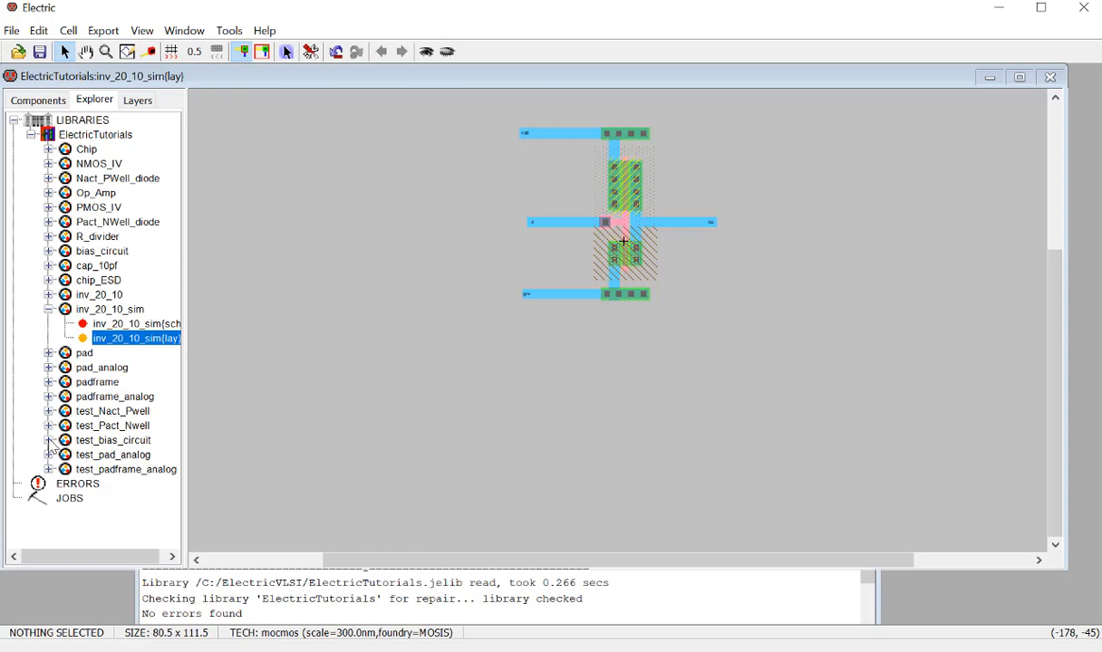
Step: View the layout of the test_bias_circuit cell, then collapse the expanded cell entries in the library tree
left_click(49, 441)
double_click(134, 483)
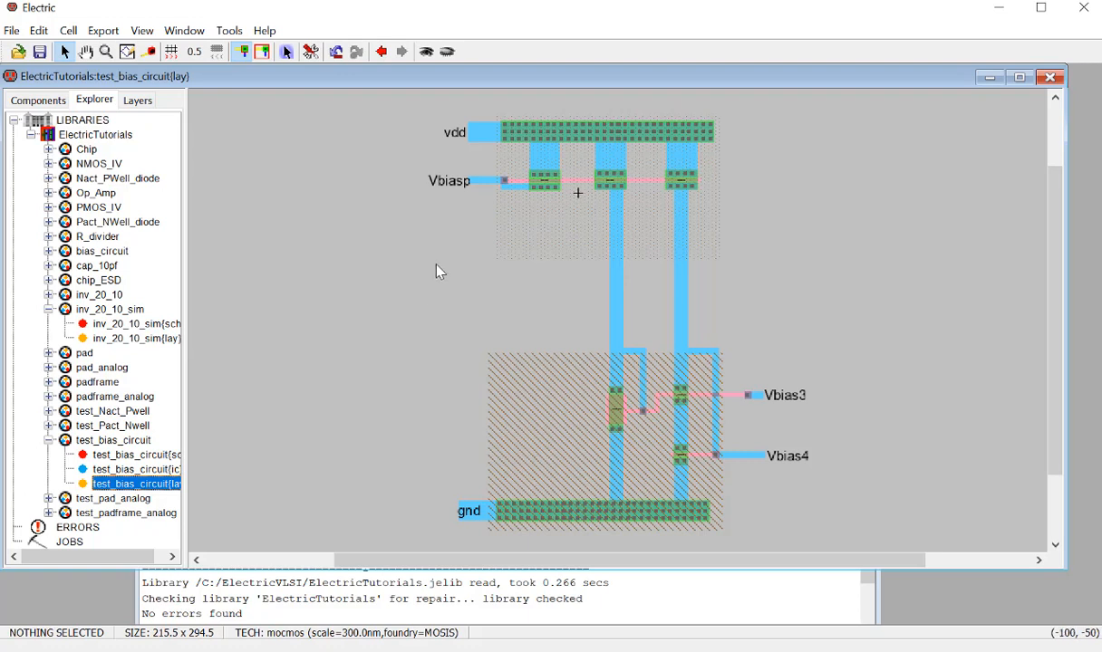
left_click(50, 439)
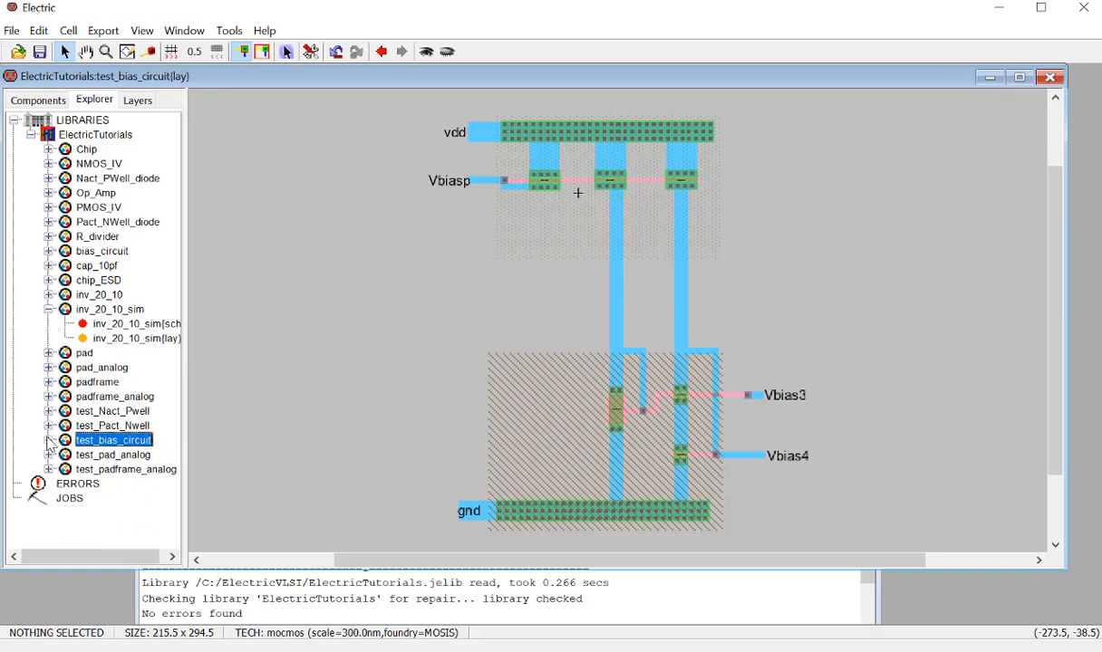
left_click(50, 309)
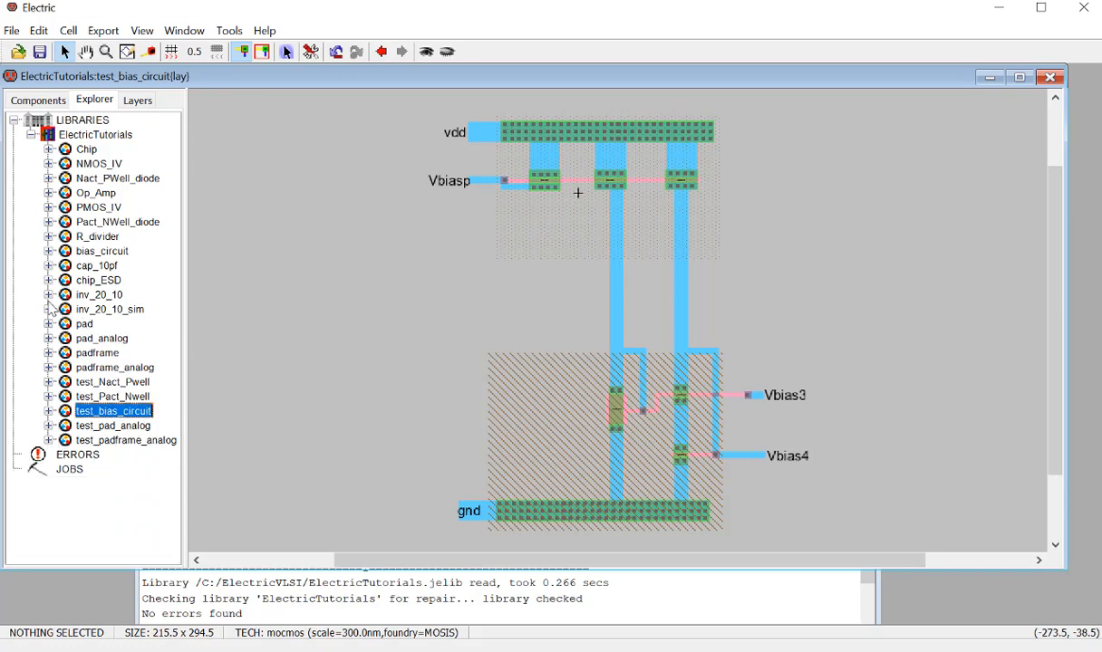
Step: View the Op_Amp cell's layout and then open its schematic
left_click(48, 193)
double_click(118, 236)
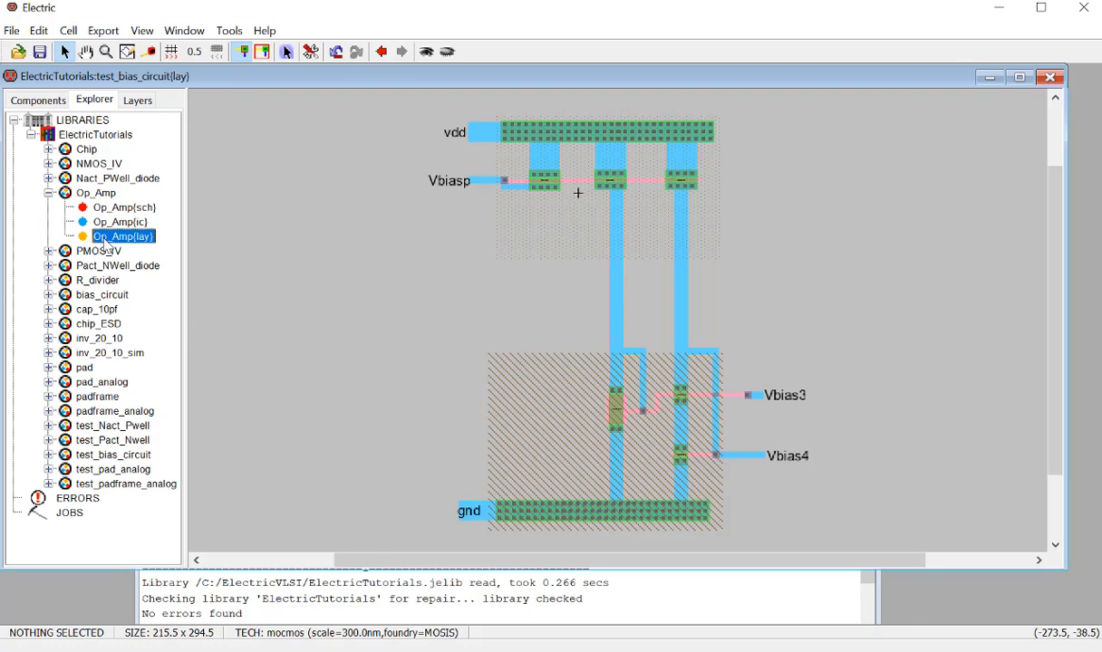
double_click(136, 207)
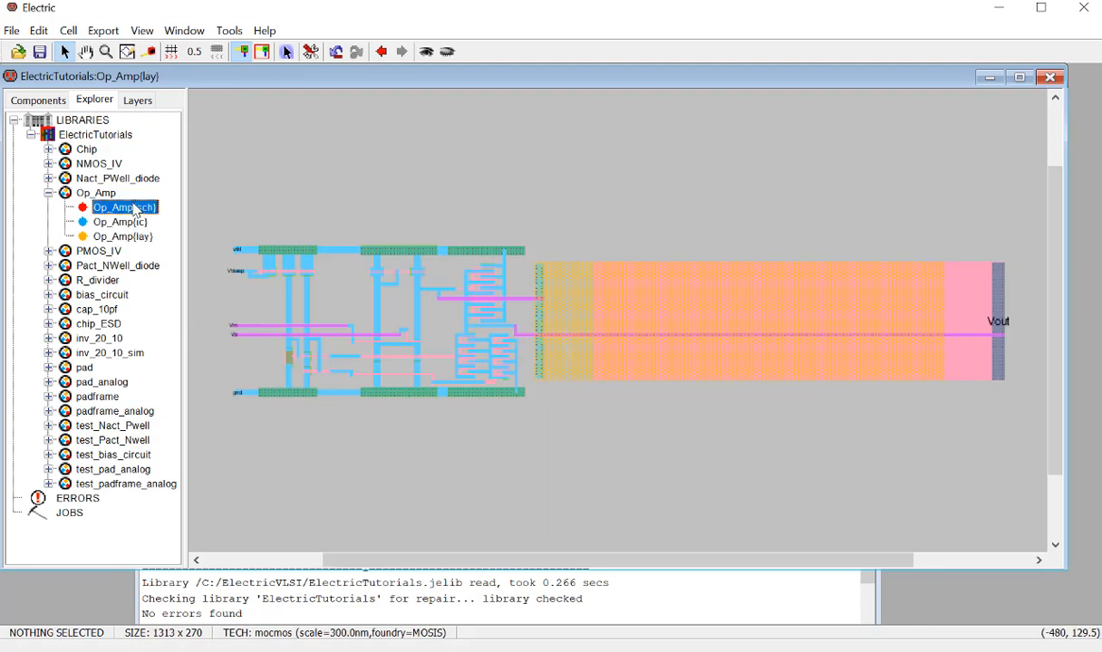
Step: Switch to Snipping Tool and capture the whole Op_Amp schematic, including its icon, as a reference image
key("super")
left_click(338, 227)
type("snip")
key("Return")
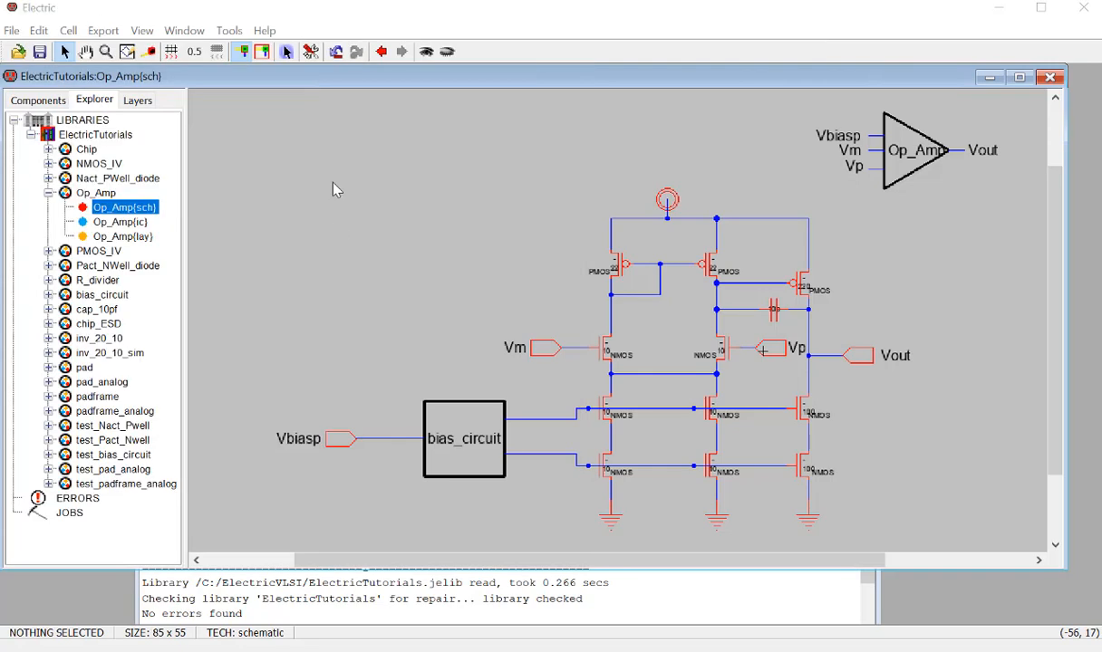
left_click(787, 228)
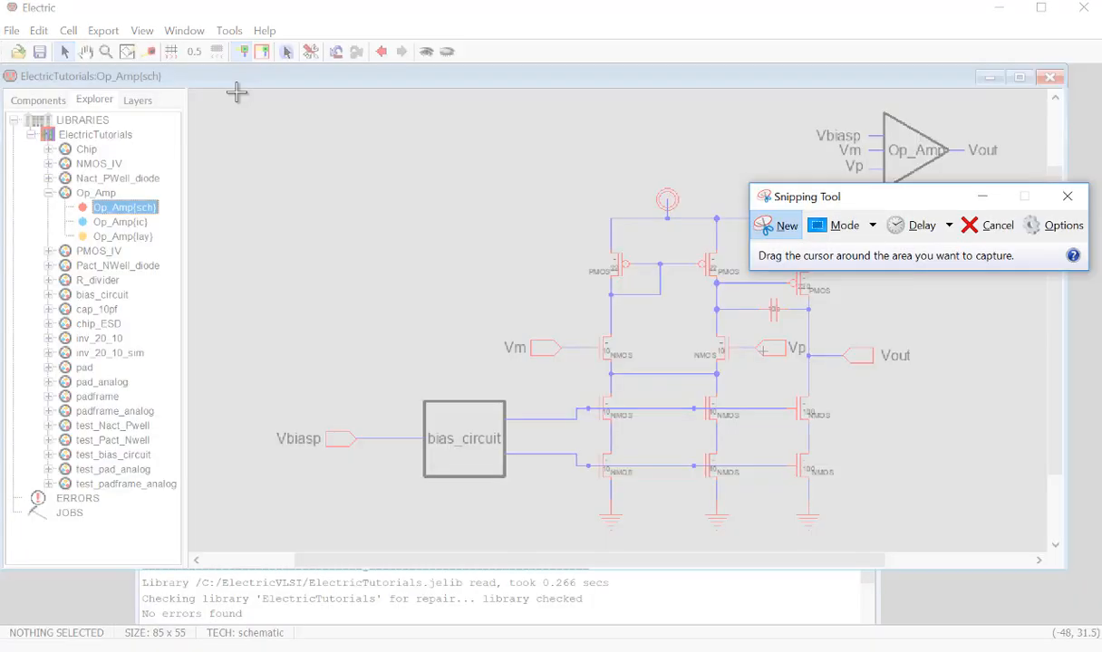
left_click_drag(237, 93, 1009, 562)
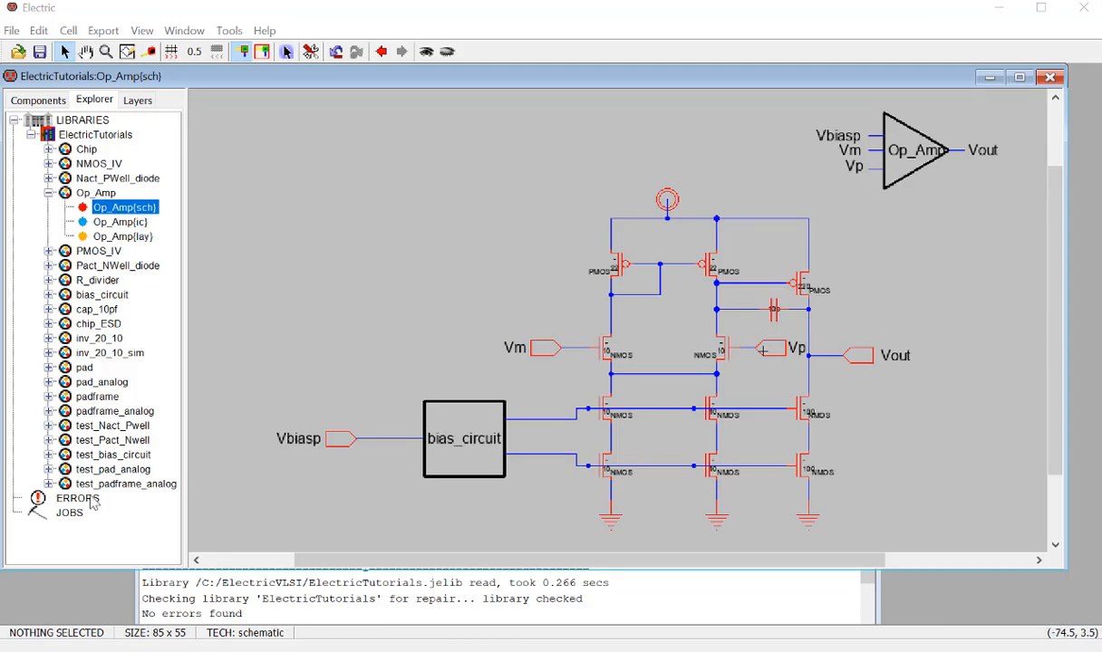
Step: Create a new schematic cell named test_Op_Amp in the ElectricTutorials library and display the schematic components
left_click(49, 193)
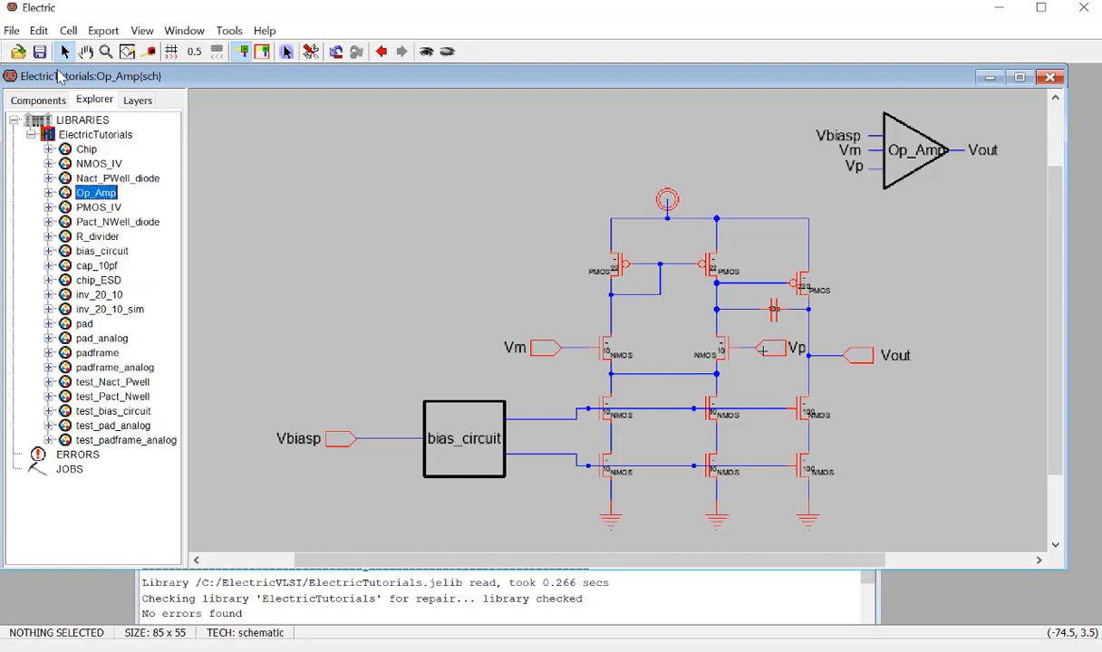
left_click(68, 30)
left_click(100, 46)
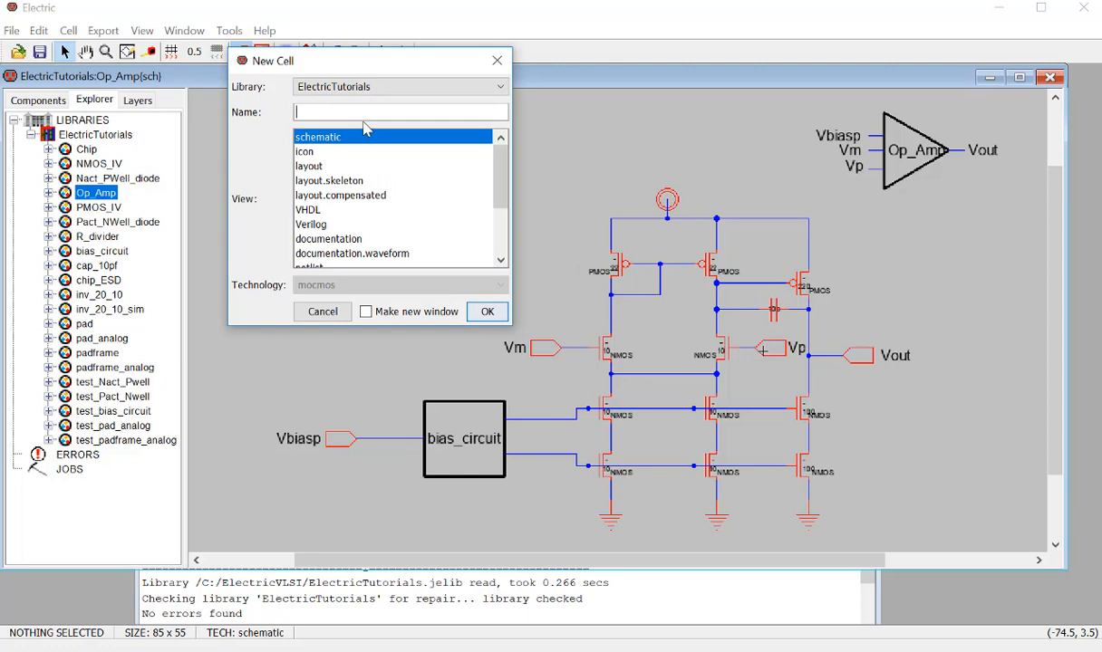
type("test_Op_Amp")
left_click(487, 312)
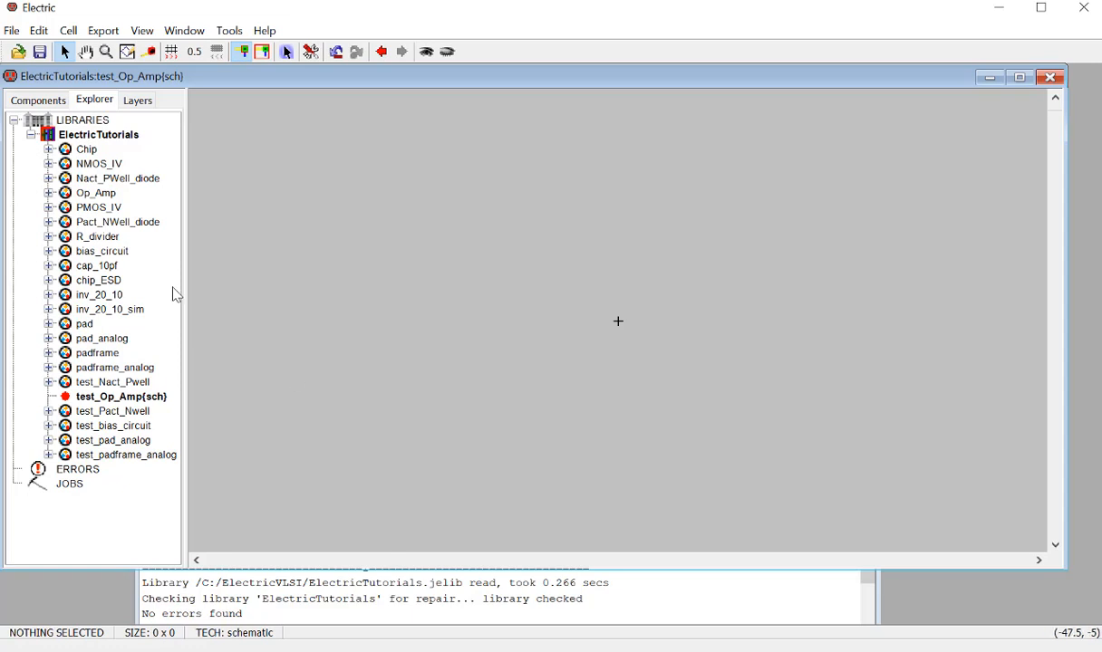
left_click(63, 103)
left_click(53, 269)
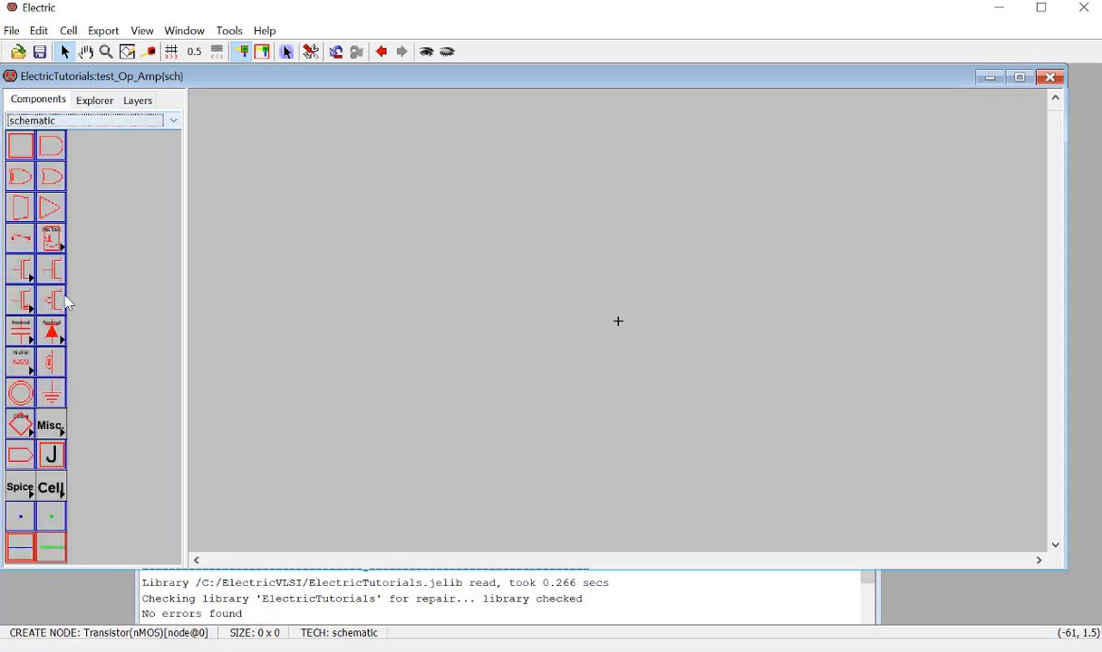
left_click(529, 276)
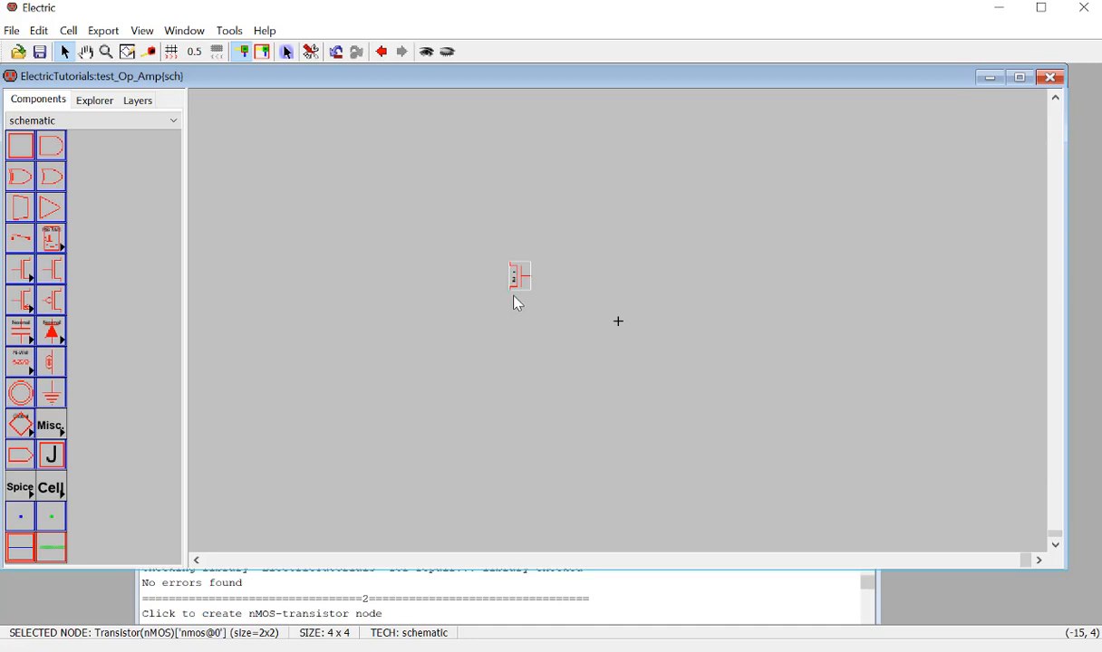
key("Delete")
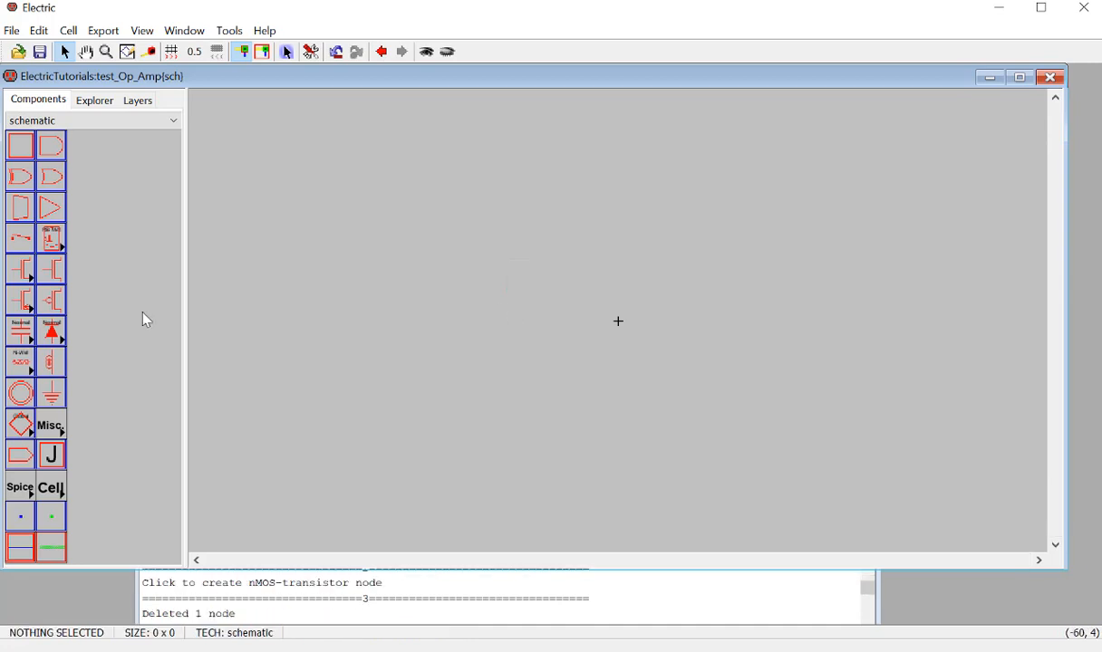
Step: Place a pMOS transistor just left of the cell origin and rotate it 180 degrees so its gate faces right
left_click(52, 299)
left_click(550, 289)
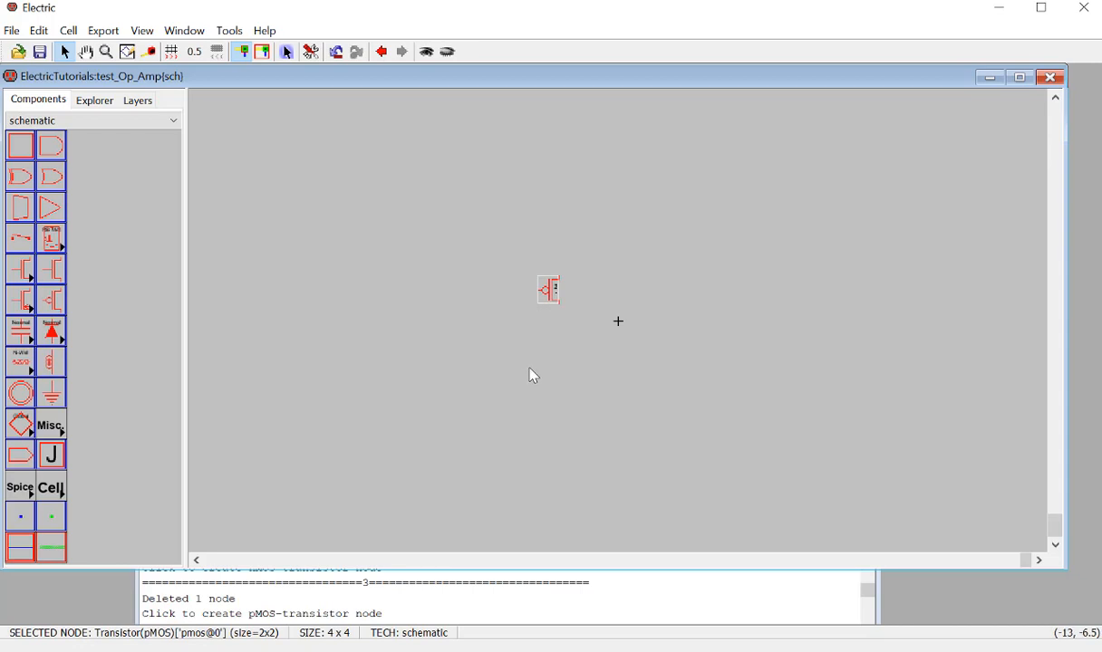
key("ctrl+j")
key("ctrl+j")
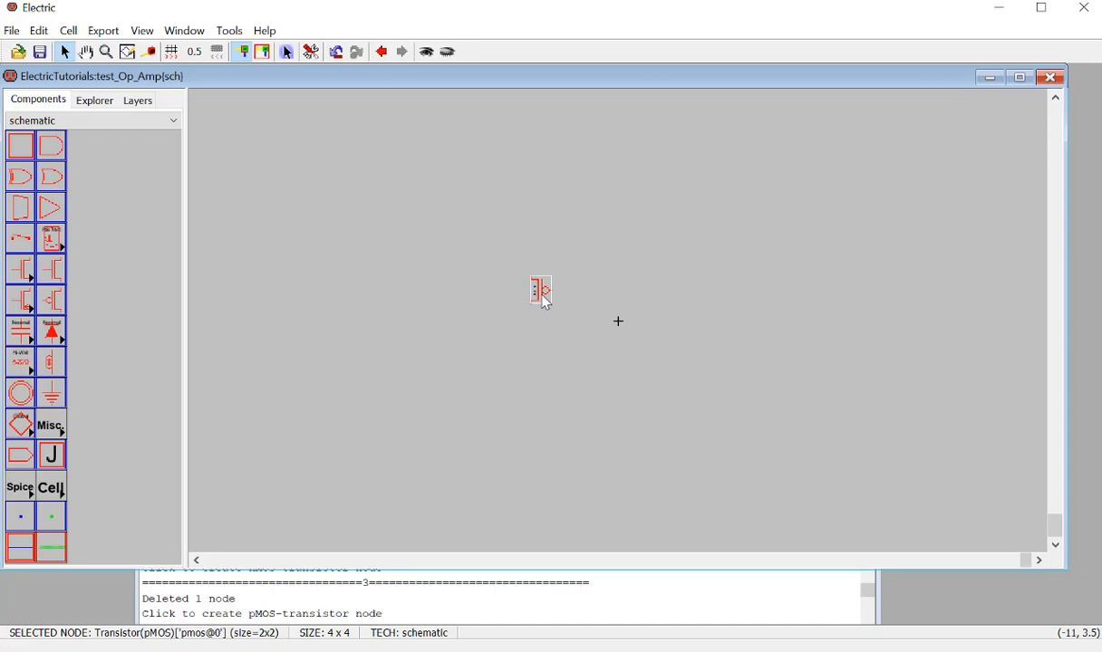
Step: Duplicate the pMOS transistor about 14 units to its right and mirror the copy left-right so the gates face each other
left_click(540, 291)
key("ctrl+m")
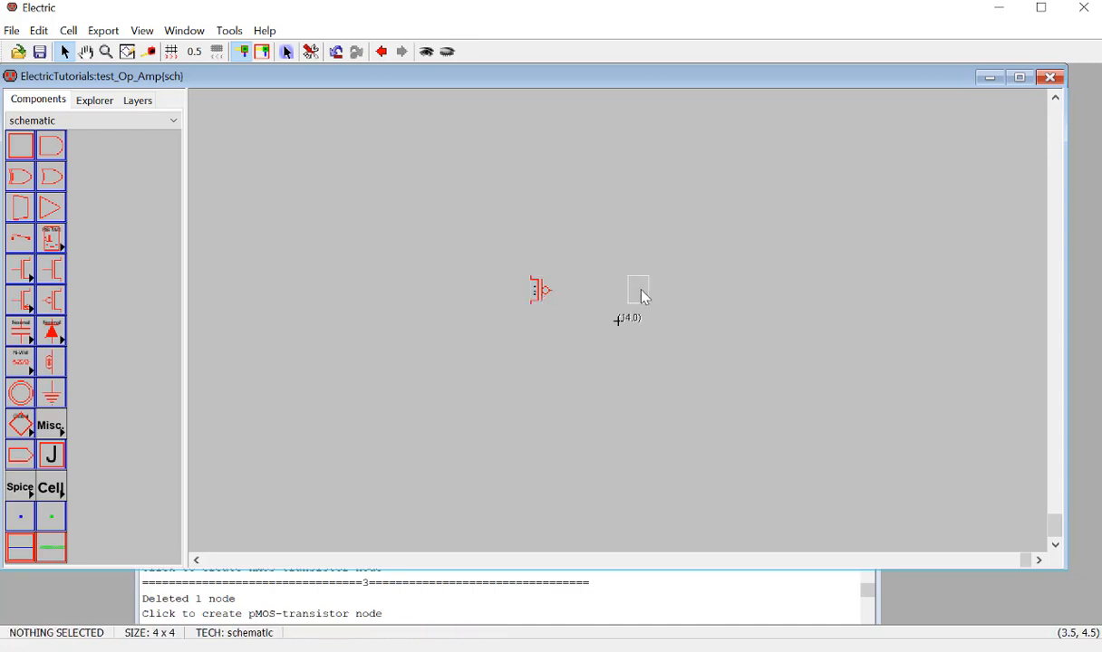
left_click(643, 295)
left_click(39, 30)
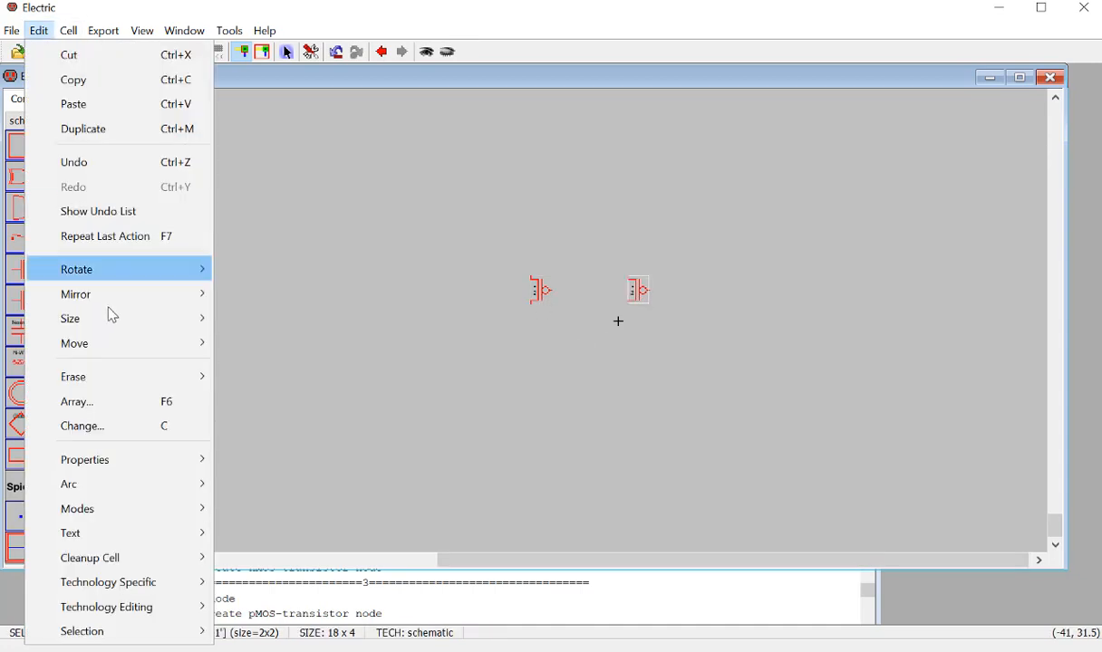
mouse_move(116, 294)
left_click(292, 320)
left_click(629, 334)
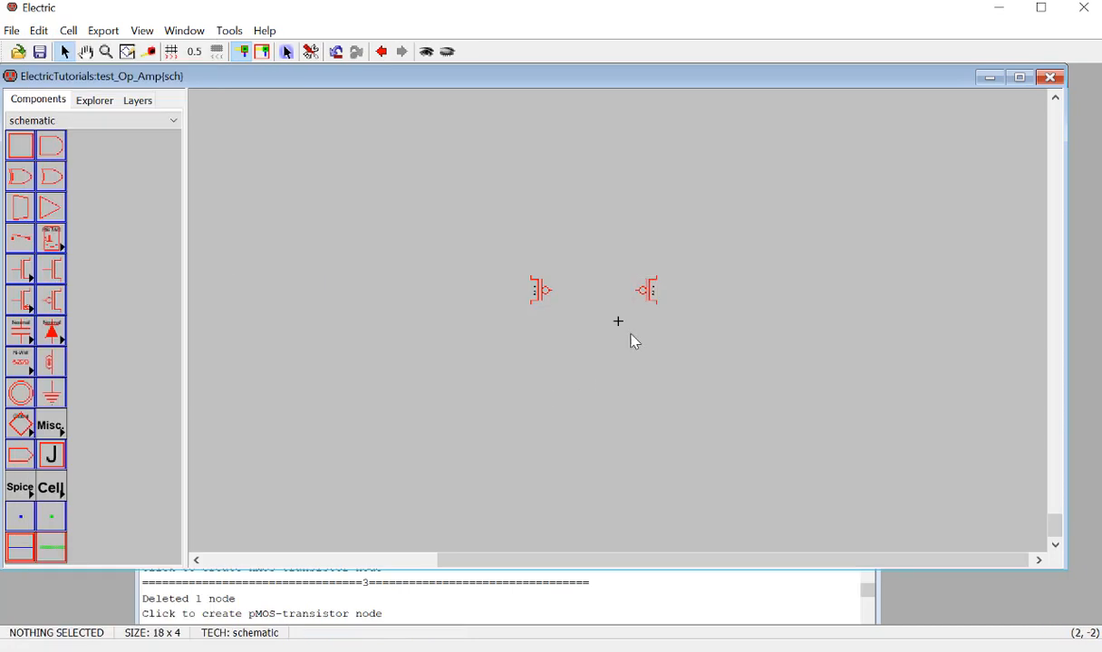
Step: Set the width of both pMOS transistors to 22
scroll(630, 334, "up", 4, "ctrl")
double_click(448, 270)
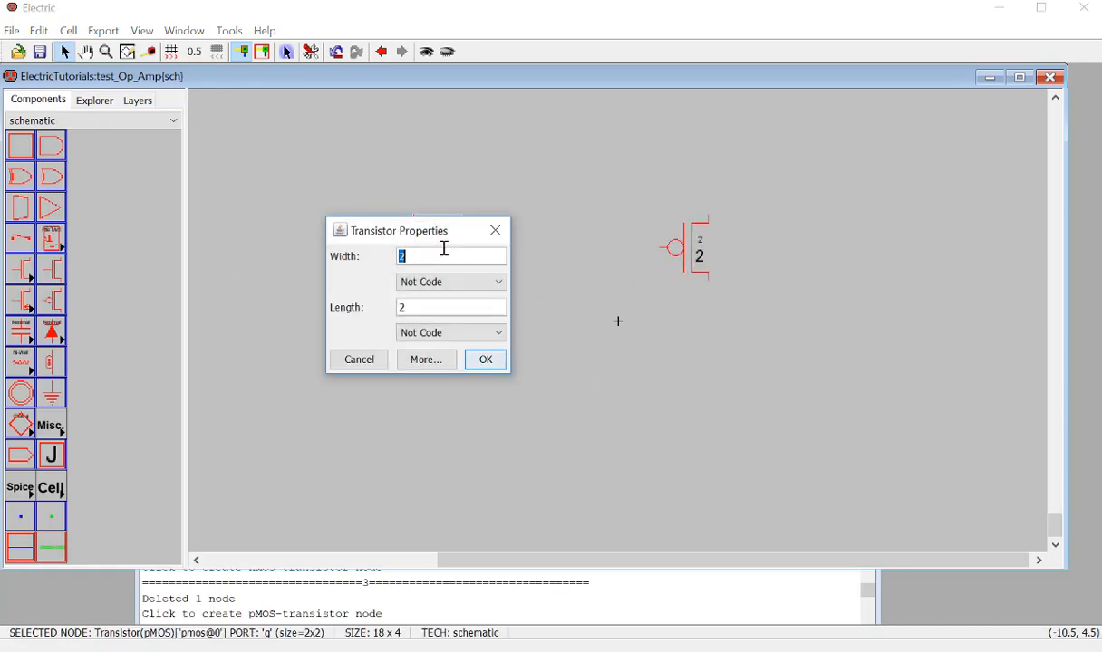
type("22")
key("Return")
left_click(684, 254)
double_click(684, 254)
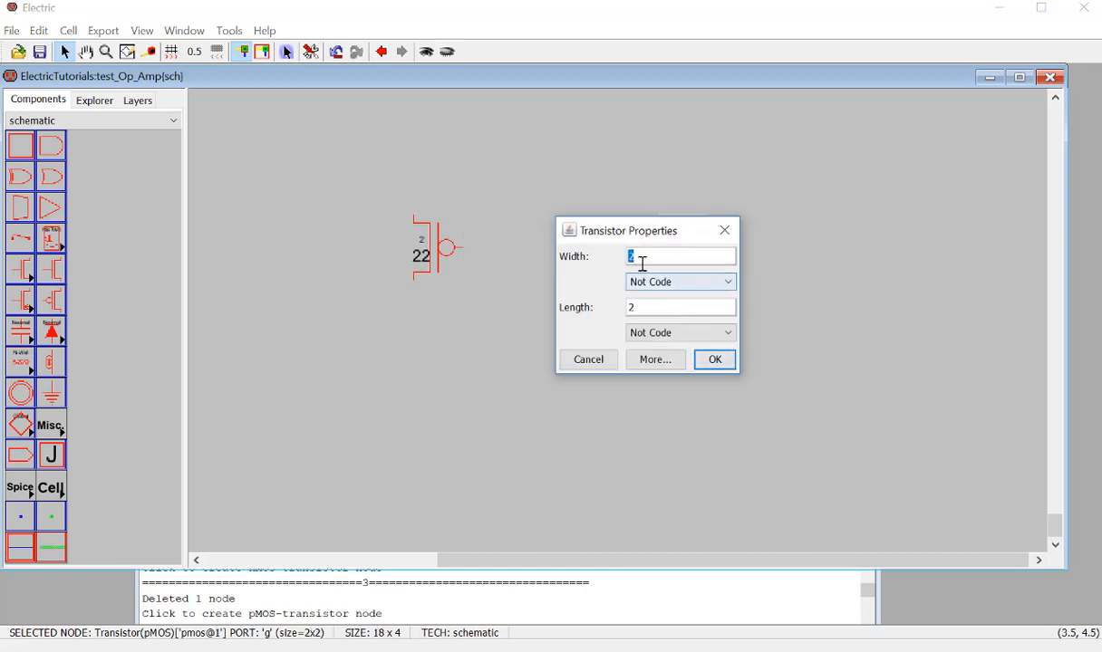
type("22")
key("Return")
Step: Add a SPICE model to the left pMOS transistor and name it PMOS
left_click(423, 219)
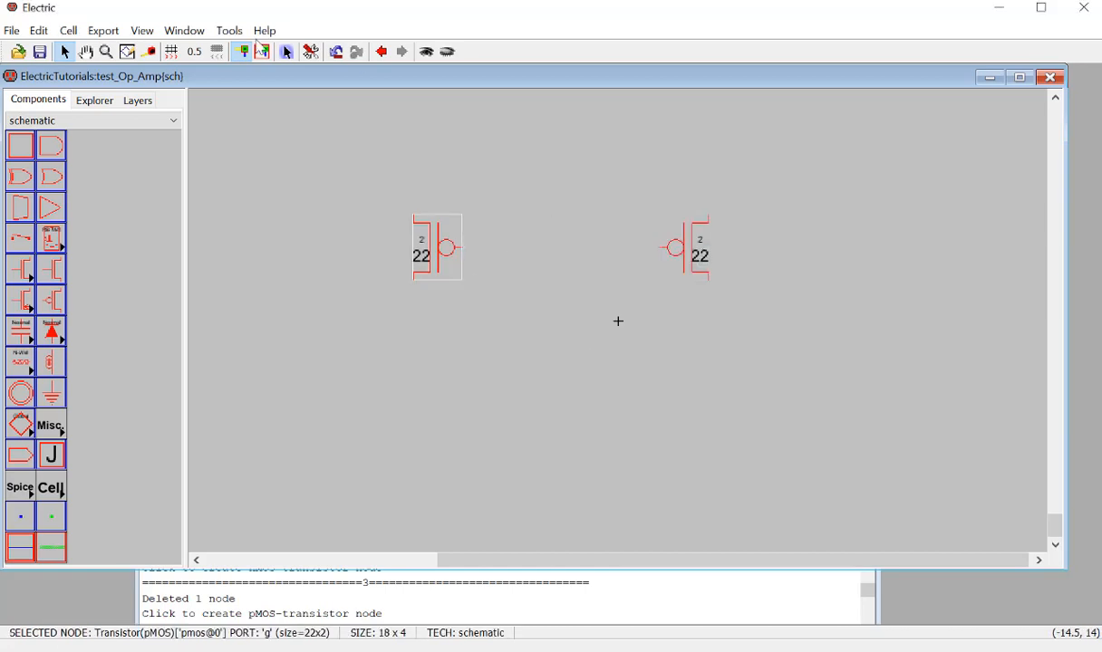
left_click(229, 31)
mouse_move(313, 111)
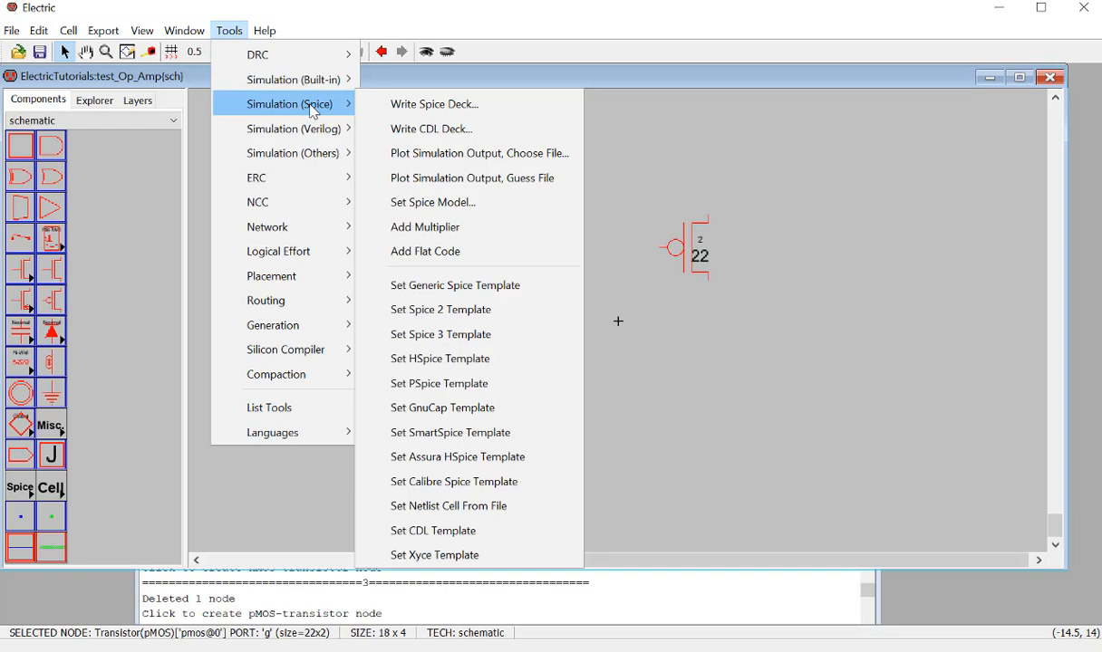
left_click(412, 201)
left_click(481, 258)
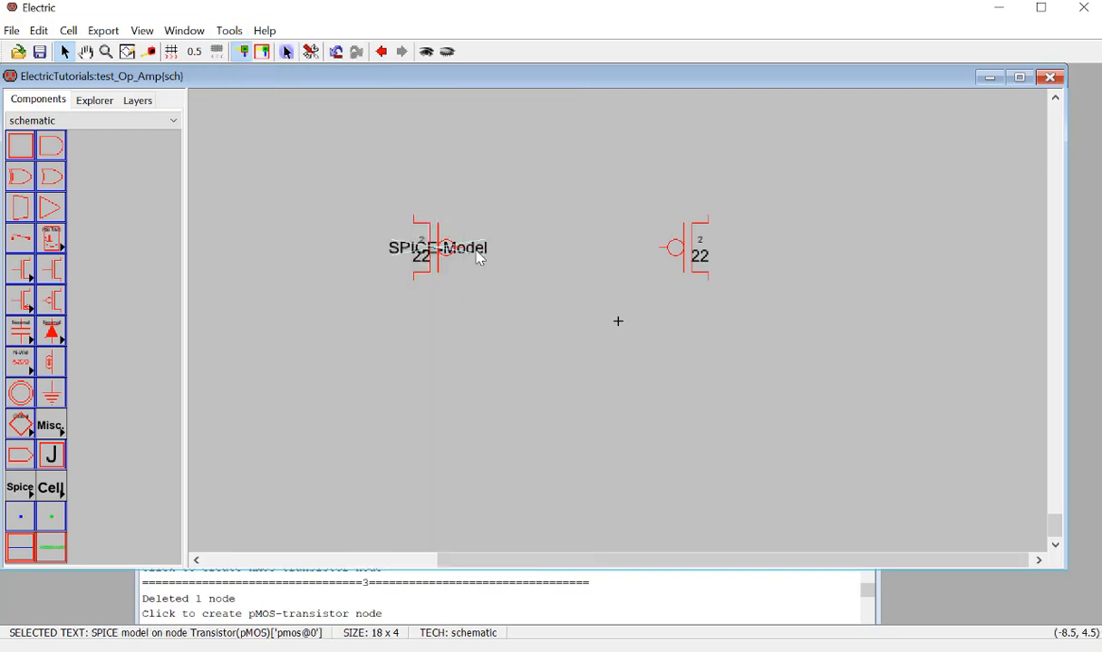
double_click(480, 258)
type("PMOS")
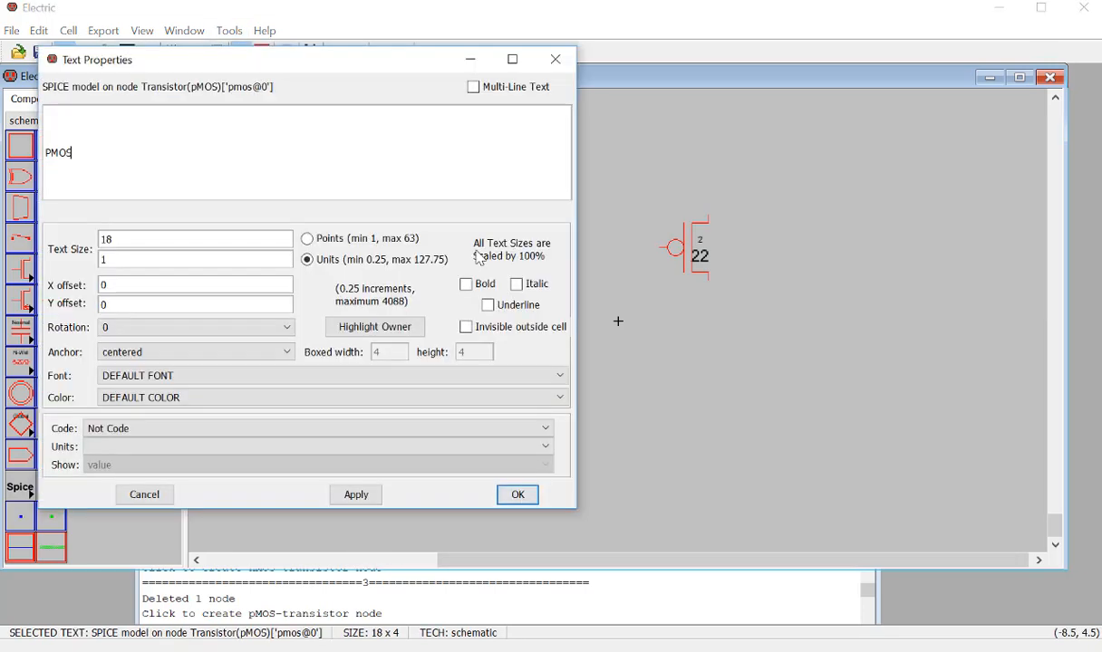
key("Return")
Step: Add a SPICE model to the right pMOS transistor and name it PMOS
double_click(683, 248)
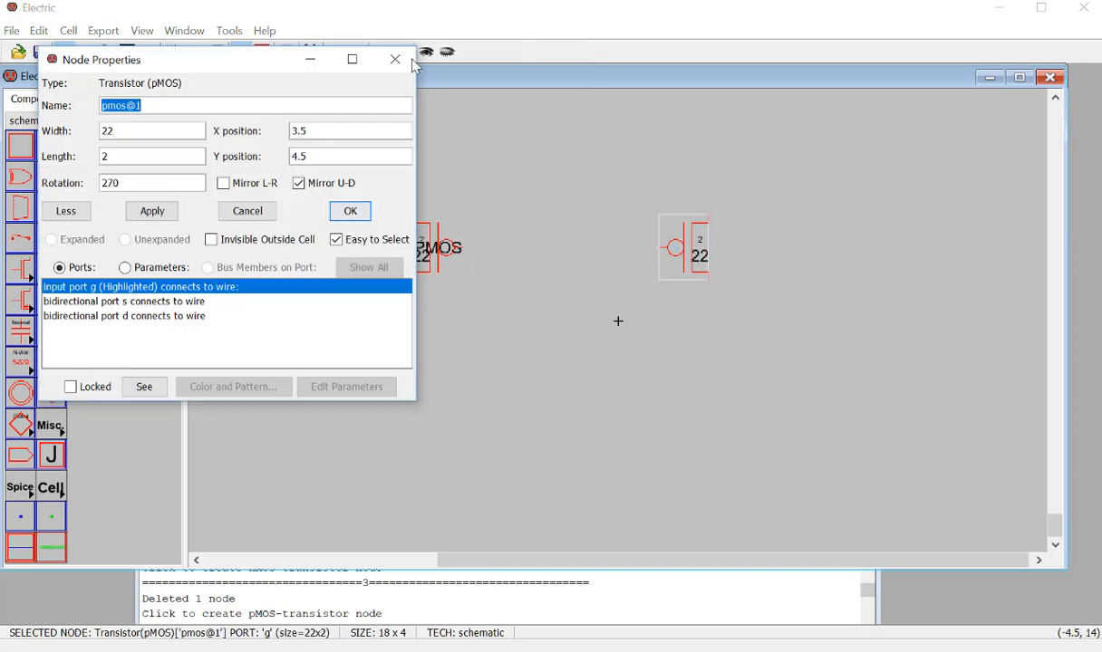
left_click(391, 63)
left_click(229, 31)
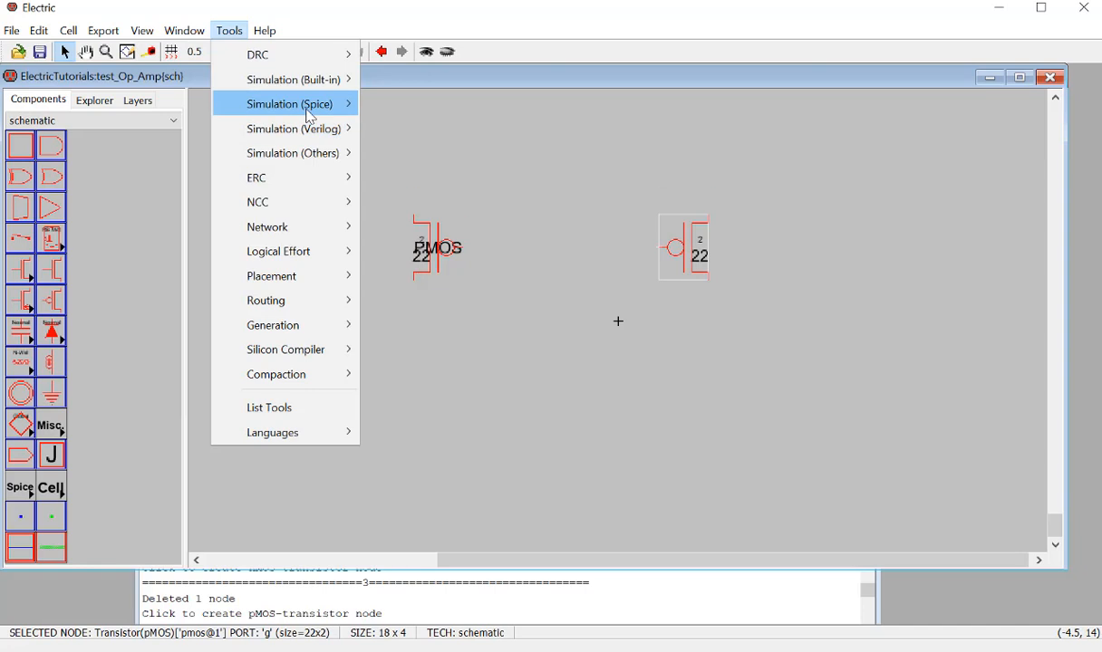
mouse_move(299, 103)
left_click(434, 202)
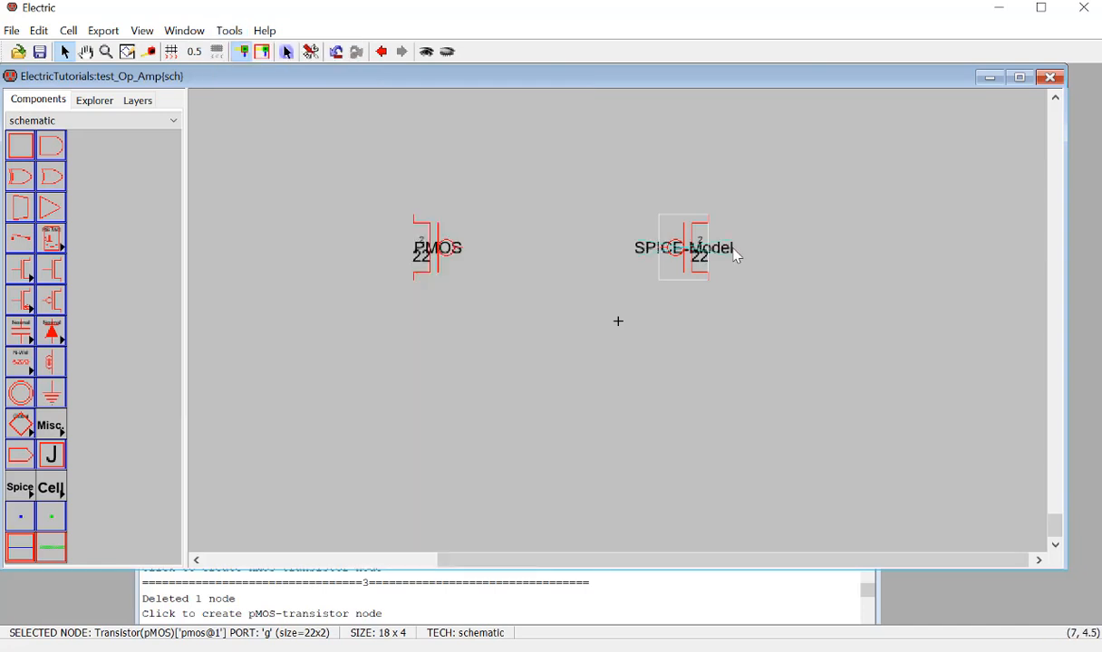
double_click(736, 256)
key("BackSpace")
type("PMOS")
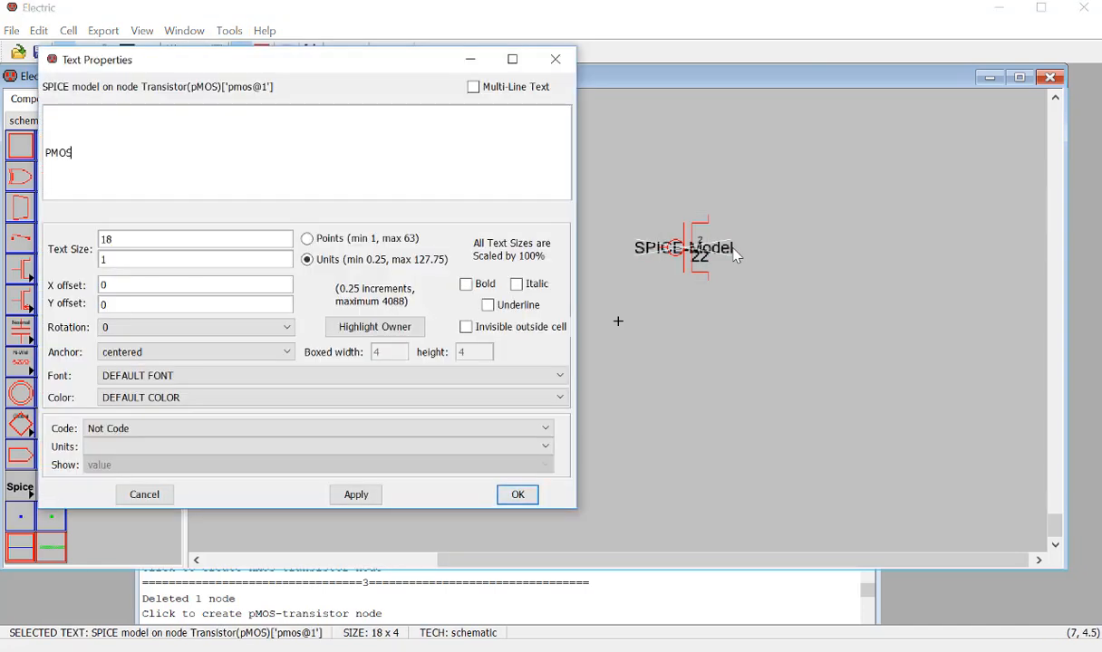
key("Return")
left_click(697, 313)
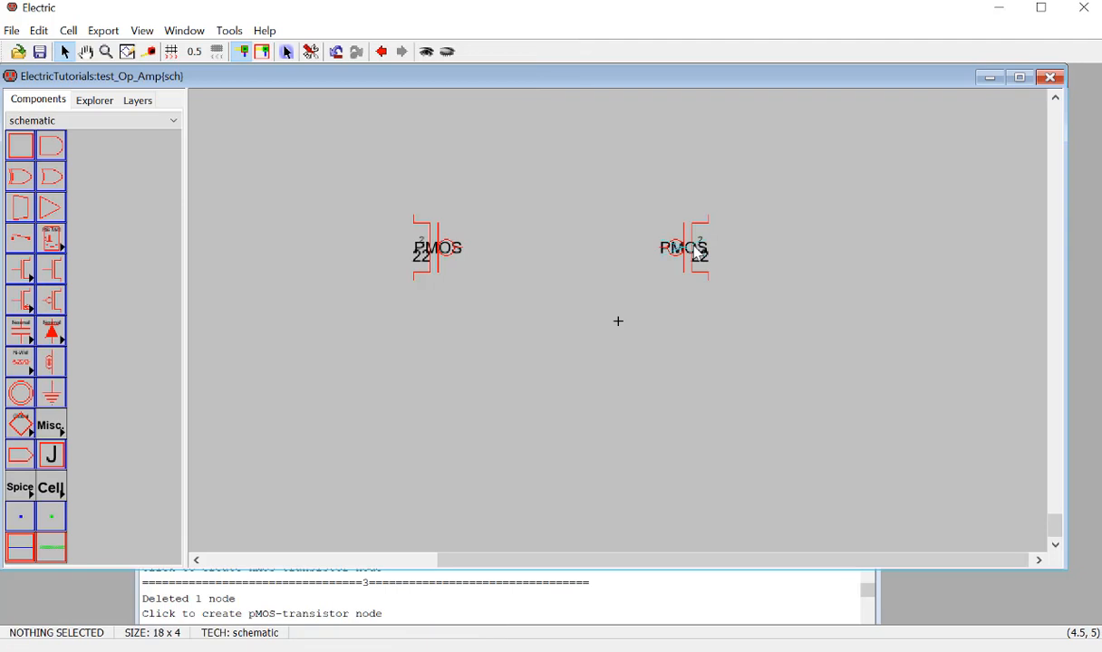
Step: Move both PMOS model labels about 3 units outward and 1 unit down, to the outer sides of their transistors
left_click_drag(681, 251, 728, 272)
left_click_drag(735, 266, 736, 266)
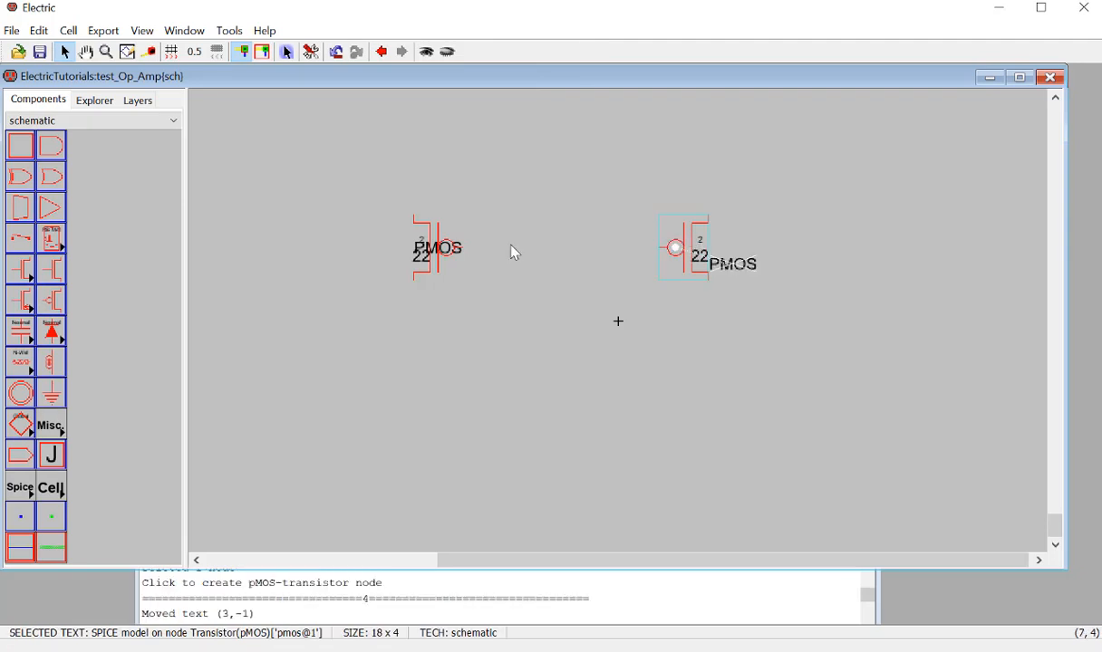
left_click_drag(436, 258, 393, 275)
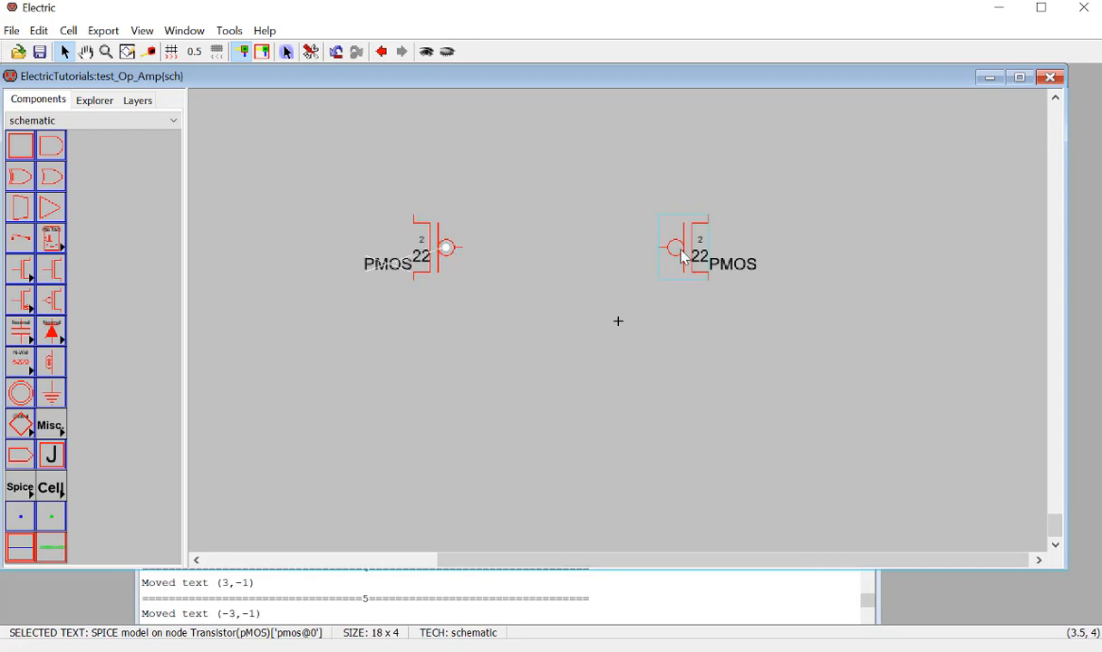
Step: Move the left pMOS transistor about 6 units right and 0.5 down, and the right one about 1.5 units right
mouse_move(683, 255)
left_mouse_down()
mouse_move(571, 239)
mouse_move(683, 252)
left_mouse_up()
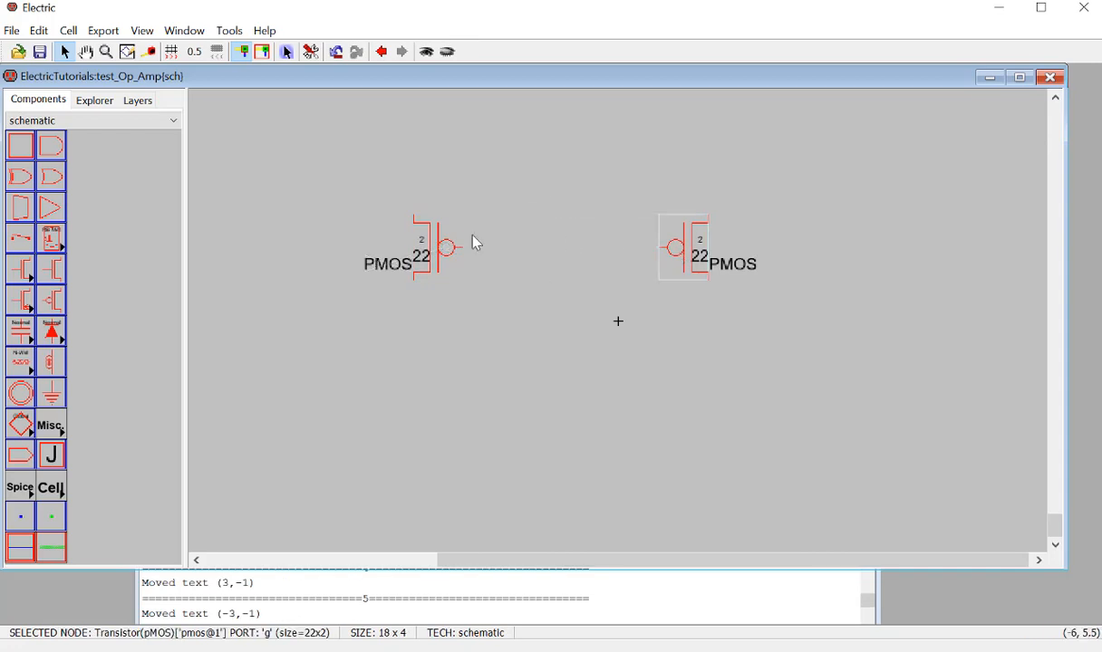
left_click_drag(448, 257, 548, 257)
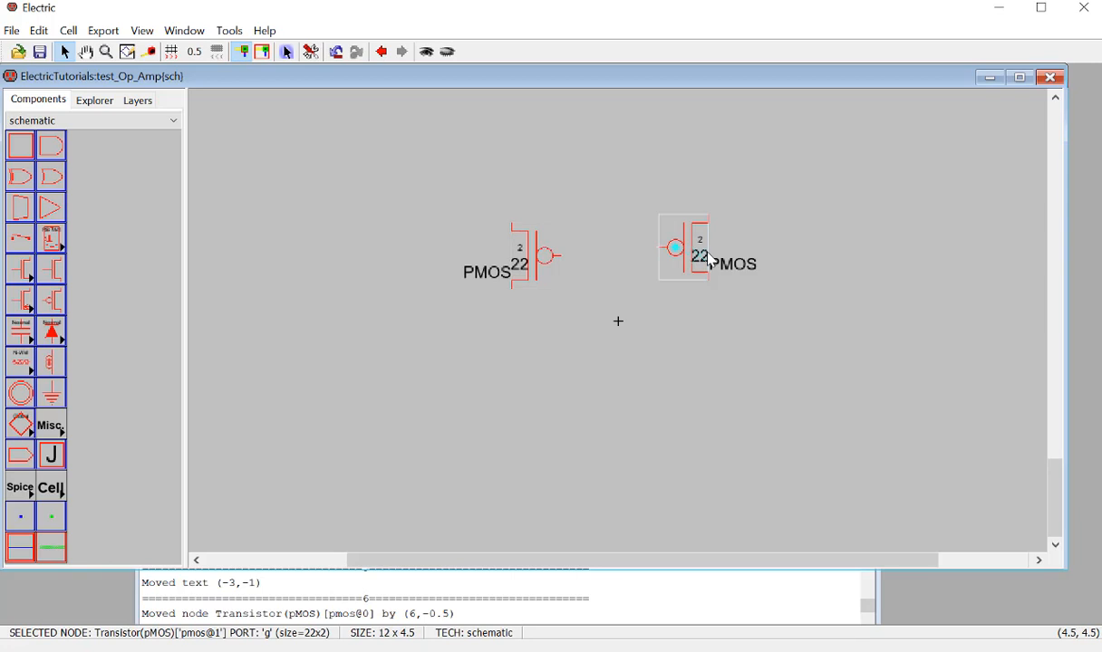
left_click_drag(696, 253, 722, 258)
left_click(620, 301)
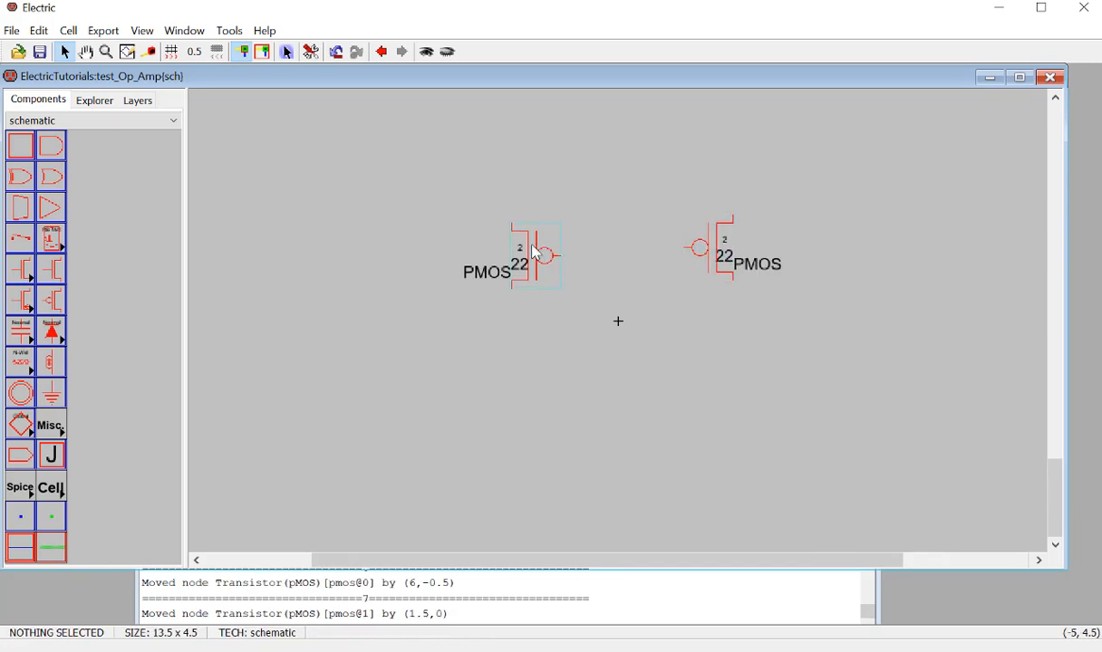
Step: Move the left pMOS transistor 0.5 units left and 0.5 units up, level with the right one
left_click_drag(533, 247, 525, 238)
left_click(550, 337)
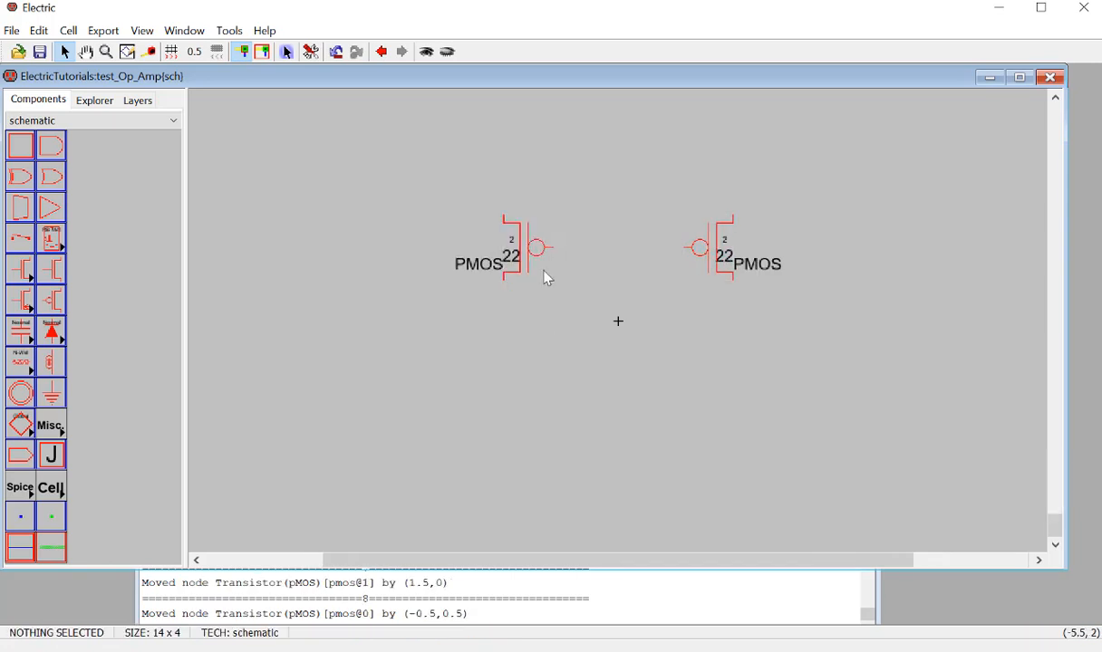
Step: Place an nMOS transistor below the left pMOS transistor and set its width to 10
left_click(52, 269)
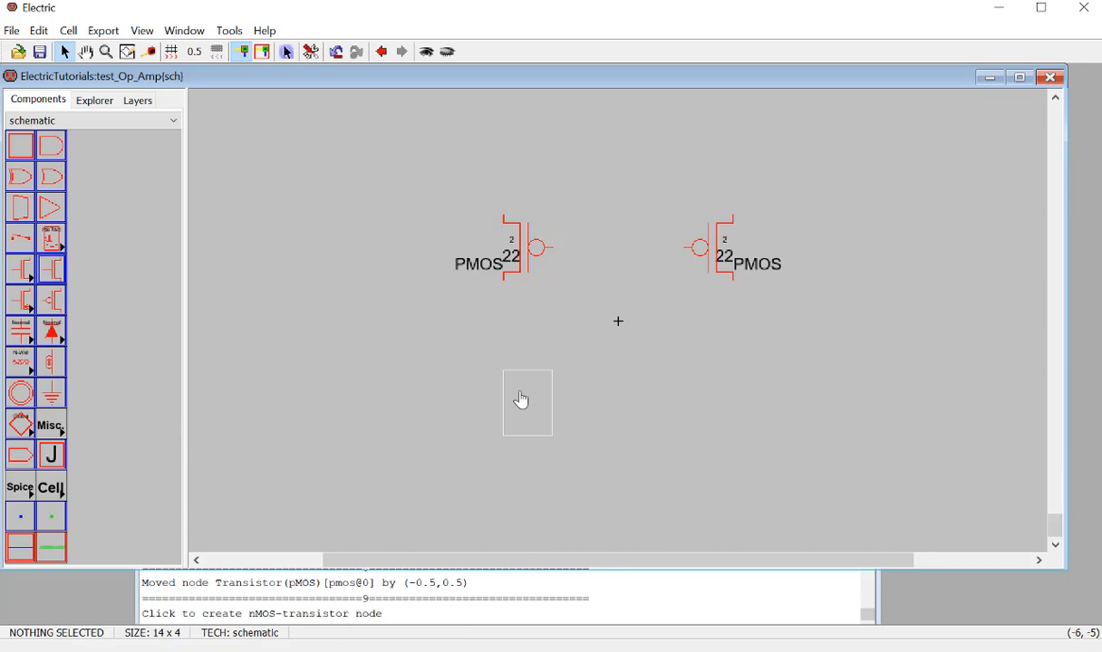
left_click(472, 360)
double_click(490, 357)
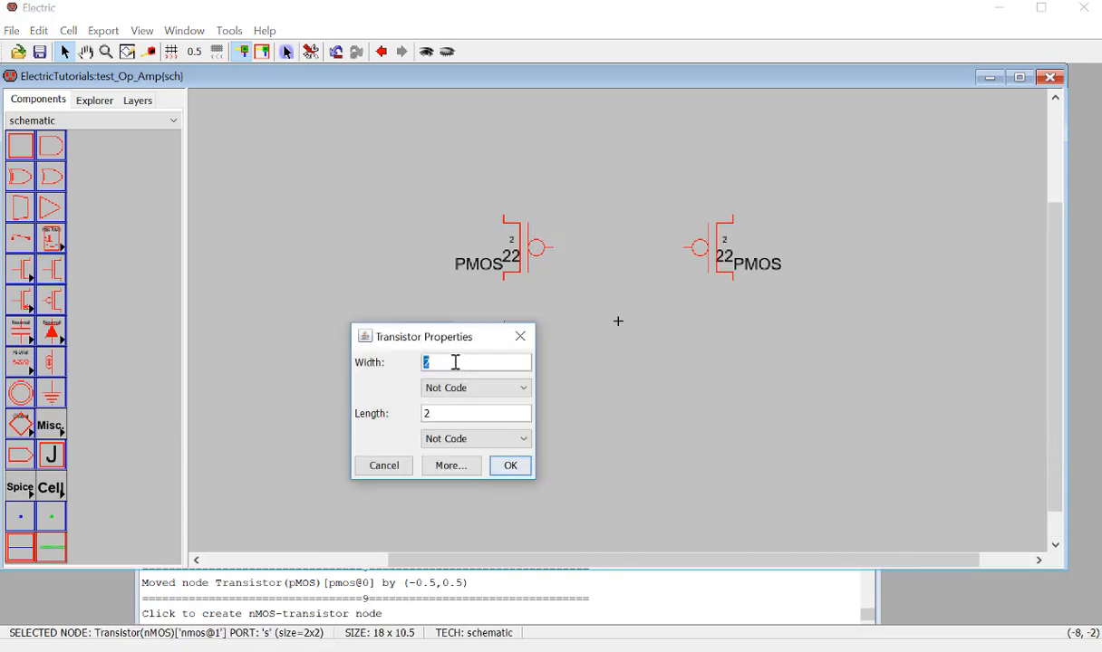
type("10")
left_click(511, 465)
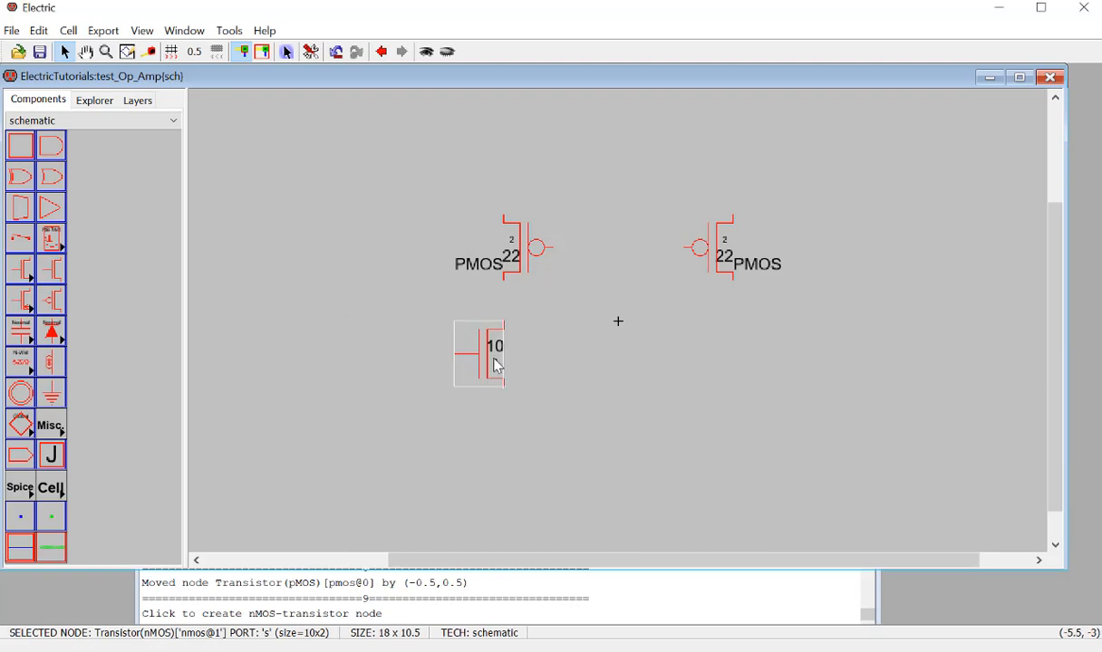
Step: Add a SPICE model named NMOS to the nMOS transistor and move its label 3 units right and 1 unit down
left_click(229, 31)
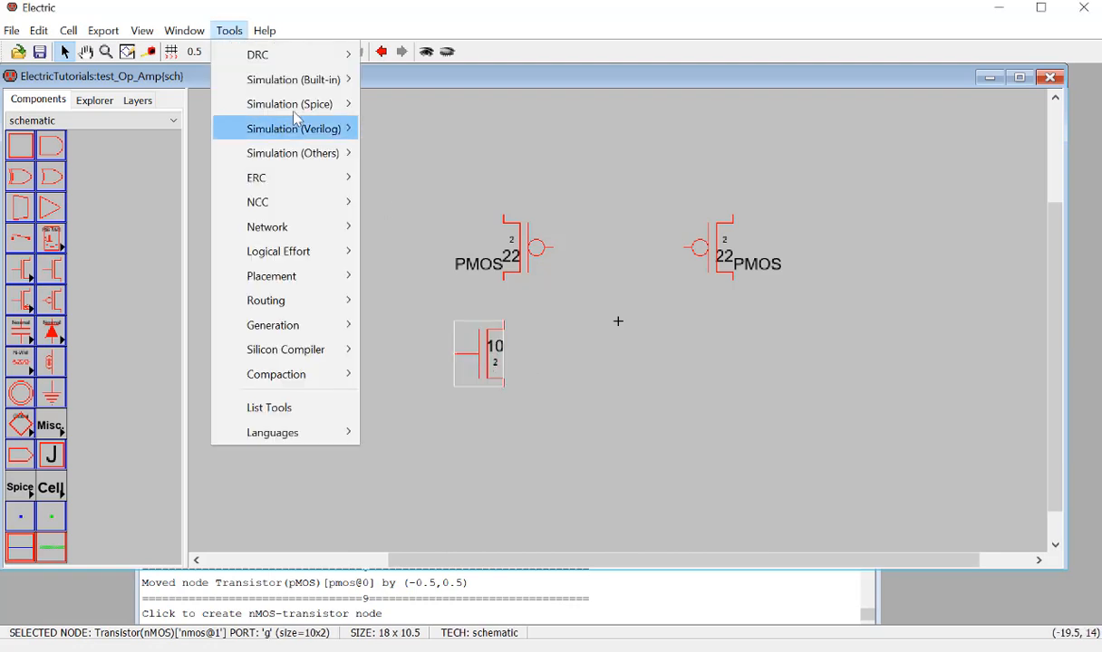
mouse_move(290, 105)
left_click(481, 203)
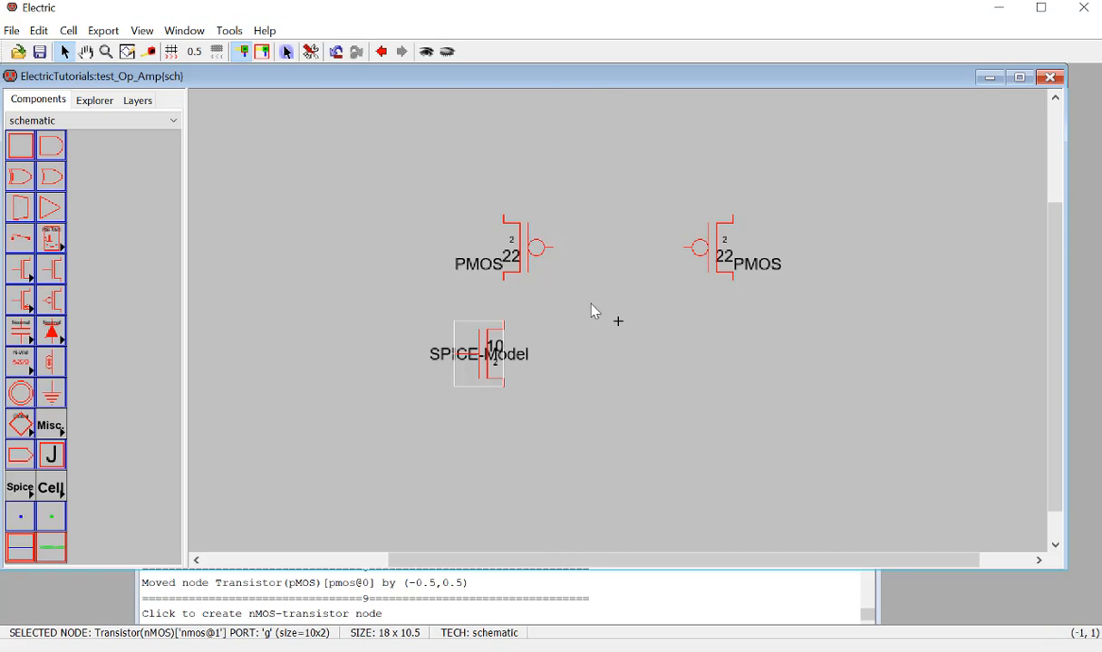
left_click(531, 357)
double_click(516, 374)
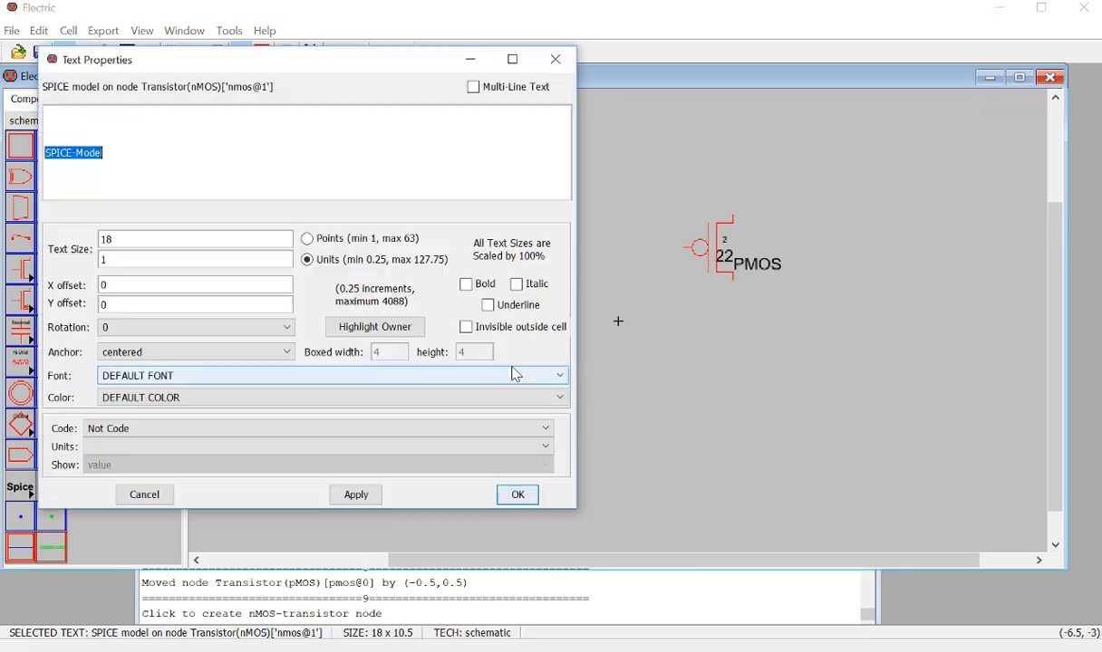
type("NMOS")
key("Return")
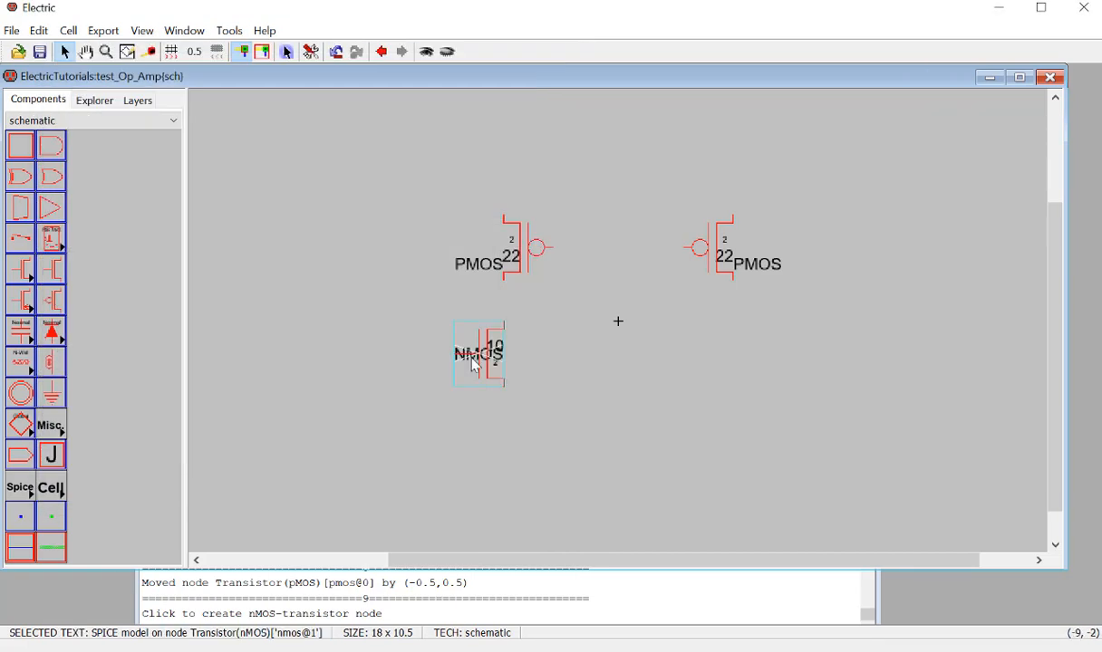
left_click(519, 379)
left_click_drag(496, 359, 556, 401)
Step: Duplicate the nMOS transistor below the right pMOS transistor and mirror the copy left to right
left_click(497, 375)
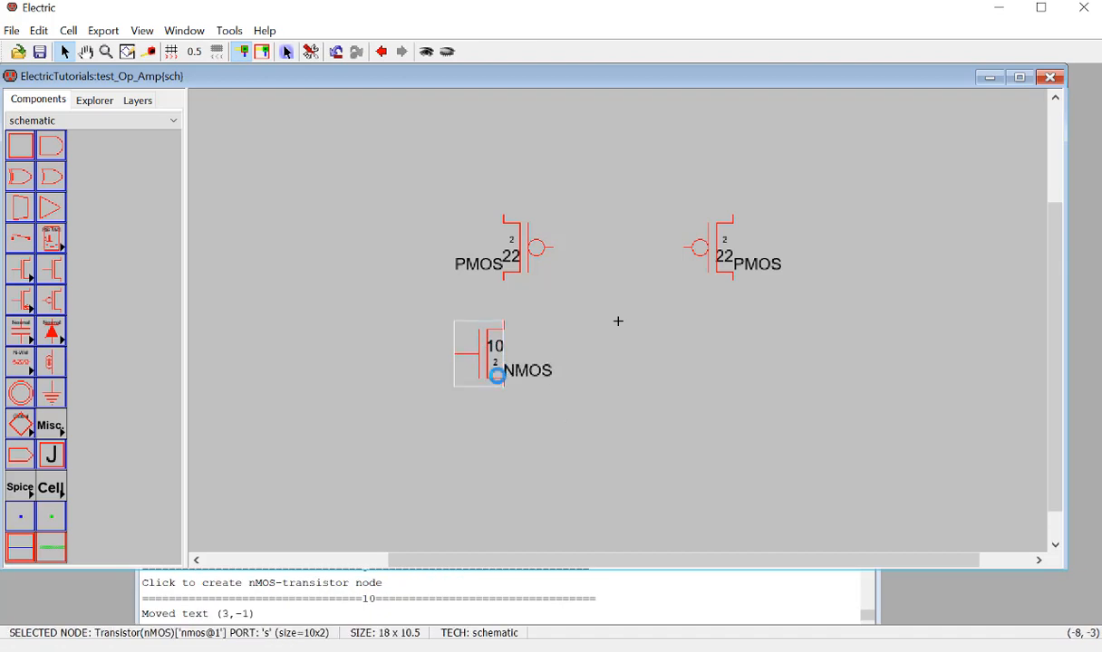
key("ctrl+m")
left_click(730, 364)
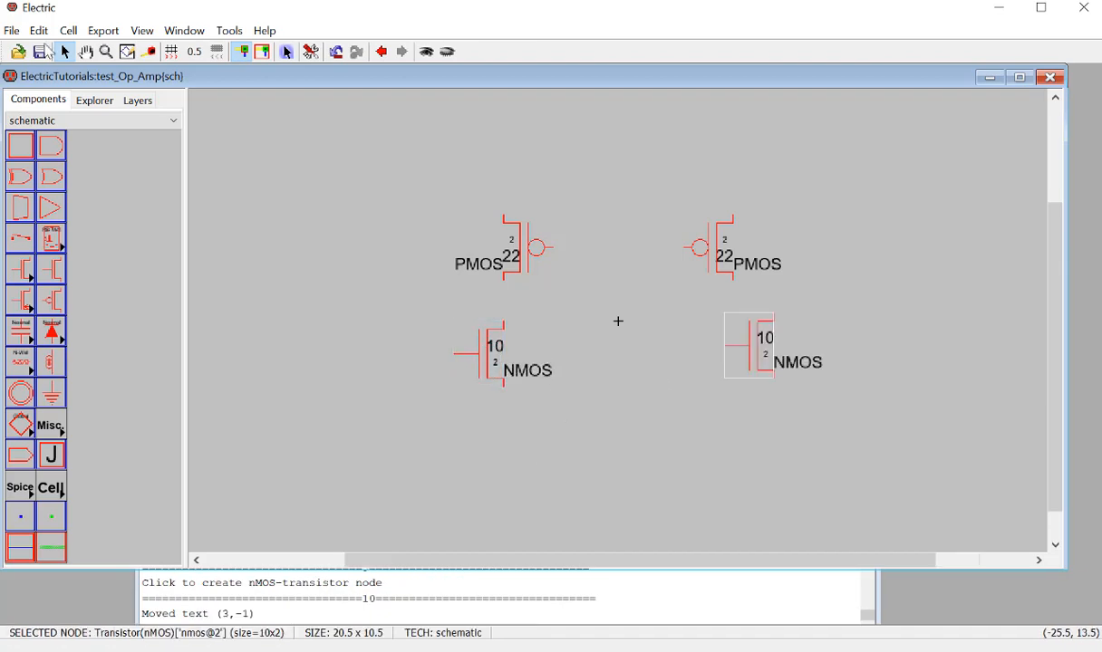
left_click(39, 30)
mouse_move(123, 294)
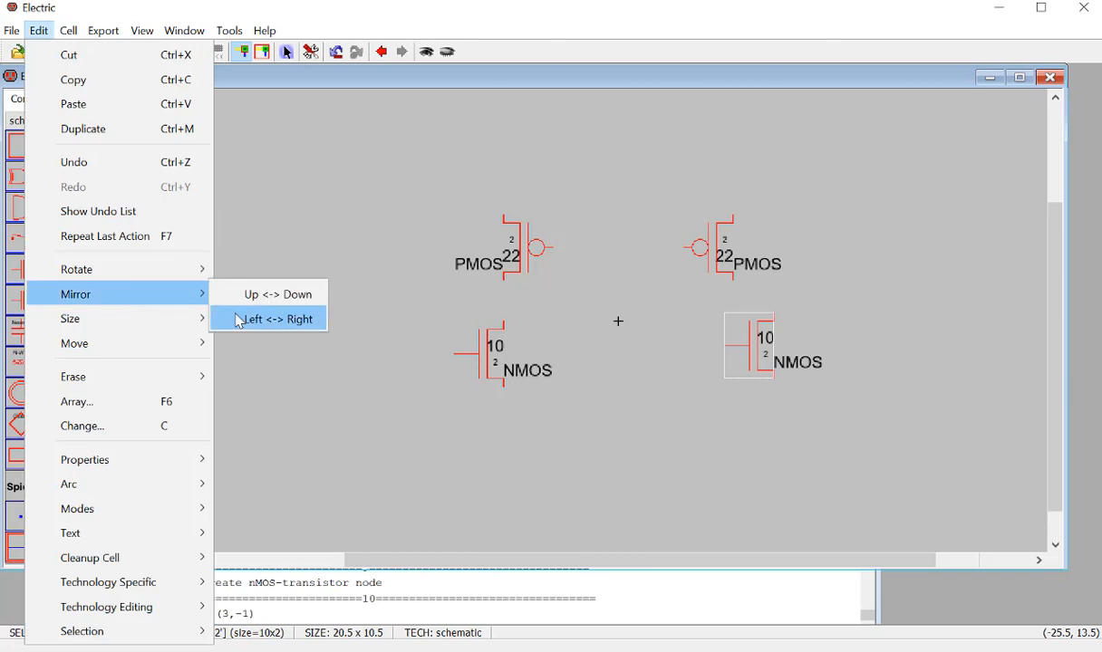
left_click(239, 321)
Step: Move the mirrored nMOS transistor 1.5 units right and 0.5 units down, in line with the right pMOS terminals
left_click_drag(730, 365, 752, 371)
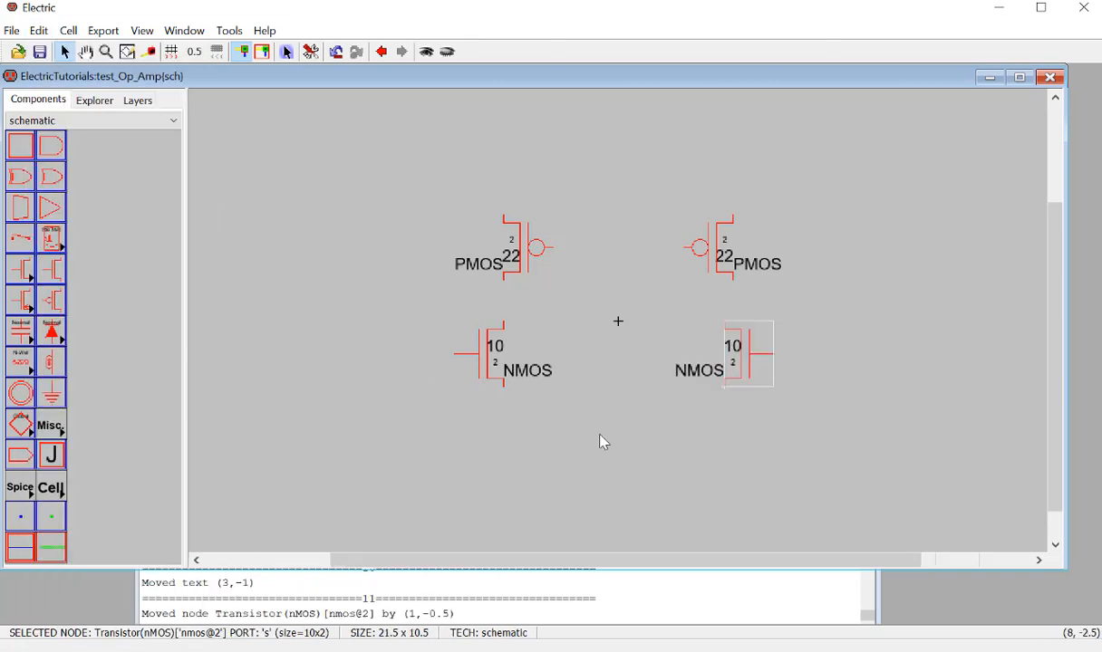
left_click(461, 426)
left_click_drag(487, 382, 483, 384)
left_click(628, 443)
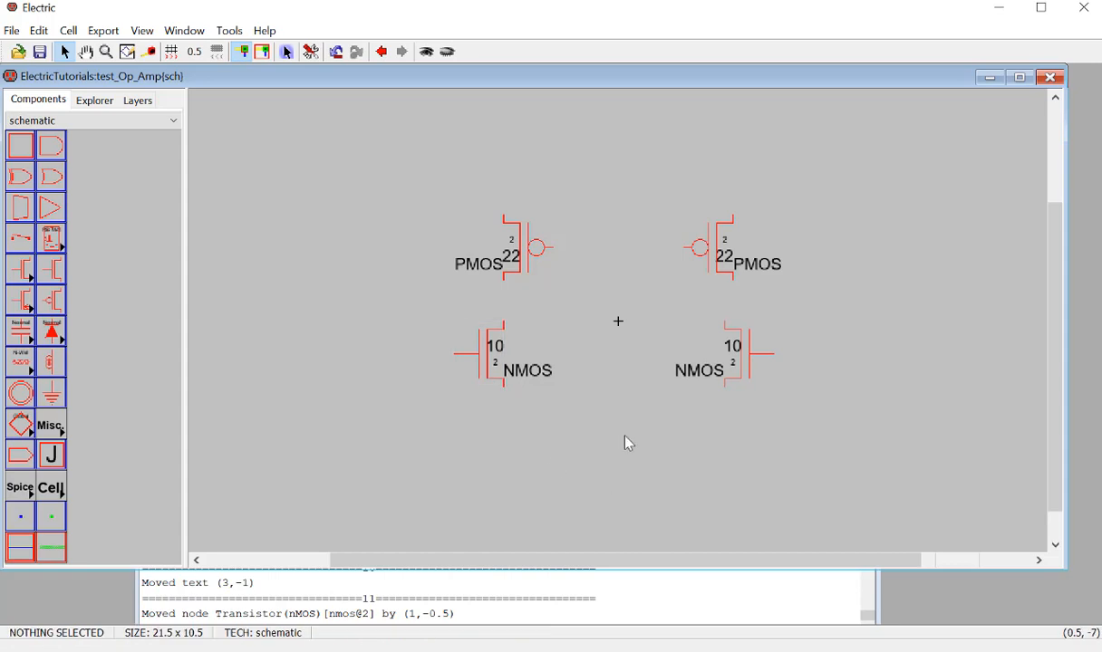
left_click_drag(755, 361, 764, 362)
left_click(745, 469)
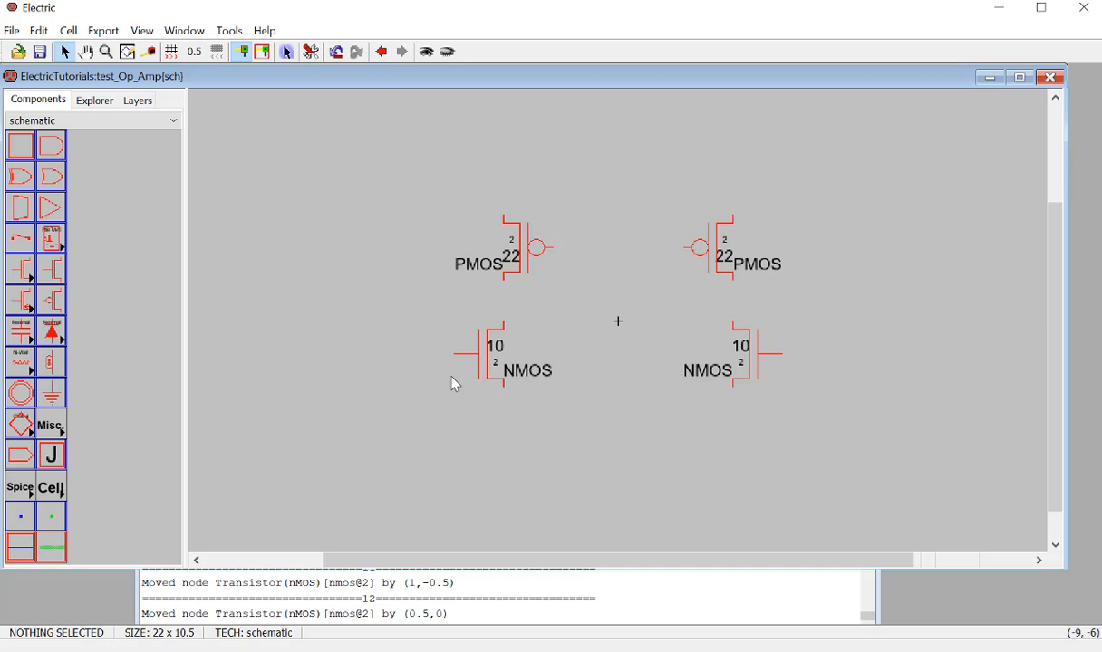
Step: Duplicate the left nMOS transistor twice downward, keeping both copies aligned in the left column
left_click_drag(472, 332, 524, 349)
left_click(484, 368)
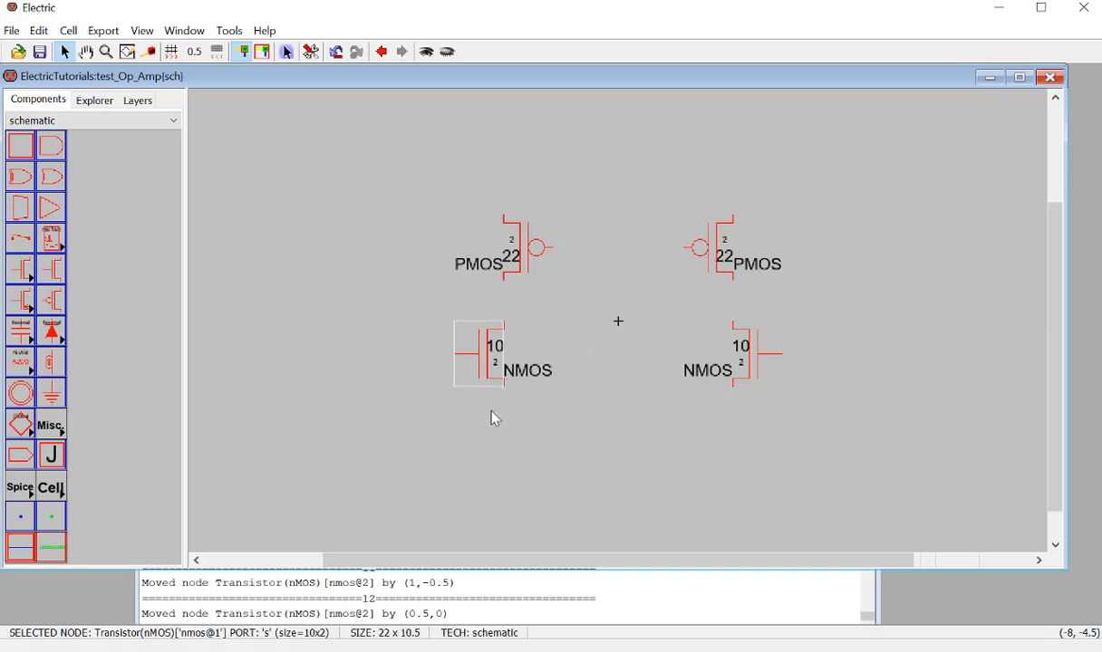
key("ctrl+m")
left_click(480, 475)
scroll(492, 418, "down", 5)
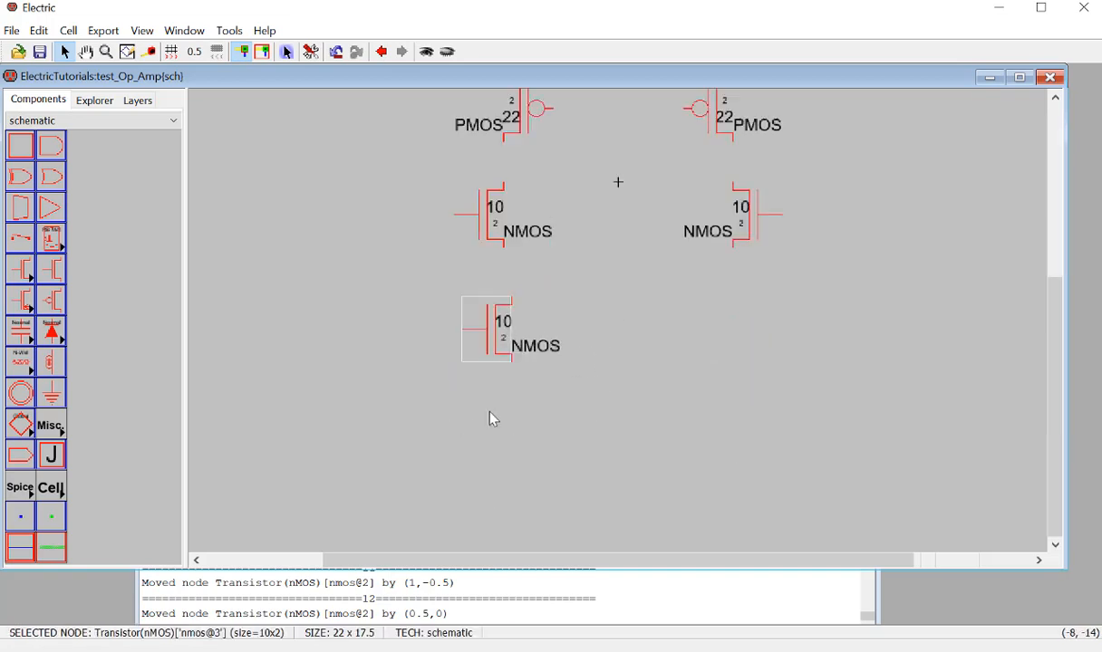
scroll(499, 326, "up", 3)
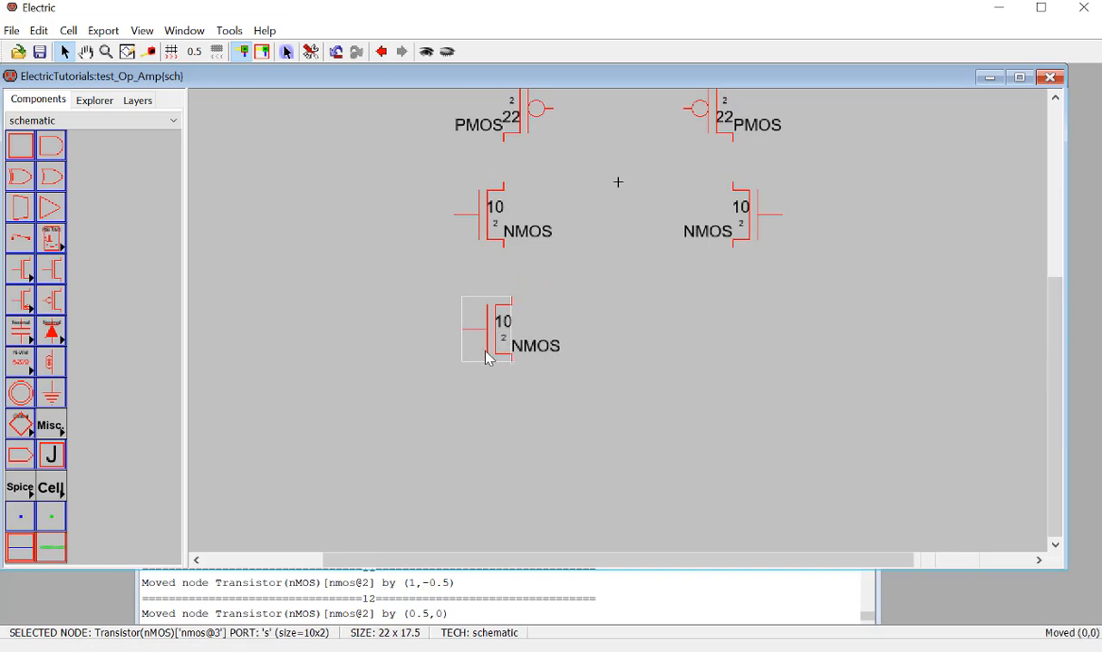
left_click_drag(490, 357, 485, 364)
key("ctrl+m")
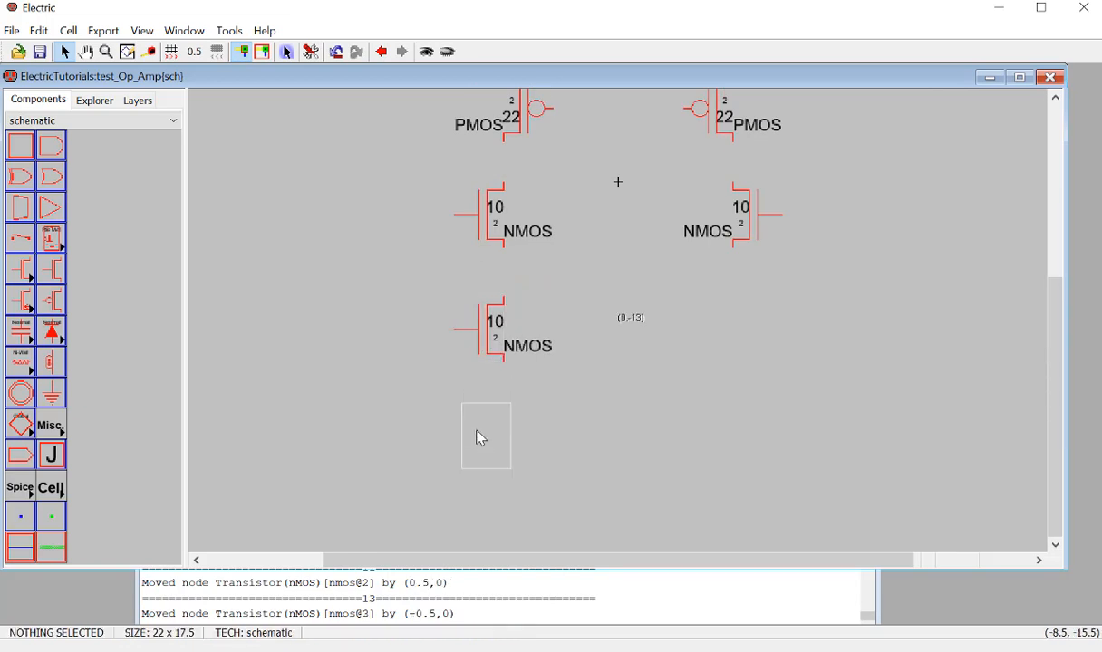
left_click(475, 435)
Step: Duplicate the two lower-left nMOS transistors together about 14 units to the right, under the right-hand column
left_click_drag(422, 283, 623, 496)
key("ctrl+m")
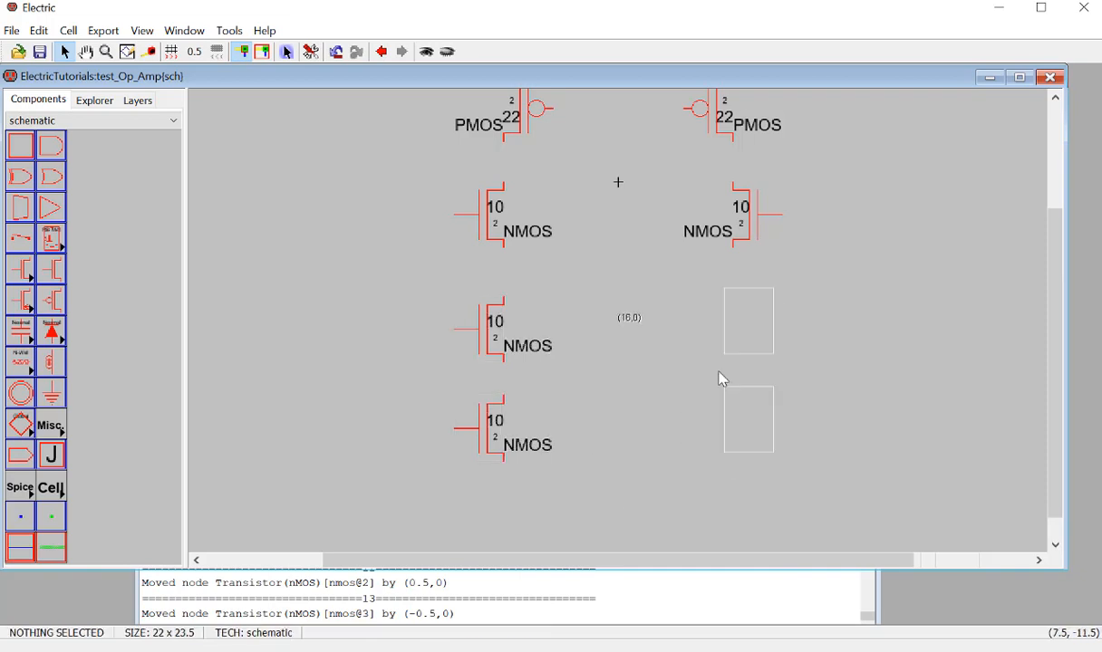
left_click(708, 383)
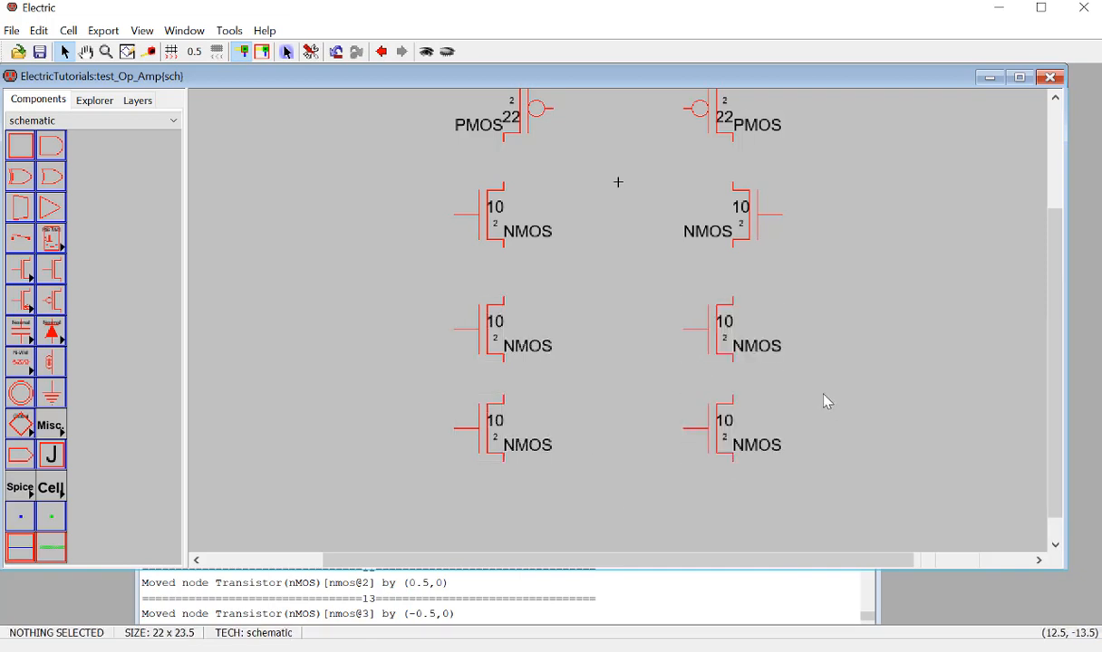
Step: Duplicate the right pMOS transistor to its lower right as an output device and set the copy's width to 220
scroll(432, 372, "down", 5, "ctrl")
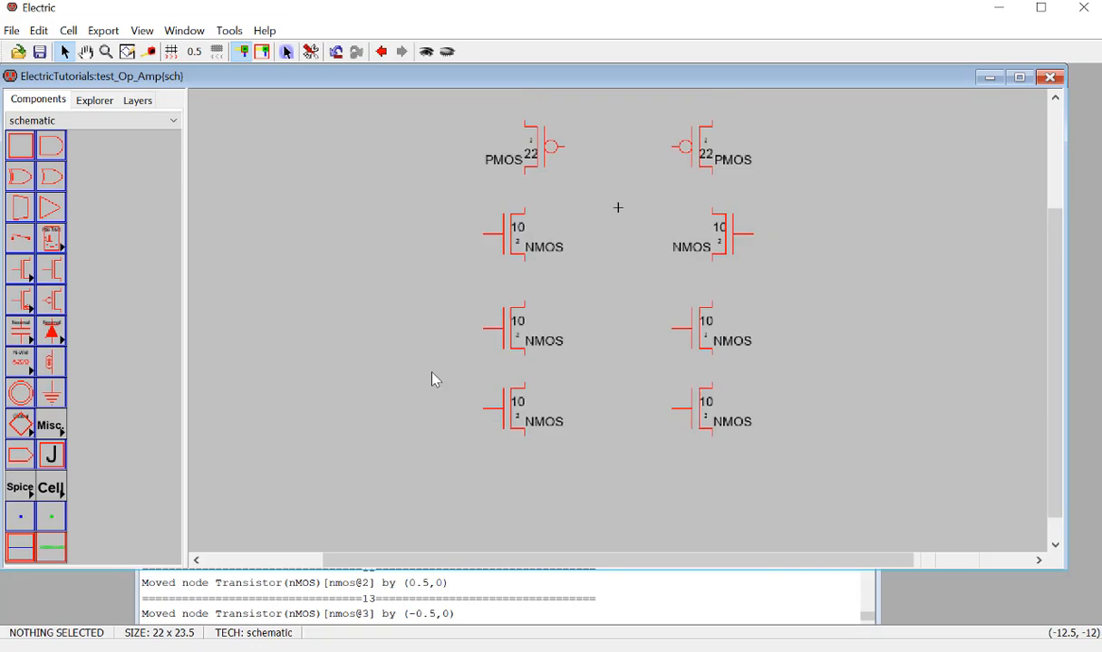
left_click_drag(595, 561, 827, 311)
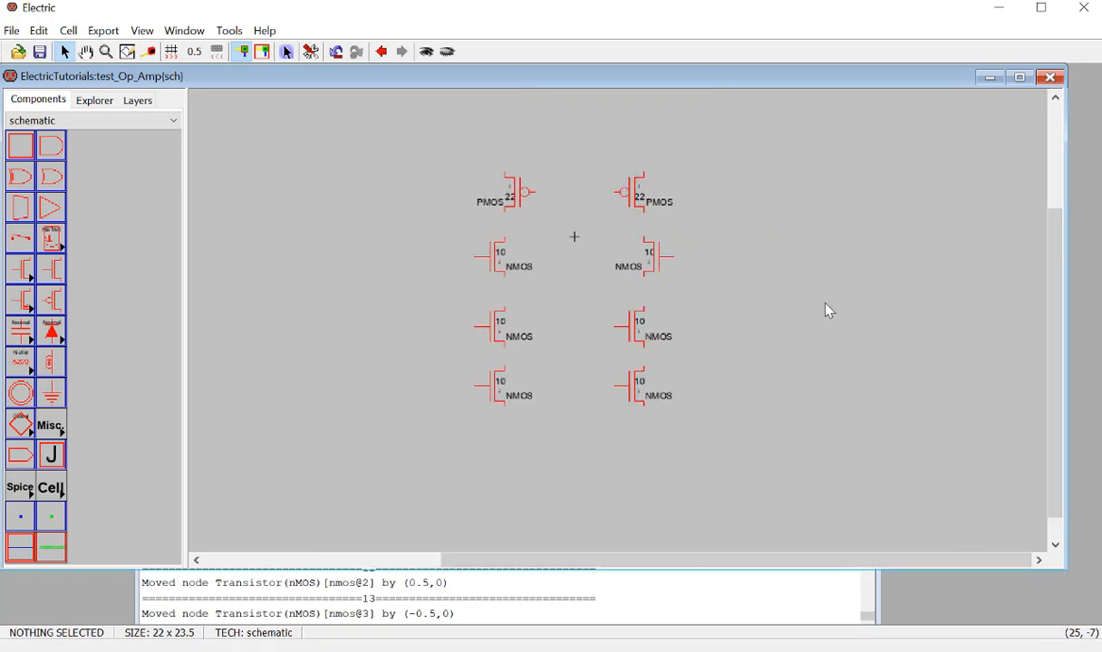
left_click(638, 188)
key("ctrl+m")
left_click(742, 234)
double_click(711, 227)
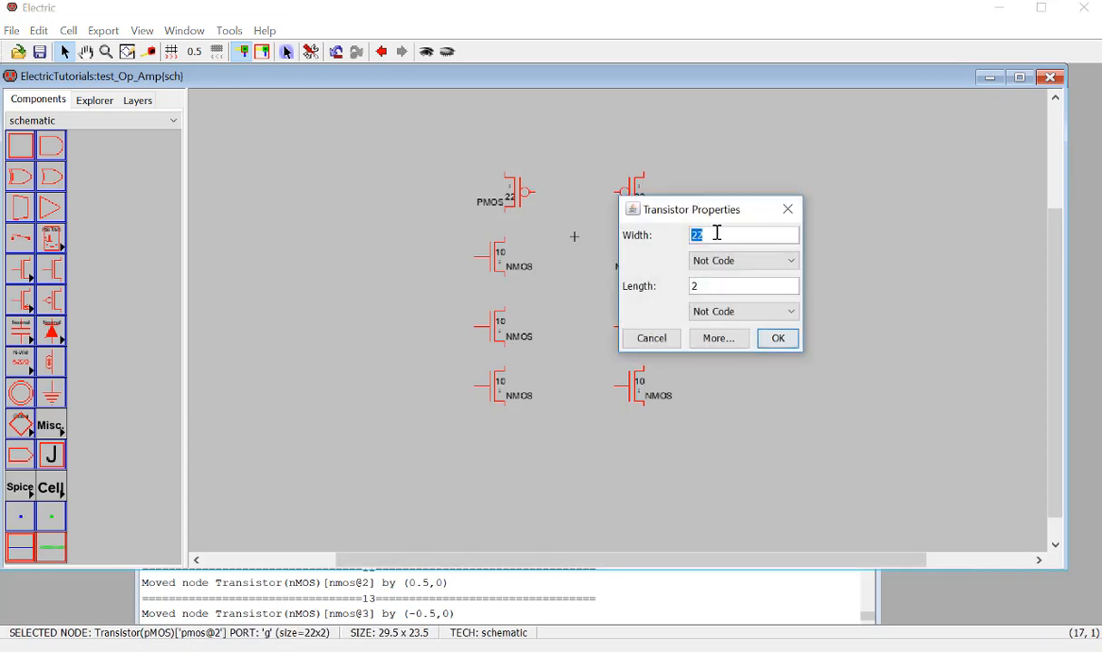
type("0")
left_click(778, 338)
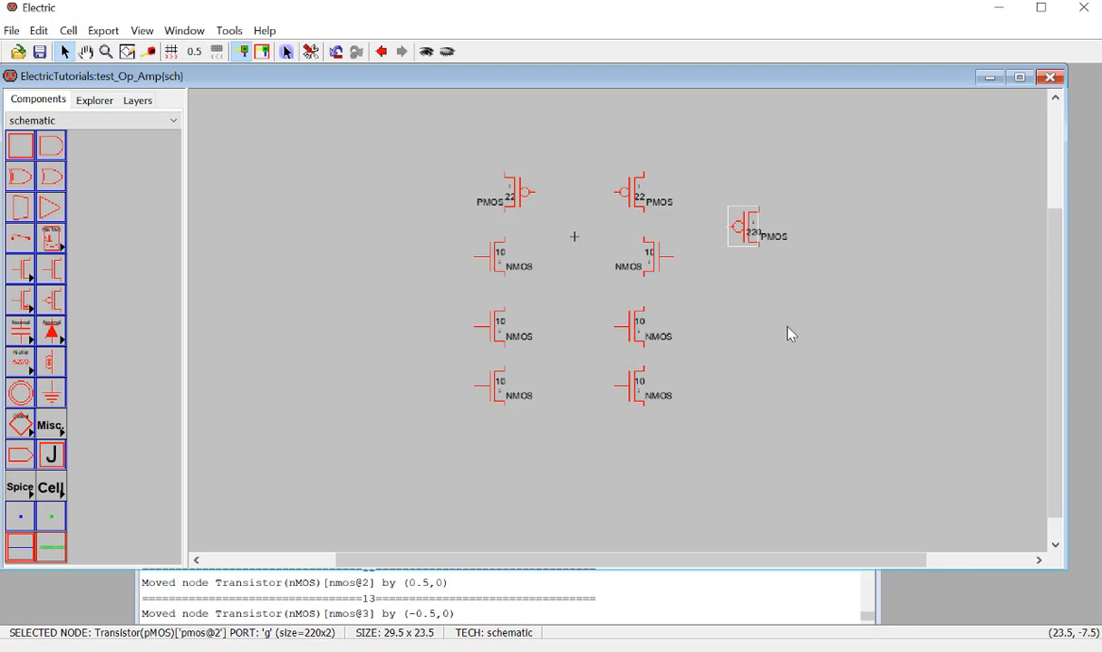
Step: Duplicate the two lower nMOS transistors of the second column about 12 units right, below the 220-wide pMOS
left_click(637, 394)
left_click_drag(734, 439, 595, 287)
key("ctrl+m")
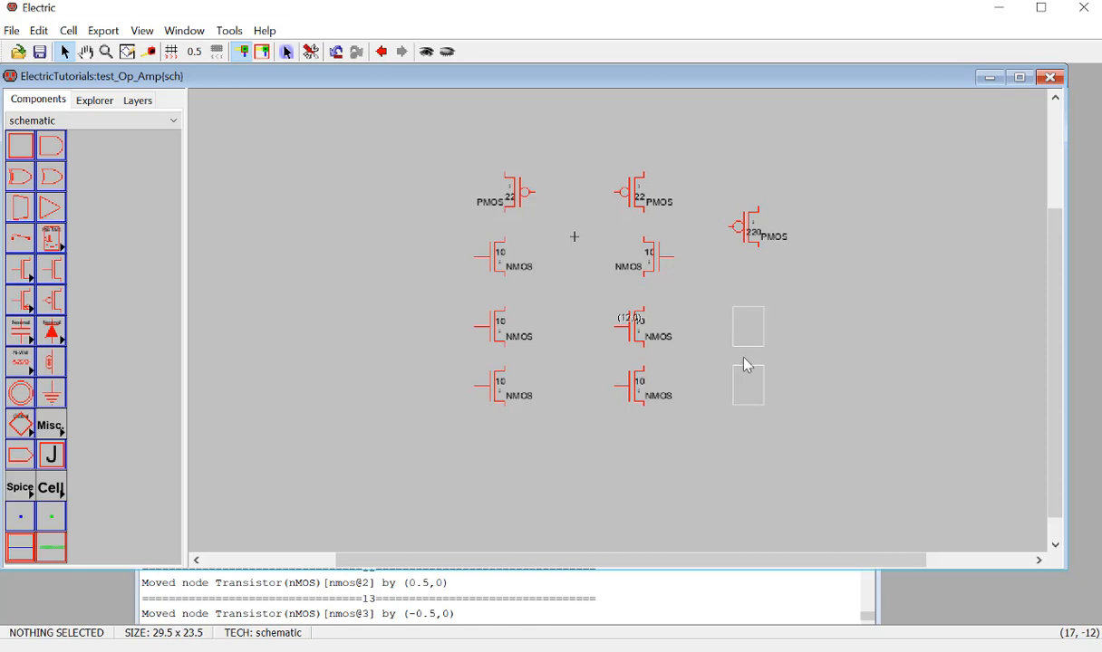
left_click(749, 358)
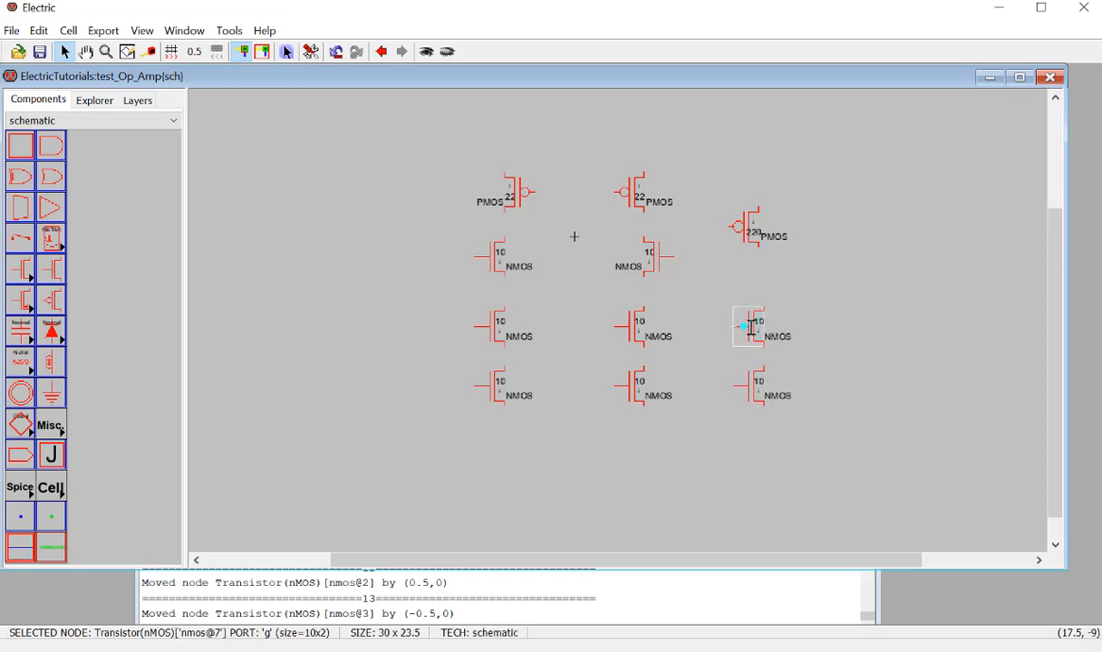
Step: Set the width of both nMOS transistors in the third column to 100 and save the library
double_click(750, 325)
left_click(730, 337)
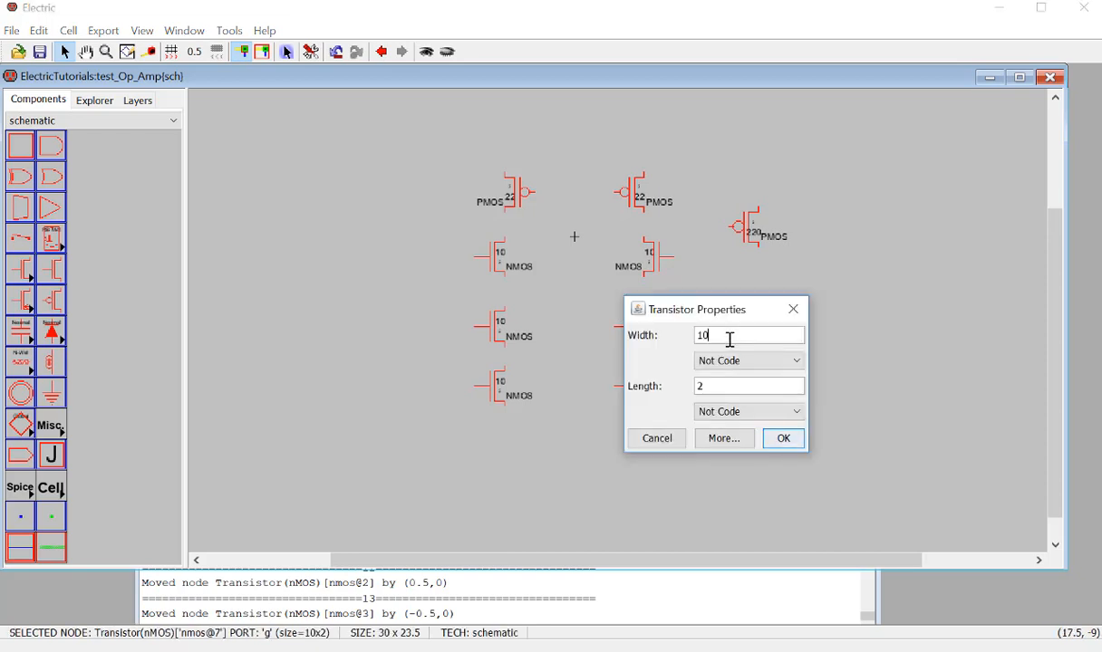
type("0")
key("Return")
double_click(759, 383)
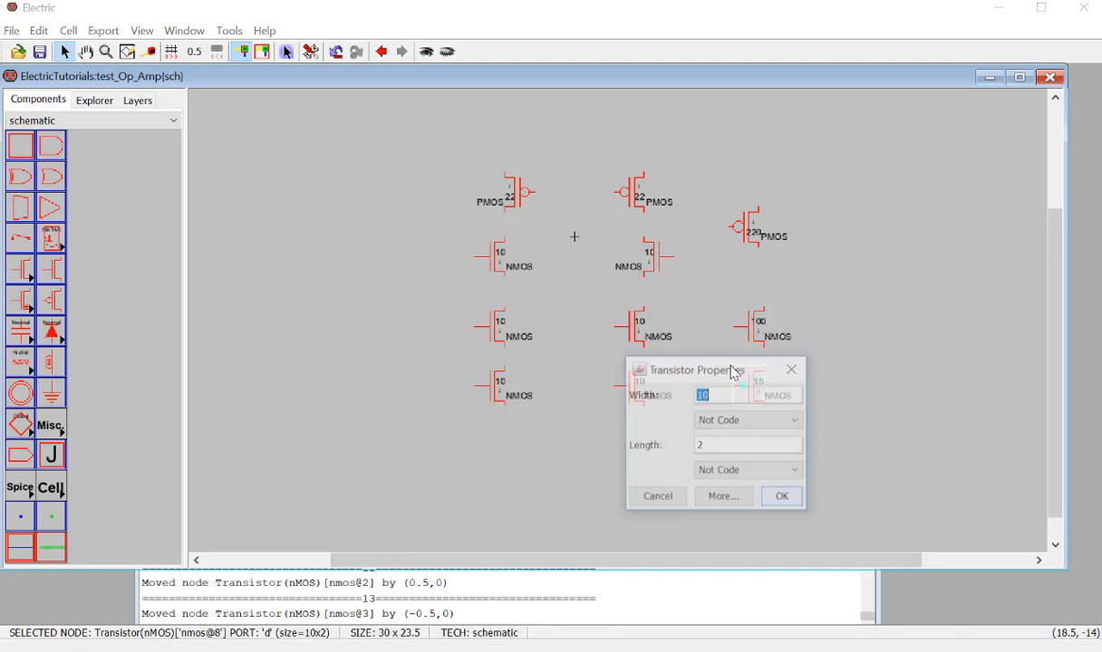
left_click(720, 391)
type("0")
key("Return")
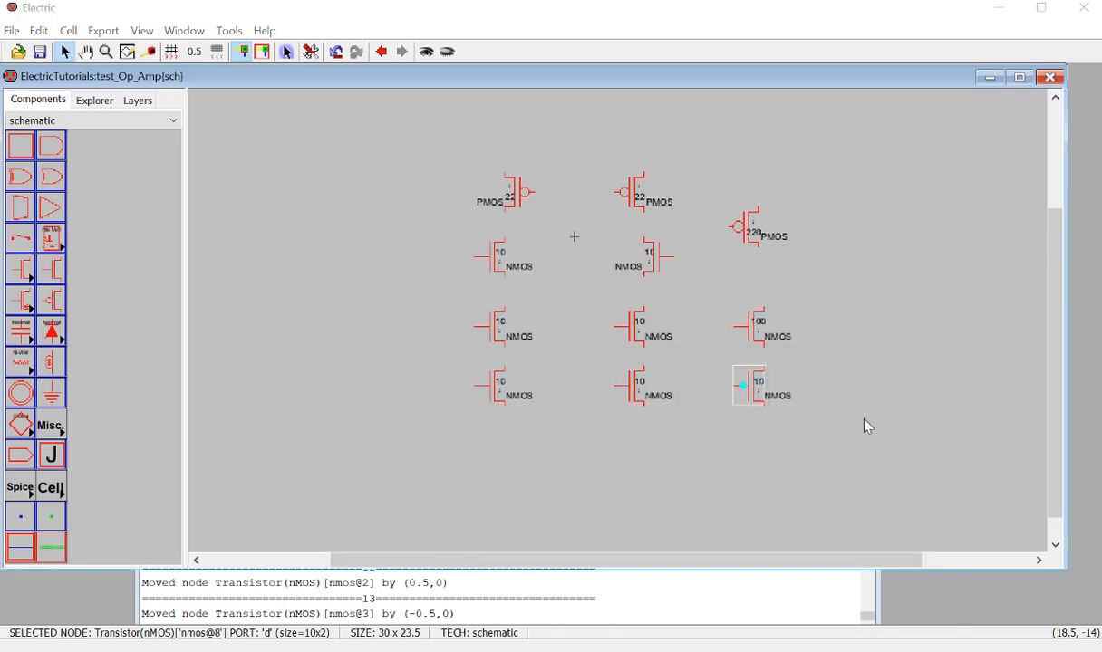
key("ctrl+s")
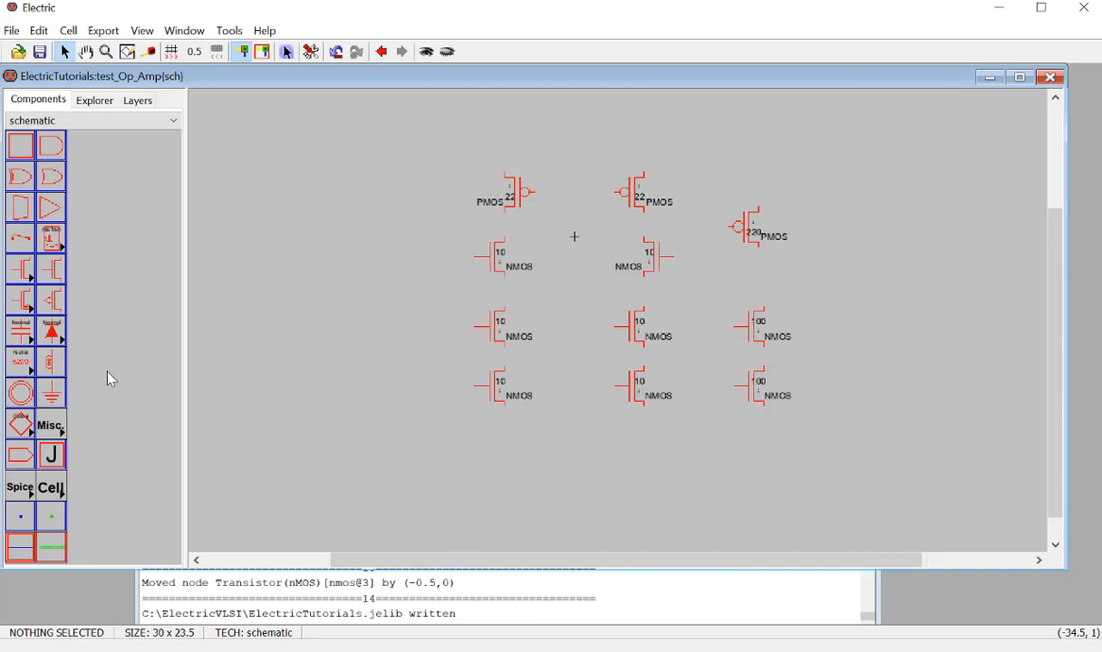
Step: Place a Power node centred above the two 22-wide pMOS transistors and draw a short wire up from the left one's top terminal
left_click(20, 393)
left_click(574, 129)
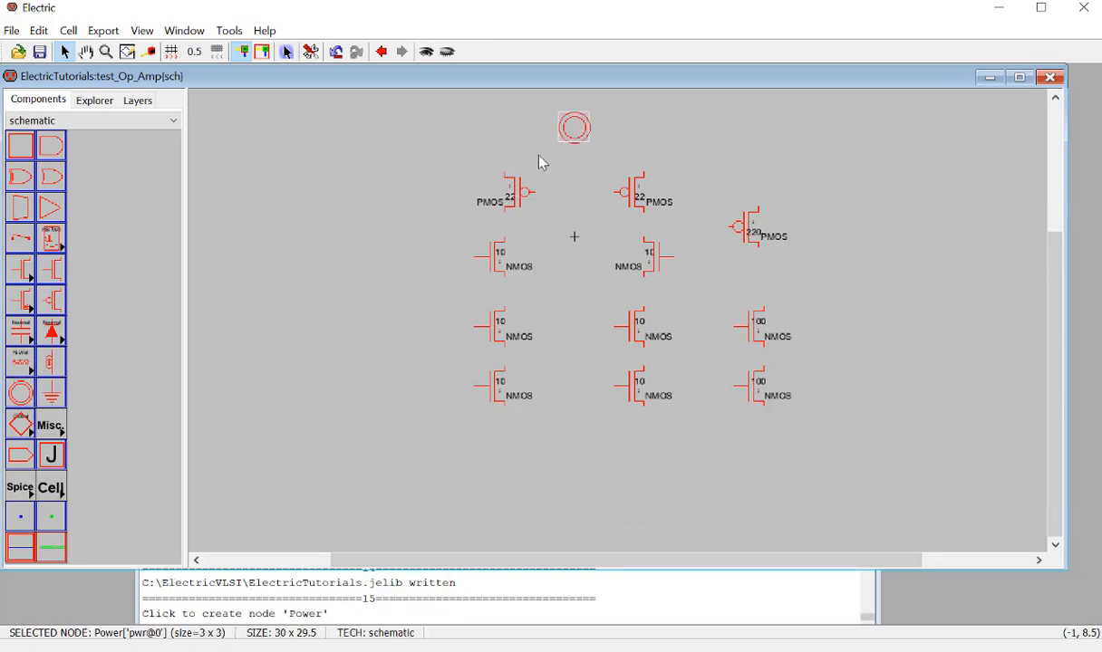
left_click(509, 177)
right_click(504, 158)
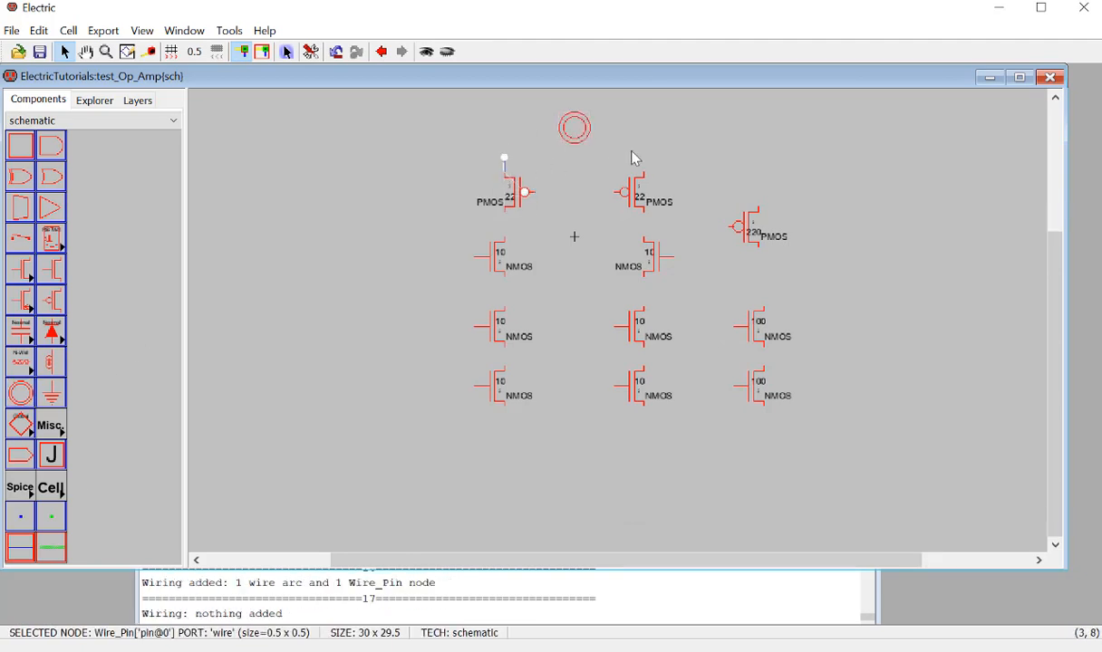
right_click(641, 165)
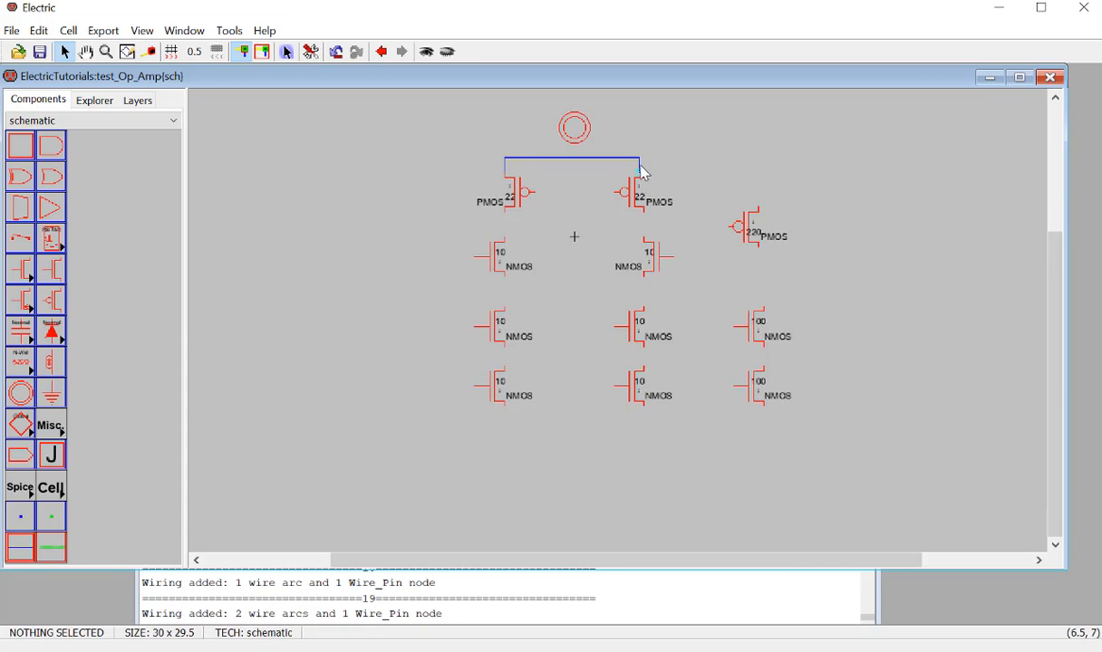
key("ctrl+z")
key("ctrl+z")
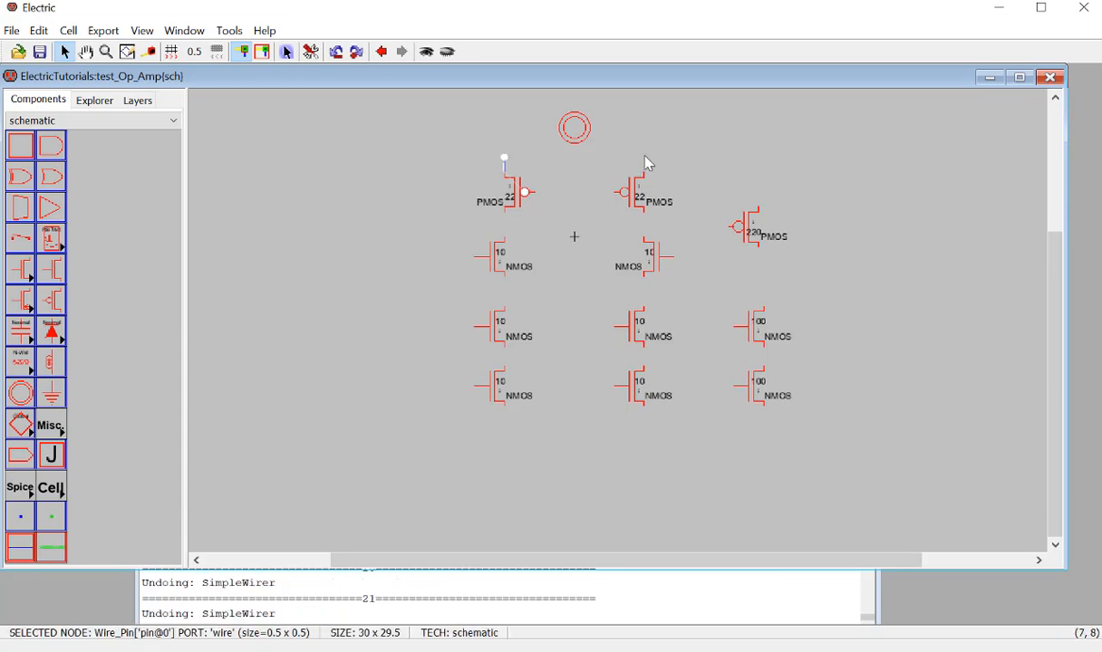
Step: Extend the left pMOS wire horizontally and down to the top terminal of the right 22-wide pMOS transistor
right_click(644, 160)
right_click(646, 178)
Step: Wire the Power node down to the middle of the horizontal wire joining the two 22-wide pMOS transistors
left_click(574, 142)
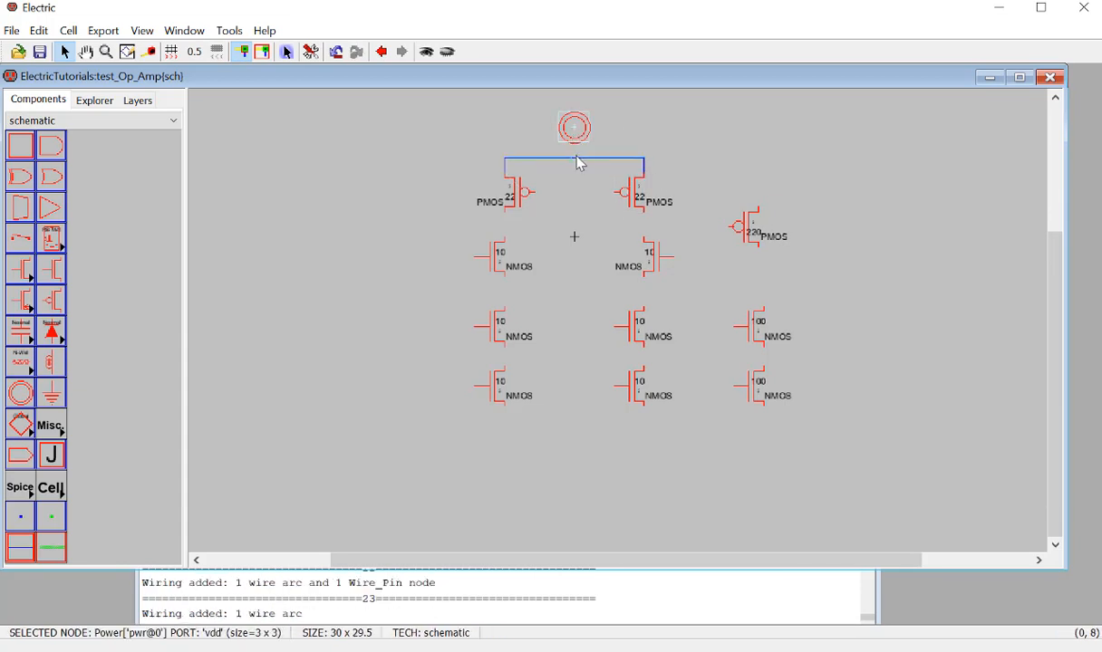
right_click(578, 162)
left_click(559, 202)
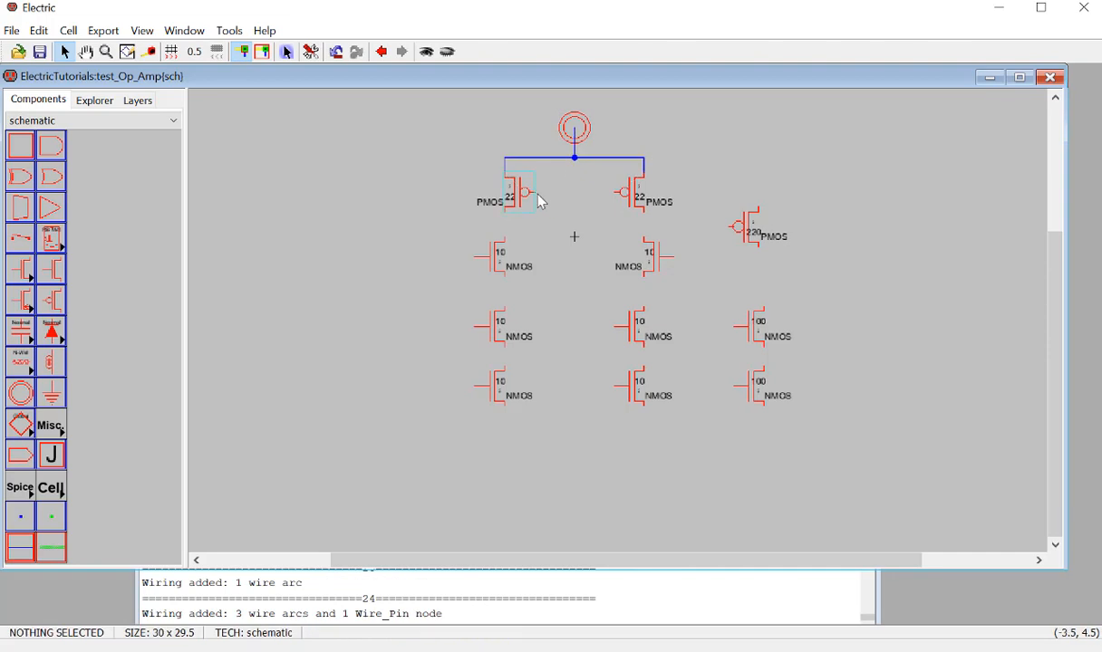
Step: Draw a wire from the left pMOS gate toward the schematic's centre line and wire its bottom terminal to the nMOS below
left_click(533, 193)
right_click(580, 192)
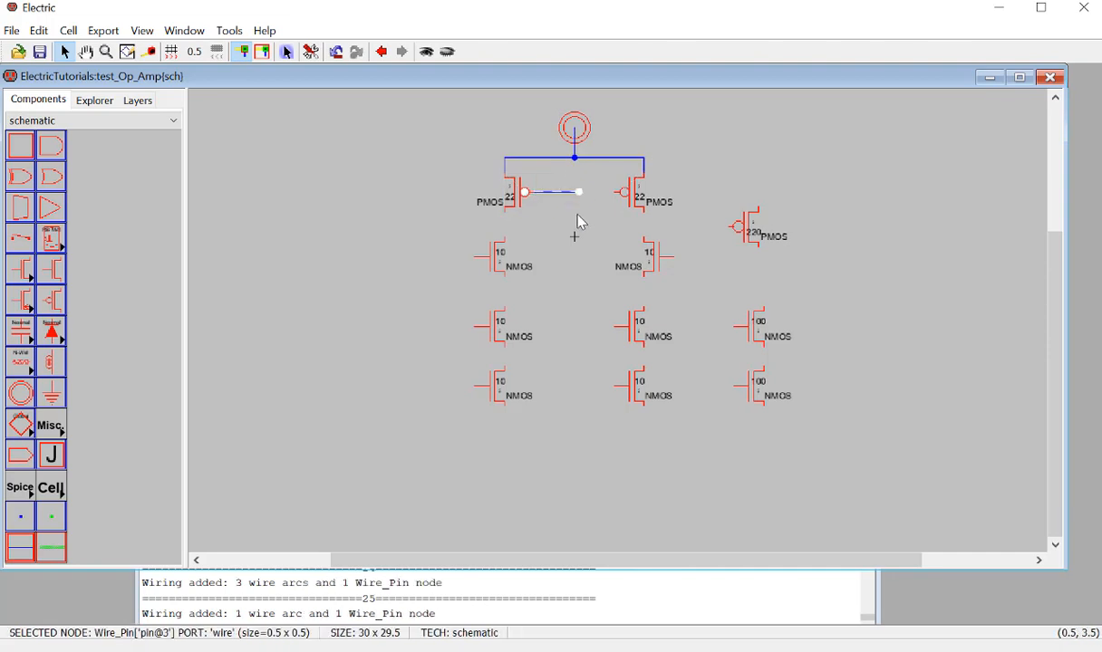
left_click(505, 217)
right_click(506, 239)
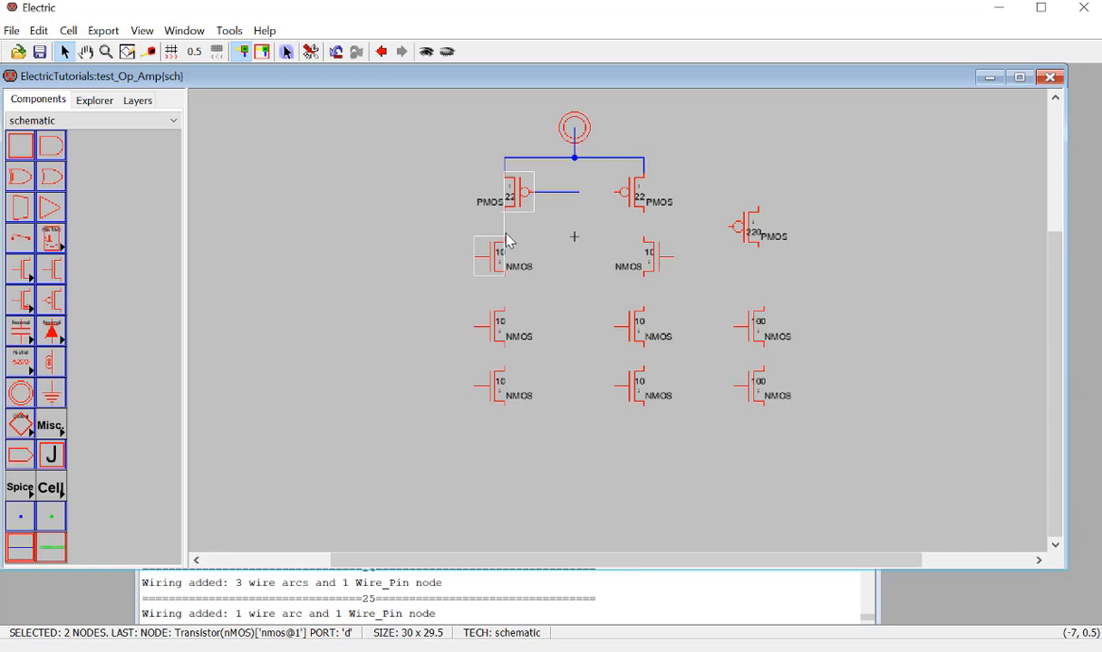
Step: Connect the bottom terminals of the two upper 10-wide nMOS transistors with a horizontal wire
left_click(511, 284)
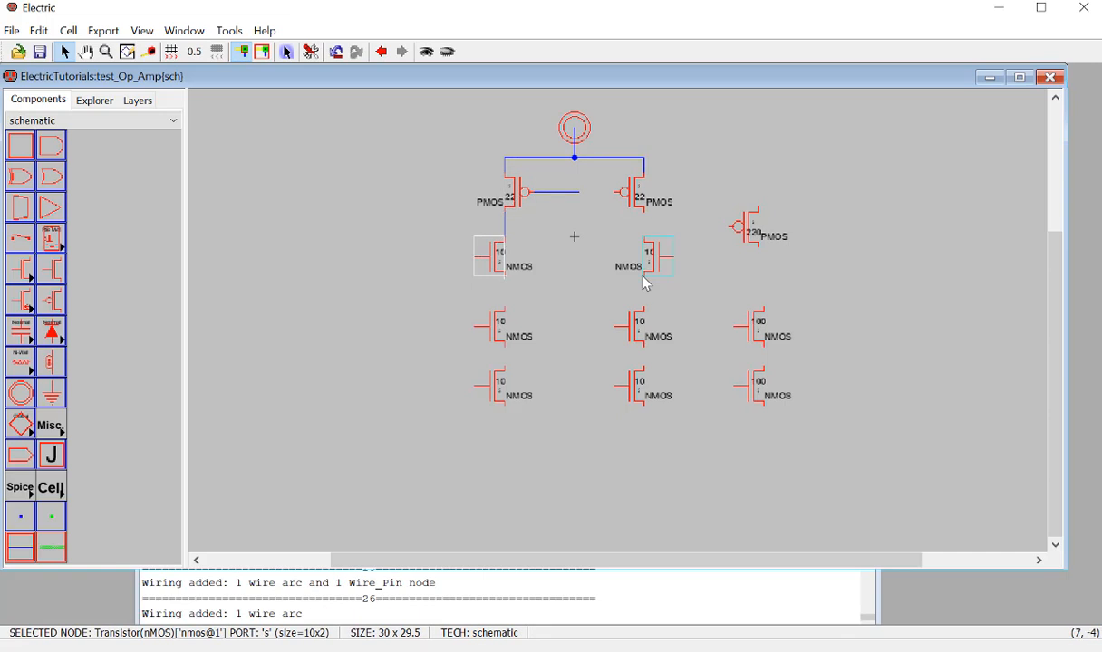
right_click(643, 277)
left_click(594, 276)
Step: Wire the top terminal of the second column's upper nMOS to the pMOS above it, and undo that wire
left_click(645, 237)
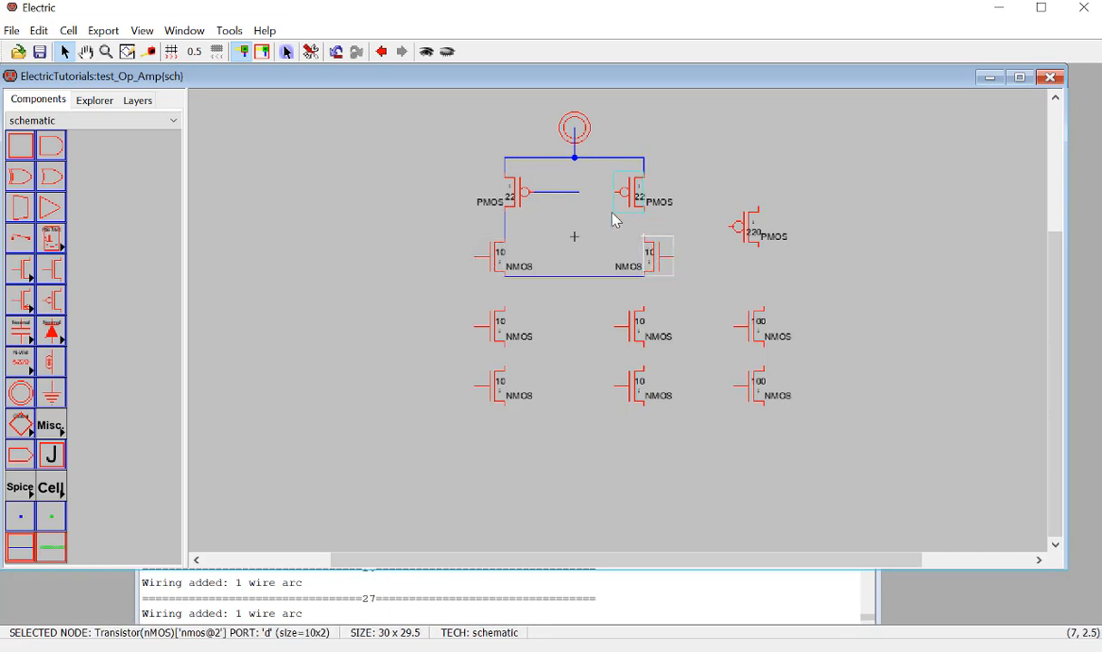
right_click(644, 212)
left_click(581, 199)
left_click(579, 193)
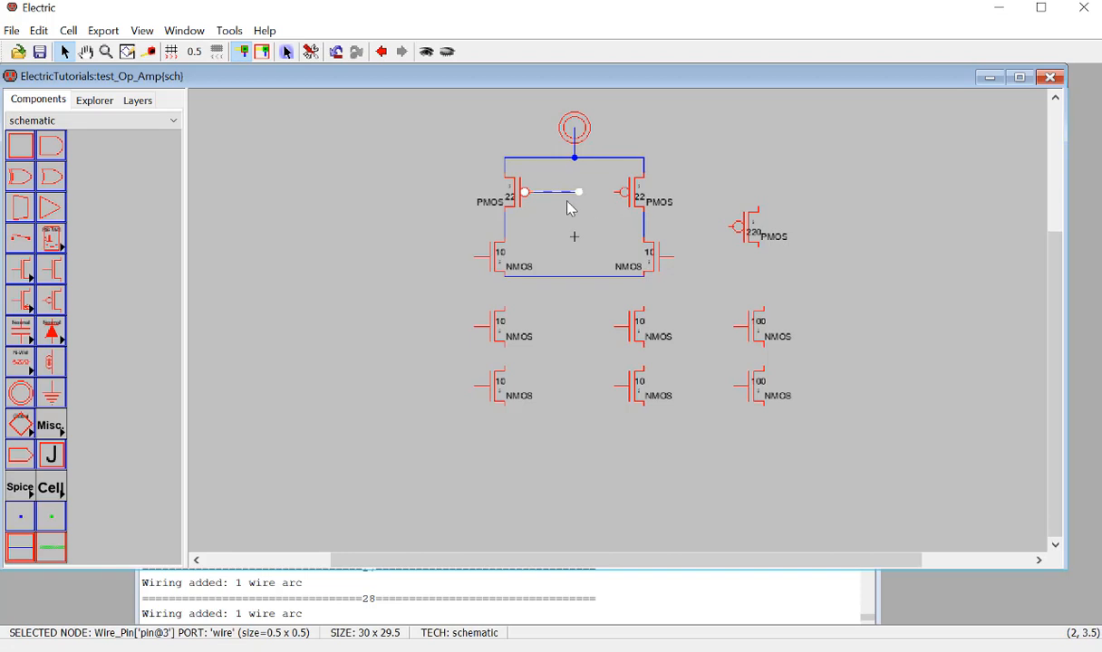
key("ctrl+z")
Step: Join the gates of both 22-wide pMOS transistors and route a branch from their midpoint to the left pMOS's bottom-terminal wire
left_click(579, 192)
right_click(612, 193)
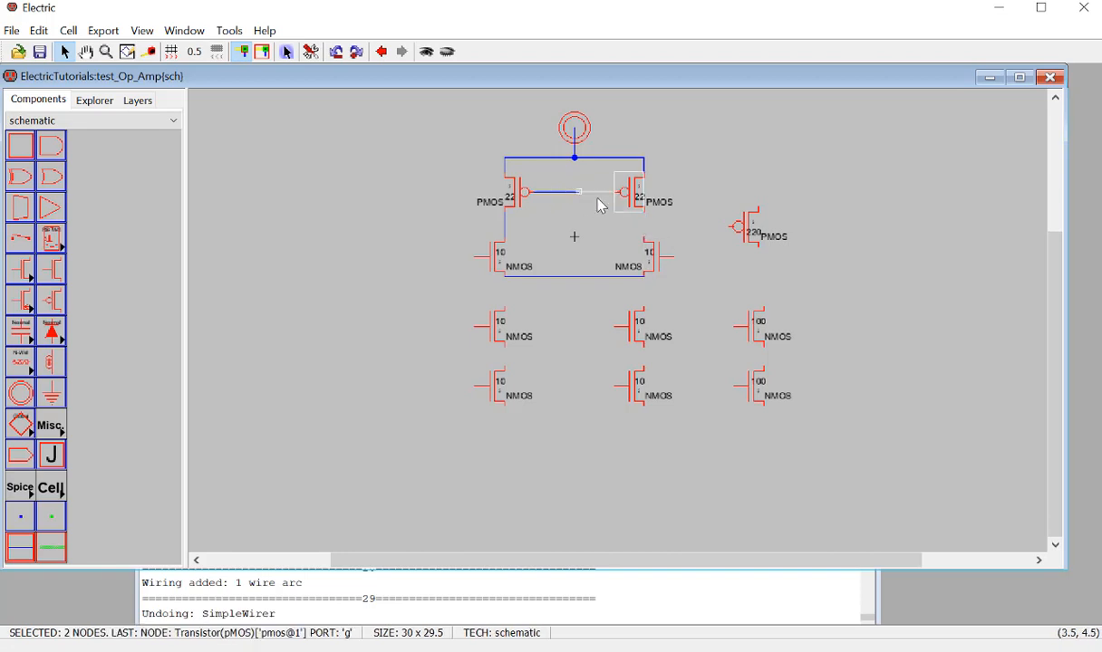
left_click(579, 193)
right_click(564, 233)
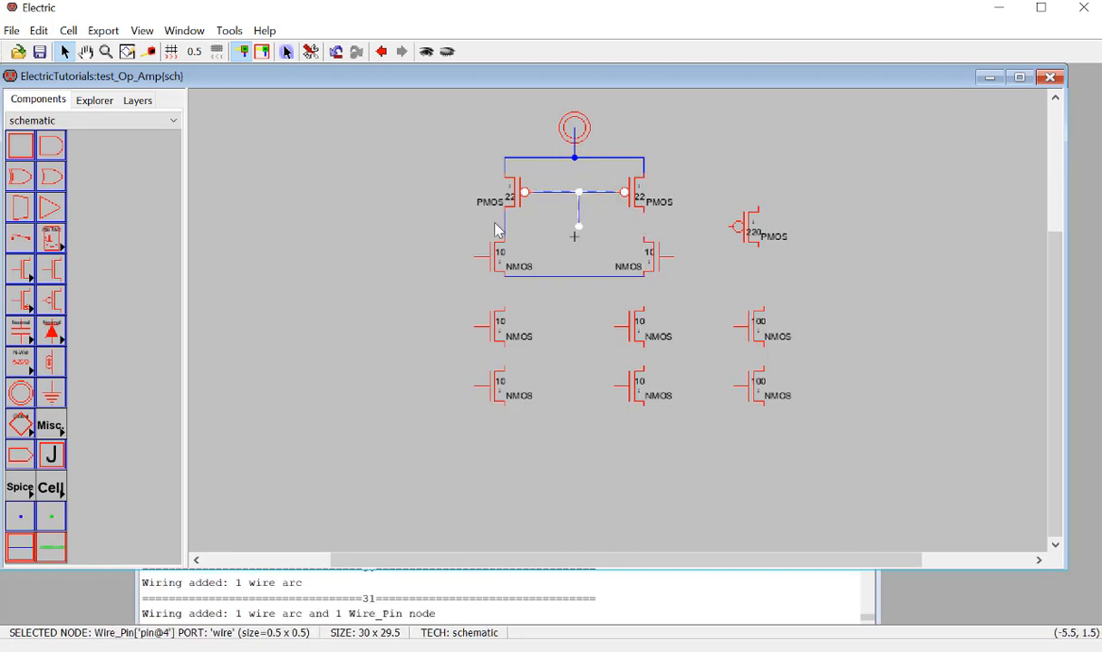
right_click(506, 232)
left_click(456, 169)
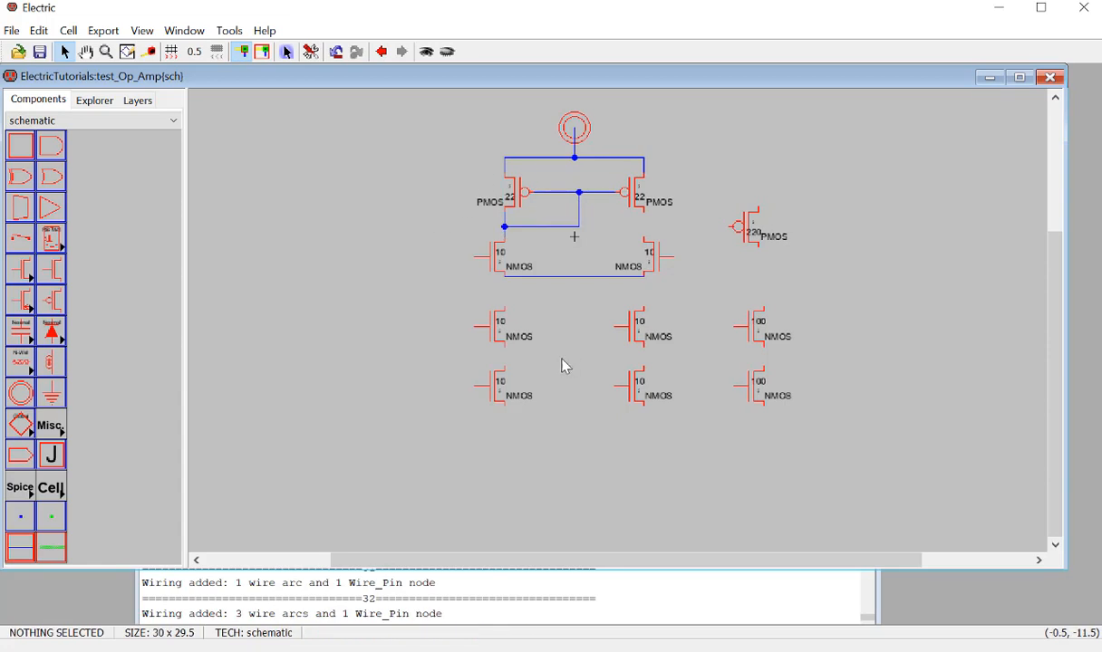
Step: Wire the horizontal wire joining the upper nMOS pair down to the middle nMOS transistors in the first two columns
left_click(504, 313)
right_click(506, 285)
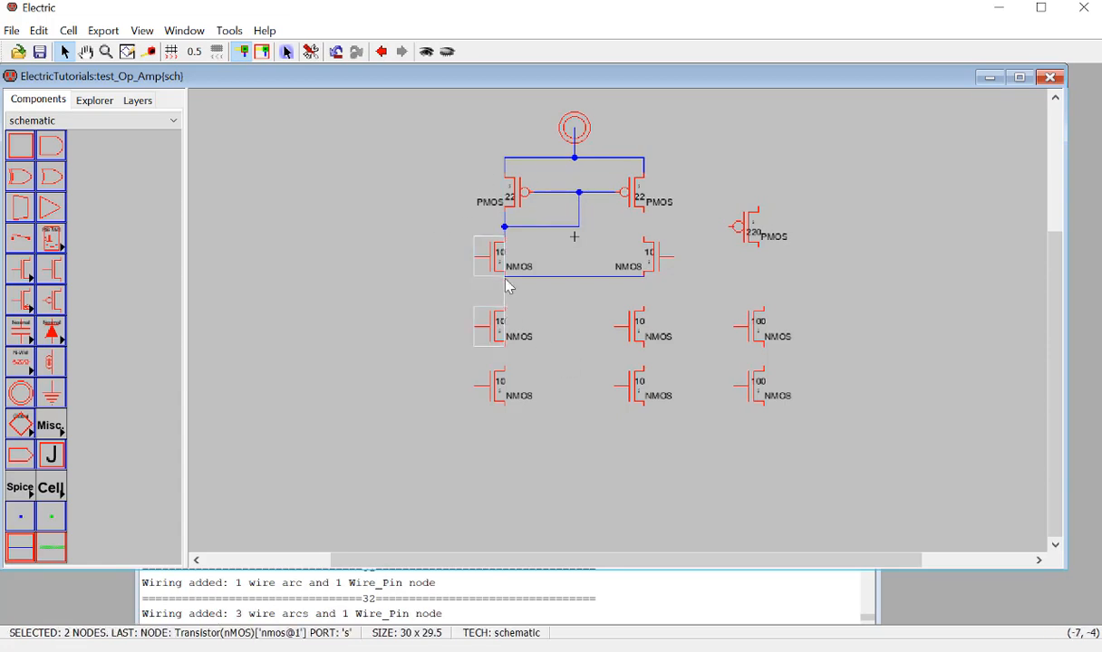
left_click(645, 312)
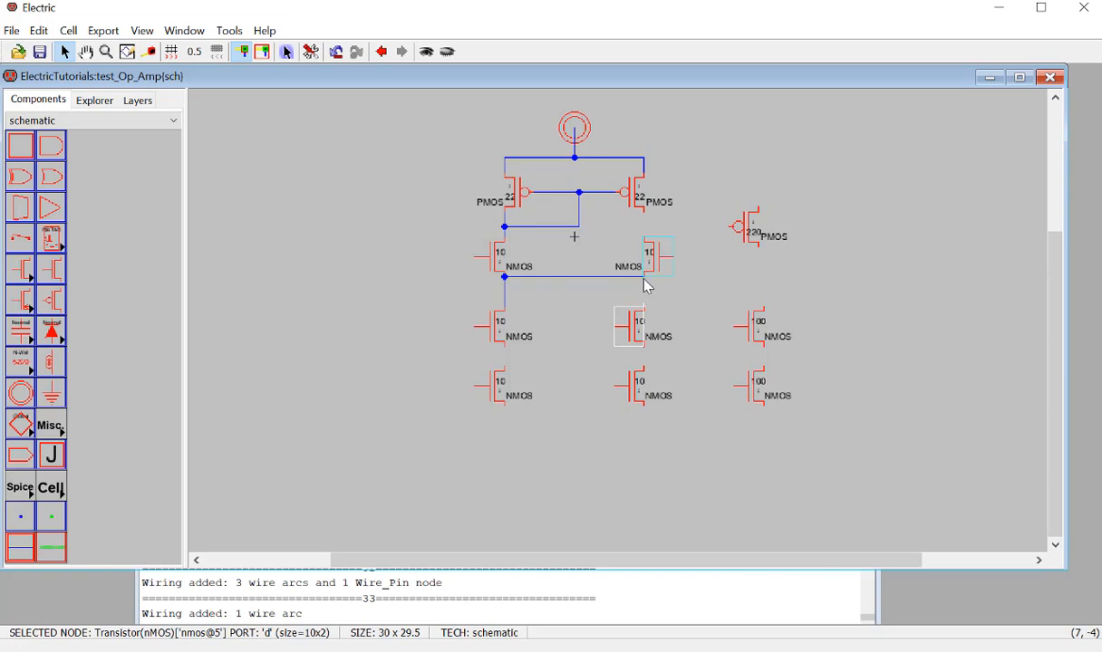
right_click(644, 289)
left_click(561, 324)
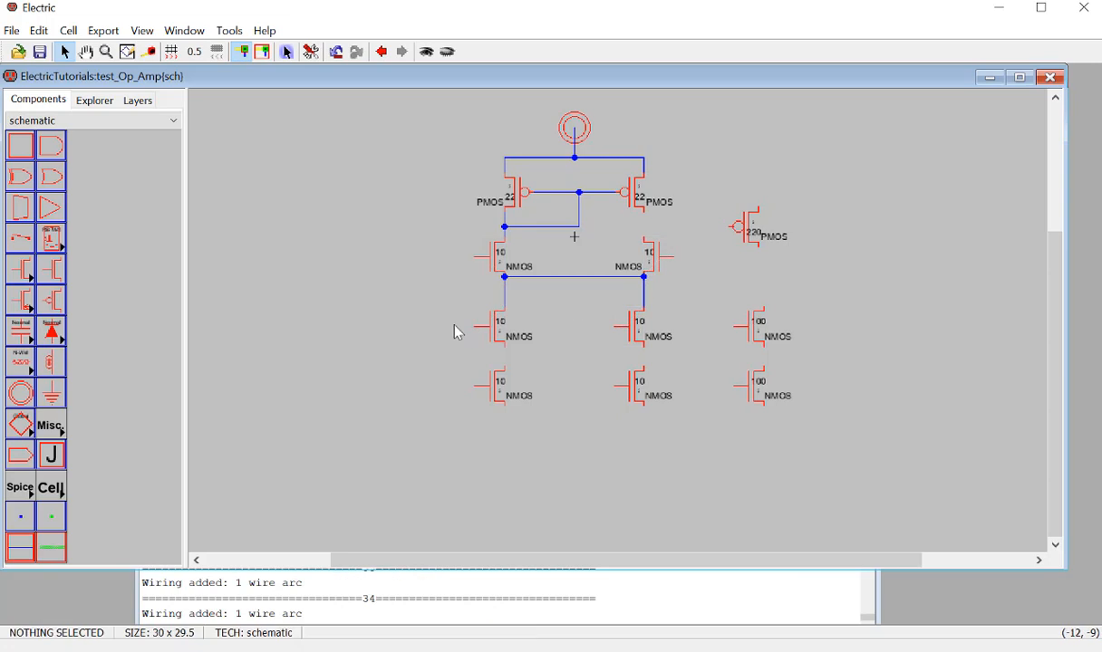
Step: Place the test_bias_circuit icon in the schematic and position it to the left of the transistor array
left_click(94, 100)
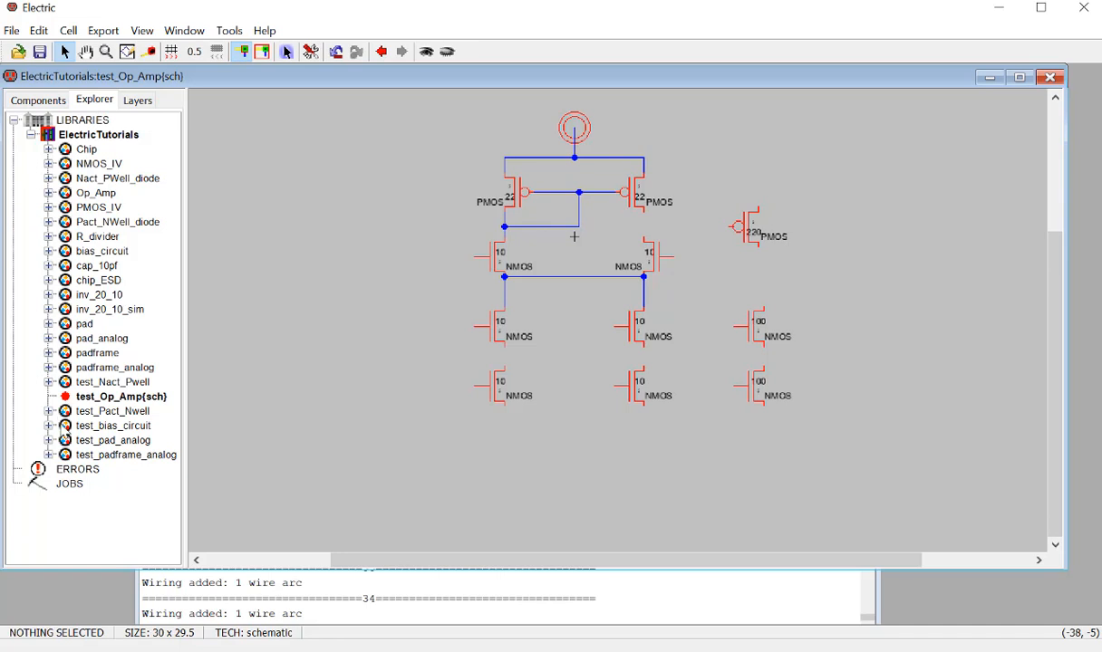
left_click(50, 426)
left_click_drag(127, 455, 312, 376)
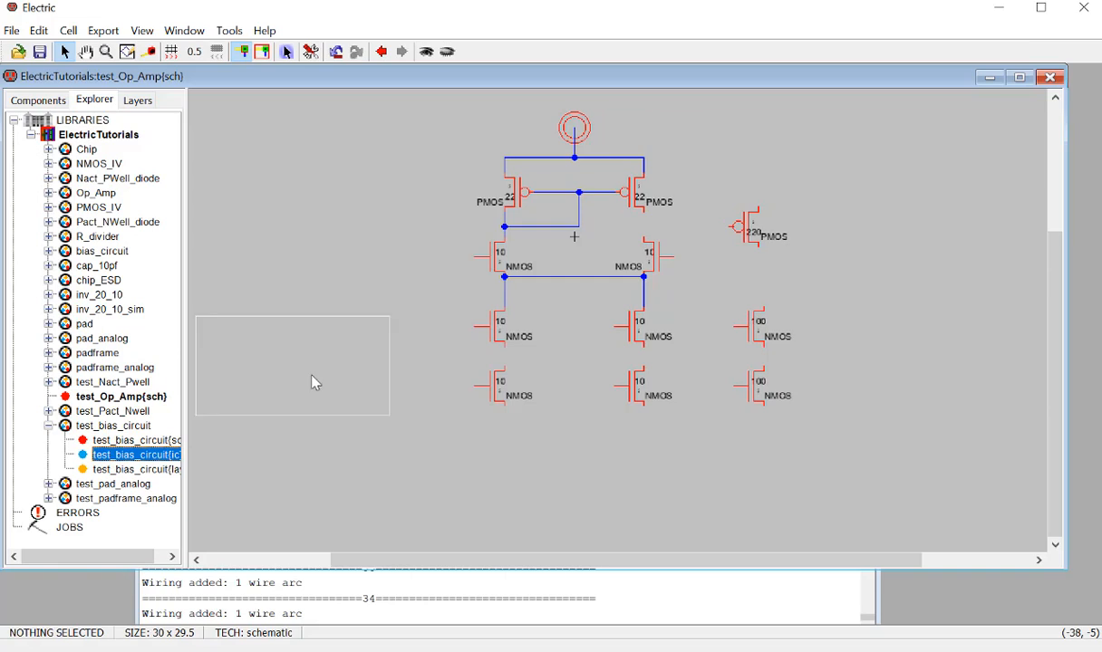
left_click(512, 445)
scroll(512, 445, "down", 3, "ctrl")
left_click_drag(415, 371, 383, 334)
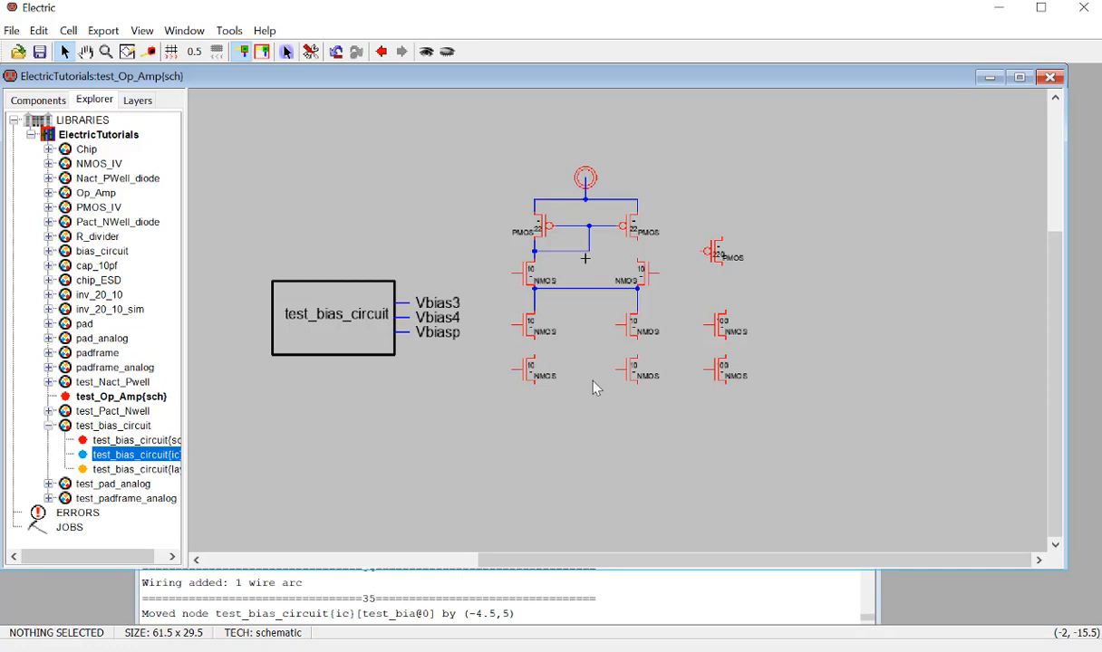
Step: Wire the middle nMOS to the lowest nMOS in both the first and second columns
scroll(595, 388, "up", 1, "ctrl")
left_click(517, 343)
right_click(516, 363)
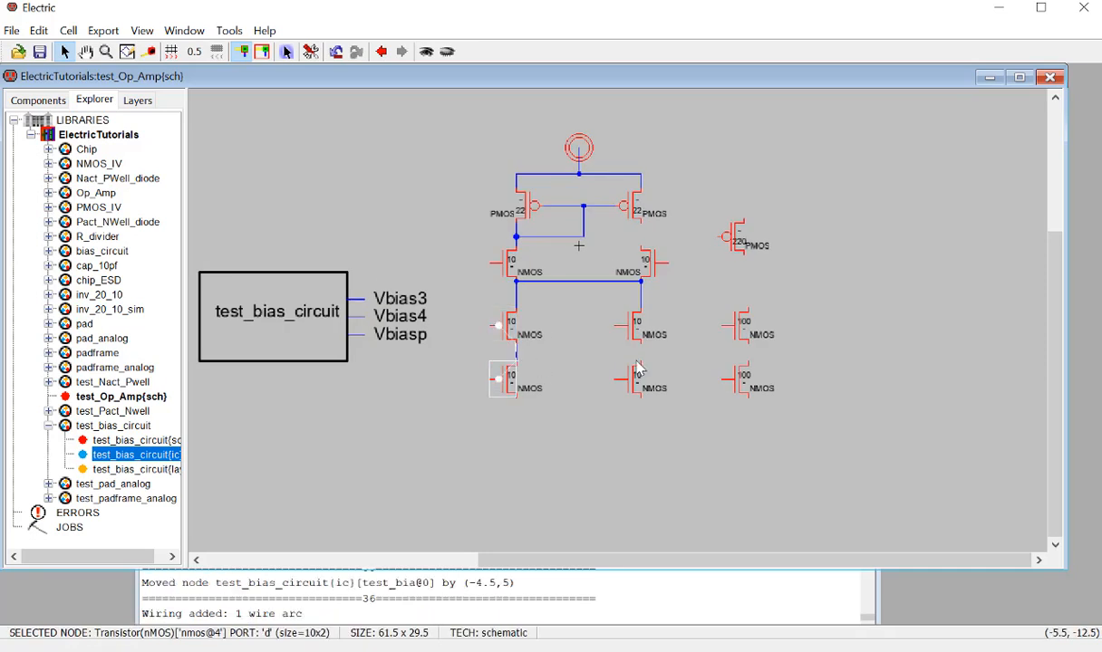
left_click(641, 345)
right_click(644, 366)
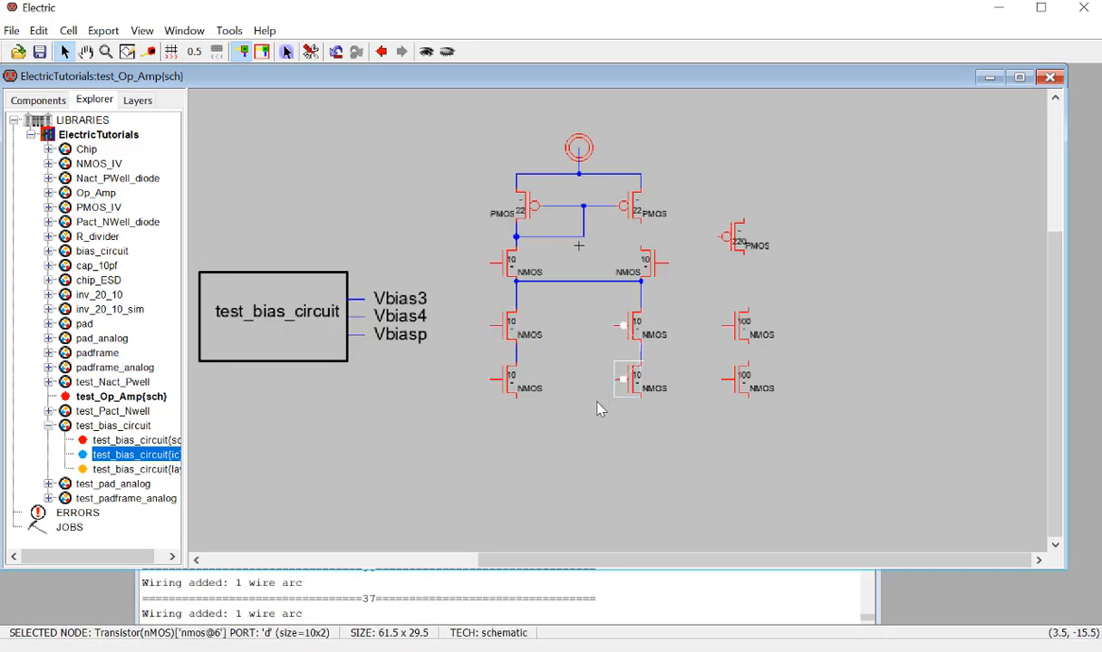
Step: Place a Ground node below each of the three nMOS columns and align the second one with its column
left_click(56, 100)
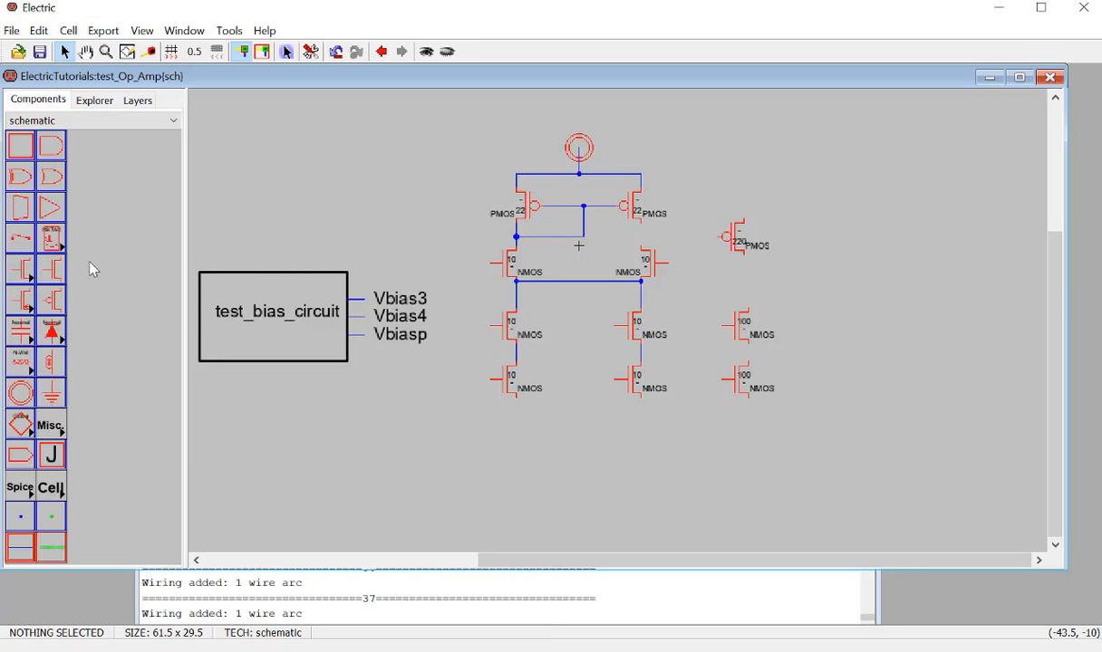
left_click(52, 393)
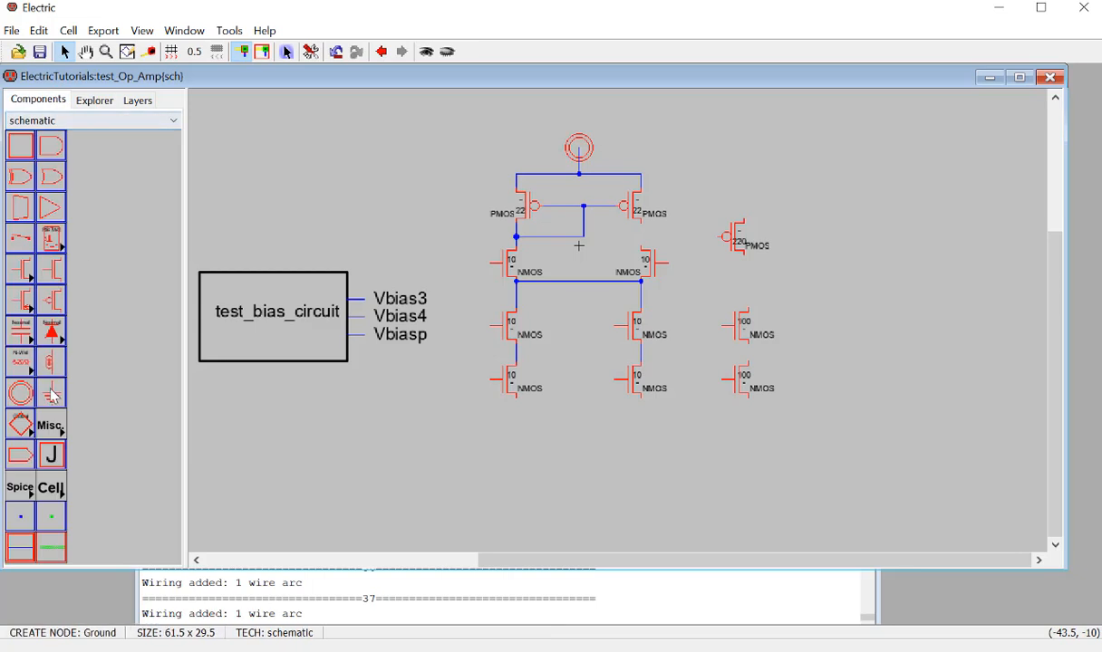
left_click(514, 456)
key("ctrl+m")
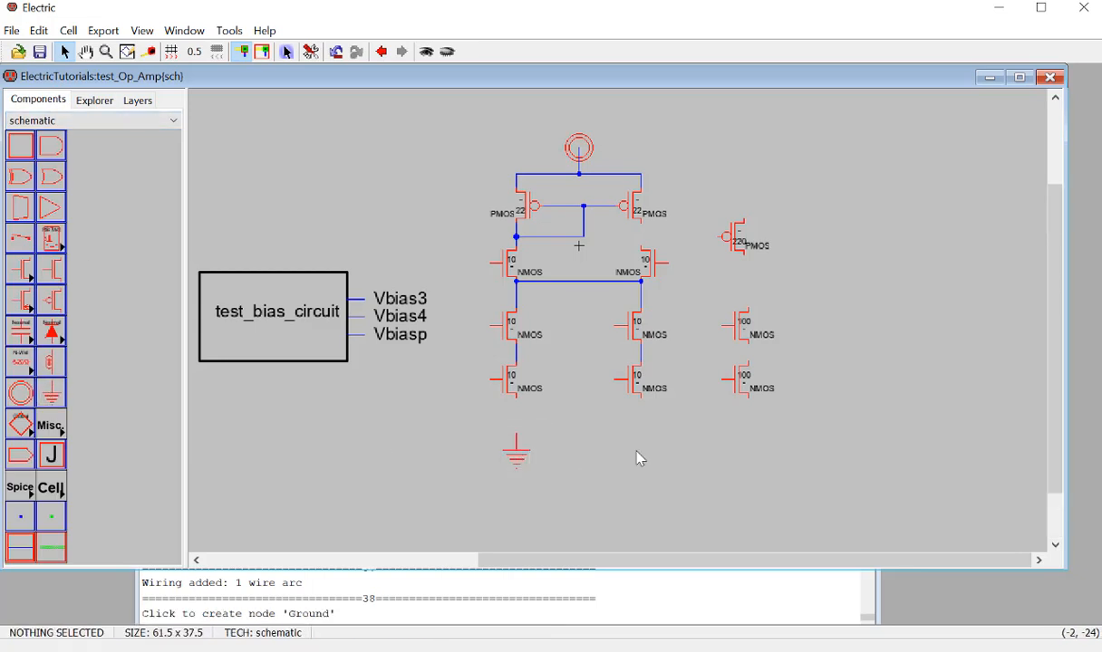
left_click(644, 457)
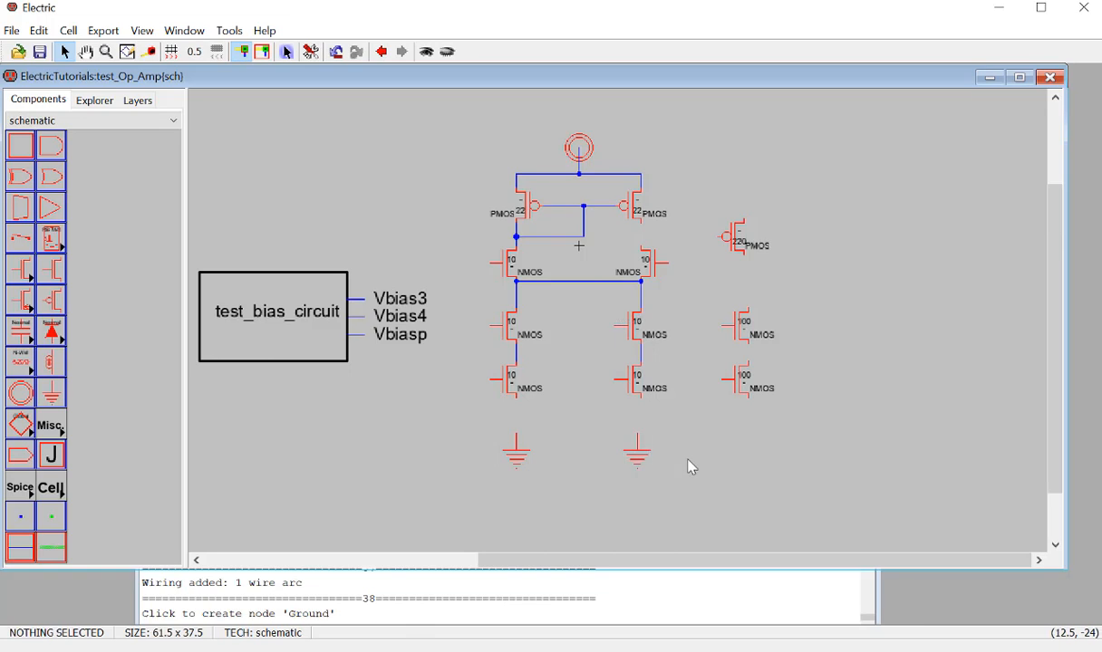
left_click(752, 456)
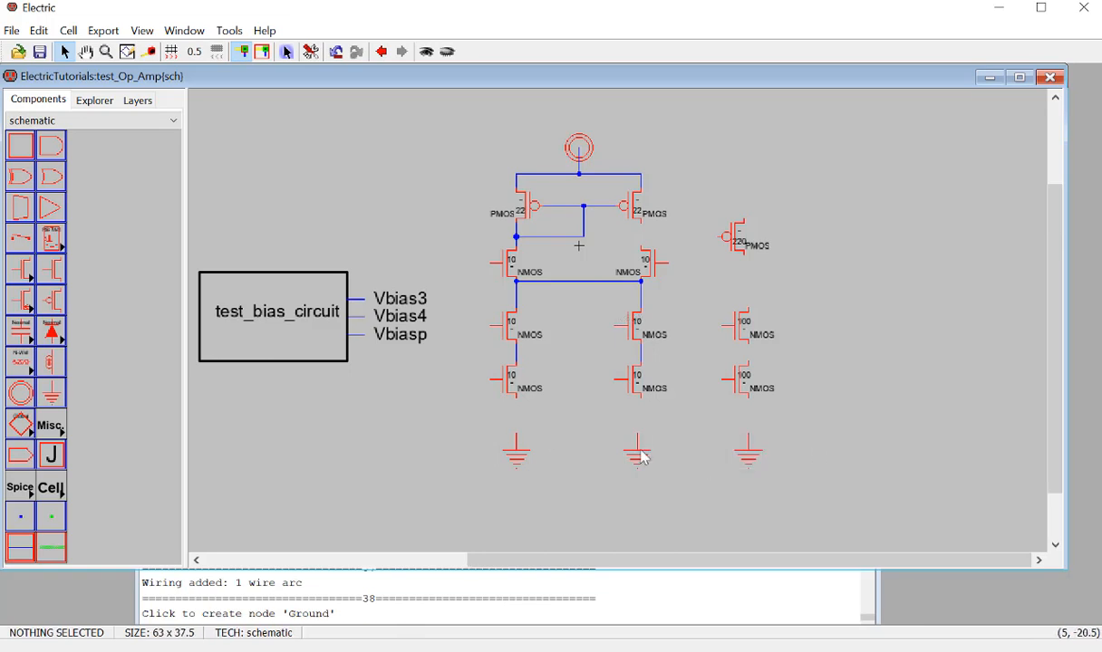
left_click_drag(640, 451, 644, 450)
Step: Wire the bottom terminals of the three lowest nMOS transistors to the Ground nodes below them
left_click(517, 401)
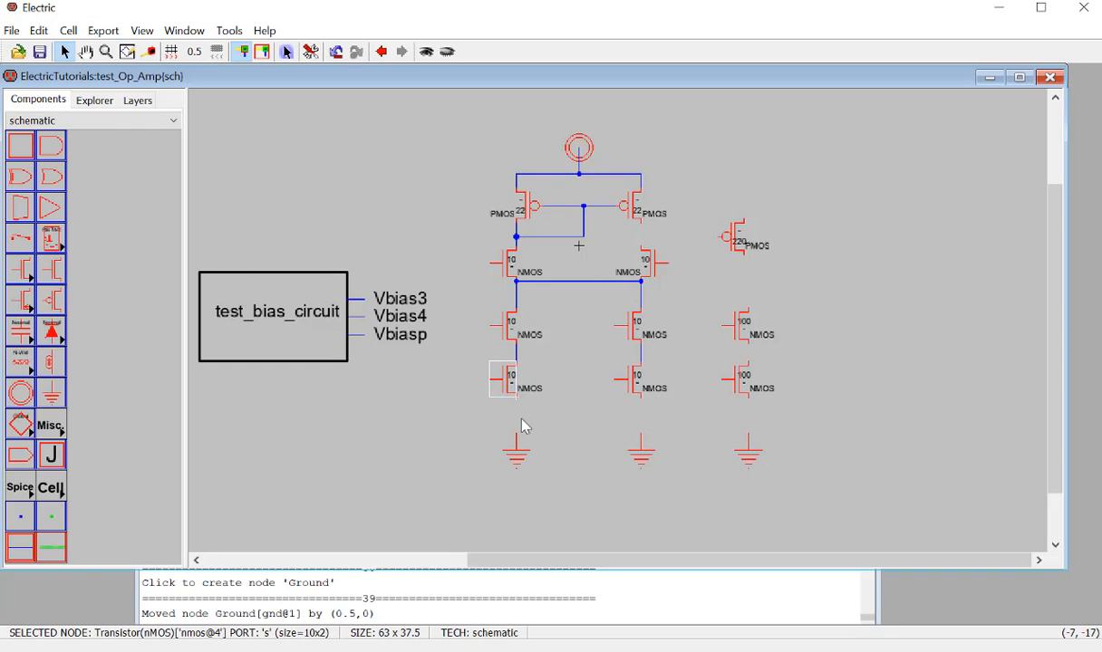
right_click(522, 442)
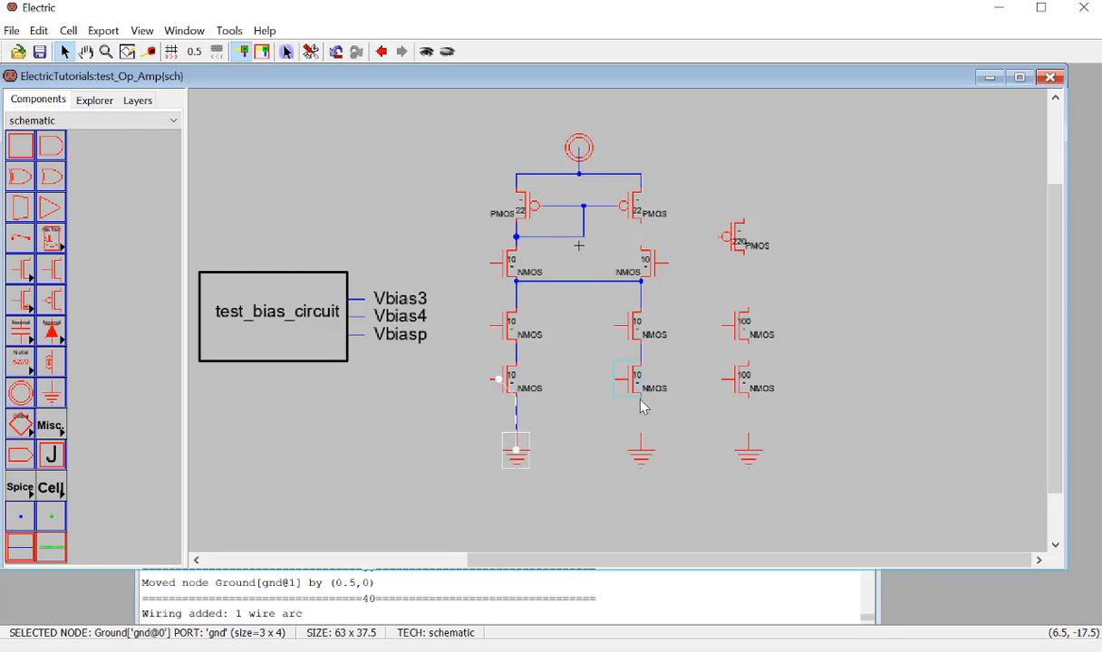
right_click(640, 441)
left_click(746, 403)
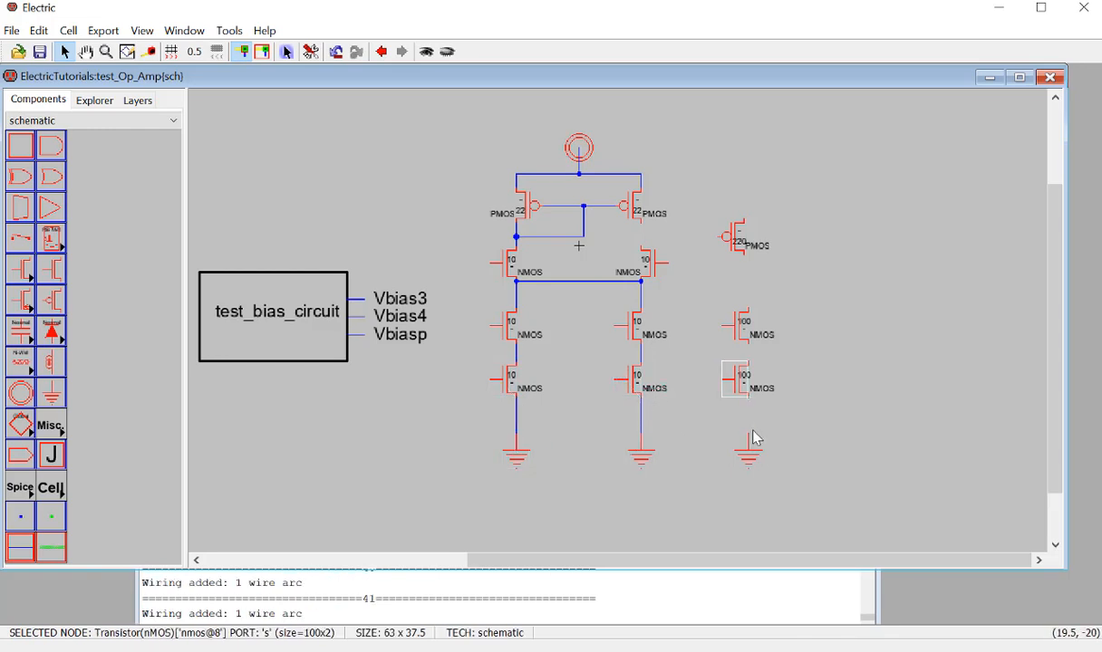
right_click(752, 441)
left_click(435, 391)
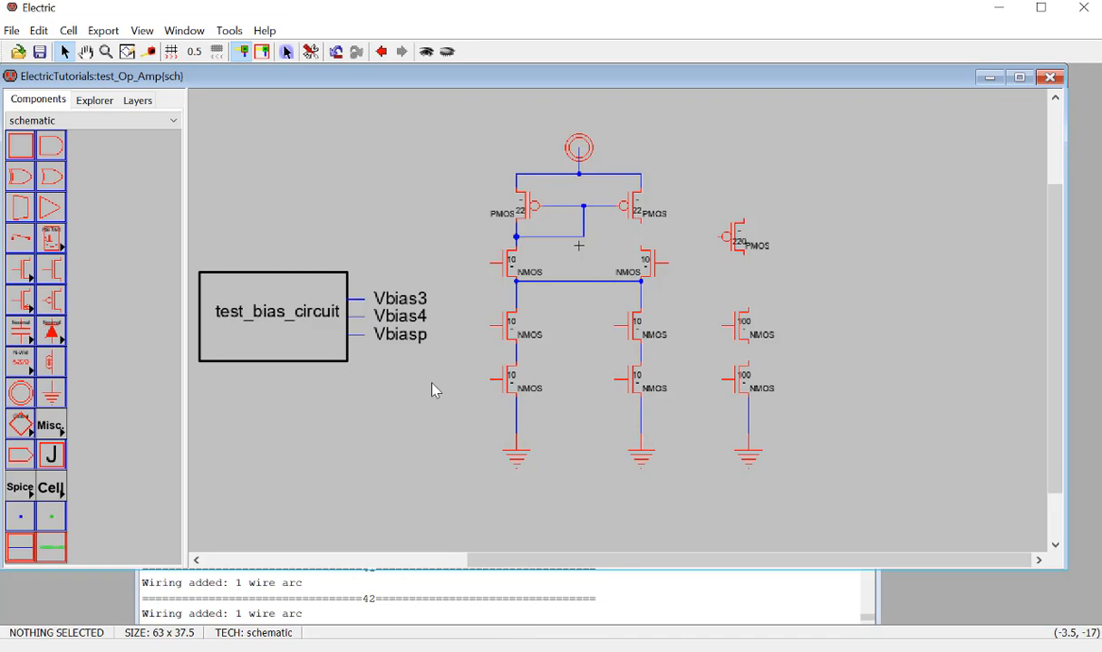
Step: Connect the gates of the three lowest nMOS transistors with one horizontal wire
left_click(504, 381)
left_click(619, 387, "shift")
right_click(616, 381)
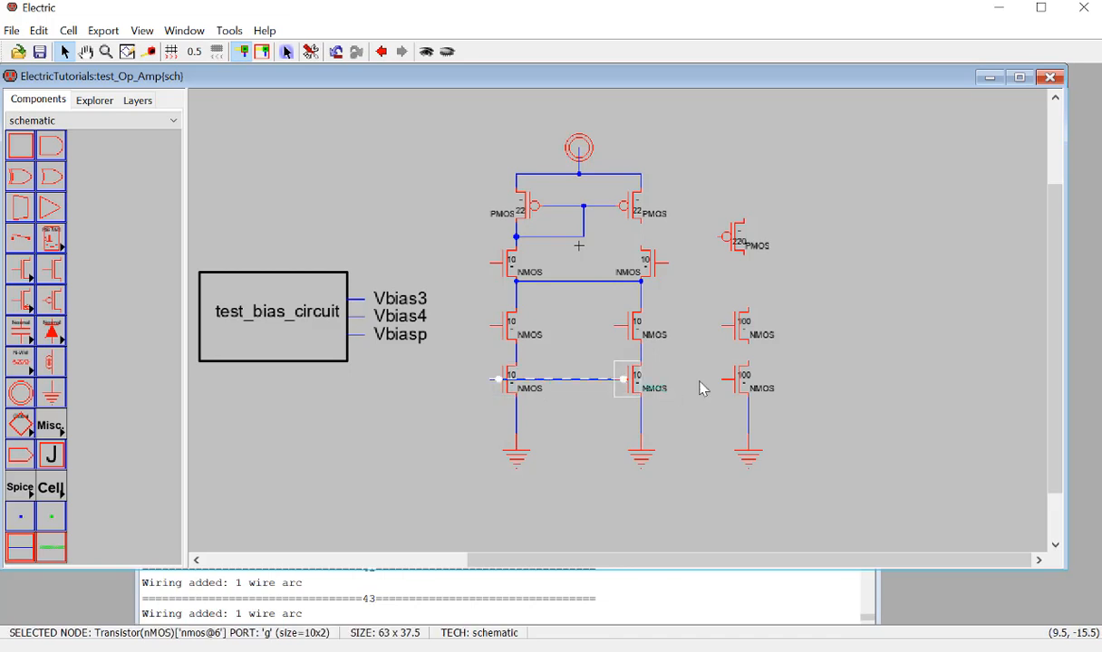
right_click(723, 380)
left_click(696, 412)
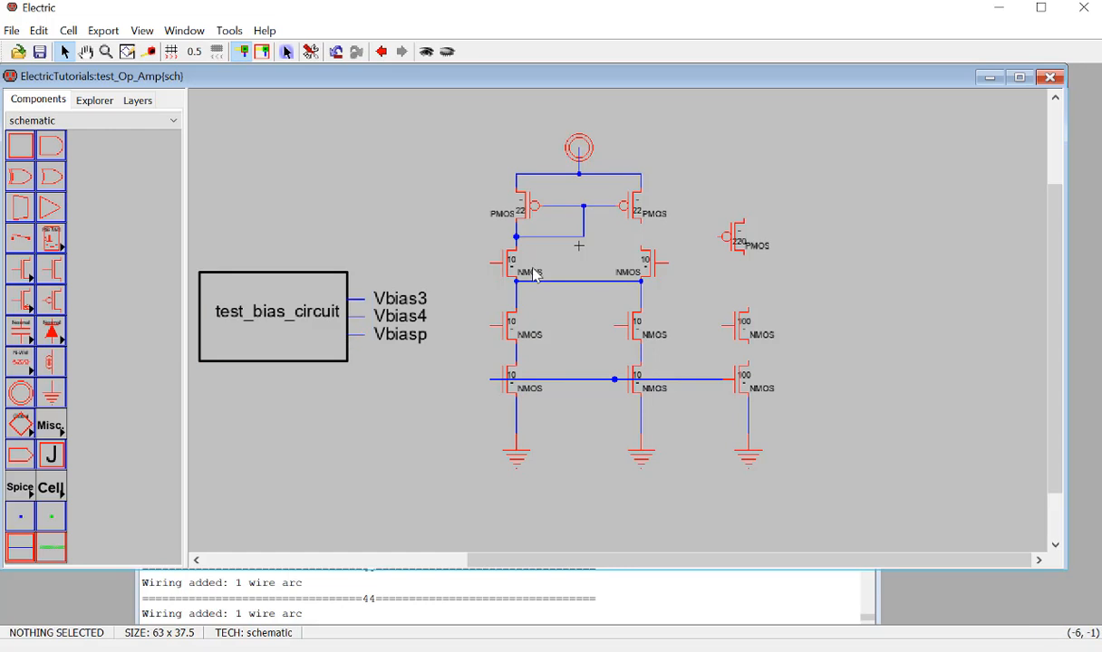
Step: Examine the layout and schematic views of the test_bias_circuit cell
left_click(94, 101)
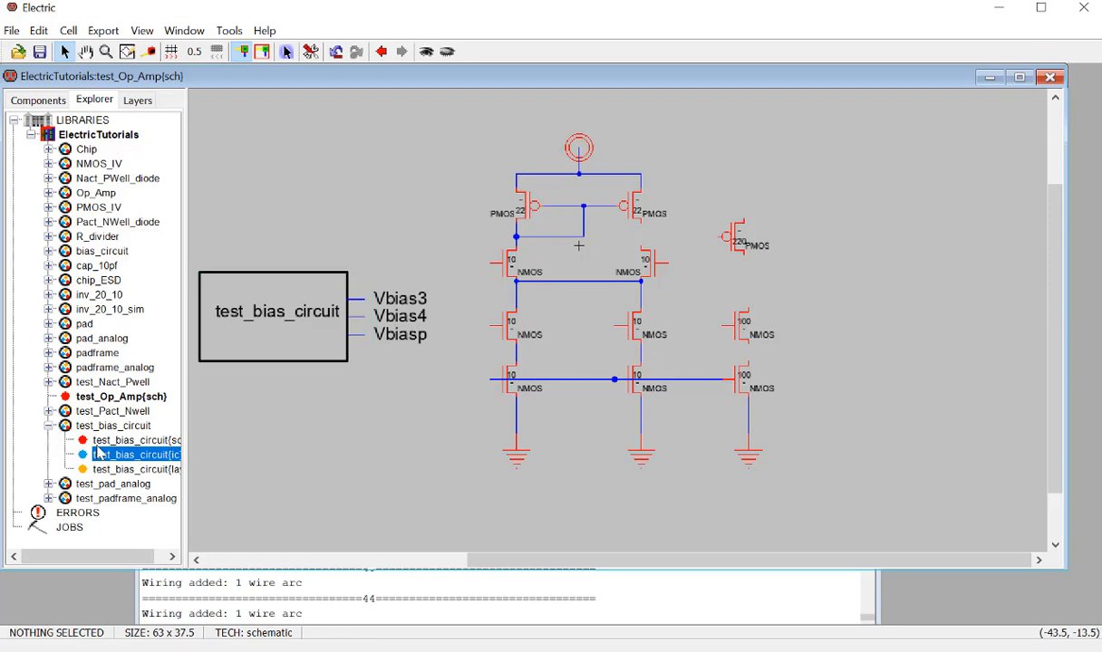
double_click(134, 470)
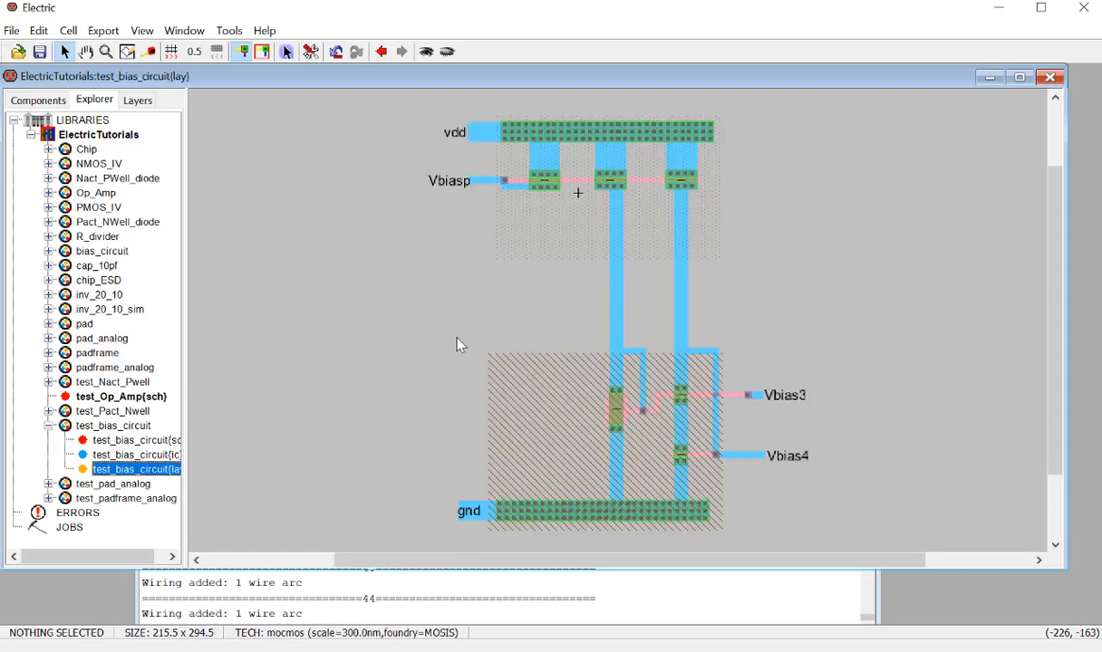
double_click(161, 441)
double_click(136, 469)
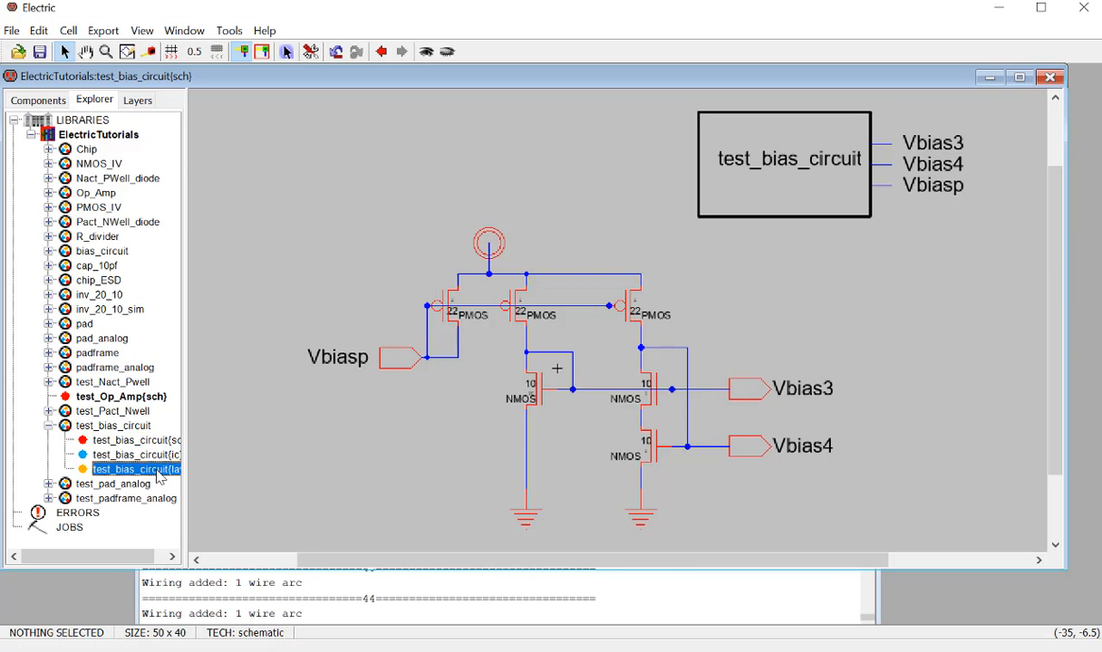
Step: Open the test_bias_circuit icon view and move the Vbiasp terminal and label to the left side of the box
double_click(178, 454)
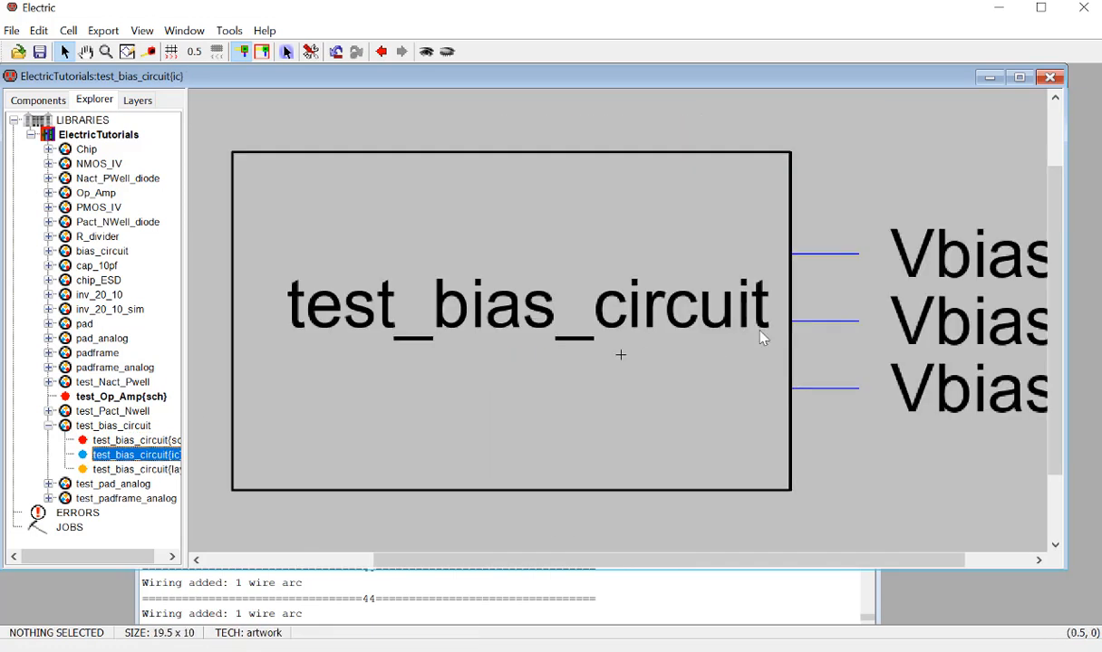
left_click_drag(852, 339, 719, 367)
left_click_drag(804, 363, 367, 321)
Step: Move the Vbias3 and Vbias4 terminals and labels down 1 unit in the test_bias_circuit icon
left_click_drag(937, 247, 727, 367)
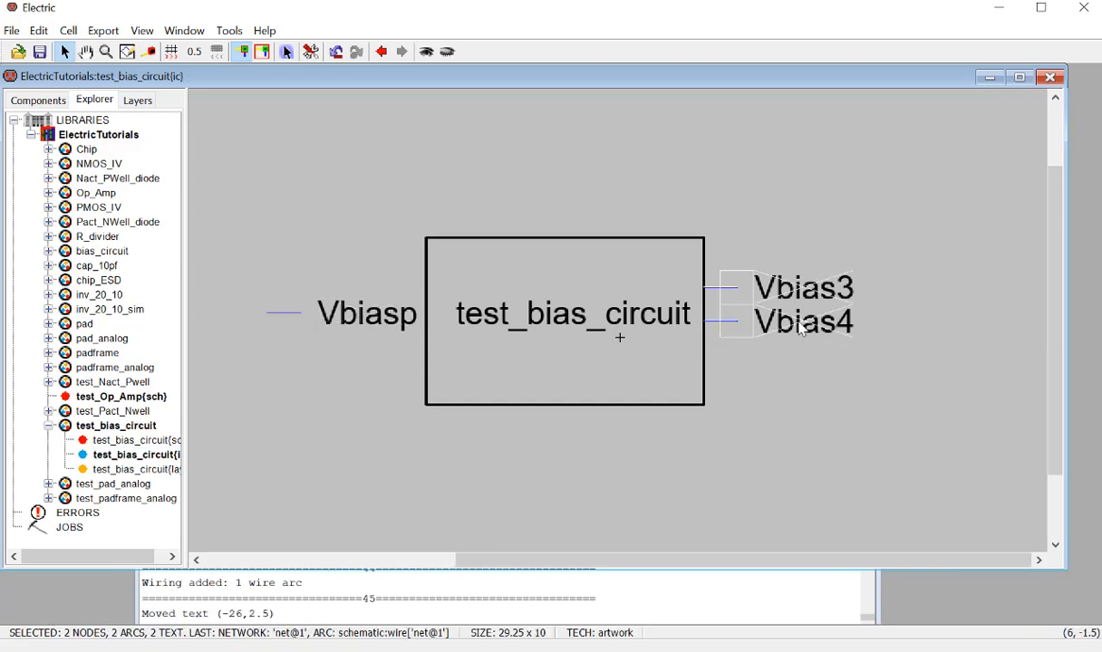
left_click_drag(766, 303, 814, 343)
left_click(843, 389)
Step: Rotate the Vbiasp terminal and label 180 degrees, move them against the left edge of the icon box, and save the library
left_click_drag(246, 253, 373, 351)
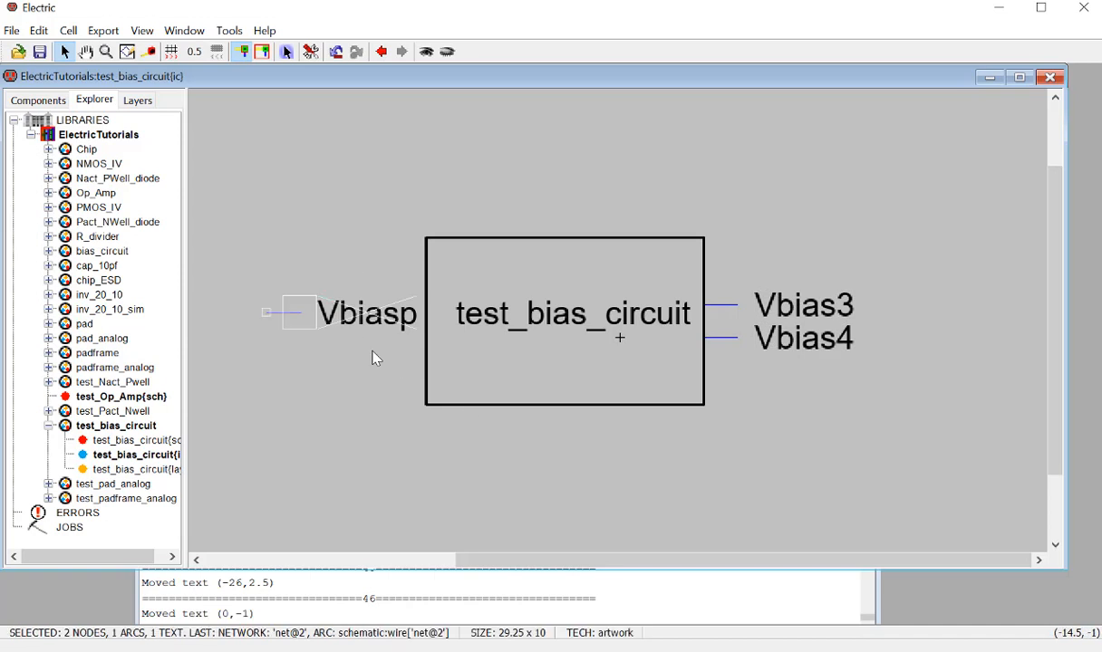
key("ctrl+j")
key("ctrl+j")
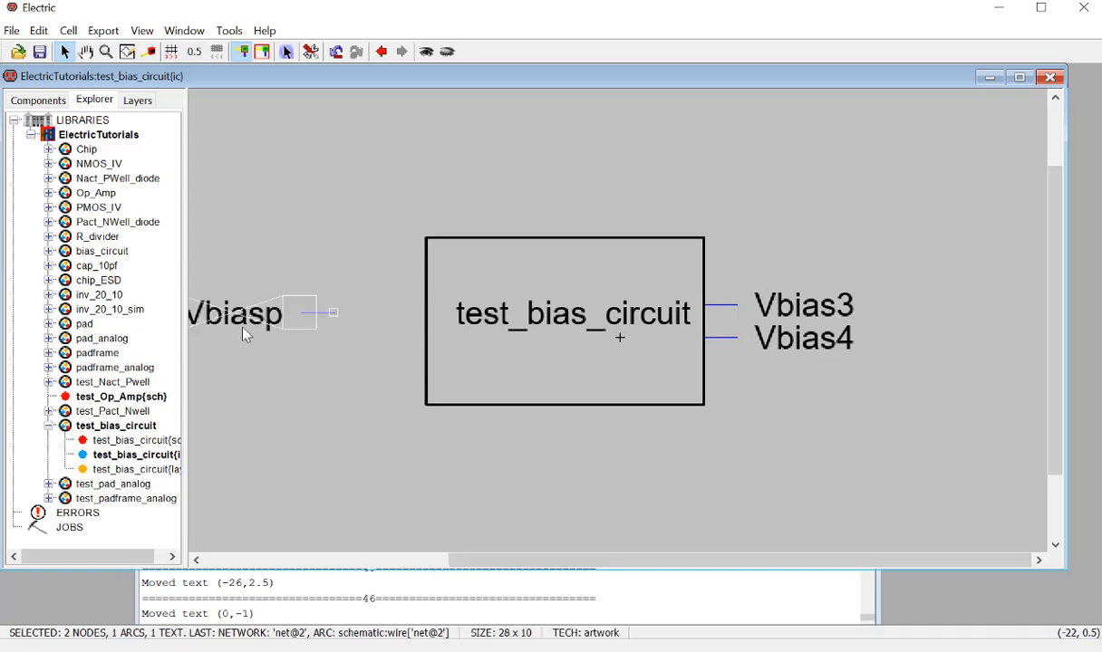
left_click_drag(243, 332, 329, 328)
left_click_drag(331, 332, 333, 332)
left_click(399, 413)
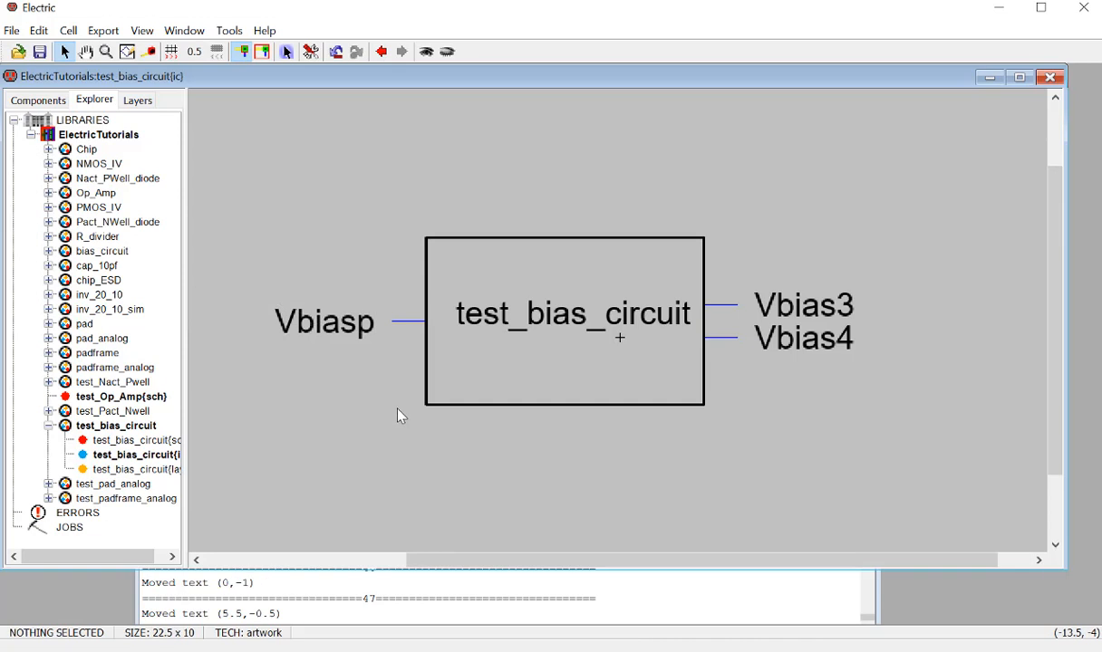
key("ctrl+s")
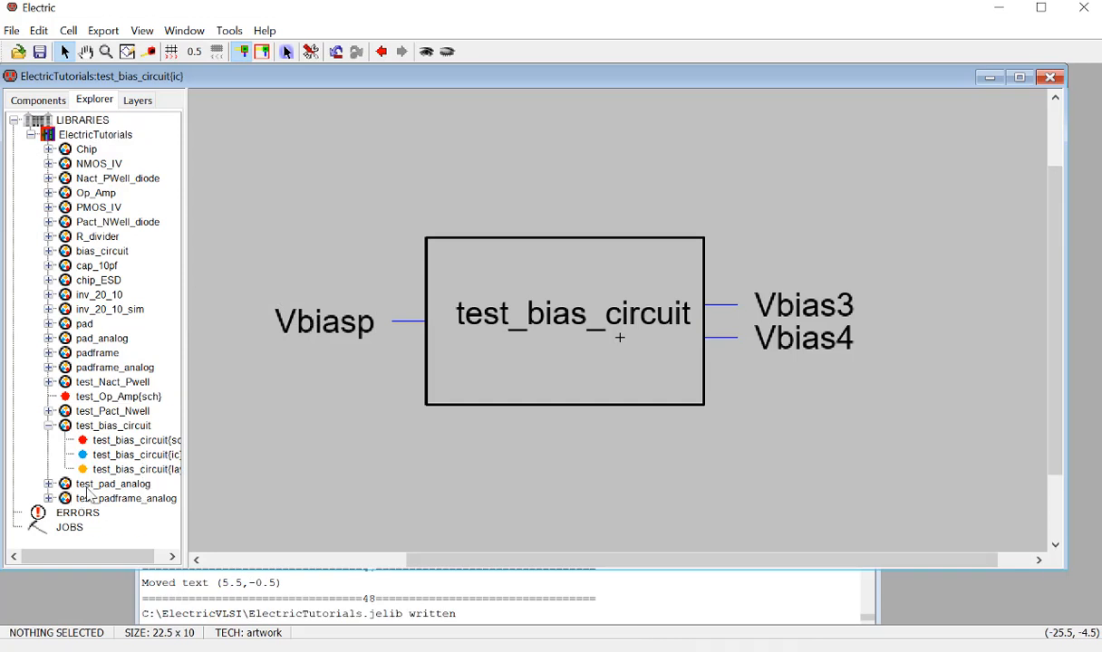
Step: Open the test_Op_Amp schematic and move the test_bias_circuit icon down to the height of the two lowest nMOS rows
double_click(109, 398)
scroll(408, 392, "down", 3, "ctrl")
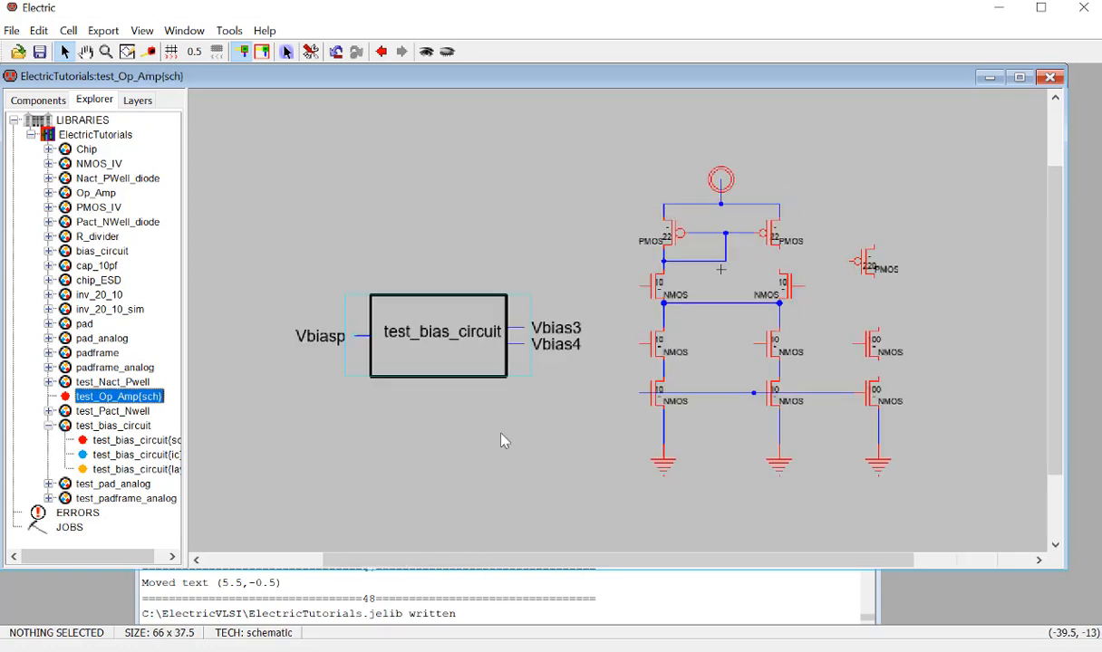
left_click_drag(467, 352, 468, 384)
left_click_drag(469, 384, 472, 367)
left_click(532, 409)
Step: Draw a short wire out of the Vbias3 terminal and join the gates of the second-lowest nMOS row with one horizontal wire
left_click(535, 373)
right_click(558, 373)
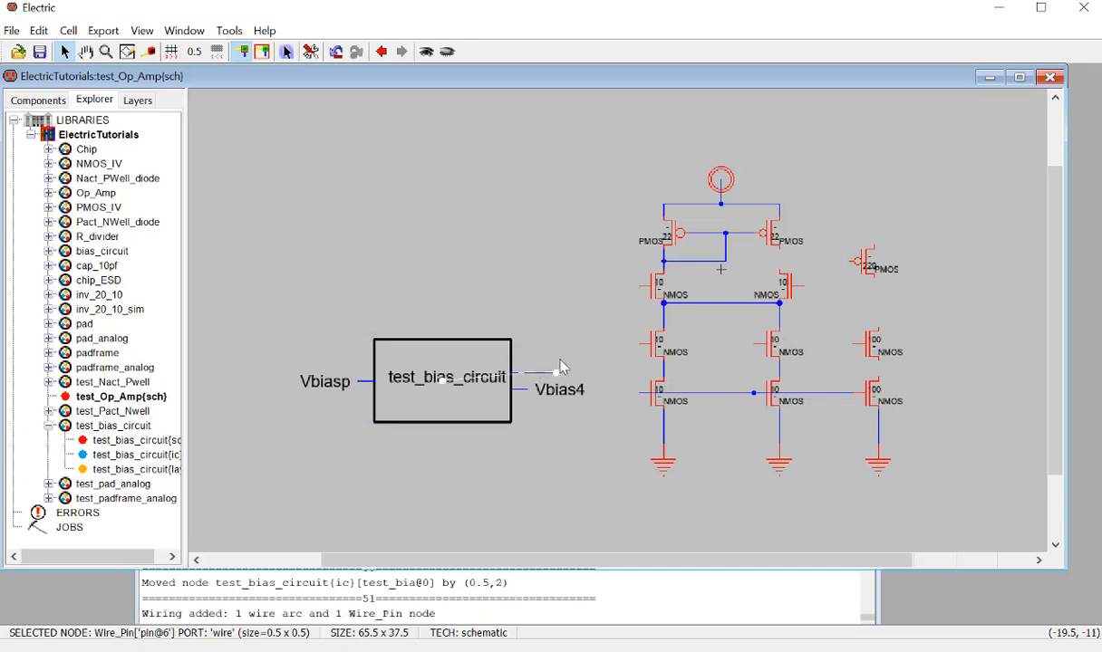
left_click(646, 344)
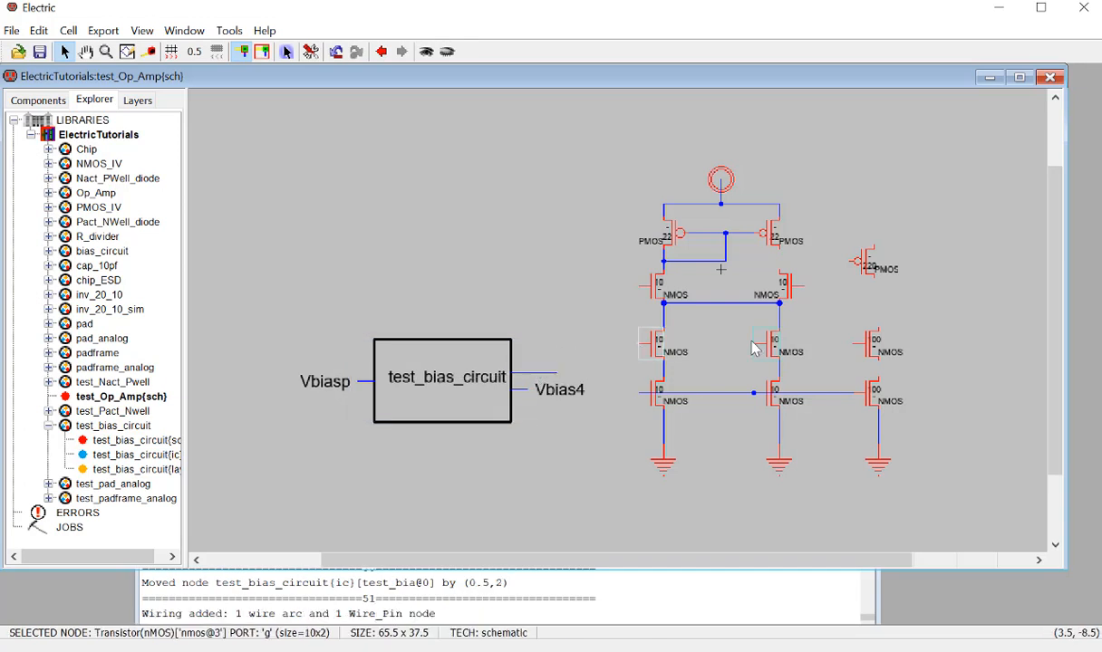
right_click(762, 345)
right_click(861, 346)
left_click(614, 387)
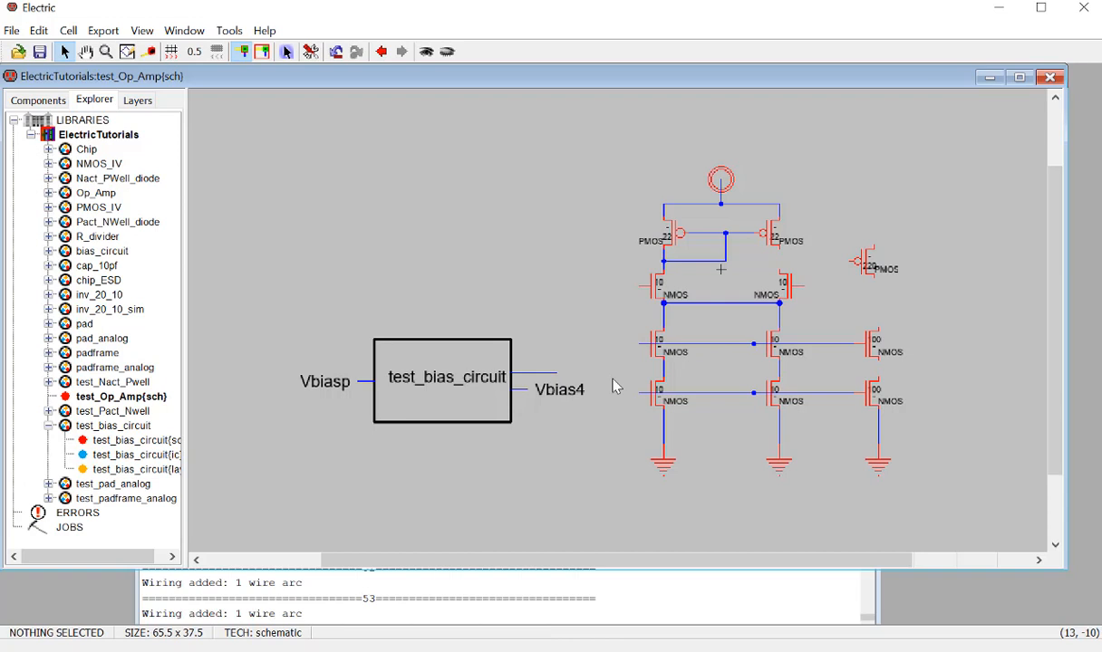
Step: Wire Vbias3 to the gate line of the second-lowest nMOS row and Vbias4 to the gate line of the lowest row
left_click(556, 373)
right_click(556, 344)
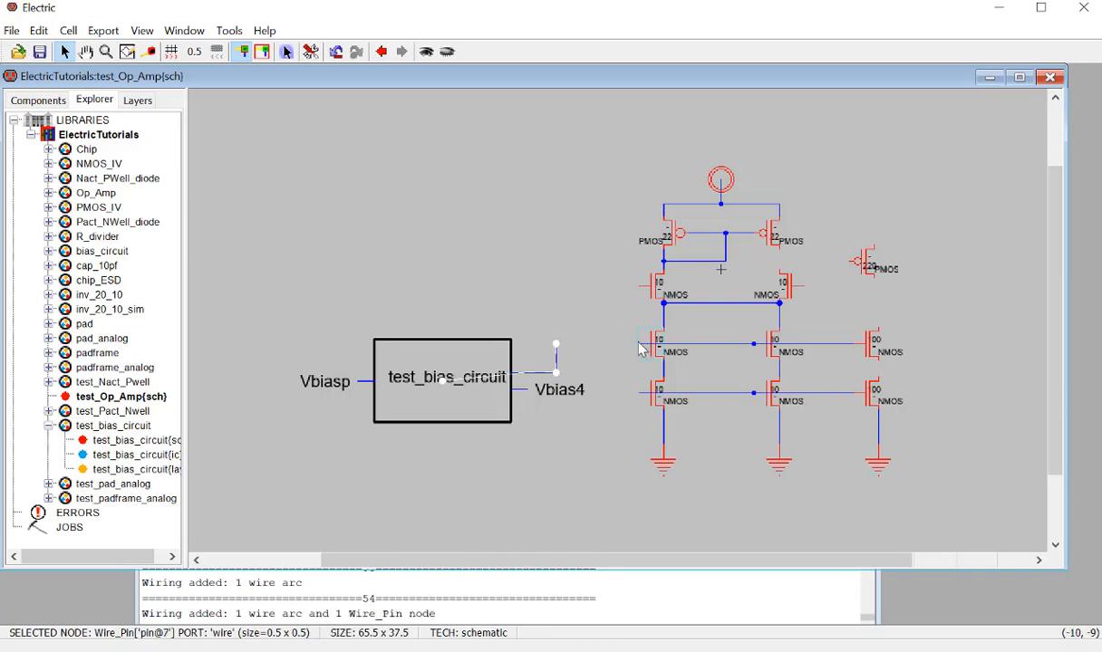
right_click(641, 348)
left_click(521, 380)
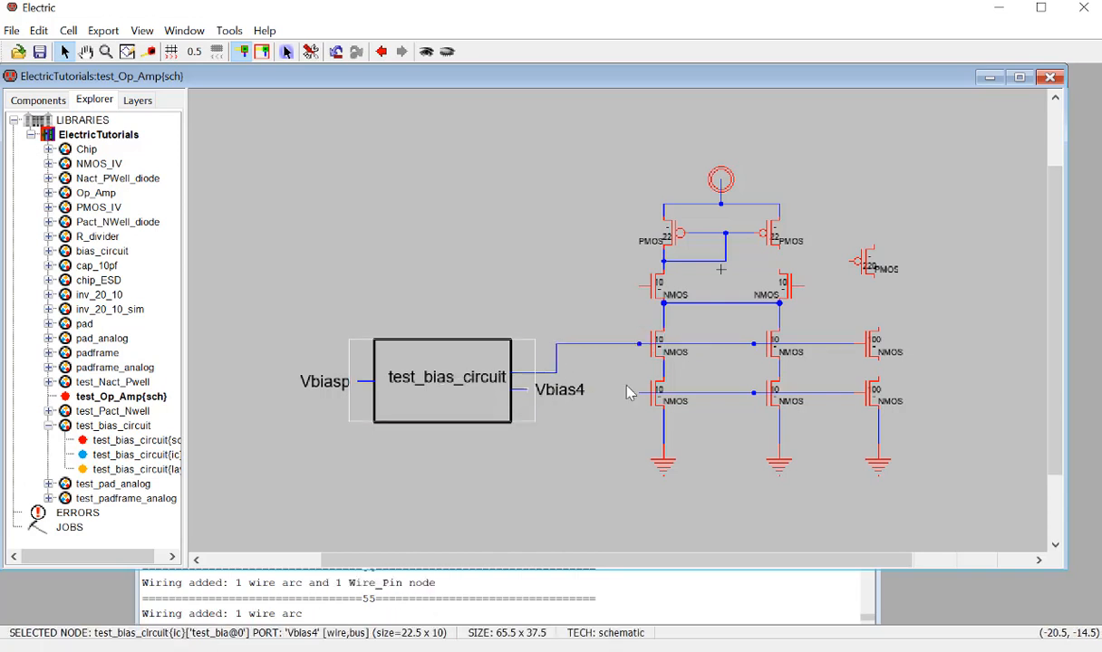
right_click(637, 392)
left_click(620, 437)
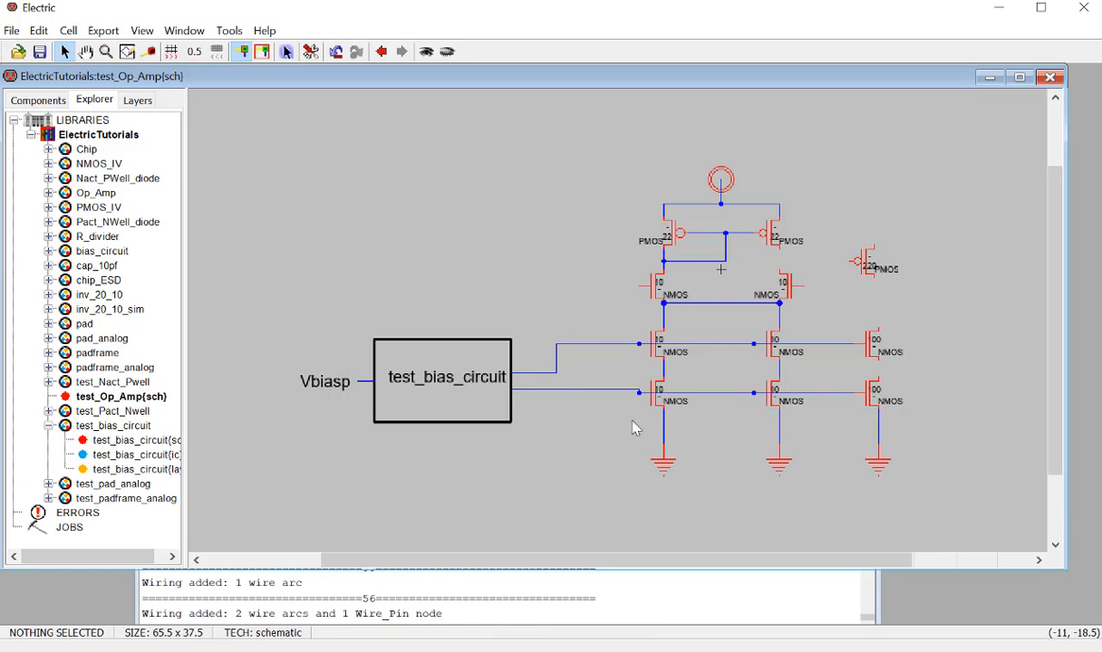
Step: Wire the drain of the 220-wide pMOS to the nMOS below it and move the pMOS 0.5 units right to straighten the wire
left_click(874, 280)
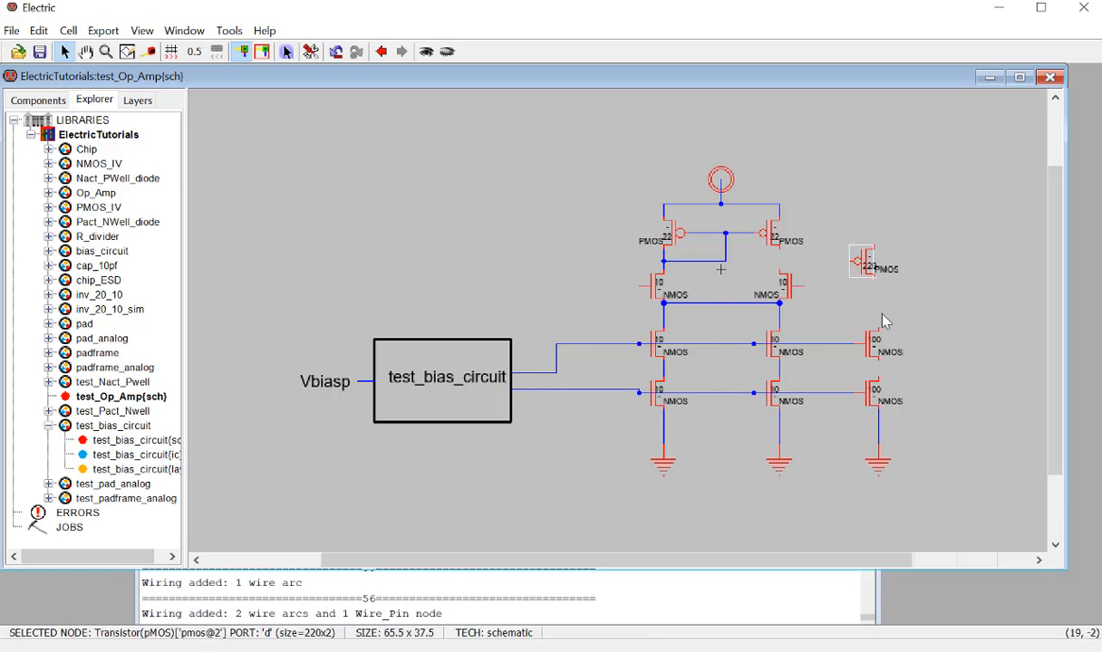
right_click(881, 337)
left_click(951, 323)
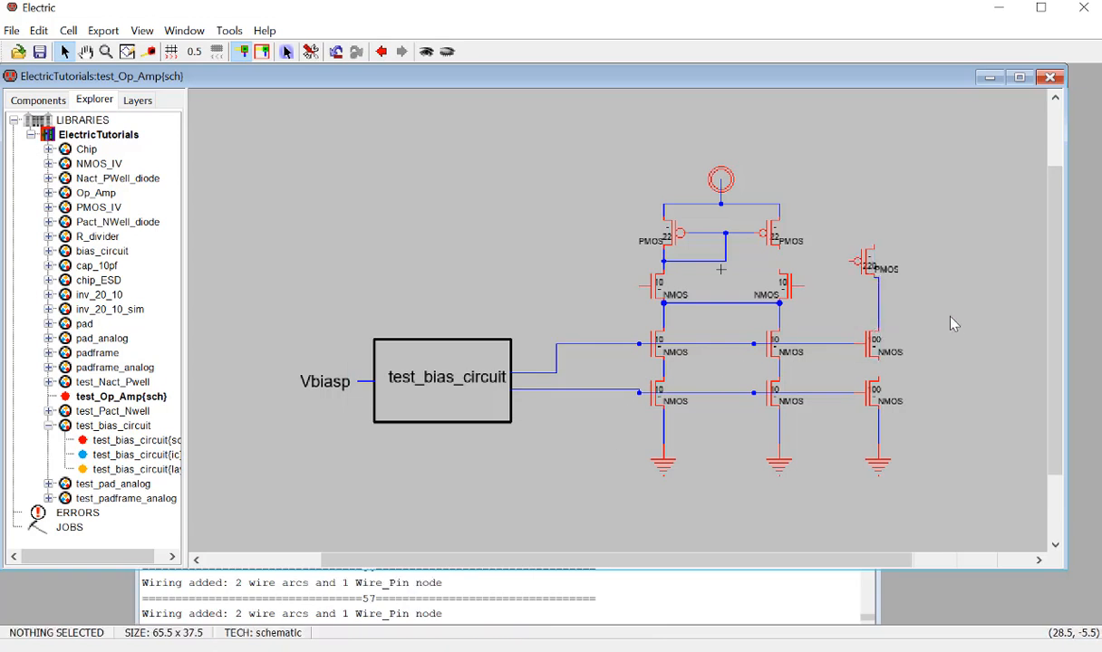
left_click(875, 267)
key("Right")
left_click(887, 365)
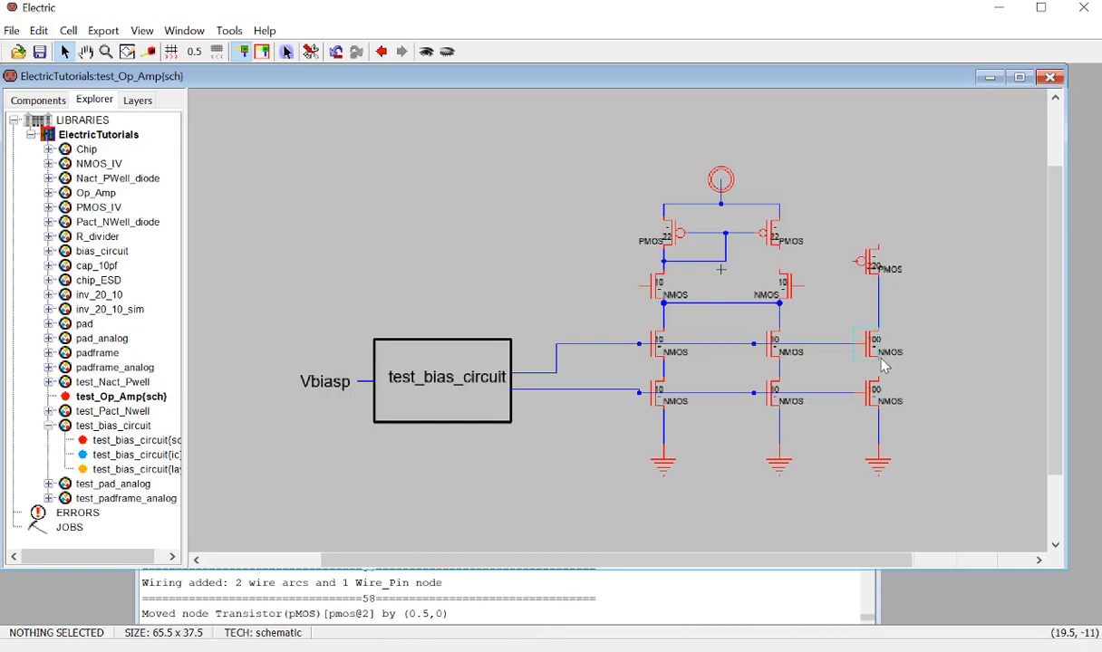
Step: Connect the two nMOS transistors of the rightmost column in series and wire the source of the 220-wide pMOS to the power rail
left_click(883, 367)
right_click(881, 377)
left_click(912, 364)
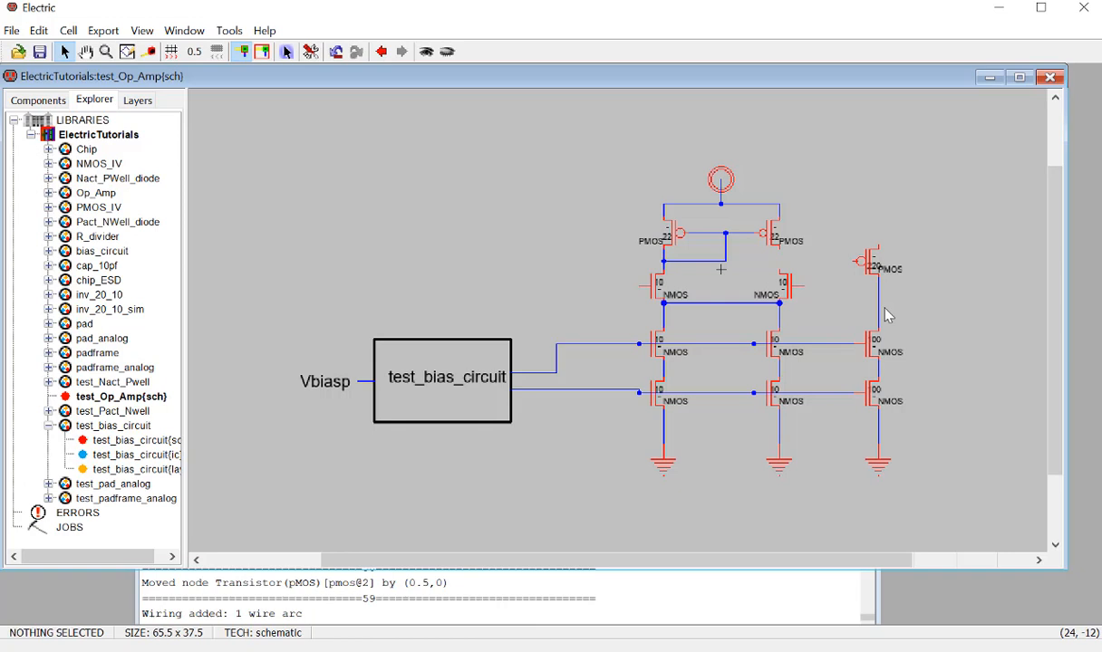
left_click(879, 239)
right_click(877, 208)
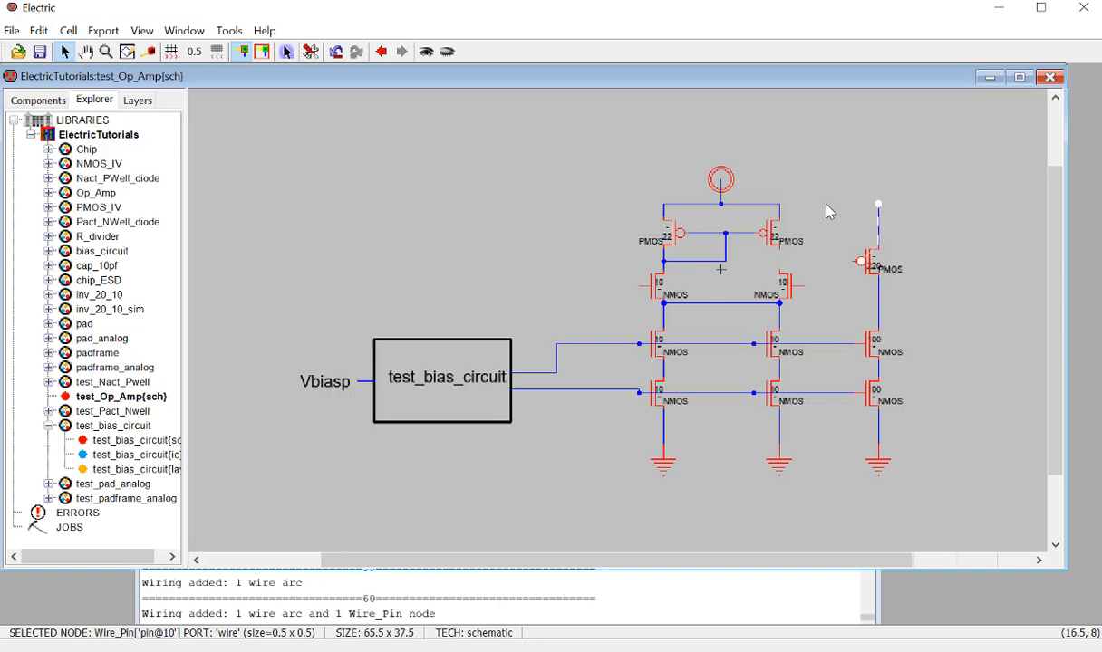
right_click(785, 205)
left_click(797, 165)
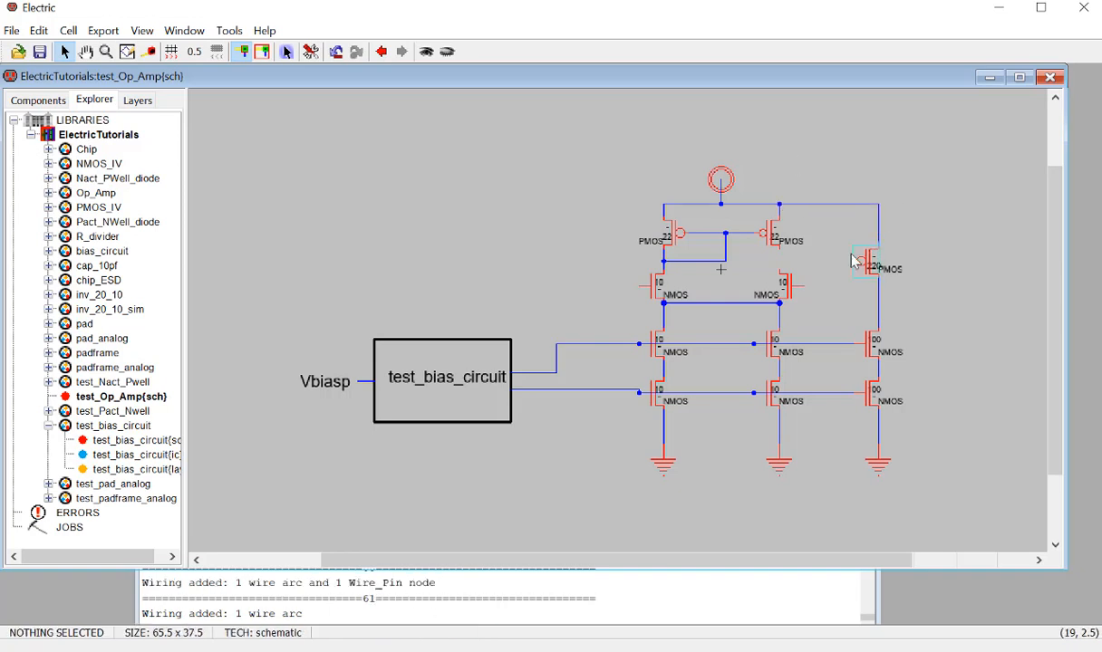
Step: Connect the middle pMOS drain to the nMOS below, wire that node to the gate of the 220-wide pMOS, and save the library
left_click(782, 261)
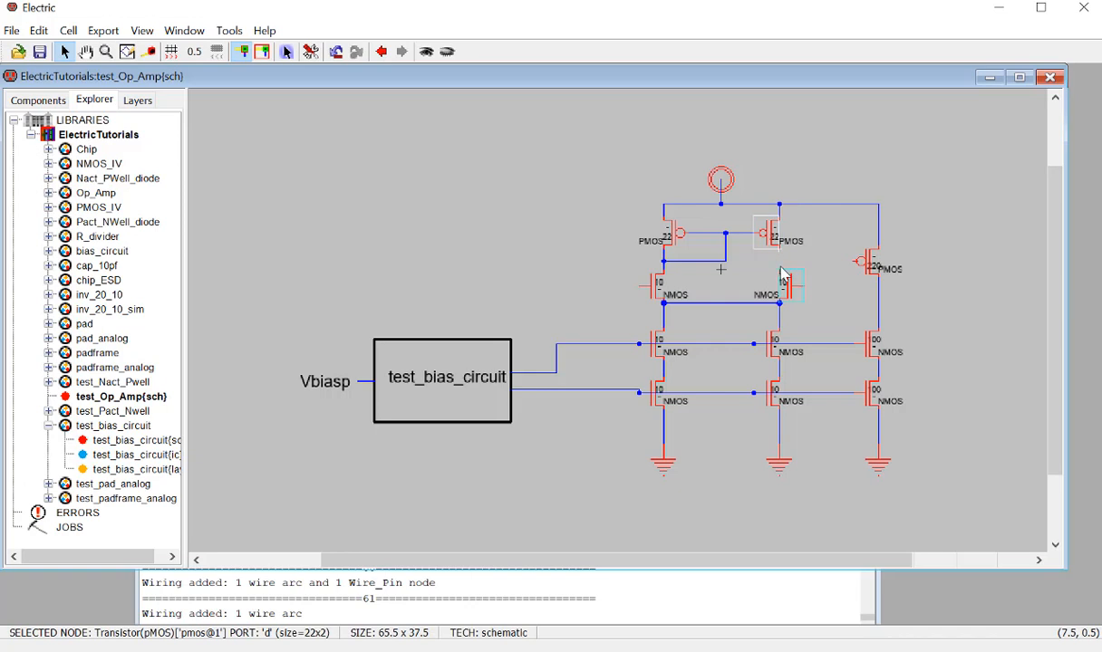
right_click(785, 276)
left_click(851, 260)
right_click(783, 261)
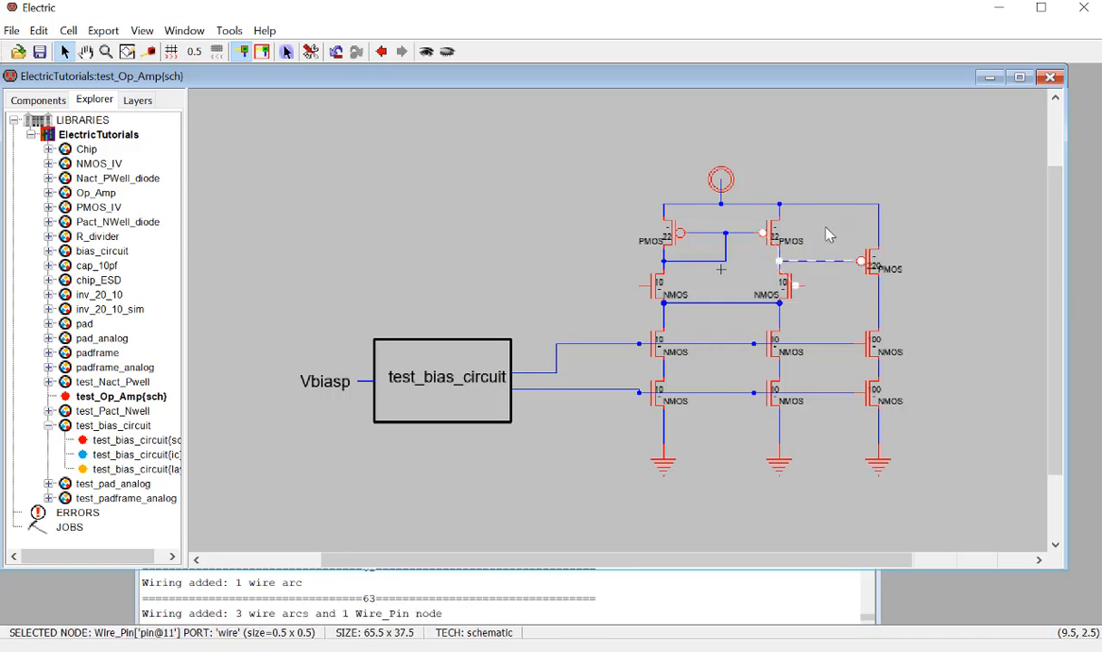
left_click(833, 232)
key("ctrl+s")
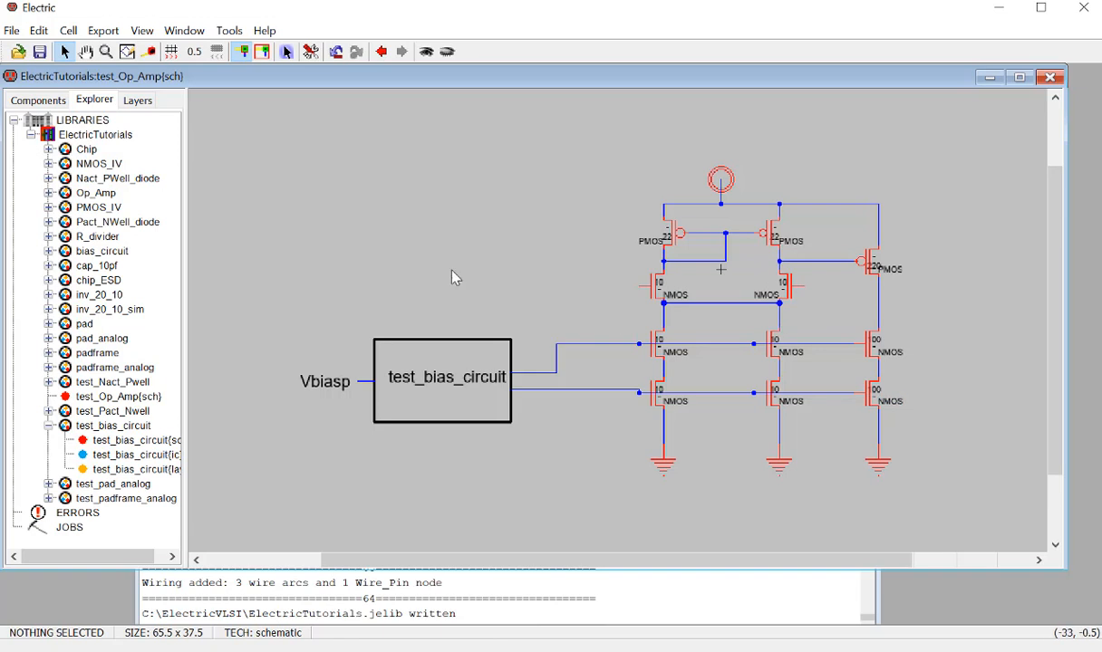
Step: Extend a wire left from the Vbiasp terminal, place an Off-Page connector at its end, and wire the two together
left_click(361, 384)
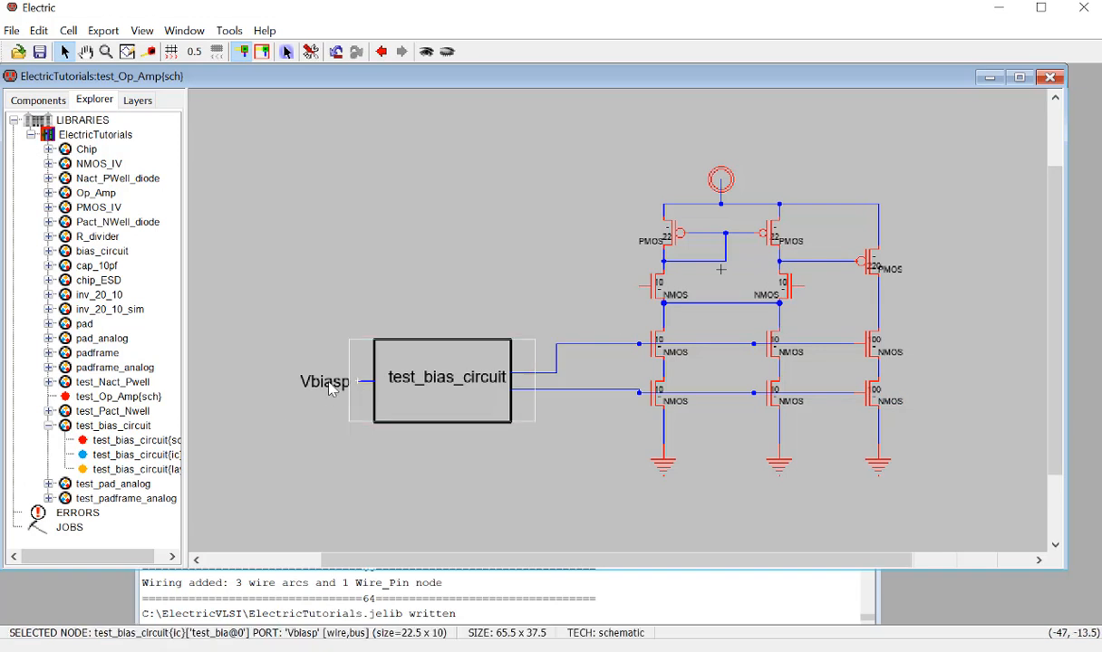
right_click(330, 381)
left_click(37, 100)
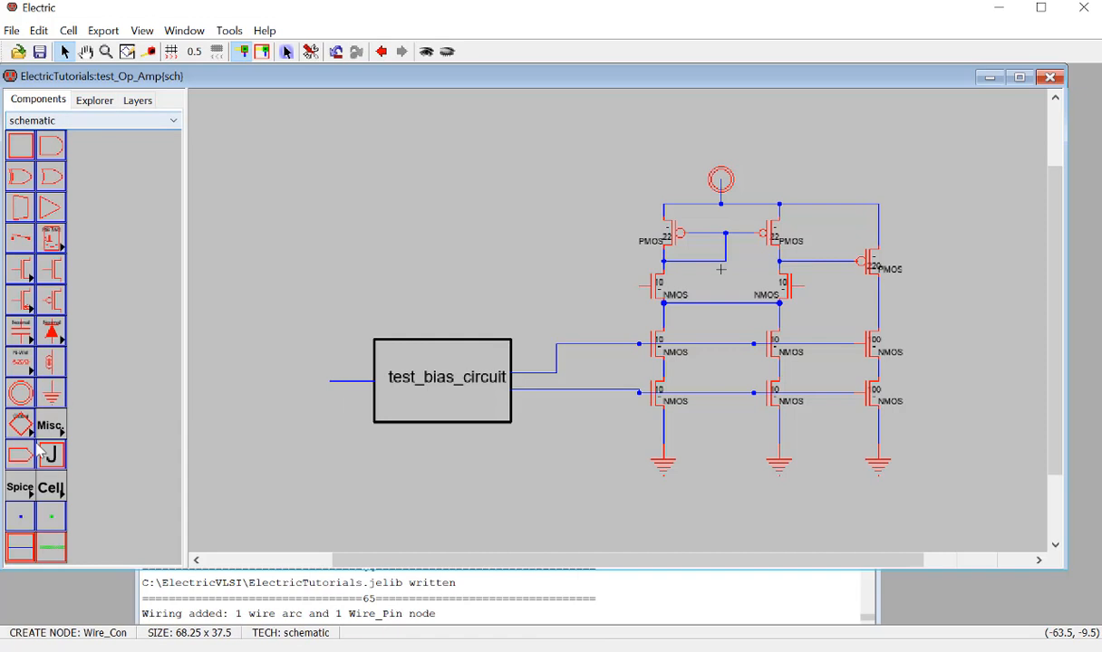
left_click(287, 381)
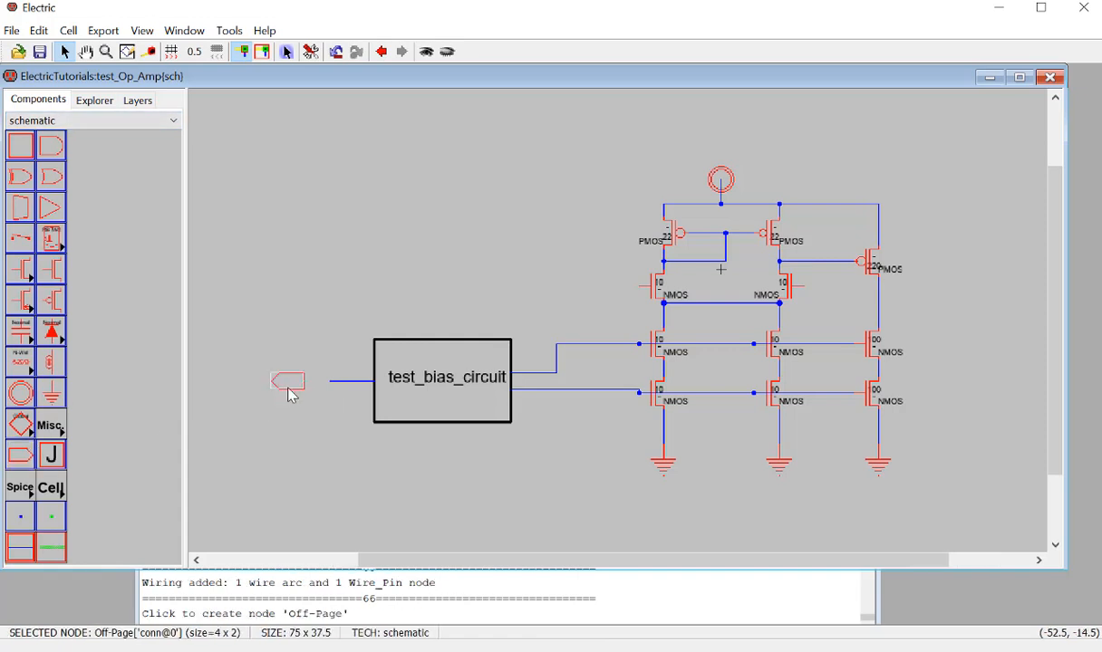
left_click(309, 387)
right_click(328, 382)
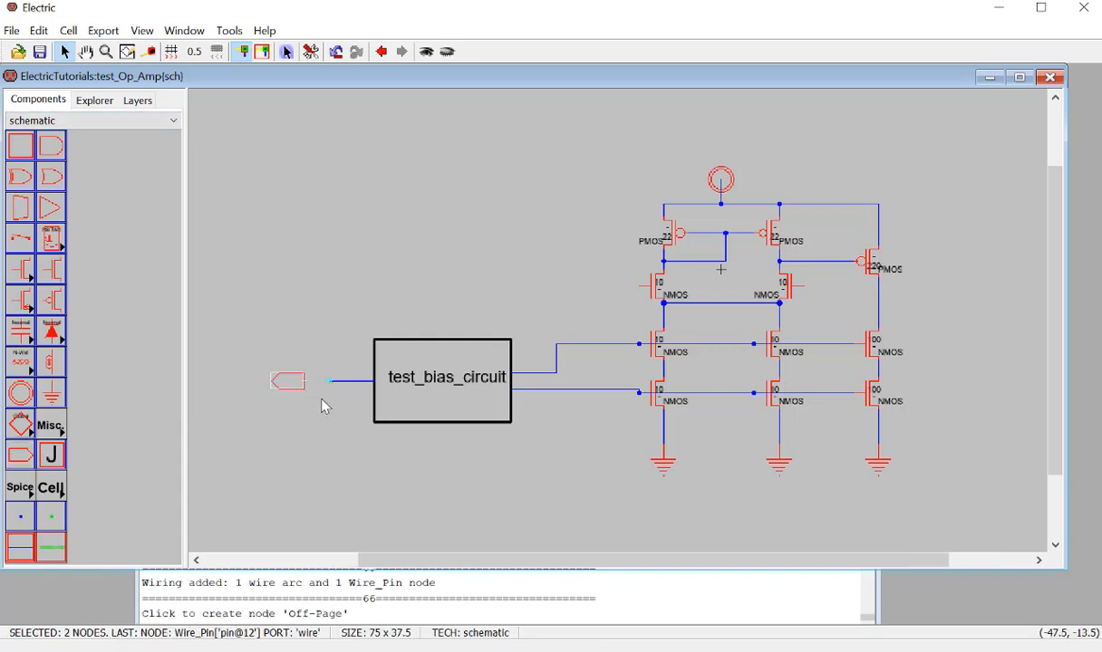
left_click(319, 404)
Step: Create an export named Vbiasp on the Off-Page connector beside the bias circuit
left_click(272, 389)
key("ctrl+e")
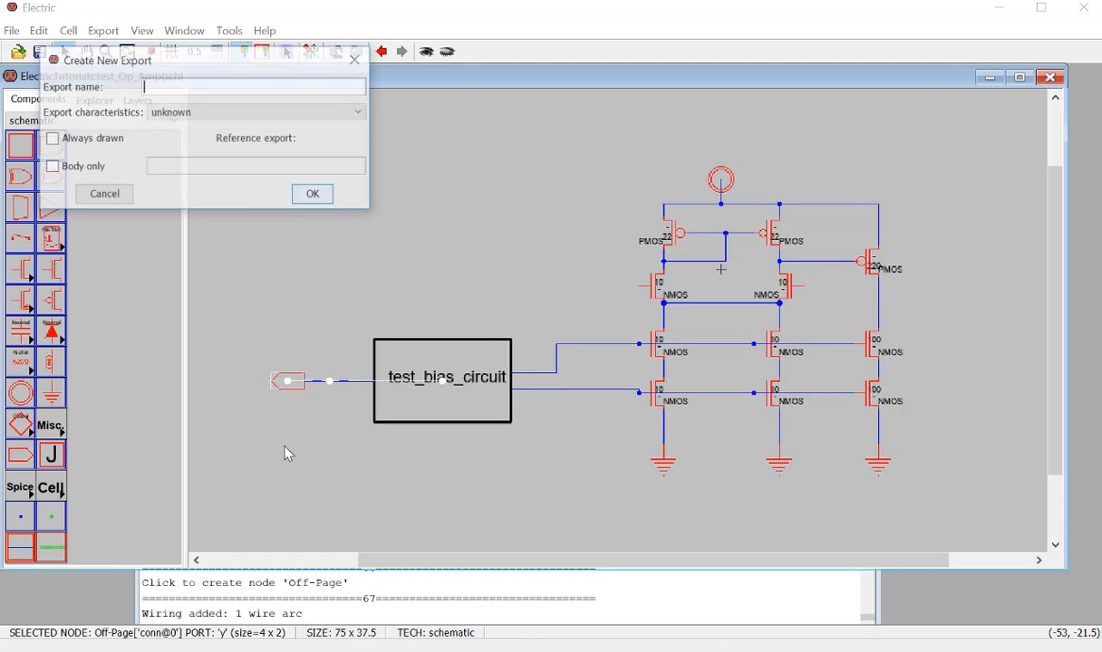
type("Vbias")
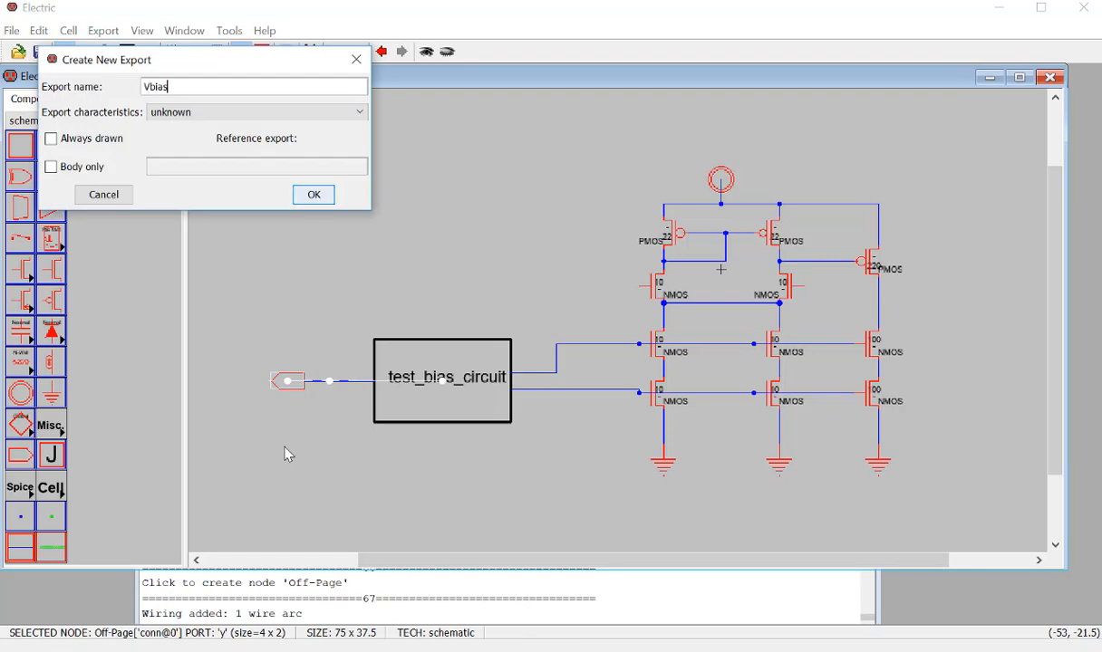
type("p")
key("Return")
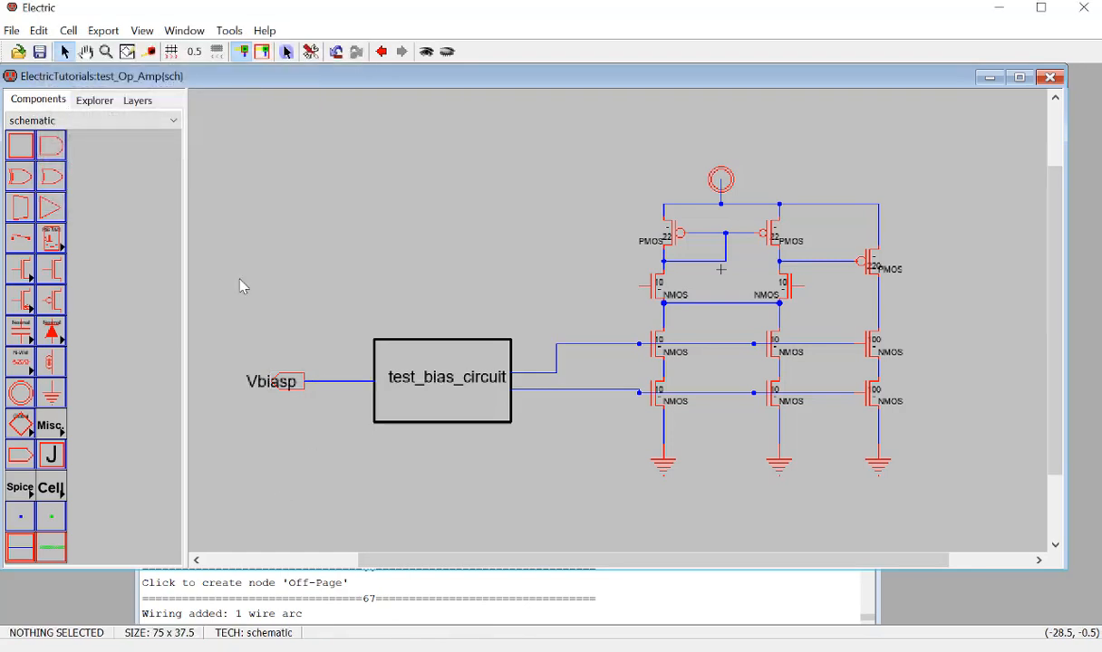
left_click(20, 456)
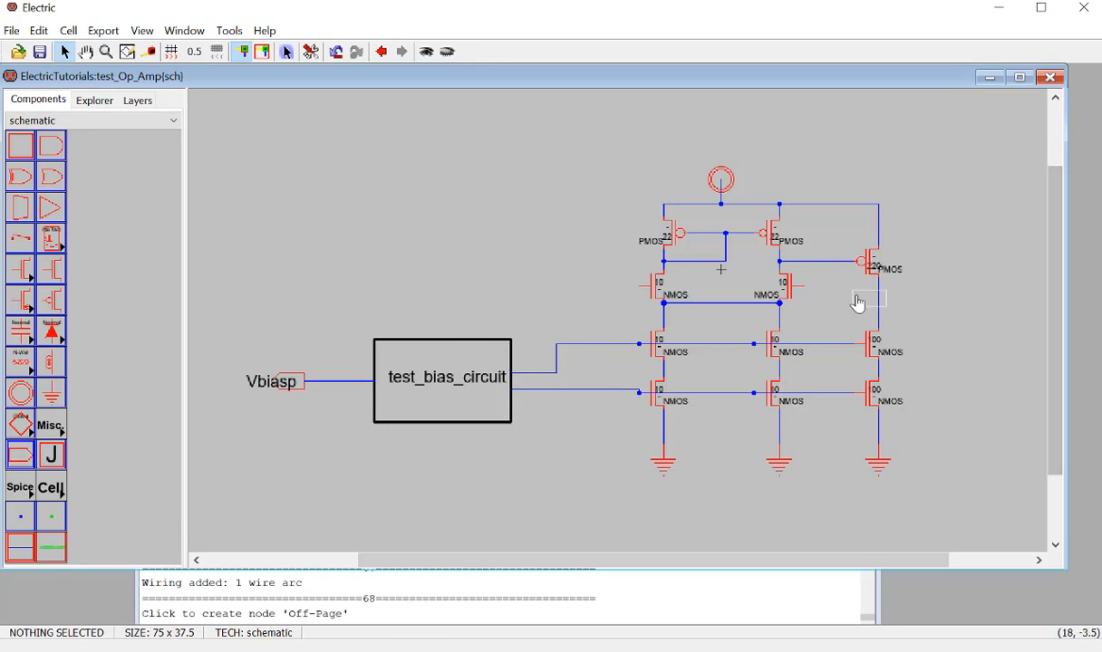
left_click(822, 292)
left_click(582, 289)
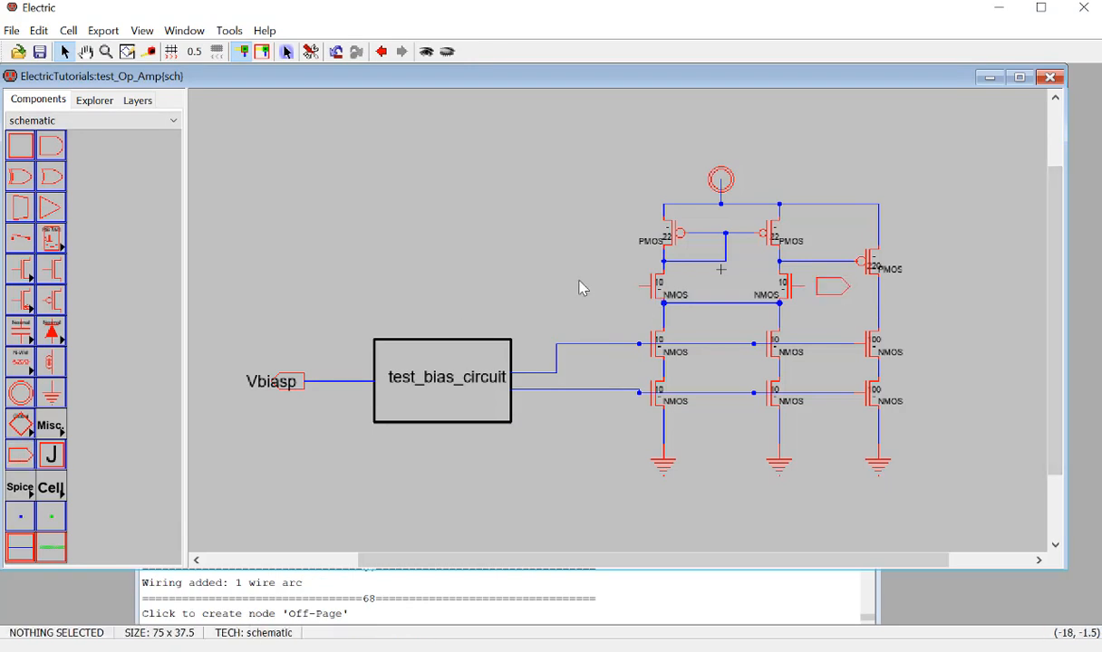
key("ctrl+z")
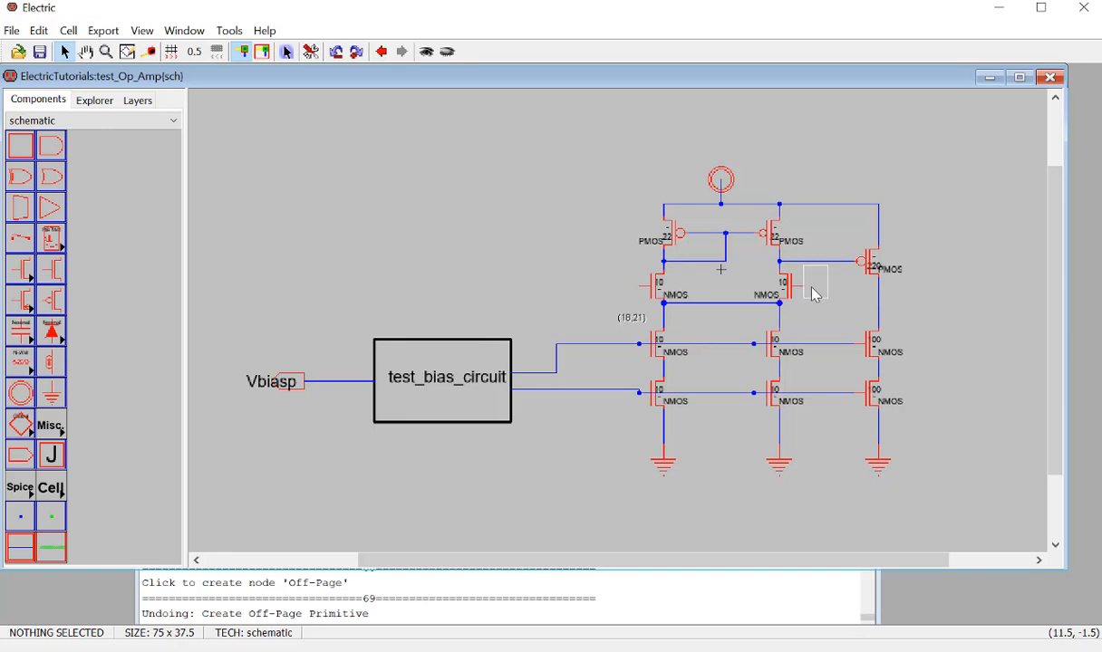
left_click(827, 295)
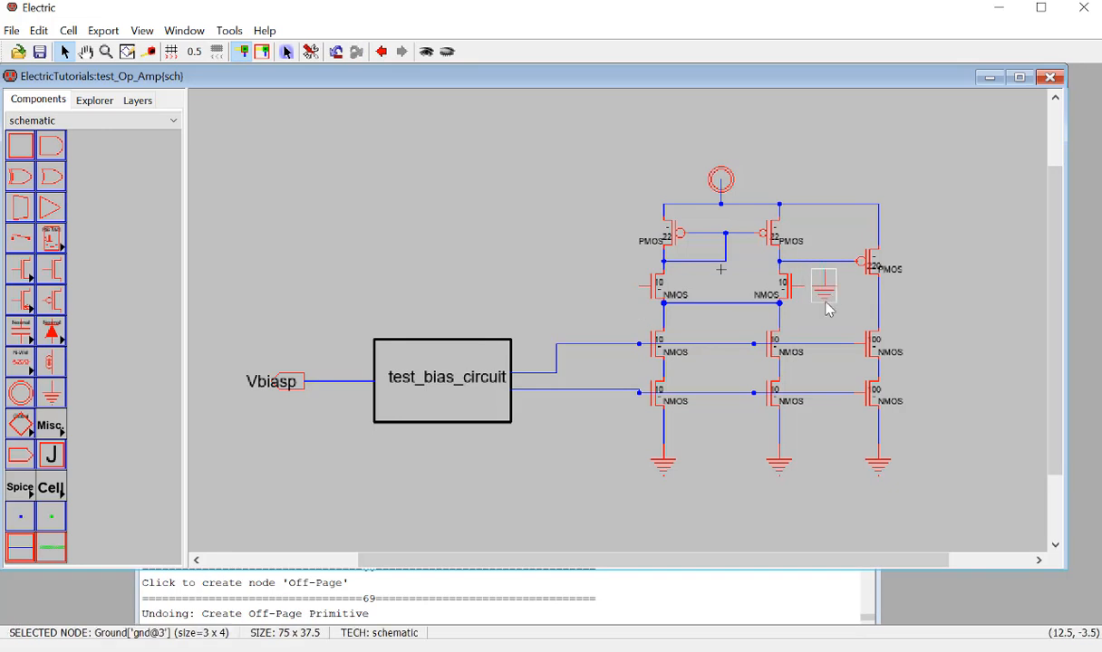
key("Delete")
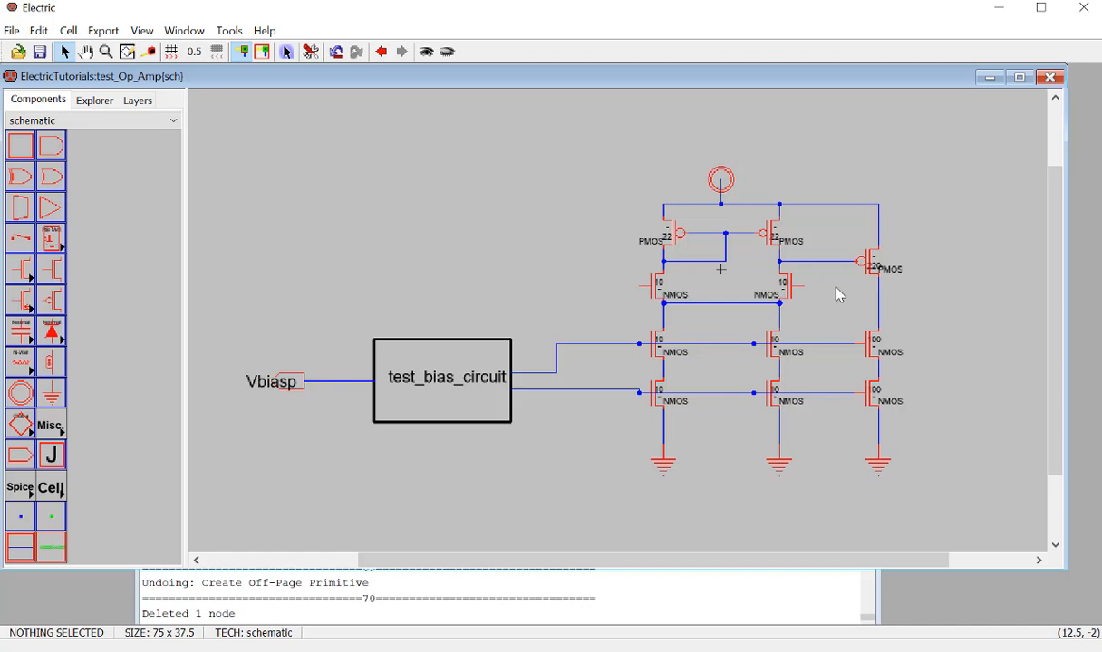
Step: Place two Off-Page connectors, one beside each free gate of the differential-pair nMOS transistors
left_click(20, 456)
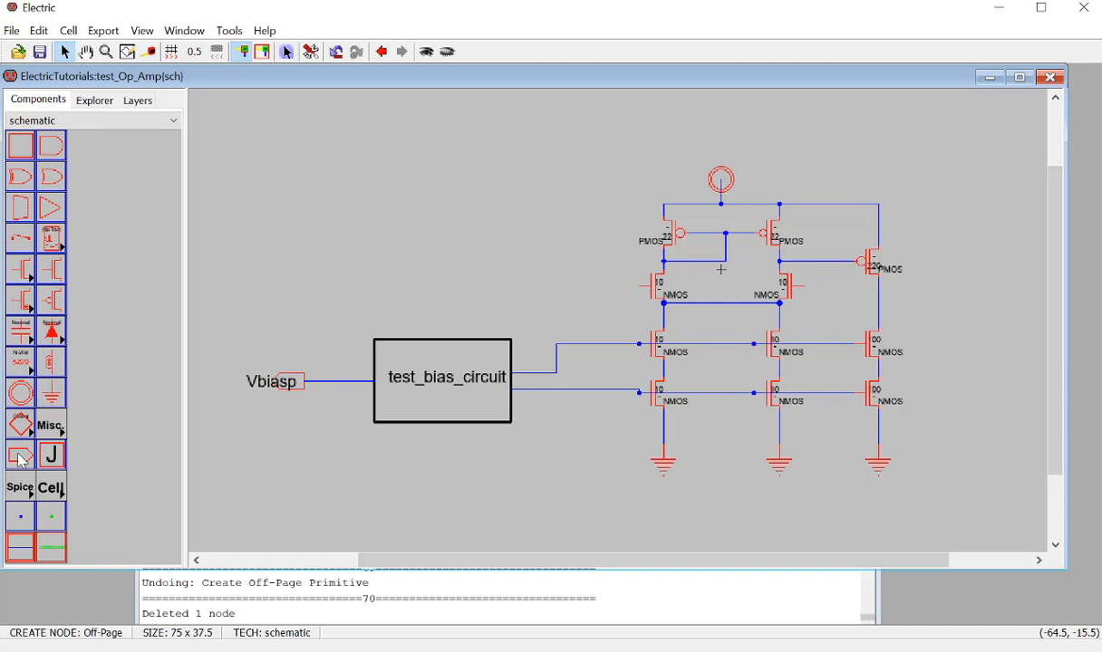
left_click(827, 288)
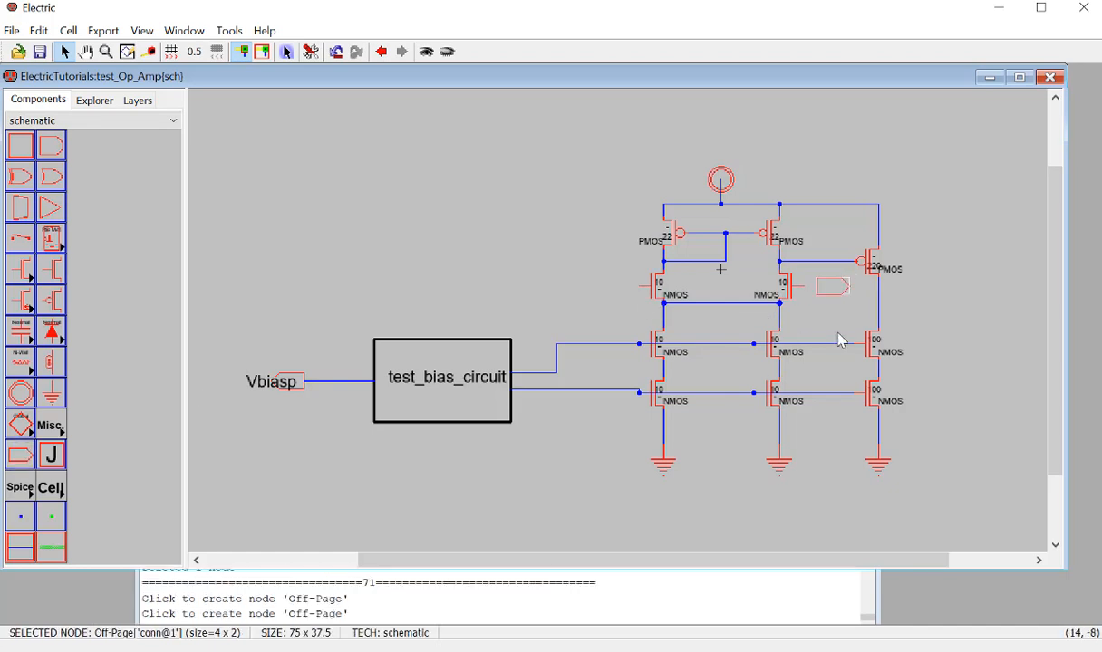
left_click(590, 291)
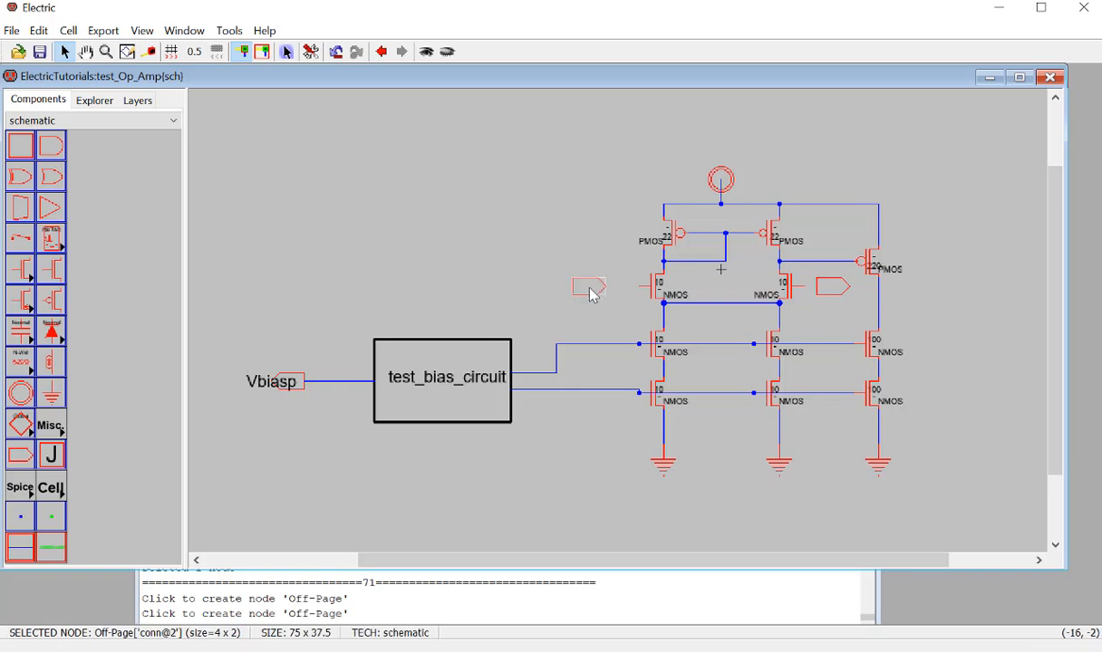
Step: Rotate the Off-Page connector left of the differential pair to point away from the circuit, move it closer, and wire it to the left nMOS gate
key("ctrl+j")
left_click_drag(596, 290, 613, 289)
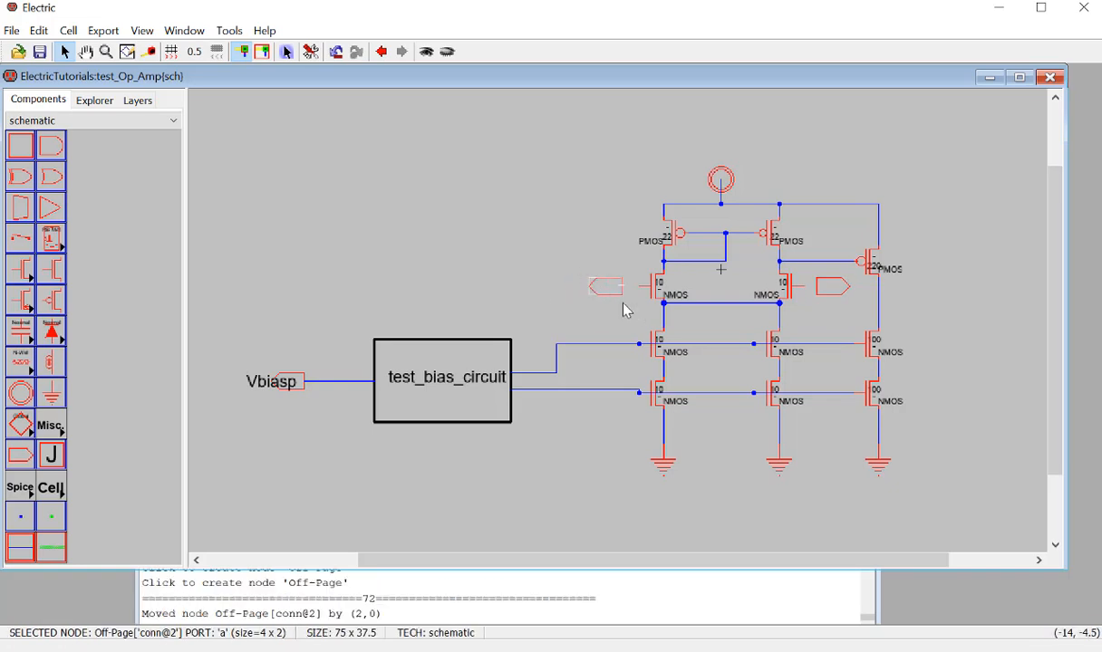
left_click(622, 302)
left_click(622, 288)
right_click(640, 287)
left_click(618, 303)
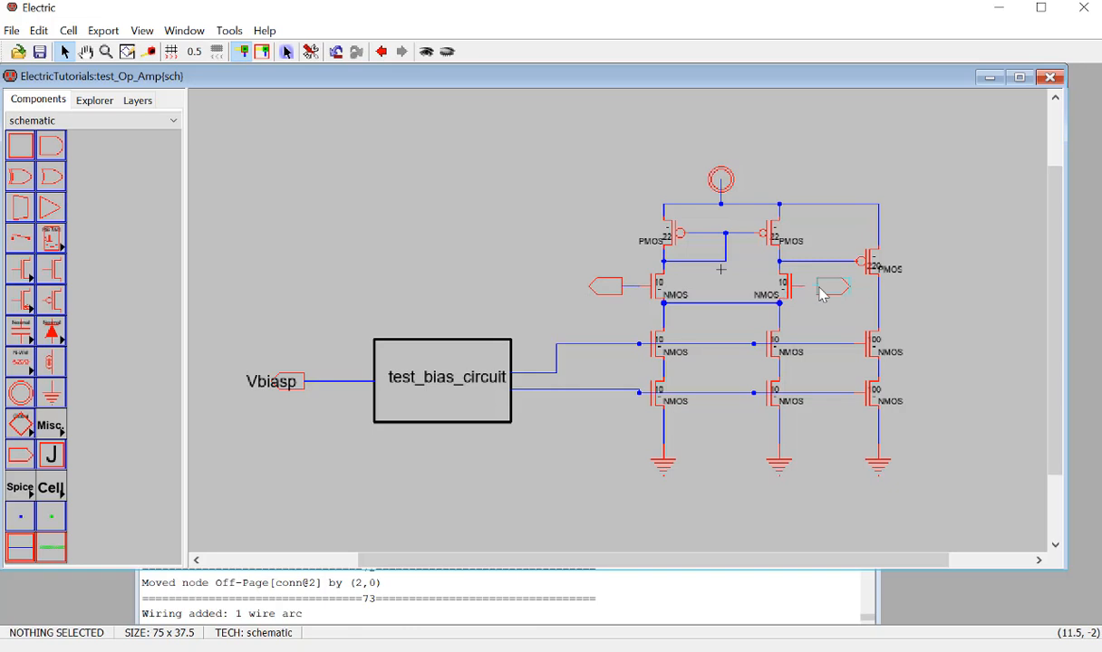
Step: Wire the Off-Page connector on the right of the differential pair to the gate of the right nMOS
left_click(817, 287)
right_click(798, 286)
left_click(710, 309)
Step: Create an export named Vm on the Off-Page connector at the left differential-pair gate
left_click(591, 288)
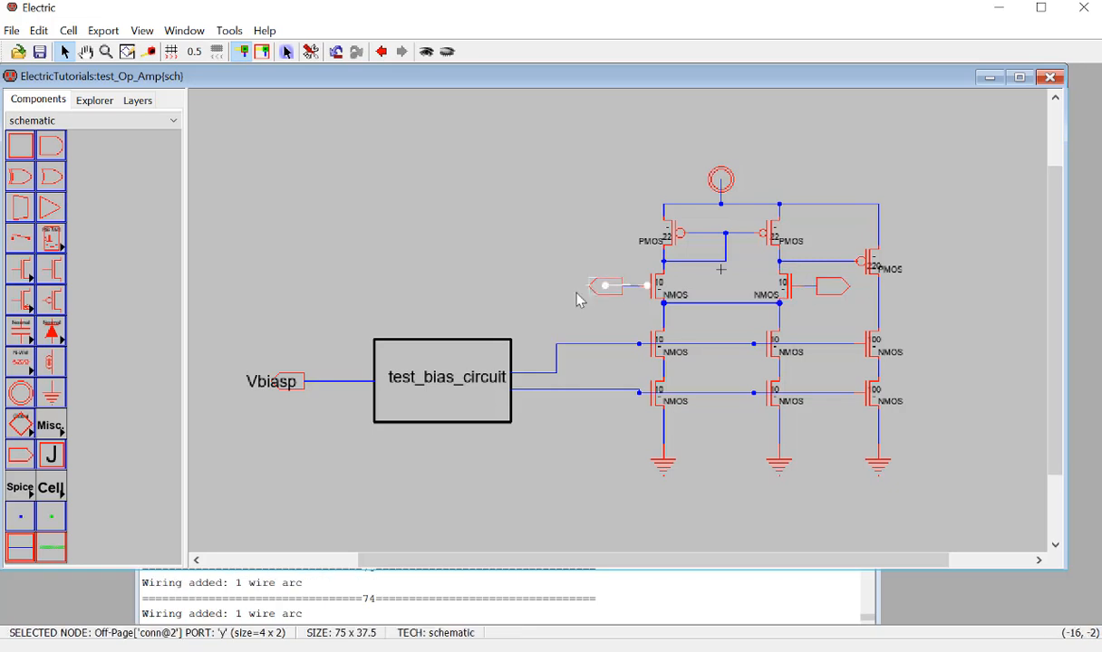
key("ctrl+e")
type("h")
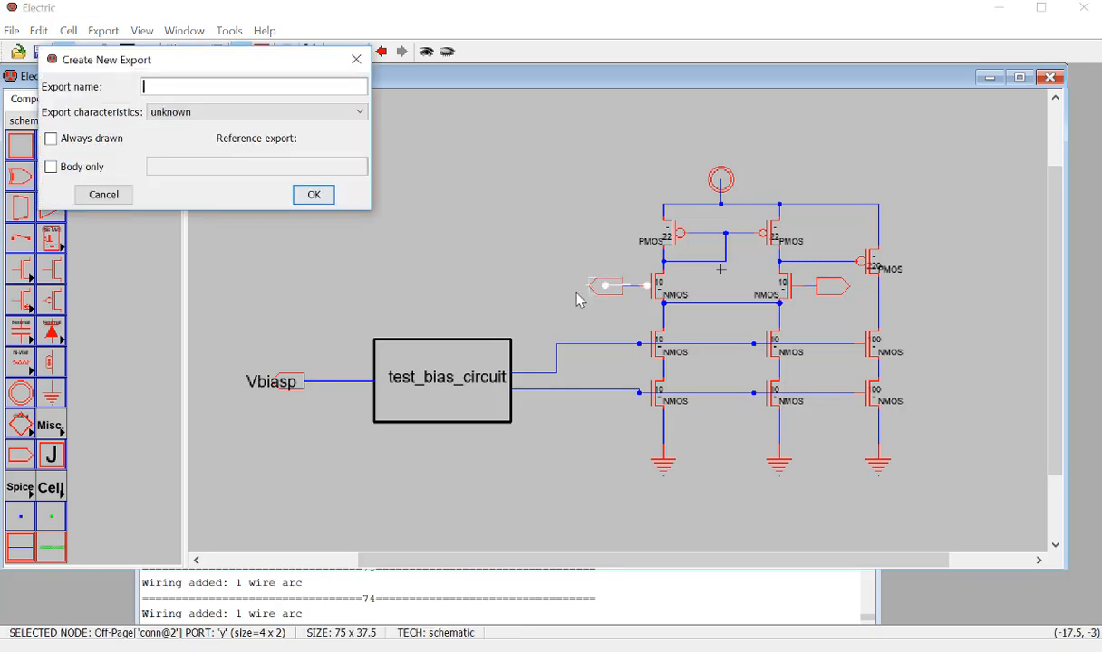
type("Vm")
key("Return")
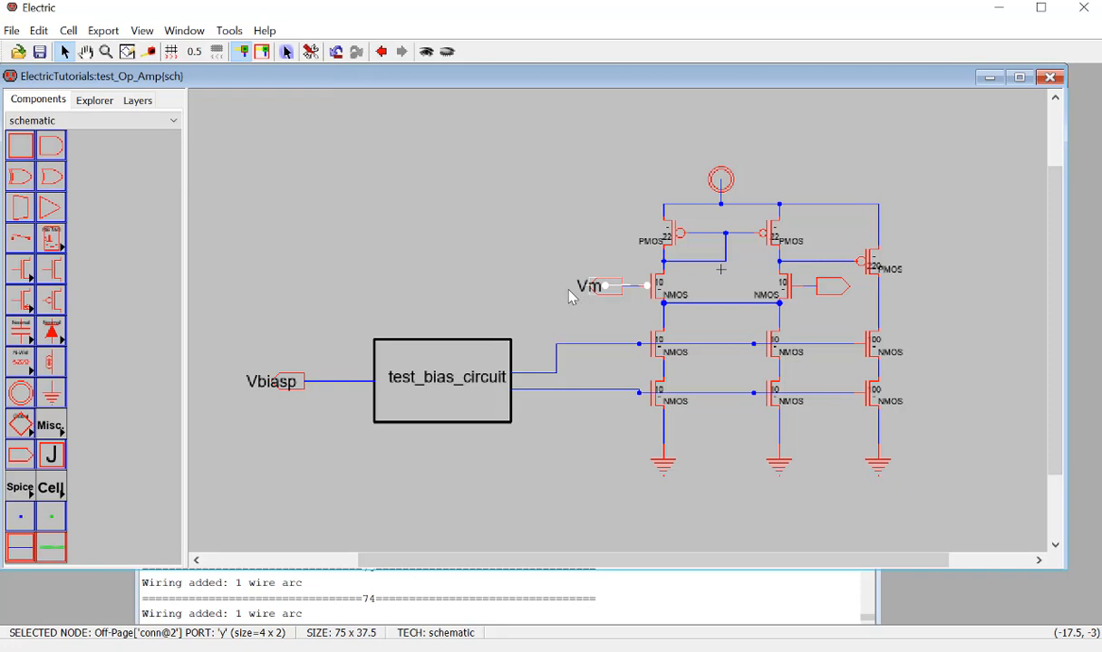
Step: Create an export named Vp on the Off-Page connector at the right differential-pair gate and save the library
left_click(831, 289)
key("ctrl+e")
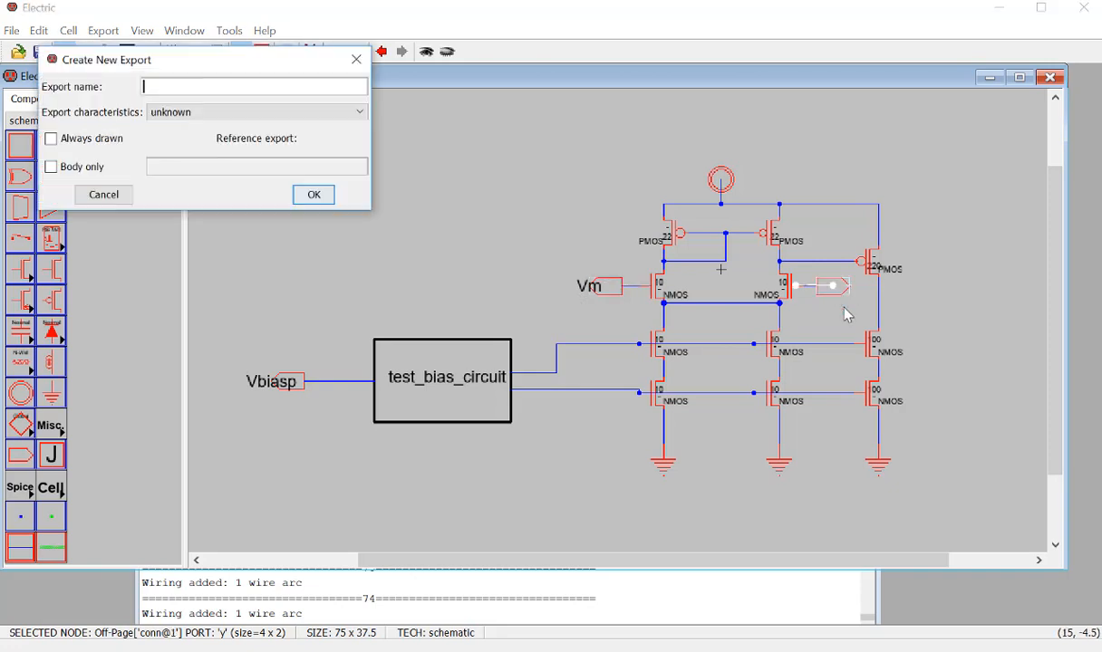
type("Vp")
key("Return")
key("ctrl+s")
left_click(1020, 297)
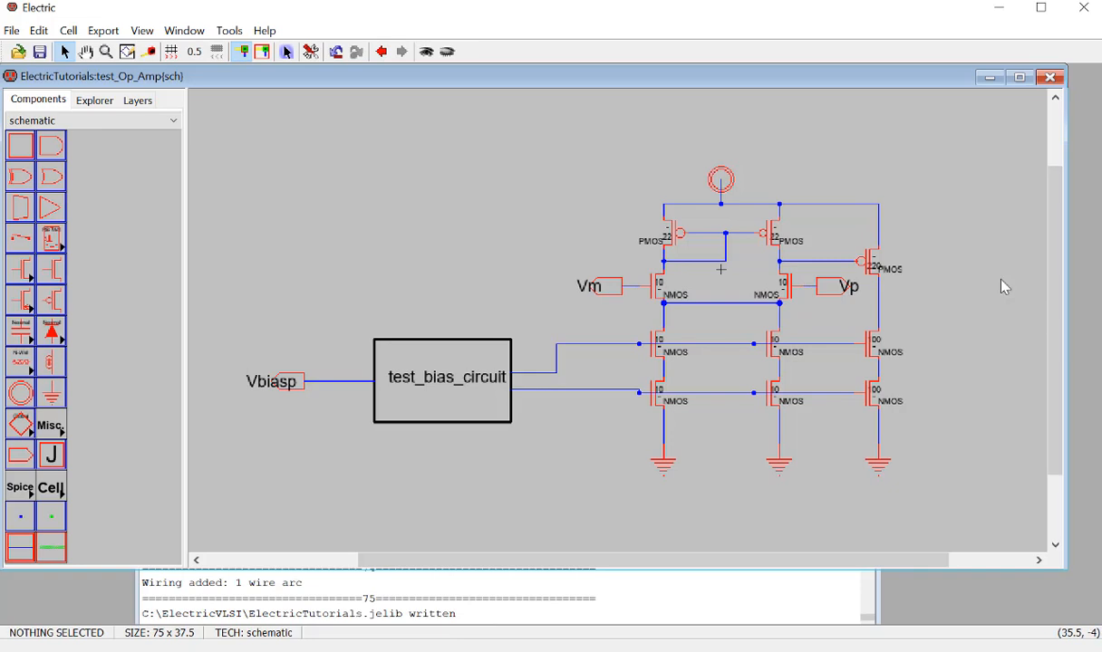
Step: Place an Off-Page connector beside the output stage and wire it to the drain wire below the 220-wide pMOS
left_click(20, 455)
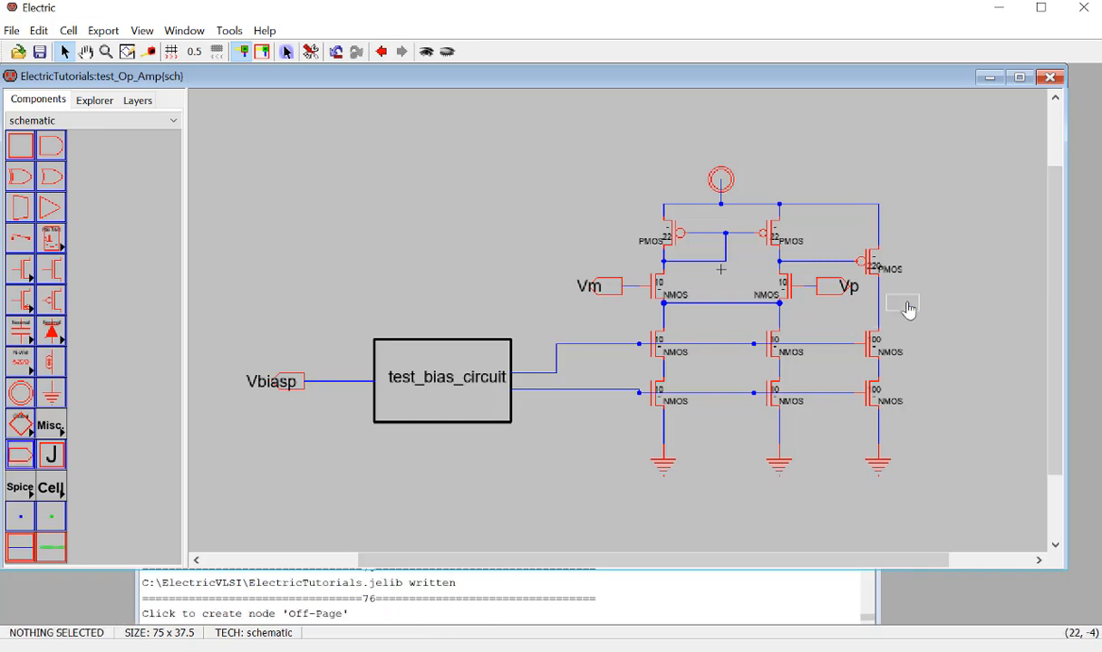
left_click(909, 311)
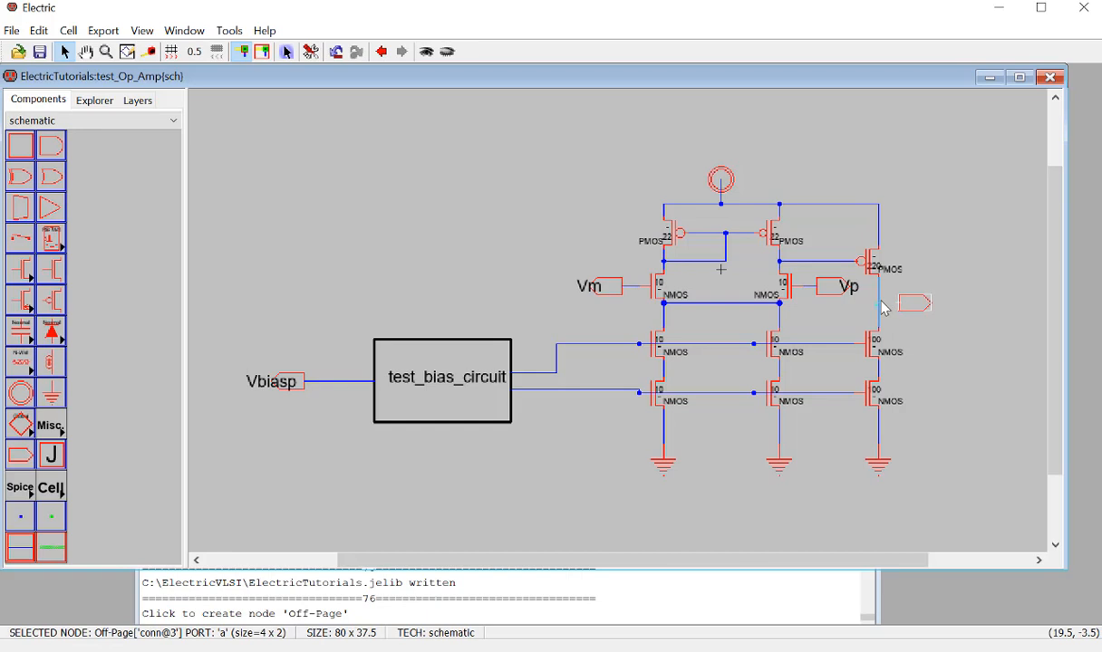
right_click(884, 309)
Step: Create an export named Vout on the output stage's Off-Page connector and save the library
left_click(928, 308)
key("ctrl+e")
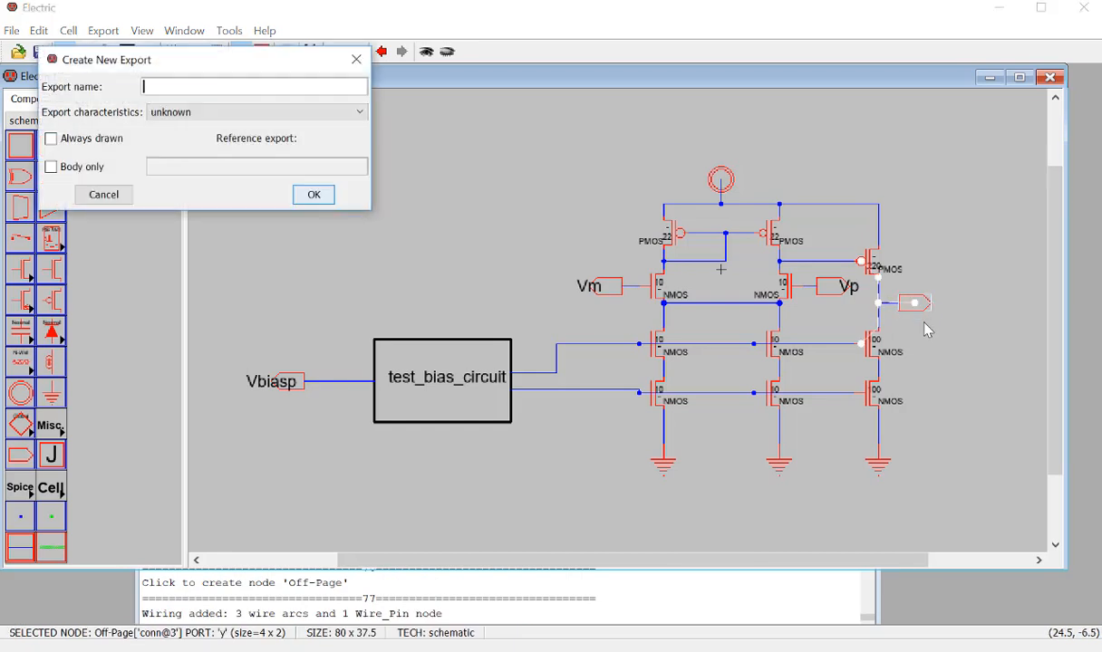
type("Vout")
key("Return")
key("ctrl+s")
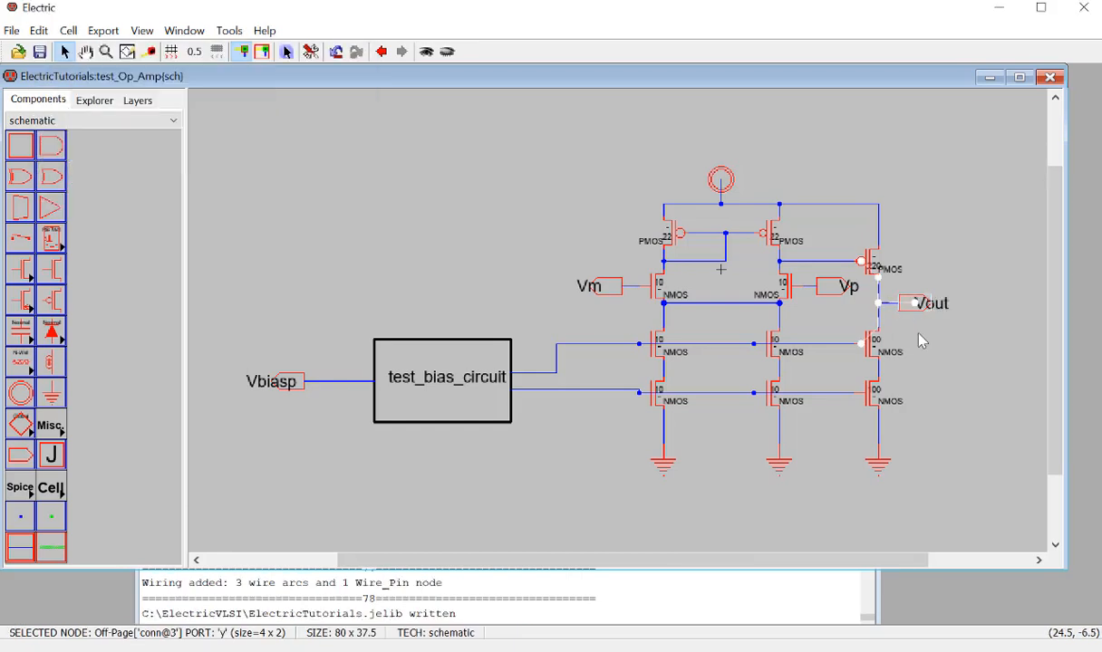
left_click(534, 232)
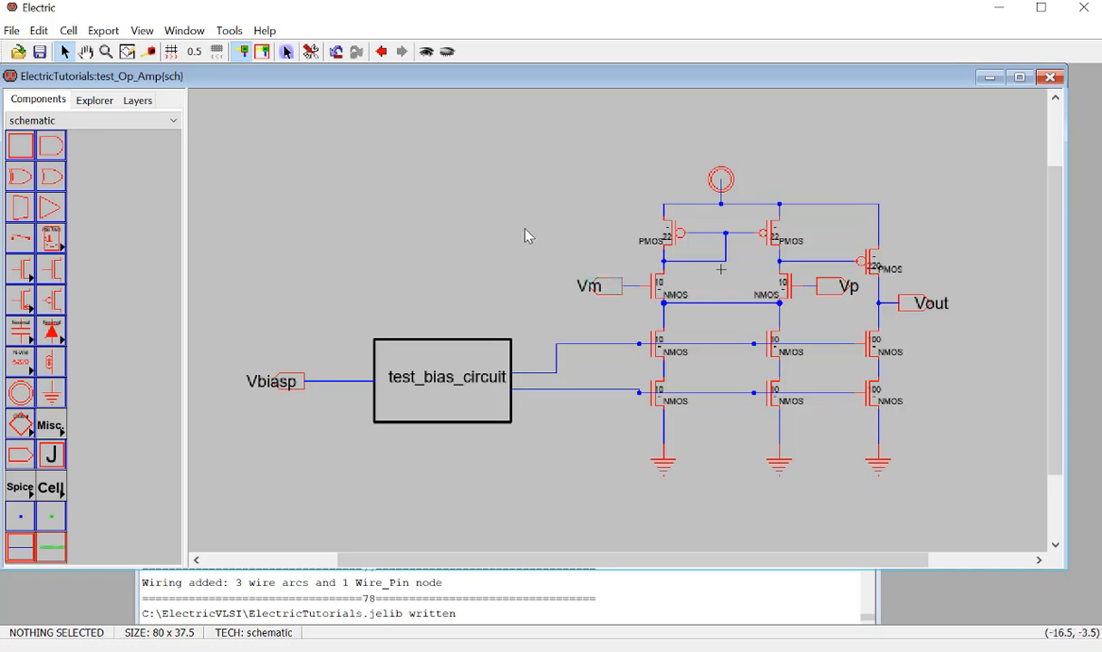
Step: Make an icon view of the test_Op_Amp schematic cell
left_click(94, 101)
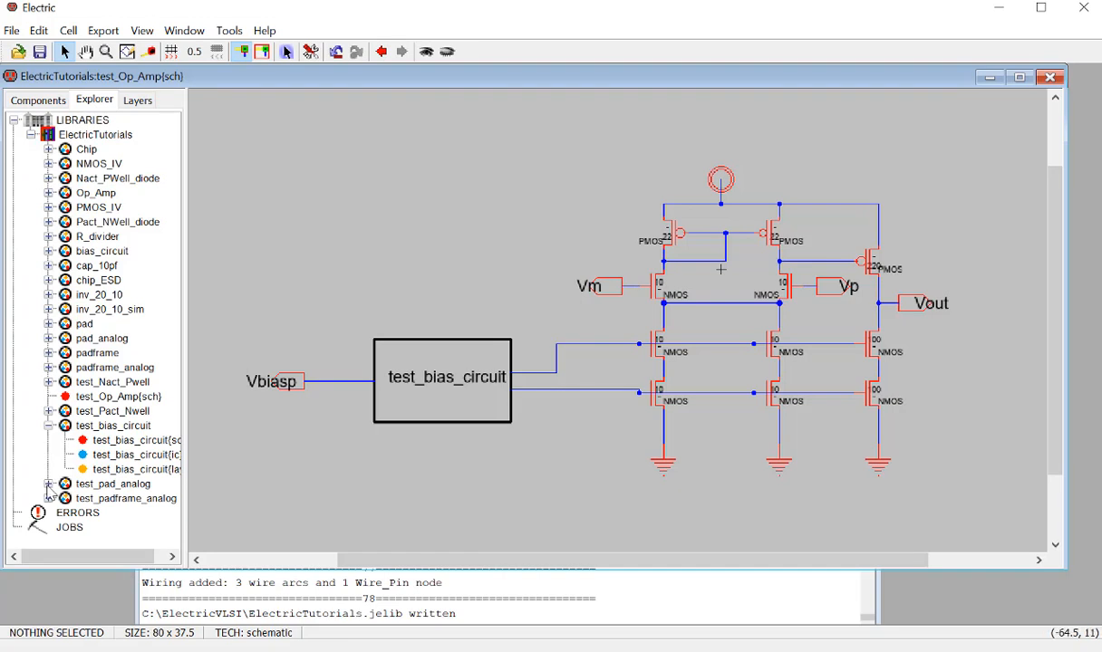
right_click(106, 399)
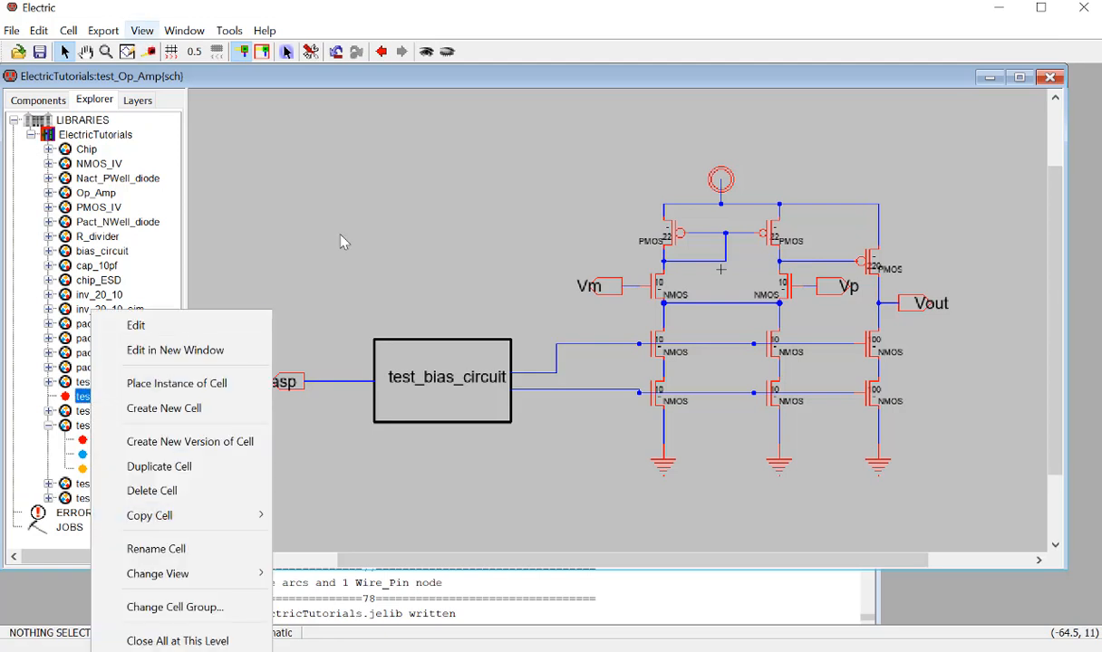
left_click(141, 30)
left_click(141, 30)
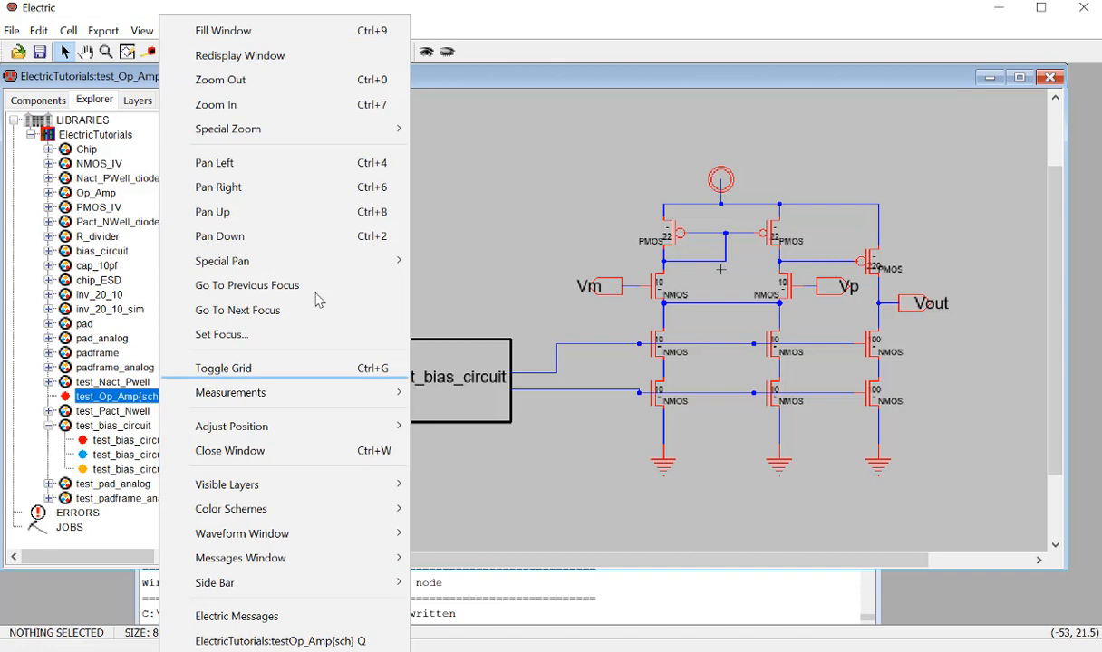
mouse_move(150, 41)
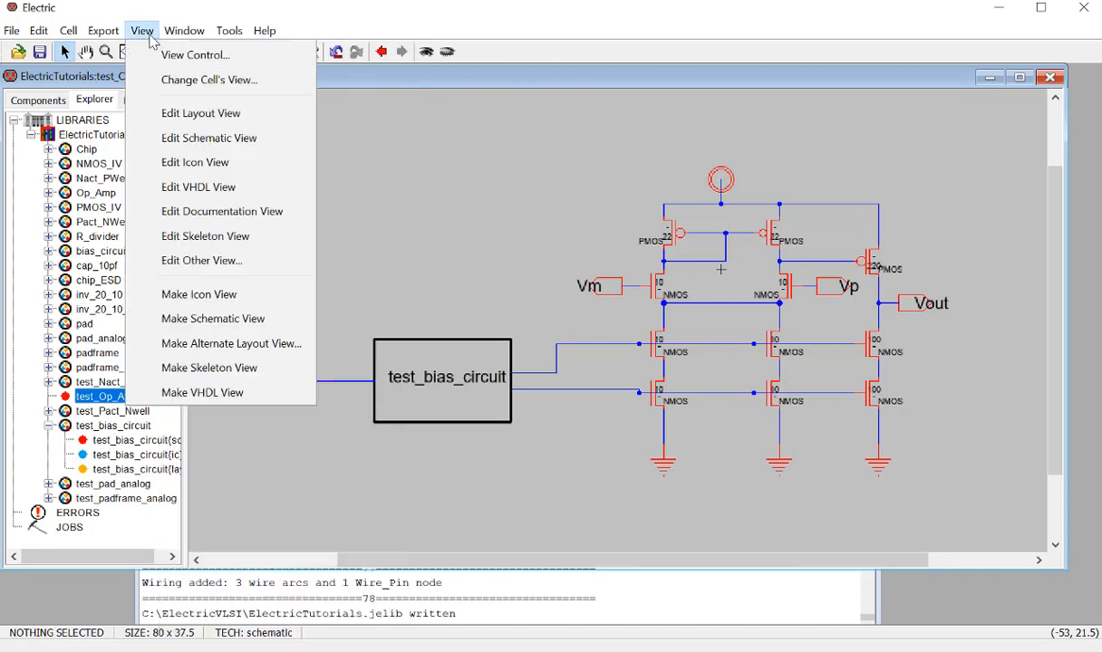
left_click(312, 300)
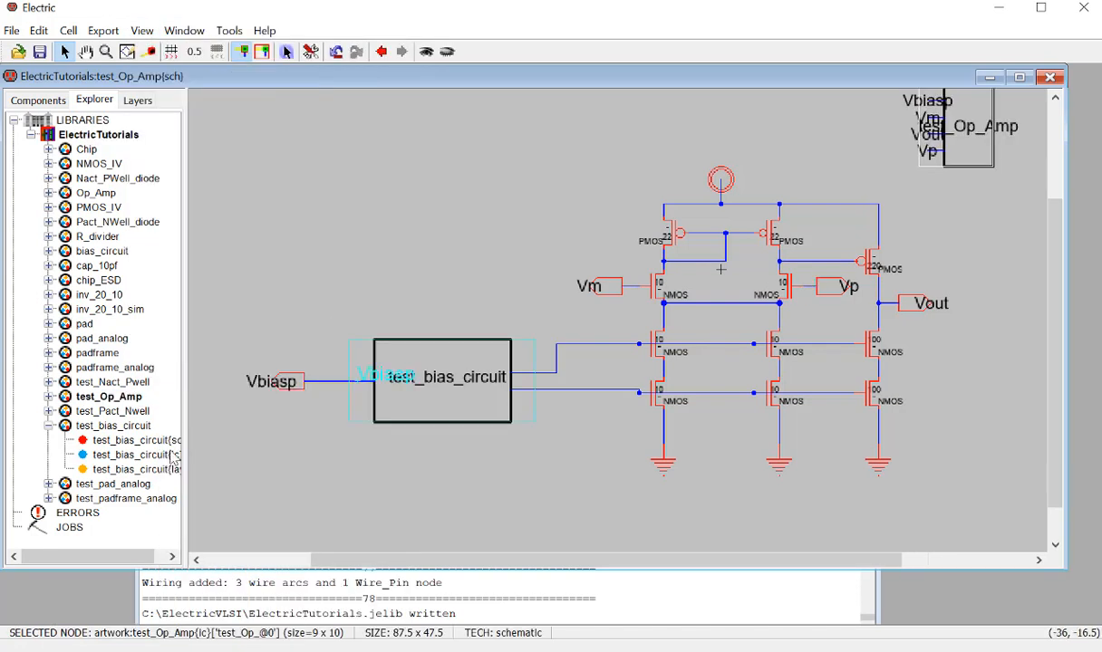
Step: Open the icon view of the test_Op_Amp cell for editing
left_click(49, 396)
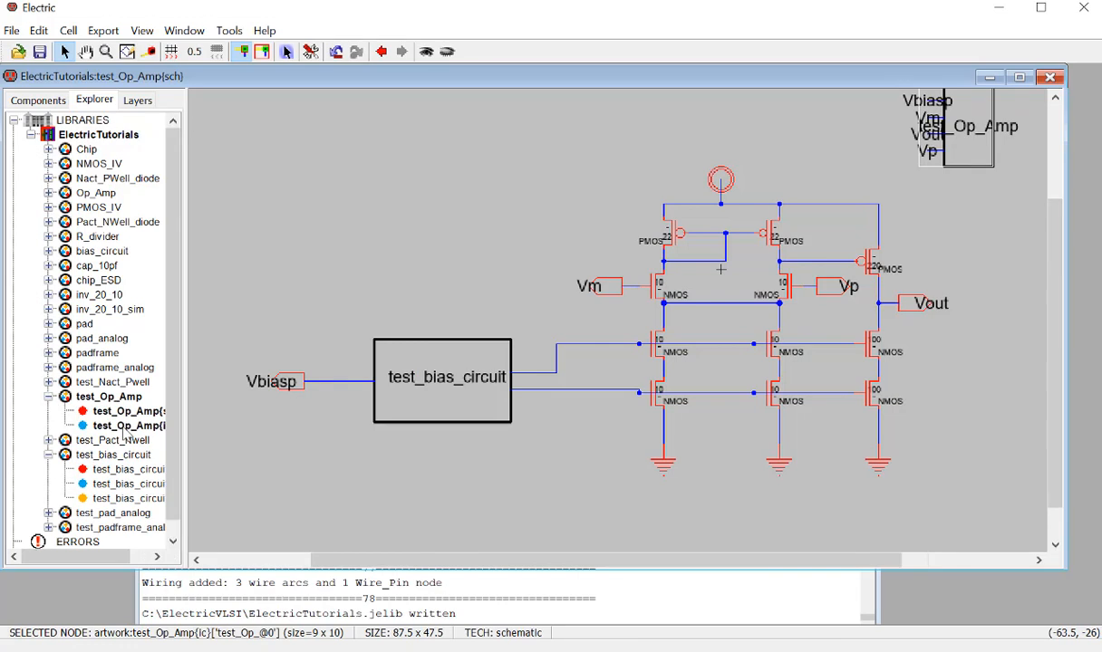
double_click(124, 428)
scroll(422, 315, "down", 8, "ctrl")
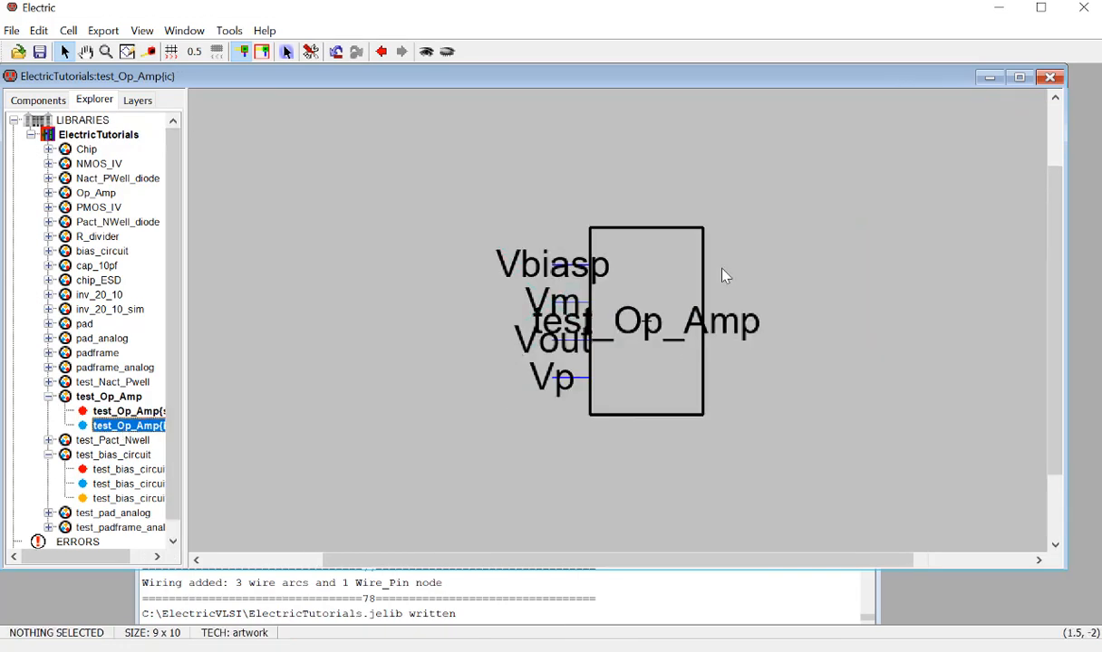
Step: Move the four icon terminals with their labels 4.5 units left of the body, and place the test_Op_Amp name above the rectangle
left_click(702, 286)
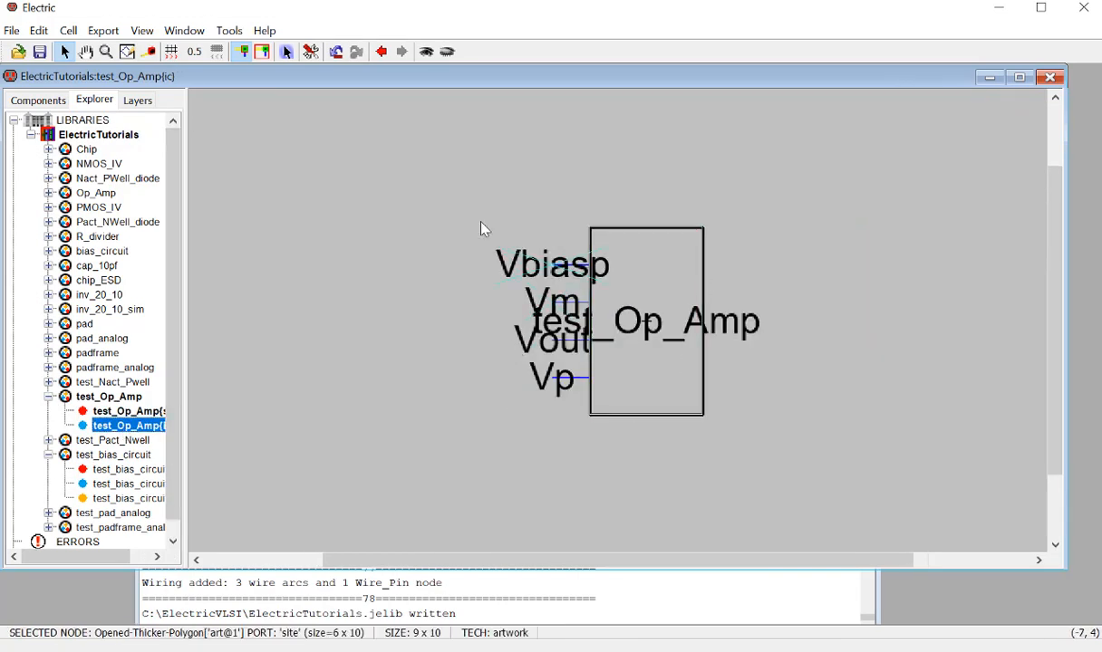
left_click_drag(479, 220, 566, 423)
left_click_drag(564, 346, 483, 351)
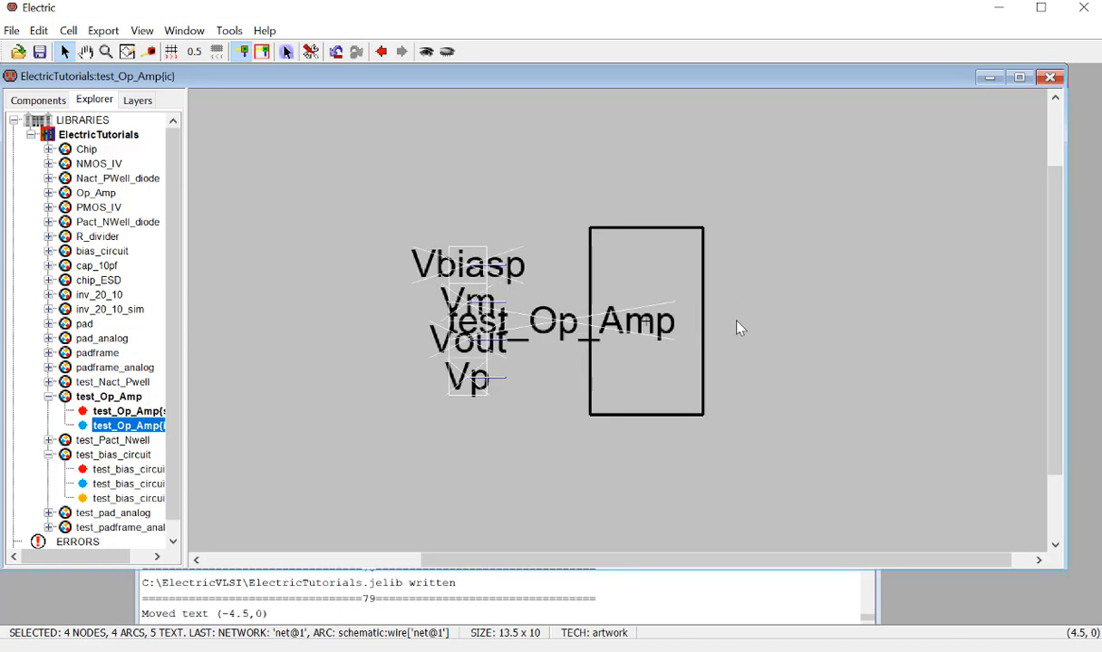
left_click(738, 328)
left_click(671, 322)
left_click_drag(671, 322, 701, 191)
left_click(785, 358)
Step: Reshape the icon's rectangle into a triangle with its tip pointing right, and move the test_Op_Amp name closer above it
left_click(702, 317)
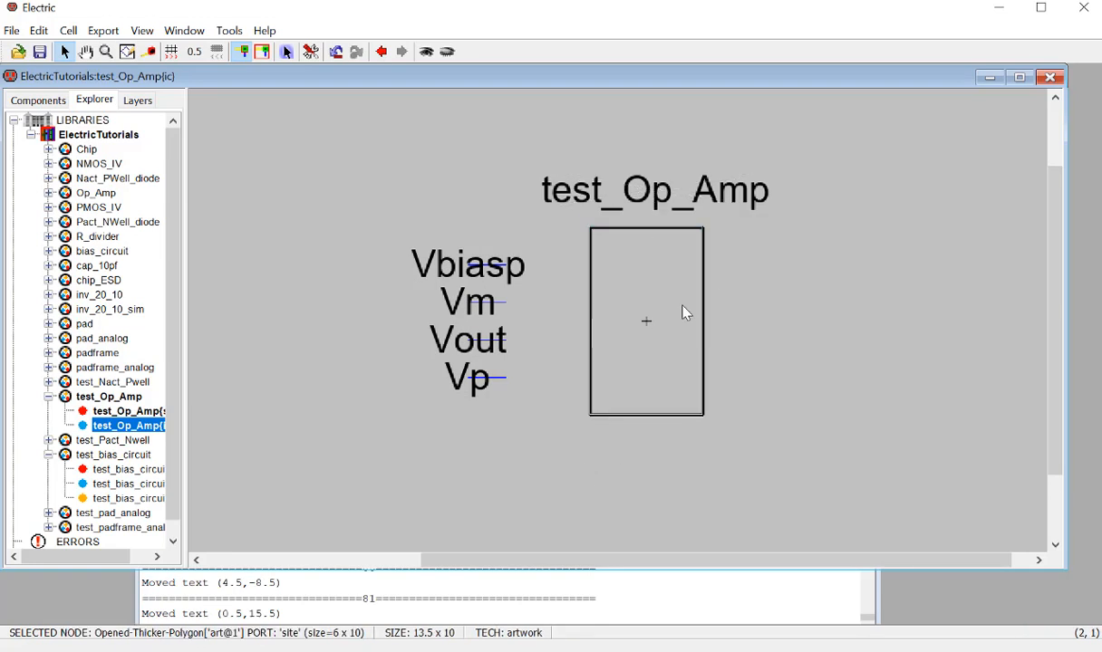
key("y")
left_click_drag(705, 319, 815, 331)
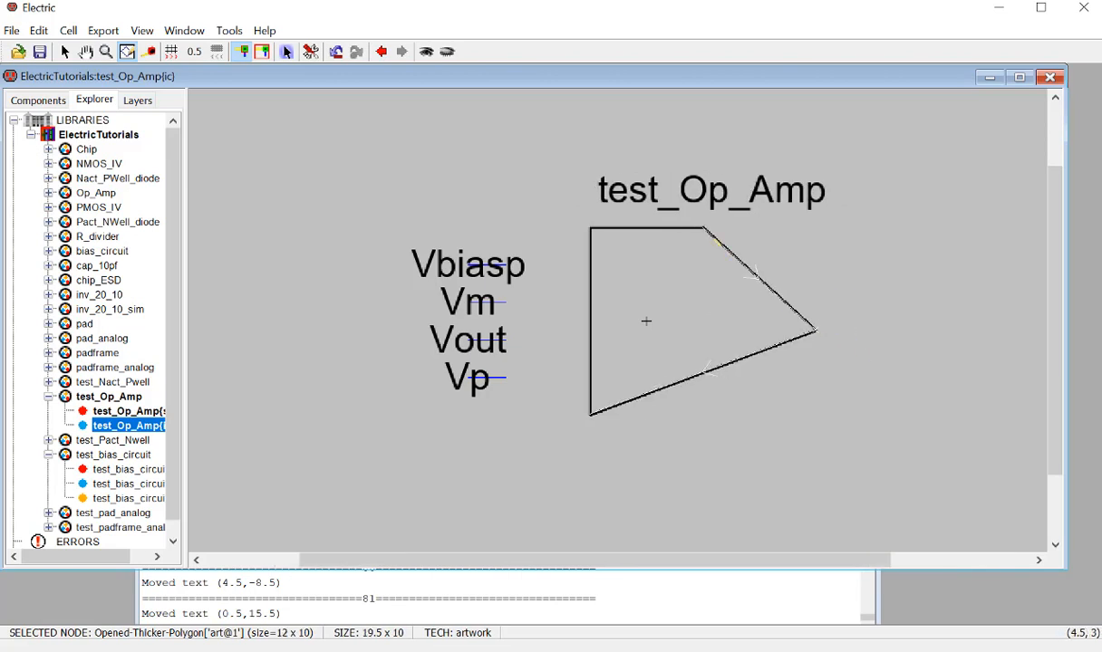
left_click_drag(705, 230, 591, 229)
left_click_drag(817, 333, 806, 320)
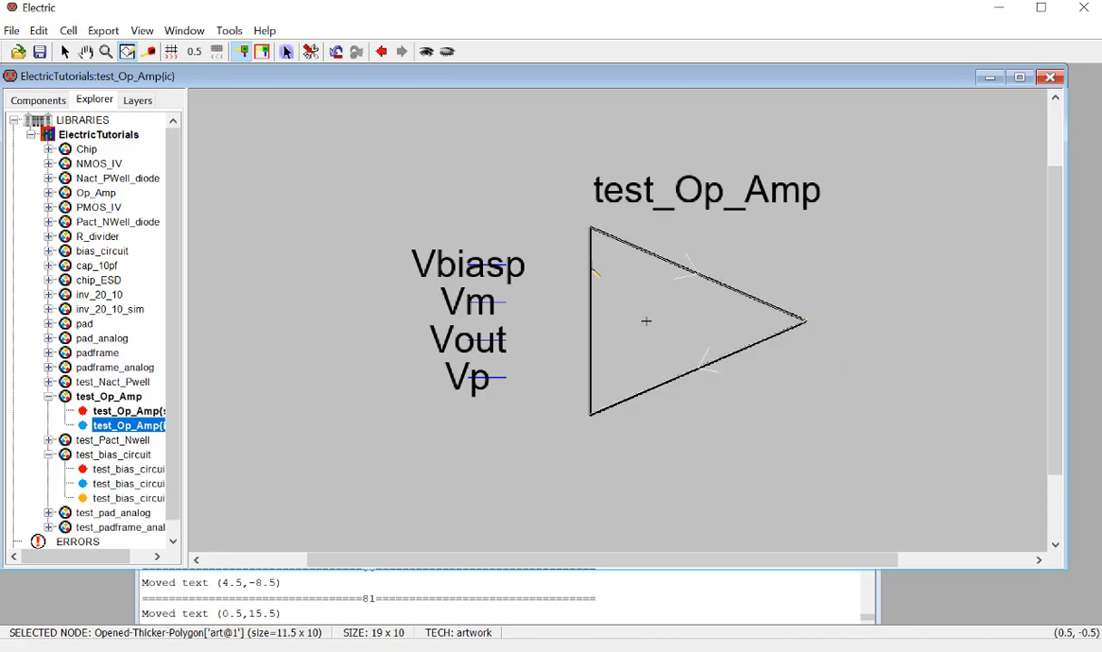
left_click(371, 107)
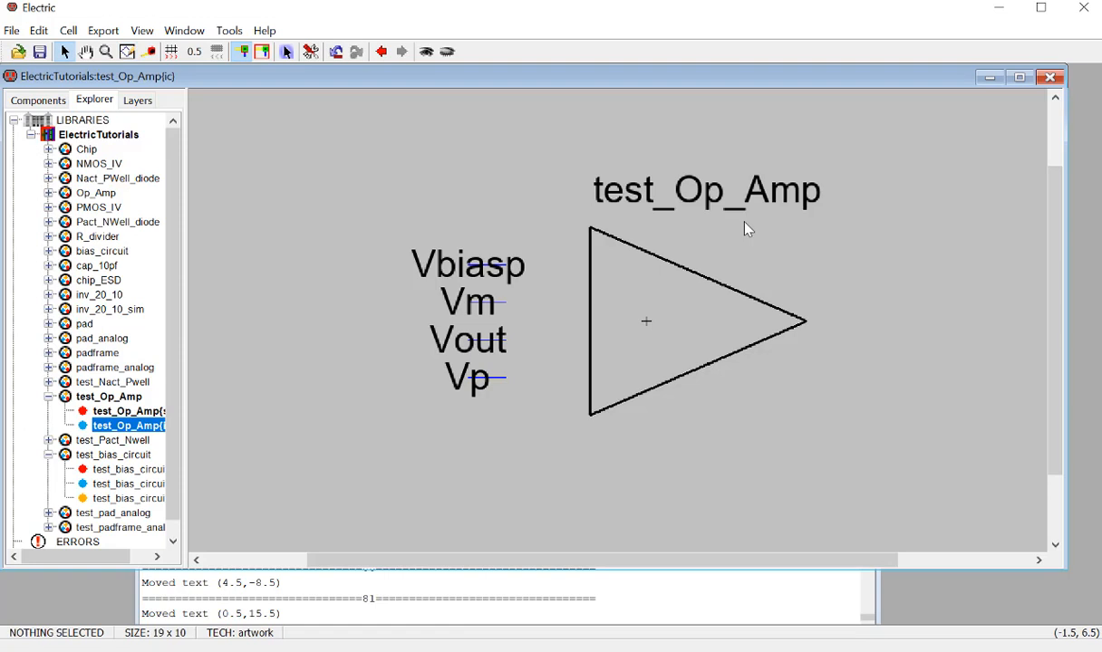
left_click_drag(732, 202, 705, 210)
left_click(381, 148)
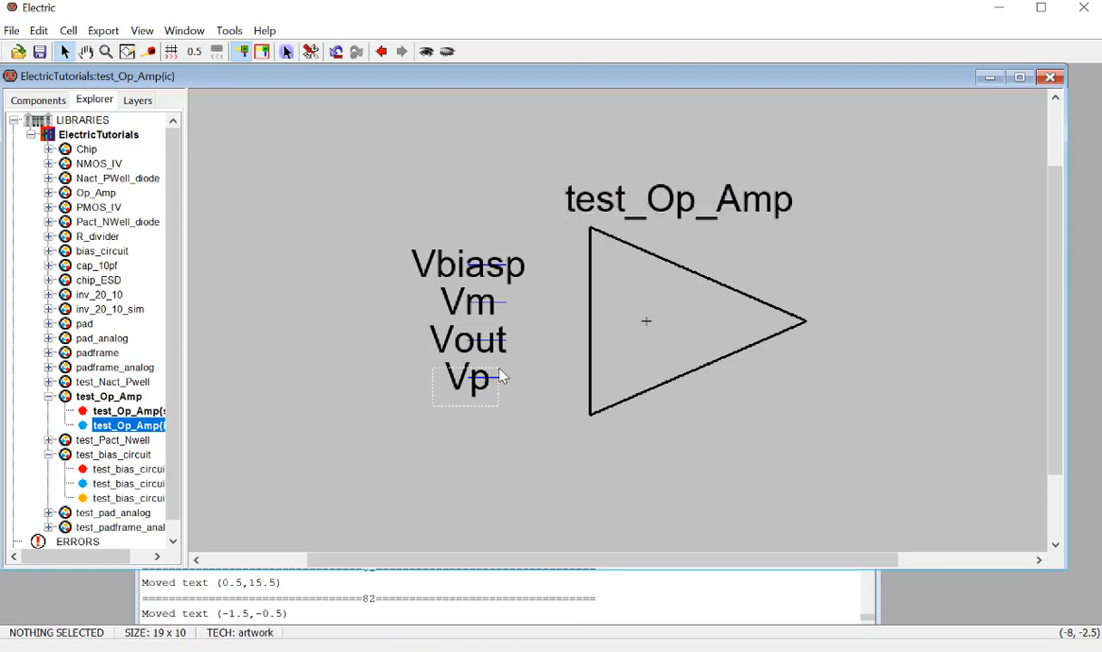
Step: Move the Vout terminal with its label to the right of the triangle's tip
left_click_drag(498, 369, 431, 365)
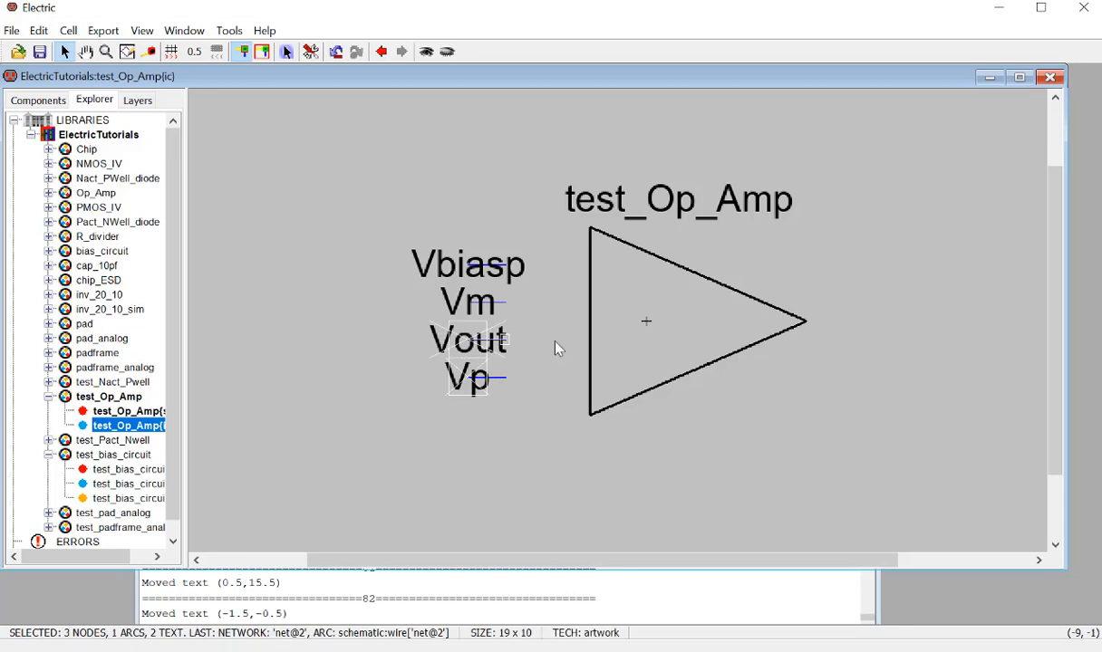
left_click(505, 334)
left_click_drag(505, 337, 851, 347)
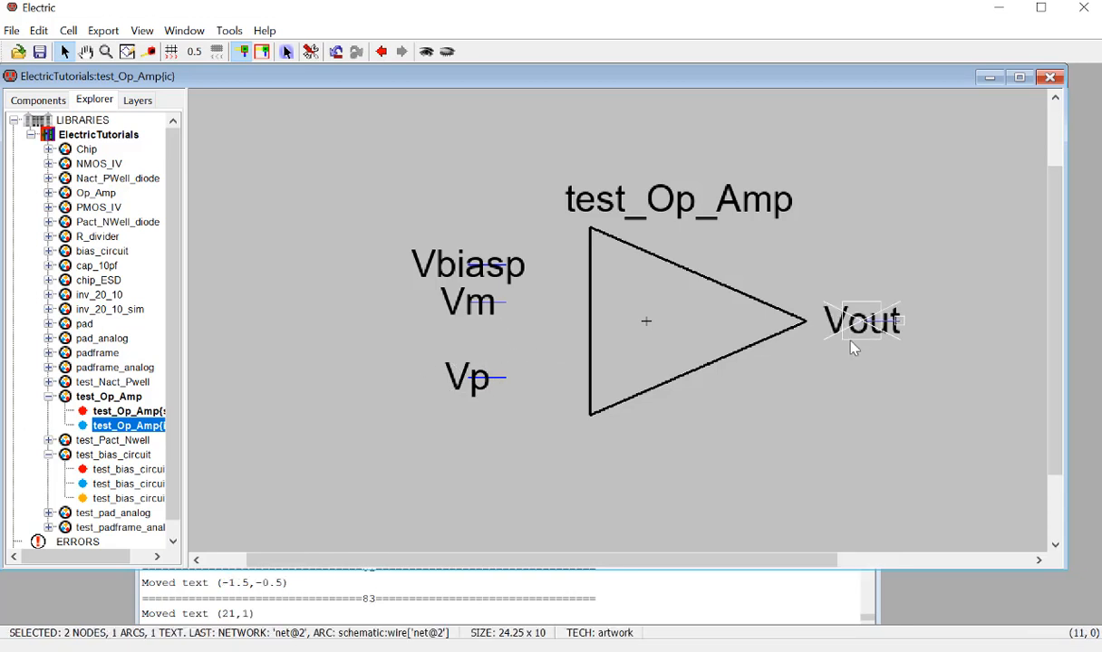
left_click(881, 396)
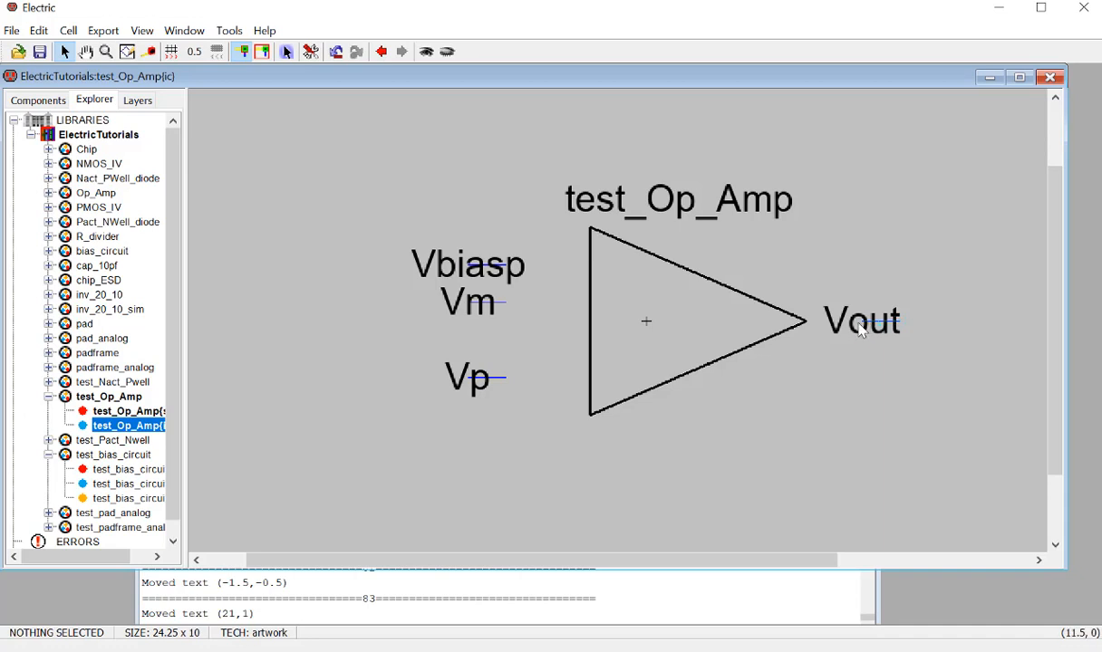
Step: Flip the Vout terminal so its wire faces the triangle, then join the wire to the tip with the label at its outer end
left_click(900, 348)
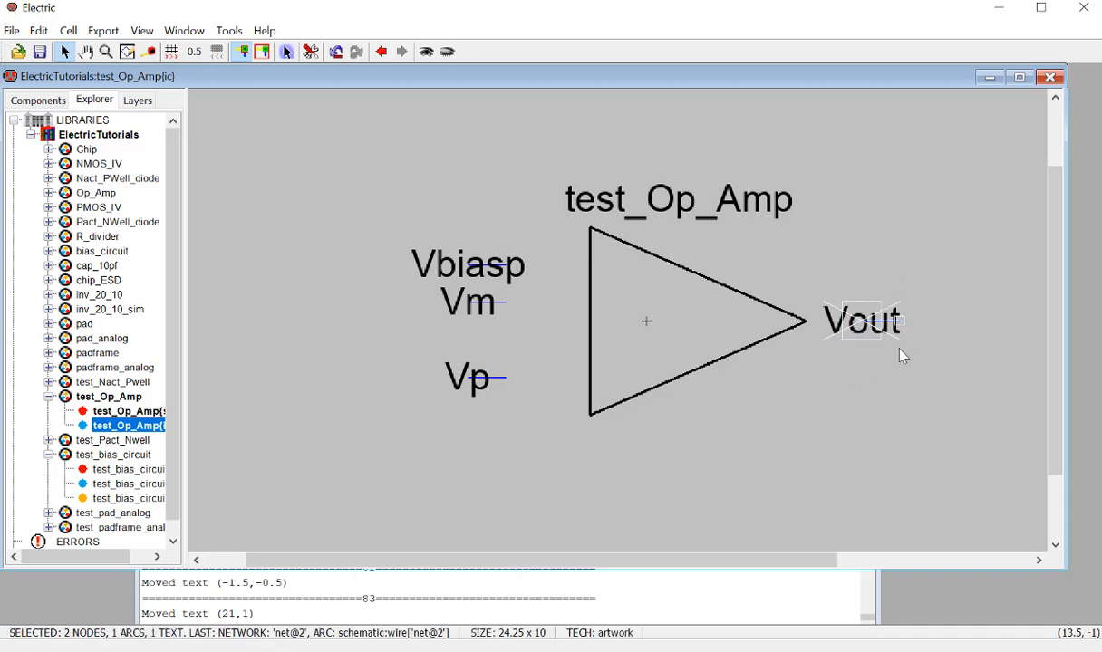
left_click(882, 326)
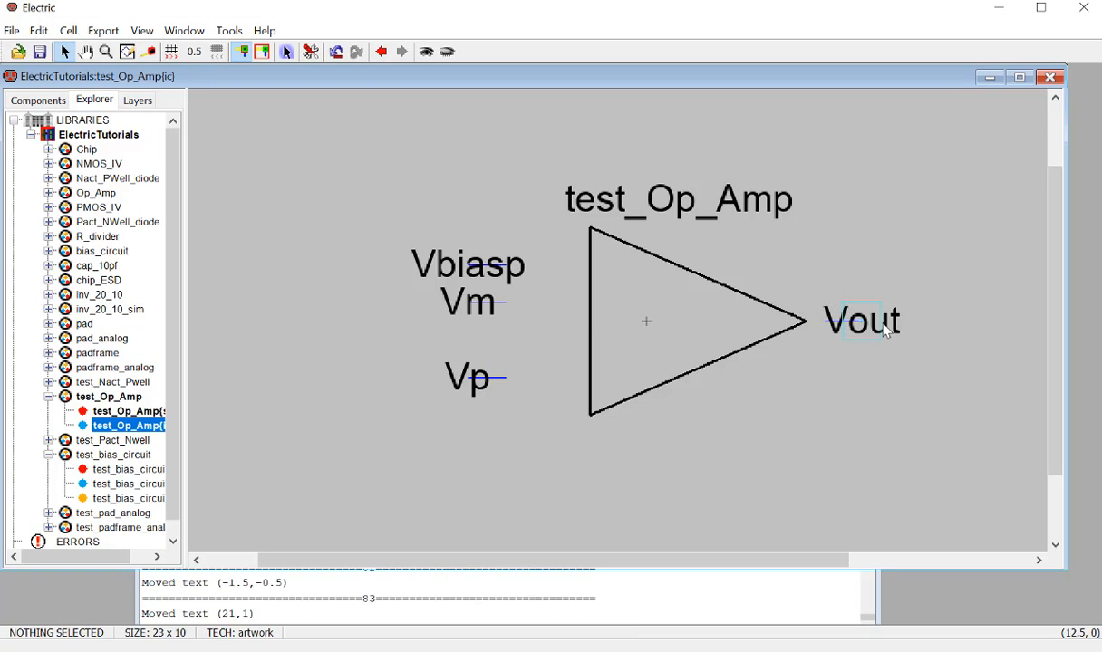
mouse_move(883, 323)
left_mouse_down()
mouse_move(915, 325)
mouse_move(850, 316)
mouse_move(890, 310)
left_mouse_up()
left_click(899, 376)
left_click_drag(915, 374, 853, 288)
left_click_drag(912, 316, 866, 335)
left_click(880, 396)
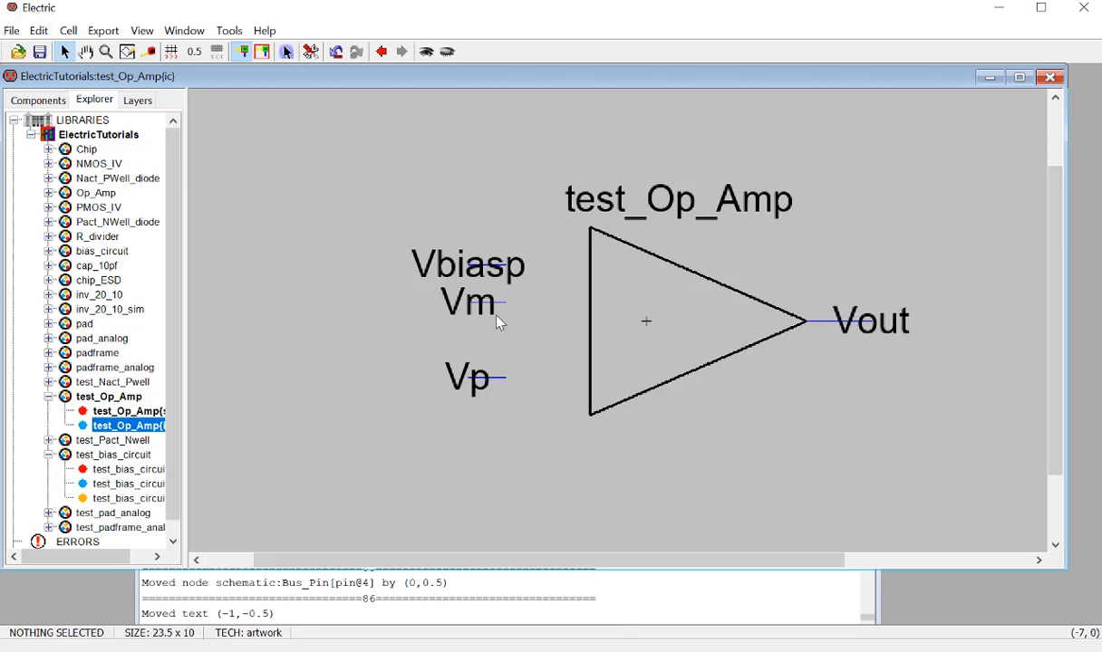
Step: Undo the Vm pin's move and shift only the Vm and Vp labels 1 unit left along their terminal wires
left_click_drag(467, 302, 445, 314)
key("ctrl+z")
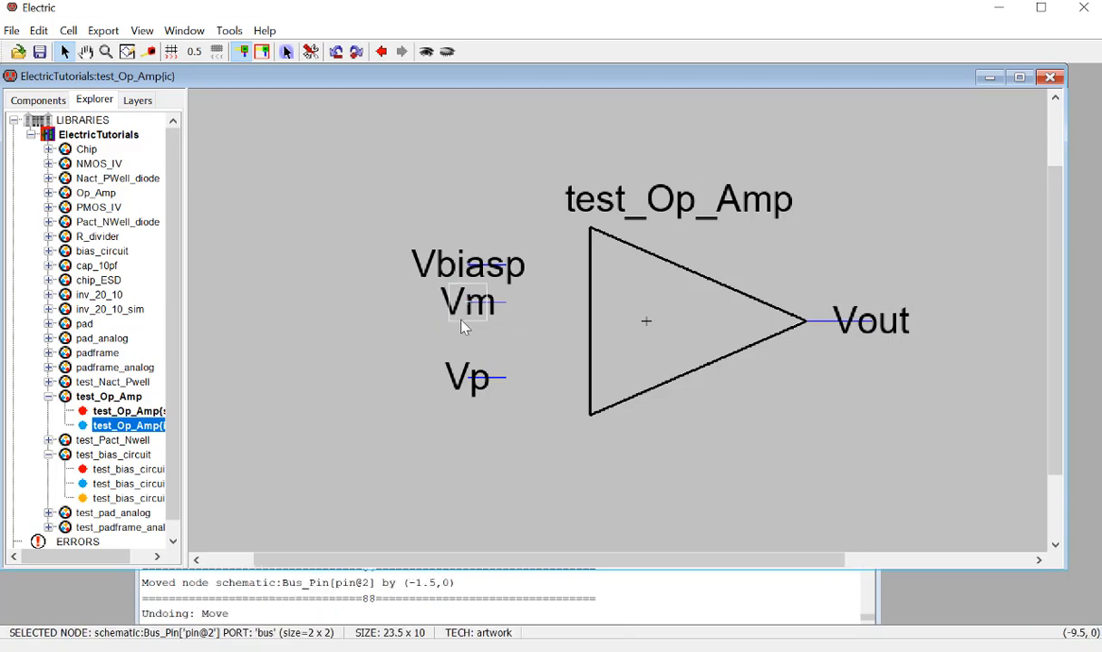
left_click(457, 308, "ctrl")
left_click_drag(457, 308, 441, 304)
left_click(457, 380, "ctrl")
left_click_drag(457, 381, 415, 281)
left_click(486, 323)
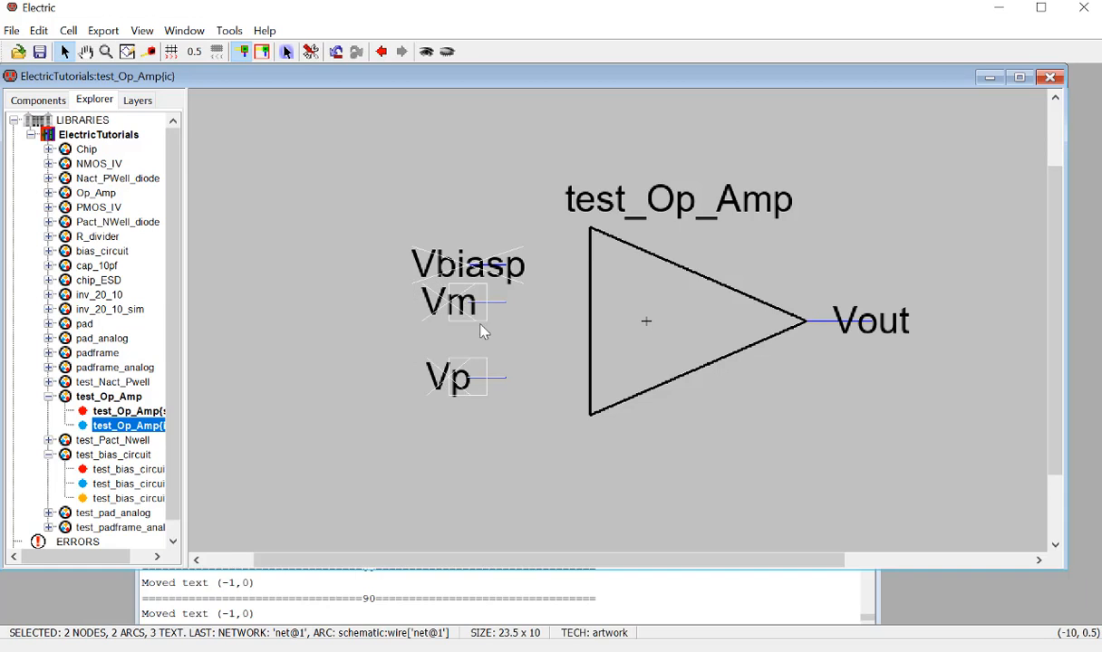
Step: Move the Vm and Vp terminals with their labels against the triangle's vertical edge, spaced evenly about its centre
left_click(473, 321)
left_click_drag(497, 406, 548, 292)
left_click(469, 314)
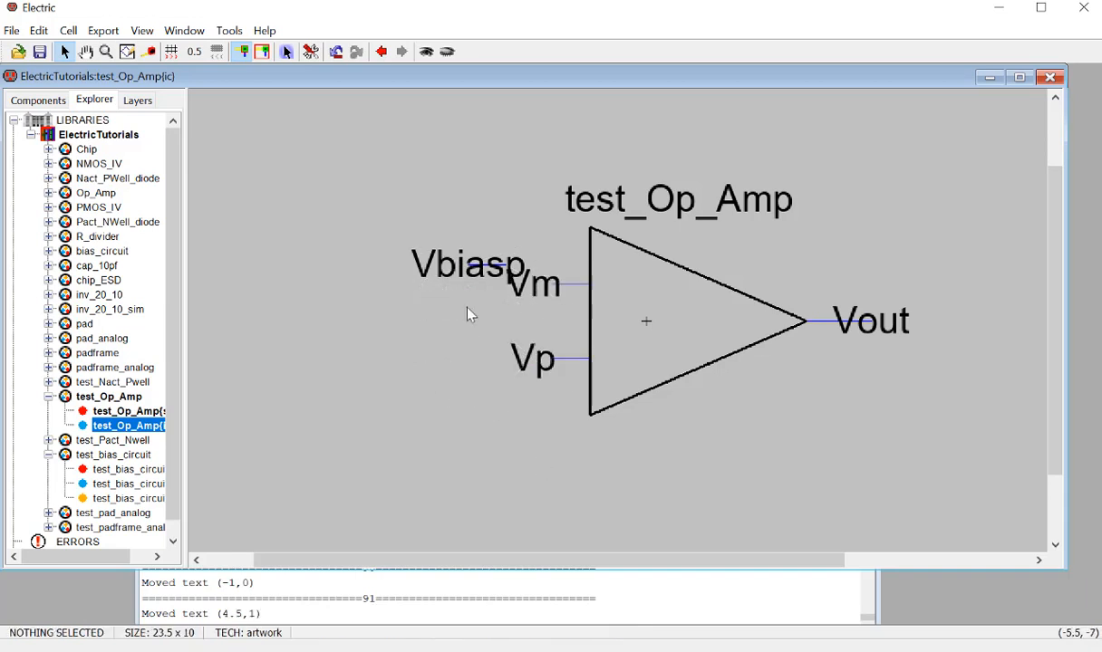
Step: Move the Vbiasp terminal with its label below Vp, and shift the label outward to clear the terminal wire
left_click_drag(435, 219, 480, 310)
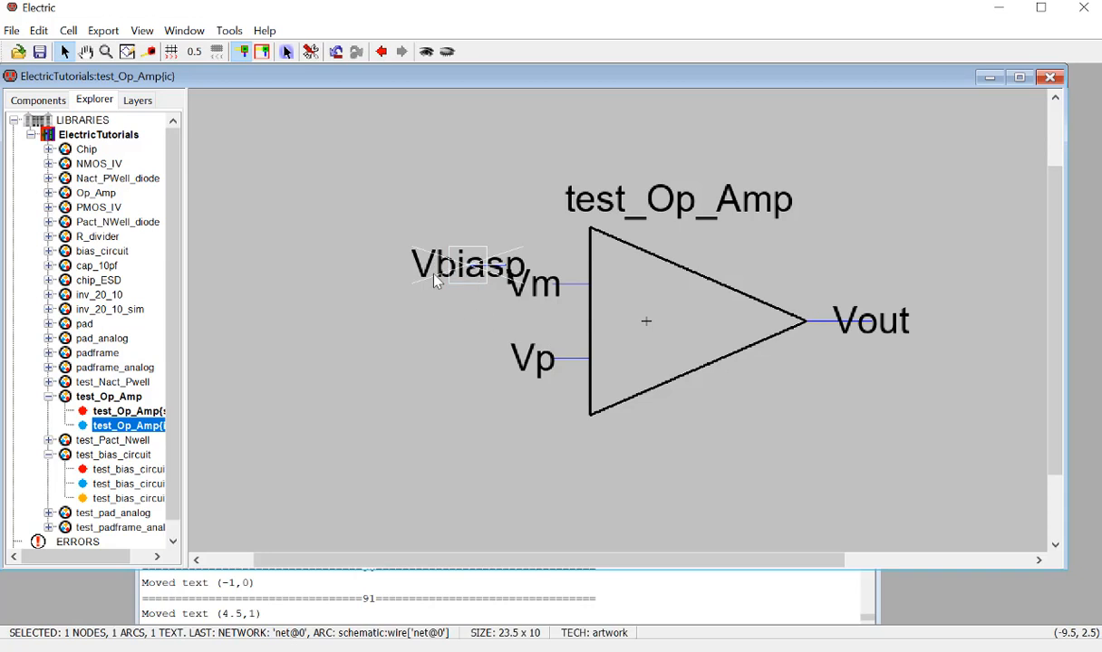
left_click_drag(434, 275, 701, 446)
left_click_drag(650, 441, 552, 415)
left_click(487, 446)
left_click(451, 473)
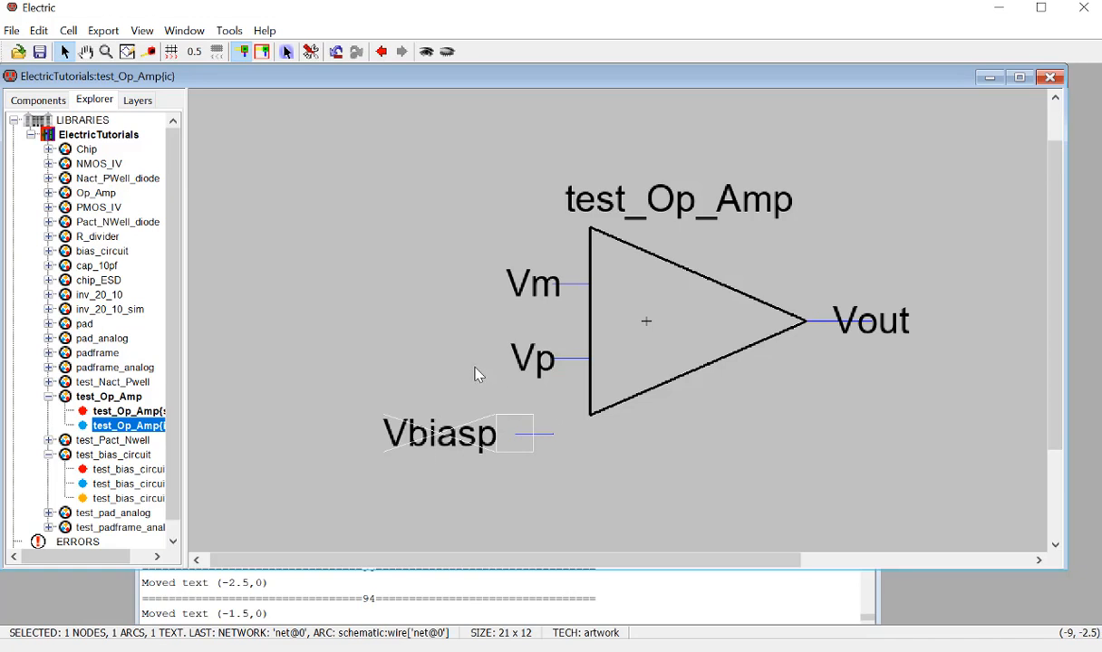
Step: Lower the Vm terminal towards Vp, place the Vbiasp terminal above it against the triangle's vertical edge, and save the library
left_click_drag(509, 248, 545, 312)
left_click(547, 308)
left_click(470, 277)
left_click_drag(444, 432, 502, 263)
left_click(467, 473)
left_click(410, 350)
key("ctrl+s")
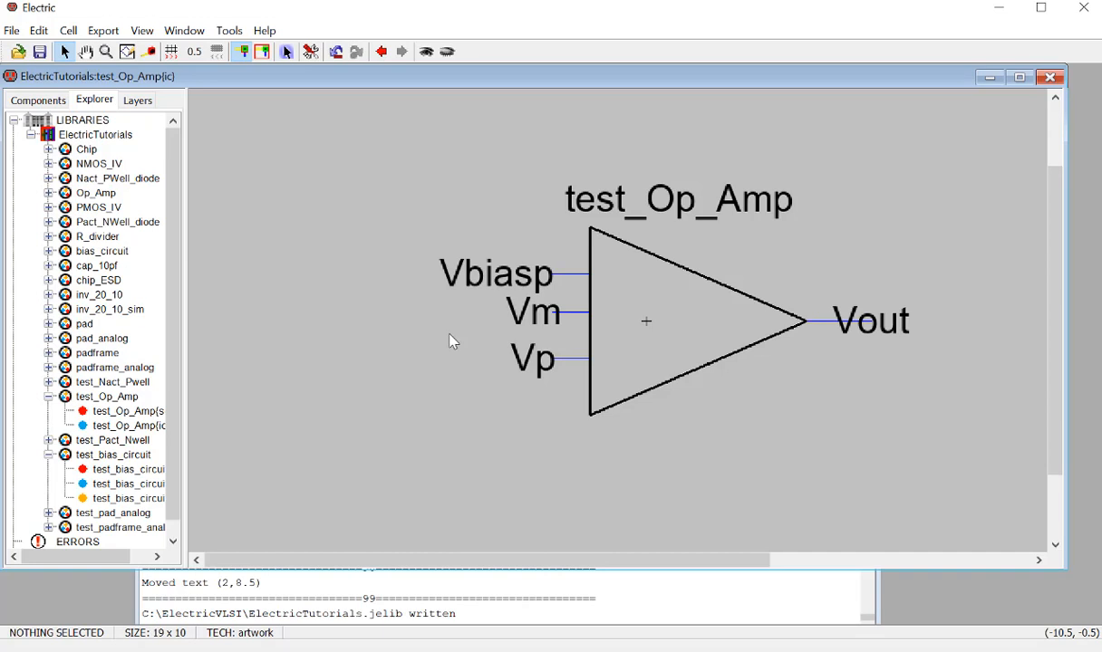
Step: Move the test_Op_Amp name text onto the centre of the triangle and save the library
left_click_drag(630, 197, 649, 322)
left_click(688, 140)
key("ctrl+s")
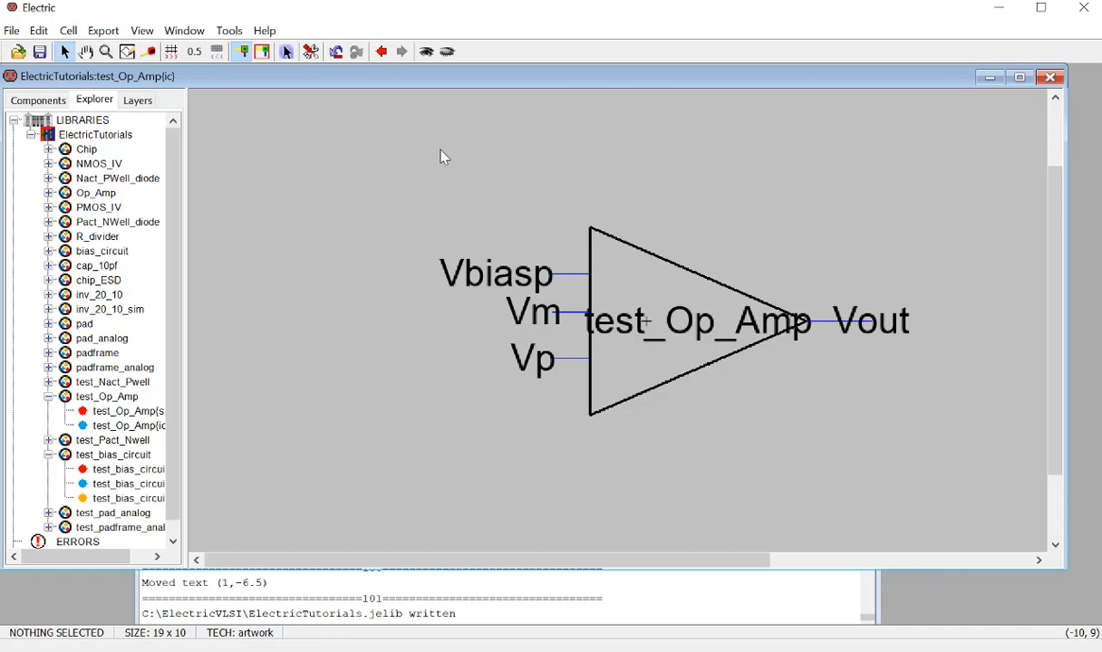
Step: Create a new layout-view cell named test_Op_Amp in the ElectricTutorials library using the mocmos technology
left_click(131, 410)
right_click(136, 412)
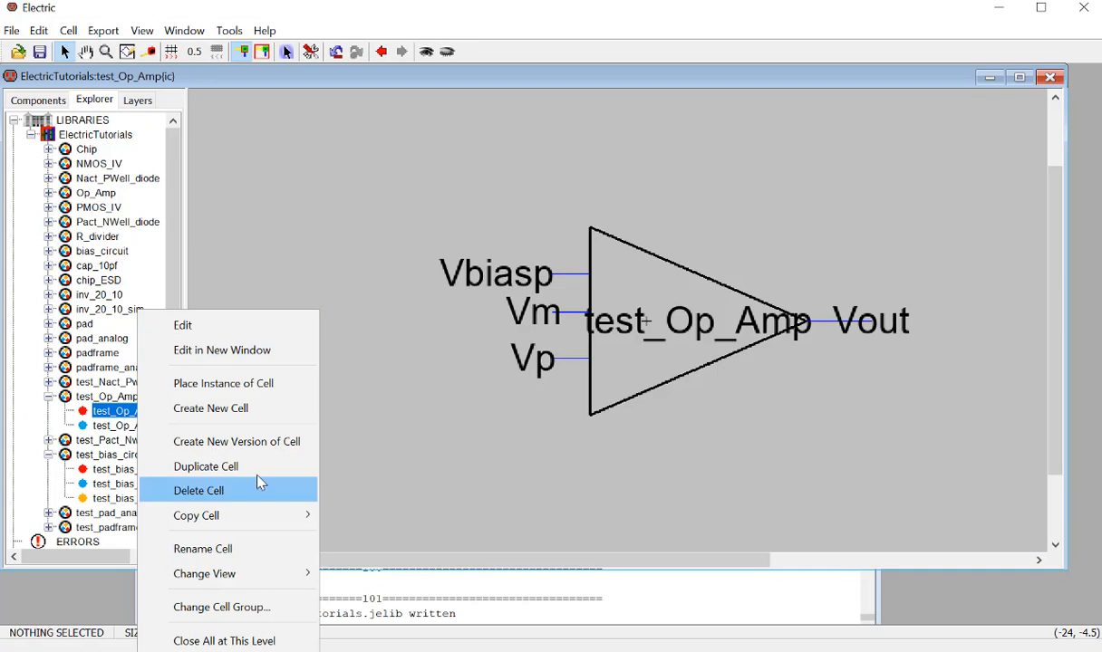
left_click(257, 413)
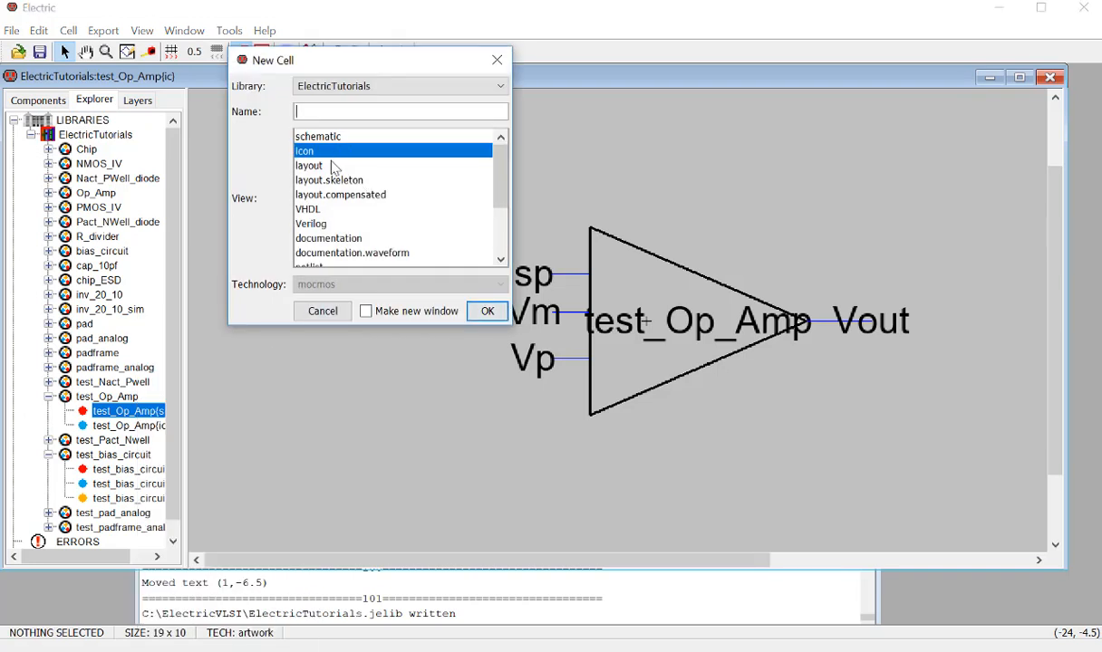
left_click(317, 165)
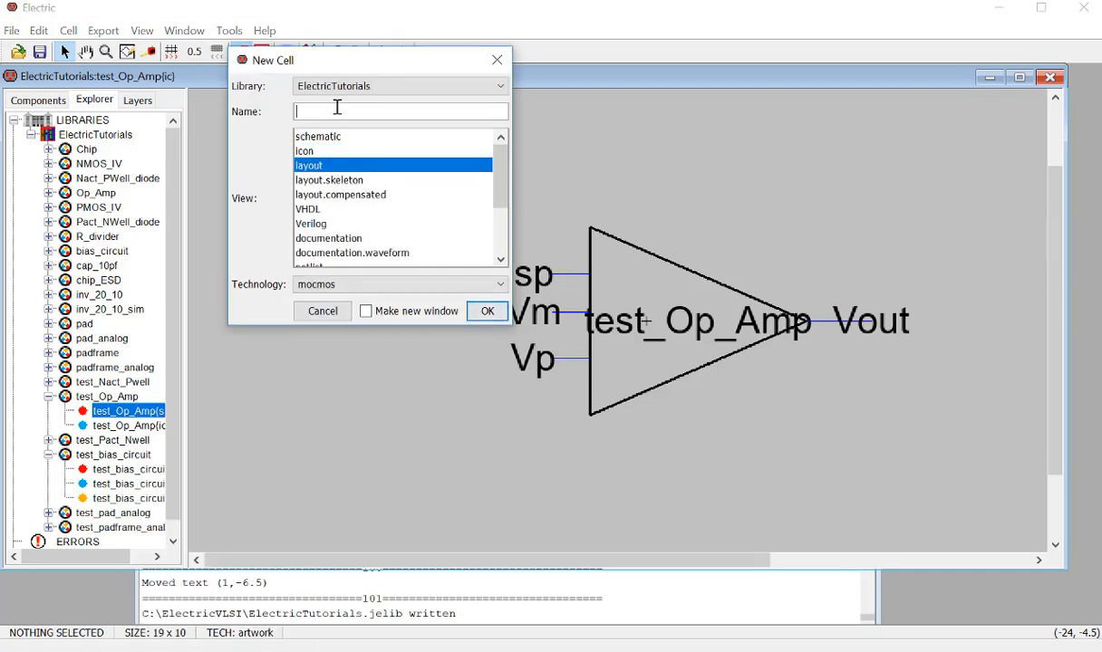
type("test_Op_Amp")
key("Return")
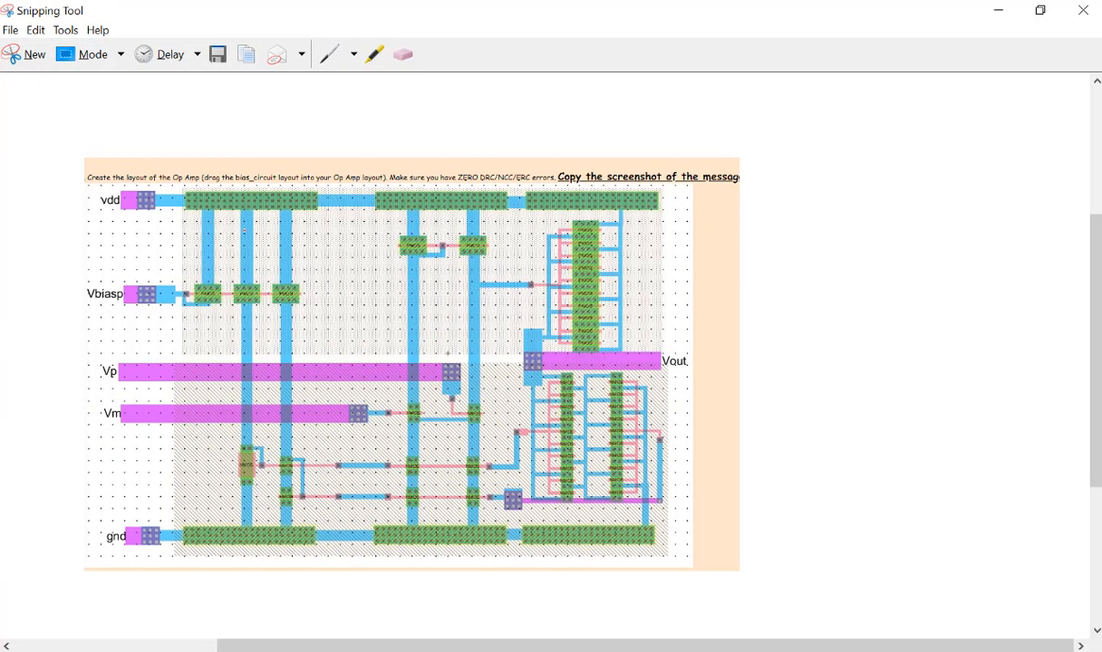
Step: In the Snipping Tool's reference layout image, circle the bias circuit portion and the remaining op-amp portion separately
mouse_move(174, 165)
left_mouse_down()
mouse_move(96, 466)
mouse_move(326, 544)
mouse_move(216, 150)
mouse_move(150, 166)
left_mouse_up()
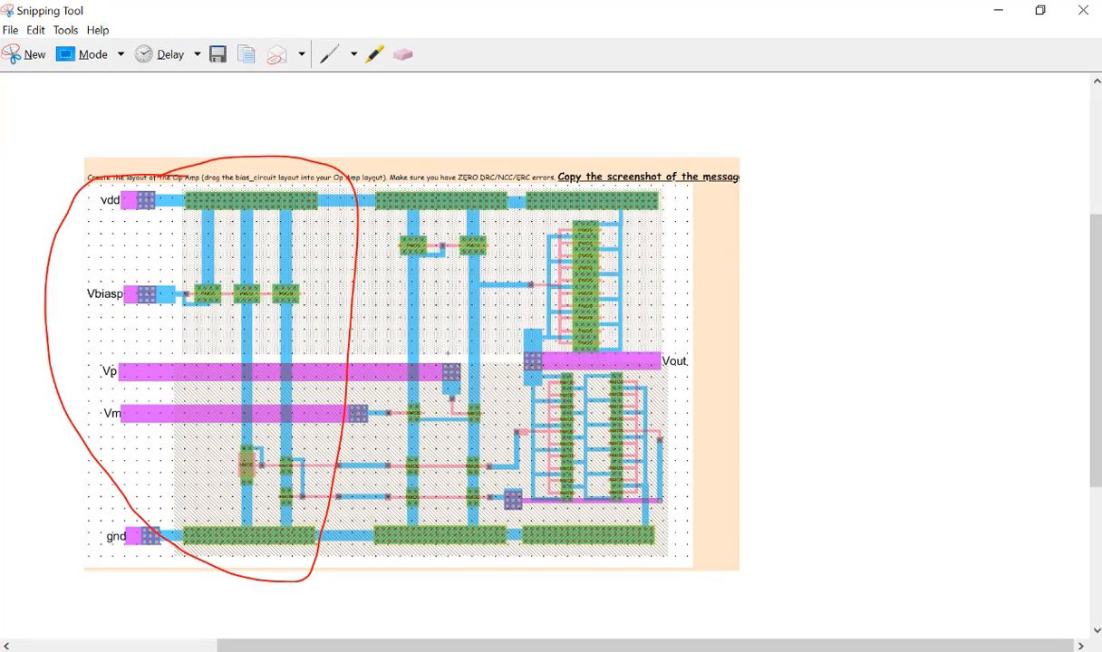
mouse_move(374, 181)
left_mouse_down()
mouse_move(380, 543)
mouse_move(716, 517)
mouse_move(562, 133)
left_mouse_up()
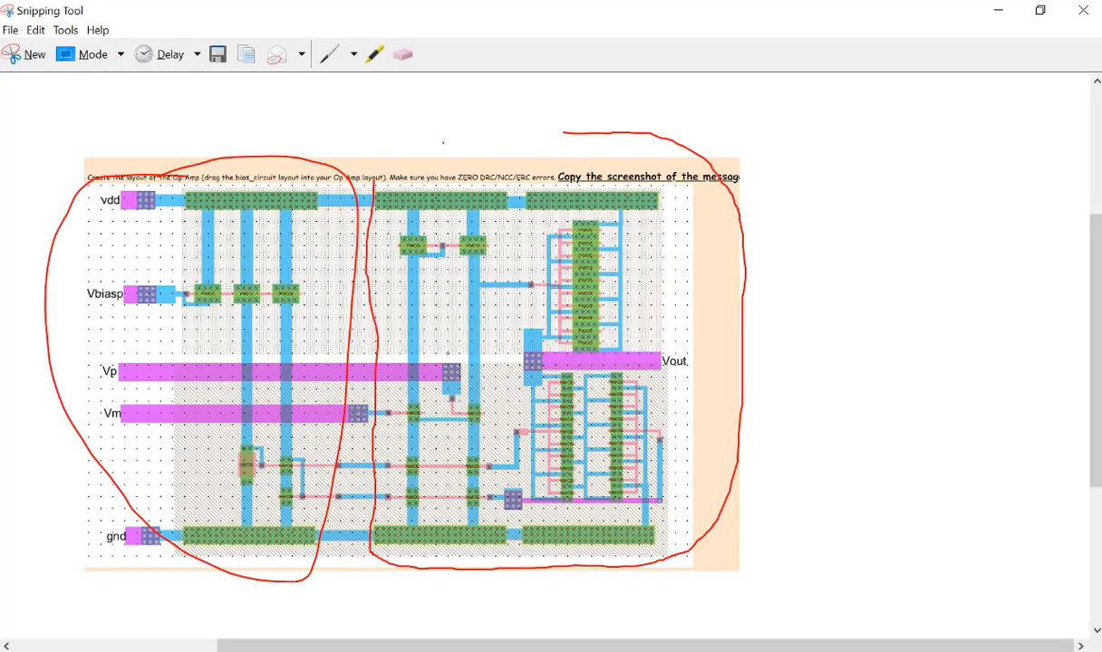
left_click_drag(443, 142, 368, 173)
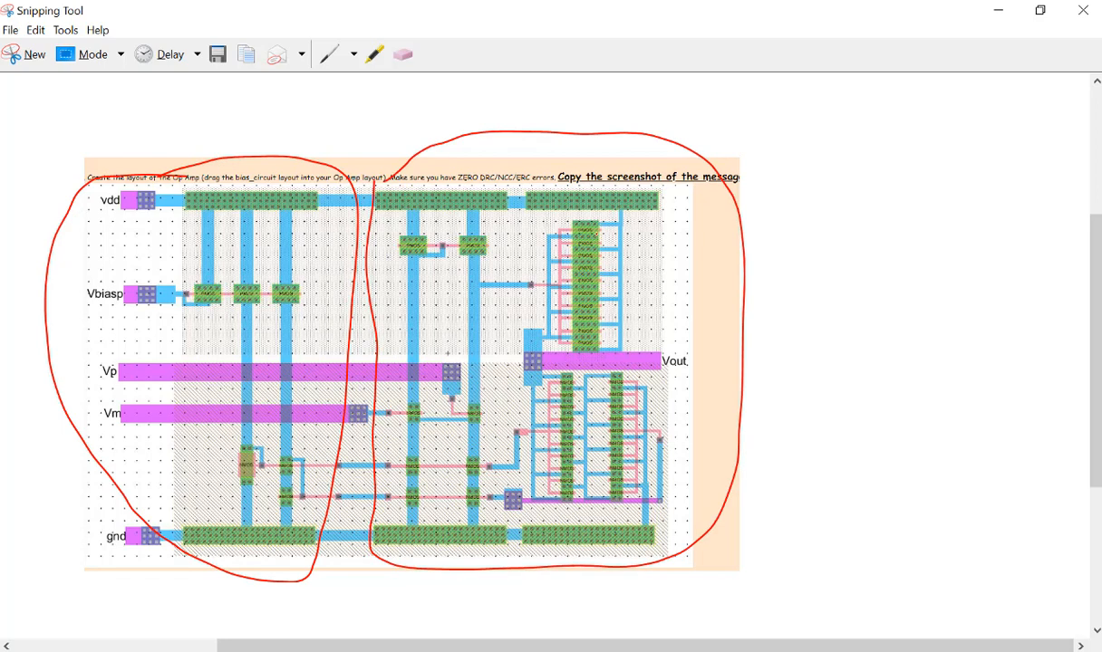
Step: Circle the output transistors and one small PMOS in the reference layout, labelling their sizes 220/2 and 22/2
mouse_move(603, 213)
left_mouse_down()
mouse_move(542, 308)
mouse_move(524, 489)
mouse_move(648, 517)
mouse_move(647, 219)
mouse_move(603, 211)
left_mouse_up()
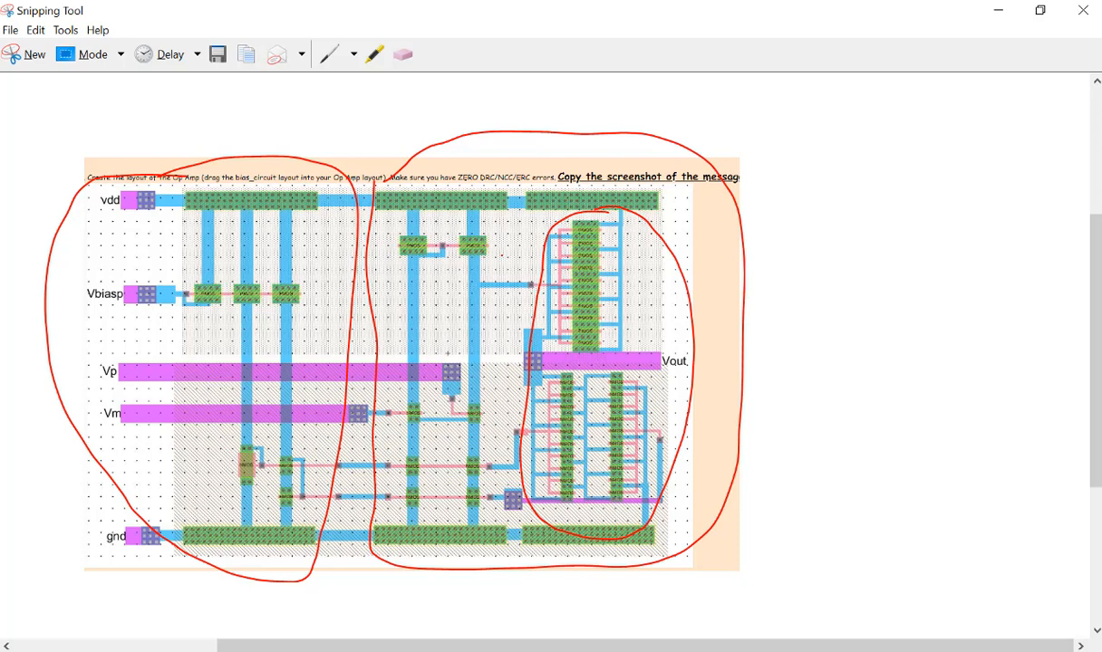
mouse_move(478, 224)
left_mouse_down()
mouse_move(462, 250)
mouse_move(480, 224)
left_mouse_up()
mouse_move(447, 279)
left_mouse_down()
mouse_move(468, 295)
mouse_move(489, 291)
mouse_move(432, 280)
mouse_move(440, 301)
mouse_move(473, 294)
mouse_move(460, 272)
left_mouse_up()
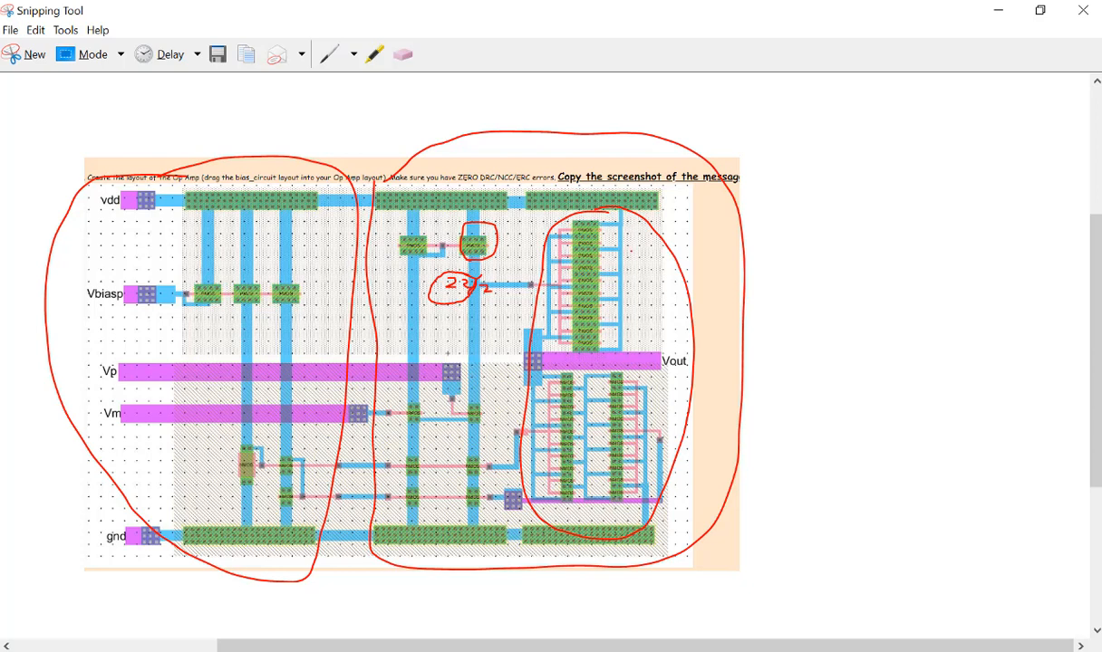
left_click_drag(622, 257, 696, 280)
Step: Switch to the Windows Ink Sketchpad and clear the existing drawing
key("super+w")
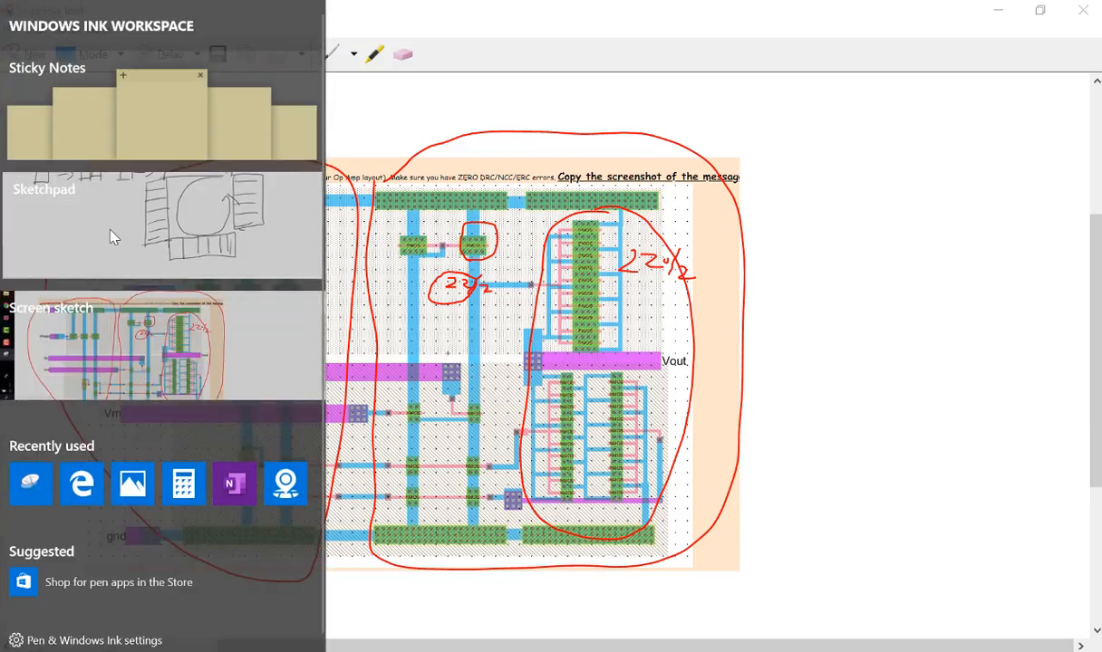
left_click(105, 227)
left_click(908, 23)
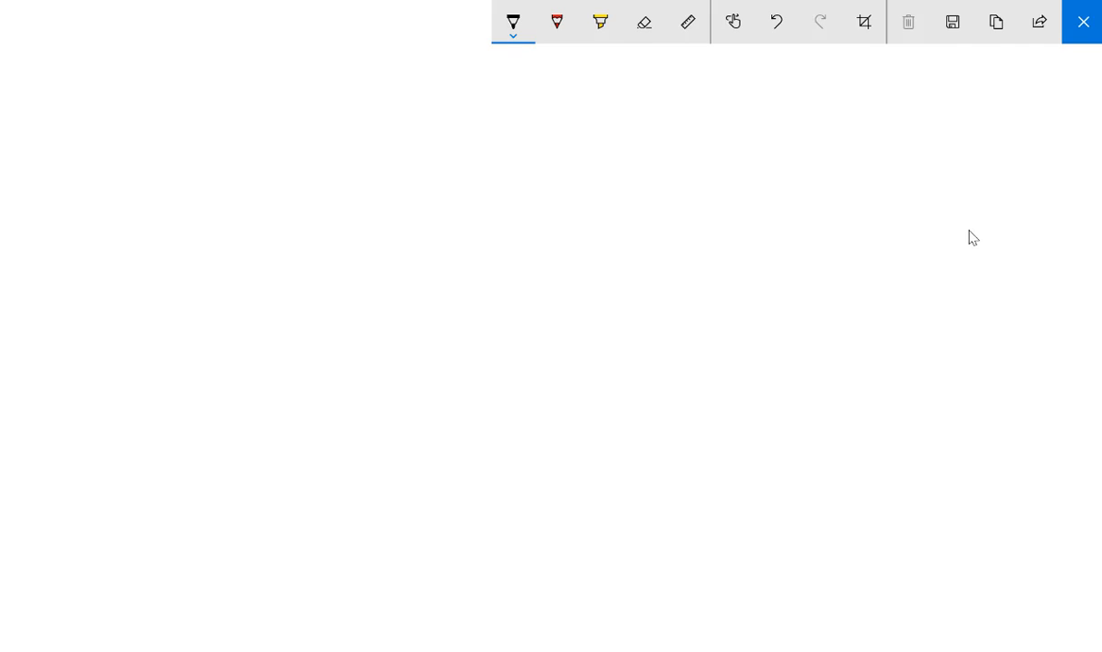
Step: Sketch a transistor as a rectangle with a horizontal gate strip and contact rows on both sides, labelled 22/2
mouse_move(40, 101)
left_mouse_down()
mouse_move(43, 169)
mouse_move(228, 81)
mouse_move(238, 171)
mouse_move(30, 174)
mouse_move(240, 104)
mouse_move(5, 120)
left_mouse_up()
left_click_drag(75, 103, 98, 86)
mouse_move(128, 82)
left_mouse_down()
mouse_move(130, 93)
mouse_move(201, 80)
left_mouse_up()
mouse_move(86, 156)
left_mouse_down()
mouse_move(84, 167)
mouse_move(89, 152)
mouse_move(212, 136)
left_mouse_up()
left_click_drag(293, 93, 315, 107)
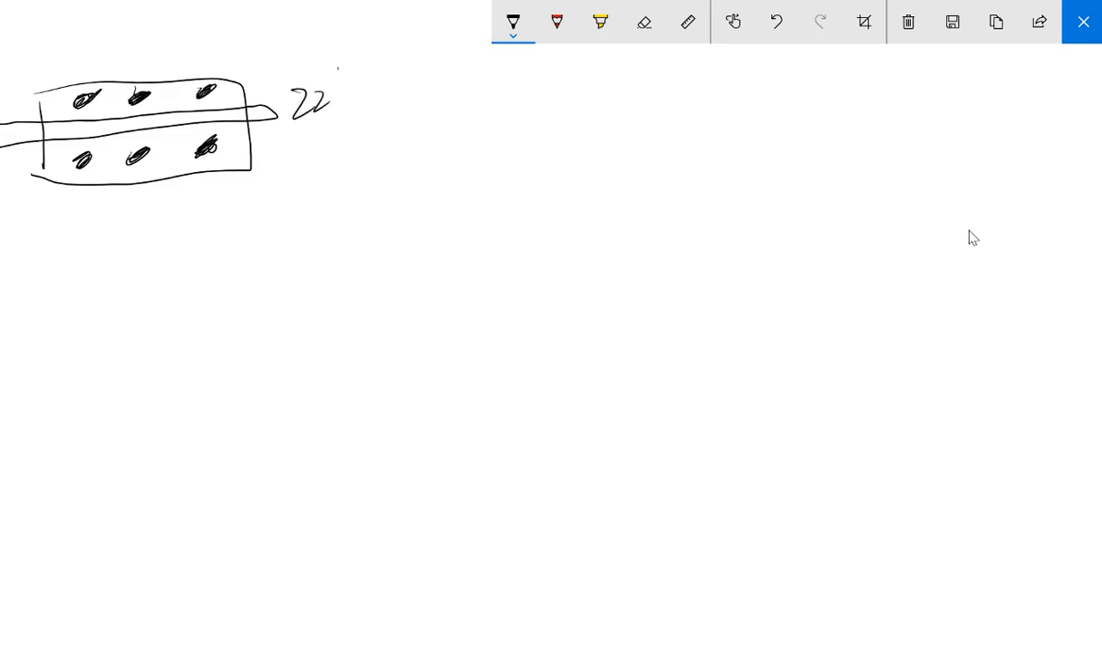
left_click_drag(338, 67, 324, 139)
mouse_move(342, 98)
left_mouse_down()
mouse_move(366, 127)
mouse_move(379, 116)
left_mouse_up()
Step: Mark the sketched transistor's width as 22 with extension lines, and add a vertical double arrow beside the rectangle
left_click_drag(40, 47, 41, 99)
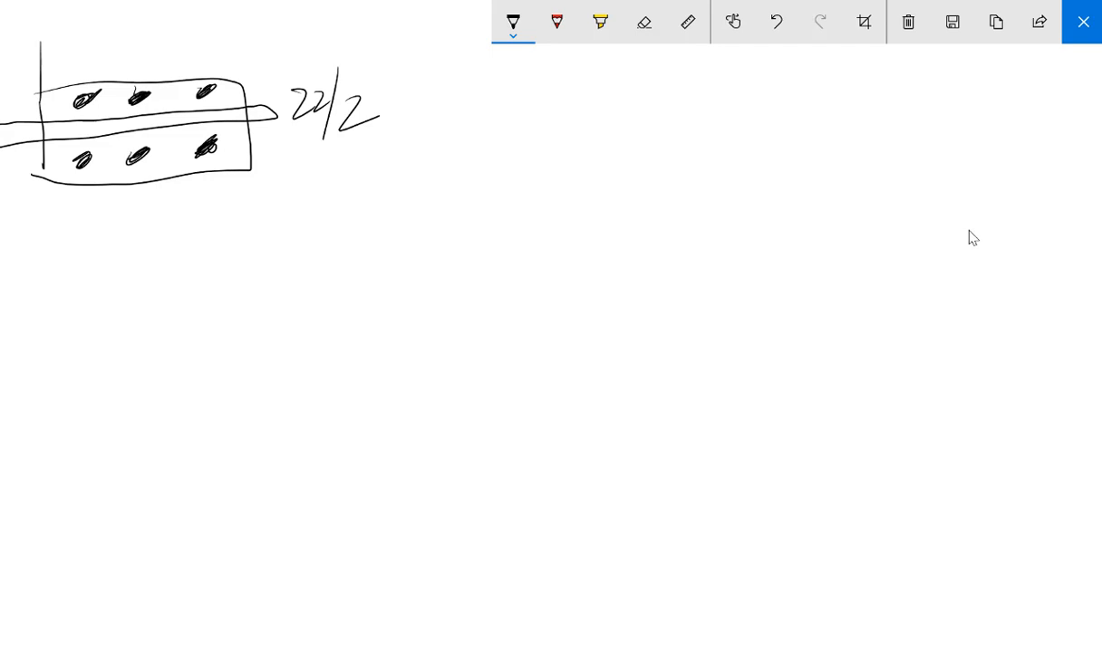
left_click_drag(243, 39, 243, 94)
mouse_move(104, 42)
left_mouse_down()
mouse_move(127, 66)
mouse_move(167, 61)
left_mouse_up()
left_click_drag(240, 86, 302, 79)
left_click_drag(253, 172, 308, 160)
left_click_drag(252, 77, 252, 151)
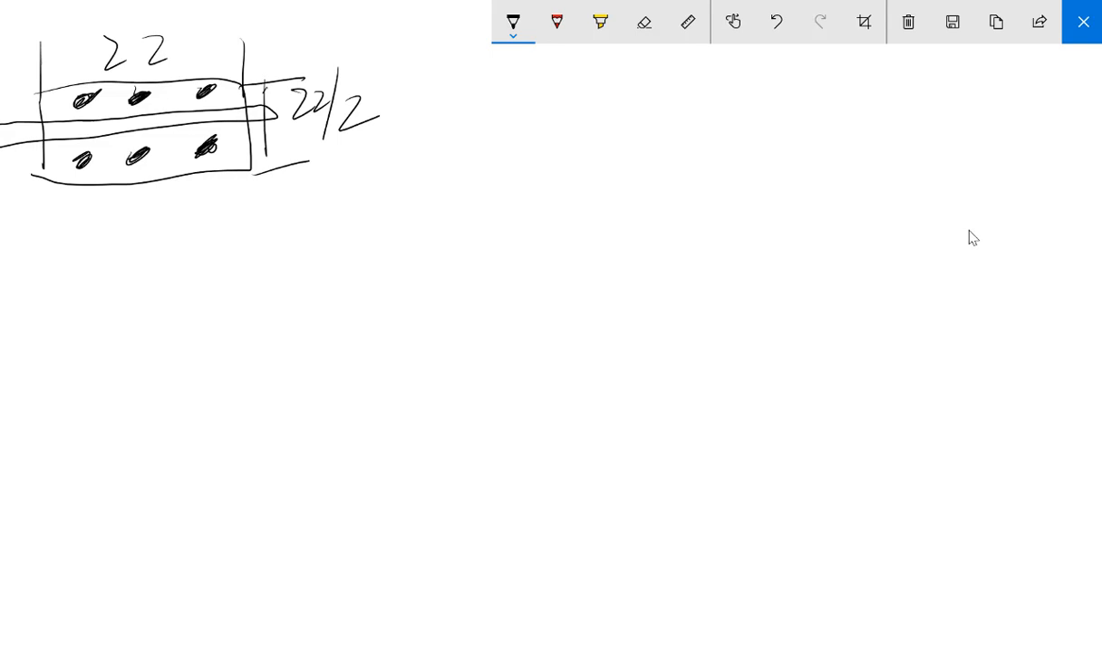
mouse_move(243, 107)
left_mouse_down()
mouse_move(270, 112)
mouse_move(293, 145)
mouse_move(282, 130)
mouse_move(282, 143)
left_mouse_up()
left_click_drag(271, 138, 308, 146)
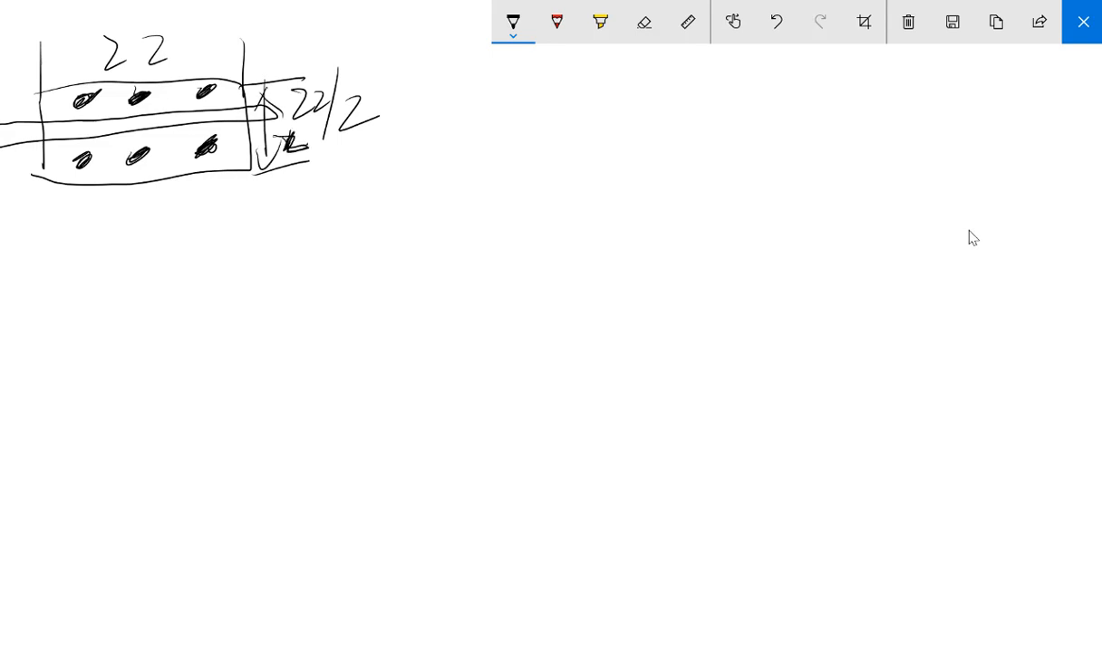
Step: Circle the 22/2 label and mark the length L with arrows across the gate strip
mouse_move(319, 64)
left_mouse_down()
mouse_move(286, 106)
mouse_move(375, 83)
left_mouse_up()
left_click_drag(308, 87, 377, 87)
mouse_move(118, 99)
left_mouse_down()
mouse_move(119, 146)
mouse_move(132, 110)
mouse_move(152, 125)
mouse_move(173, 114)
left_mouse_up()
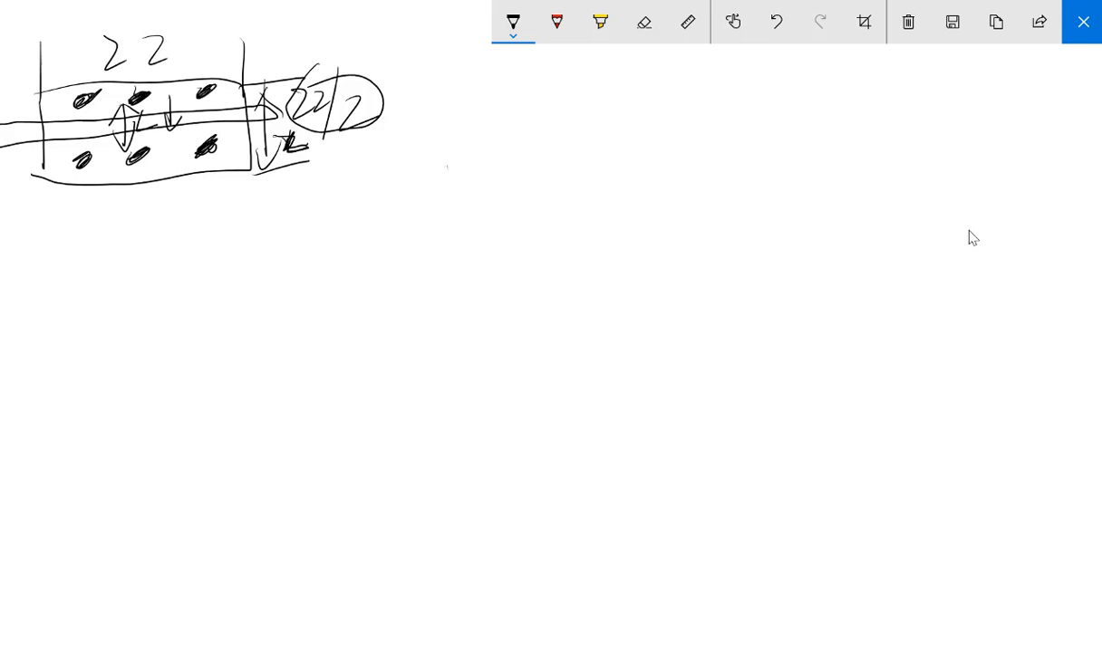
Step: Sketch a second device beside the first, with a gate strip between two contact rows and another active area below
mouse_move(447, 166)
left_mouse_down()
mouse_move(442, 189)
mouse_move(440, 140)
mouse_move(436, 150)
mouse_move(460, 127)
mouse_move(575, 120)
mouse_move(496, 179)
left_mouse_up()
mouse_move(409, 149)
left_mouse_down()
mouse_move(424, 160)
mouse_move(598, 138)
mouse_move(406, 147)
left_mouse_up()
mouse_move(444, 211)
left_mouse_down()
mouse_move(445, 254)
mouse_move(580, 248)
mouse_move(535, 201)
mouse_move(444, 209)
mouse_move(442, 186)
mouse_move(577, 171)
mouse_move(581, 201)
mouse_move(439, 213)
mouse_move(468, 184)
mouse_move(453, 208)
mouse_move(494, 202)
mouse_move(462, 206)
left_mouse_up()
mouse_move(512, 176)
left_mouse_down()
mouse_move(500, 201)
mouse_move(534, 199)
left_mouse_up()
mouse_move(435, 98)
left_mouse_down()
mouse_move(435, 127)
mouse_move(576, 117)
mouse_move(553, 96)
mouse_move(436, 101)
left_mouse_up()
mouse_move(460, 104)
left_mouse_down()
mouse_move(457, 114)
mouse_move(467, 101)
left_mouse_up()
mouse_move(487, 102)
left_mouse_down()
mouse_move(505, 102)
mouse_move(490, 117)
mouse_move(554, 104)
left_mouse_up()
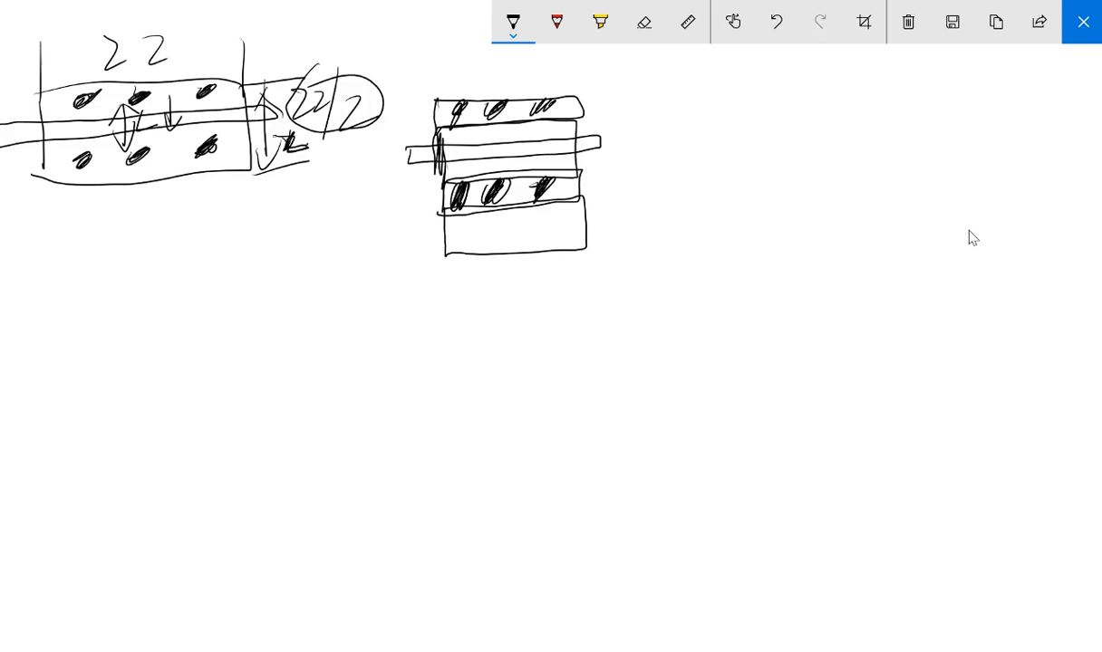
Step: Complete the two-finger device with a third contact row along its lower edge and a second gate strip
mouse_move(446, 245)
left_mouse_down()
mouse_move(445, 274)
mouse_move(516, 266)
mouse_move(585, 240)
left_mouse_up()
mouse_move(464, 268)
left_mouse_down()
mouse_move(469, 254)
mouse_move(466, 267)
mouse_move(509, 254)
mouse_move(502, 264)
left_mouse_up()
left_click_drag(538, 263, 556, 256)
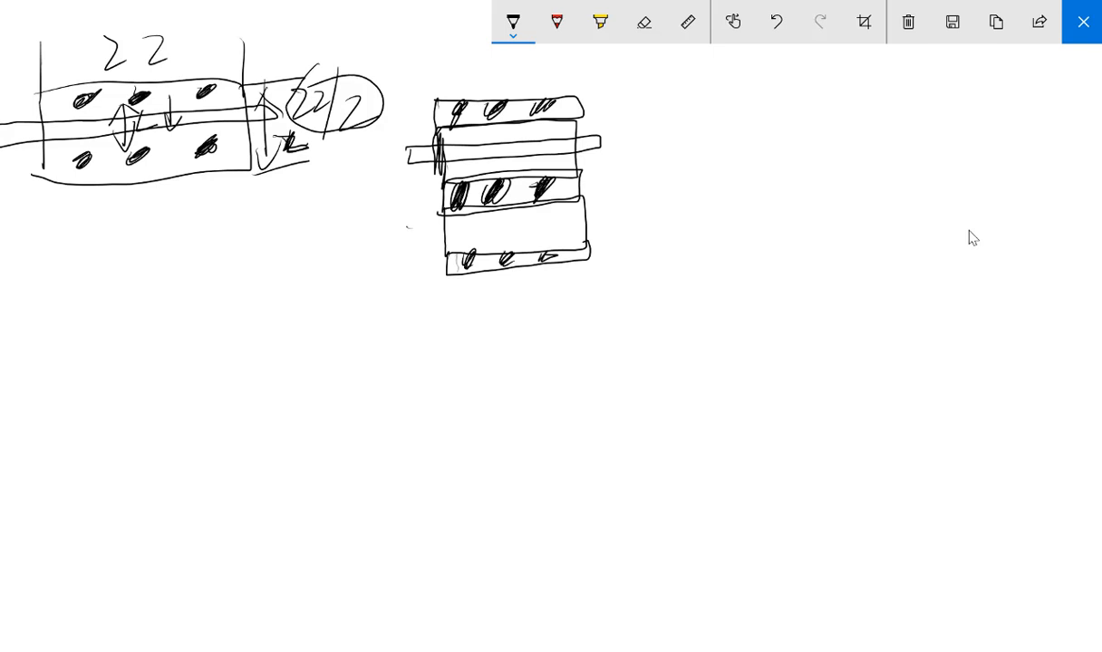
mouse_move(407, 228)
left_mouse_down()
mouse_move(444, 240)
mouse_move(610, 219)
mouse_move(405, 228)
left_mouse_up()
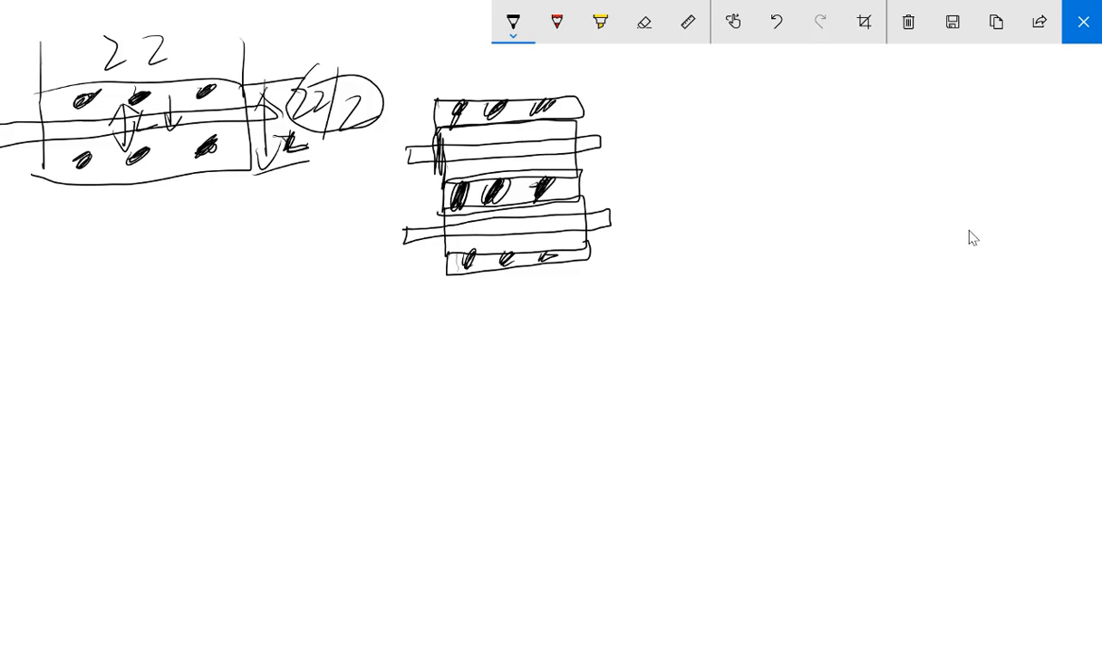
Step: Label the two-finger device 44/2 and darken the contacts in its shared middle row
mouse_move(269, 203)
left_mouse_down()
mouse_move(264, 218)
mouse_move(283, 233)
left_mouse_up()
mouse_move(277, 210)
left_mouse_down()
mouse_move(275, 248)
mouse_move(309, 231)
mouse_move(298, 248)
left_mouse_up()
left_click_drag(322, 197, 306, 271)
mouse_move(318, 241)
left_mouse_down()
mouse_move(320, 263)
mouse_move(333, 260)
left_mouse_up()
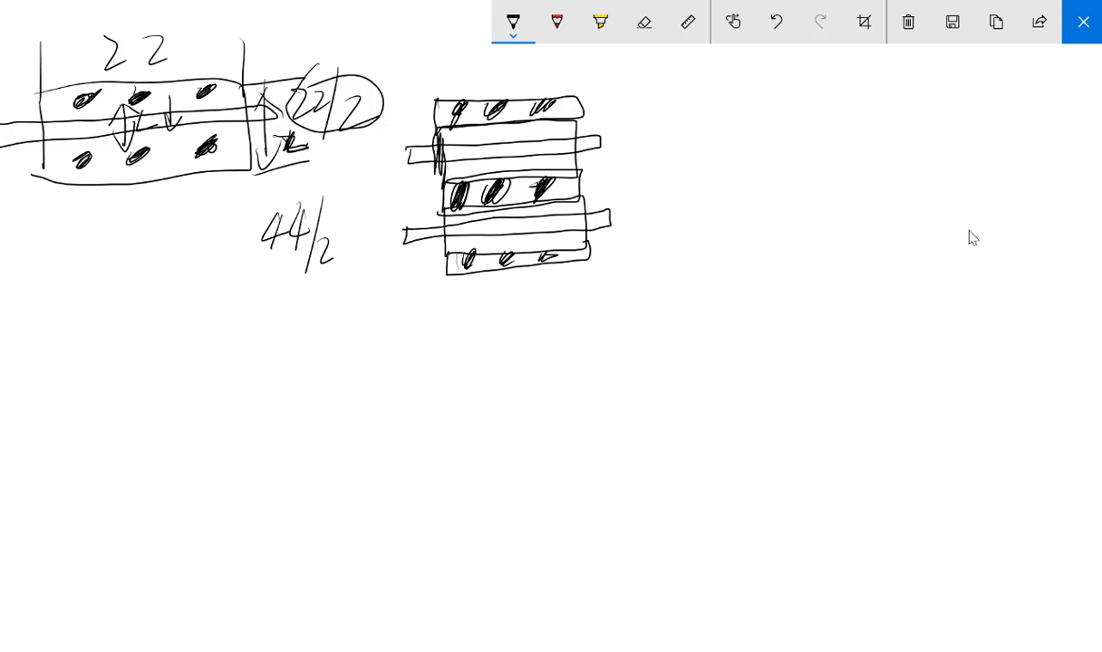
mouse_move(540, 184)
left_mouse_down()
mouse_move(555, 195)
mouse_move(562, 186)
left_mouse_up()
mouse_move(487, 199)
left_mouse_down()
mouse_move(506, 180)
mouse_move(485, 174)
left_mouse_up()
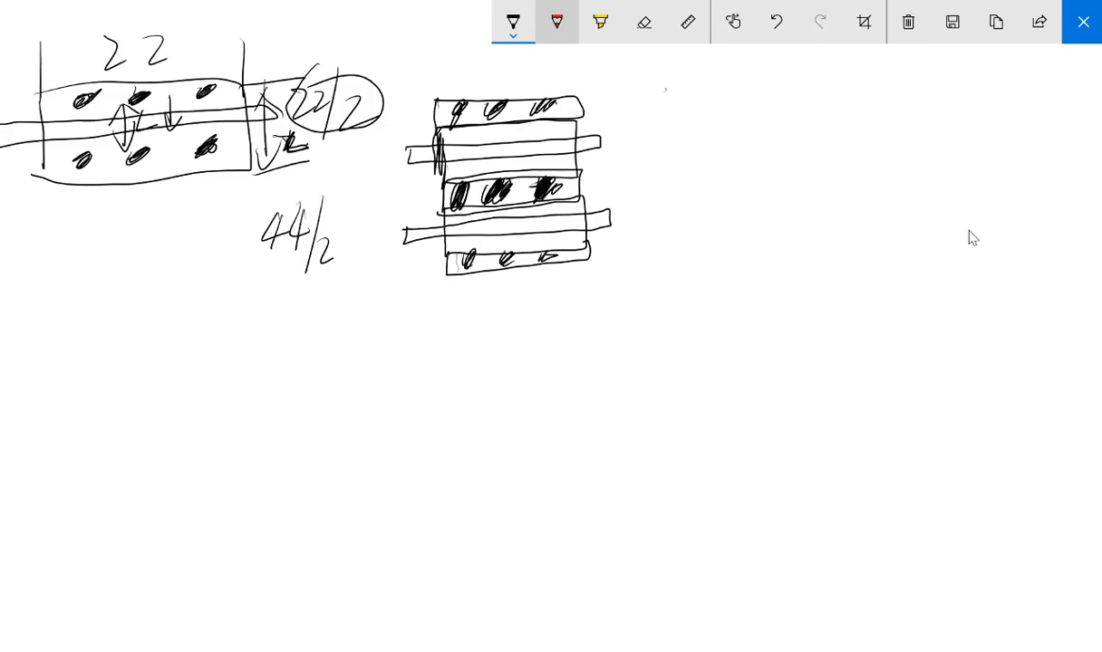
Step: In red ink, join the two outer contact rows to a common terminal labelled S and lead a line out from the middle row
left_click(513, 22)
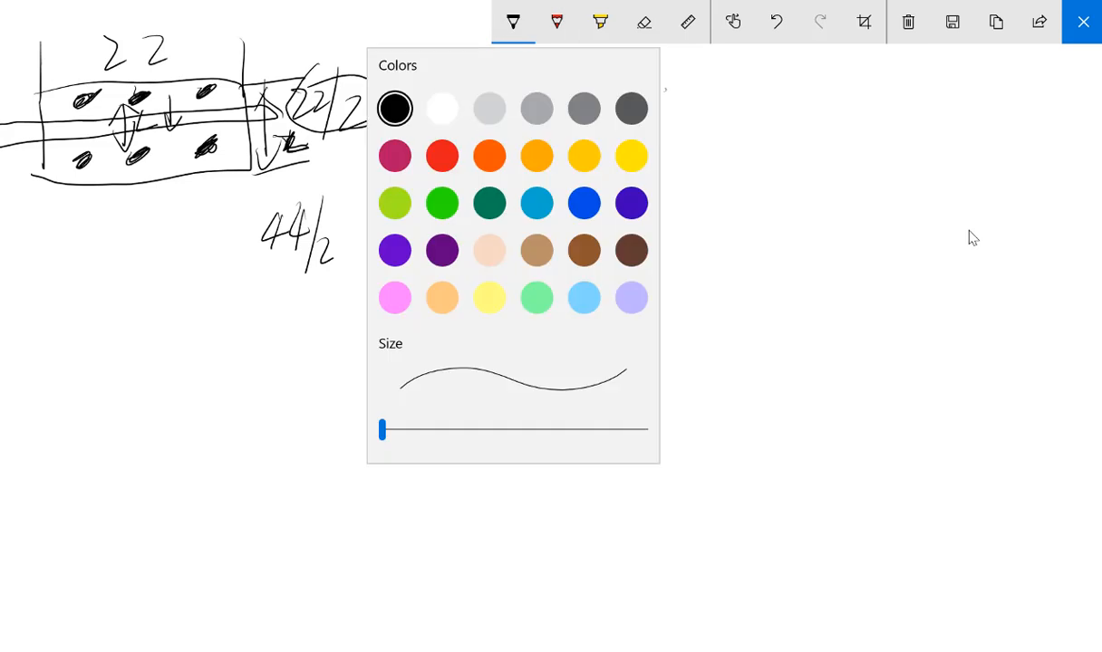
left_click(442, 155)
left_click_drag(546, 105, 697, 90)
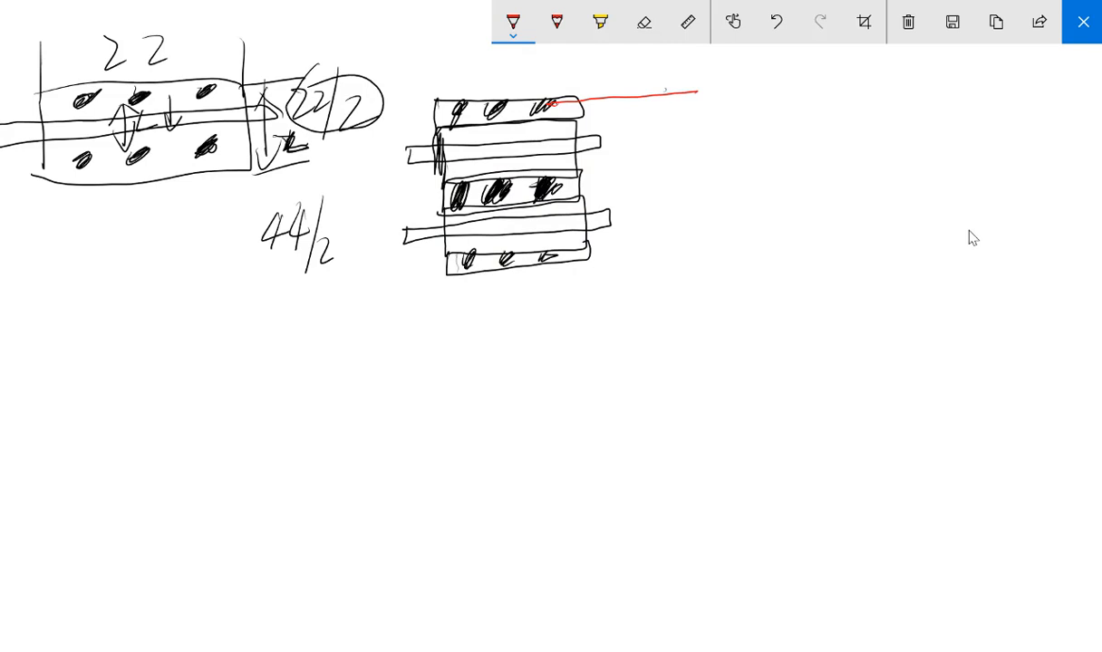
mouse_move(570, 249)
left_mouse_down()
mouse_move(699, 237)
mouse_move(696, 91)
left_mouse_up()
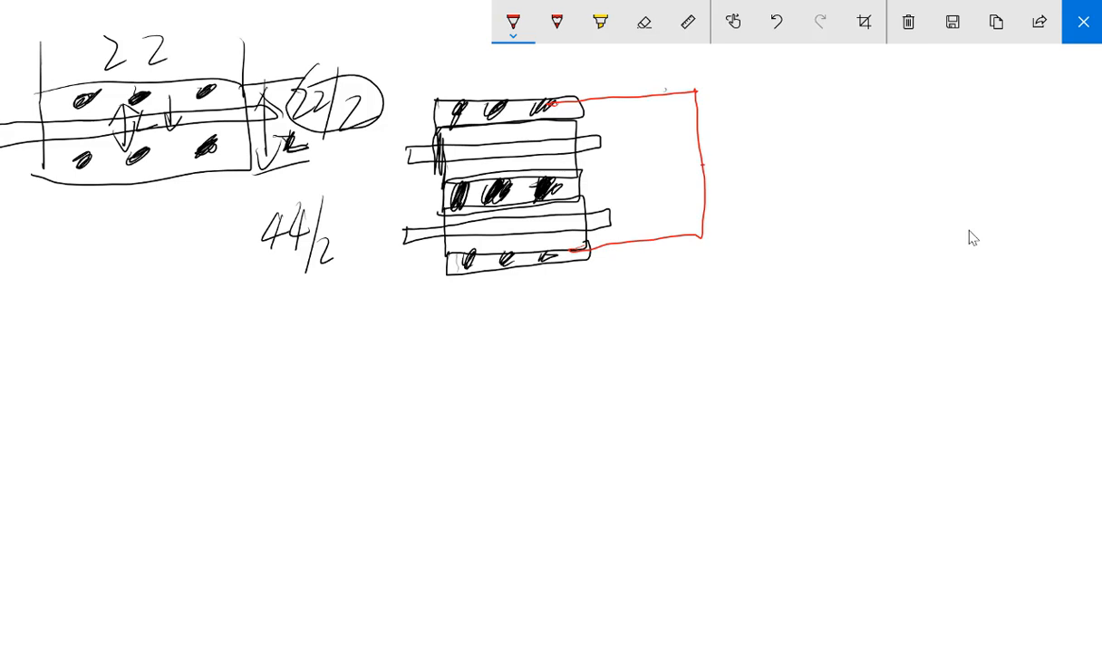
left_click_drag(702, 164, 755, 159)
left_click_drag(443, 193, 367, 196)
left_click_drag(791, 145, 765, 181)
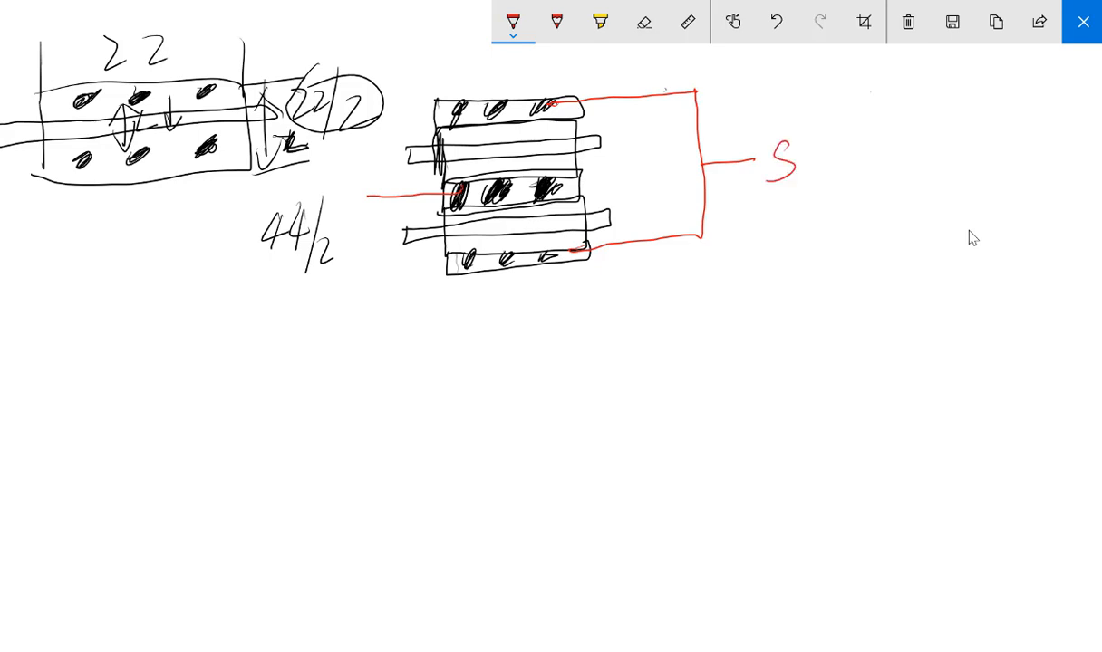
Step: Write PMOS beside the sketches, label the middle row's line D, and mark S and D on the single-finger transistor
mouse_move(869, 80)
left_mouse_down()
mouse_move(875, 101)
mouse_move(939, 99)
mouse_move(946, 125)
left_mouse_up()
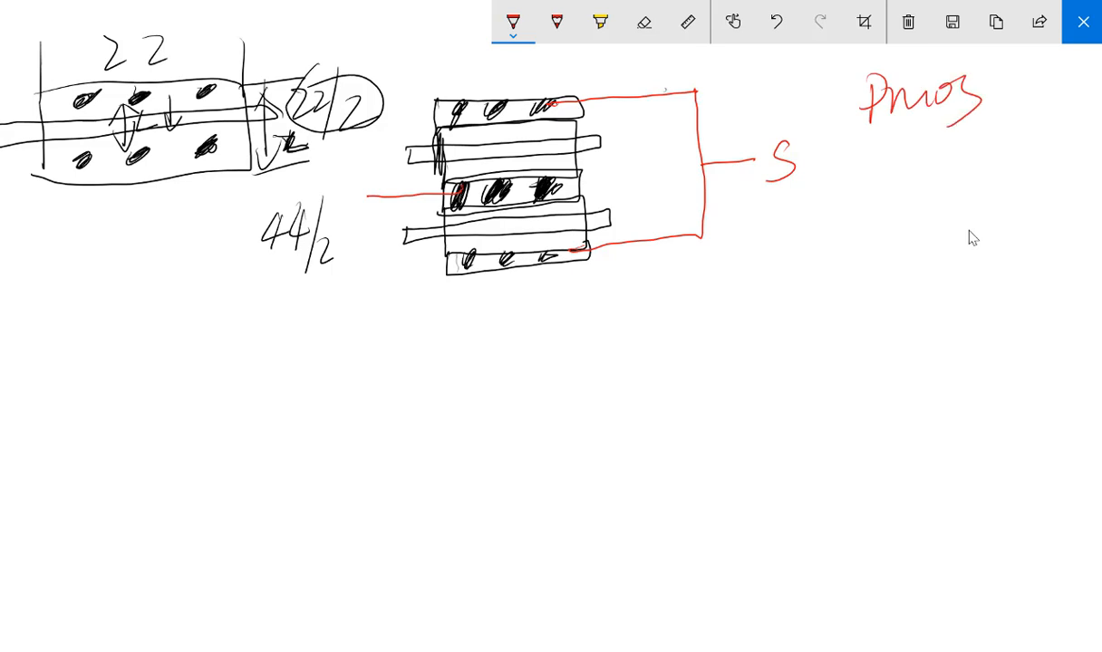
left_click_drag(343, 179, 344, 225)
left_click_drag(342, 181, 348, 223)
left_click_drag(20, 72, 2, 107)
left_click_drag(5, 169, 5, 194)
left_click_drag(5, 170, 4, 206)
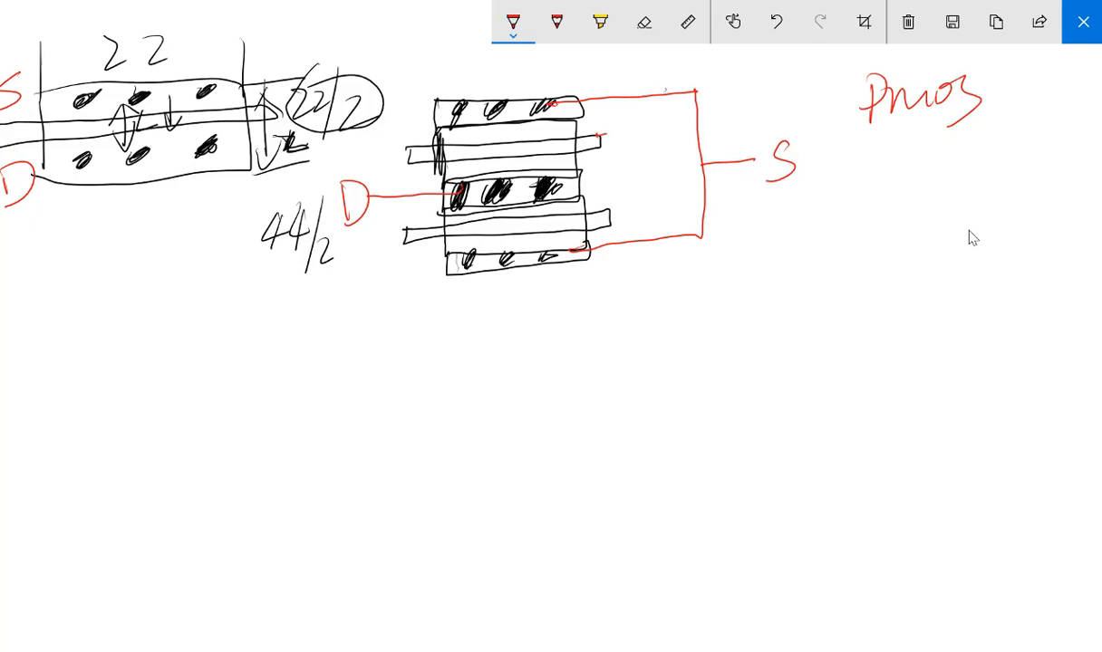
Step: Join the two gate strips' ends with a filled red strap, and draw curved arrows from the device to the source connection
mouse_move(596, 136)
left_mouse_down()
mouse_move(618, 129)
mouse_move(630, 210)
mouse_move(610, 222)
mouse_move(603, 132)
mouse_move(608, 214)
mouse_move(629, 196)
mouse_move(609, 131)
mouse_move(619, 214)
mouse_move(618, 136)
mouse_move(612, 201)
left_mouse_up()
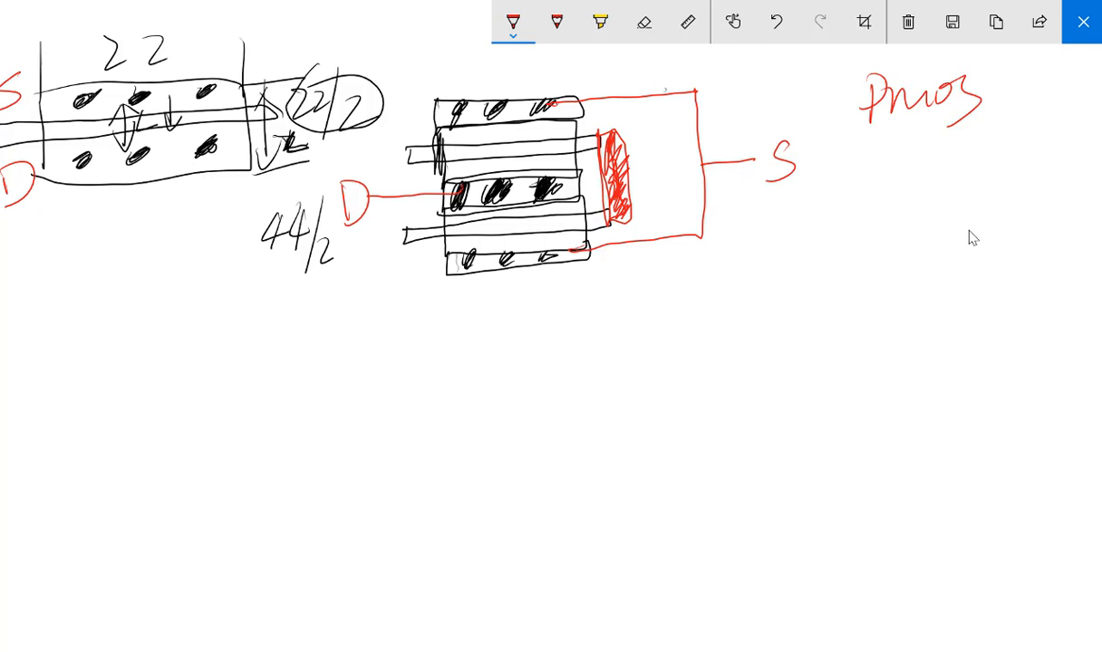
left_click_drag(640, 153, 662, 154)
mouse_move(544, 215)
left_mouse_down()
mouse_move(590, 305)
mouse_move(705, 217)
mouse_move(731, 212)
left_mouse_up()
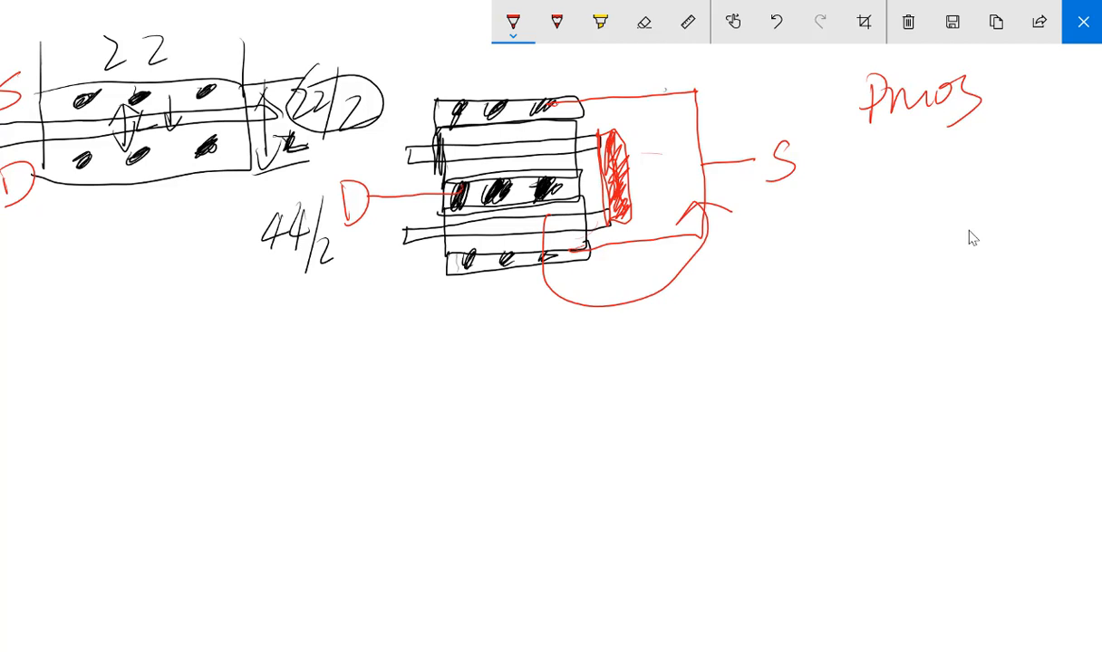
mouse_move(514, 137)
left_mouse_down()
mouse_move(519, 90)
mouse_move(629, 86)
mouse_move(662, 137)
mouse_move(681, 113)
left_mouse_up()
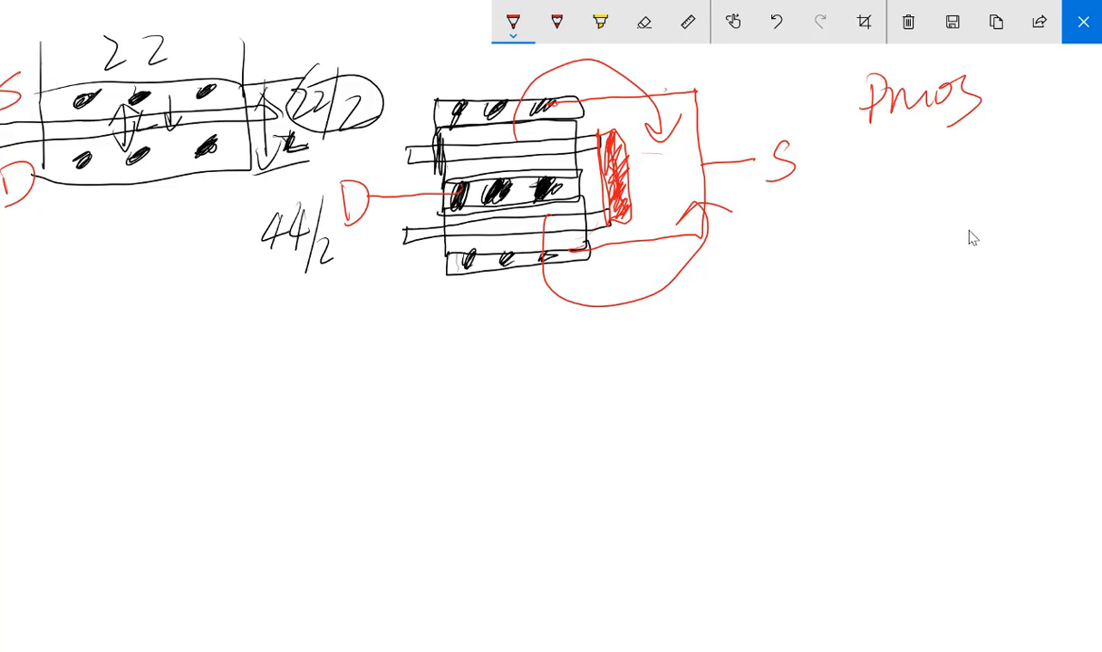
mouse_move(544, 245)
left_mouse_down()
mouse_move(572, 234)
mouse_move(552, 246)
mouse_move(646, 109)
mouse_move(631, 102)
left_mouse_up()
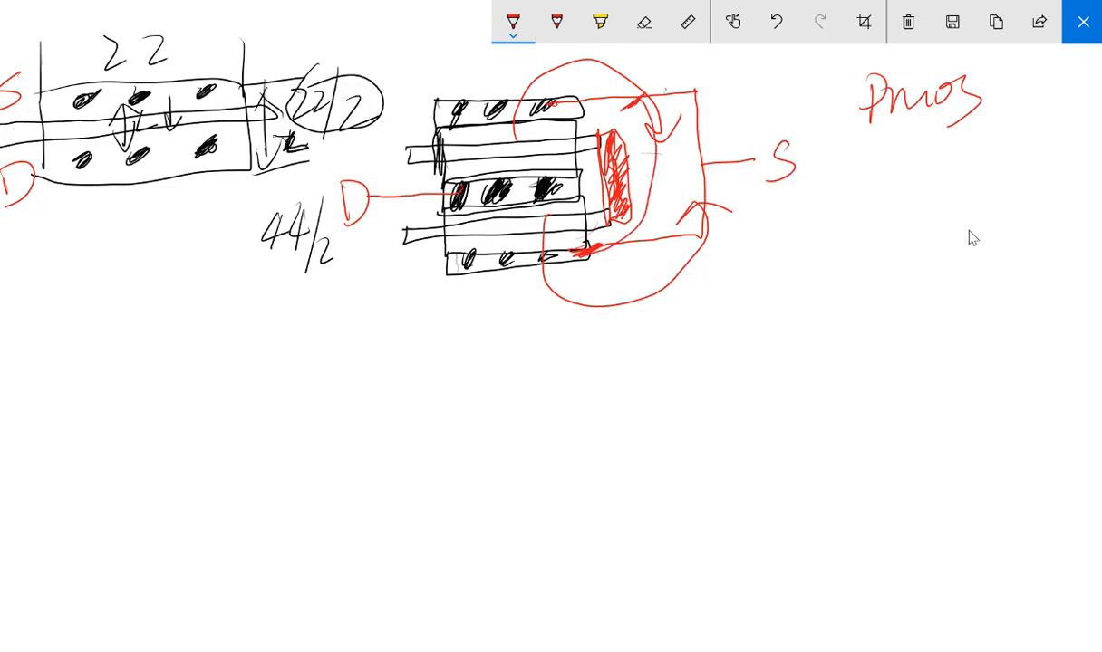
Step: Draw a heavy red line across the middle contact row of the two-finger device as its drain connection
left_click_drag(376, 191, 571, 172)
left_click_drag(464, 186, 538, 180)
left_click_drag(392, 193, 549, 174)
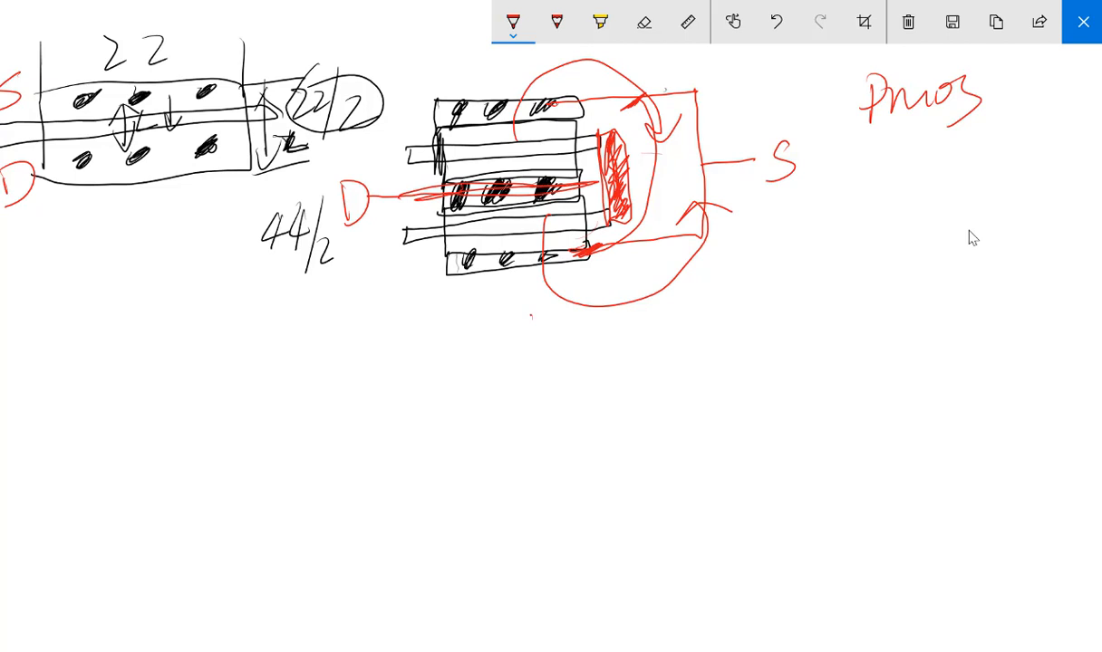
Step: Sketch two vertically stacked red transistors below the two-finger device, with vertical gate strips joined by a filled patch
mouse_move(532, 315)
left_mouse_down()
mouse_move(540, 430)
mouse_move(591, 302)
mouse_move(658, 359)
mouse_move(598, 419)
mouse_move(545, 426)
left_mouse_up()
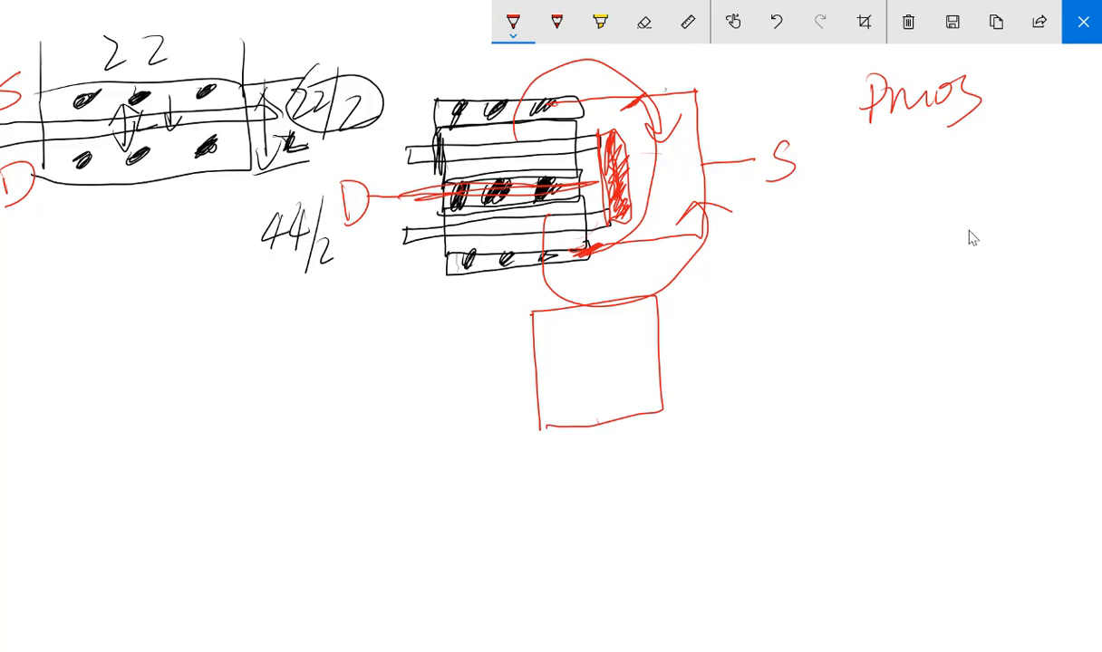
mouse_move(583, 264)
left_mouse_down()
mouse_move(598, 453)
mouse_move(614, 299)
mouse_move(589, 270)
left_mouse_up()
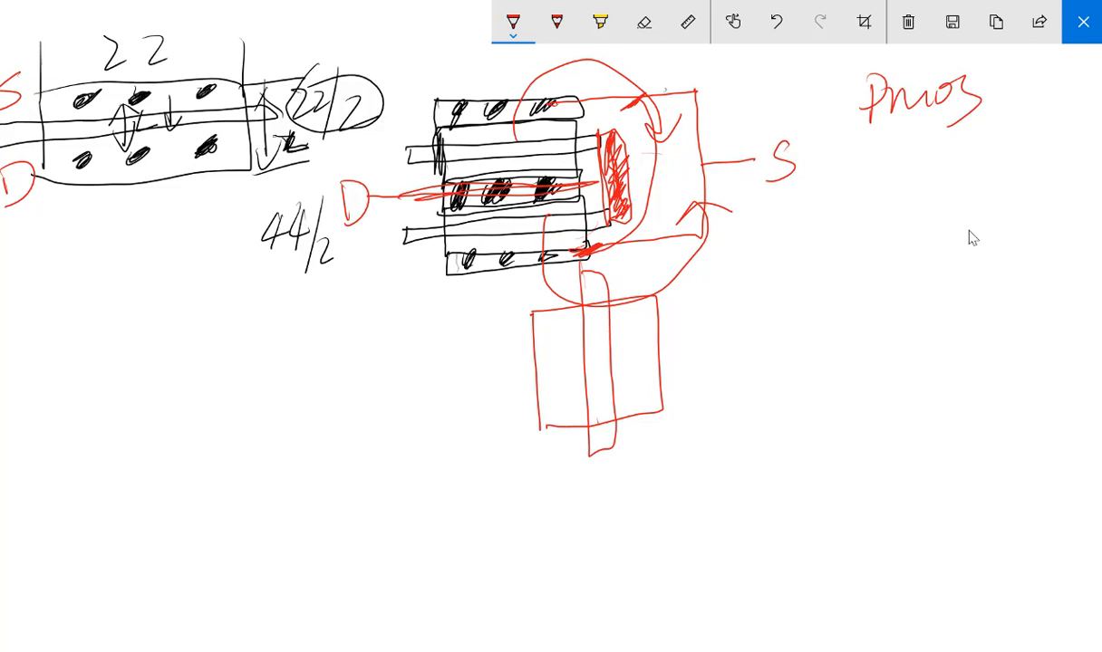
mouse_move(548, 497)
left_mouse_down()
mouse_move(557, 626)
mouse_move(684, 594)
mouse_move(672, 480)
mouse_move(546, 498)
left_mouse_up()
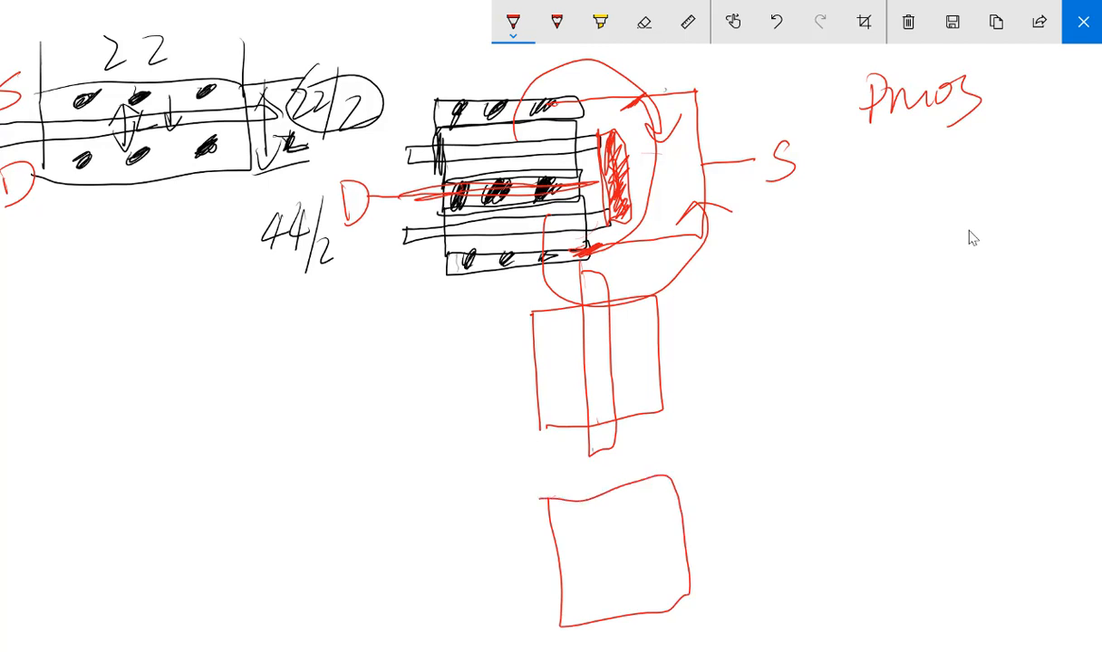
mouse_move(589, 446)
left_mouse_down()
mouse_move(603, 580)
mouse_move(634, 646)
mouse_move(645, 507)
mouse_move(607, 444)
mouse_move(594, 455)
left_mouse_up()
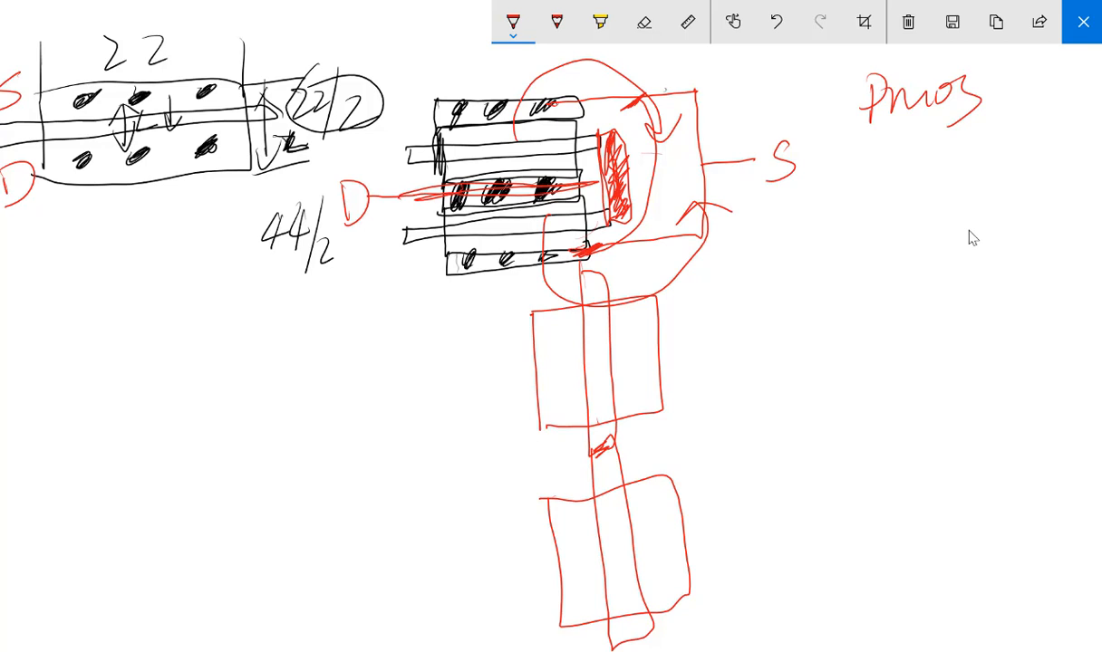
Step: Fill the right-hand contacts of both stacked transistors, join them with a hatched strap, and label its lead S
mouse_move(647, 299)
left_mouse_down()
mouse_move(627, 319)
mouse_move(626, 349)
mouse_move(647, 403)
left_mouse_up()
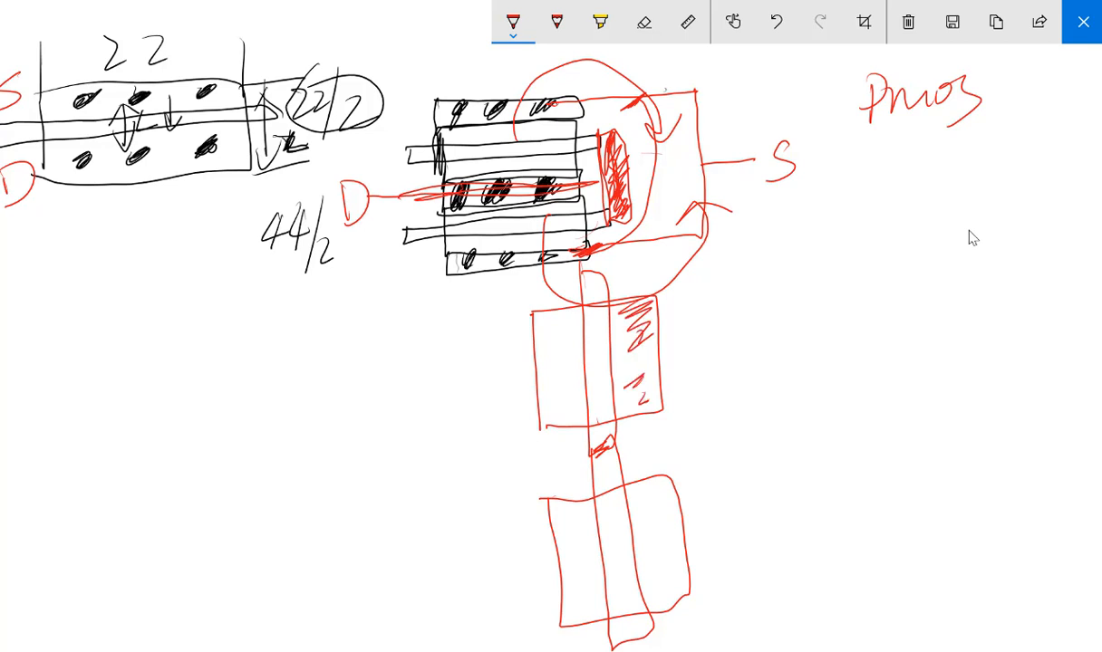
mouse_move(660, 491)
left_mouse_down()
mouse_move(643, 516)
mouse_move(680, 583)
left_mouse_up()
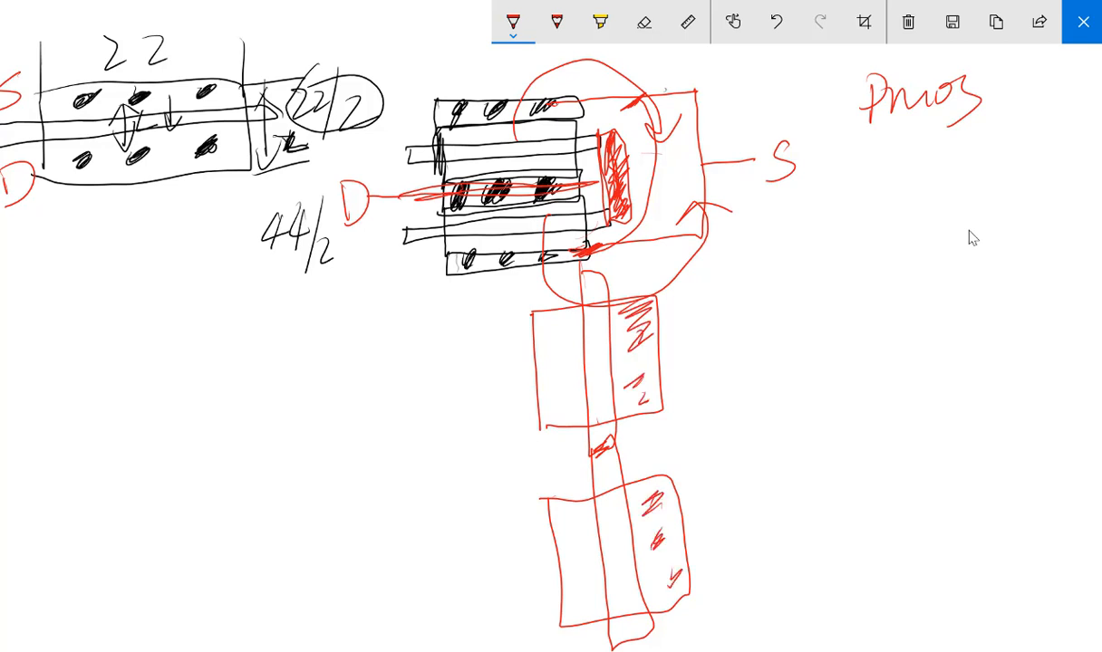
mouse_move(624, 363)
left_mouse_down()
mouse_move(633, 472)
mouse_move(669, 491)
mouse_move(641, 367)
mouse_move(626, 388)
left_mouse_up()
mouse_move(645, 376)
left_mouse_down()
mouse_move(625, 422)
mouse_move(634, 468)
left_mouse_up()
mouse_move(627, 404)
left_mouse_down()
mouse_move(748, 408)
mouse_move(750, 447)
left_mouse_up()
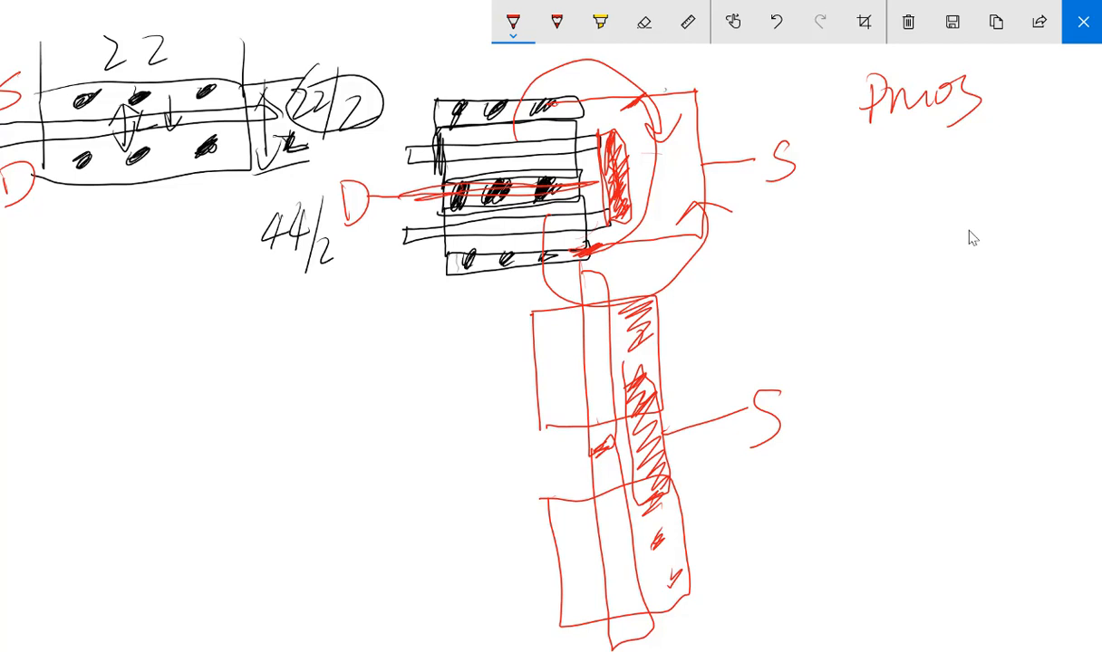
Step: Thicken the upper sketch's drain line, and connect the stacked transistors' left-hand contacts with a hatched strap labelled D
mouse_move(384, 177)
left_mouse_down()
mouse_move(571, 177)
mouse_move(404, 189)
mouse_move(547, 187)
left_mouse_up()
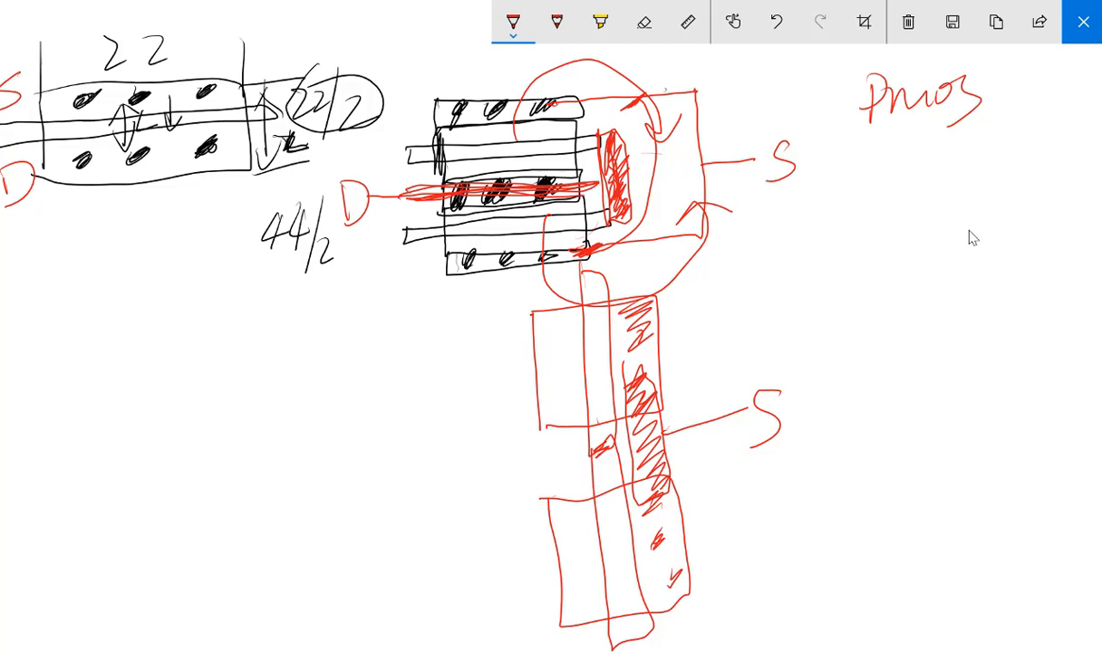
mouse_move(537, 312)
left_mouse_down()
mouse_move(555, 329)
mouse_move(542, 355)
mouse_move(556, 385)
mouse_move(543, 403)
mouse_move(554, 432)
left_mouse_up()
left_click_drag(554, 502, 580, 618)
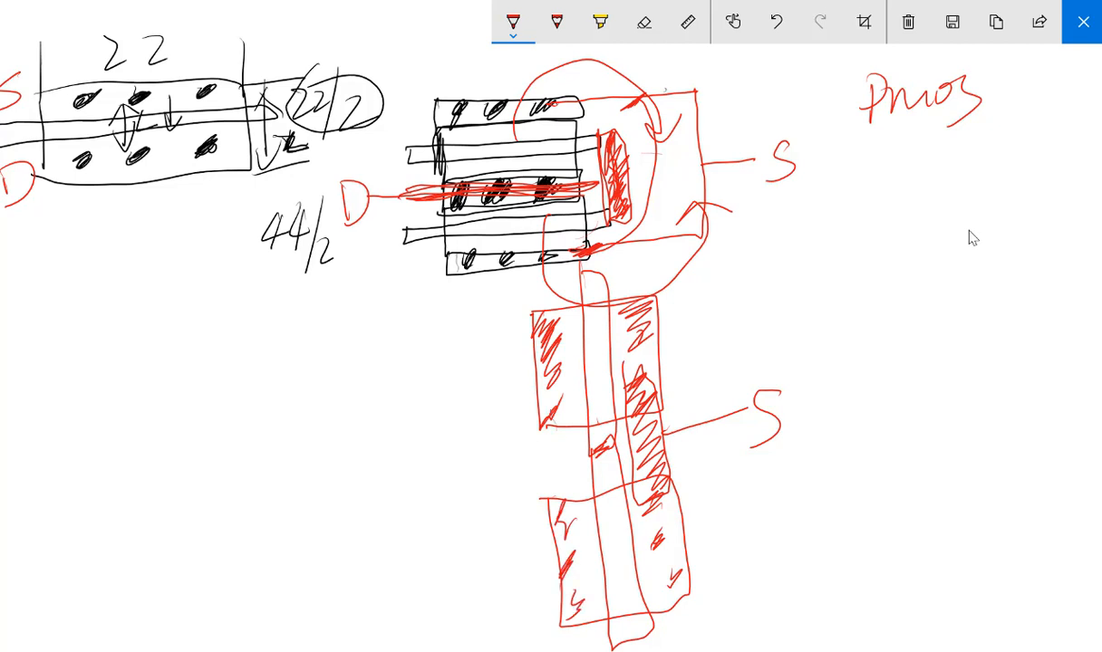
mouse_move(544, 391)
left_mouse_down()
mouse_move(553, 514)
mouse_move(574, 449)
mouse_move(549, 393)
left_mouse_up()
mouse_move(551, 395)
left_mouse_down()
mouse_move(542, 437)
mouse_move(566, 466)
mouse_move(569, 526)
left_mouse_up()
left_click_drag(469, 444, 475, 439)
left_click_drag(543, 462, 462, 493)
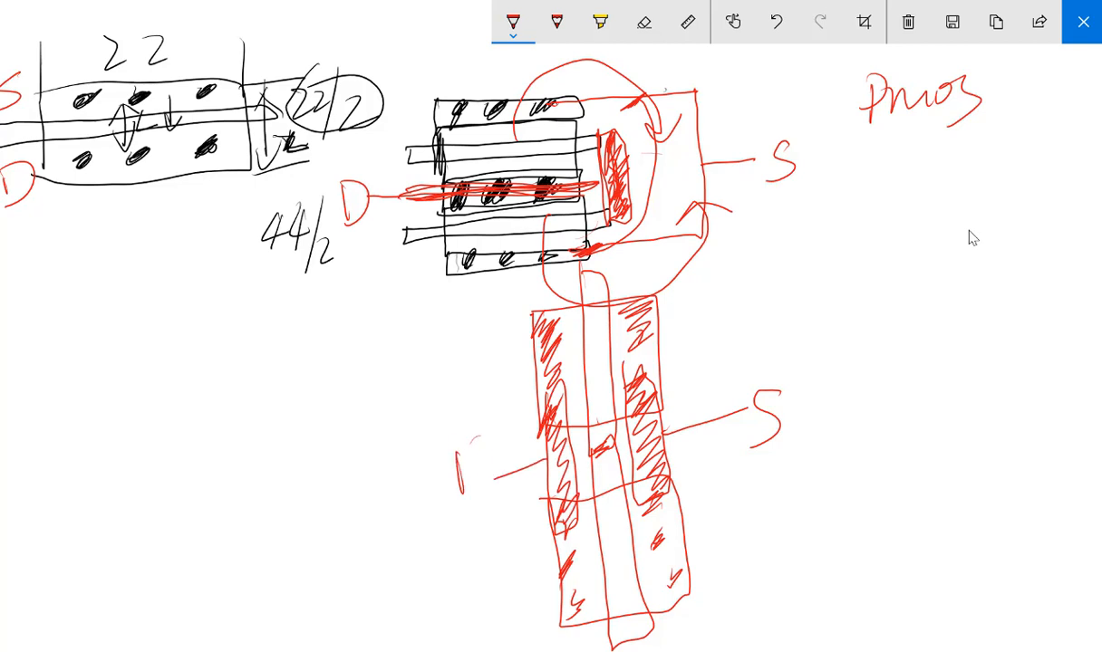
left_click_drag(458, 450, 462, 506)
Step: Darken the two-finger device's drain line again and scribble a red link across the gate joint between the stacked transistors
mouse_move(408, 181)
left_mouse_down()
mouse_move(508, 171)
mouse_move(449, 193)
mouse_move(494, 178)
left_mouse_up()
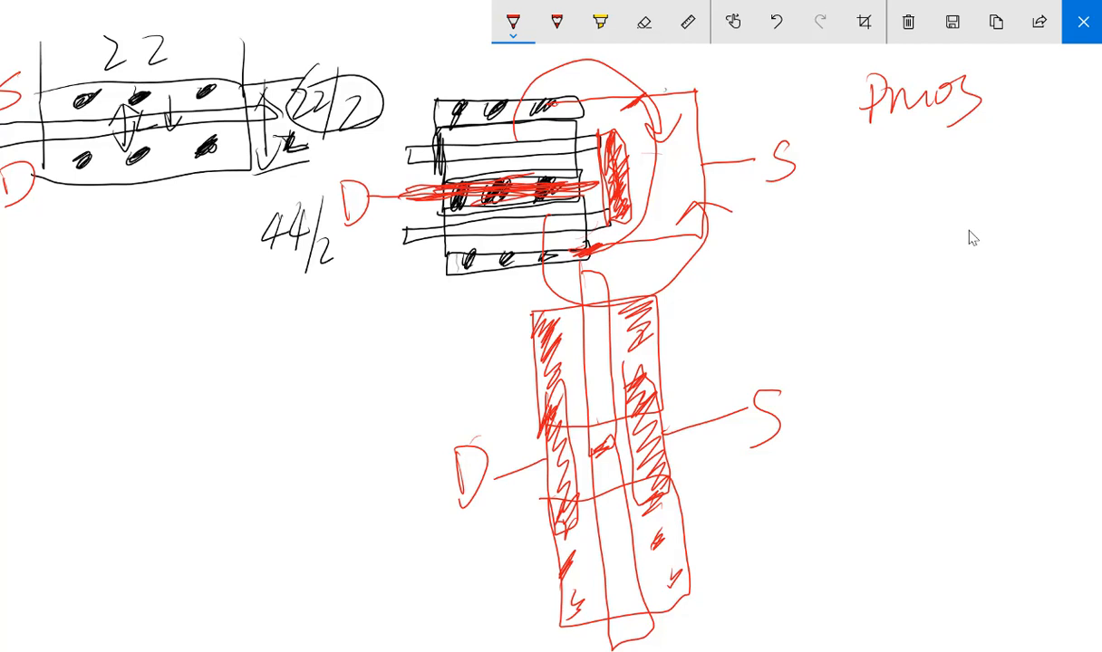
mouse_move(637, 436)
left_mouse_down()
mouse_move(560, 452)
mouse_move(608, 453)
left_mouse_up()
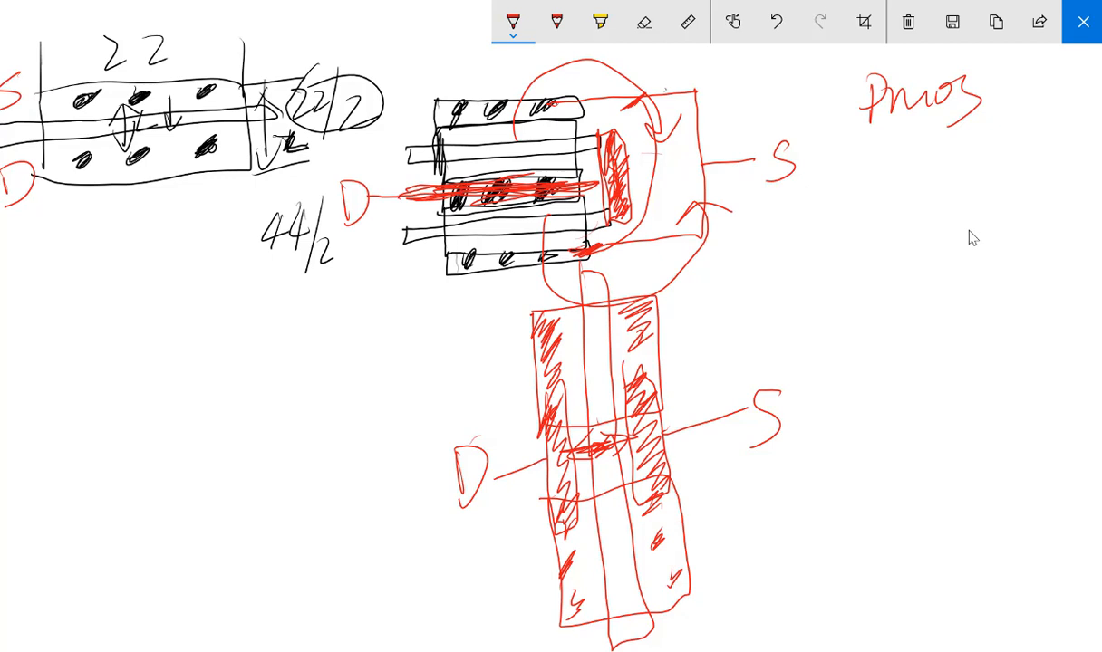
Step: Write a circled 44/2 beside the stacked transistors and number the page with a circled 1
left_click_drag(716, 312, 717, 356)
left_click_drag(735, 313, 737, 355)
left_click_drag(761, 290, 749, 357)
left_click_drag(766, 322, 784, 345)
mouse_move(698, 267)
left_mouse_down()
mouse_move(688, 299)
mouse_move(816, 308)
mouse_move(695, 268)
left_mouse_up()
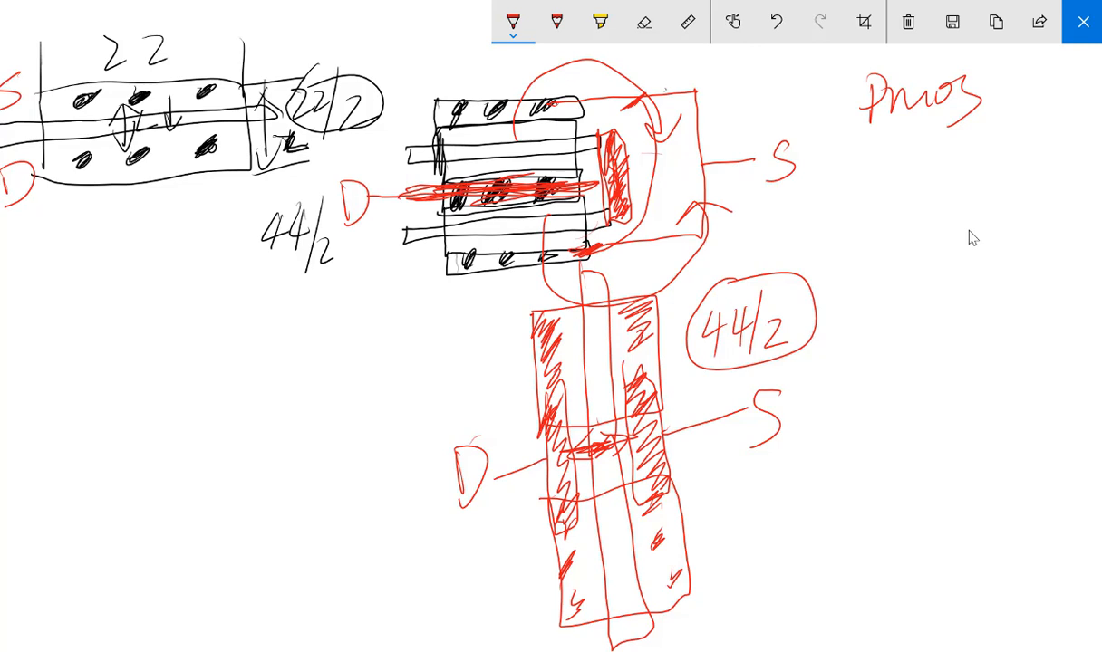
mouse_move(90, 513)
left_mouse_down()
mouse_move(91, 578)
mouse_move(91, 498)
mouse_move(58, 541)
left_mouse_up()
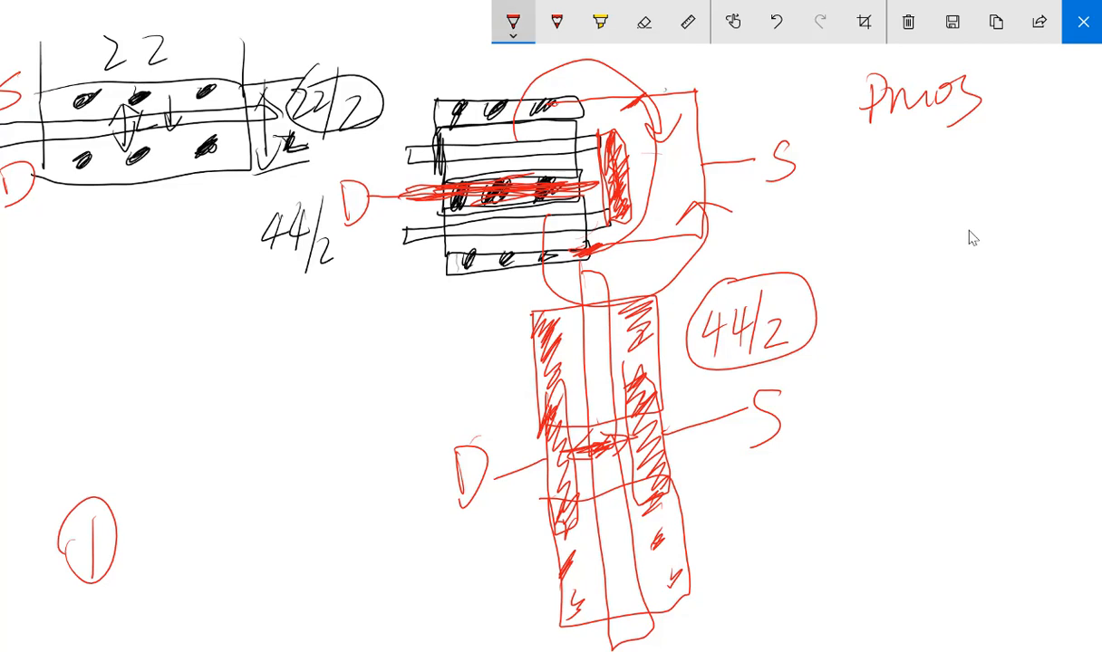
Step: Set the pen to black, save the sketch on the Desktop as a PNG file named 1, and close the sketchpad
left_click(513, 21)
left_click(374, 103)
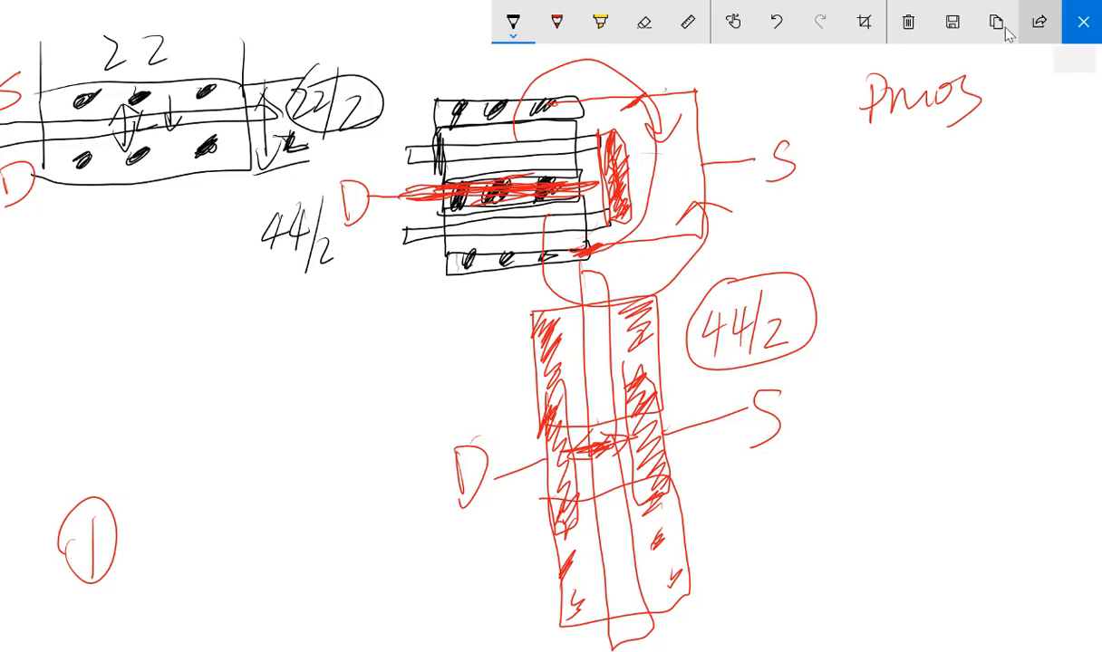
left_click(955, 23)
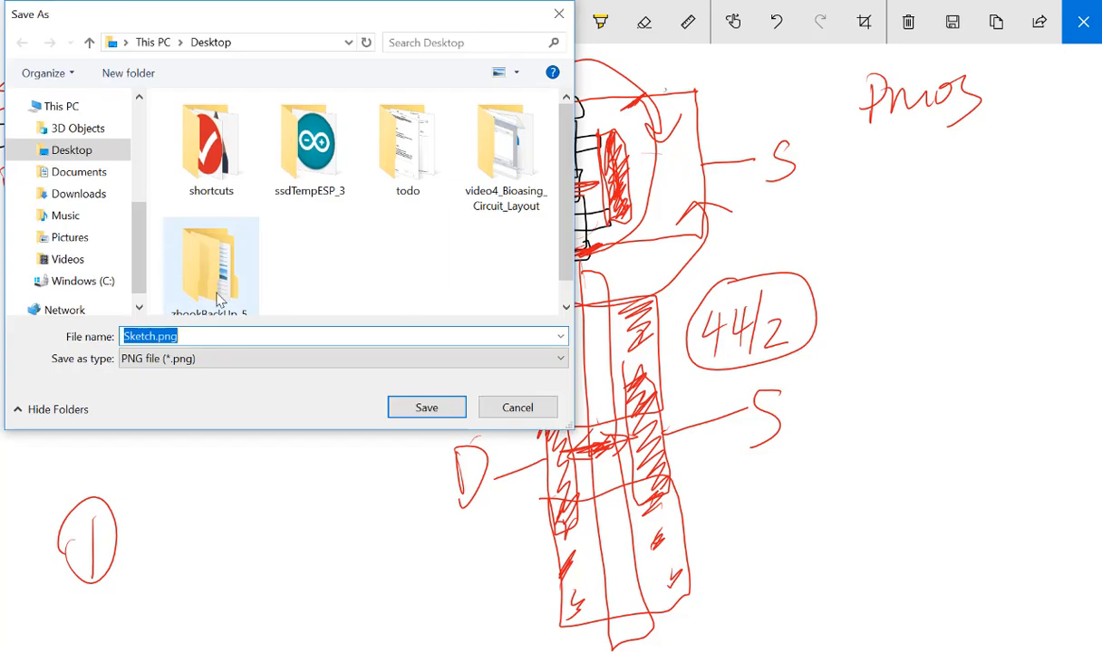
type("1")
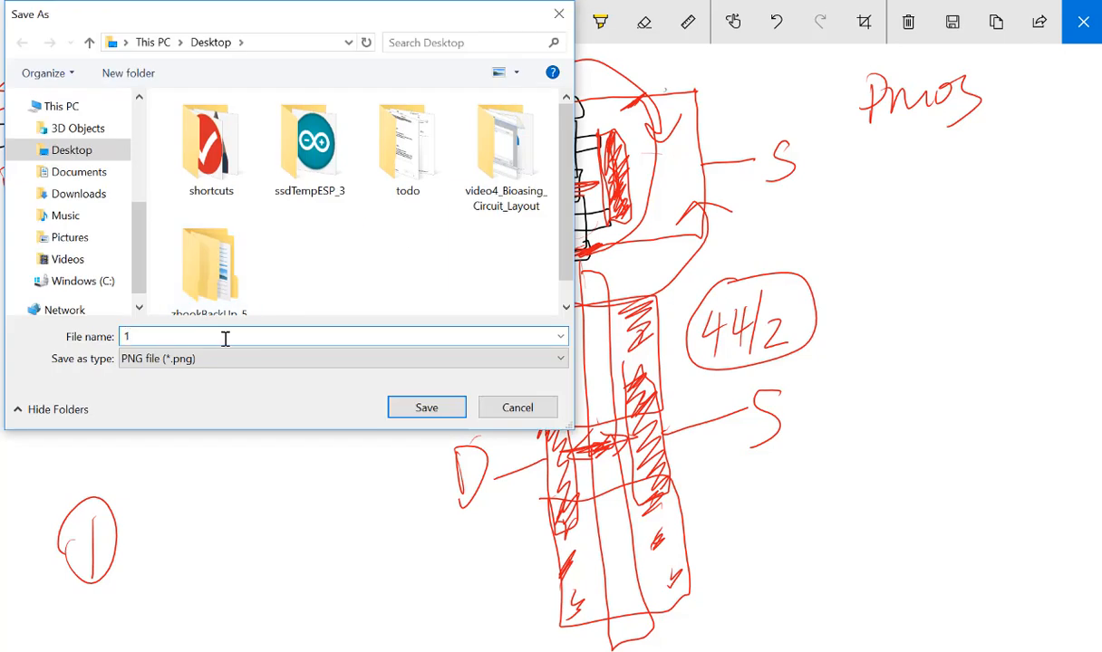
key("Return")
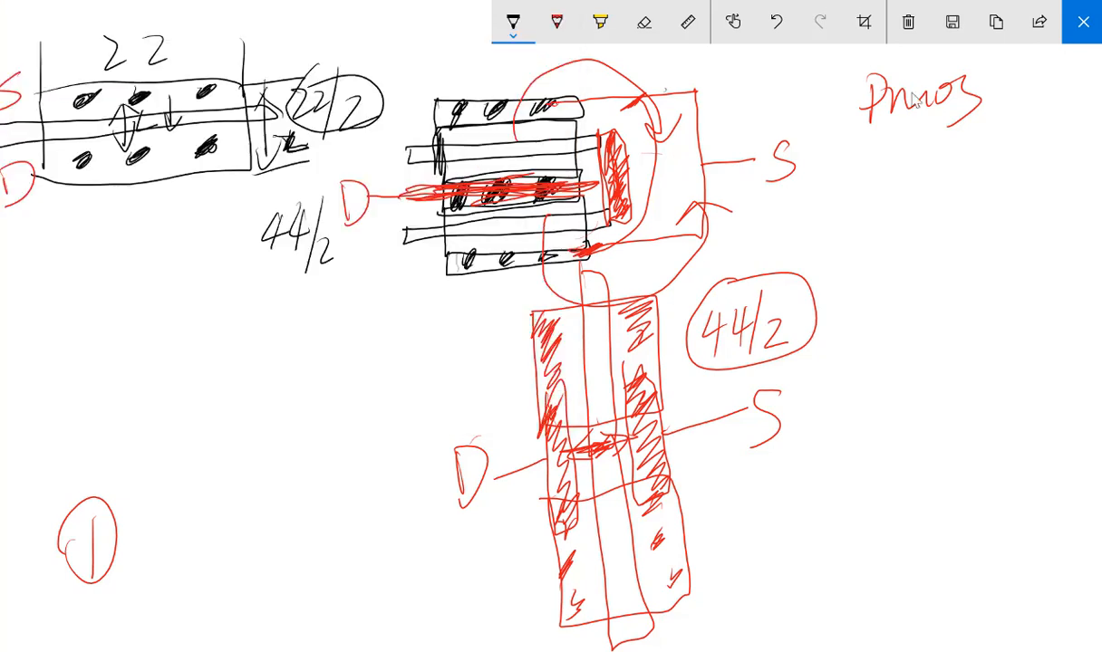
left_click(1083, 22)
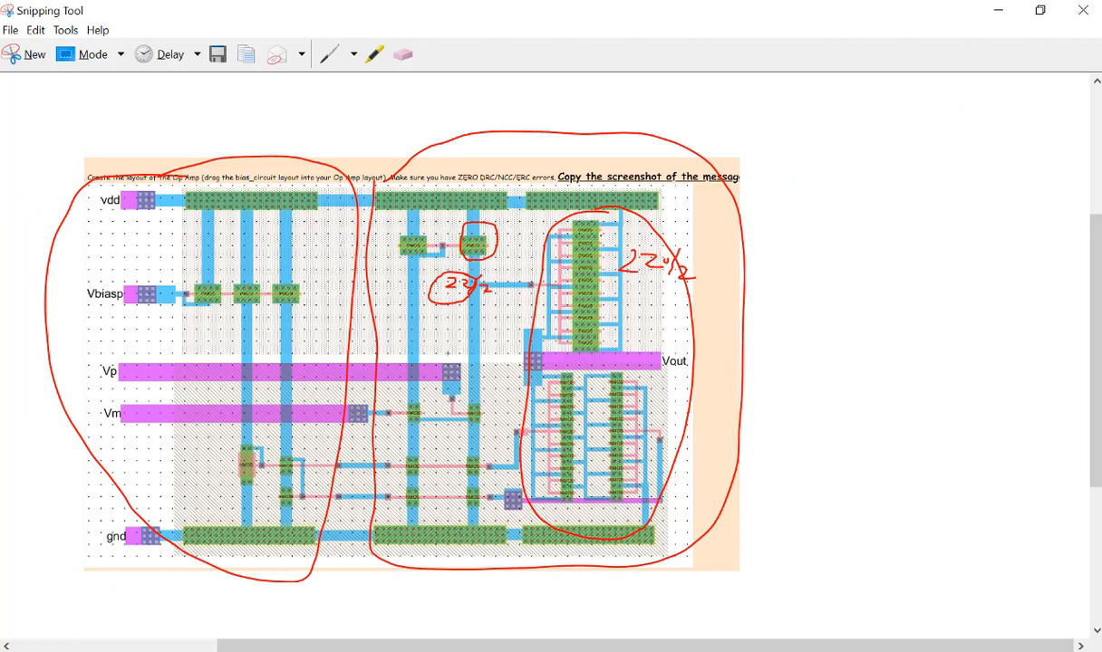
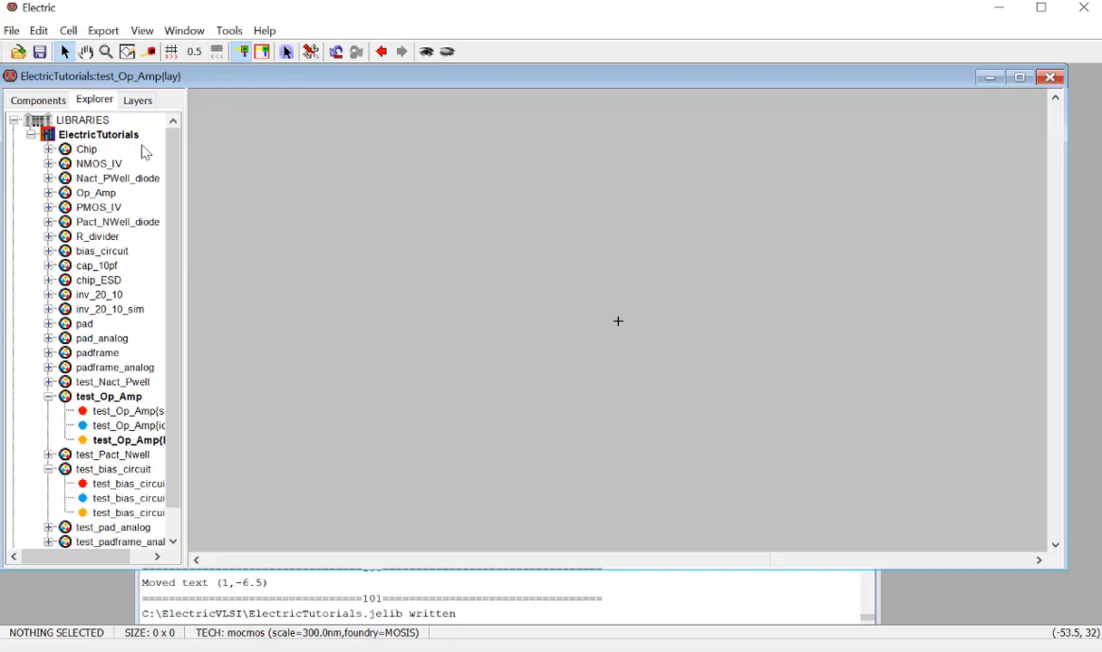
Step: In Electric, check the transistor sizes in the test_Op_Amp schematic and return to its layout cell
left_click(127, 440)
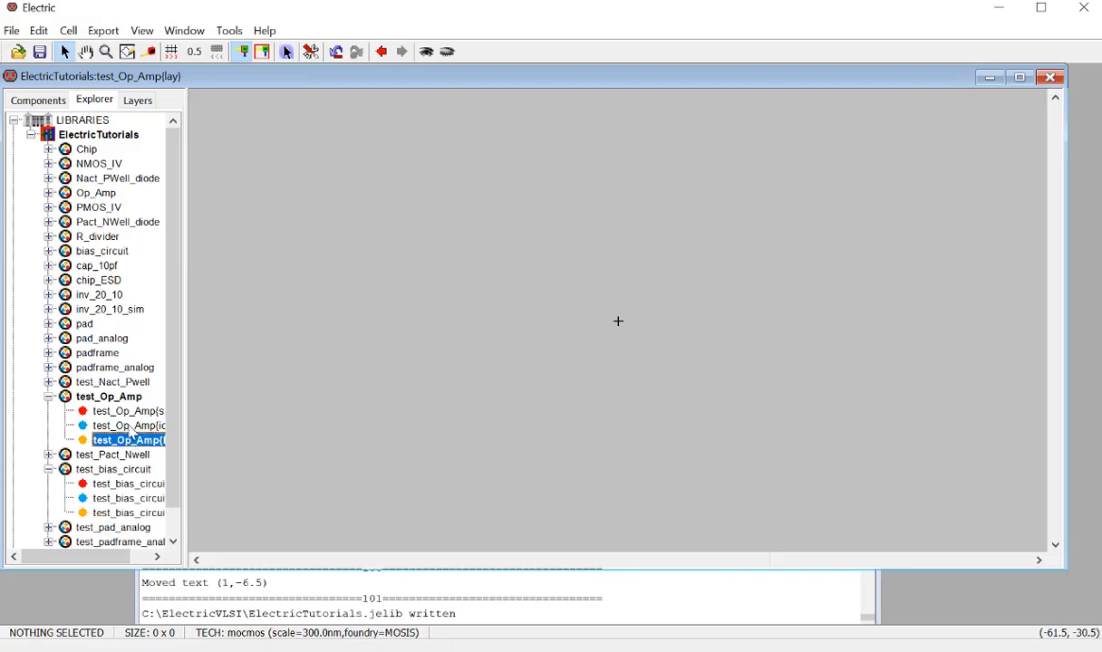
double_click(127, 411)
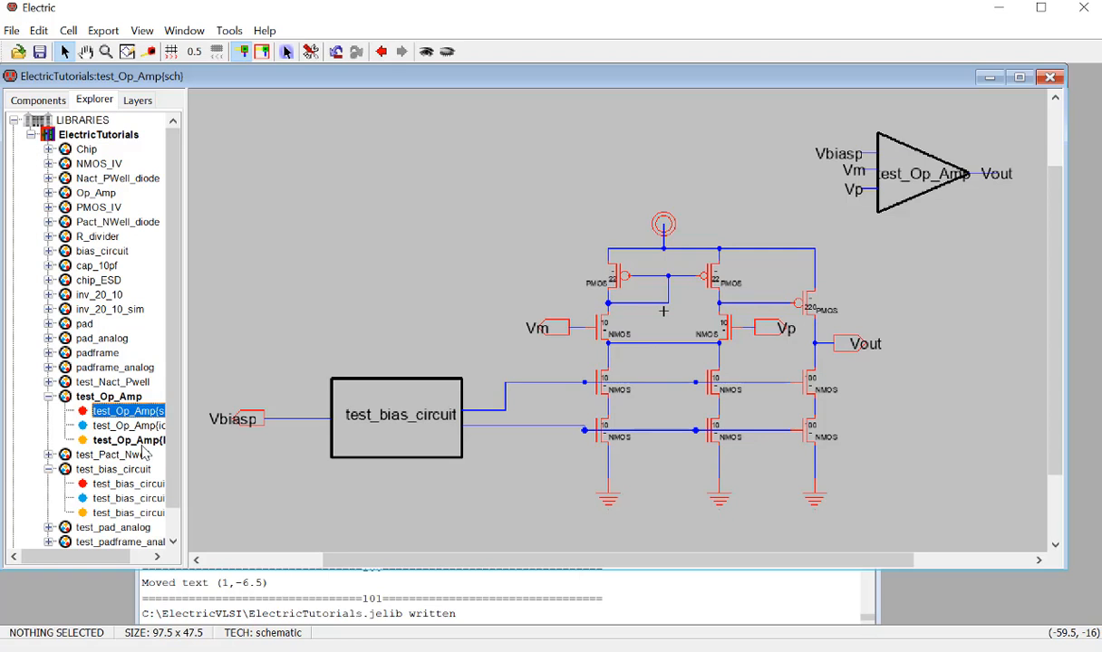
double_click(129, 440)
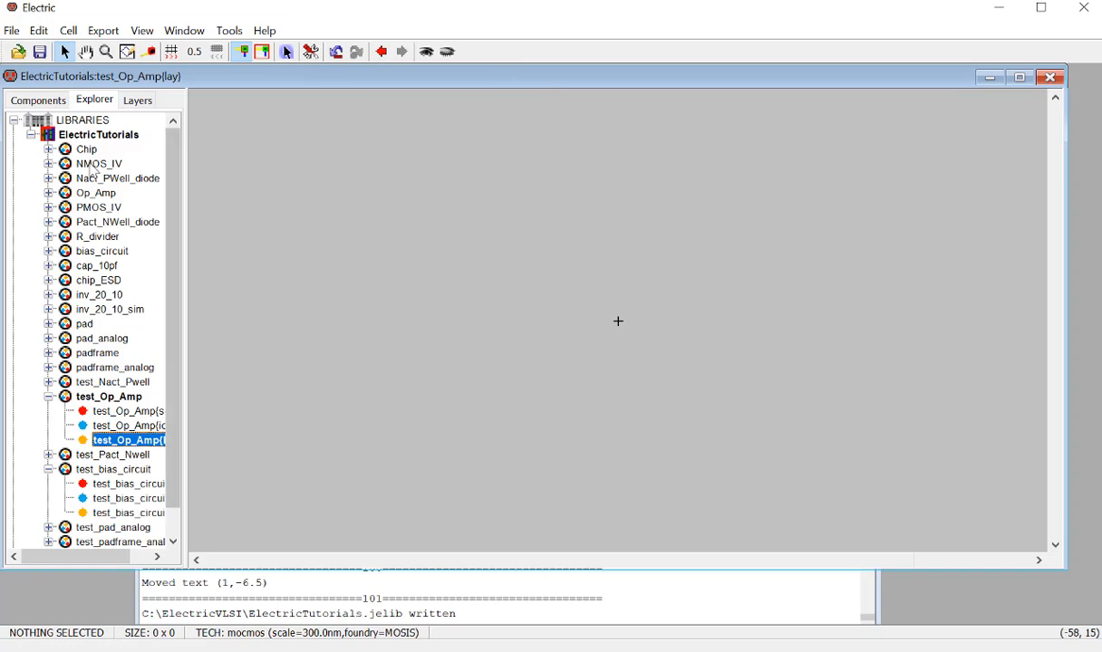
Step: Place a pMos transistor in the test_Op_Amp layout and set its width to 22
left_click(38, 99)
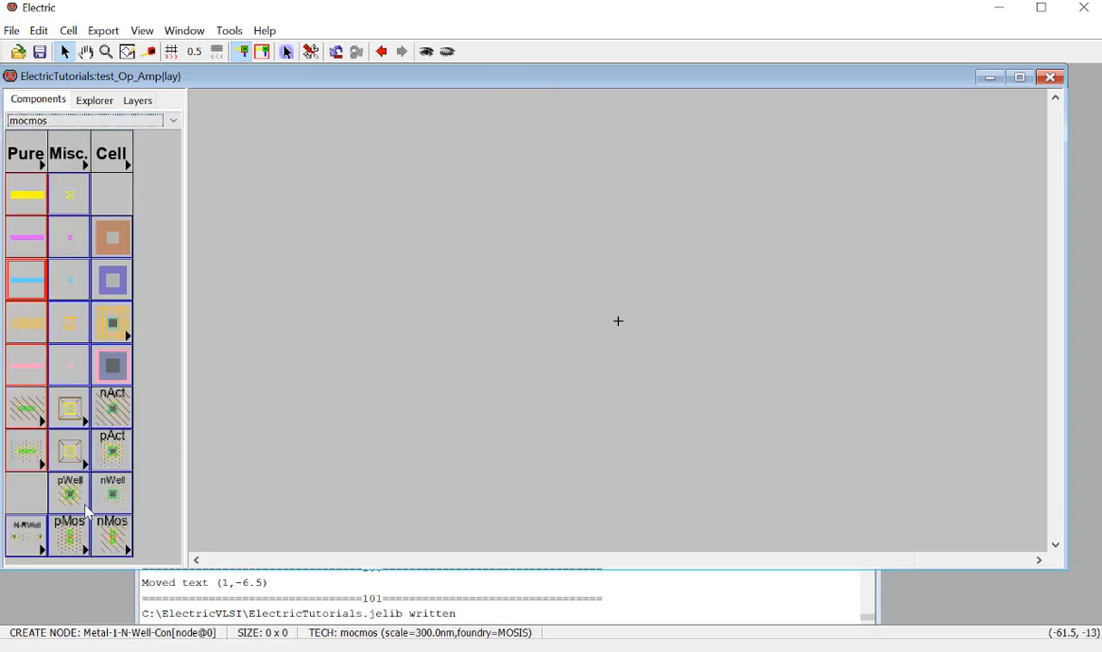
left_click(70, 535)
left_click(607, 290)
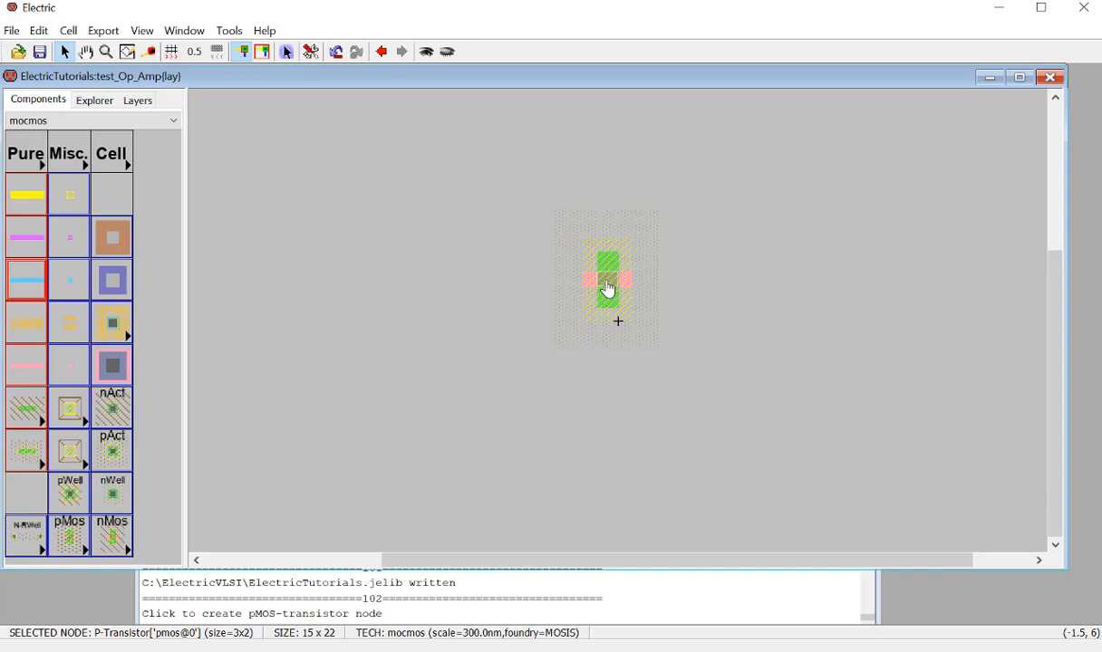
double_click(607, 290)
left_click(141, 130)
type("22")
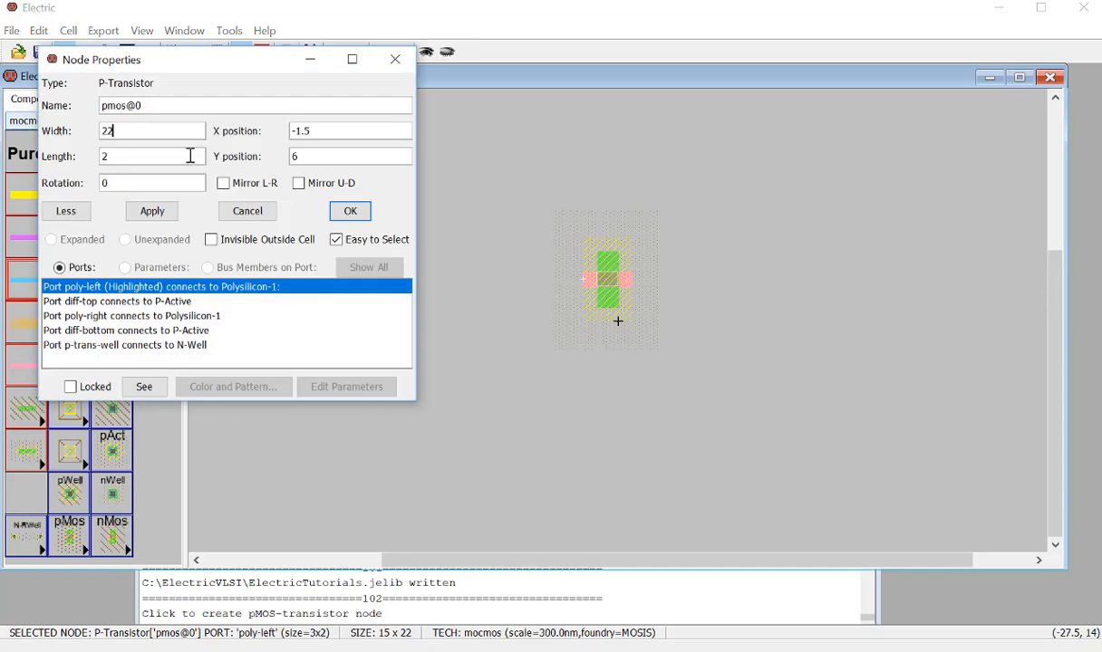
left_click(350, 211)
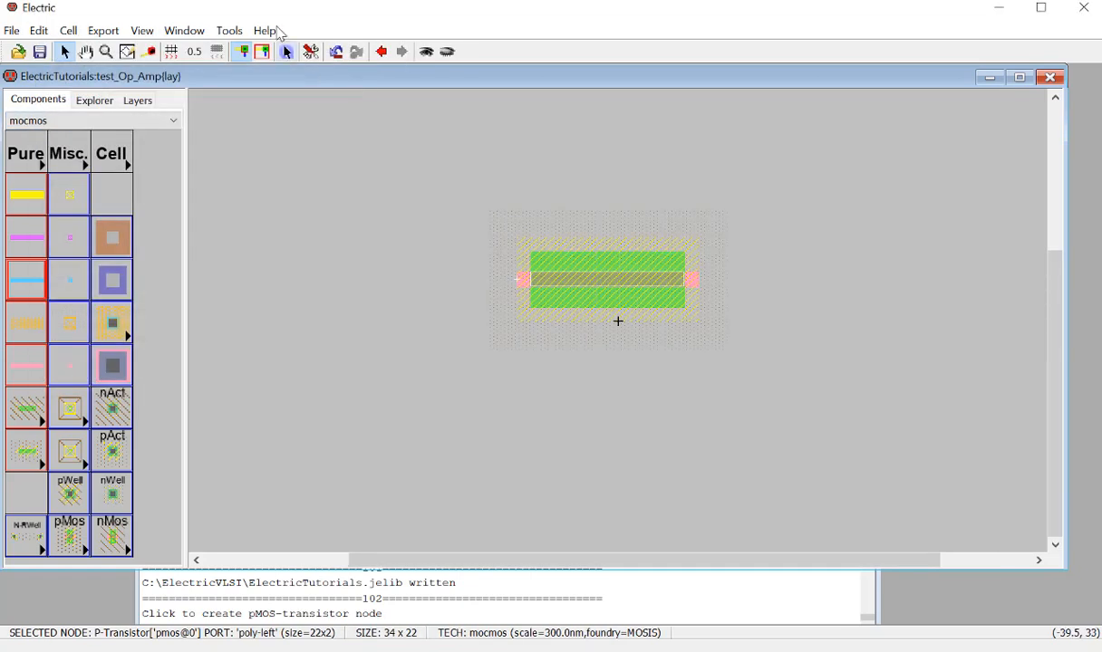
Step: Assign a Spice model to the pMos transistor and set the model text to PMOS
left_click(229, 30)
mouse_move(285, 104)
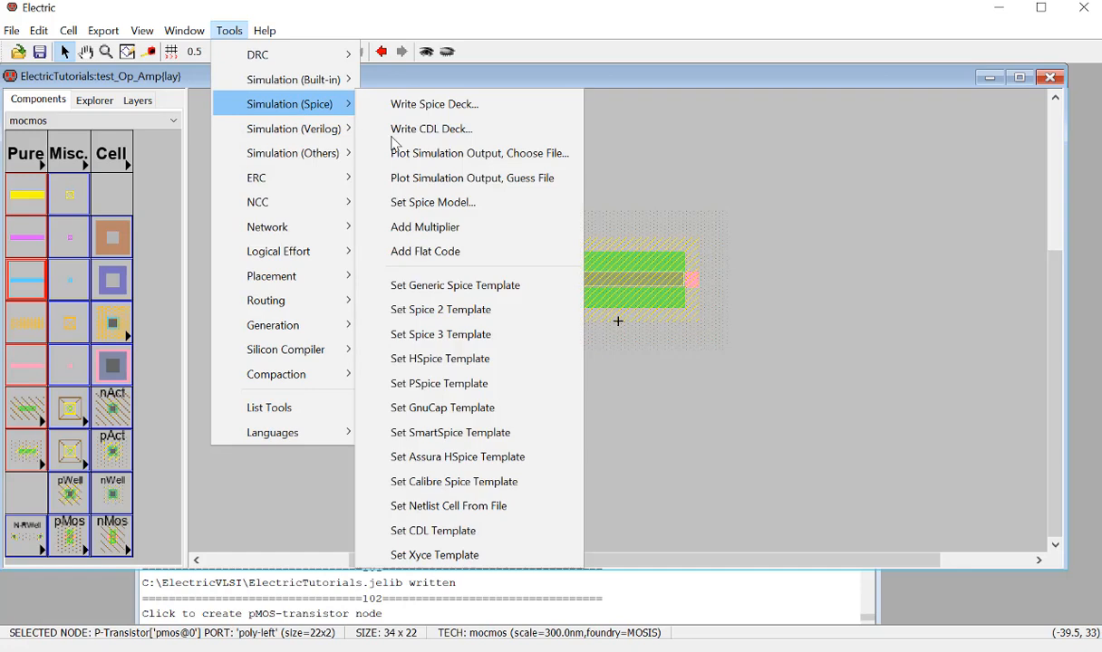
left_click(422, 204)
left_click(616, 282)
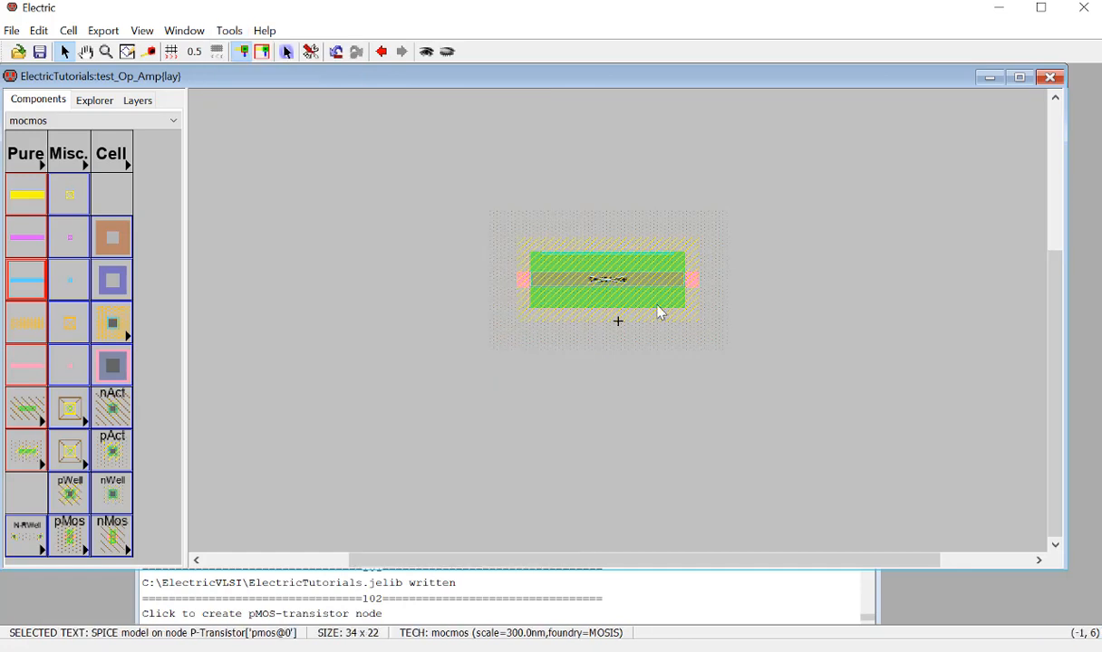
key("ctrl+i")
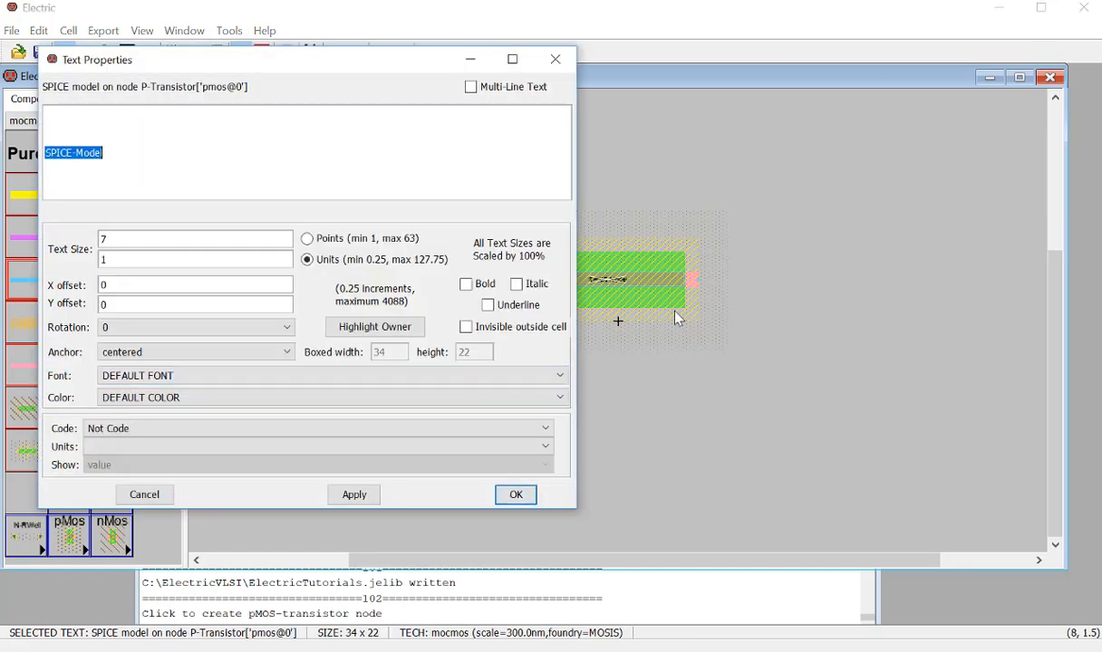
type("PMOS")
key("Return")
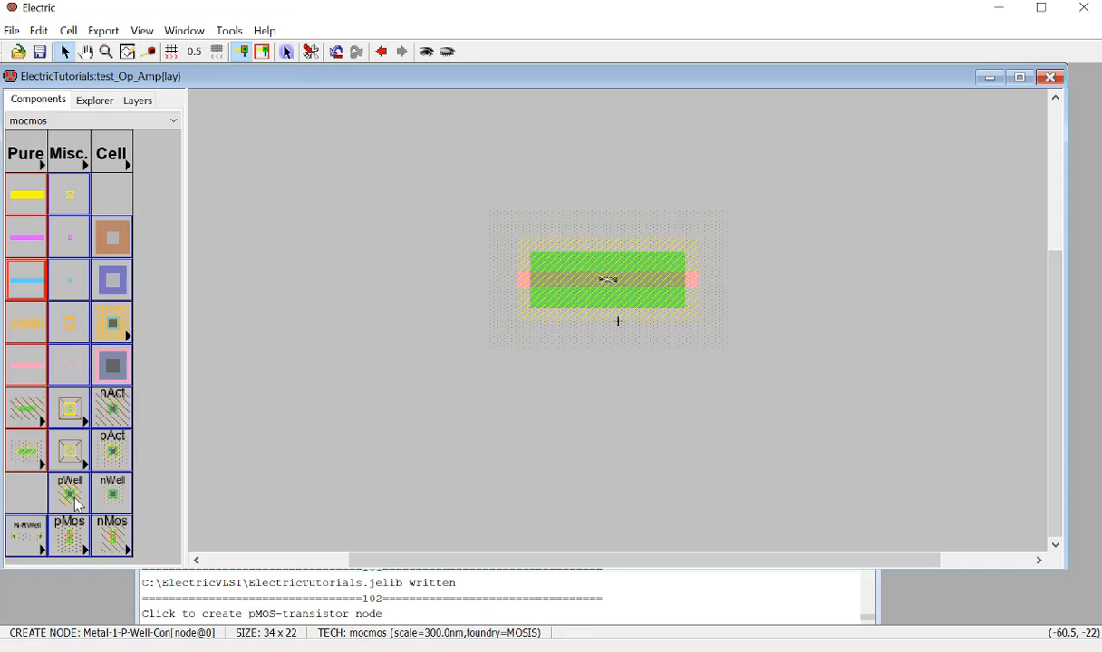
Step: Place a Metal-1-P-Active contact to the left of the transistor and set its X size to 22
left_click(112, 449)
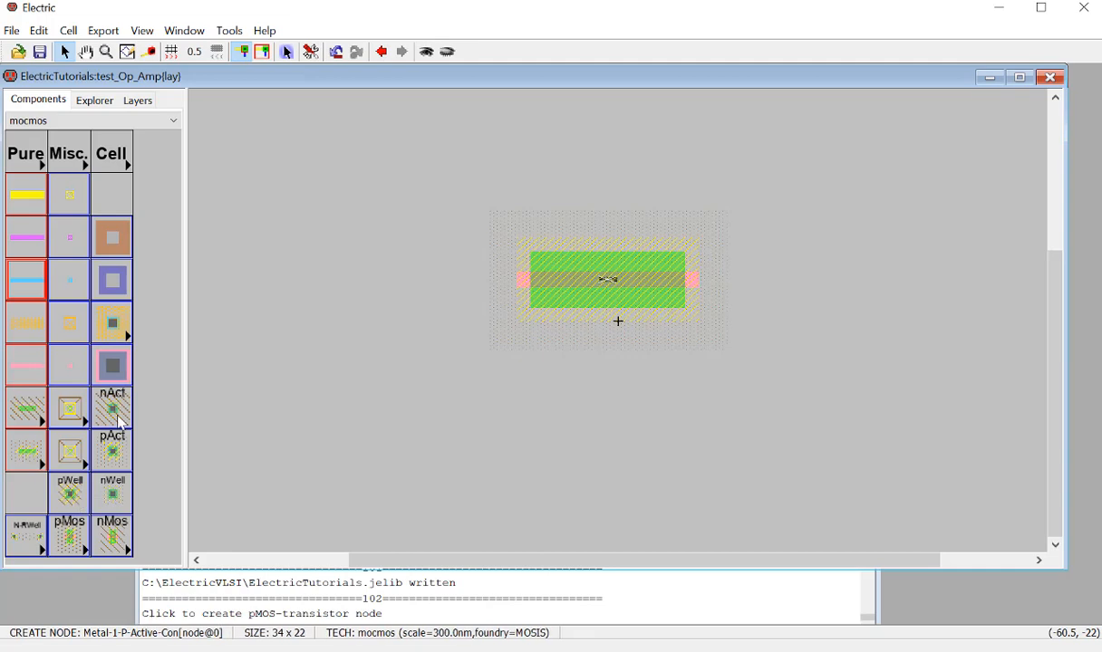
left_click(372, 267)
double_click(383, 263)
double_click(123, 131)
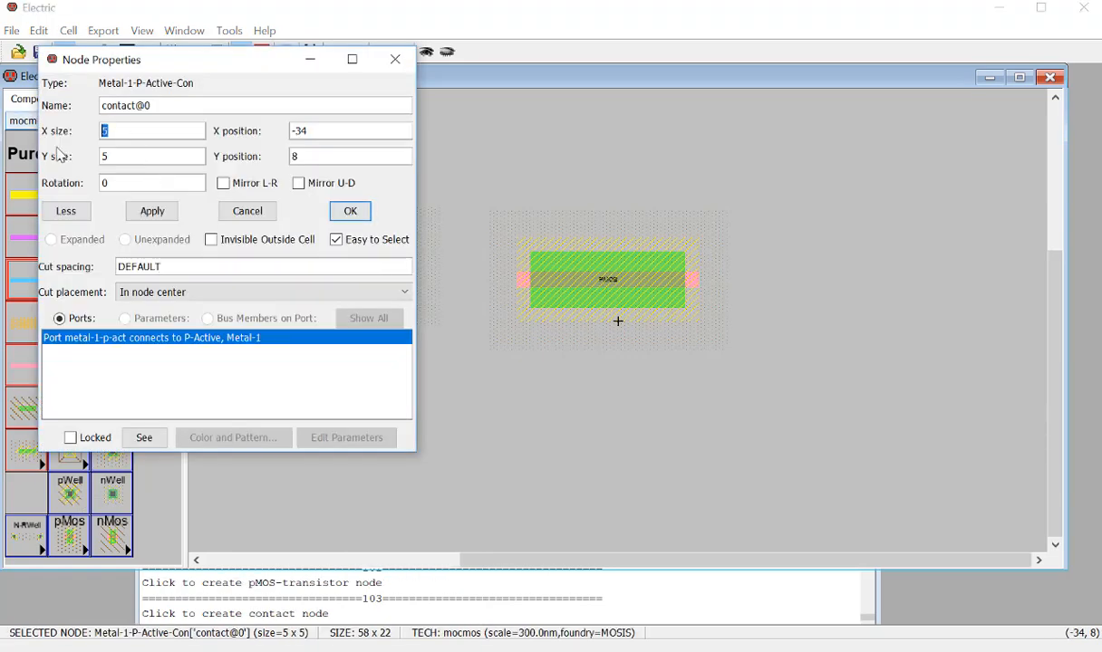
type("22")
key("Return")
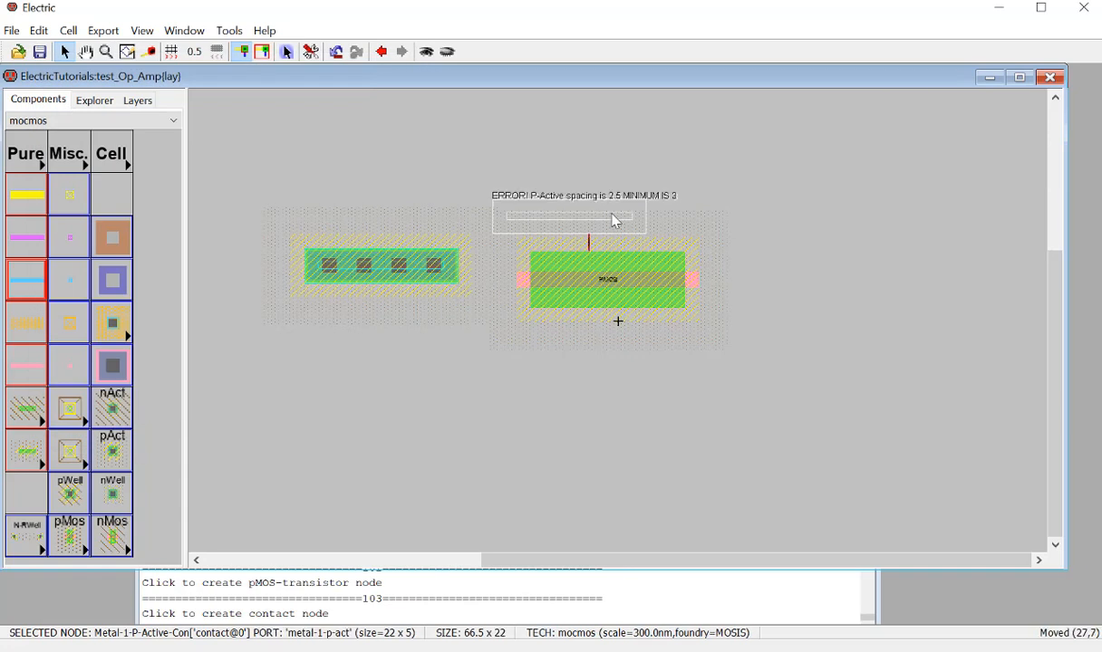
Step: Center the contact above the transistor, wire them with a P-Active arc and lower the contact 4 units onto the transistor, saving the library
left_click_drag(613, 215, 639, 215)
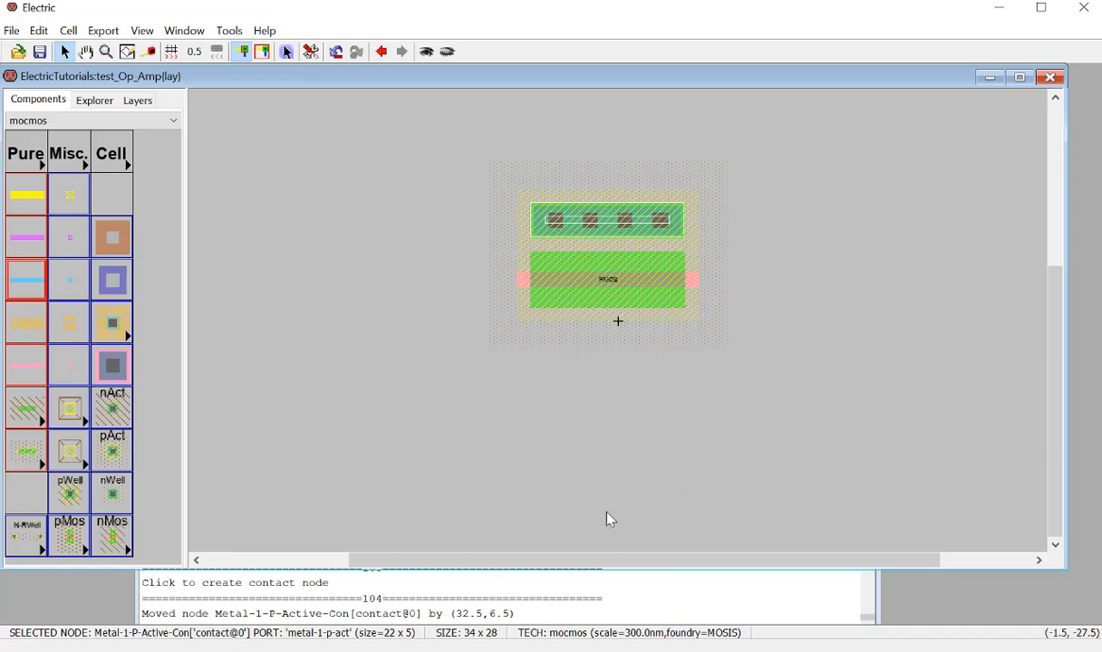
right_click(615, 252)
left_click_drag(637, 222, 637, 251)
left_click(755, 234)
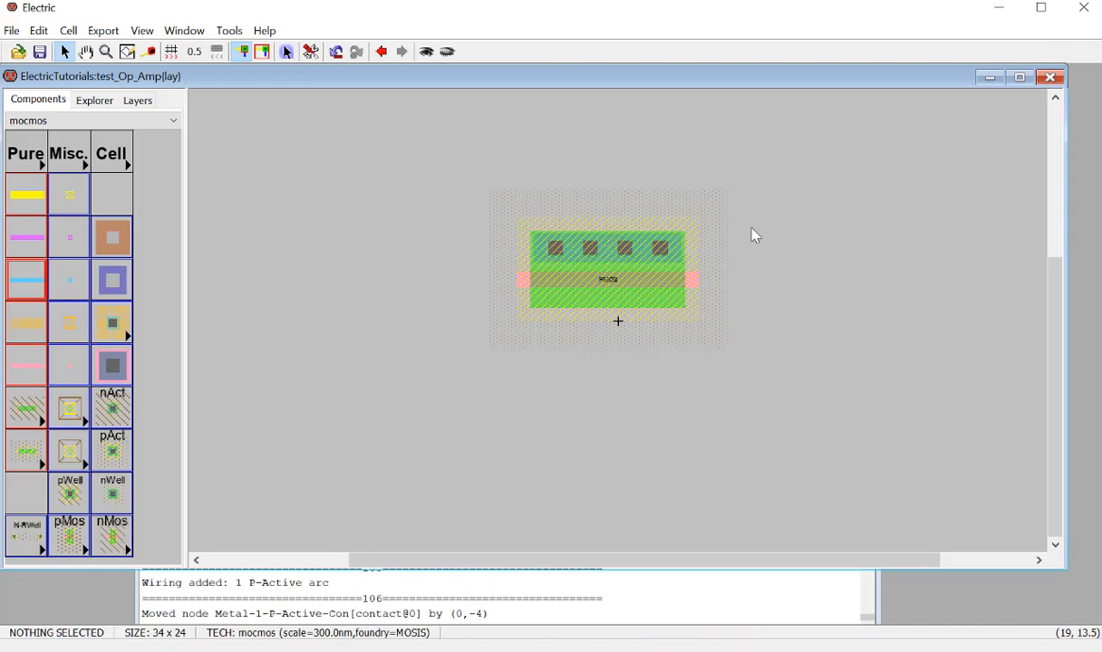
key("ctrl+s")
Step: Duplicate the pMos transistor with its contact and place the copy directly below the original, vertically aligned
left_click_drag(475, 172, 800, 379)
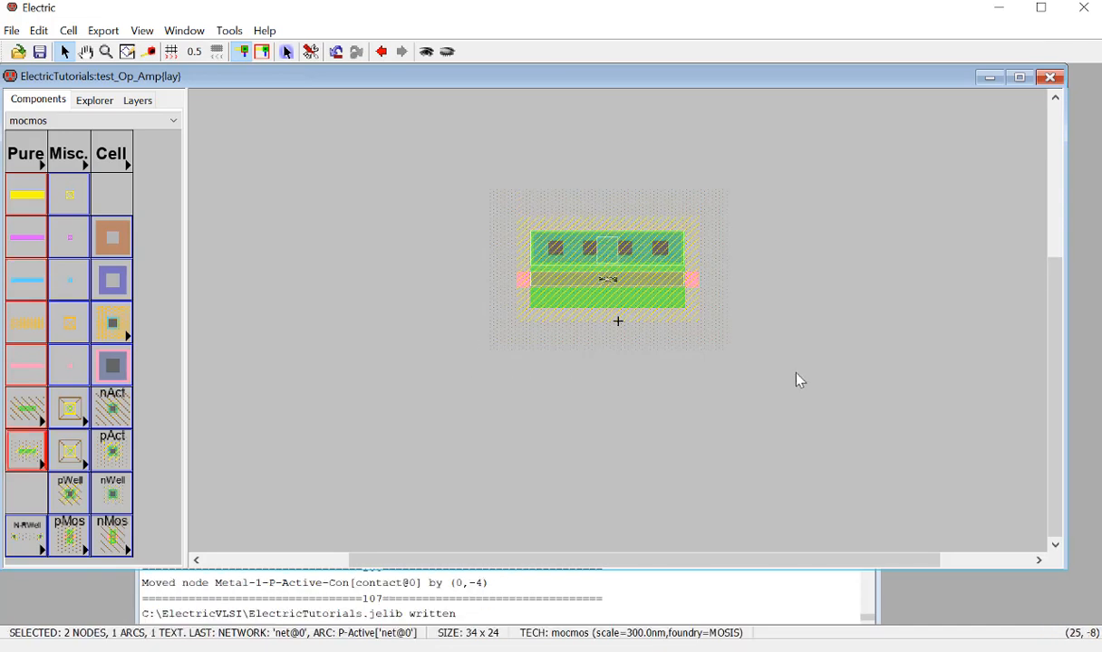
left_click(796, 345)
scroll(747, 357, "down", 4, "ctrl")
key("ctrl+v")
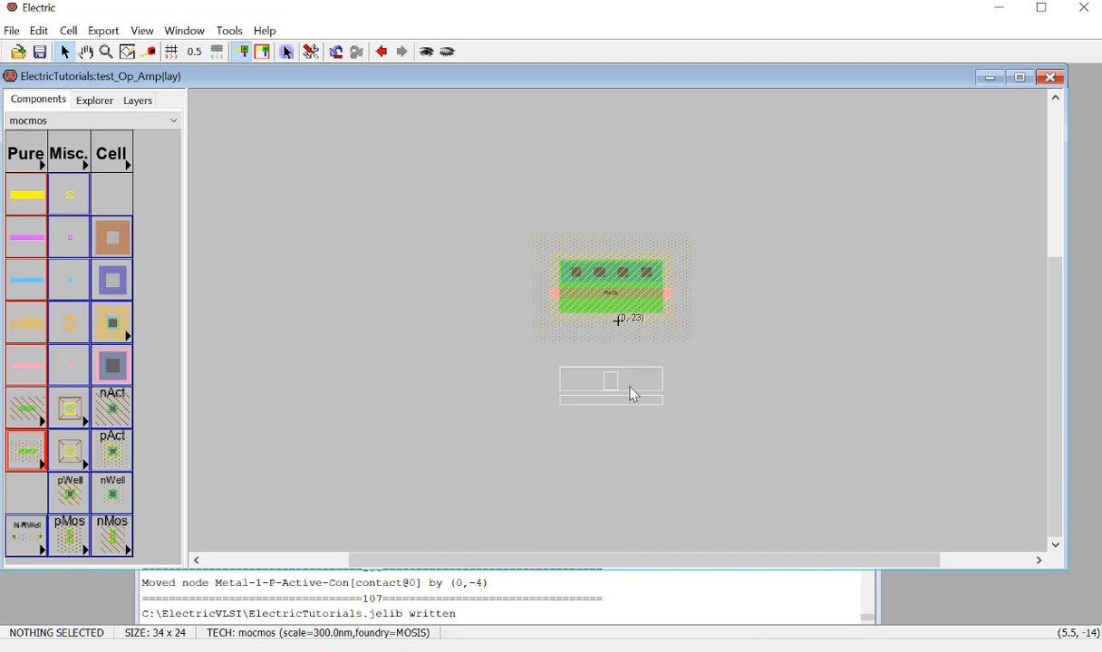
left_click(617, 359)
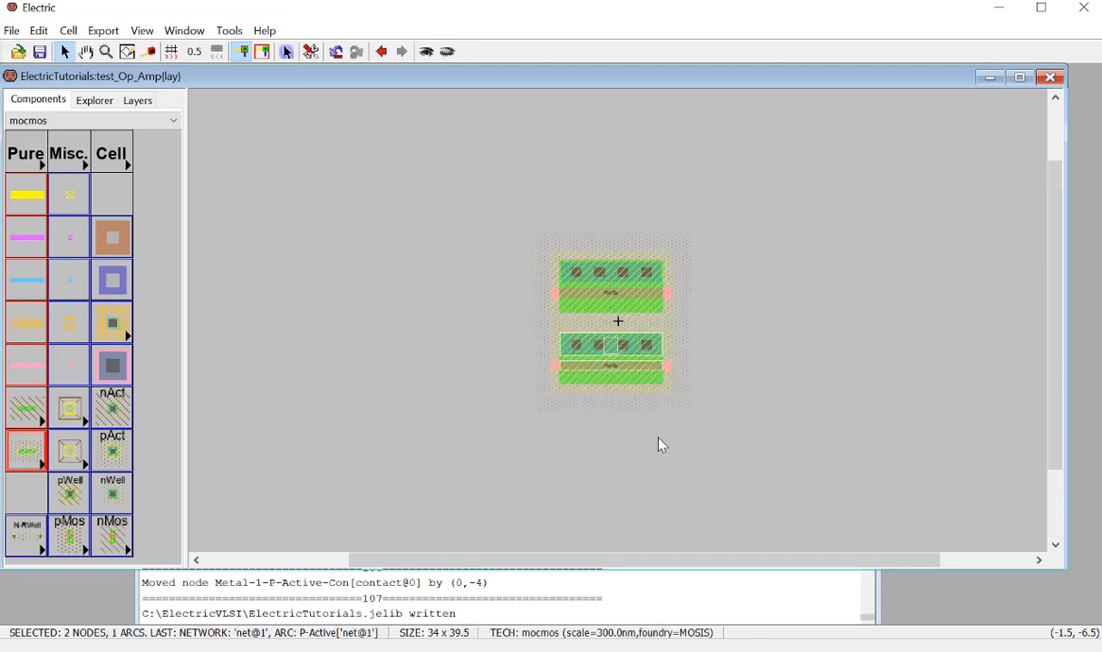
left_click(659, 443)
Step: Wire the lower contact to the upper transistor's bottom diffusion with a P-Active arc and move the lower pair up 6.5 units to close the gap
scroll(620, 367, "up", 3, "ctrl")
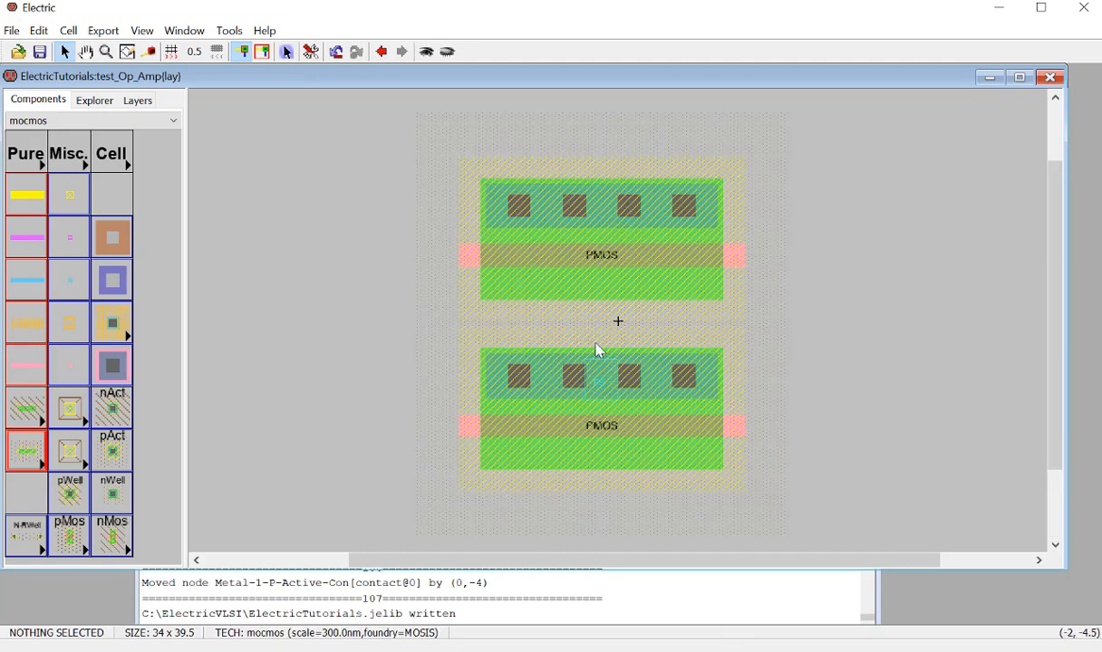
left_click(606, 360)
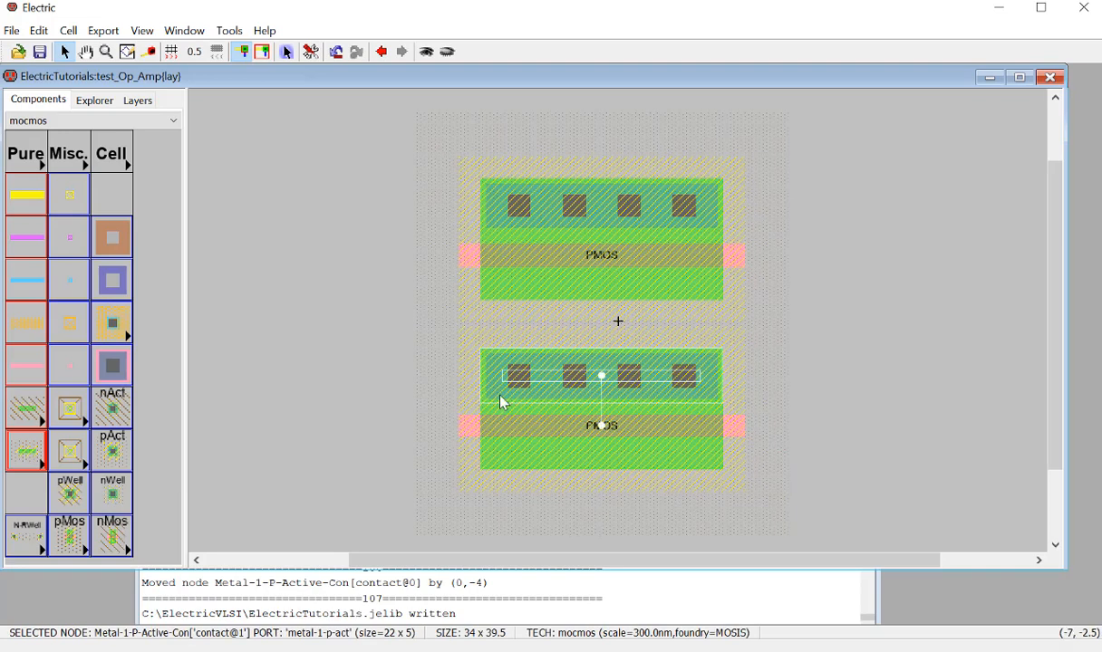
left_click(865, 386)
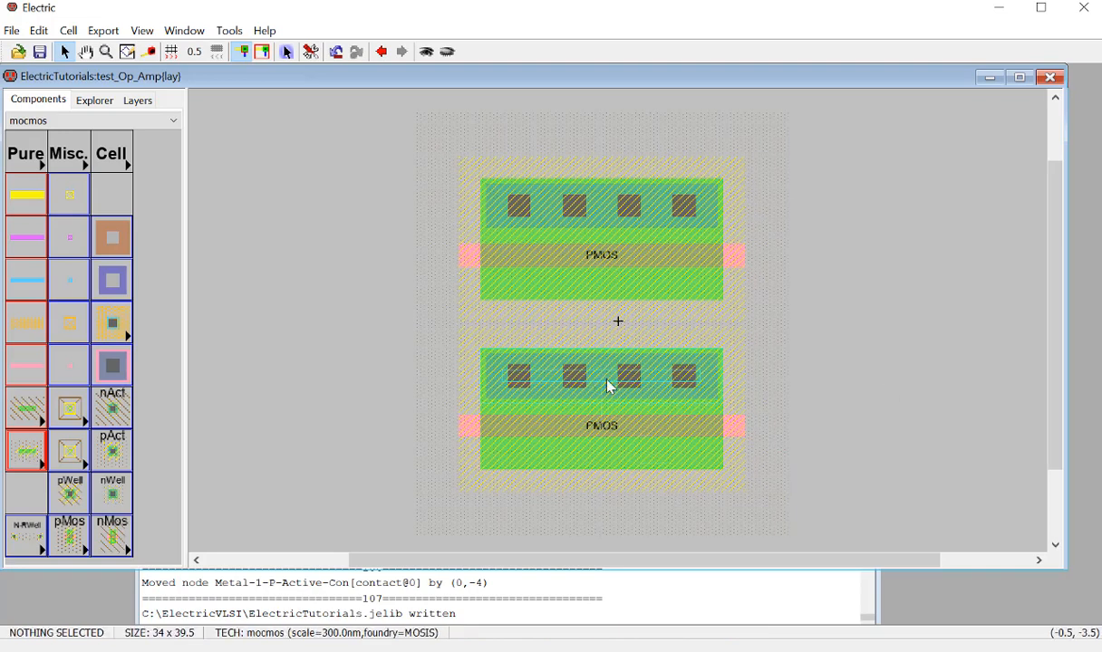
left_click(598, 376)
left_click(600, 374)
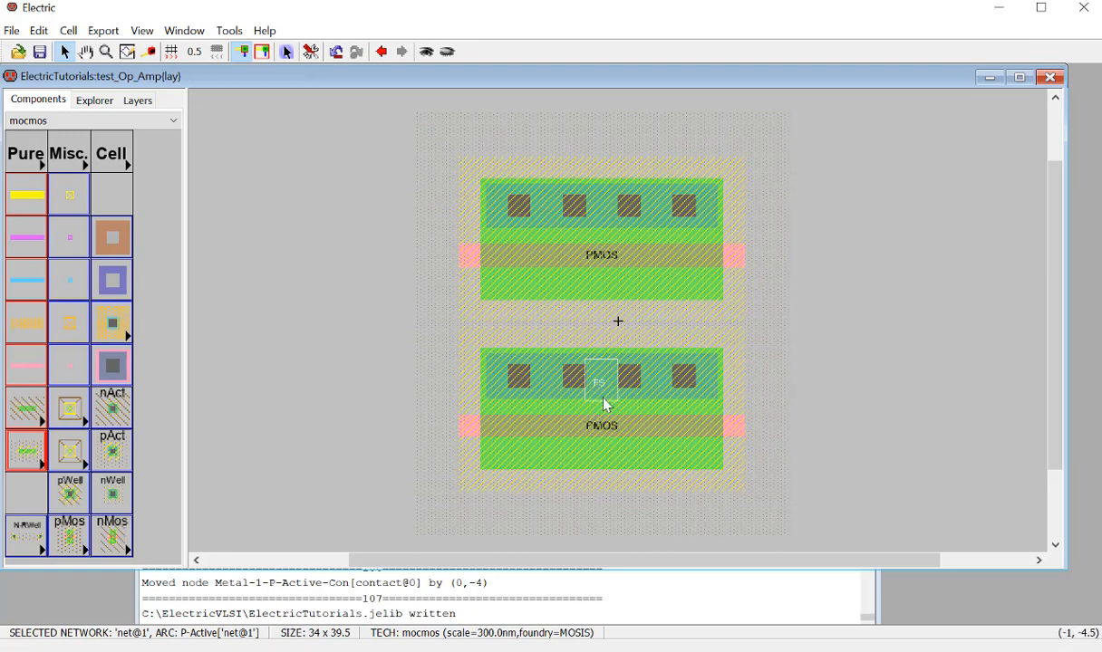
left_click(639, 378)
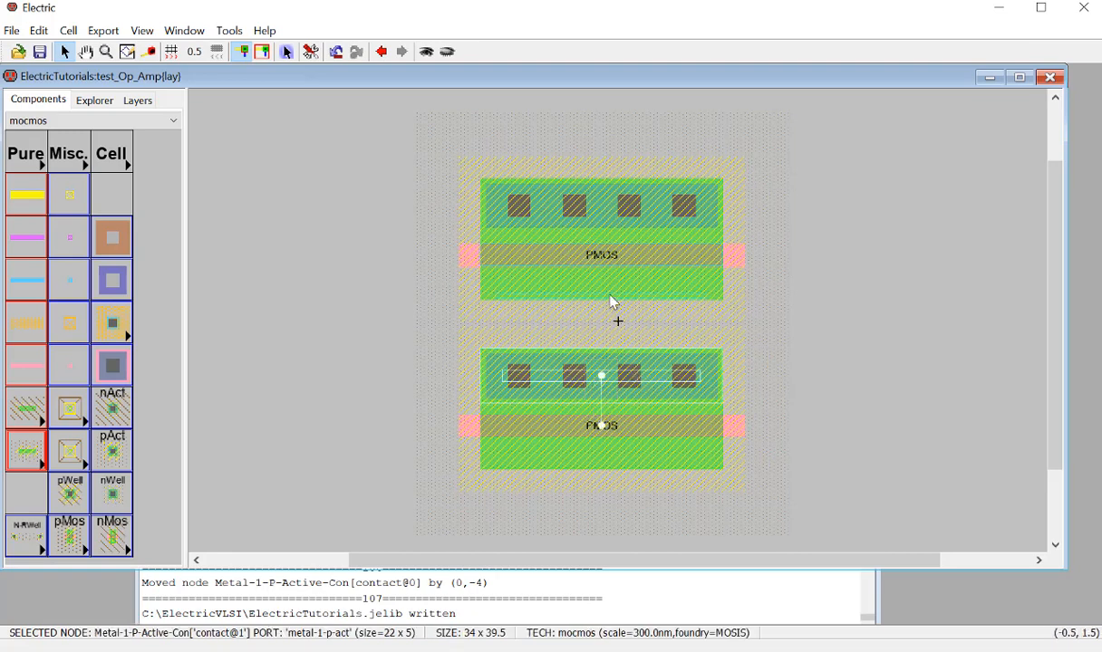
right_click_drag(605, 302, 600, 299)
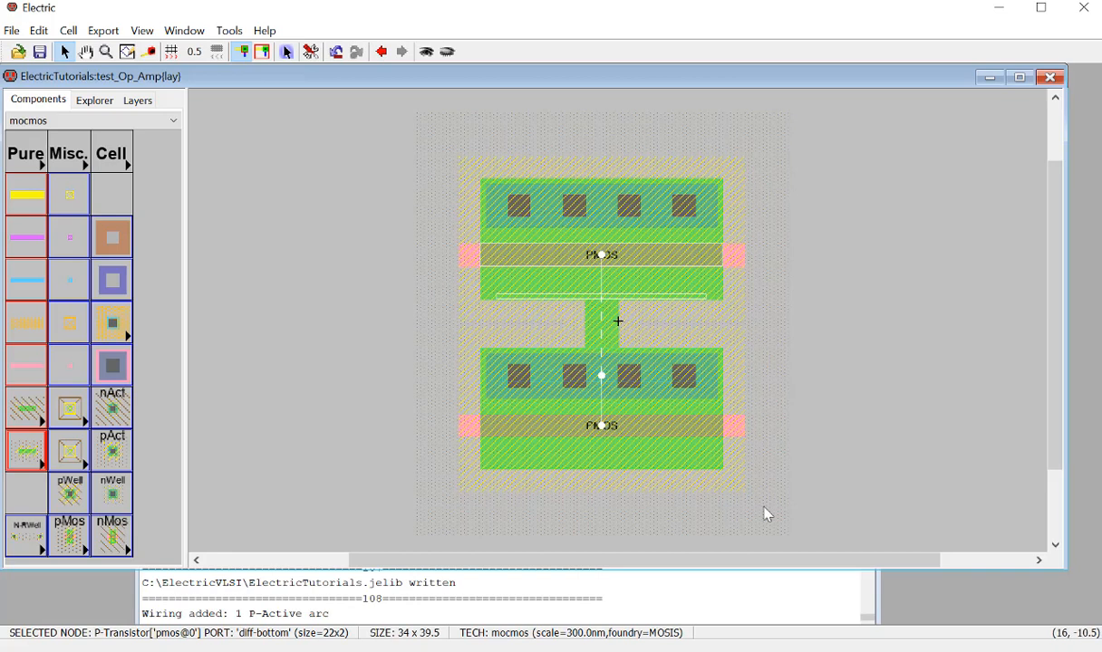
left_click_drag(674, 514, 671, 302)
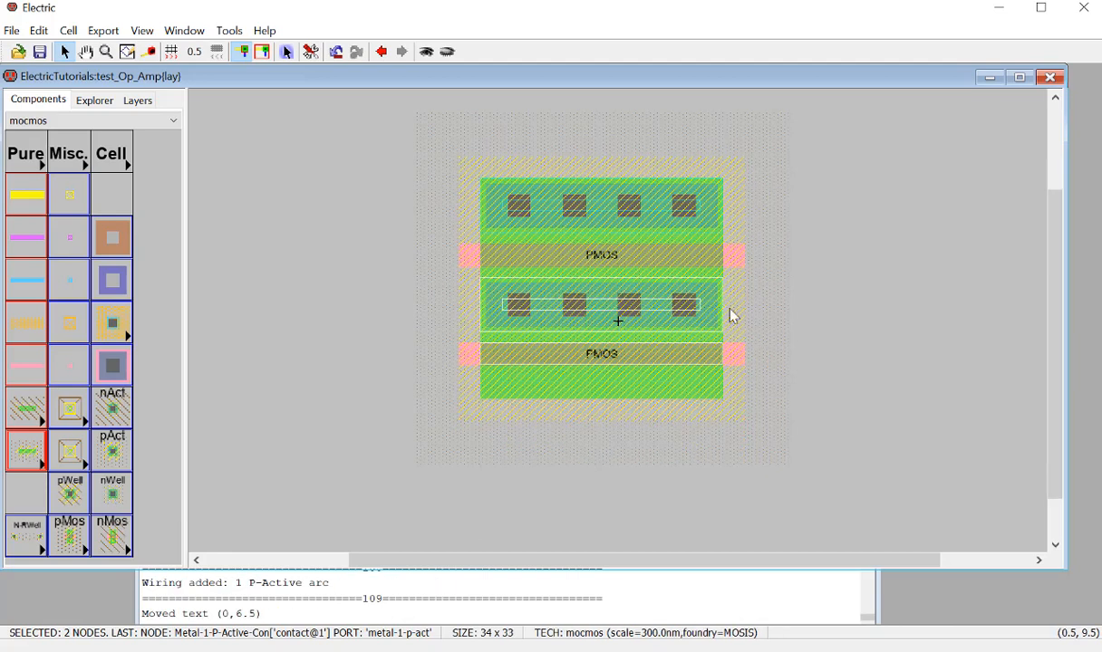
left_click(801, 300)
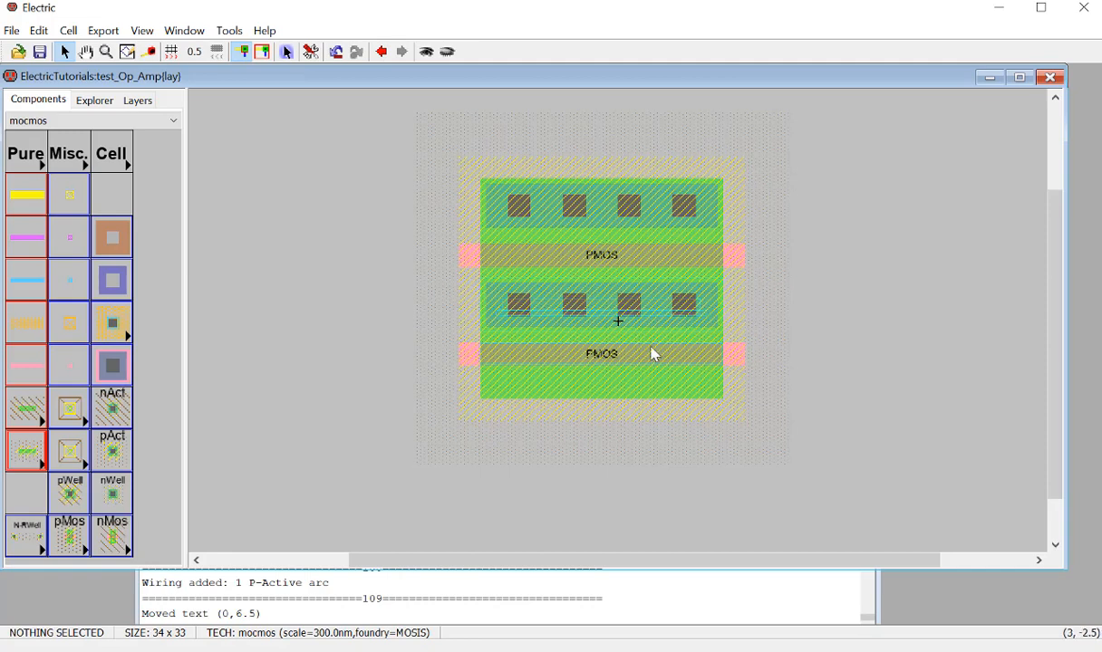
Step: Run a design rule check on the two-finger layout and read the error and warning summary
key("F5")
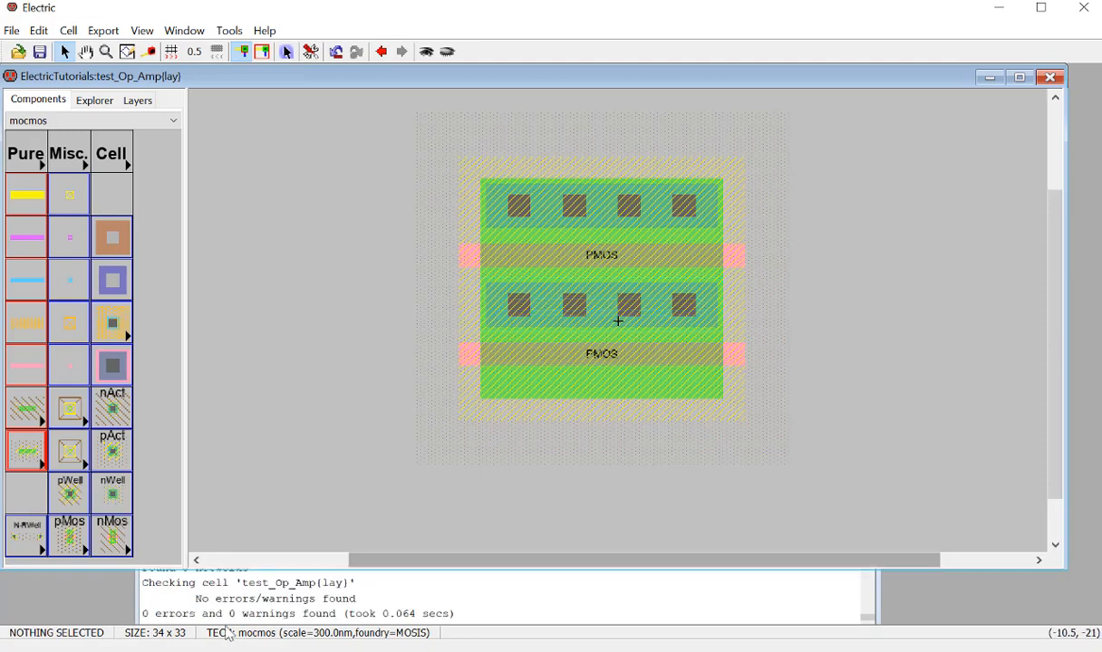
left_click_drag(143, 614, 334, 620)
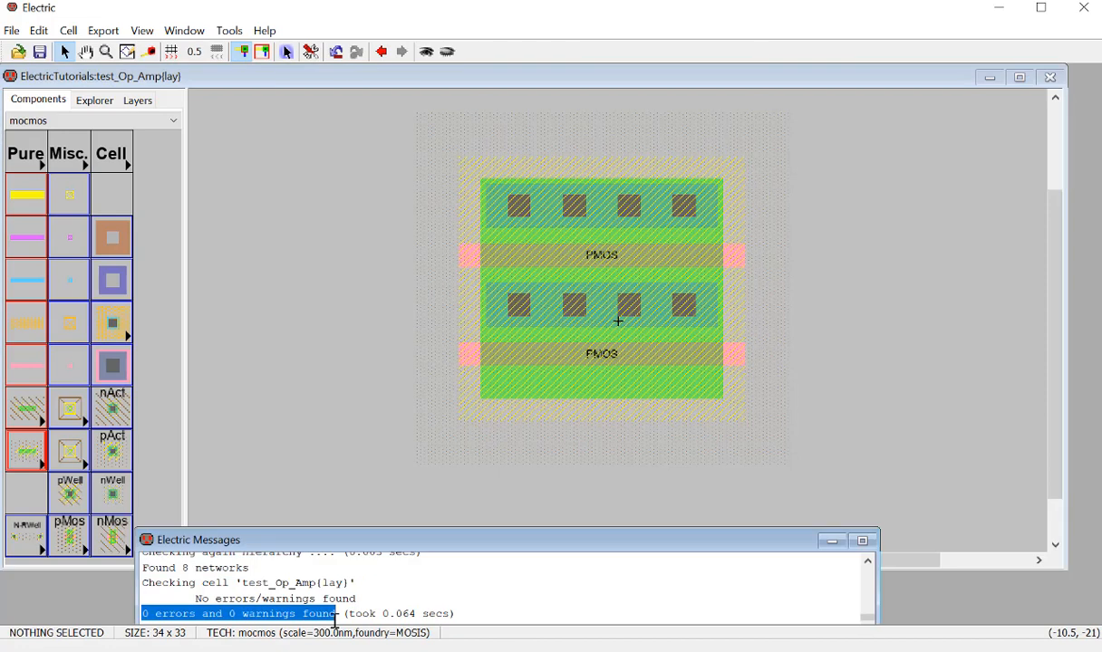
left_click(602, 422)
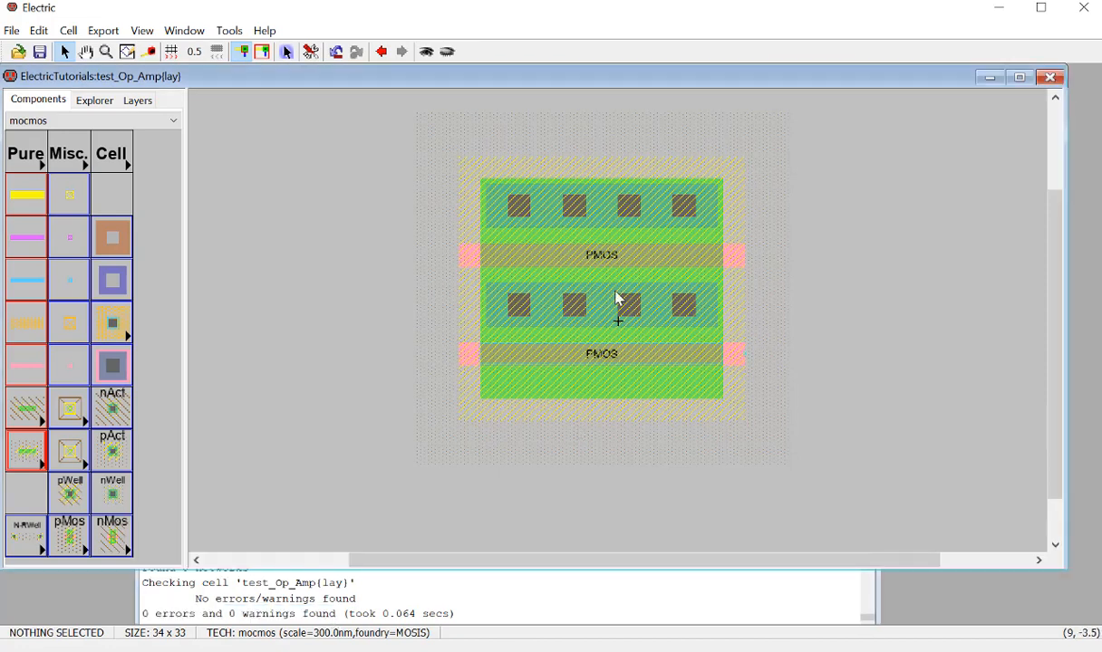
Step: Duplicate the complete two-transistor stack with its contacts and place the copy below the original
scroll(579, 364, "down", 4, "ctrl")
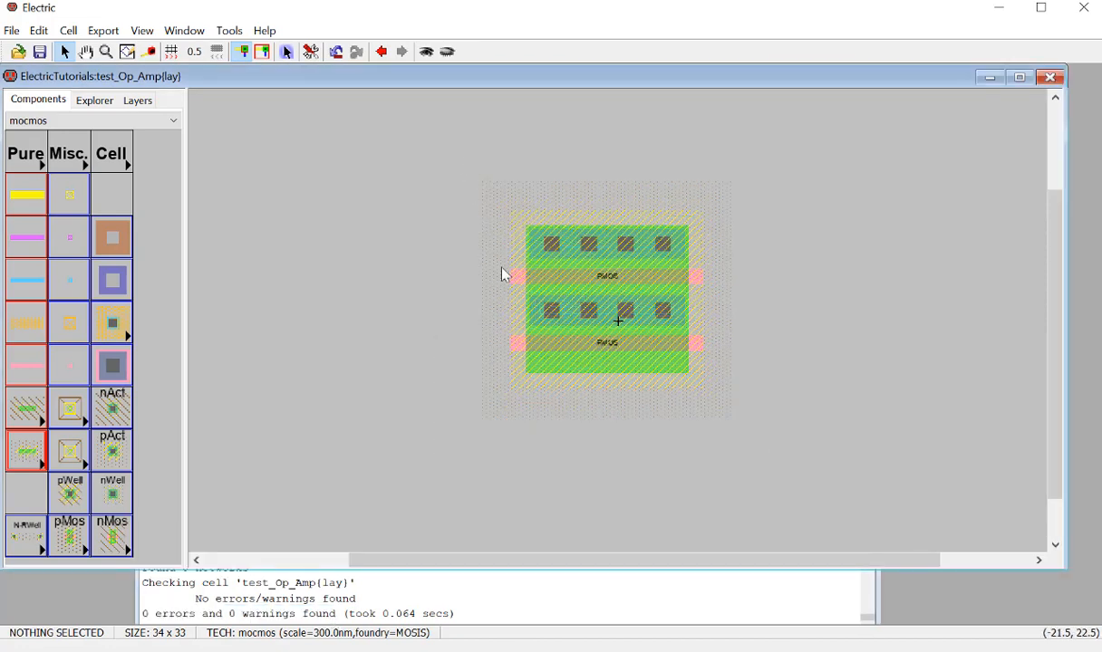
left_click_drag(458, 156, 777, 447)
key("ctrl+c")
key("ctrl+v")
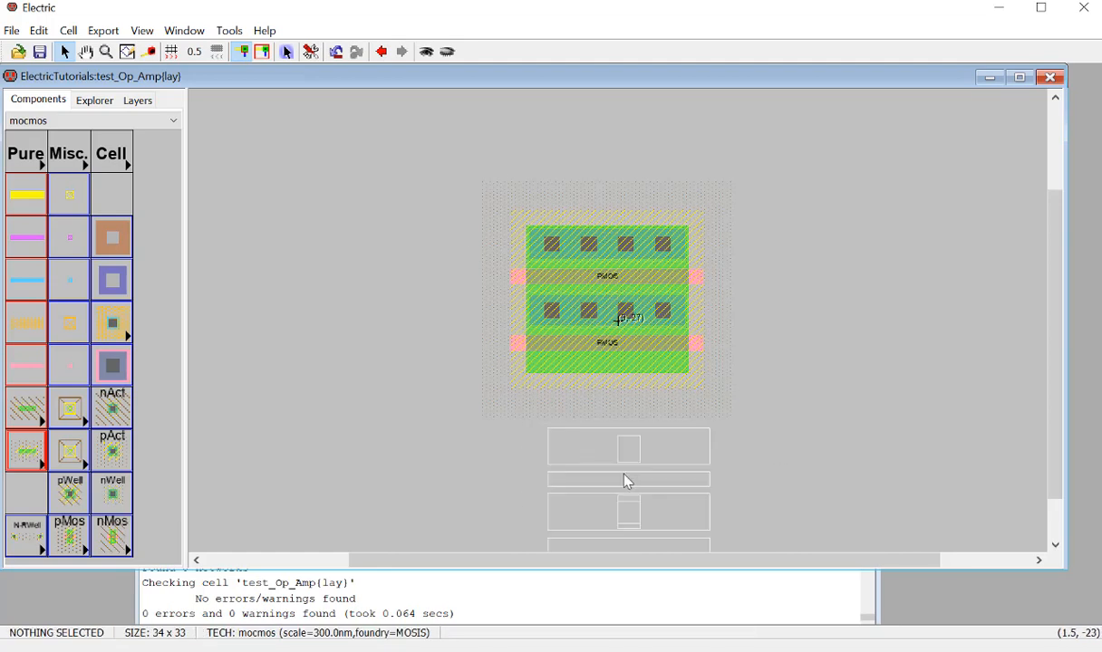
left_click(607, 467)
Step: Align the pasted stack with the original by shifting it 0.5 units left and 1 unit up
scroll(734, 335, "down", 1, "ctrl")
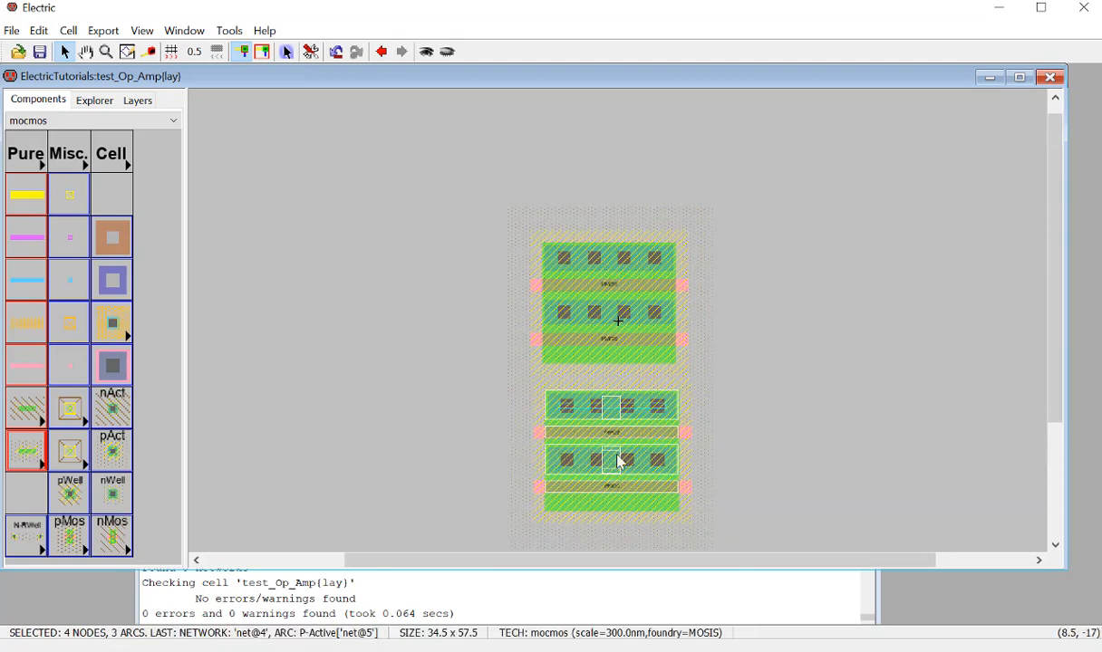
scroll(644, 413, "up", 2)
scroll(659, 389, "down", 4)
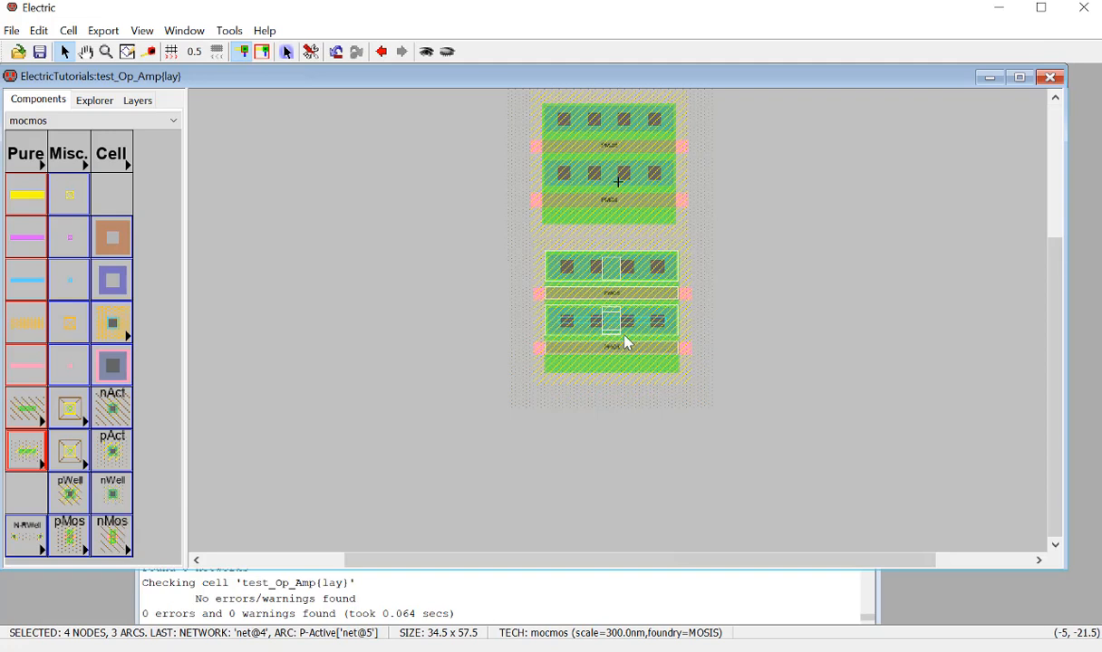
left_click_drag(657, 404, 590, 270)
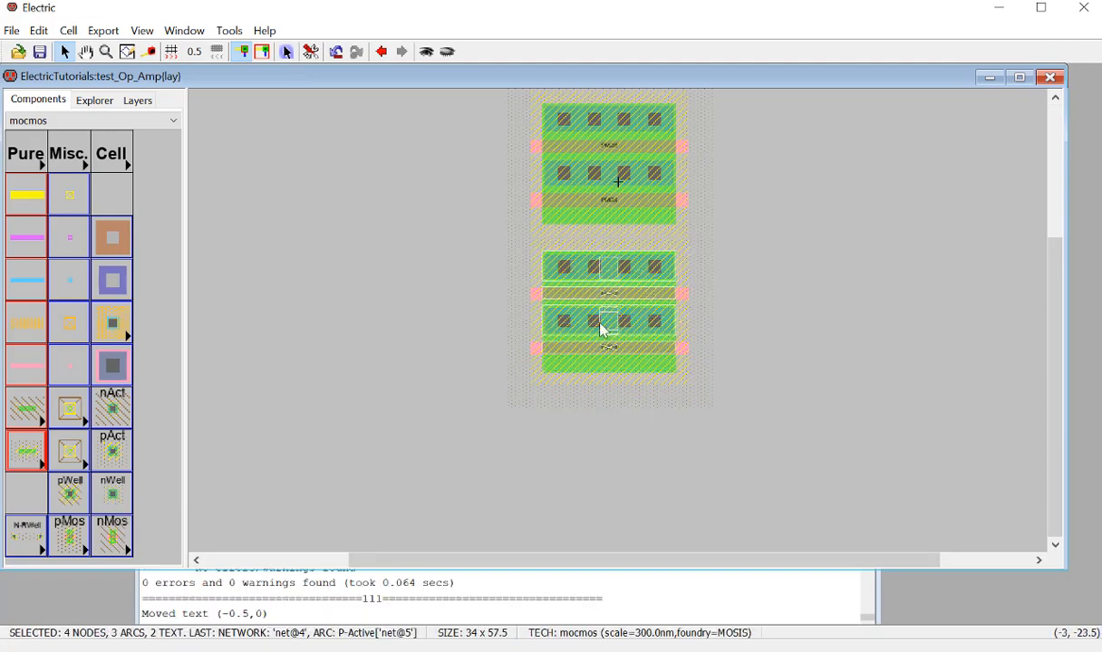
scroll(600, 327, "up", 1, "ctrl")
scroll(593, 286, "up", 1, "ctrl")
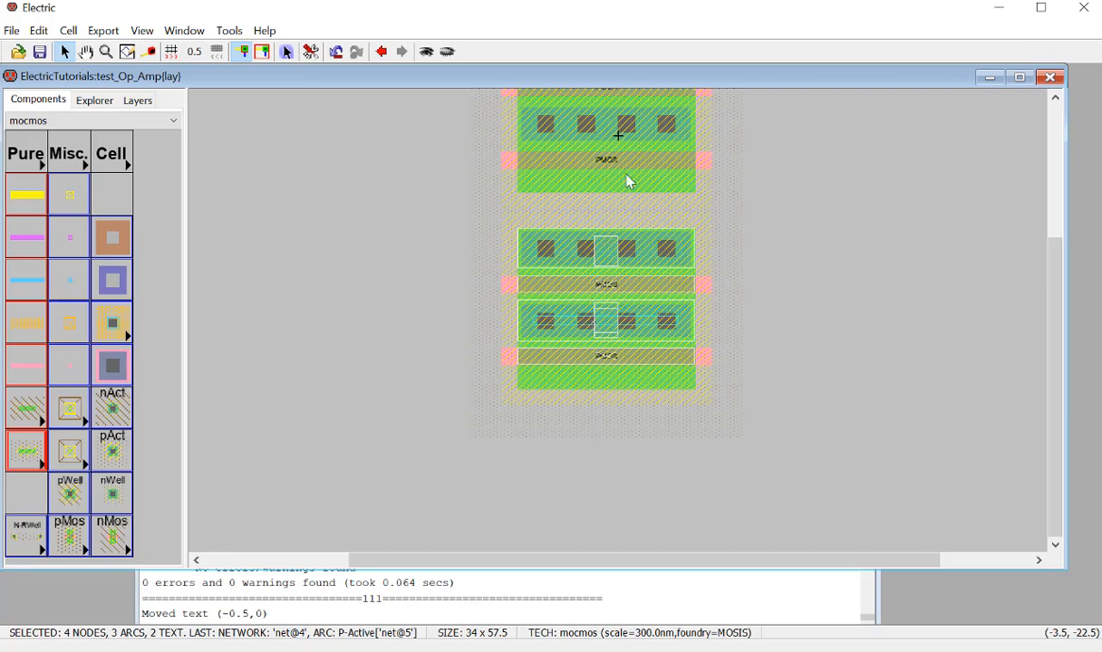
left_click_drag(668, 421, 548, 244)
left_click_drag(631, 261, 638, 235)
left_click(714, 228)
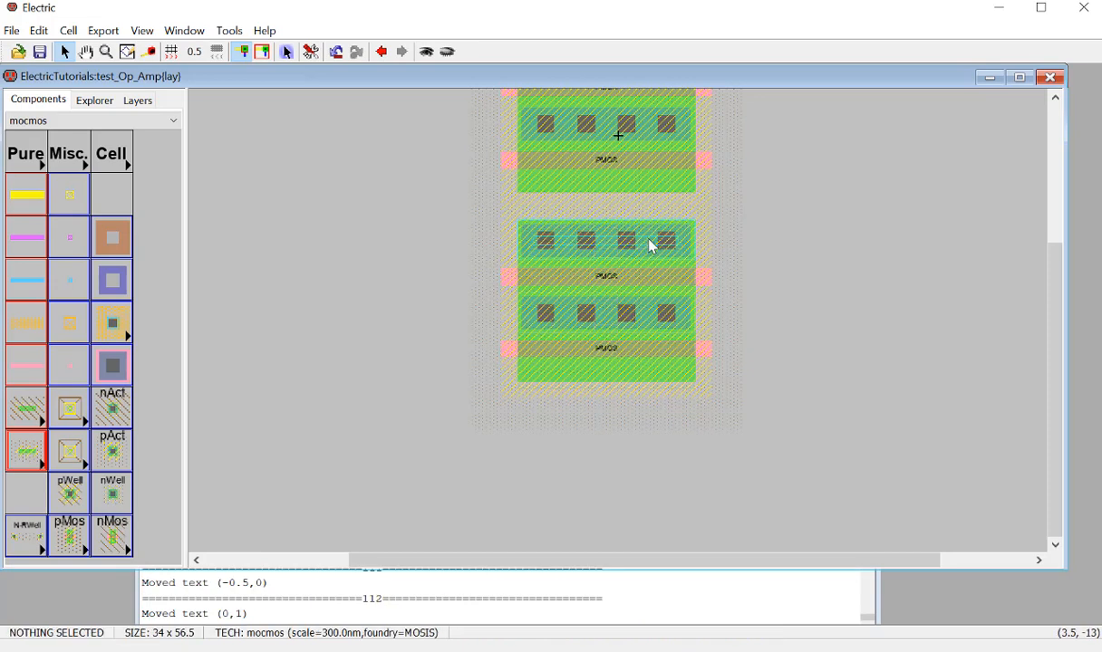
Step: Wire the pasted stack's top contact to the transistor above with a P-Active arc and move the stack up to close the gap
left_click(616, 227)
right_click(620, 192)
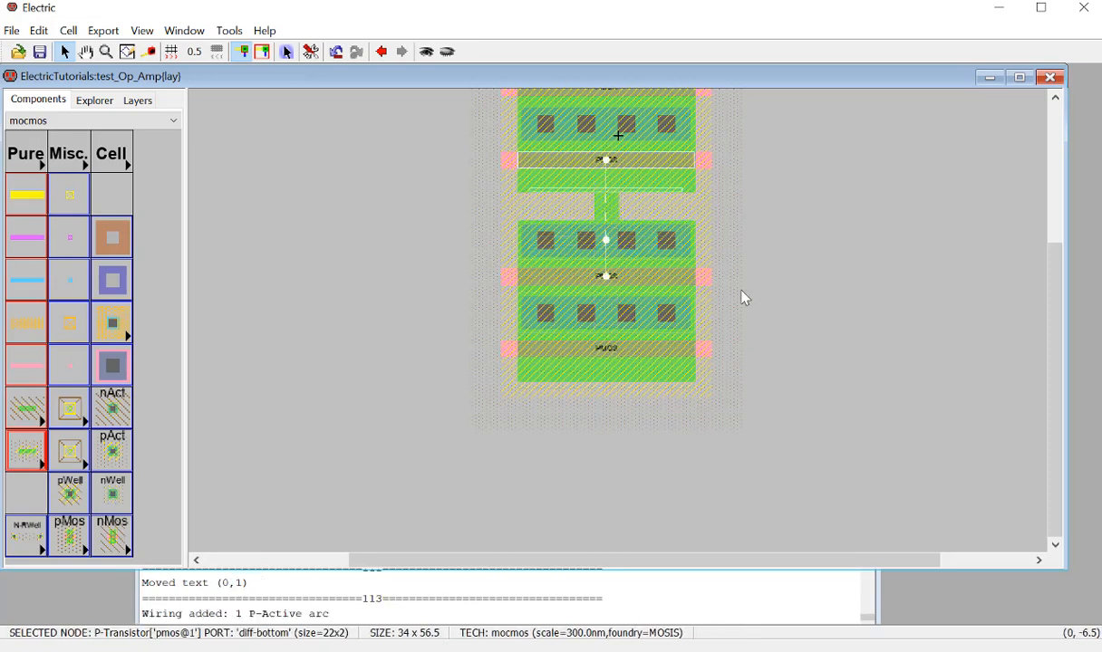
left_click_drag(656, 414, 644, 202)
left_click(790, 223)
left_click(781, 215)
Step: Save the library and run a design rule check on the four-transistor layout
key("ctrl+s")
key("F5")
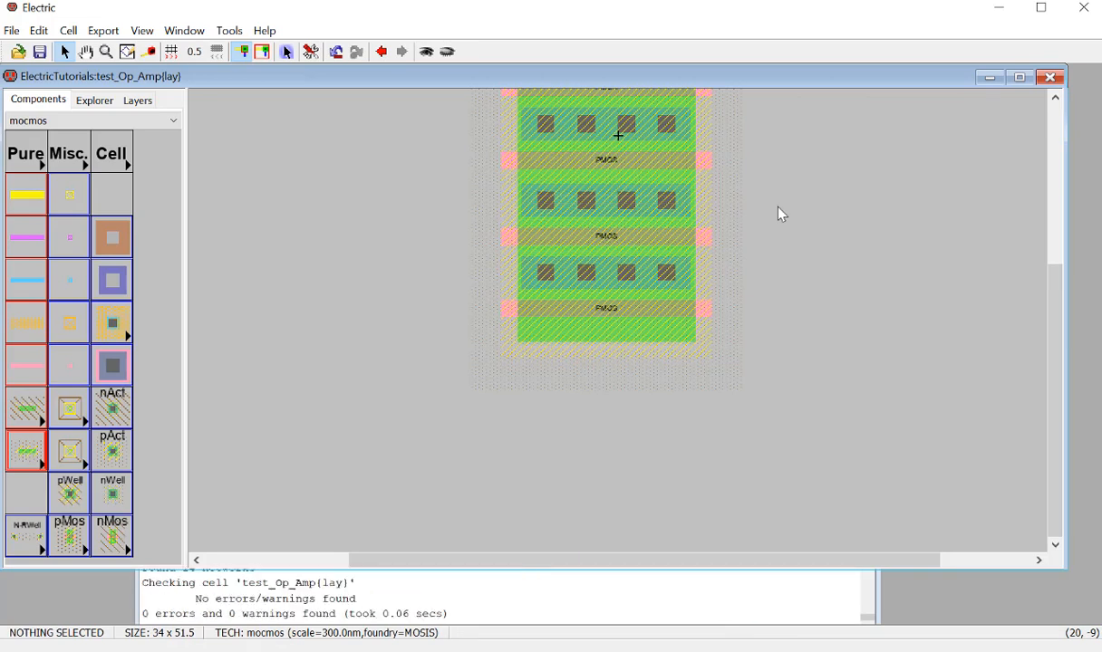
Step: Duplicate the whole four-transistor stack with its contacts and place the copy below the original, vertically aligned
scroll(744, 366, "down", 5, "ctrl")
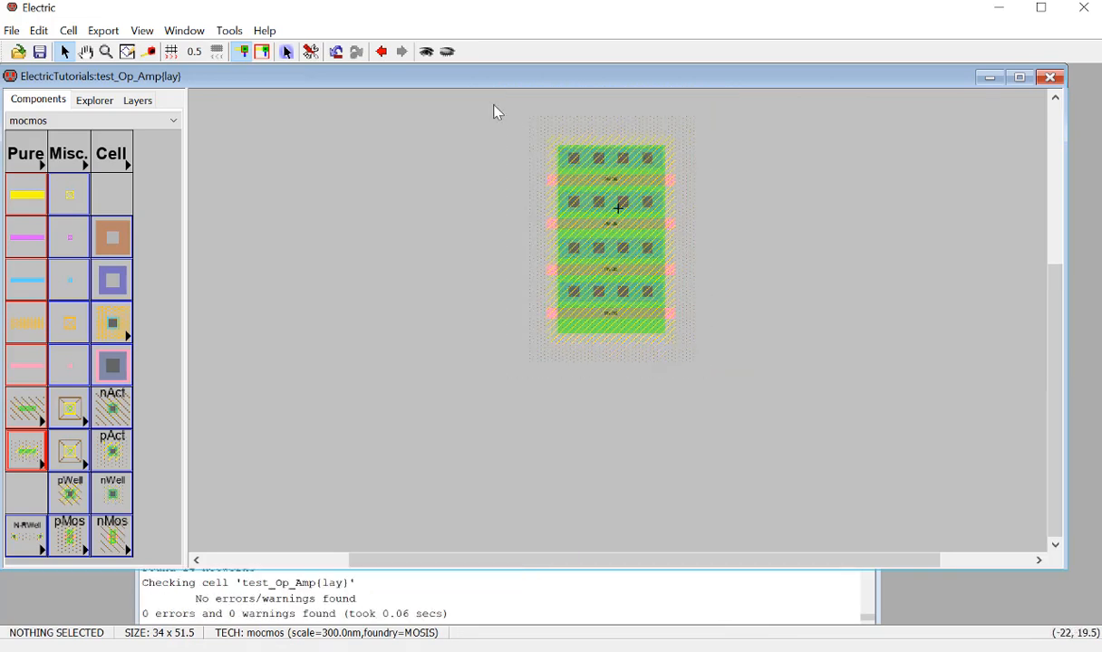
left_click_drag(492, 104, 738, 381)
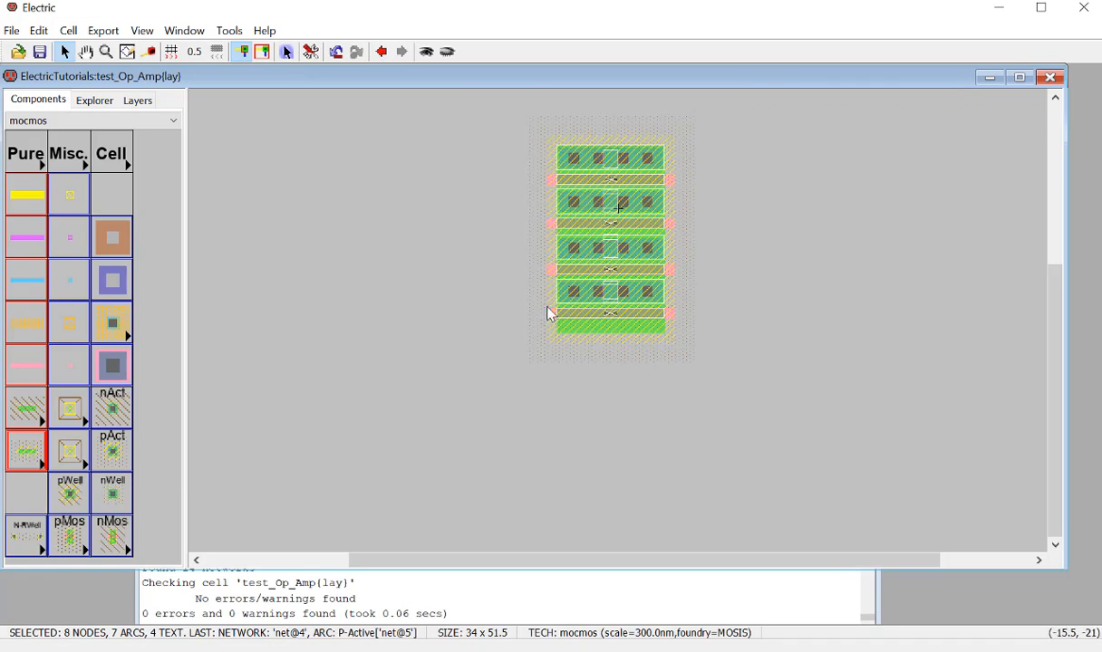
left_click(492, 112)
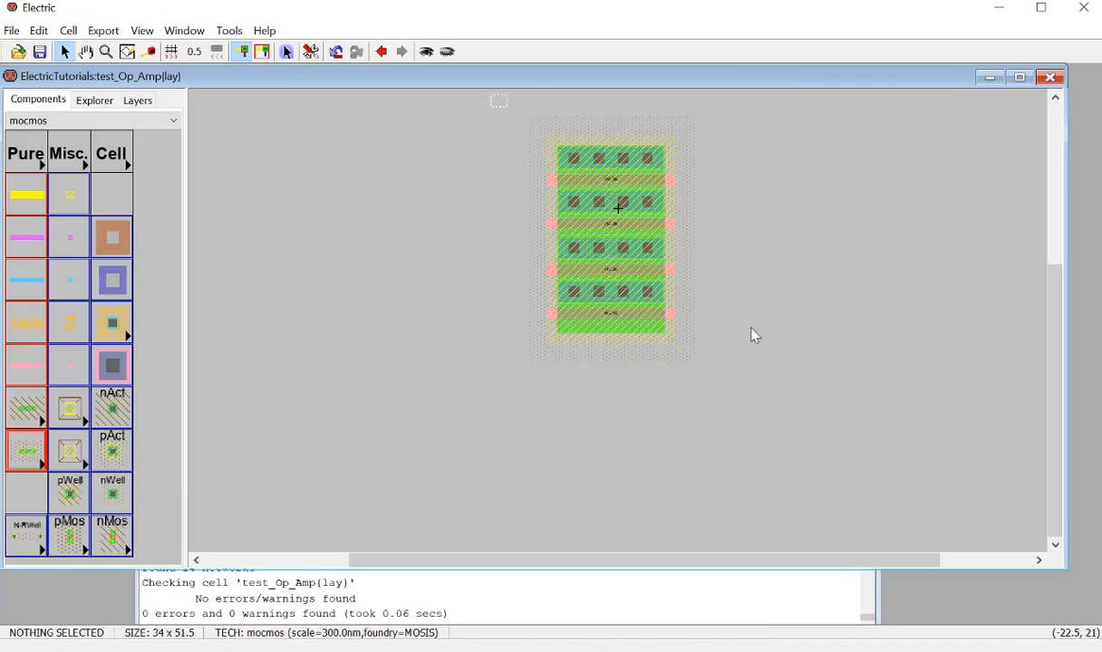
left_click_drag(751, 328, 776, 382)
key("ctrl+c")
key("ctrl+v")
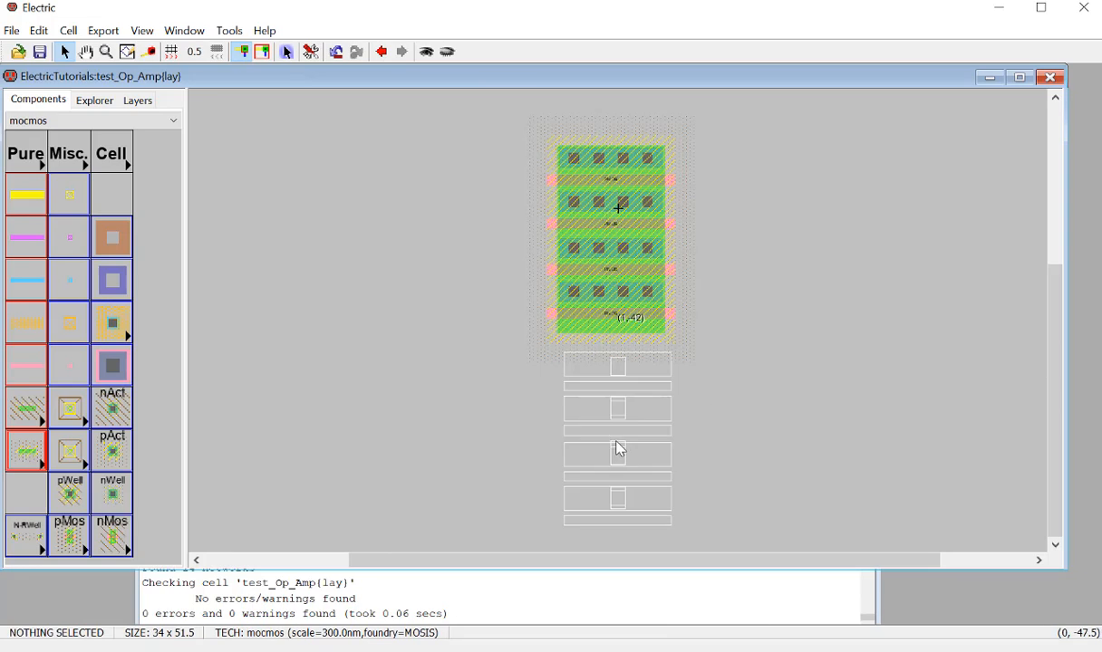
left_click(612, 452)
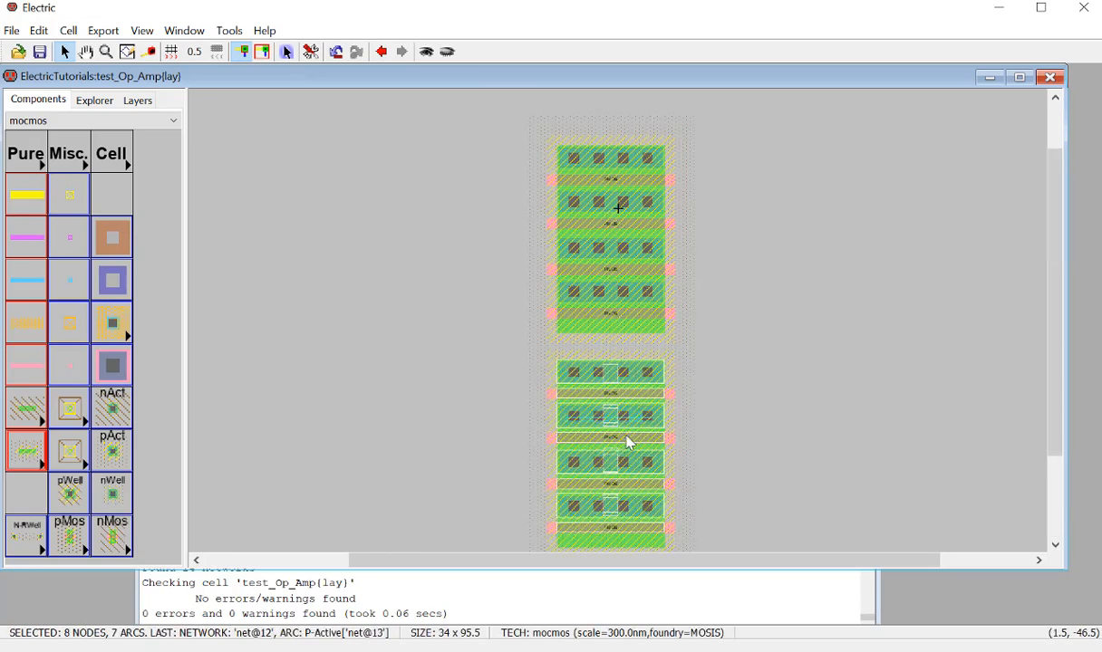
Step: Wire the lower stack's top contact to the transistor above with a P-Active arc and move the stack up 7 units, saving the library
left_click(630, 375)
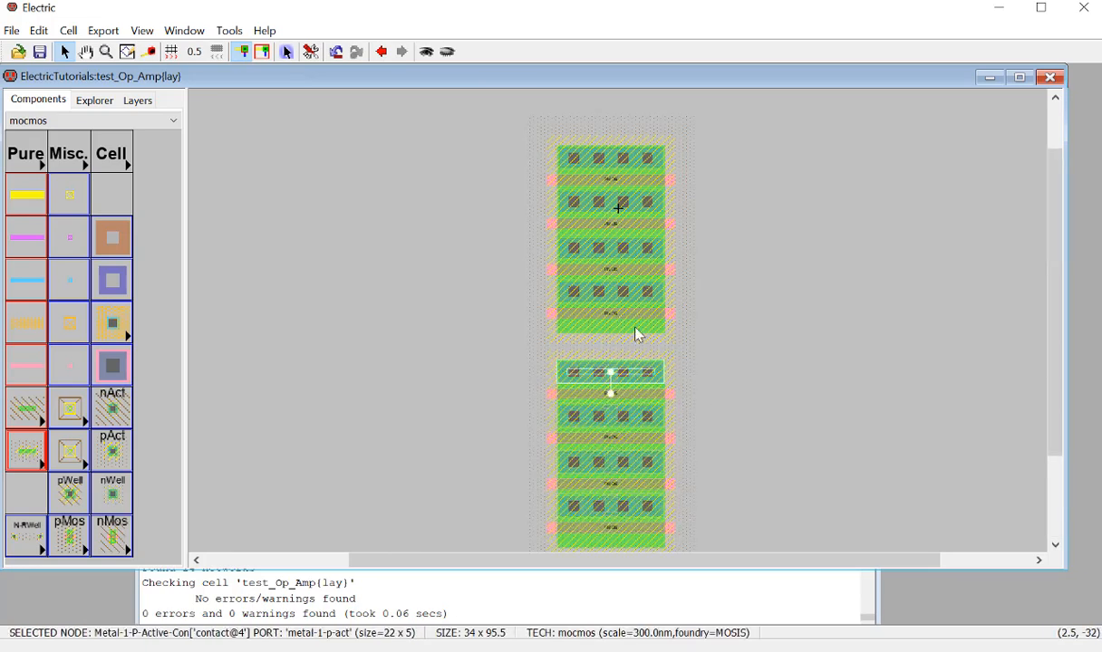
right_click(625, 338)
left_click(698, 367)
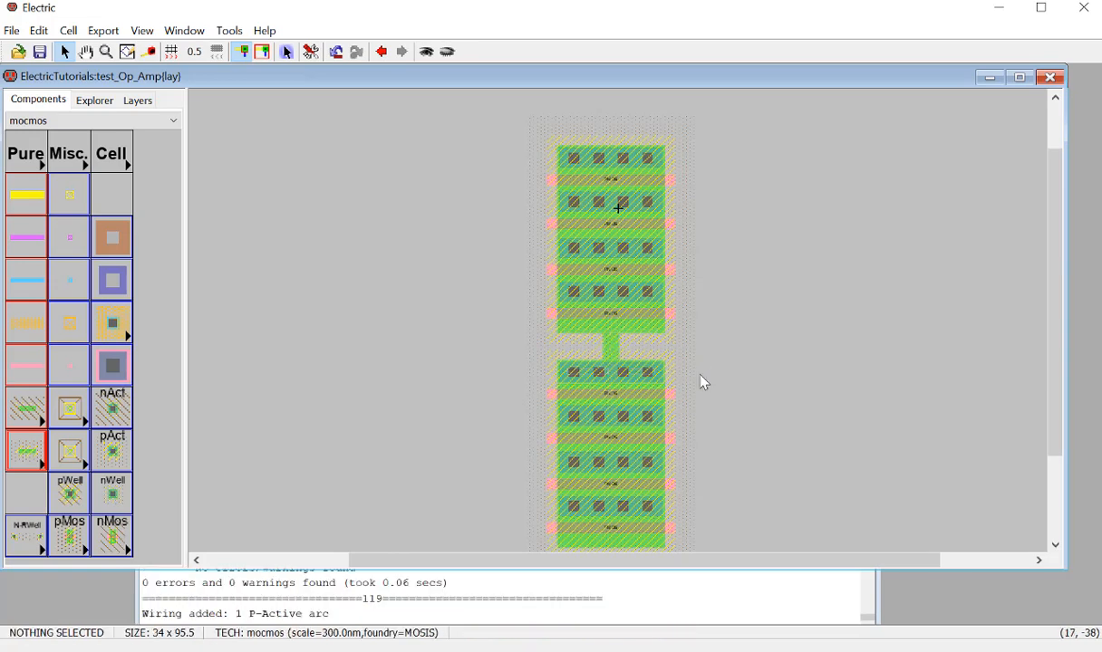
scroll(675, 408, "down", 3)
left_click(639, 232)
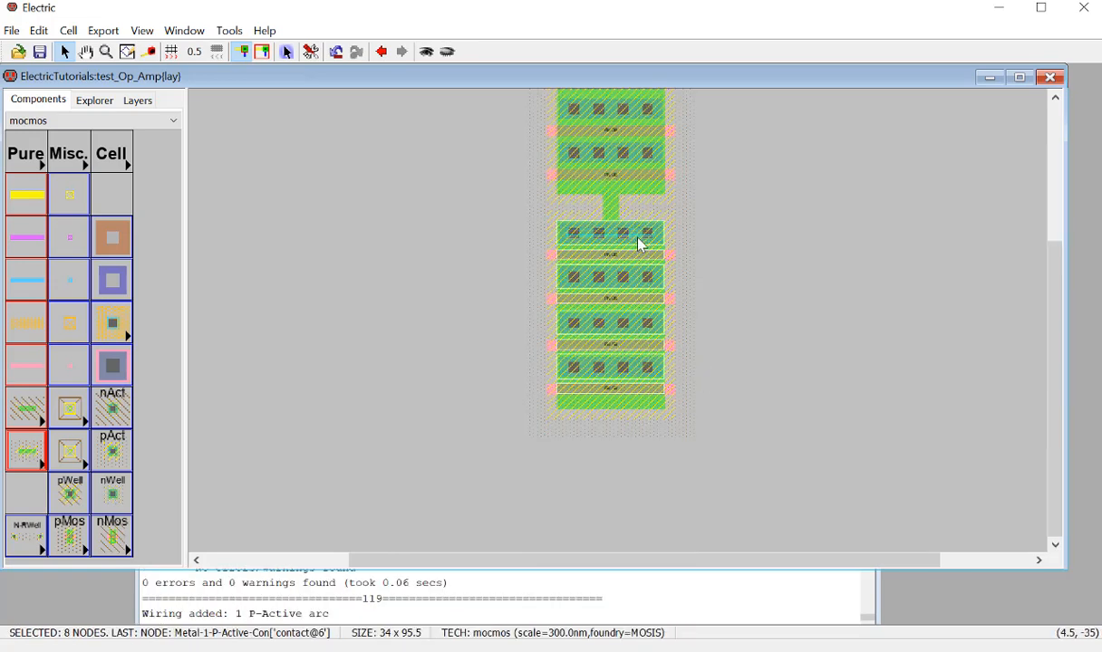
left_click_drag(638, 241, 649, 207)
left_click(737, 217)
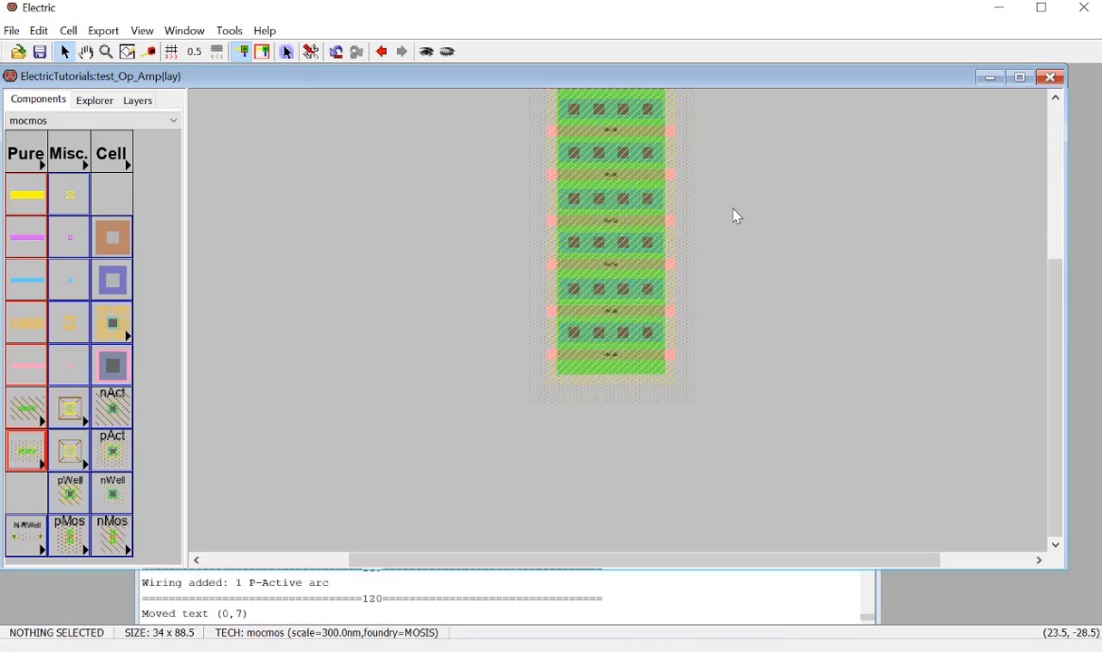
key("ctrl+s")
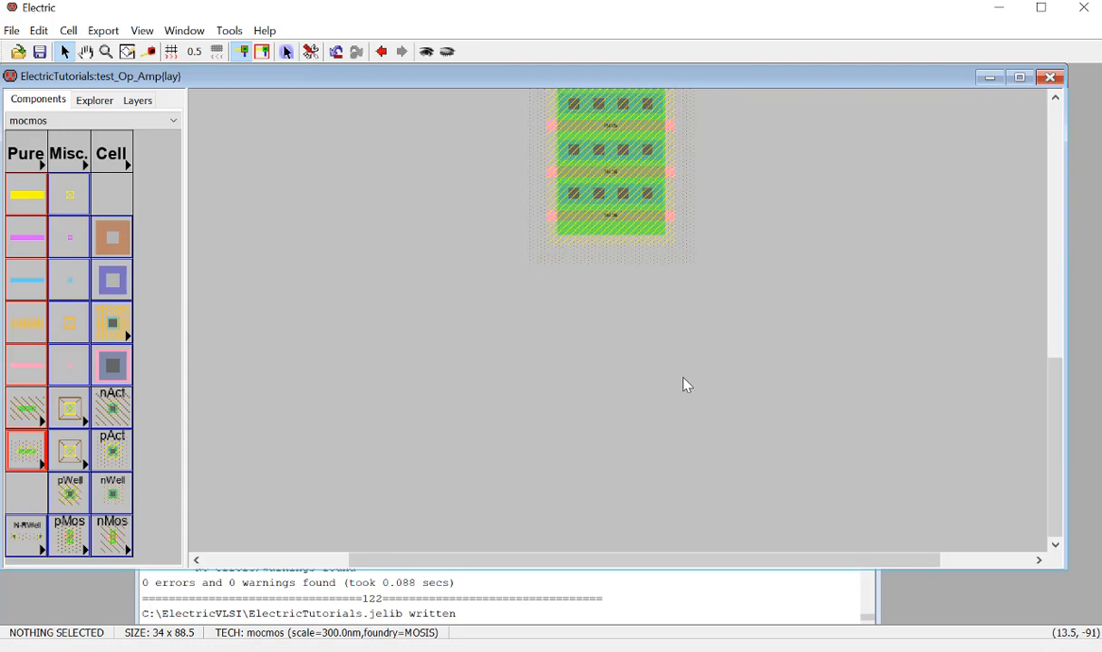
Step: Duplicate the bottom two transistors with their contacts and place the copy below the column, vertically aligned
left_click_drag(636, 304, 635, 299)
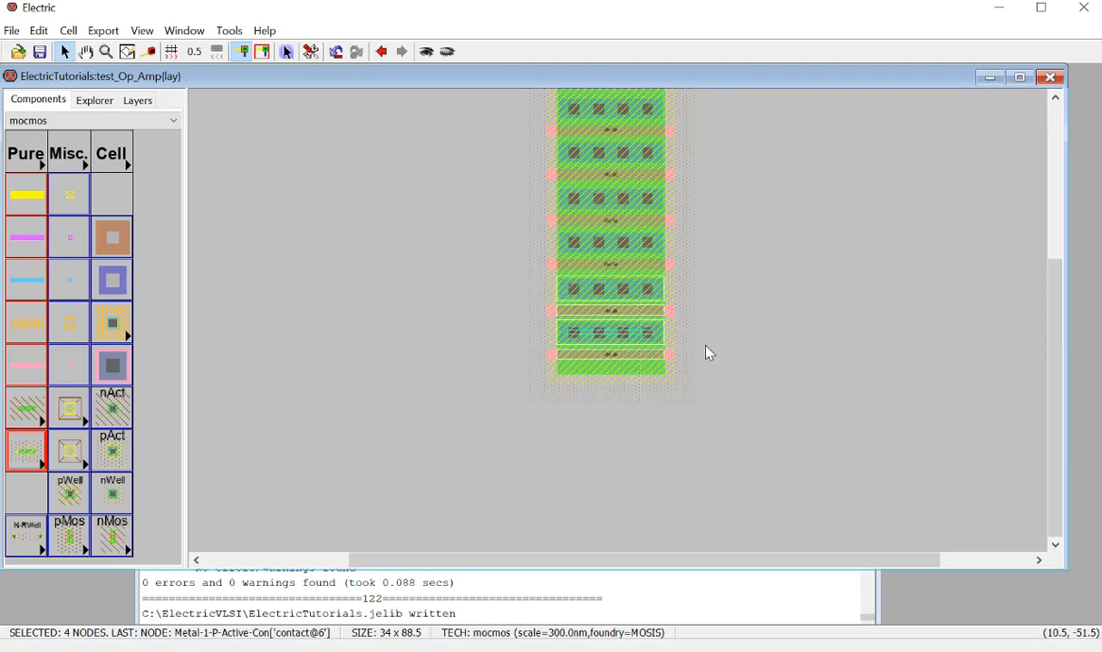
key("ctrl+c")
key("ctrl+v")
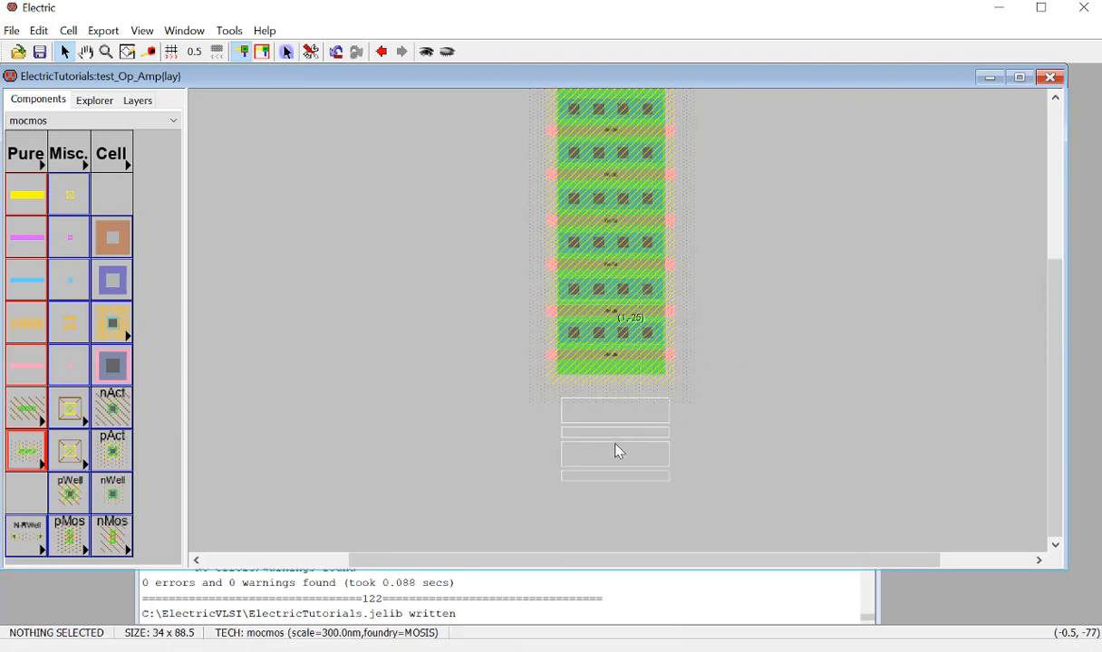
left_click(619, 450)
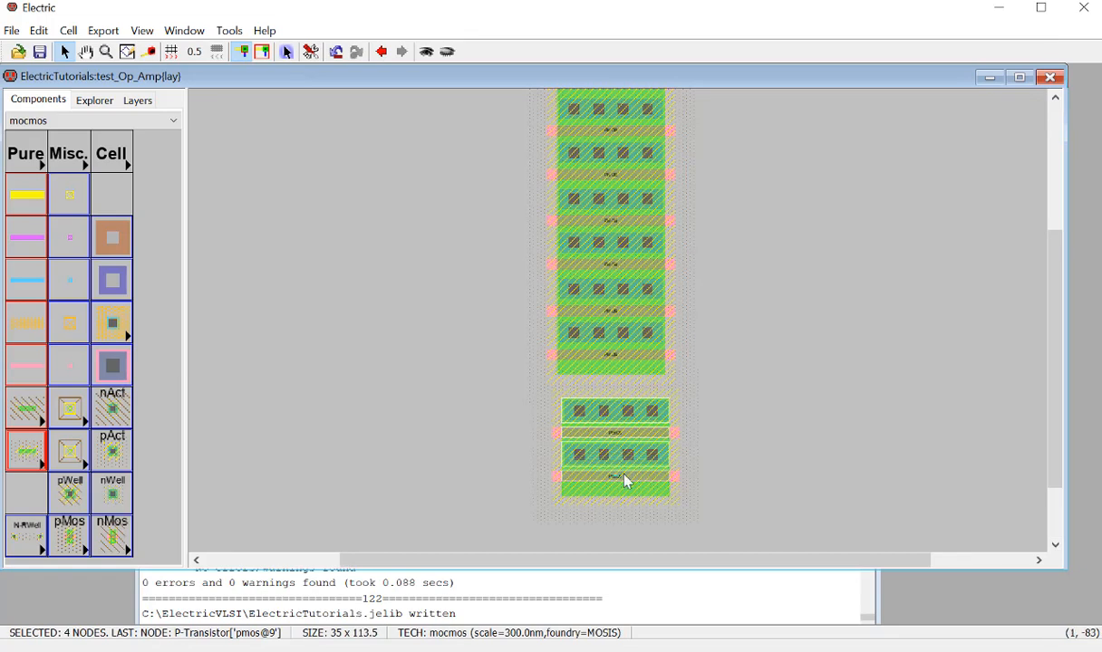
key("Left")
key("Left")
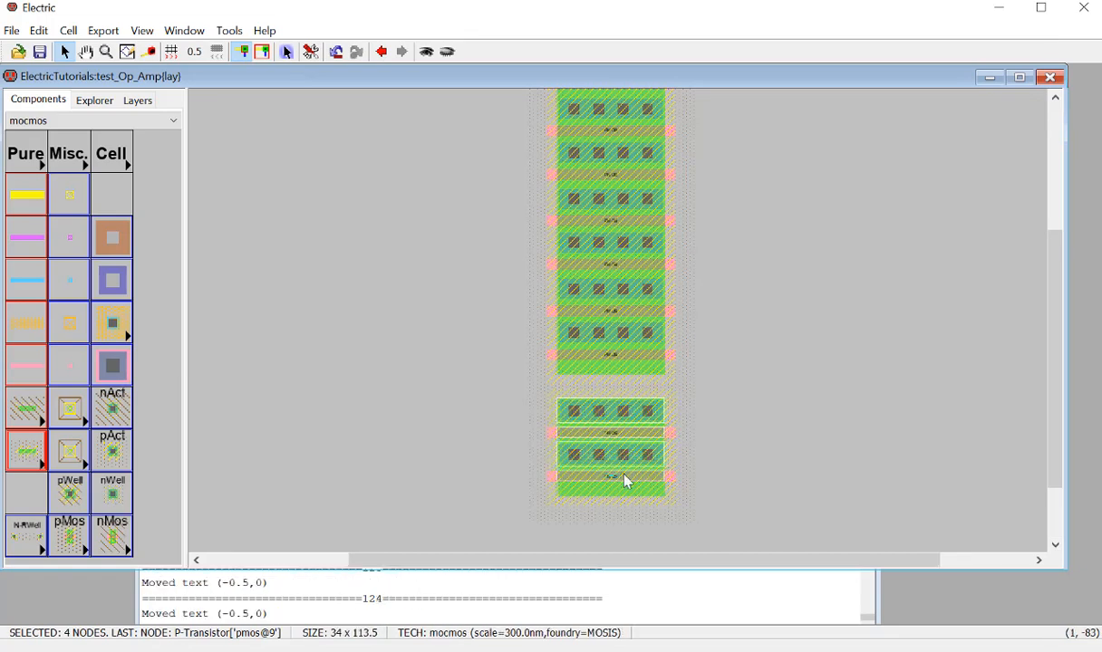
Step: Wire the pasted pair's top contact to the transistor above with a P-Active arc and move the pair up 6.5 units
left_click(641, 411)
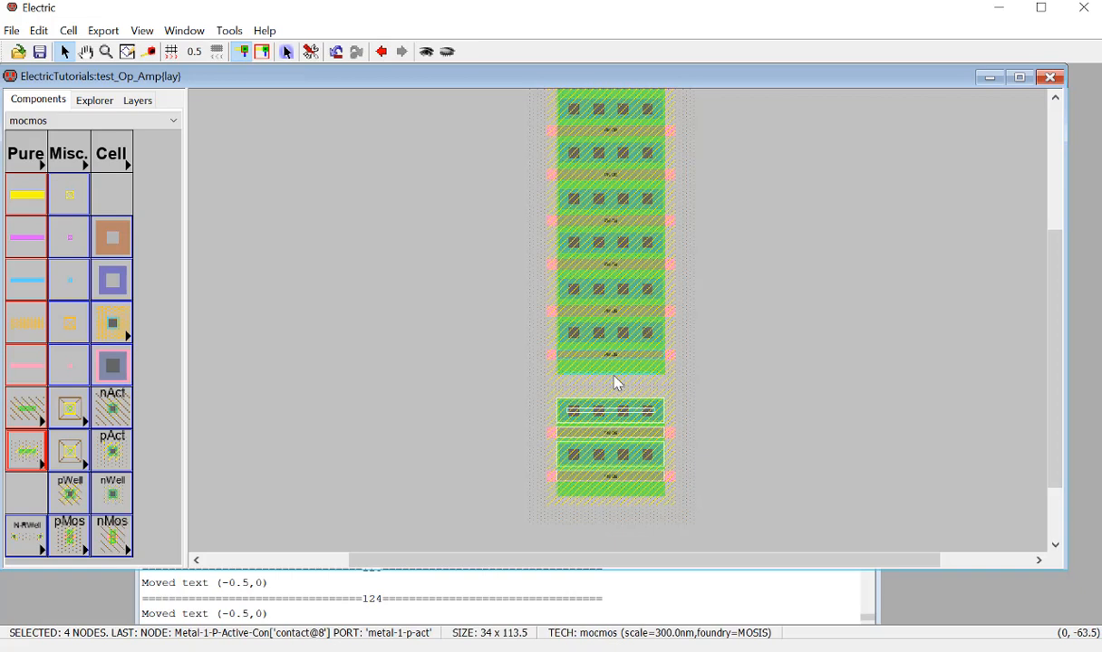
right_click(718, 394)
left_click(719, 395)
left_click(621, 408)
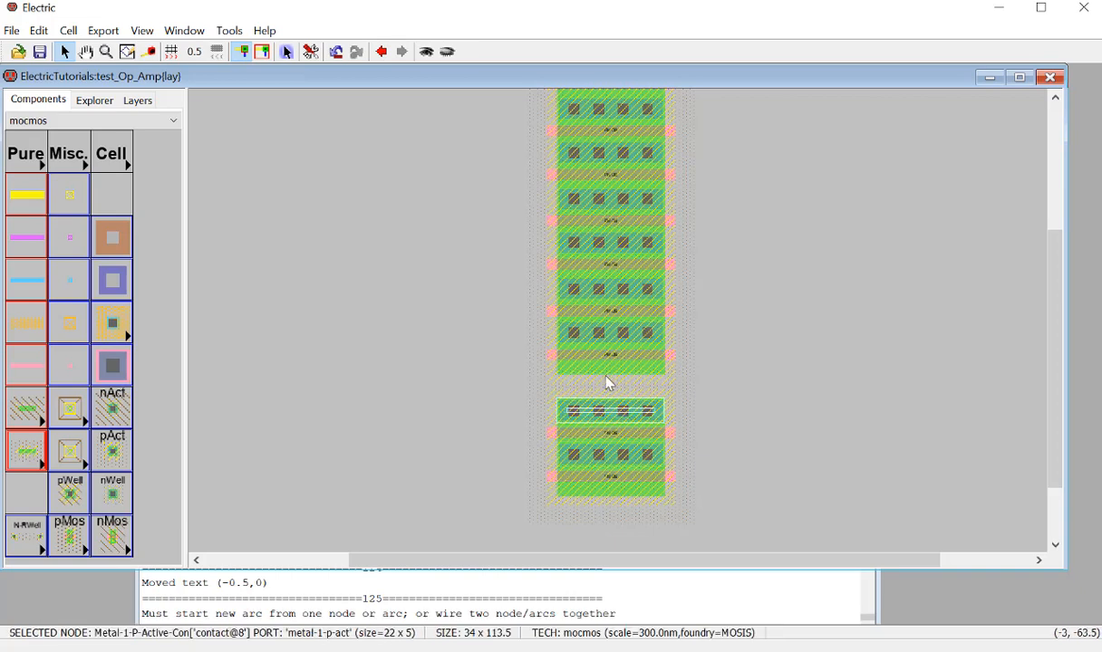
left_click(611, 372, "shift")
right_click(623, 377)
left_click(656, 499)
left_click_drag(649, 523, 639, 387)
left_click(720, 387)
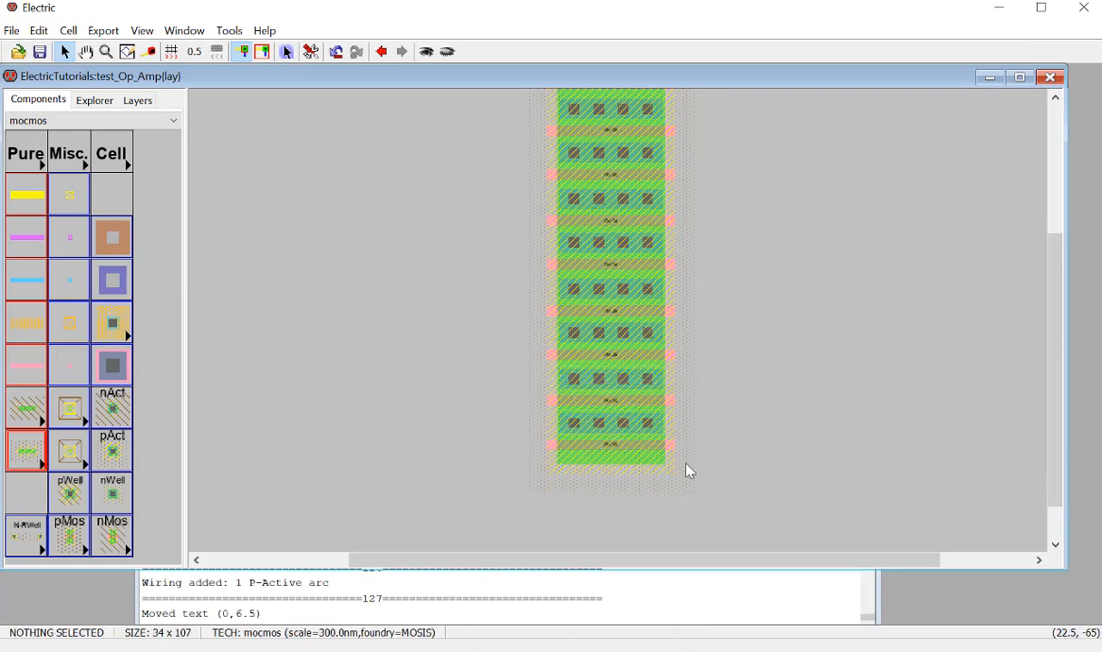
Step: Nudge the bottom transistor pair up another 0.5 units and run a design rule check
left_click_drag(658, 490, 640, 386)
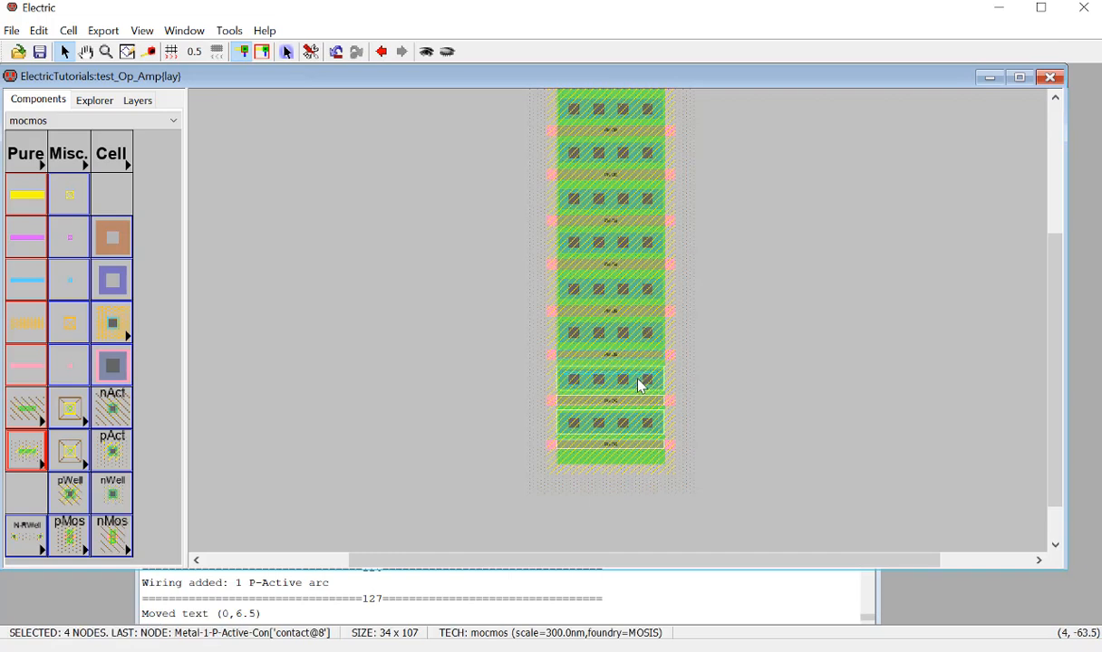
key("Up")
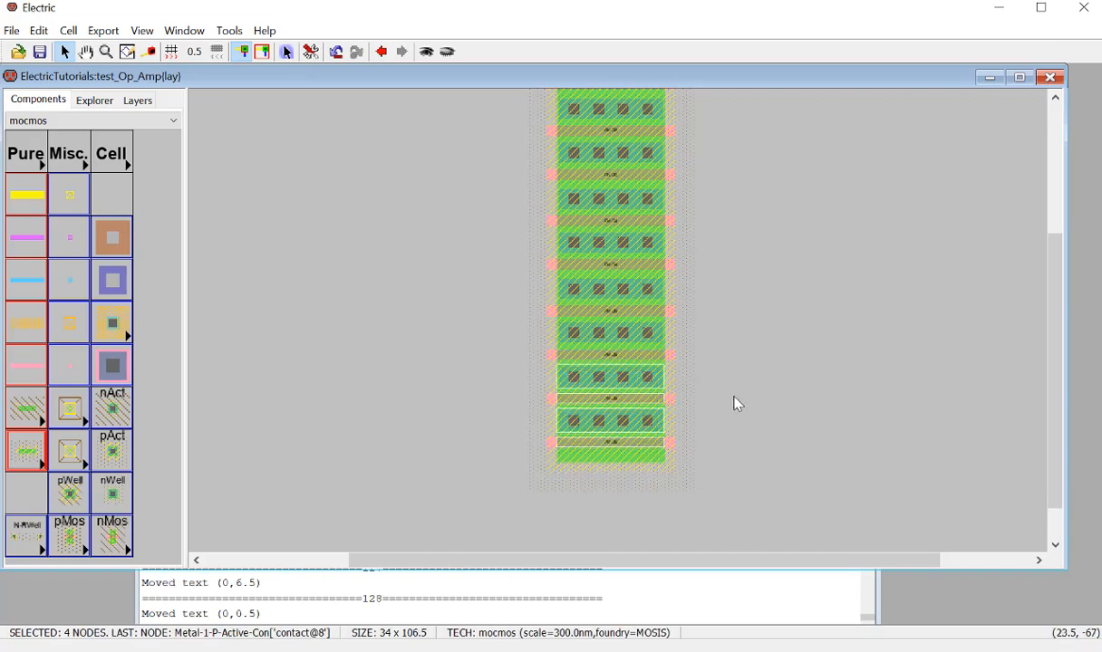
left_click(748, 391)
key("F5")
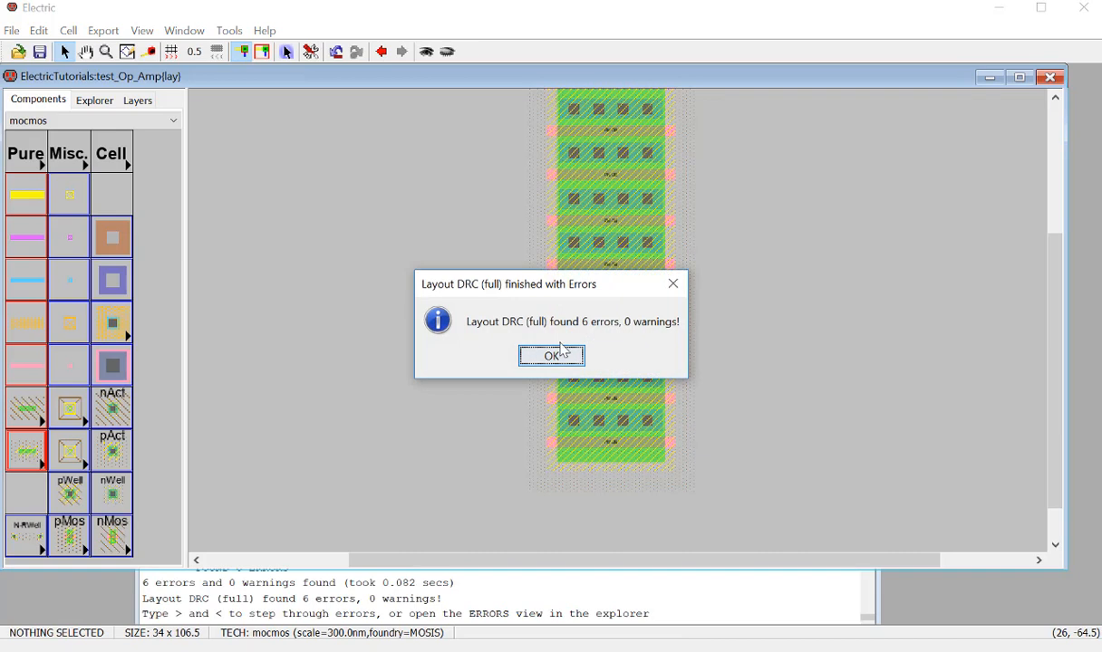
key("Return")
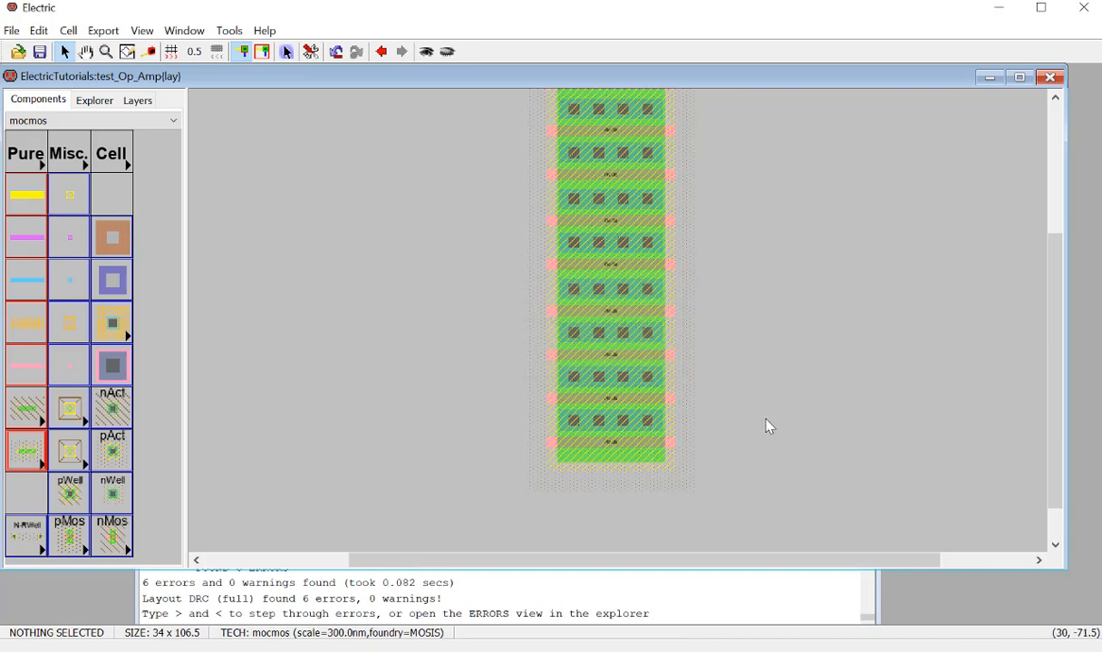
Step: Undo the bottom pair's 0.5-unit nudge and rerun the design rule check
key("ctrl+z")
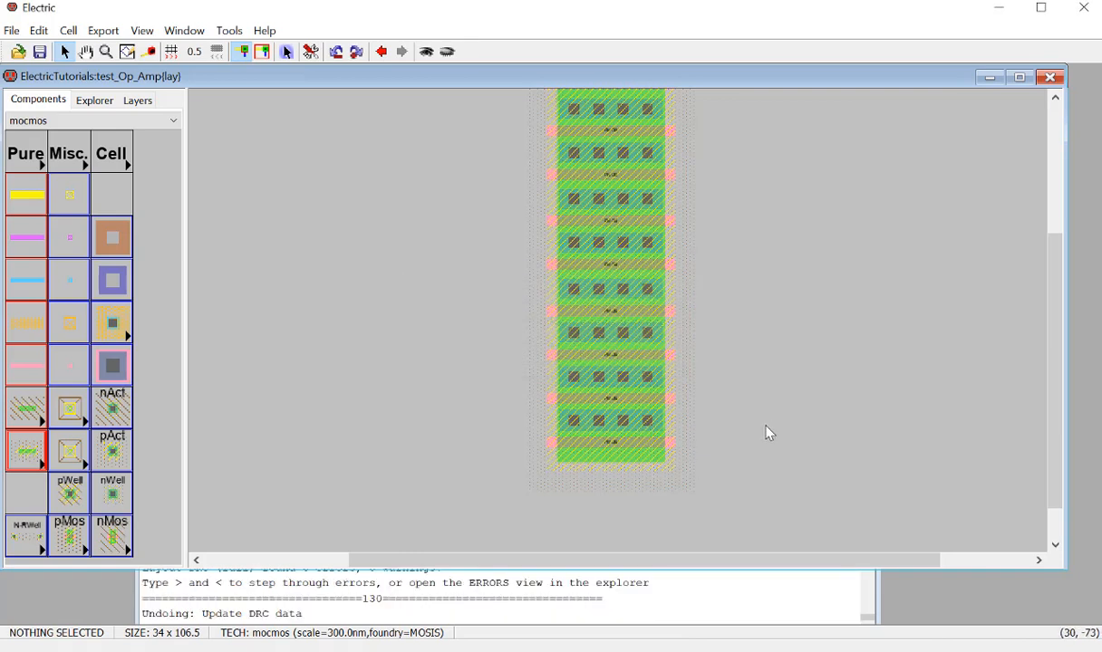
key("ctrl+z")
key("F5")
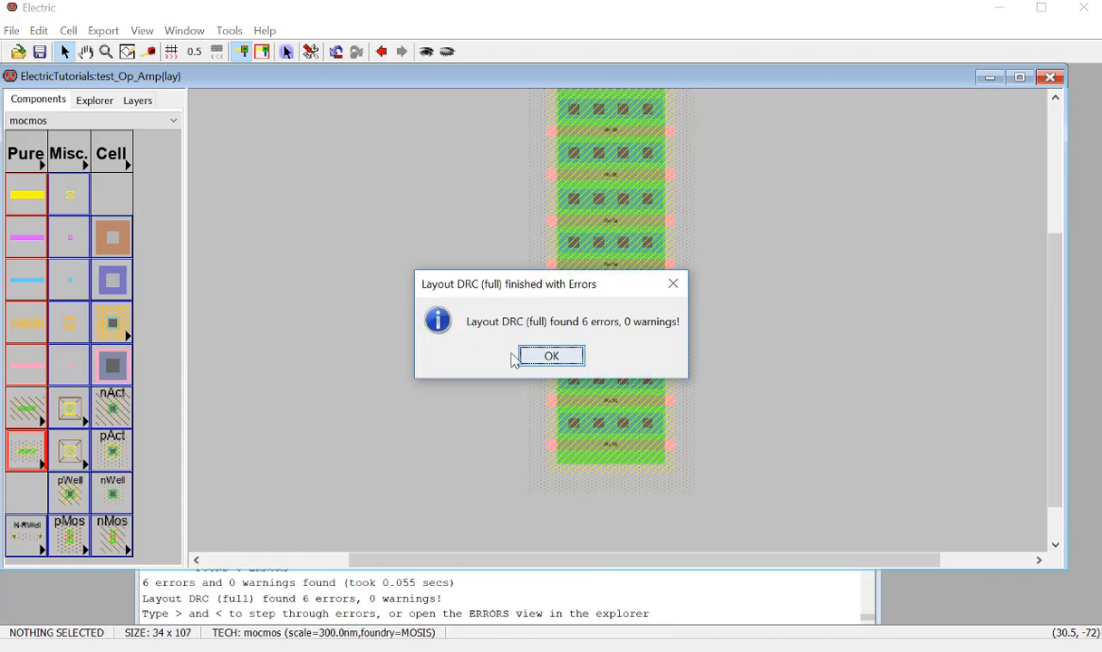
left_click(551, 354)
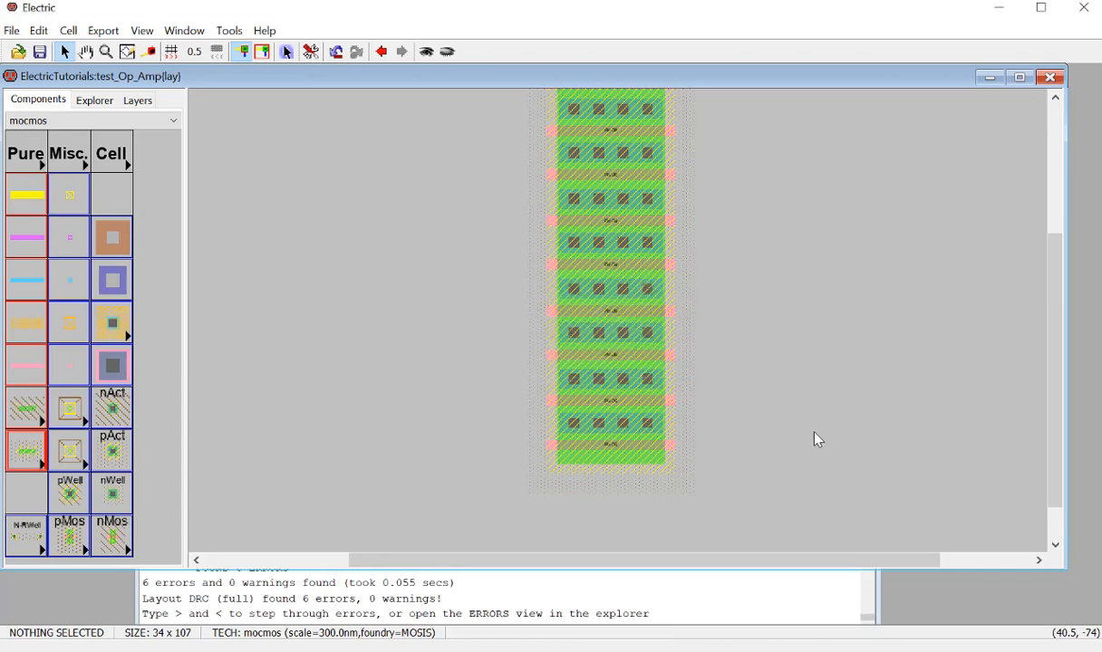
Step: Step through the design rule errors and examine the P-Active spacing around the lowest transistors
key("greater")
key("greater")
key("greater")
key("greater")
key("greater")
key("greater")
key("greater")
key("greater")
key("greater")
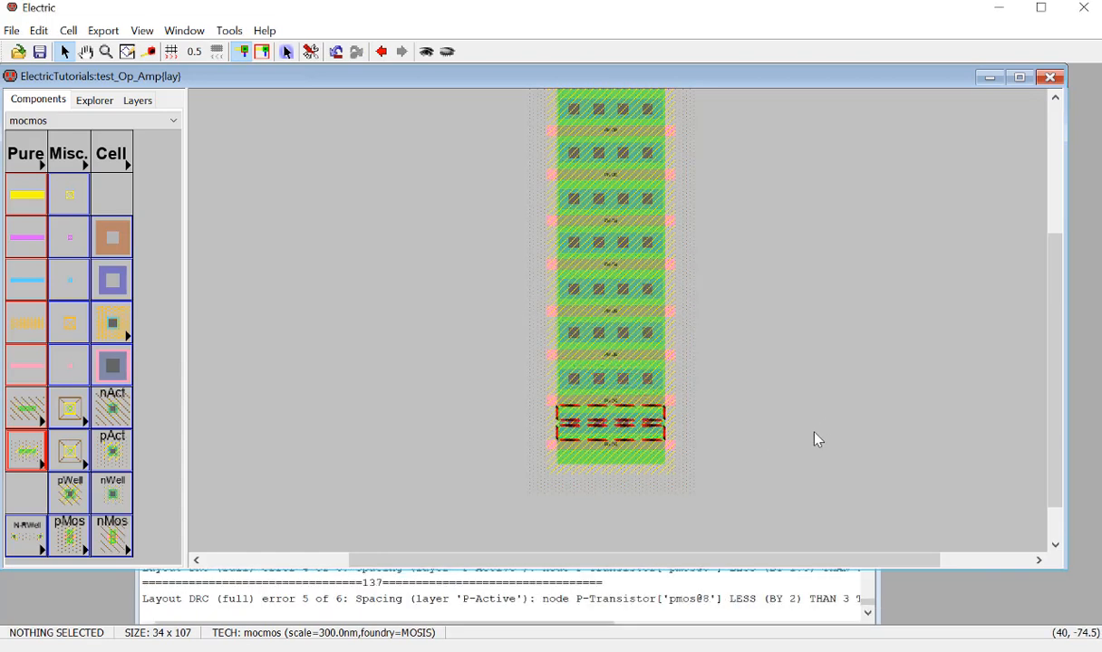
scroll(580, 513, "up", 4, "ctrl")
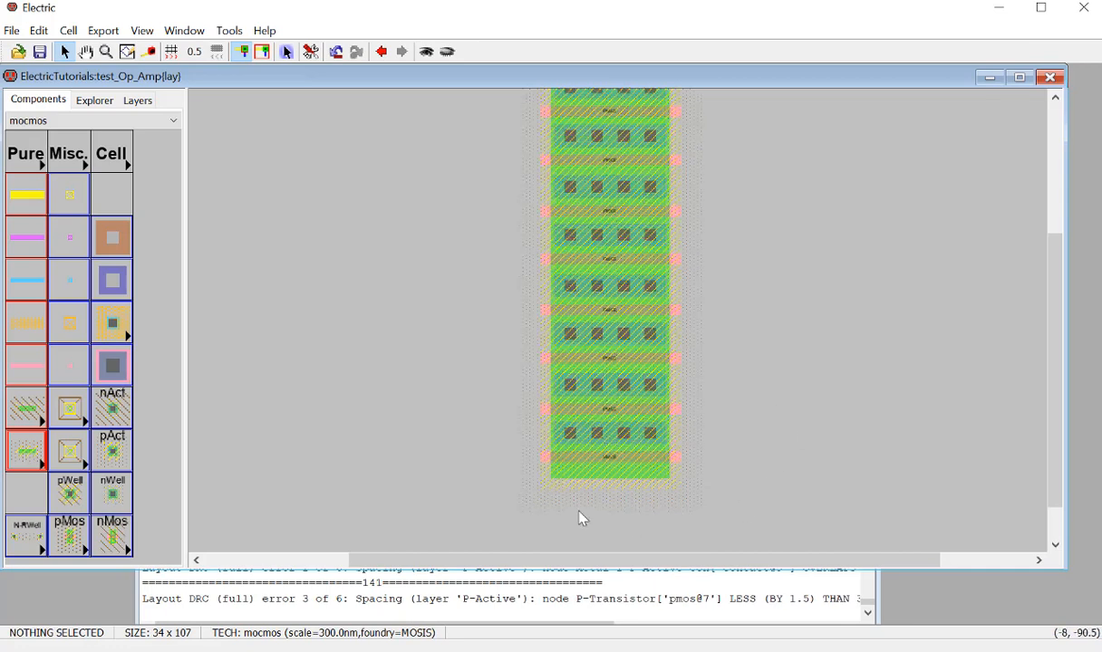
scroll(676, 467, "down", 2)
scroll(671, 466, "up", 3, "ctrl")
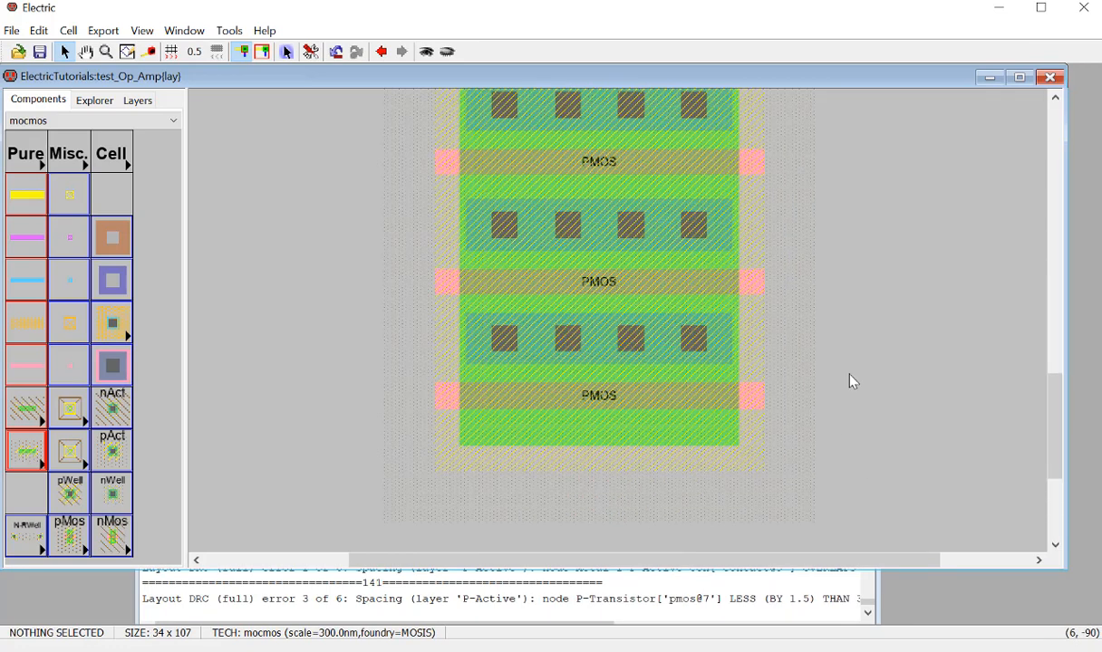
Step: Undo the pasted pair's 6.5-unit upward move and rerun the design rule check
key("ctrl+z")
key("ctrl+z")
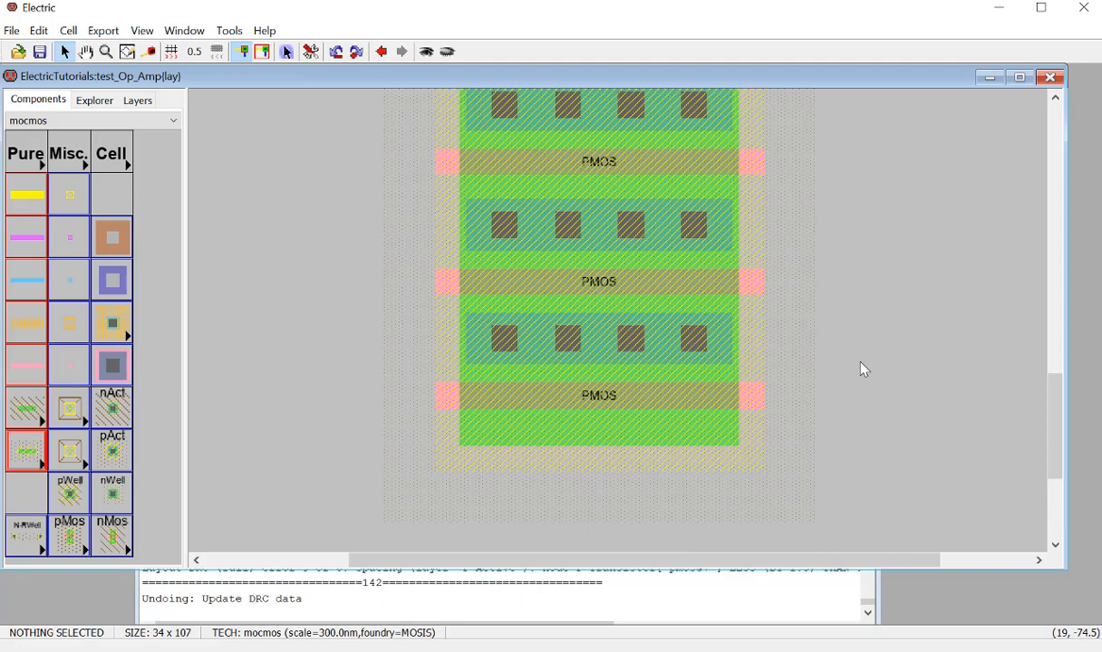
left_click(863, 370)
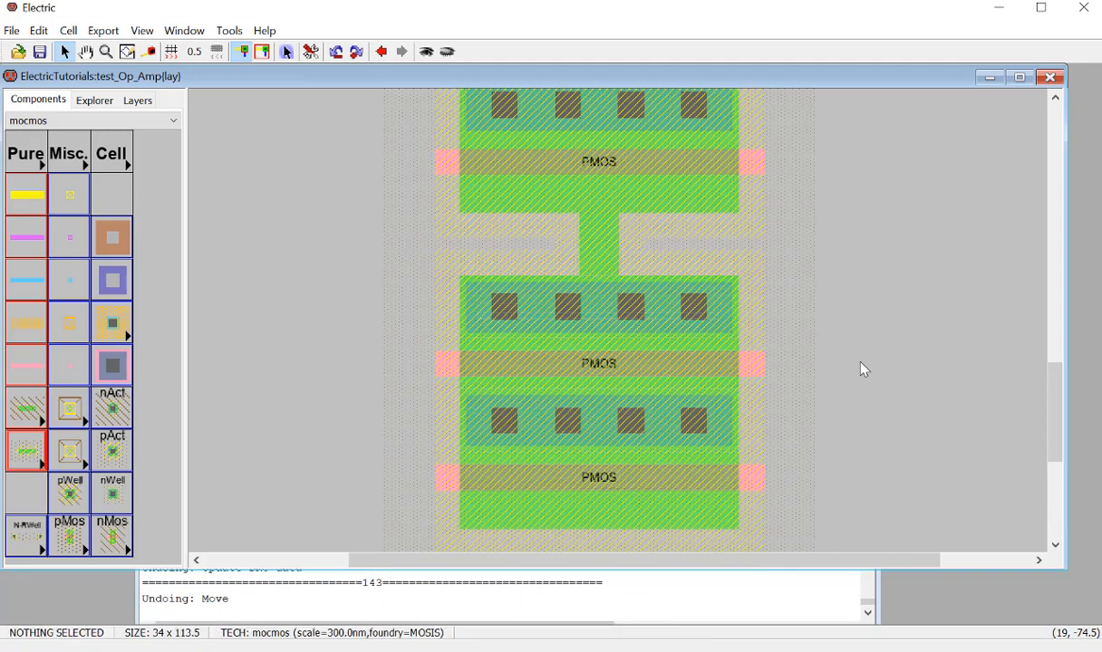
key("F5")
left_click(673, 287)
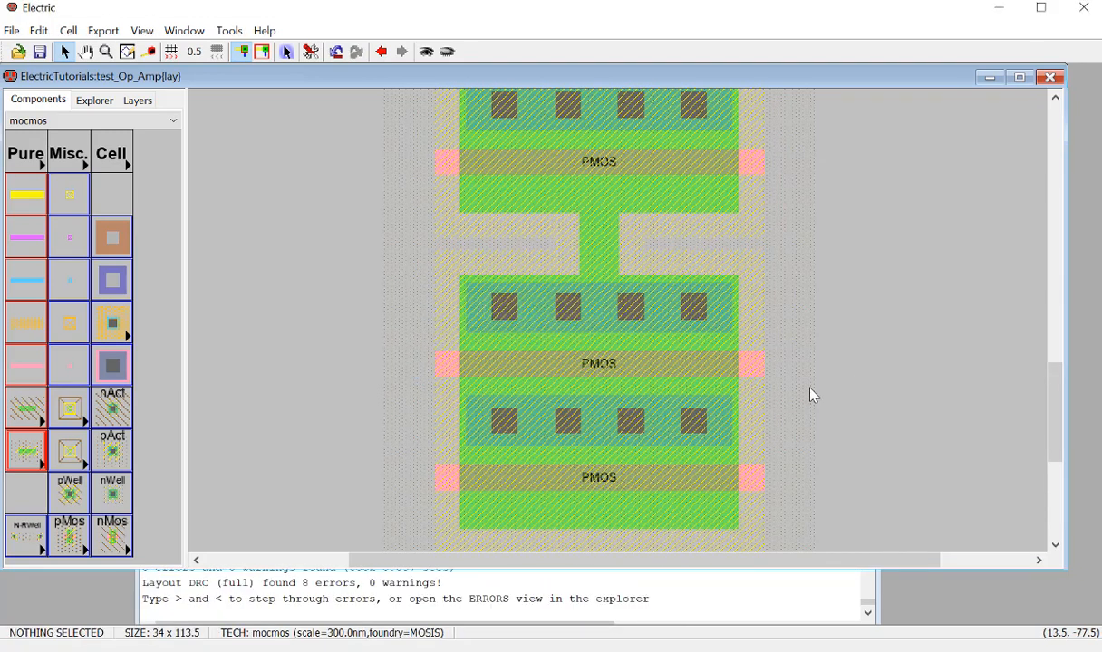
Step: Delete the pasted bottom transistor pair with its contacts and the P-Active arc joining it to the column
scroll(763, 427, "down", 1)
scroll(735, 434, "down", 2, "ctrl")
scroll(734, 434, "up", 1)
scroll(735, 434, "up", 1)
scroll(748, 426, "down", 1)
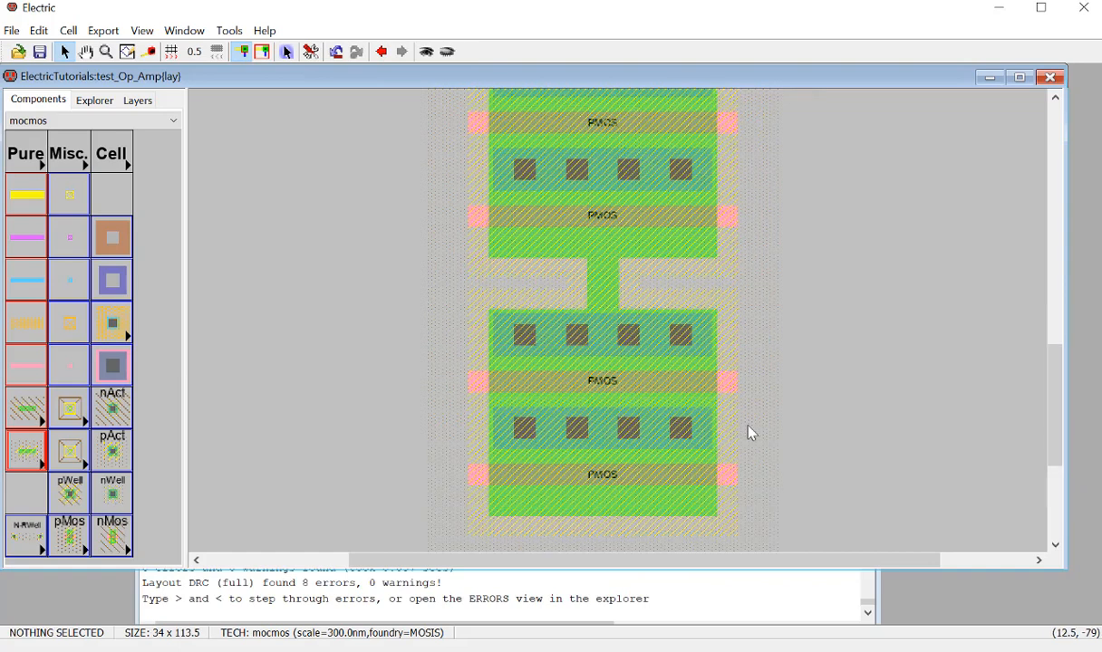
scroll(750, 433, "down", 2)
left_click_drag(738, 423, 512, 174)
key("Delete")
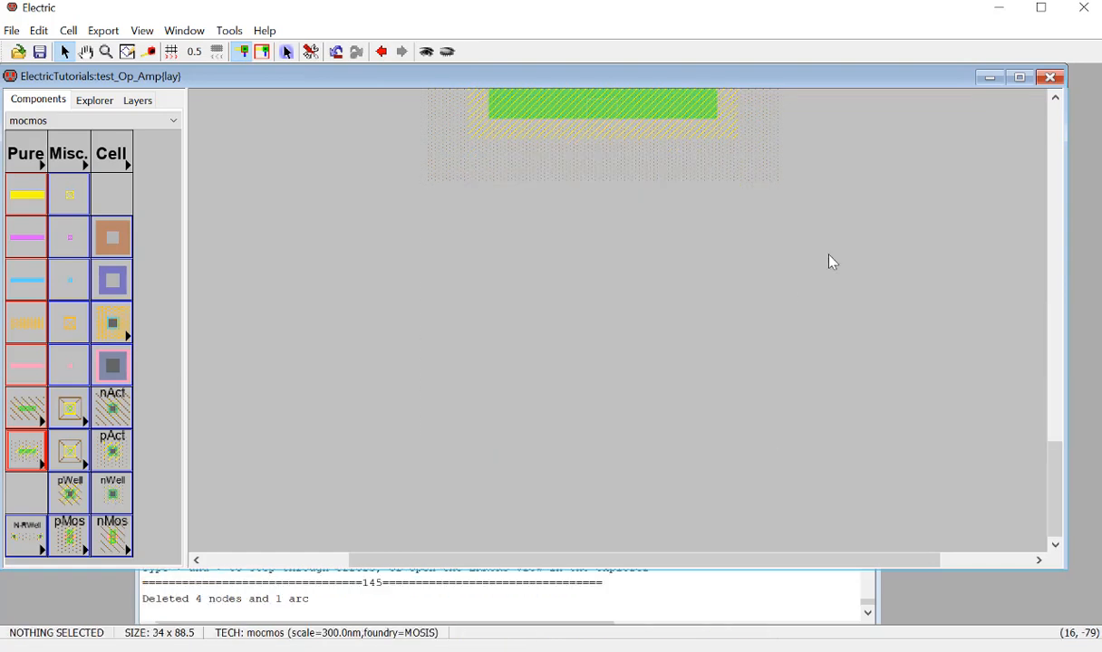
Step: Run a design rule check on the remaining column and examine the contact-to-gate spacing from top to bottom
key("F5")
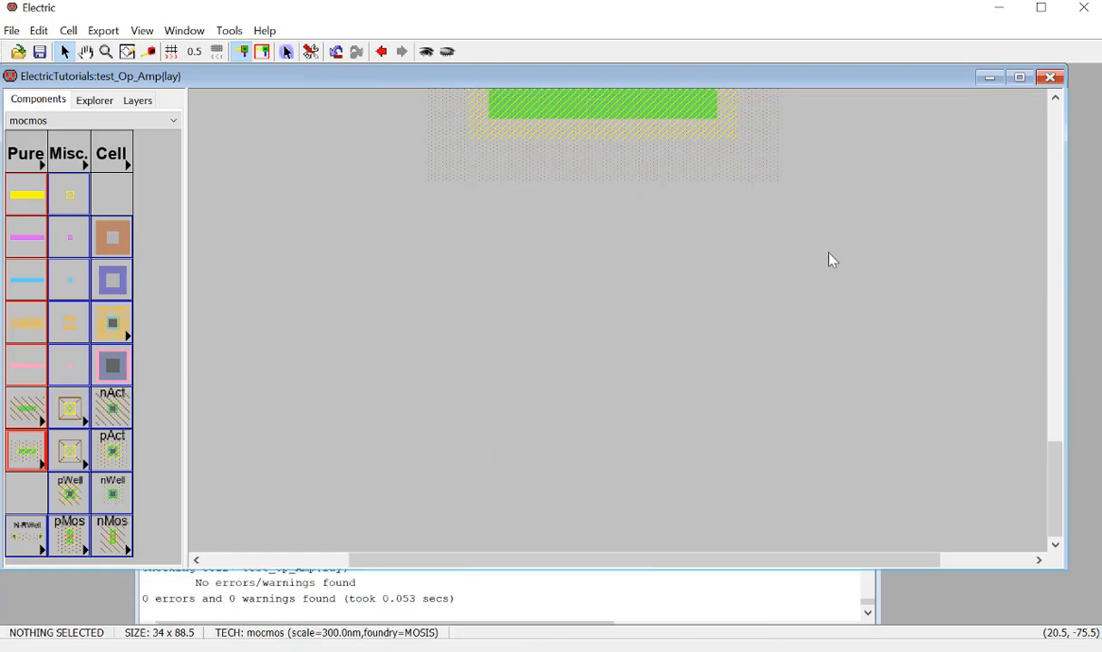
key("ctrl+z")
left_click_drag(667, 445, 858, 317)
scroll(850, 324, "up", 1)
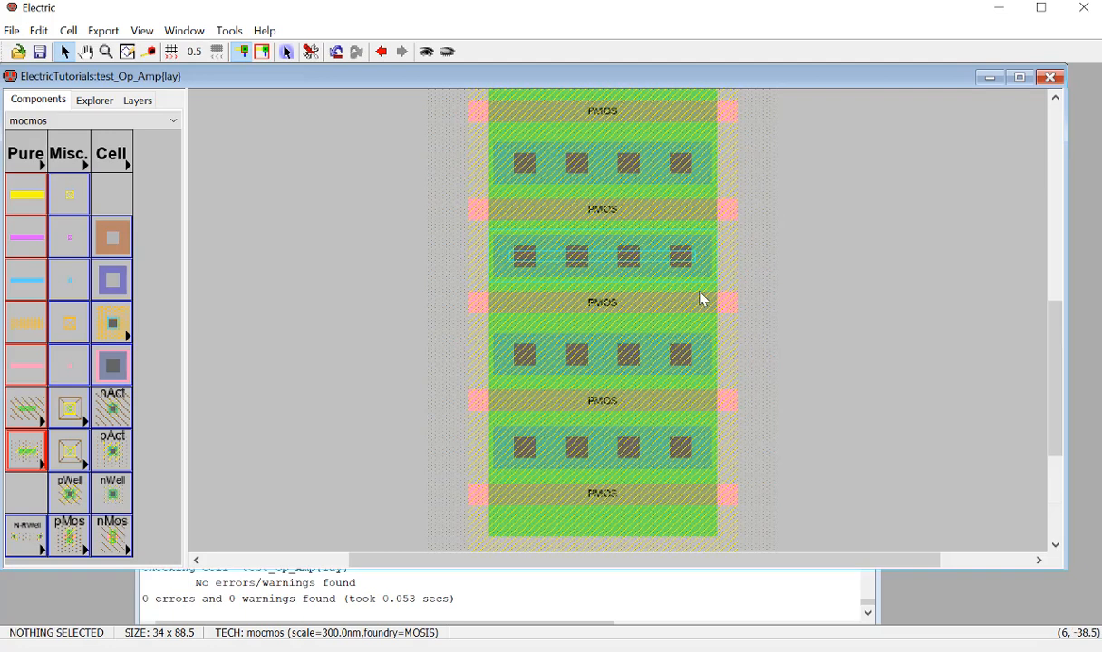
scroll(821, 342, "up", 2)
scroll(823, 348, "up", 2)
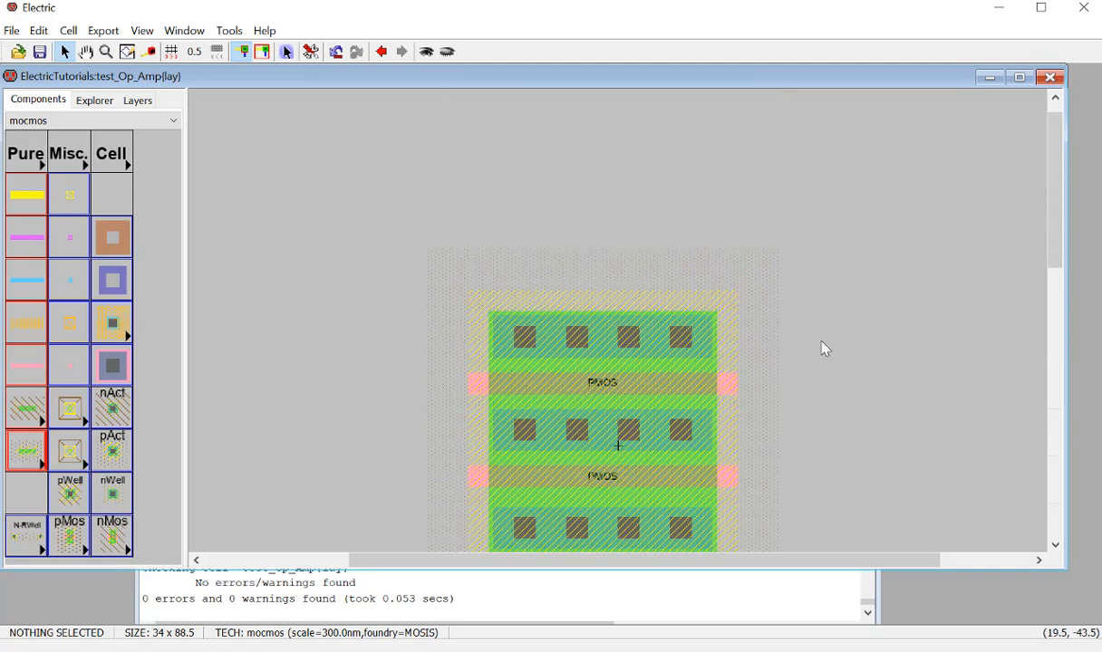
scroll(822, 349, "down", 2)
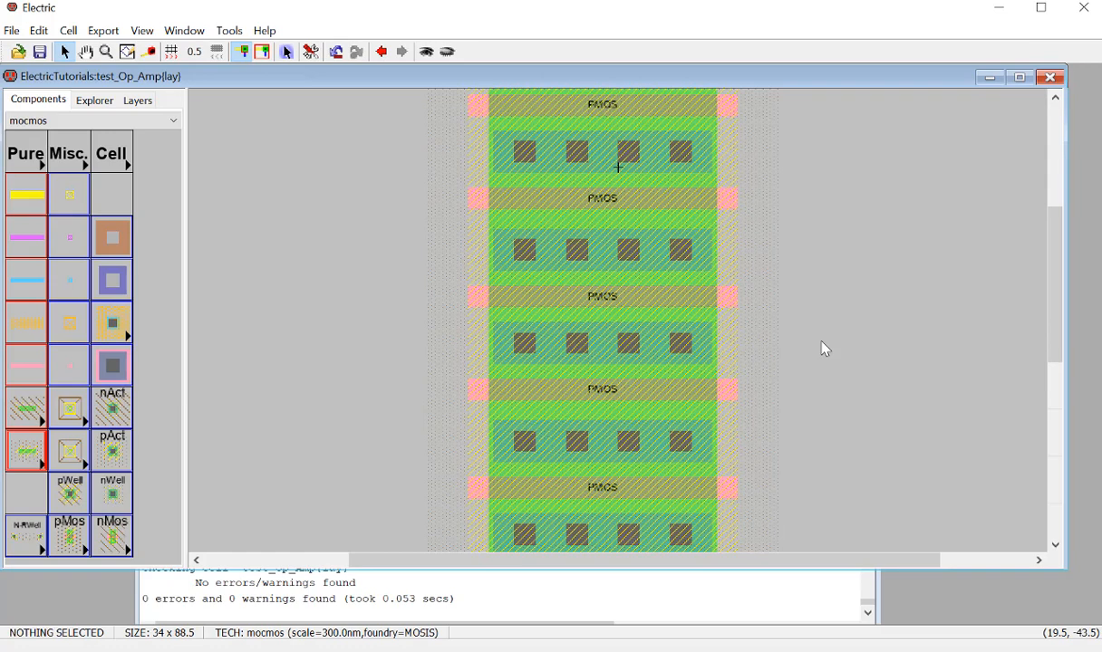
scroll(824, 347, "down", 1)
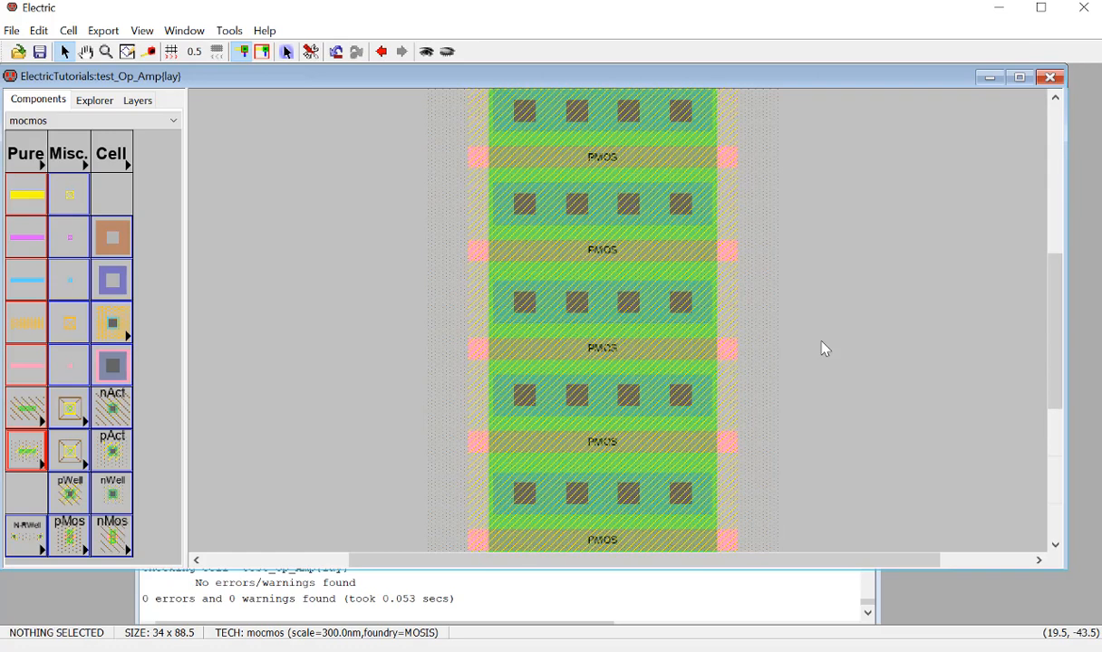
Step: Move the fifth P-Active contact from the column's top and the PMOS transistor directly below it up 0.5 units each
left_click(703, 306)
key("Up")
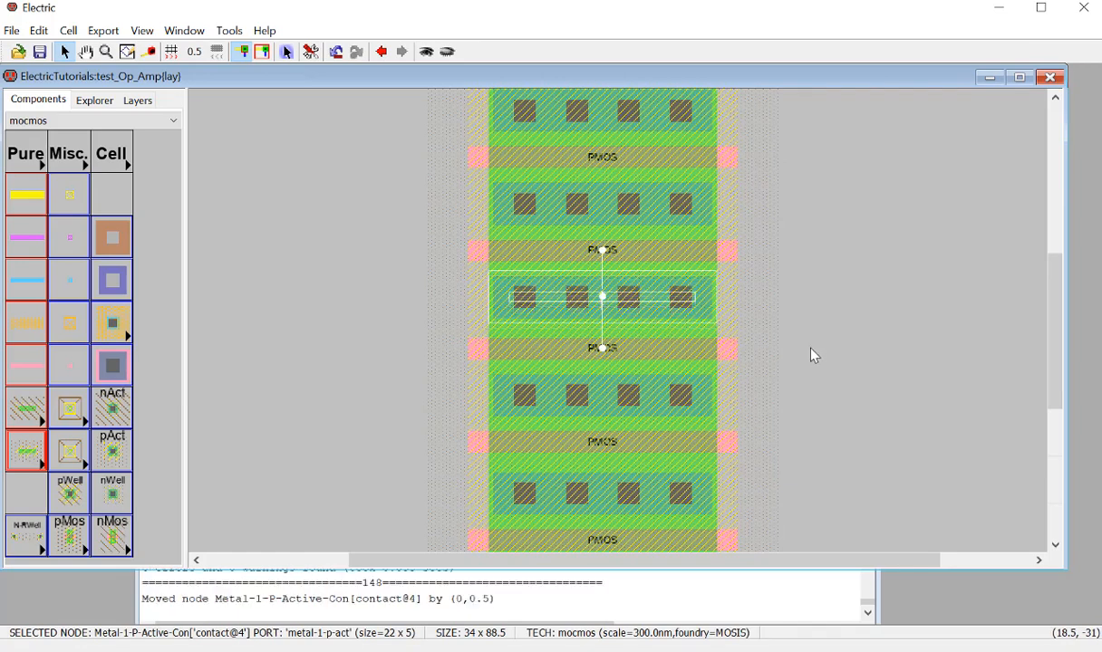
left_click(812, 355)
left_click(695, 357)
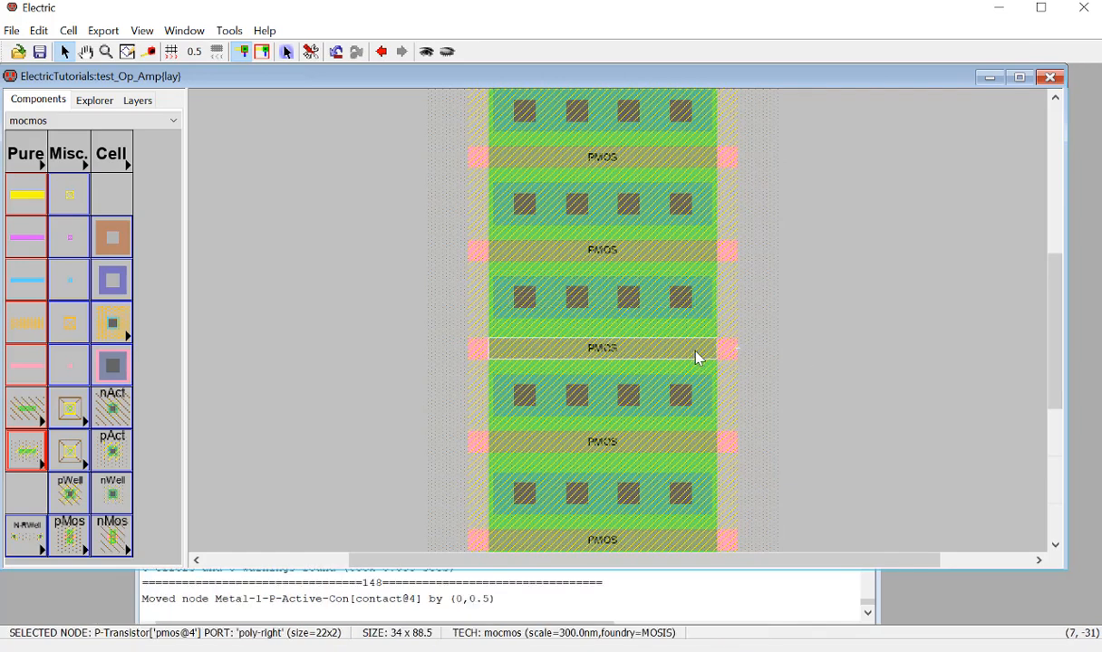
key("Up")
Step: Move the sixth and seventh P-Active contacts from the column's top up 0.5 units each
left_click(672, 400)
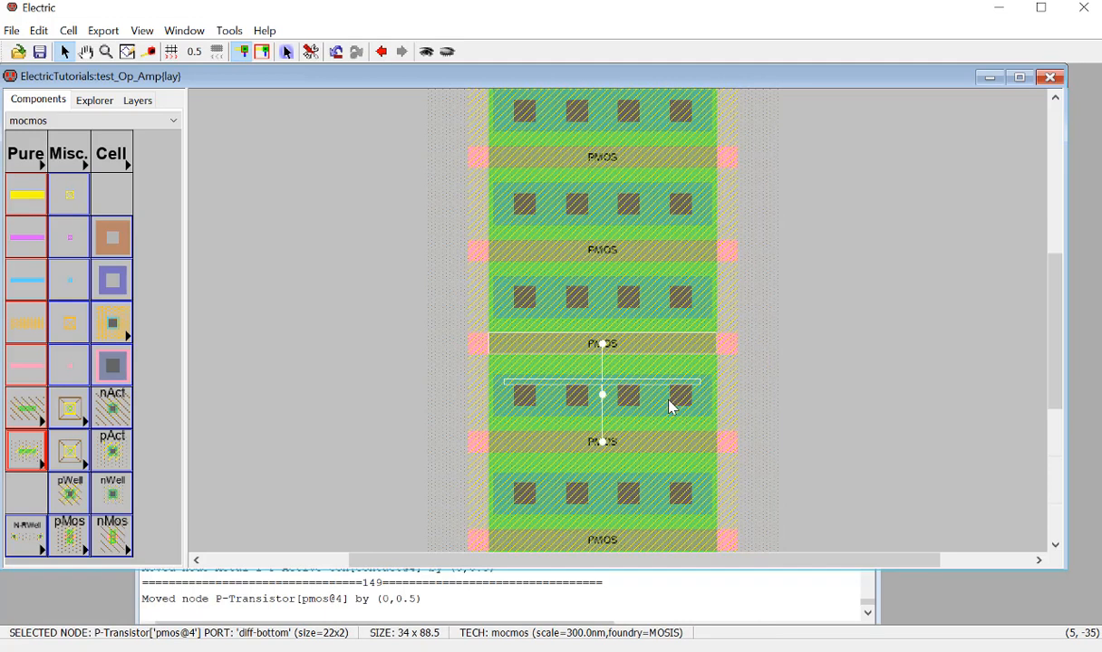
left_click(814, 401)
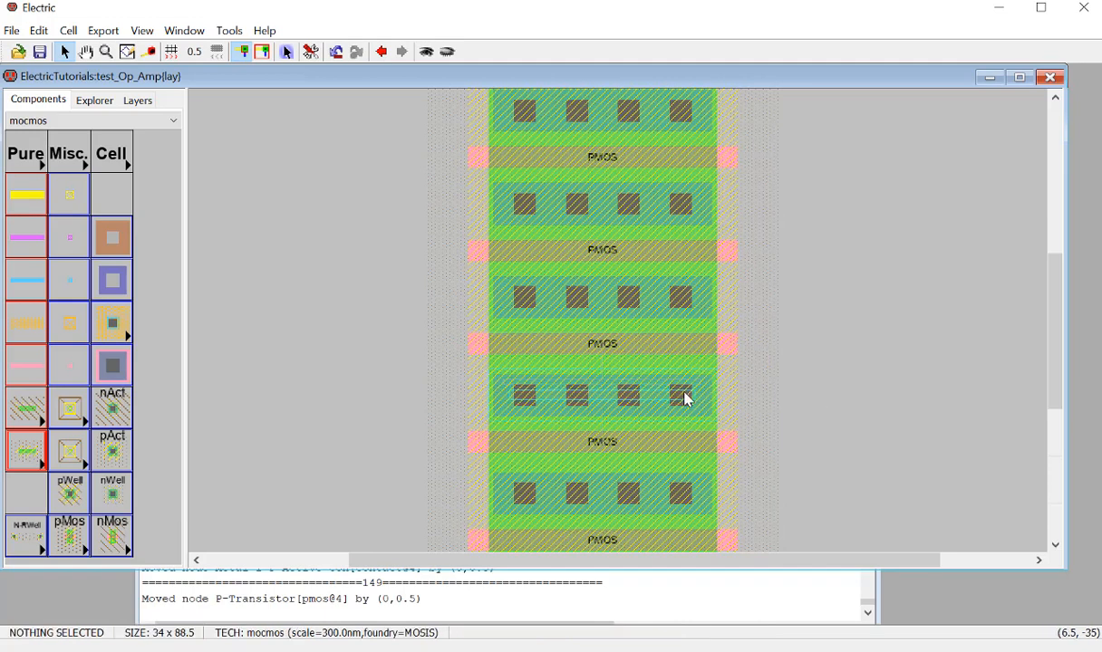
left_click(684, 399)
key("Up")
scroll(794, 388, "down", 2)
left_click(675, 359)
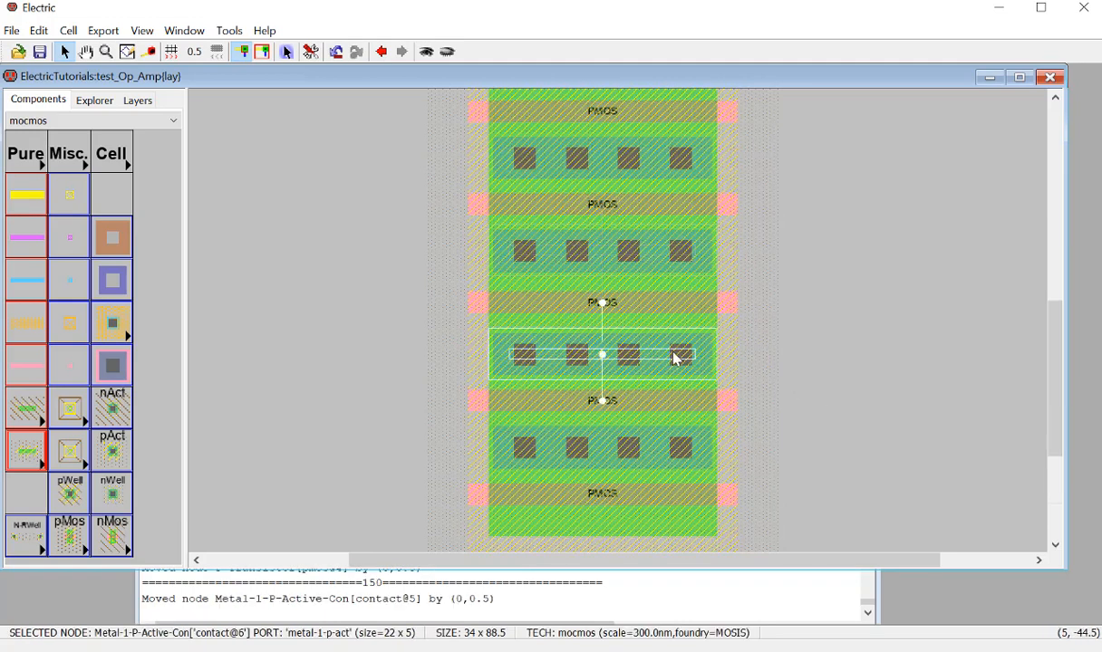
key("Up")
left_click(861, 370)
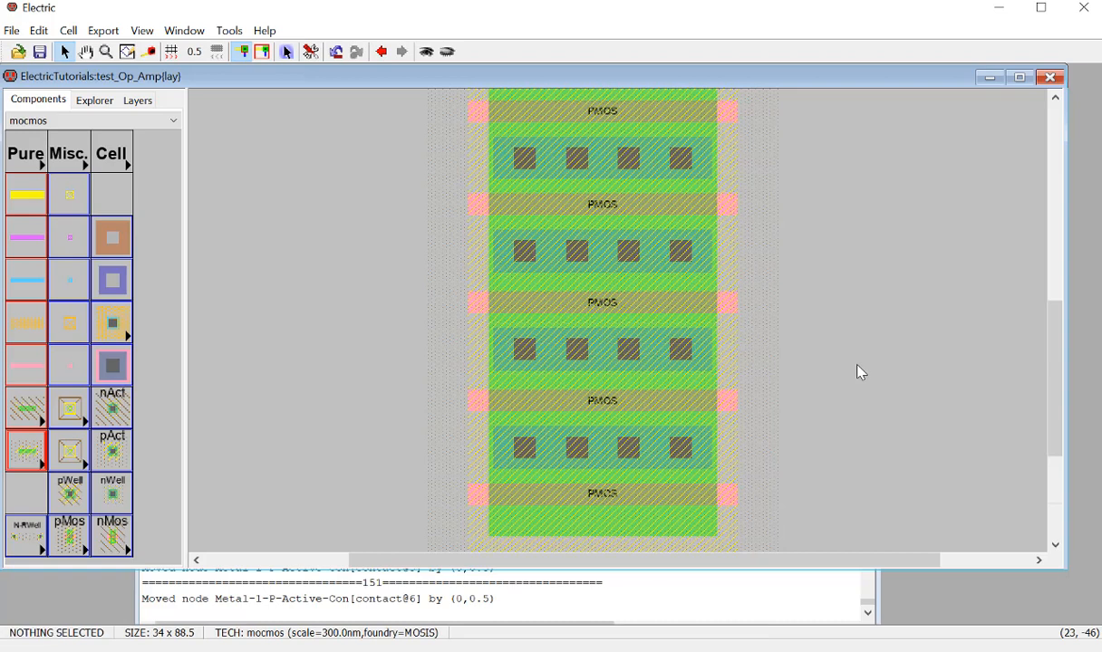
Step: Move the third PMOS transistor from the column's bottom and the P-Active contact directly below it up 0.5 units each
left_click(658, 294)
key("Up")
left_click(685, 349)
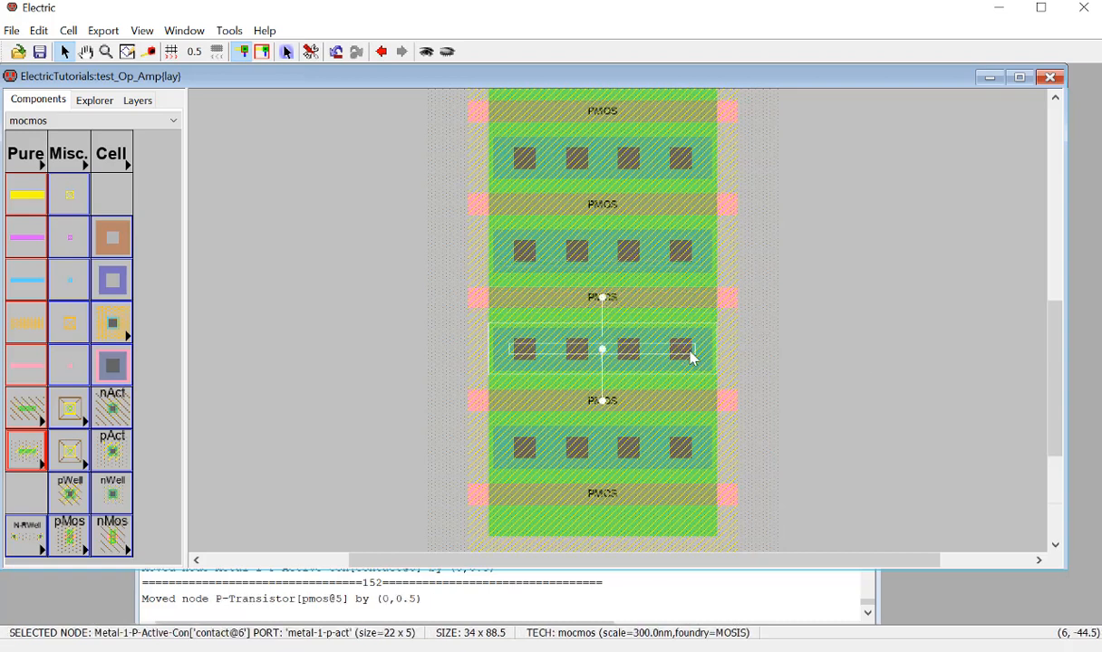
key("Up")
Step: Move the column's two lowest PMOS transistors and the P-Active contact between them up 1 unit each
left_click(846, 347)
left_click(696, 410)
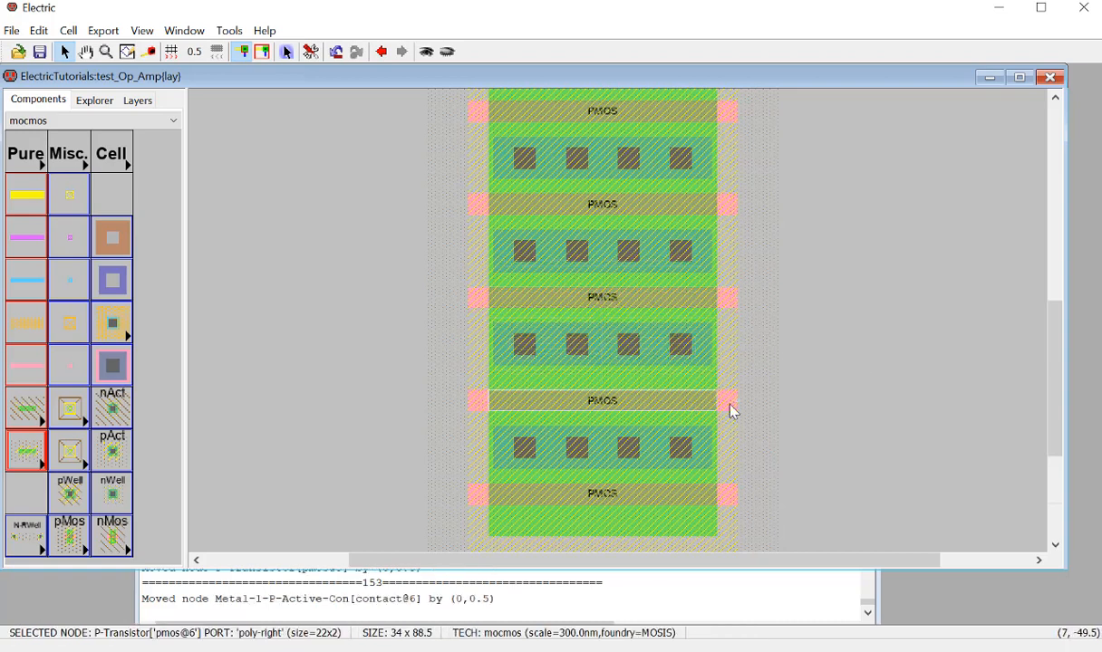
key("Up")
left_click(842, 399)
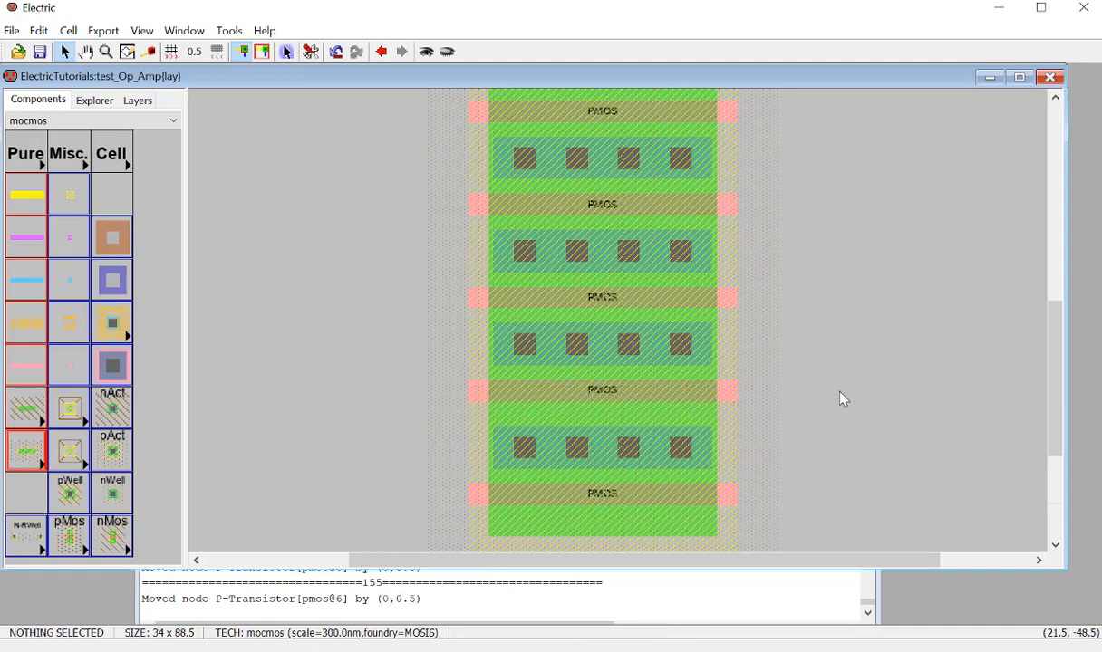
left_click(687, 448)
key("Up")
key("Up")
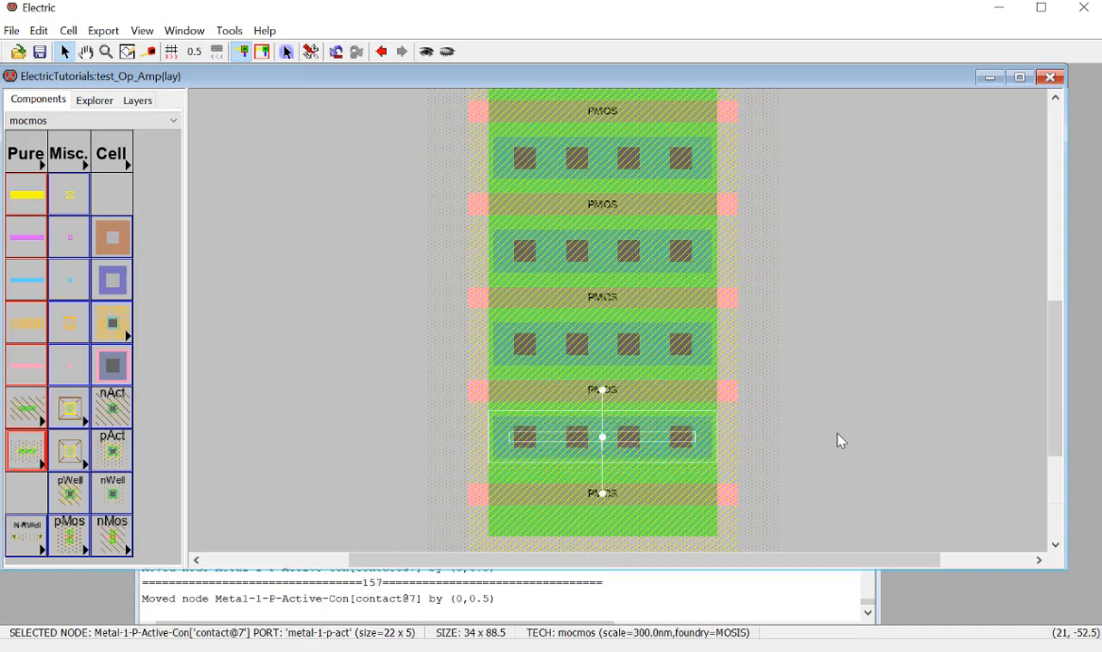
left_click(841, 439)
left_click(696, 496)
key("Up")
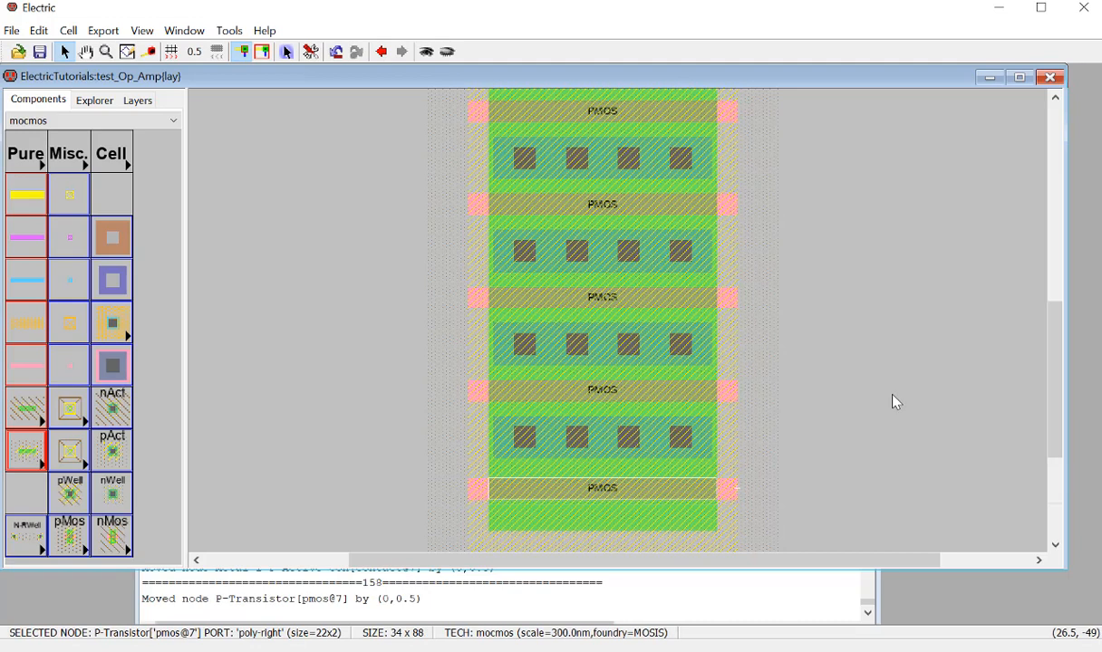
key("Up")
Step: Run a design rule check on the tightened transistor column
scroll(893, 400, "down", 3)
left_click(895, 401)
key("F5")
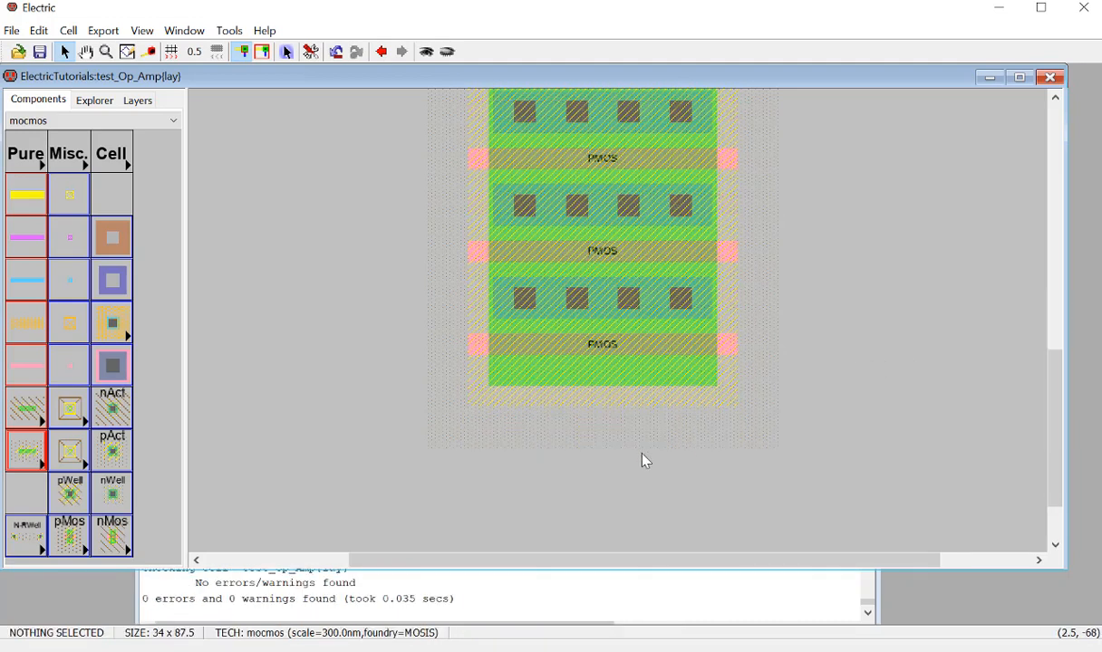
Step: Duplicate the column's two lowest PMOS transistors with their P-Active contacts and place the copy just below the column
left_click_drag(642, 458, 708, 251)
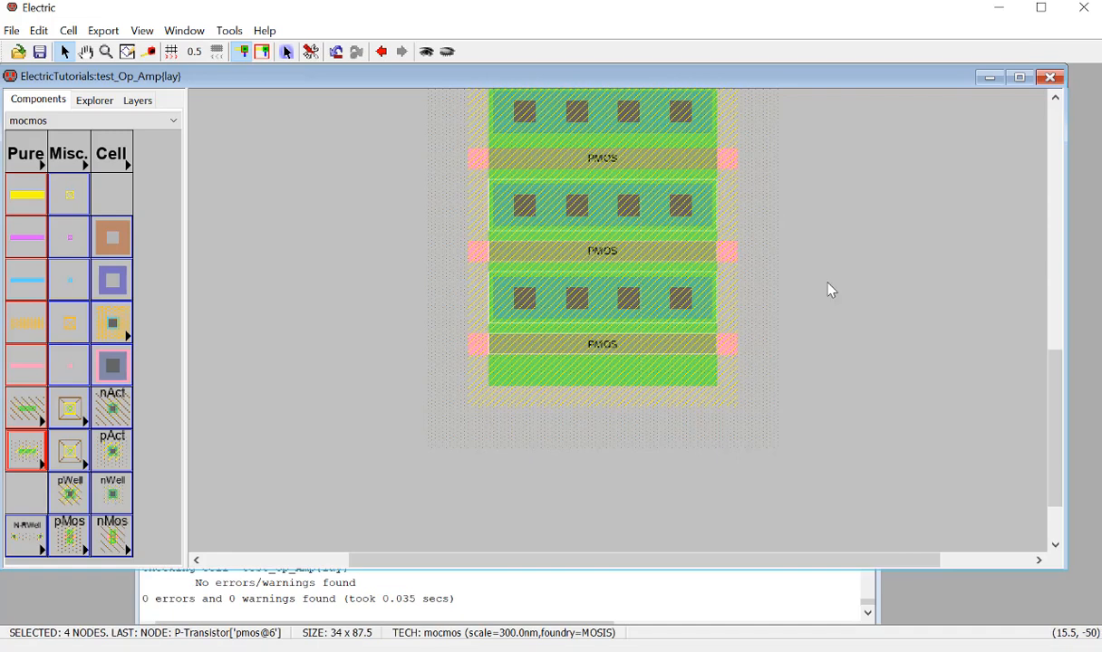
key("ctrl+m")
left_click(577, 491)
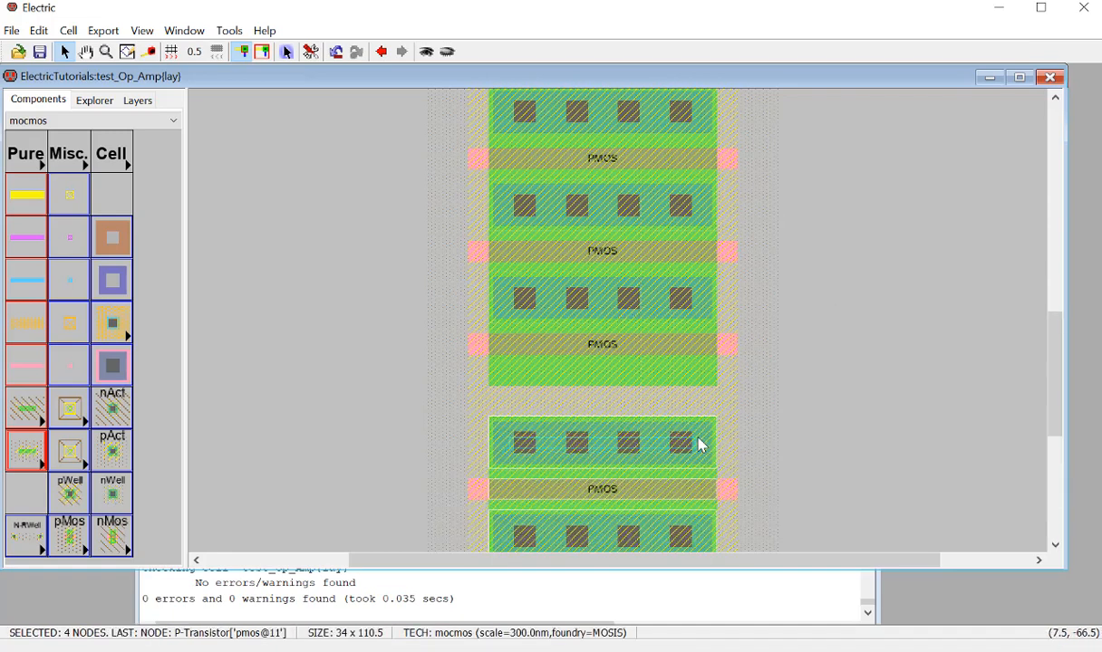
Step: Wire the copy's upper P-Active contact to the bottom diffusion of the original column's lowest PMOS transistor with a P-Active arc
left_click_drag(636, 439, 617, 396)
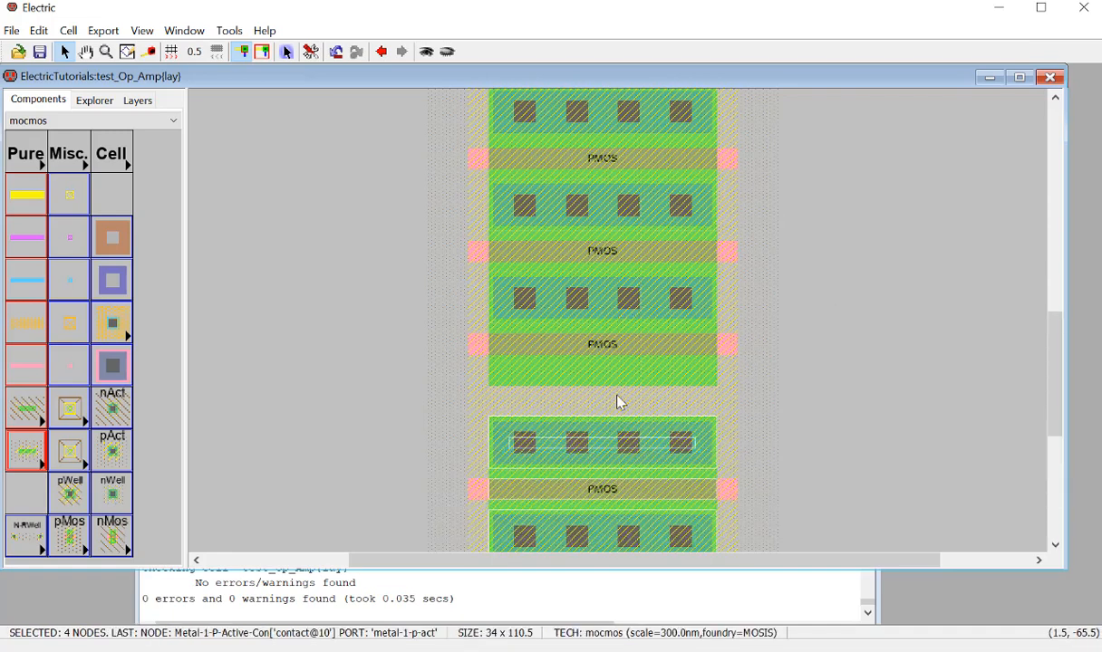
right_click(602, 387)
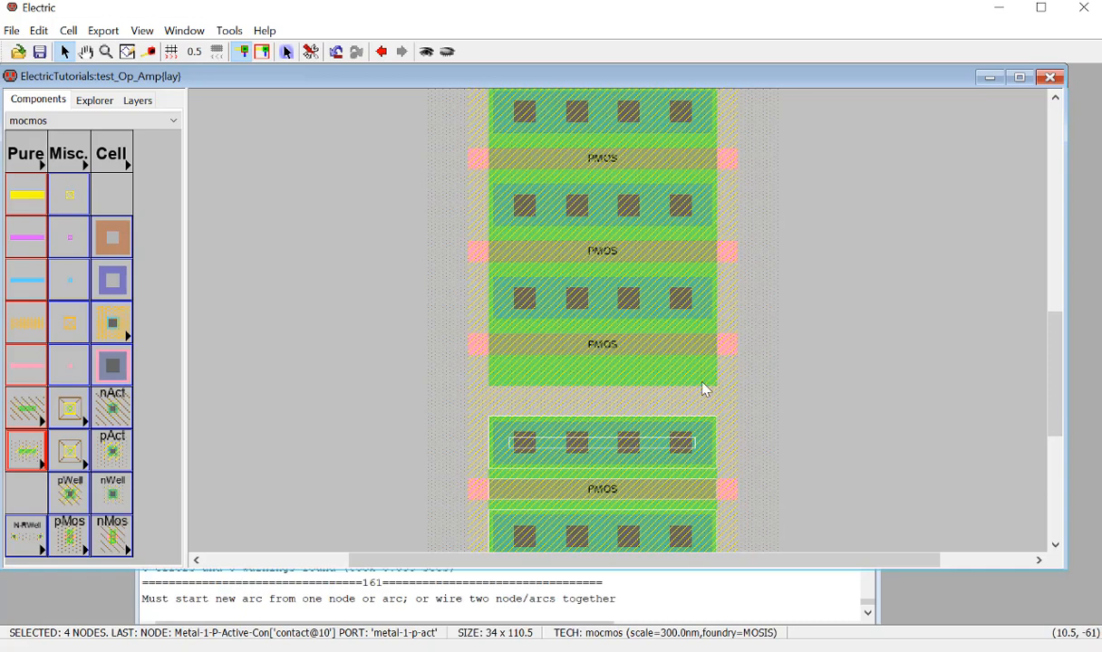
right_click(628, 388)
left_click(733, 419)
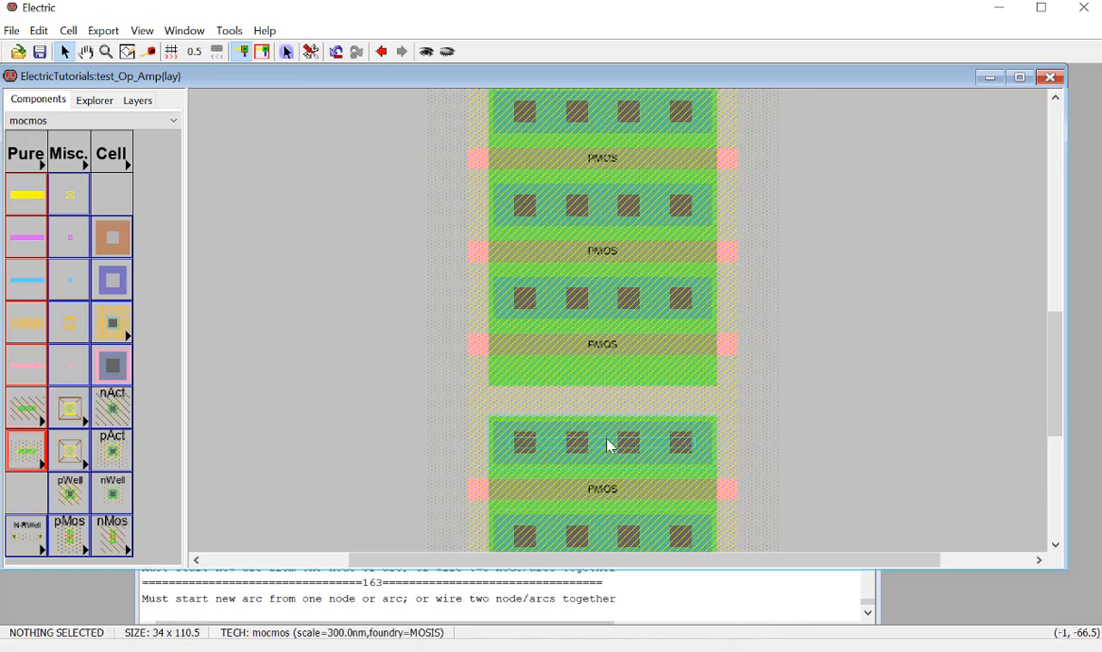
left_click(607, 446)
right_click(603, 389)
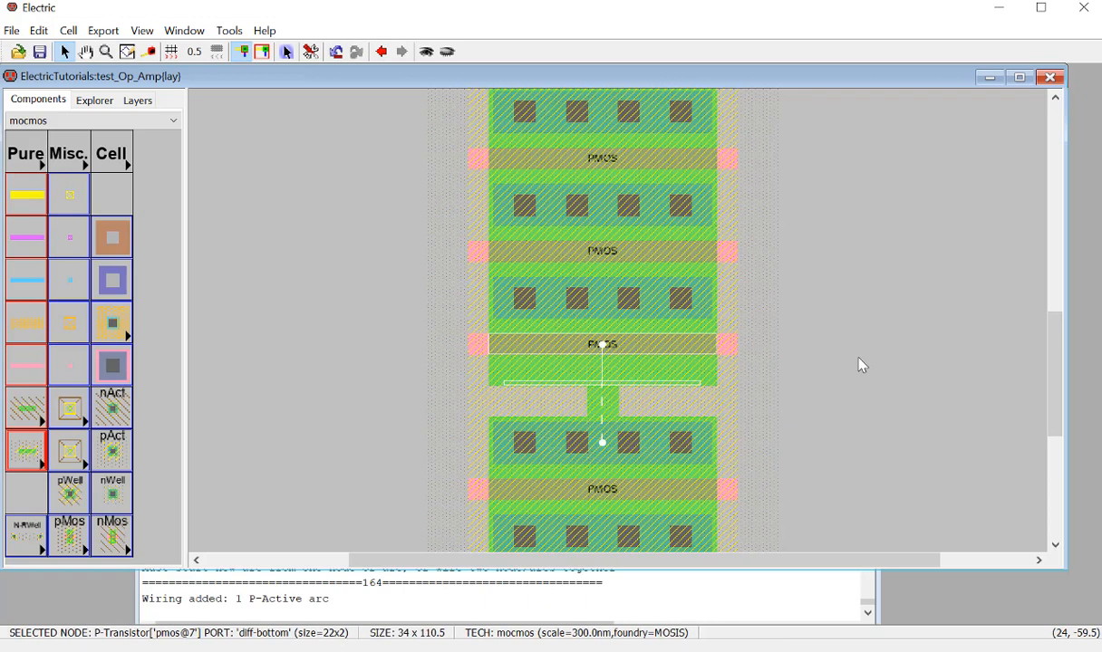
Step: Move the duplicated transistors and contacts up 5 units to close the gap below the original column
left_click(861, 364)
scroll(797, 372, "down", 3)
left_click_drag(693, 335, 696, 252)
left_click(820, 283)
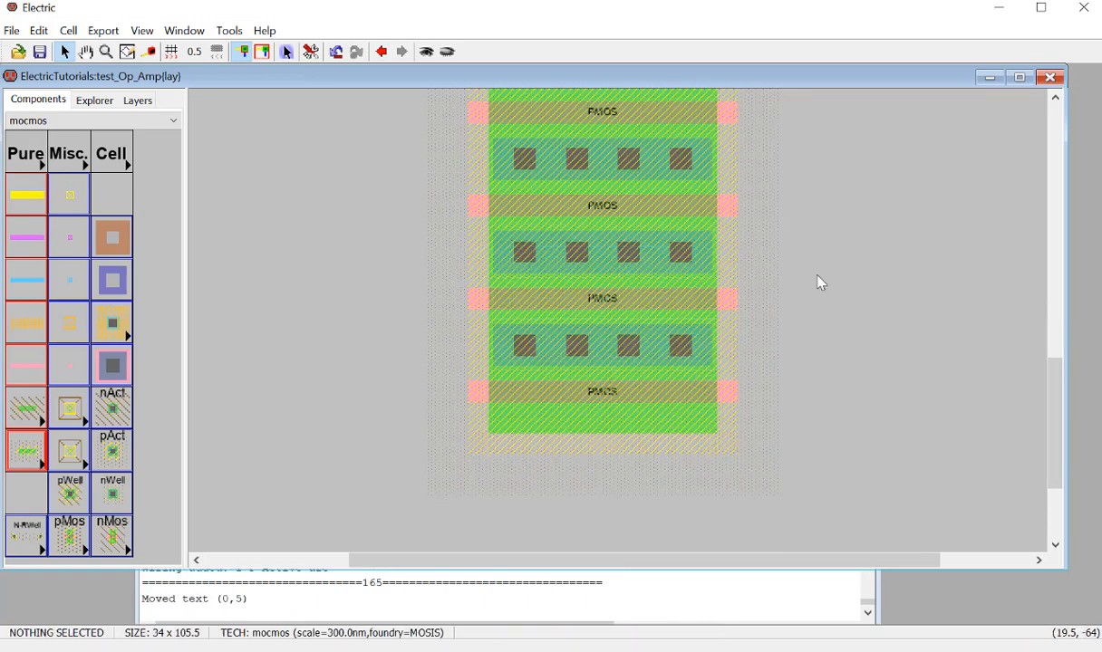
Step: Run a design rule check on the extended column and dismiss the report
key("F5")
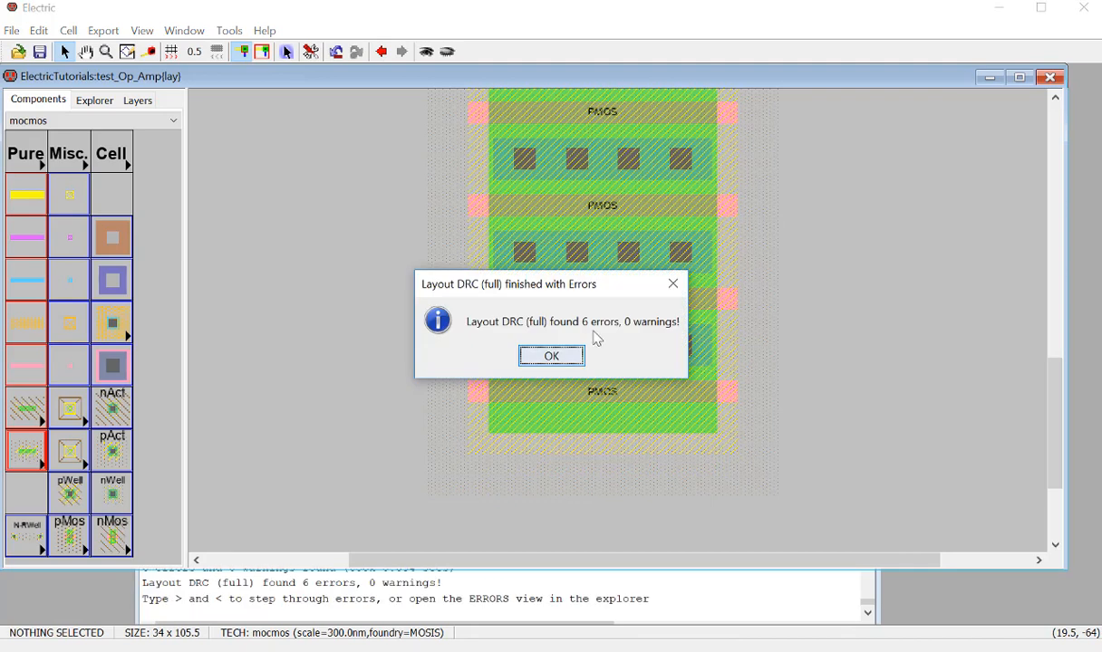
left_click(551, 356)
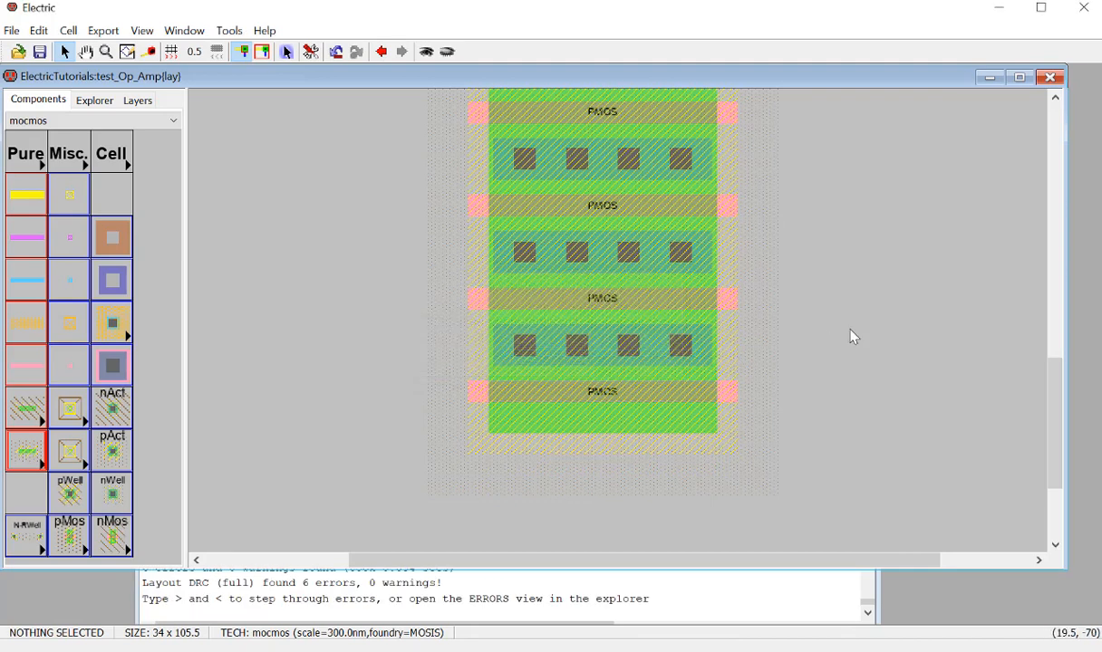
scroll(817, 340, "down", 1, "ctrl")
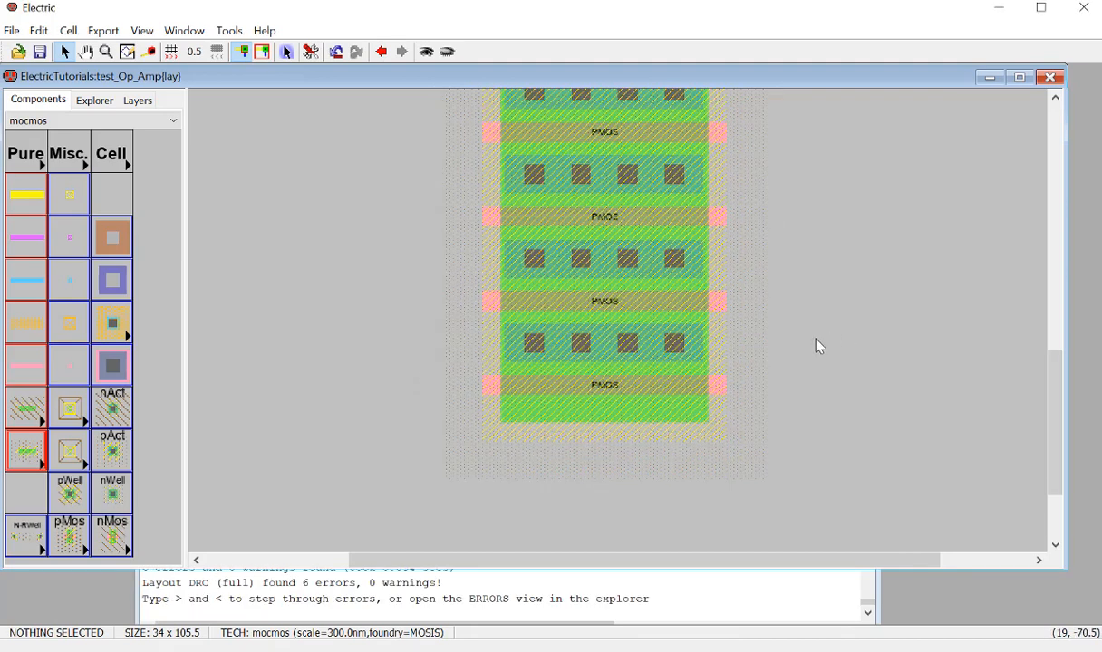
Step: Delete the duplicated bottom transistor pair with its contacts and recheck the design rules
key("ctrl+z")
key("ctrl+z")
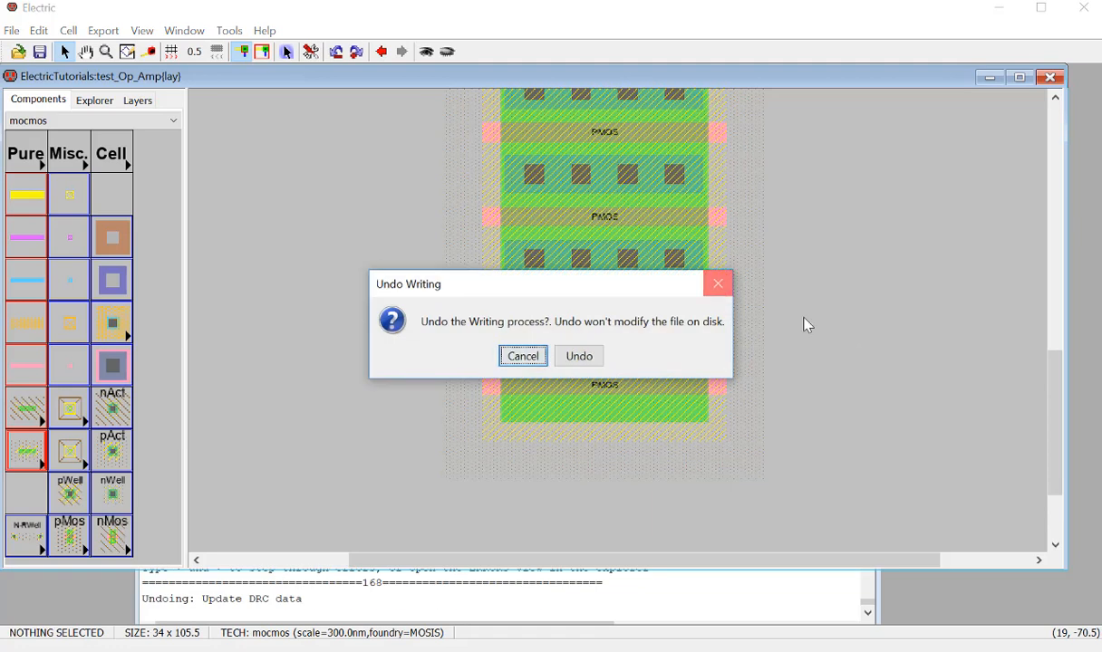
key("Escape")
left_click_drag(689, 444, 659, 266)
key("Delete")
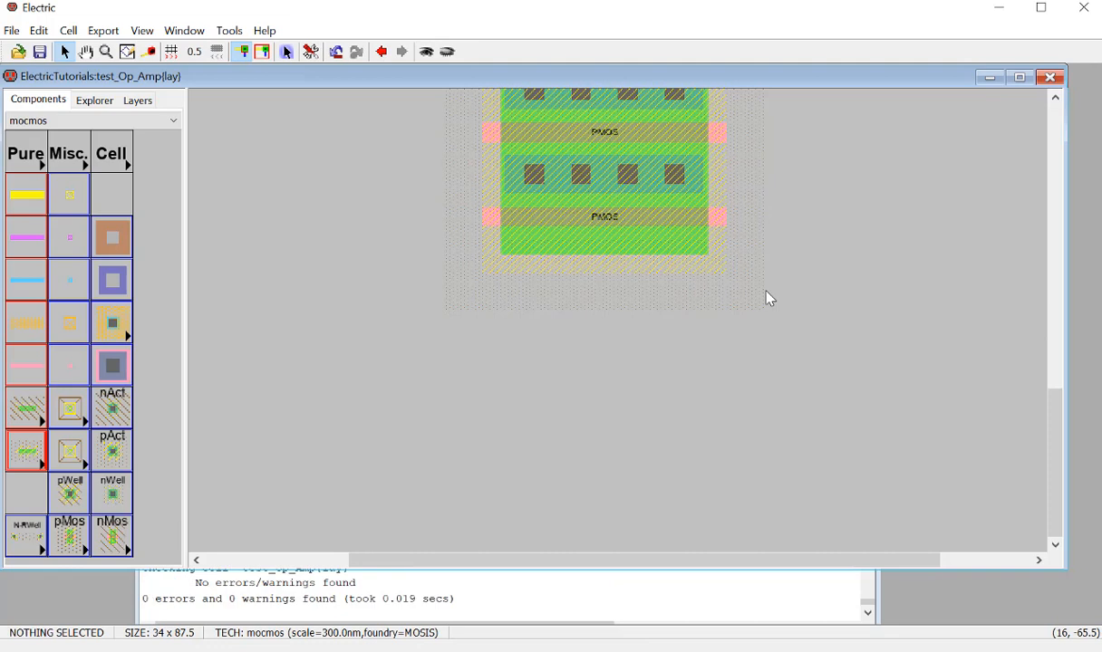
scroll(784, 363, "up", 3)
scroll(780, 355, "up", 1)
scroll(785, 330, "down", 1)
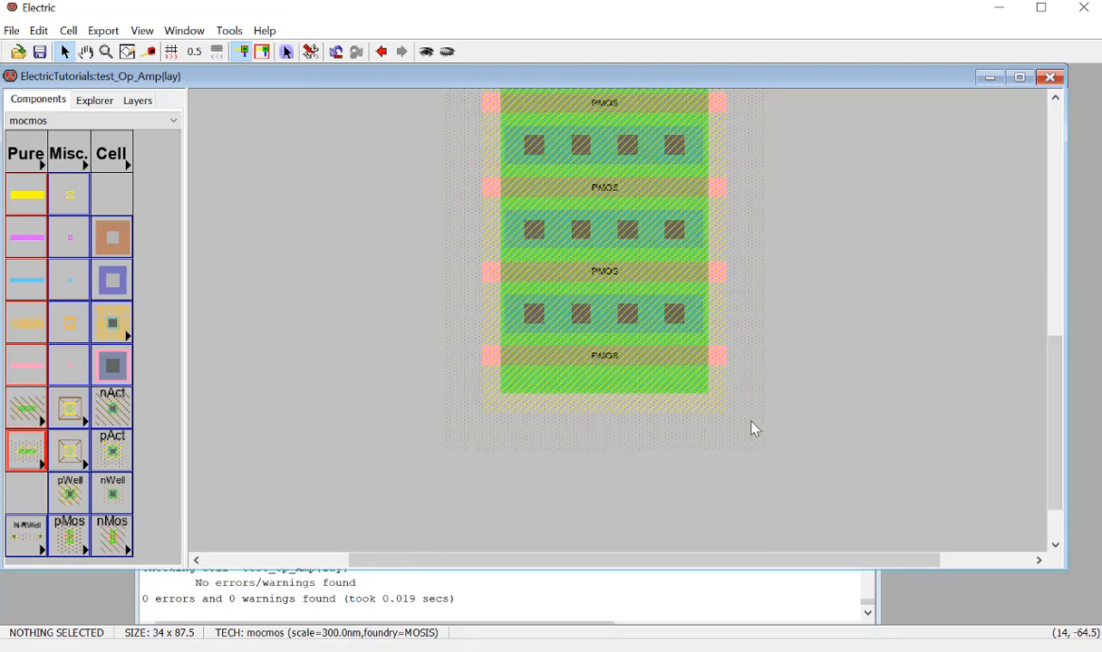
scroll(753, 428, "up", 1)
scroll(725, 428, "down", 2)
scroll(695, 420, "down", 4, "ctrl")
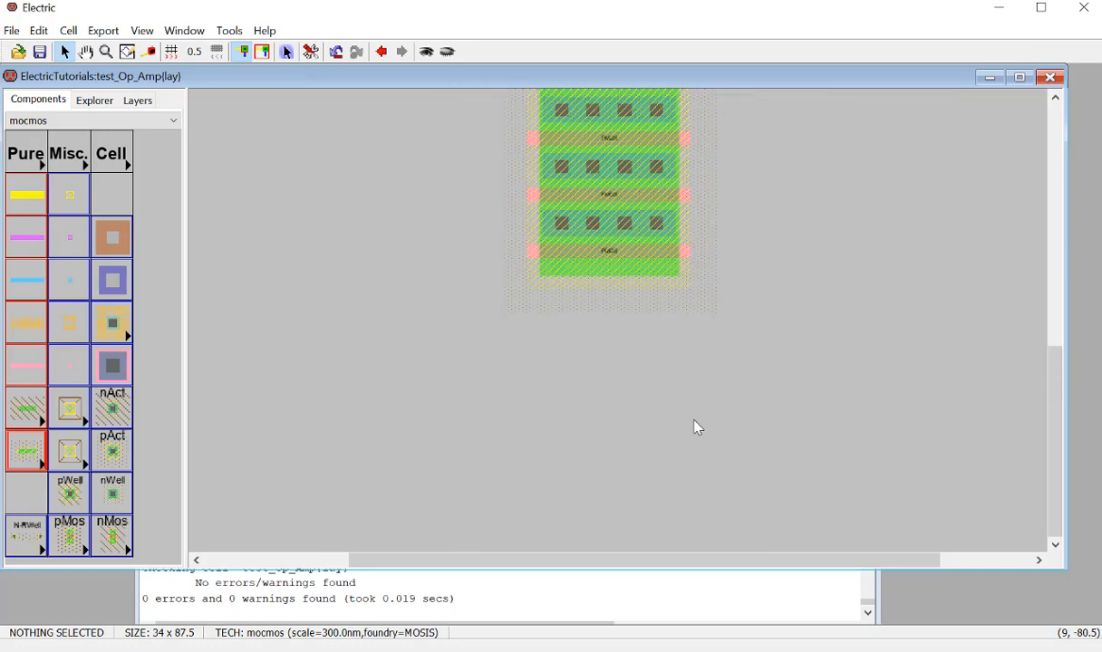
Step: Duplicate the four lowest contact and PMOS transistor pairs and place the copy just below the transistor stack
scroll(695, 420, "up", 2)
scroll(695, 421, "down", 1)
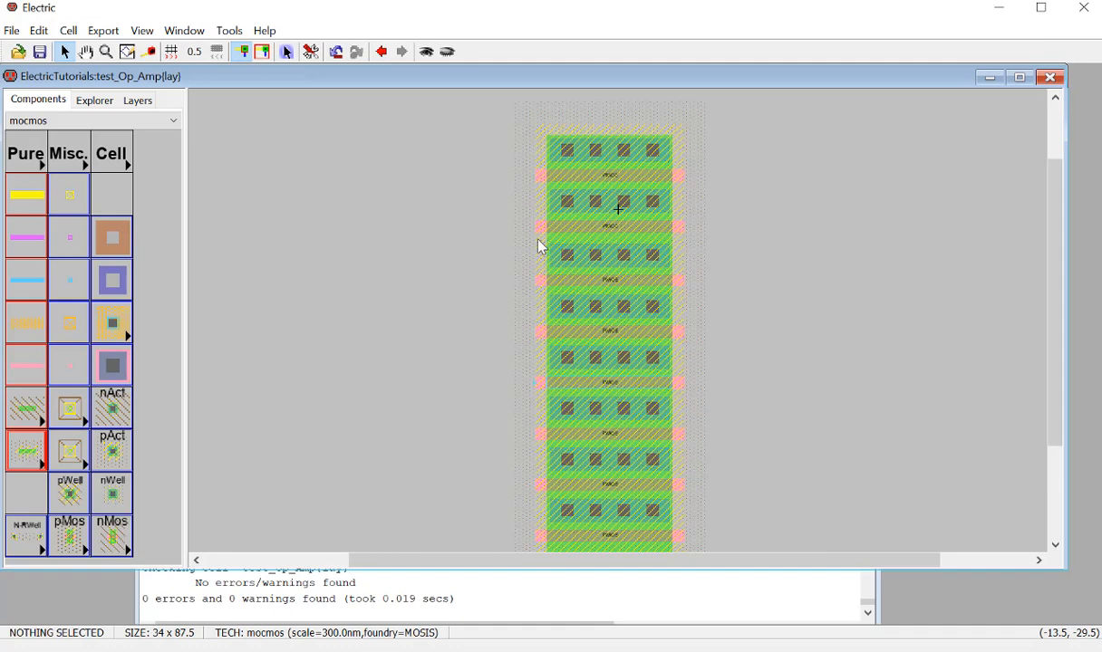
scroll(498, 412, "down", 3)
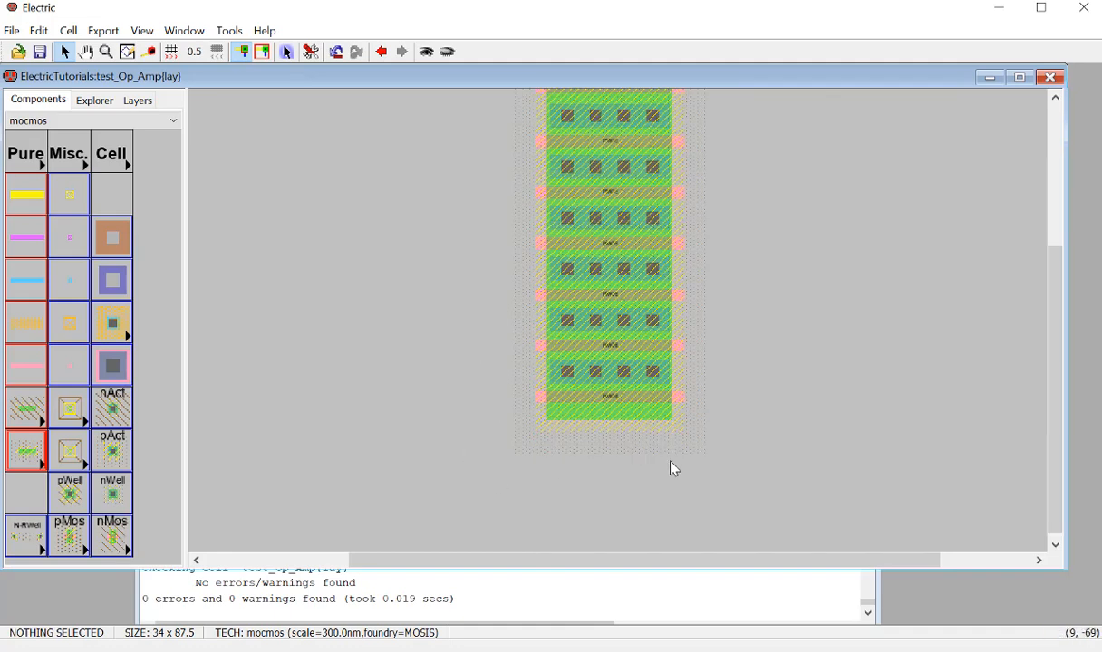
left_click_drag(664, 456, 649, 228)
key("ctrl+v")
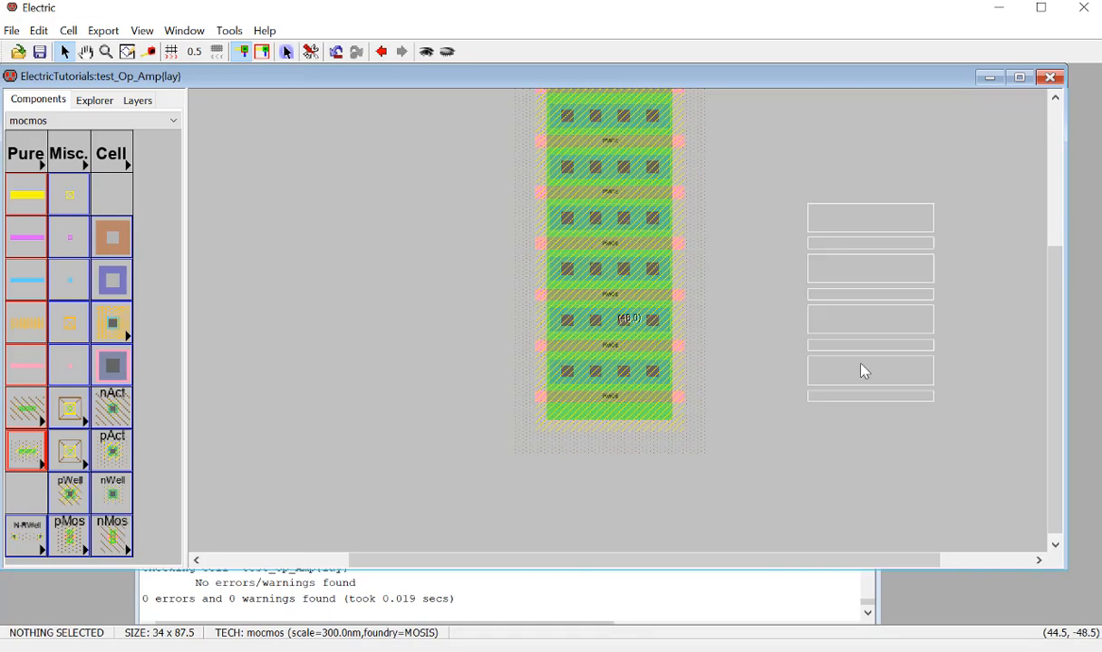
left_click(839, 422)
left_click_drag(733, 221, 932, 484)
left_click_drag(890, 286, 644, 452)
left_click(757, 430)
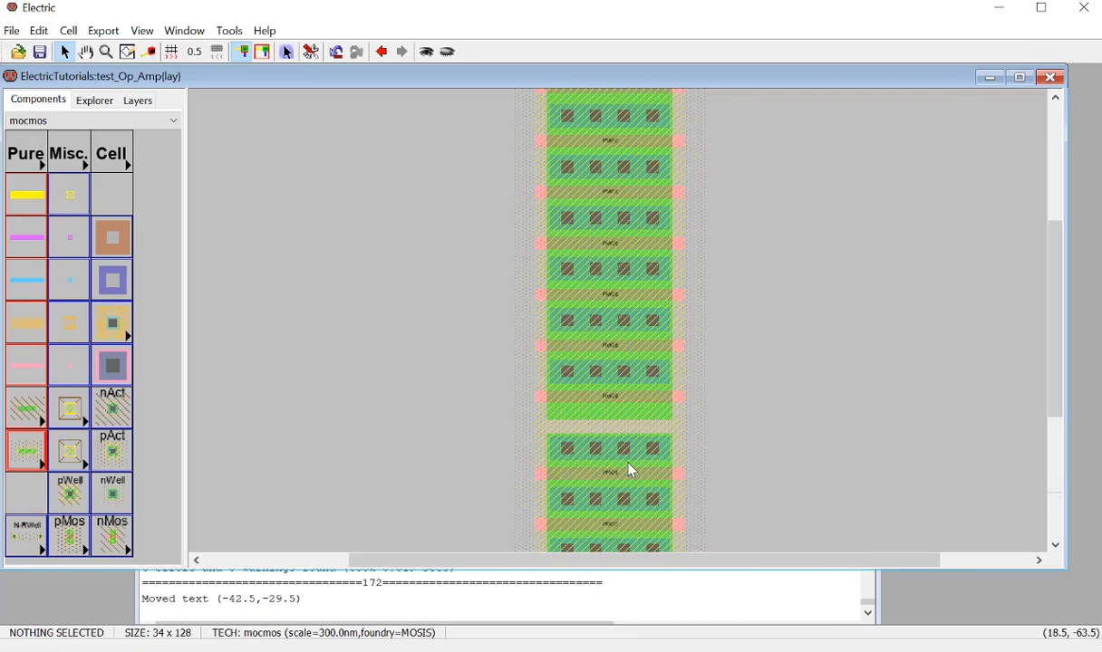
Step: Connect the pasted block's top contact to the transistor above it with a P-Active arc
left_click(616, 446)
right_click(610, 420)
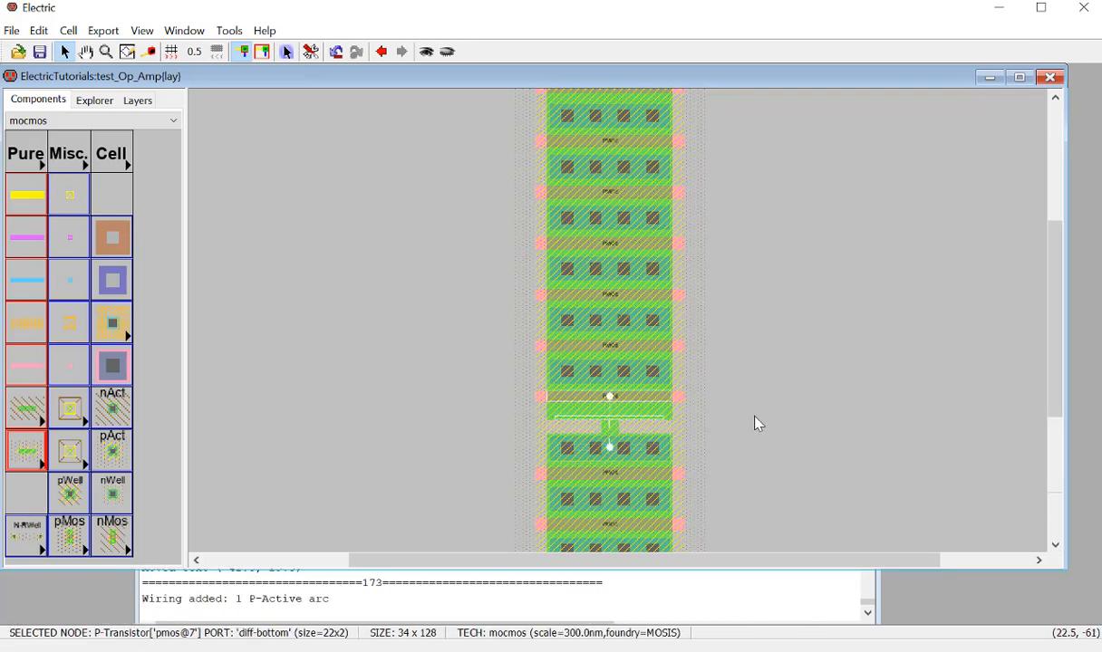
left_click(753, 422)
Step: Save the library and run the layout DRC on the extended stack
key("ctrl+s")
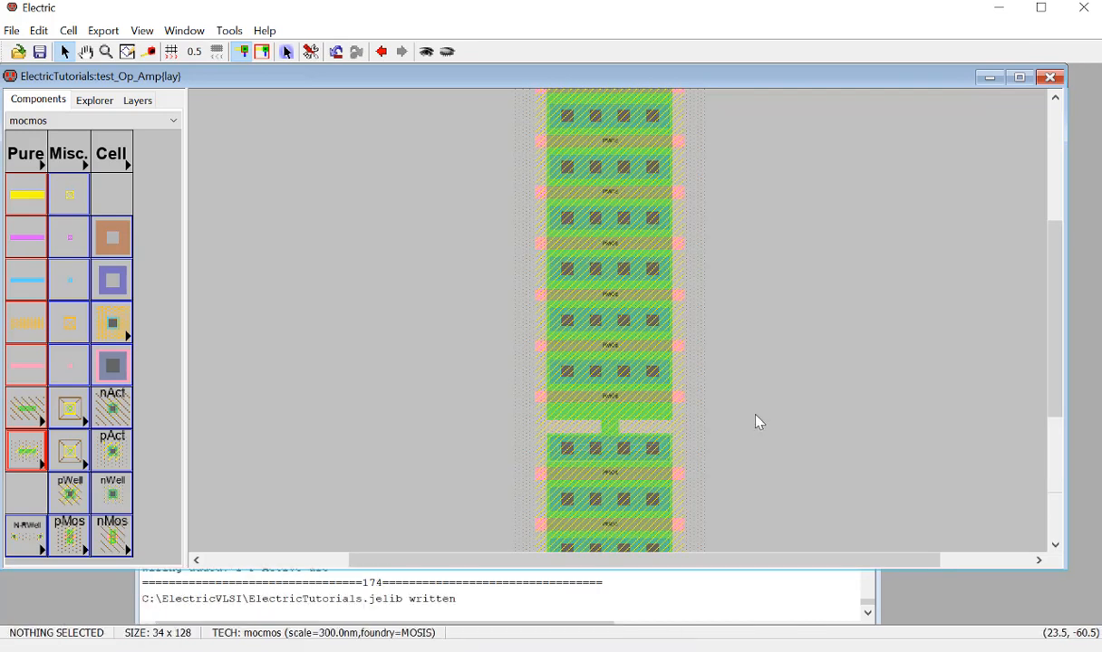
key("F5")
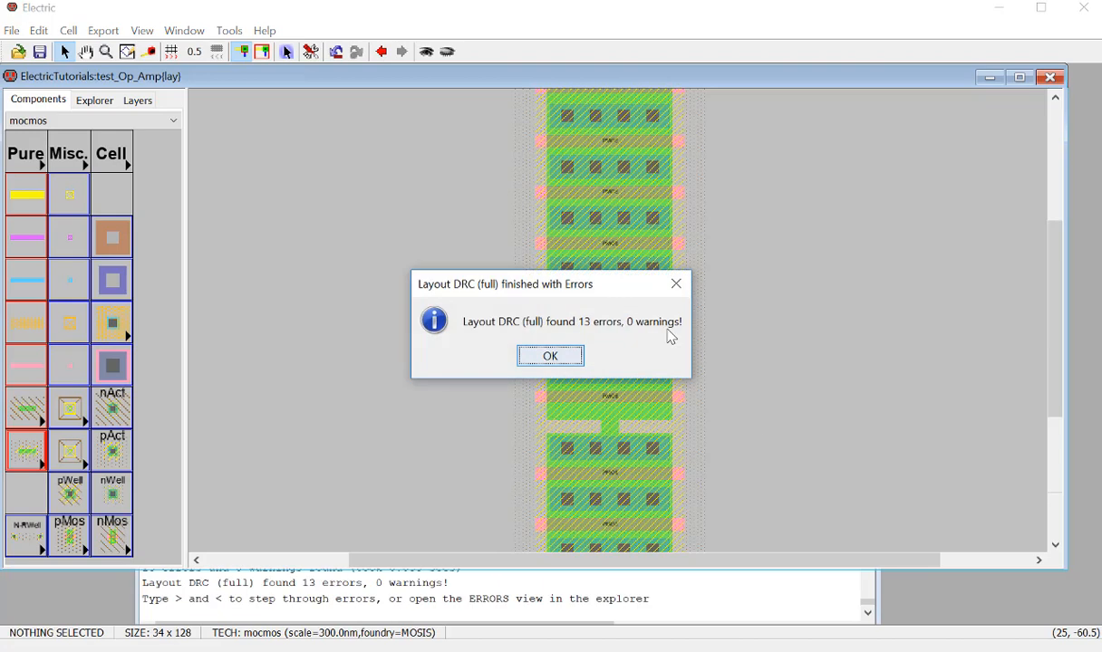
left_click(678, 285)
Step: Move the pasted block of four contacts and four transistors up by 4 units against the stack above
scroll(759, 339, "down", 3, "ctrl")
scroll(764, 439, "down", 3)
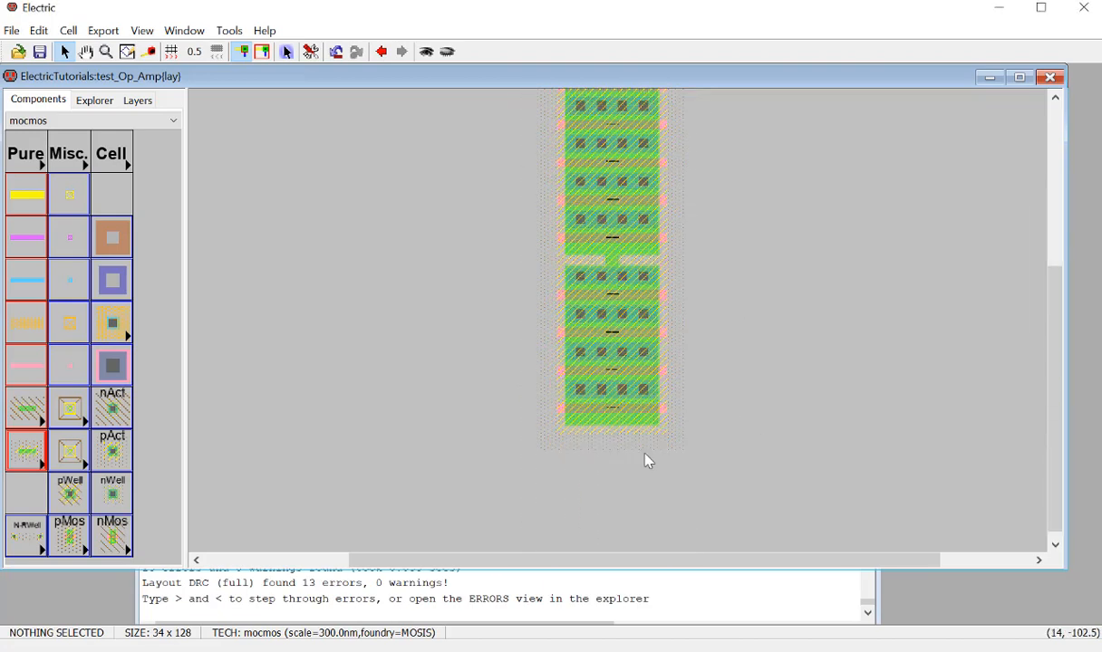
left_click_drag(645, 452, 634, 277)
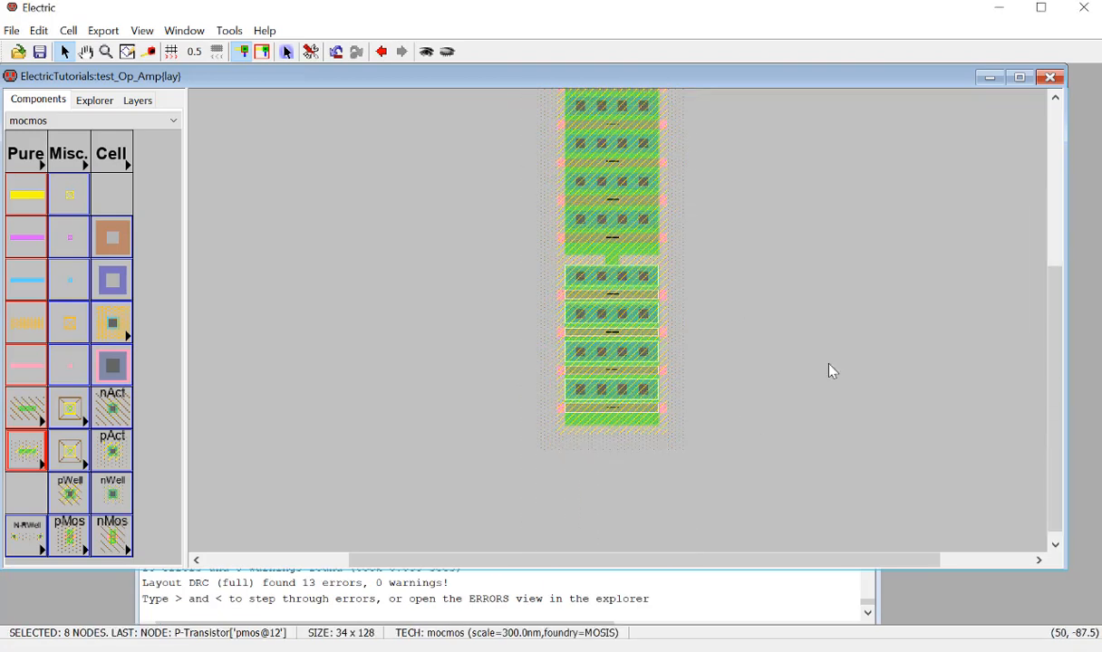
key("Up")
key("Up")
key("Up")
key("Up")
key("Up")
key("Up")
key("Up")
key("Up")
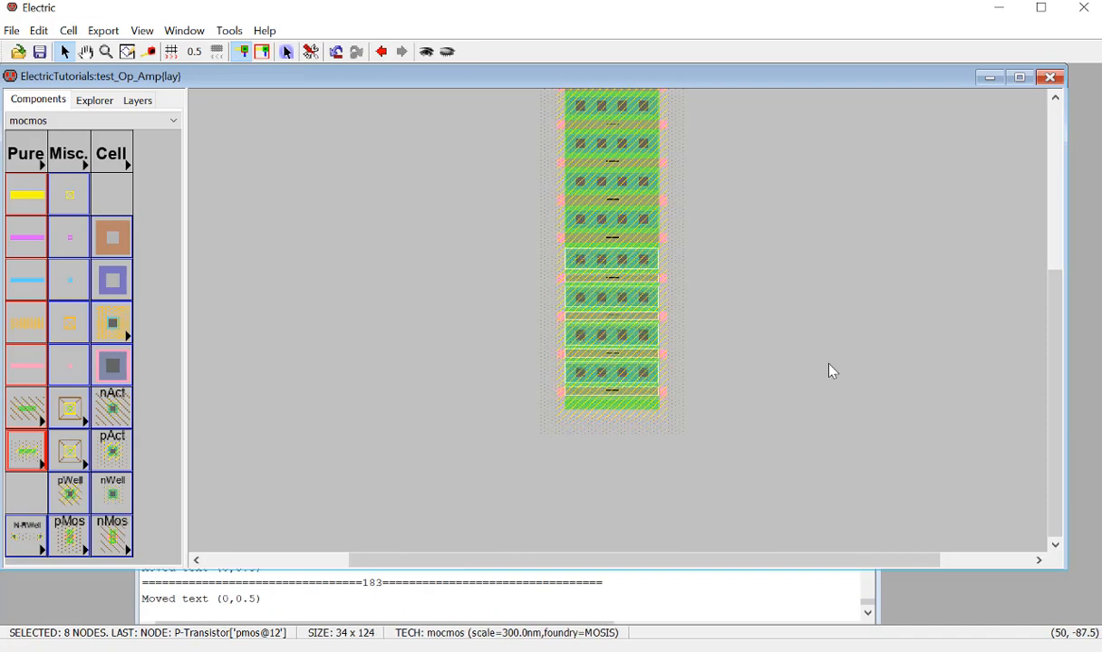
left_click(821, 356)
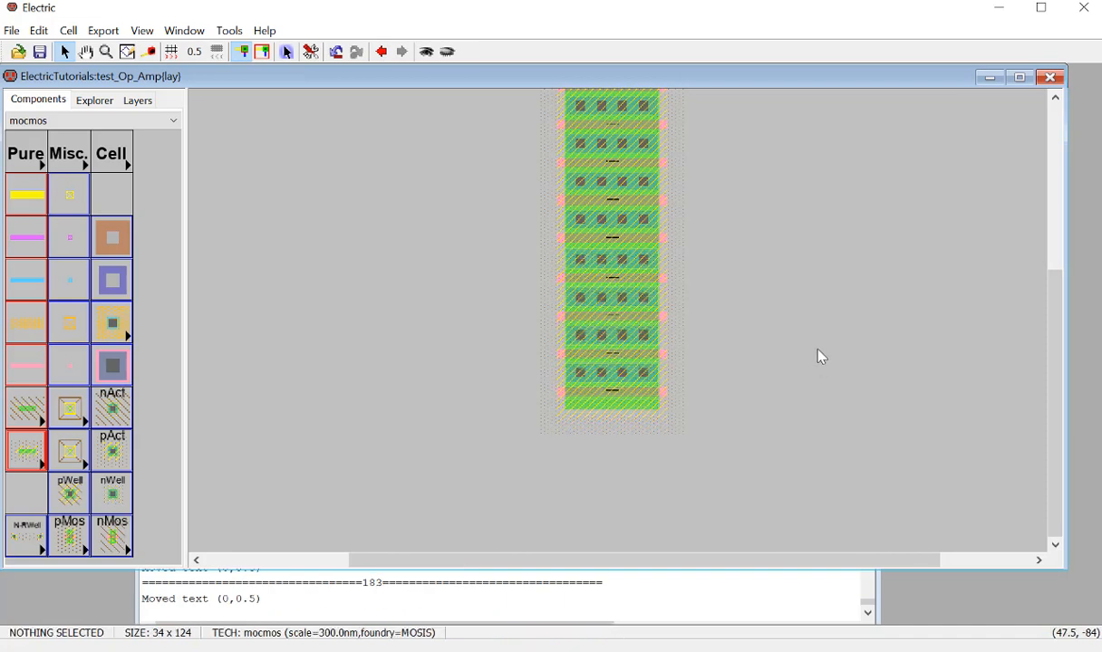
Step: Inspect the closed-up stack and rerun the layout DRC
scroll(703, 258, "up", 4, "ctrl")
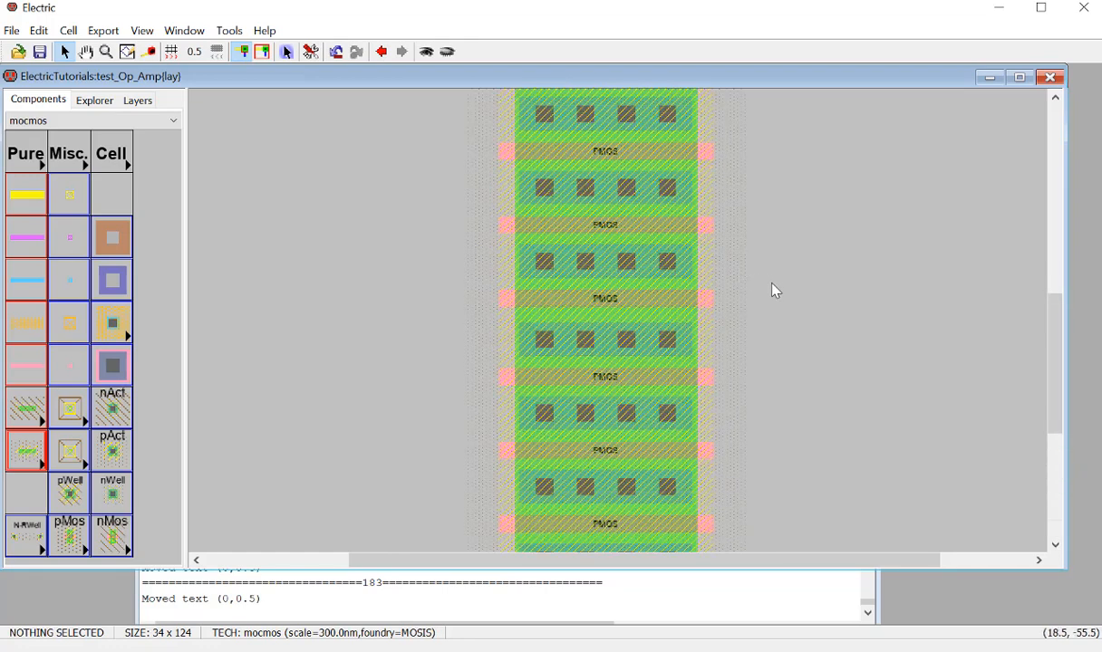
scroll(841, 319, "down", 1)
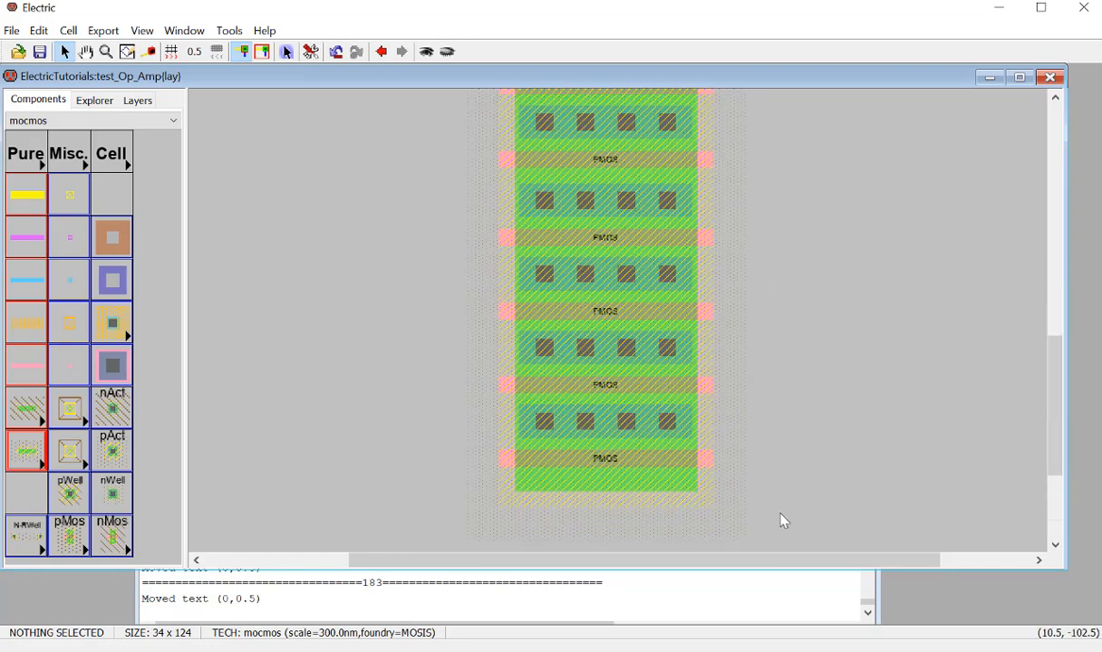
key("F5")
left_click(584, 356)
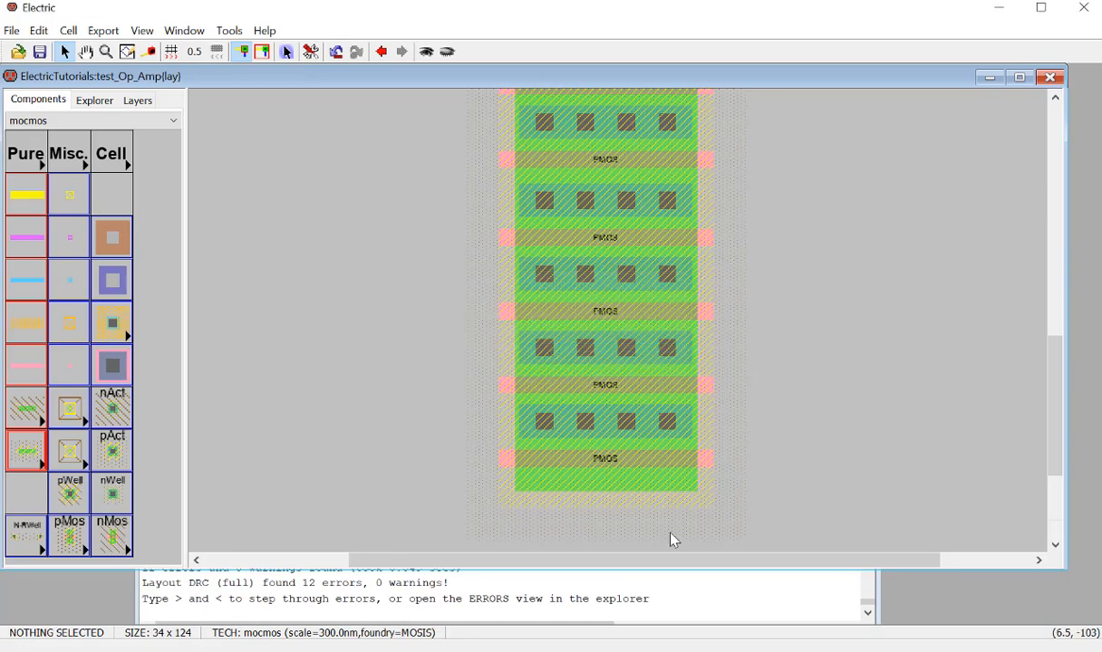
Step: Delete the four lowest PMOS transistors and the three contacts between them, and save the library
left_click_drag(669, 532, 676, 234)
key("Delete")
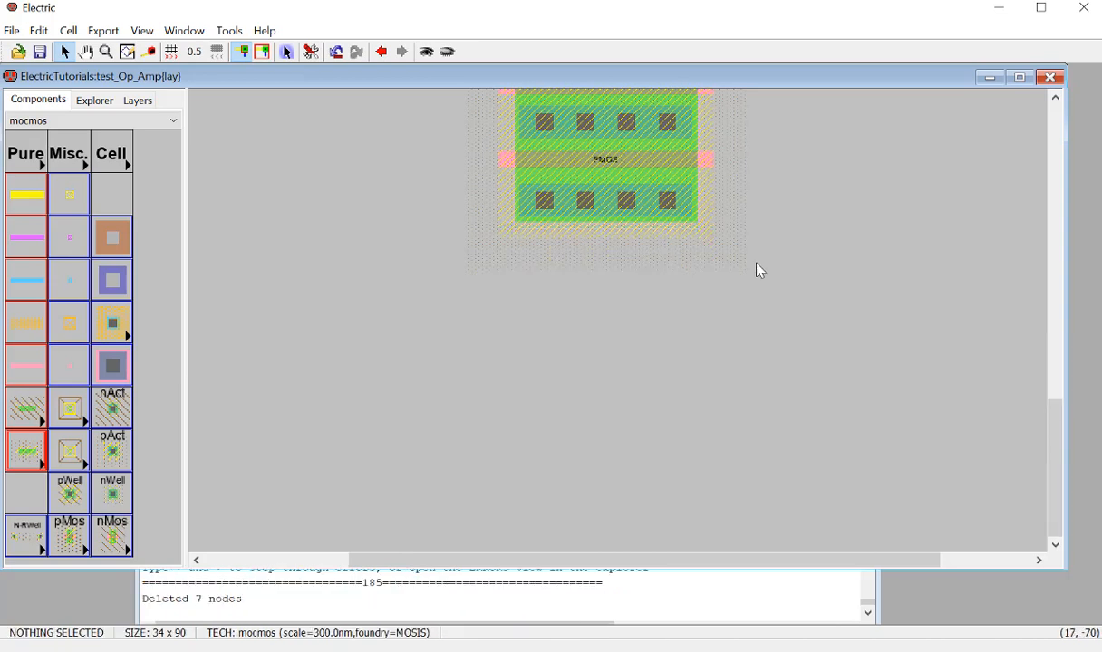
key("ctrl+s")
Step: Run the design checks on the shortened transistor stack
key("F5")
key("F5")
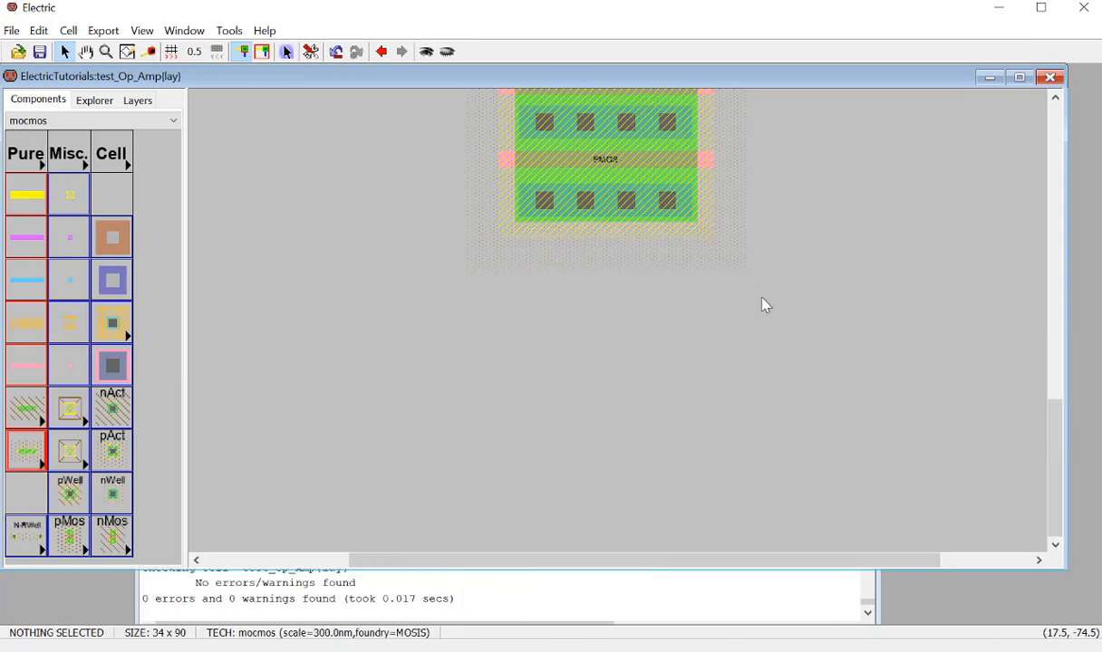
key("ctrl+z")
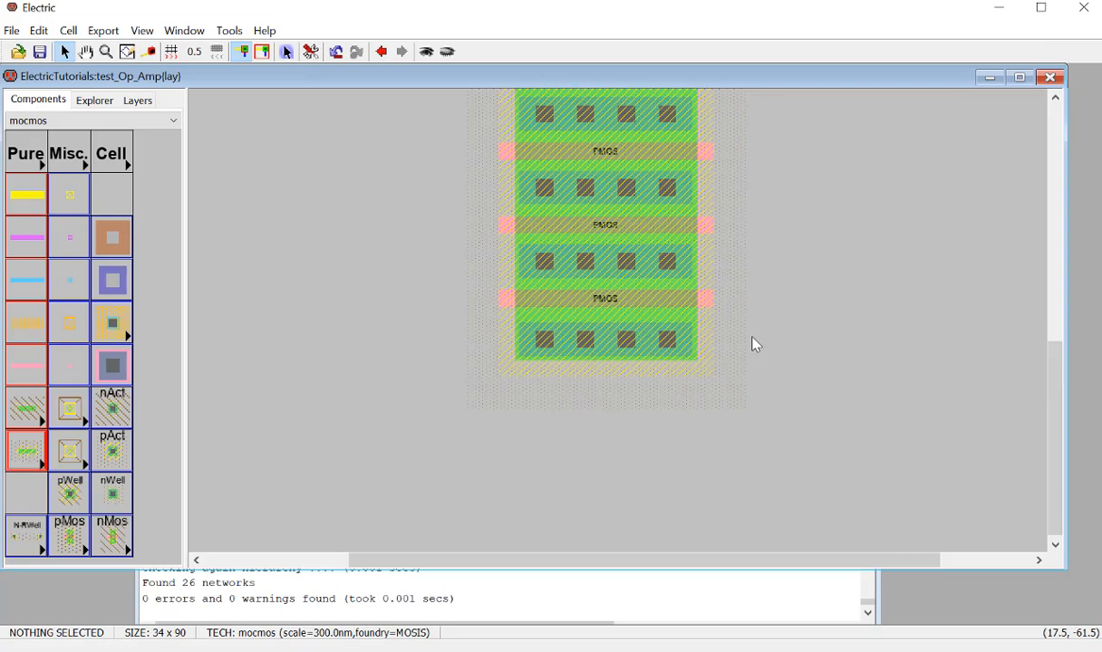
Step: Move the lowest metal-1 P-active contact up by 0.5 and recheck the layout with DRC
left_click(666, 356)
key("Up")
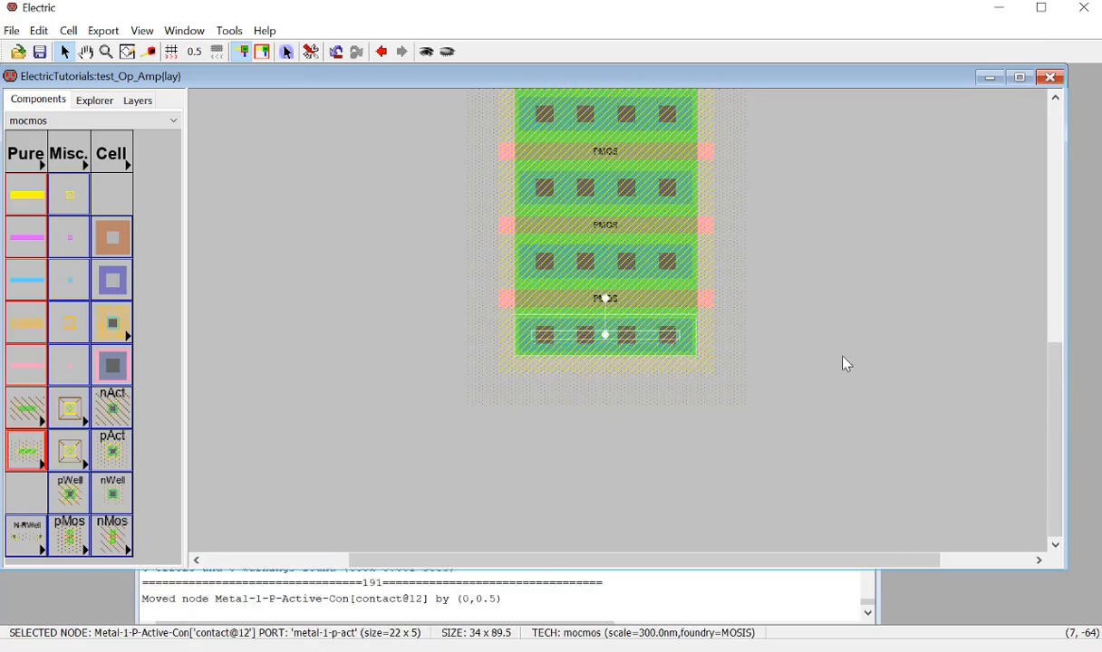
left_click(843, 357)
key("F5")
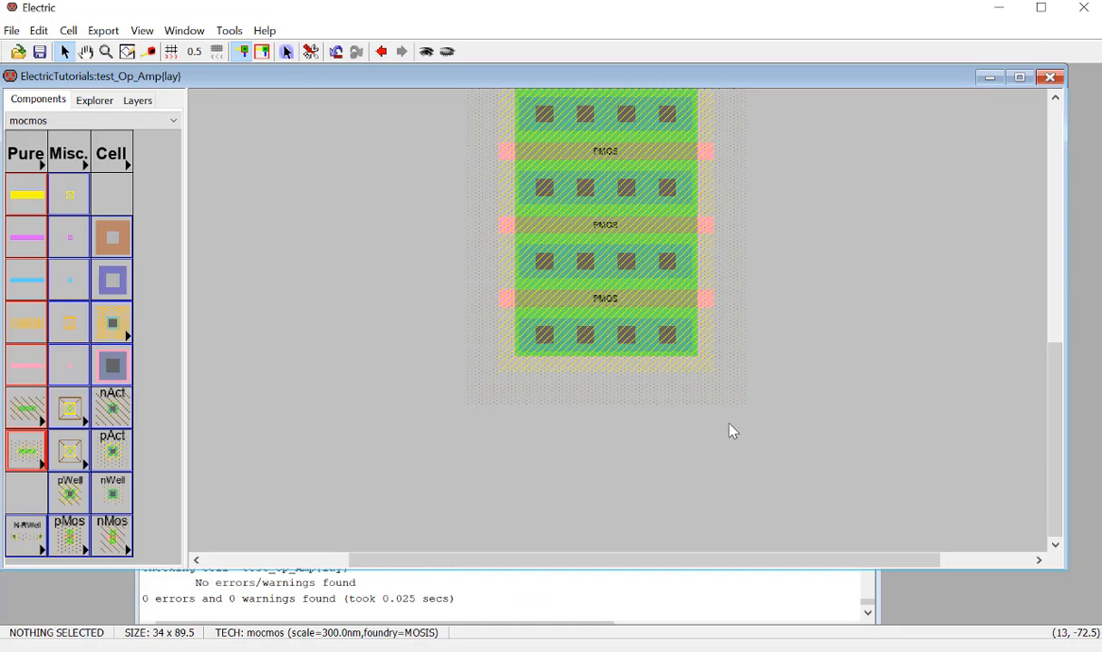
left_click_drag(720, 406, 698, 243)
key("ctrl+c")
key("ctrl+v")
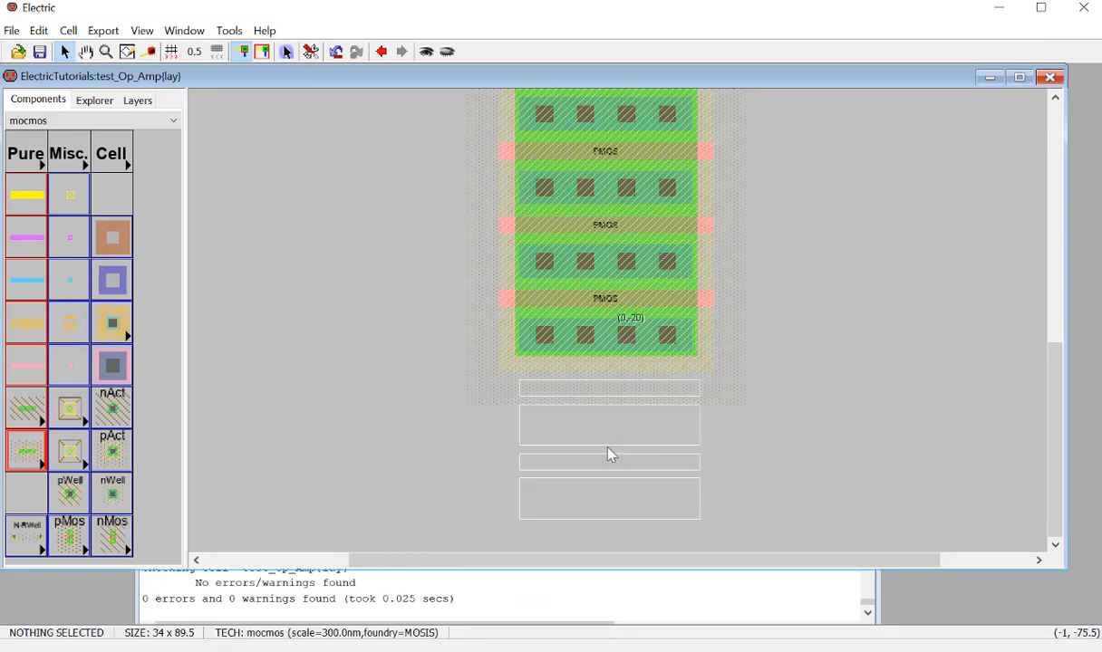
left_click(610, 455)
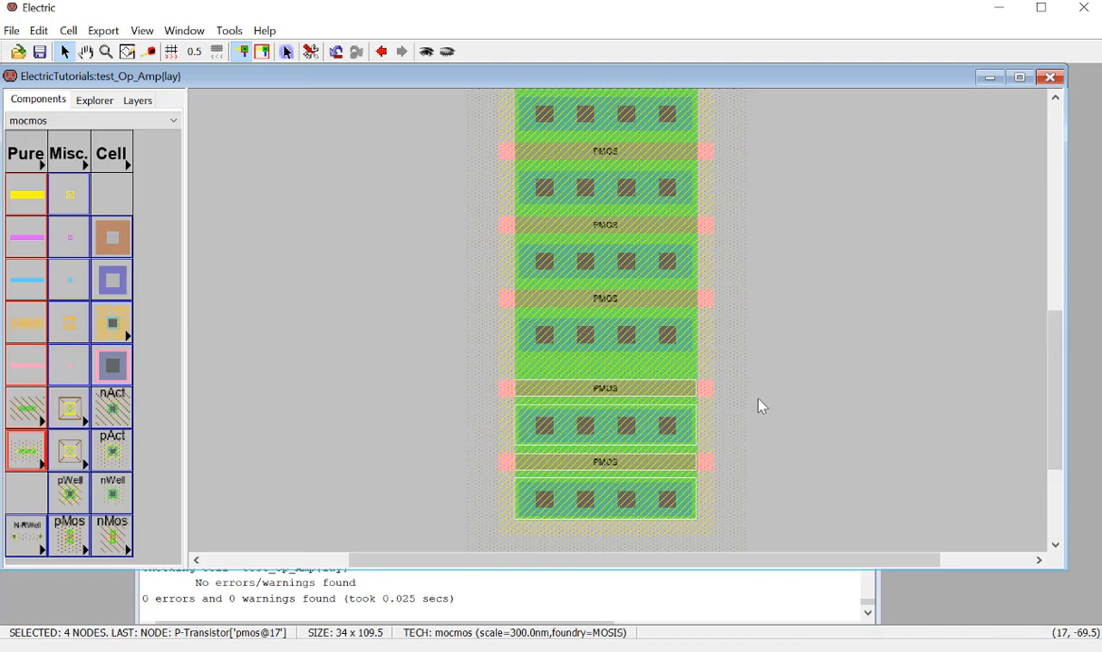
key("ctrl+z")
Step: Duplicate the two lowest PMOS transistors and their contacts below the stack, shifting the copy 0.5 to the right into alignment
left_click_drag(714, 405, 653, 192)
left_click_drag(743, 410, 684, 272)
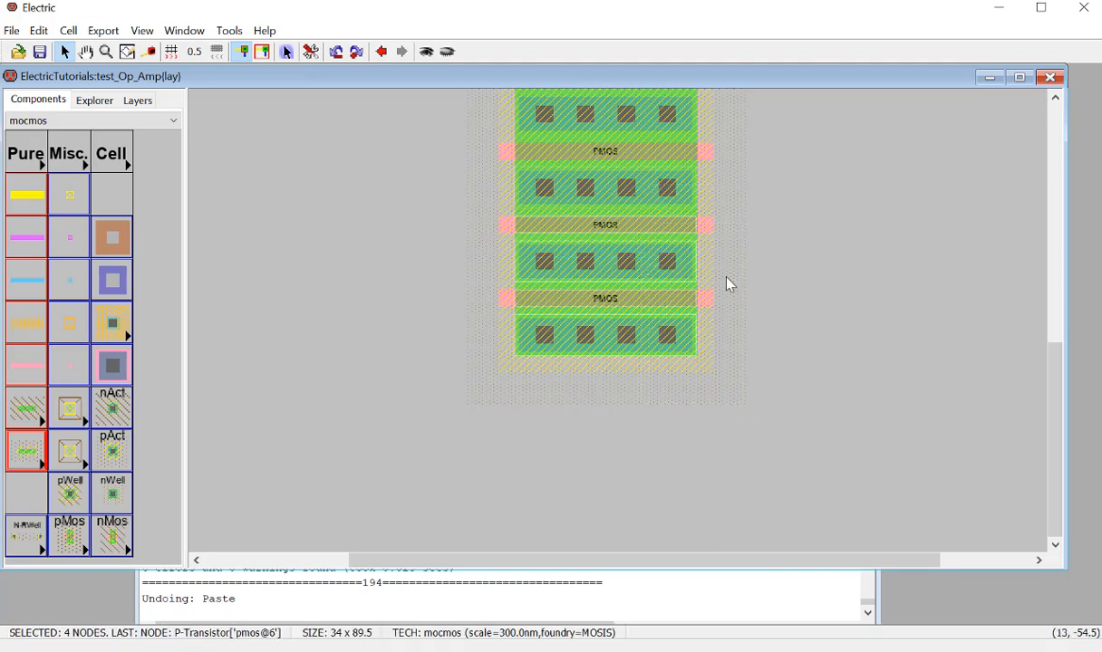
key("ctrl+v")
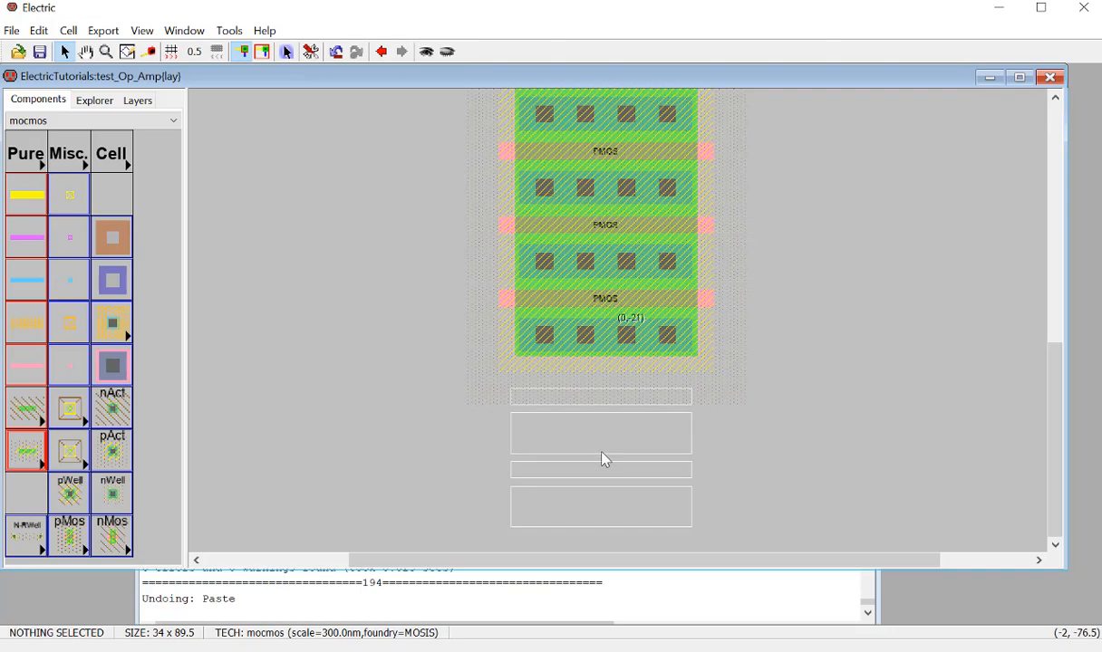
left_click(602, 457)
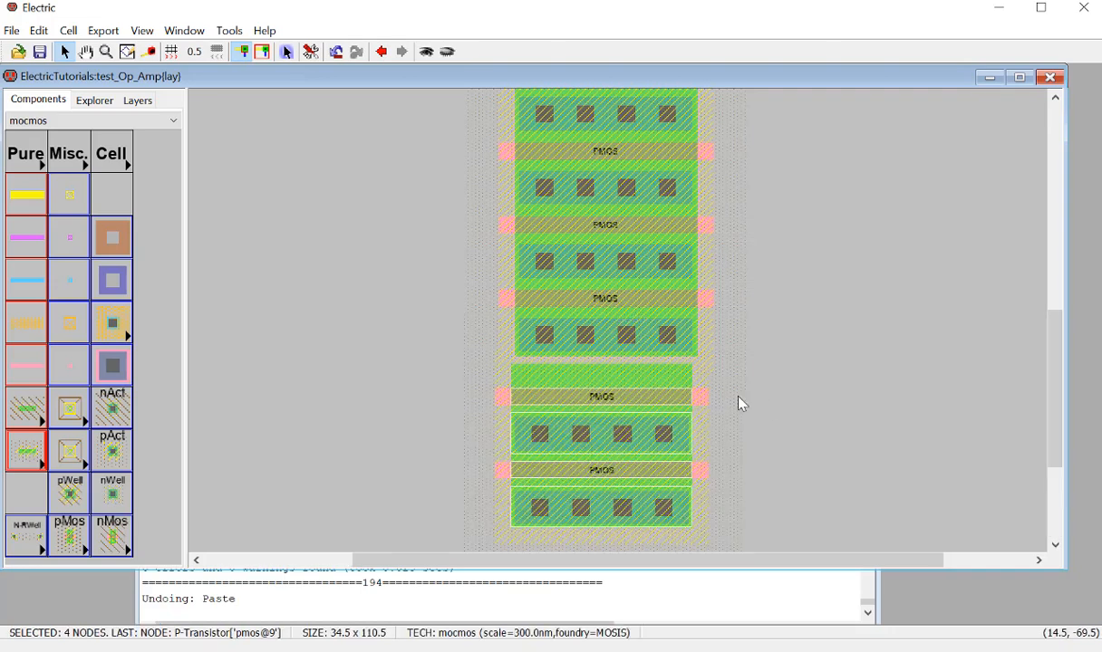
key("Right")
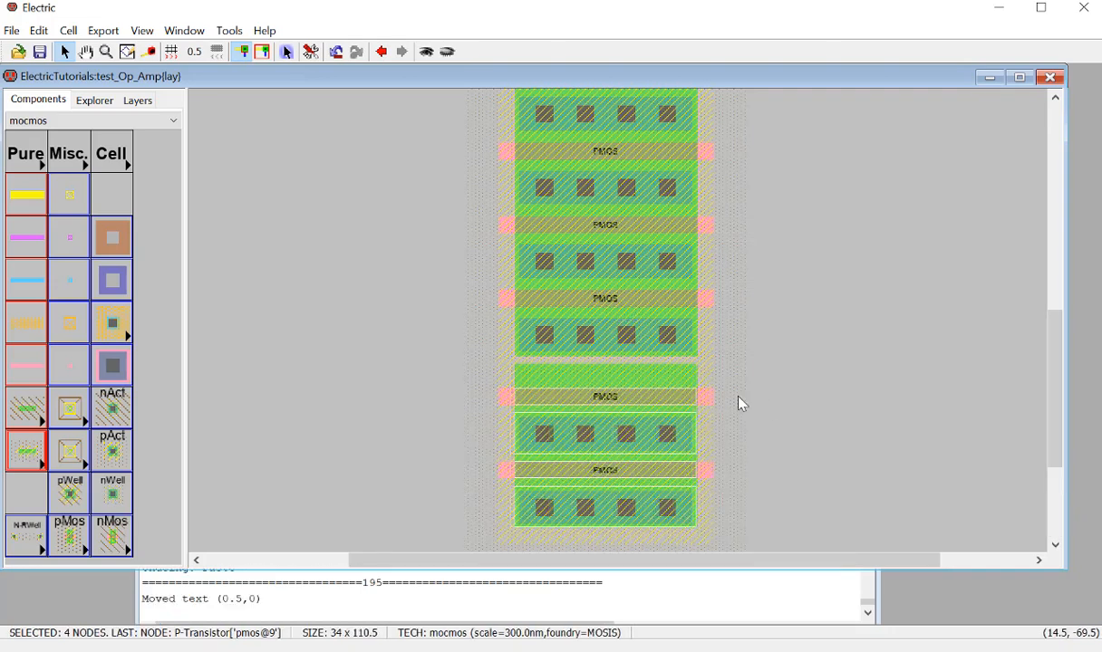
Step: Connect the original stack's lowest contact to the pasted top transistor with a P-Active arc
right_click(734, 342)
left_click(606, 337)
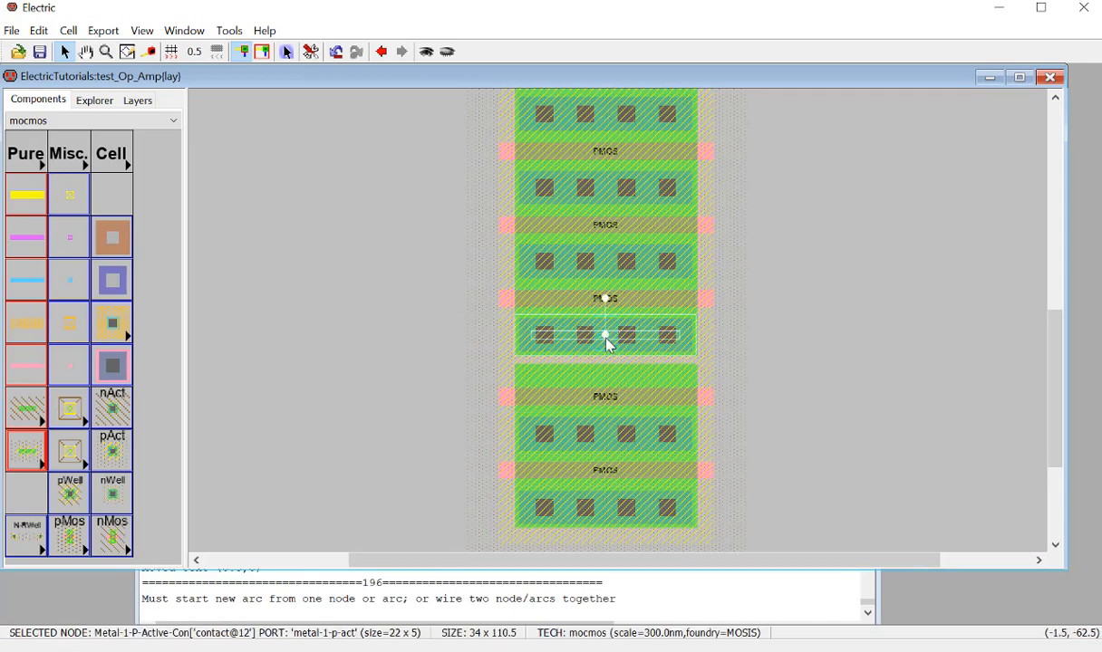
right_click_drag(609, 345, 603, 373)
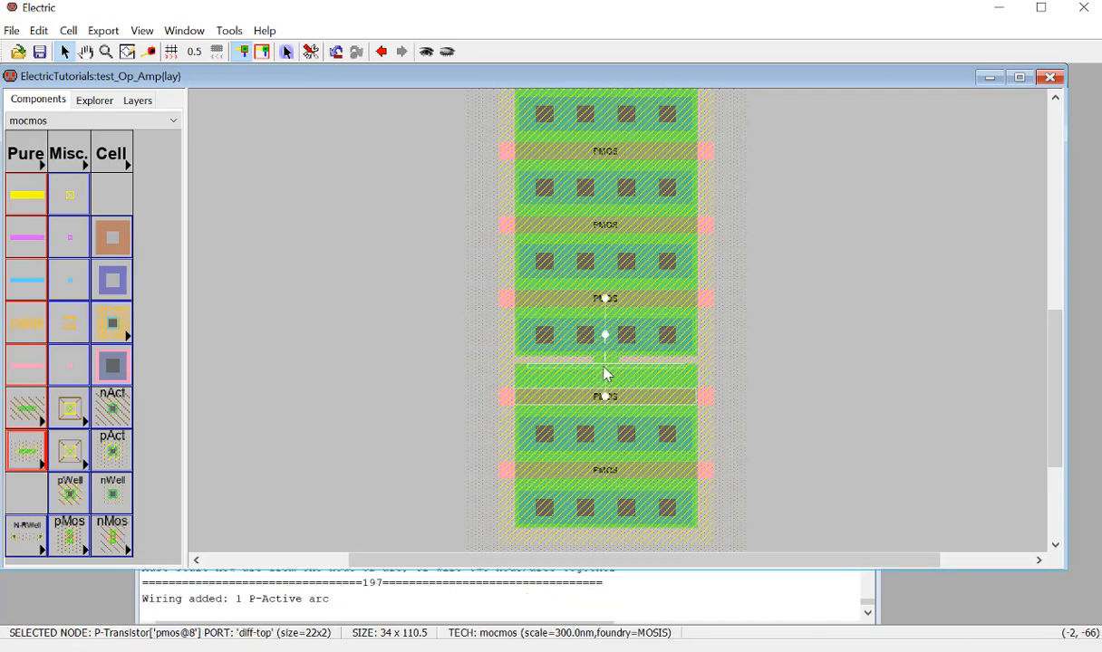
left_click(793, 364)
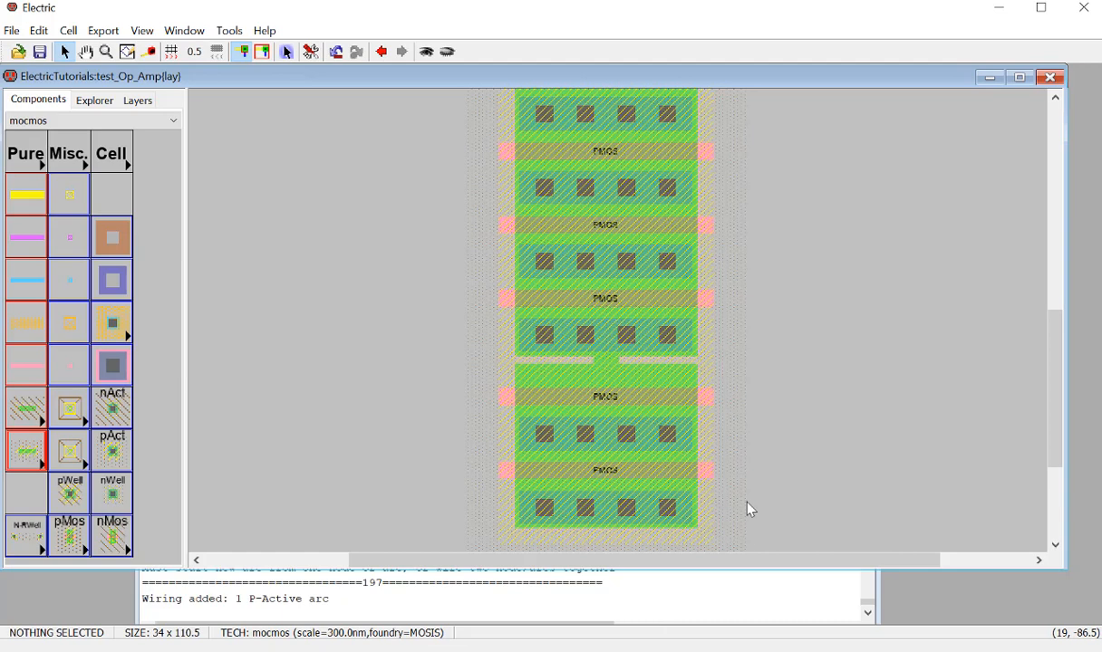
Step: Move the two pasted transistors and their contacts up by 3.5 units against the stack above
scroll(745, 500, "down", 3)
left_click_drag(706, 450, 666, 231)
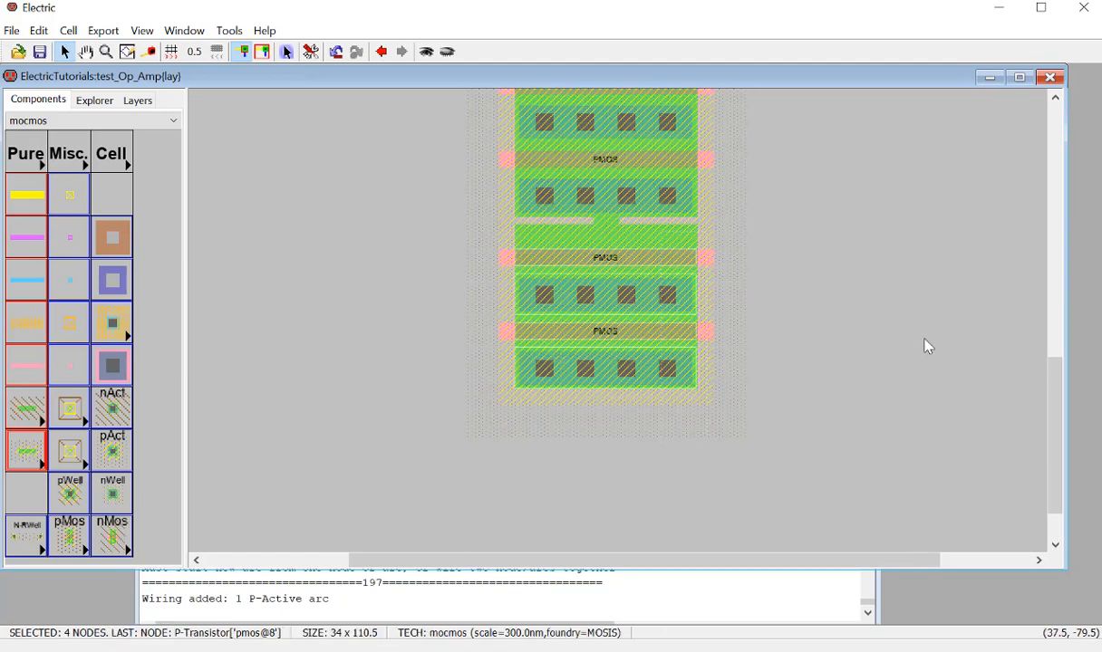
key("Up")
key("Up")
key("Up")
key("Up")
key("Up")
key("Up")
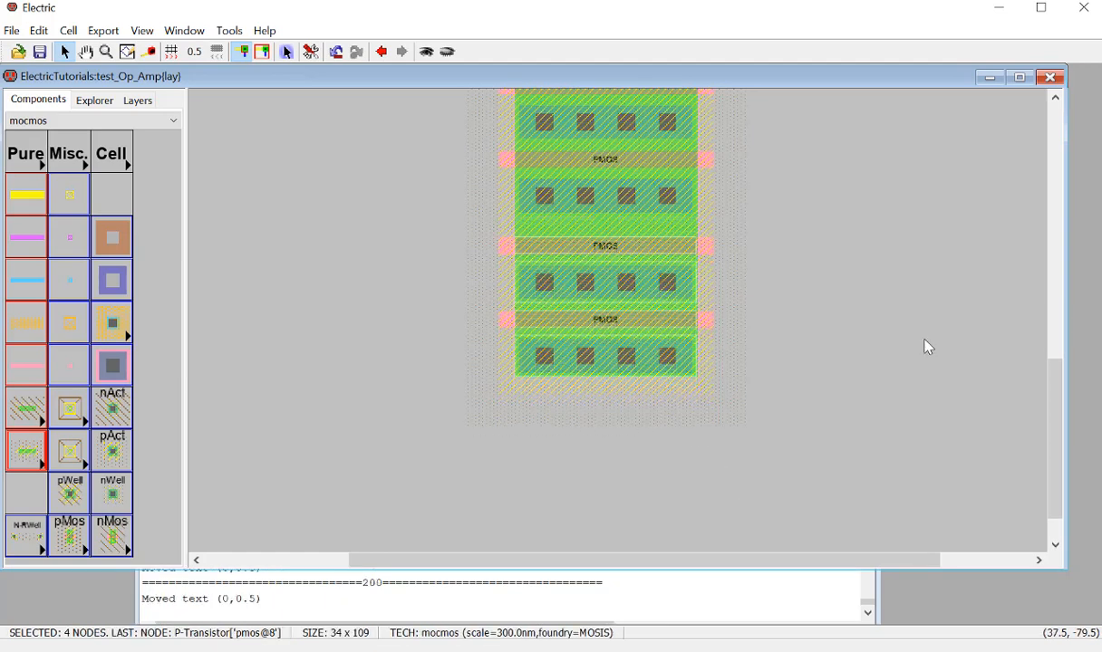
key("Up")
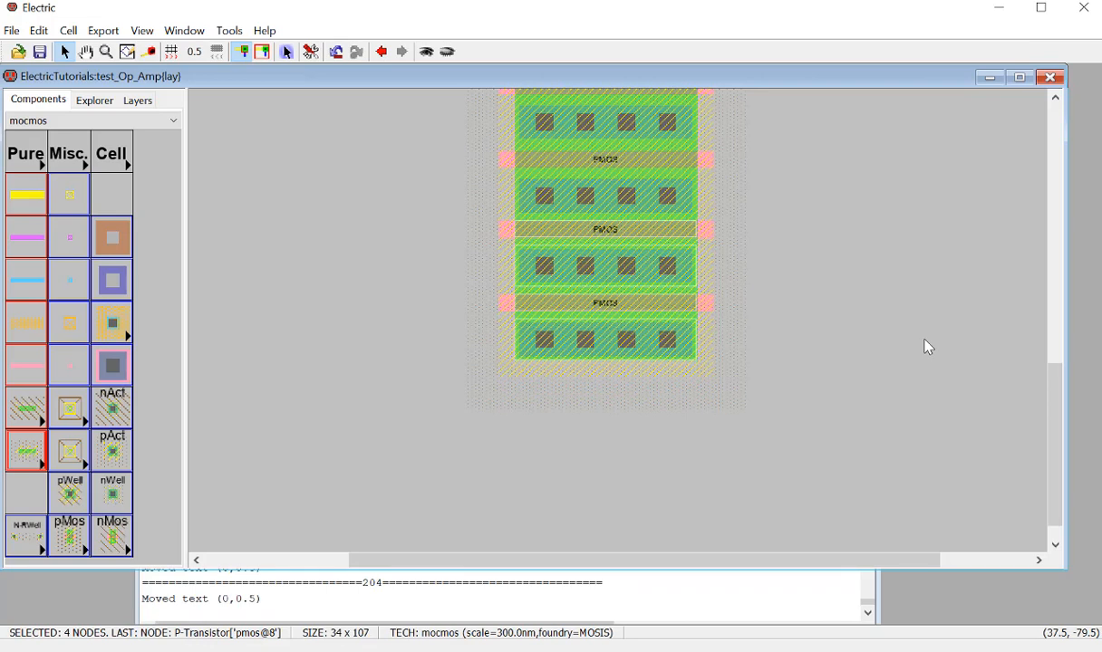
left_click(928, 347)
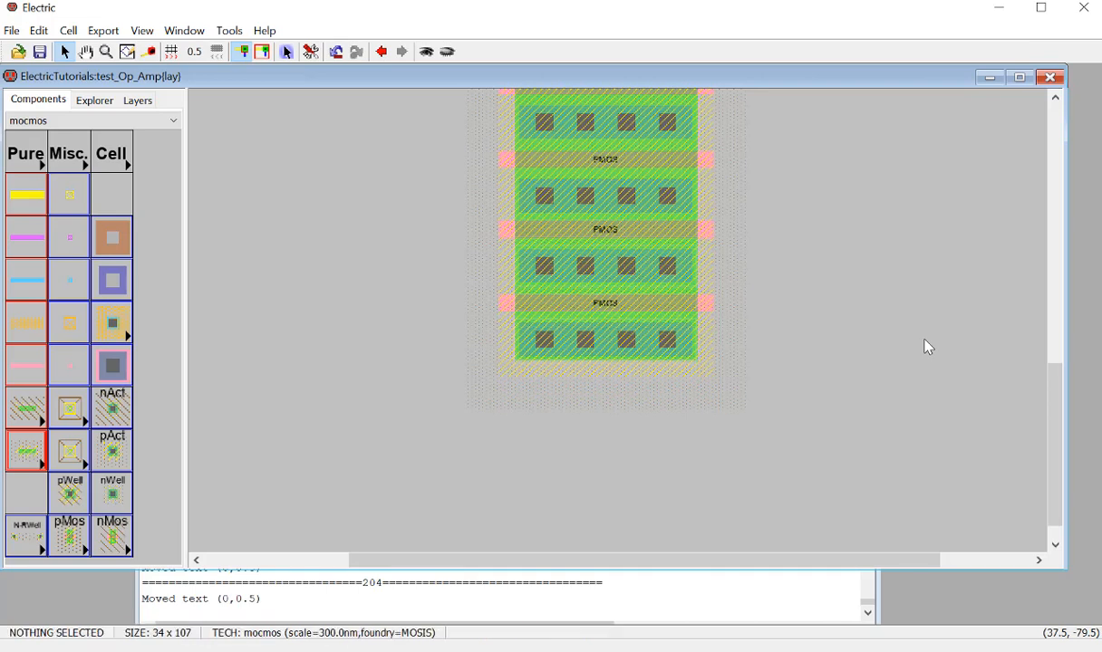
Step: Save the library and run the layout DRC on the stack with the two added transistors
key("ctrl+s")
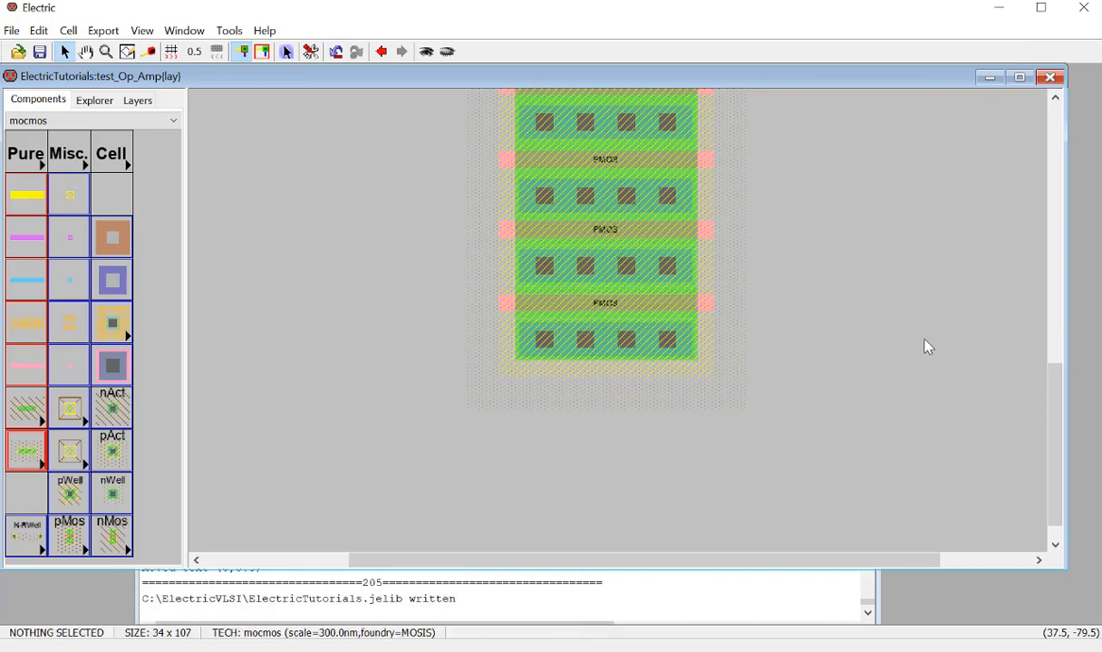
key("F5")
left_click(538, 351)
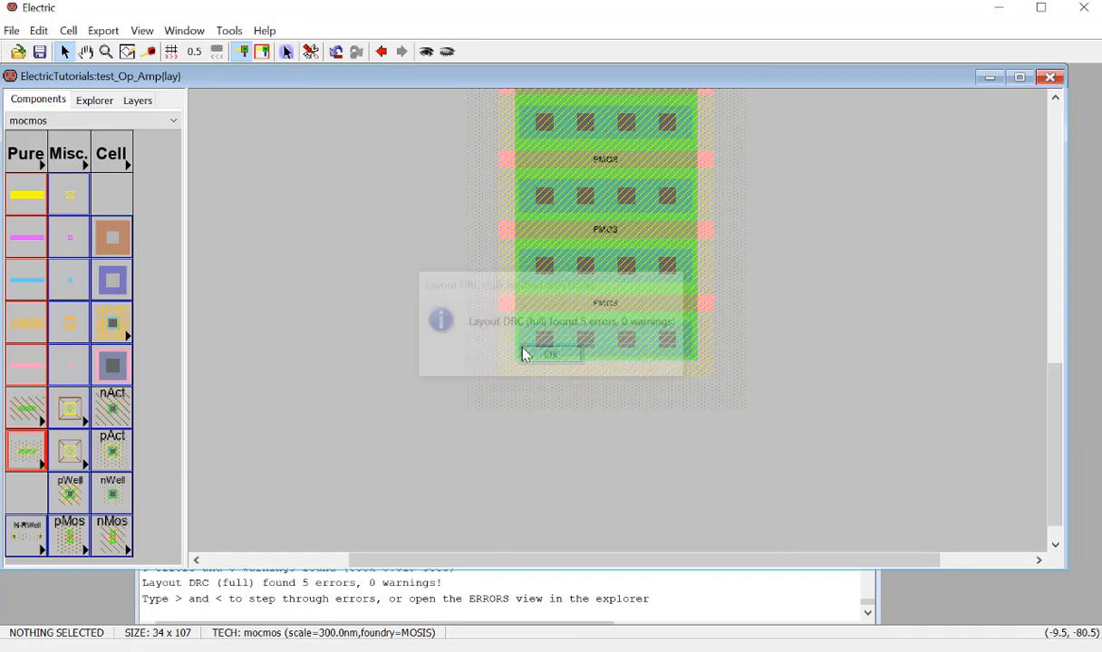
scroll(445, 419, "down", 1, "ctrl")
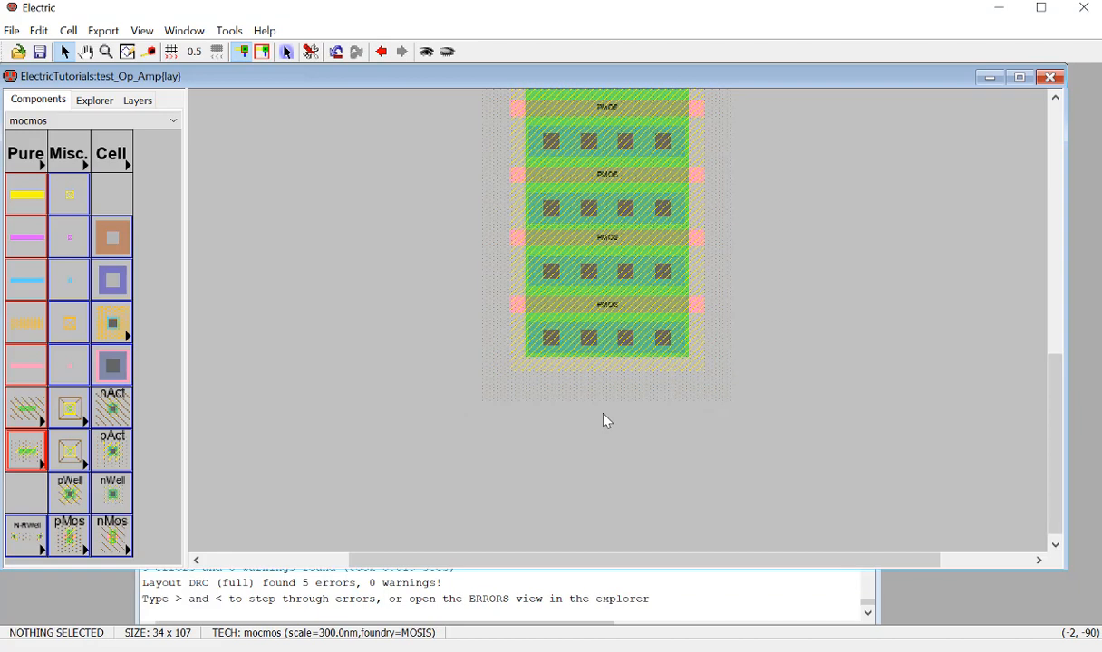
Step: Step through the reported DRC errors and examine the P-Active spacing around the two lowest contacts of the stack
key("shift+period")
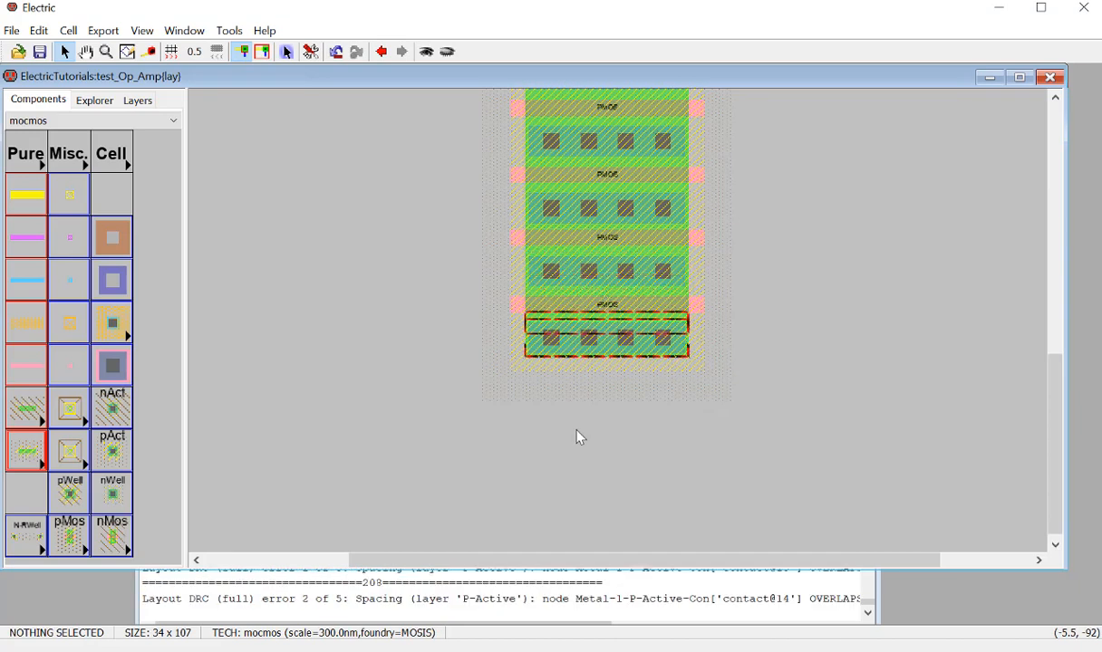
key("shift+period")
key("shift+period")
key("shift+period")
key("shift+period")
key("shift+period")
key("shift+period")
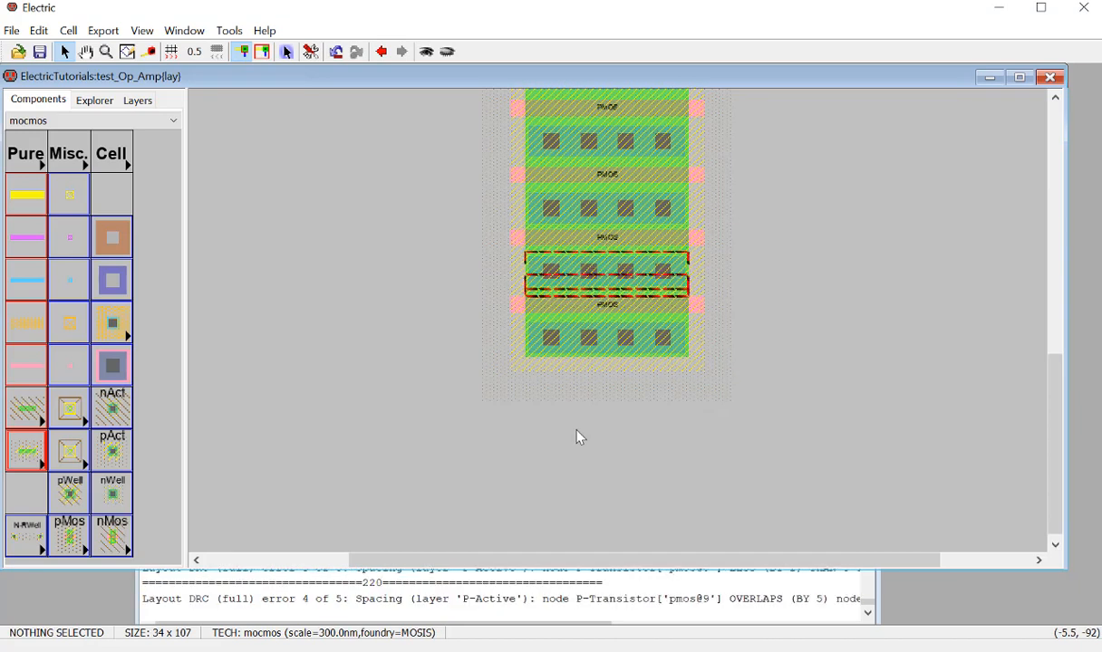
key("shift+period")
key("shift+period")
key("shift+period")
key("shift+period")
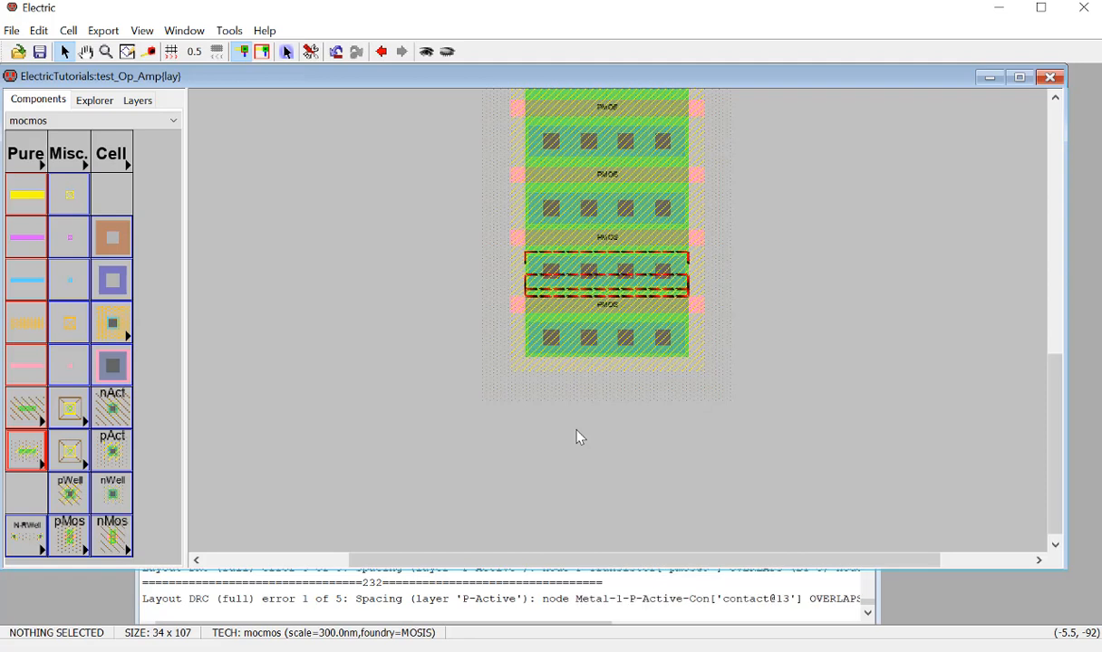
key("shift+period")
key("shift+period")
key("shift+period")
key("shift+period")
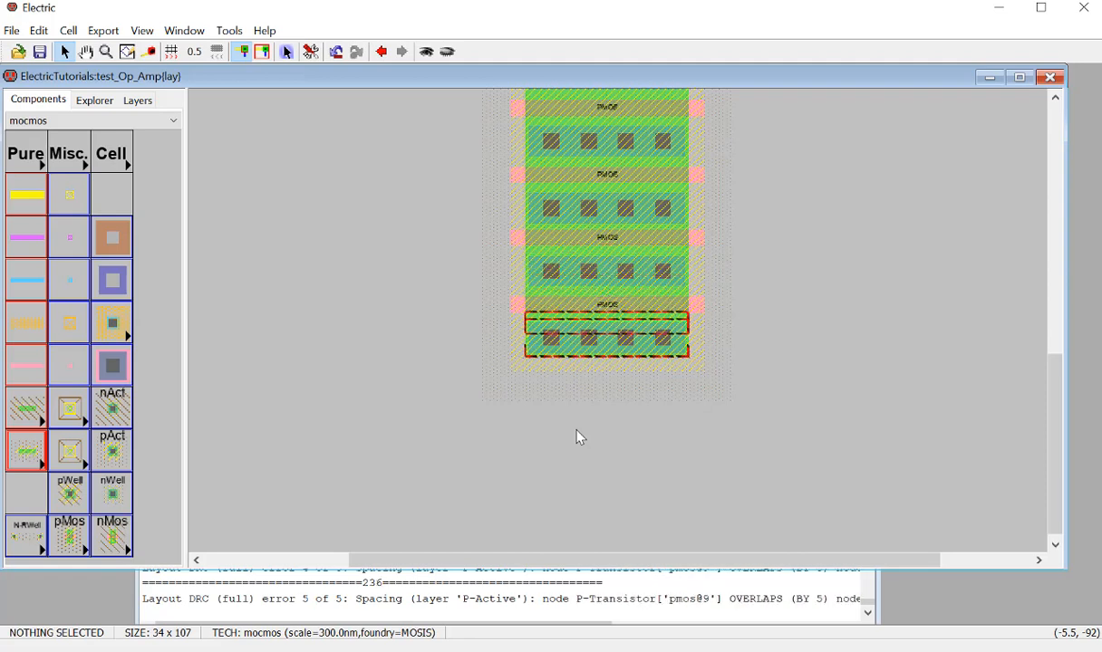
left_click(652, 429)
scroll(649, 430, "down", 5, "ctrl")
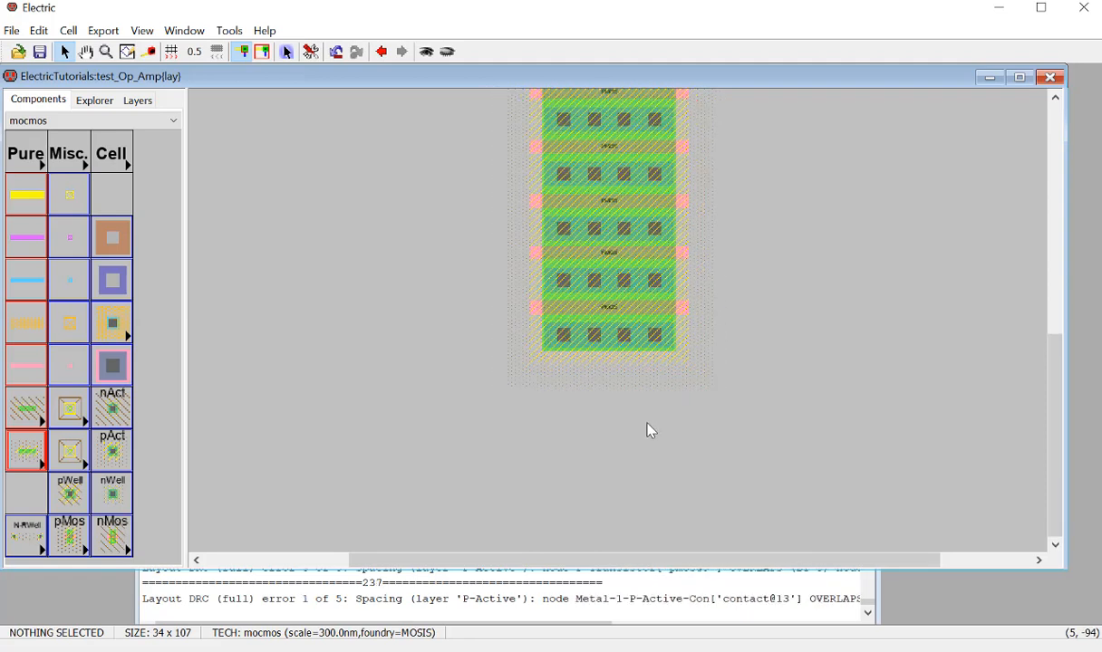
scroll(649, 431, "up", 5)
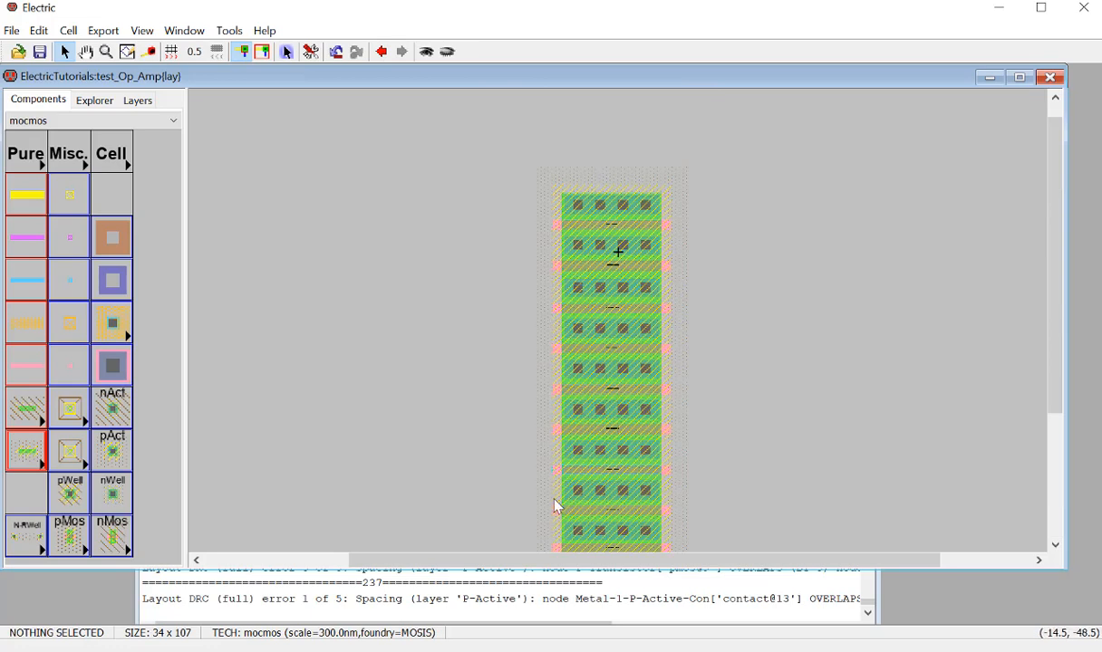
scroll(556, 512, "down", 3)
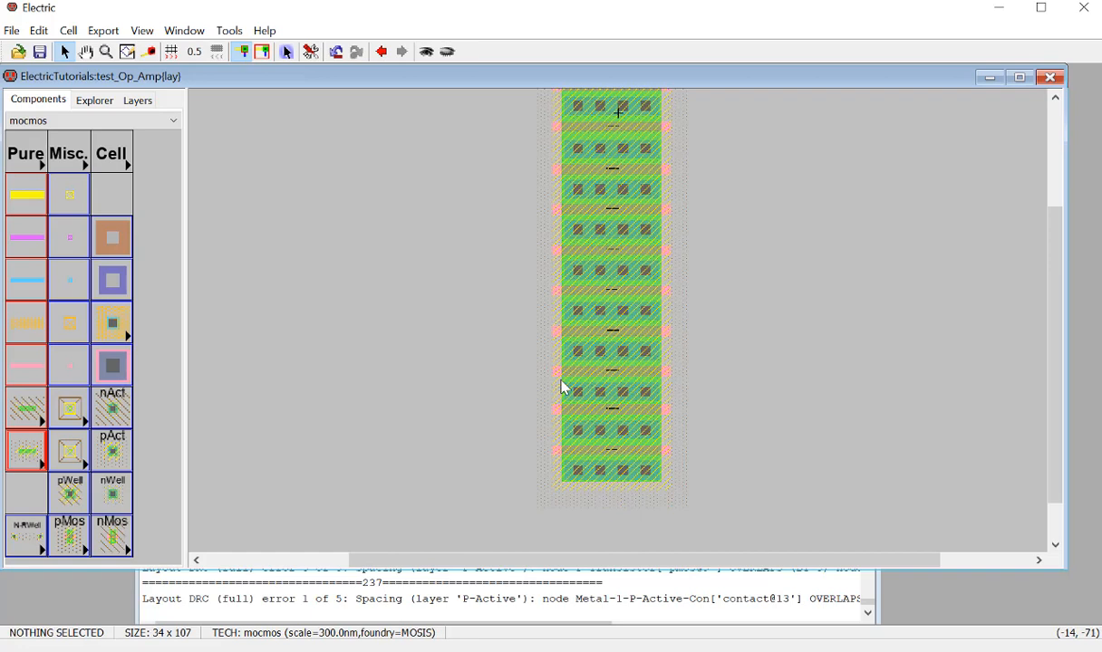
Step: Shift the two lowest PMOS transistors and the contact below each of them down by 0.5
left_click(620, 474)
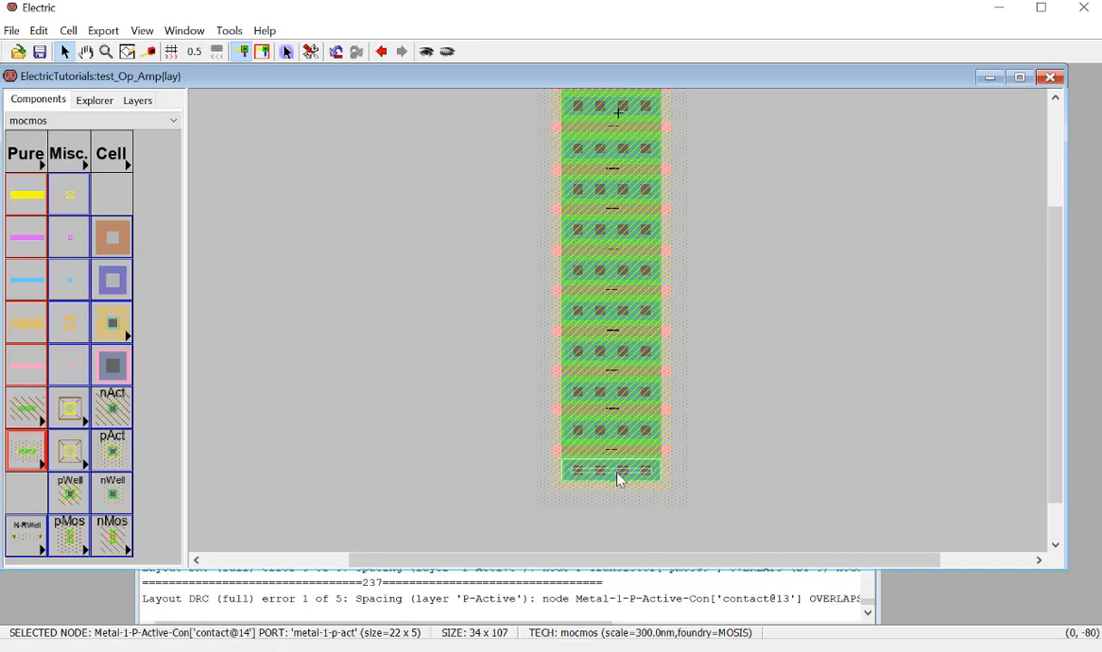
left_click_drag(619, 484, 637, 445)
left_click(629, 457)
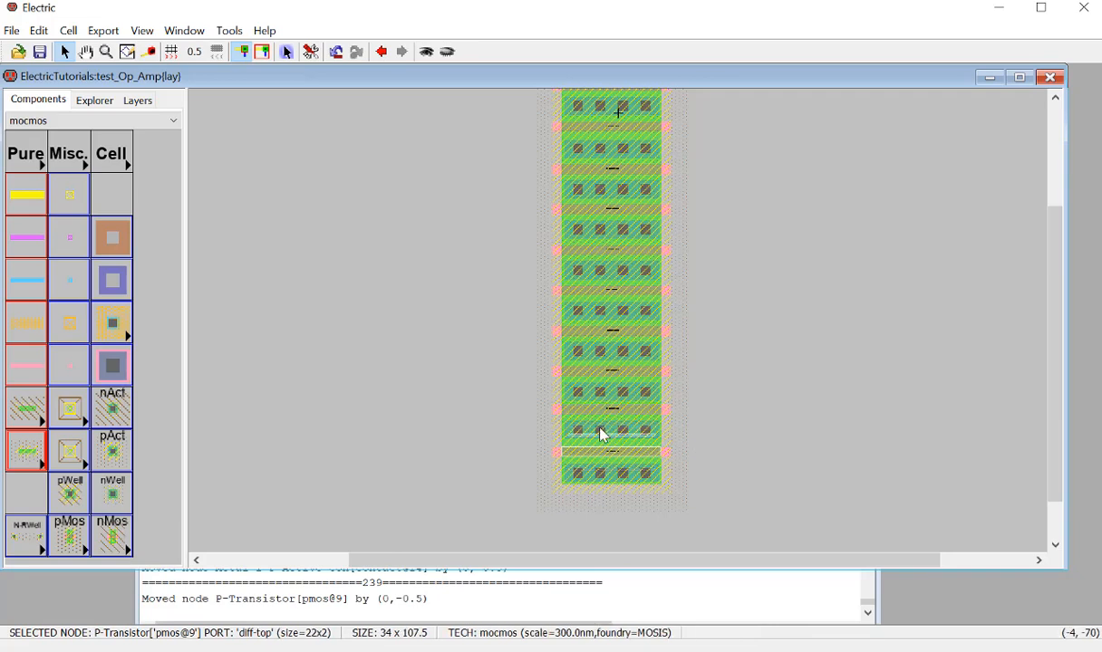
left_click(624, 433)
left_click(626, 433)
left_click(627, 433)
left_click(736, 441)
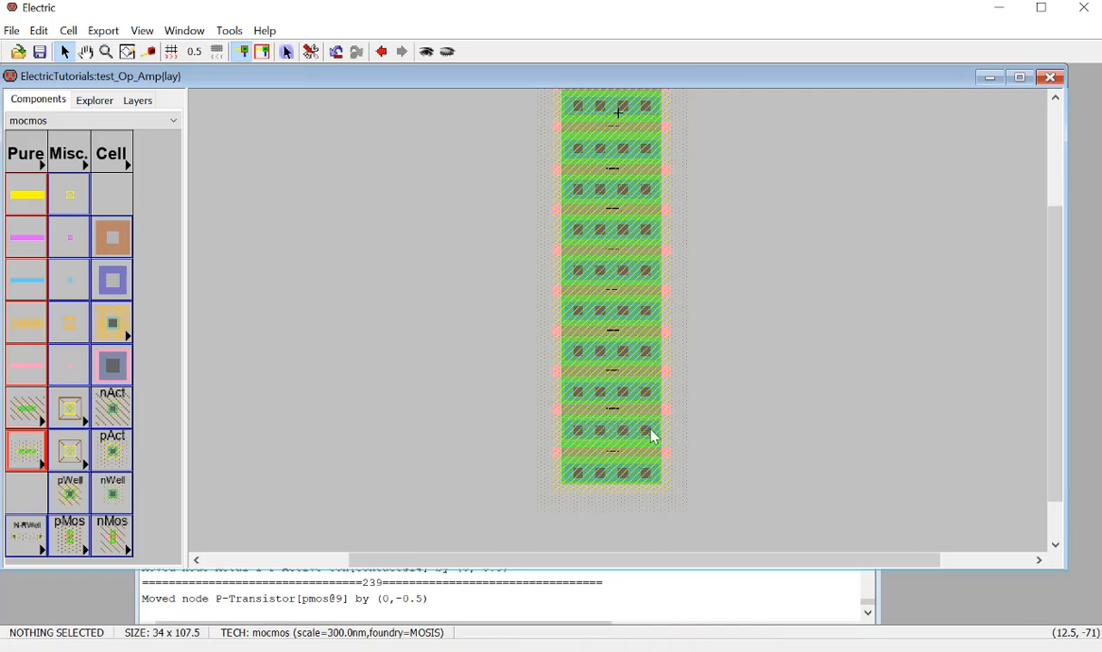
left_click_drag(652, 436, 645, 396)
left_click(719, 435)
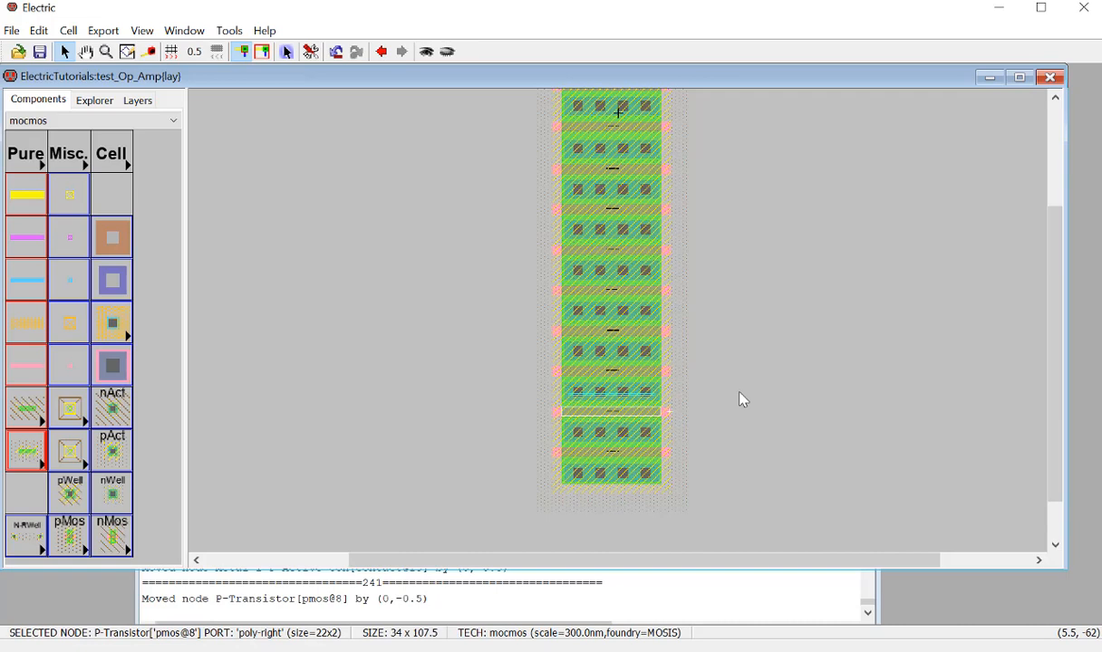
left_click(772, 417)
Step: Rerun the layout DRC and step back and forth through the errors at the lower end of the stack
key("F5")
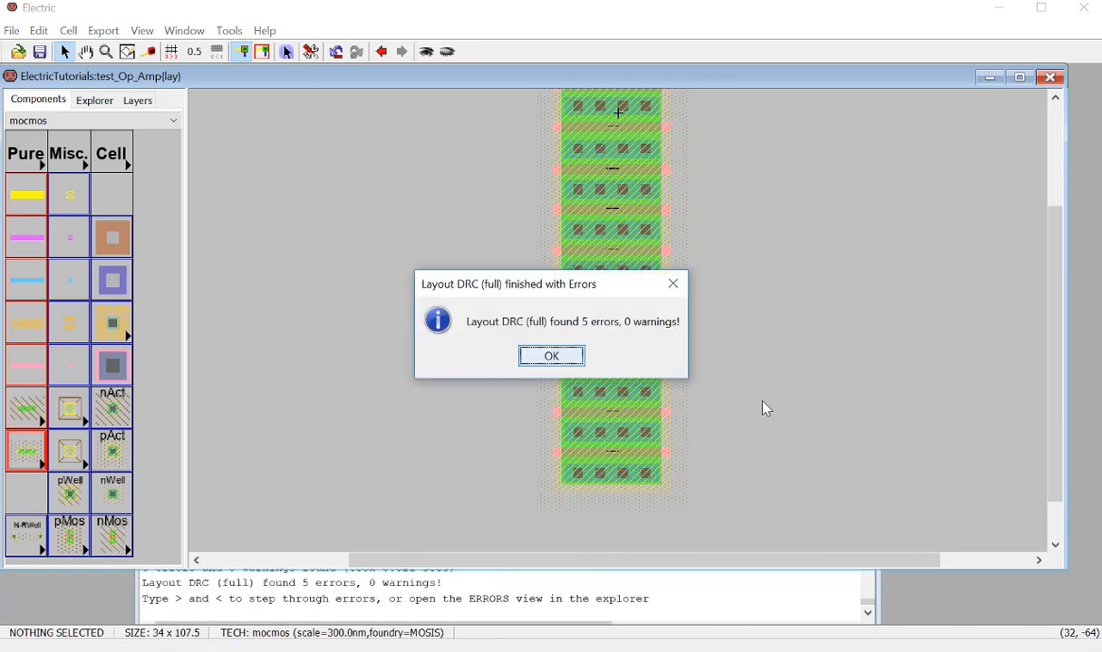
left_click(547, 356)
key("greater")
key("greater")
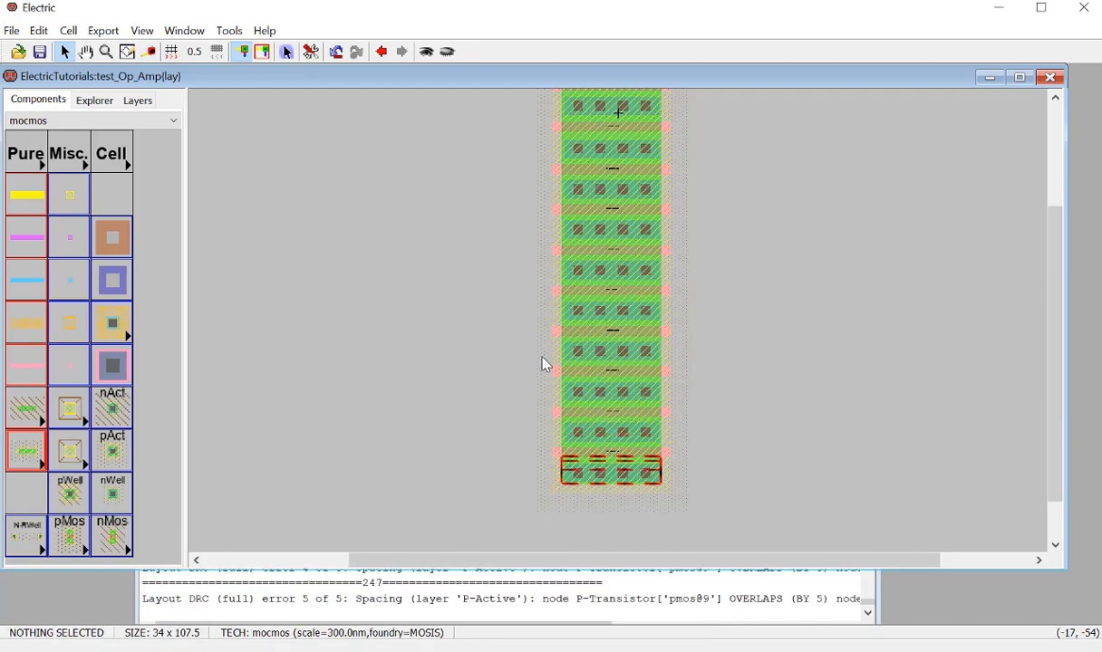
key("less")
key("less")
key("greater")
key("greater")
key("greater")
key("greater")
key("greater")
key("greater")
key("greater")
key("greater")
key("greater")
key("greater")
left_click(770, 404)
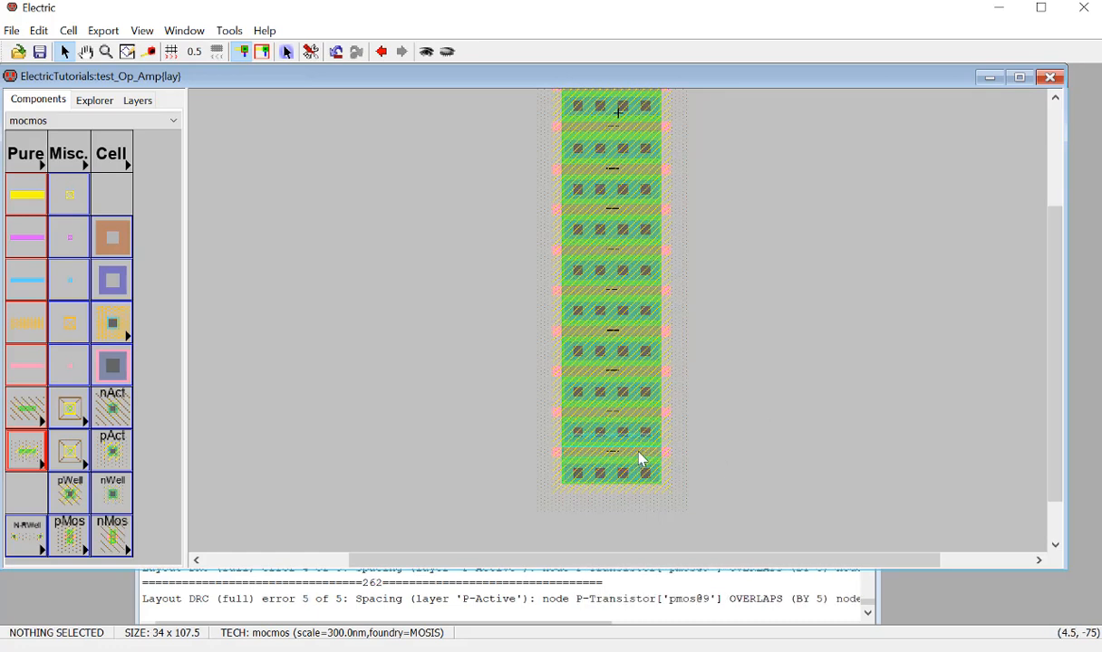
Step: Delete the lowest PMOS transistor and the contact row beneath it from the stack
left_click(639, 460)
key("Delete")
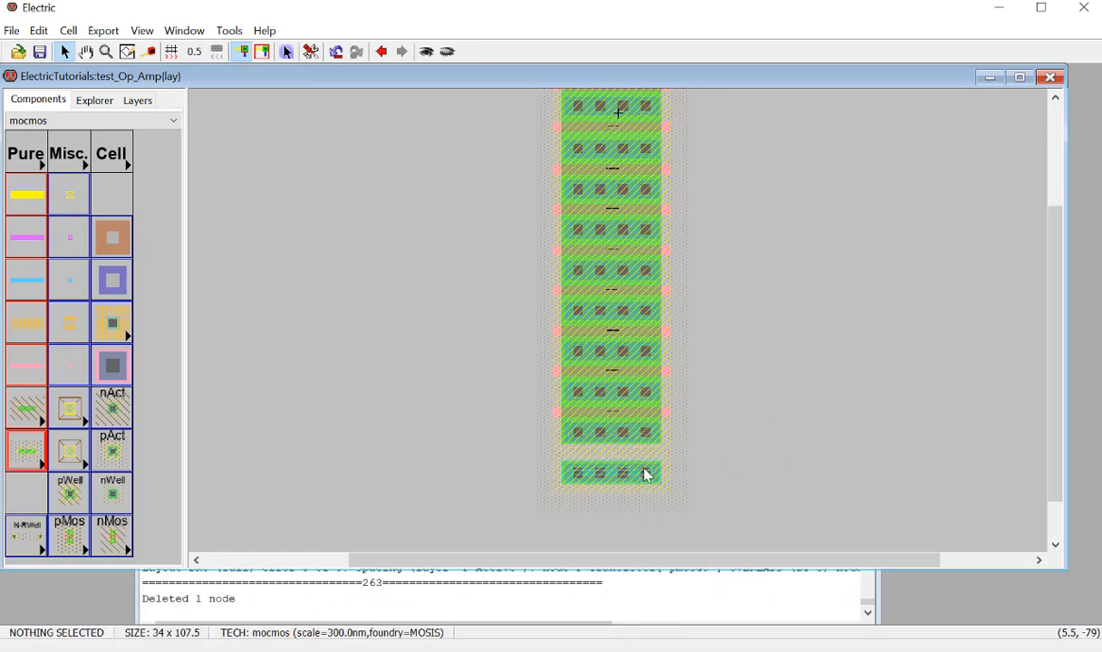
left_click(647, 475)
key("Delete")
Step: Save the library, run the layout DRC on the shortened stack and step through the reported errors
key("ctrl+s")
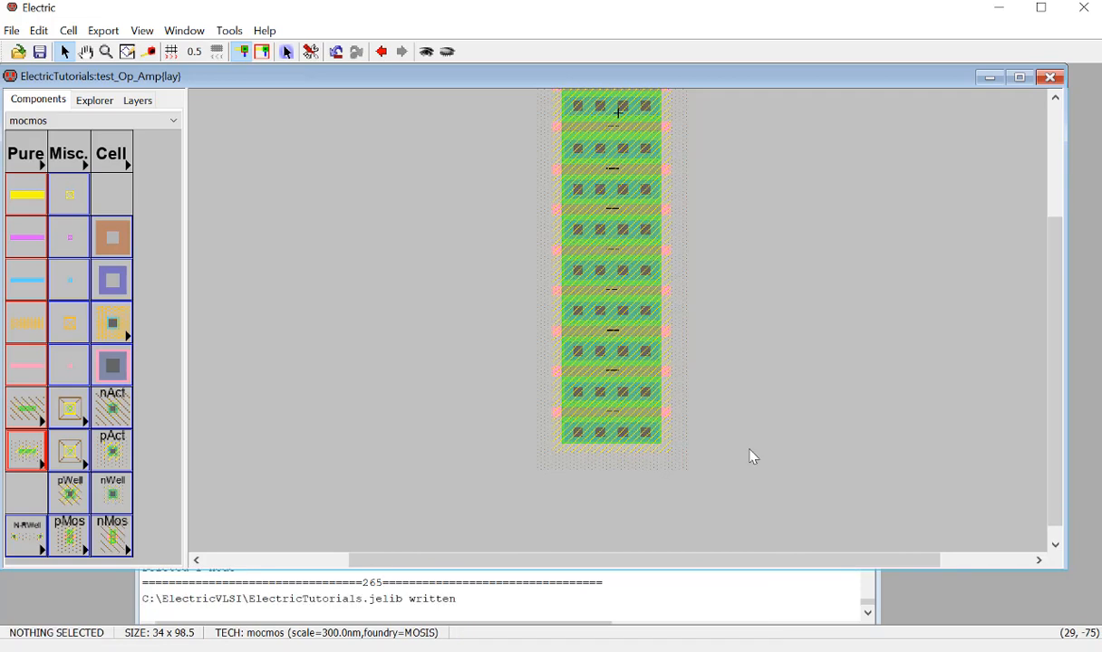
key("F5")
left_click(554, 362)
key("shift+period")
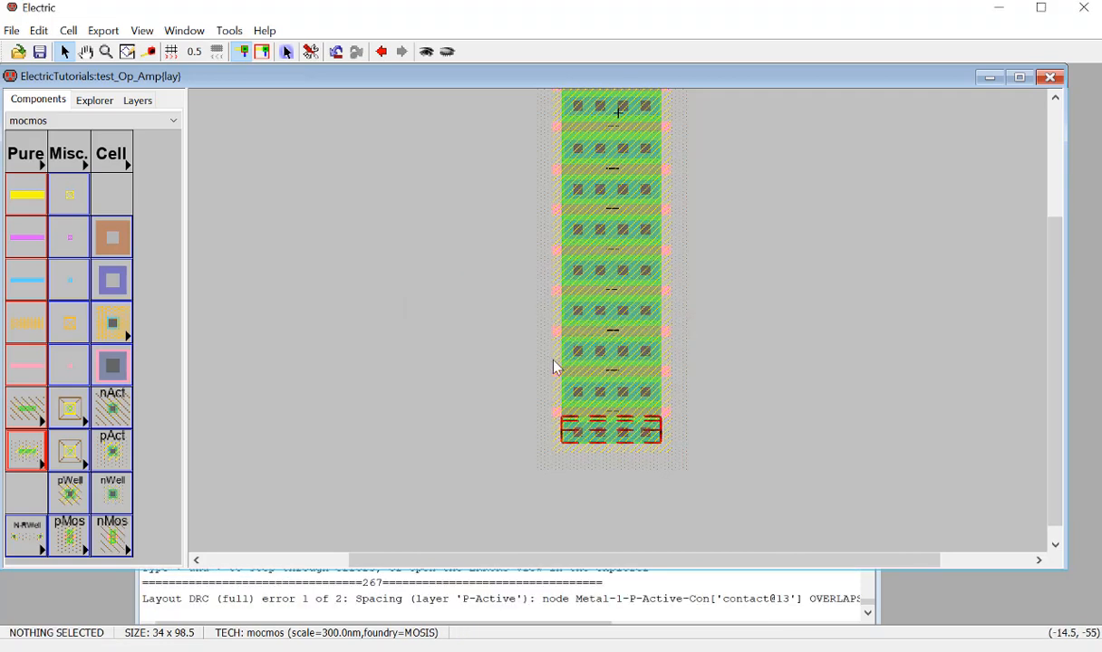
key("shift+period")
key("shift+period")
left_click(755, 414)
Step: Pull the lowest contact row 7.5 units down, clear of the PMOS transistor above it
scroll(633, 468, "up", 5, "ctrl")
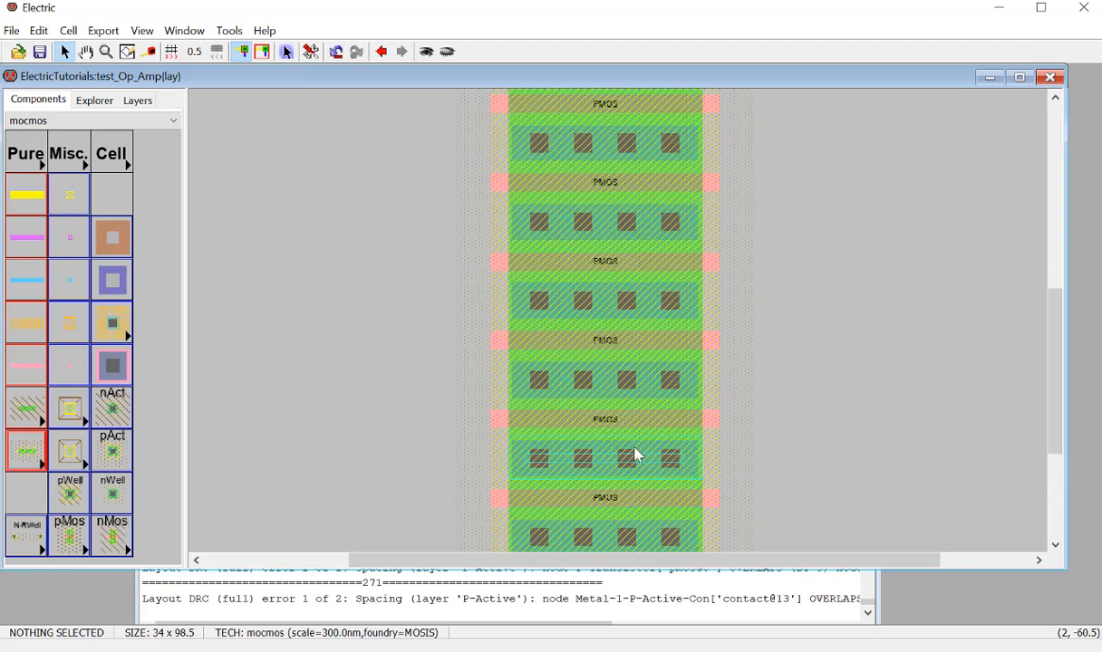
scroll(634, 453, "up", 3, "ctrl")
double_click(595, 237)
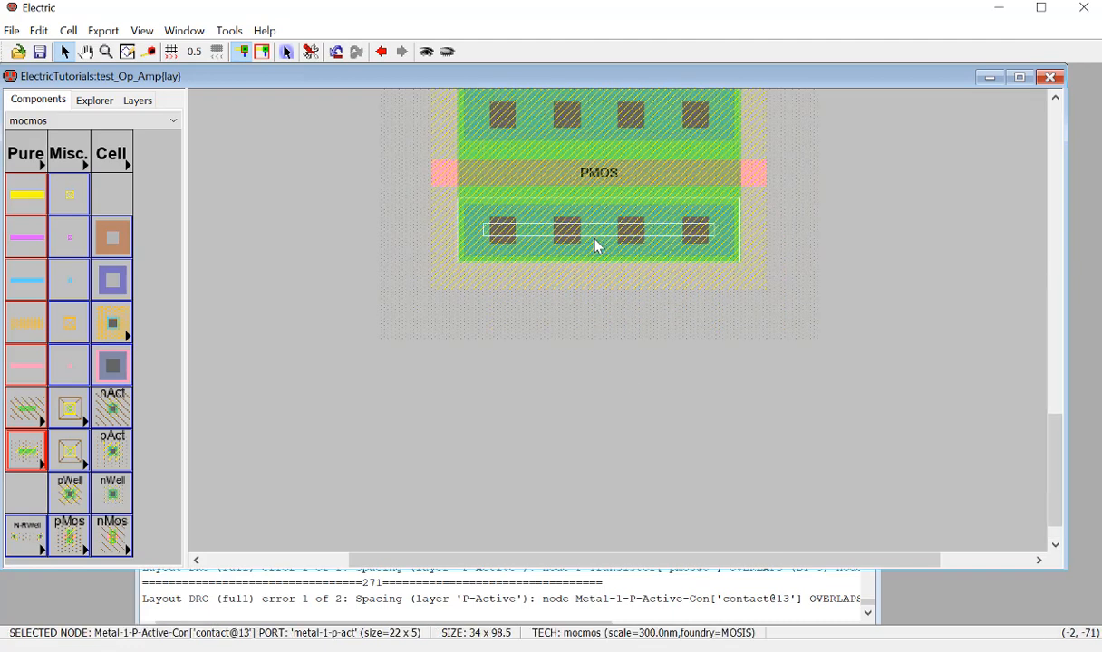
left_click(396, 57)
mouse_move(585, 213)
left_mouse_down()
mouse_move(586, 354)
mouse_move(588, 328)
mouse_move(609, 329)
left_mouse_up()
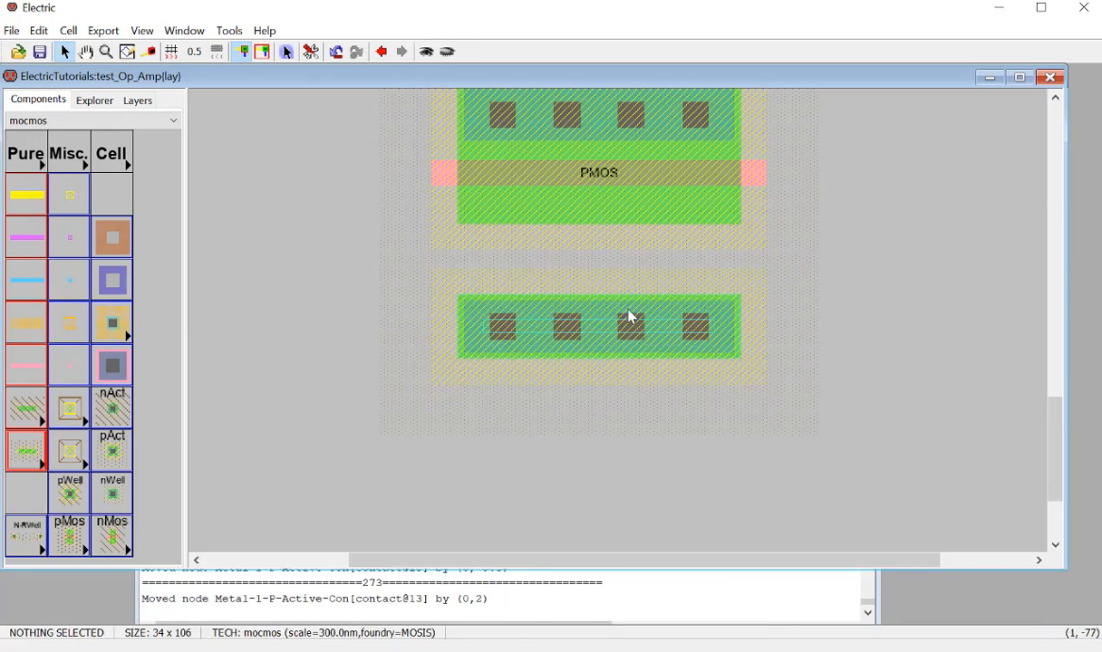
Step: Connect the lowest transistor to the separated contact with a P-Active arc and move the contact up by 7.5
right_click(606, 233)
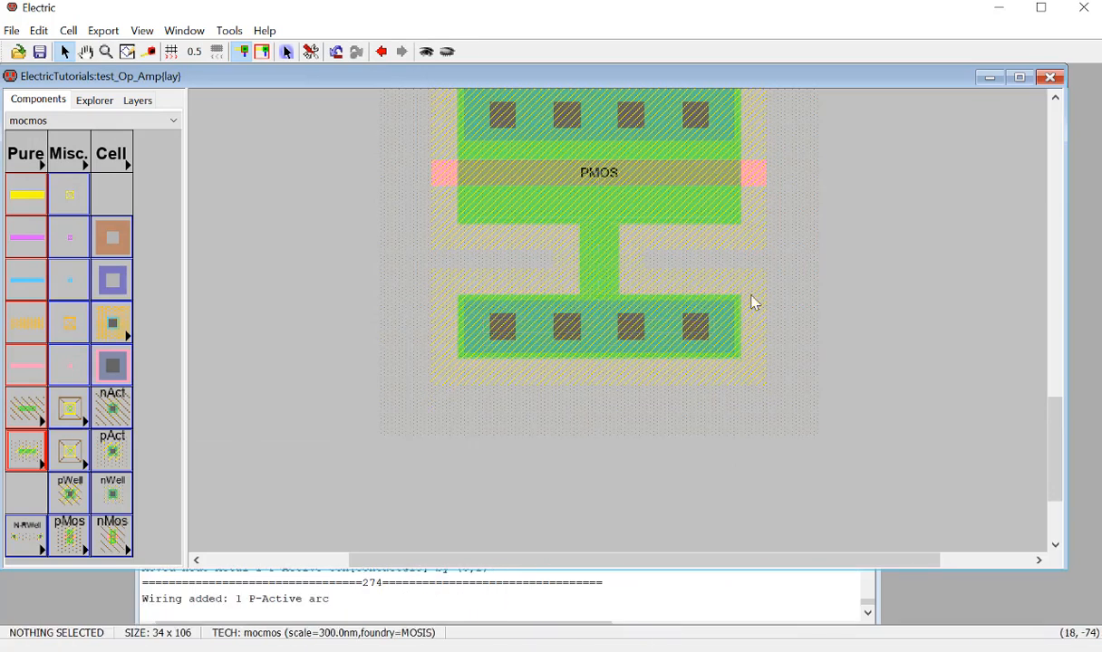
left_click_drag(693, 288, 700, 227)
left_click(923, 387)
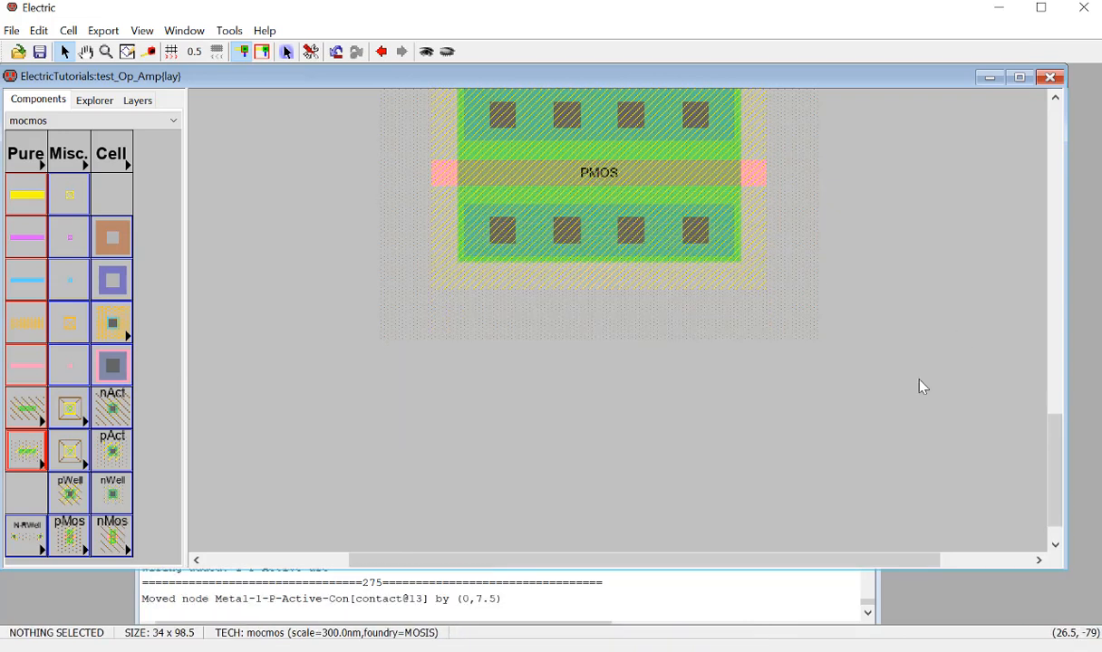
Step: Save the library and run the layout DRC on the stack with the rewired lowest contact
key("ctrl+s")
key("F5")
Step: Duplicate the lowest PMOS transistor with its contact and P-Active arc, placing the copy 12 units straight below
scroll(774, 406, "up", 3)
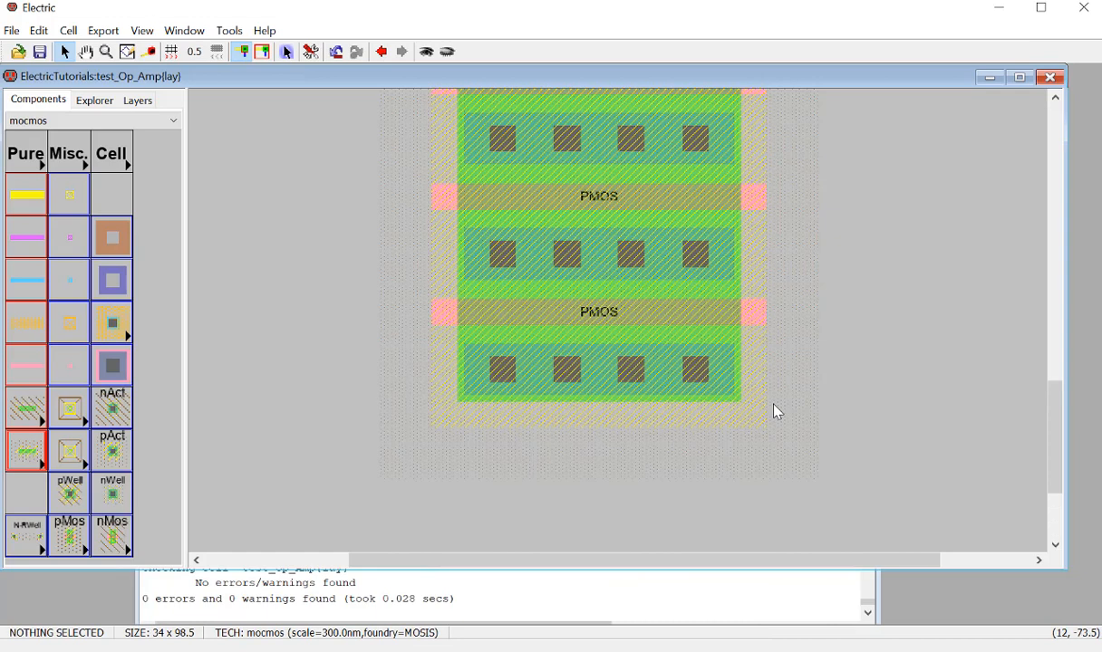
scroll(772, 405, "down", 2, "ctrl")
scroll(773, 406, "down", 1, "ctrl")
left_click_drag(613, 421, 573, 320)
key("ctrl+m")
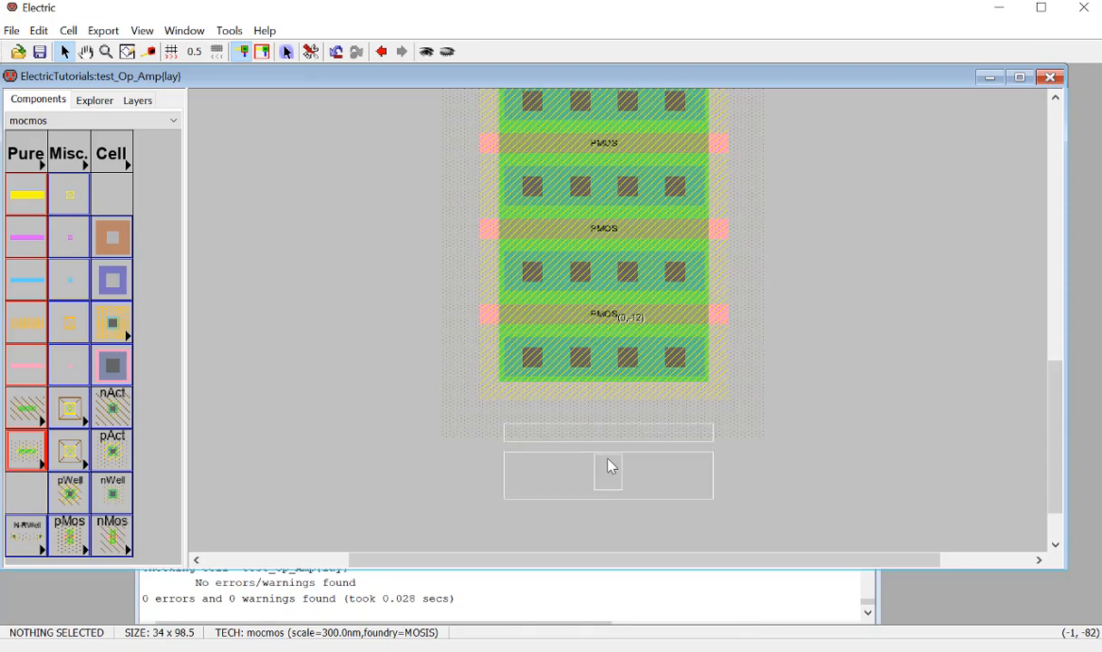
left_click(606, 462)
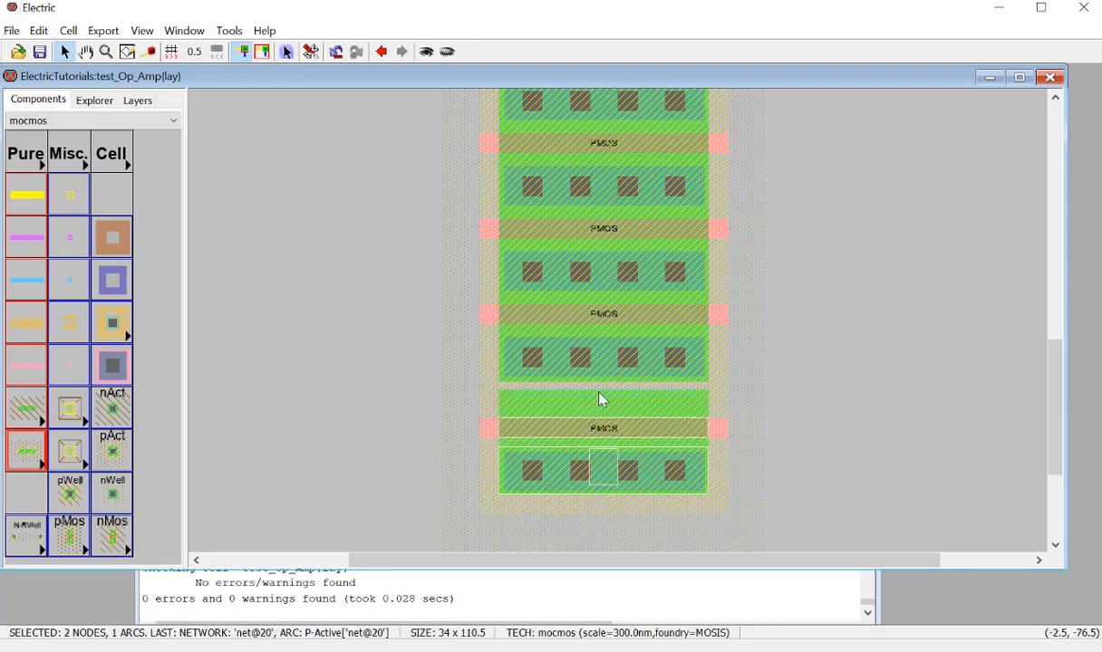
Step: Connect the stack's former lowest contact to the duplicated transistor with a P-Active arc
left_click(606, 373)
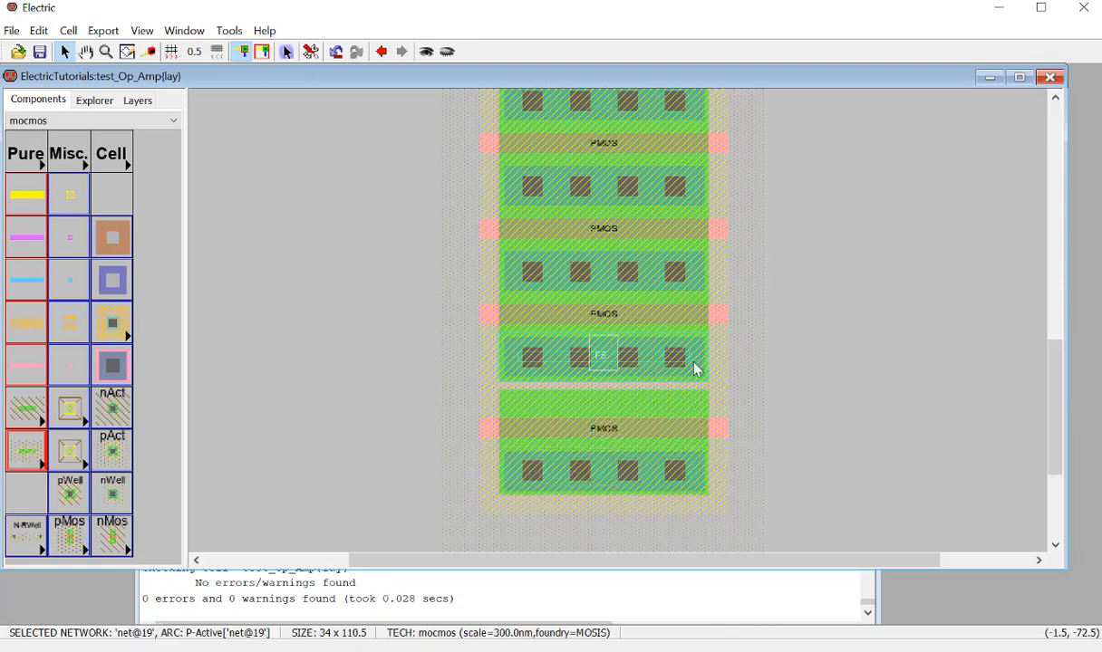
right_click(605, 394)
left_click(850, 437)
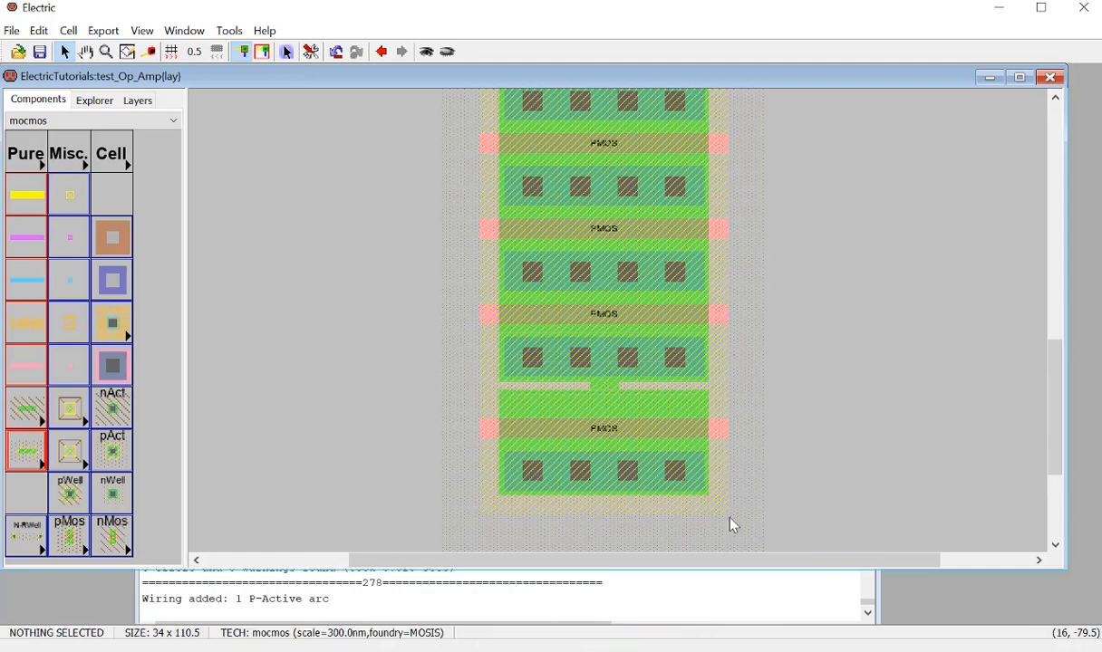
Step: Move the duplicated transistor and its contact up by 3.5 units against the stack
left_click_drag(654, 414, 937, 539)
key("Up")
key("Up")
key("Up")
key("Up")
key("Up")
key("Up")
key("Up")
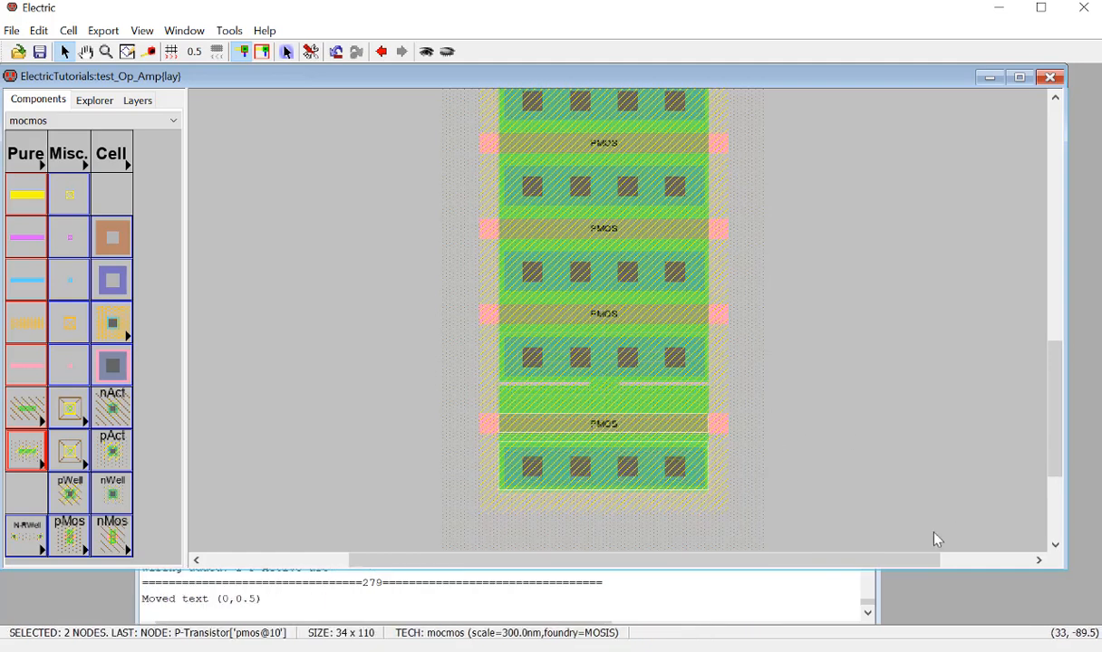
Step: Save the library and rerun the layout DRC on the stack with the newly duplicated transistor
left_click(883, 433)
key("ctrl+s")
key("F5")
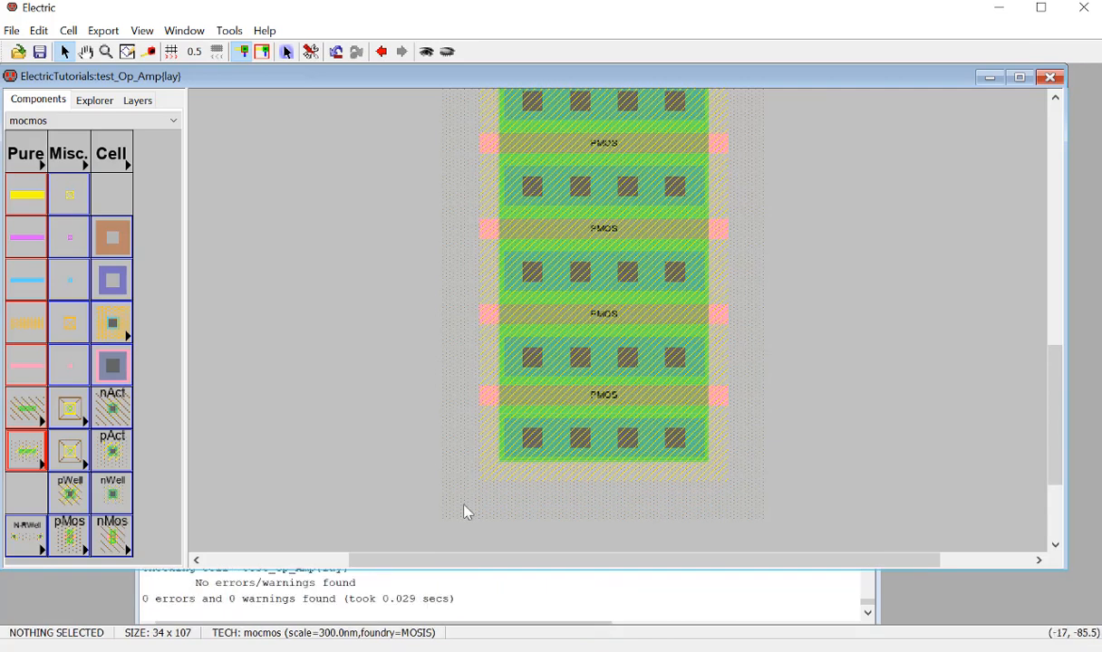
Step: Select the whole PMOS stack and move it 37 units up and 2 units to the right
scroll(545, 480, "down", 3, "ctrl")
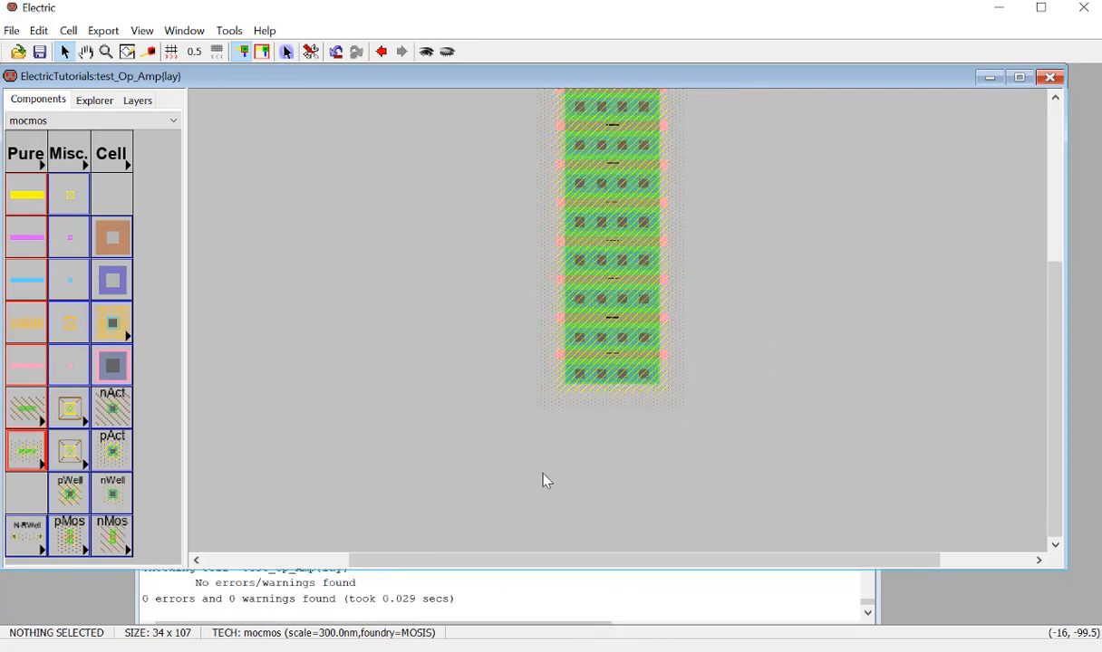
scroll(544, 479, "down", 2)
scroll(544, 480, "up", 4)
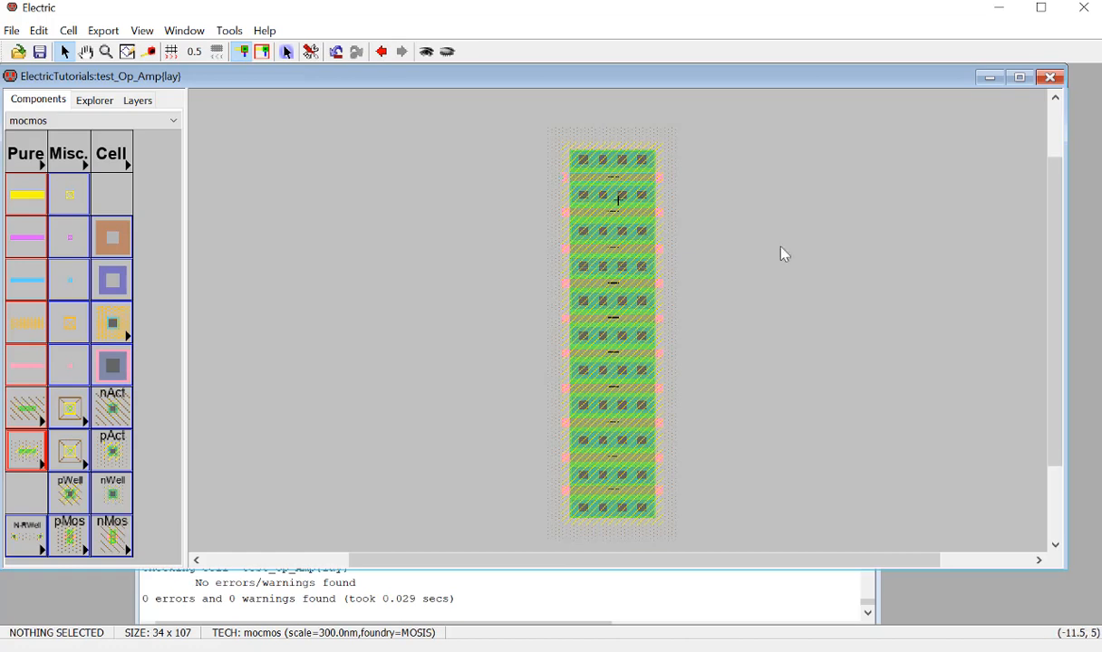
scroll(706, 308, "down", 1, "ctrl")
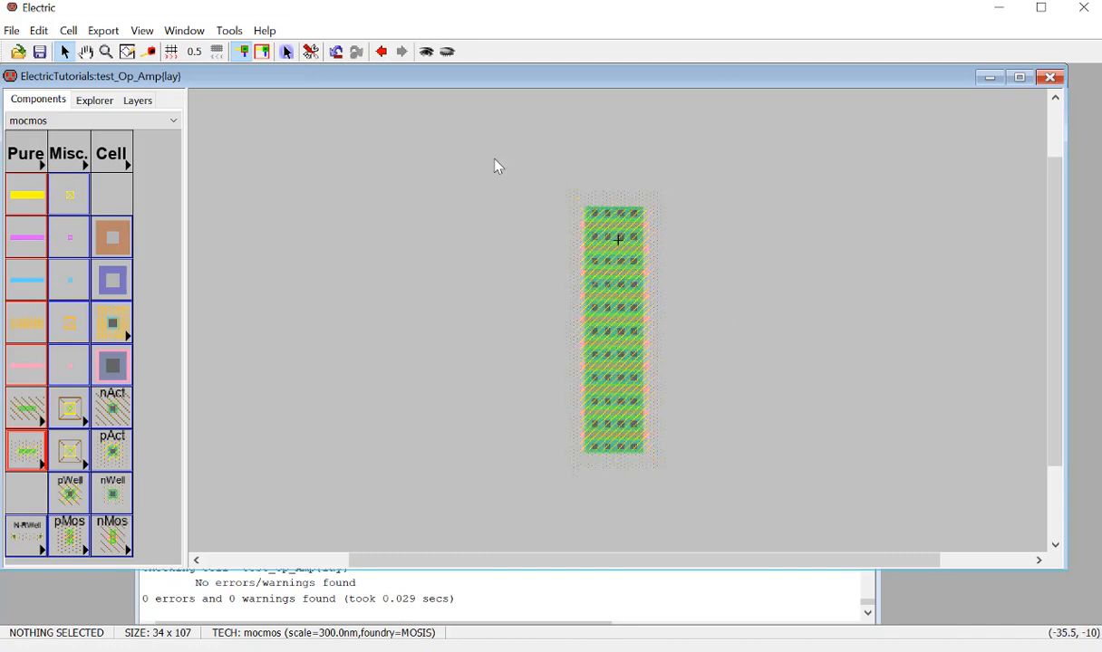
left_click_drag(496, 165, 716, 490)
left_click_drag(613, 330, 619, 214)
left_click(713, 266)
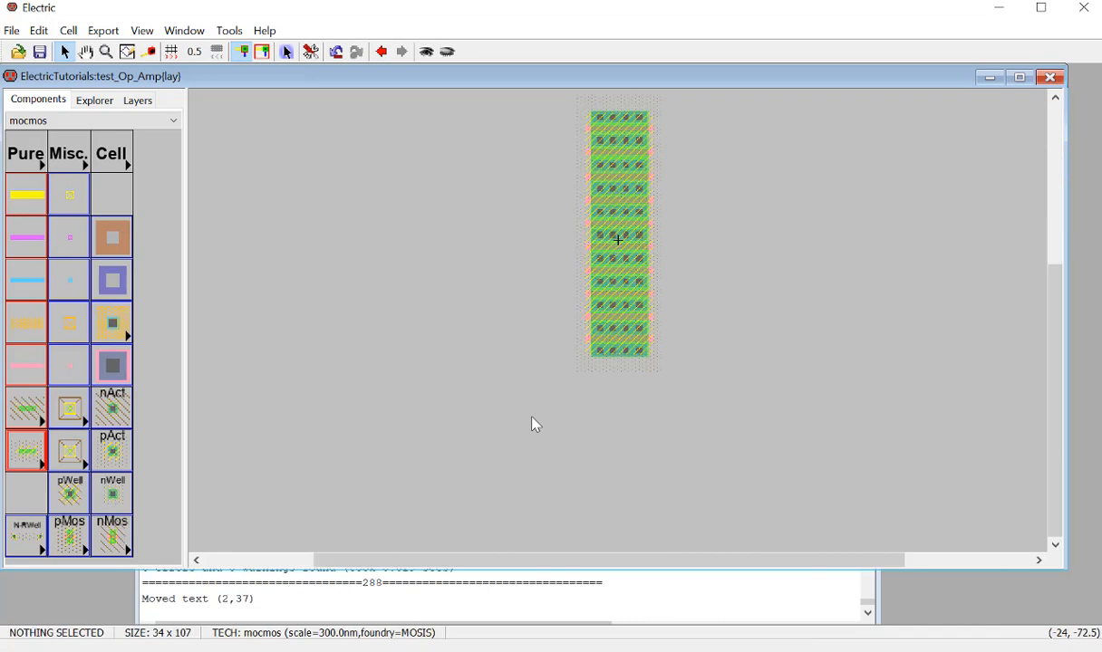
Step: Place an nMOS transistor below and to the left of the PMOS stack, set its width to 10, and select it
scroll(557, 445, "down", 1, "ctrl")
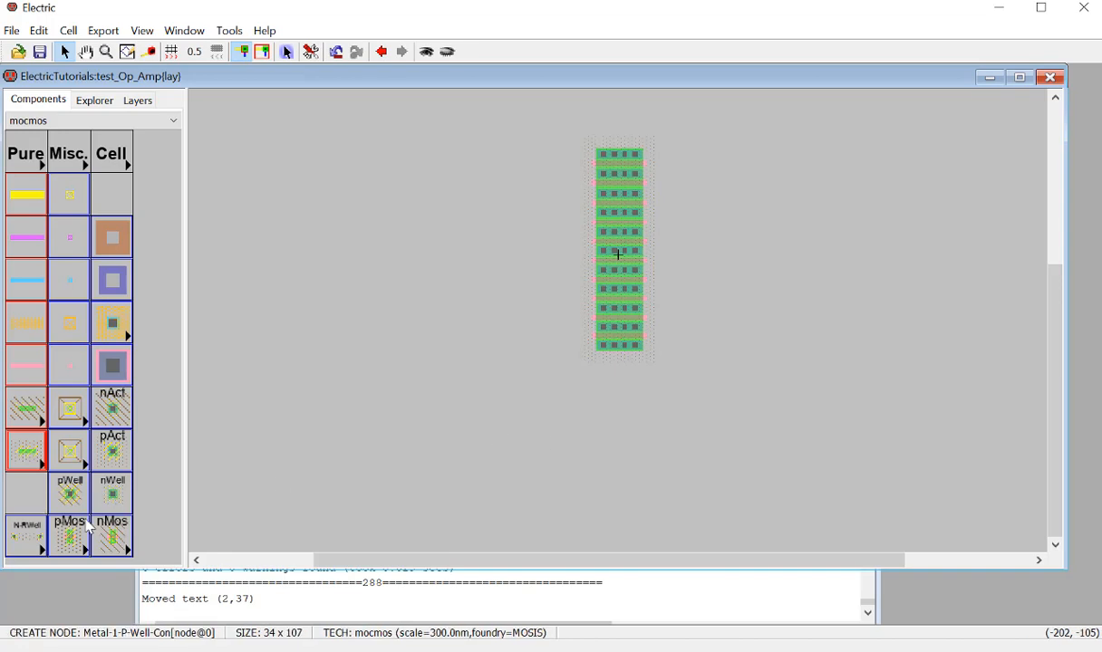
left_click(109, 539)
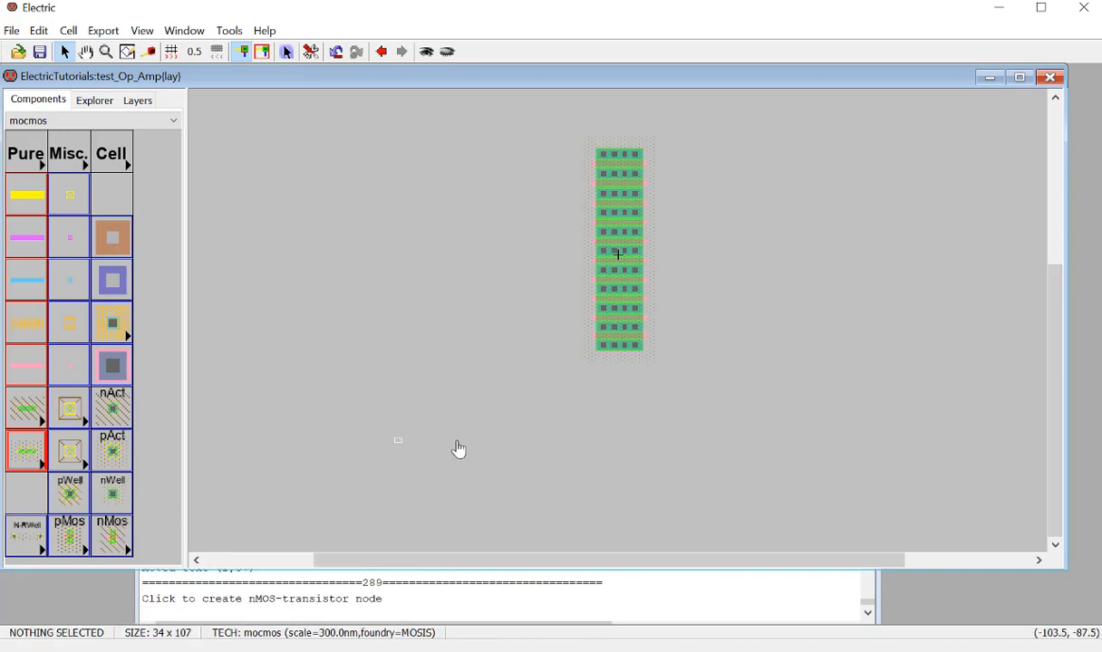
left_click(502, 390)
double_click(484, 388)
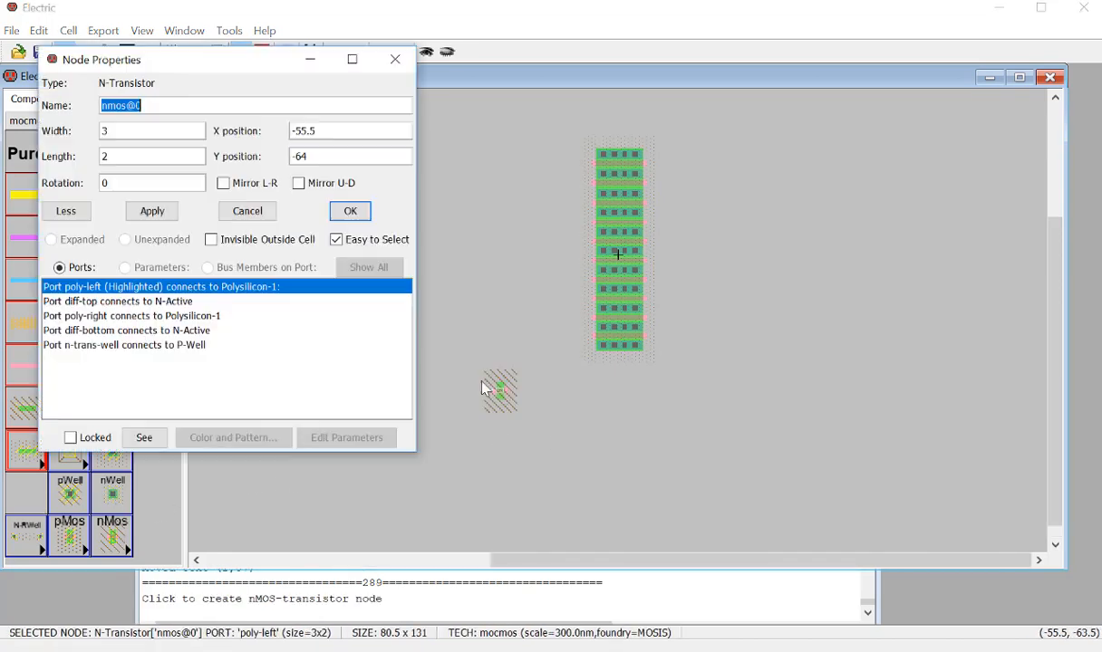
double_click(107, 130)
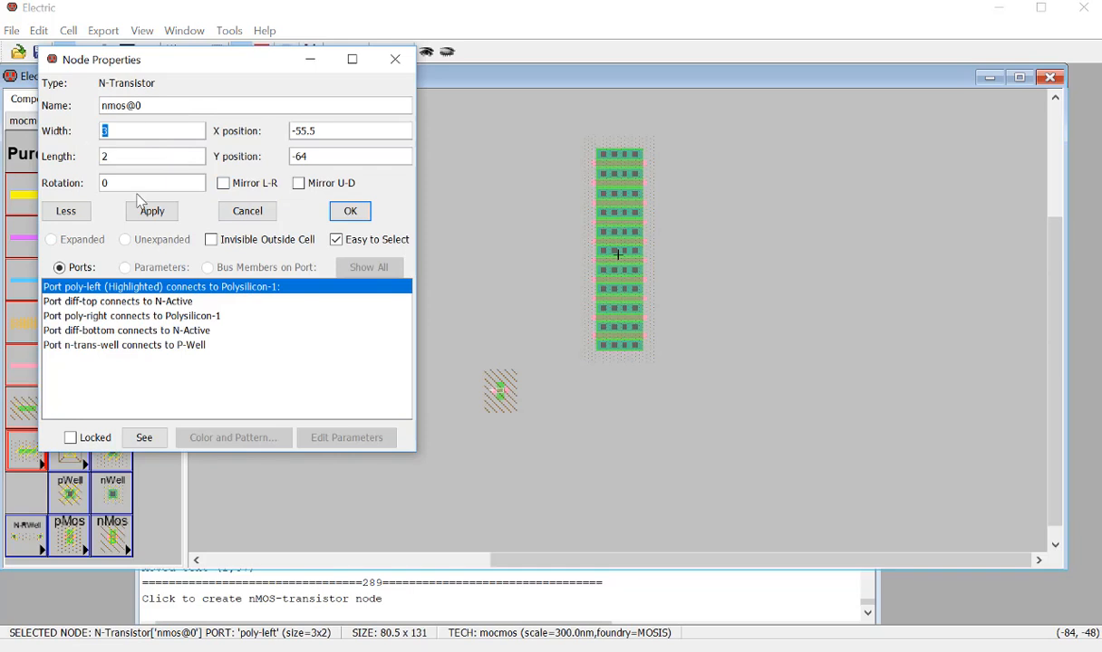
type("10")
key("Return")
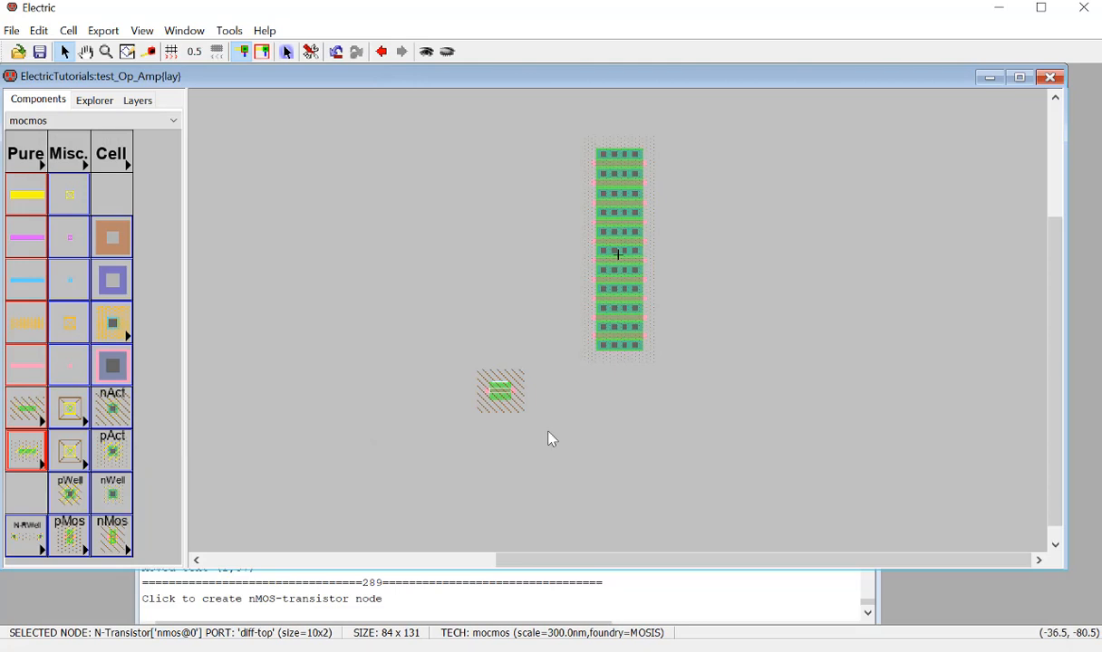
left_click_drag(552, 440, 449, 340)
left_click(229, 30)
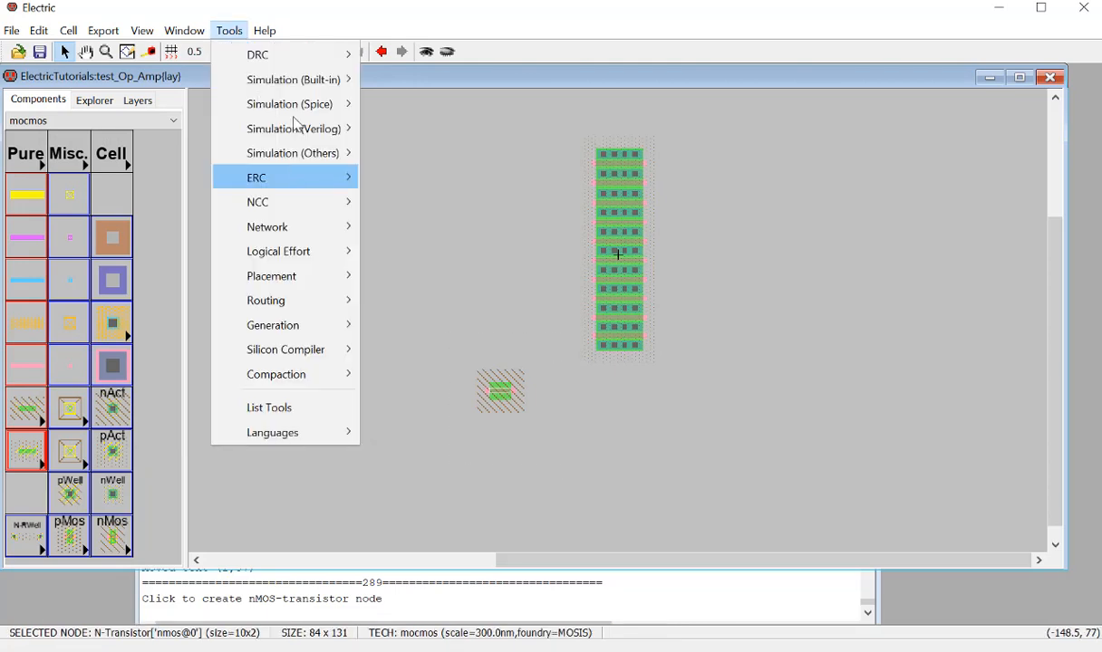
mouse_move(355, 104)
left_click(453, 103)
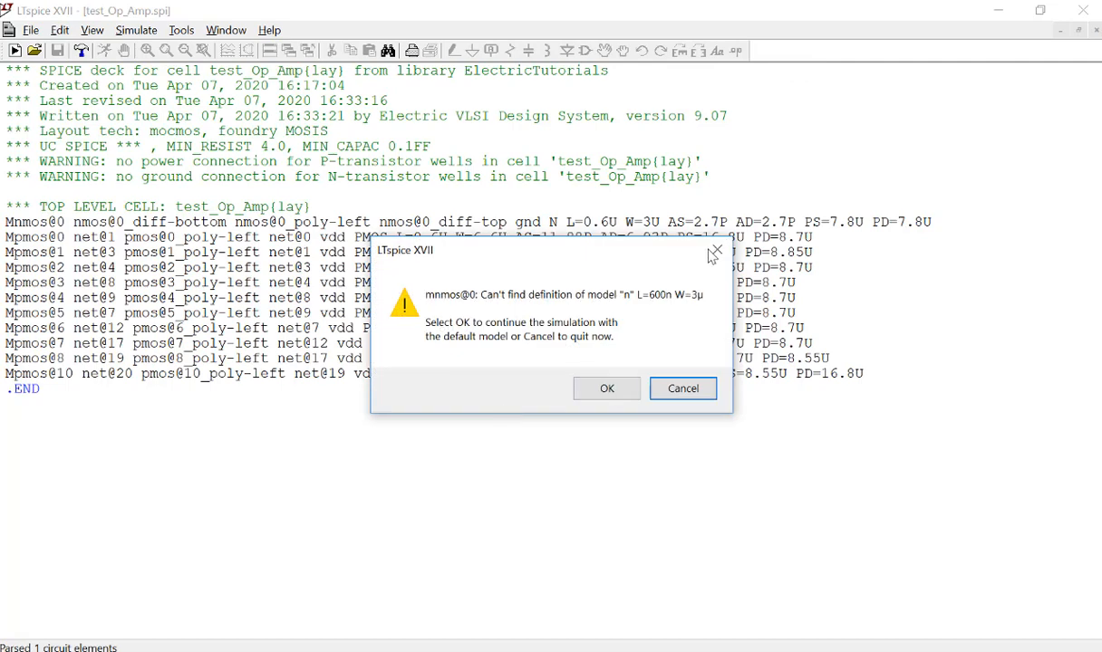
left_click(715, 251)
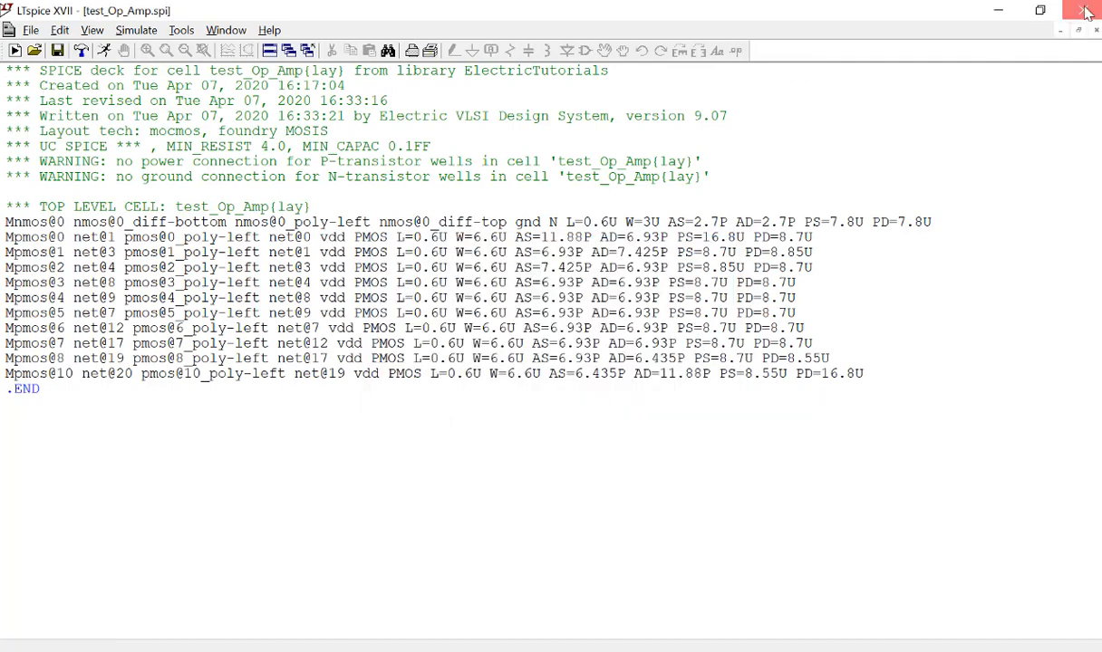
left_click(998, 10)
Step: Add a SPICE model attribute to the selected nMOS transistor
left_click(229, 29)
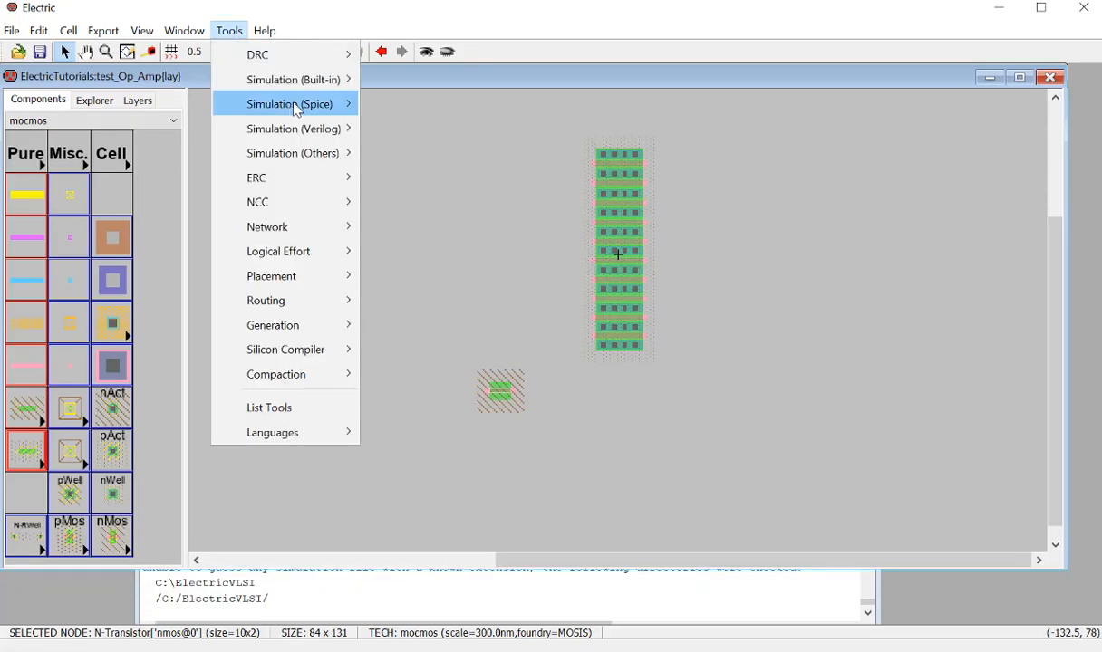
mouse_move(296, 106)
left_click(426, 201)
left_click(533, 440)
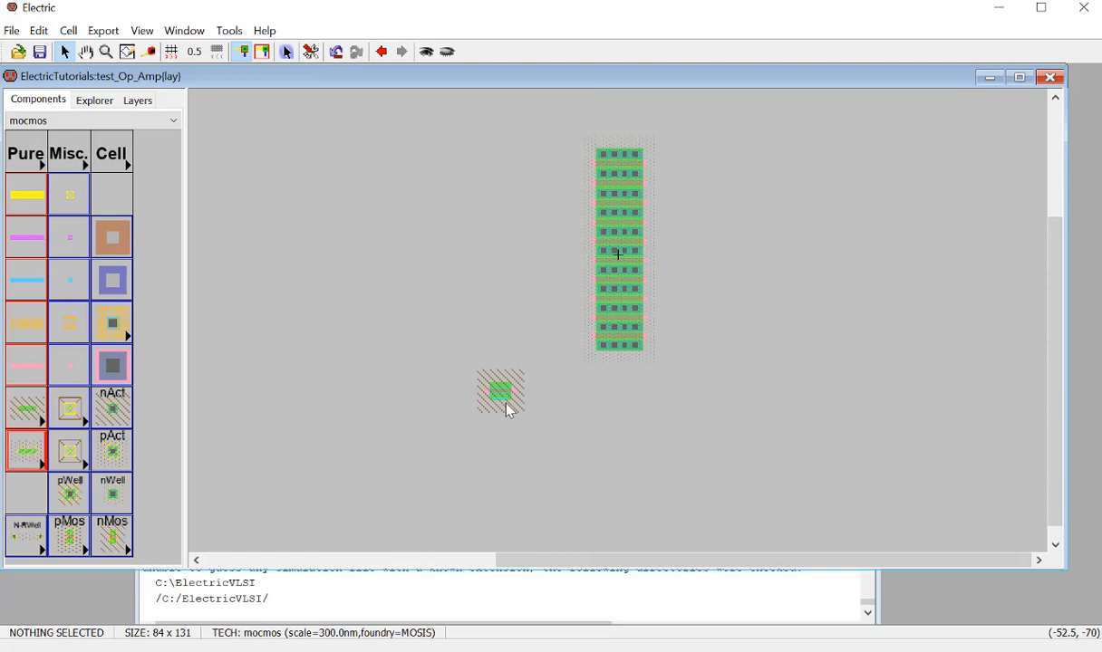
Step: Set the nMOS transistor's SPICE model text to NMOS
scroll(507, 410, "up", 2, "ctrl")
left_click(393, 463)
left_click(393, 461)
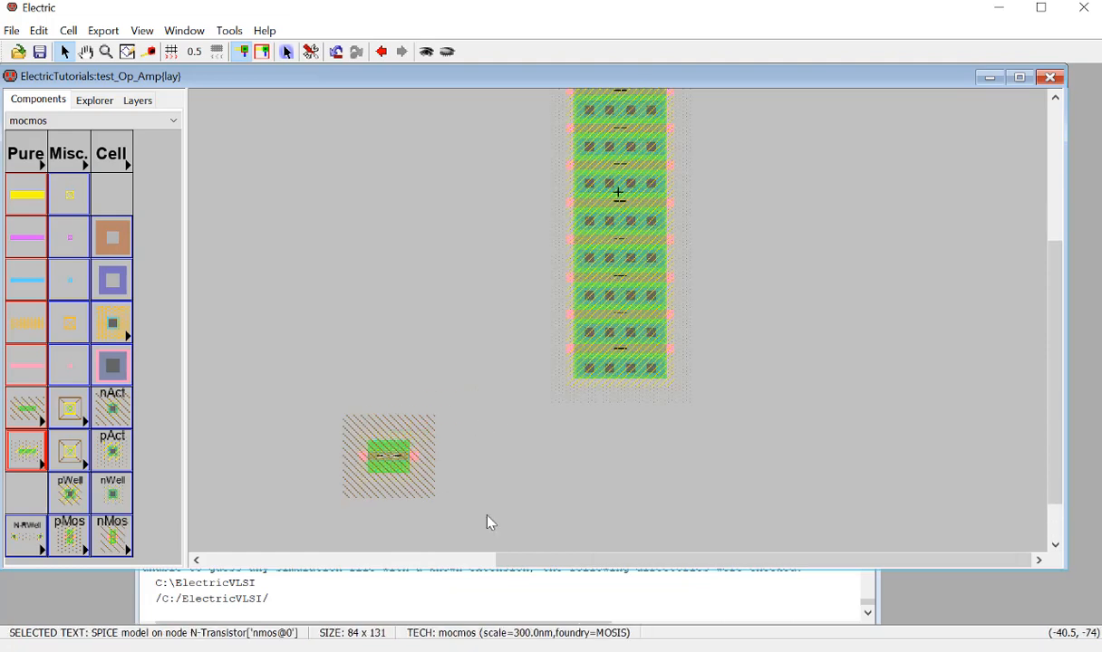
key("ctrl+o")
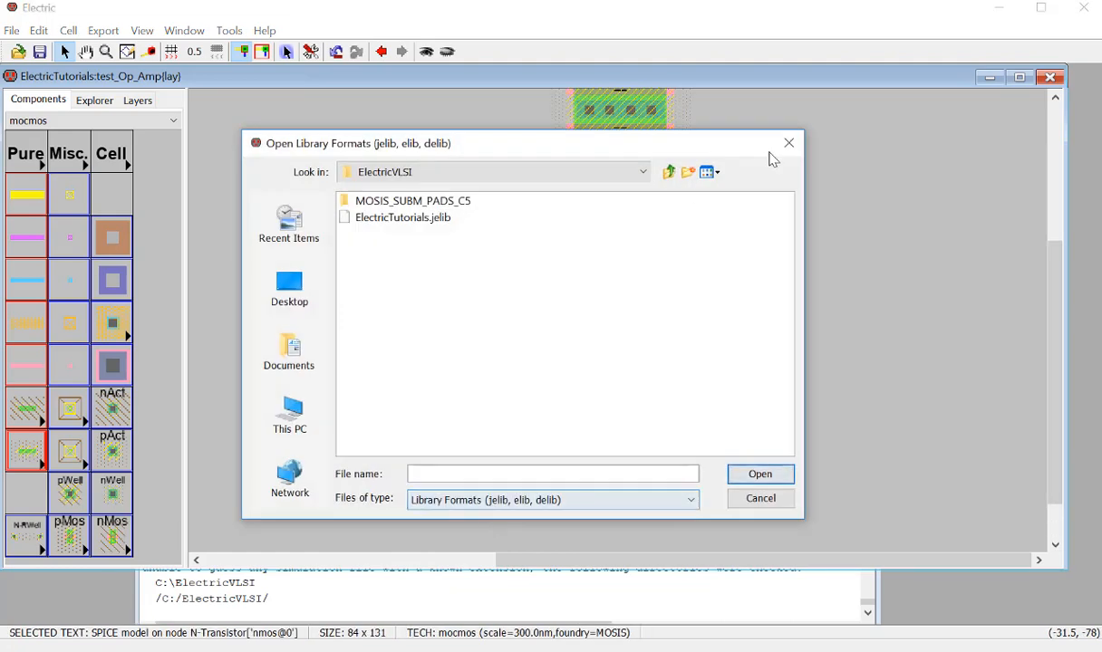
left_click(789, 143)
key("ctrl+i")
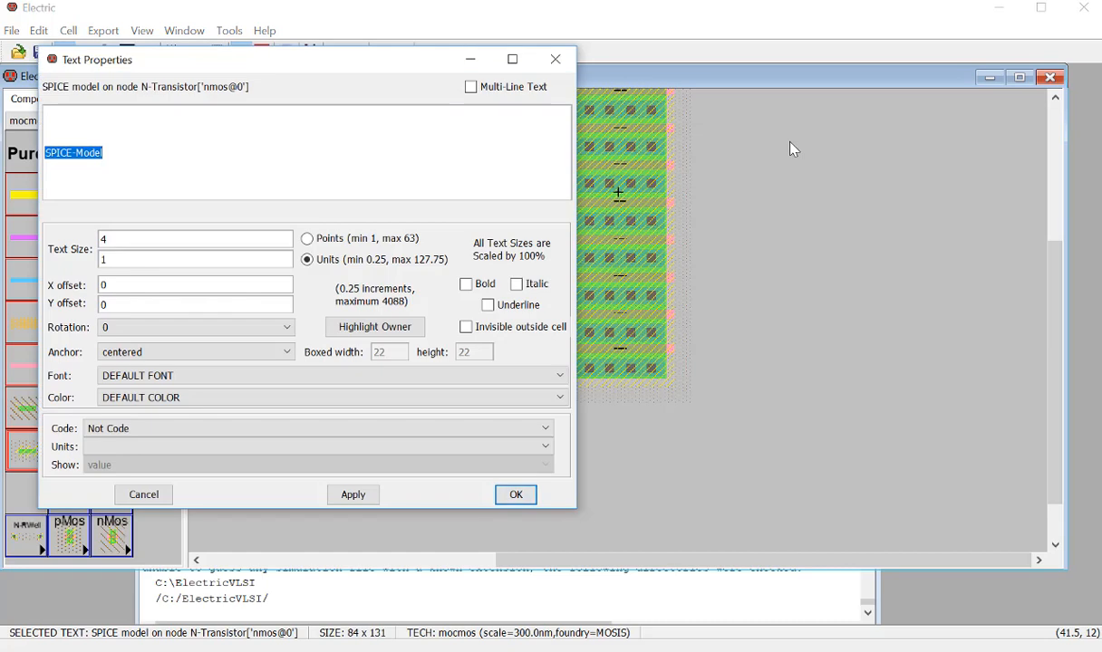
type("NMOS")
key("Return")
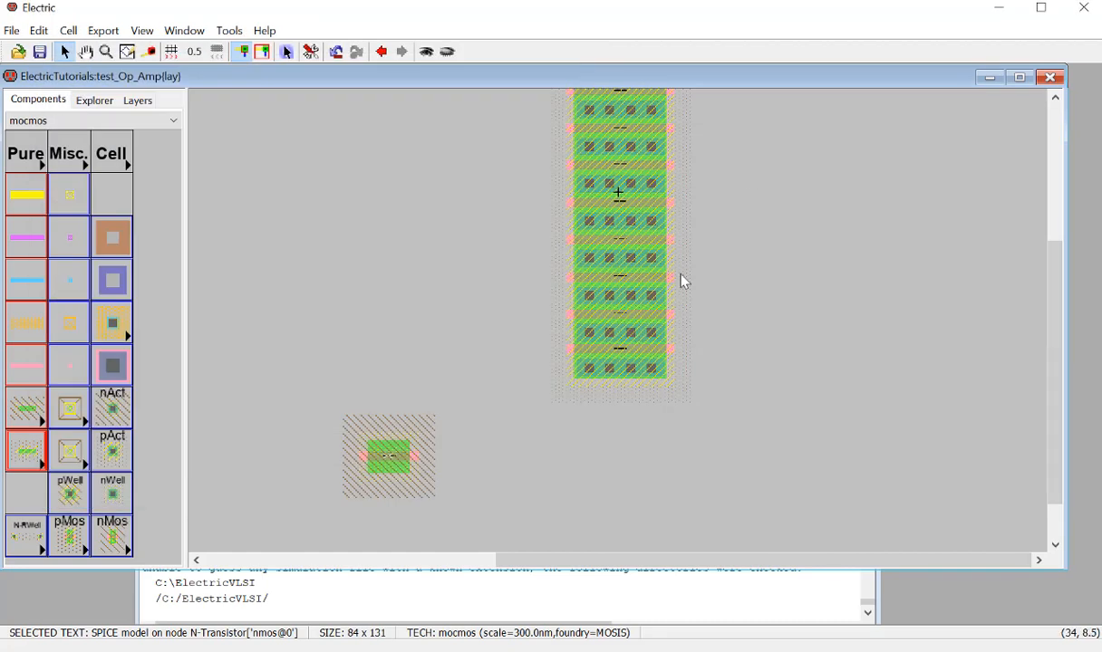
Step: Move the nMOS transistor 16.5 units to the right and 38 units down, clear of the PMOS stack
left_click(635, 377)
scroll(620, 335, "up", 15, "ctrl")
scroll(712, 294, "down", 17, "ctrl")
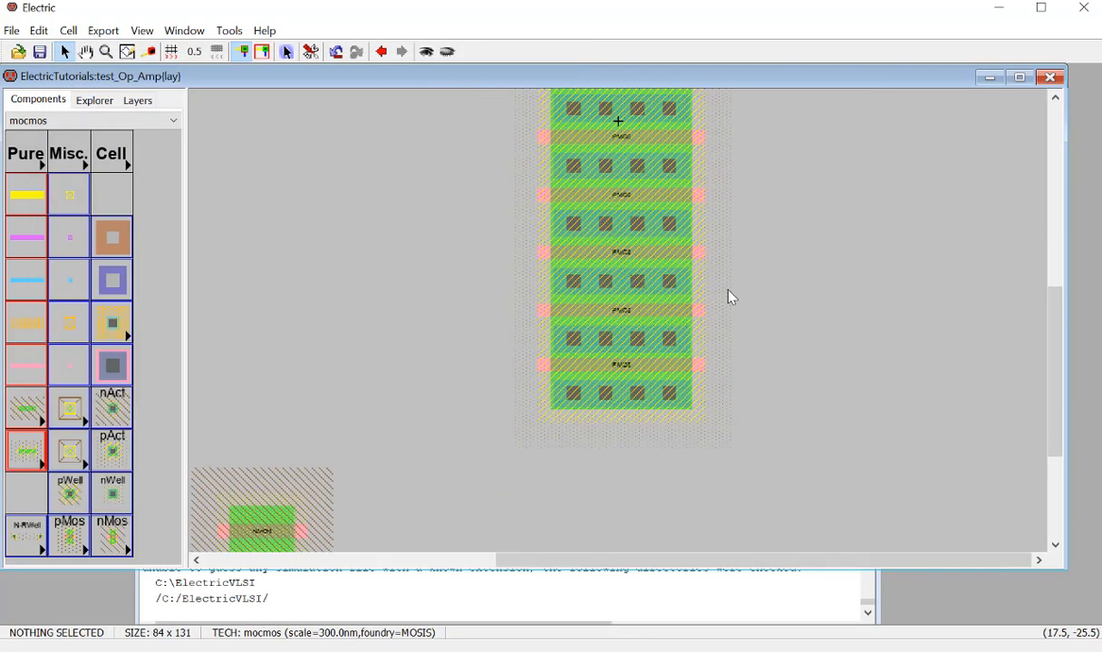
scroll(603, 461, "down", 4, "ctrl")
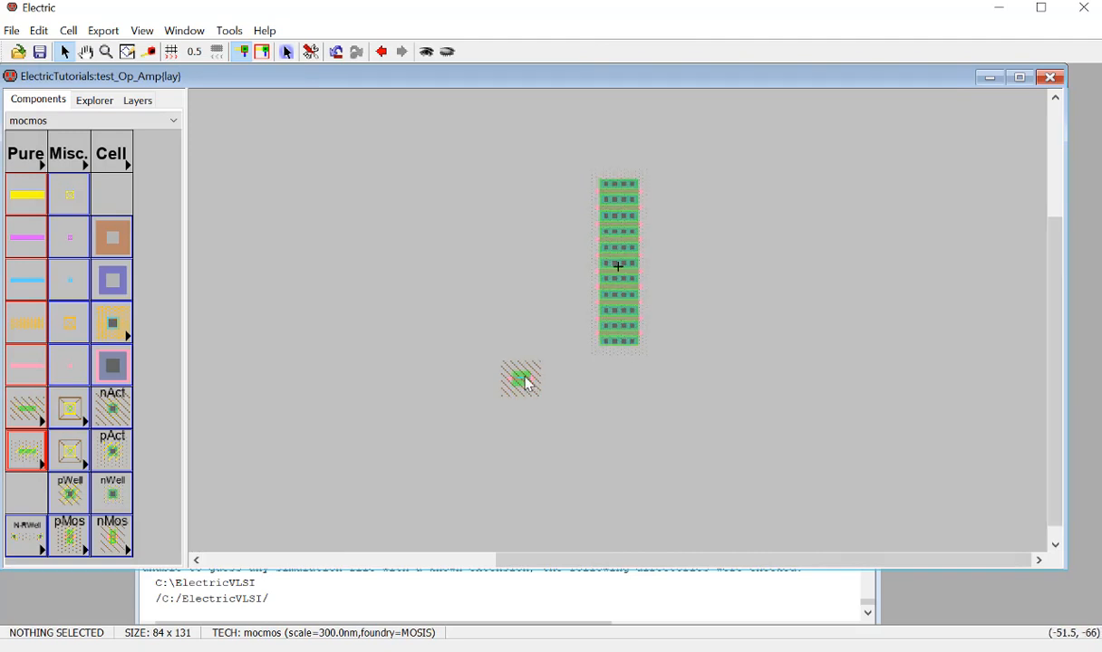
left_click(523, 393)
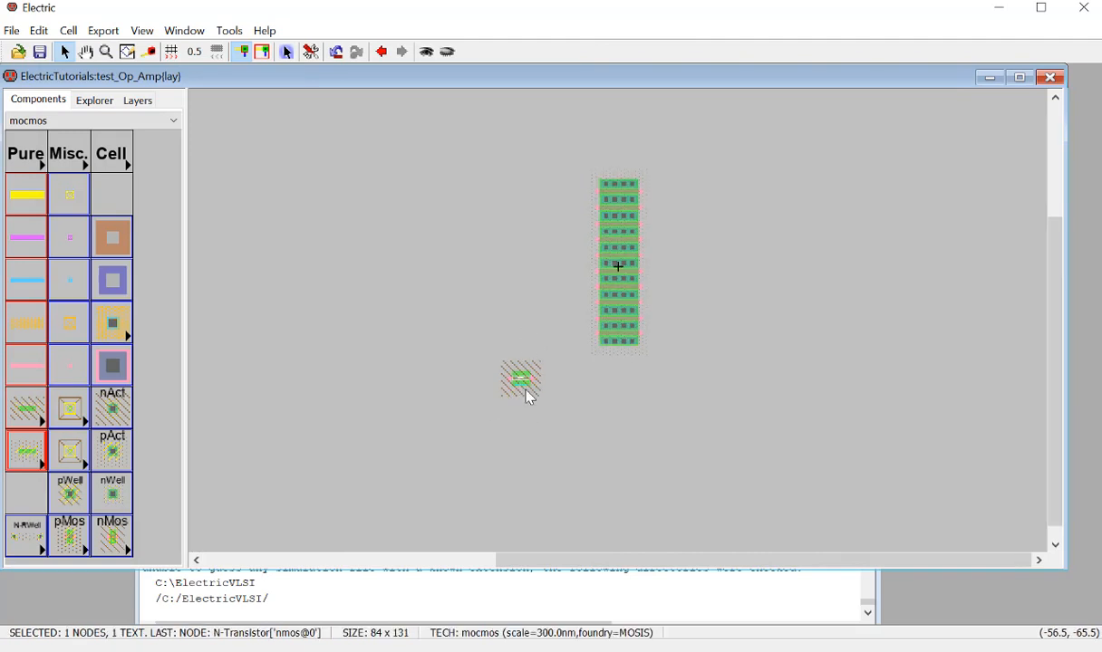
left_click_drag(530, 397, 545, 459)
scroll(615, 429, "down", 1)
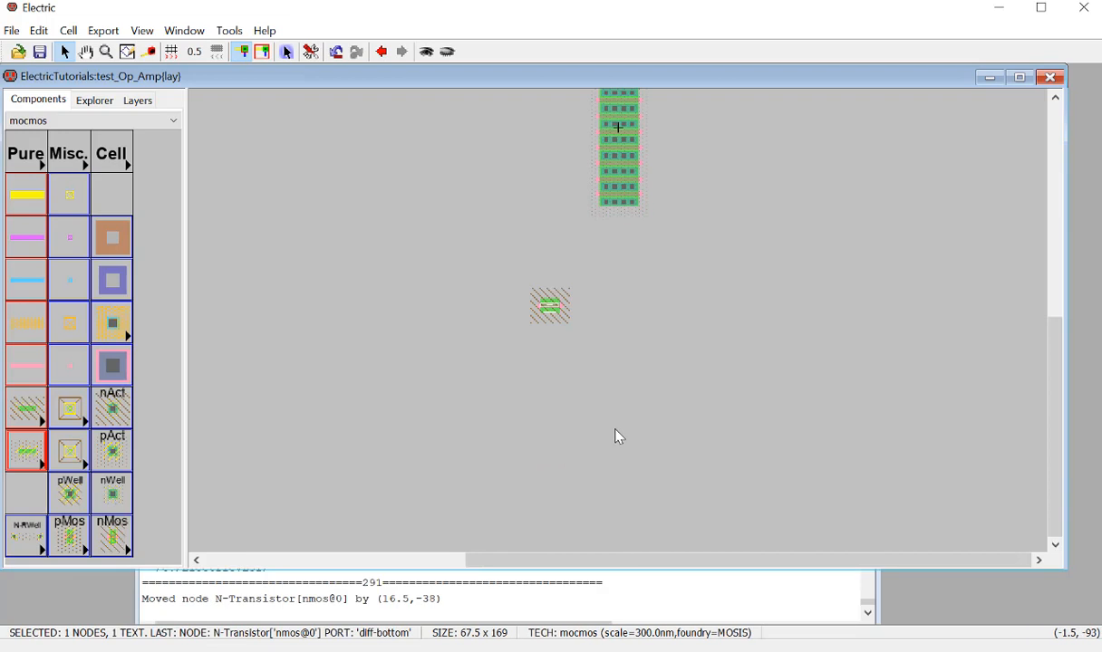
left_click(585, 366)
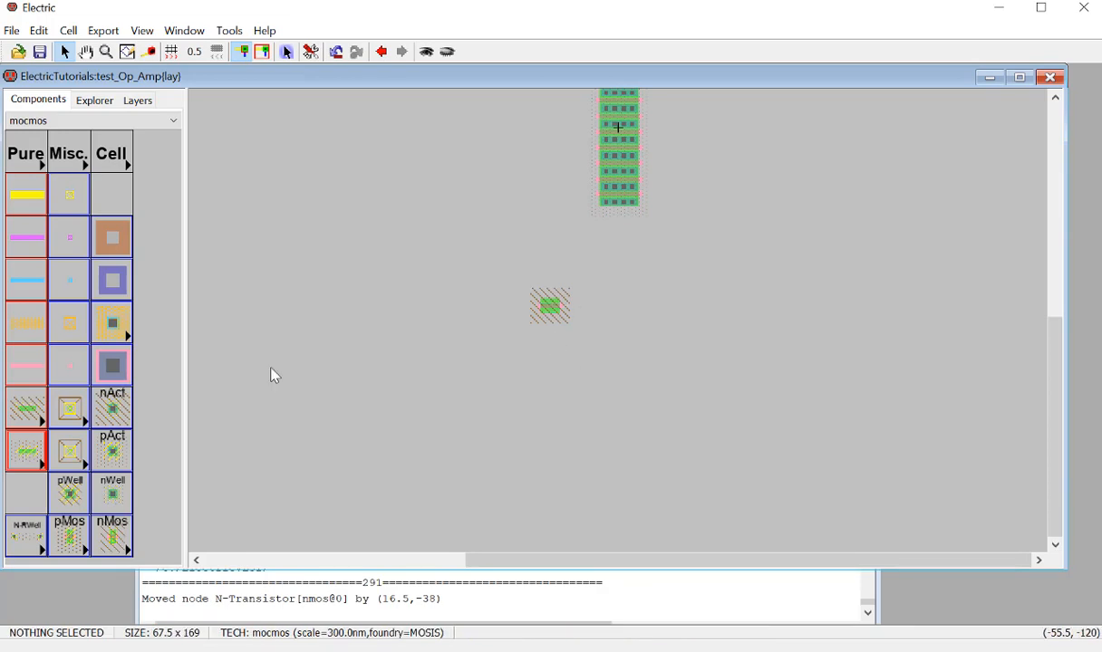
Step: Place a Metal-1-N-Active contact beside the nMOS transistor and set its X size to 10
scroll(551, 387, "up", 3, "ctrl")
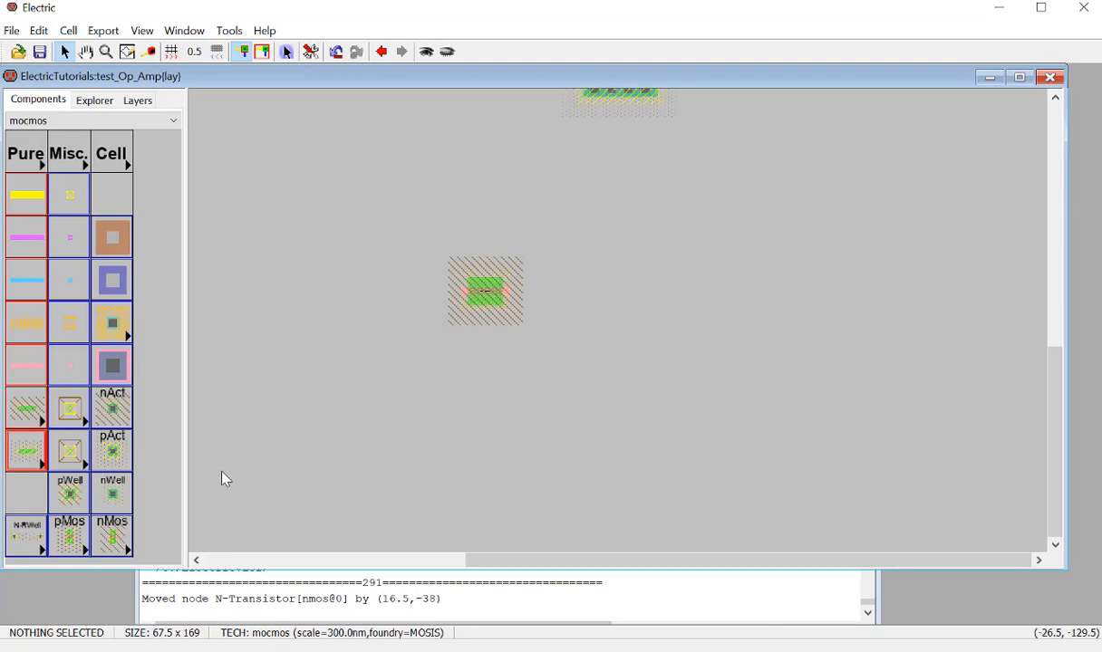
left_click(112, 409)
left_click(377, 322)
double_click(377, 321)
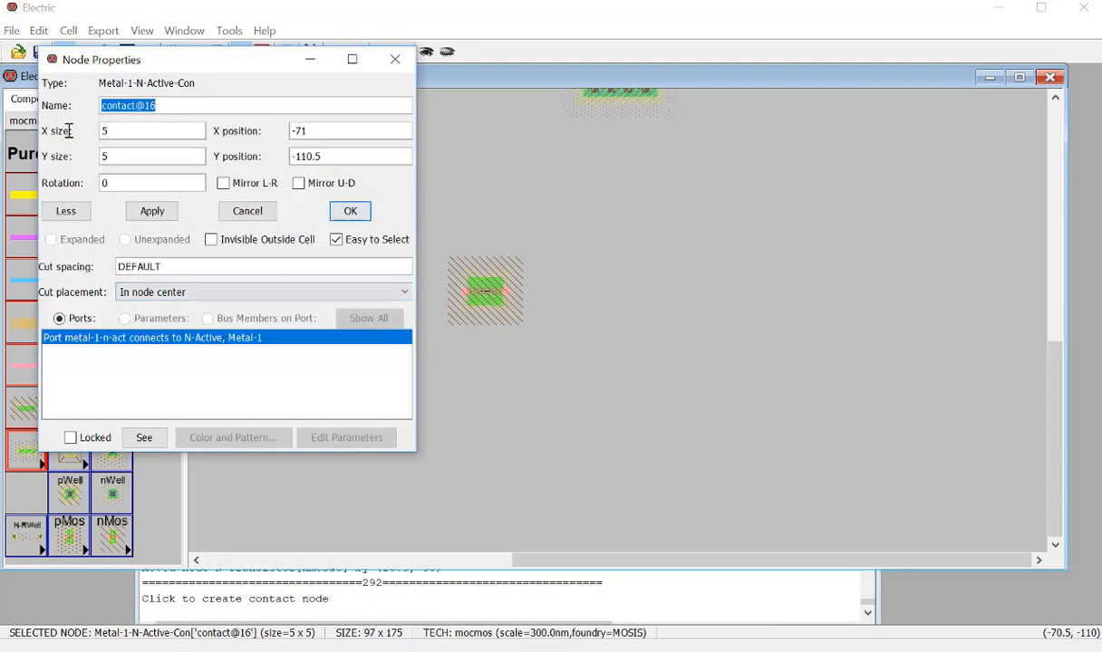
key("Tab")
type("10")
key("Return")
left_click(440, 408)
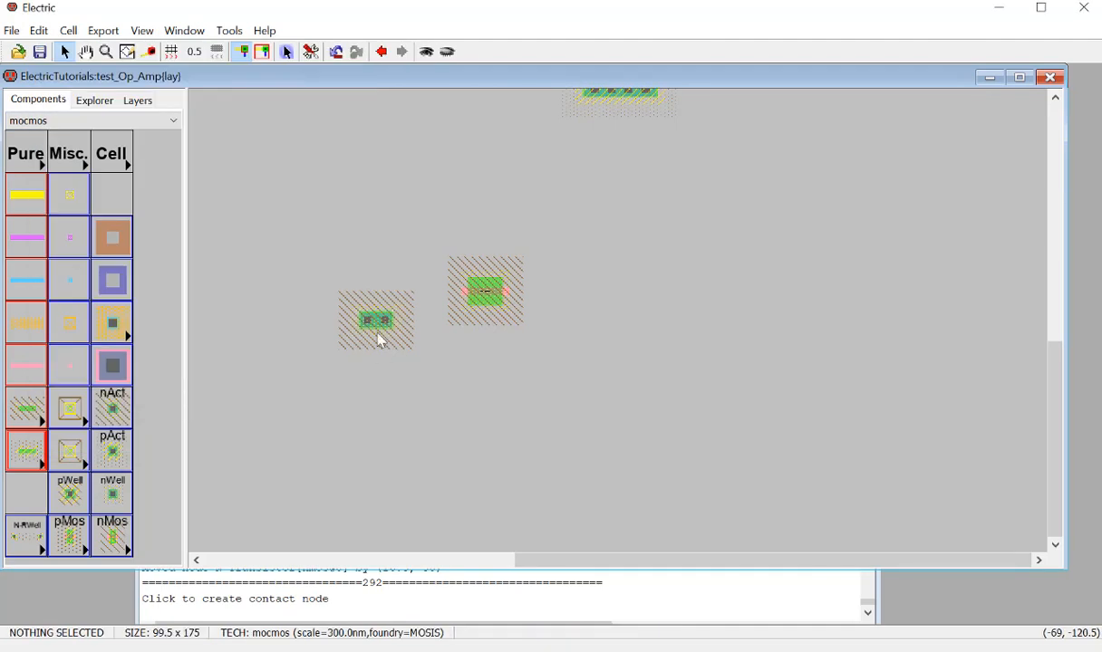
Step: Center the N-Active contact above the nMOS transistor and connect the two with an N-Active arc
left_click_drag(384, 322, 489, 240)
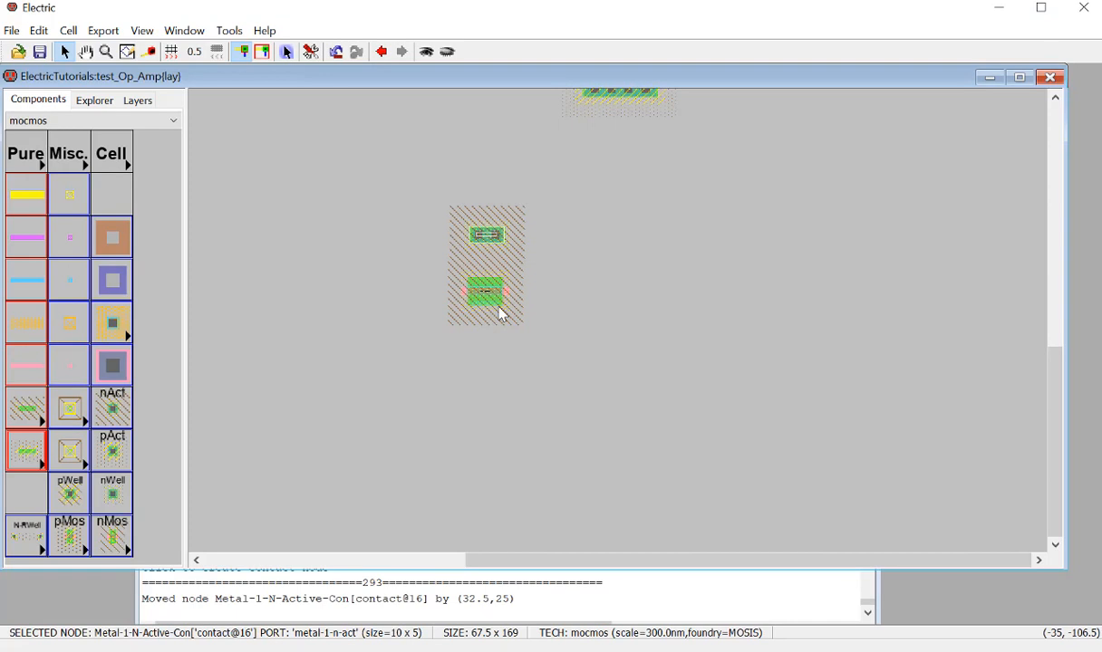
key("Left")
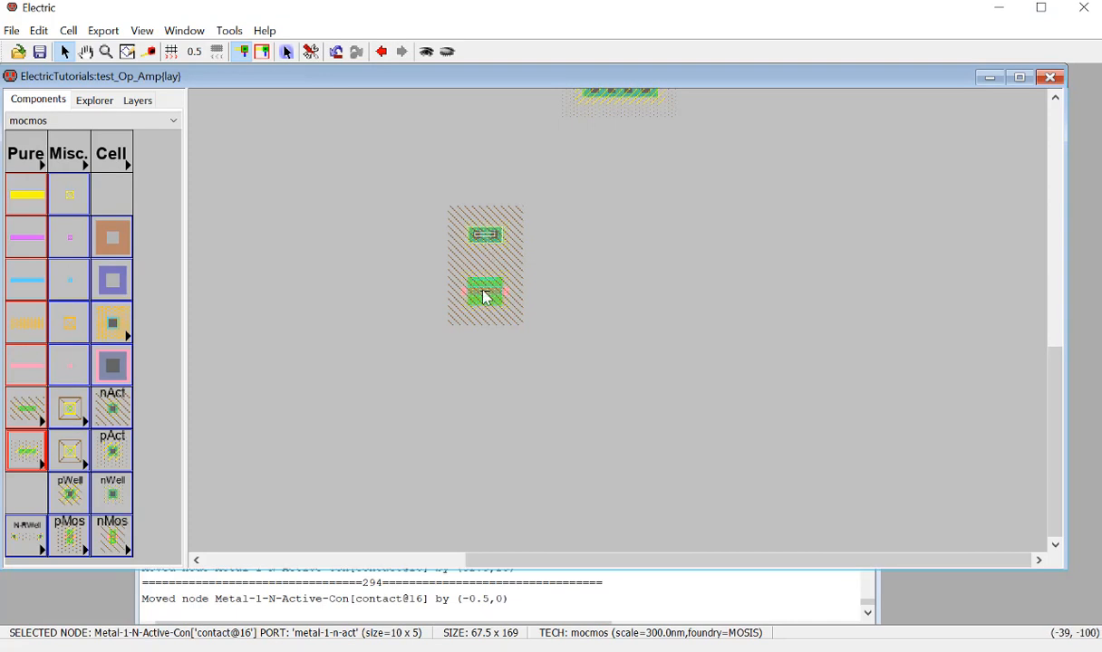
right_click(487, 288)
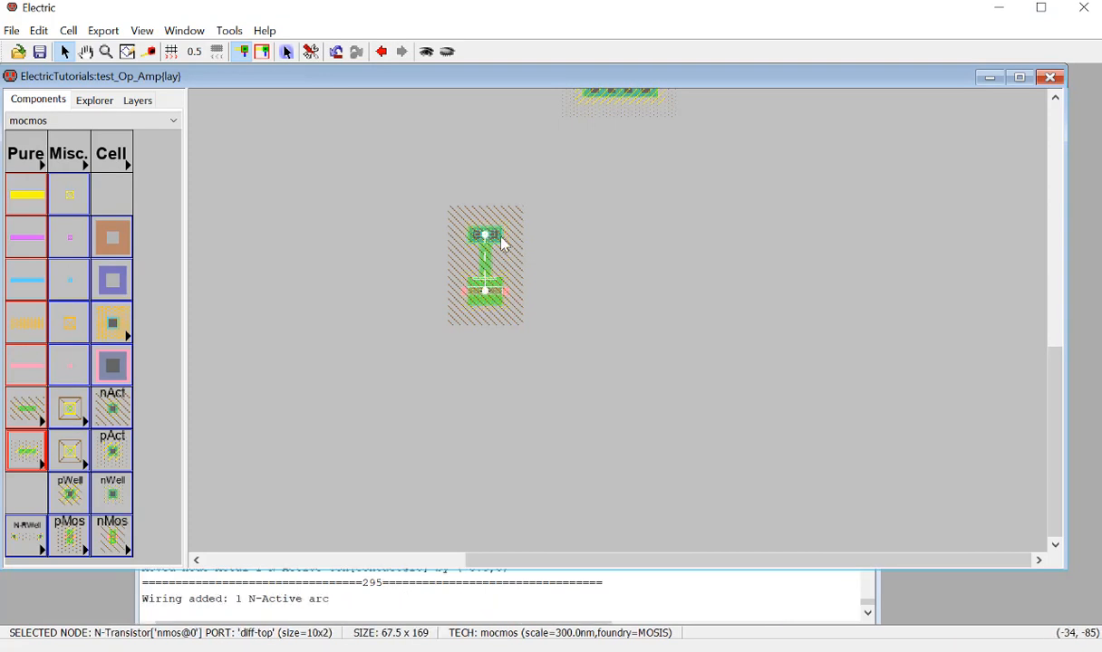
Step: Move the contact 12 units down against the nMOS transistor, keeping it horizontally aligned with the transistor
left_click_drag(505, 245, 505, 283)
scroll(465, 306, "up", 3, "ctrl")
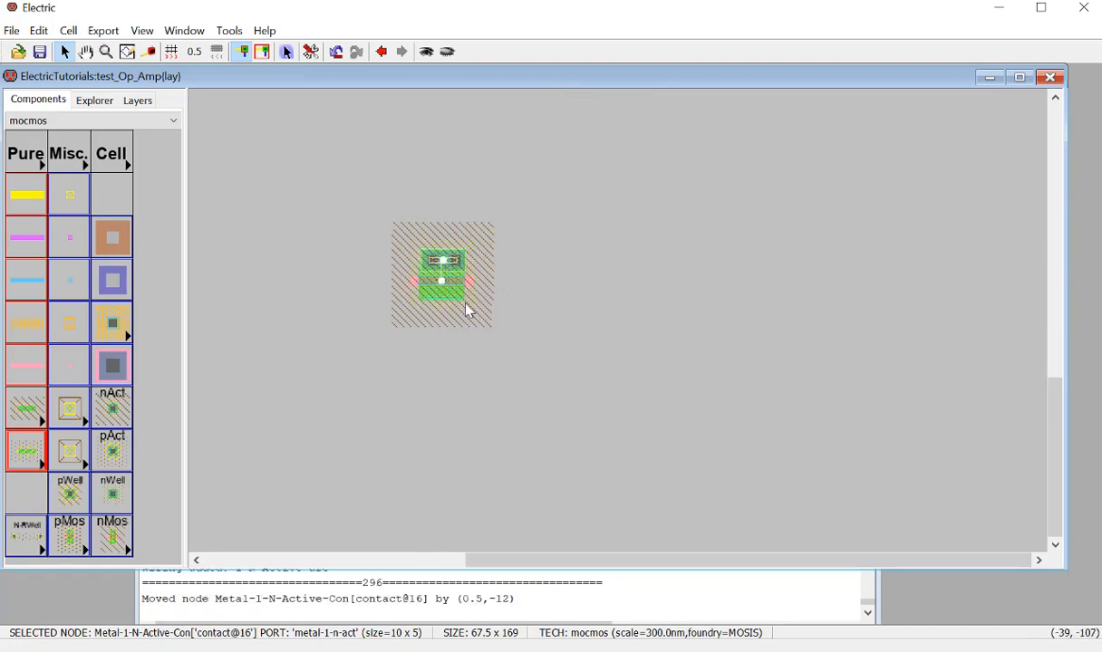
key("Left")
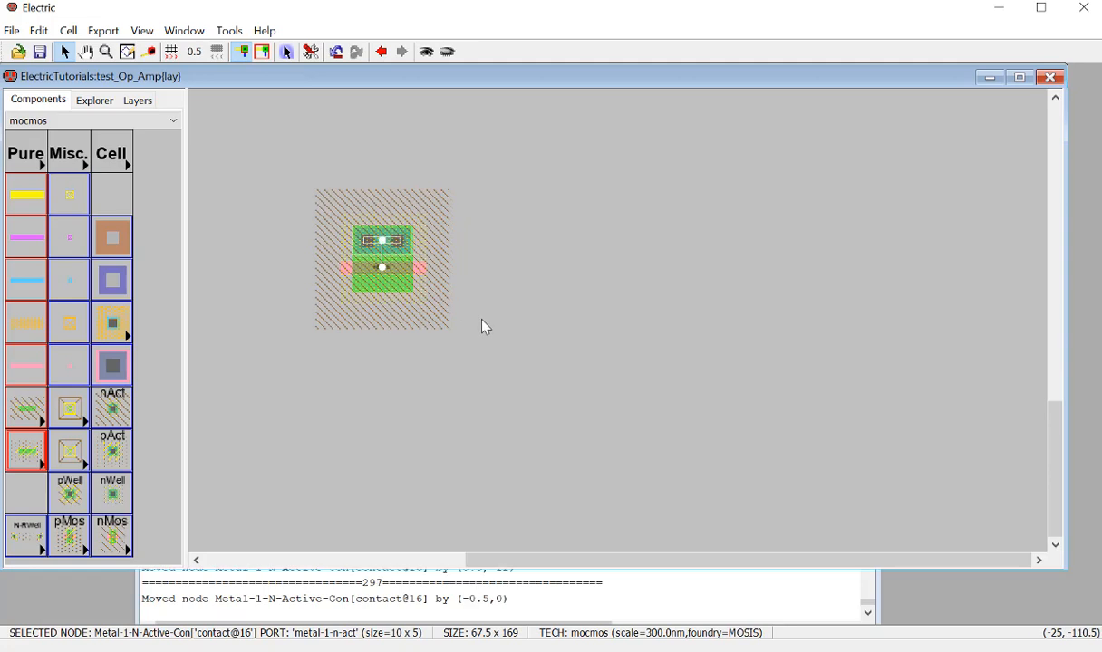
left_click(482, 321)
key("ctrl+v")
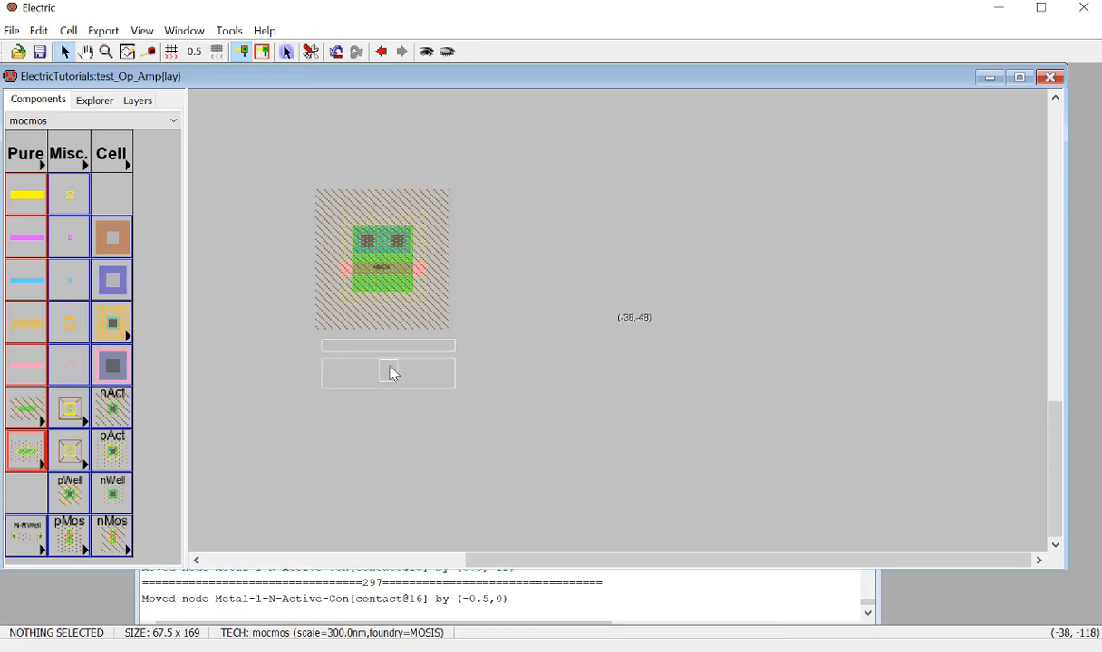
left_click(389, 370)
key("Delete")
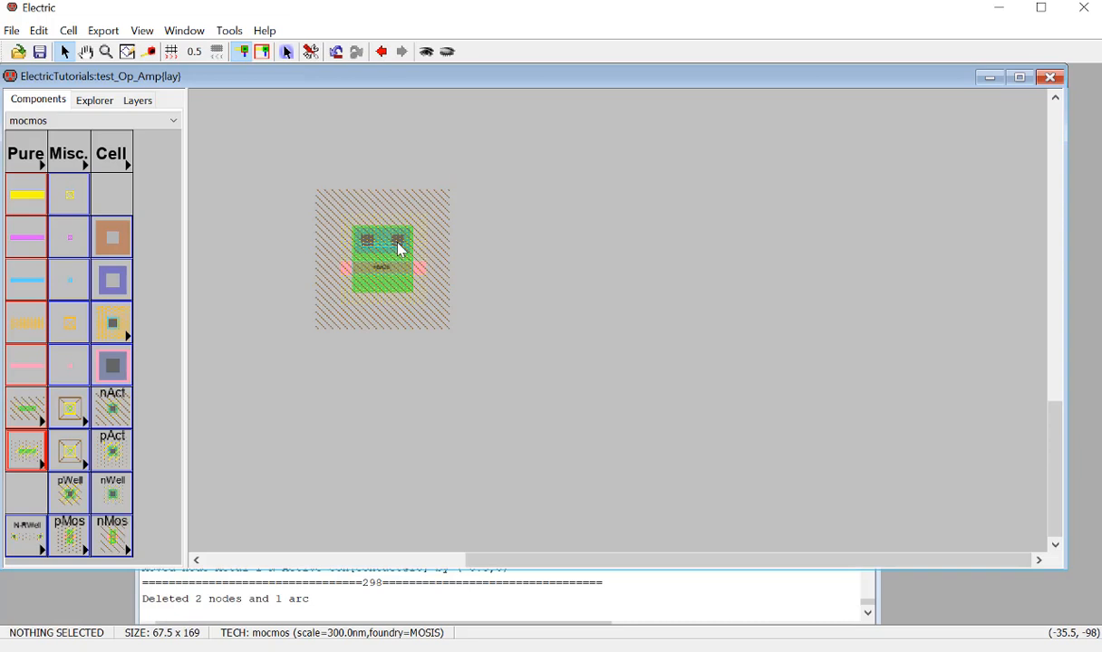
Step: Copy the N-Active contact to below the nMOS transistor and connect the copy to the transistor with an N-Active arc
left_click(394, 235)
key("ctrl+c")
key("ctrl+v")
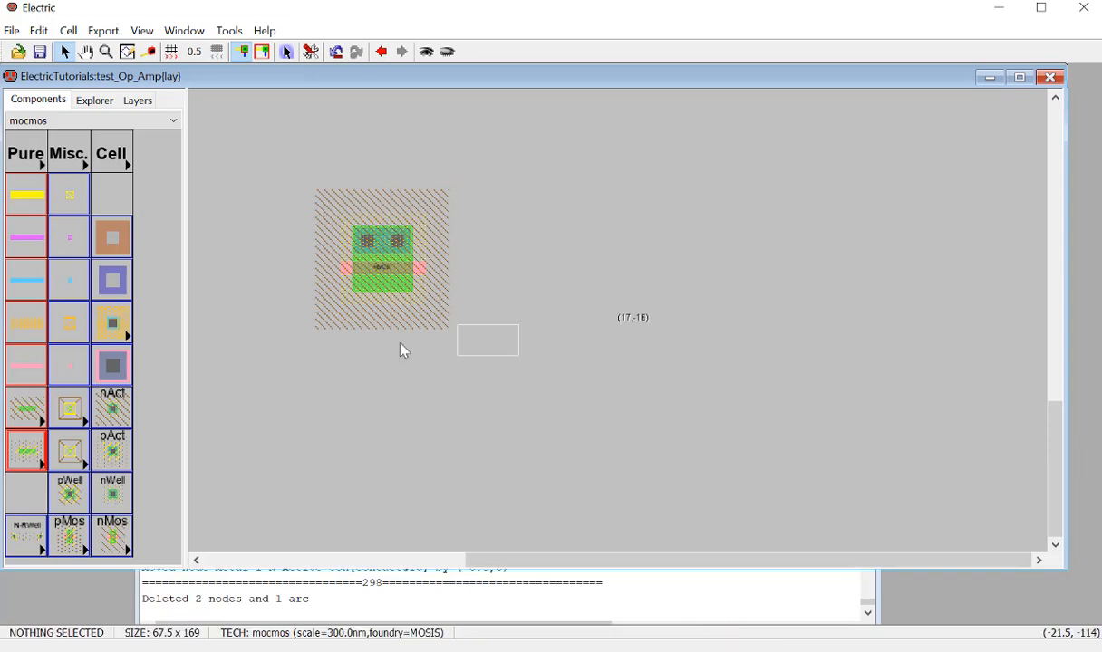
left_click(385, 336)
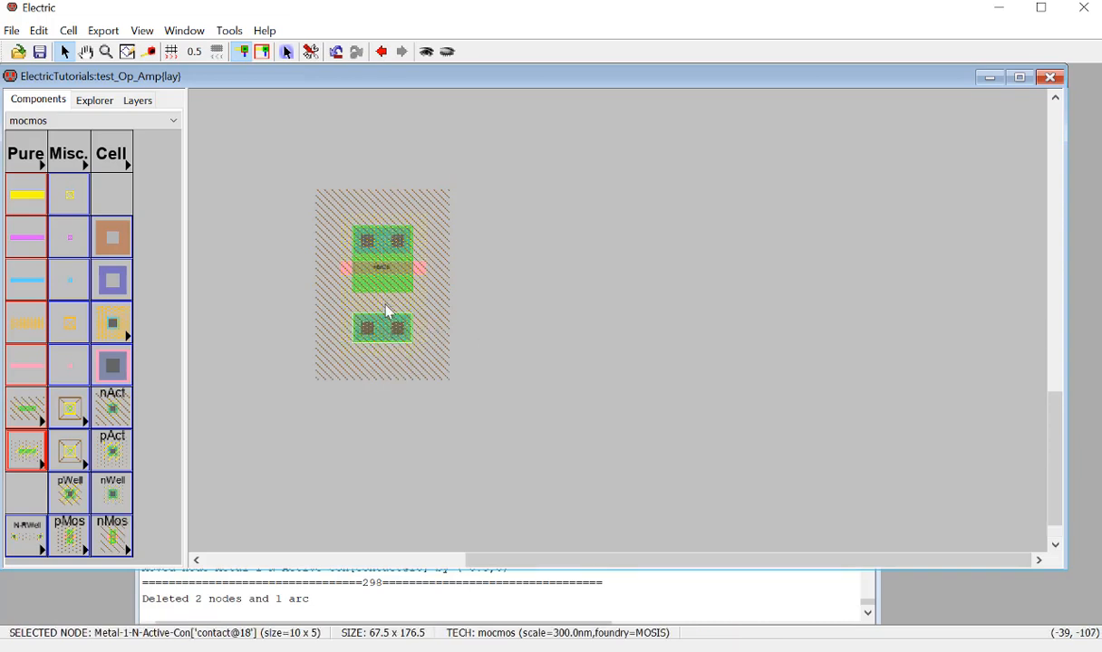
left_click(383, 320)
right_click(383, 287)
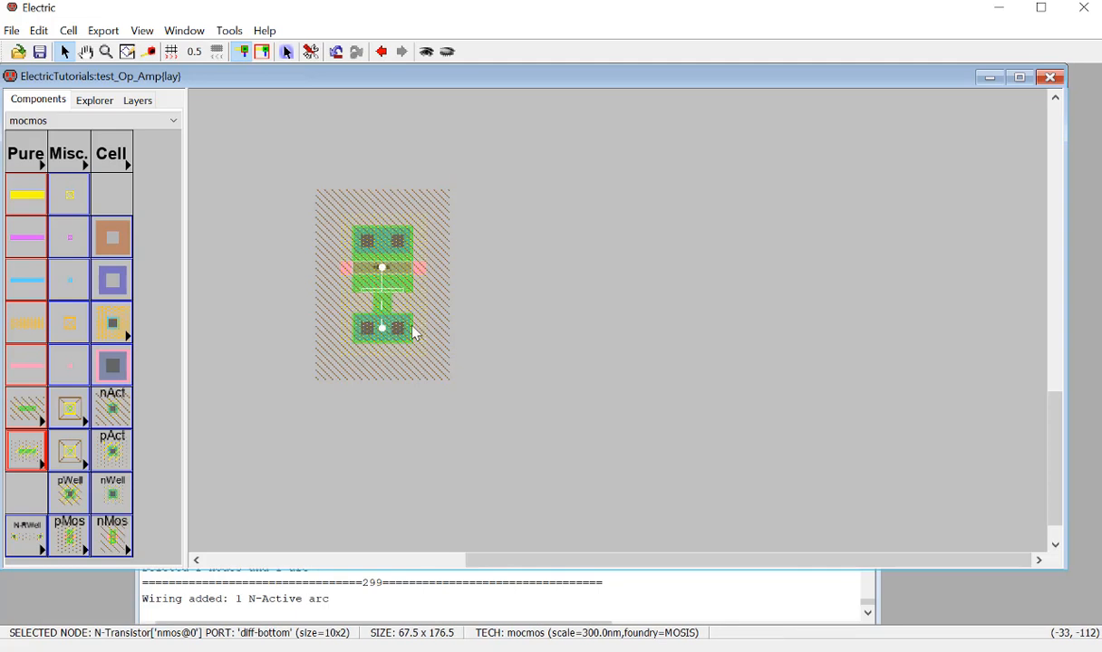
Step: Move the lower contact up 5.5 units against the nMOS transistor and save the library
left_click_drag(412, 319, 413, 297)
left_click(521, 293)
key("ctrl+s")
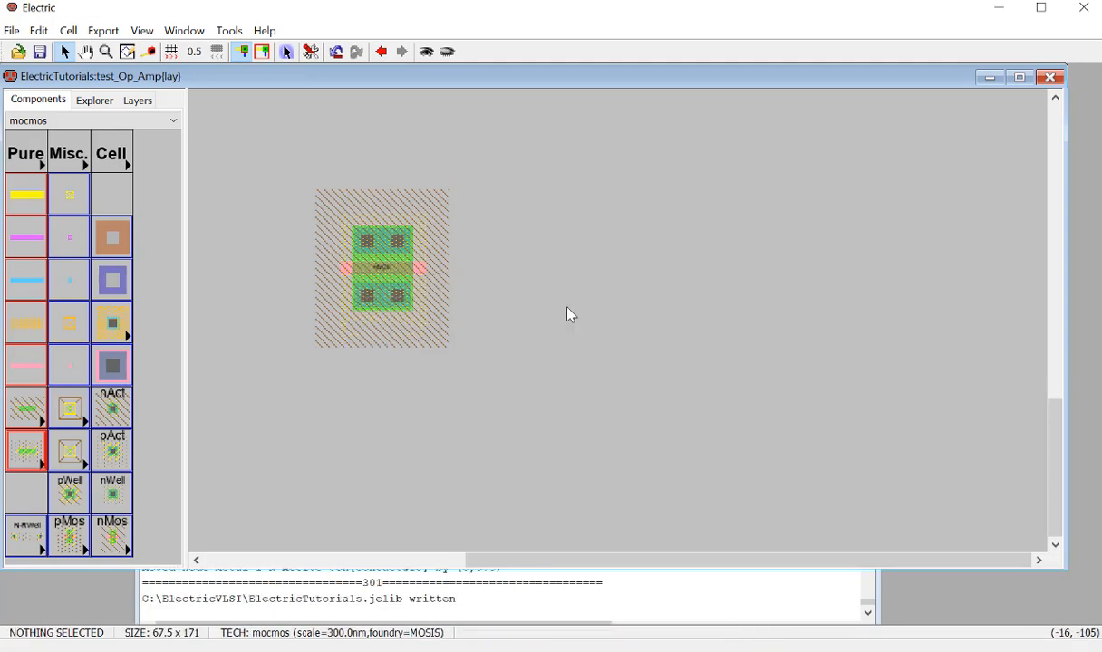
Step: Delete the N-Active contact below the nMOS transistor
scroll(602, 331, "down", 1, "ctrl")
scroll(566, 363, "down", 1, "ctrl")
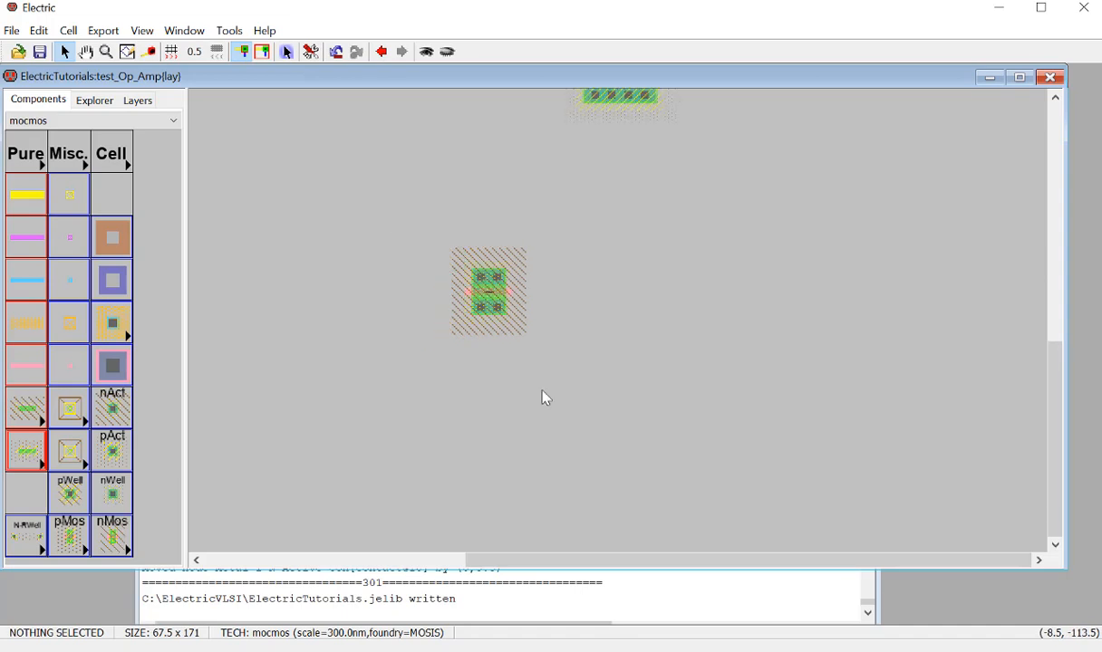
left_click(500, 319)
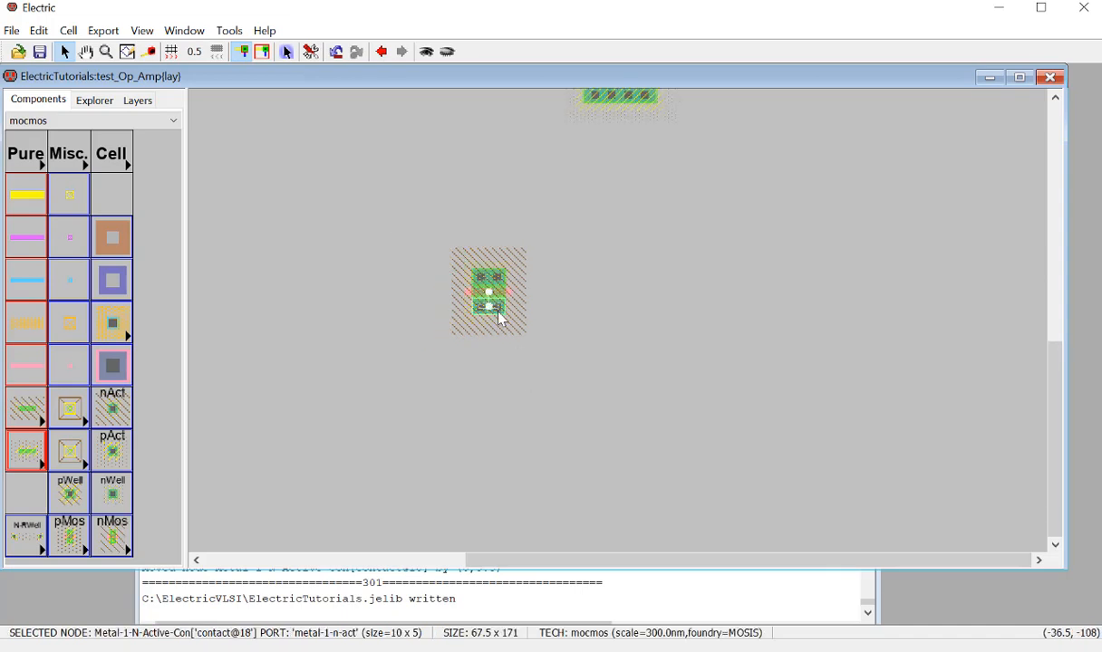
key("Delete")
Step: Copy the nMOS transistor with its upper contact and place the copy about 23 units below, horizontally aligned with the original
left_click_drag(552, 327, 554, 333)
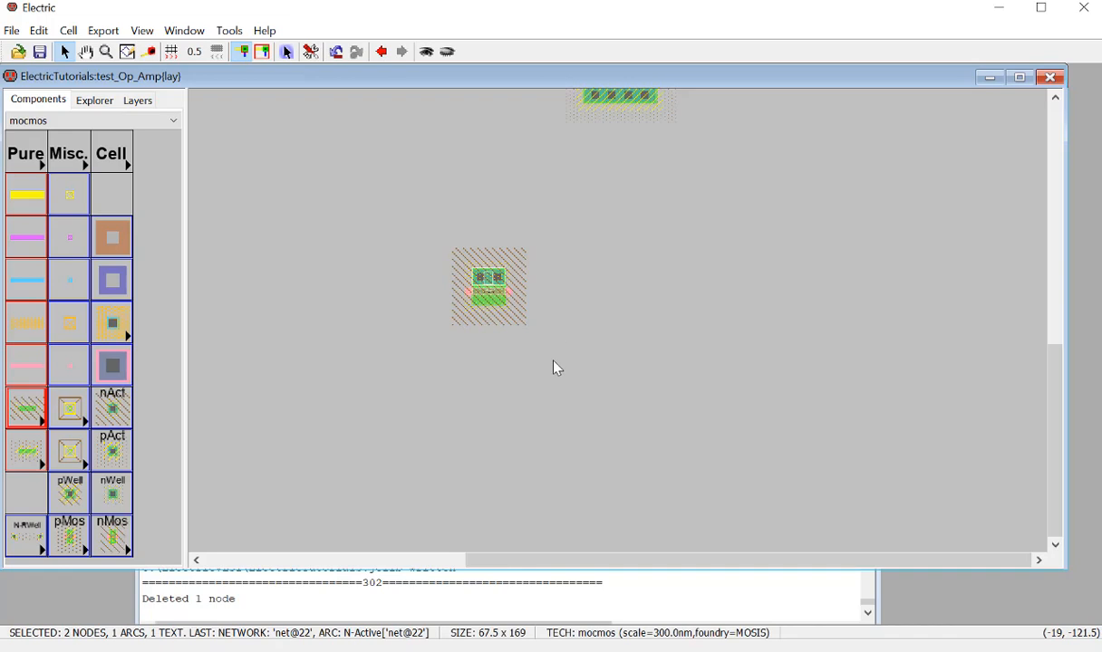
key("ctrl+c")
left_click(546, 361)
key("ctrl+v")
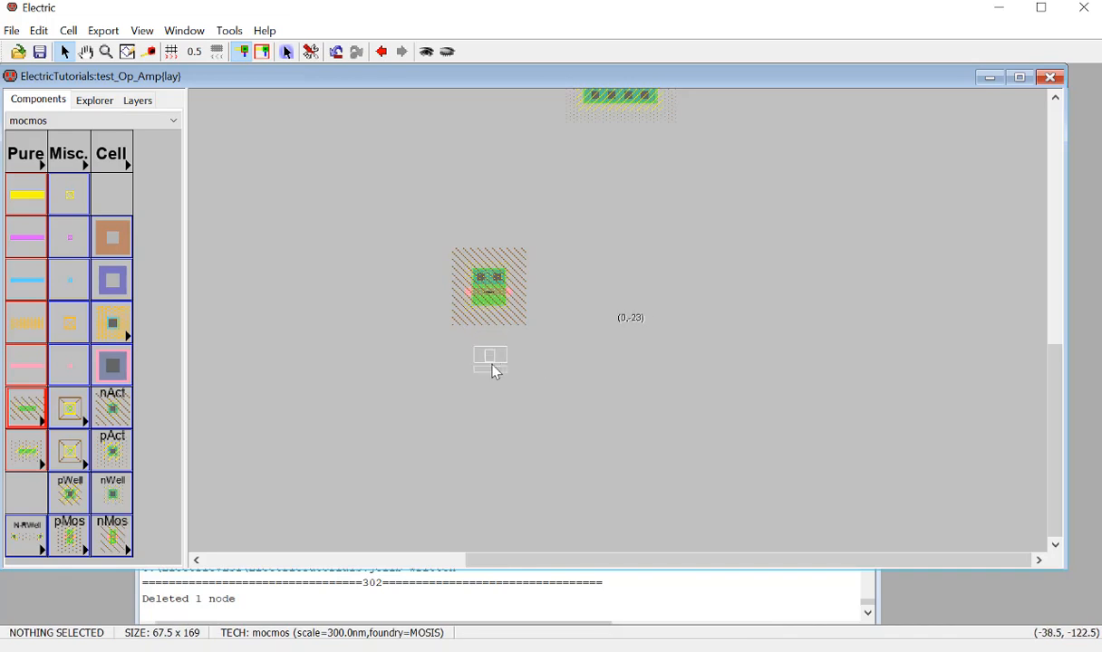
left_click(490, 367)
scroll(488, 369, "up", 2, "ctrl")
key("Left")
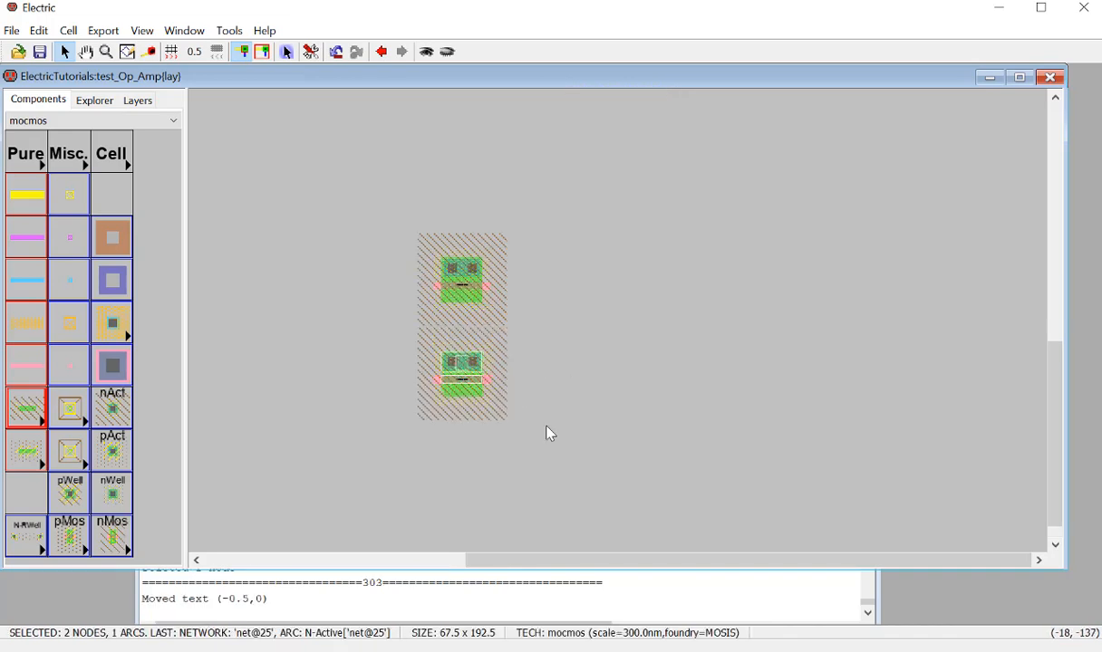
key("Left")
key("Right")
left_click(494, 372)
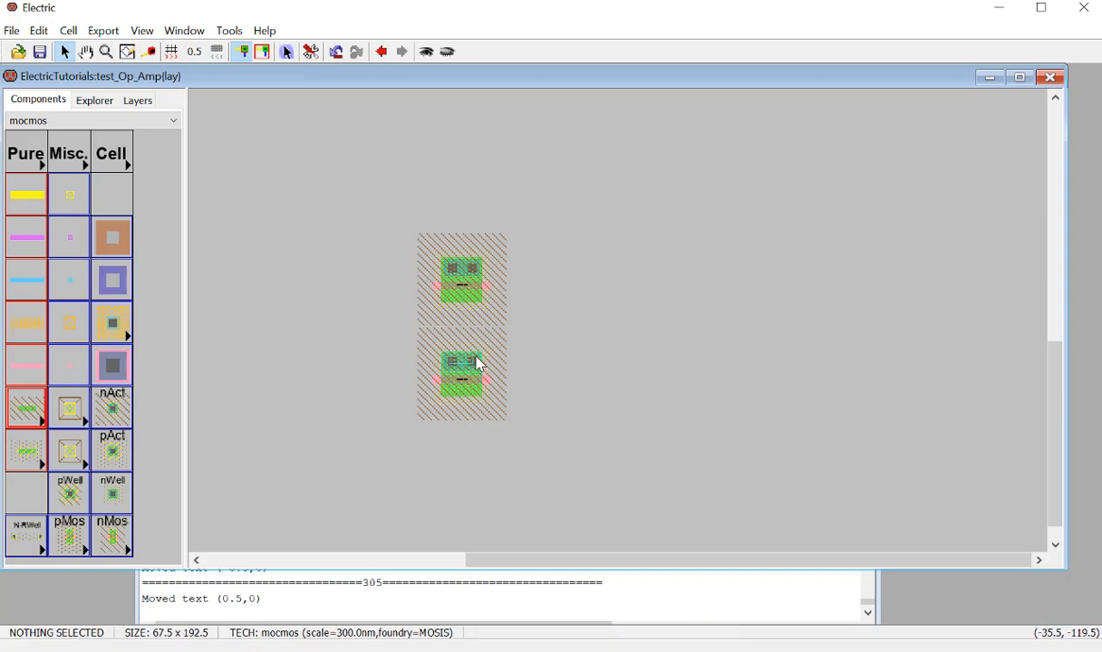
Step: Connect the copied contact to the upper nMOS transistor with an N-Active arc
left_click(480, 363)
right_click(441, 283)
left_click(492, 373)
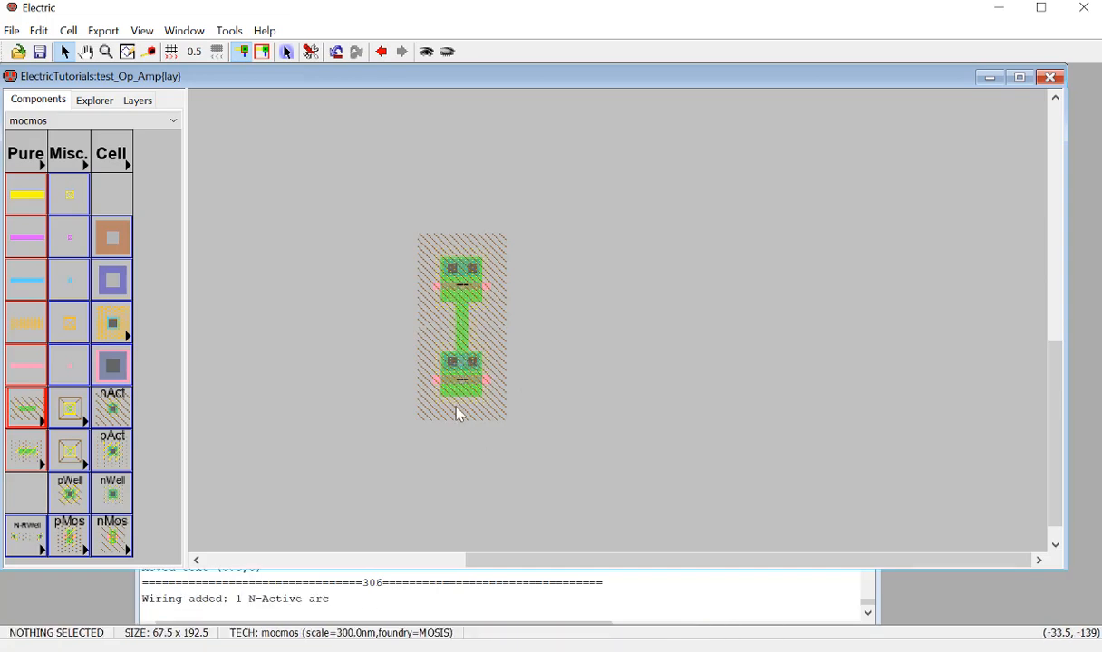
Step: Move the lower contact and transistor pair up 14.5 units against the upper transistor
left_click_drag(469, 367, 477, 308)
scroll(442, 307, "up", 3, "ctrl")
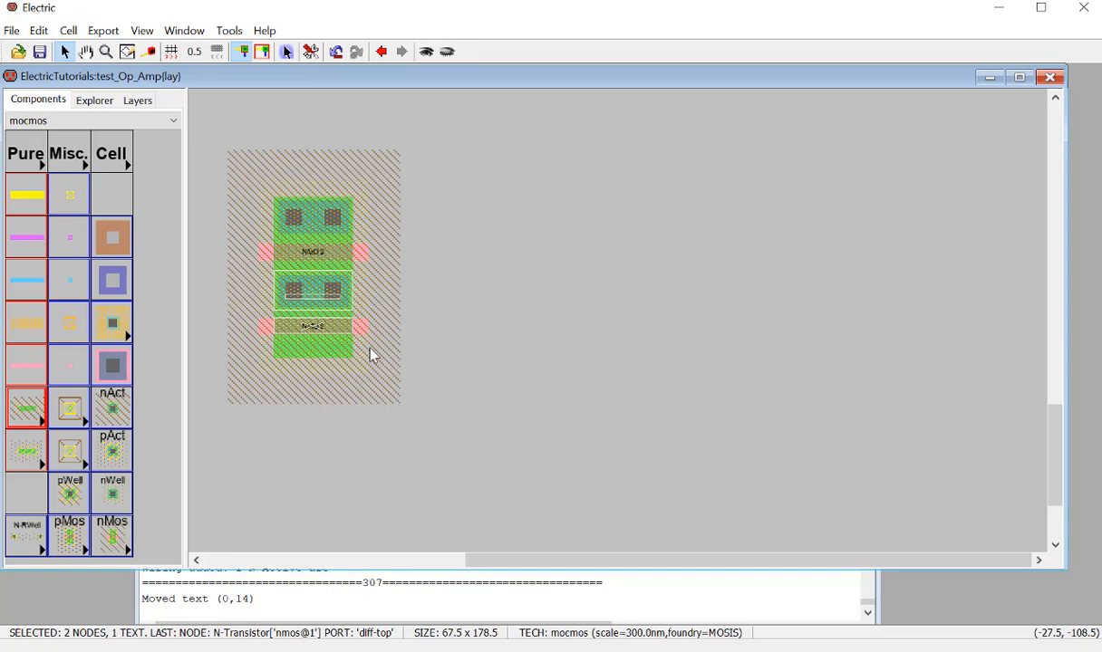
key("Up")
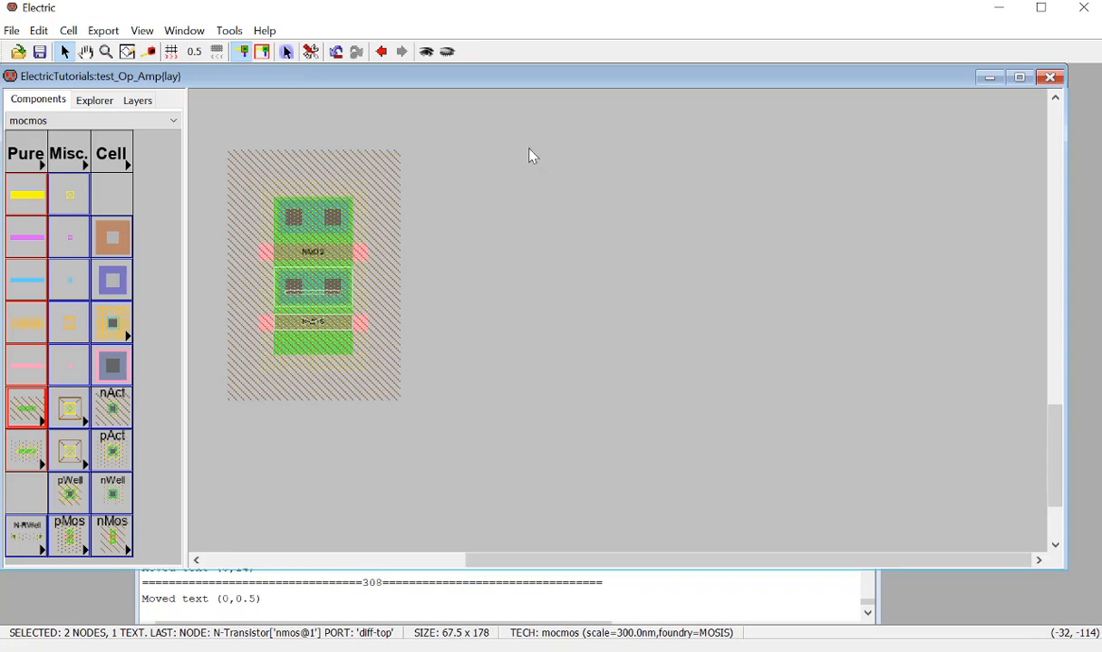
Step: Save the library and run the design-rule check on the layout cell
left_click(661, 256)
key("ctrl+s")
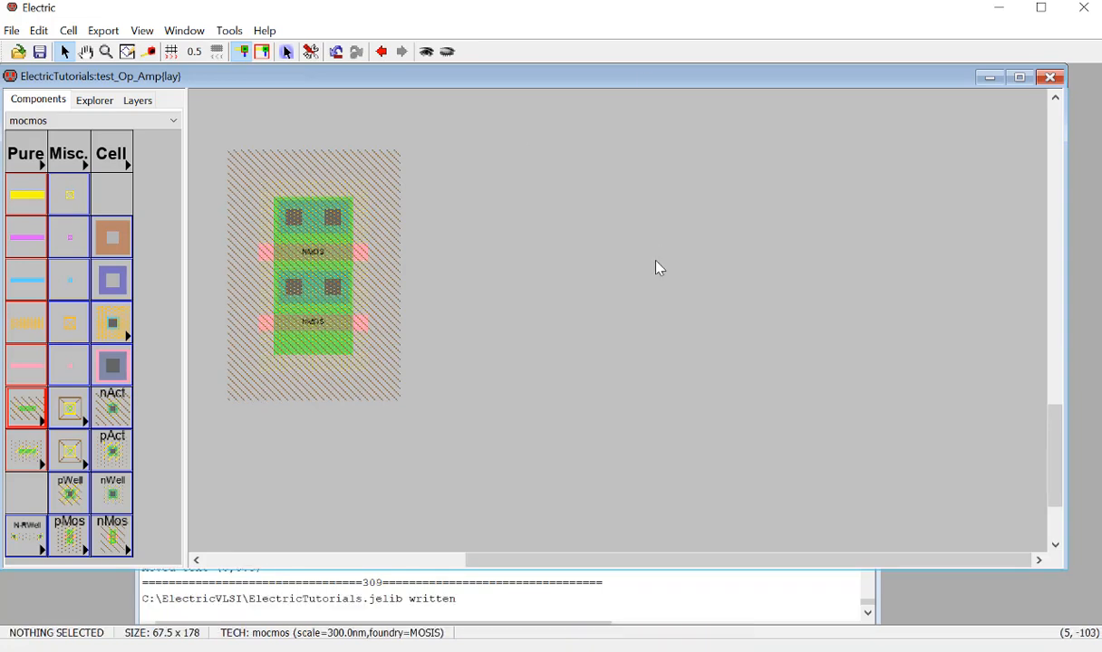
key("F5")
Step: Copy the two-transistor nMOS stack and place the copy about 29 units below, horizontally aligned with the original
scroll(805, 290, "down", 1, "ctrl")
left_click_drag(278, 142, 592, 473)
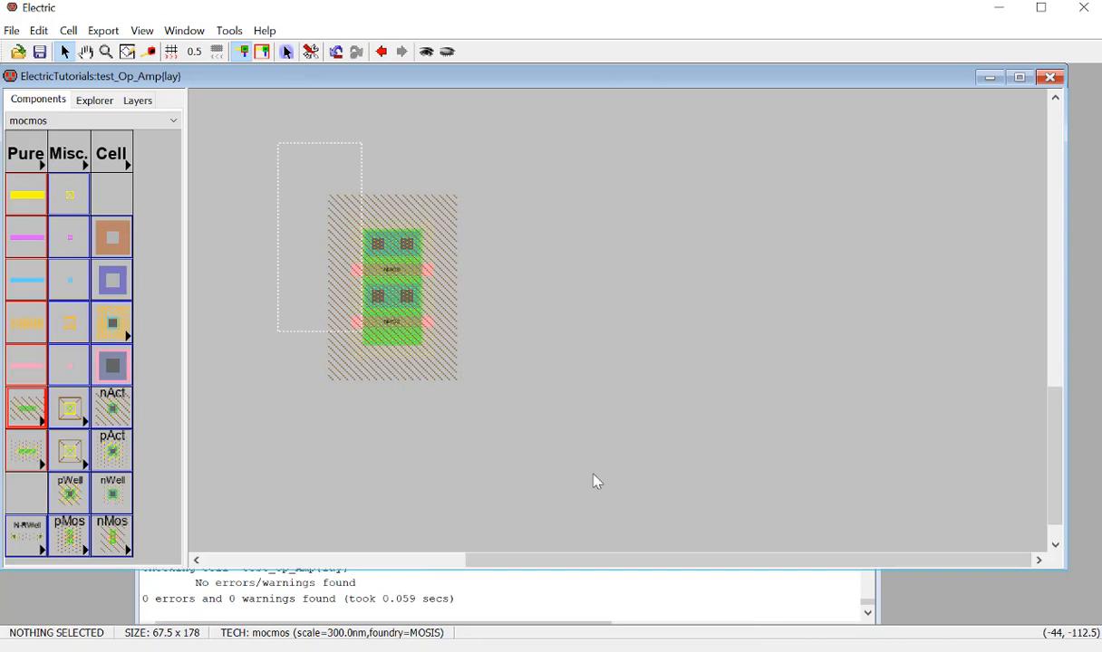
left_click(587, 470)
key("ctrl+v")
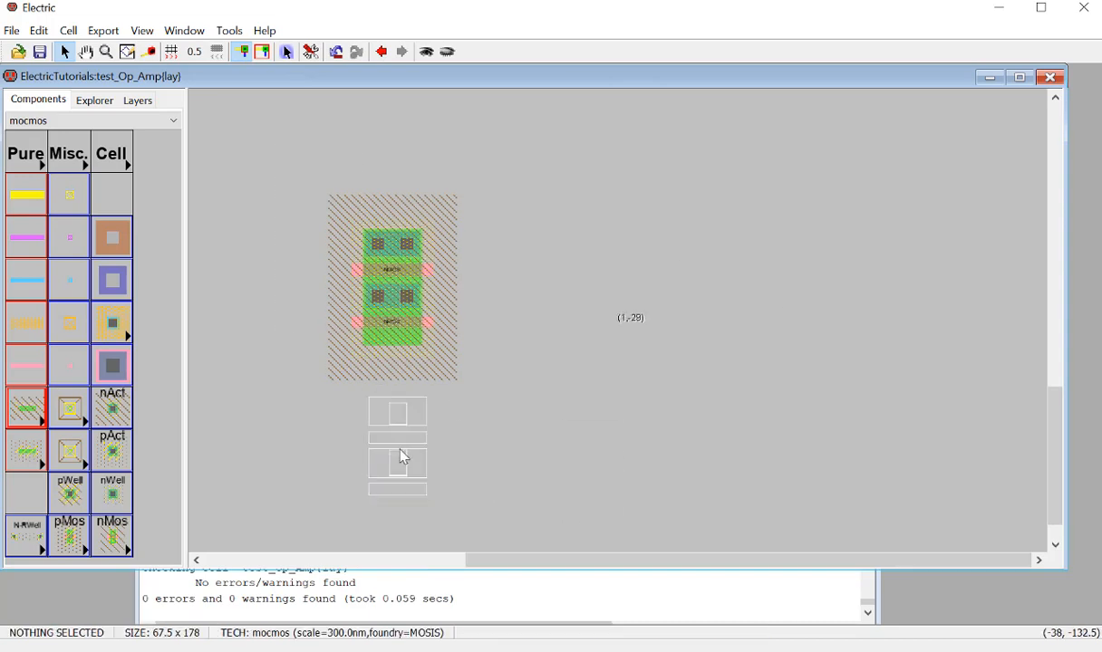
left_click(404, 453)
scroll(564, 451, "down", 1, "ctrl")
scroll(391, 478, "up", 1, "ctrl")
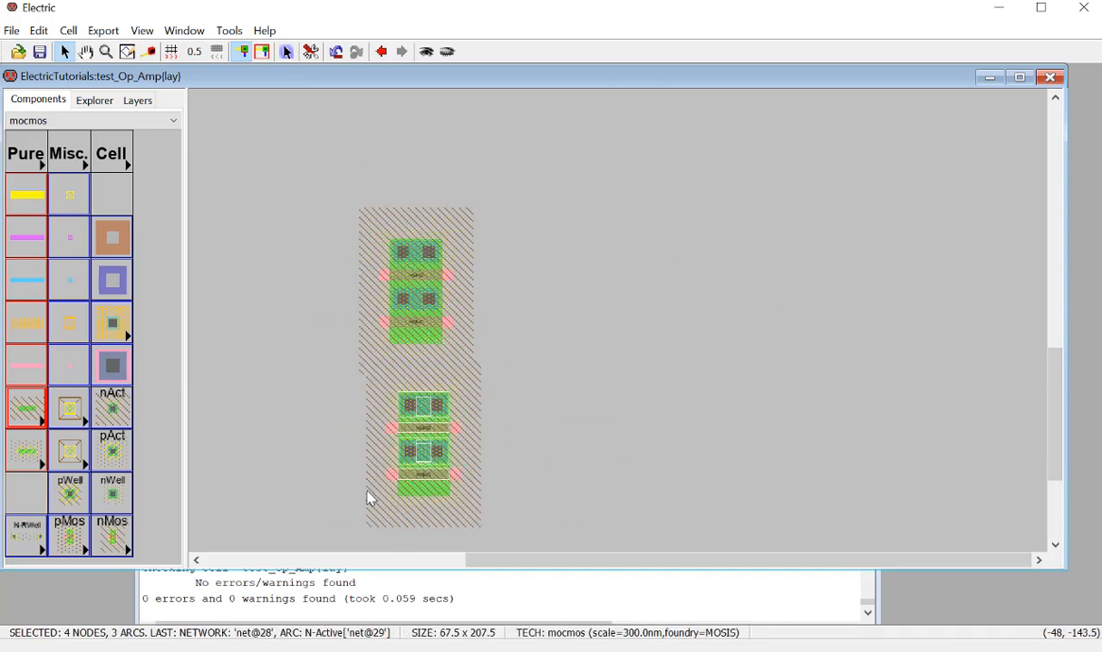
key("Left")
left_click(452, 408)
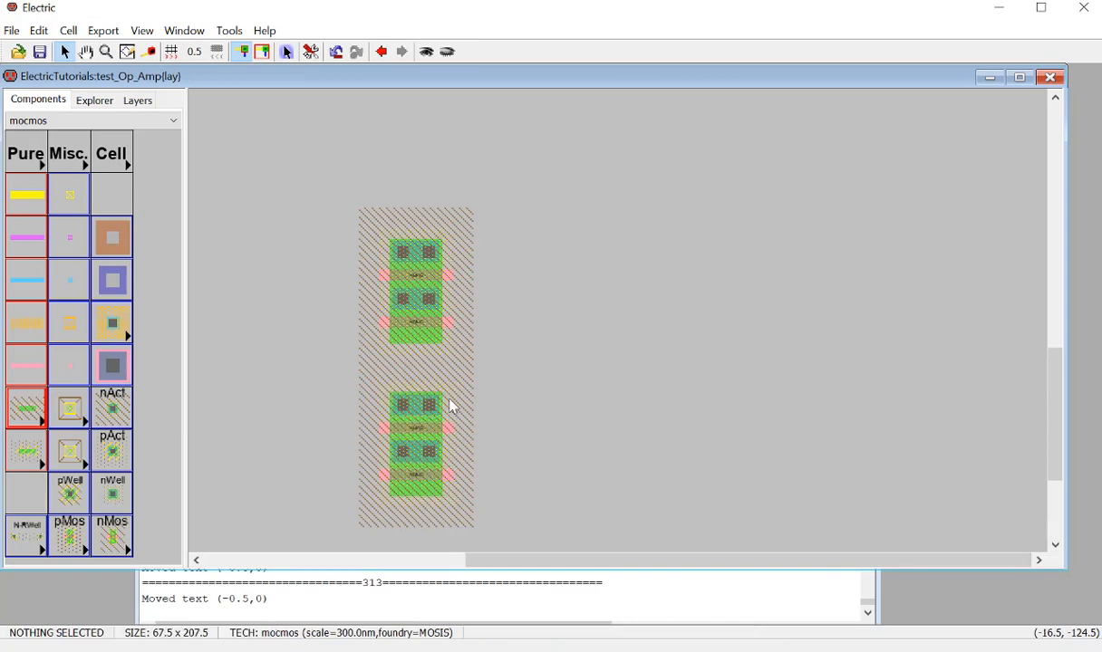
Step: Connect the top contact of the copied two-transistor stack to the transistor above it with an N-Active arc
left_click(424, 404)
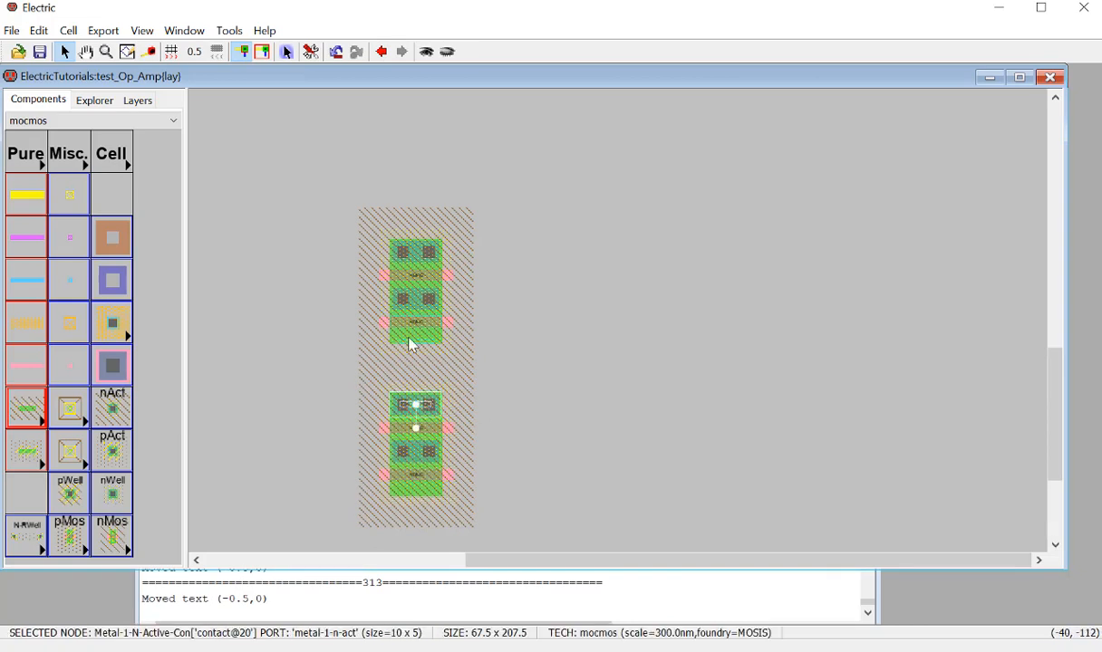
right_click(414, 342)
left_click(514, 396)
Step: Move the lower two-transistor stack up 11.5 units against the upper stack
left_click_drag(460, 513, 435, 352)
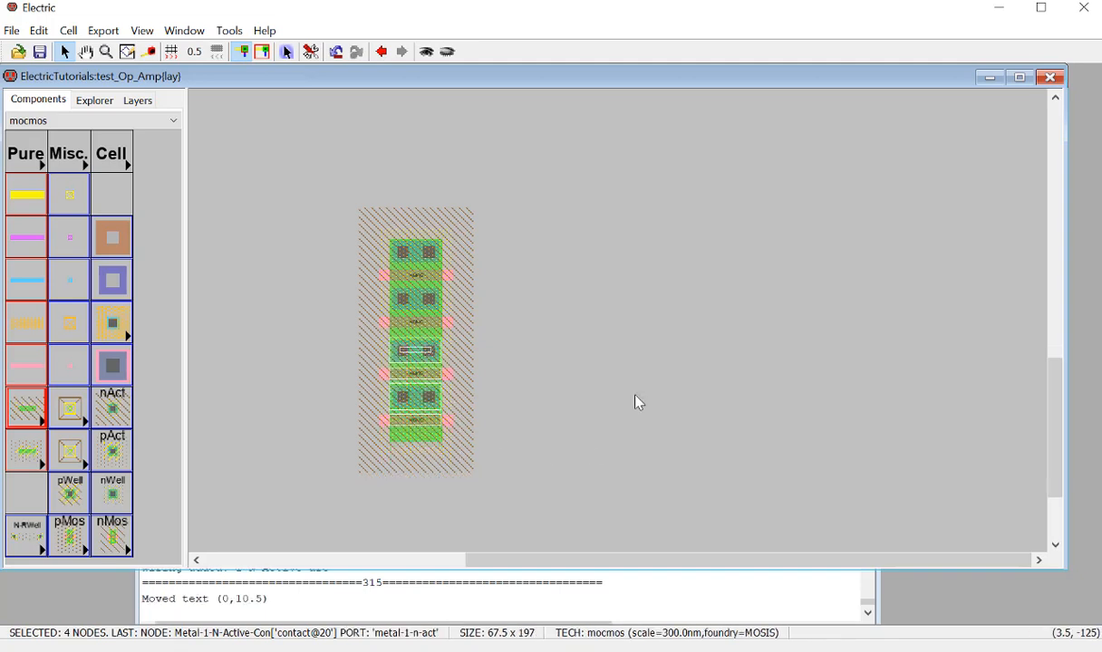
key("Up")
key("Up")
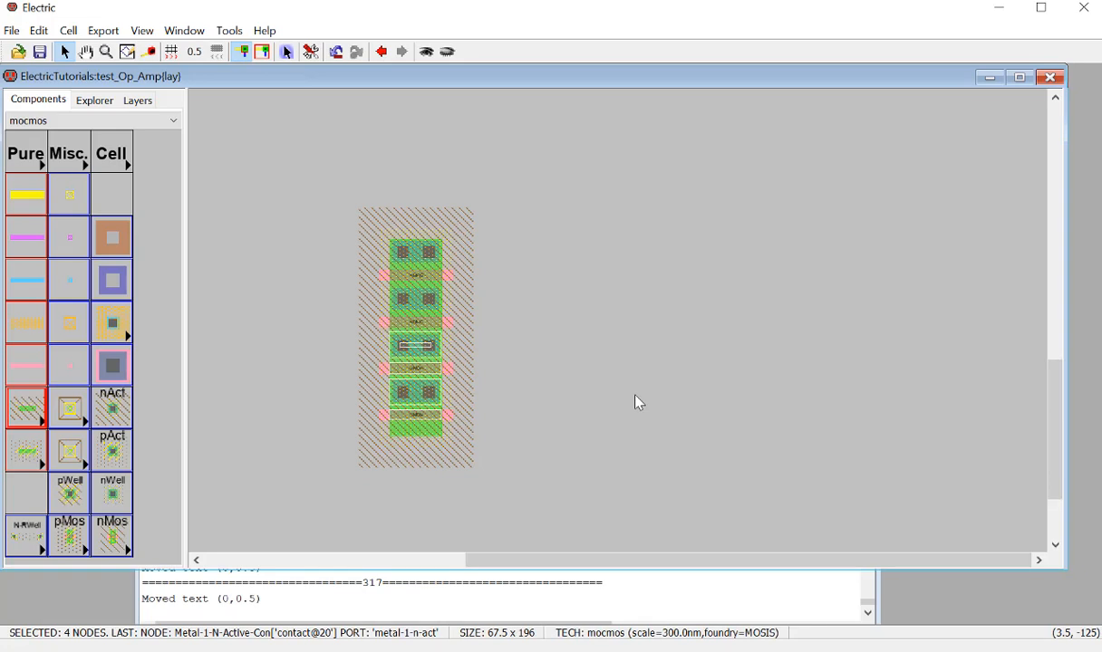
left_click(634, 395)
Step: Copy the four-transistor nMOS stack and place the copy about 46 units below, horizontally aligned with the original
scroll(429, 362, "up", 6, "ctrl")
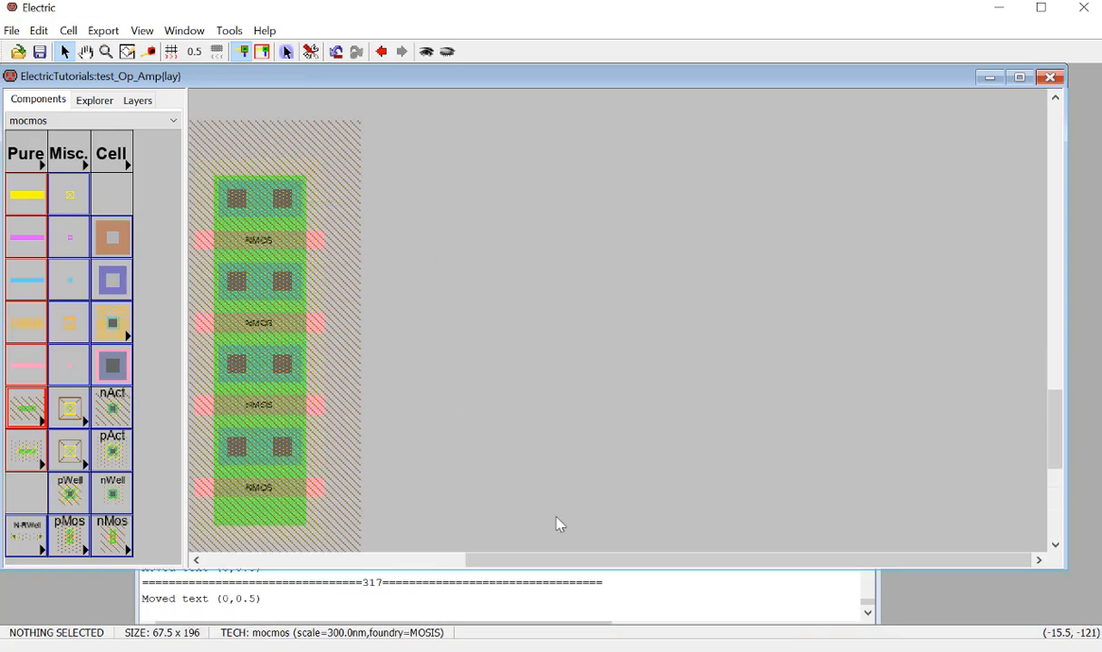
left_click_drag(546, 561, 391, 535)
scroll(415, 416, "up", 3, "ctrl")
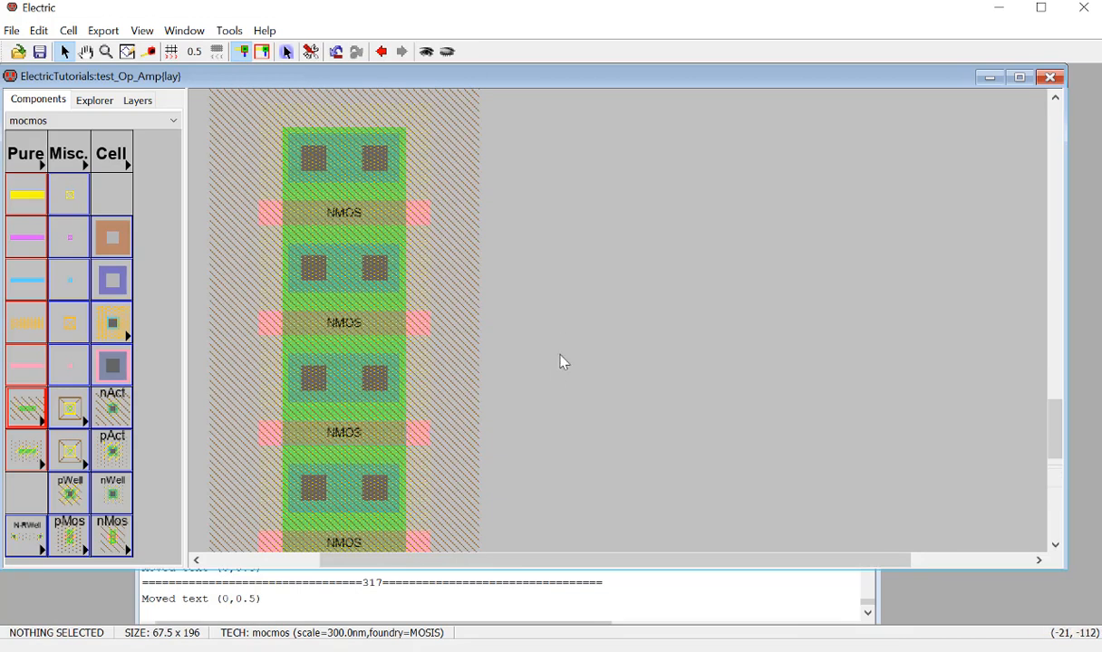
scroll(670, 330, "down", 5, "ctrl")
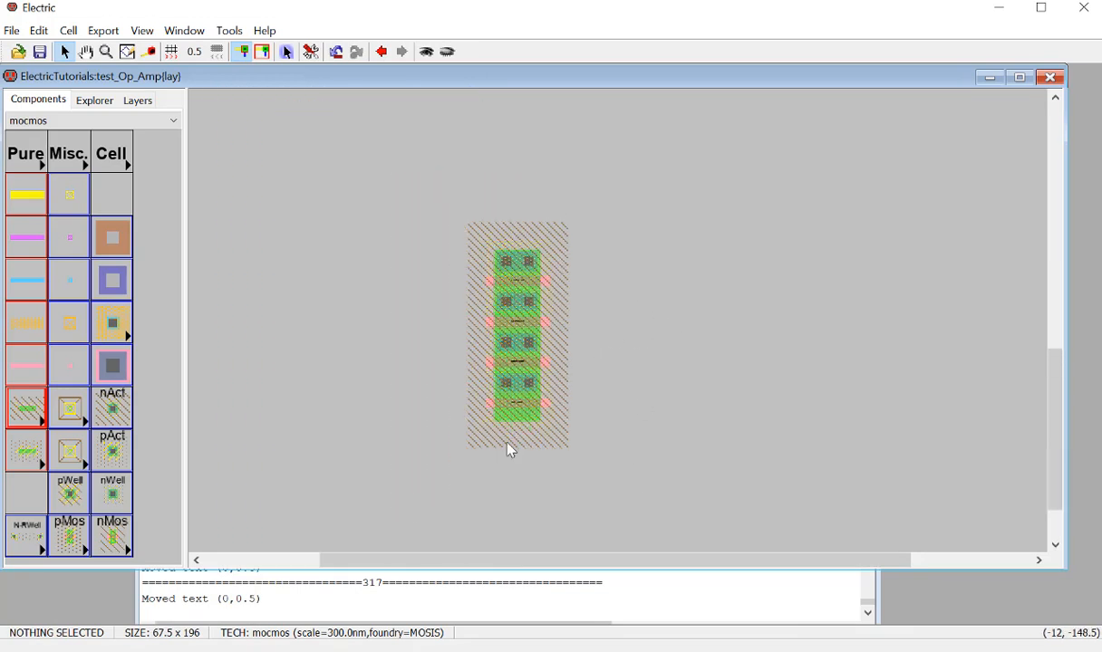
left_click_drag(580, 469, 409, 201)
key("ctrl+v")
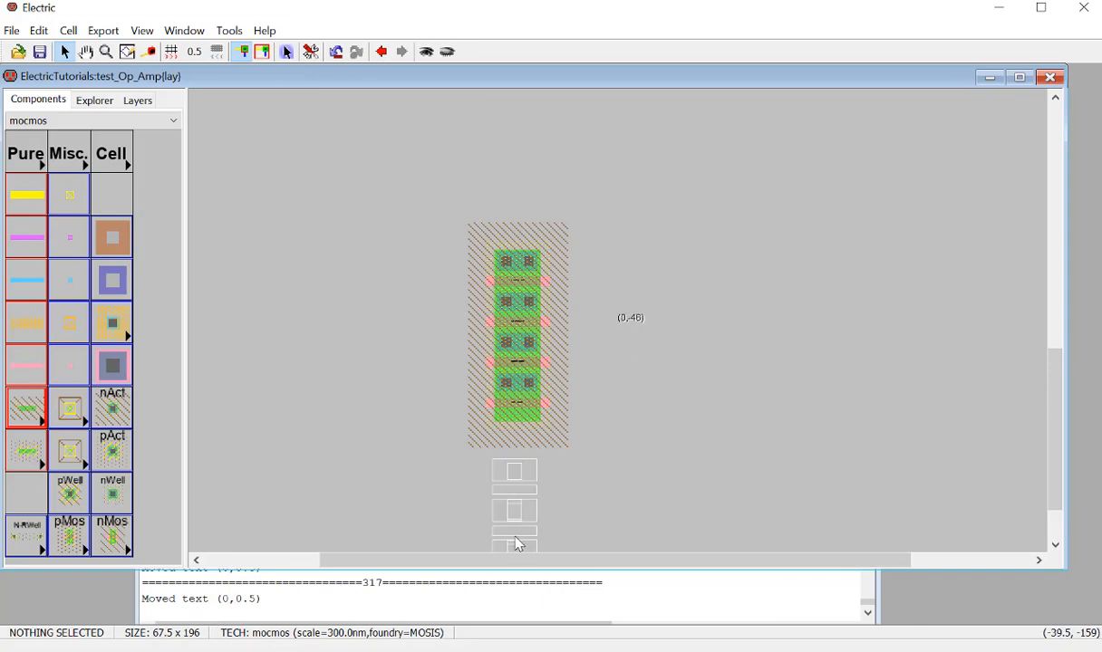
left_click(519, 544)
scroll(570, 475, "down", 2, "ctrl")
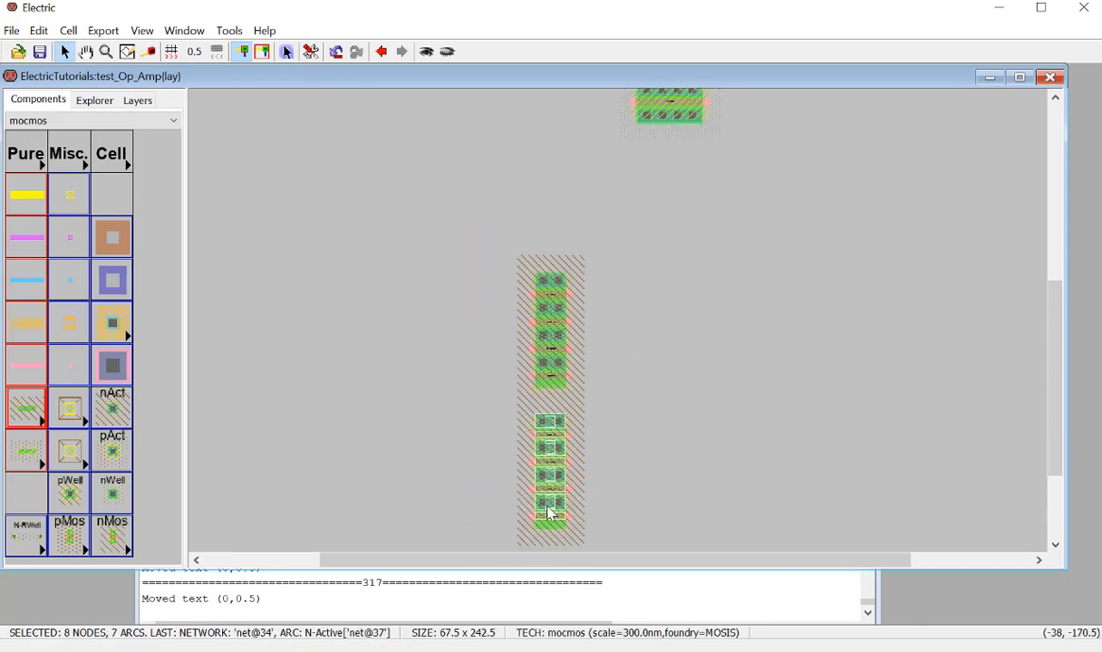
Step: Connect the top contact of the copied four-transistor stack to the transistor above it with an N-Active arc
scroll(549, 514, "up", 3, "ctrl")
scroll(553, 492, "up", 2)
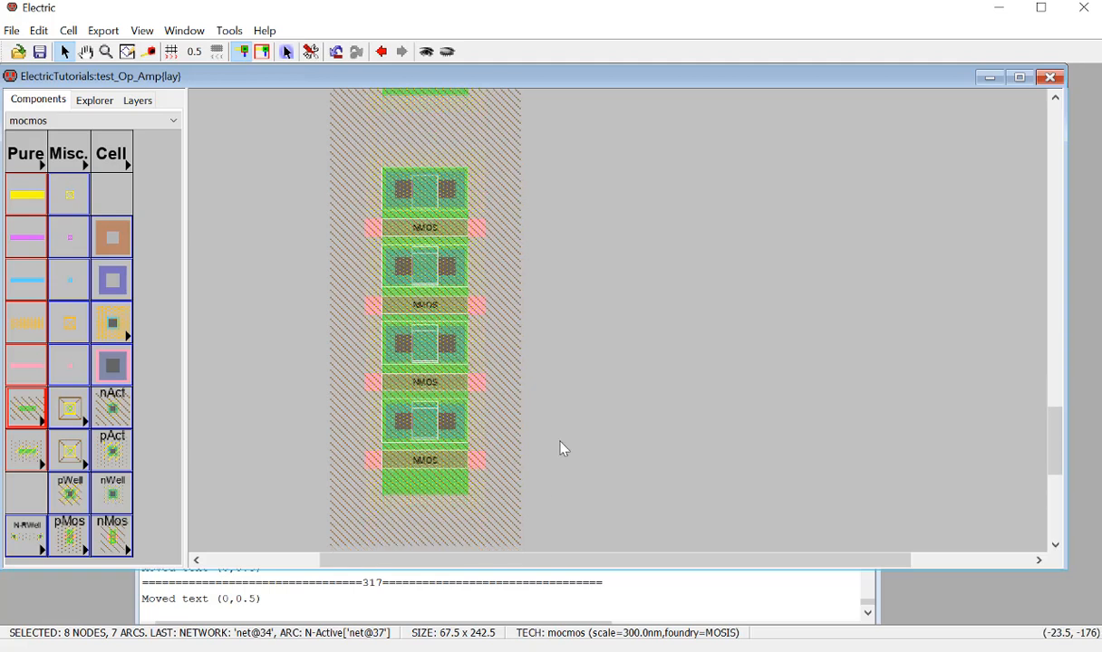
scroll(603, 318, "up", 3)
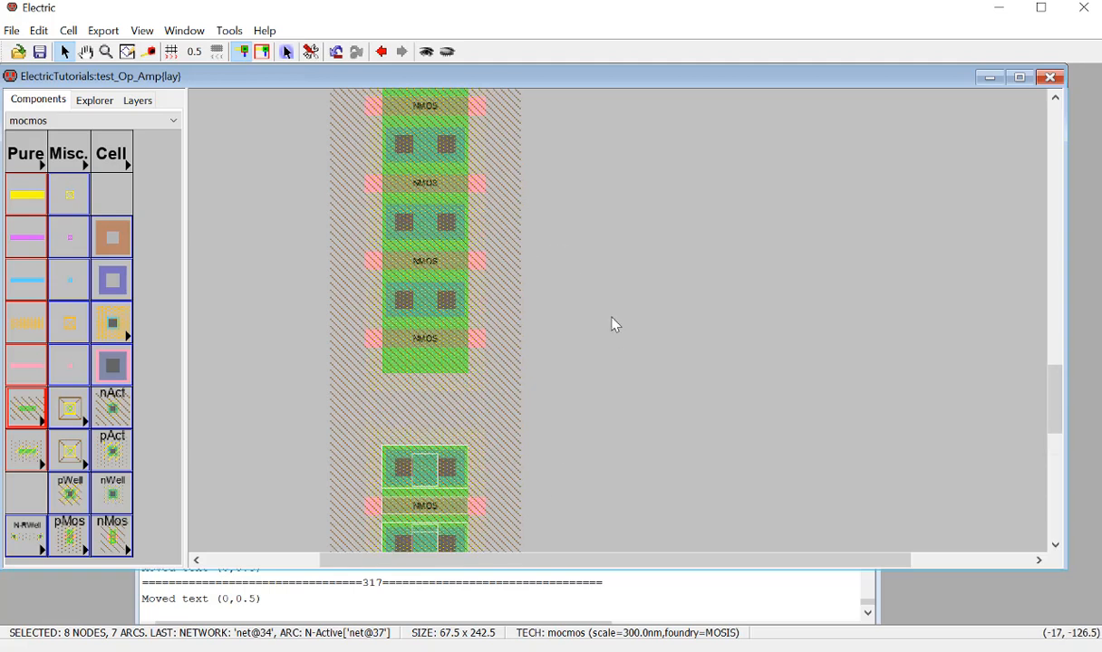
left_click(614, 324)
left_click(452, 455)
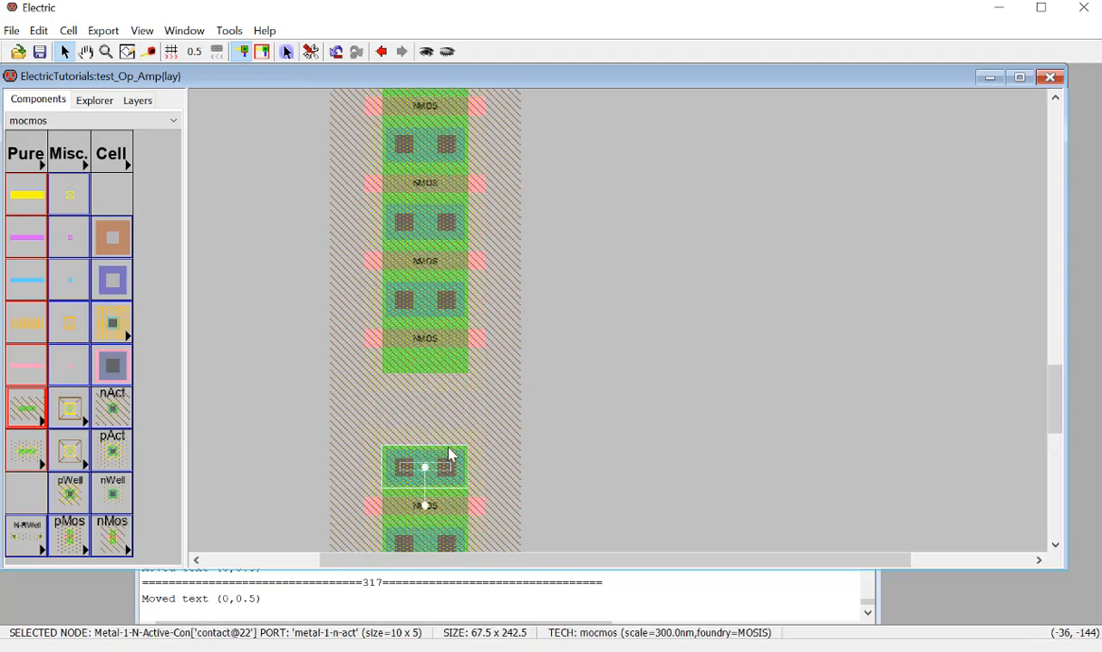
right_click(431, 378)
left_click(571, 363)
Step: Move the lower four-transistor stack up 10.5 units against the upper stack and save the library
scroll(565, 354, "down", 4)
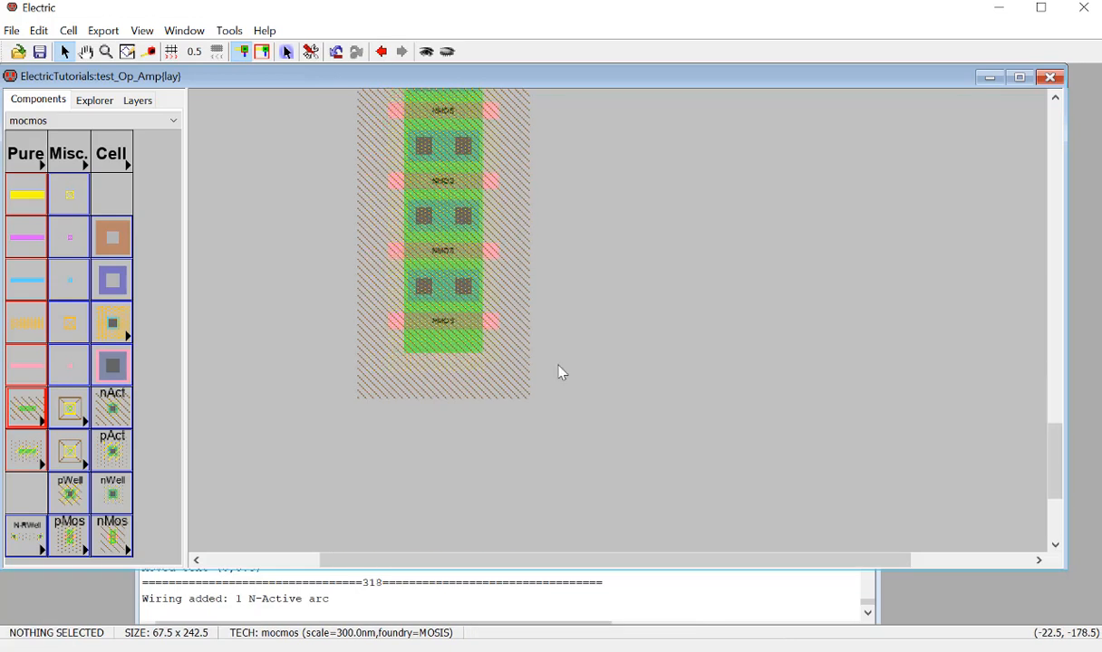
scroll(558, 375, "up", 2)
left_click_drag(584, 218, 470, 489)
key("Up")
key("Up")
key("Up")
key("Up")
key("Up")
key("Up")
key("Up")
key("Up")
key("Up")
key("Up")
key("Up")
key("Up")
key("Up")
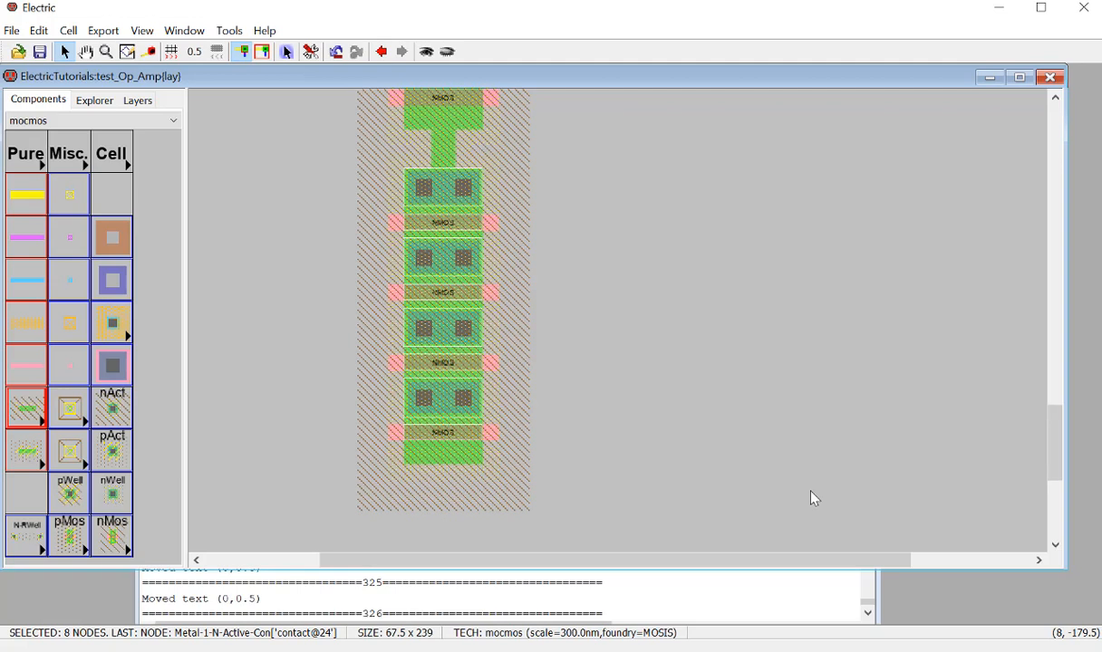
key("Up")
key("Up")
key("Up")
key("Up")
key("Up")
key("Up")
key("Up")
key("Up")
key("Up")
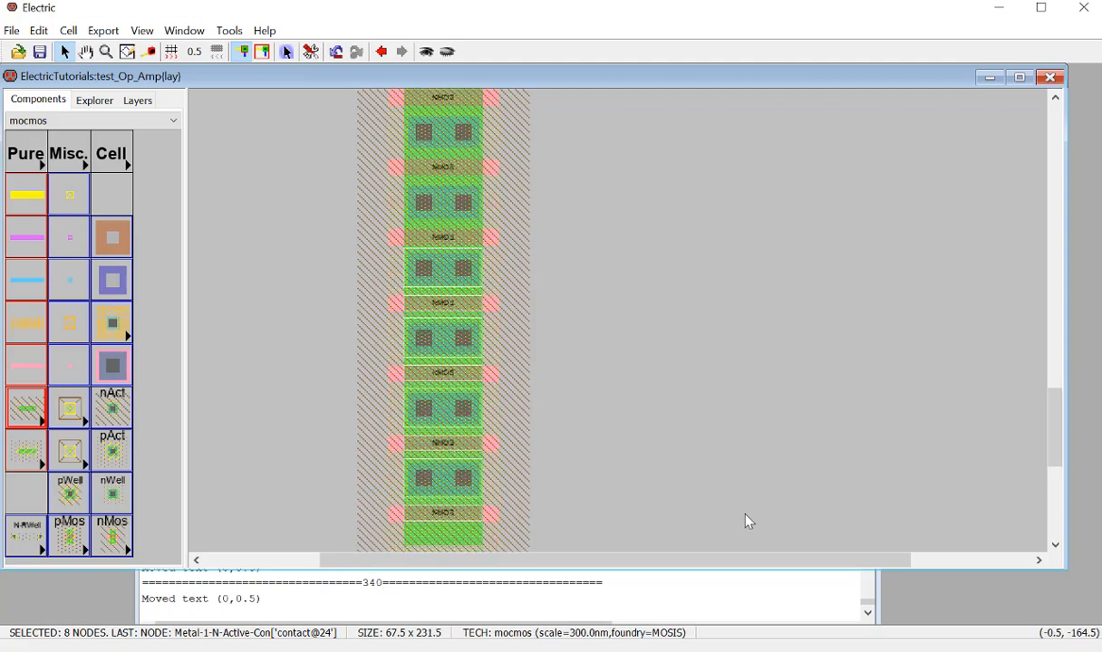
key("Down")
left_click(643, 393)
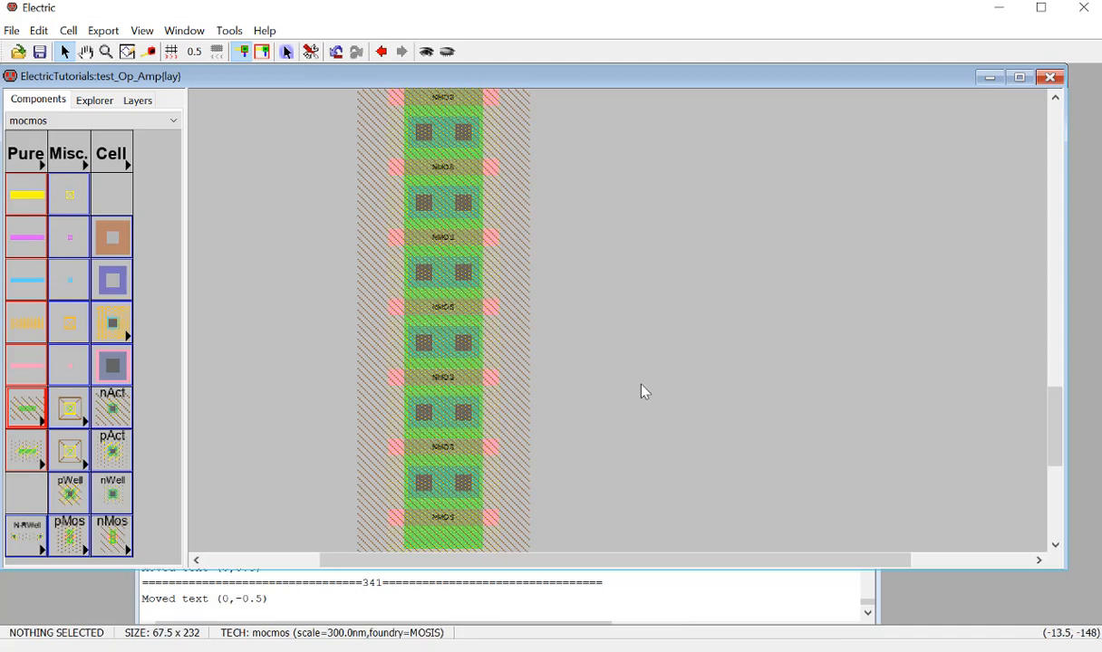
key("ctrl+s")
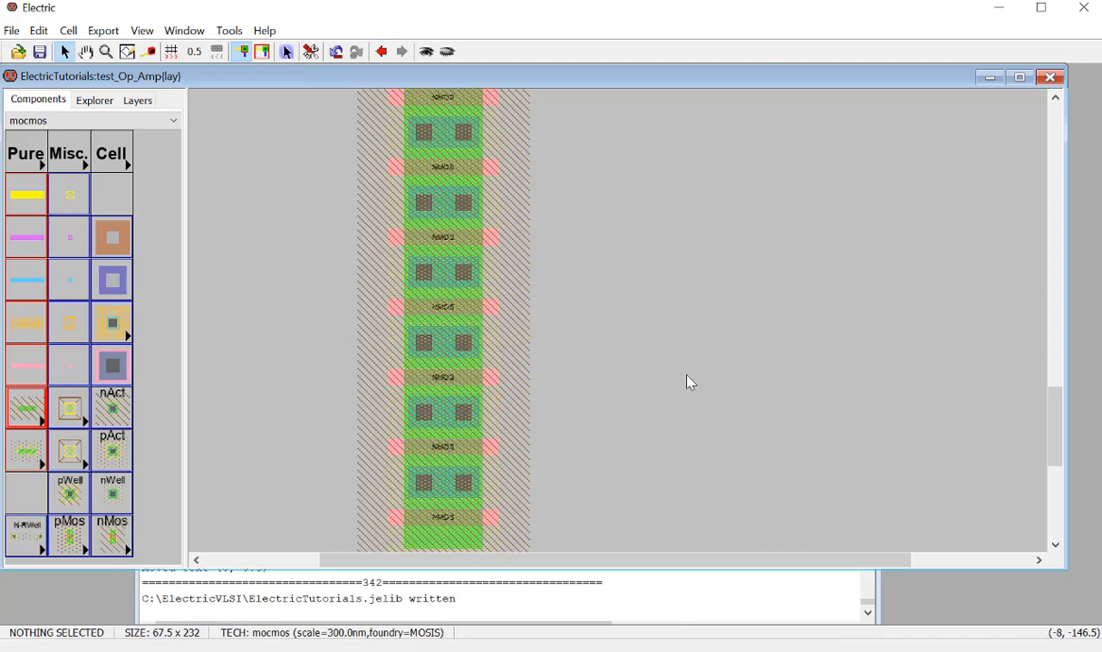
Step: Paste another four-transistor nMOS stack below the eight-transistor stack and align it horizontally
scroll(644, 390, "down", 1, "ctrl")
scroll(697, 375, "down", 1, "ctrl")
key("ctrl+v")
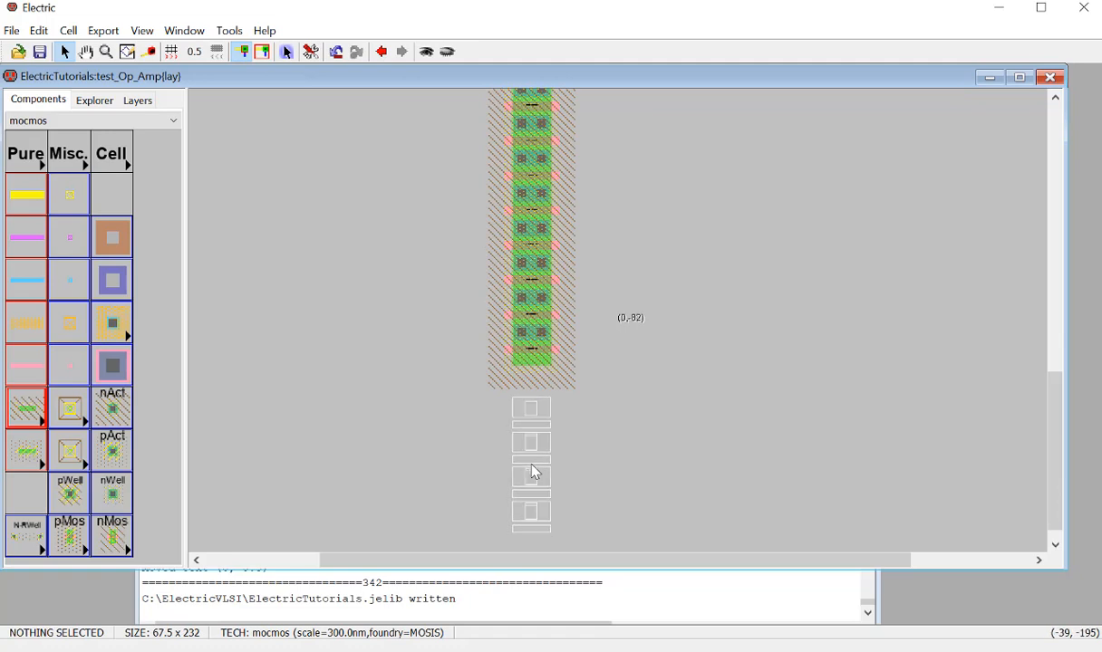
left_click(533, 475)
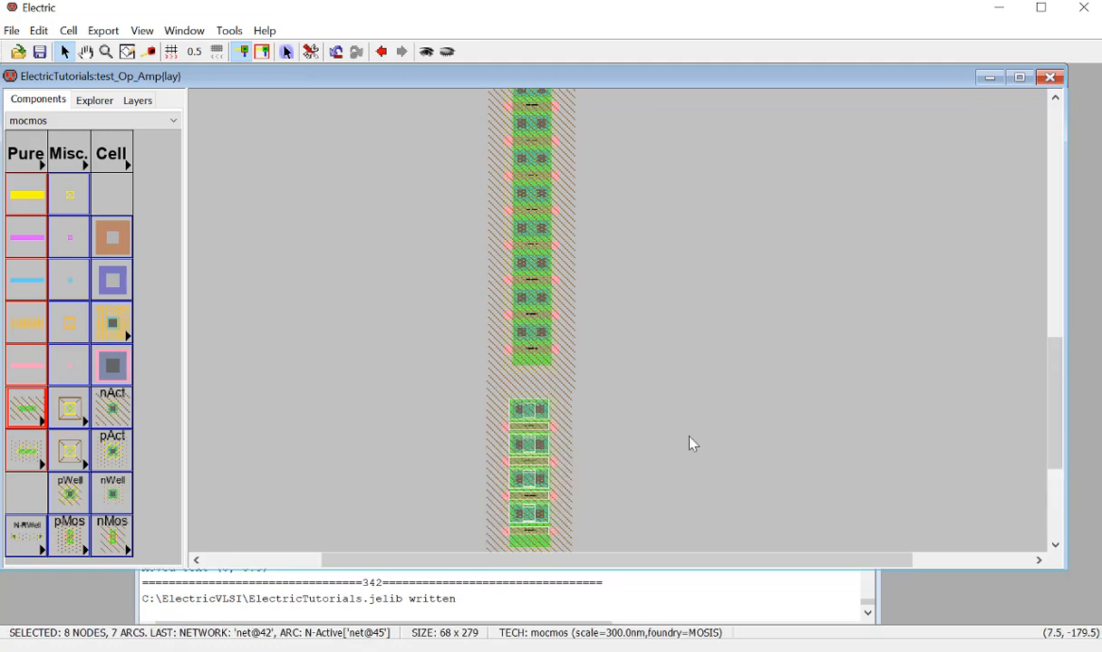
key("Right")
scroll(708, 347, "down", 2, "ctrl")
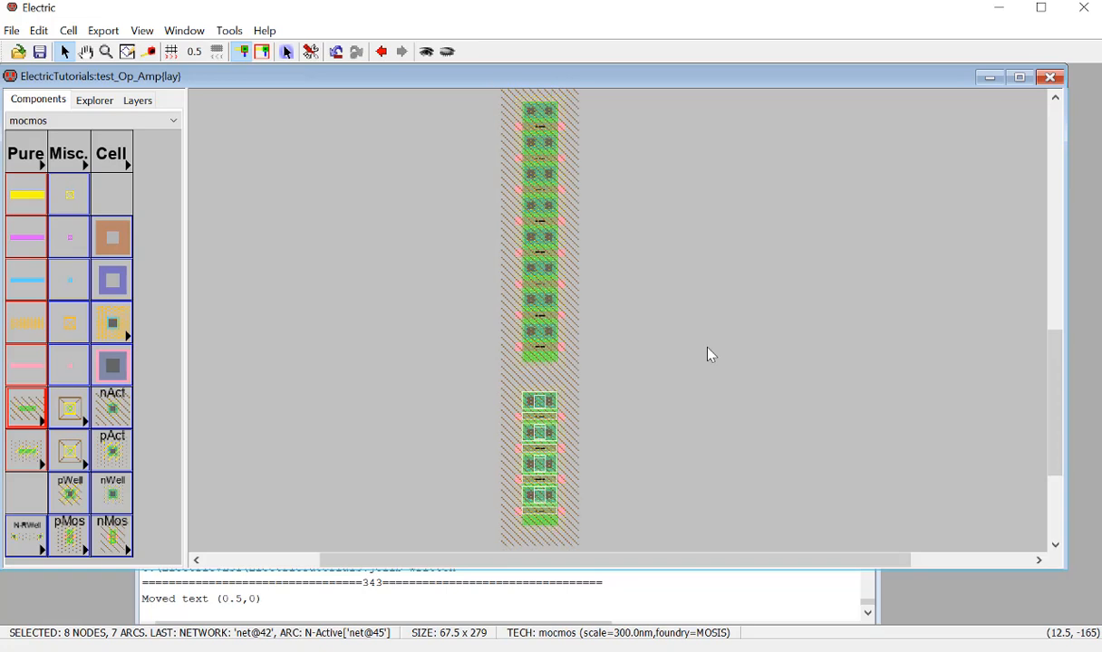
Step: Connect the top contact of the lowest four-transistor nMOS stack to the transistor above it with an N-Active arc
scroll(564, 414, "up", 2, "ctrl")
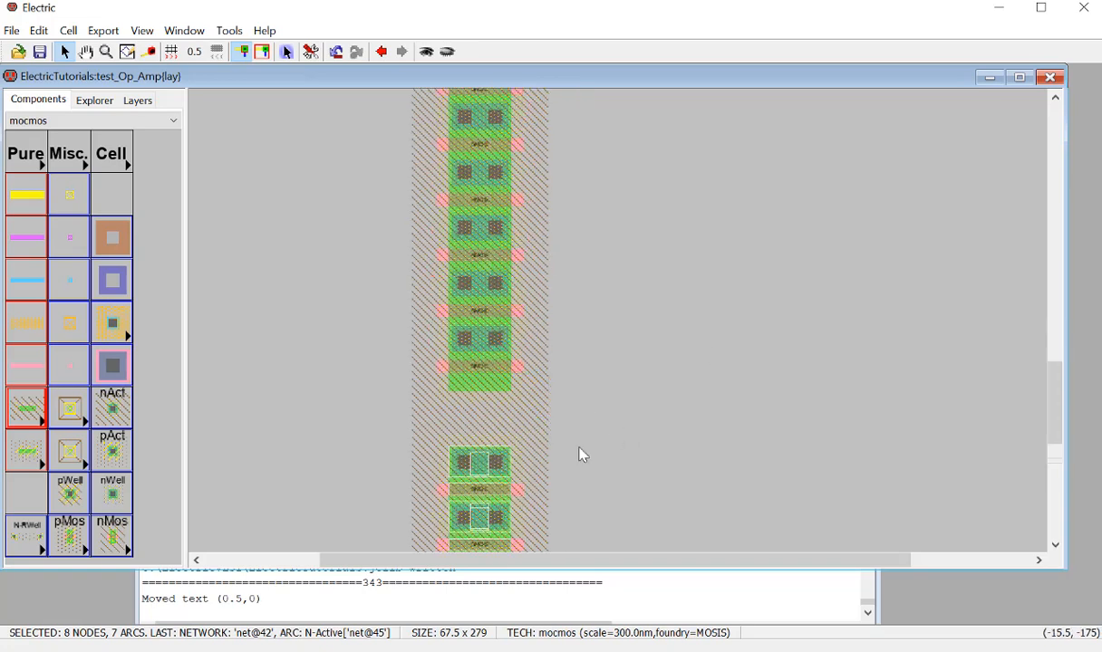
left_click(614, 444)
left_click(502, 463)
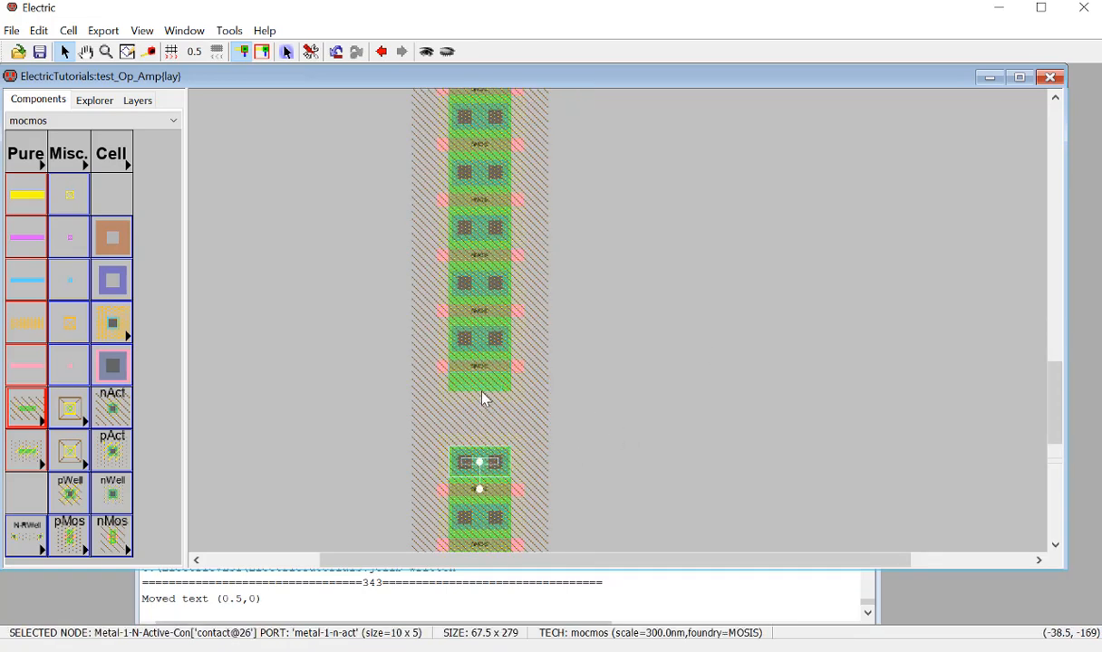
right_click(485, 393)
left_click(659, 381)
scroll(670, 408, "down", 1, "ctrl")
scroll(671, 407, "down", 3)
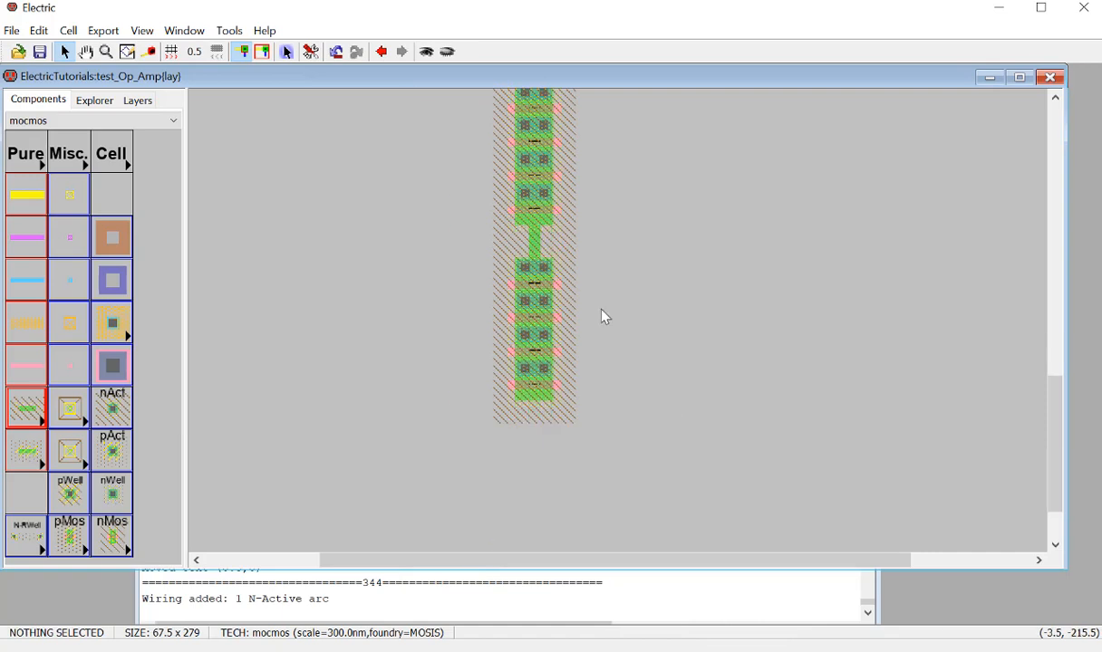
Step: Move the lowest four-transistor nMOS stack up 11 units against the stack above it
left_click_drag(591, 268, 551, 403)
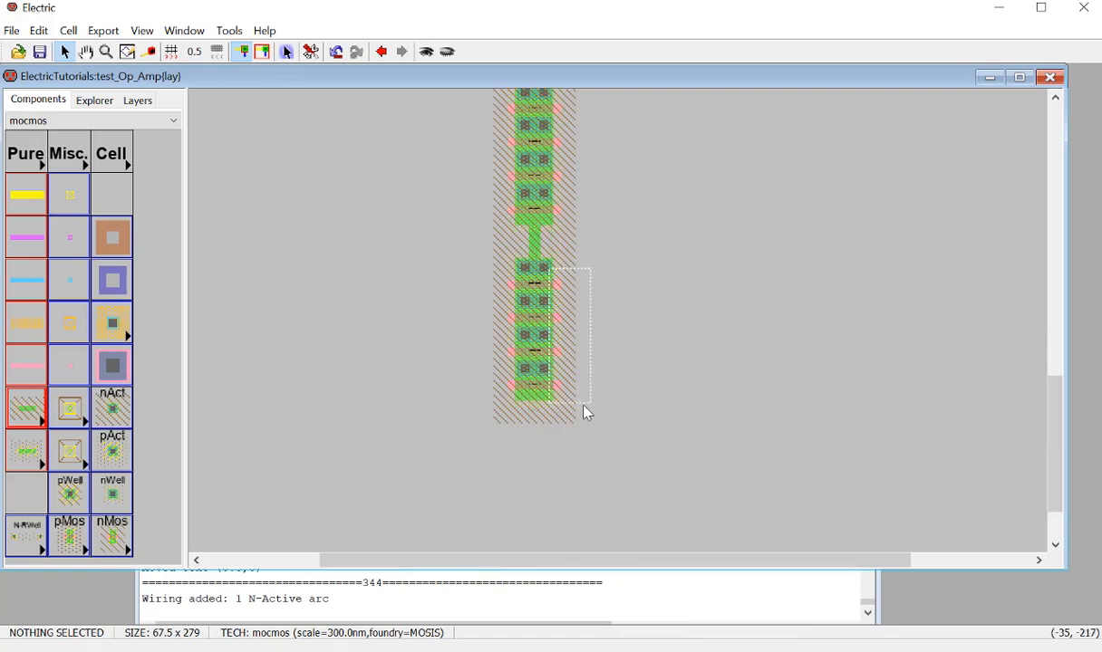
key("Up")
key("Up")
key("Up")
key("Up")
key("Up")
key("Up")
key("Up")
key("Up")
key("Up")
key("Up")
key("Up")
key("Up")
key("Up")
key("Up")
key("Up")
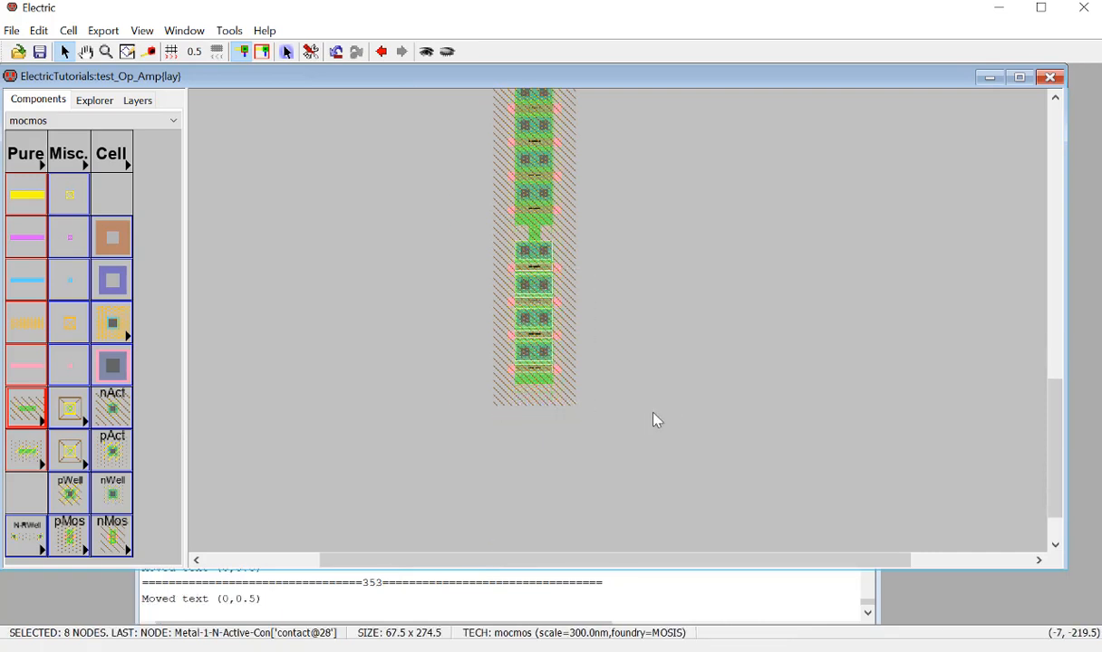
scroll(569, 234, "up", 1, "ctrl")
scroll(569, 233, "up", 2, "ctrl")
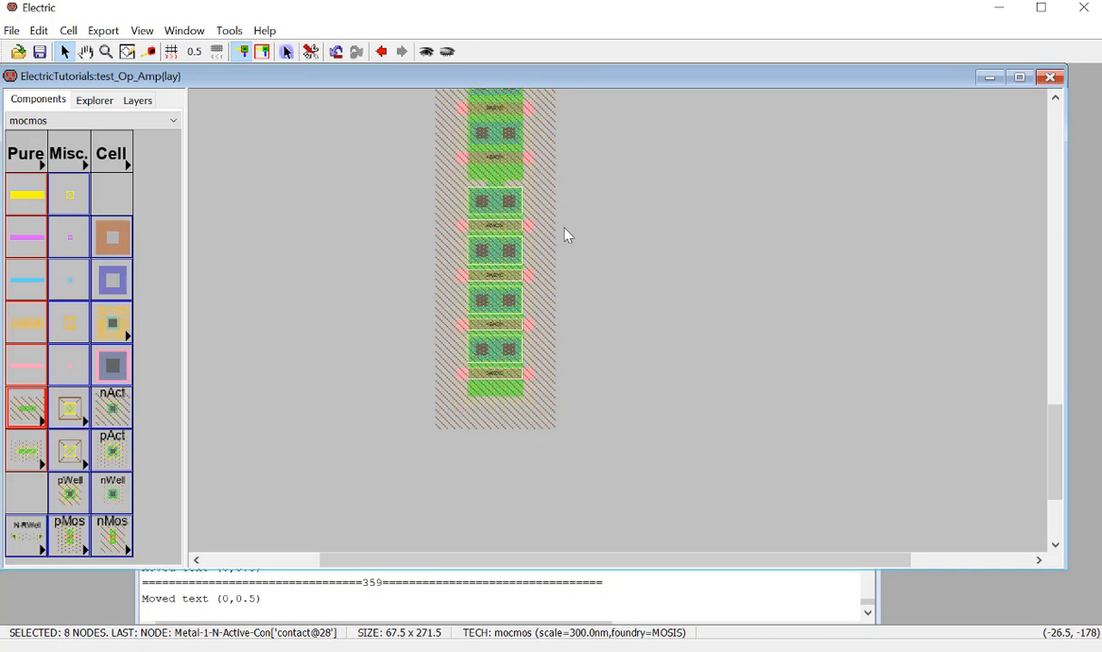
key("Up")
key("Up")
key("Up")
key("Up")
key("Up")
key("Up")
key("Up")
key("Up")
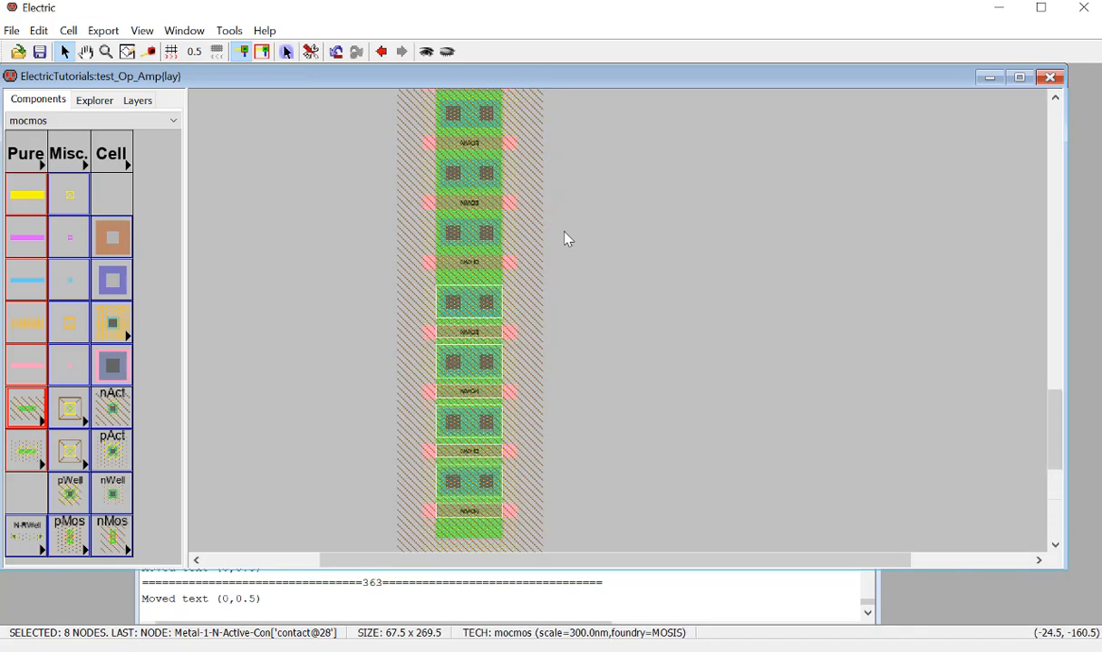
key("Down")
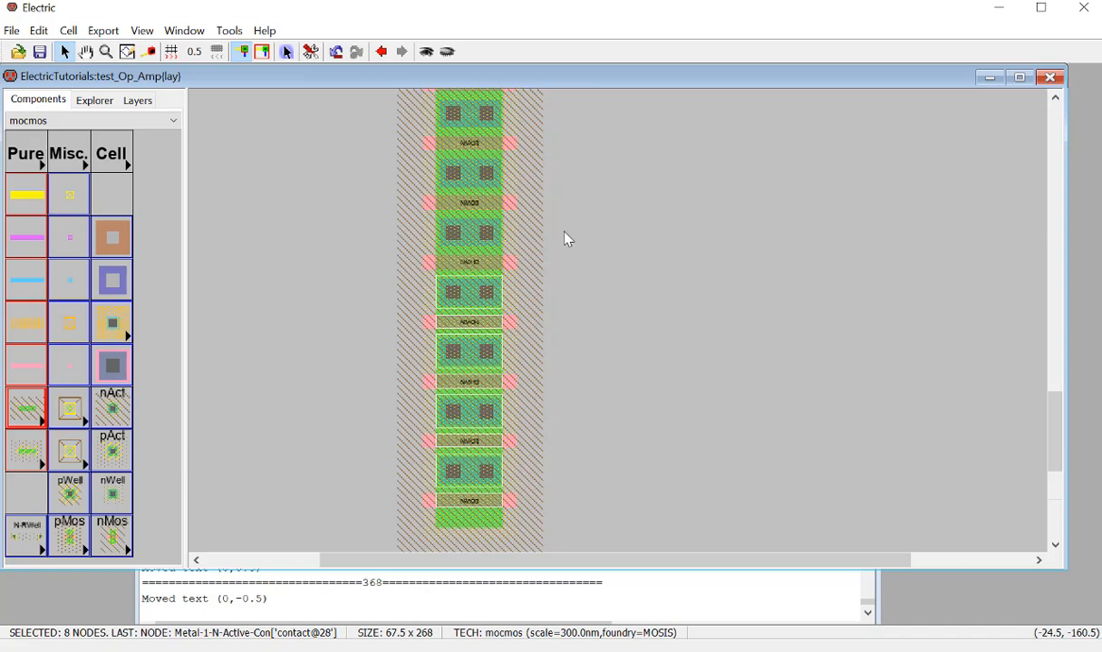
Step: Run the design rule check on the extended nMOS stack layout
left_click(635, 310)
scroll(511, 281, "up", 2, "ctrl")
scroll(511, 281, "up", 1, "ctrl")
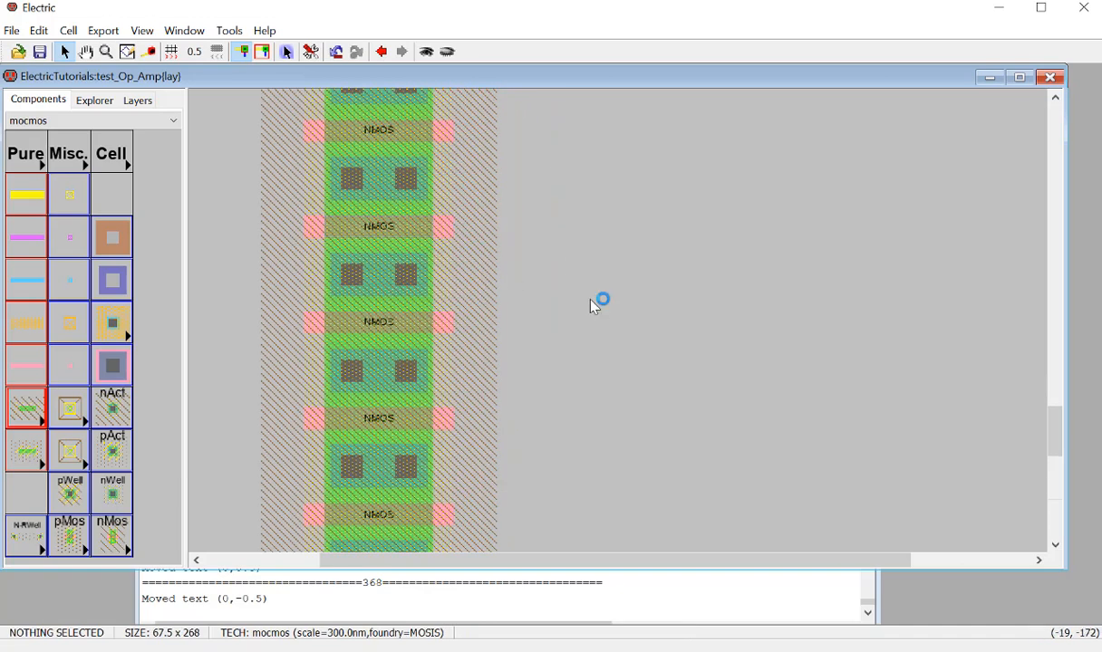
scroll(706, 324, "down", 4, "ctrl")
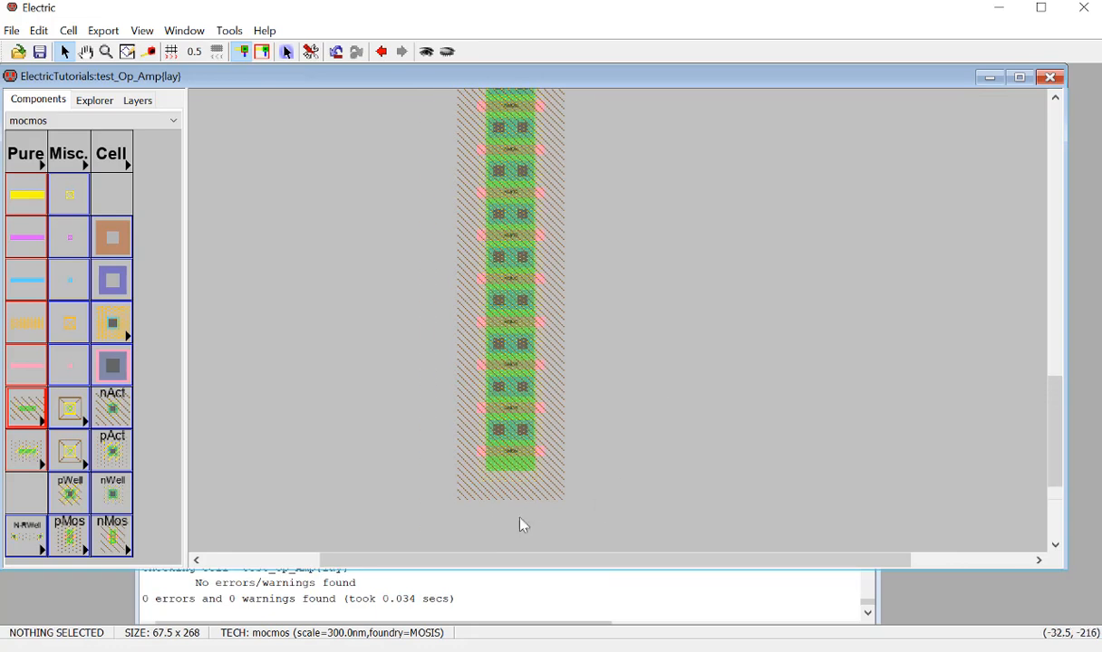
Step: Delete the two lowest nMOS transistors and the contact between them, and save the library
left_click_drag(518, 516, 498, 418)
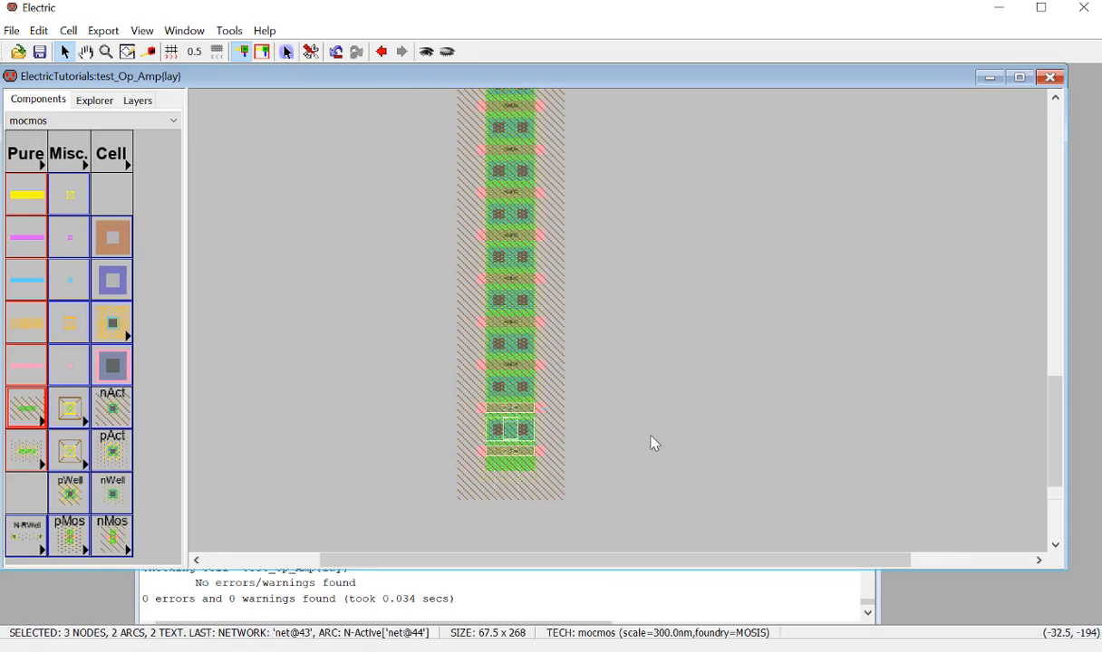
key("Delete")
key("ctrl+s")
key("ctrl+9")
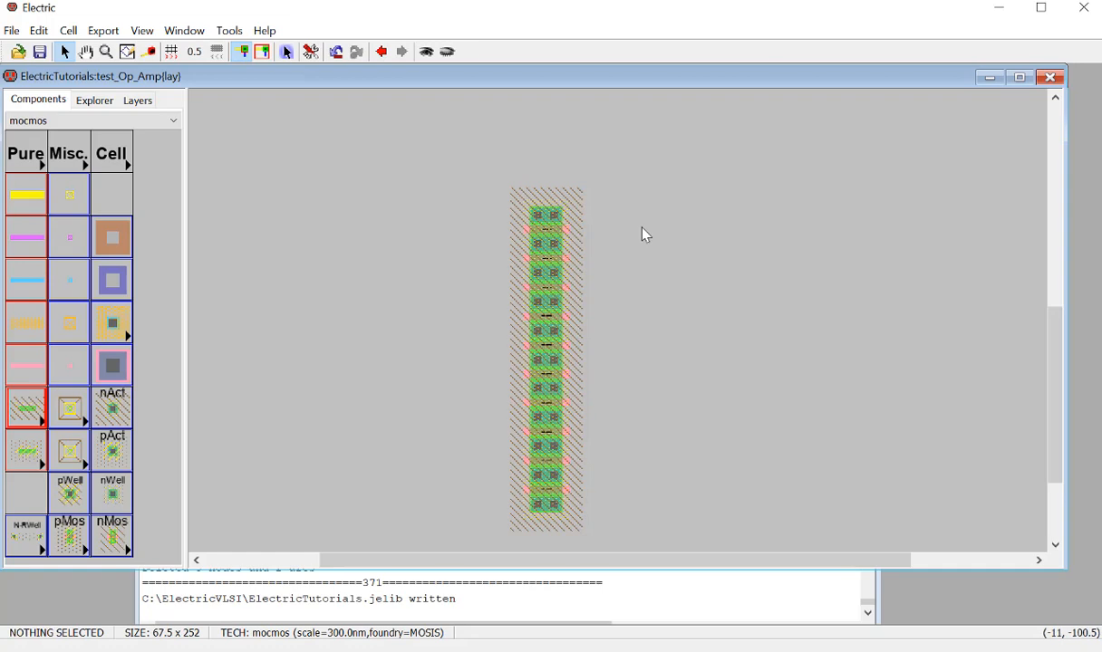
Step: Copy the whole ten-transistor nMOS stack and place the copy about 64 units to the right of the original
scroll(644, 245, "down", 2, "ctrl")
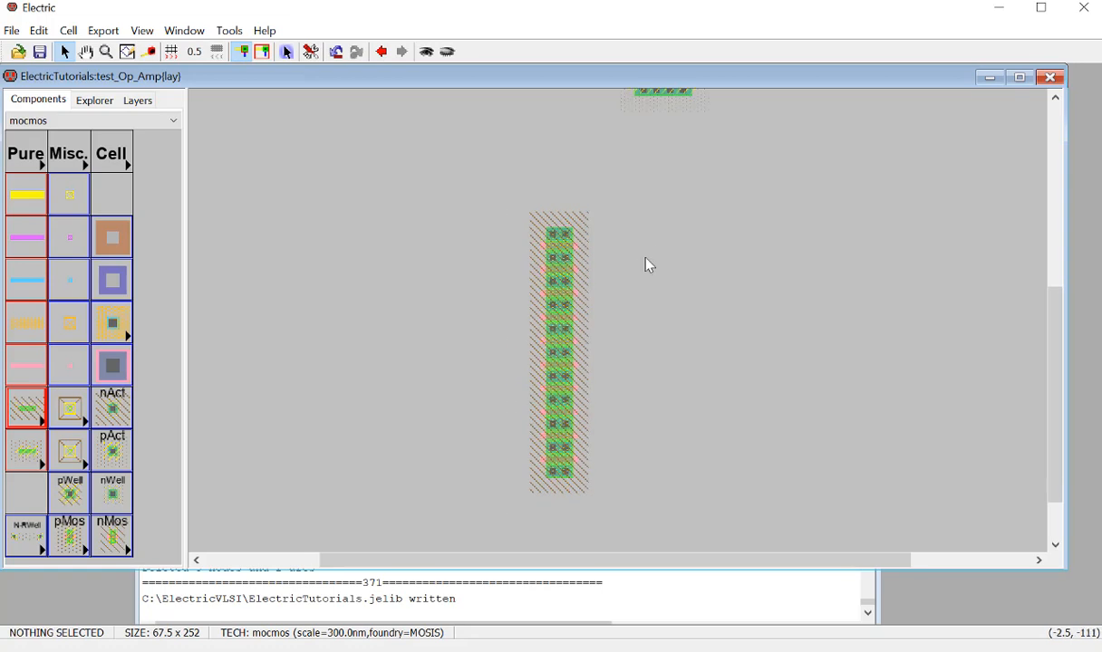
left_click_drag(512, 199, 636, 528)
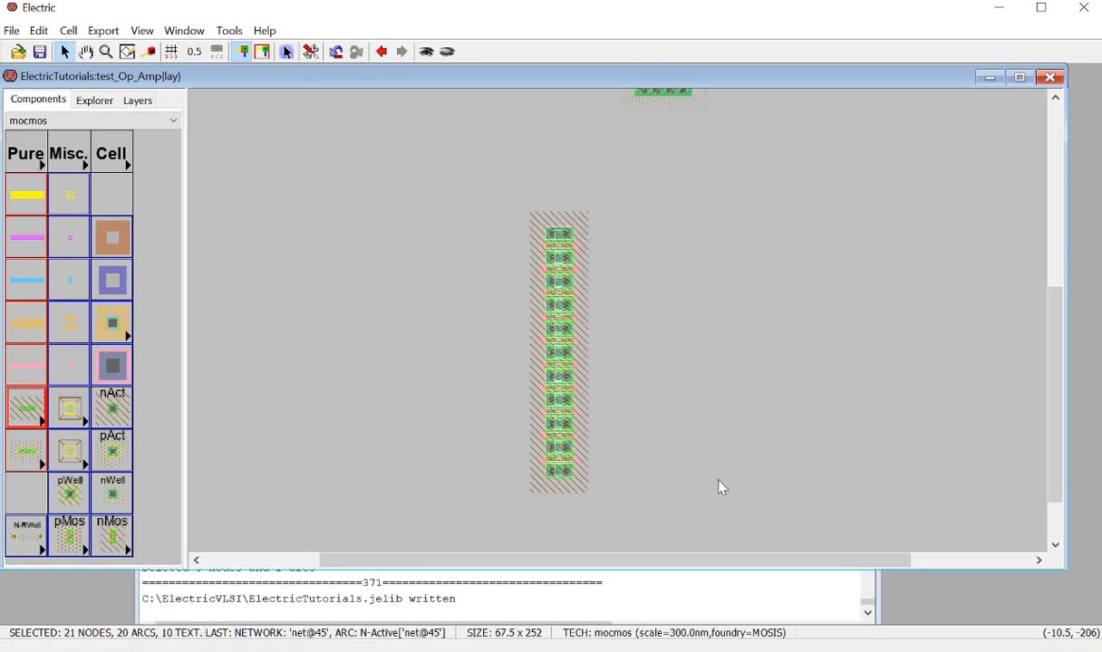
key("ctrl+v")
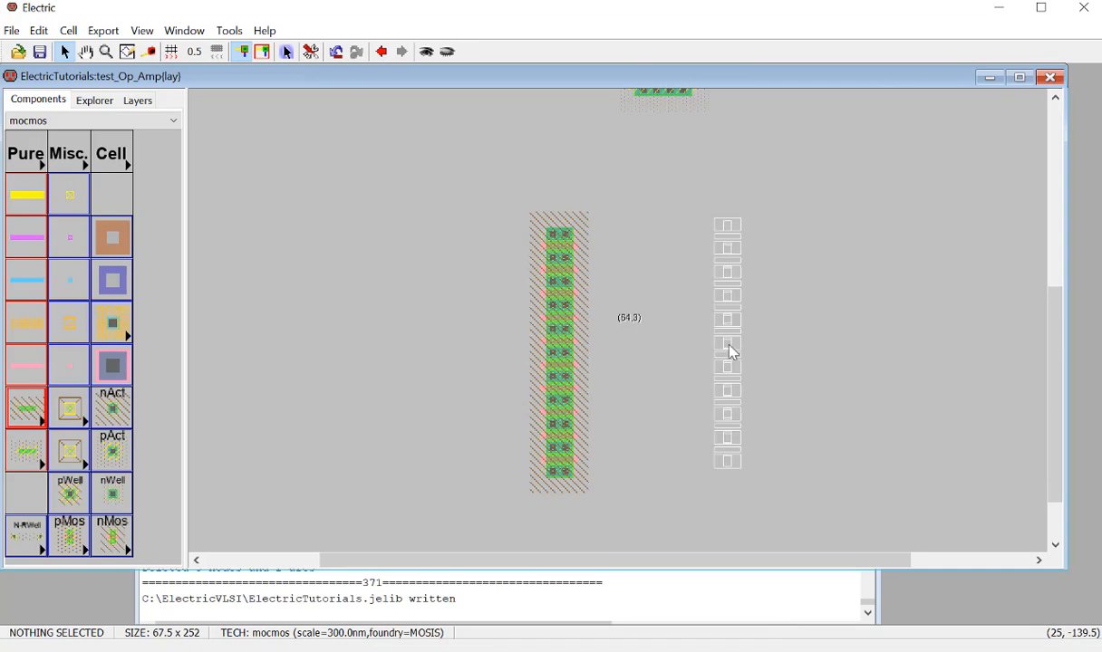
left_click(730, 348)
Step: Move the original nMOS stack 8.5 units right and 10.5 units up
left_click(505, 222)
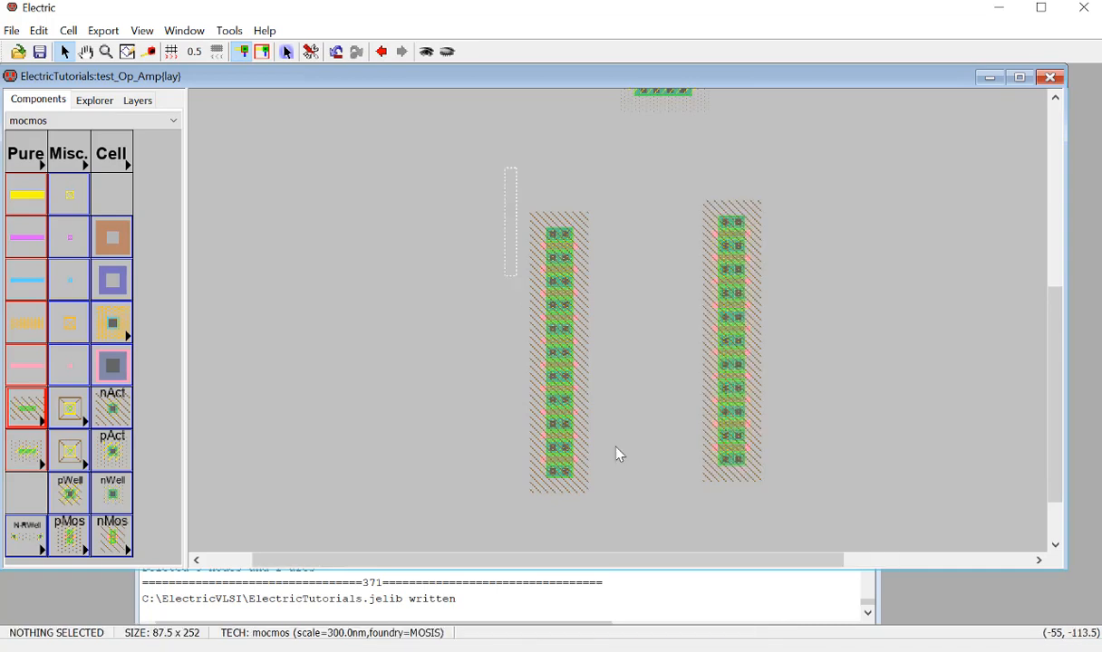
left_click_drag(619, 455, 604, 501)
left_click_drag(565, 351, 586, 332)
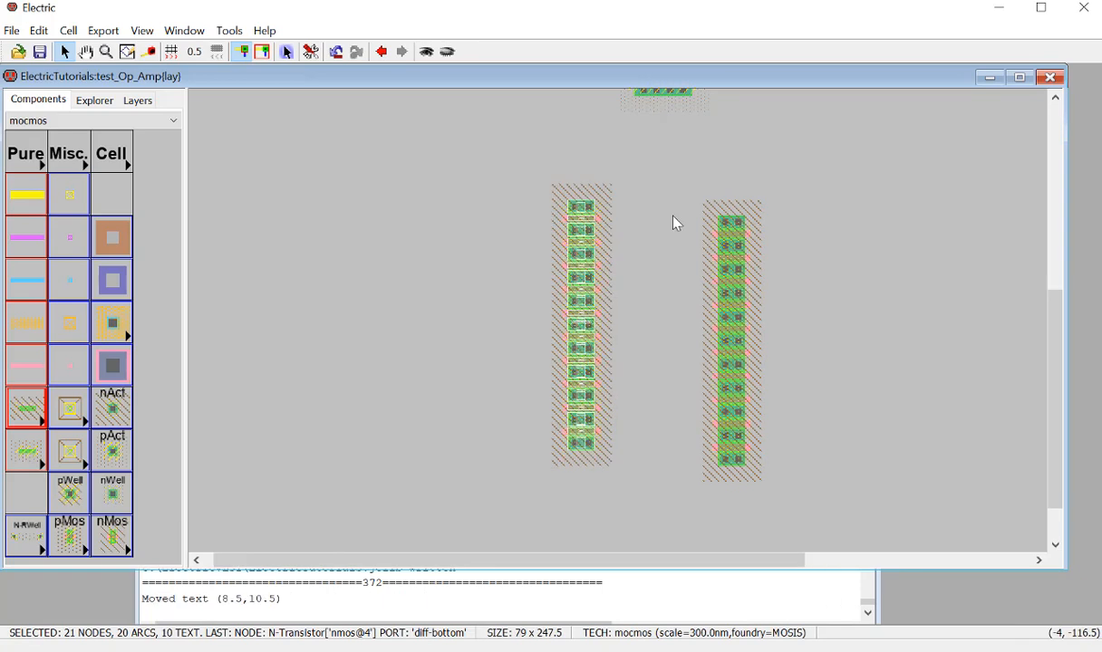
Step: Move the copied nMOS stack by (4.5, 7.5), and lower it 1.5 units to line up with the original stack
left_click_drag(677, 177, 803, 464)
left_click_drag(739, 374, 745, 366)
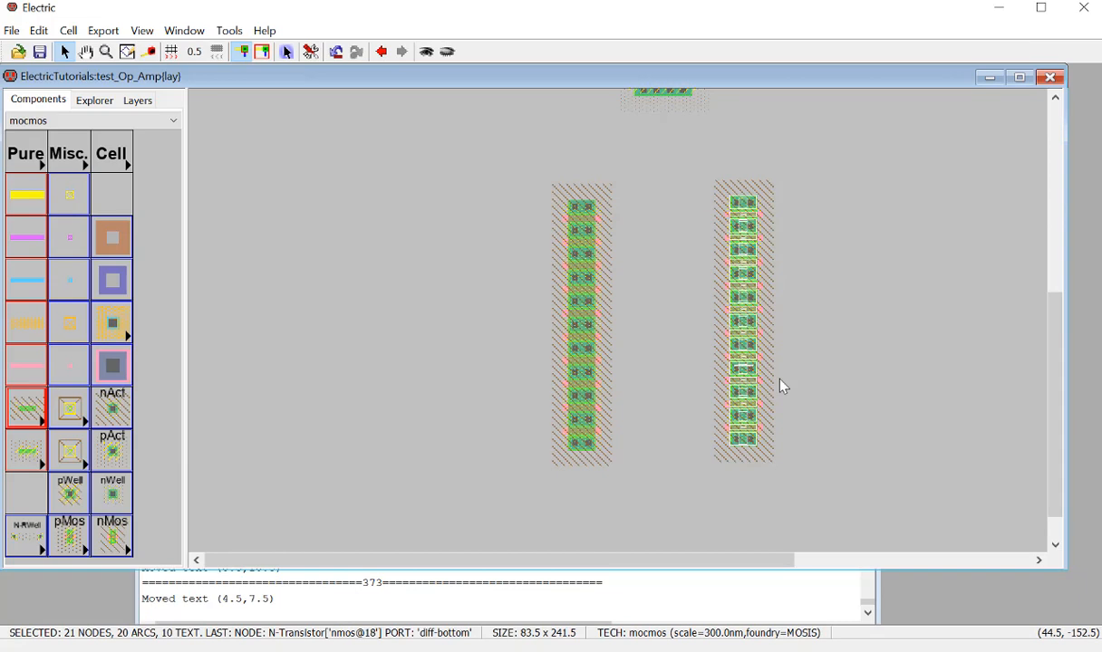
key("Down")
key("Down")
key("Down")
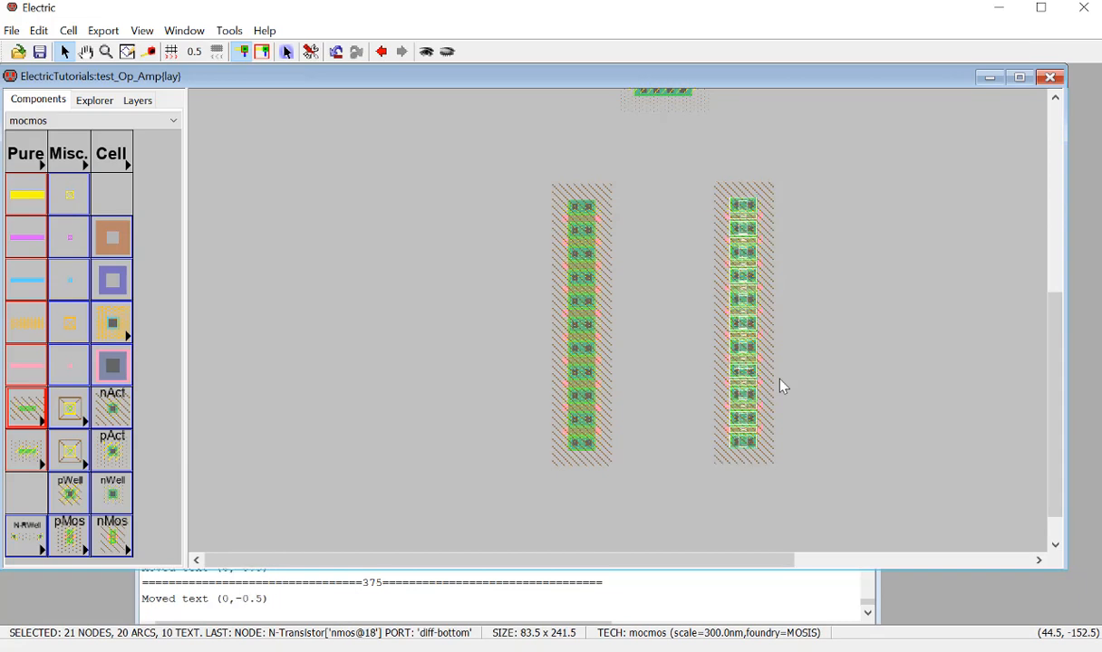
left_click(838, 356)
Step: Place an N-Well contact above and left of the PMOS stack, at about (-75, 77.5)
scroll(834, 357, "down", 3, "ctrl")
scroll(830, 356, "up", 3)
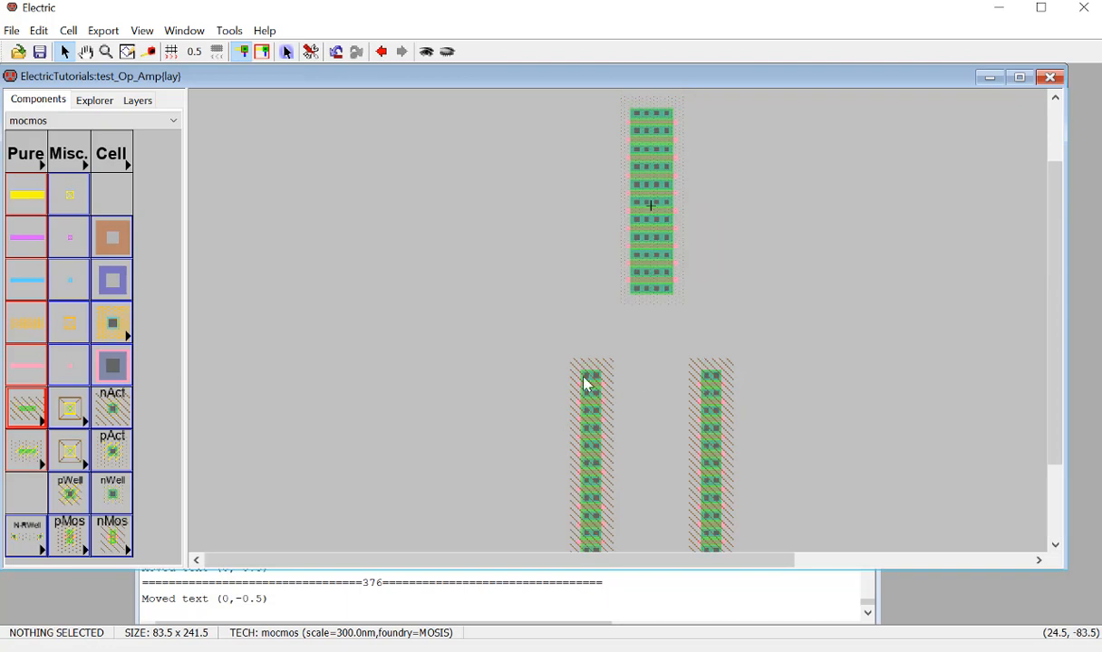
scroll(702, 294, "up", 3)
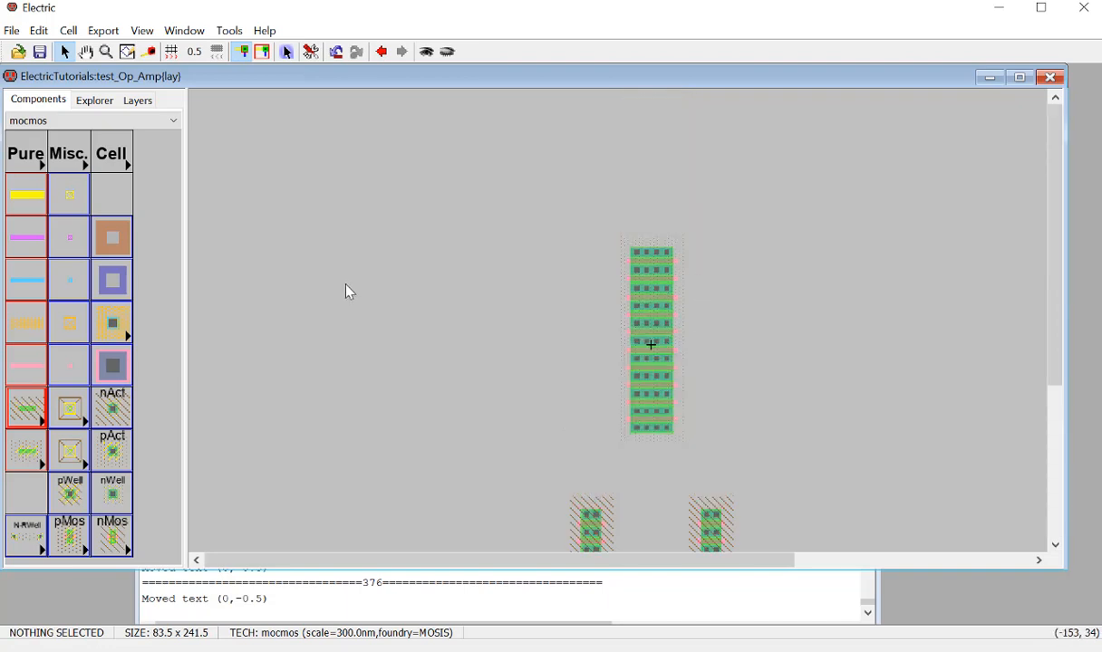
left_click(113, 494)
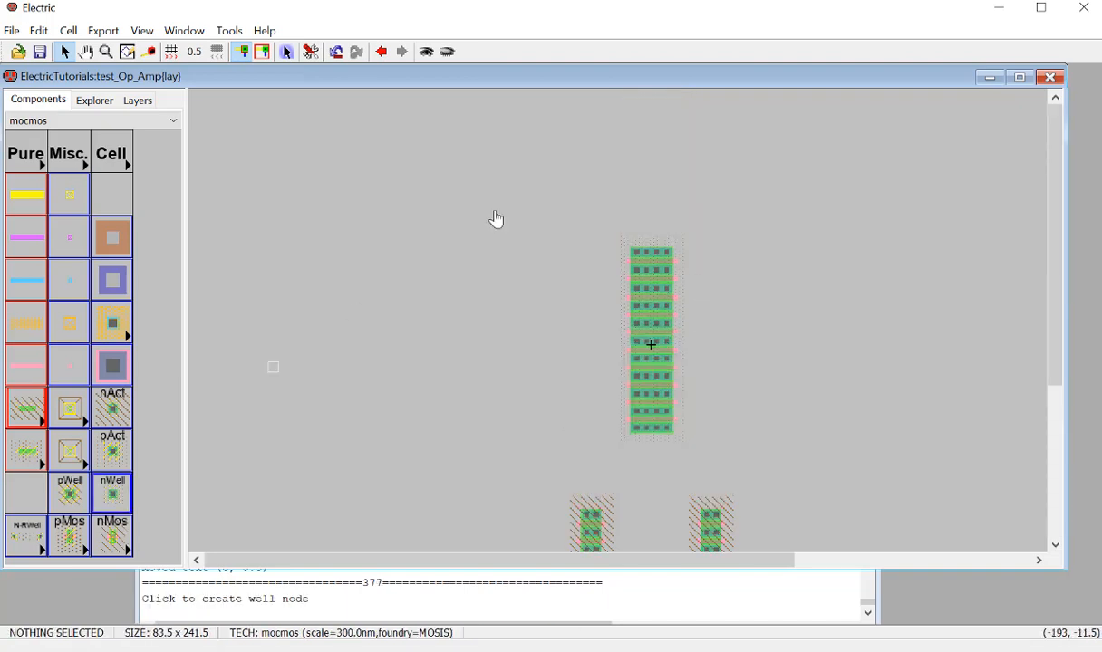
left_click(502, 196)
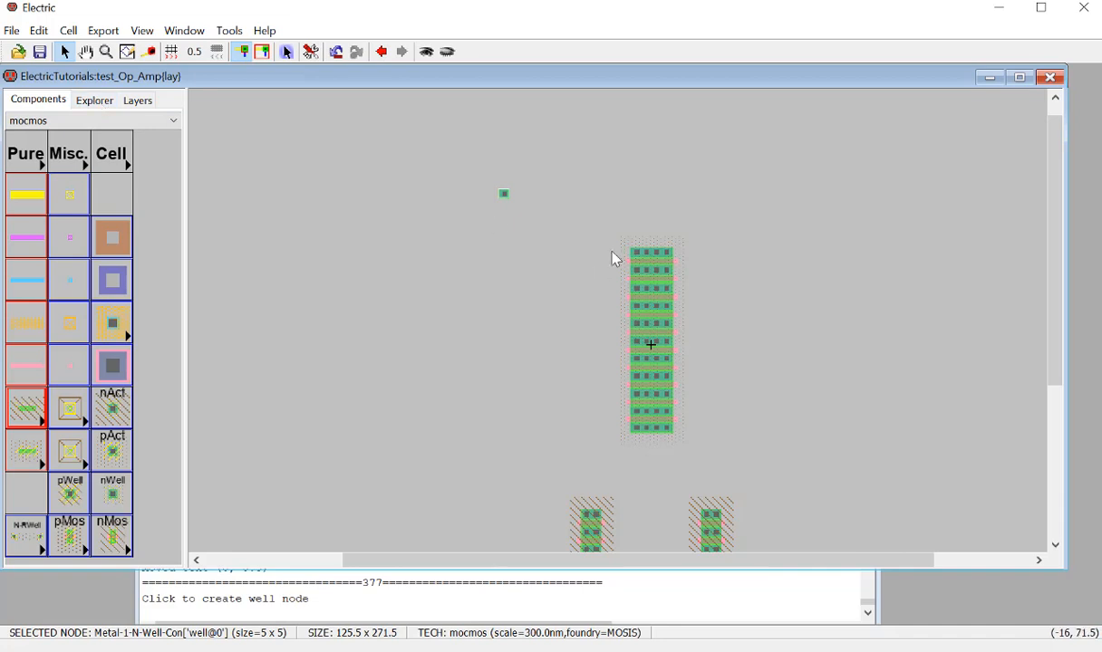
Step: Measure the width and height of the rightmost upper well contact in the Op_Amp layout and return to the test_Op_Amp layout
left_click(100, 100)
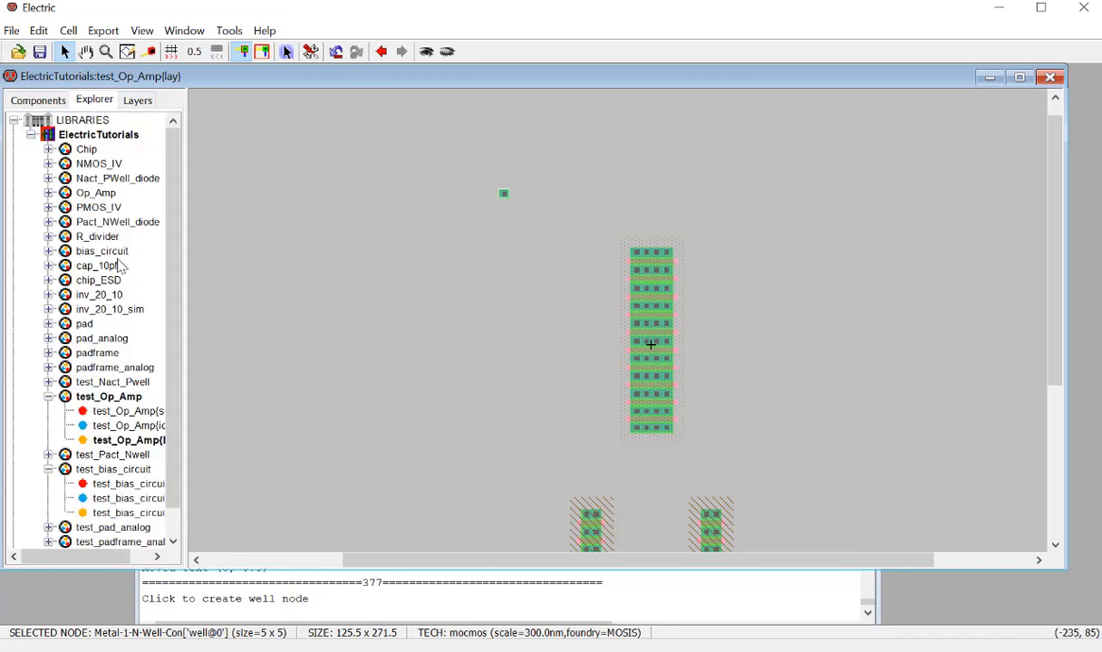
left_click(48, 193)
double_click(121, 237)
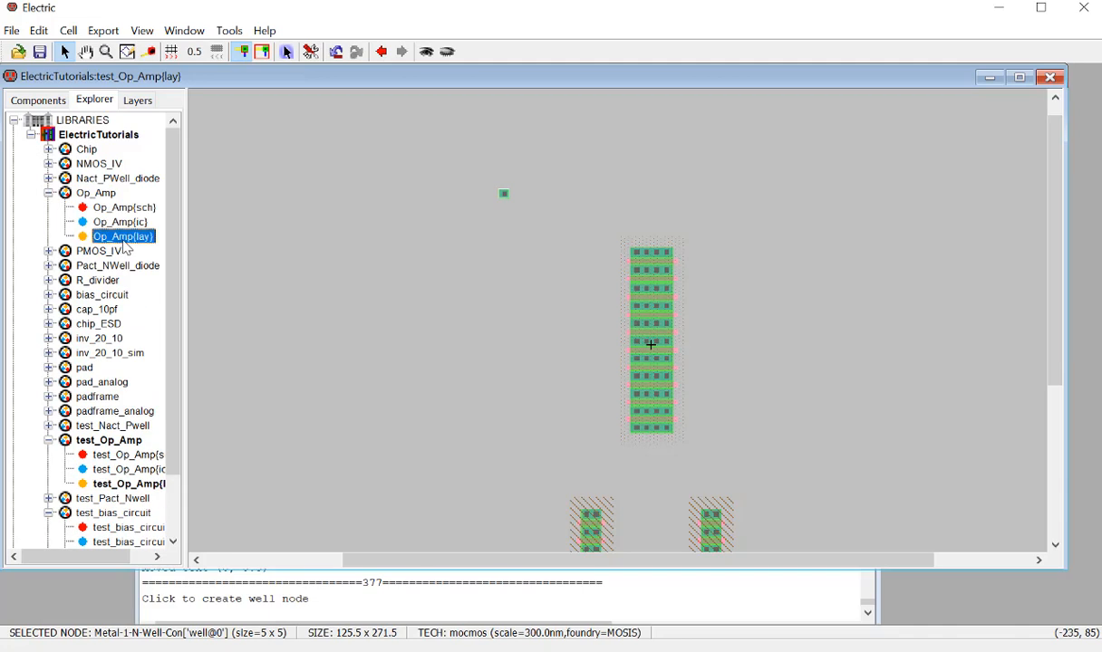
left_click(150, 52)
left_click_drag(453, 239, 529, 237)
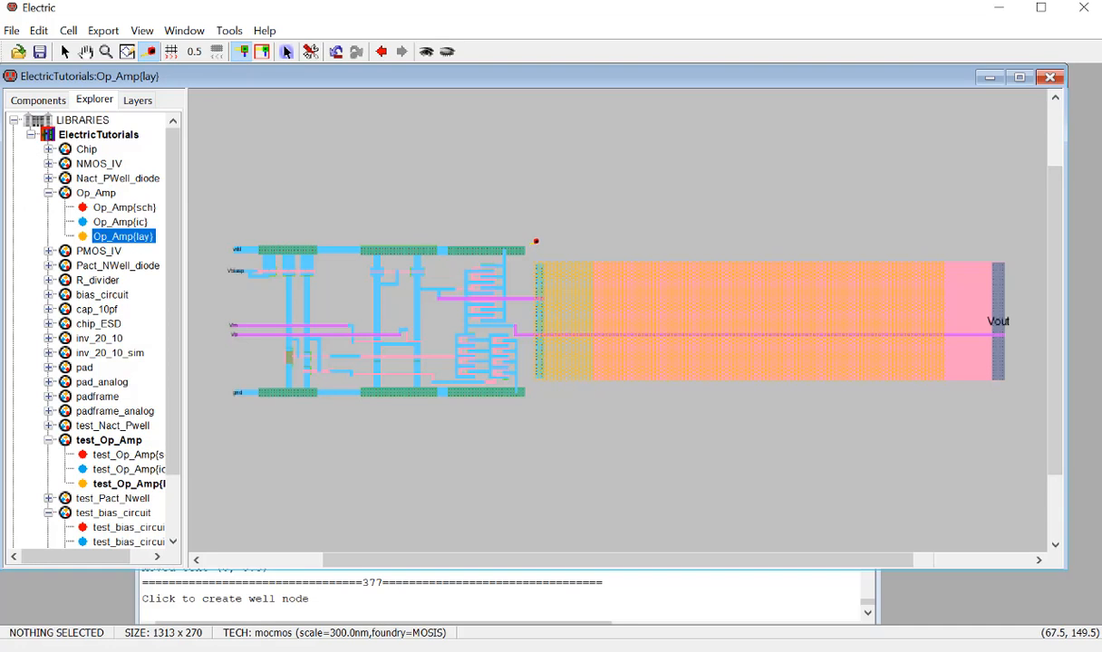
left_click_drag(537, 241, 534, 256)
left_click(65, 52)
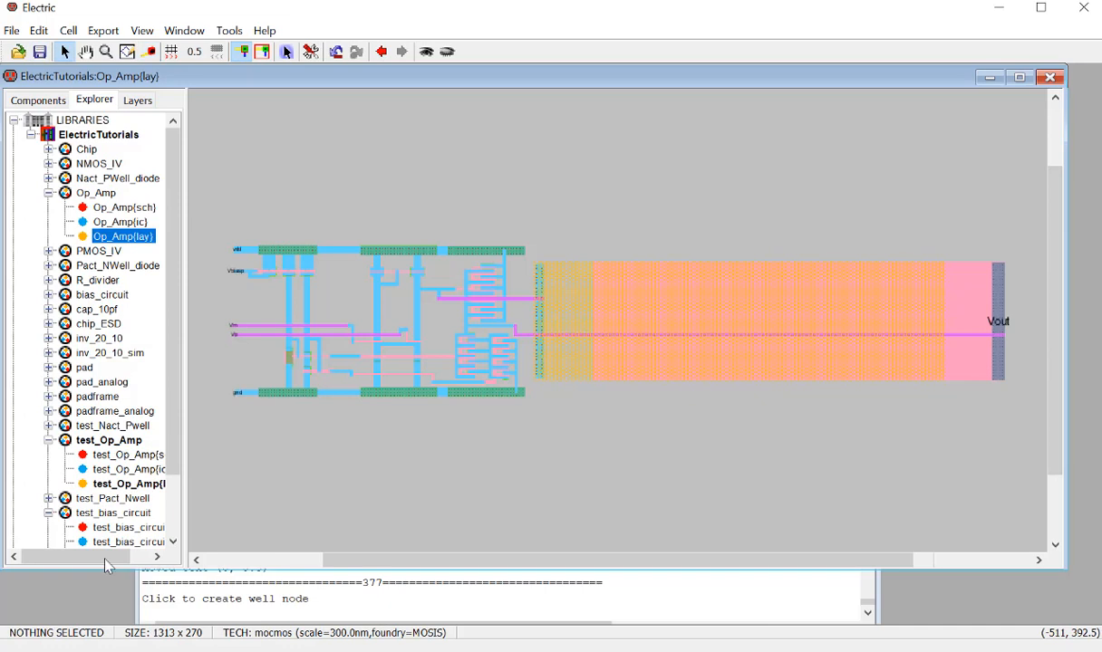
scroll(130, 505, "down", 2)
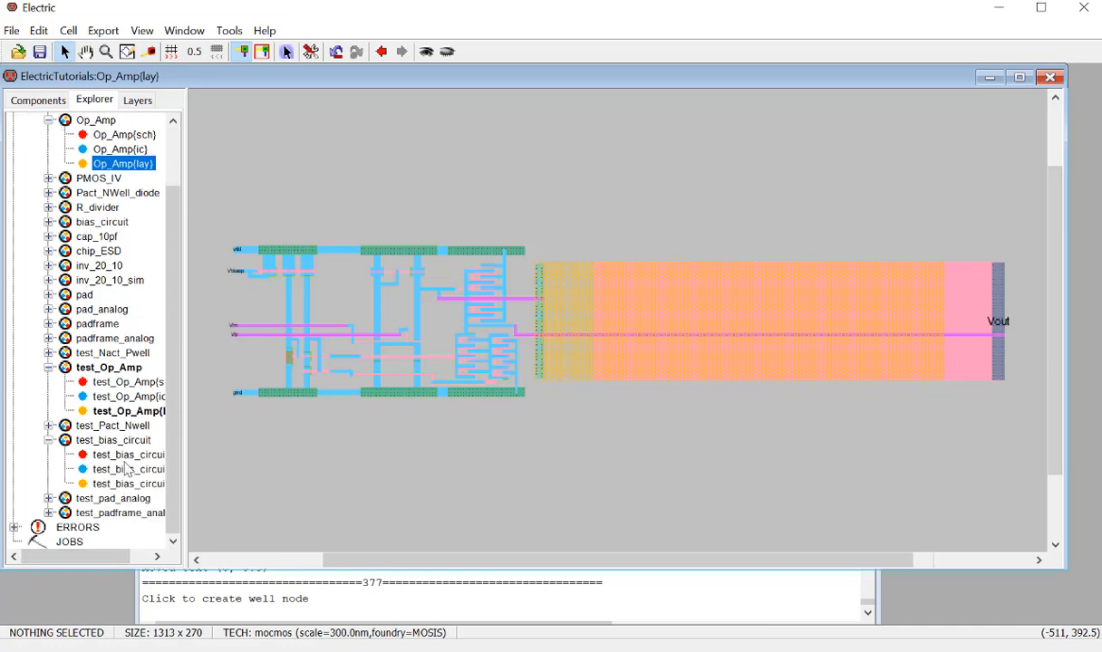
double_click(126, 410)
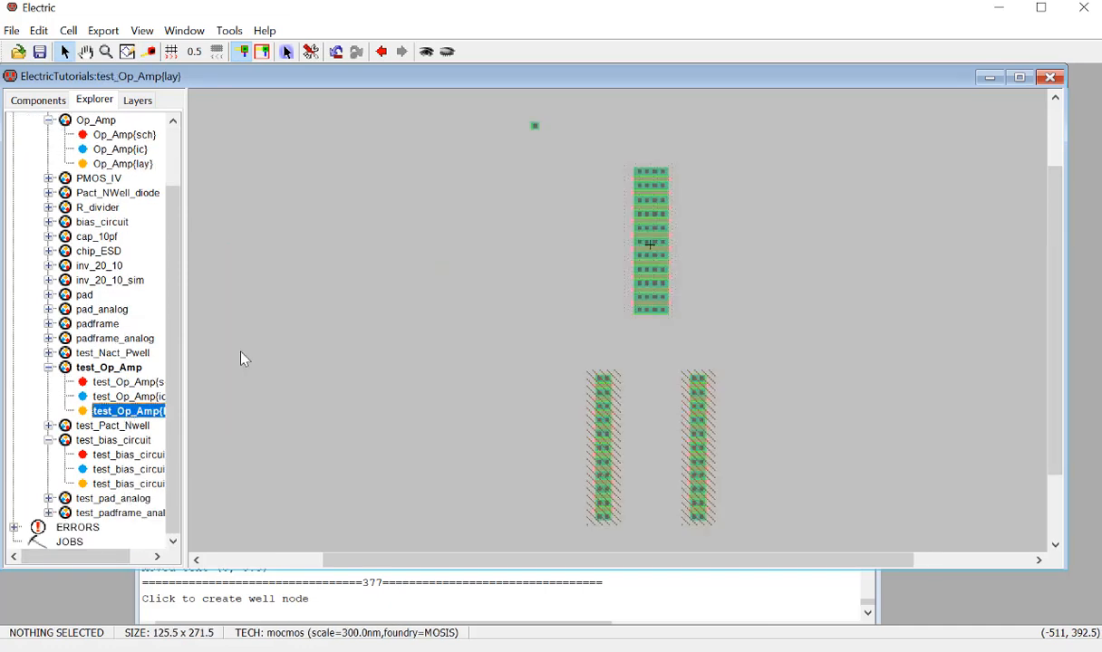
Step: Set the N-Well contact's size to 130 by 15 and move it by (72, -2) above the PMOS stack
double_click(534, 126)
left_click(138, 140)
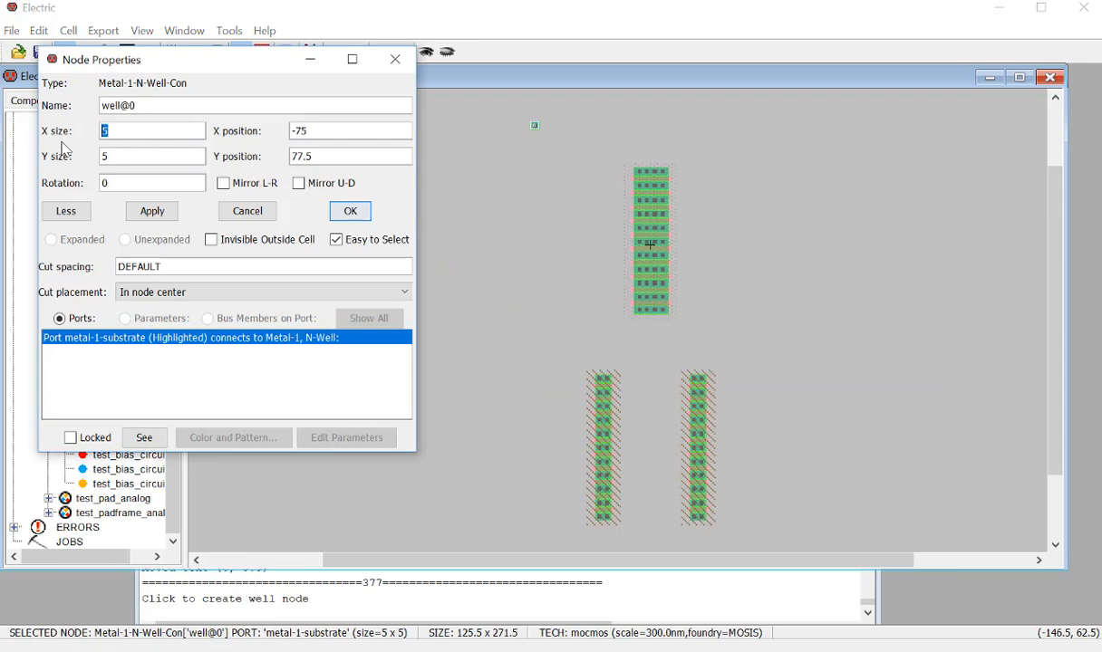
type("12")
key("BackSpace")
key("BackSpace")
type("30")
left_click(117, 159)
type("15")
key("Return")
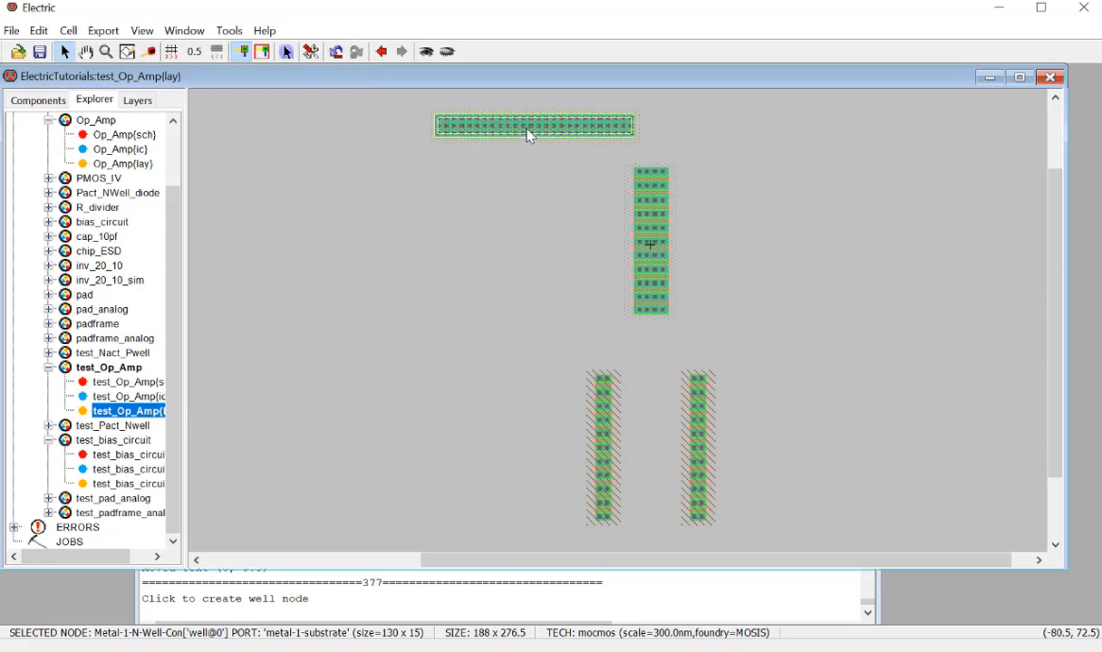
left_click_drag(529, 135, 641, 141)
left_click(798, 221)
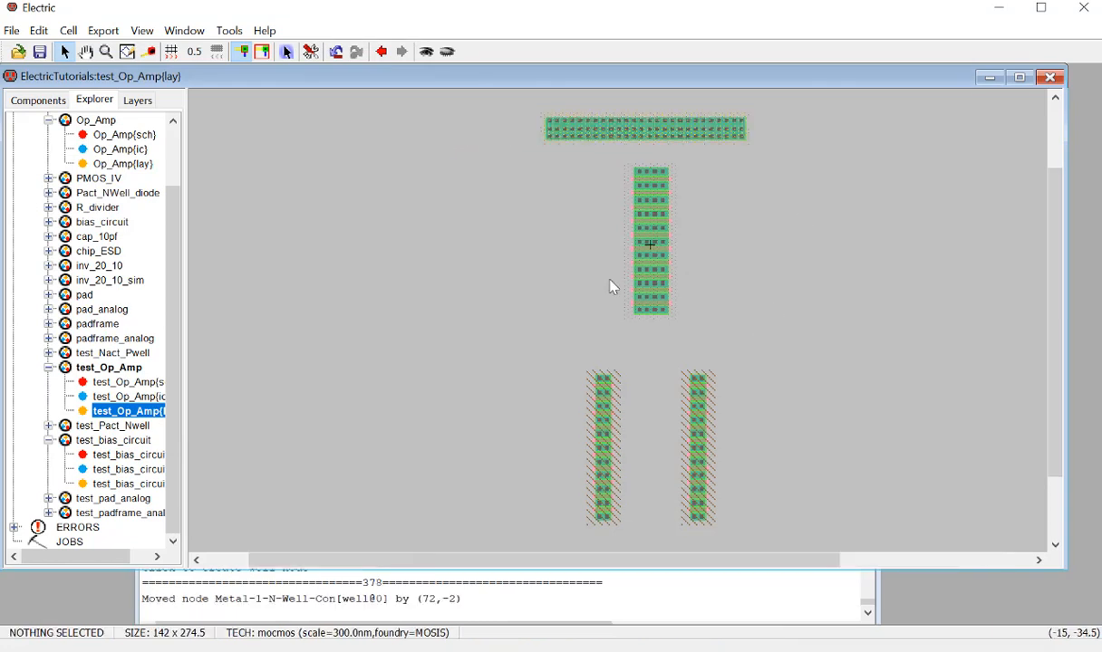
Step: Place a P-Well contact below and left of the nMOS stacks, at about (-139.5, -215), and set its size to 130 by 15
scroll(611, 295, "down", 3, "ctrl")
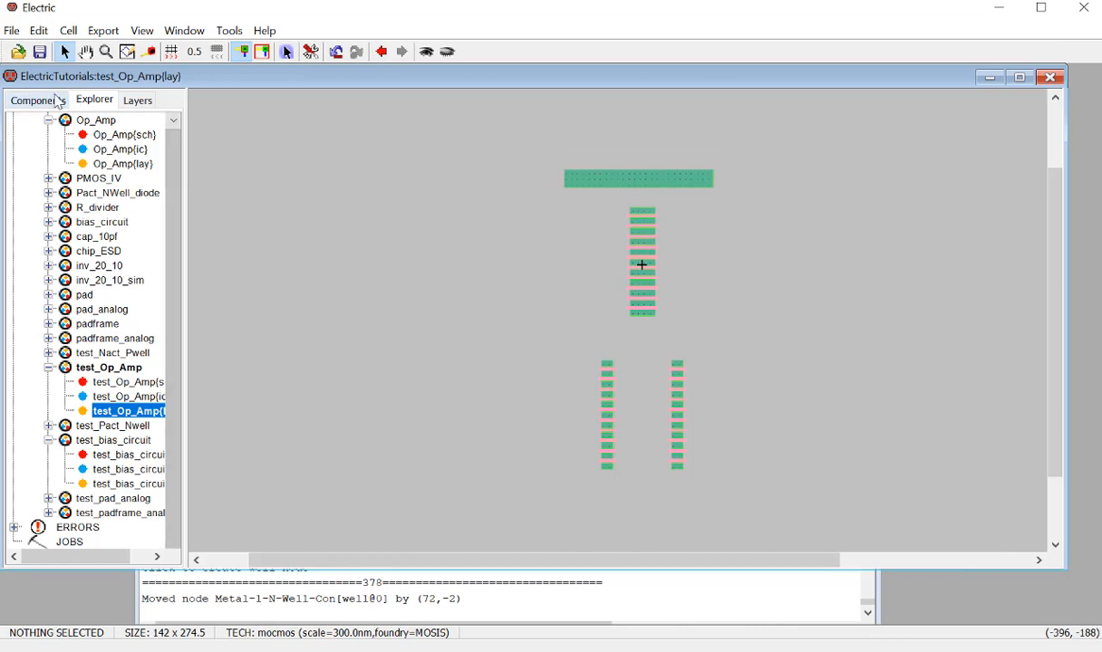
left_click(50, 99)
left_click(70, 489)
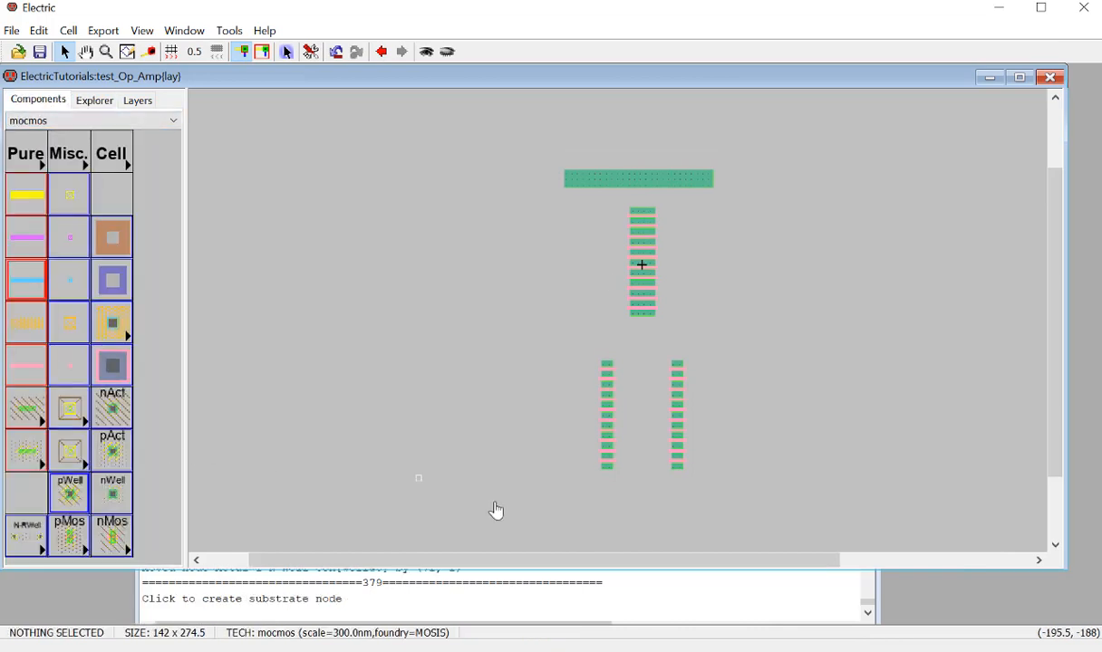
double_click(483, 510)
double_click(115, 131)
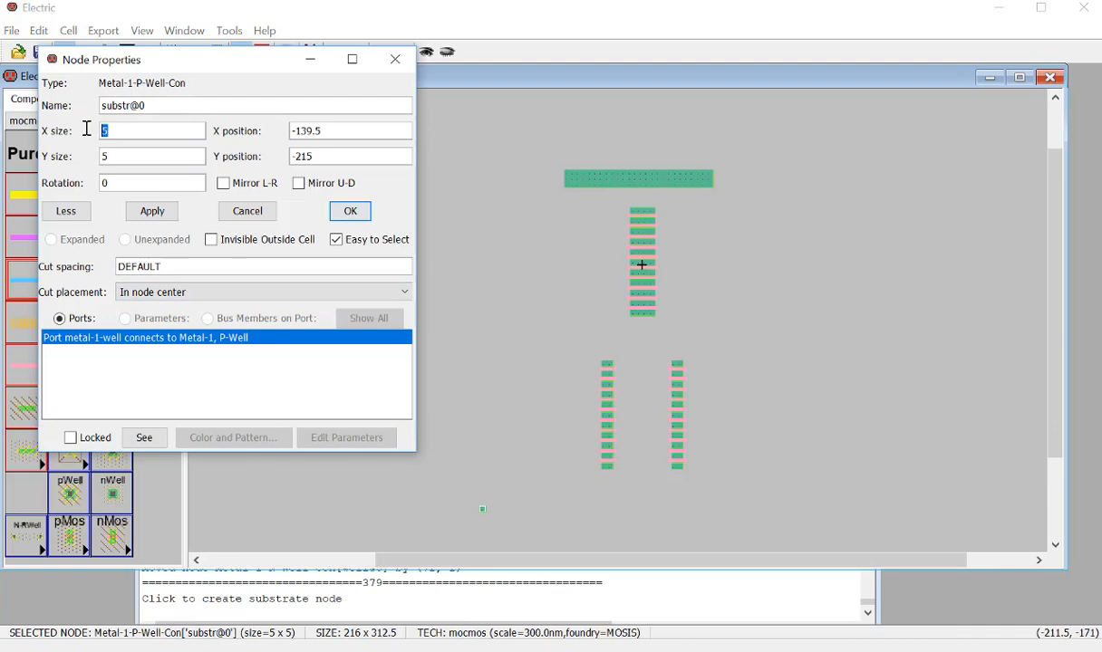
type("130")
double_click(113, 157)
type("15")
key("Return")
Step: Move the P-Well contact so it sits beneath the two nMOS stacks, and save the library
left_click_drag(479, 512, 661, 482)
left_click(748, 374)
key("ctrl+s")
scroll(747, 388, "up", 3)
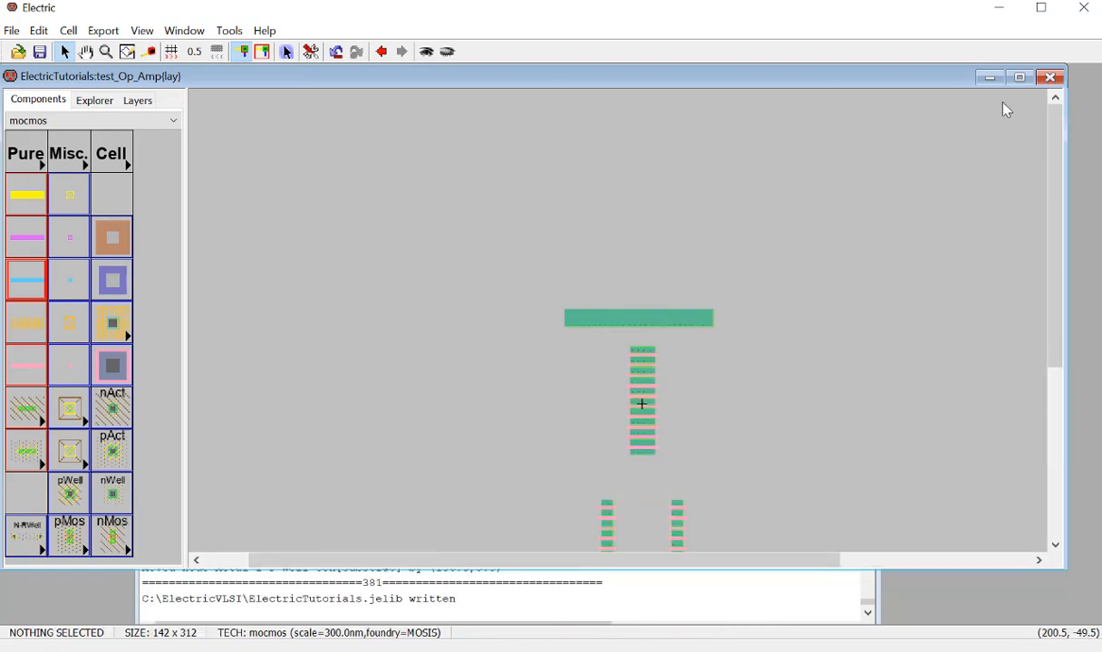
Step: Maximize the layout window and route Metal-1 from the PMOS stack's top contact row out to the right and up to the N-Well contact
left_click(1020, 77)
scroll(737, 265, "down", 3)
scroll(737, 265, "up", 2, "ctrl")
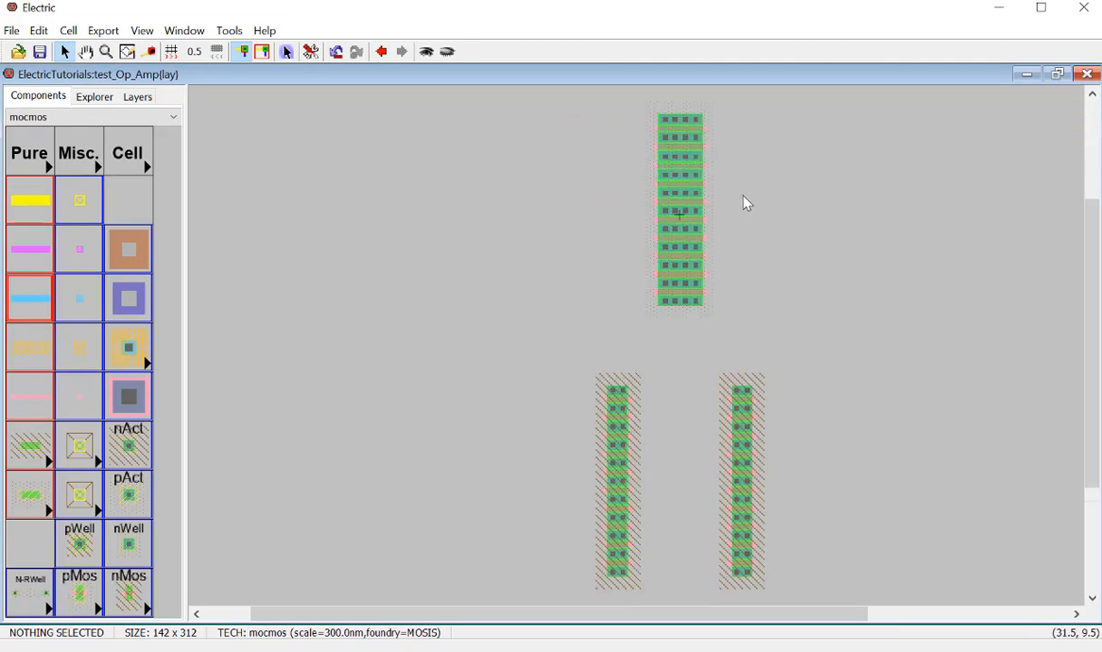
scroll(745, 207, "up", 3)
scroll(745, 216, "up", 2, "ctrl")
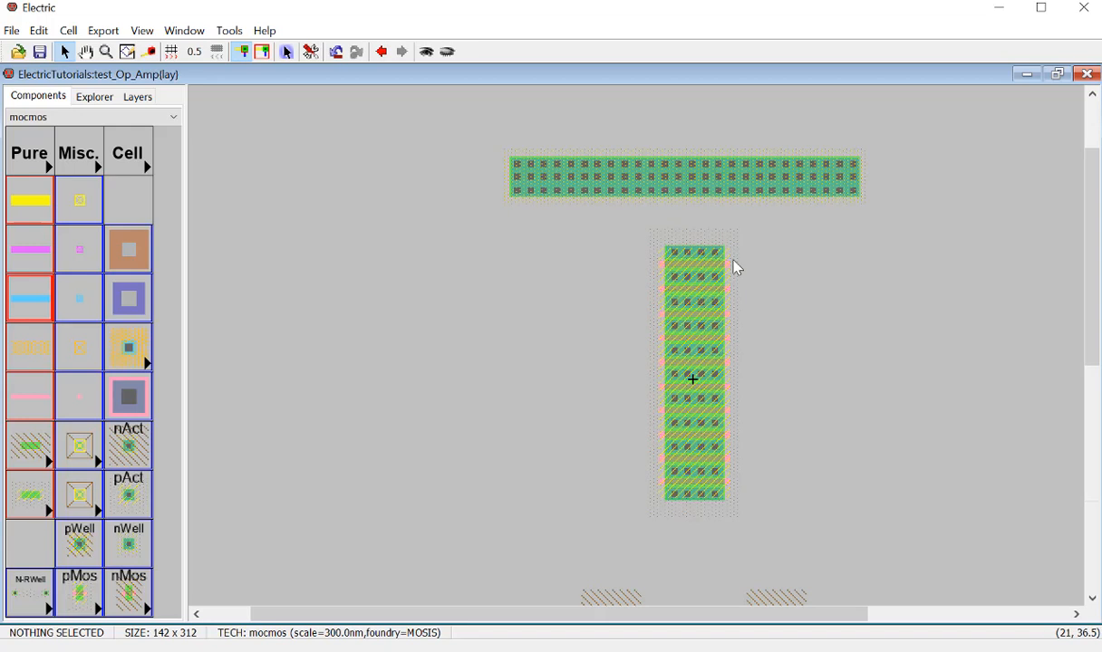
left_click(715, 254)
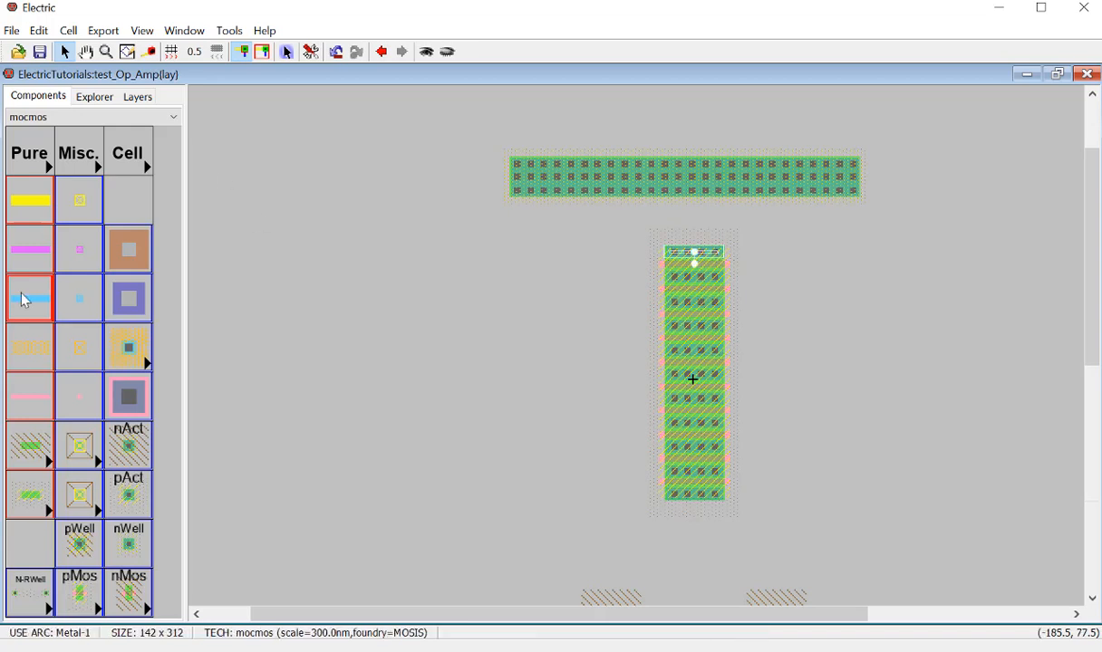
right_click(758, 249)
right_click(760, 182)
left_click(804, 246)
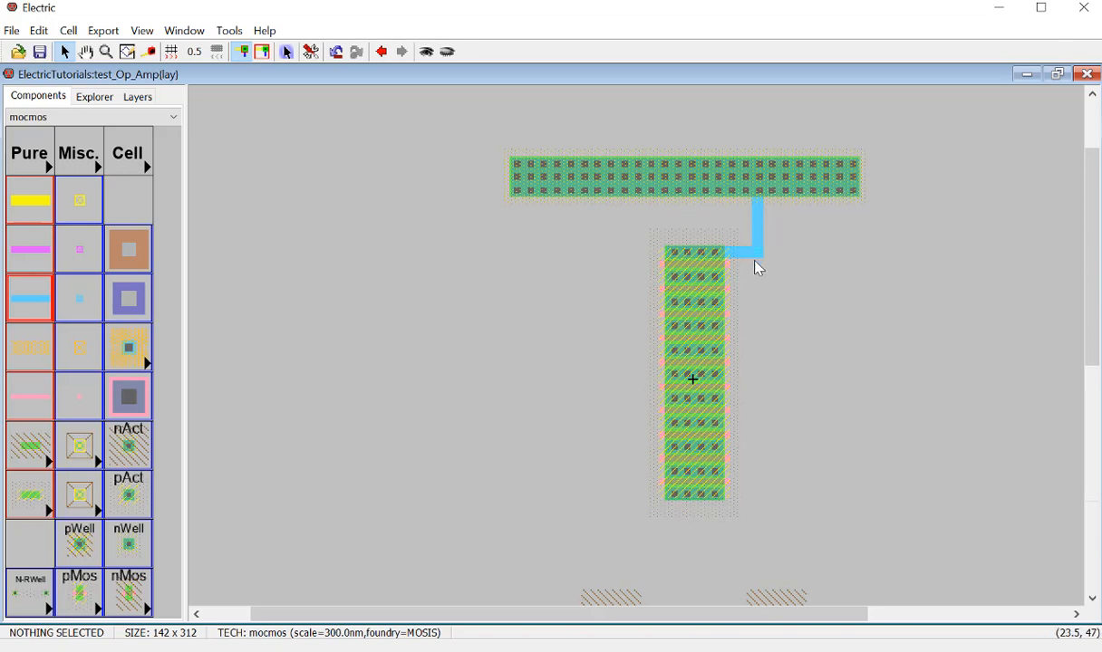
Step: Extend the Metal-1 rail right of the PMOS stack downward, connecting the third and fifth contact rows to it
left_click(693, 299)
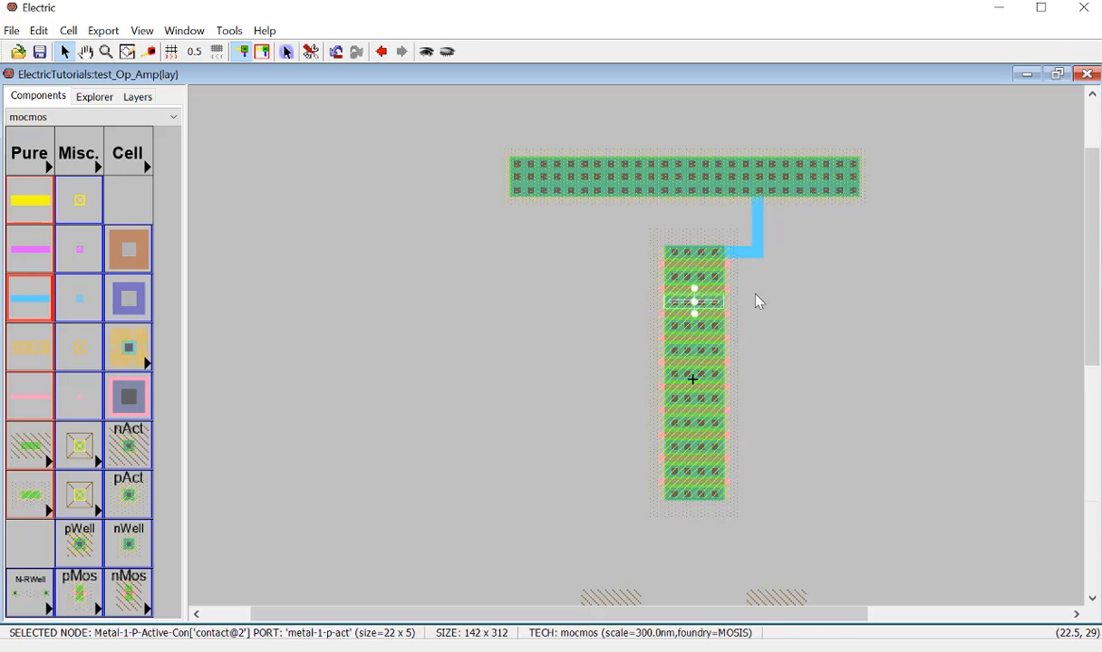
right_click_drag(760, 301, 757, 301)
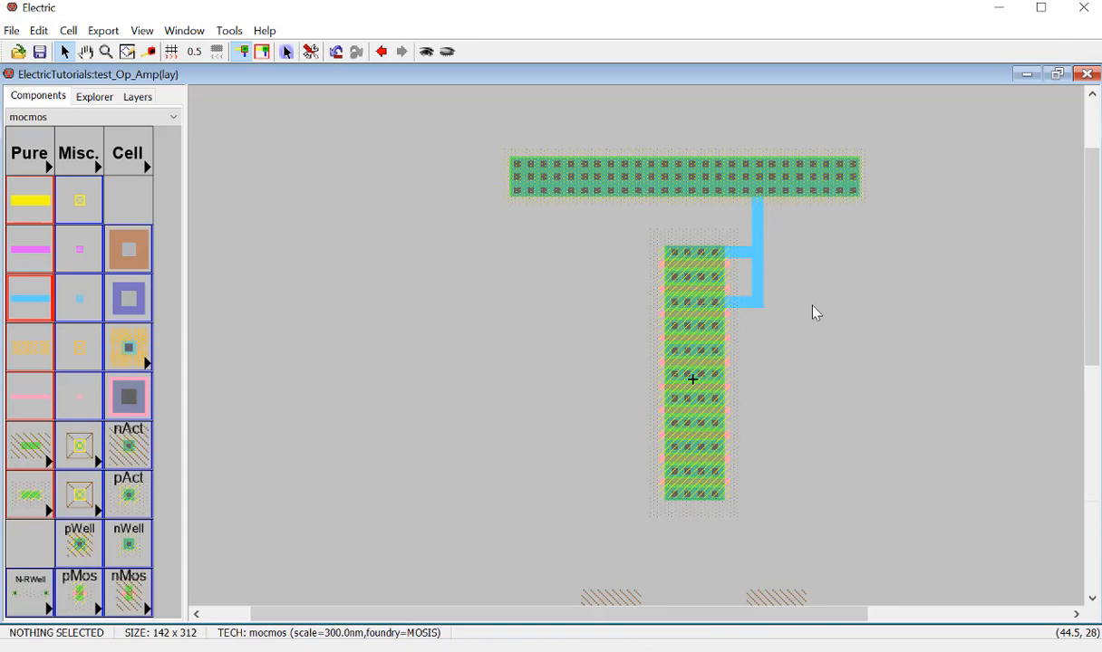
left_click(725, 355)
right_click(758, 351)
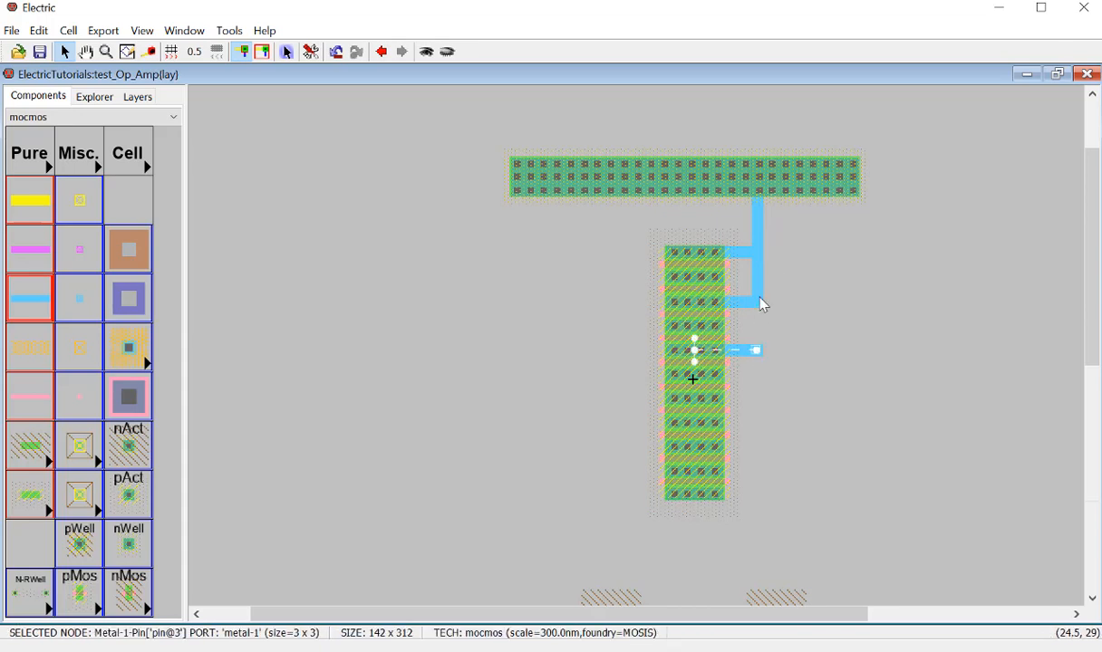
right_click(763, 305)
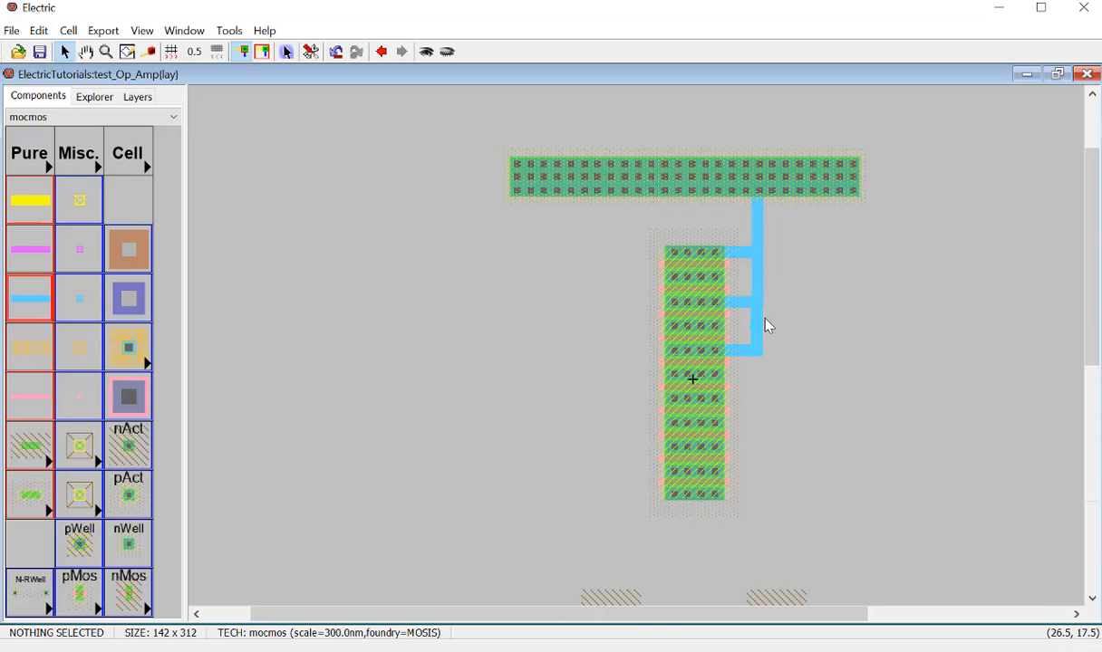
left_click(759, 337)
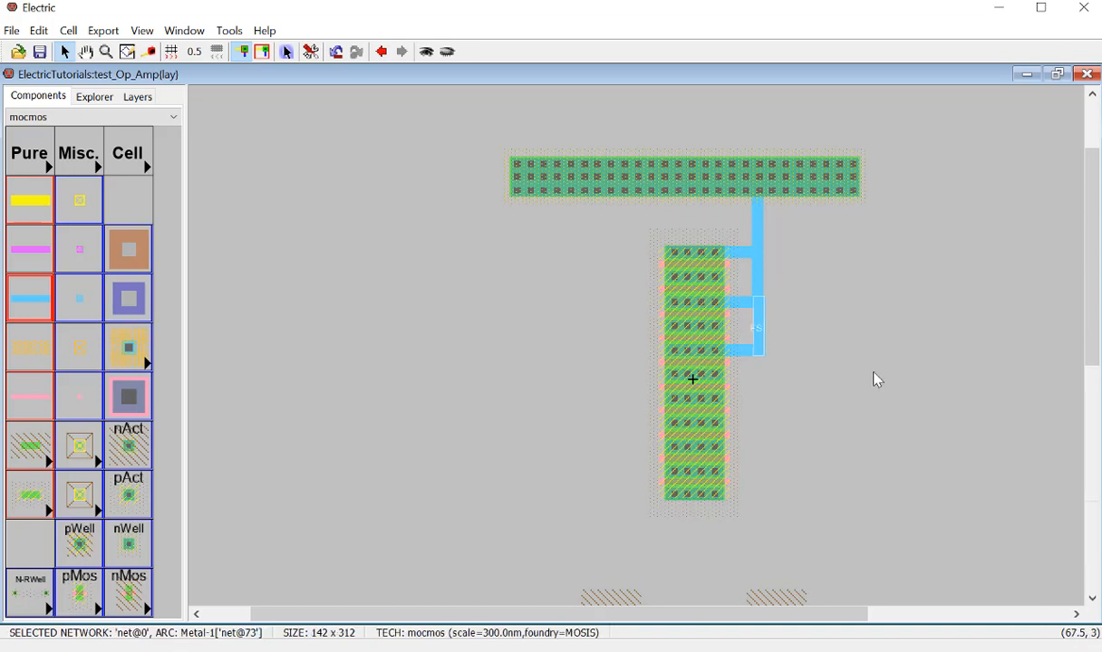
scroll(782, 341, "up", 3, "ctrl")
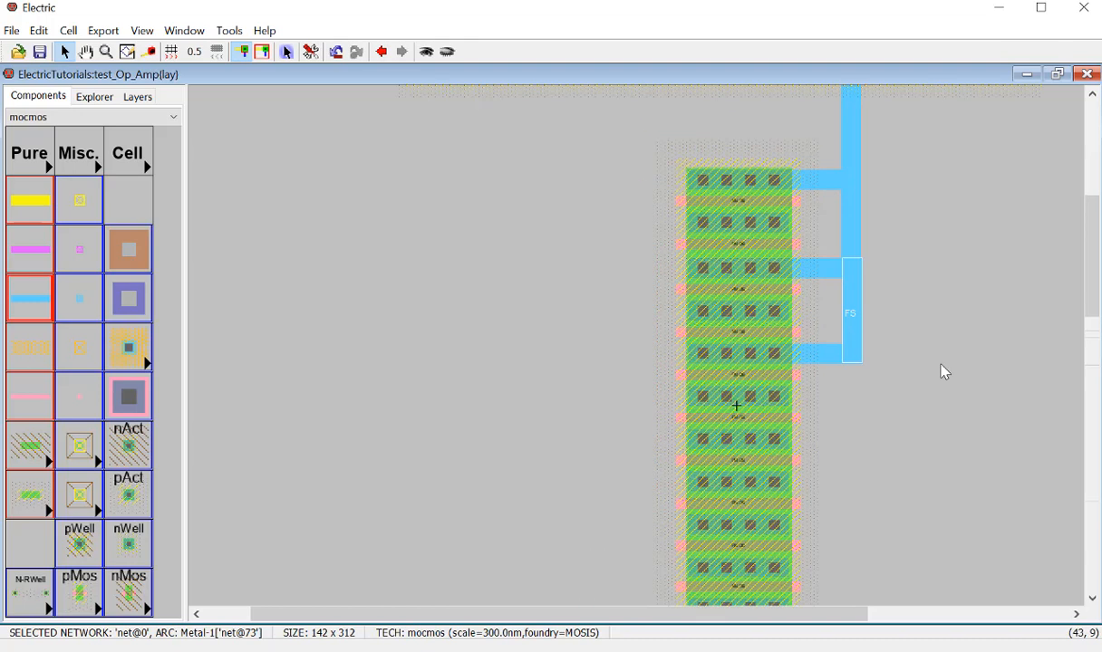
left_click(943, 356)
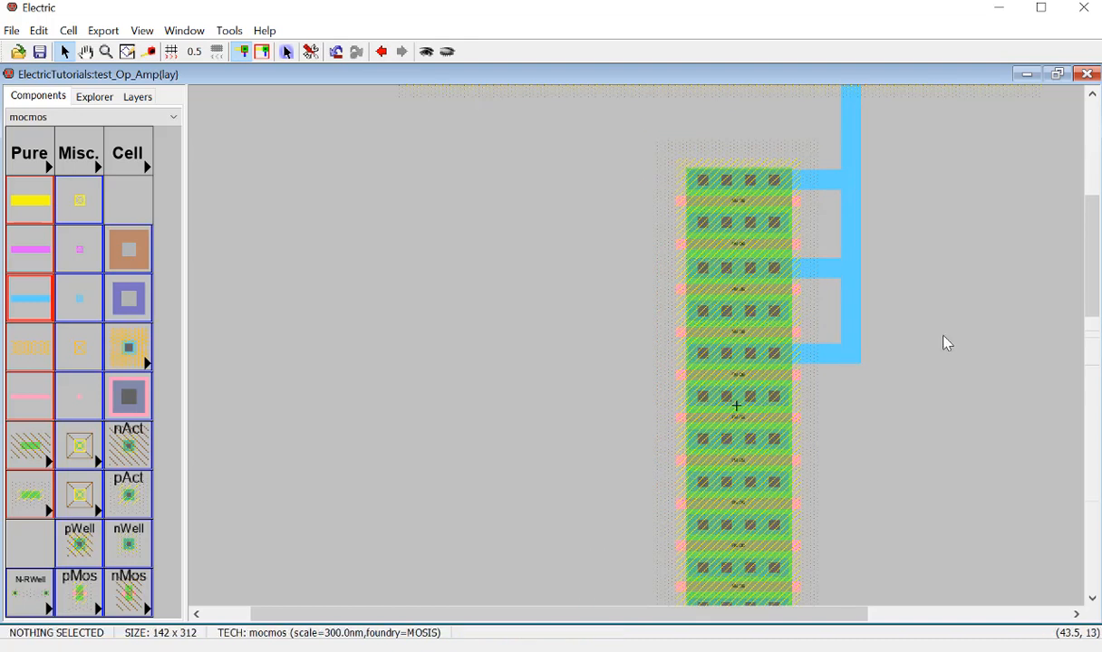
left_click(788, 438)
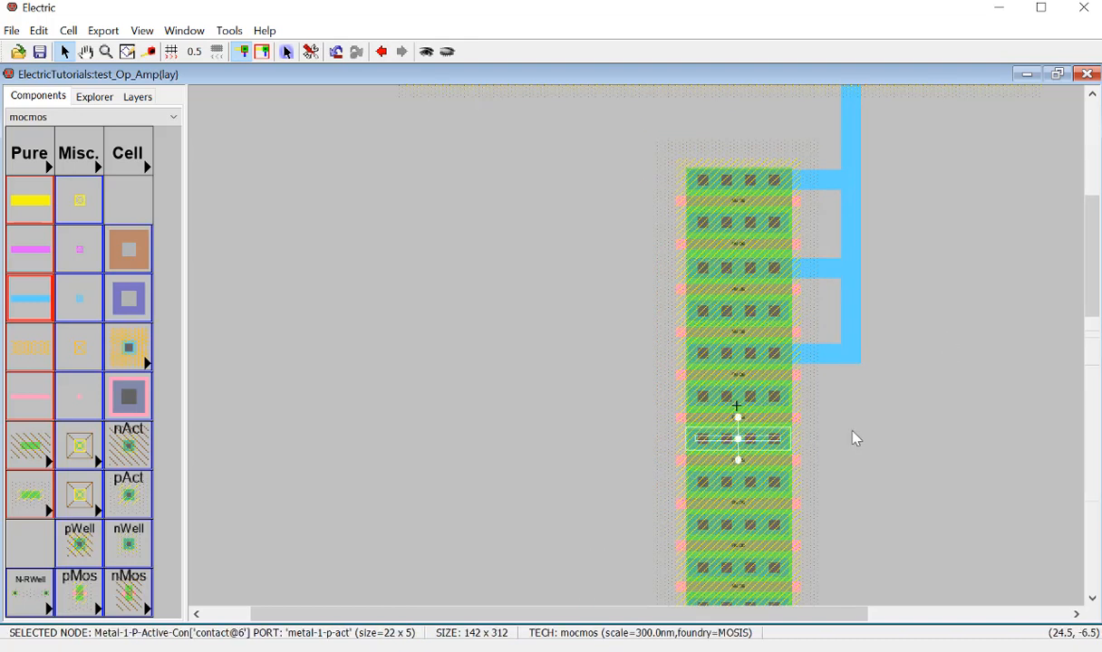
right_click(855, 432)
right_click(857, 359)
left_click(932, 404)
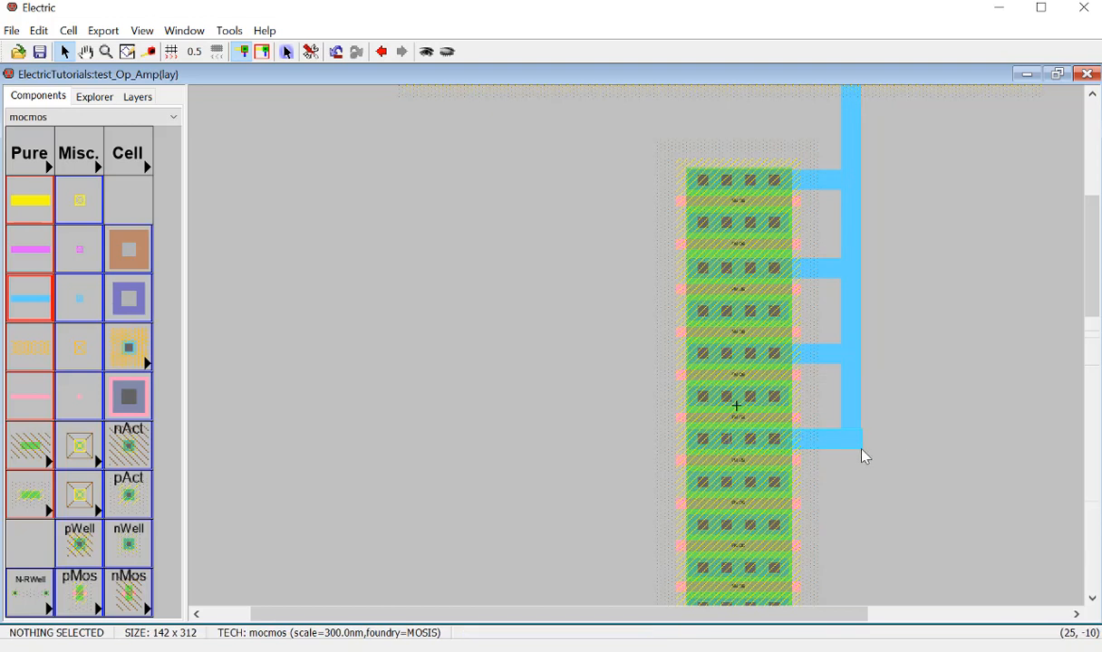
scroll(851, 386, "down", 3)
key("ctrl+z")
key("ctrl+z")
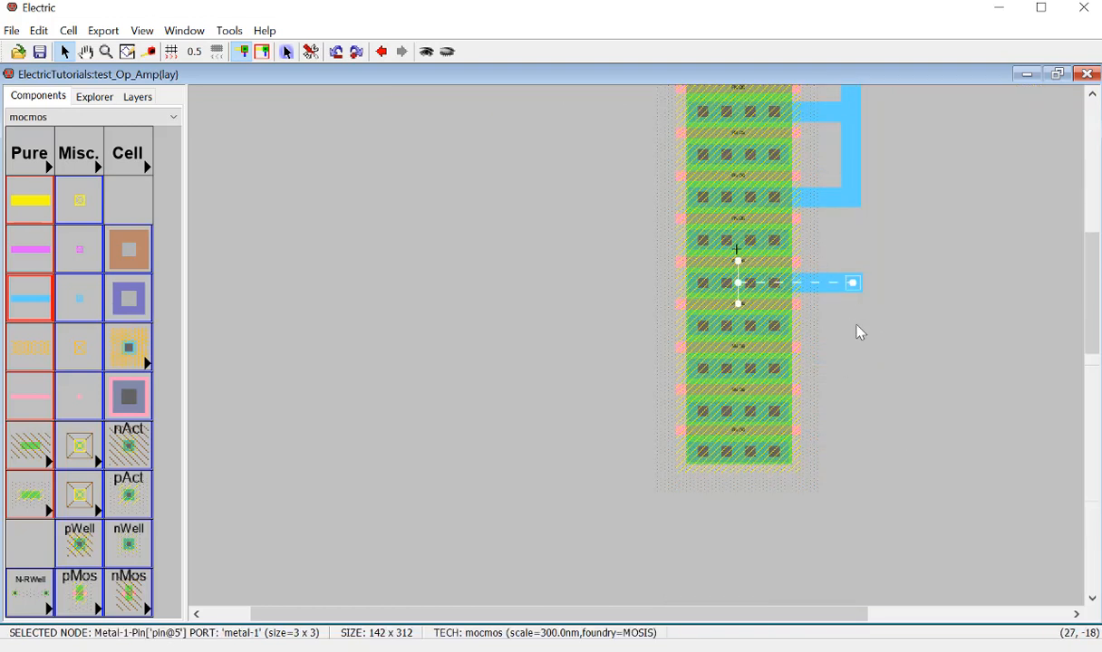
Step: Connect the seventh and ninth PMOS contact rows to the Metal-1 rail on the right side of the stack
right_click(847, 279)
right_click(855, 210)
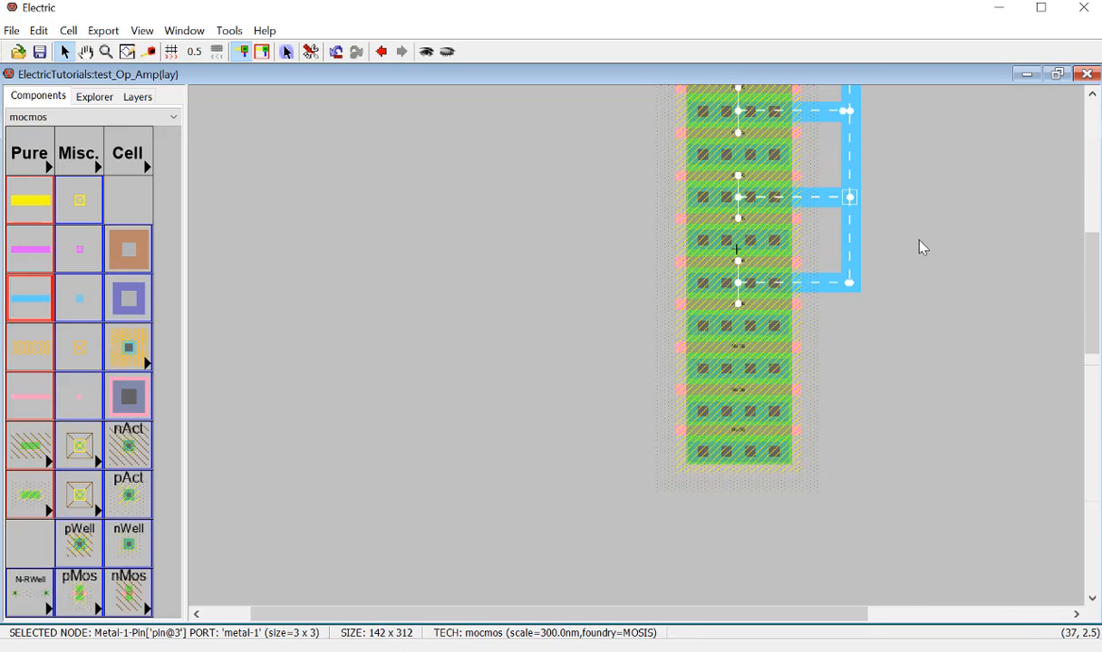
left_click(894, 295)
left_click(779, 374)
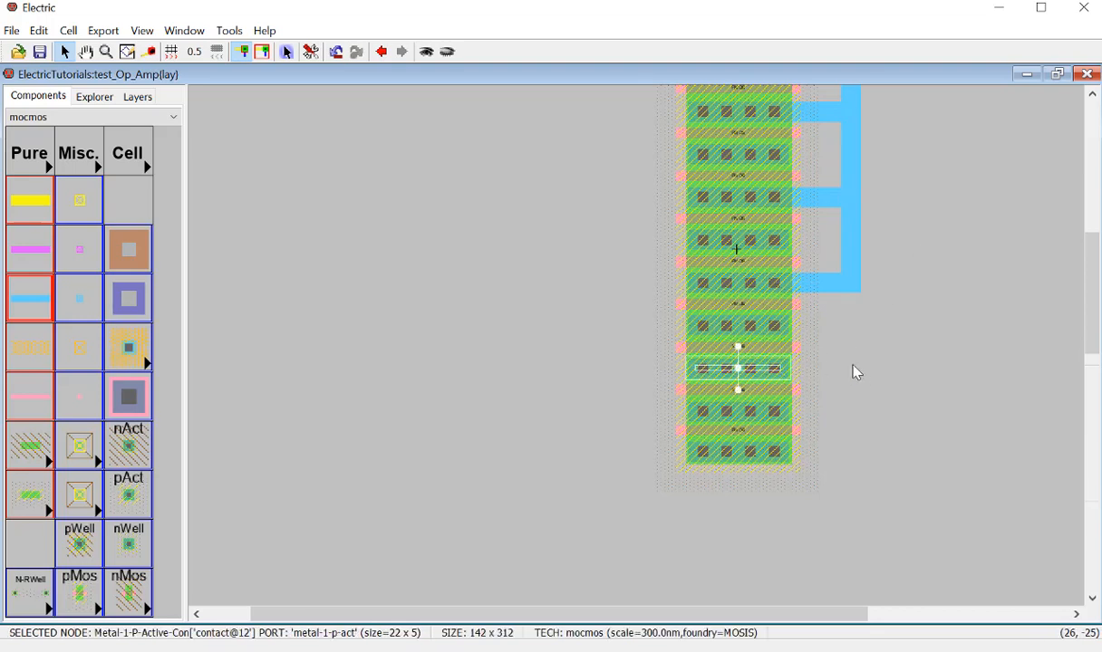
right_click(853, 368)
right_click(855, 290)
left_click(900, 392)
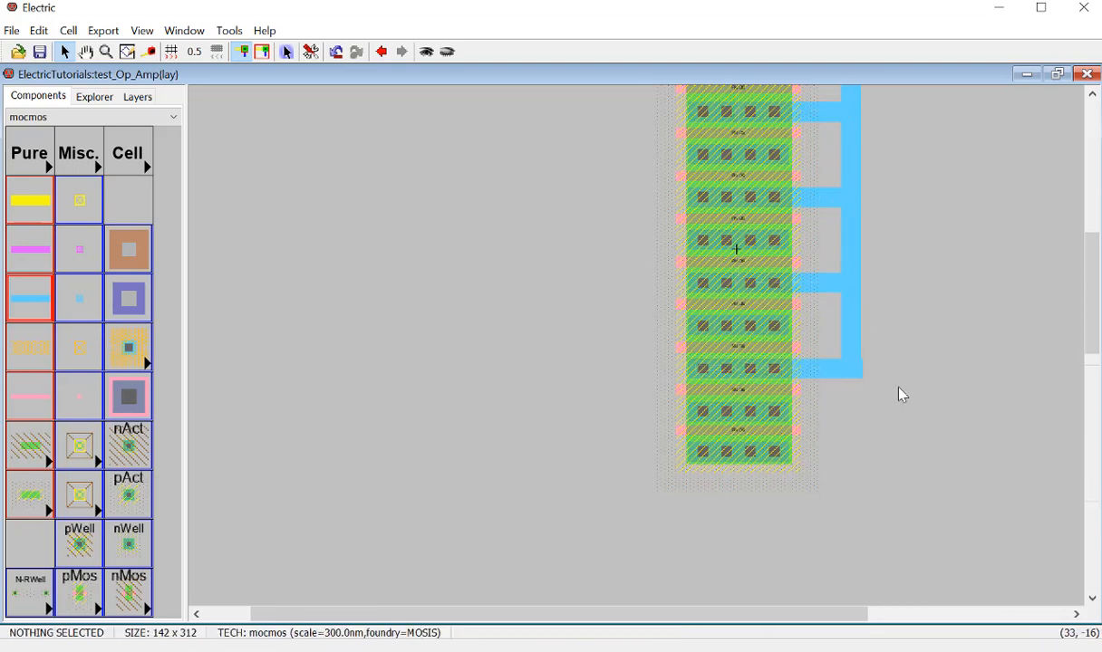
Step: Connect the bottom PMOS contact row to the lower end of the right Metal-1 rail
left_click(785, 453)
right_click(852, 453)
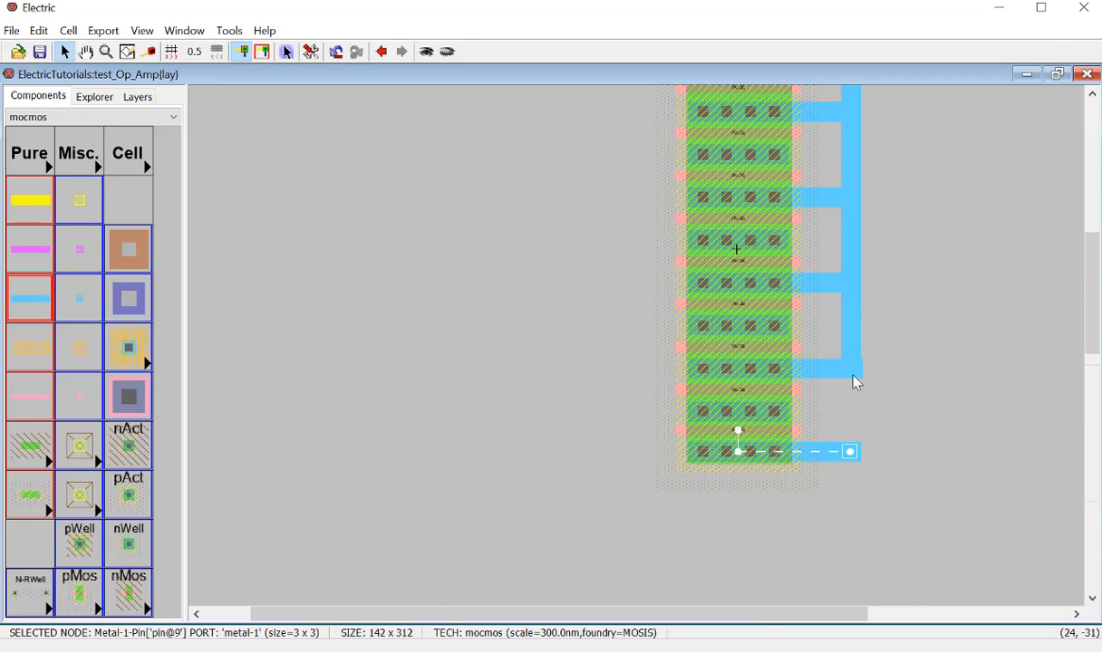
right_click(853, 376)
left_click(913, 407)
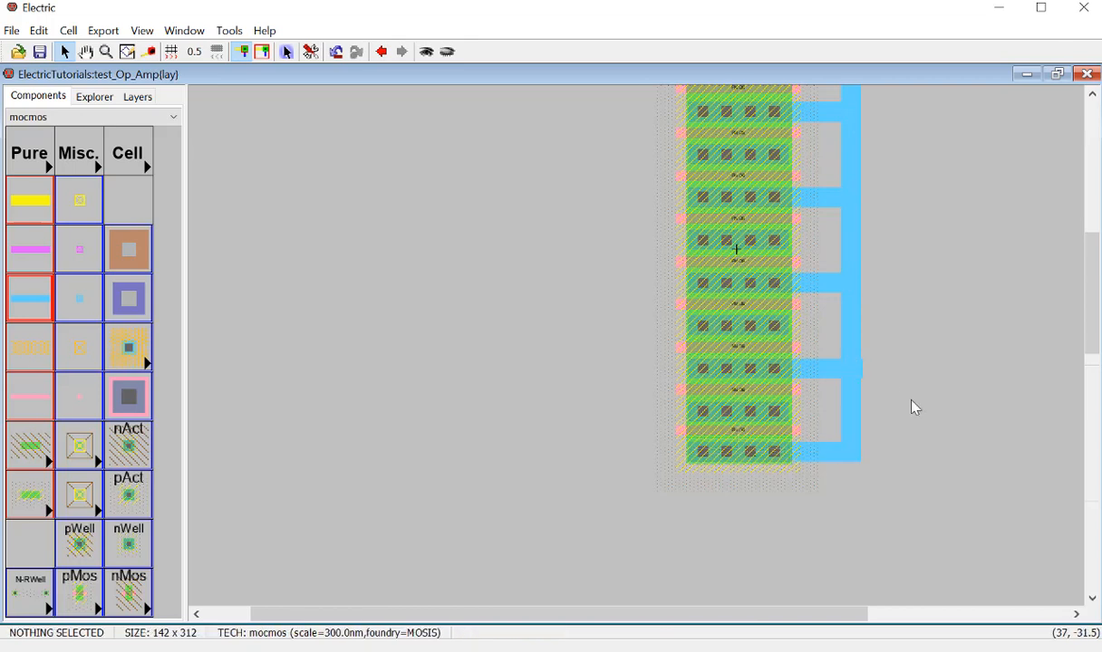
Step: Route Metal-1 leftward from the second and fourth PMOS contact rows and join them with a vertical rail
scroll(915, 400, "down", 6, "ctrl")
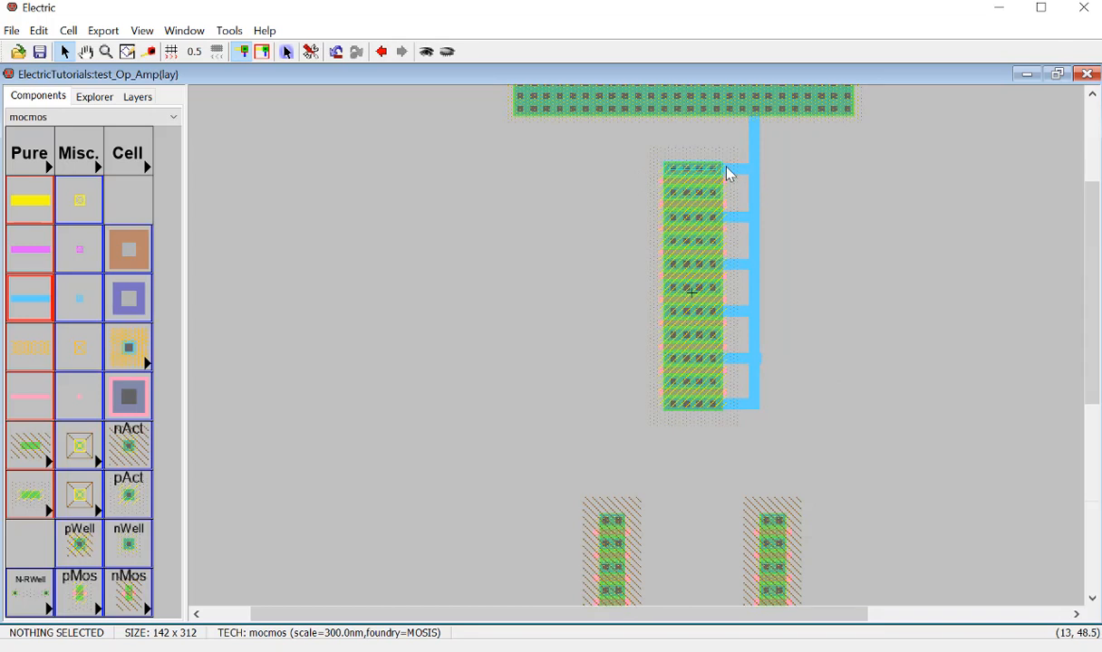
left_click(671, 194)
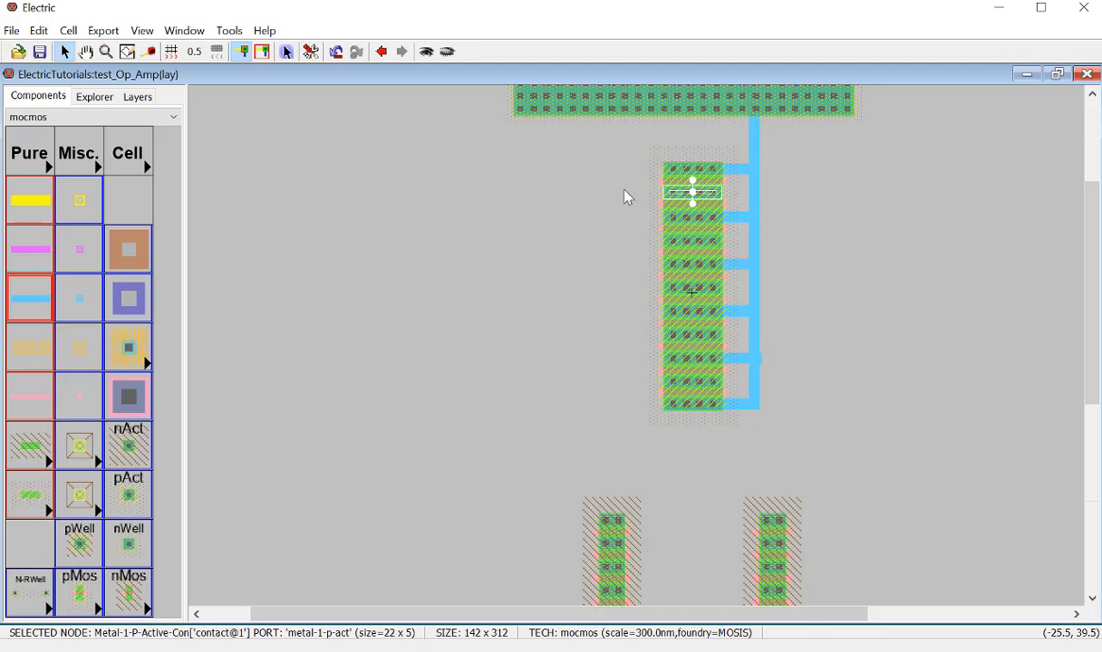
right_click(623, 192)
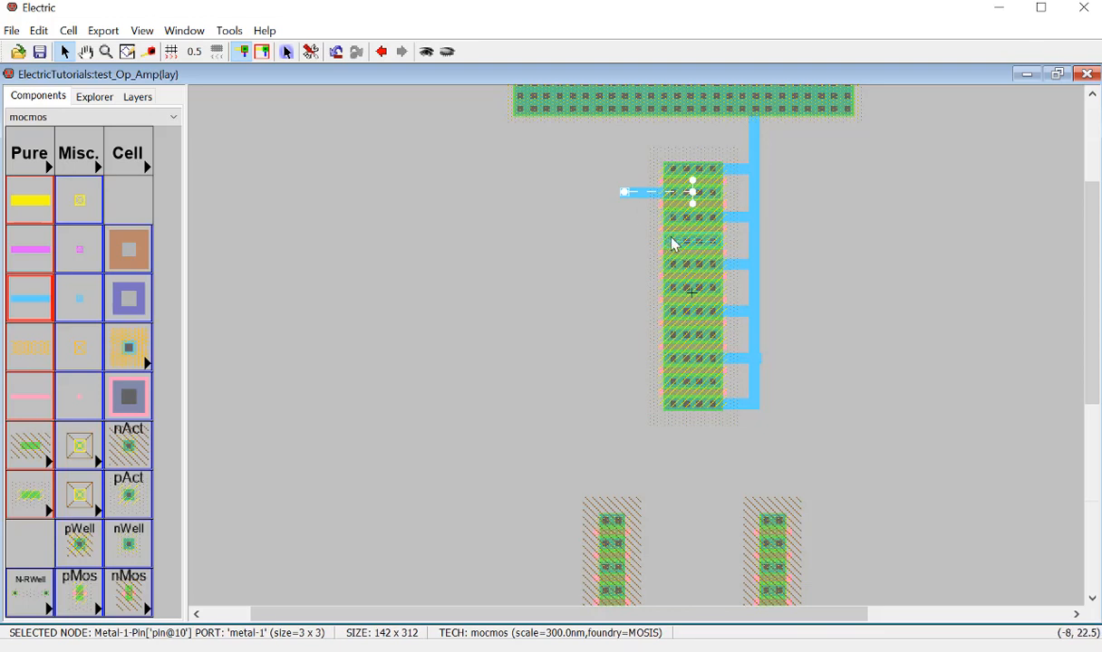
left_click(672, 241)
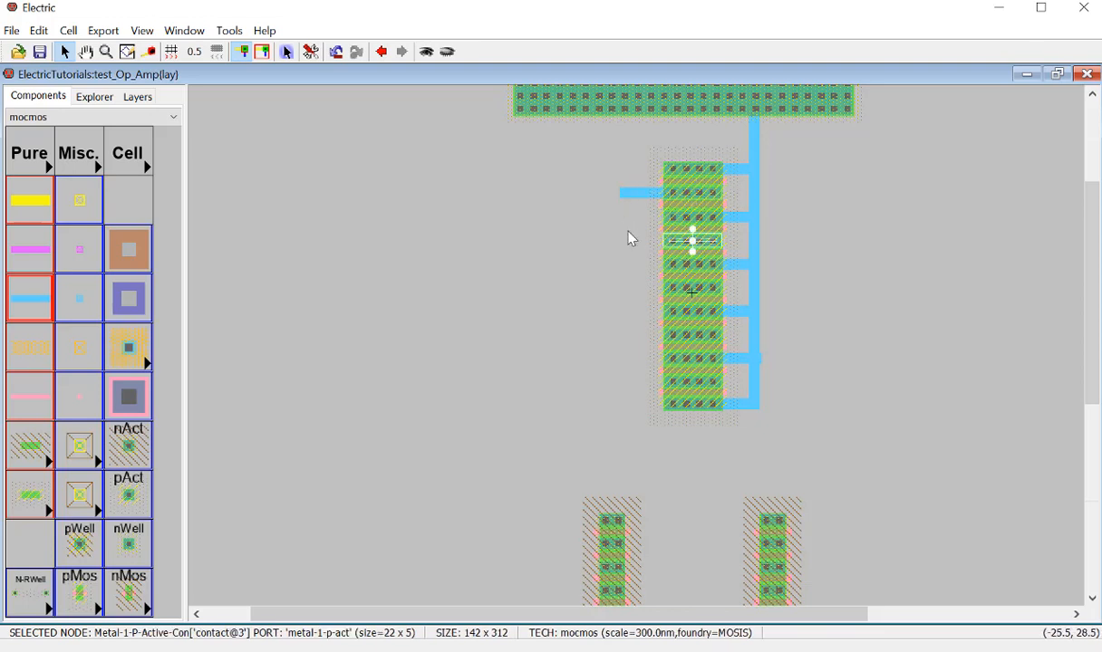
right_click(625, 241)
right_click(624, 193)
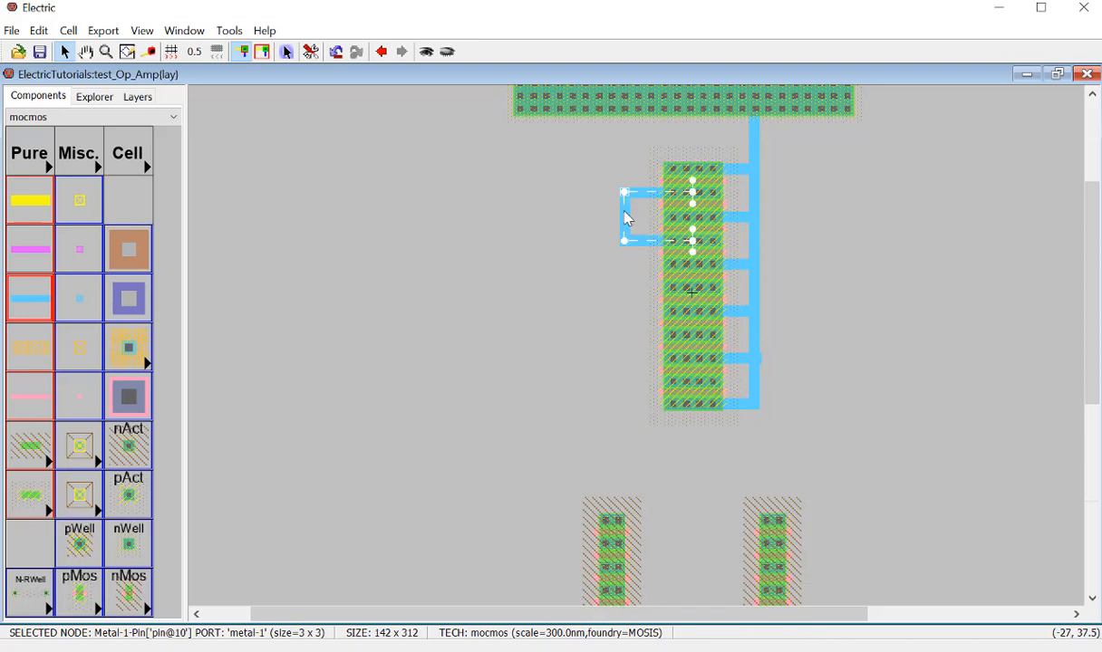
Step: Extend the left Metal-1 rail downward to connect the sixth and eighth PMOS contact rows
left_click(672, 286)
right_click(630, 286)
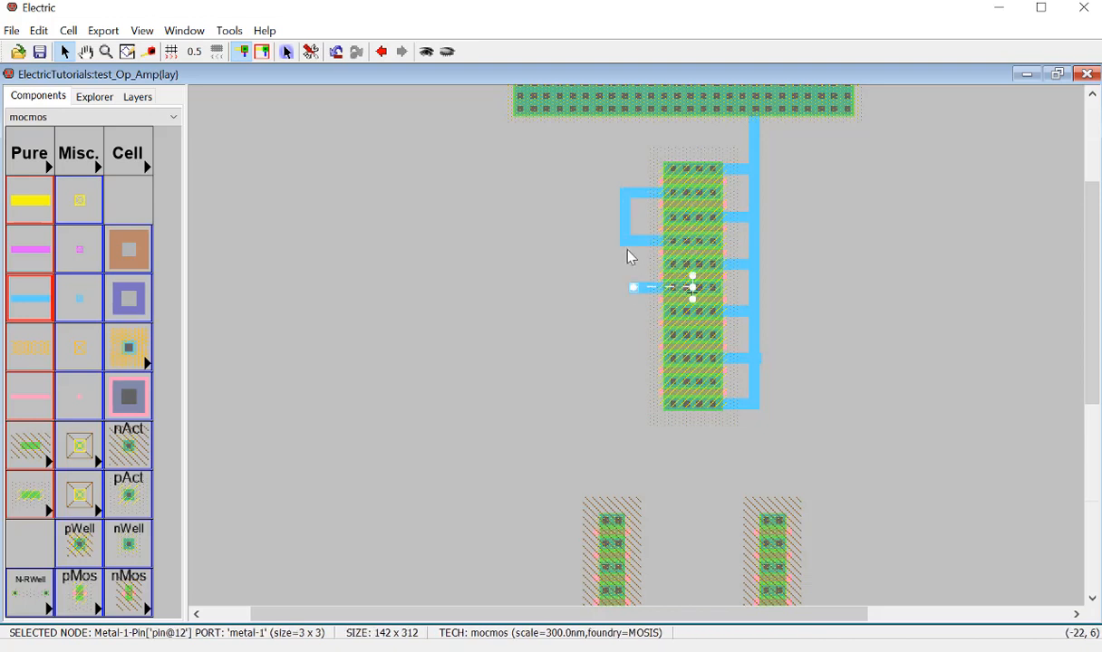
right_click(626, 242)
left_click(622, 300)
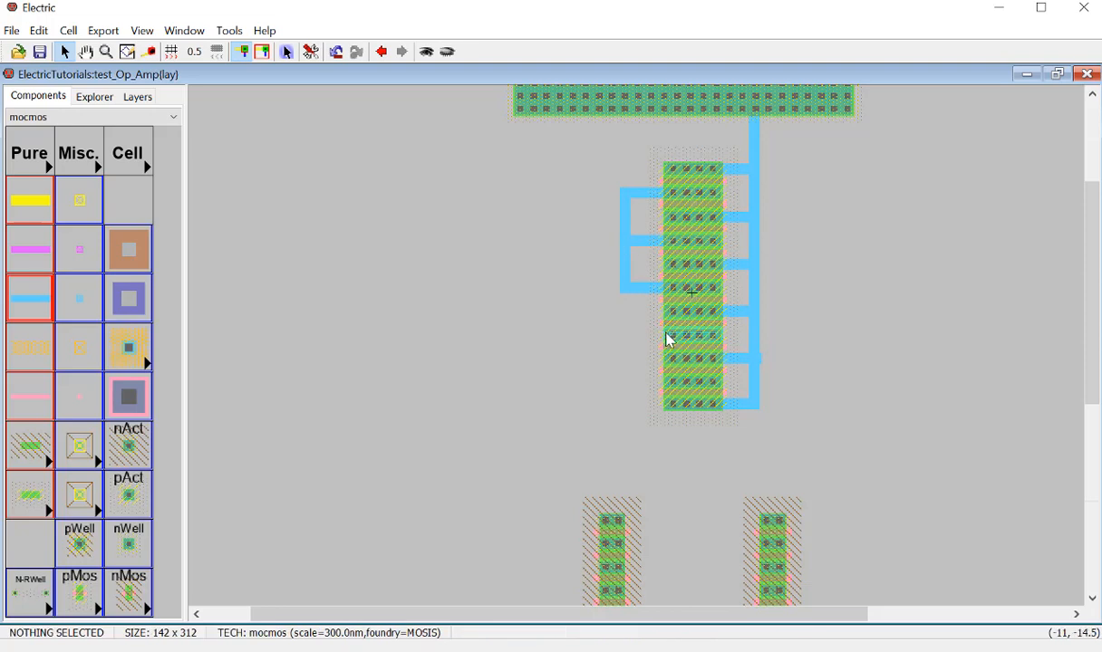
left_click(667, 334)
right_click(633, 333)
right_click(620, 294)
left_click(614, 361)
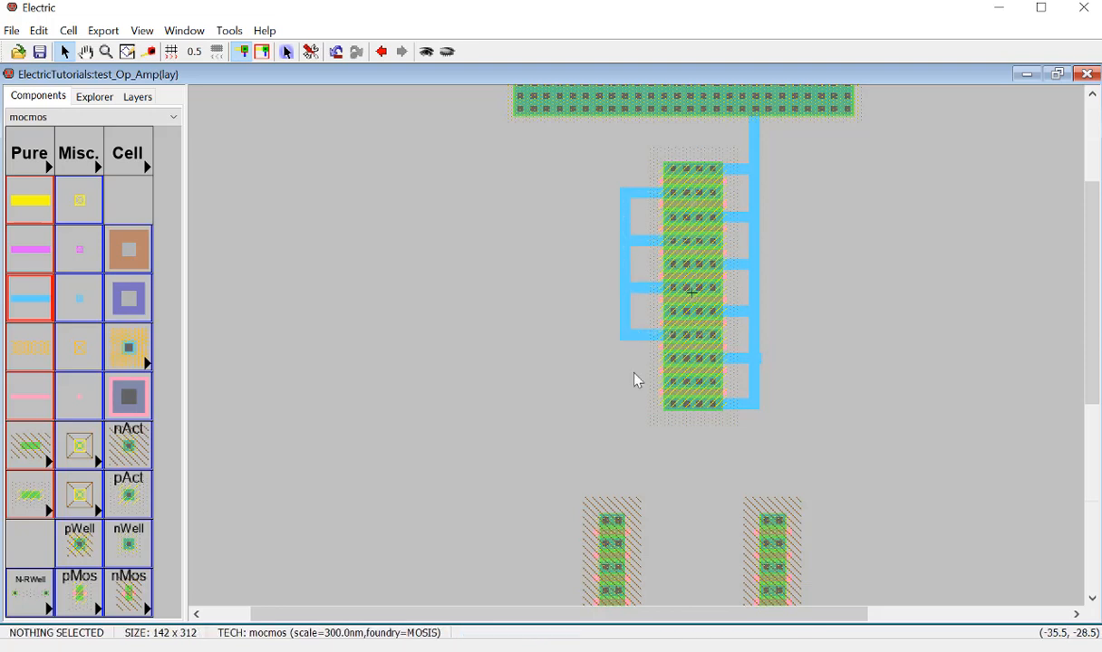
Step: Connect the tenth PMOS contact row to the lower end of the left Metal-1 rail
left_click(671, 385)
right_click(638, 382)
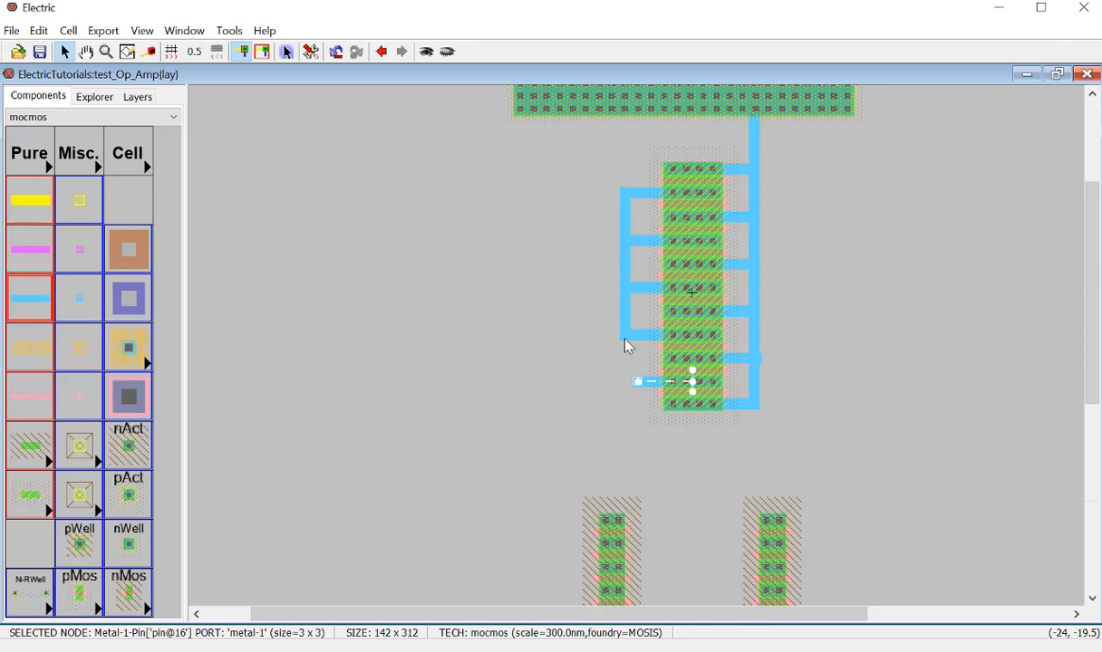
right_click(623, 382)
left_click(548, 373)
Step: Route polysilicon leftward from the top PMOS gate, then down as a vertical rail joined to the bottom PMOS gate
scroll(571, 369, "down", 1, "ctrl")
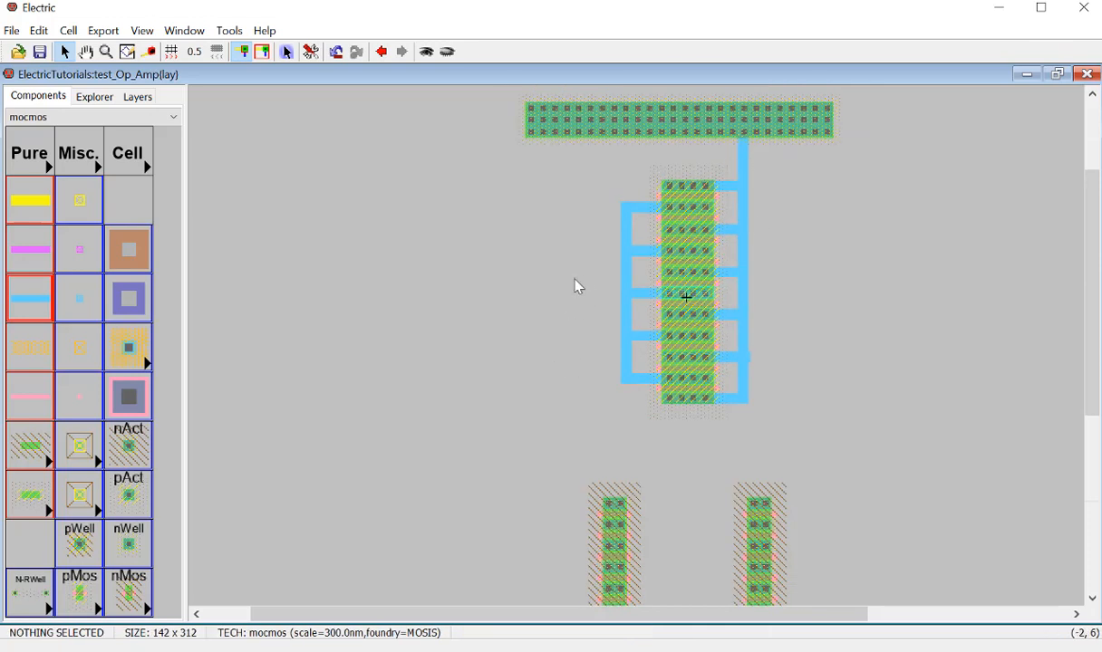
left_click(643, 198)
right_click(640, 197)
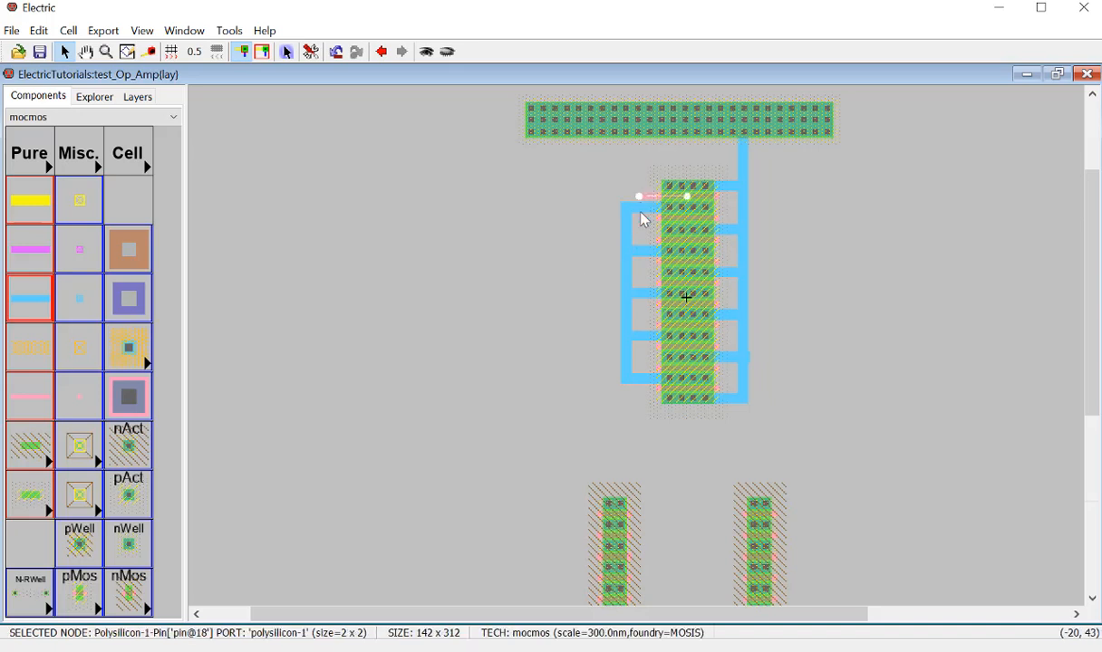
right_click(637, 395)
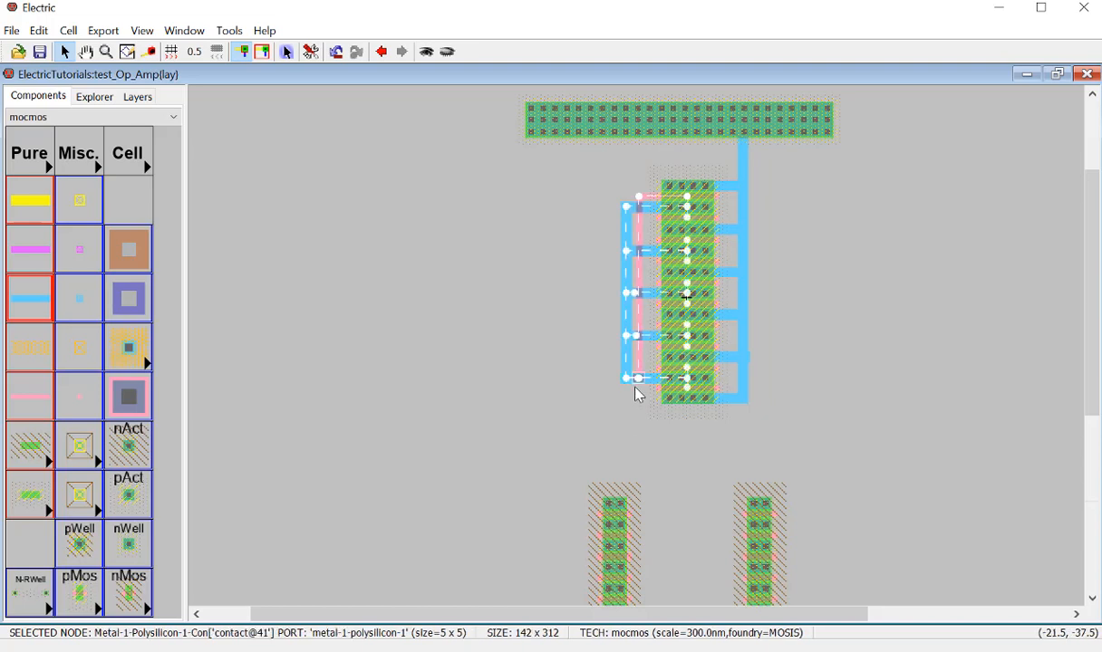
key("ctrl+z")
scroll(642, 425, "up", 4, "ctrl")
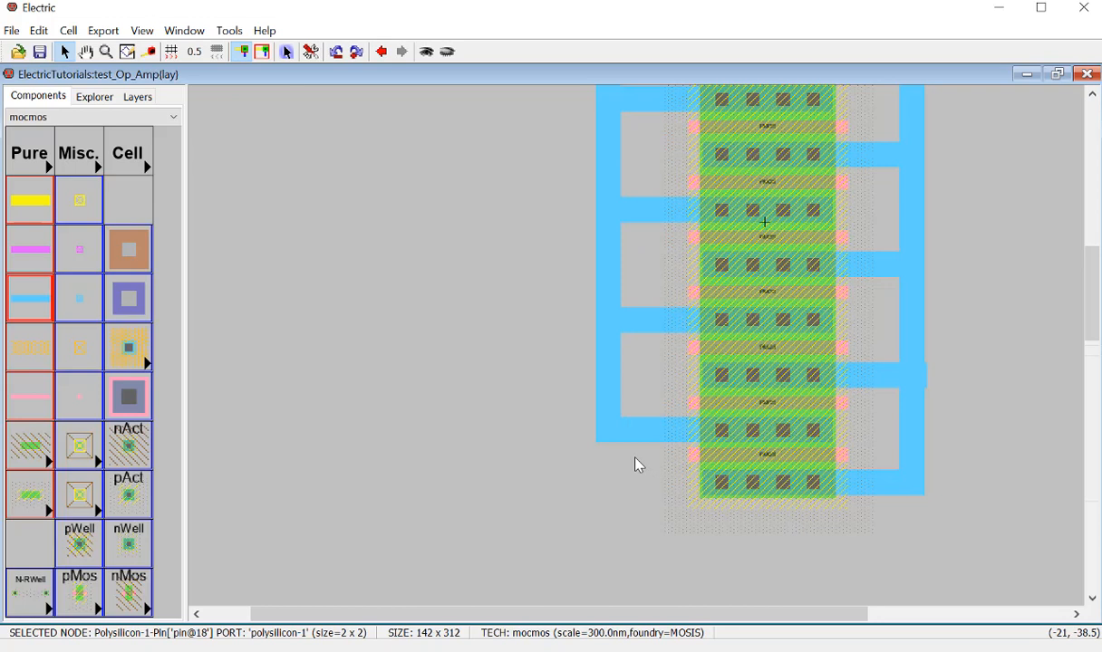
right_click(640, 462)
right_click(689, 457)
left_click(643, 489)
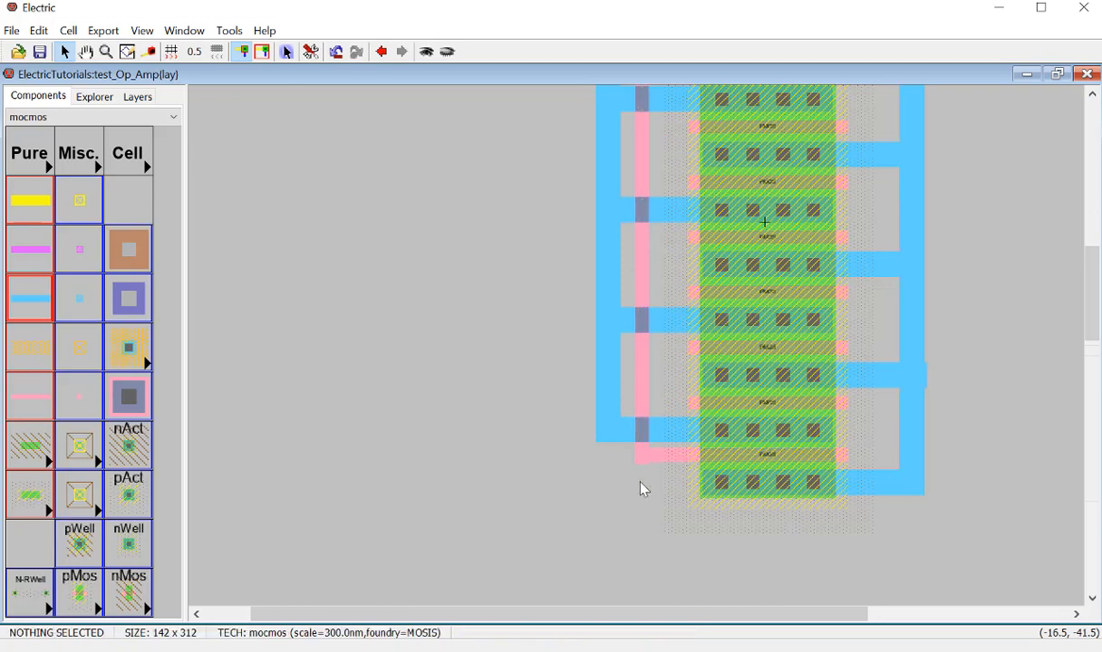
Step: Connect the ninth, eighth, seventh and sixth PMOS gates from the top to the vertical polysilicon rail
left_click(677, 409)
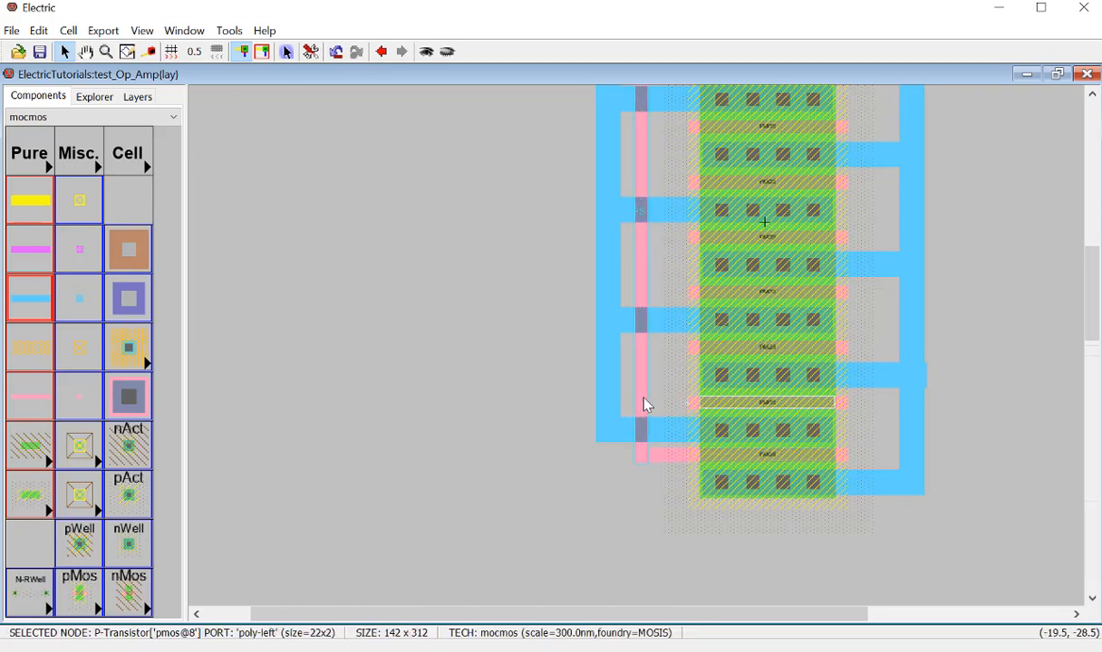
right_click(645, 401)
left_click(687, 350)
right_click(657, 349)
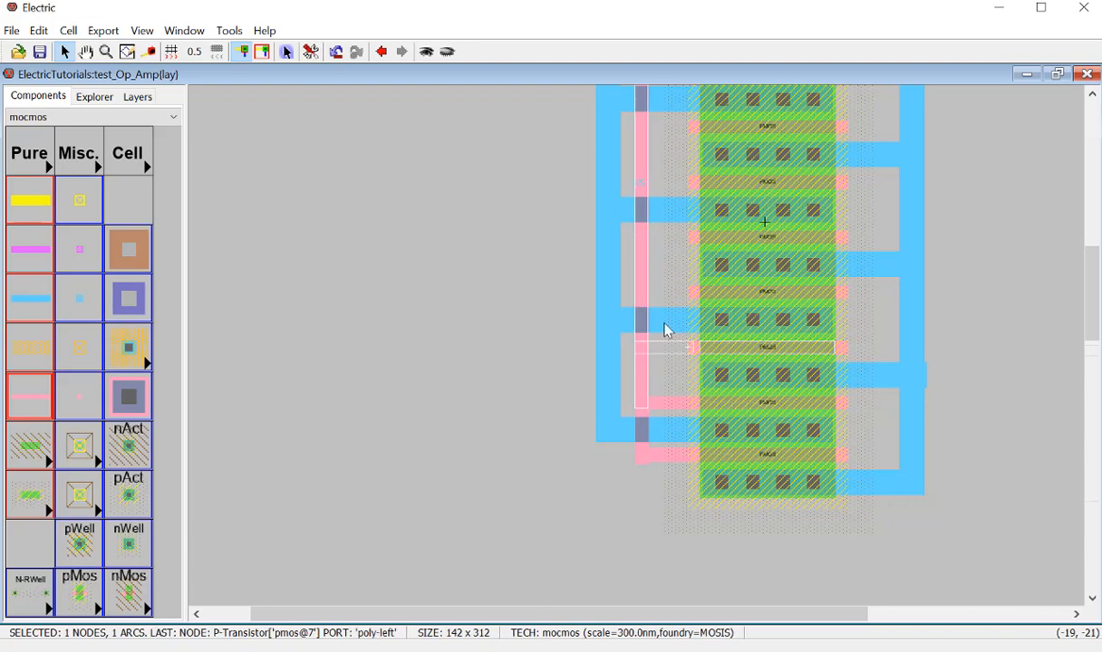
left_click(650, 293)
right_click(648, 293)
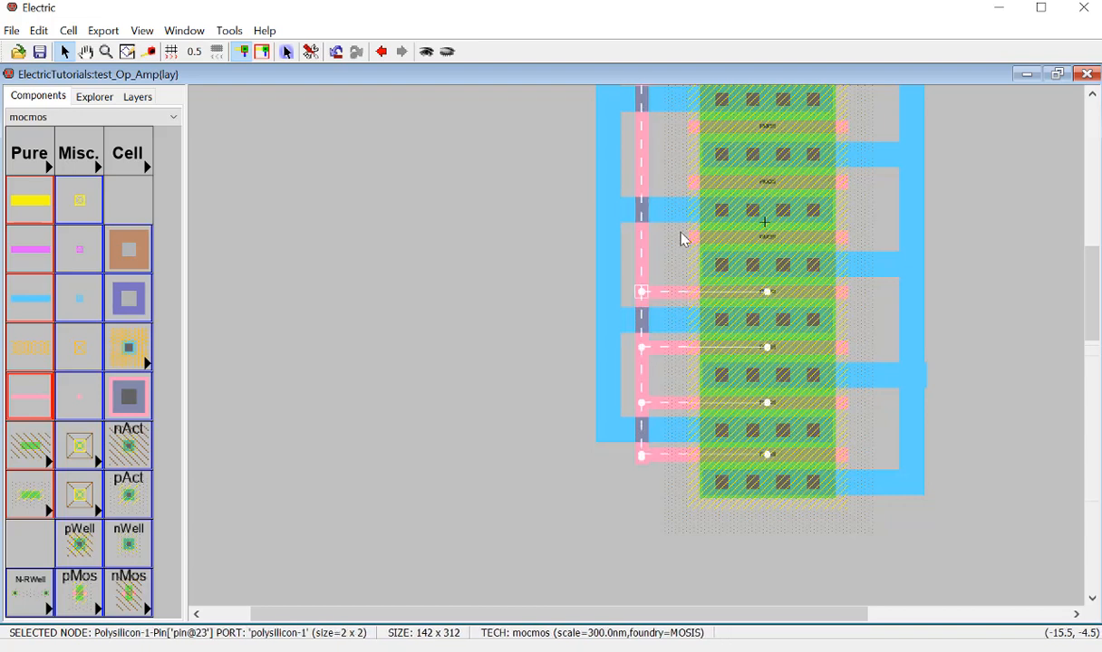
left_click(650, 238)
right_click(647, 238)
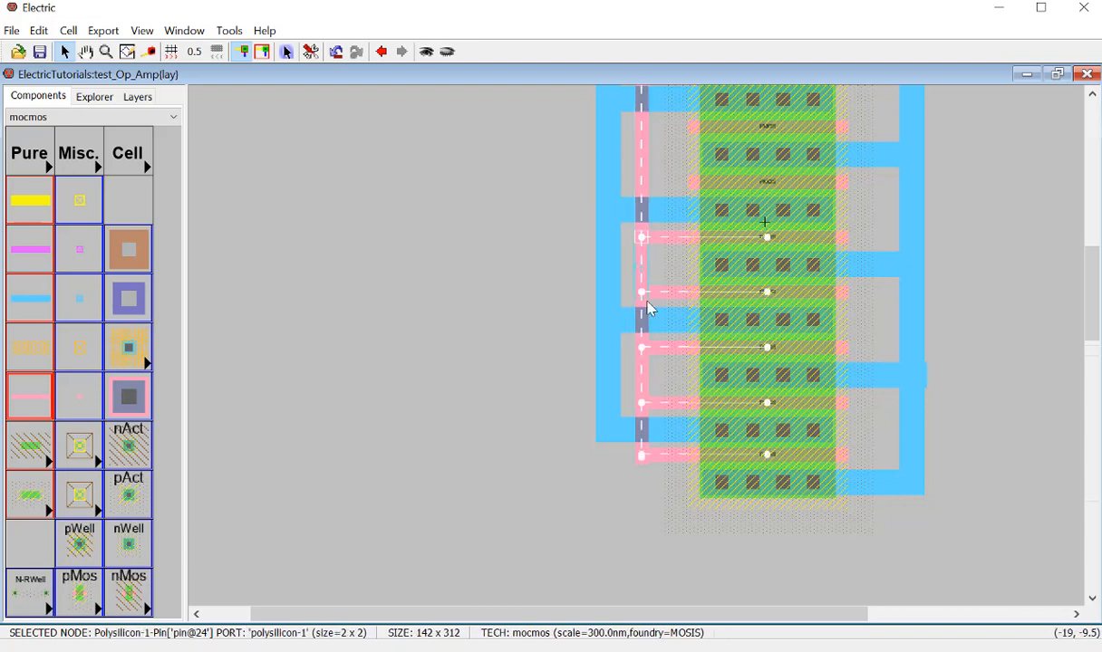
Step: Connect the fifth, fourth, third and second PMOS gates from the top to the vertical polysilicon rail
scroll(680, 317, "up", 3)
left_click(655, 338)
right_click(658, 344)
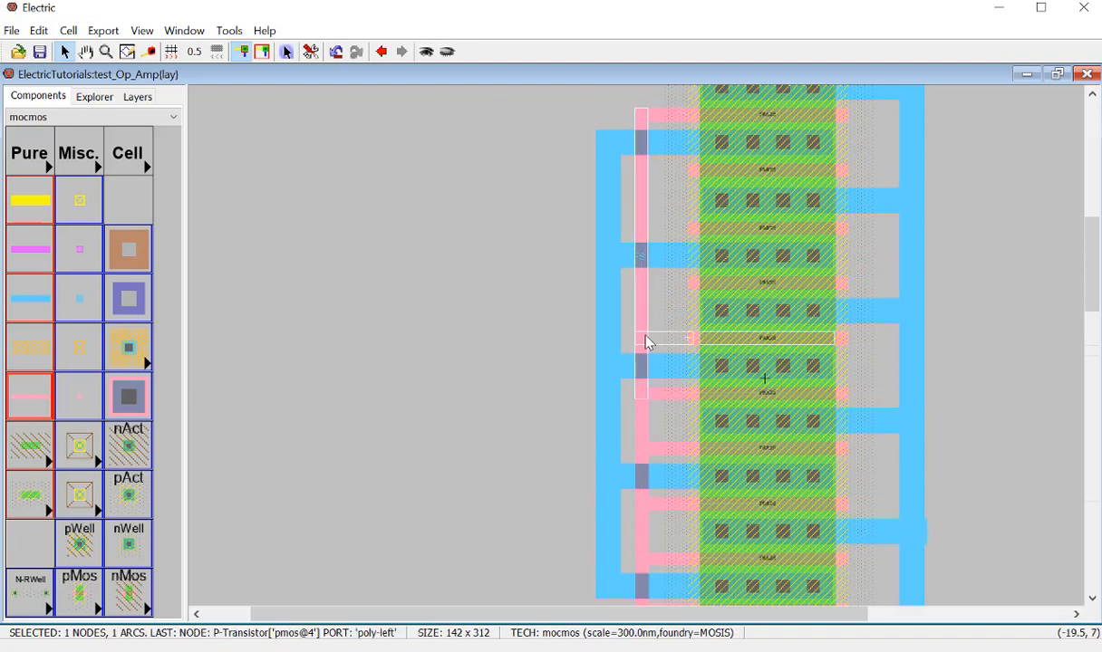
left_click(688, 288)
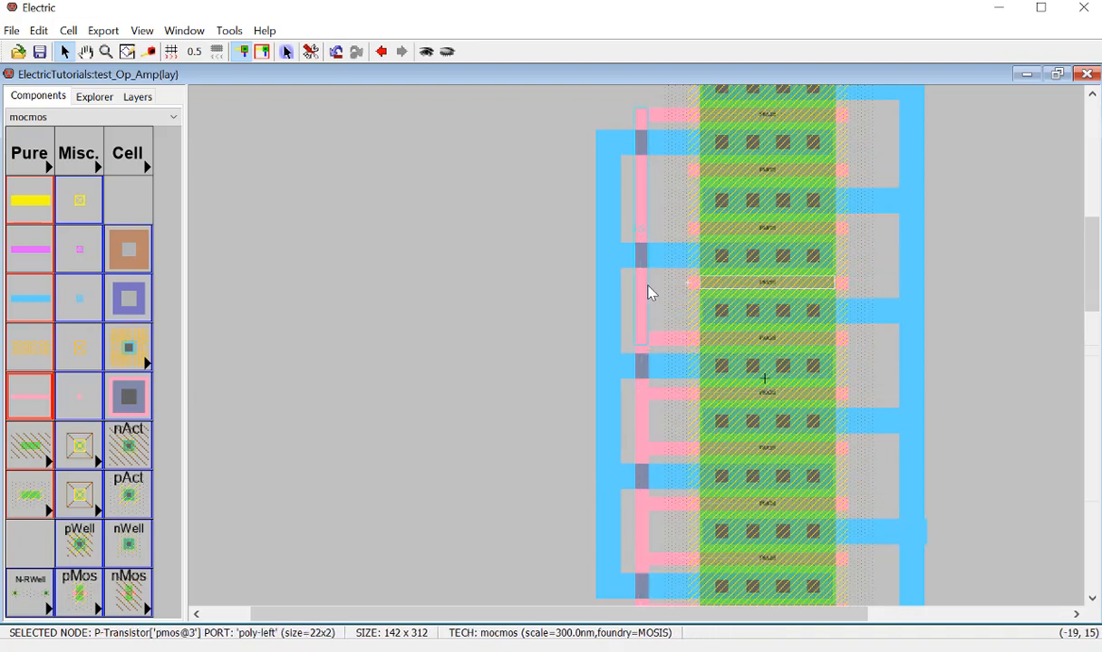
right_click(647, 290)
left_click(689, 229)
right_click(647, 229)
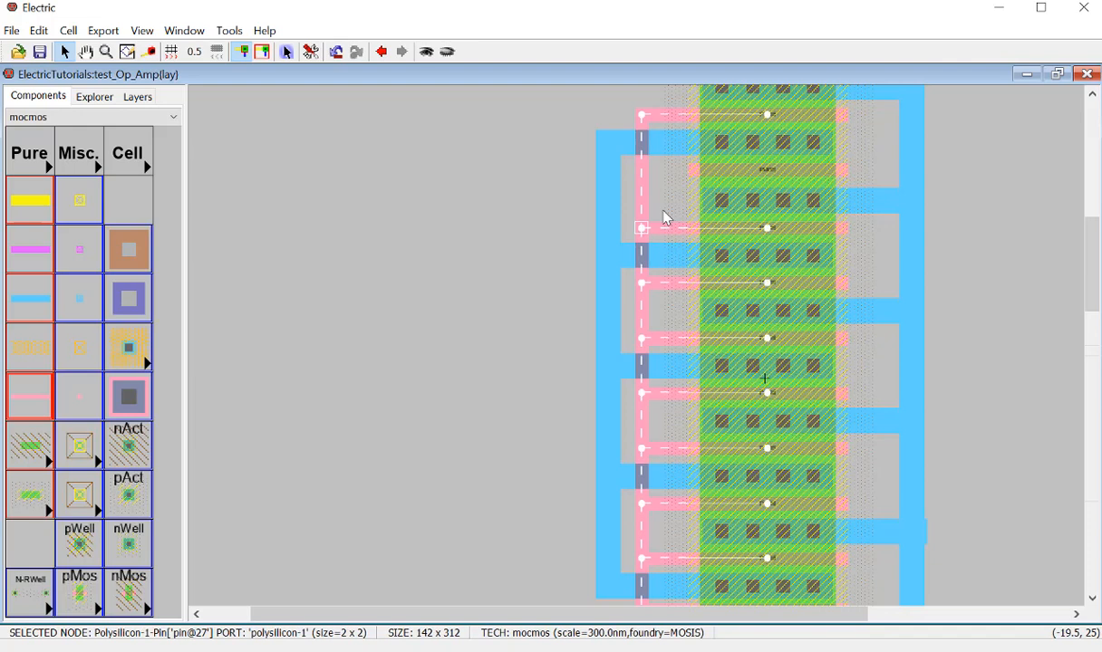
left_click(690, 172)
right_click(648, 173)
left_click(539, 189)
scroll(544, 231, "down", 3, "ctrl")
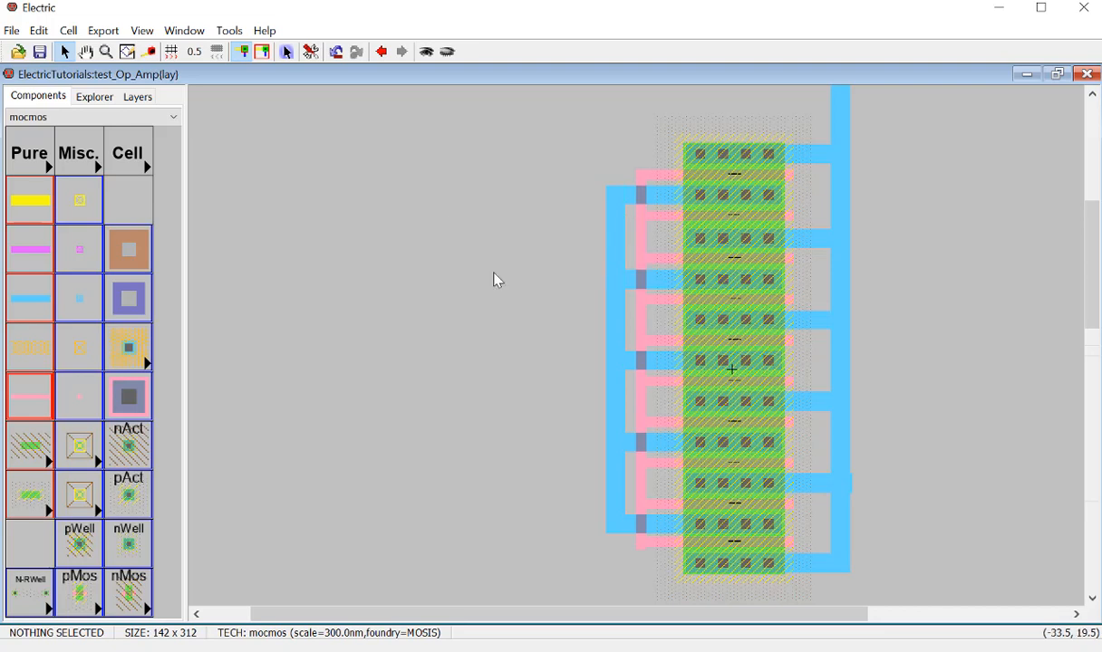
scroll(565, 297, "down", 2)
scroll(634, 299, "down", 3)
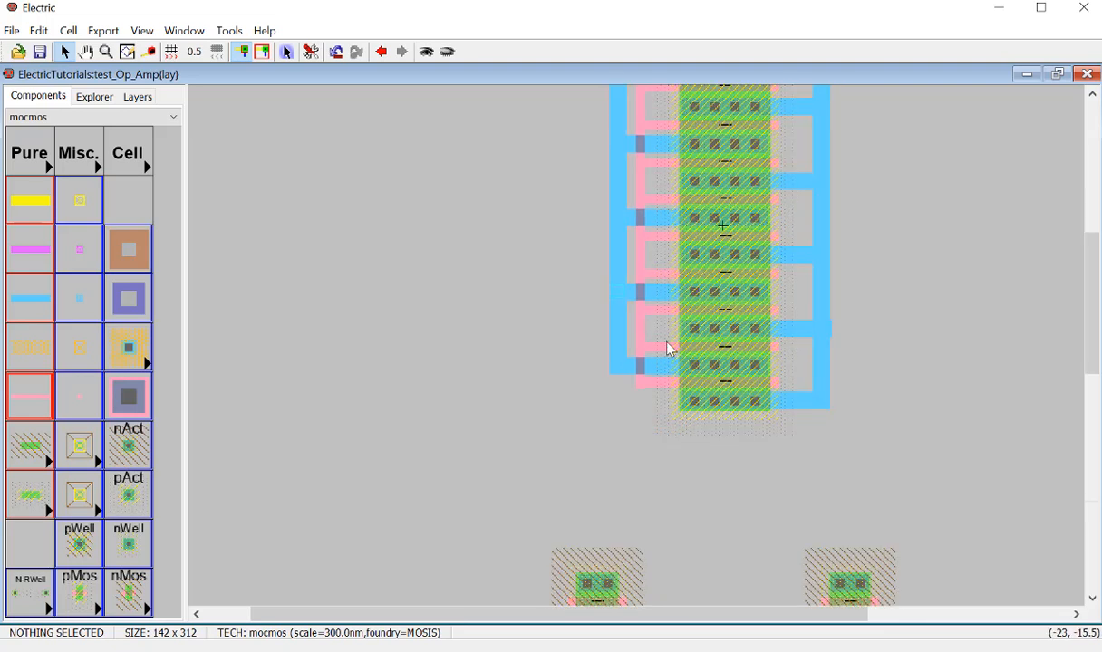
scroll(678, 326, "up", 2)
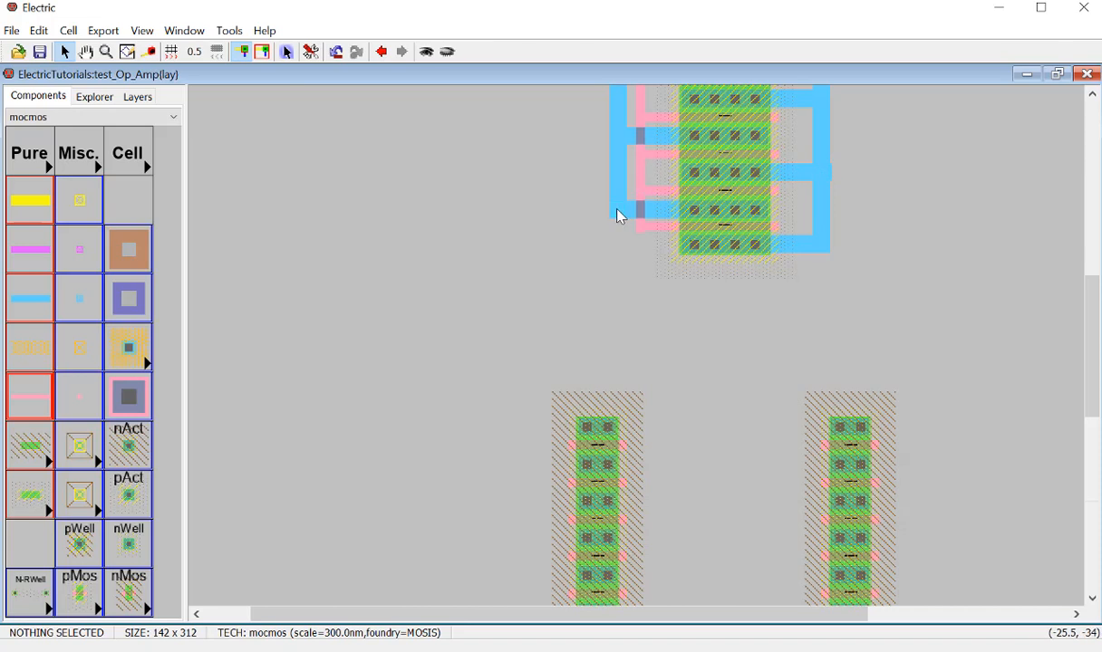
scroll(620, 222, "down", 2)
scroll(620, 226, "up", 2)
left_click(619, 213)
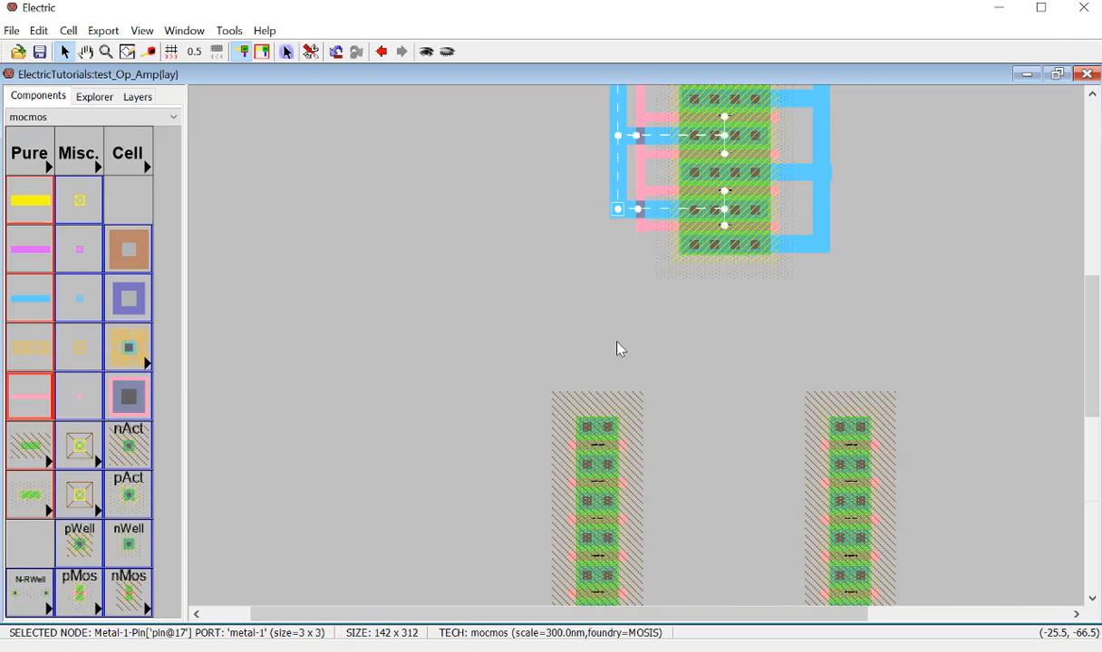
scroll(622, 317, "down", 2)
scroll(549, 235, "down", 1)
scroll(553, 240, "down", 3, "ctrl")
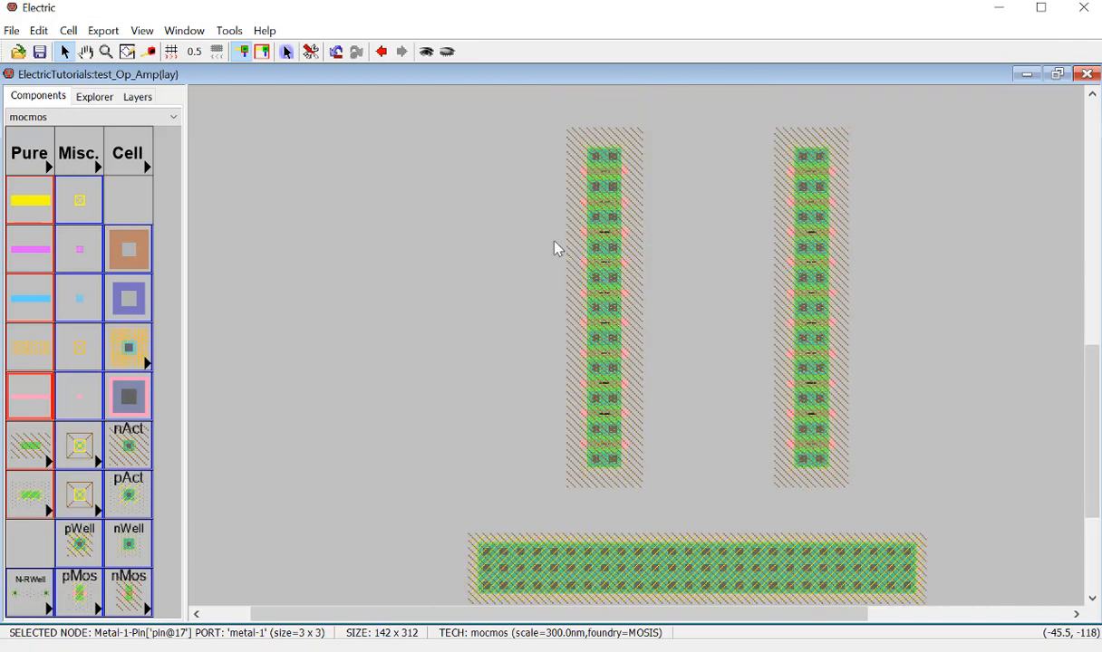
scroll(571, 232, "up", 1)
left_click_drag(534, 258, 657, 566)
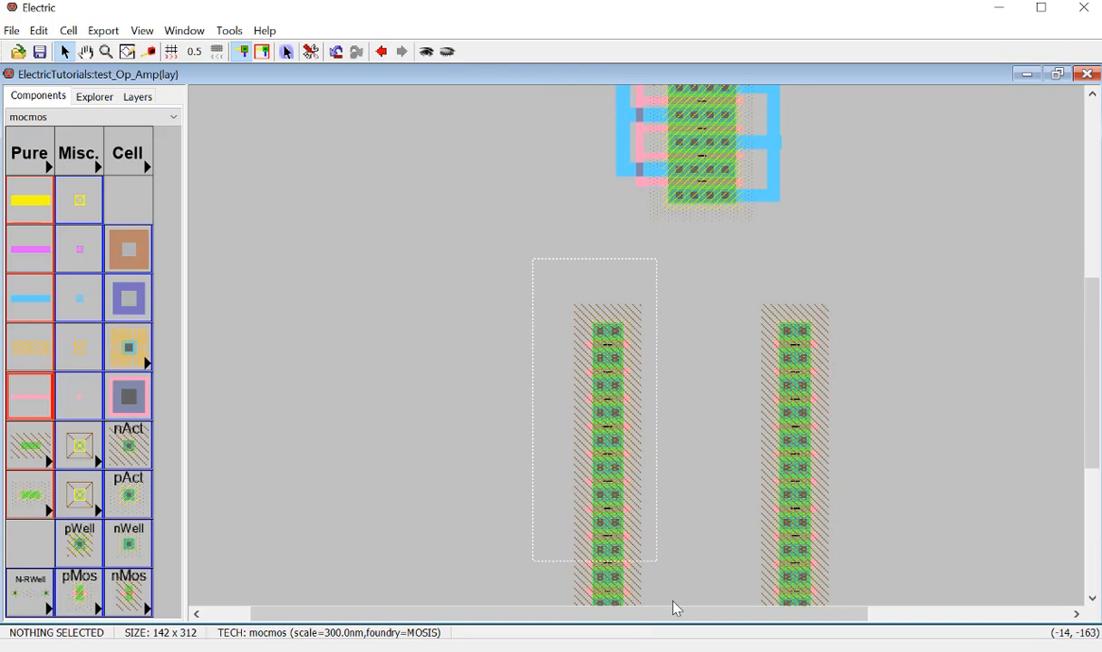
left_click(512, 396)
Step: Shift the entire left nMOS stack rightward so its top contact row sits beneath the PMOS stack's left Metal-1 rail
scroll(515, 393, "down", 2)
scroll(515, 392, "down", 1, "ctrl")
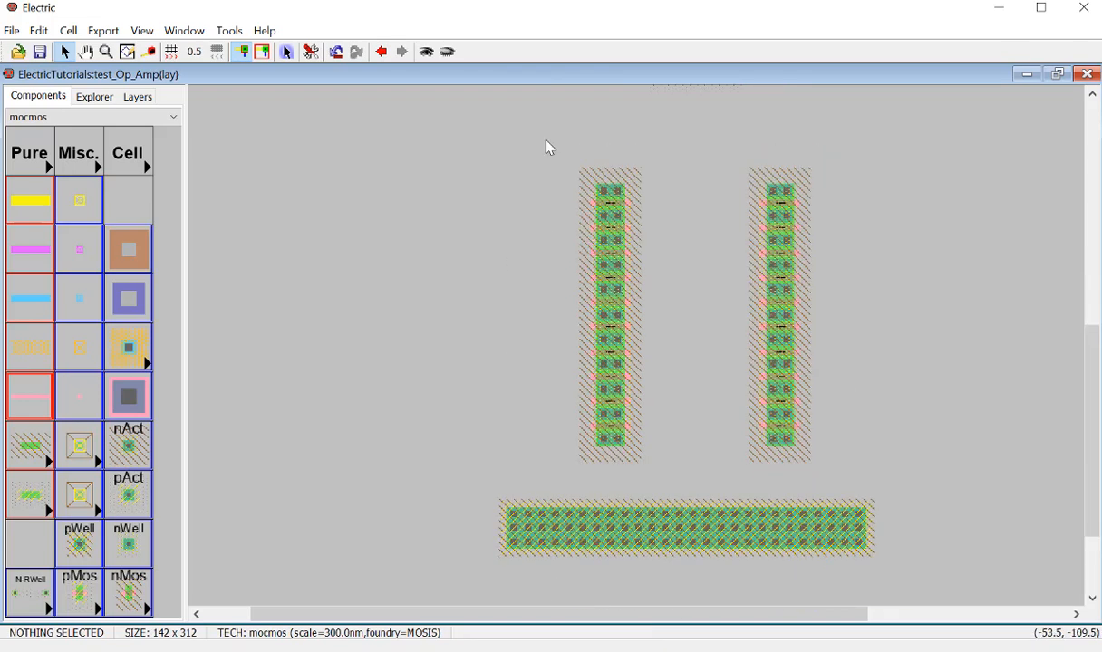
left_click_drag(541, 114, 688, 439)
scroll(681, 467, "up", 2)
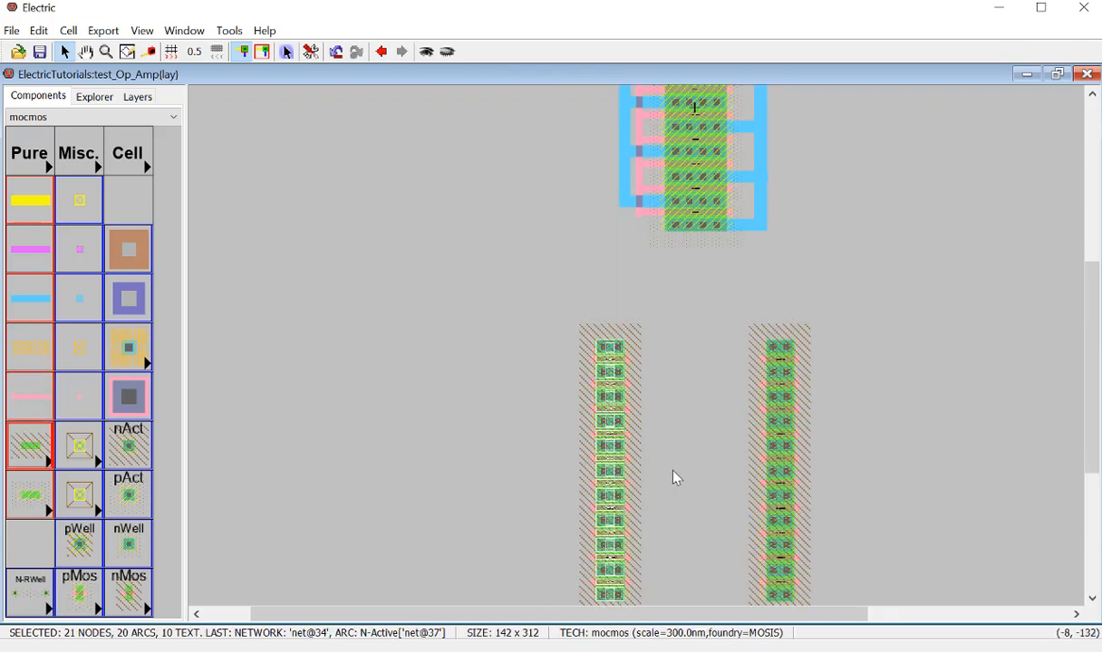
key("Right")
key("Right")
key("Right")
key("Right")
key("Right")
key("Right")
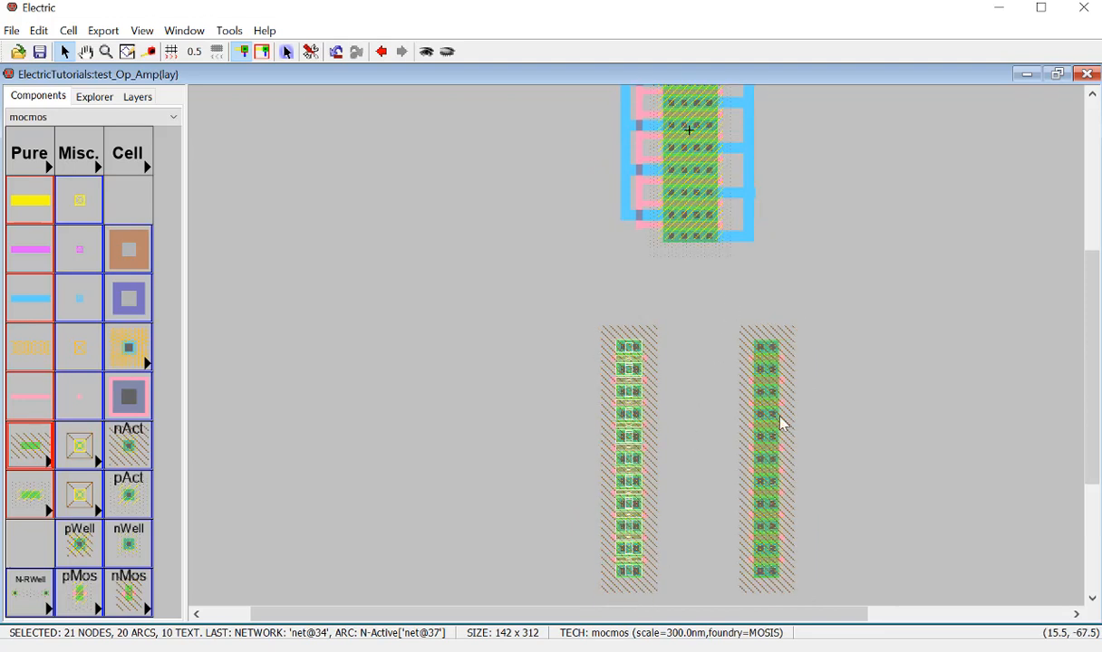
Step: Shift the entire right nMOS stack leftward, closer to the PMOS stack's right Metal-1 rail
left_click_drag(725, 295, 819, 605)
key("Left")
key("Left")
key("Left")
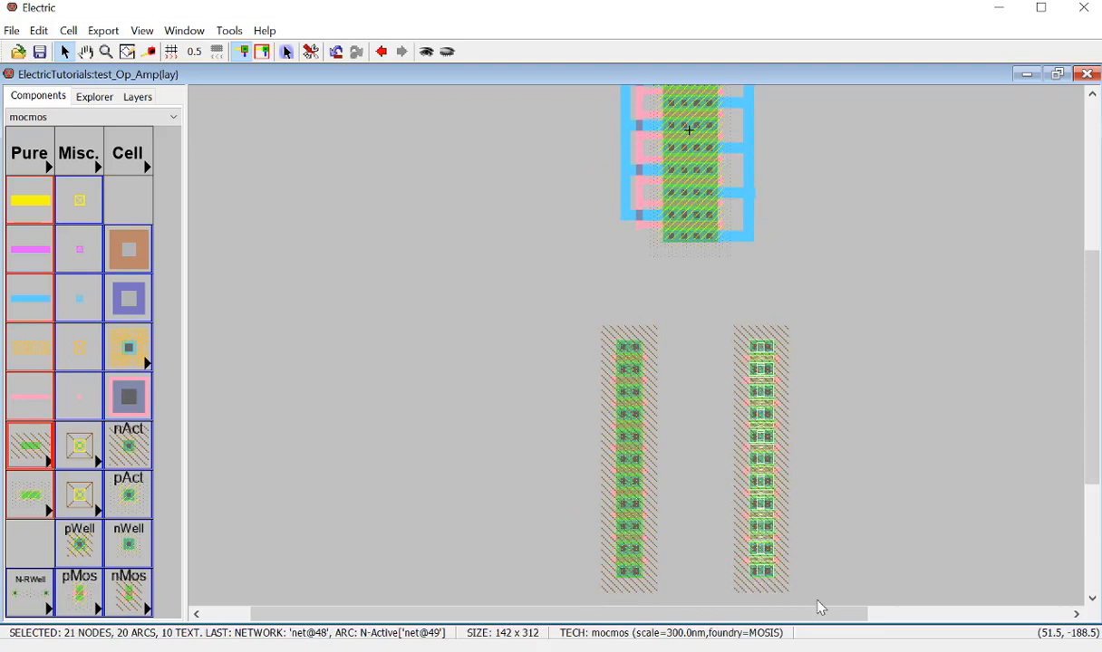
left_click(825, 527)
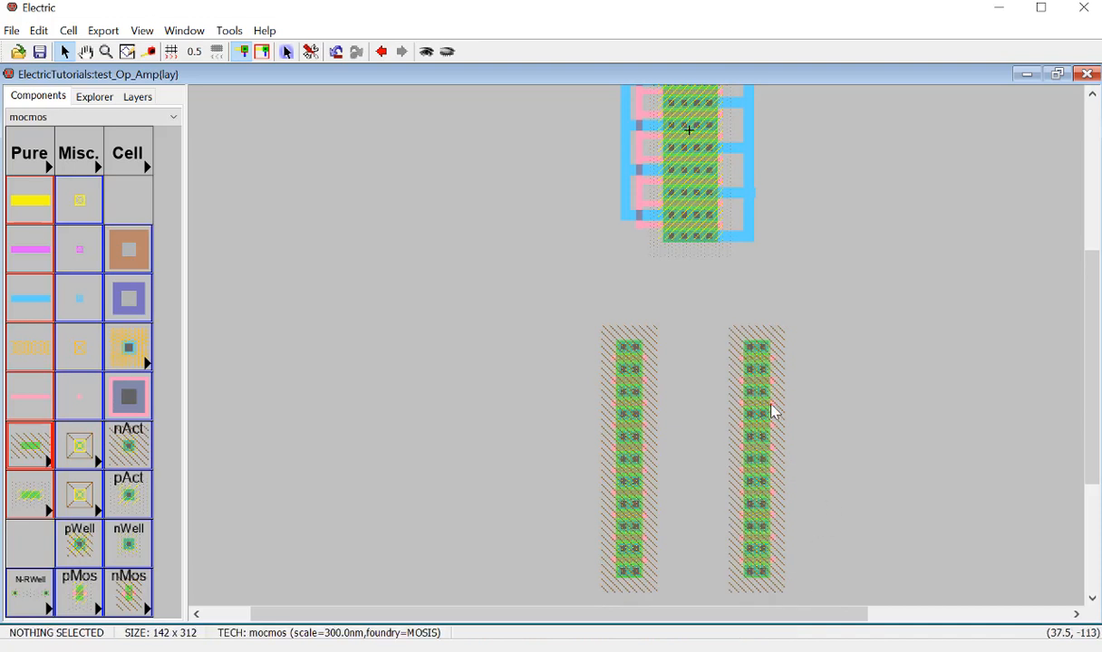
Step: Extend the PMOS stack's left Metal-1 rail down to the top contact row of the left nMOS stack
scroll(771, 405, "up", 4, "ctrl")
left_click(621, 161)
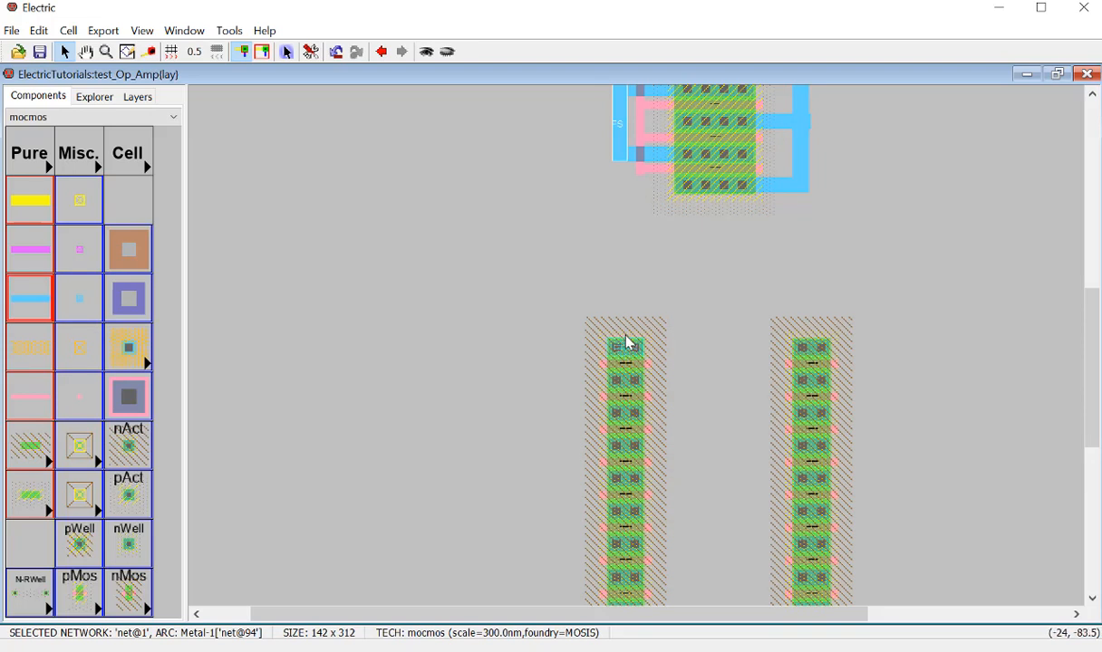
right_click(626, 338)
left_click(559, 268)
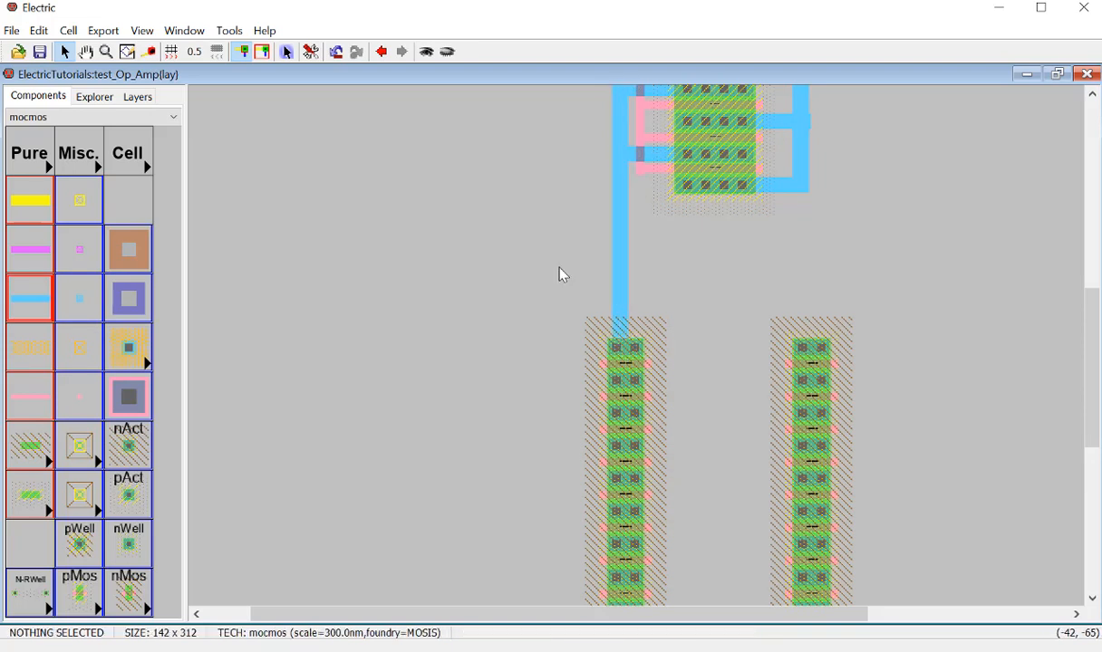
Step: Route Metal-1 leftward from the left nMOS stack's third contact row and join it to the top row with a vertical rail
scroll(577, 312, "down", 3)
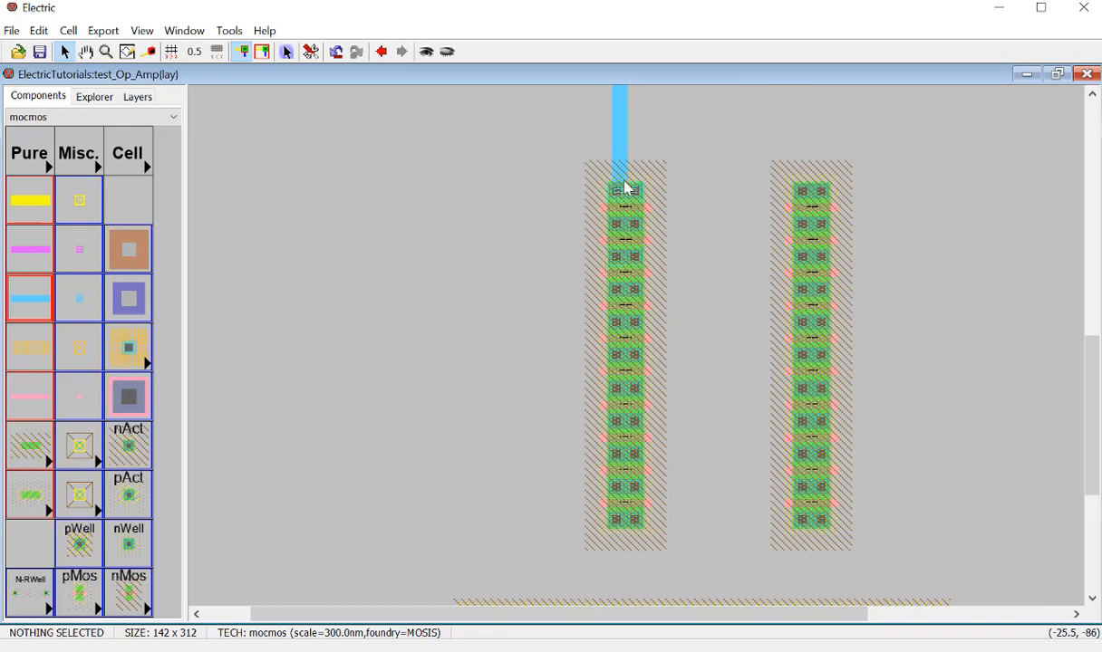
scroll(621, 186, "up", 3)
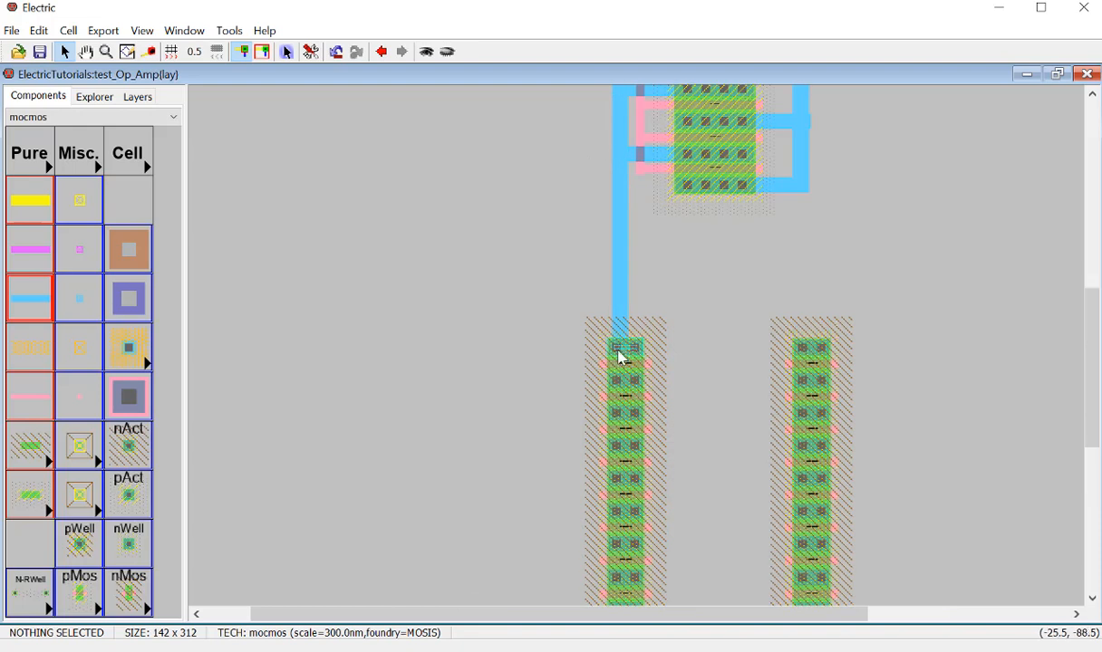
left_click(624, 417)
right_click(561, 415)
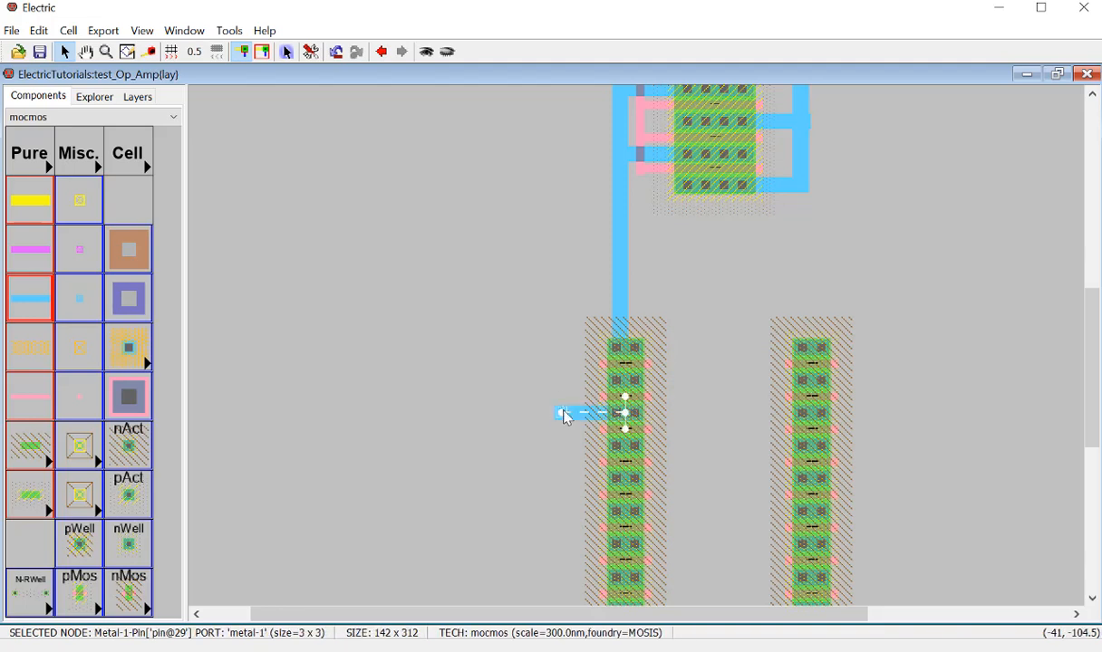
right_click(564, 346)
right_click(609, 349)
left_click(560, 312)
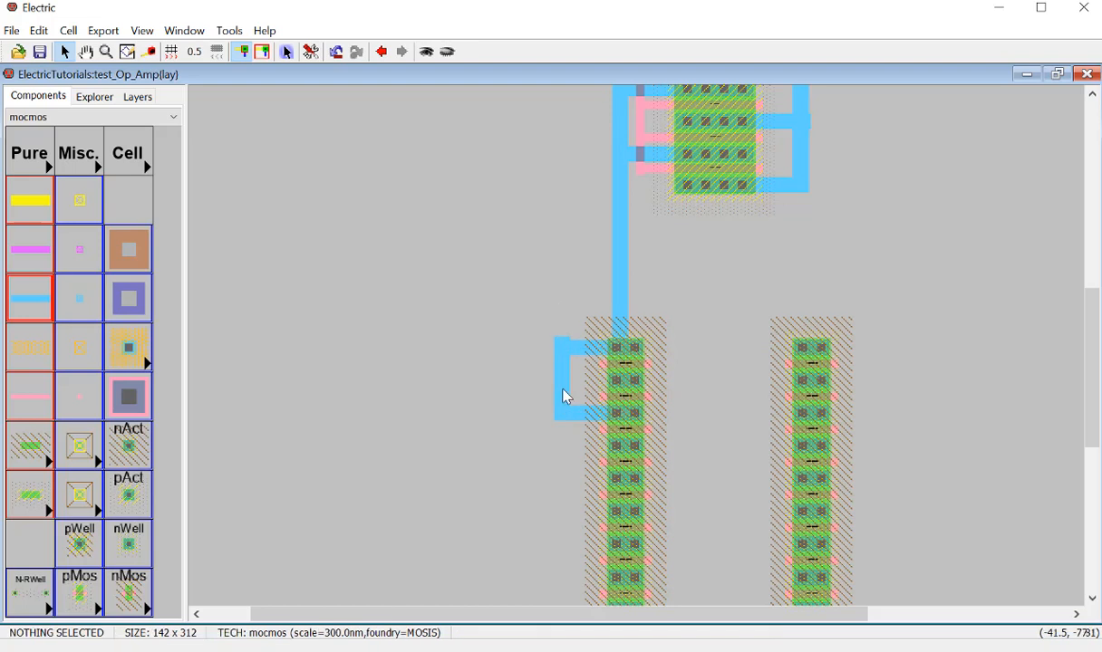
Step: Extend the nMOS stack's left Metal-1 rail downward to connect the fifth and seventh contact rows
scroll(563, 396, "down", 3)
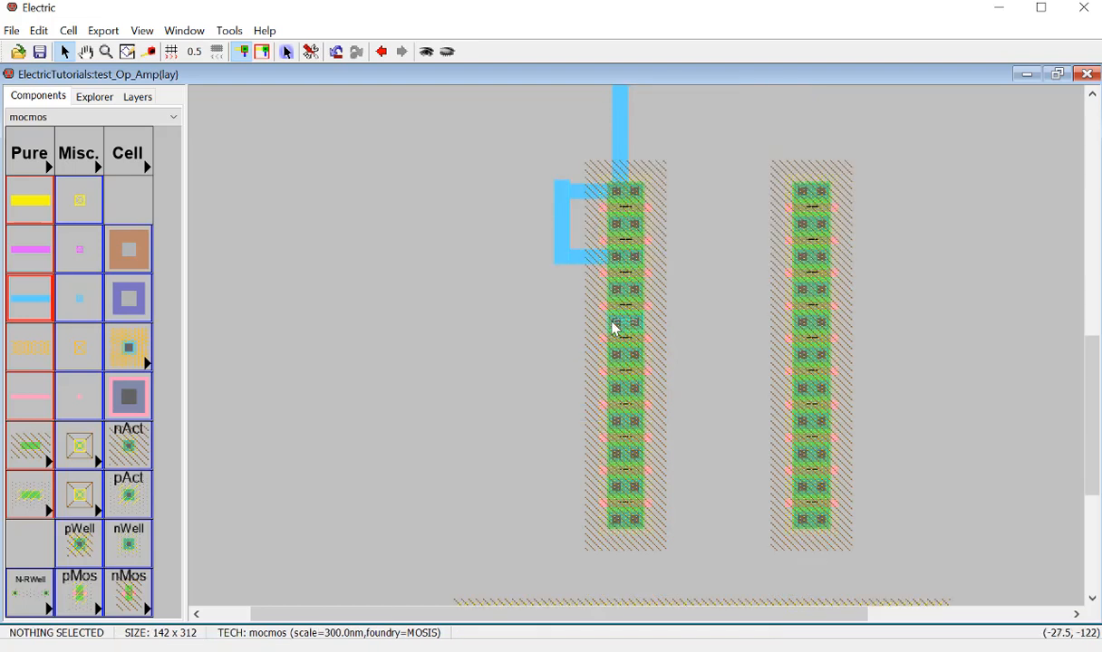
left_click(614, 326)
right_click(572, 317)
right_click(564, 259)
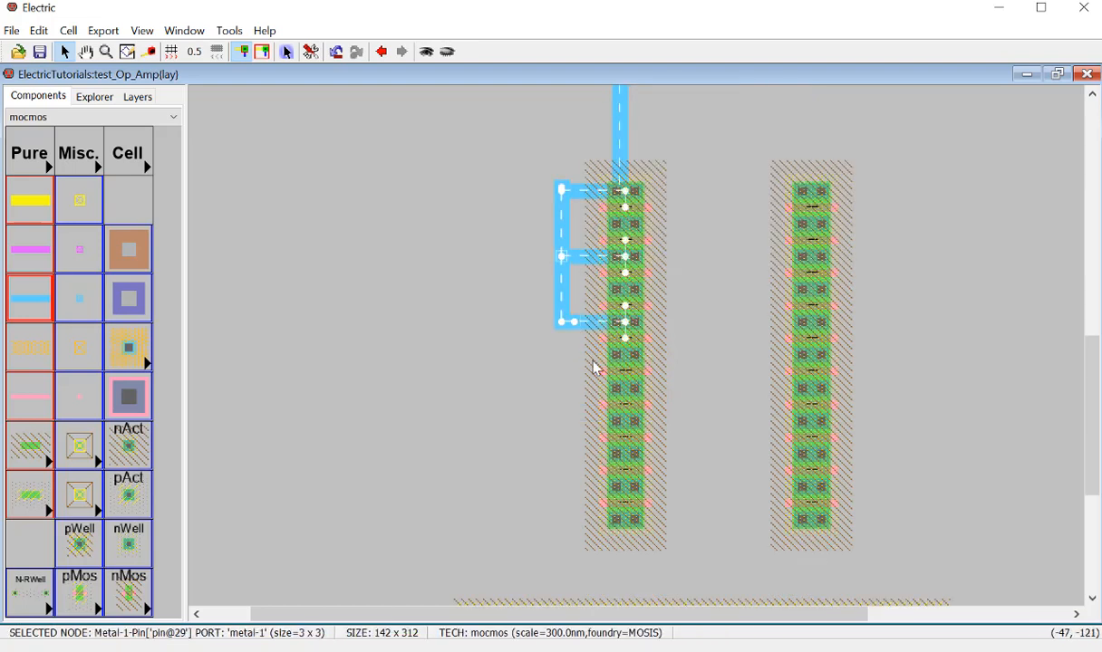
left_click(622, 390)
right_click(578, 389)
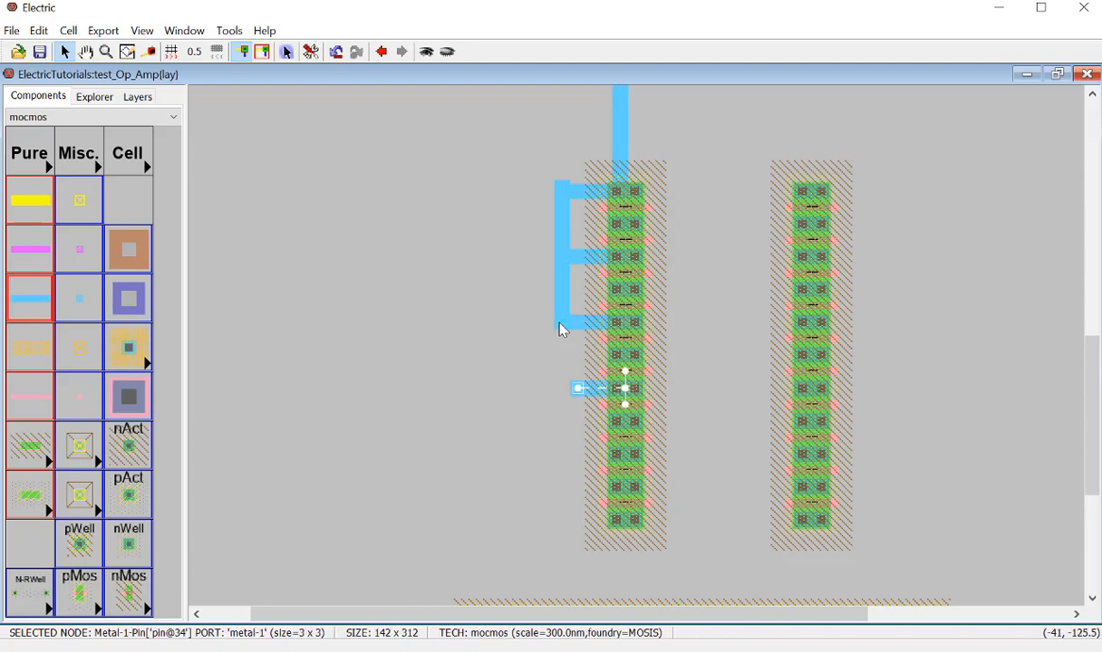
right_click(562, 324)
Step: Extend the left nMOS stack's left Metal-1 rail downward to connect the ninth and eleventh contact rows
left_click(609, 457)
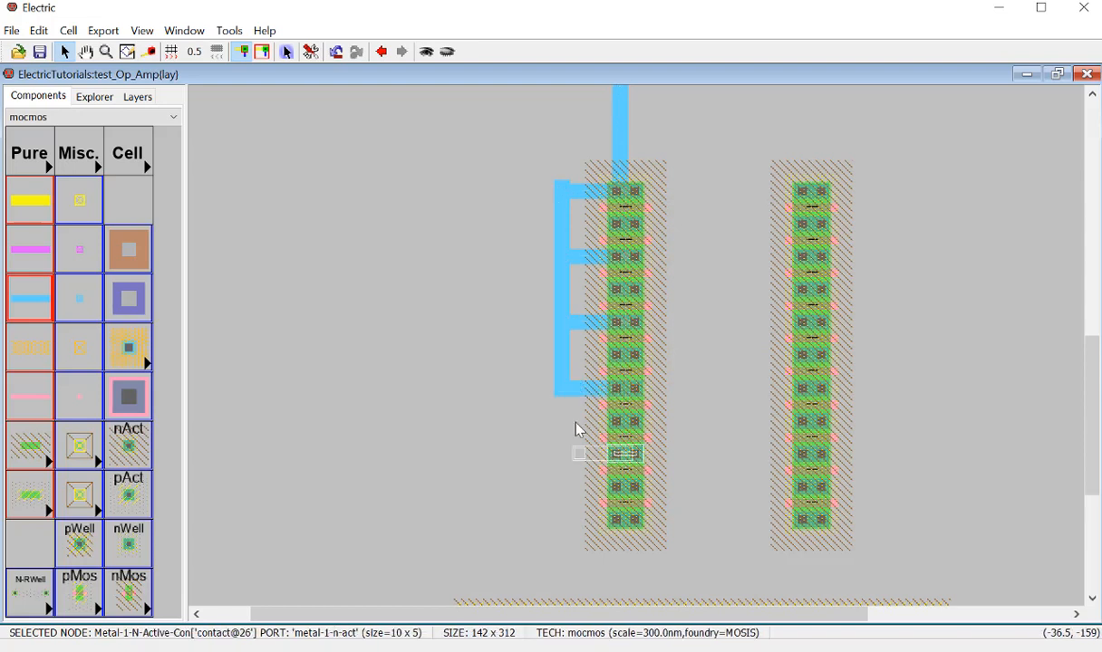
right_click(578, 454)
right_click(562, 392)
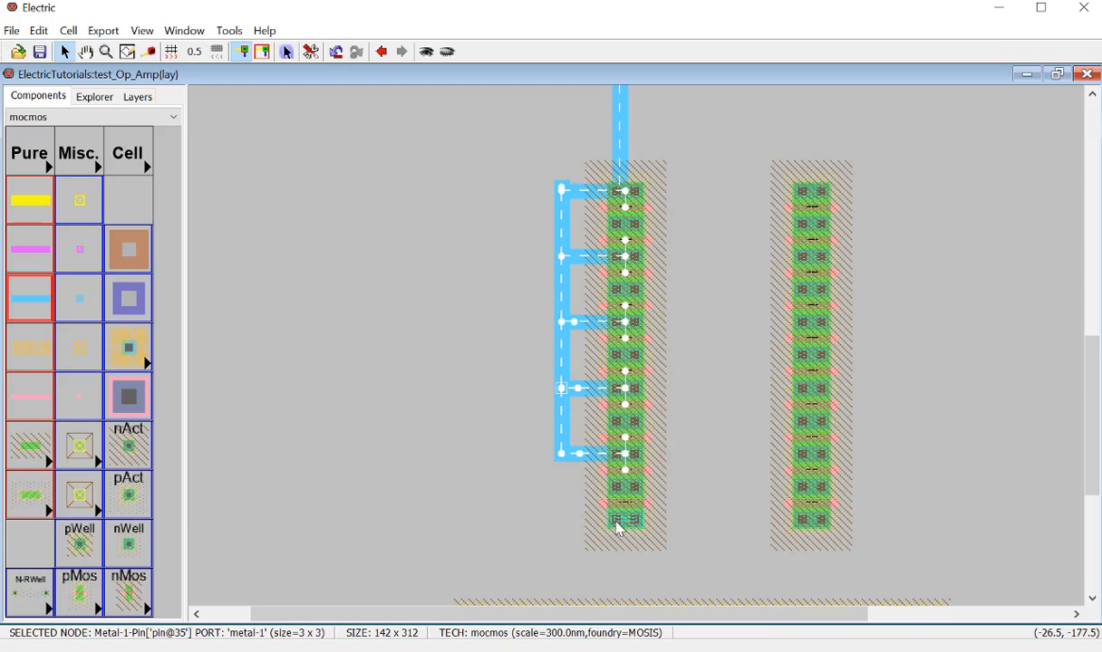
left_click(623, 515)
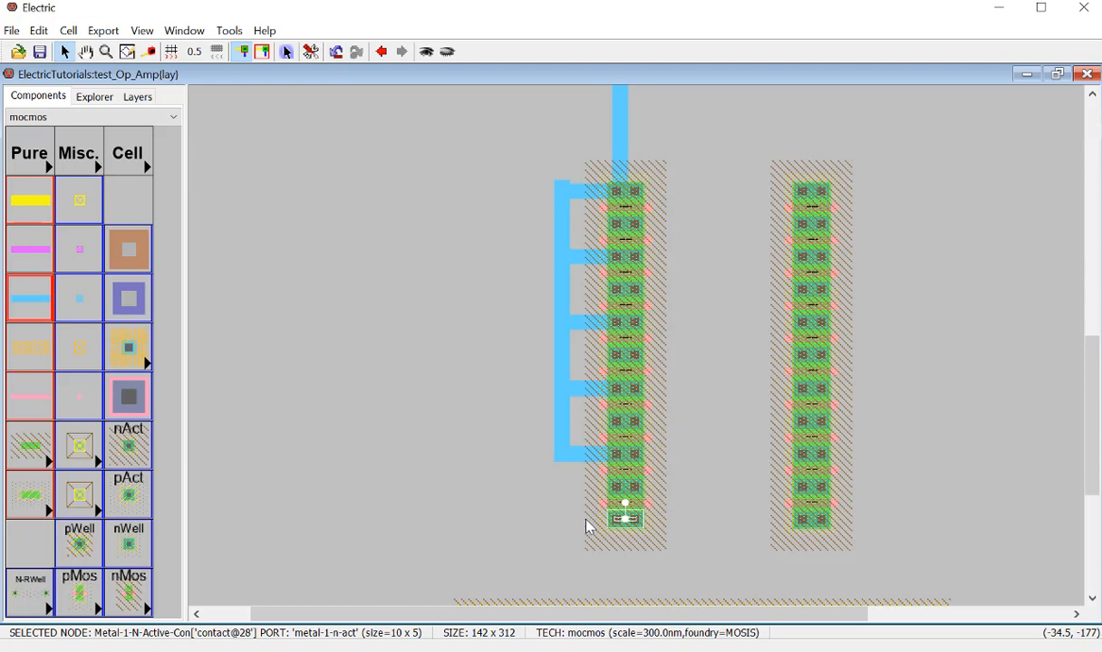
right_click(588, 520)
right_click(560, 456)
left_click(492, 466)
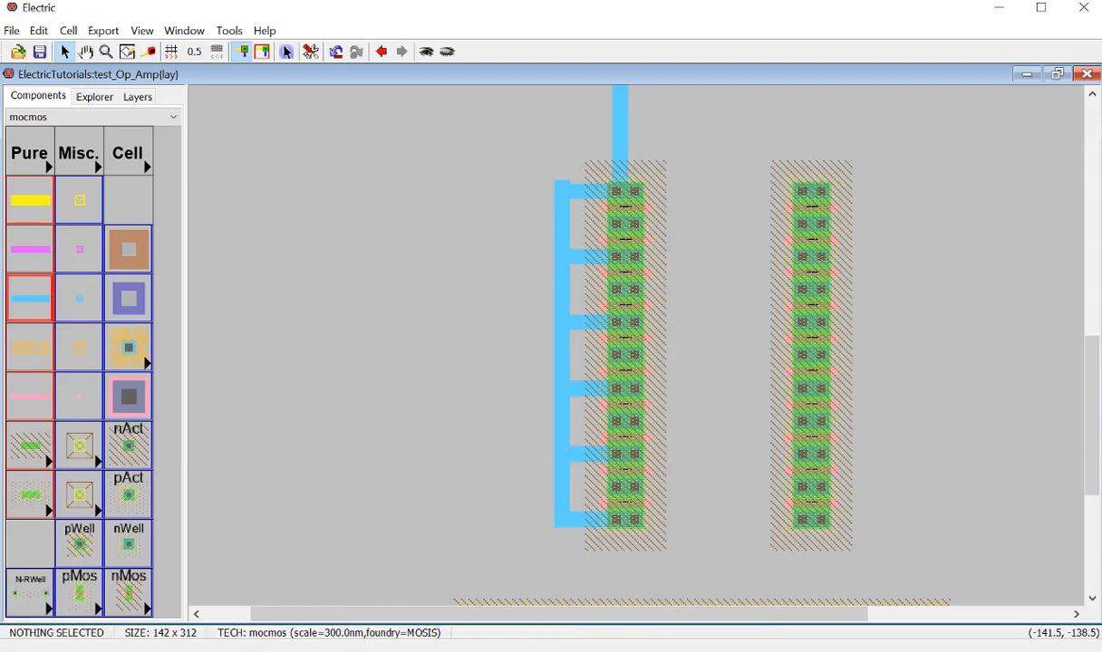
Step: Bring up the hand-drawn transistor sketch to review its source and drain connections, and close it again
key("super+w")
left_click(138, 242)
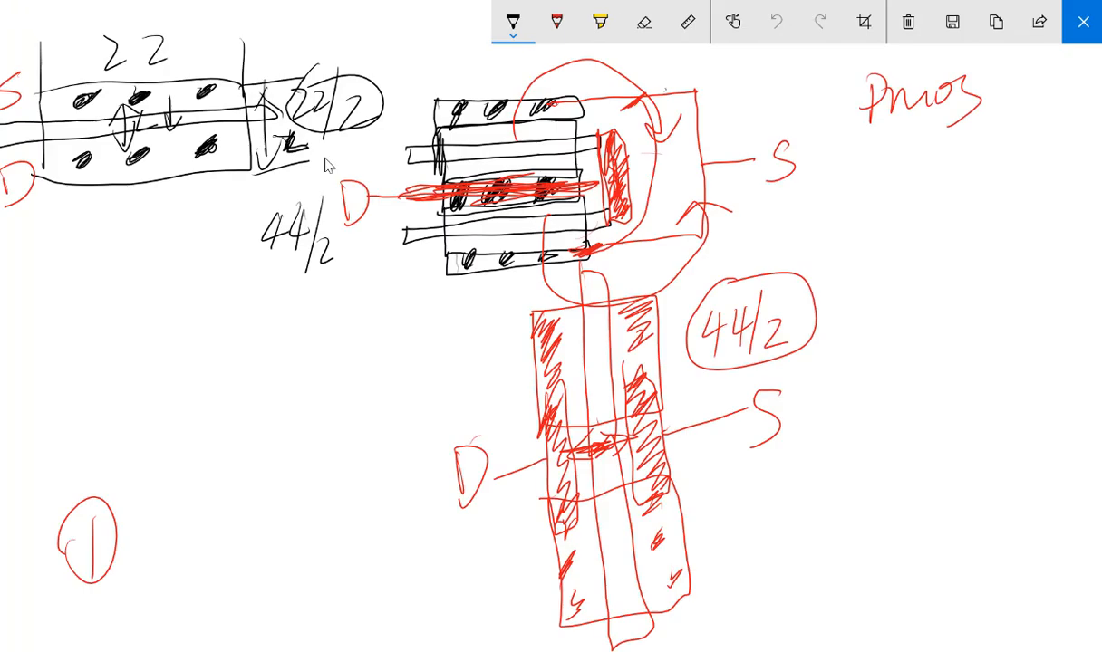
left_click(1081, 22)
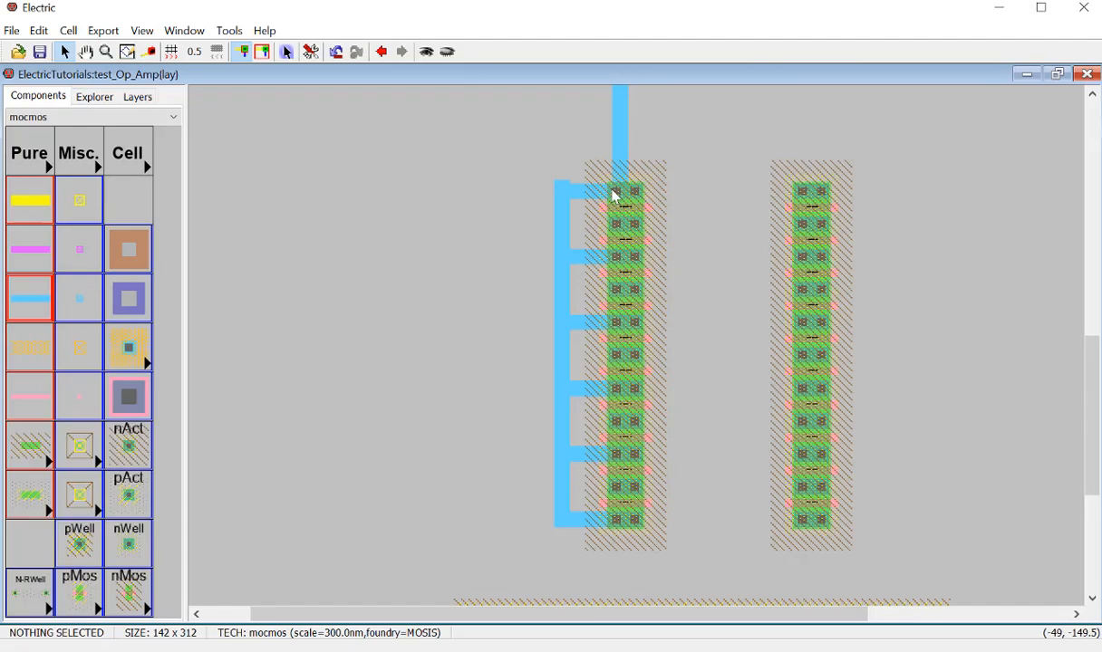
Step: Route Metal-1 rightward from the left nMOS stack's second contact row and join it to the tenth row with a vertical rail
left_click(626, 224)
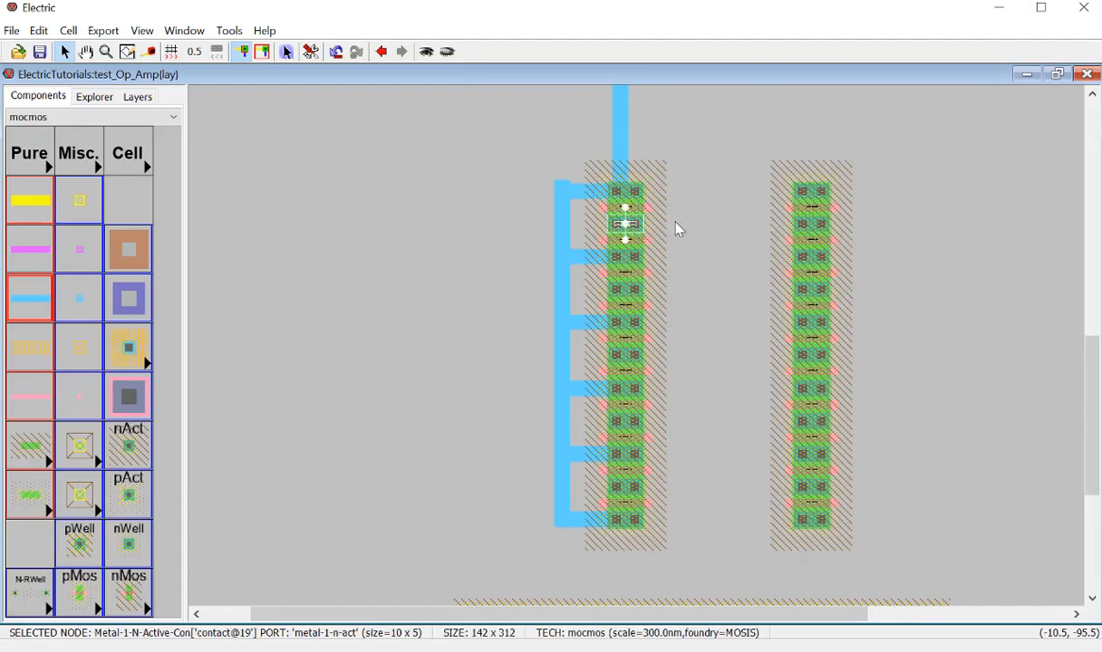
right_click(677, 227)
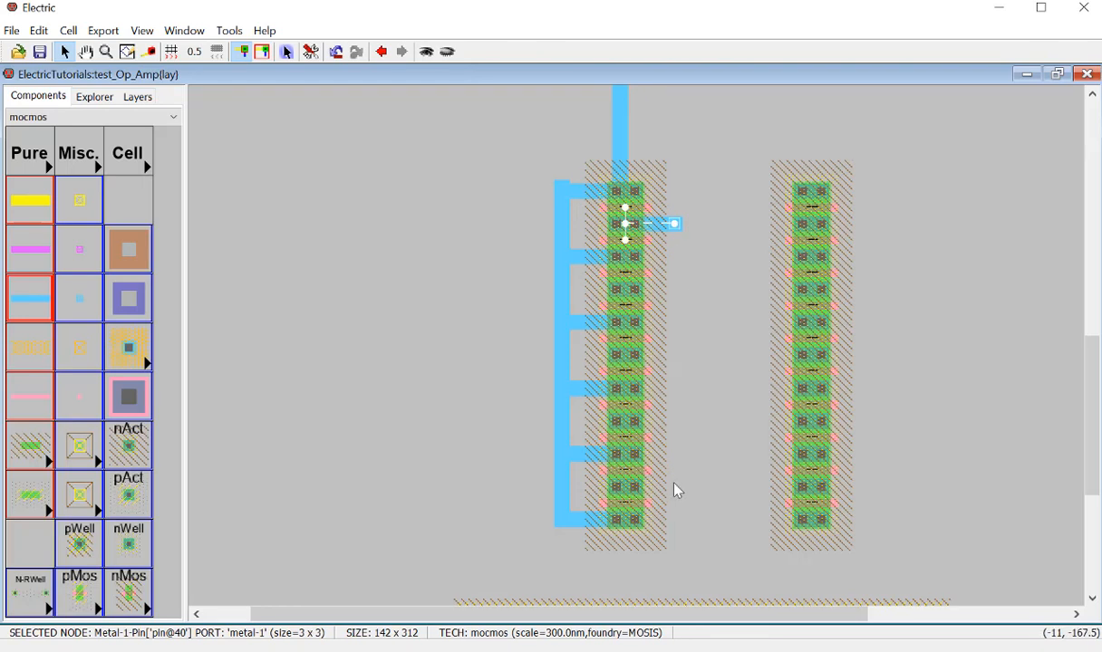
right_click(638, 487)
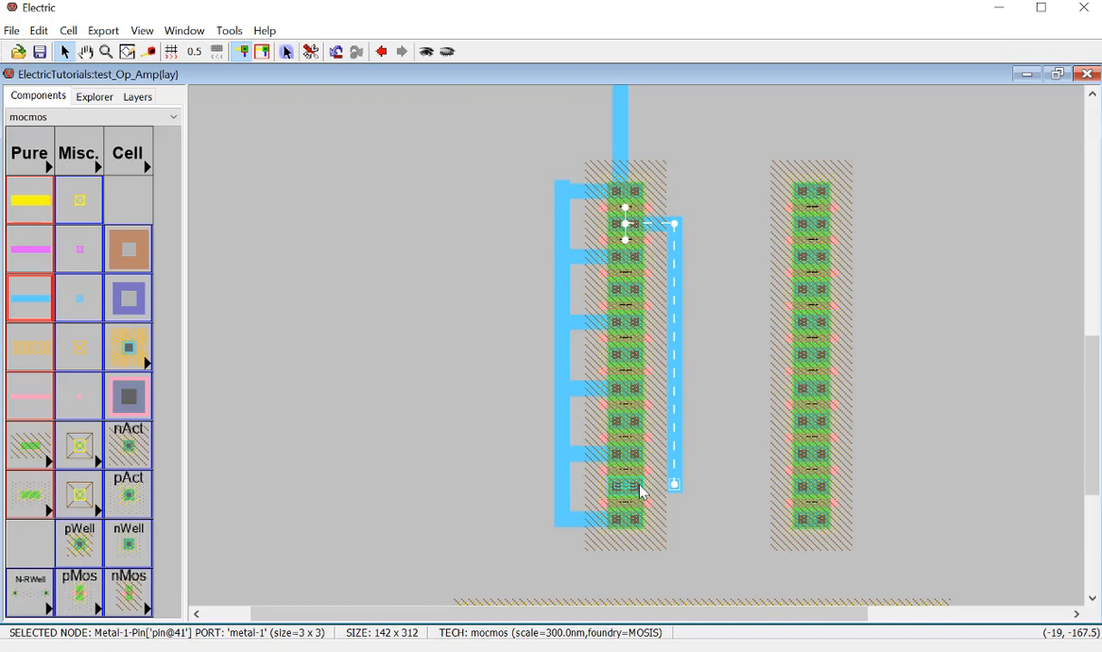
left_click(698, 523)
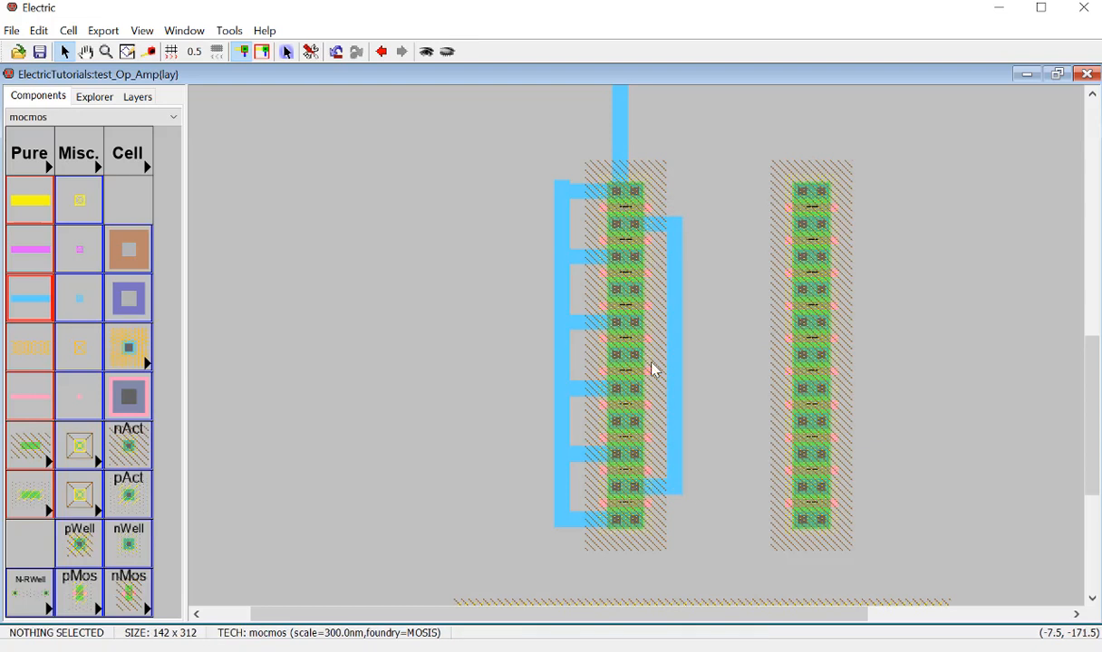
left_click(638, 257)
right_click(669, 256)
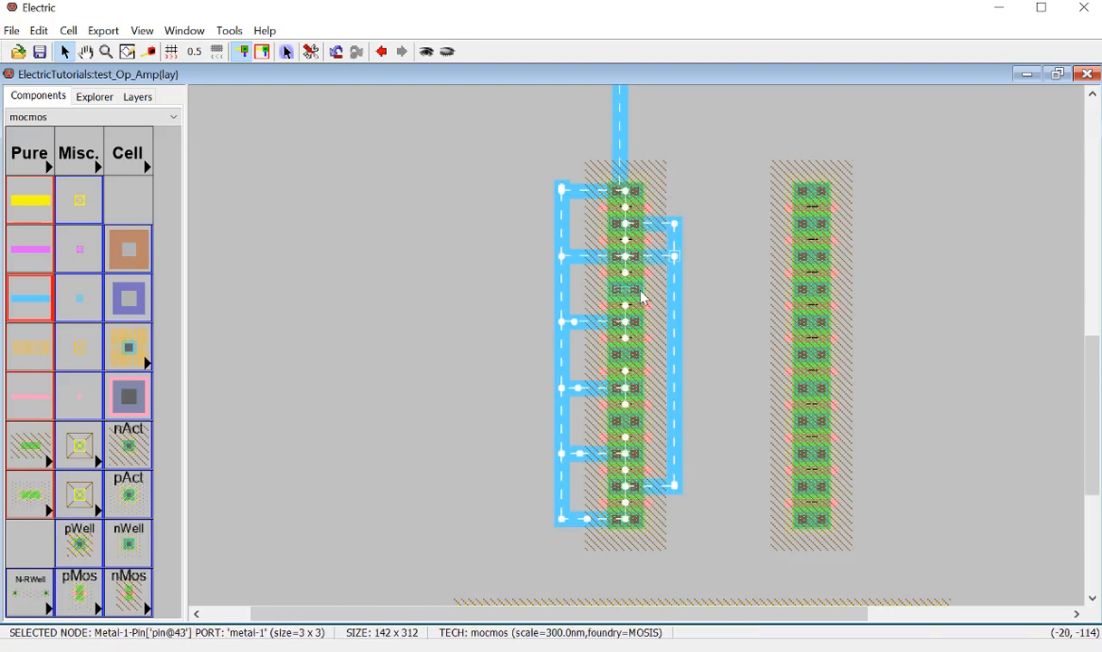
left_click(626, 258)
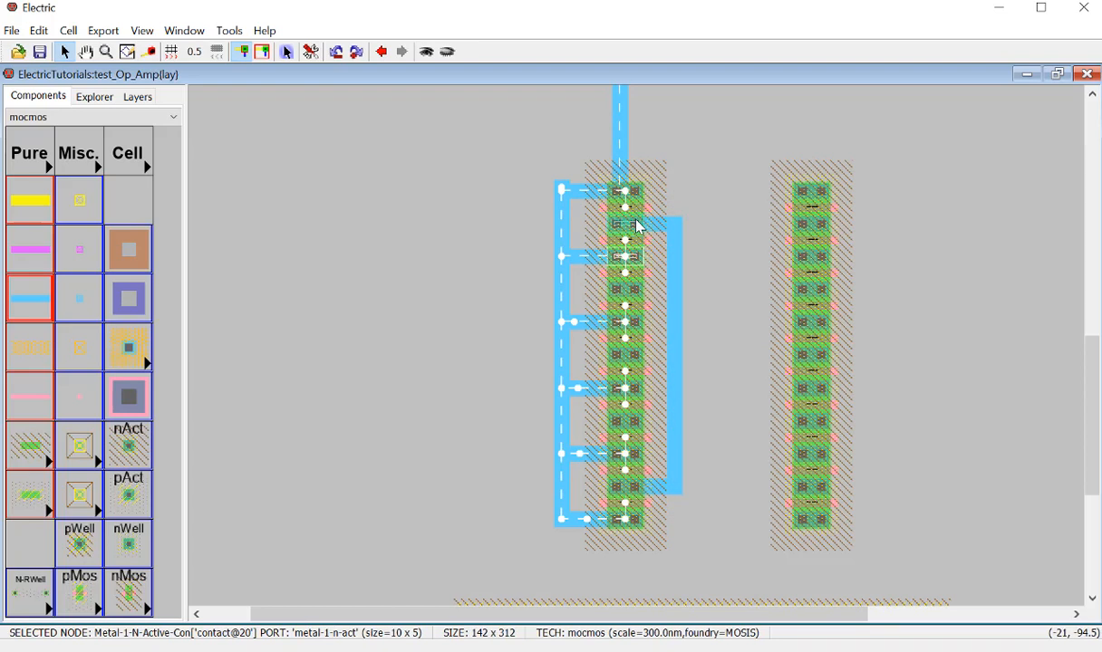
Step: Connect the left nMOS stack's fourth, sixth and eighth contact rows to its right Metal-1 rail
left_click(633, 291)
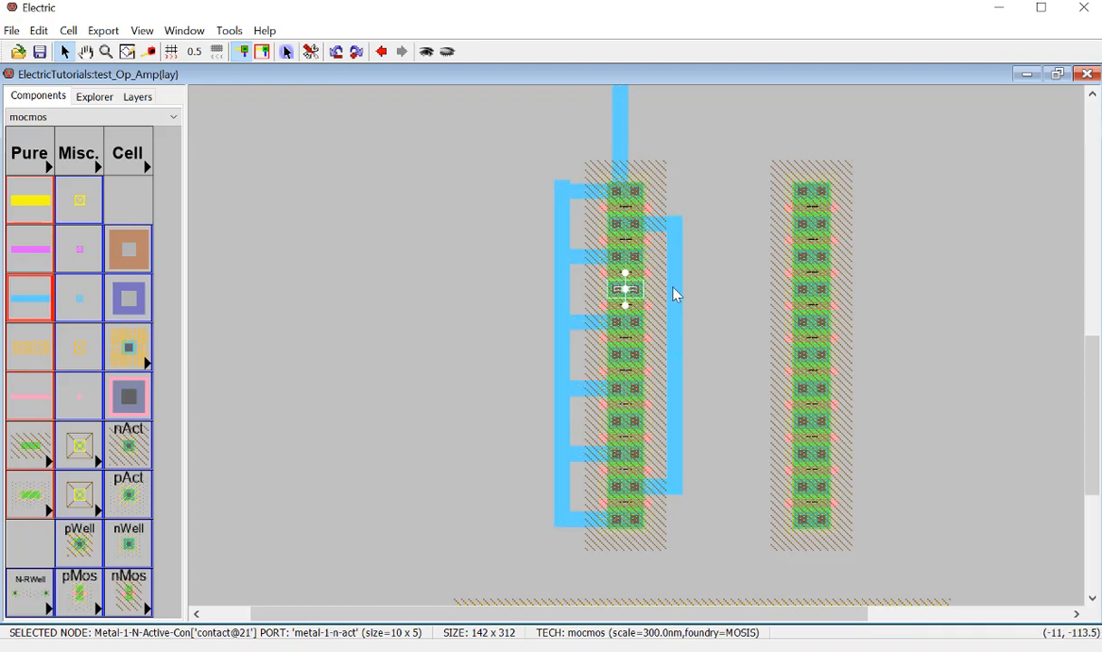
right_click(675, 290)
left_click(637, 356)
right_click(674, 355)
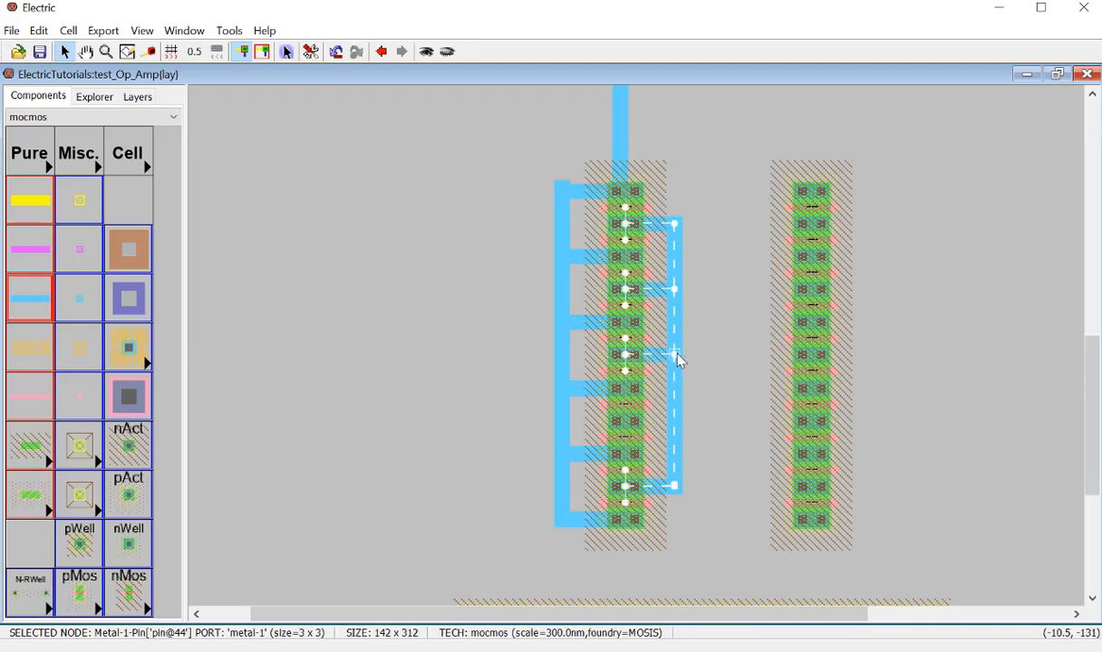
left_click(634, 423)
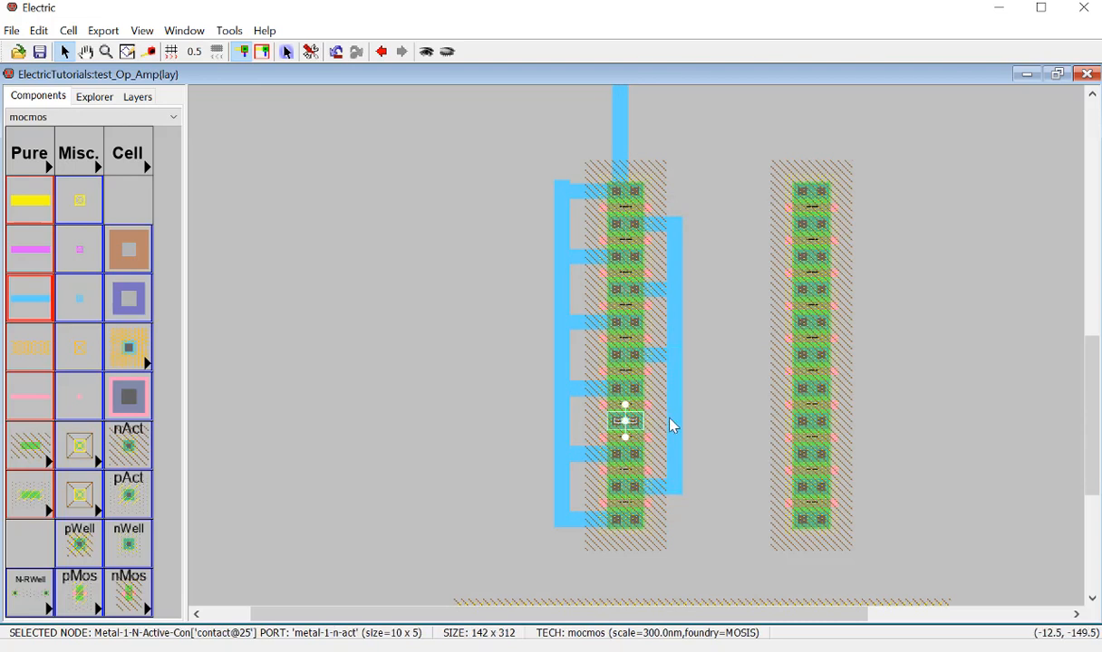
right_click(674, 423)
left_click(725, 401)
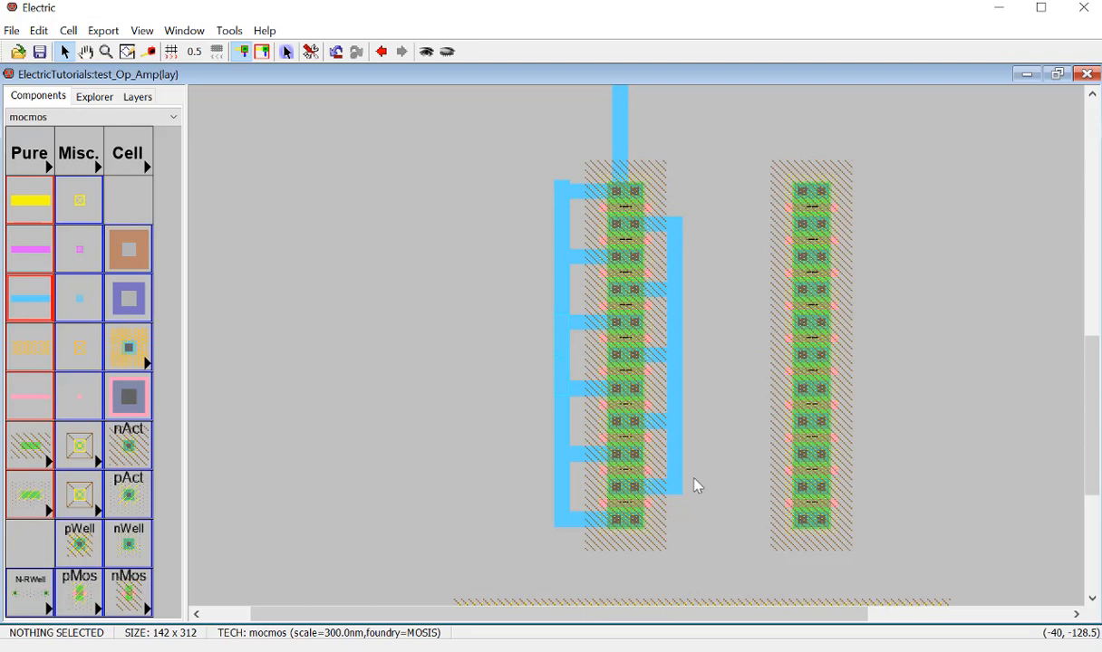
Step: Delete the entire unwired right nMOS stack
scroll(670, 416, "down", 2, "ctrl")
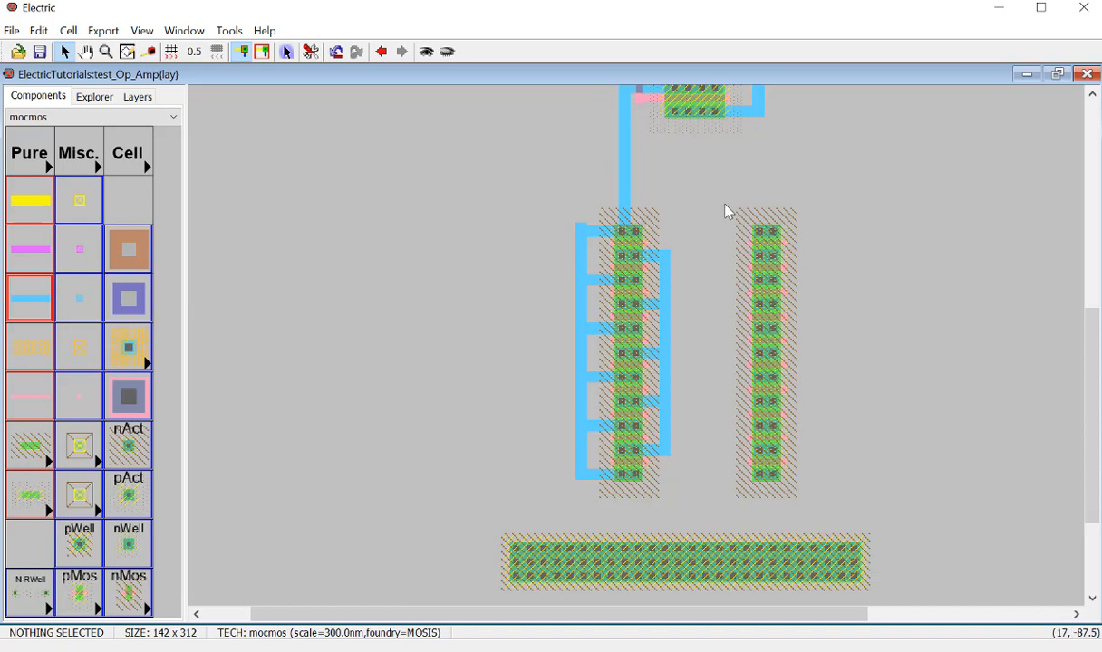
left_click_drag(716, 204, 812, 501)
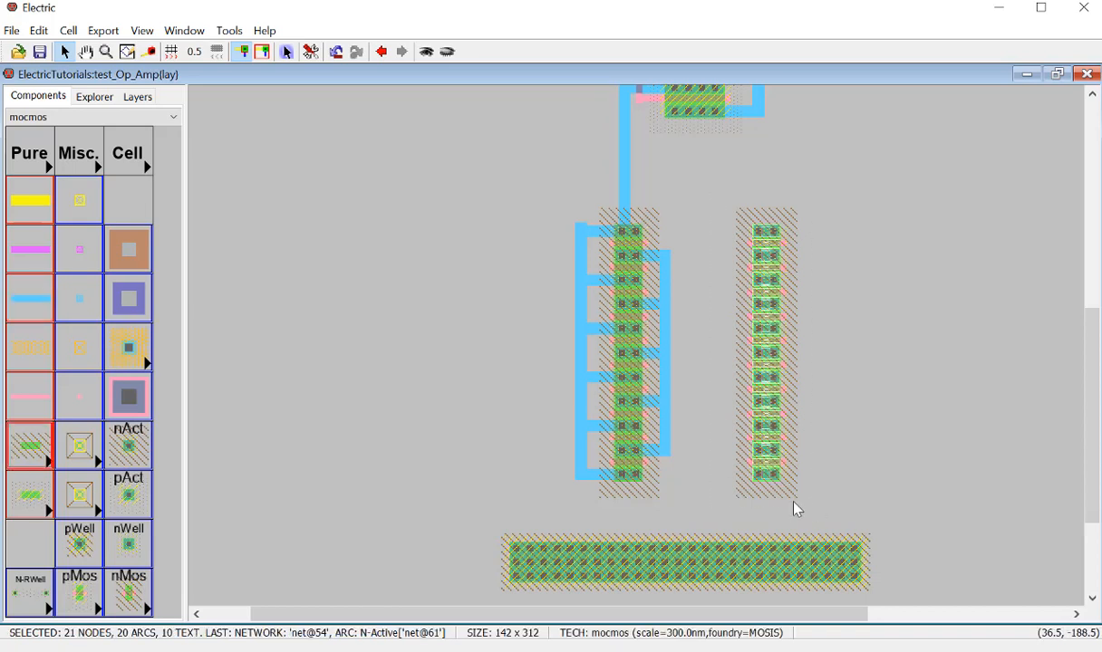
key("Delete")
Step: Place a copy of the wired left nMOS stack where the right stack stood, and delete the copy's upward Metal-1 wire
left_click_drag(669, 513, 532, 231)
key("ctrl+c")
key("ctrl+v")
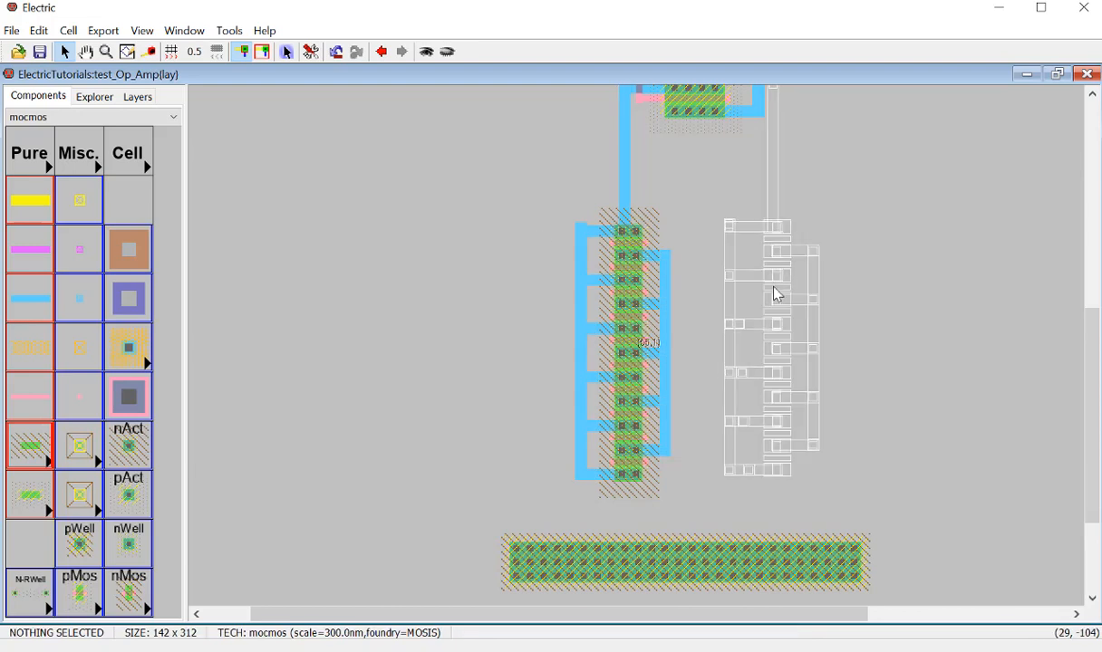
left_click(765, 283)
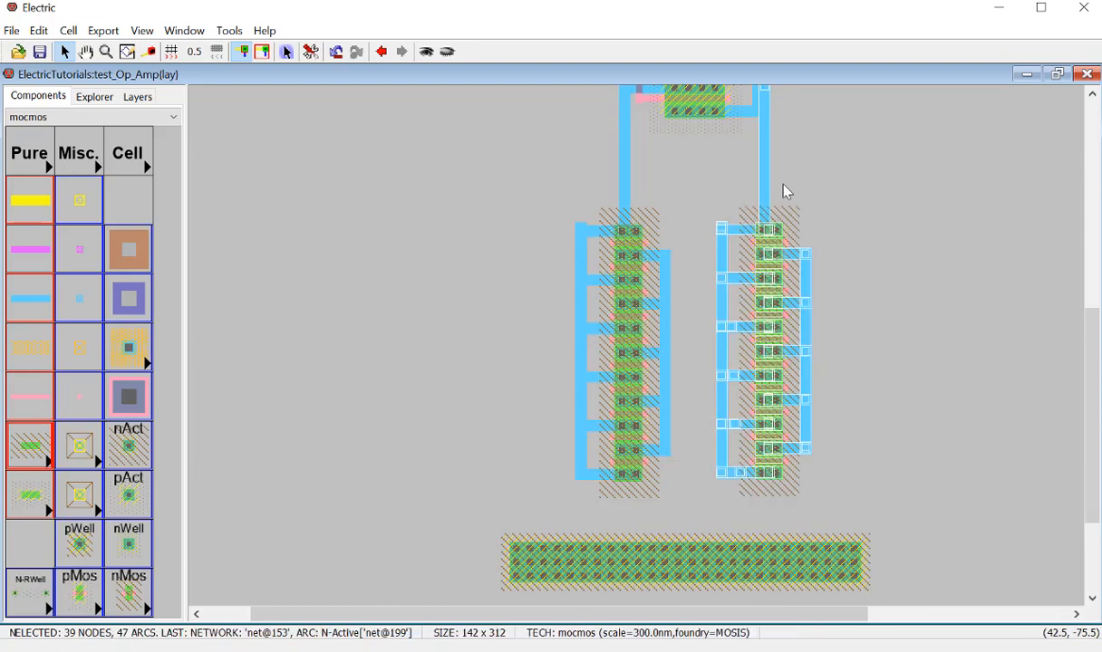
left_click(767, 178)
key("Delete")
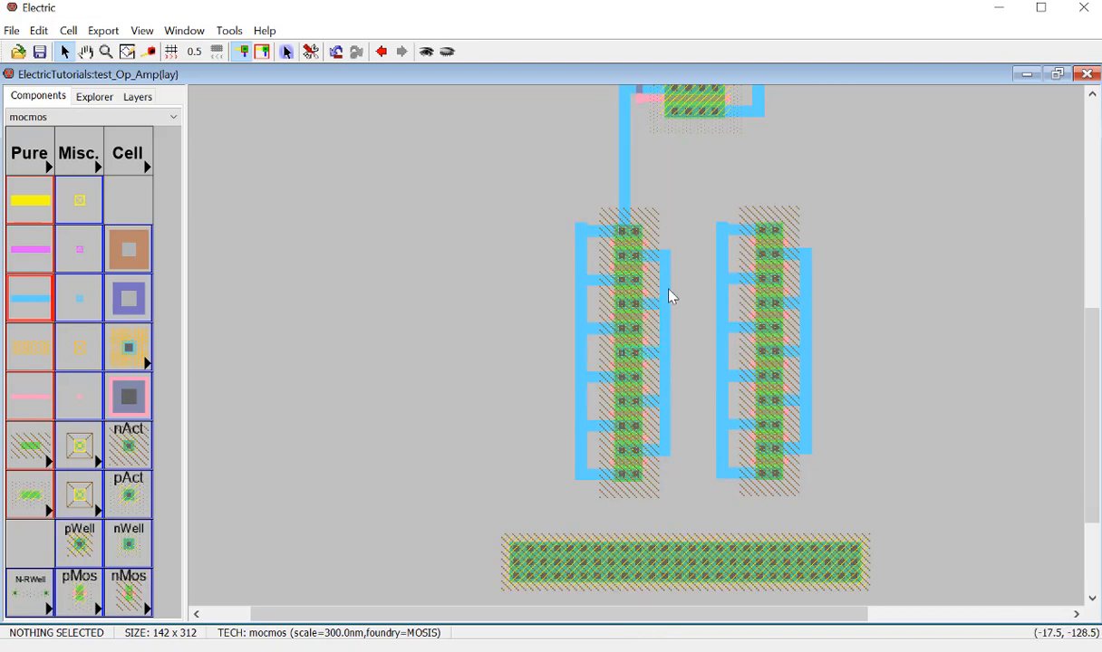
Step: Join the two nMOS stacks' facing rails in Metal-1 and extend the right stack's outer rail down to the wide well contact
left_click(668, 356)
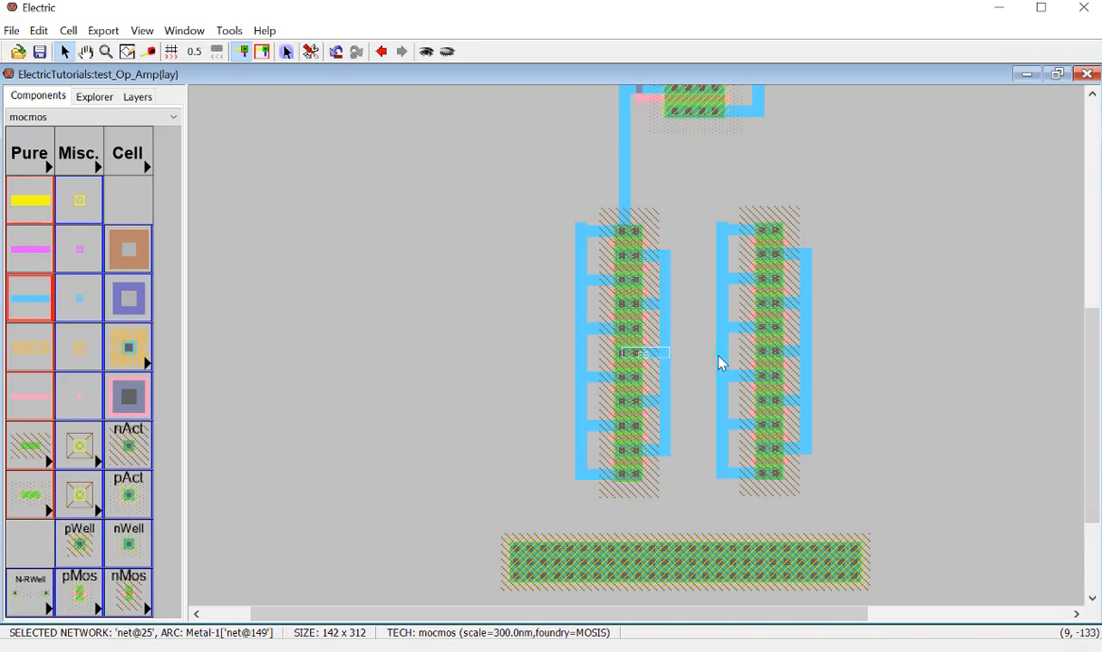
right_click(721, 363)
left_click(810, 455)
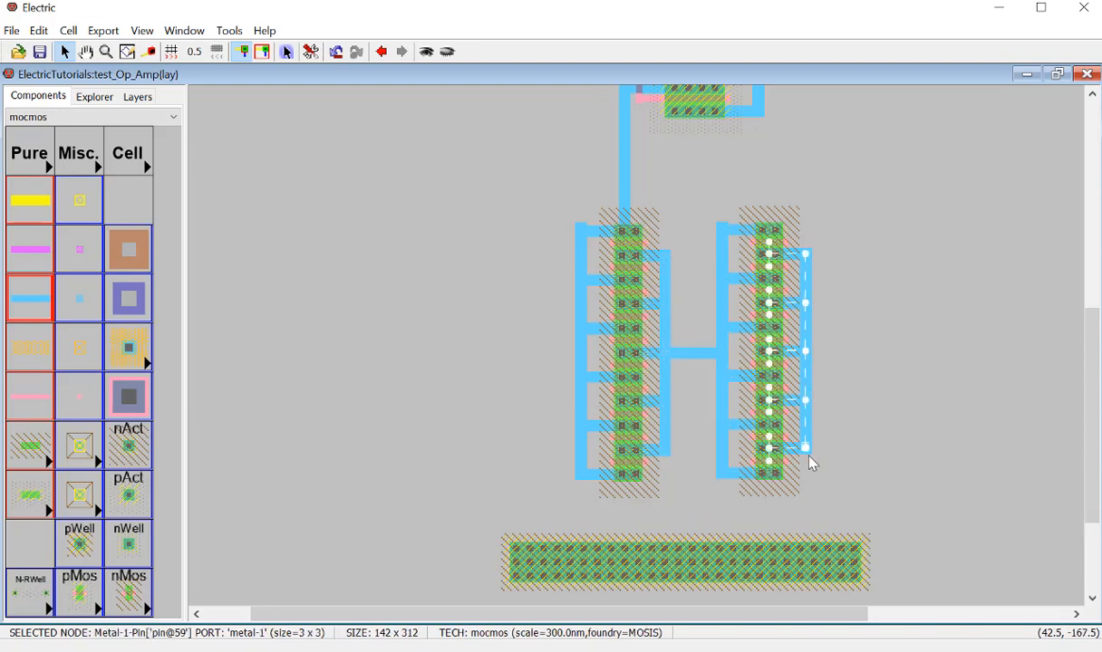
right_click(804, 549)
left_click(866, 453)
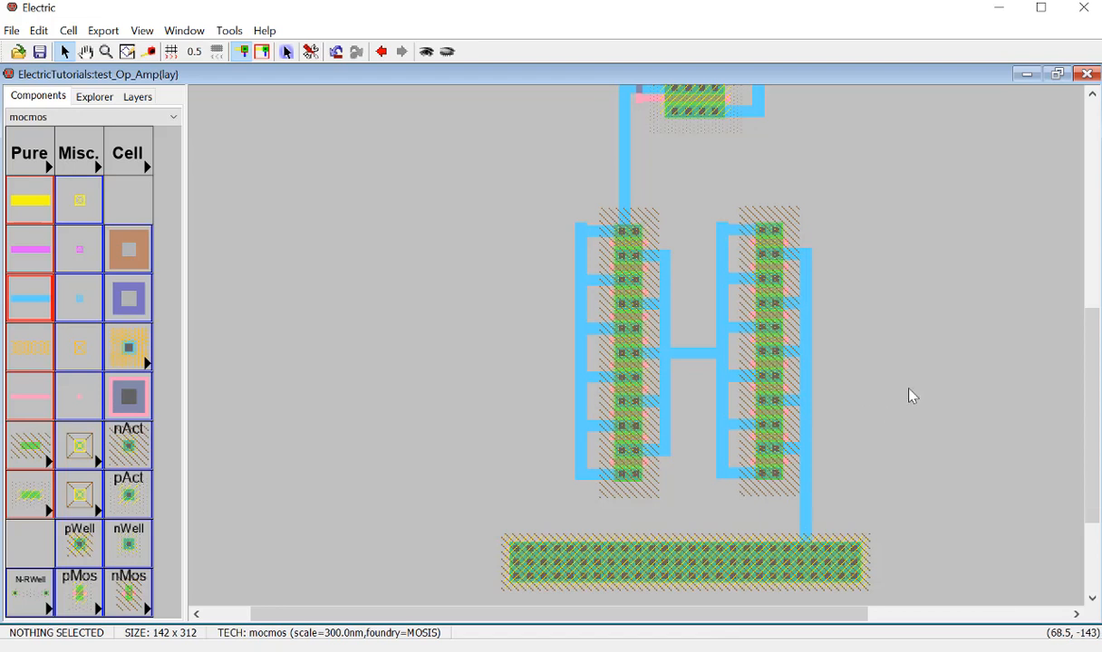
Step: Route polysilicon leftward from the left nMOS stack's top gate and down a vertical rail to its bottom gate
left_click(589, 248)
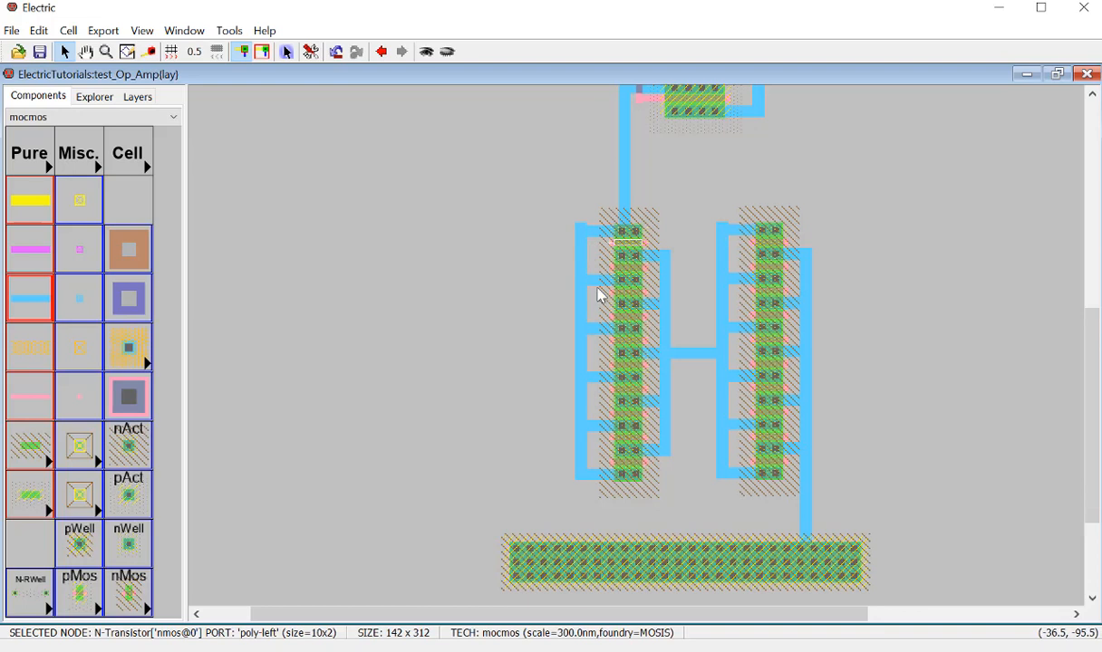
scroll(598, 289, "up", 5, "ctrl")
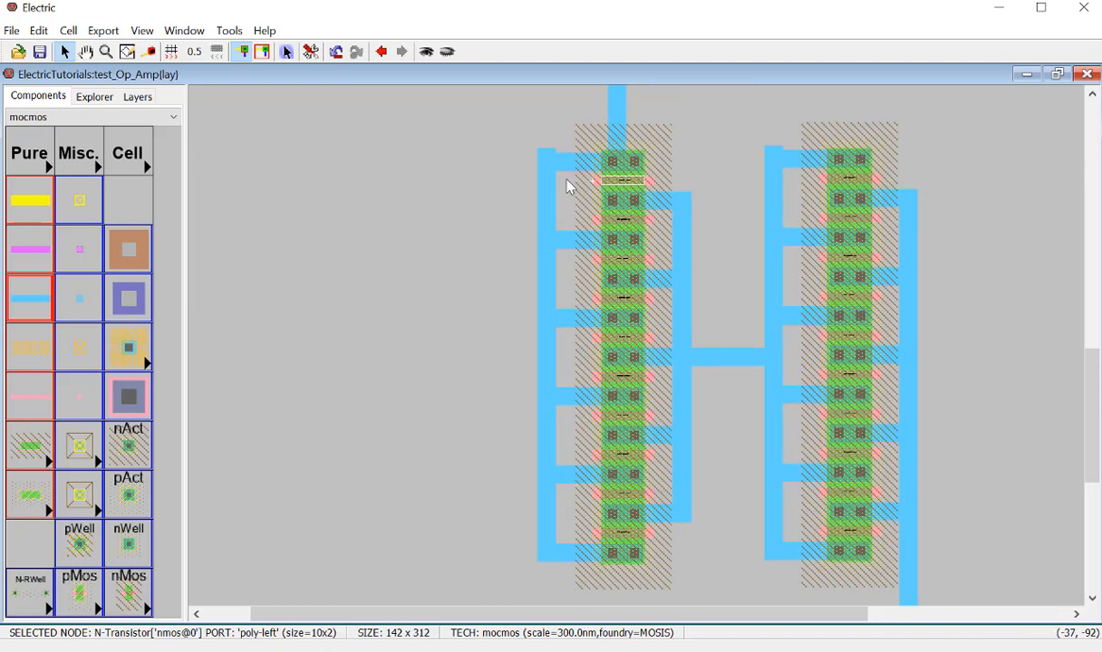
right_click(572, 209)
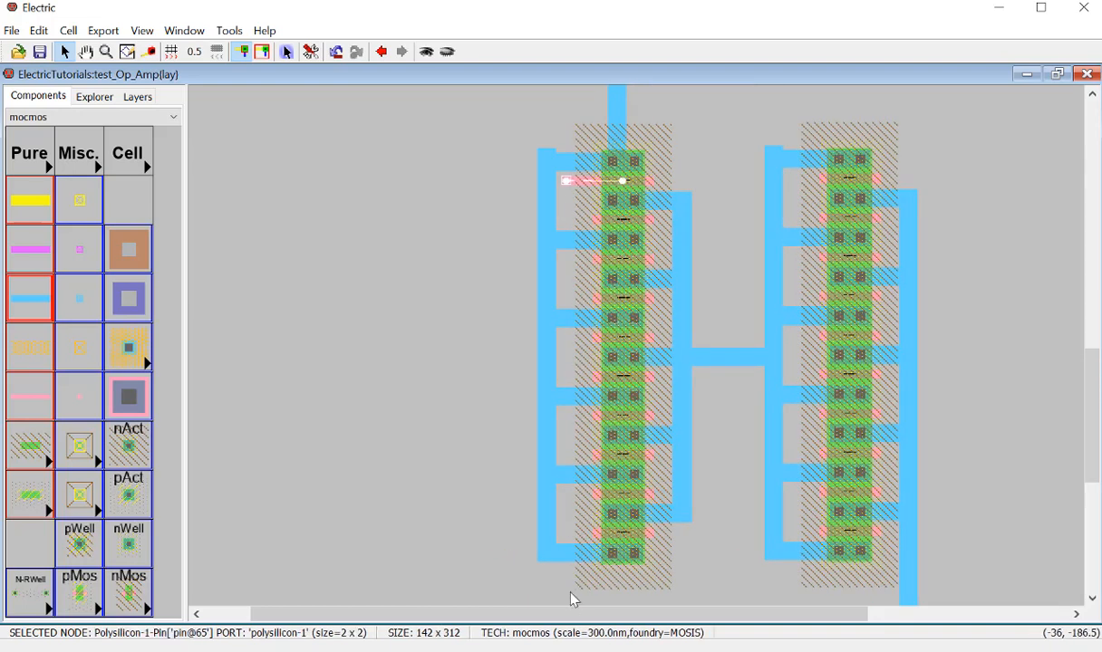
right_click(564, 539)
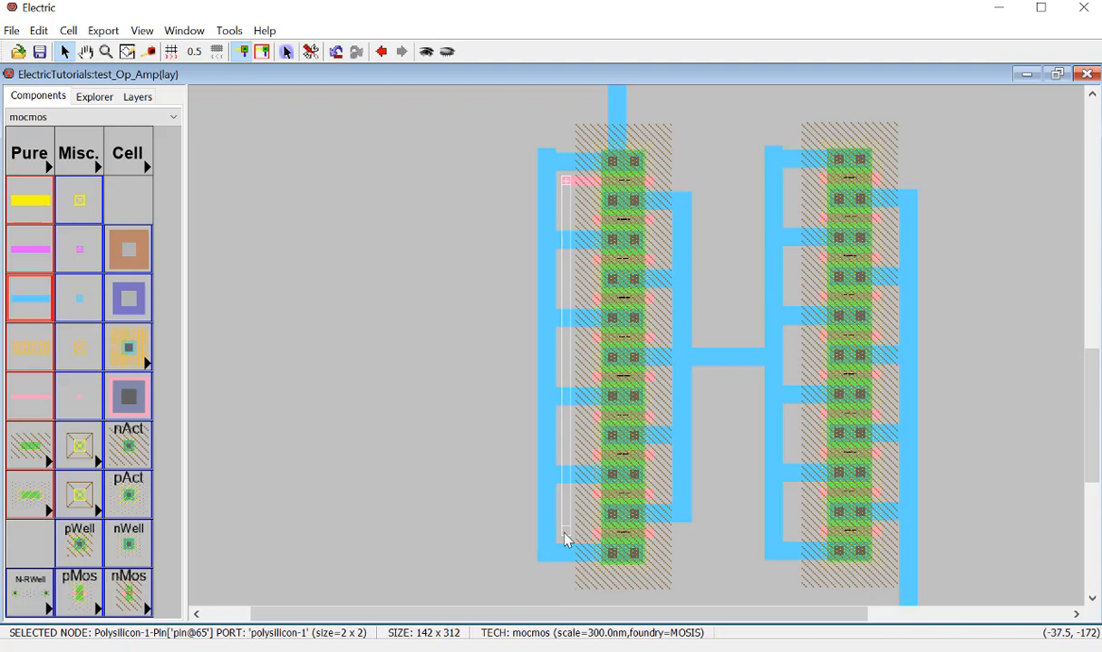
left_click(481, 494)
Step: Connect the second gate of the left nMOS stack to the vertical polysilicon rail
left_click(593, 217)
left_click(567, 217, "shift")
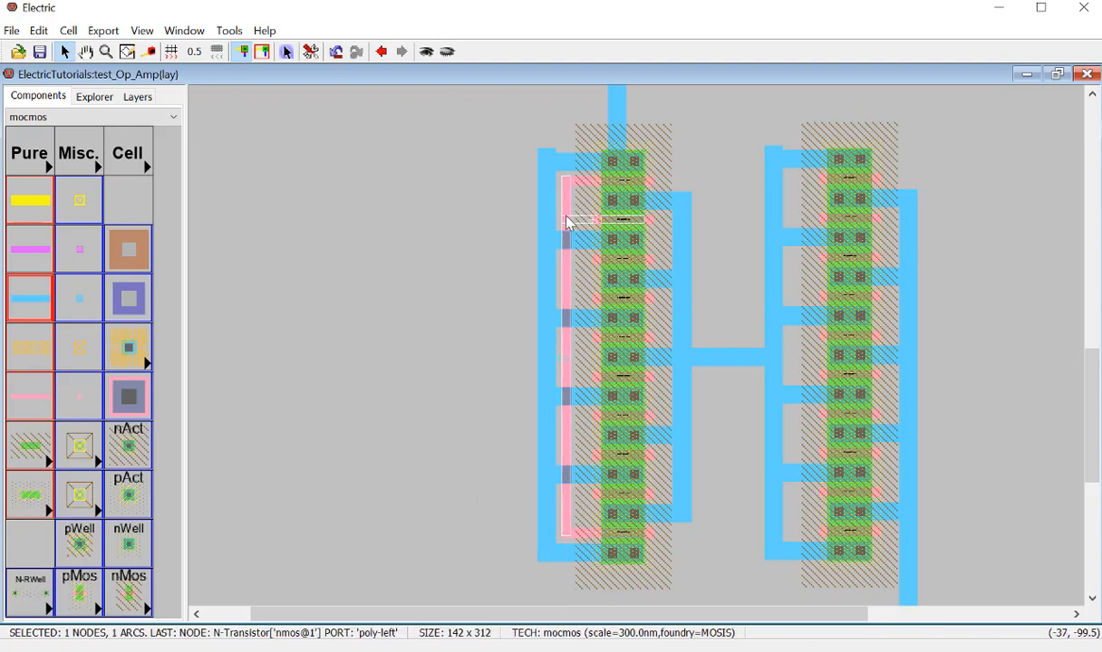
right_click(566, 221)
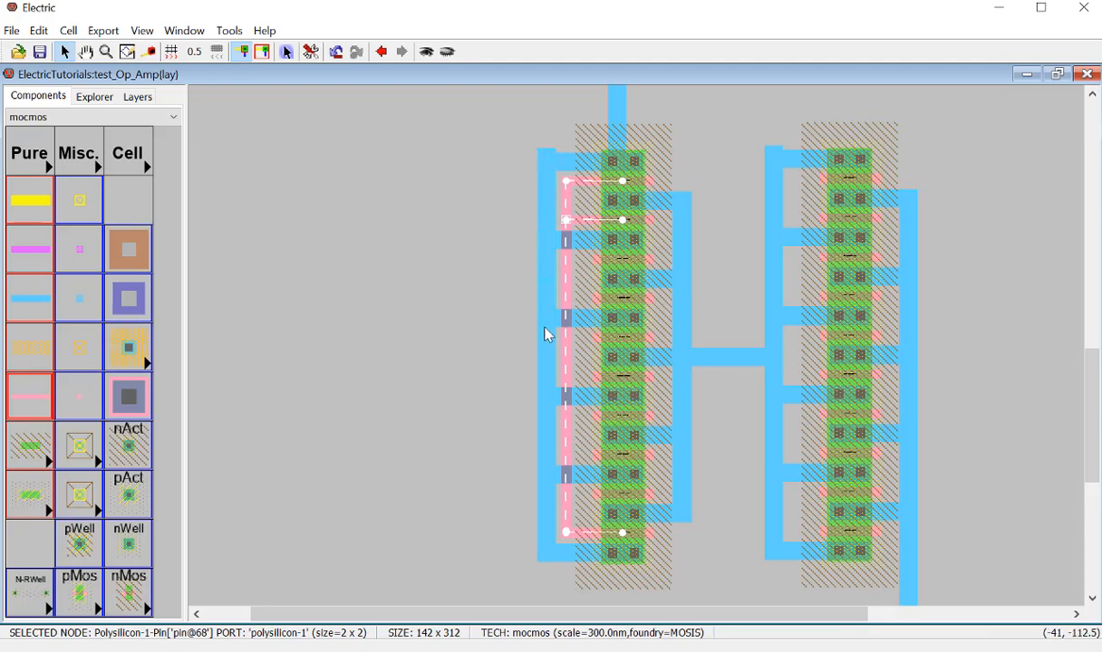
left_click(495, 410)
Step: Examine the left nMOS stack's polysilicon rail and gate ends along the stack's full height
scroll(494, 409, "up", 5, "ctrl")
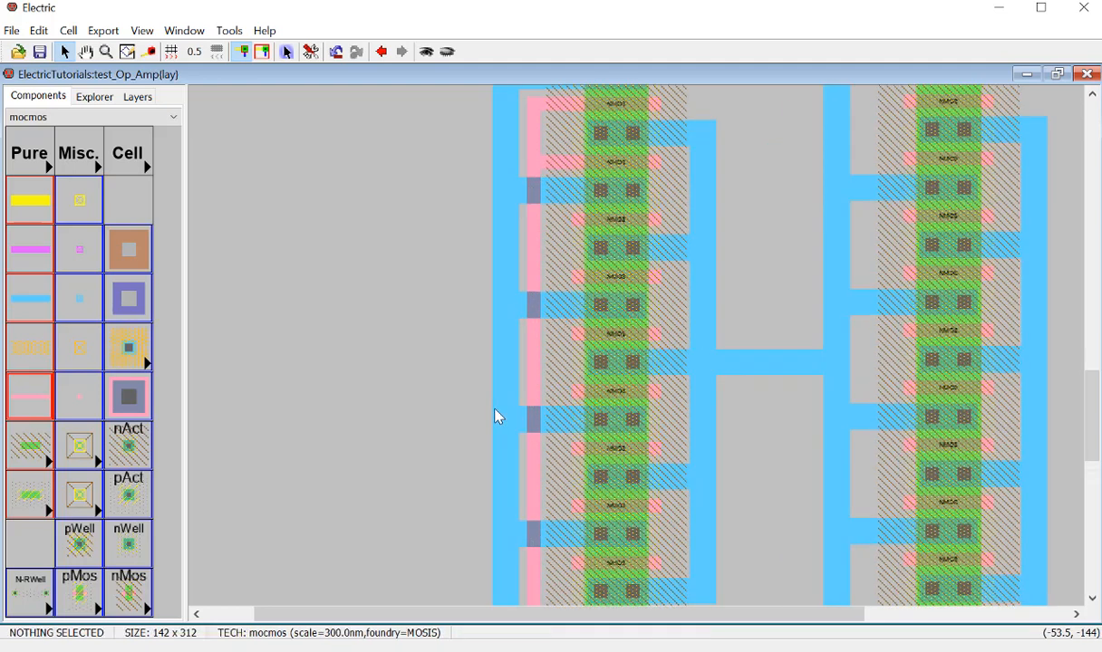
scroll(495, 410, "up", 3)
scroll(495, 409, "up", 1)
scroll(495, 410, "down", 5)
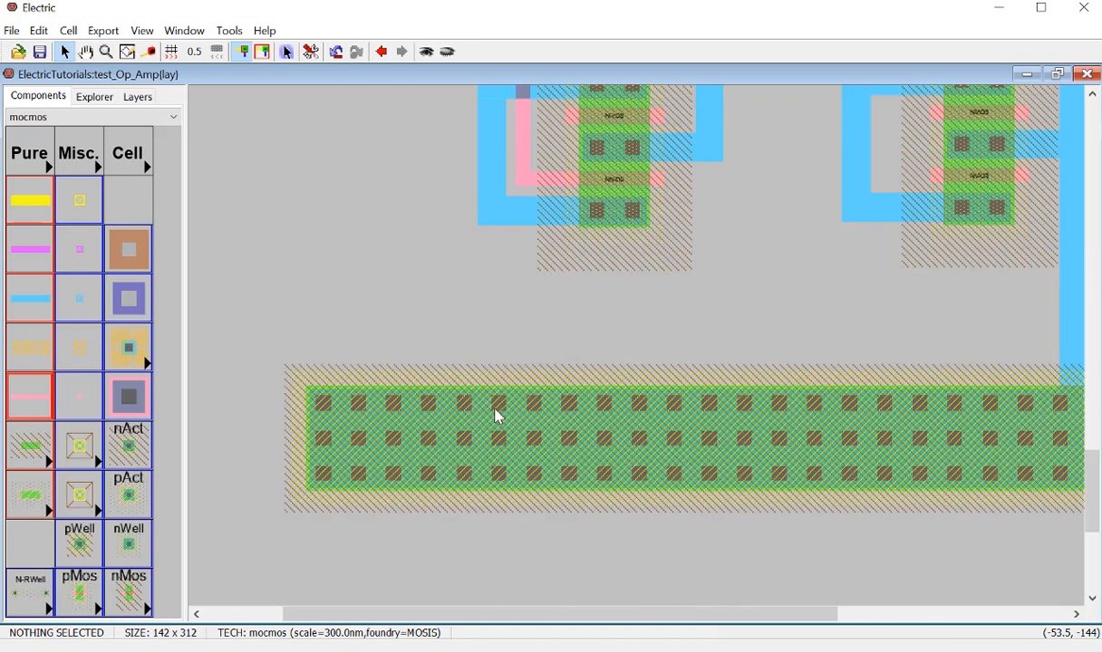
scroll(494, 409, "up", 2)
scroll(494, 410, "down", 2, "ctrl")
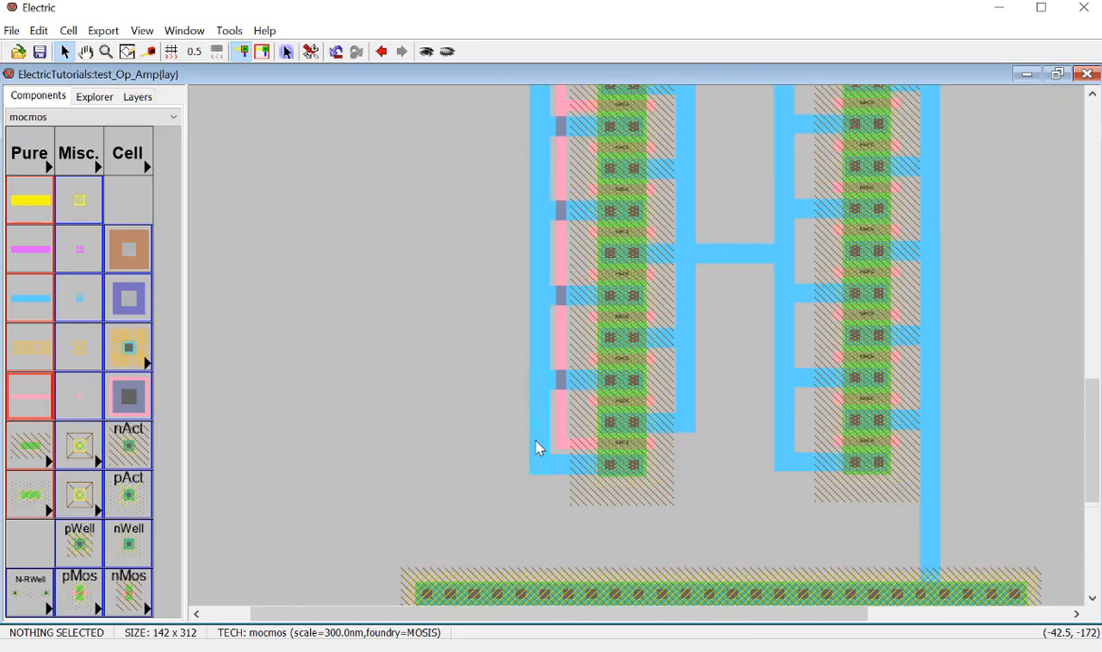
scroll(538, 448, "up", 3)
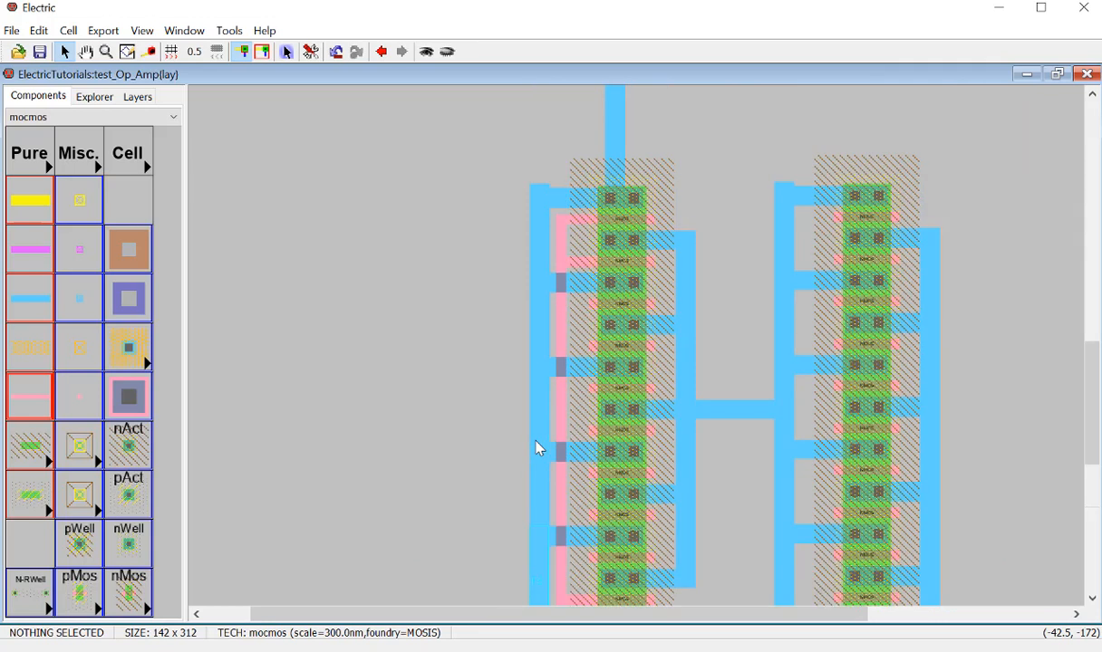
scroll(538, 447, "down", 3)
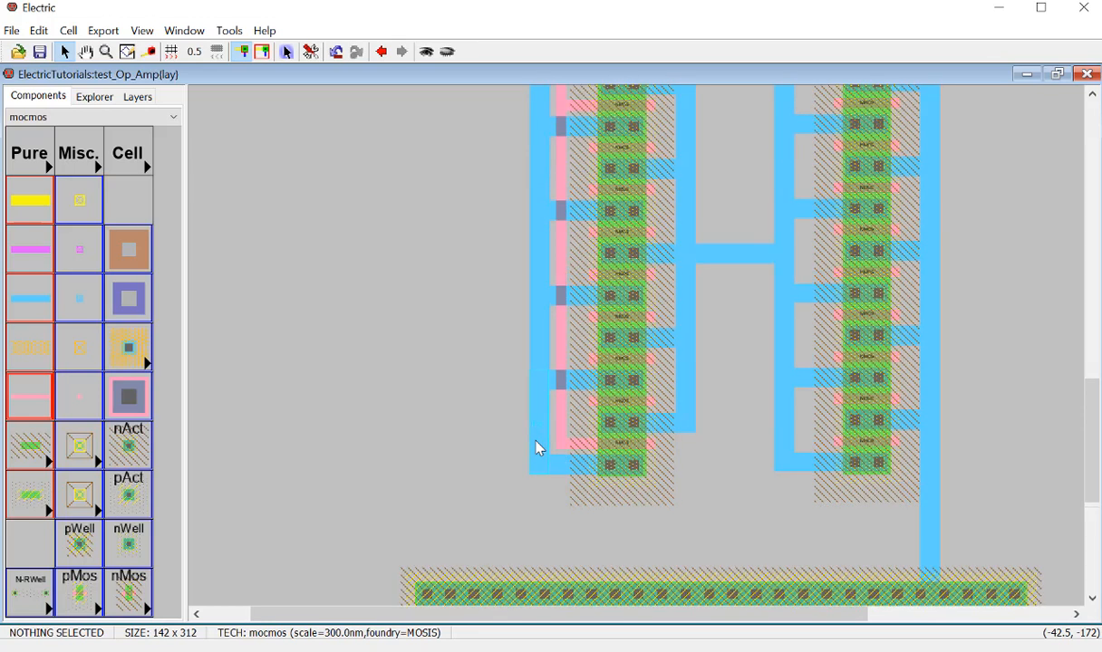
Step: Connect the remaining intermediate gates of the left nMOS stack to its vertical polysilicon rail, from the third gate down
scroll(538, 447, "up", 3)
scroll(538, 448, "down", 3)
scroll(538, 448, "up", 3)
scroll(538, 448, "down", 3)
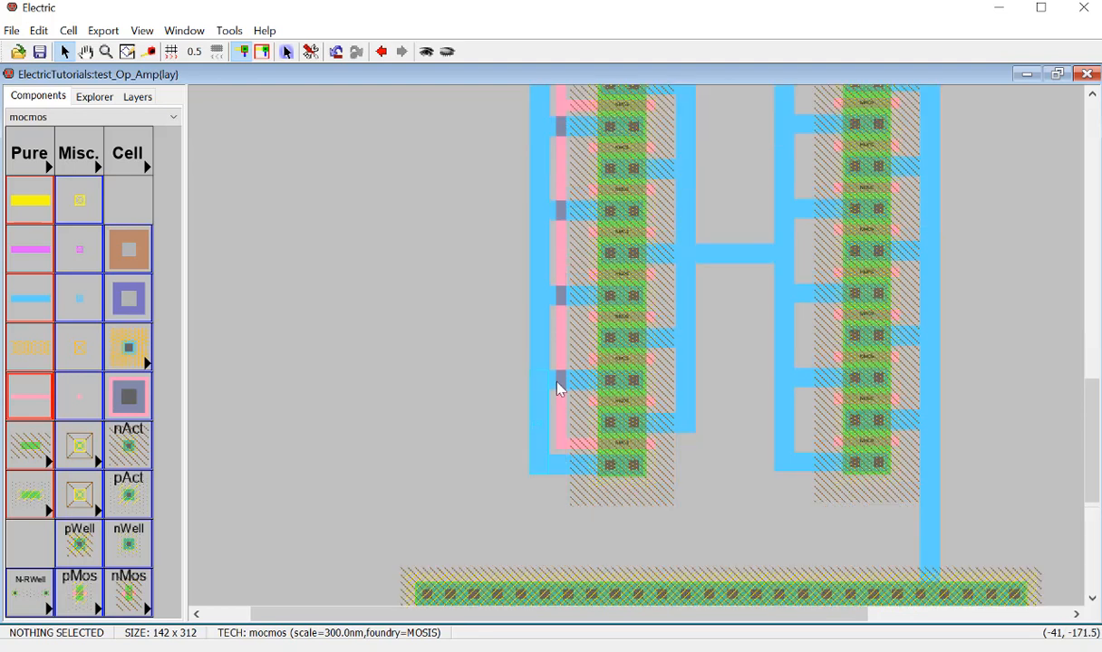
left_click(571, 151)
right_click(564, 149)
left_click(588, 188)
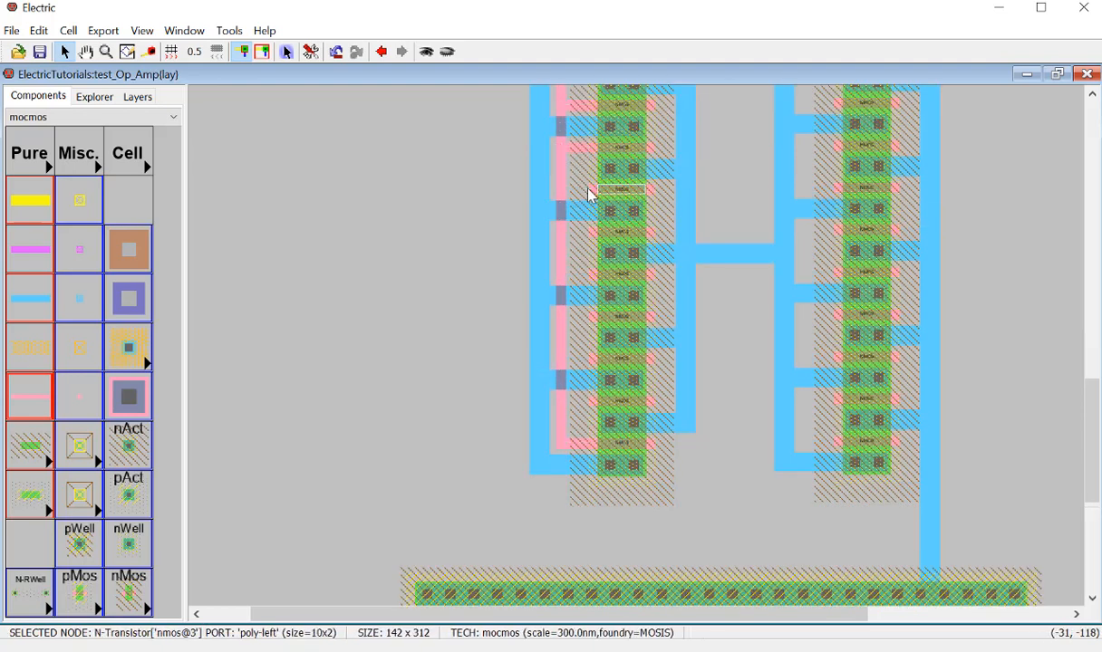
right_click(563, 191)
left_click(585, 235)
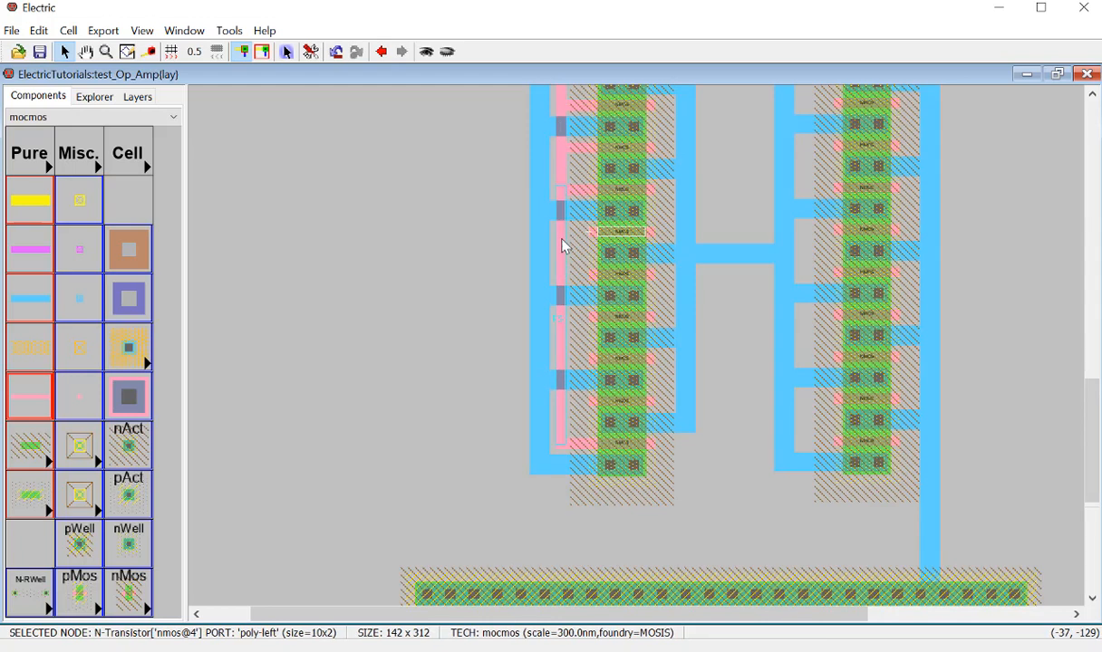
right_click(563, 237)
left_click(587, 278)
right_click(563, 278)
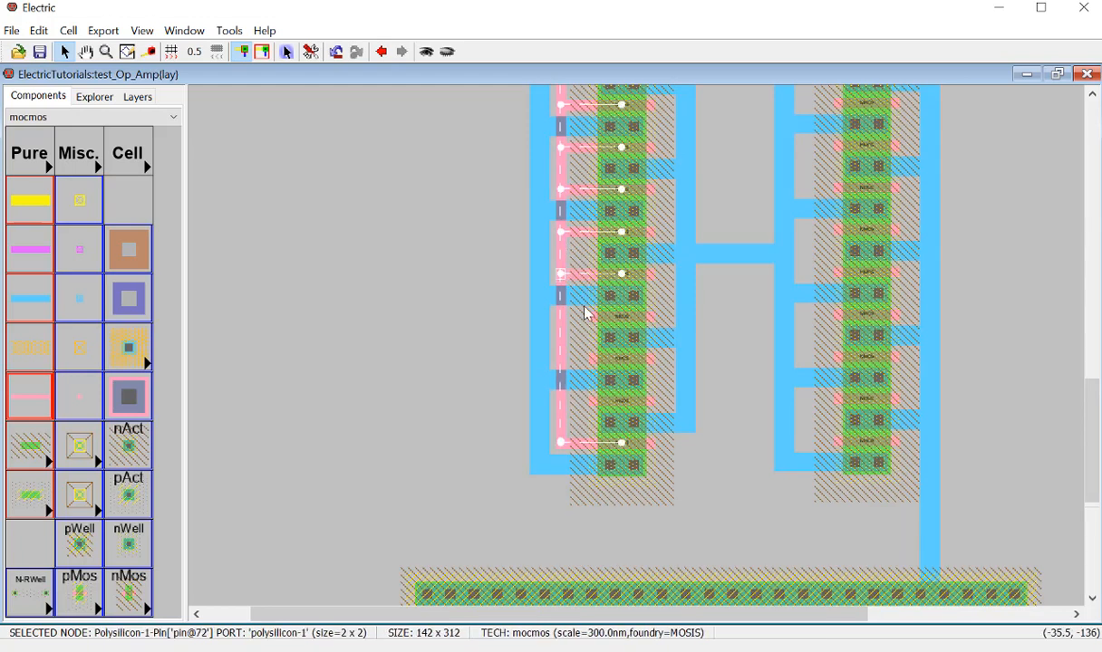
left_click(589, 319)
right_click(563, 319)
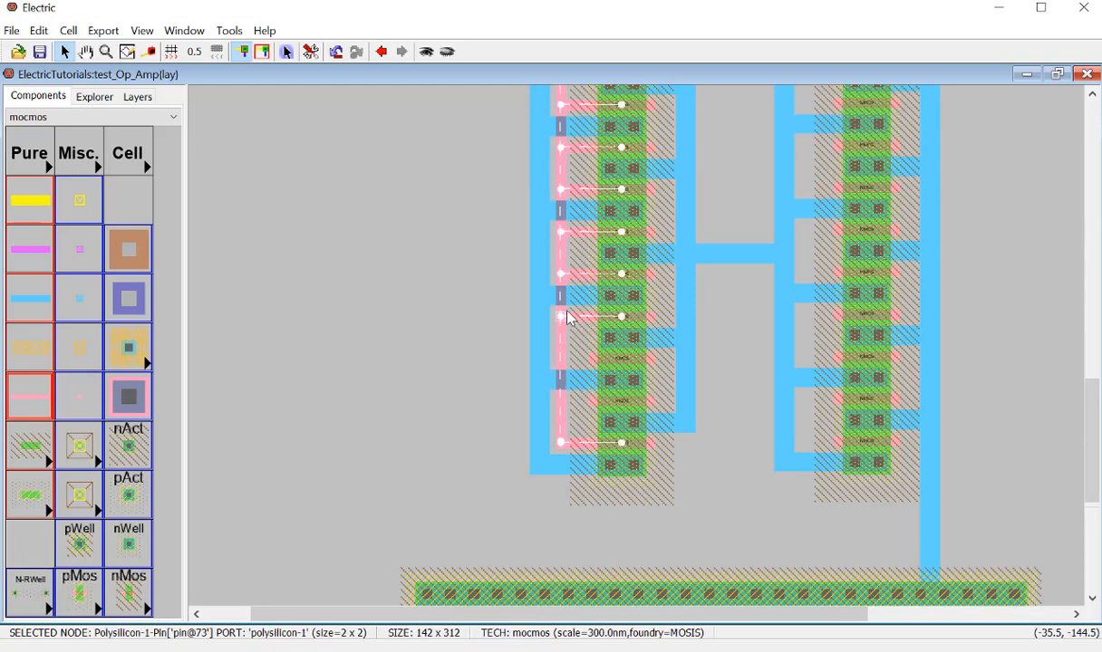
left_click(589, 361)
right_click(565, 361)
left_click(589, 401)
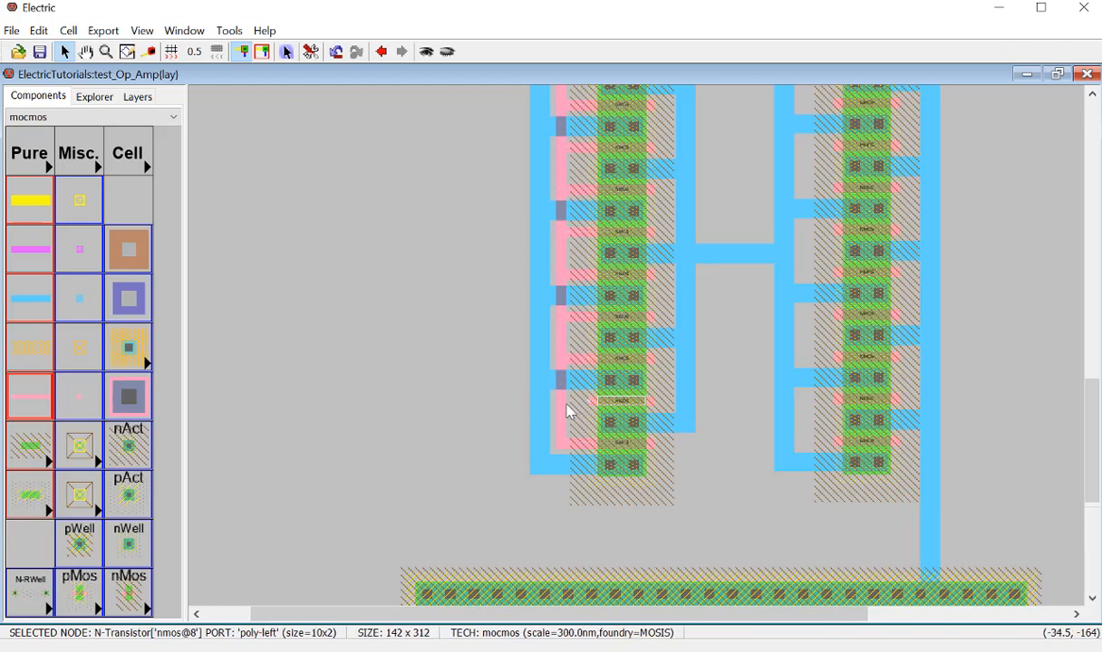
right_click(564, 404)
left_click(452, 381)
Step: Extend a polysilicon stub leftward from the middle of the left nMOS stack's gate rail, across the outer Metal-1 rail
left_click(555, 258)
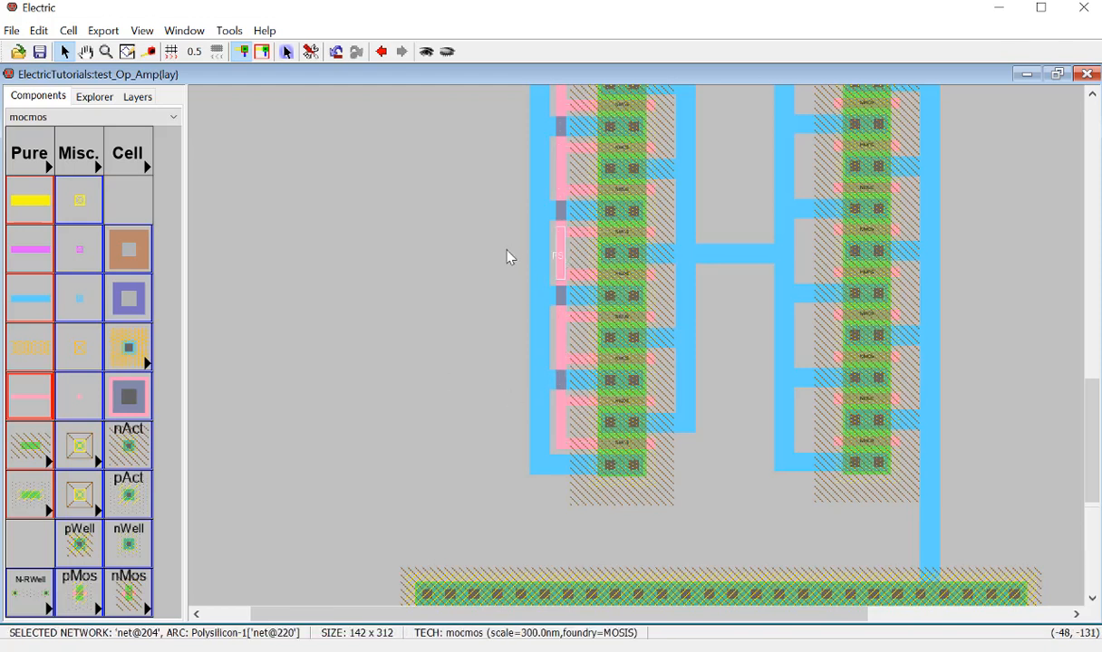
right_click(510, 254)
left_click(476, 319)
Step: Route polysilicon leftward from the right nMOS stack's top gate and down a vertical rail to its bottom gate
scroll(605, 376, "down", 5, "ctrl")
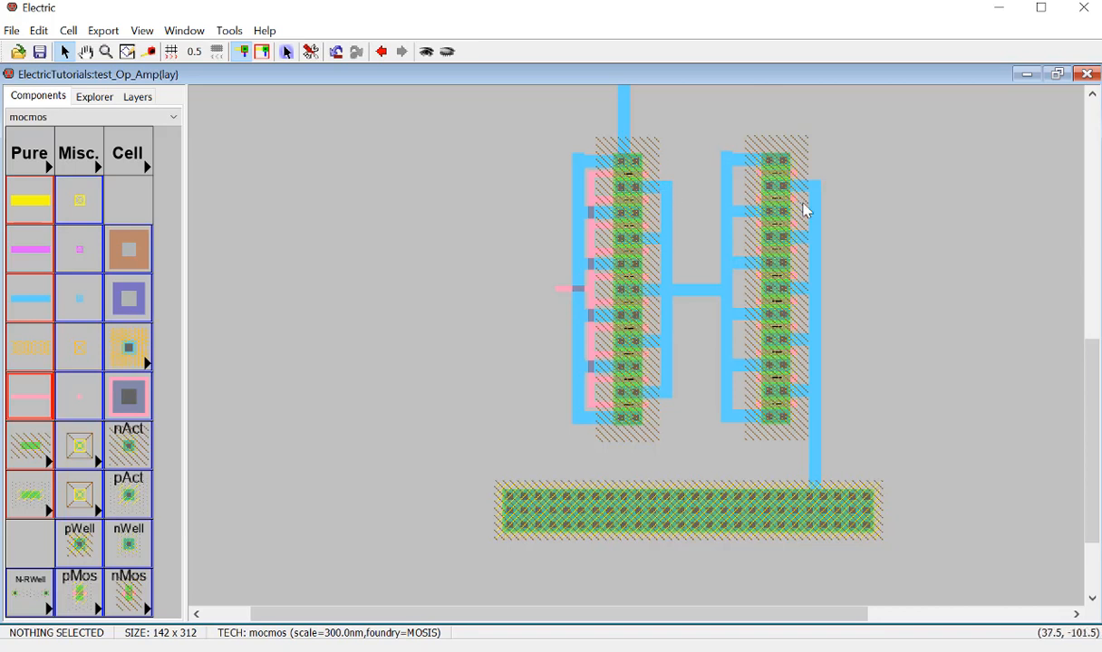
scroll(805, 185, "up", 3, "ctrl")
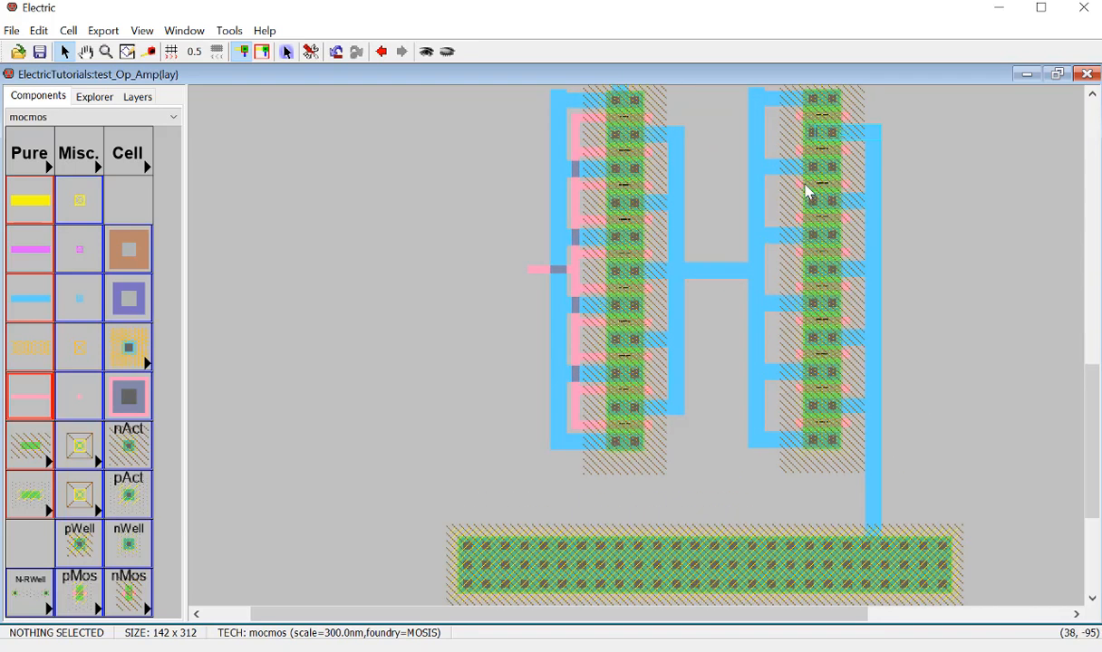
left_click(799, 119)
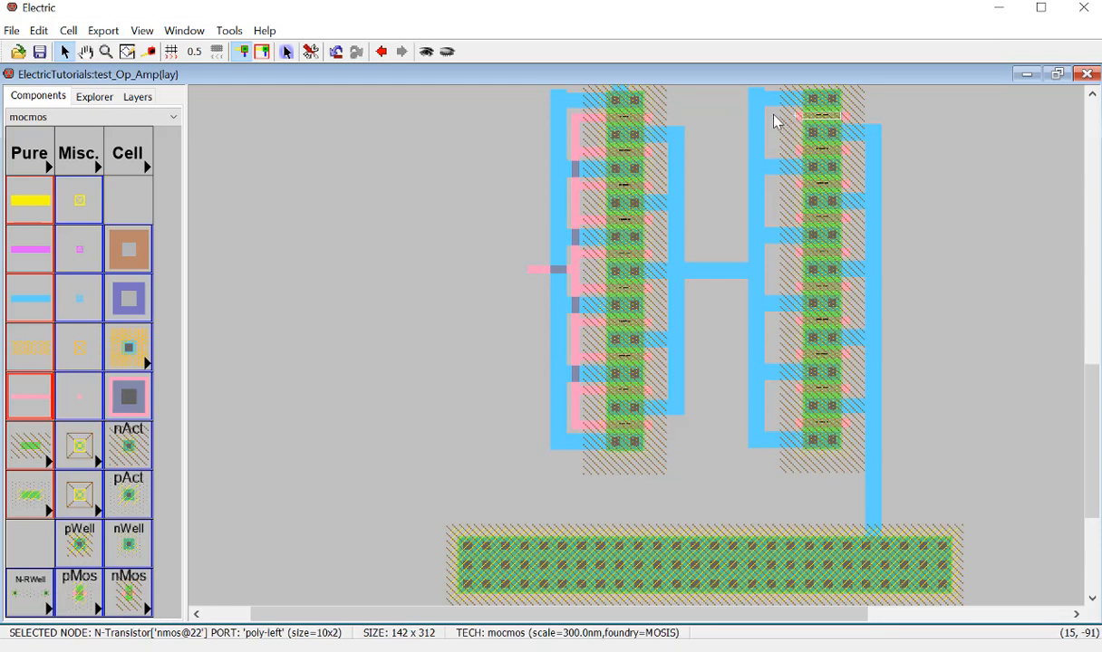
left_click(773, 118)
right_click_drag(775, 430, 791, 426)
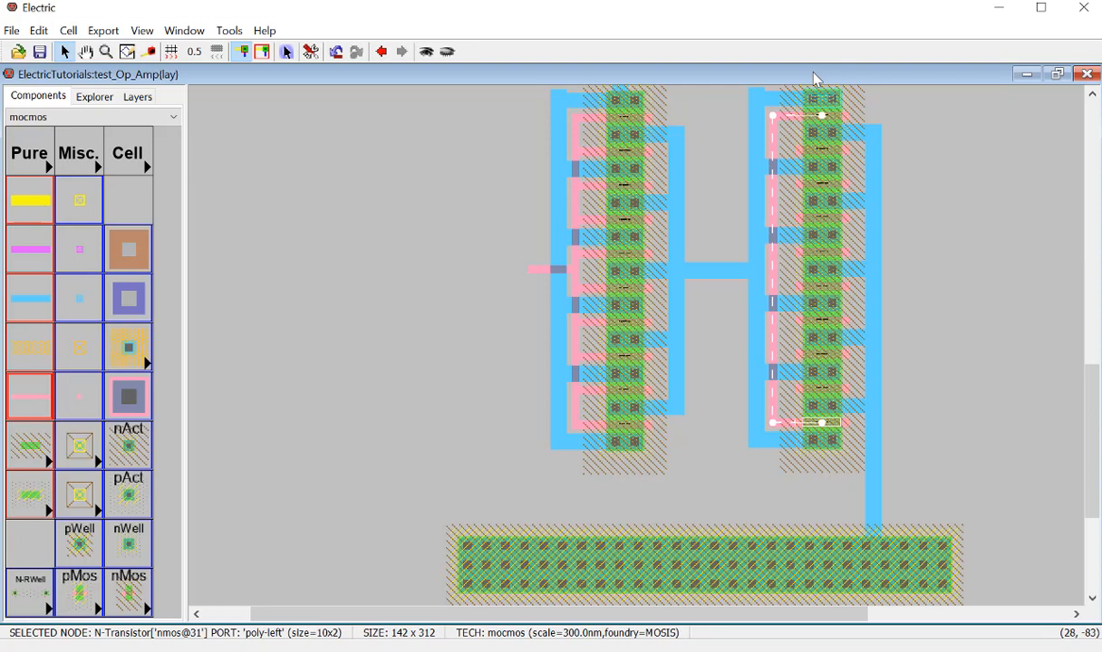
left_click(920, 185)
Step: Connect every intermediate gate of the right nMOS stack to its vertical polysilicon rail
scroll(839, 120, "up", 2, "ctrl")
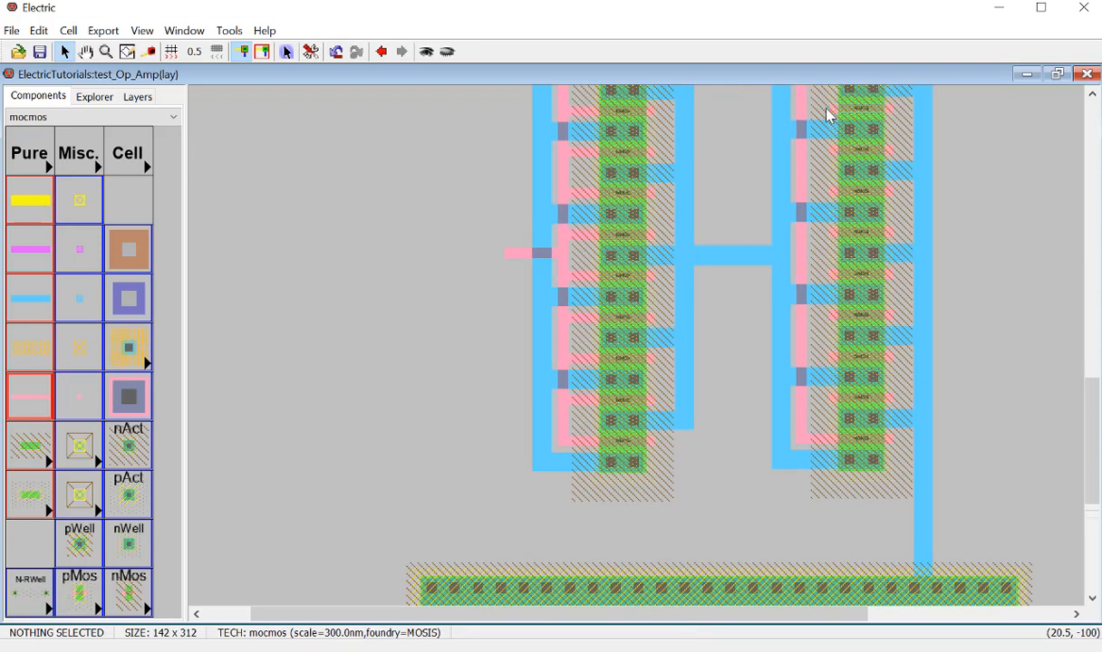
left_click(826, 108)
left_click(803, 108)
left_click(829, 148)
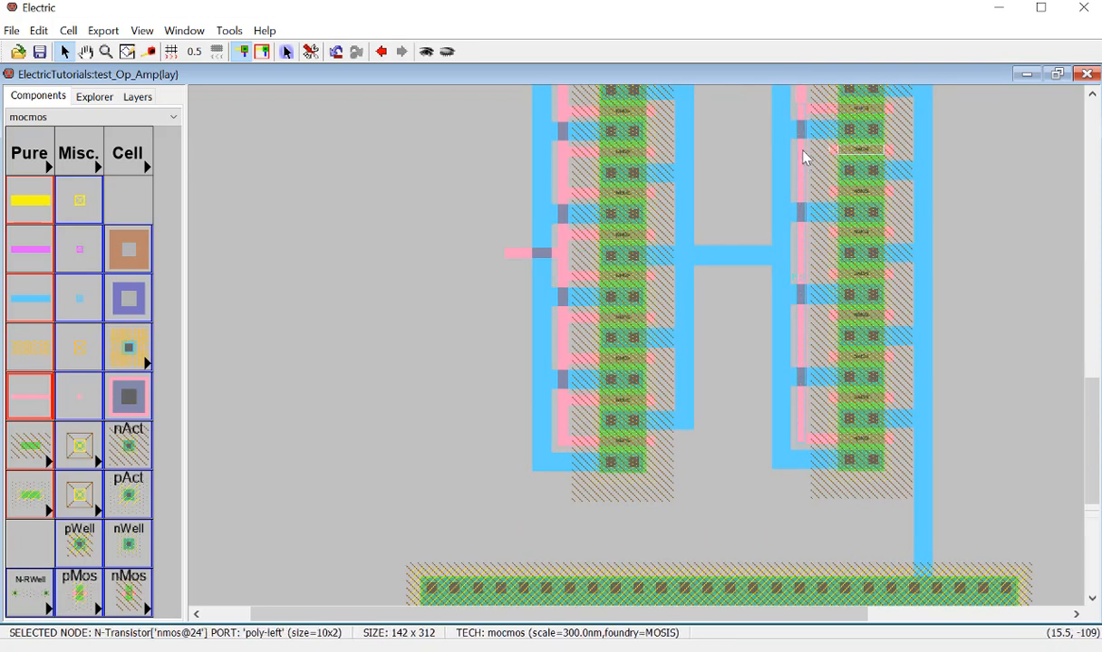
right_click(802, 149)
left_click(829, 195)
right_click(811, 197)
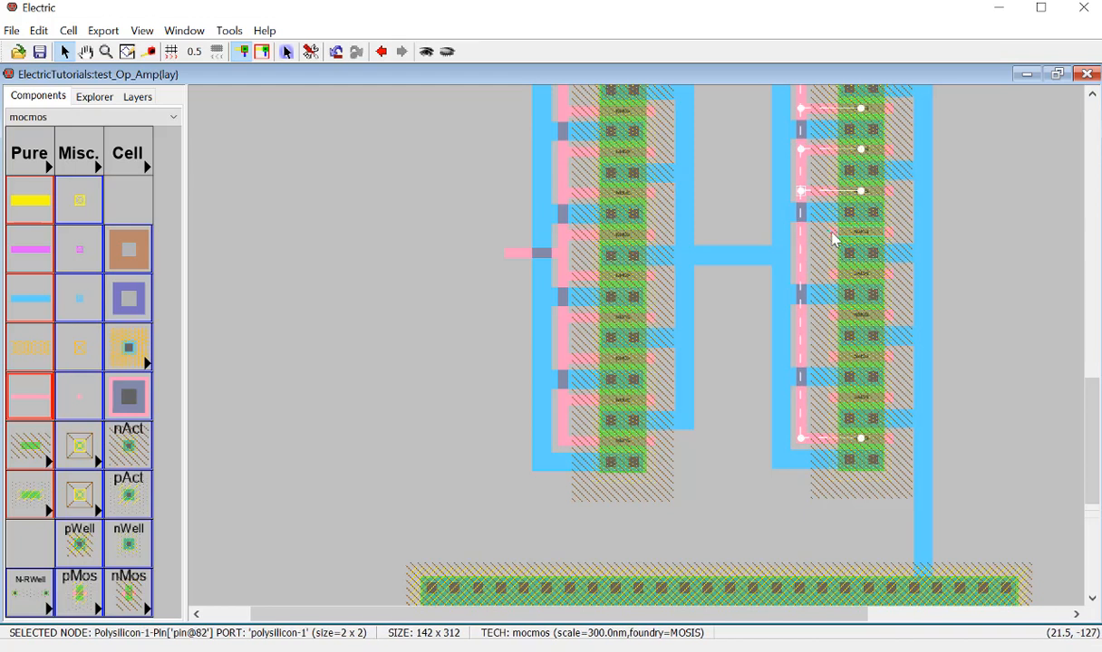
left_click(828, 233)
right_click(806, 234)
left_click(826, 275)
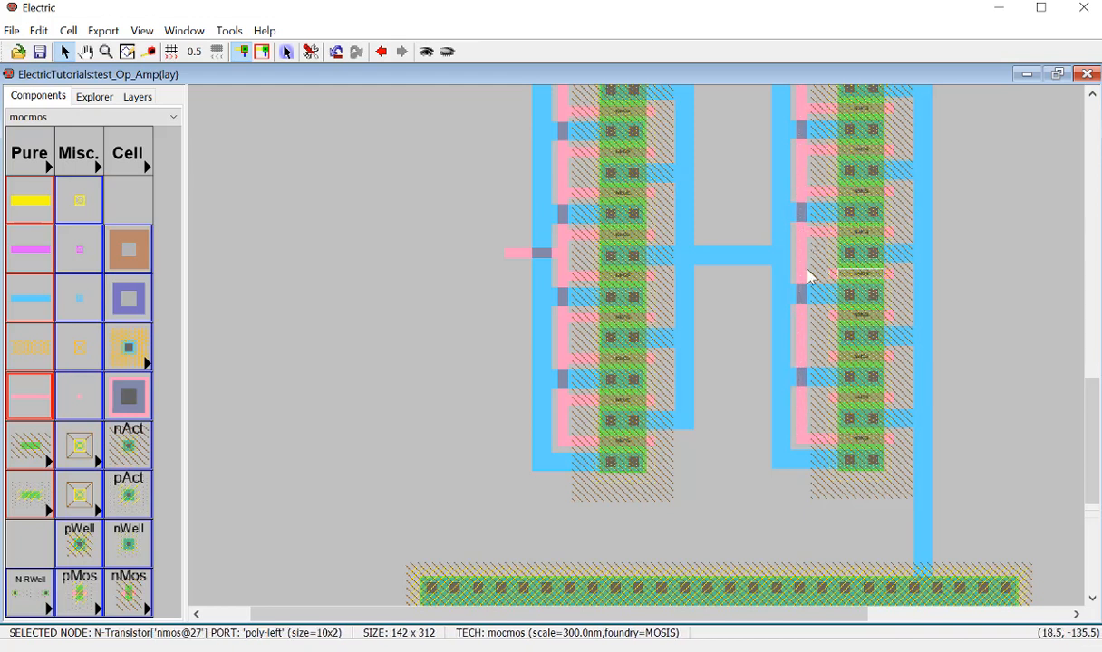
right_click(795, 274)
left_click(816, 319)
right_click(802, 315)
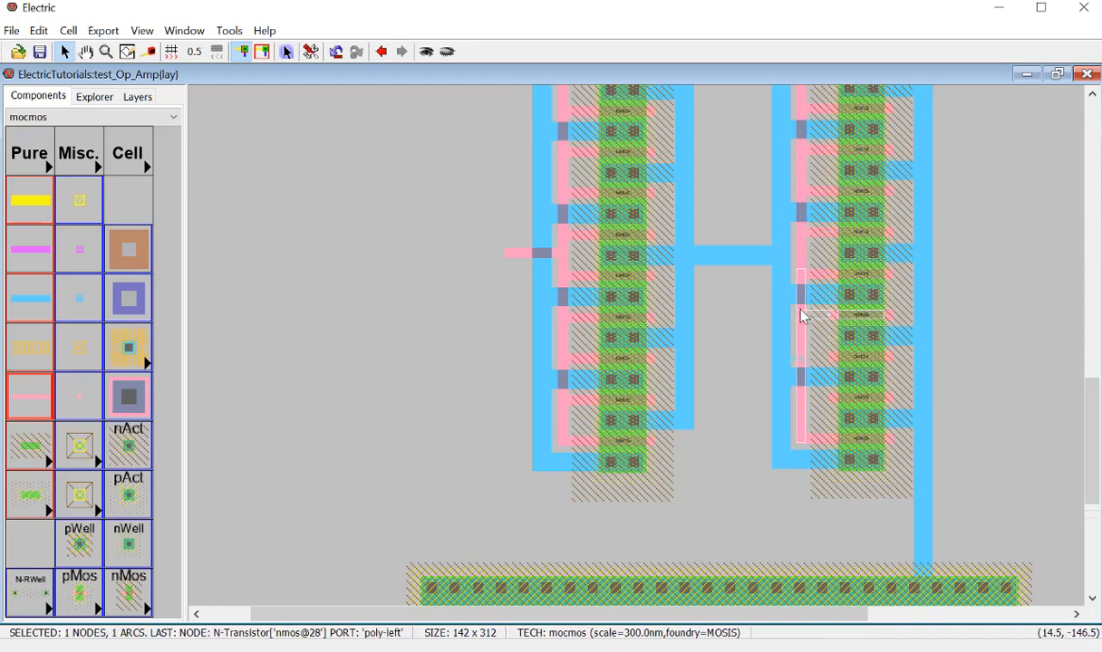
left_click(809, 359)
right_click(801, 357)
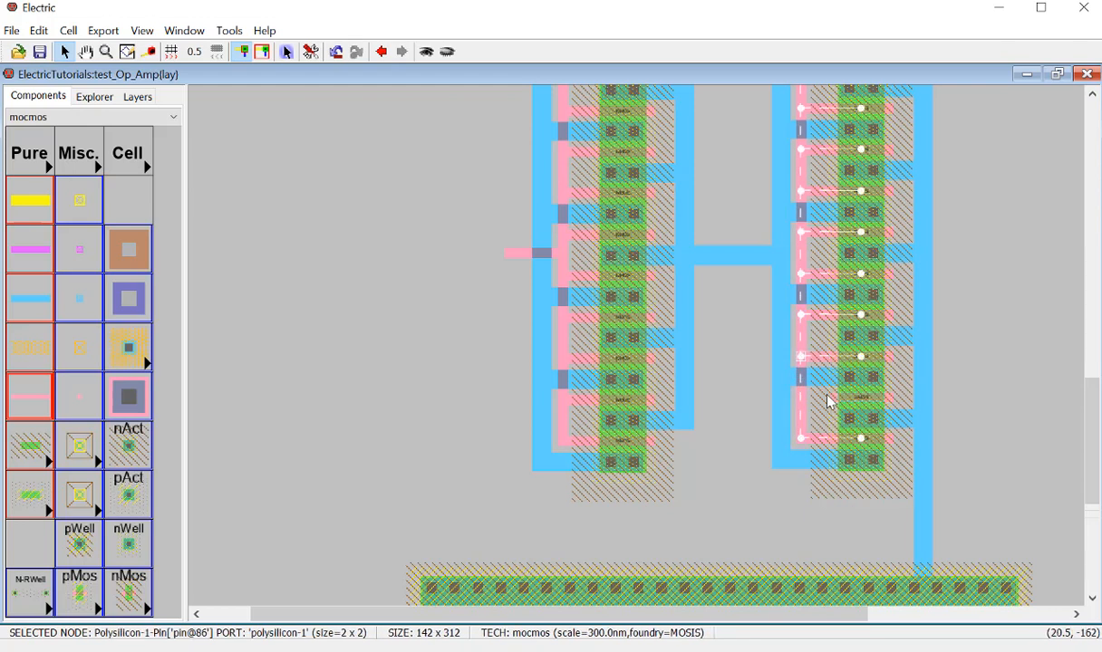
left_click(819, 395)
right_click(803, 399)
left_click(722, 314)
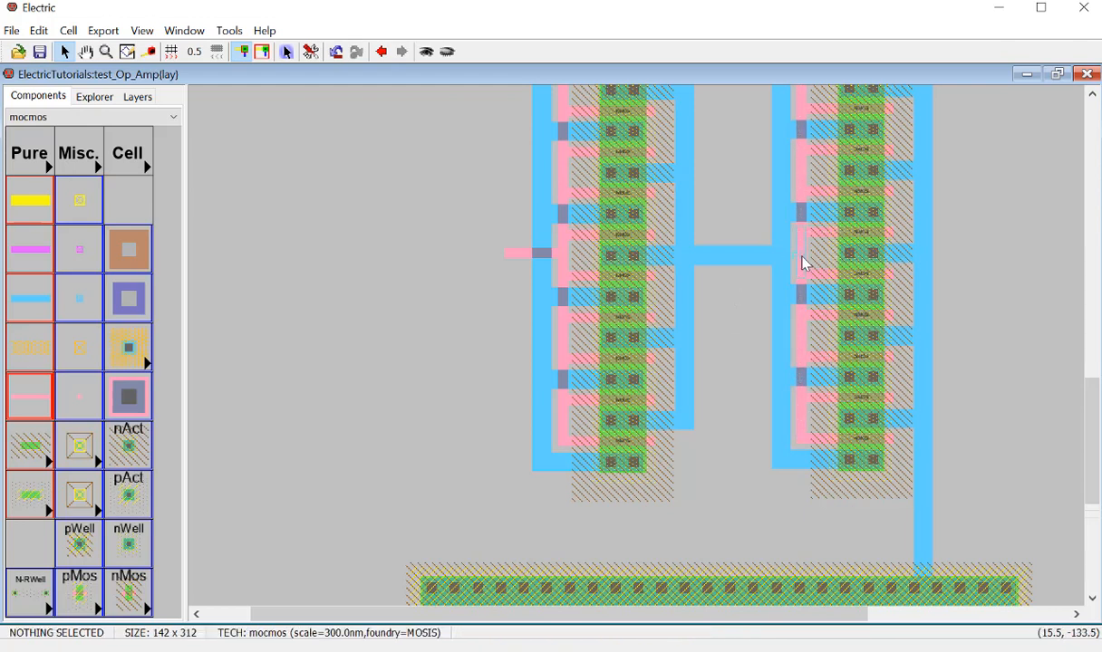
Step: Extend a polysilicon stub leftward from the lower half of the right nMOS stack's gate rail, across its Metal-1 rail
left_click(802, 262)
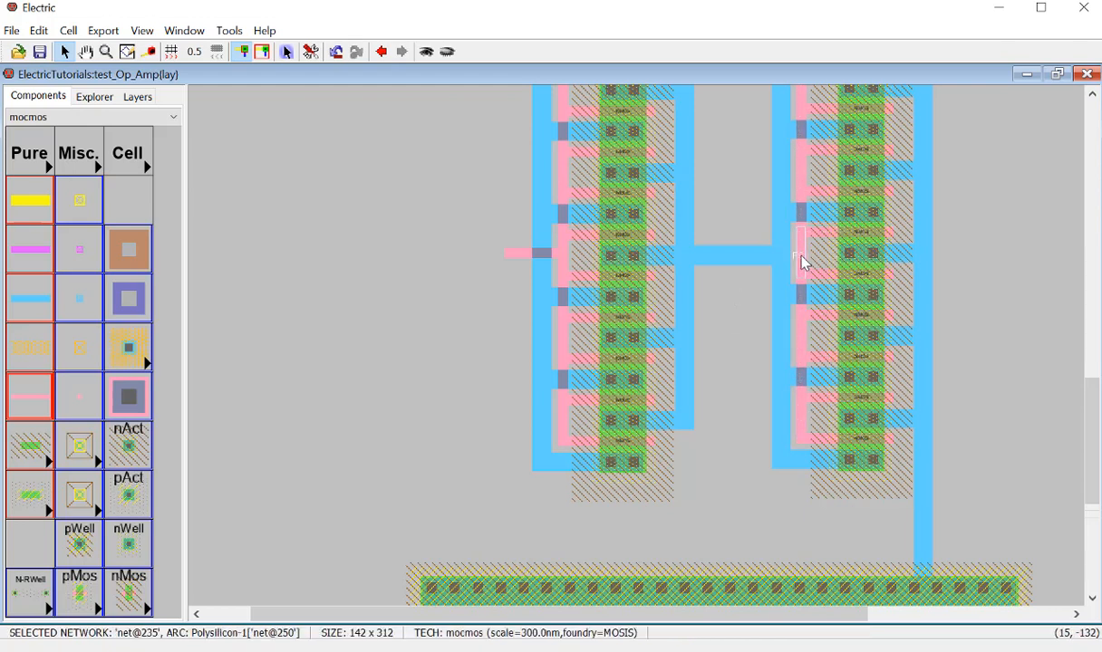
left_click(804, 336)
right_click(739, 337)
left_click(735, 380)
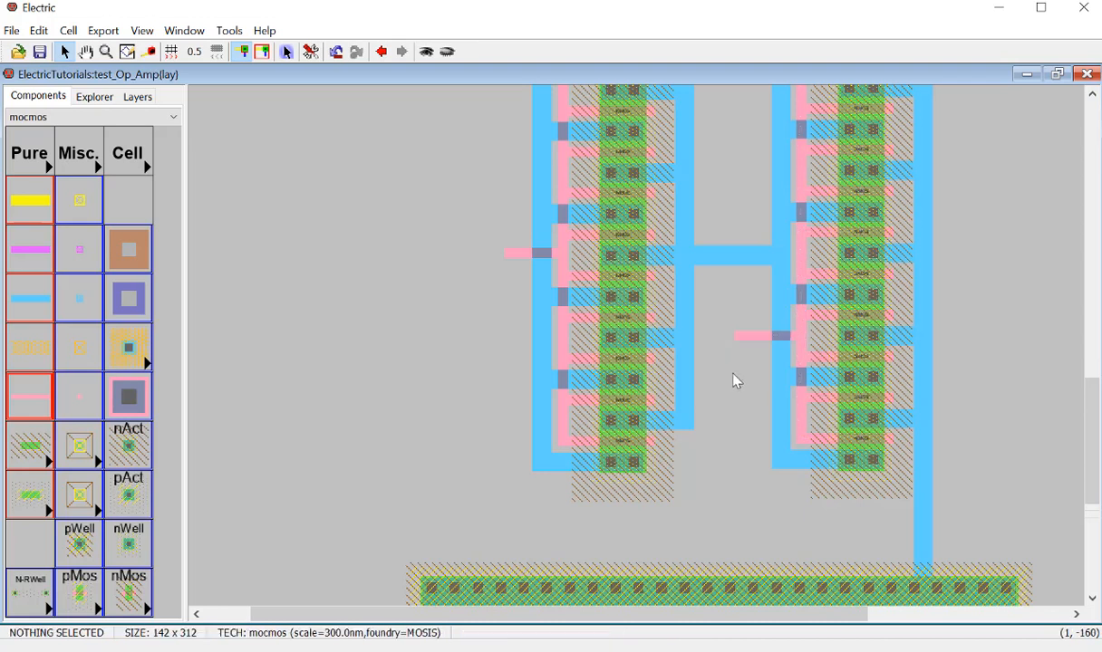
Step: Extend a polysilicon stub leftward from the middle of the PMOS stack's gate rail, across its Metal-1 rail
key("ctrl+0")
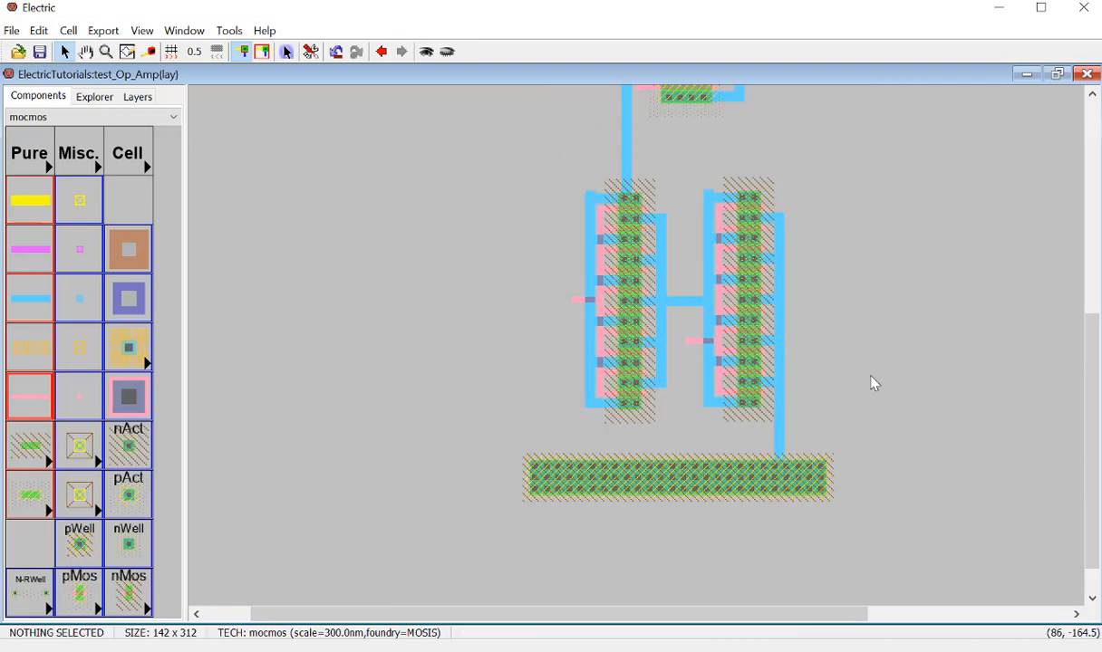
scroll(870, 375, "down", 1, "ctrl")
scroll(725, 356, "up", 1)
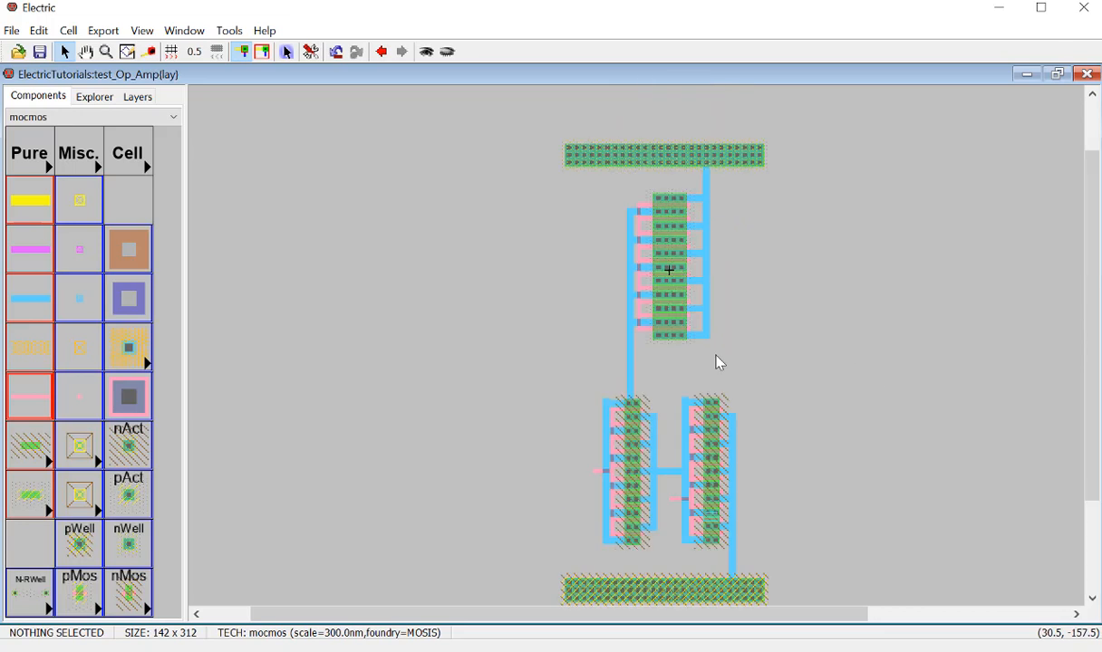
scroll(679, 346, "down", 1)
scroll(652, 290, "up", 1)
left_click(639, 263)
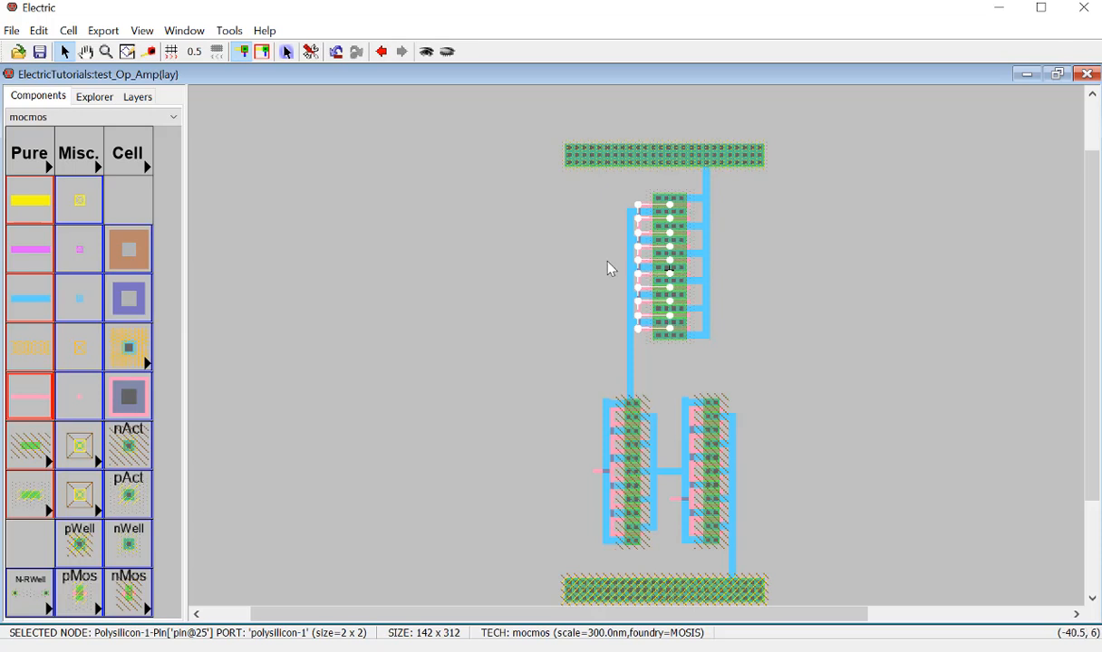
left_click(609, 270)
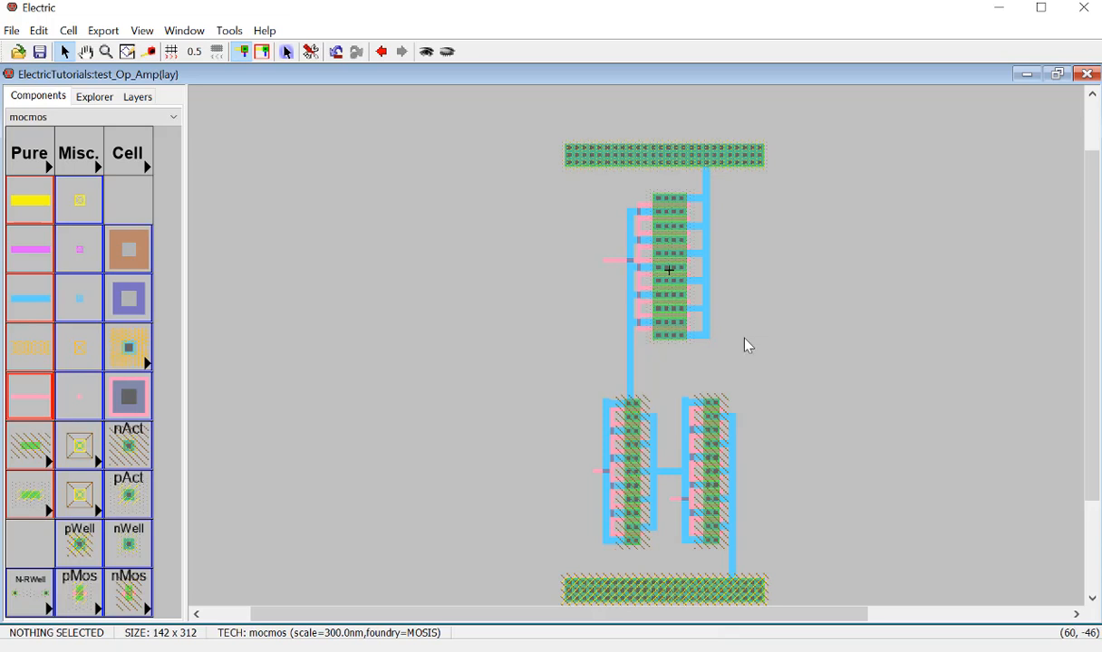
Step: Branch a horizontal Metal-1 arc rightward from the vertical line joining the PMOS stack to the left nMOS stack
left_click(632, 365)
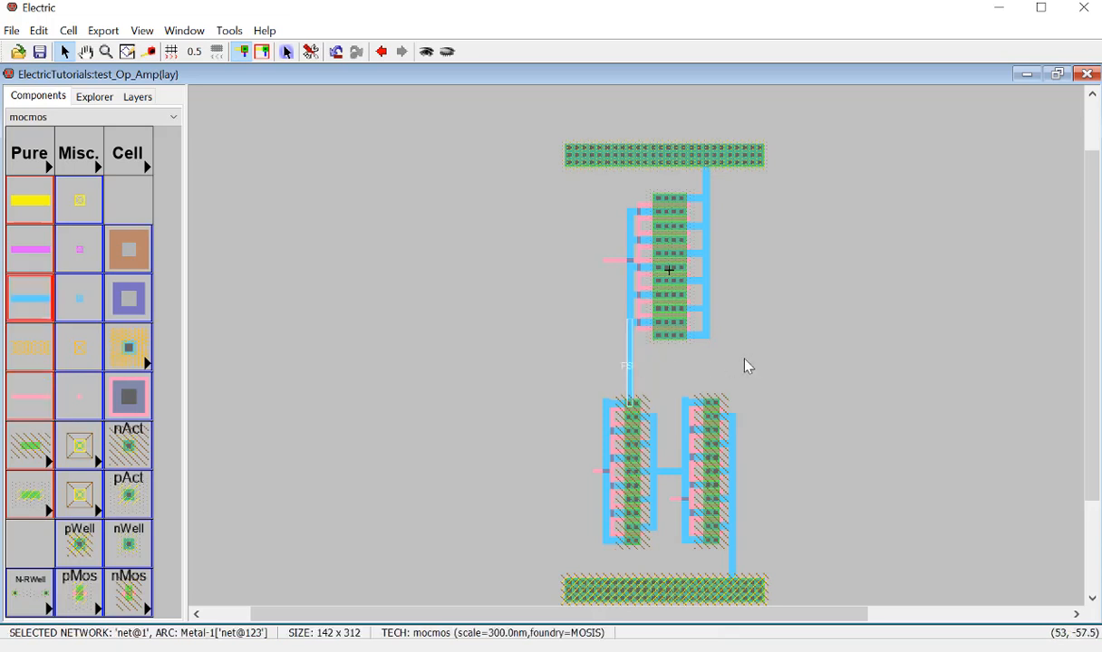
right_click(745, 360)
left_click(777, 362)
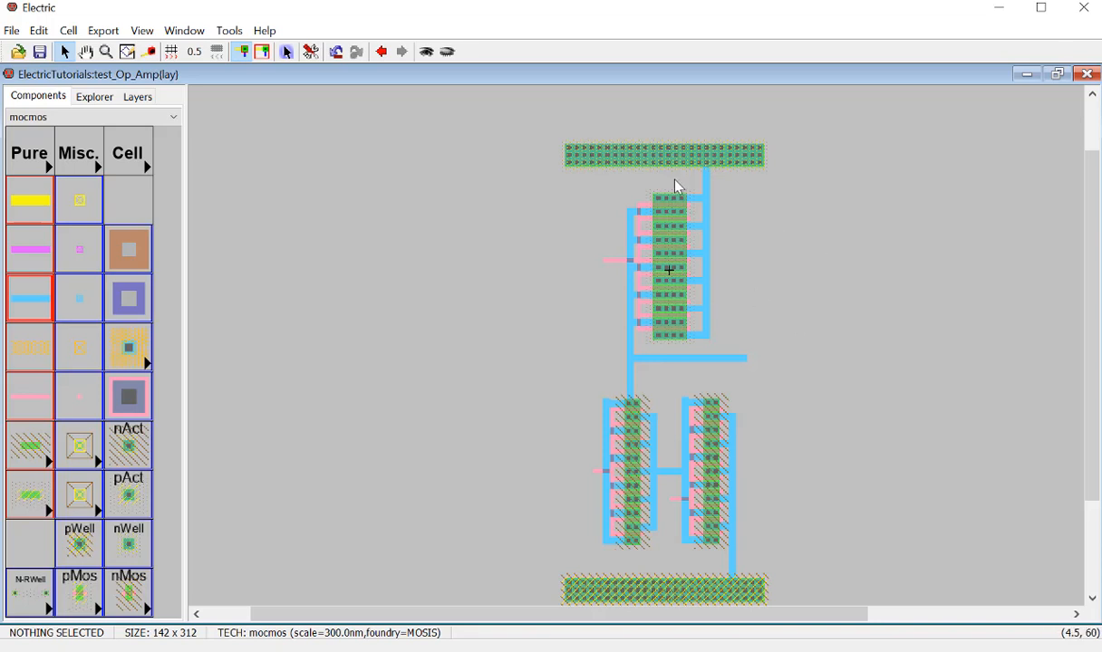
Step: Copy the PMOS stack's top section into the empty area on the left and delete the surplus arcs, keeping one transistor with two contacts
left_click_drag(674, 180, 638, 226)
key("ctrl+v")
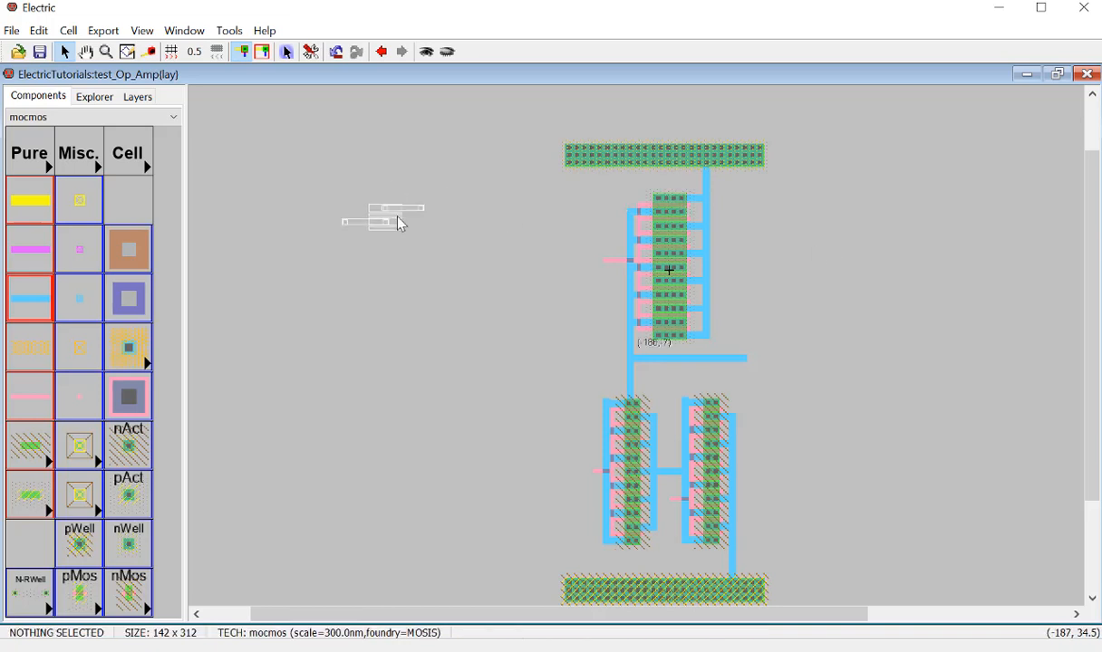
left_click(417, 212)
left_click_drag(349, 191, 378, 233)
key("Delete")
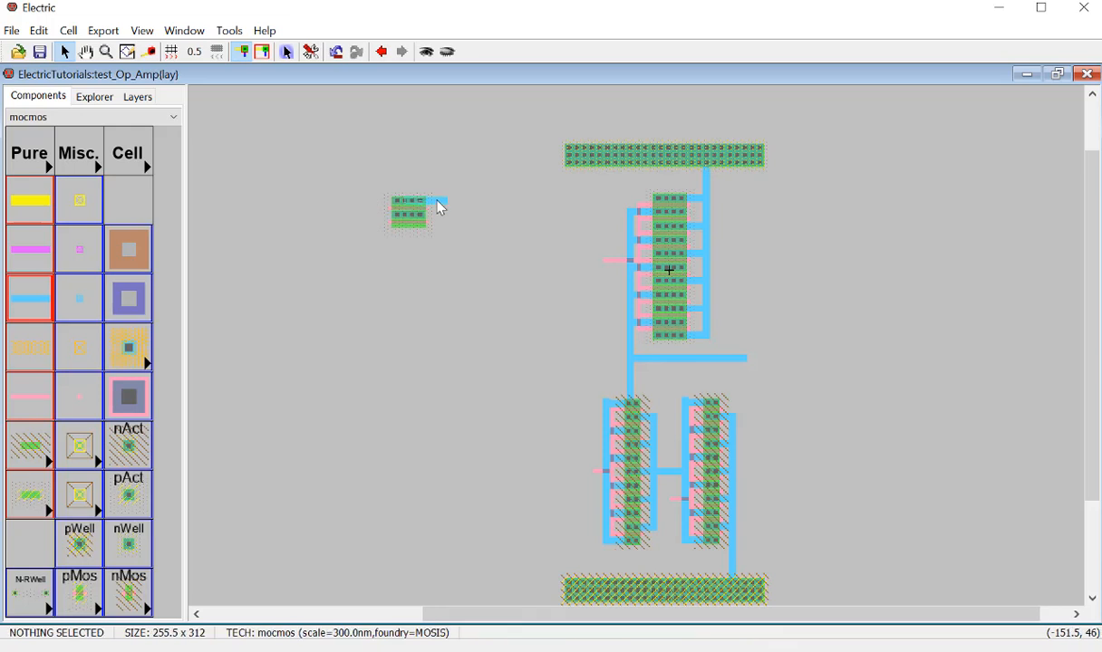
left_click(423, 226)
key("Delete")
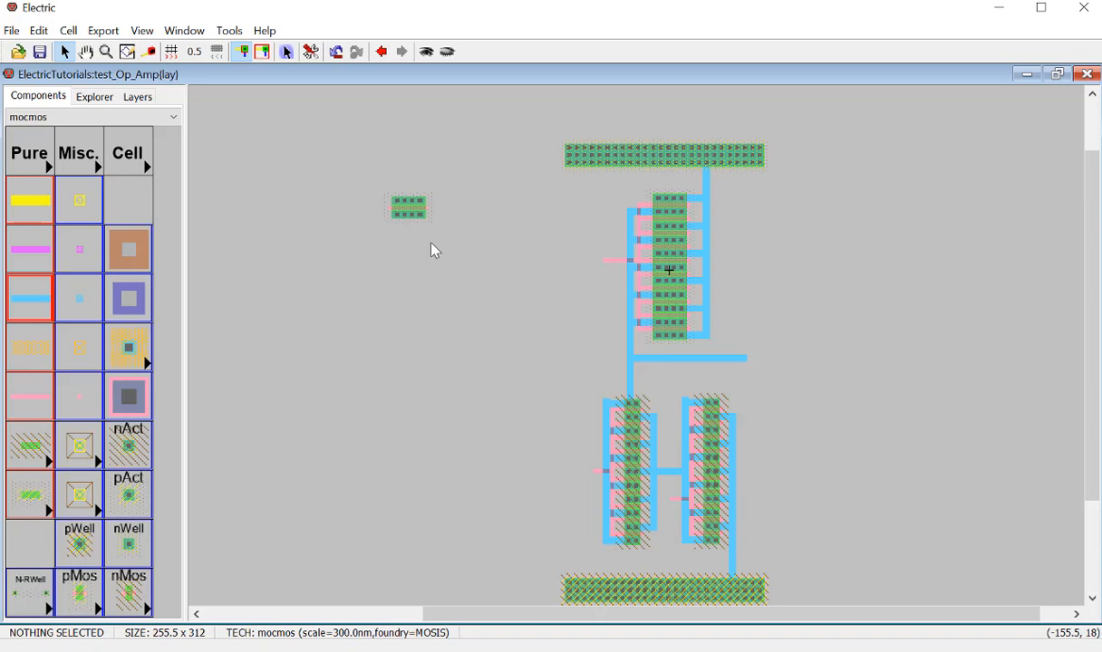
Step: Copy the 130 x 15 N-well contact to the left above the single PMOS transistor and align it with the original's height
scroll(430, 277, "up", 1, "ctrl")
left_click(570, 140)
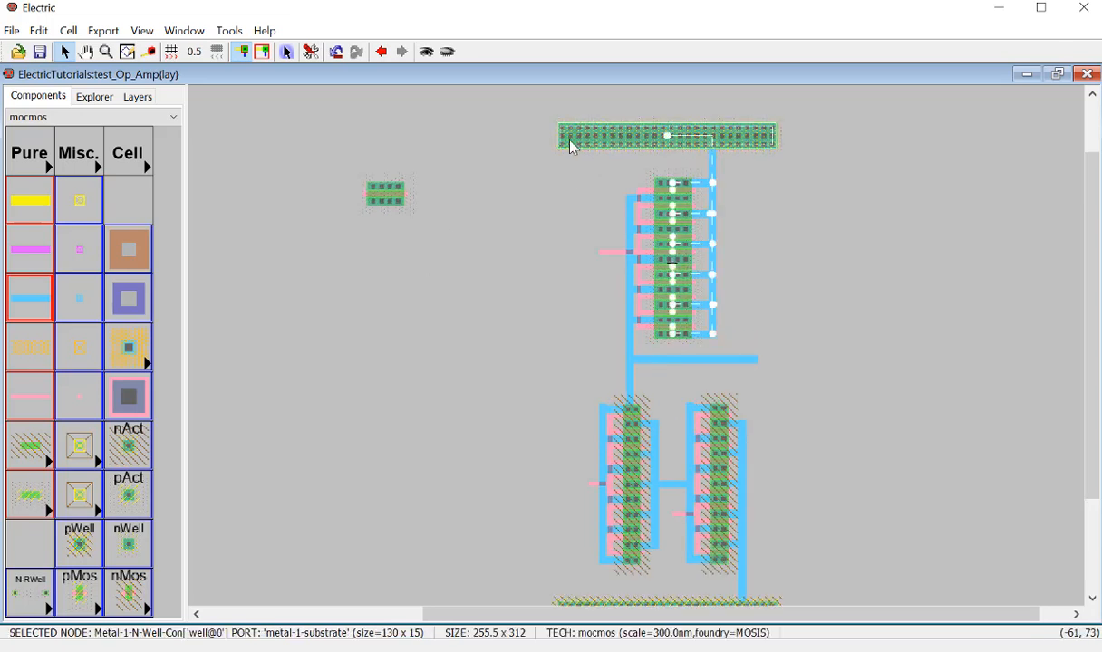
left_click(471, 155)
key("ctrl+v")
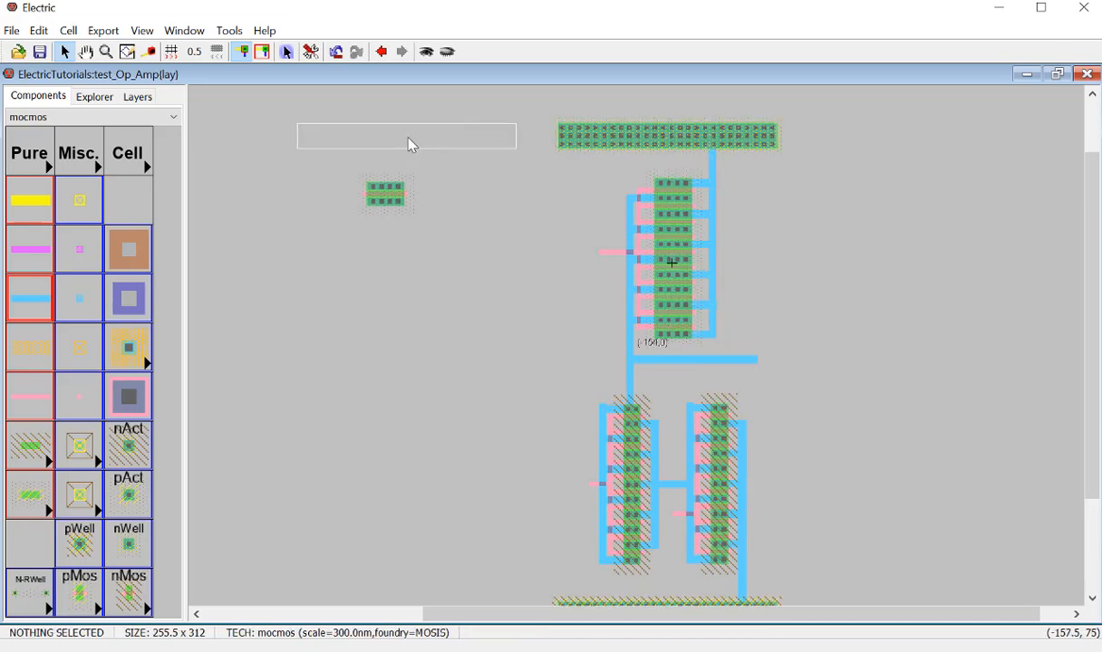
left_click(415, 145)
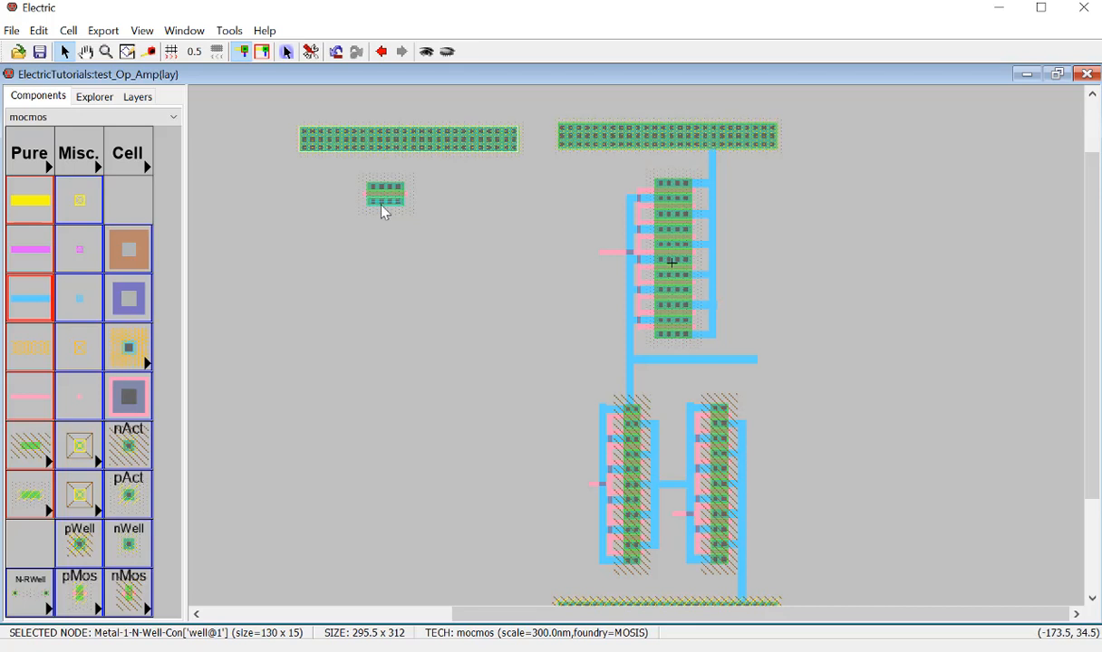
key("Up")
key("Up")
key("Up")
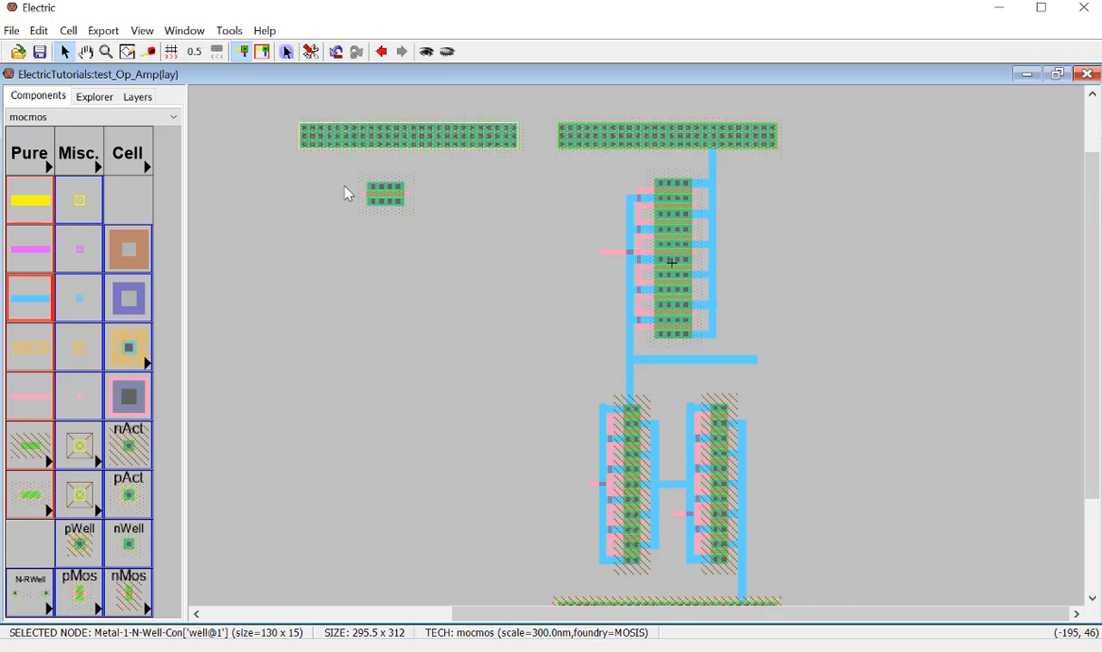
Step: Duplicate the single PMOS transistor with its contacts and place the copy level with it on the right, beneath the new N-well contact
left_click_drag(340, 169, 379, 200)
key("ctrl+v")
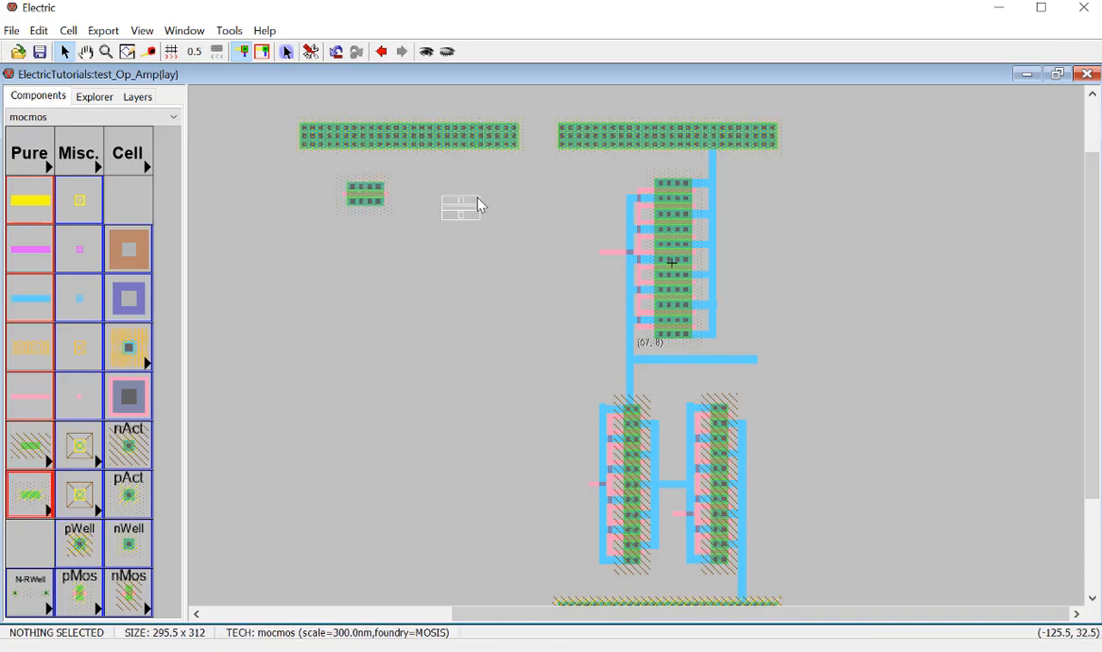
left_click(460, 236)
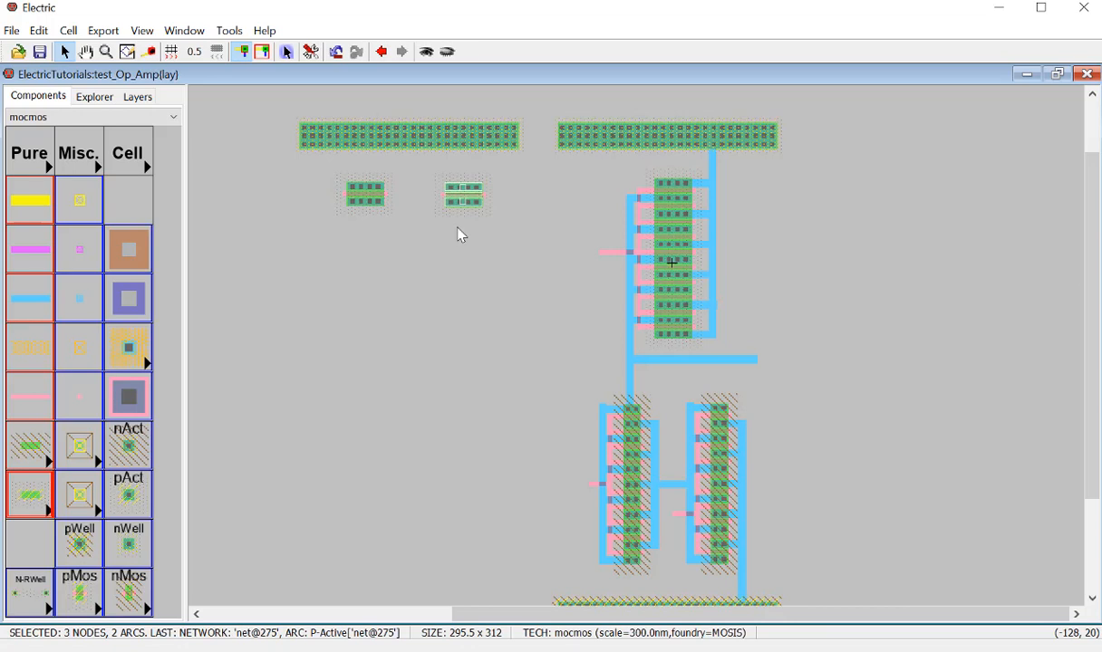
Step: Connect the facing gates of the two upper PMOS transistors beneath the new N-well contact with a horizontal polysilicon arc
left_click(399, 203)
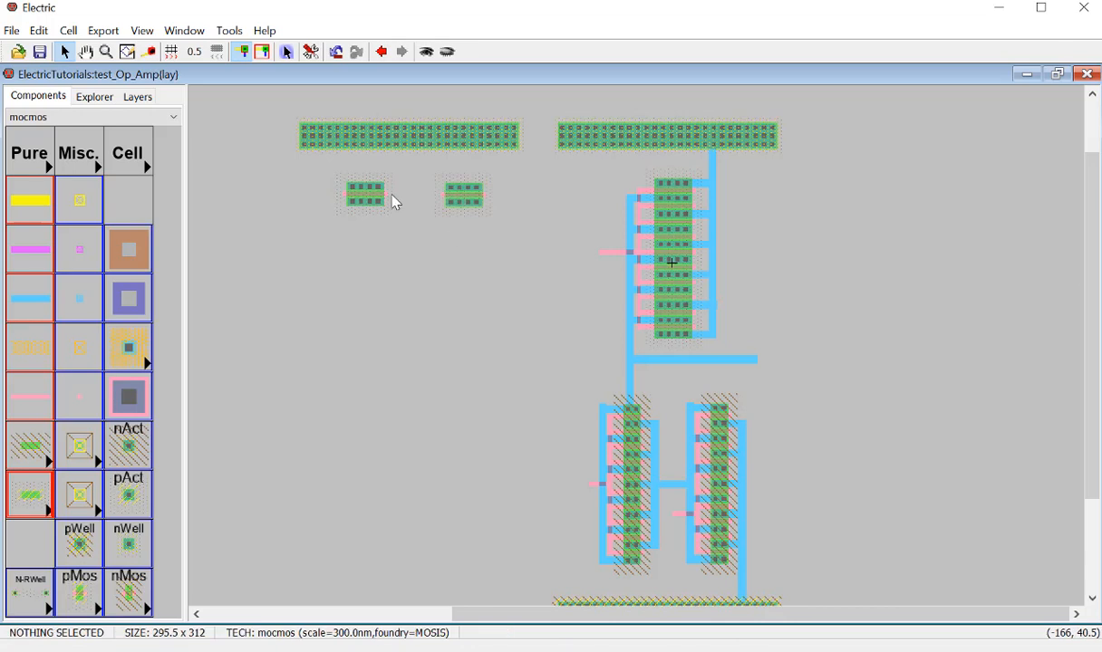
left_click(441, 203)
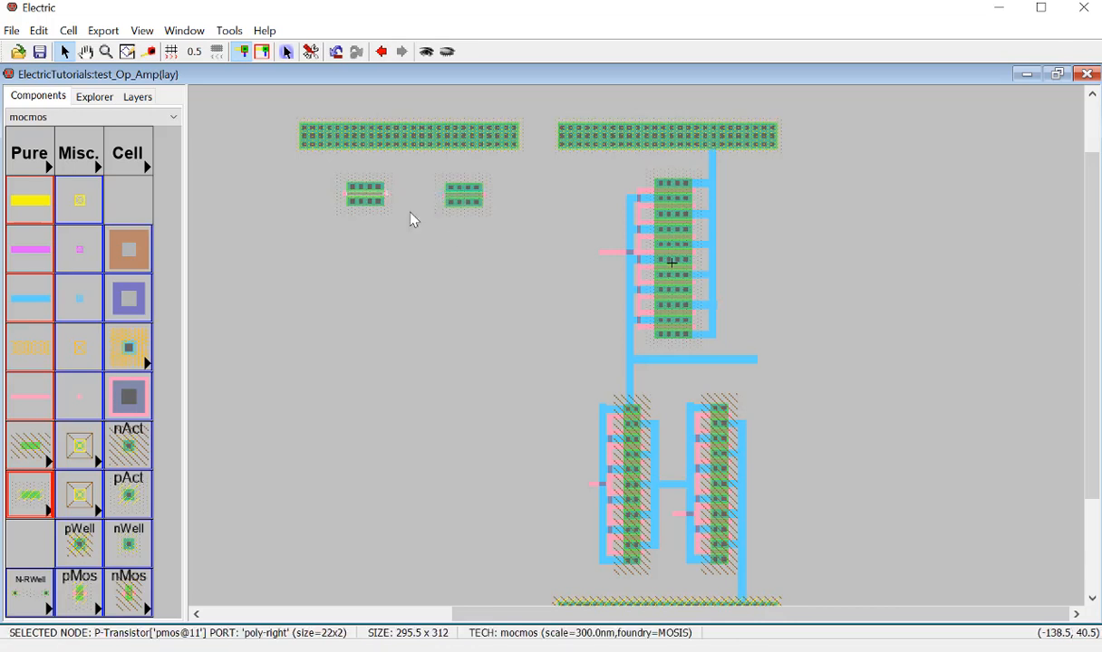
left_click_drag(430, 185, 544, 290)
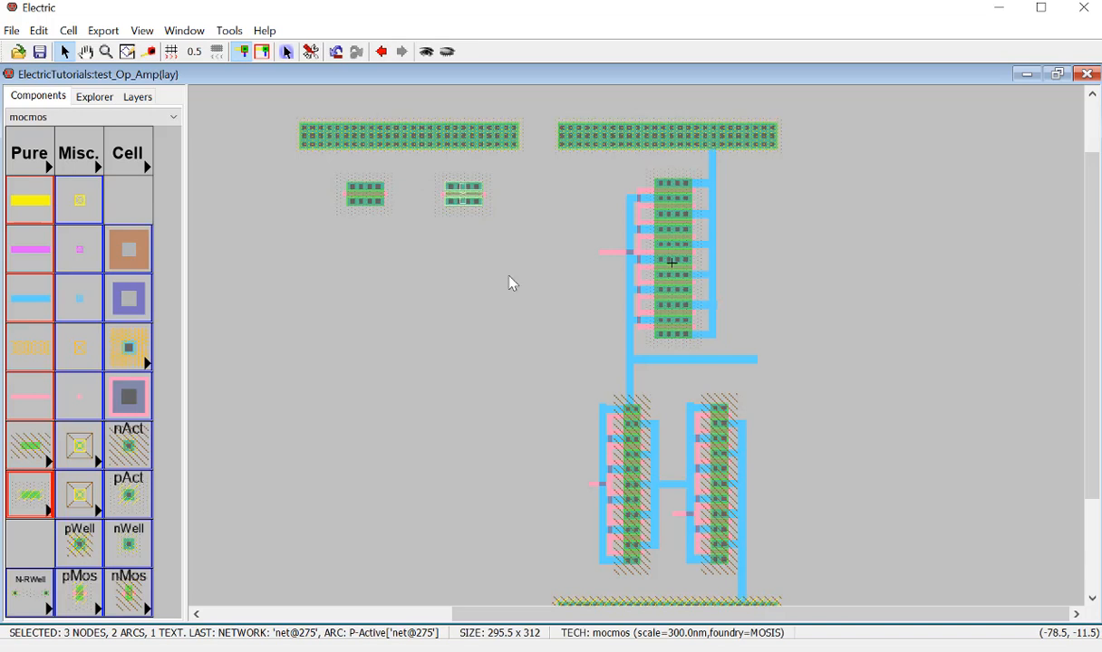
left_click(408, 236)
left_click(390, 197)
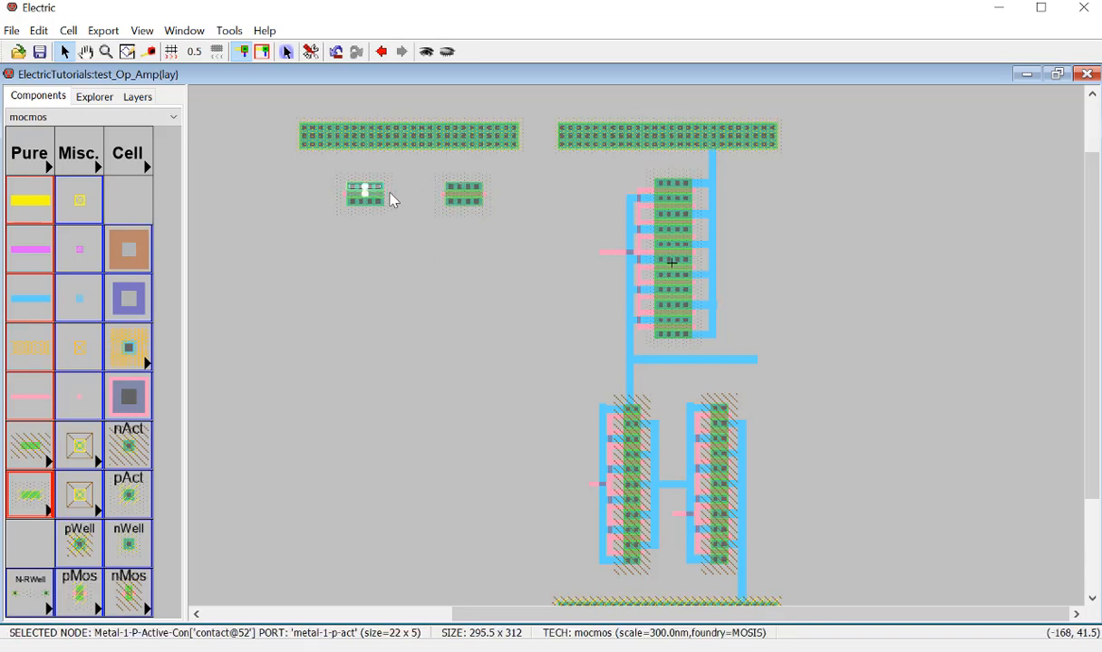
left_click(399, 204)
left_click(394, 202)
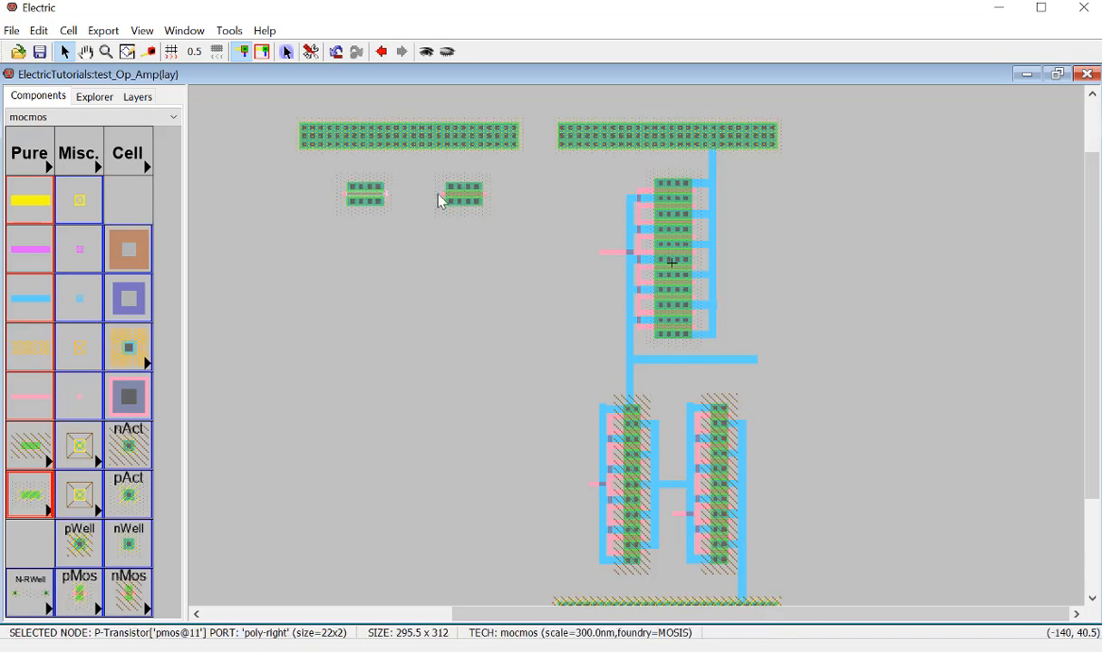
right_click(441, 200)
left_click(426, 252)
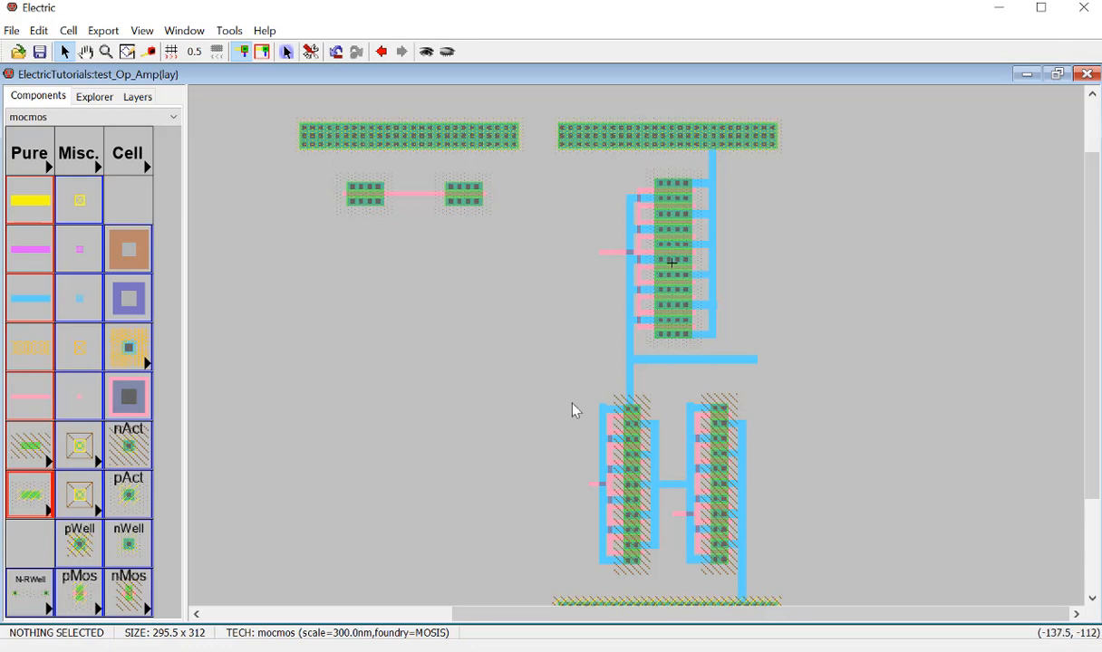
Step: Copy the right nMOS stack's top section into the empty area on the left and delete the surplus arcs, keeping one transistor with two contacts
right_click_drag(724, 381, 724, 433)
left_click_drag(722, 426, 750, 442)
key("ctrl+c")
key("ctrl+v")
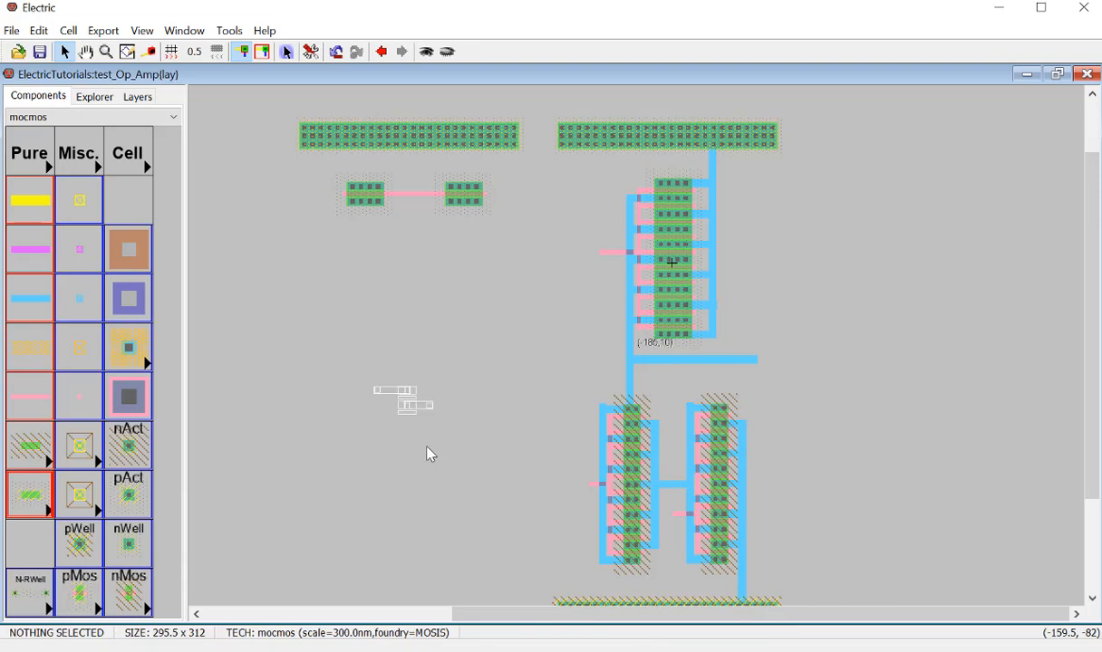
left_click(438, 490)
left_click(437, 490)
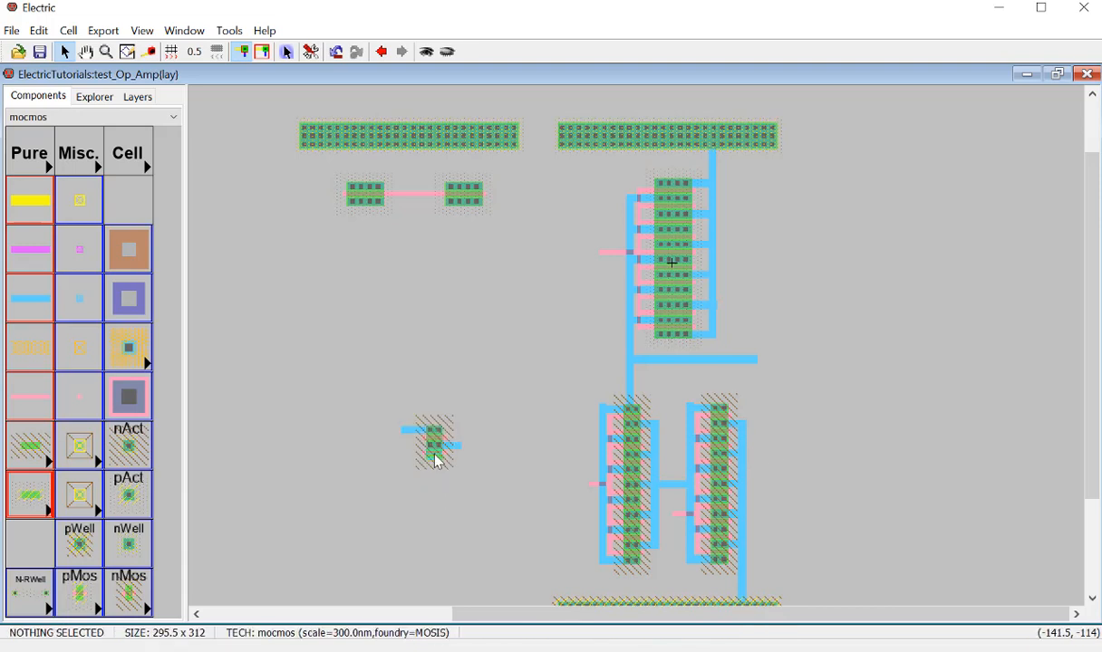
left_click(435, 458)
left_click(431, 502)
left_click(454, 449)
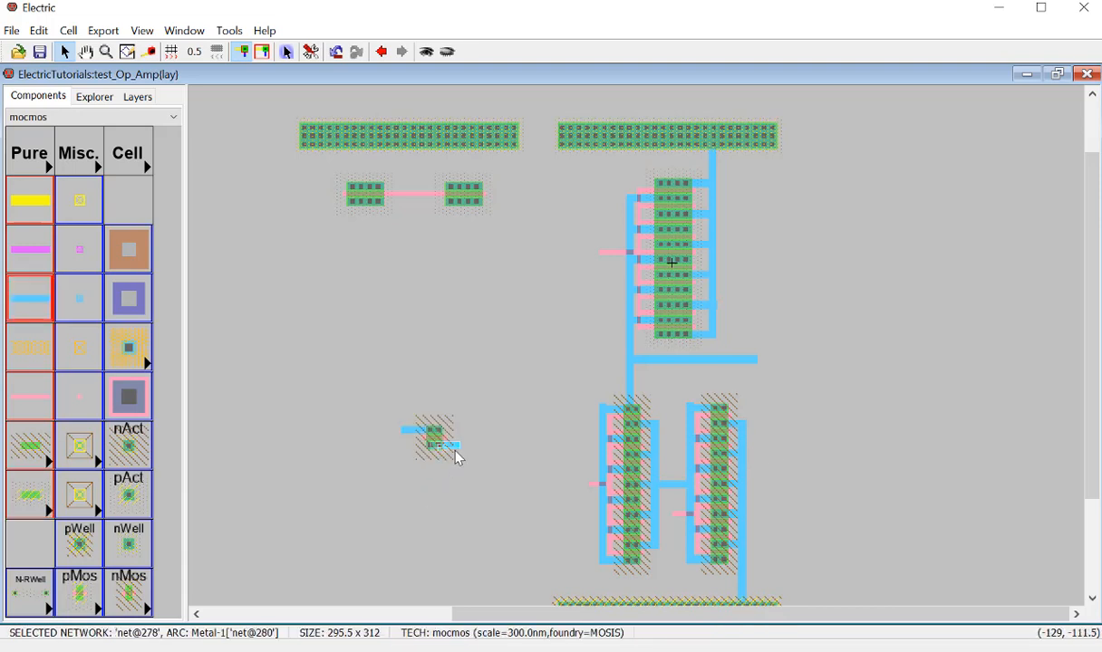
key("Delete")
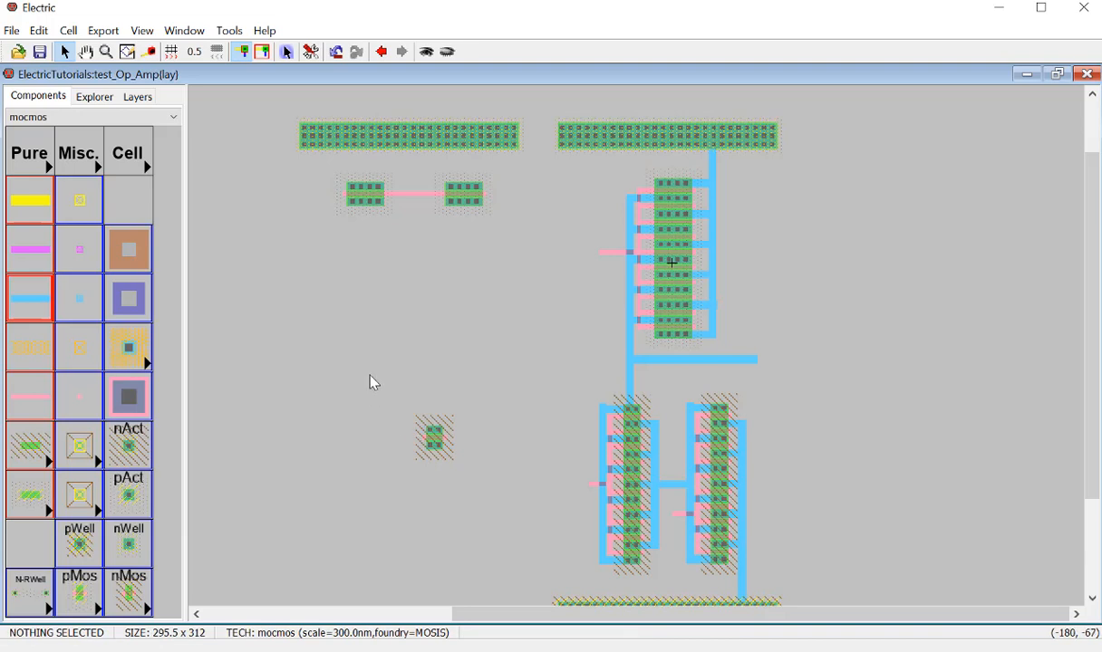
Step: Duplicate the single nMOS transistor with its contacts and align the two level with each other, one beneath each upper PMOS transistor
left_click_drag(384, 391, 472, 497)
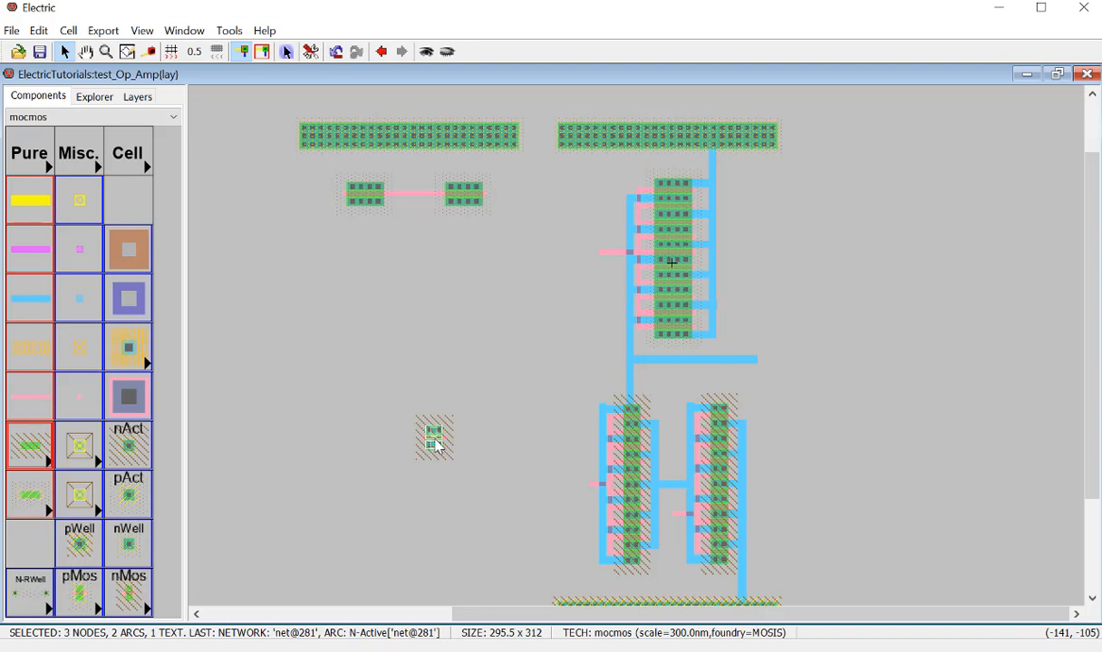
left_click_drag(440, 442, 470, 437)
key("ctrl+c")
key("ctrl+v")
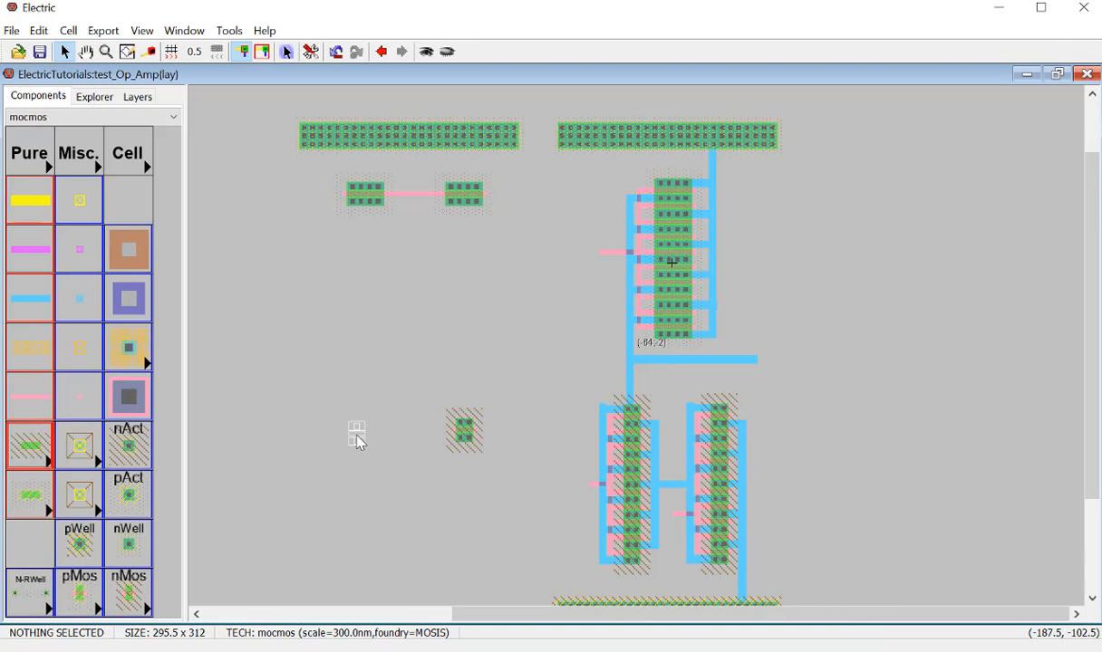
left_click(360, 443)
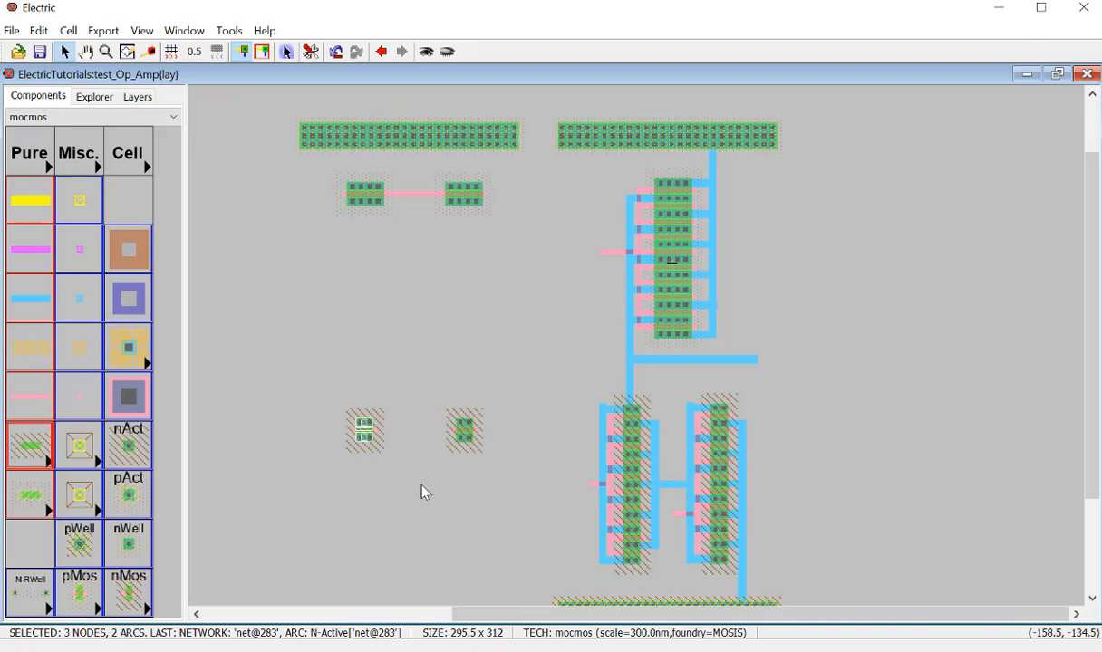
left_click_drag(420, 487, 582, 369)
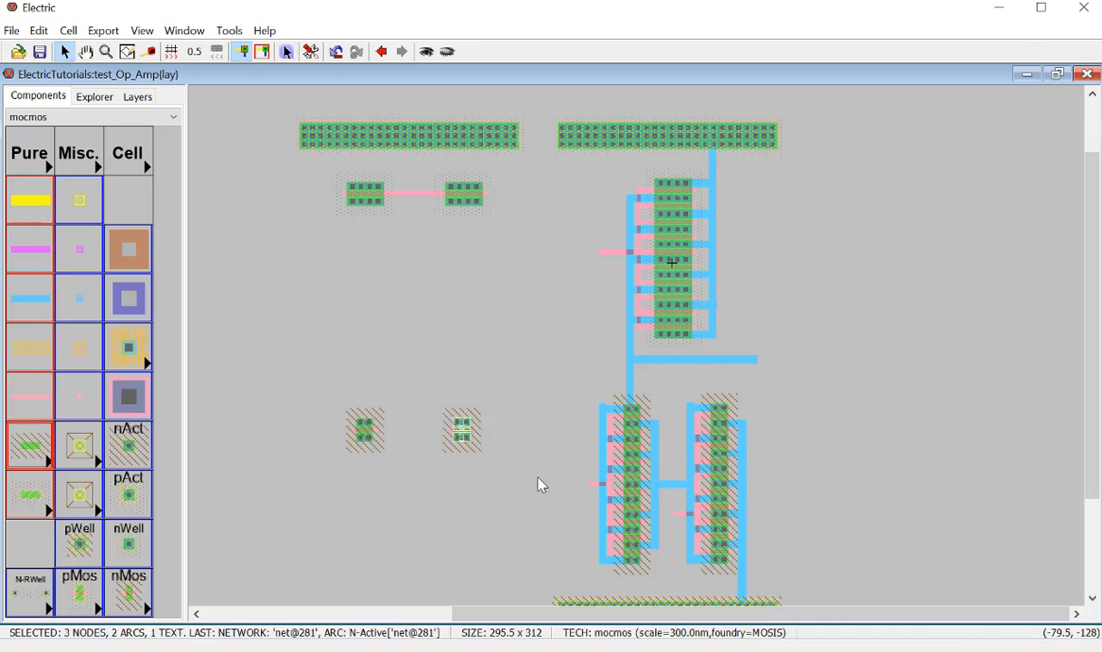
left_click(535, 505)
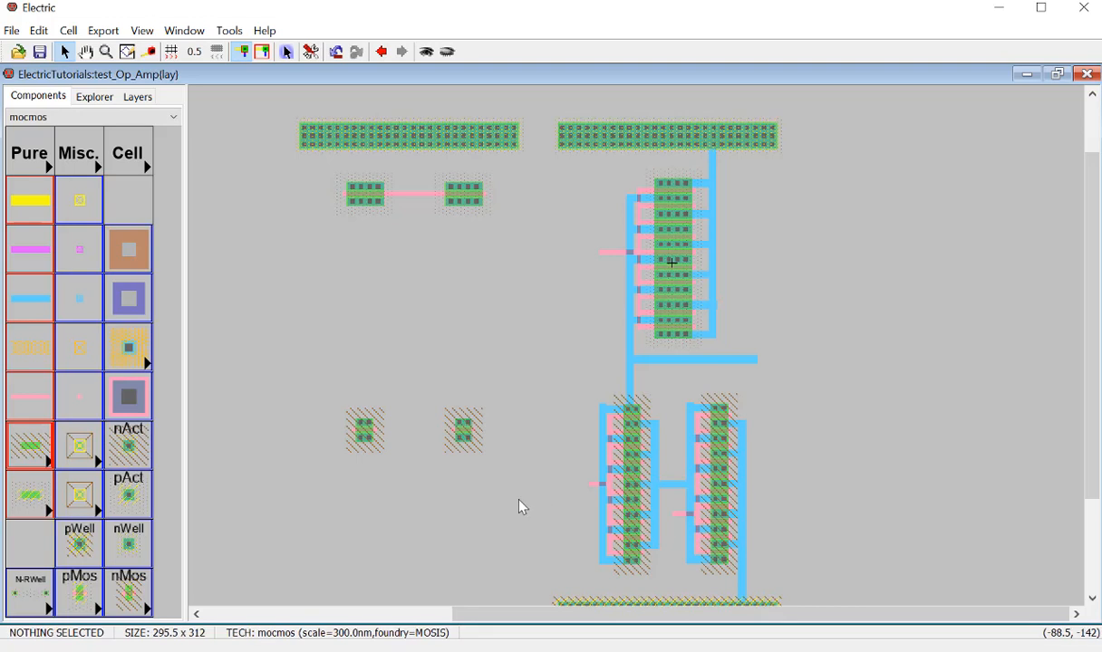
Step: Duplicate the pair of nMOS transistors and place the copy directly beneath the original pair
scroll(480, 509, "down", 3)
scroll(426, 423, "up", 3)
left_click_drag(326, 373, 510, 490)
key("ctrl+m")
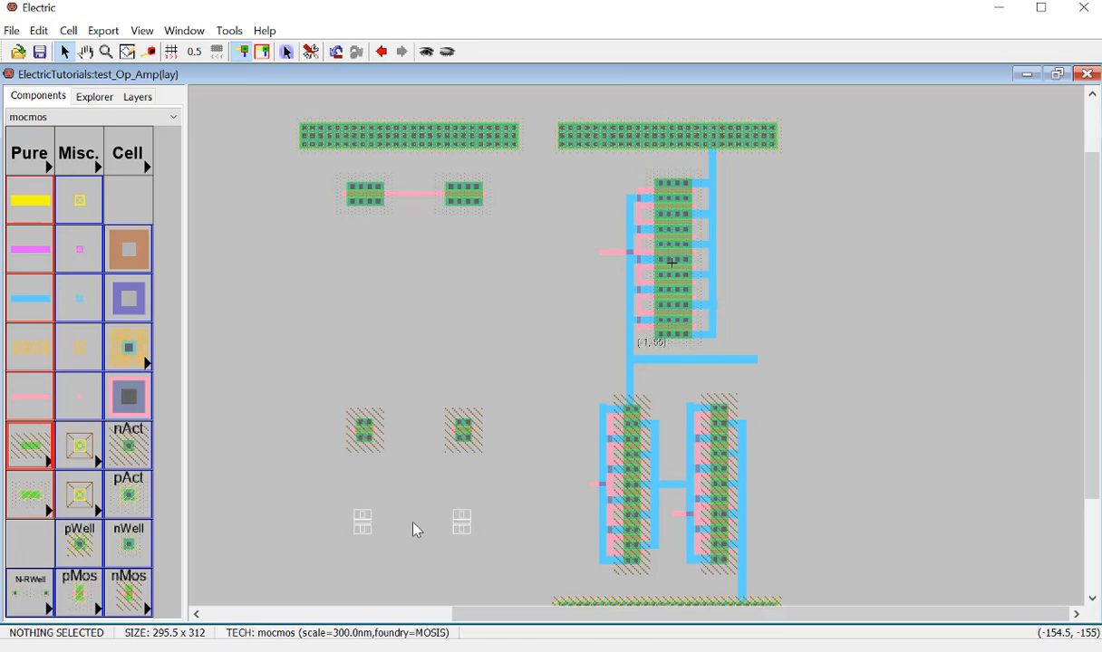
left_click(416, 530)
scroll(413, 524, "down", 3)
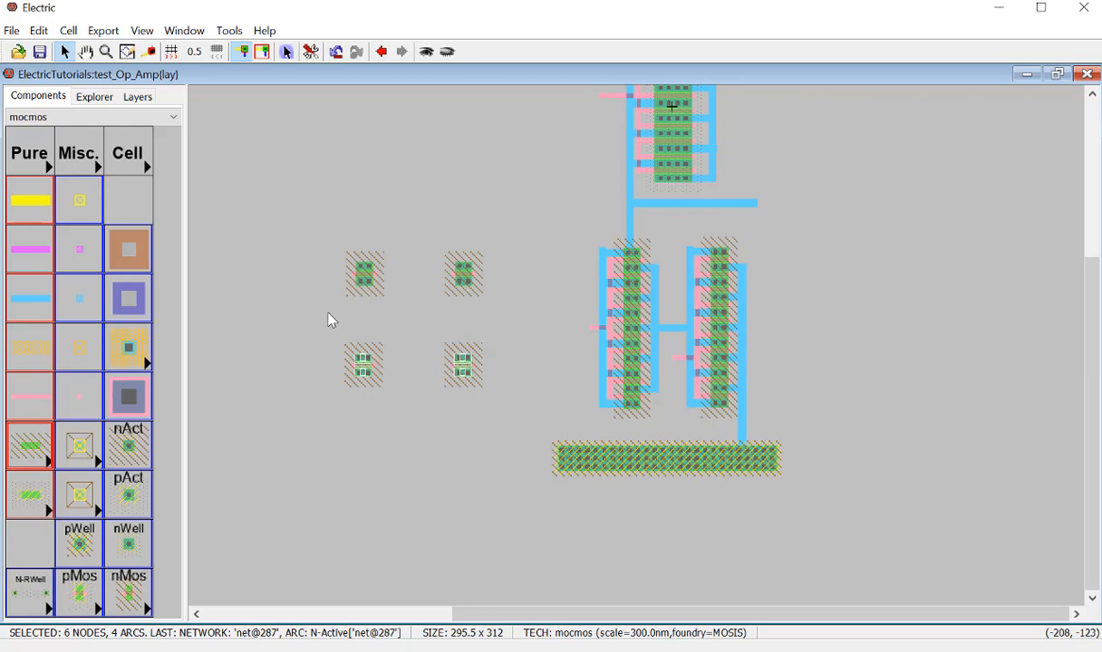
Step: Move the duplicated nMOS pair upward to close most of the gap to the first nMOS pair
key("Up")
key("Up")
key("Up")
key("Up")
key("Up")
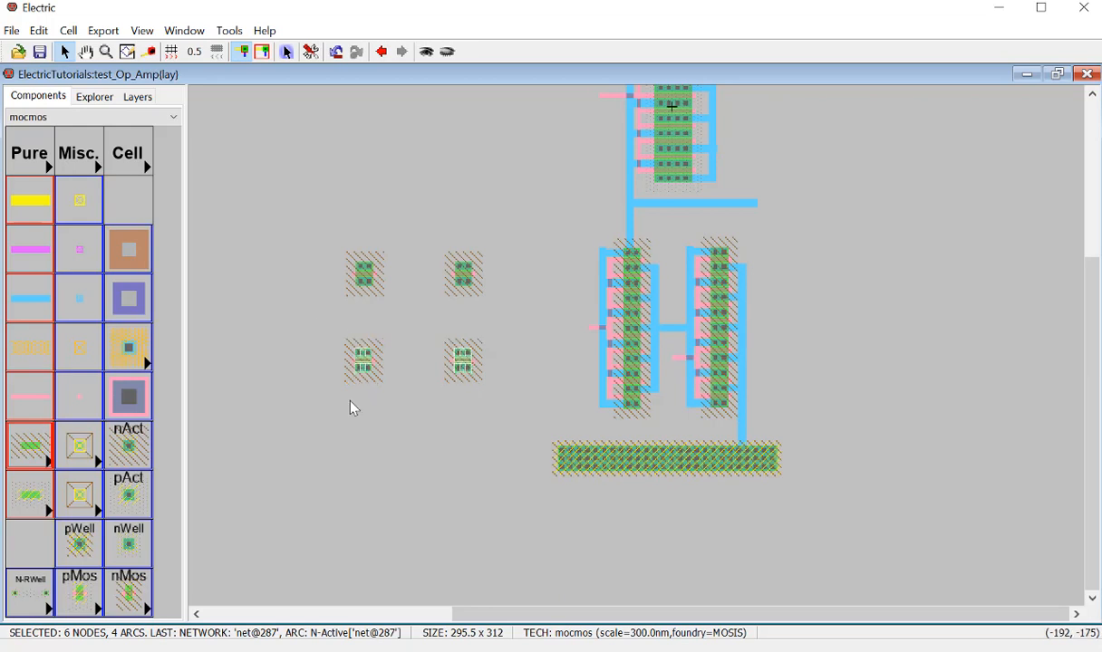
key("Up")
key("Up")
key("Up")
key("Up")
key("Up")
key("Up")
key("Up")
key("Up")
key("Up")
key("Up")
key("Up")
key("Up")
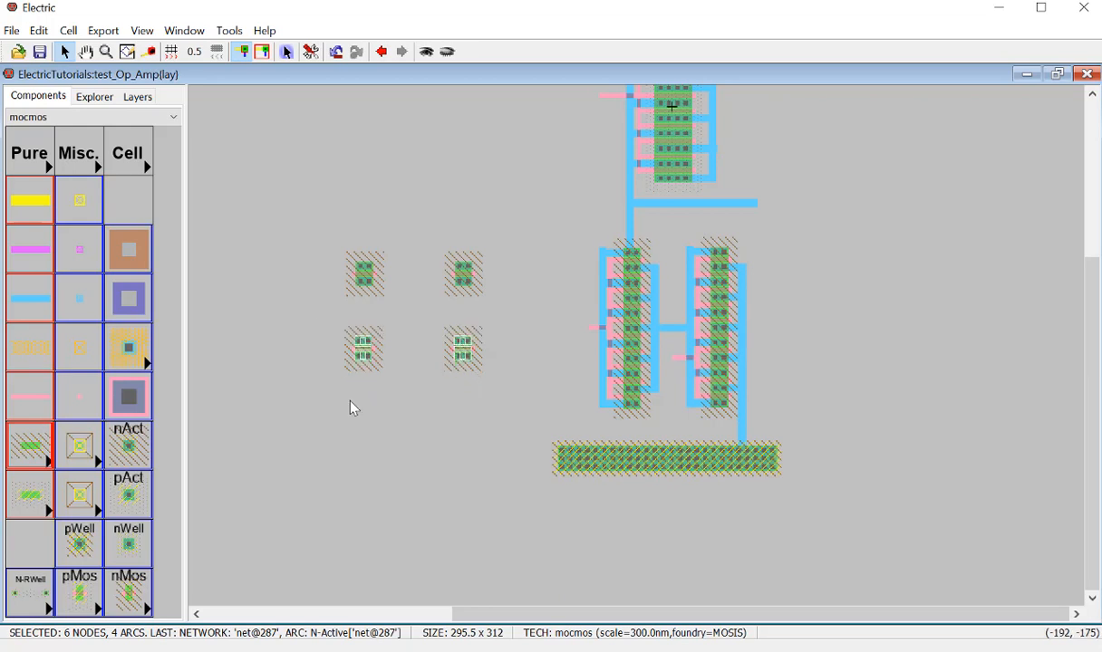
key("Up")
key("Up")
key("Up")
key("Up")
key("Up")
key("Up")
key("Up")
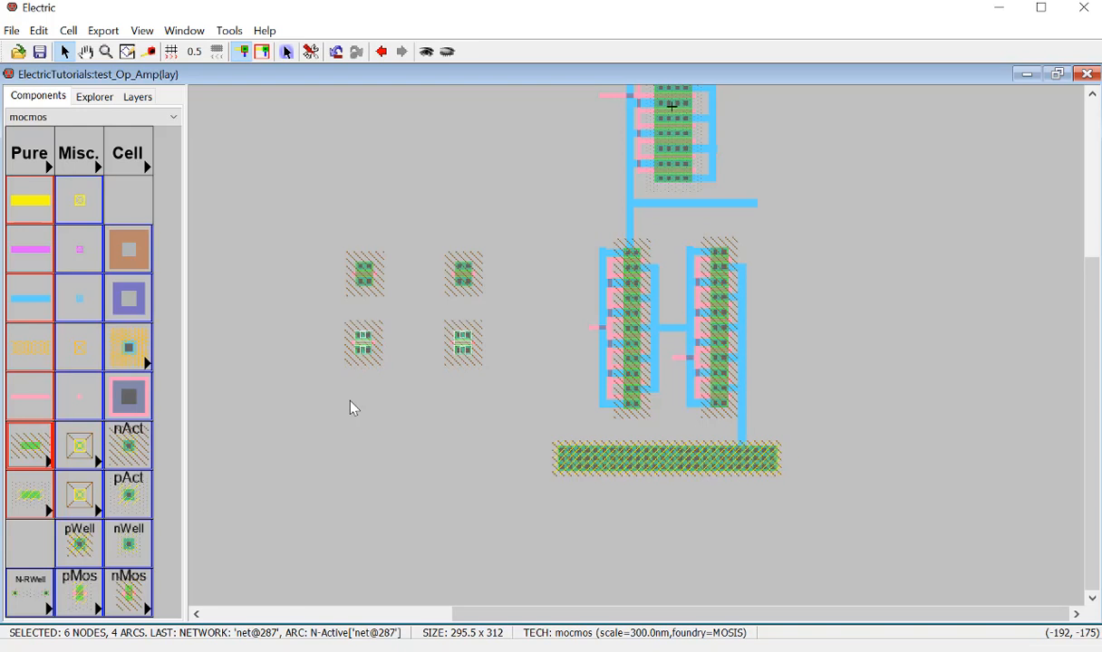
key("Up")
key("Up")
key("Up")
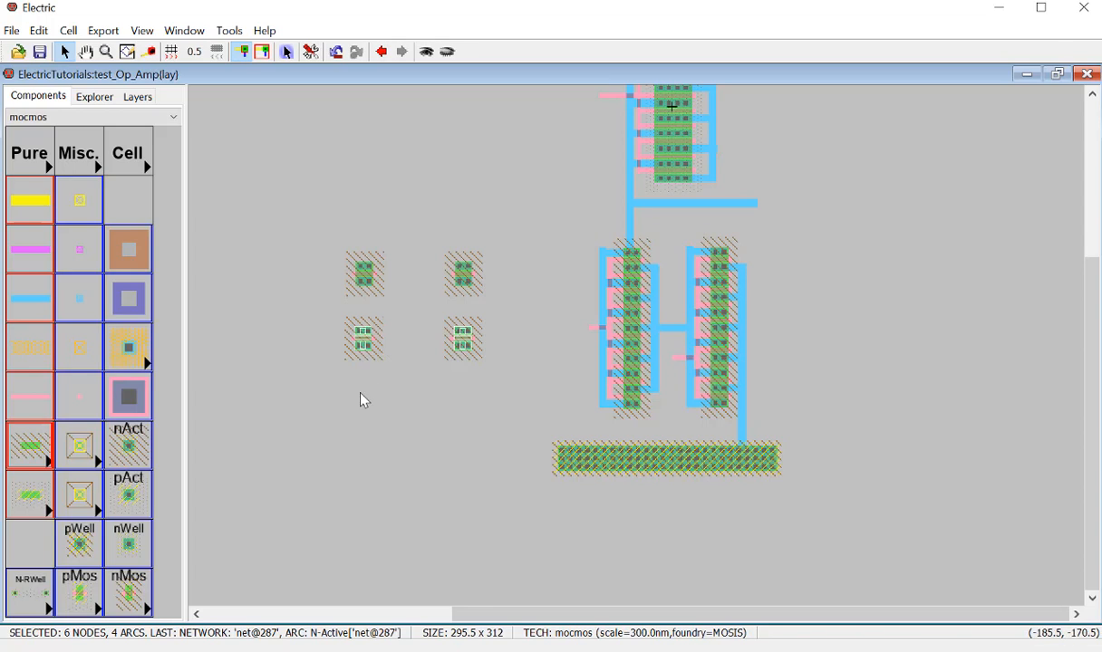
Step: Place a third nMOS pair beneath the second and shift it right into line with the pairs above
key("ctrl+v")
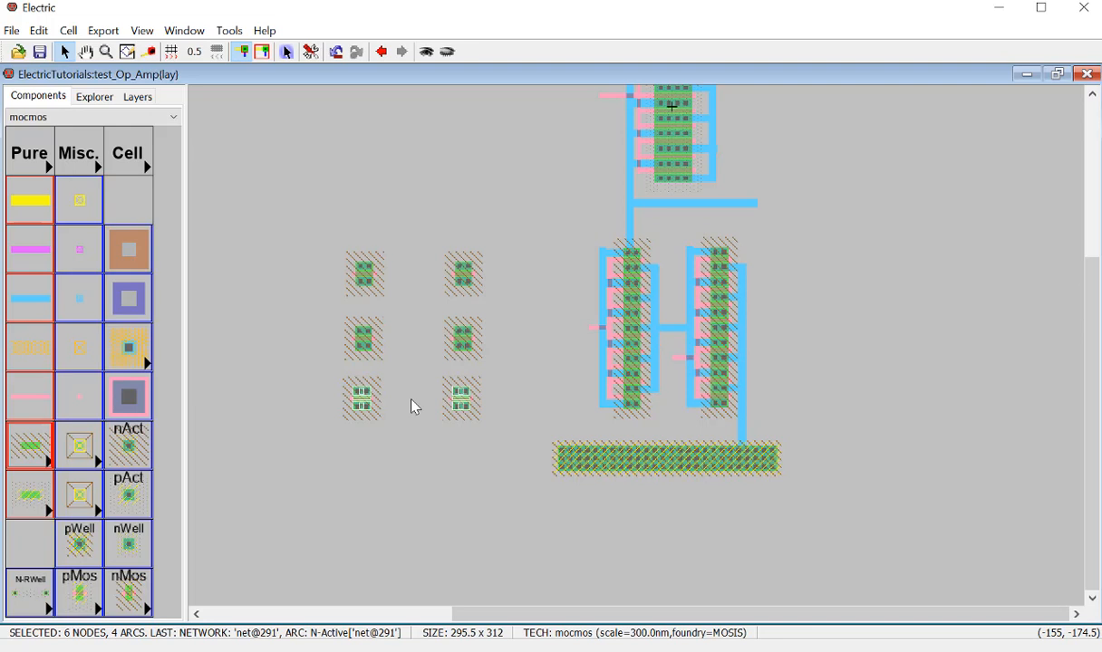
key("Right")
key("Right")
left_click(486, 359)
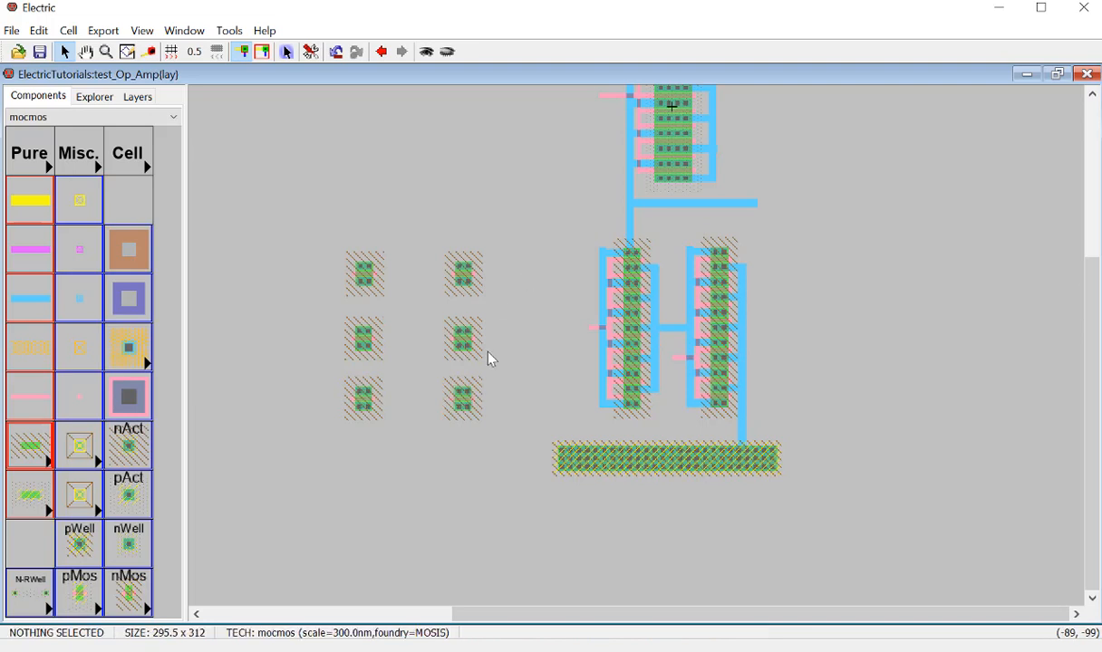
Step: Connect the left PMOS transistor's upper contact to the N-well contact above it with a vertical Metal-1 arc
scroll(479, 357, "up", 3)
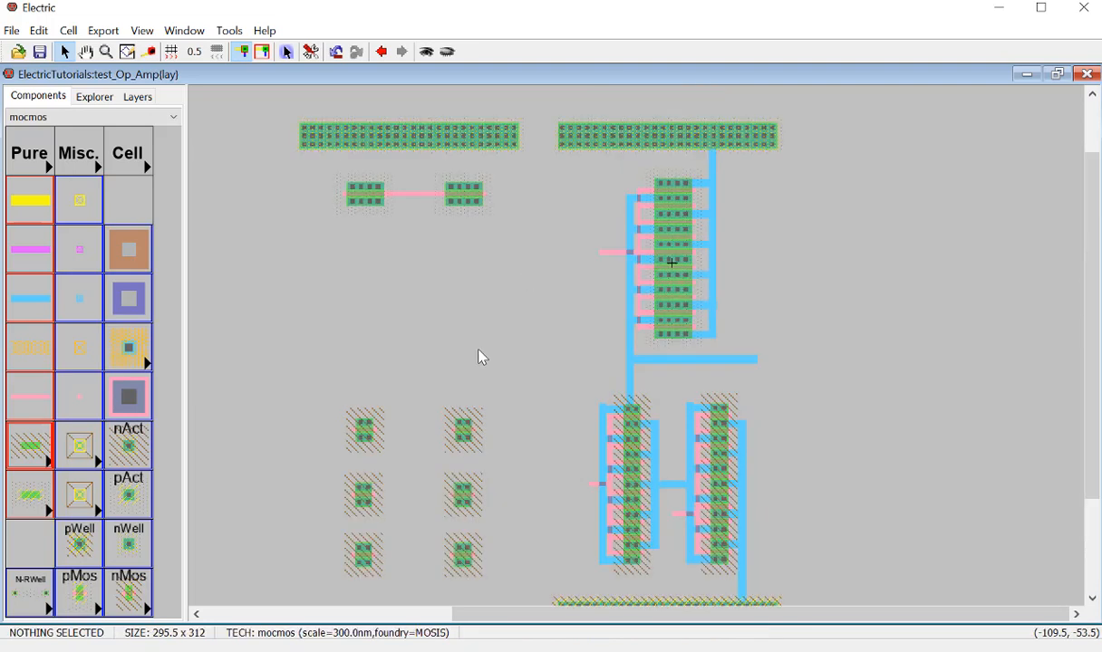
left_click(373, 189)
left_click(370, 145)
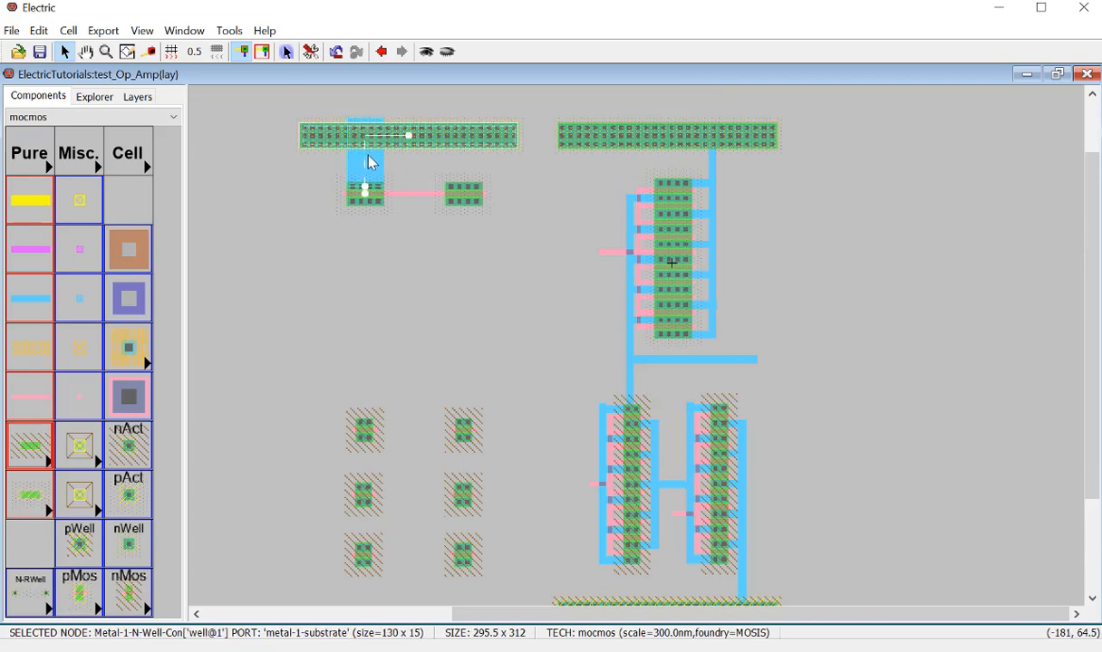
double_click(355, 151)
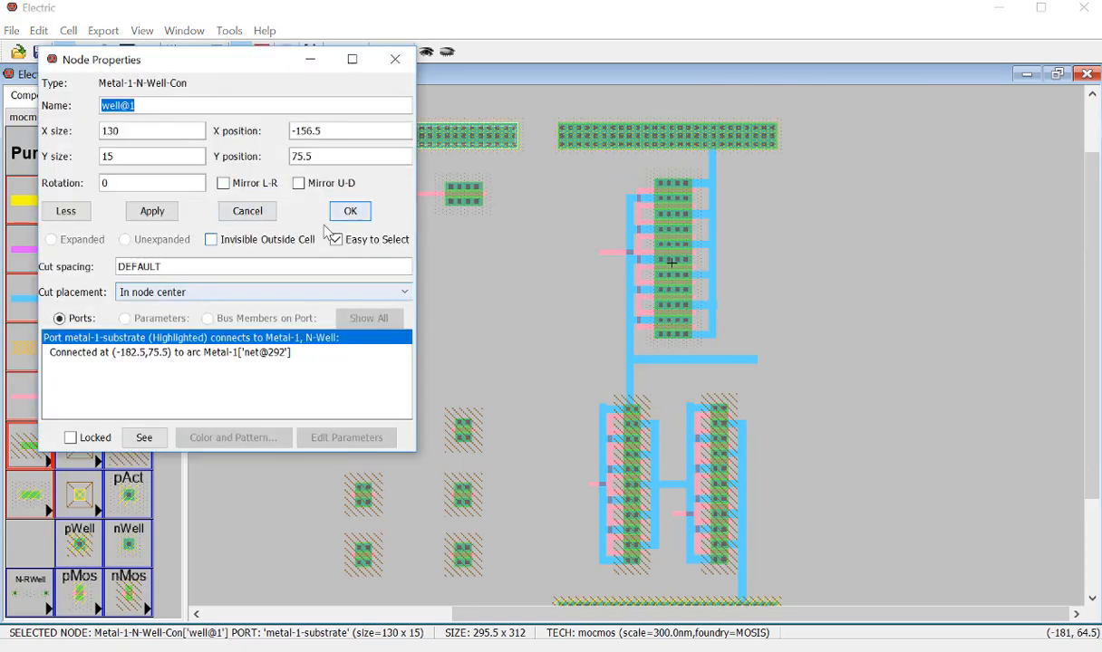
left_click(395, 59)
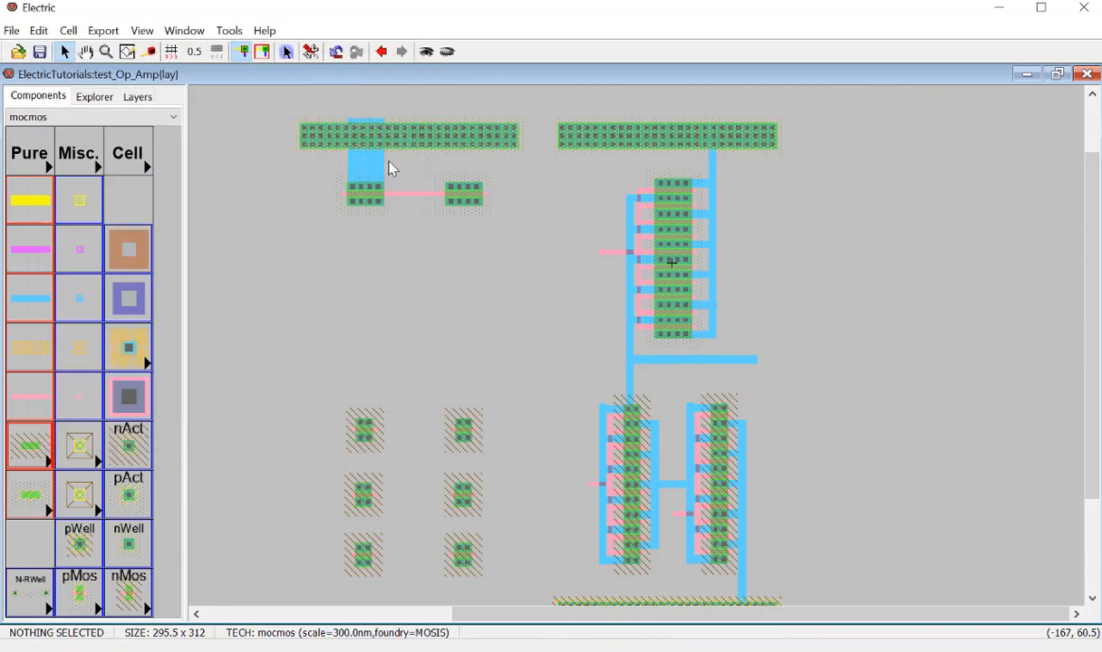
Step: Set the end extension of the left PMOS transistor's wide Metal-1 supply arc to Neither end
double_click(362, 153)
left_click(256, 314)
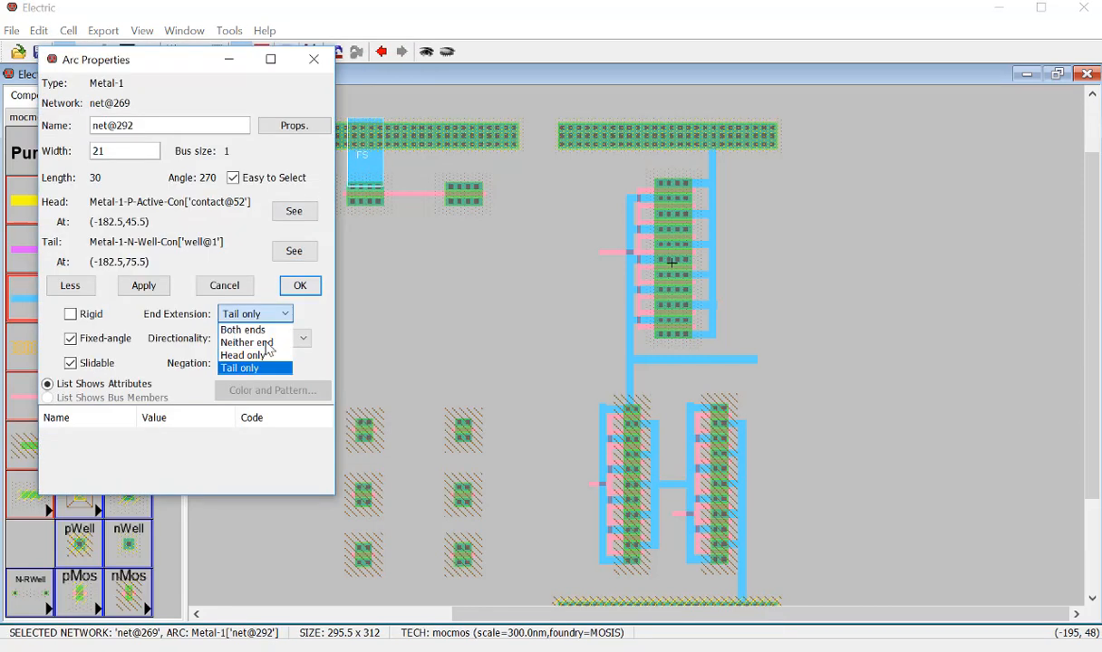
left_click(243, 335)
left_click(300, 285)
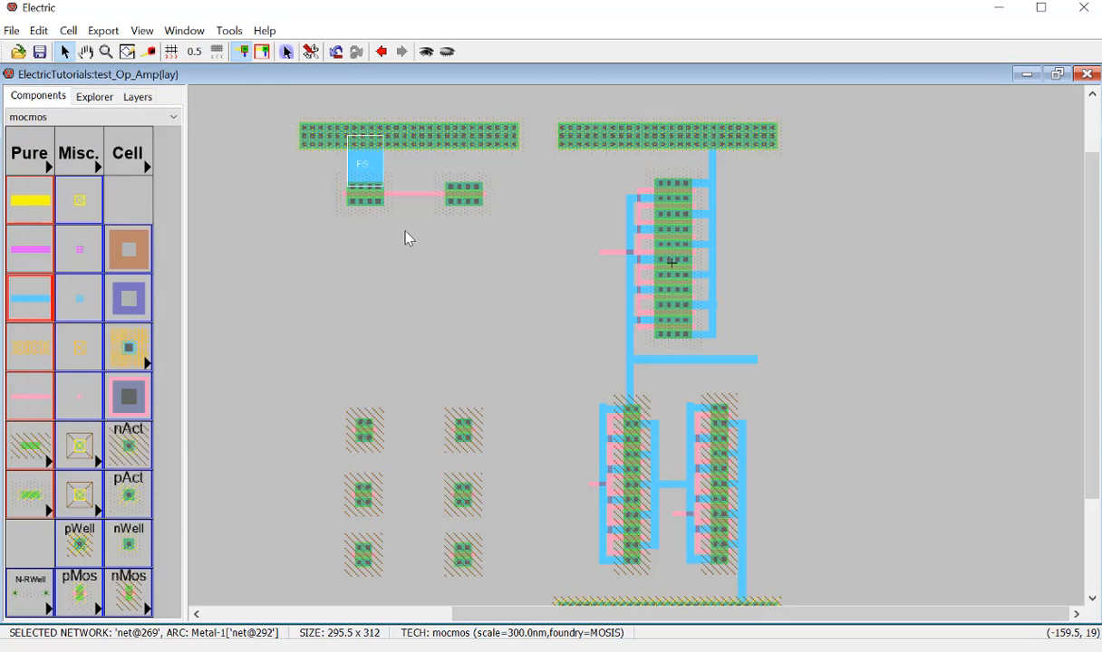
Step: Connect the right PMOS transistor's upper contact to the N-well contact with a vertical Metal-1 arc and open the arc's end-extension choices
left_click(431, 181)
left_click(478, 186)
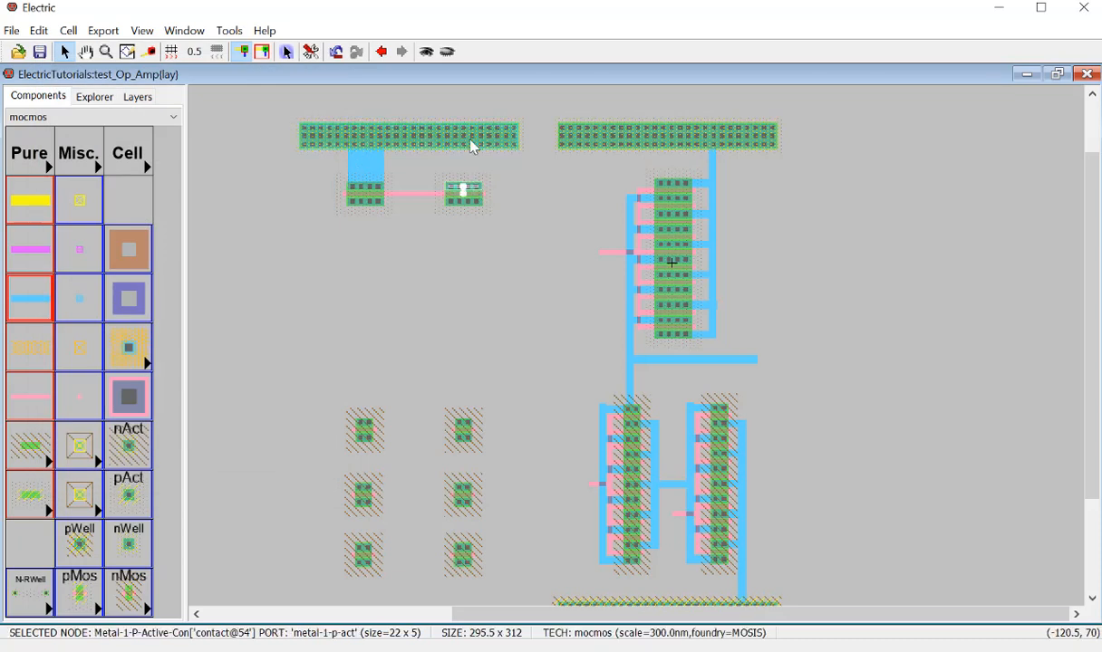
right_click(472, 138)
double_click(478, 166)
left_click(256, 313)
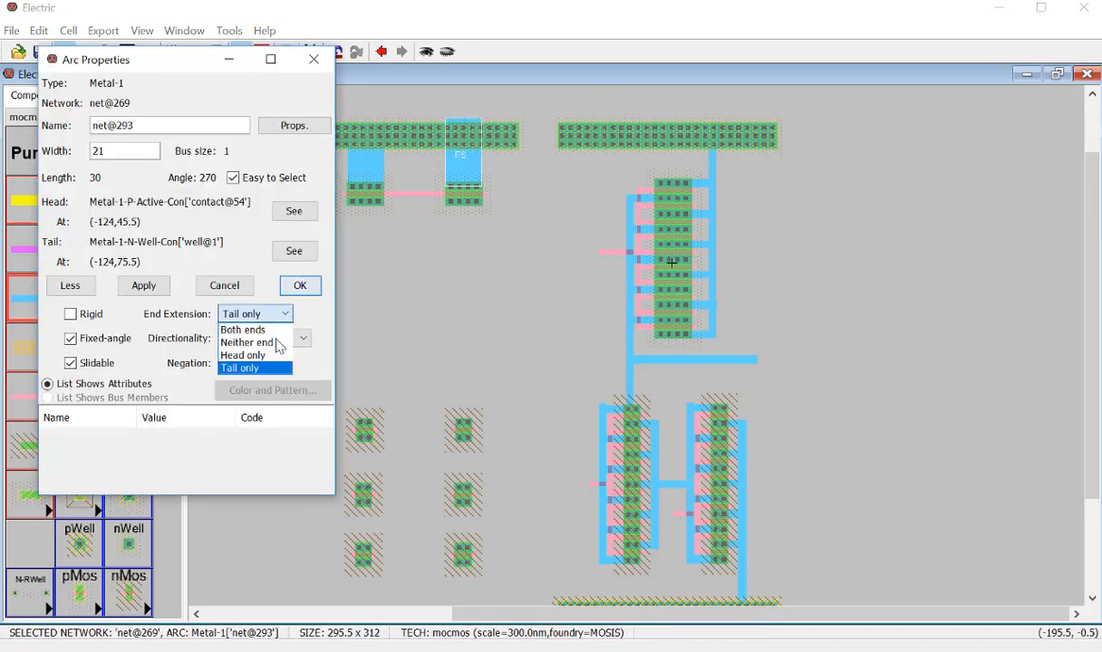
Step: Set the end extension of the wide Metal-1 arc above the second top PMOS transistor to Neither end
left_click(271, 339)
left_click(300, 286)
left_click(471, 277)
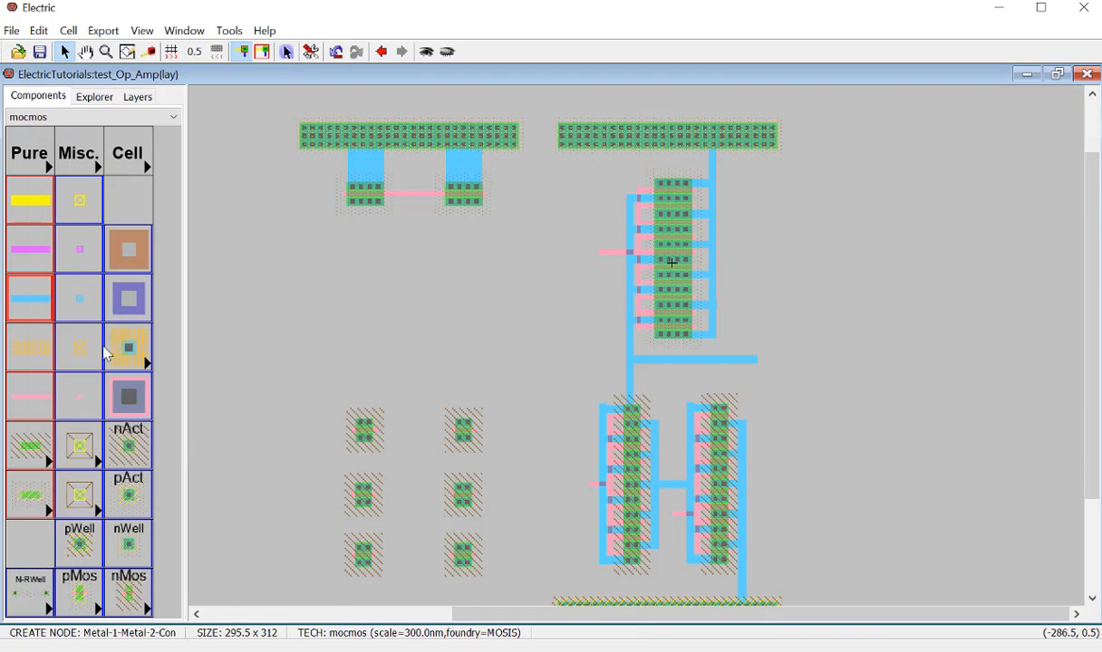
Step: Place a Metal-1-Polysilicon-1 contact just below the gate arc between the two top PMOS transistors and connect it to that arc
left_click(139, 403)
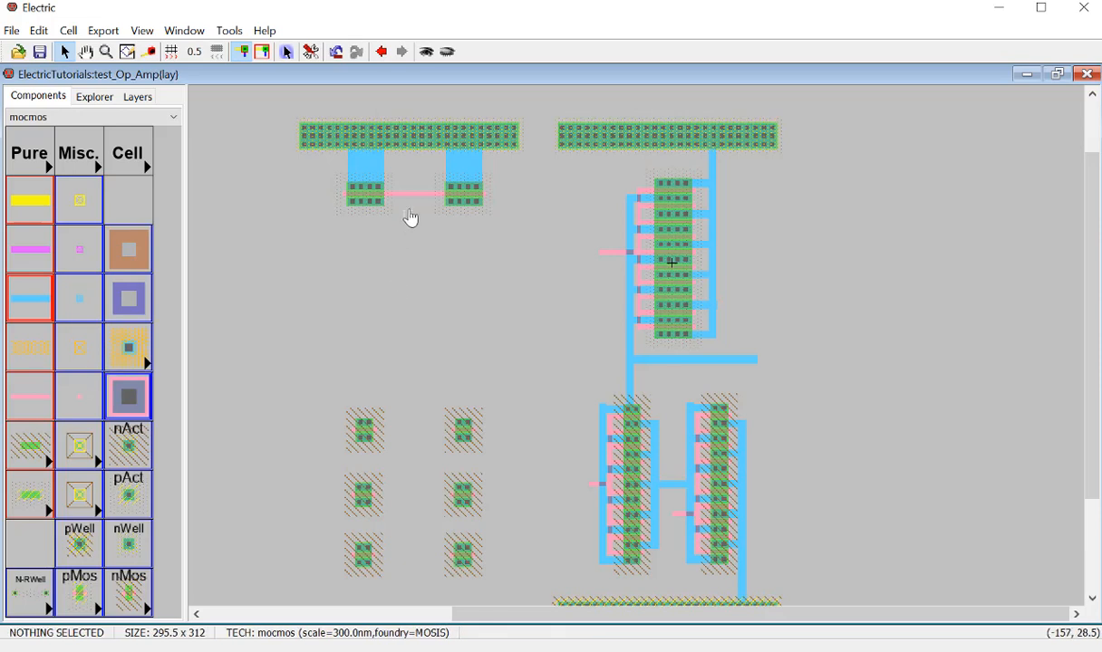
left_click(413, 211)
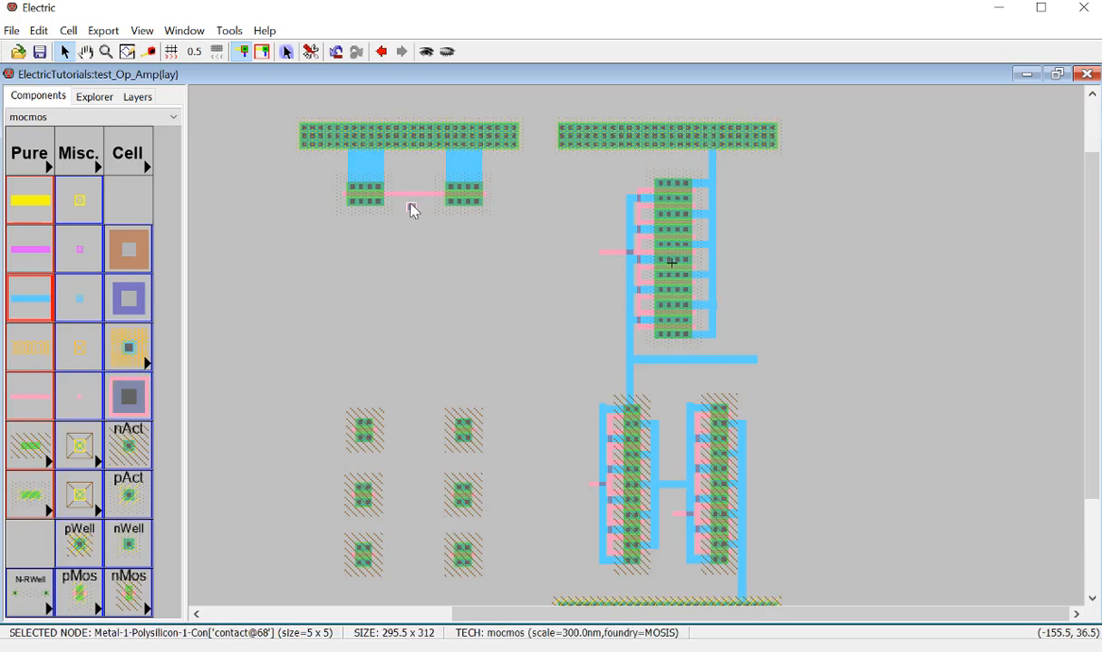
left_click(411, 207)
right_click(412, 195)
left_click(422, 224)
left_click(411, 211)
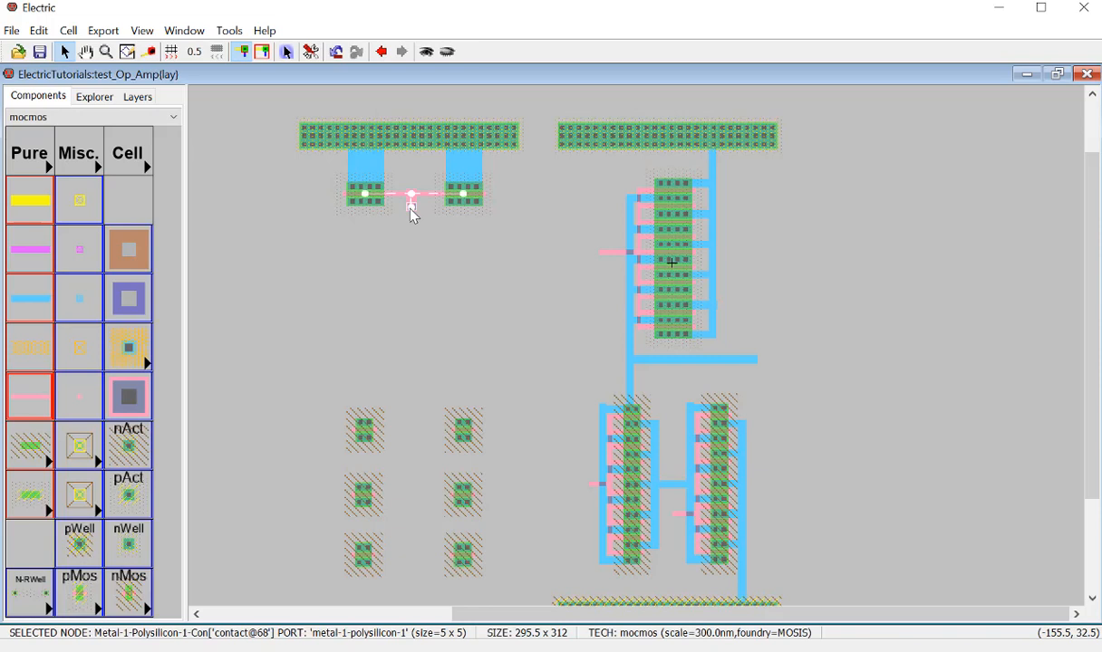
Step: Run vertical Metal-1 arcs from the lower contacts of the two top PMOS transistors to the upper contacts of the first-row NMOS transistors
left_click(44, 309)
left_click(412, 210)
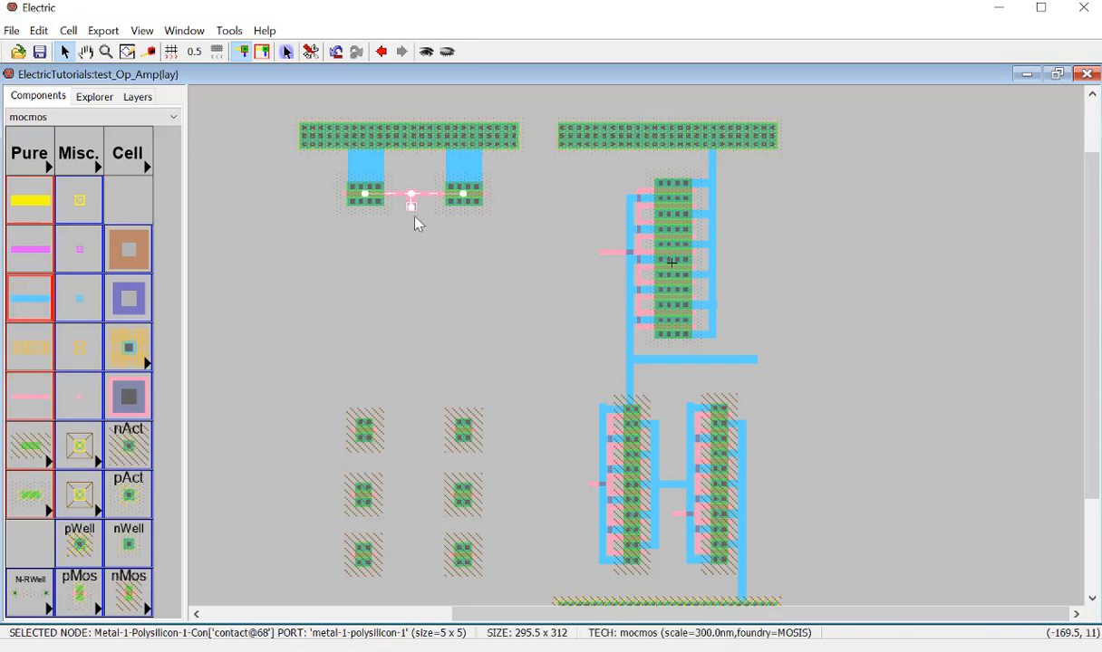
left_click(363, 203)
left_click(366, 431)
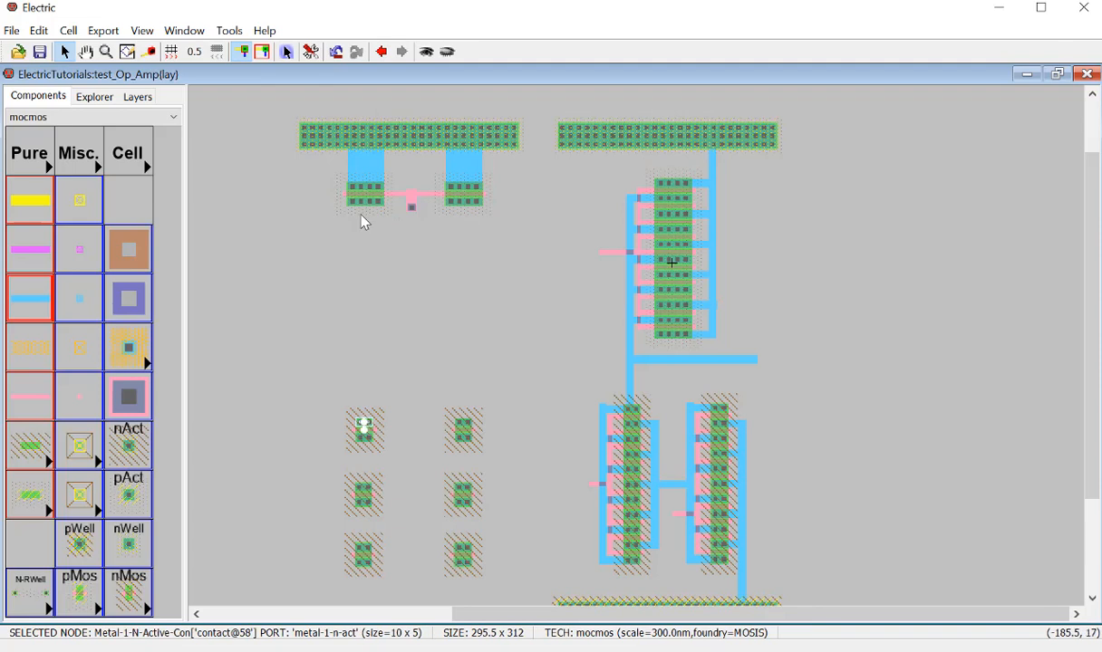
left_click(423, 324)
left_click(367, 423)
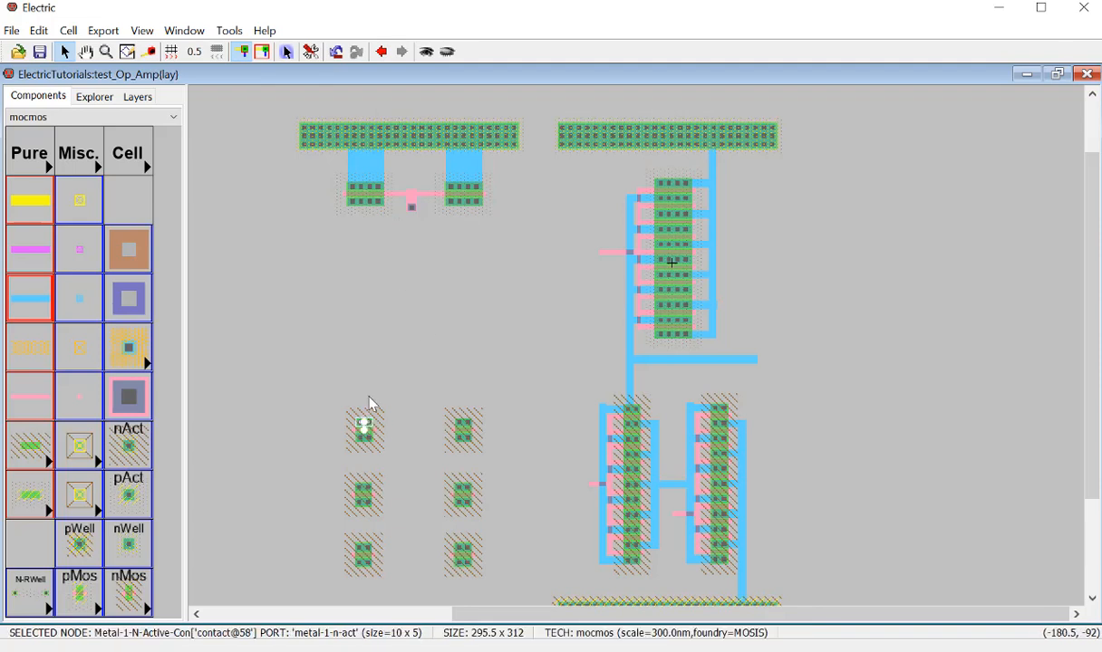
right_click(367, 207)
left_click(458, 349)
left_click(463, 426)
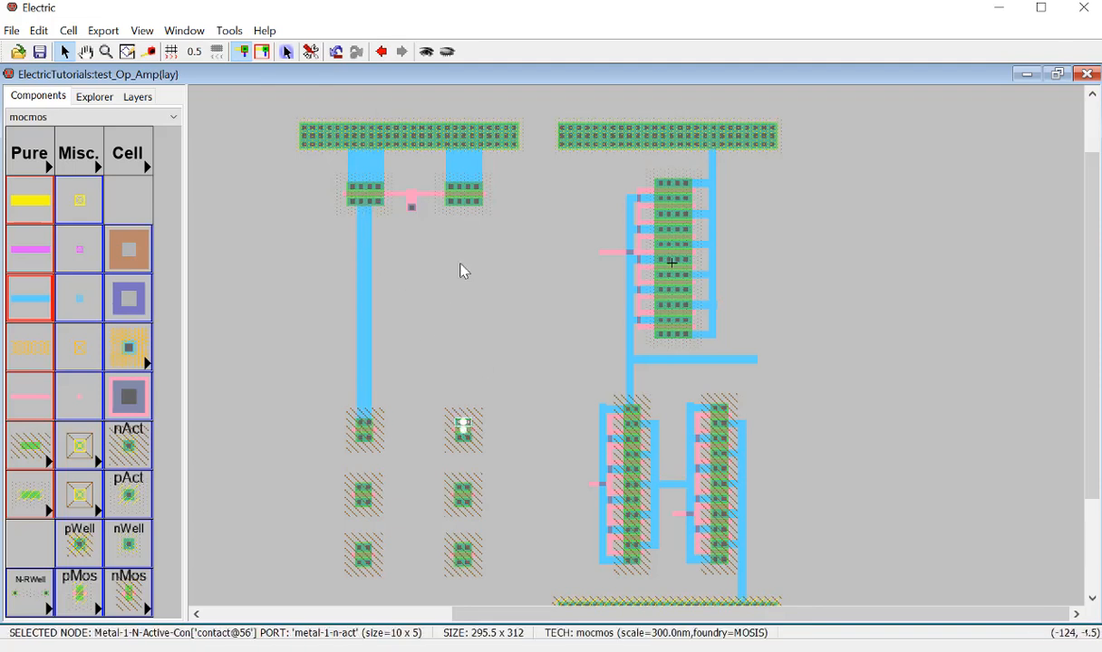
right_click(470, 212)
left_click(401, 232)
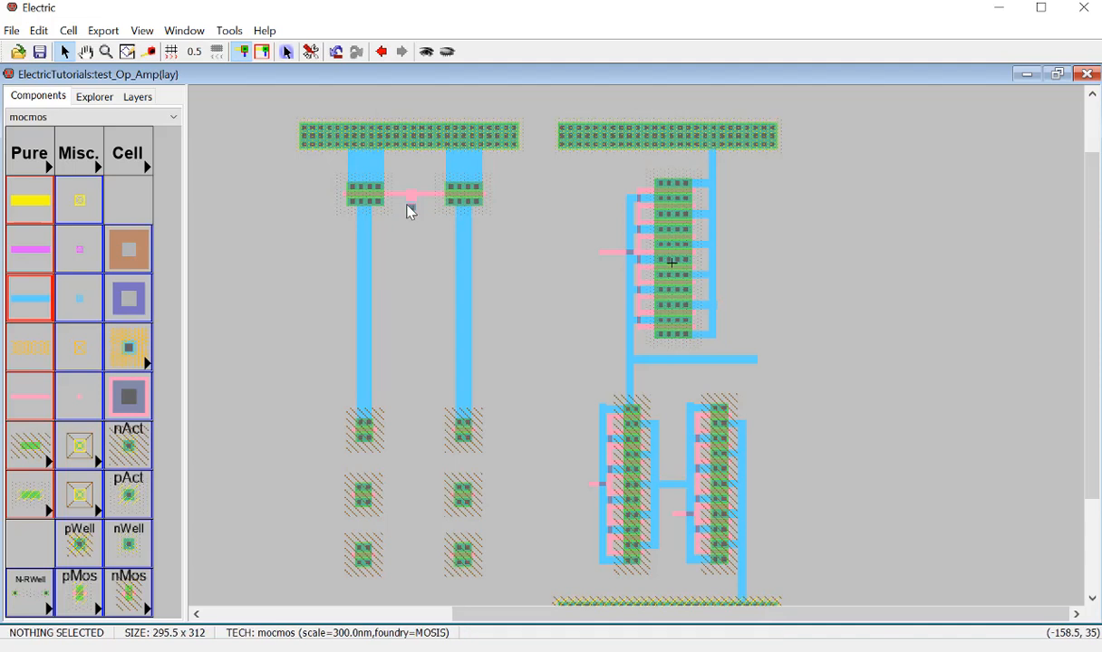
Step: Route an L-shaped Metal-1 arc from the polysilicon gate contact down and across to the first vertical Metal-1 line
left_click(410, 198)
right_click(390, 249)
right_click(374, 253)
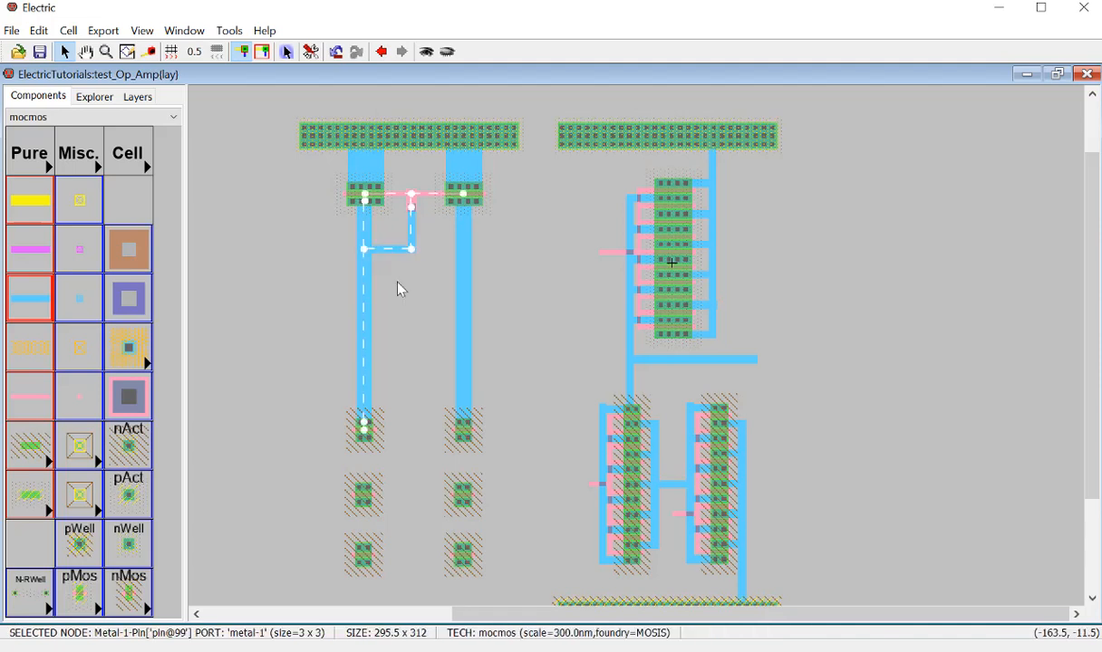
left_click(405, 313)
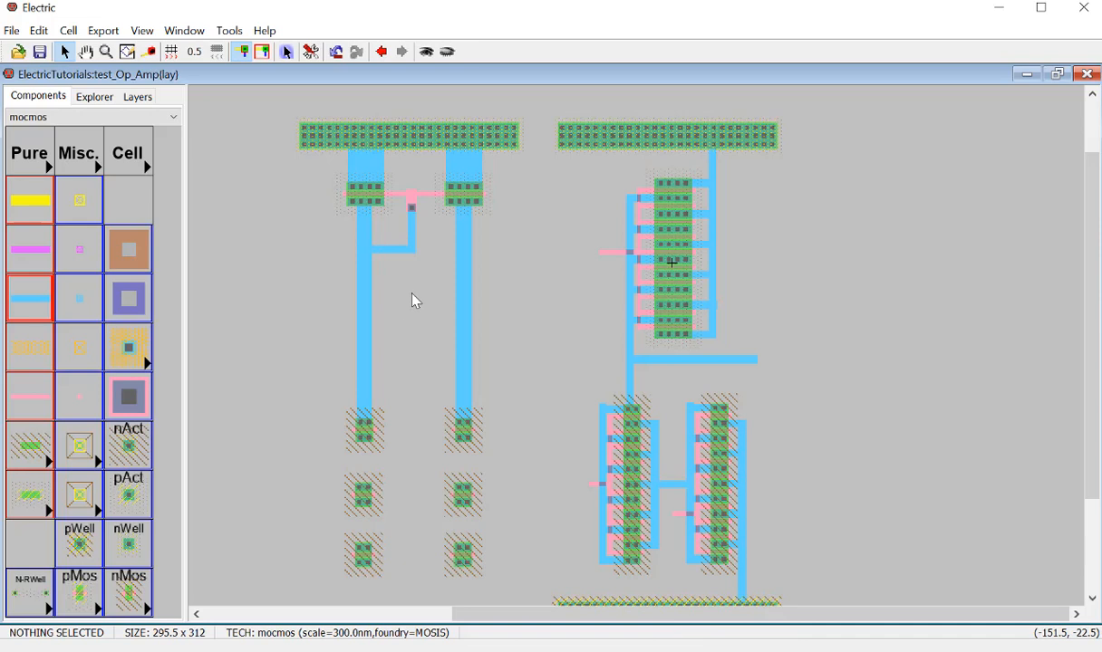
Step: Connect the three NMOS transistors in each of the two columns vertically with Metal-1 arcs between their facing contacts
left_click(367, 442)
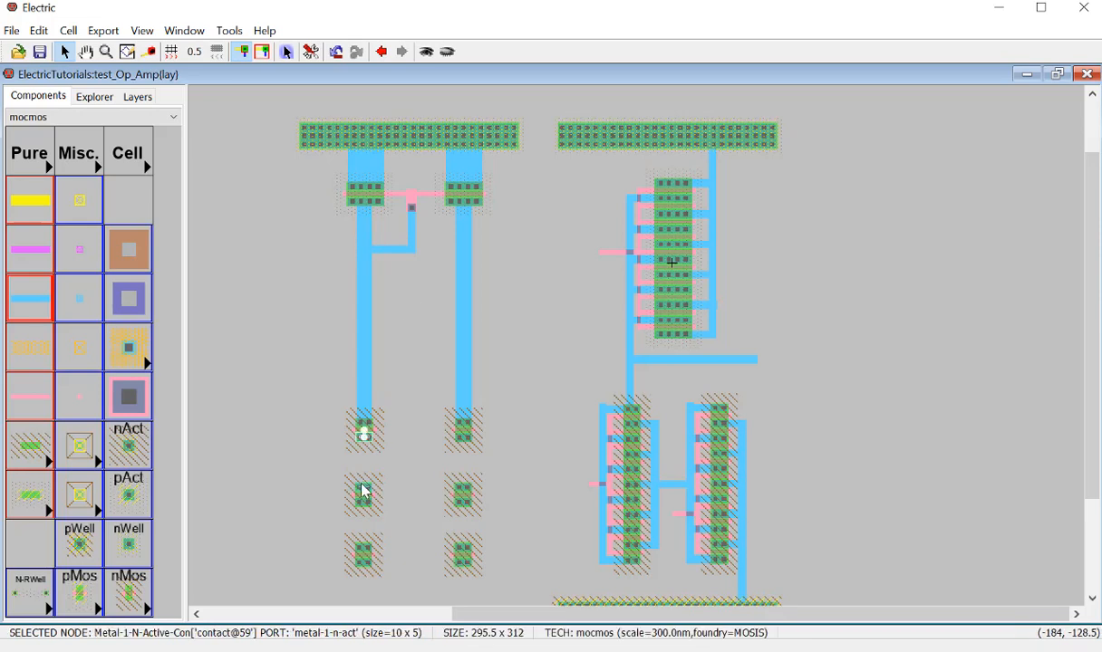
right_click(365, 491)
left_click(462, 435)
right_click(458, 492)
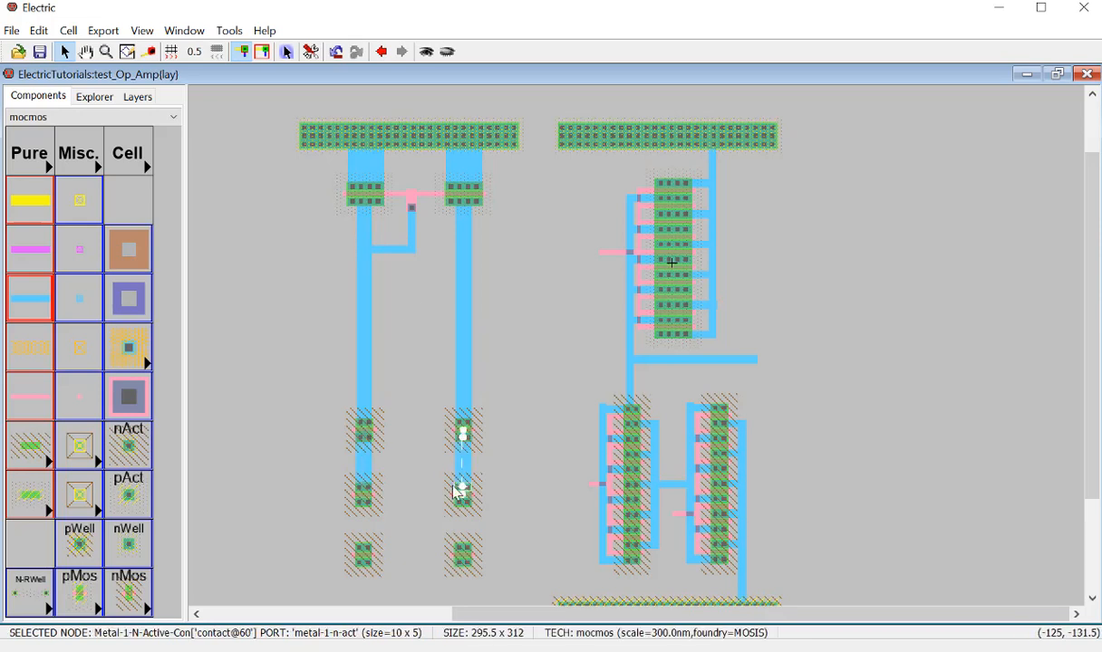
left_click_drag(353, 494, 372, 548)
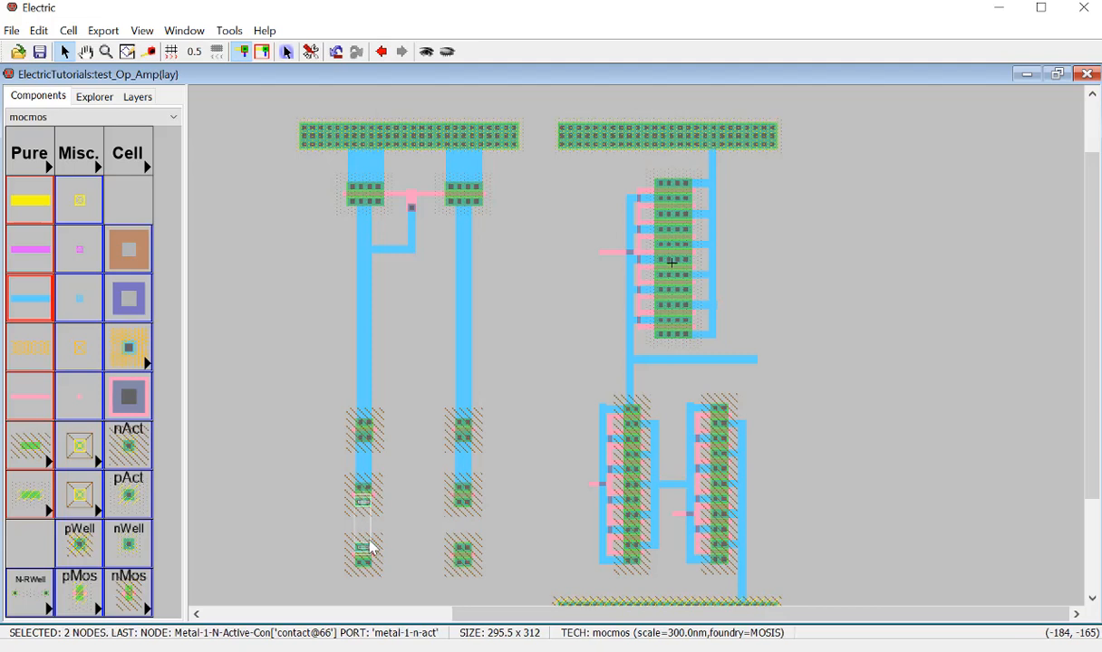
right_click(370, 546)
left_click(463, 502)
right_click(462, 548)
left_click(493, 501)
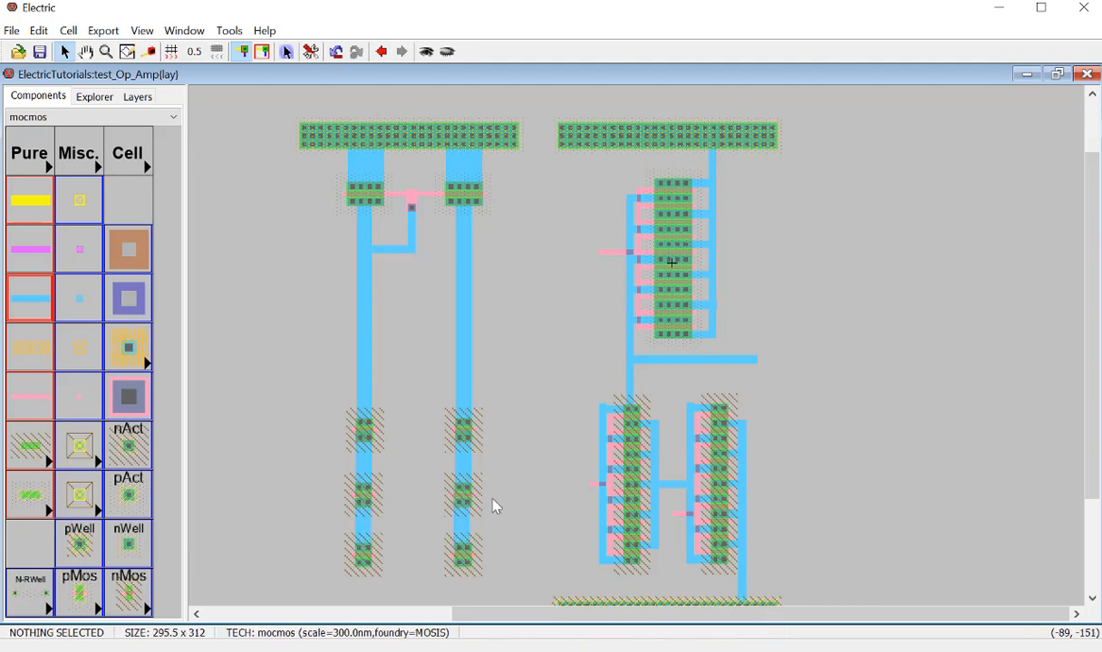
Step: Join the two NMOS columns with a horizontal Metal-1 arc between the first and second transistor rows
left_click(364, 462)
right_click(458, 462)
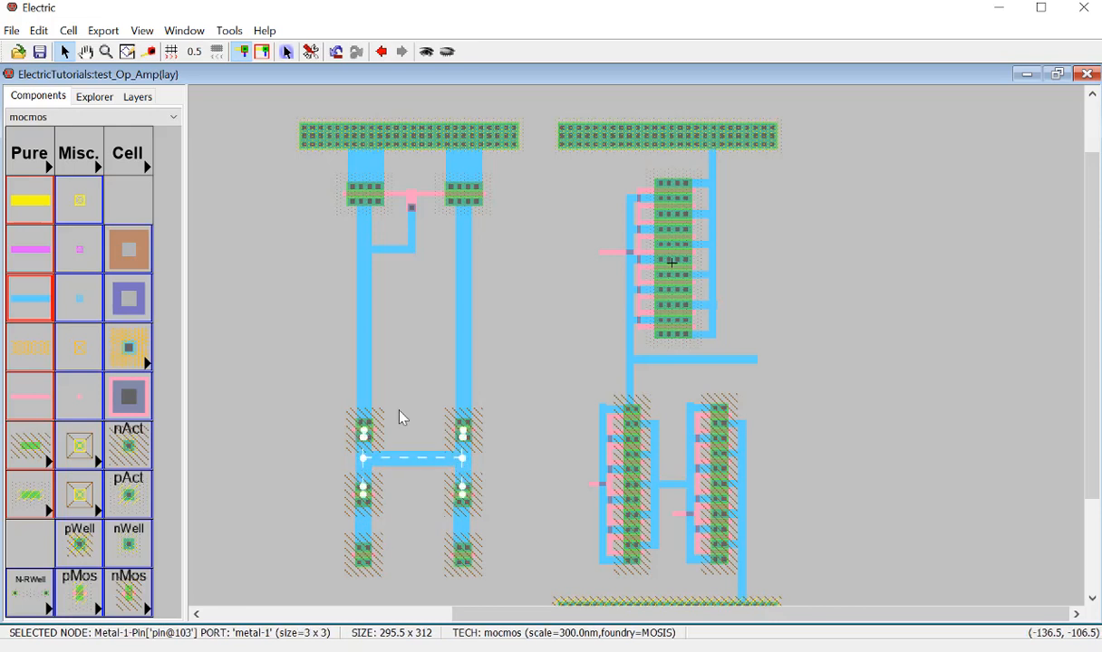
left_click(421, 446)
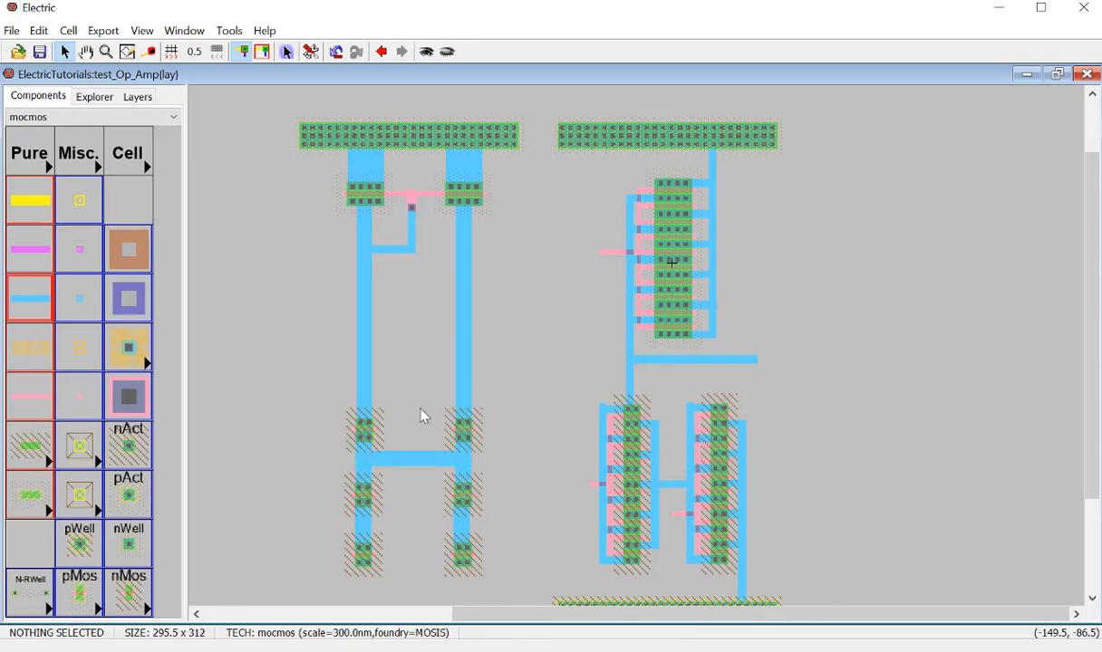
Step: Connect the gates of the two middle-row NMOS transistors with a Polysilicon-1 arc
scroll(461, 438, "down", 3)
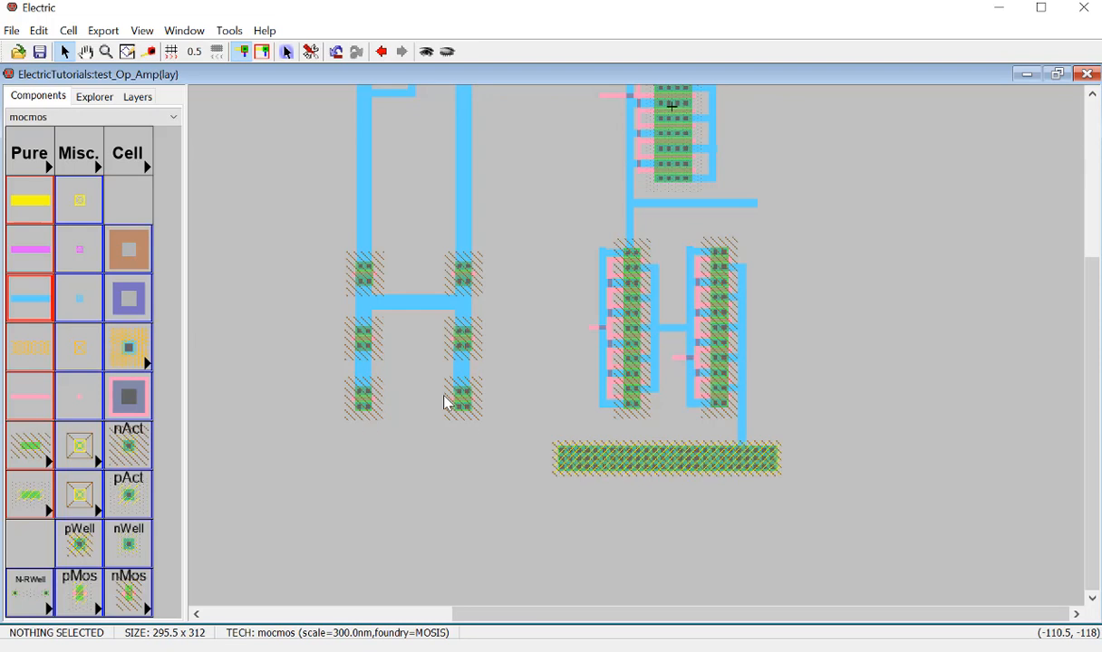
left_click(375, 344)
left_click(377, 337)
left_click(374, 336)
left_click(380, 337)
left_click(375, 337)
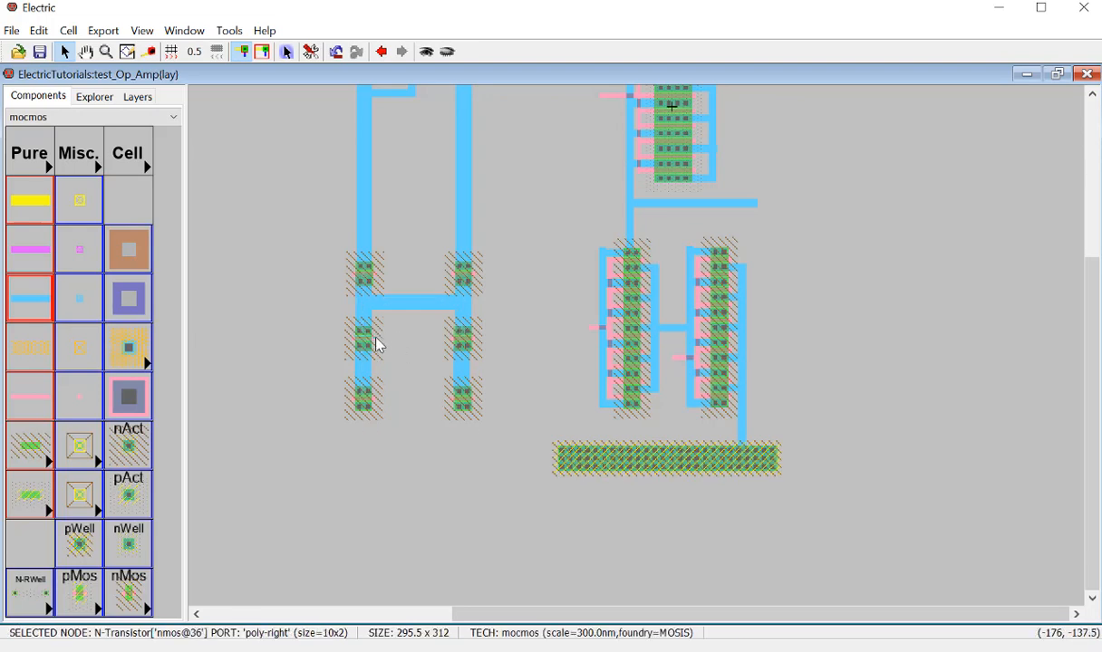
right_click(449, 339)
Step: Extend the middle-row gate polysilicon to the gate stub of the nearer multi-finger NMOS transistor
left_click(486, 342)
left_click(479, 339)
right_click(511, 337)
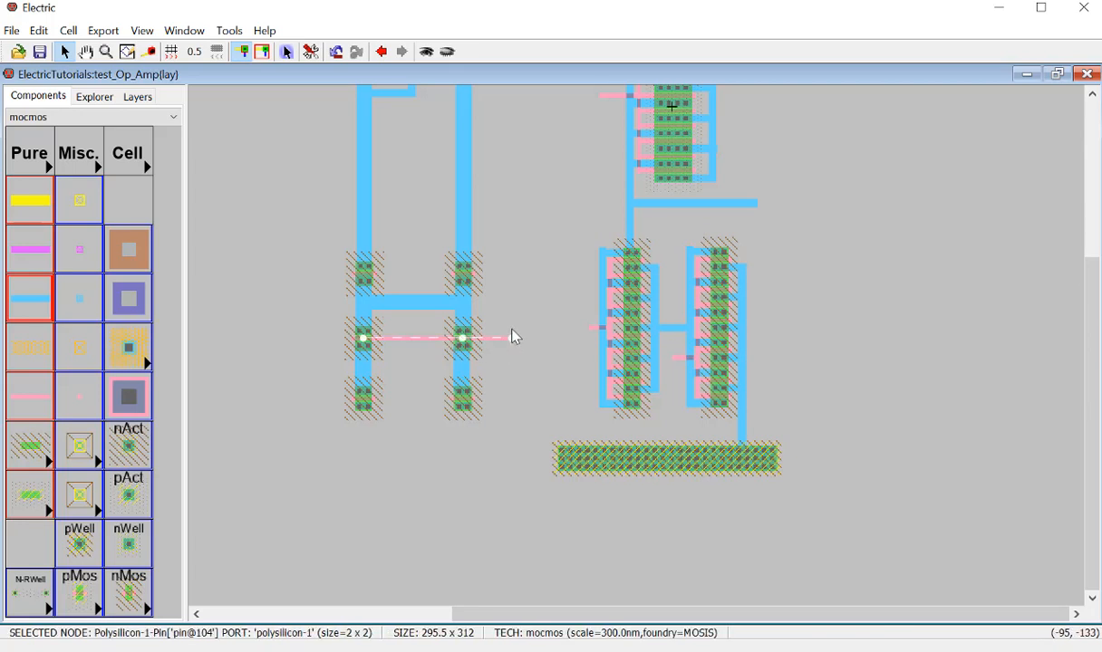
right_click(596, 327)
left_click(556, 373)
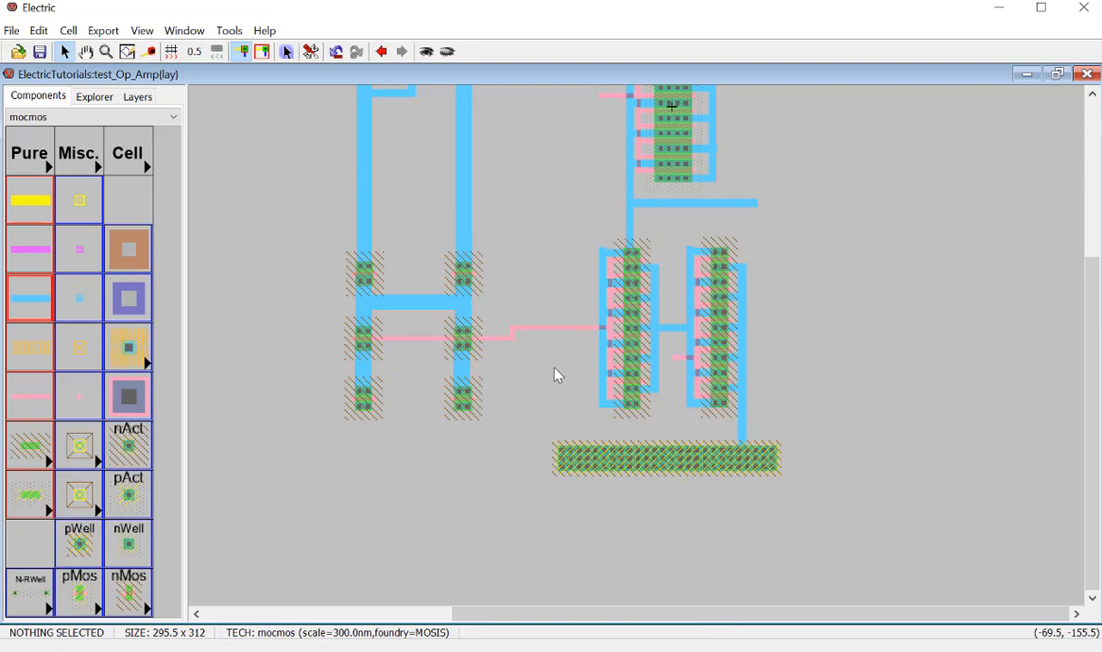
Step: Connect the gates of the two bottom-row NMOS transistors with polysilicon and extend the line past the second transistor
left_click(376, 401)
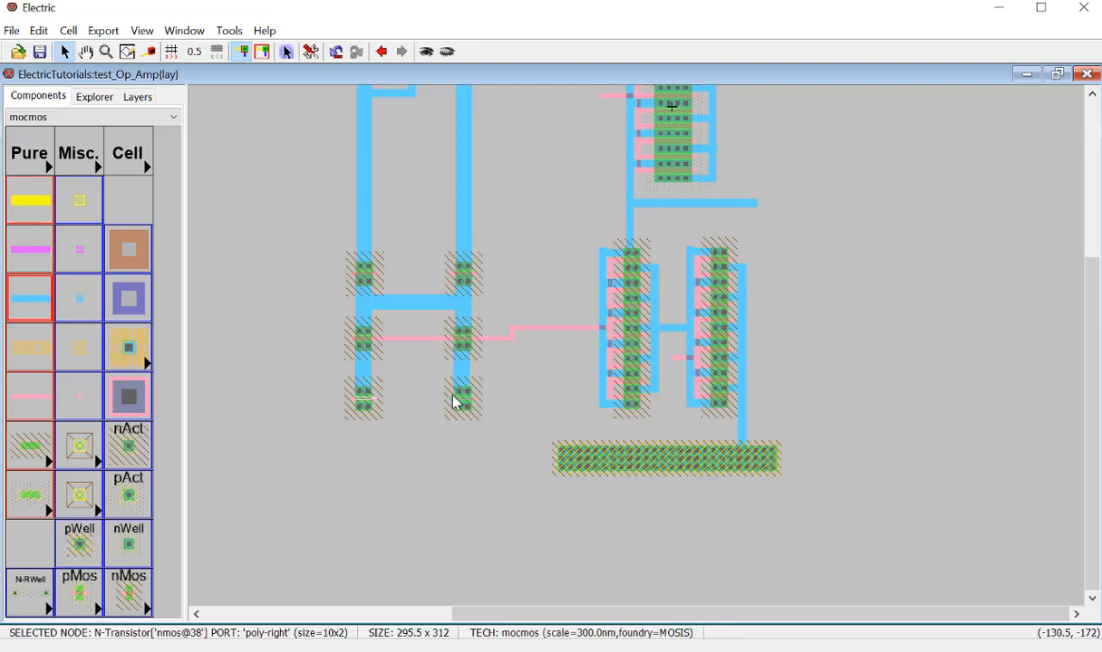
right_click_drag(457, 401, 513, 400)
left_click(675, 359)
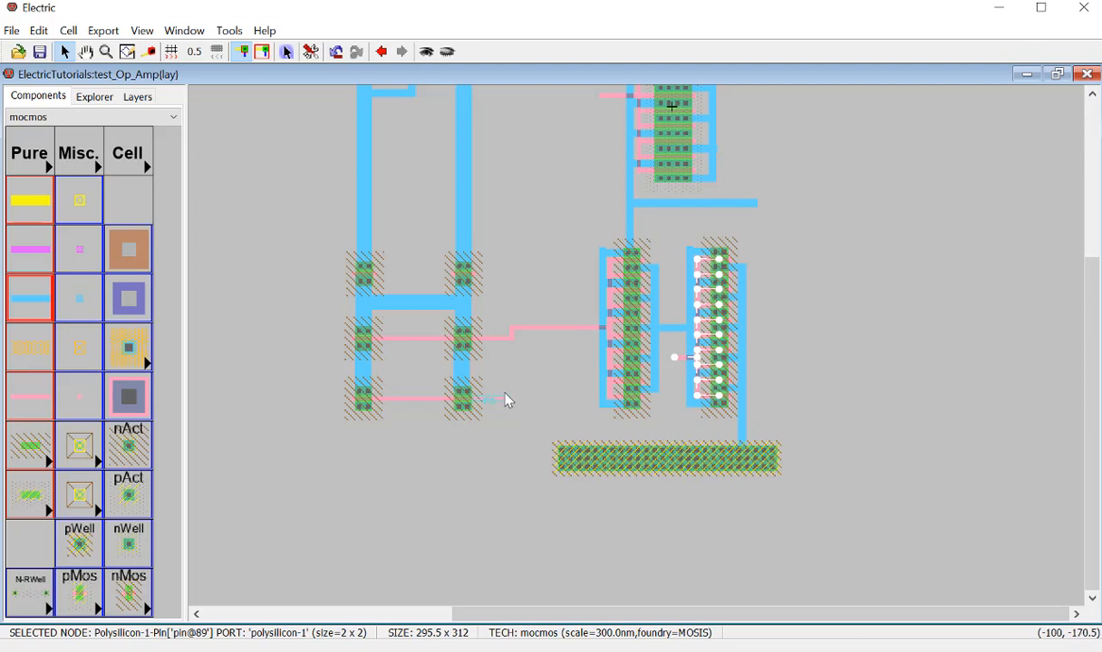
Step: Place a Metal-1-Polysilicon-1 contact below the gate stub of the farther multi-finger NMOS transistor and connect it to the stub
left_click(128, 396)
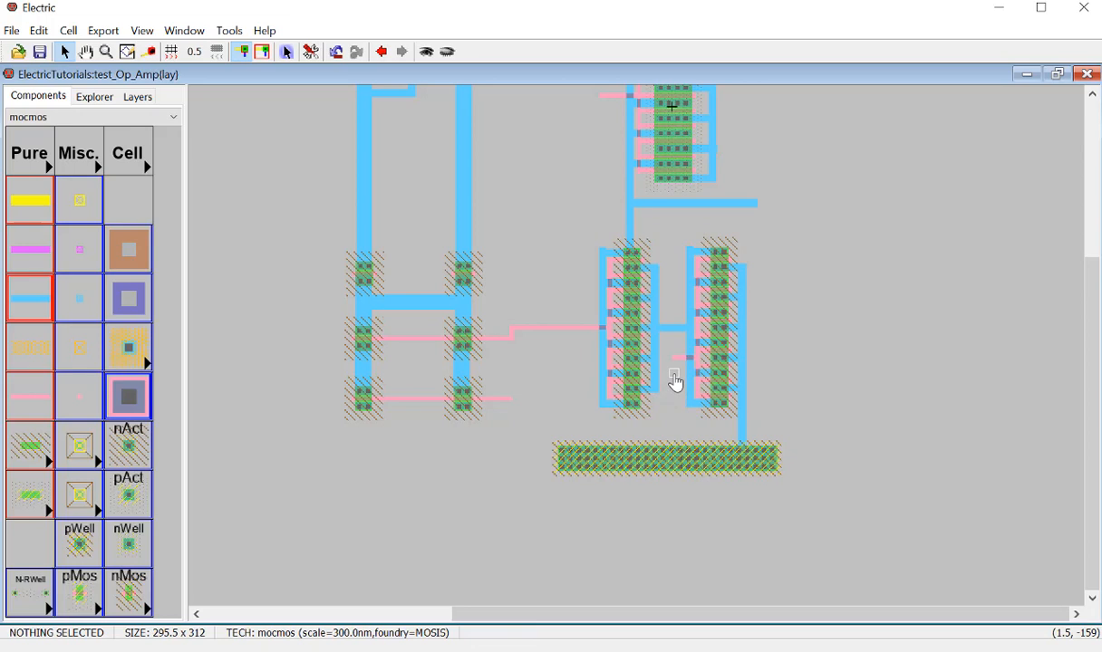
left_click(675, 377)
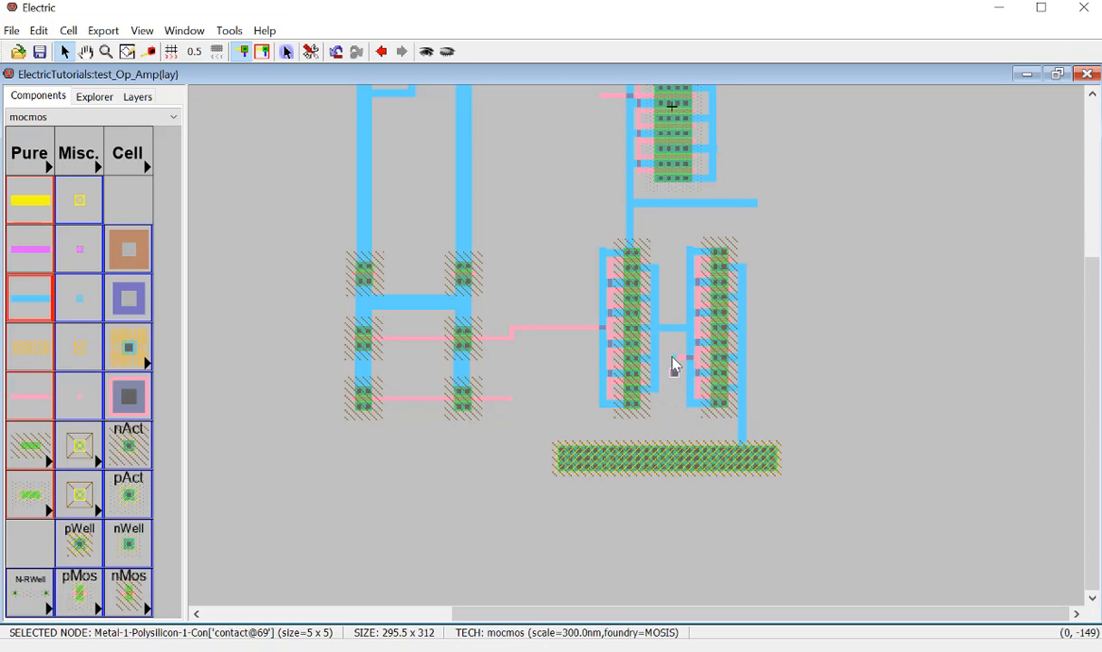
left_click(673, 358)
right_click(674, 372)
Step: Route Metal-1 from the new gate contact down, across above the lower well contact strip, and up to the bottom-row gate polysilicon
left_click(30, 300)
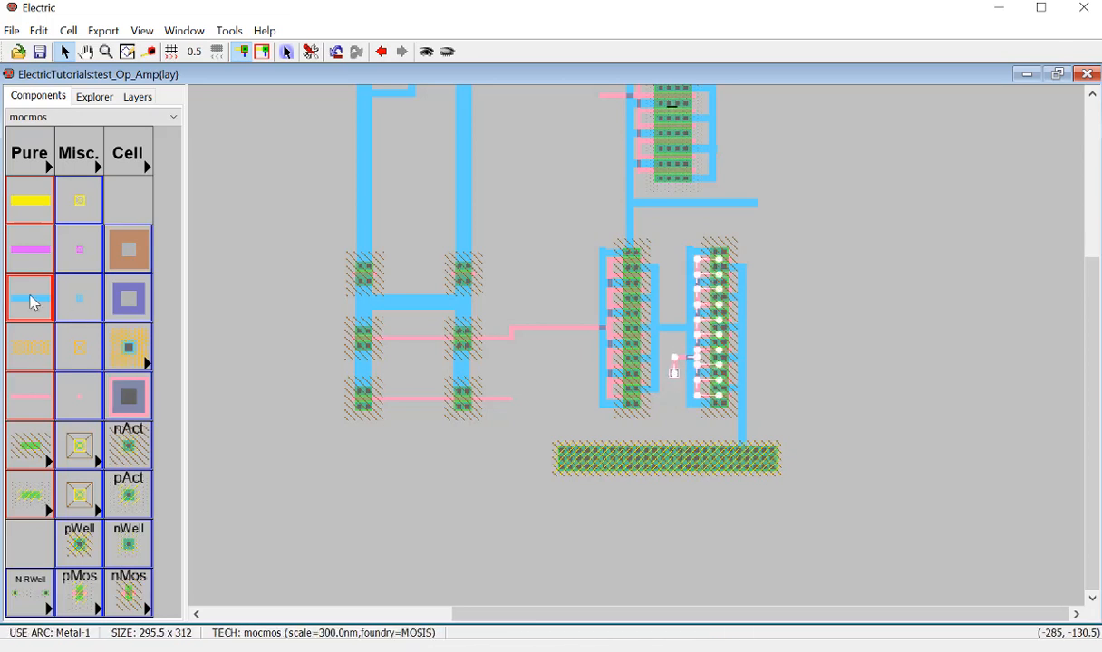
right_click(674, 423)
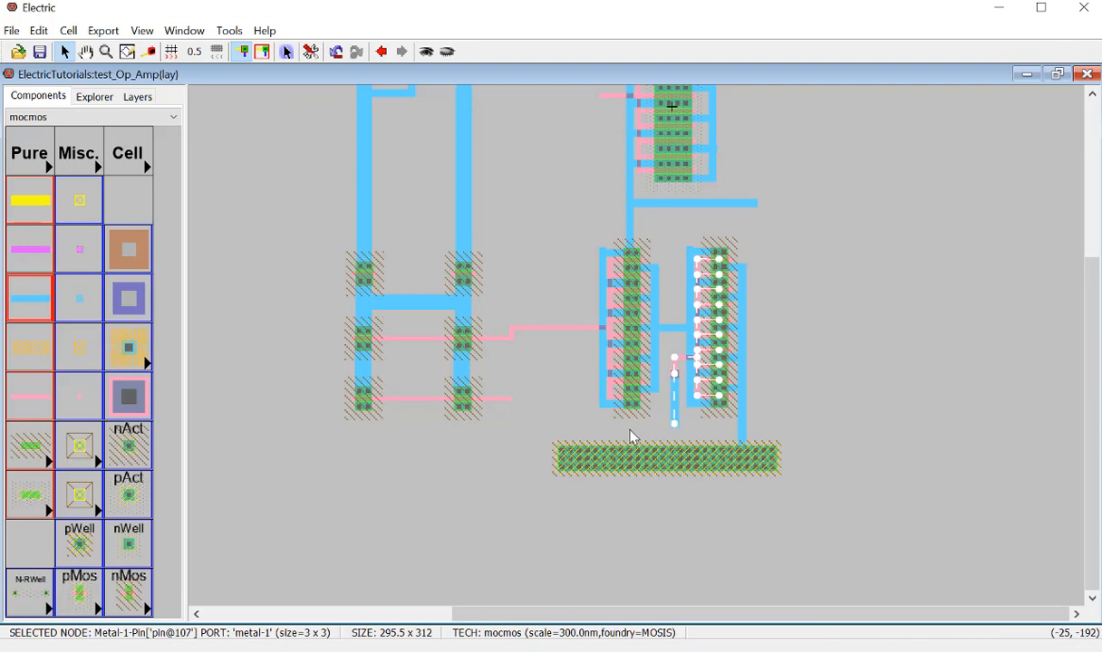
right_click(511, 400)
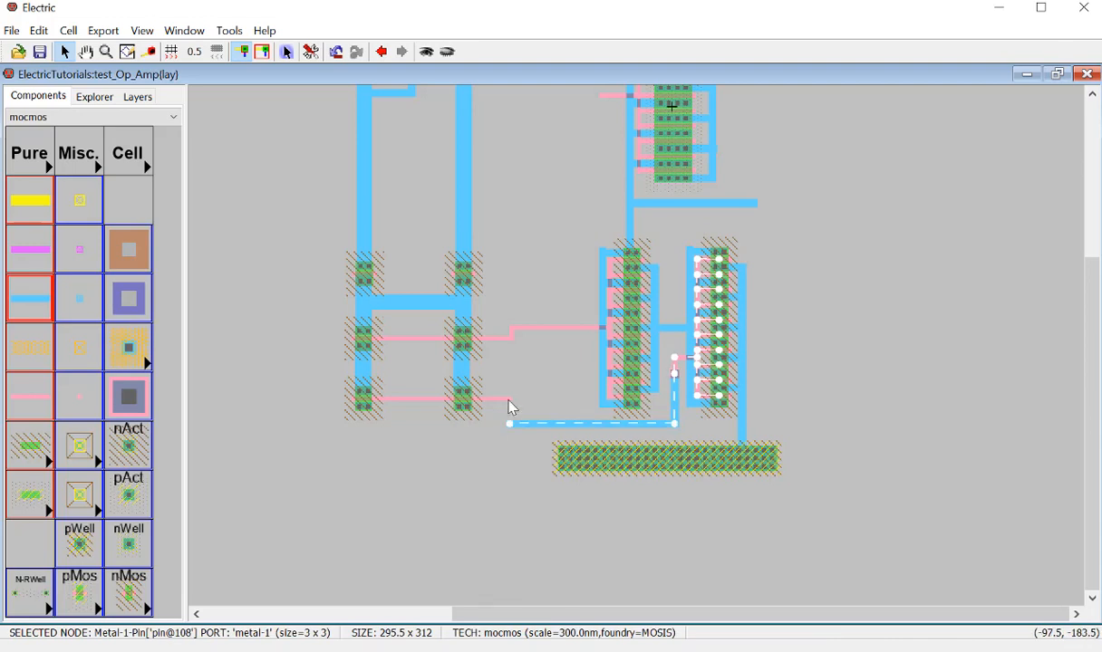
left_click(535, 375)
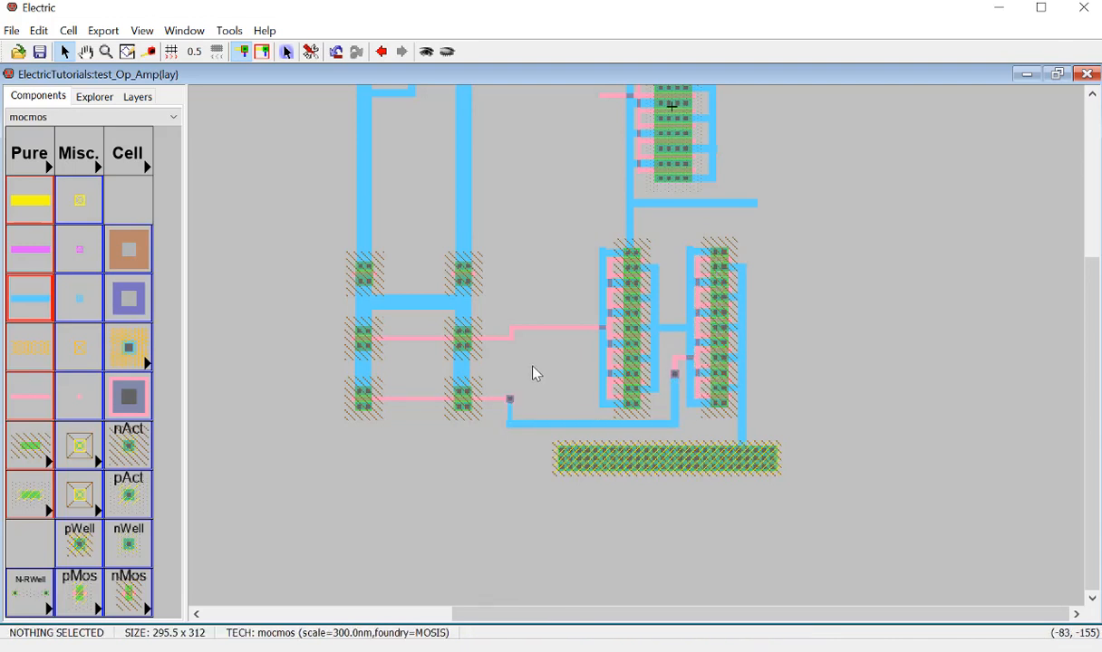
Step: Set the end extension of the new horizontal Metal-1 arc above the lower well contact strip to Neither end
double_click(541, 425)
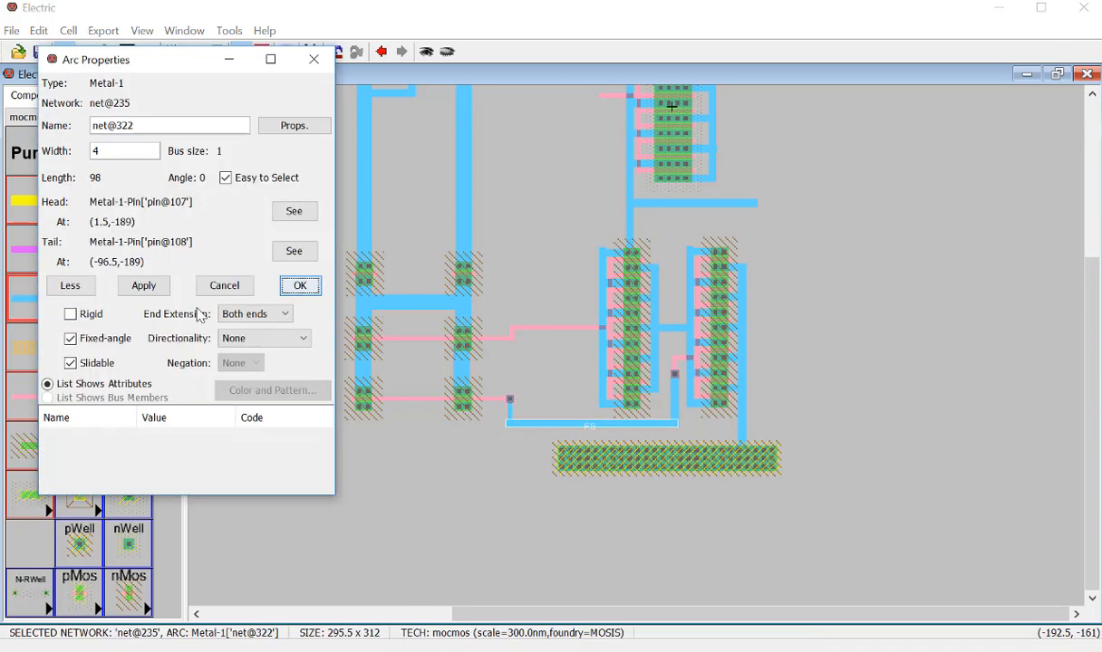
left_click(267, 313)
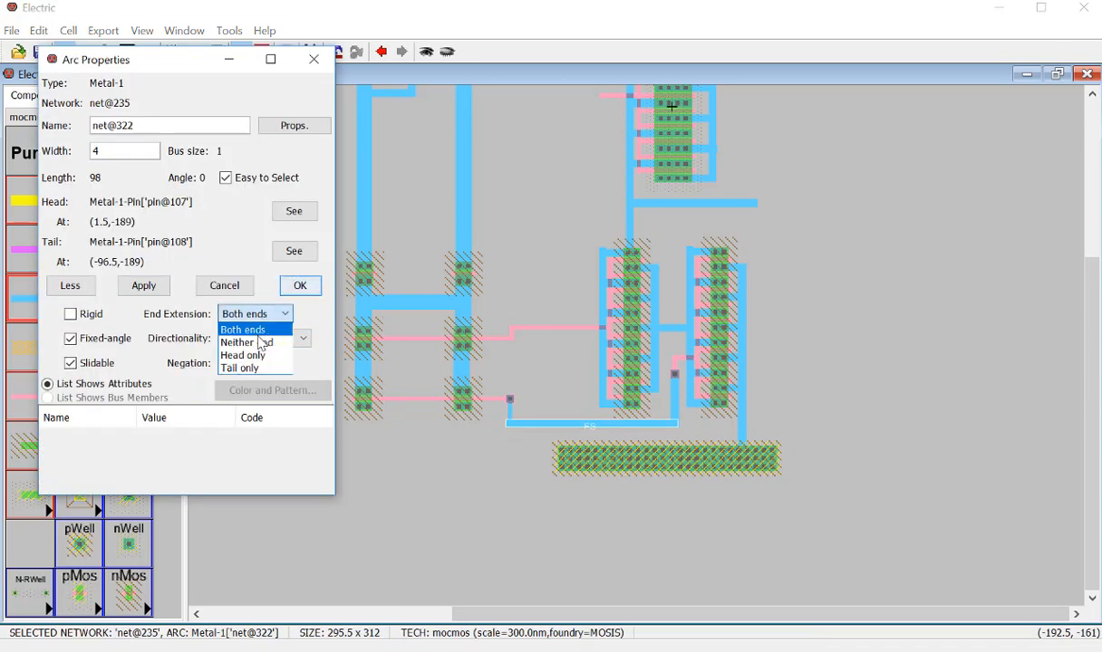
left_click(250, 314)
left_click(250, 312)
left_click(258, 343)
left_click(299, 286)
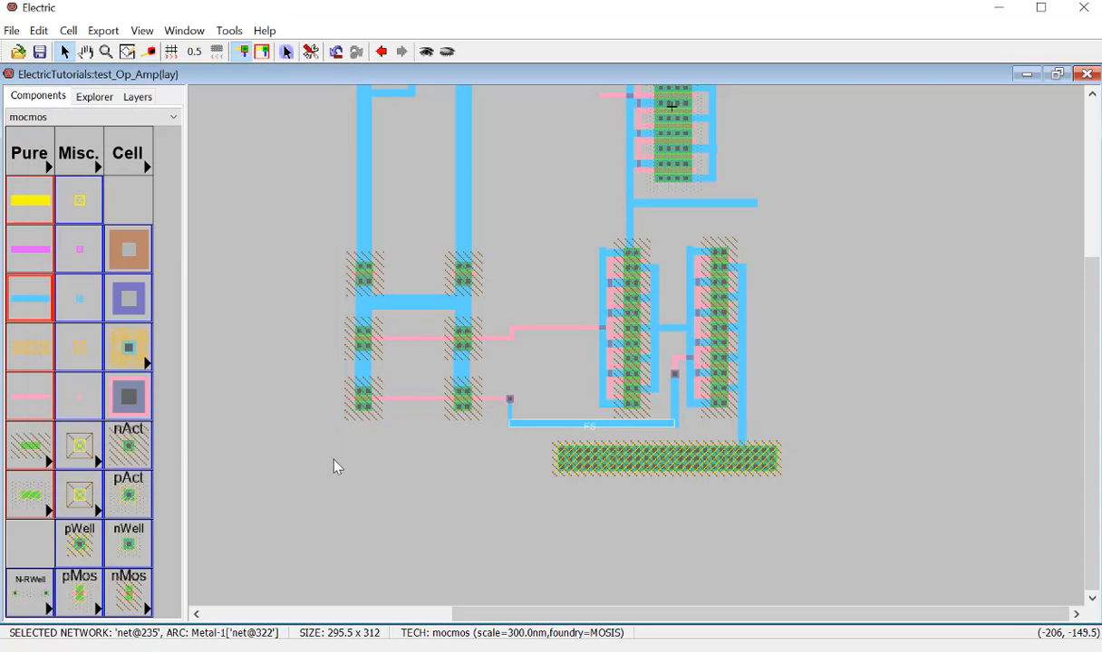
left_click(340, 432)
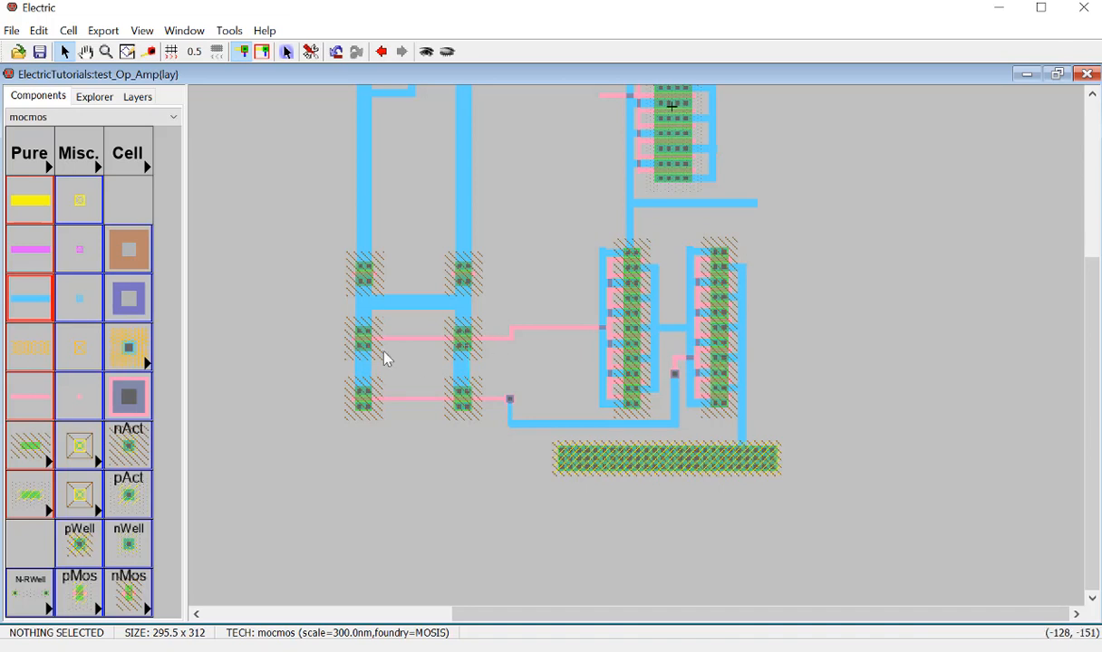
scroll(627, 374, "down", 2, "ctrl")
scroll(526, 408, "up", 2, "ctrl")
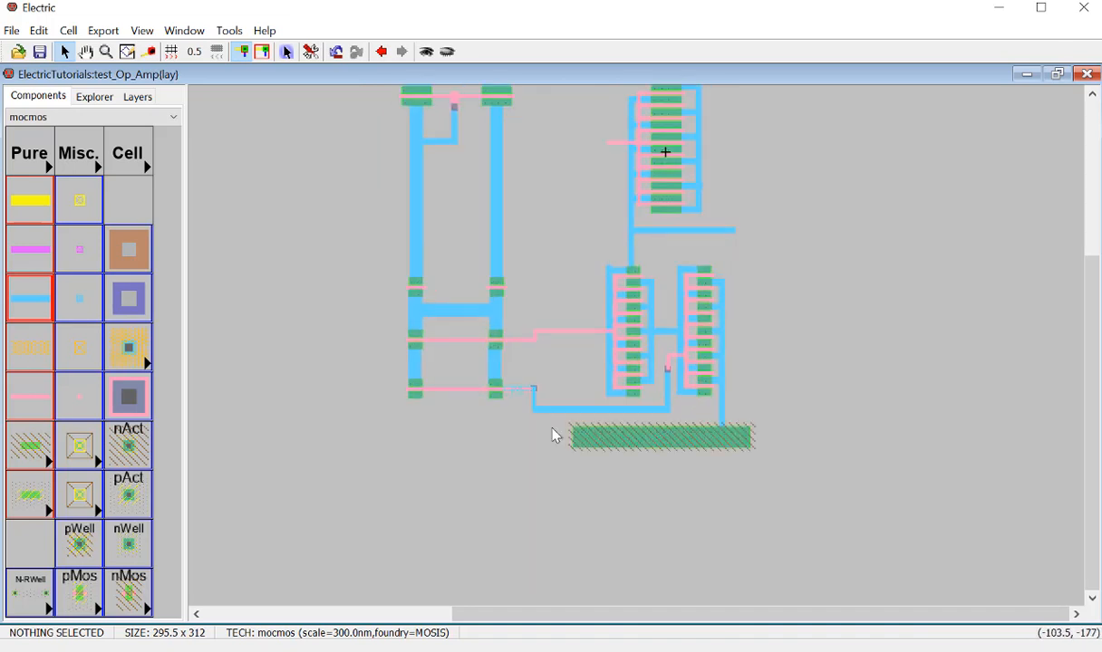
left_click(617, 465)
left_click(537, 481)
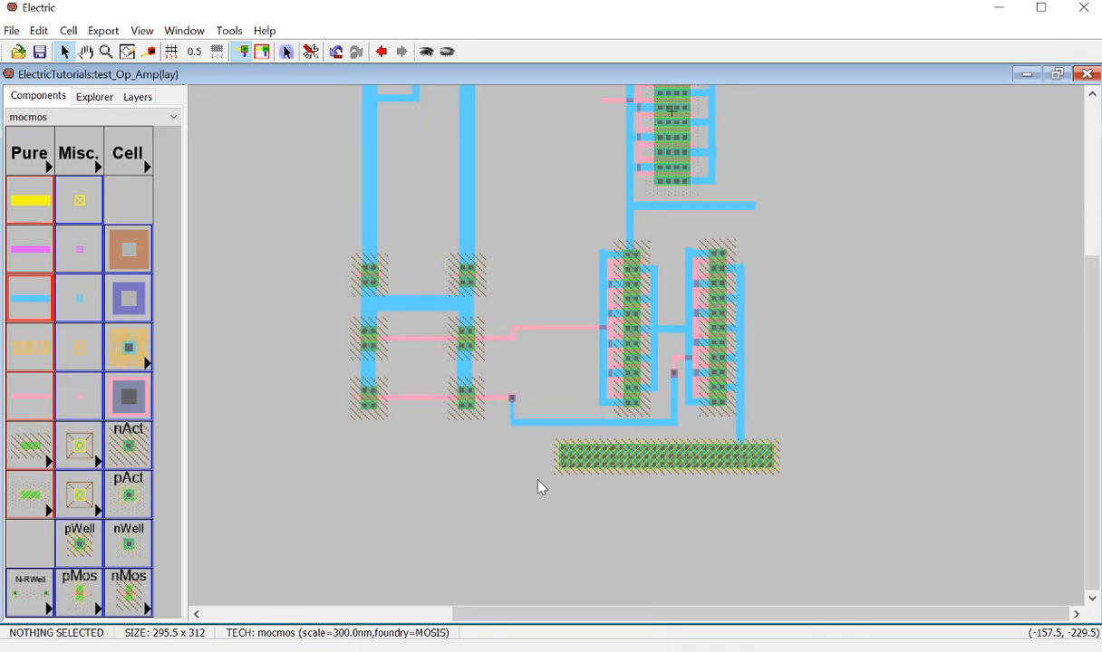
Step: Paste a copy of the Metal-1-P-Well contact strip below the two transistor columns and align it vertically with the existing lower strip
key("ctrl+v")
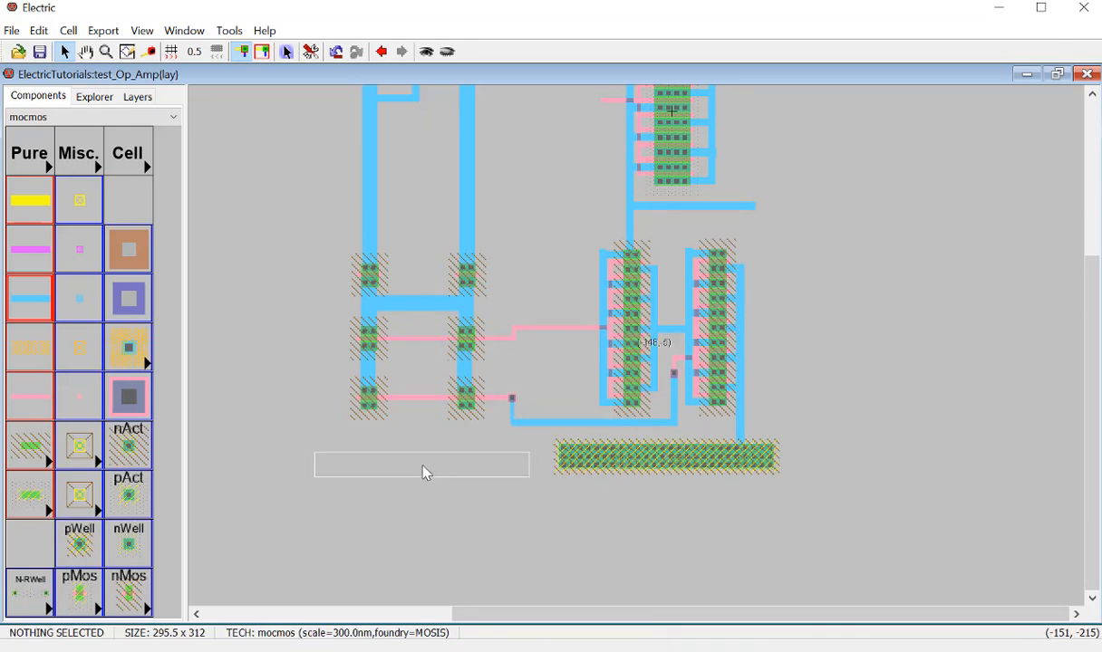
left_click(420, 466)
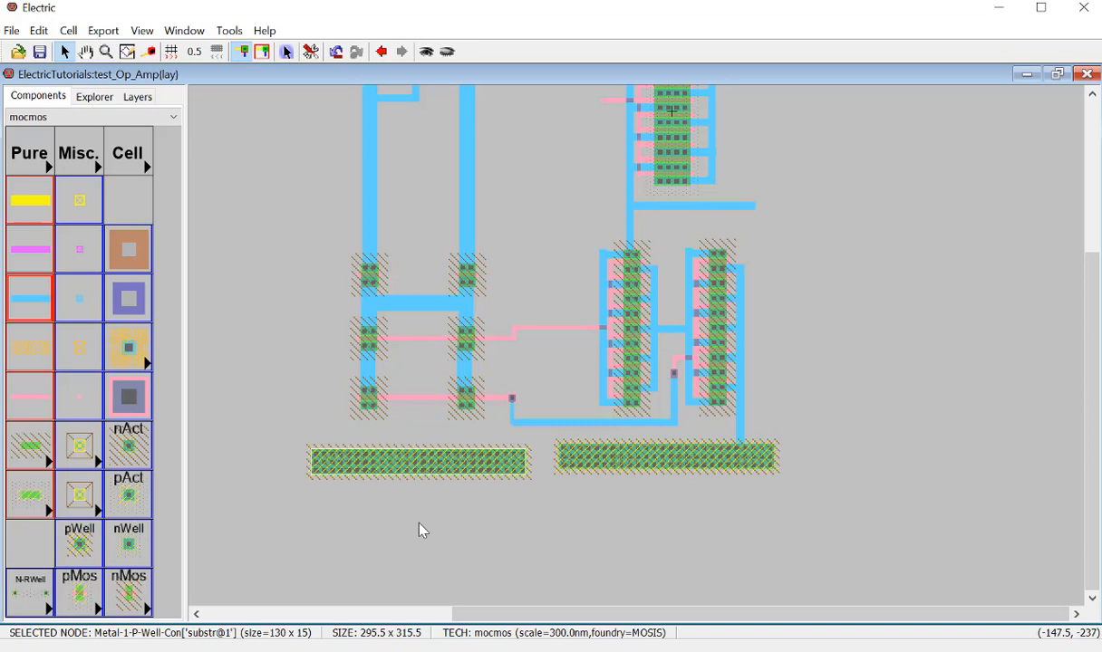
key("Up")
key("Up")
key("Up")
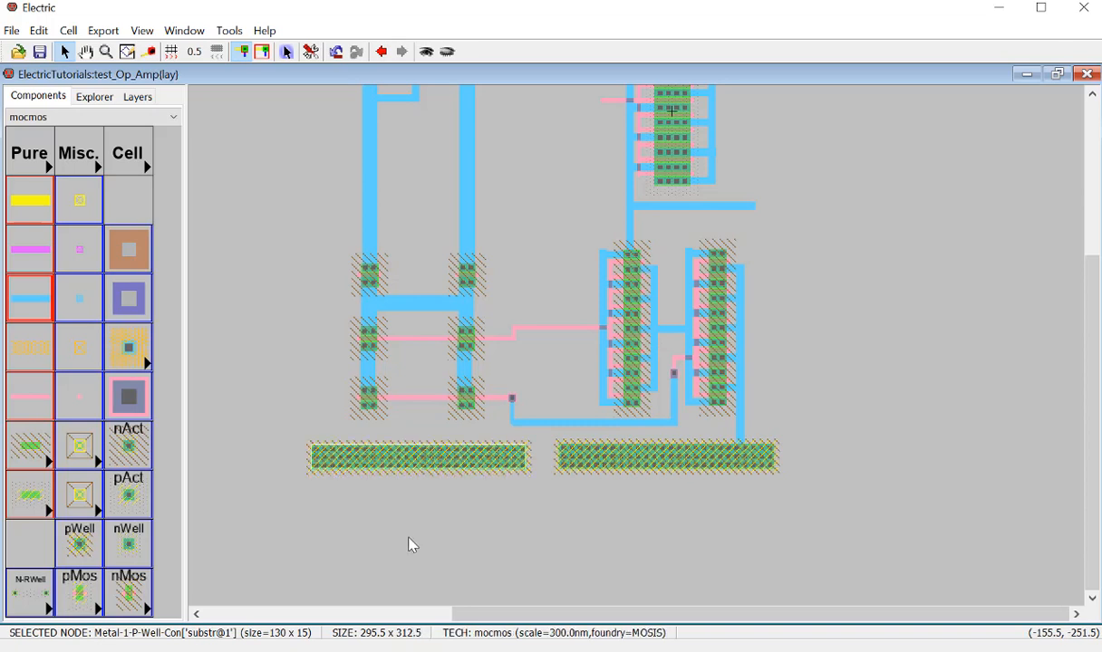
left_click(414, 544)
Step: Connect the lower active contacts of the two bottom-row NMOS transistors down to the new P-well contact strip with Metal-1
scroll(843, 490, "down", 6, "ctrl")
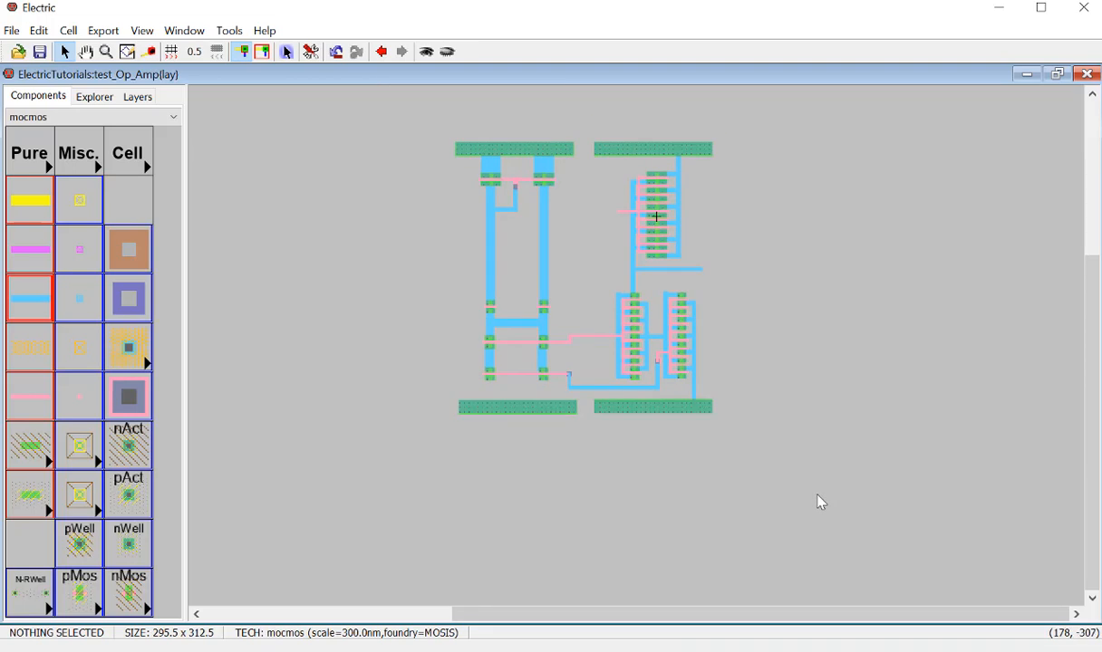
scroll(823, 500, "up", 3, "ctrl")
scroll(444, 544, "up", 3)
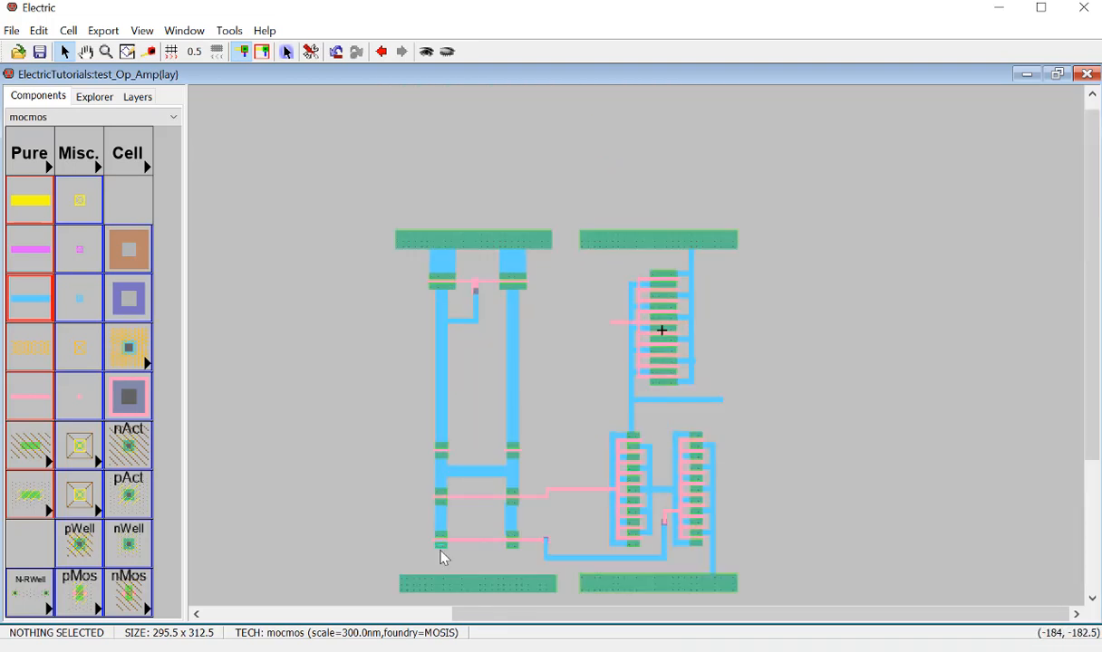
scroll(523, 554, "down", 4, "ctrl")
scroll(596, 470, "up", 3, "ctrl")
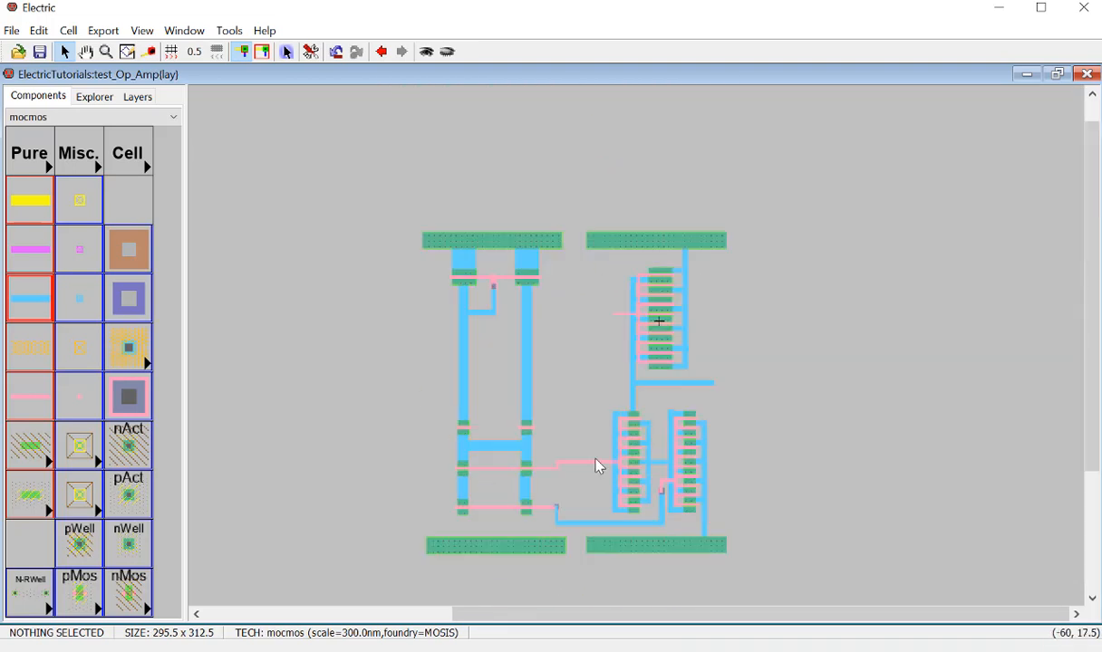
scroll(596, 467, "up", 4, "ctrl")
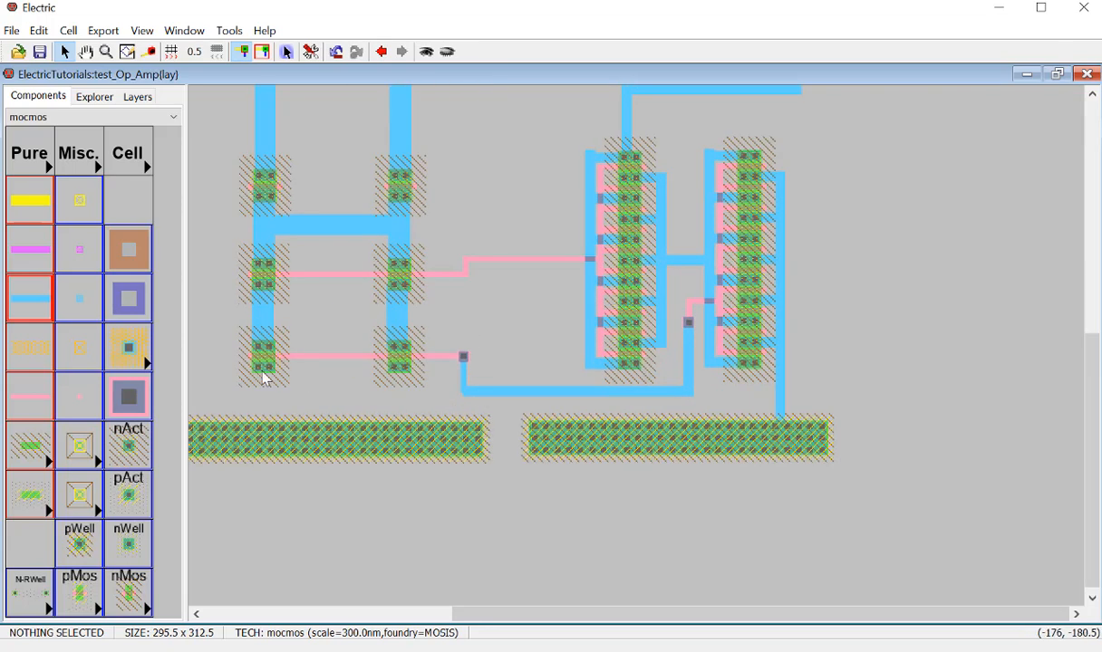
left_click(263, 361)
right_click(263, 437)
left_click(397, 364)
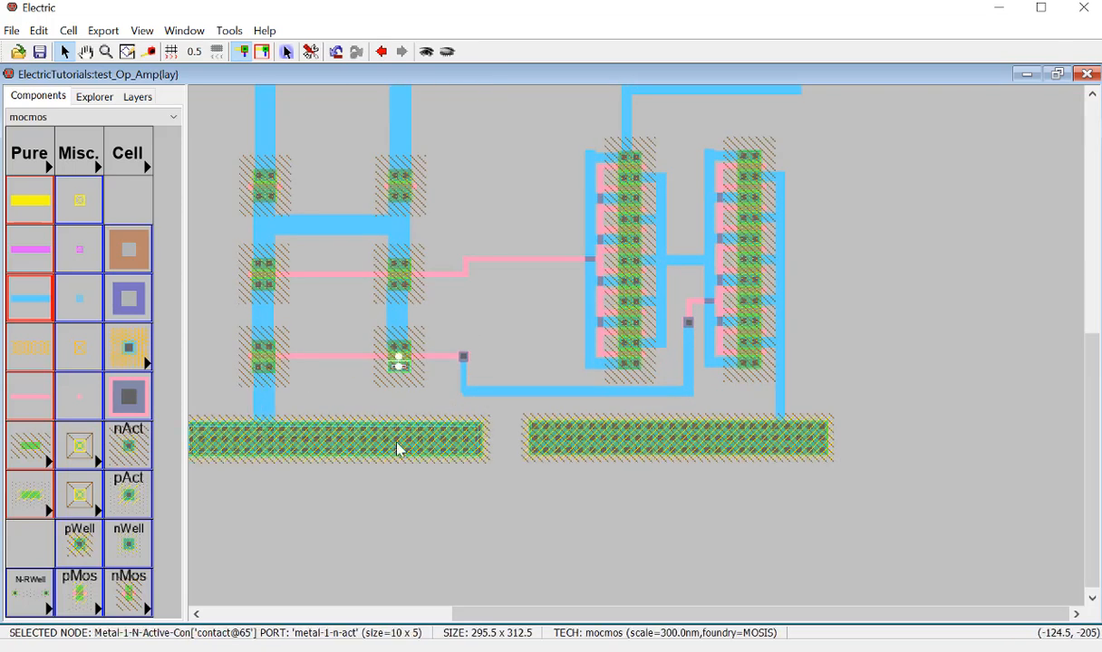
left_click(399, 449)
left_click(401, 502)
Step: Bridge the gap between the two lower P-well contact strips and between the two upper N-well contact strips with Metal-1
scroll(706, 527, "down", 2, "ctrl")
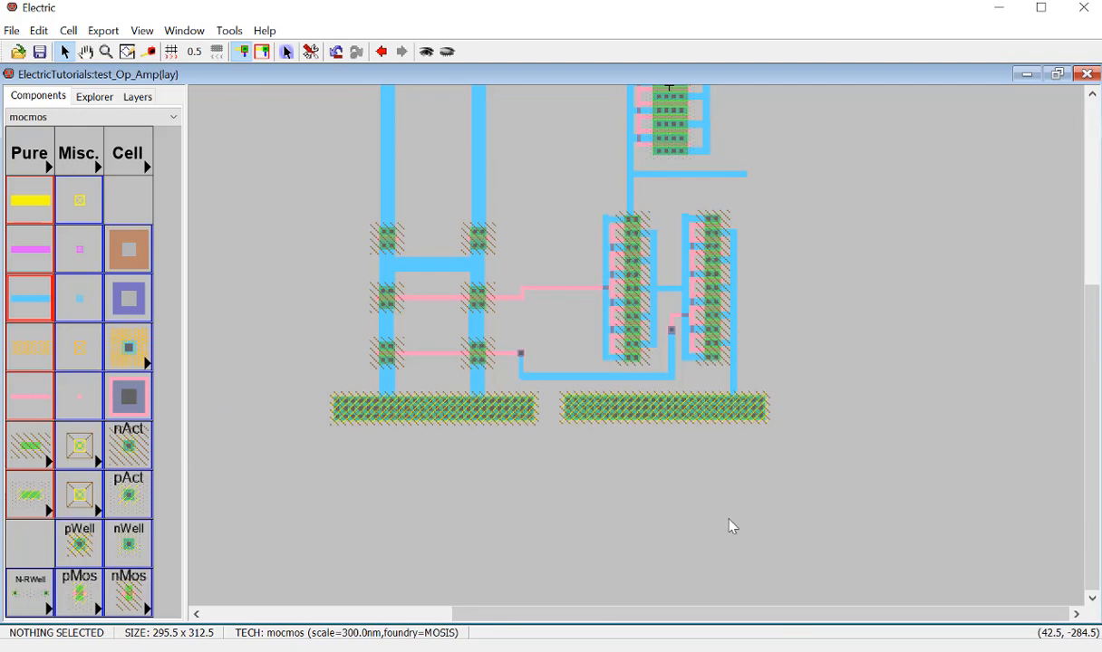
left_click(516, 413)
right_click(617, 409)
left_click(594, 513)
scroll(593, 515, "up", 3)
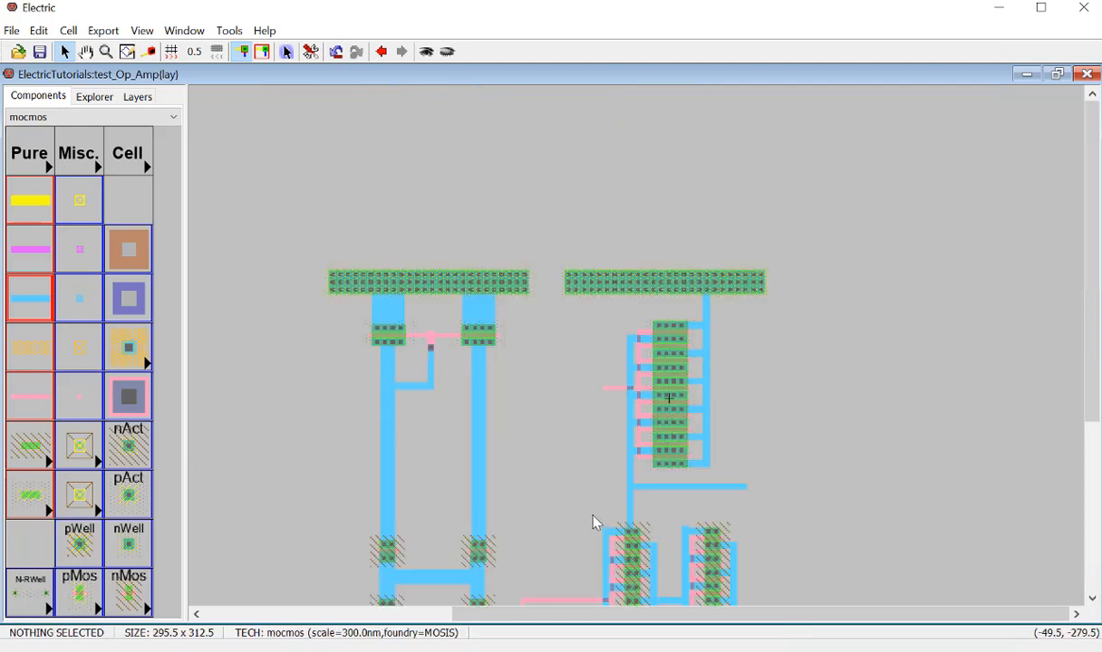
scroll(595, 523, "up", 3)
scroll(576, 495, "down", 3)
left_click(517, 286)
right_click(571, 283)
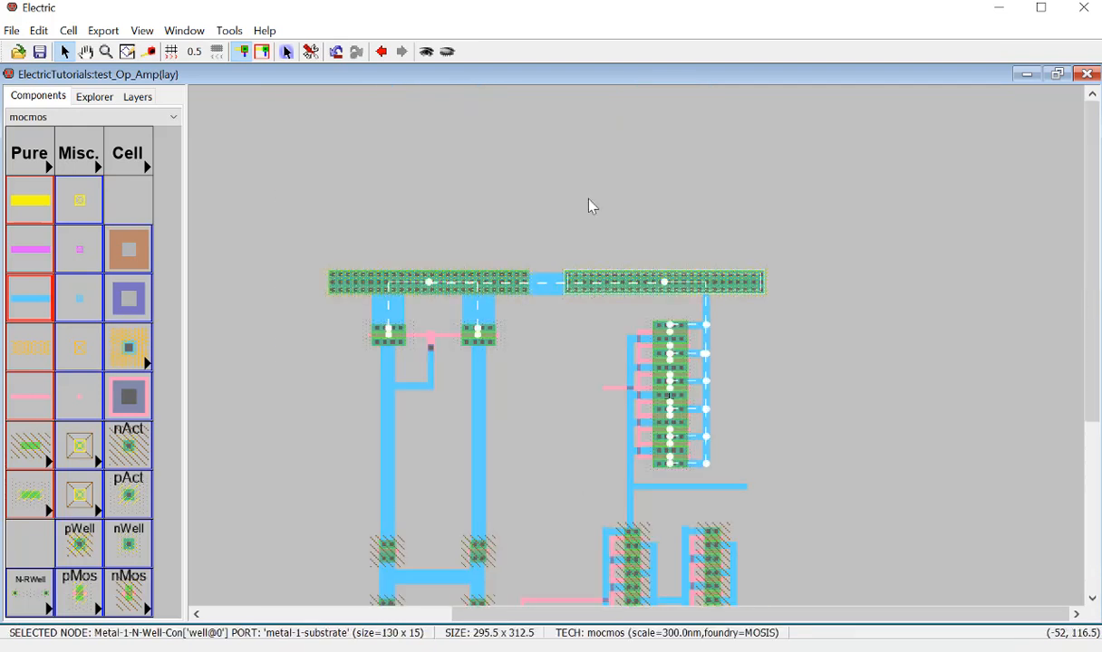
left_click(590, 206)
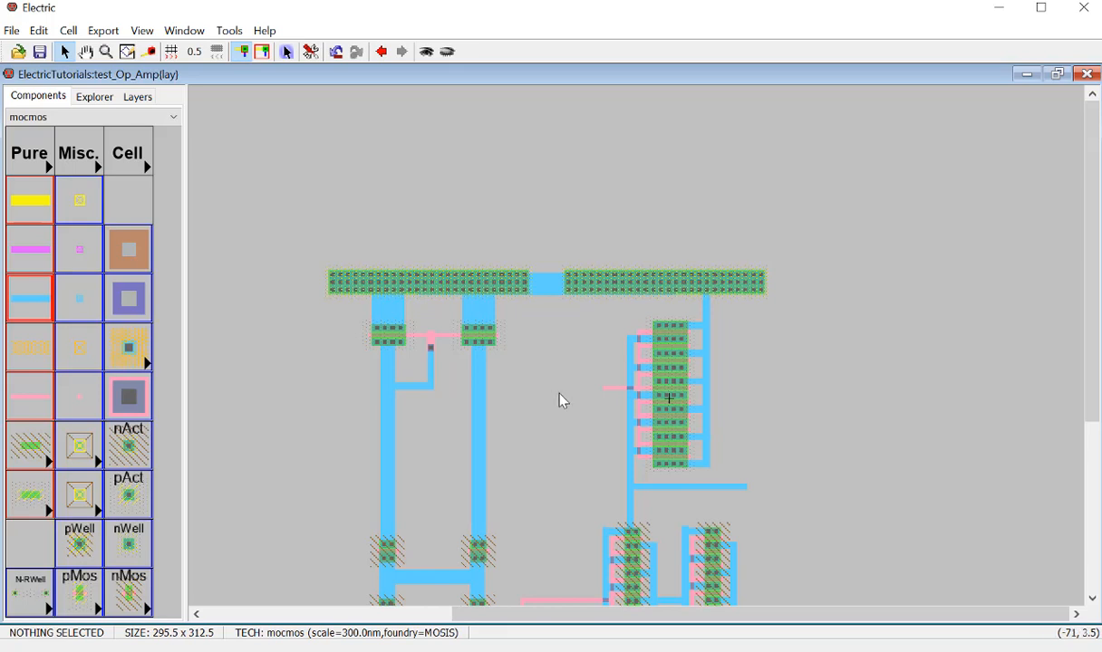
scroll(563, 401, "down", 3)
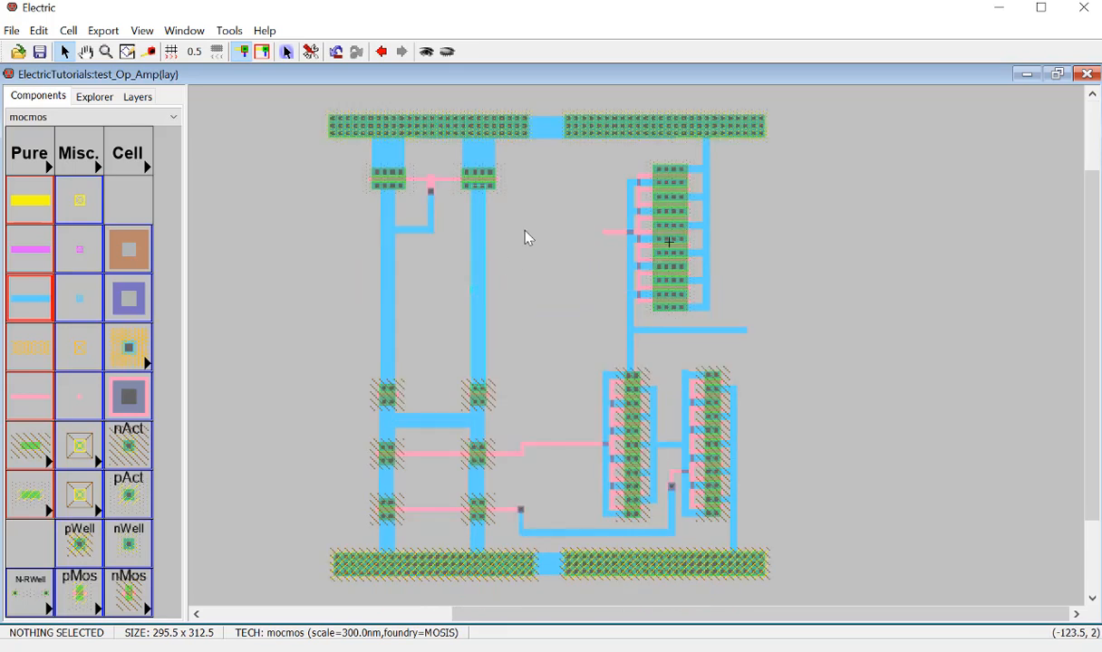
left_click(599, 232)
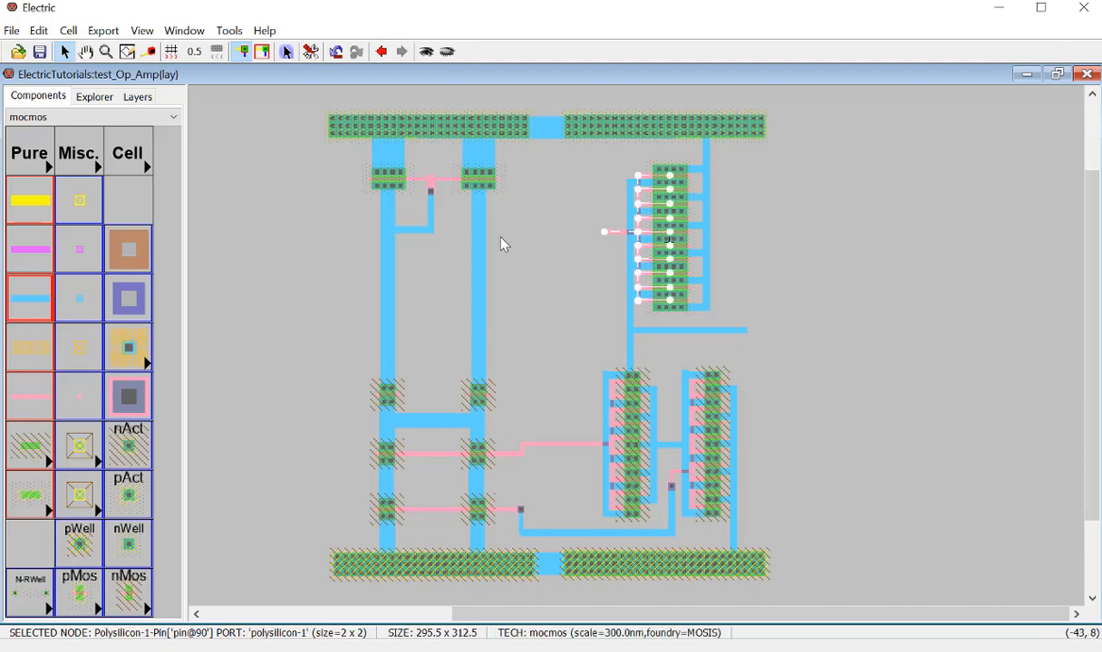
right_click(486, 236)
left_click(515, 264)
key("ctrl+z")
Step: Place a Metal-1-Polysilicon-1 contact beside the free end of the multi-finger PMOS gate stub and connect it to the stub
left_click(129, 396)
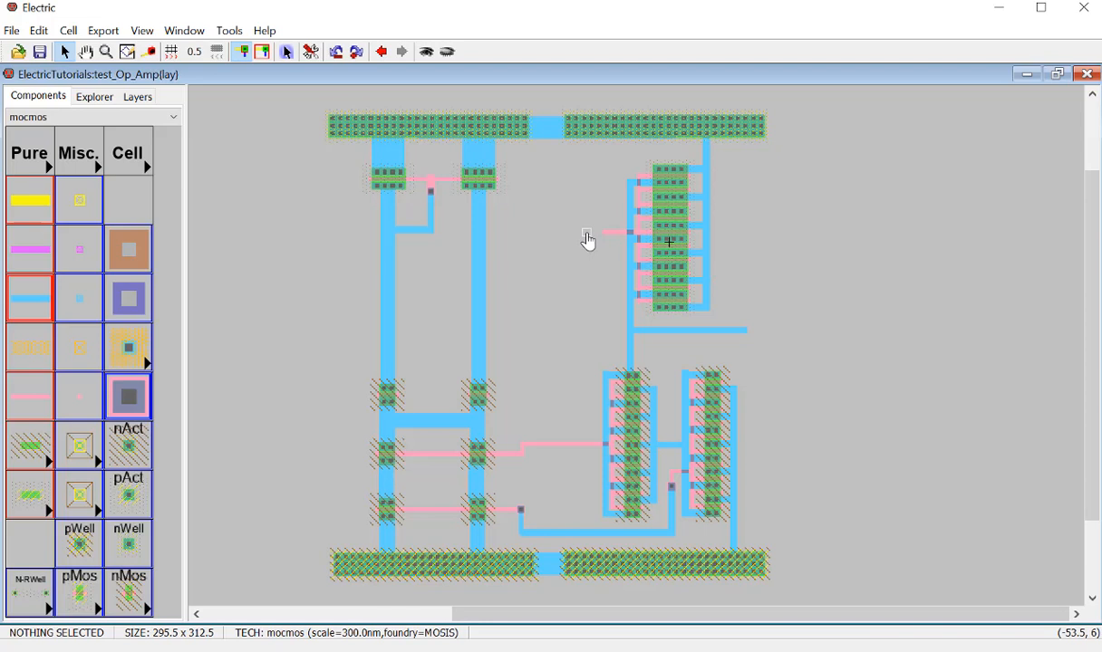
left_click(587, 233)
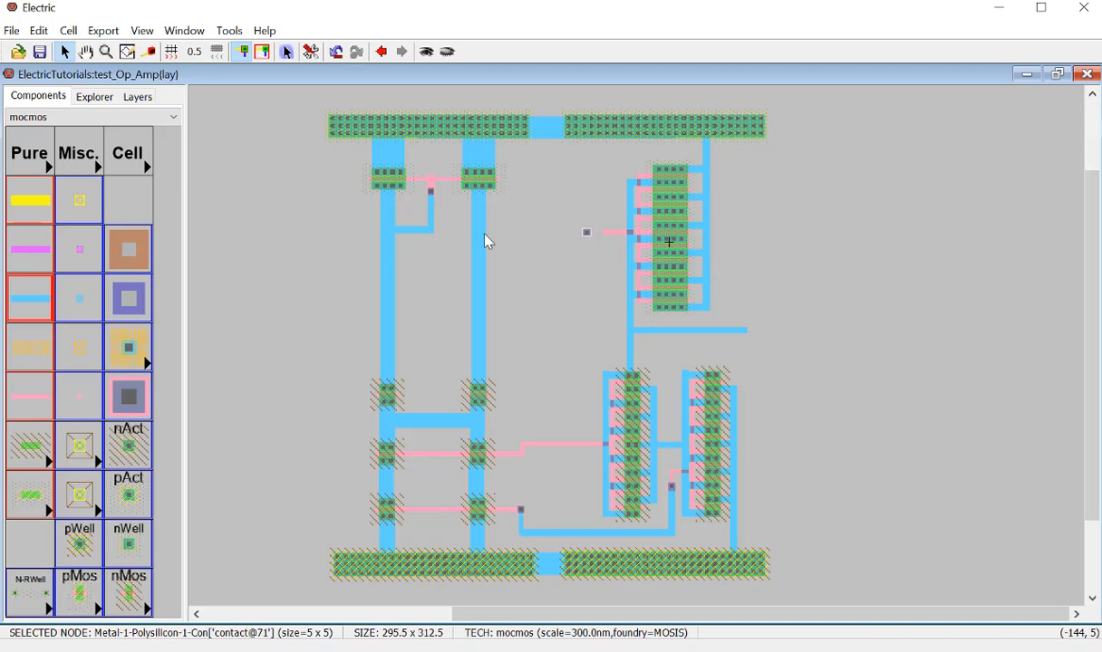
left_click(593, 232)
right_click(601, 234)
left_click(593, 250)
left_click(587, 232)
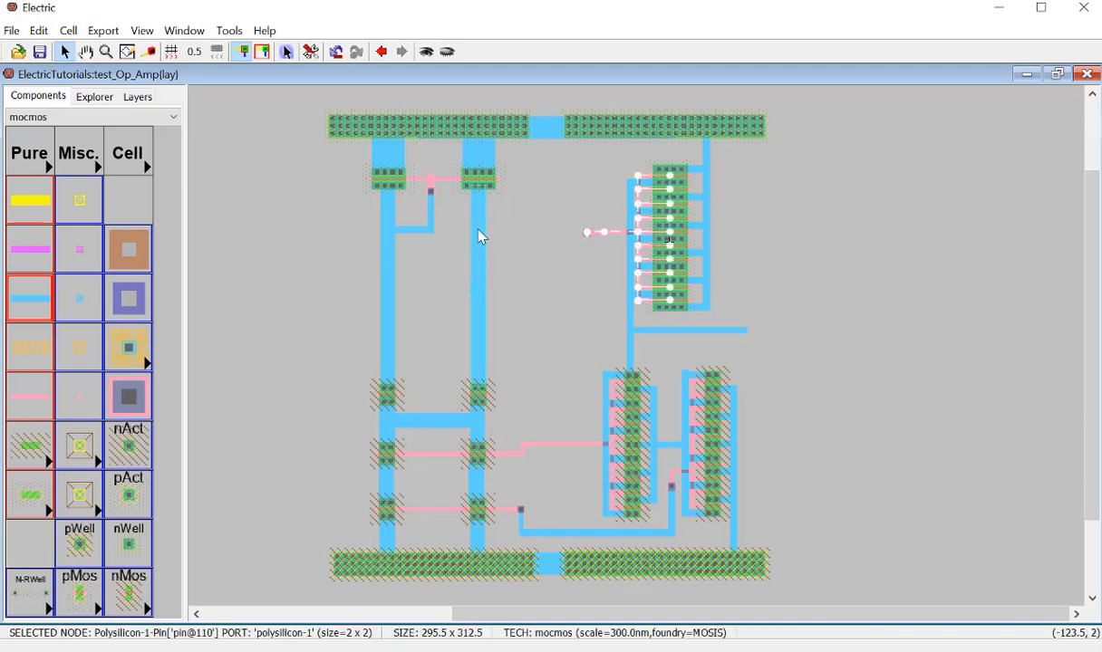
right_click(481, 237)
left_click(535, 278)
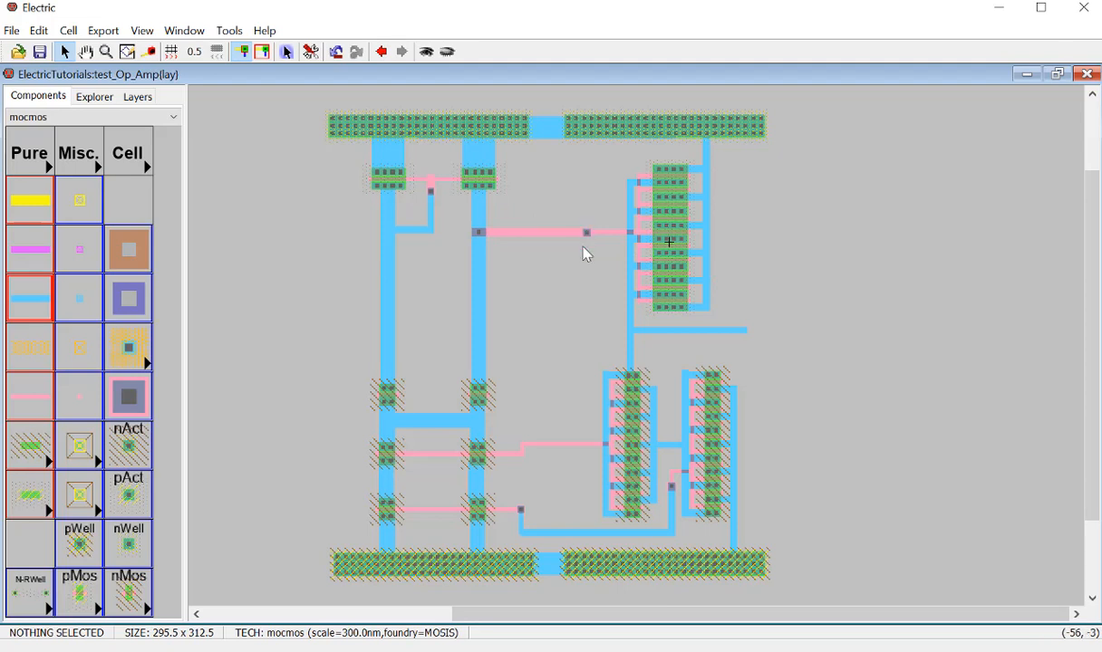
key("ctrl+z")
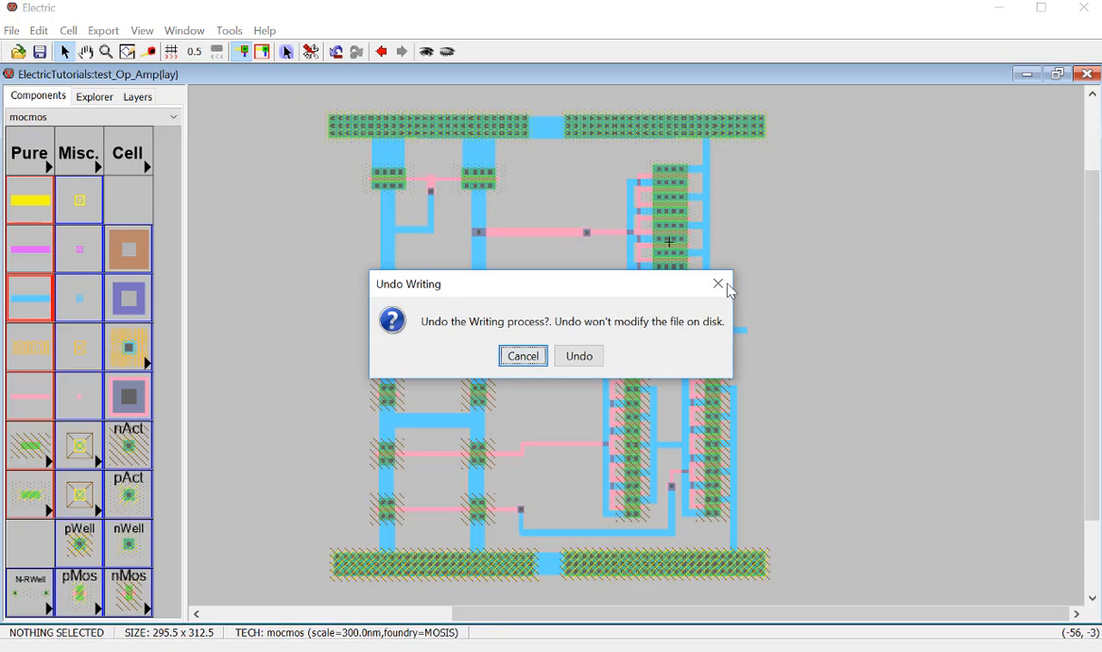
left_click(718, 283)
left_click(544, 232)
key("Delete")
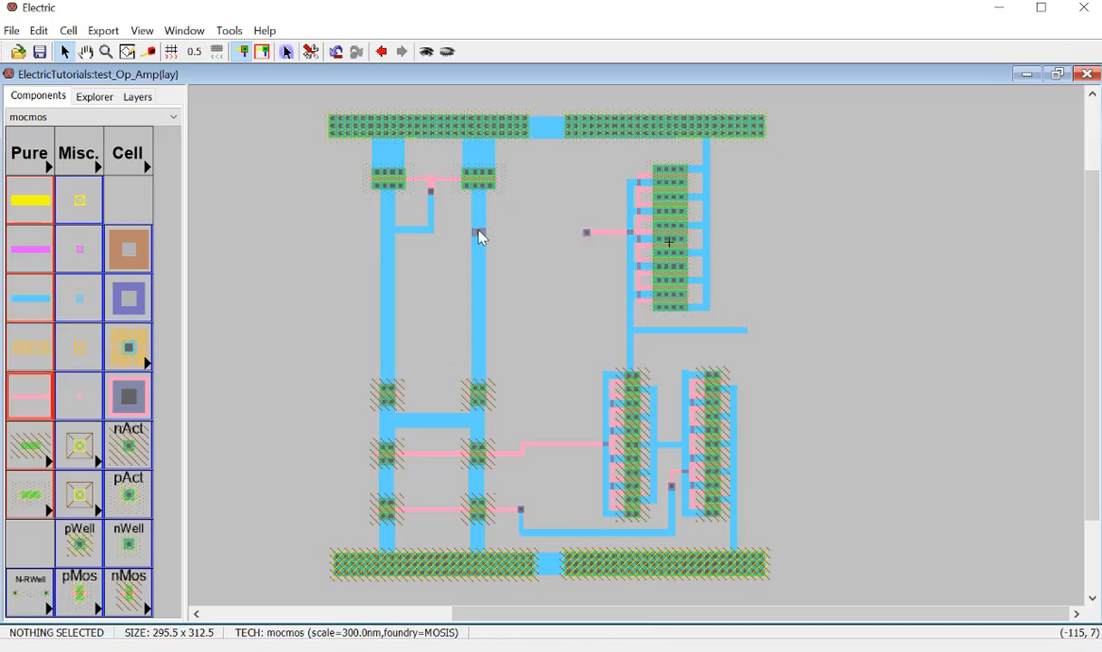
left_click(479, 232)
key("Delete")
left_click(587, 234)
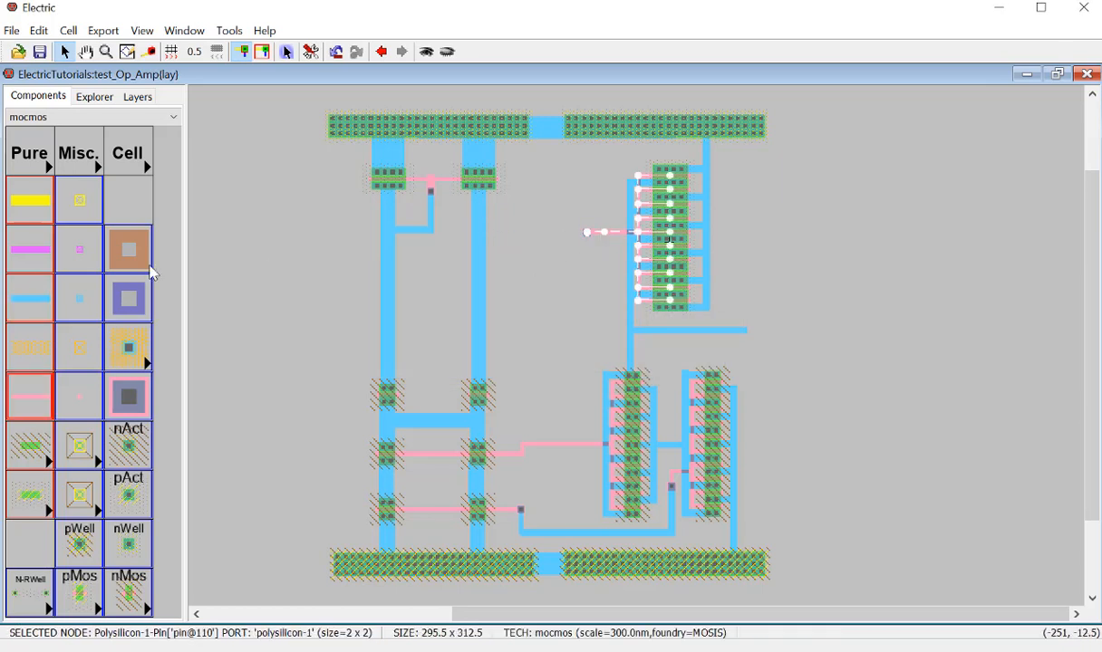
left_click(39, 297)
mouse_move(488, 245)
right_mouse_down()
mouse_move(544, 263)
mouse_move(549, 285)
right_mouse_up()
key("ctrl+z")
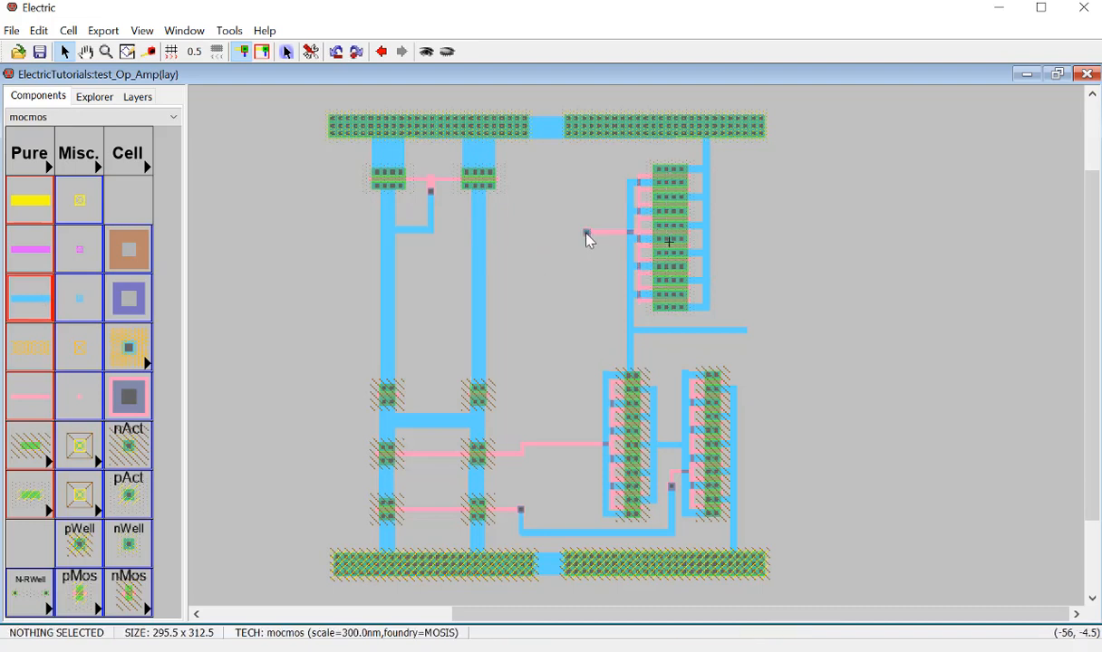
Step: Route horizontal Metal-1 from the PMOS gate contact to the vertical Metal-1 line of the nearer transistor column
left_click(585, 236)
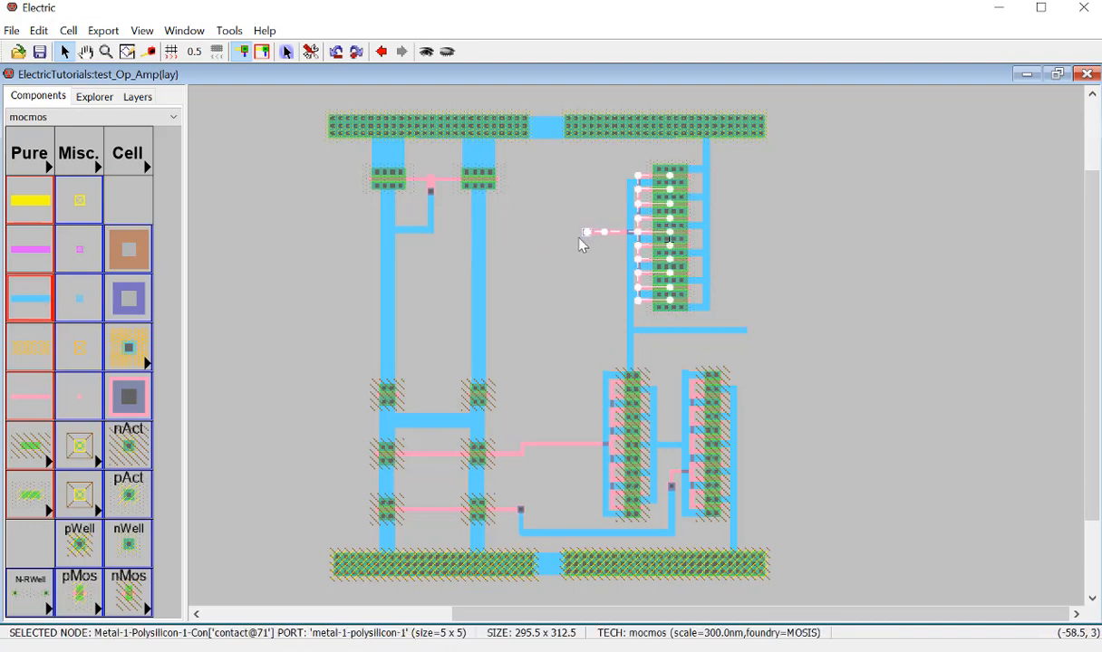
right_click(478, 239)
left_click(534, 278)
key("ctrl+z")
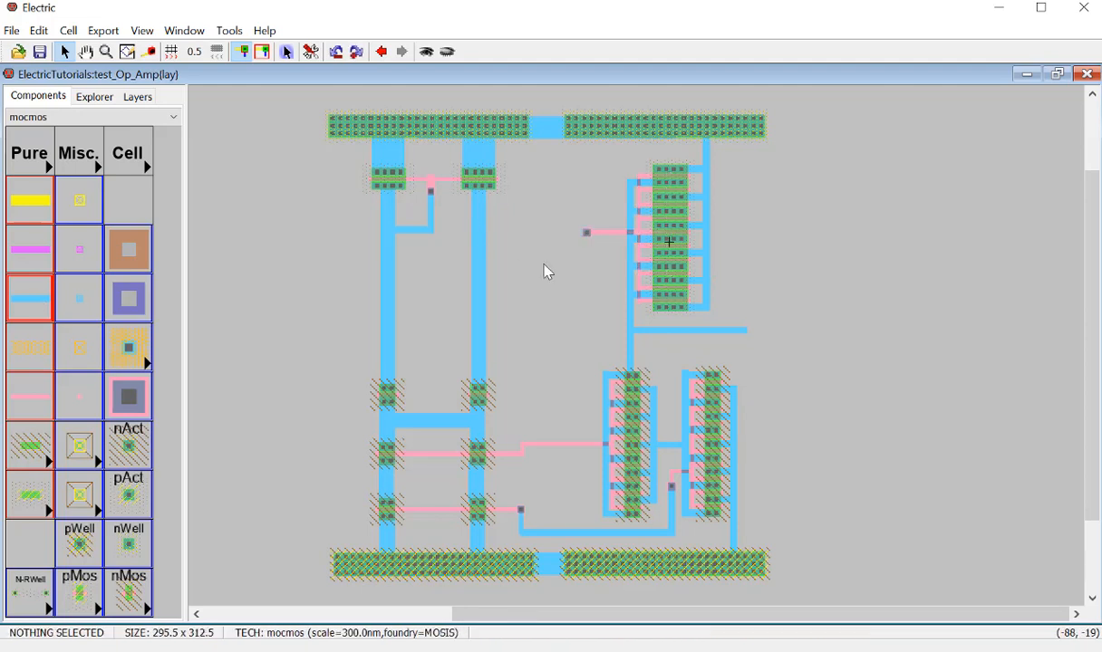
left_click(356, 51)
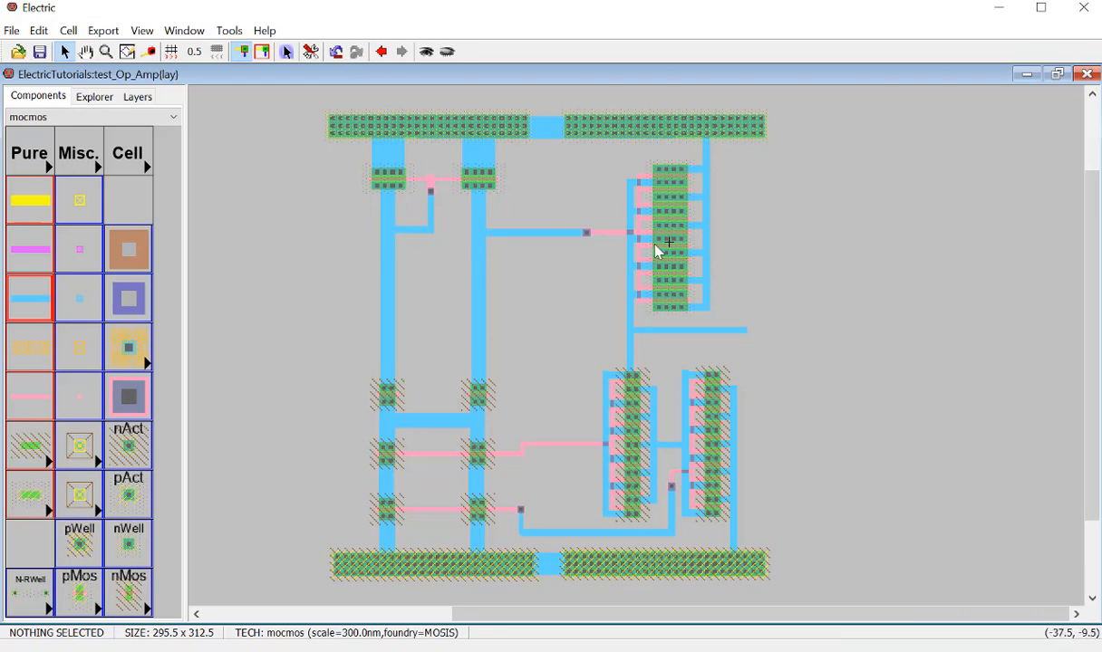
Step: Create an export named Vout on the free end of the horizontal Metal-1 output line
left_click(747, 332)
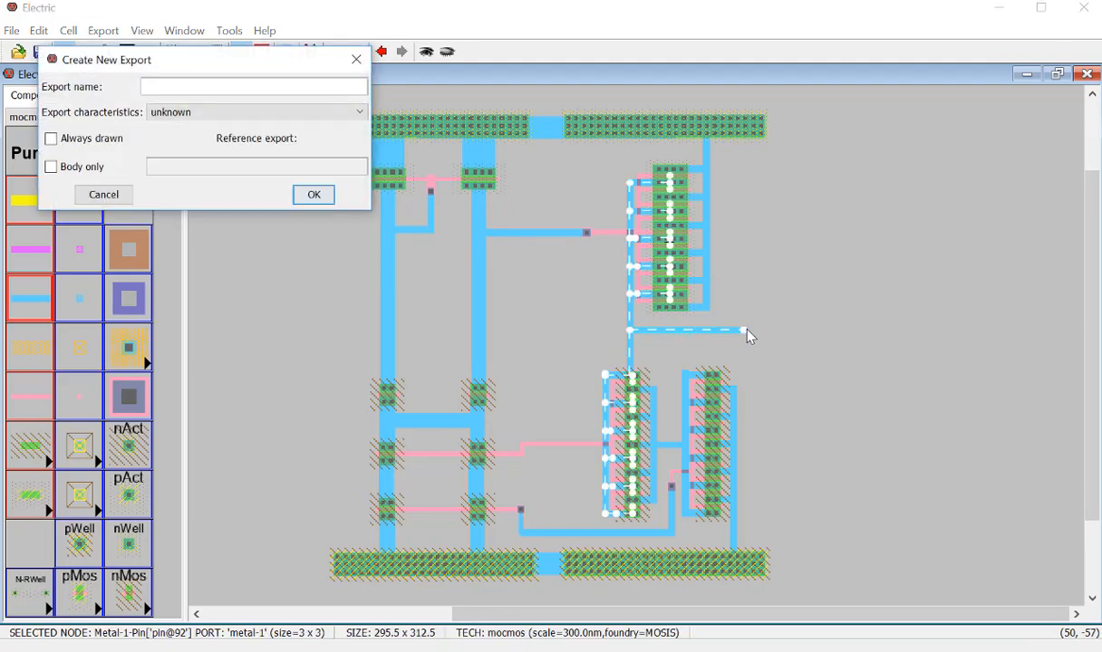
type("t")
key("Return")
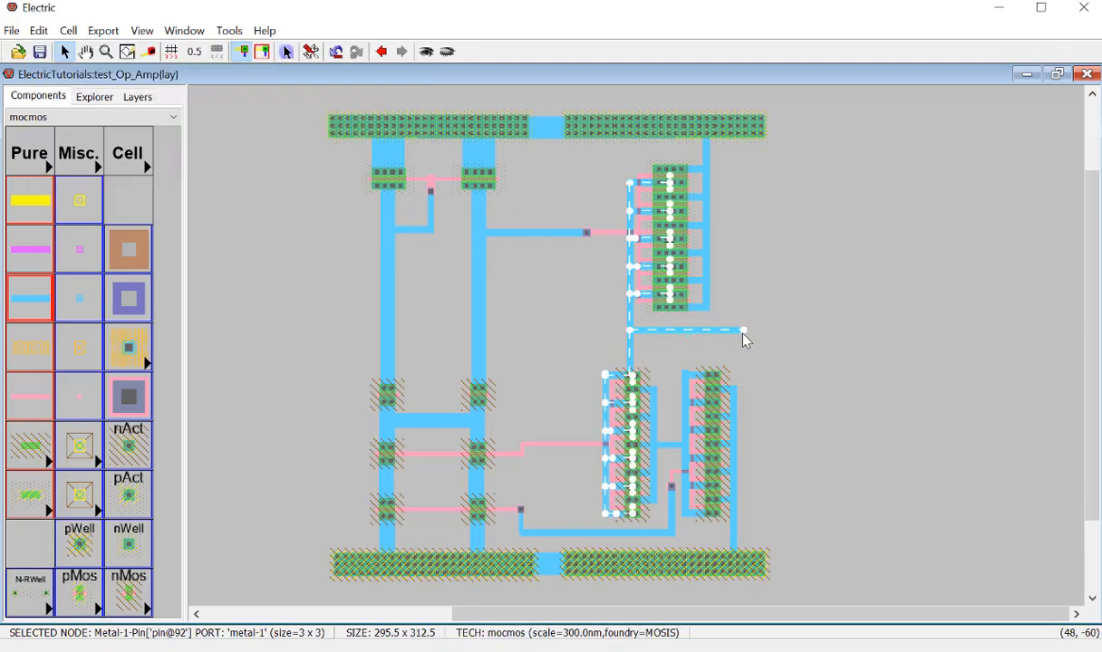
Step: Enlarge the text of the Vout export label by raising its text size in units
left_click(744, 333)
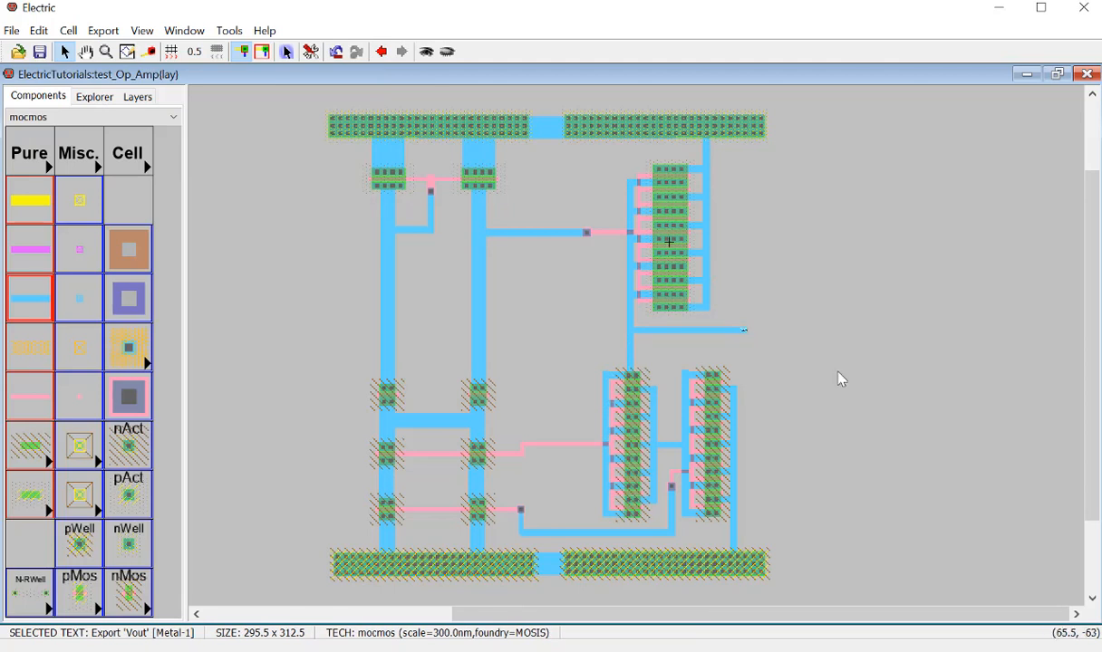
key("ctrl+i")
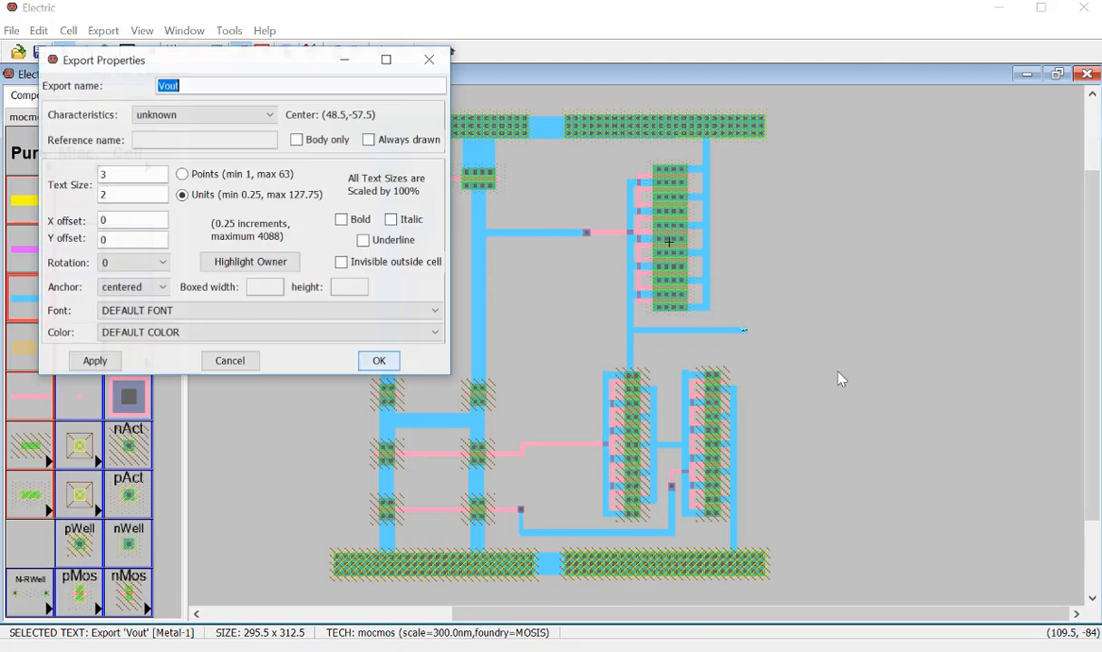
double_click(103, 196)
key("Return")
left_click(772, 374)
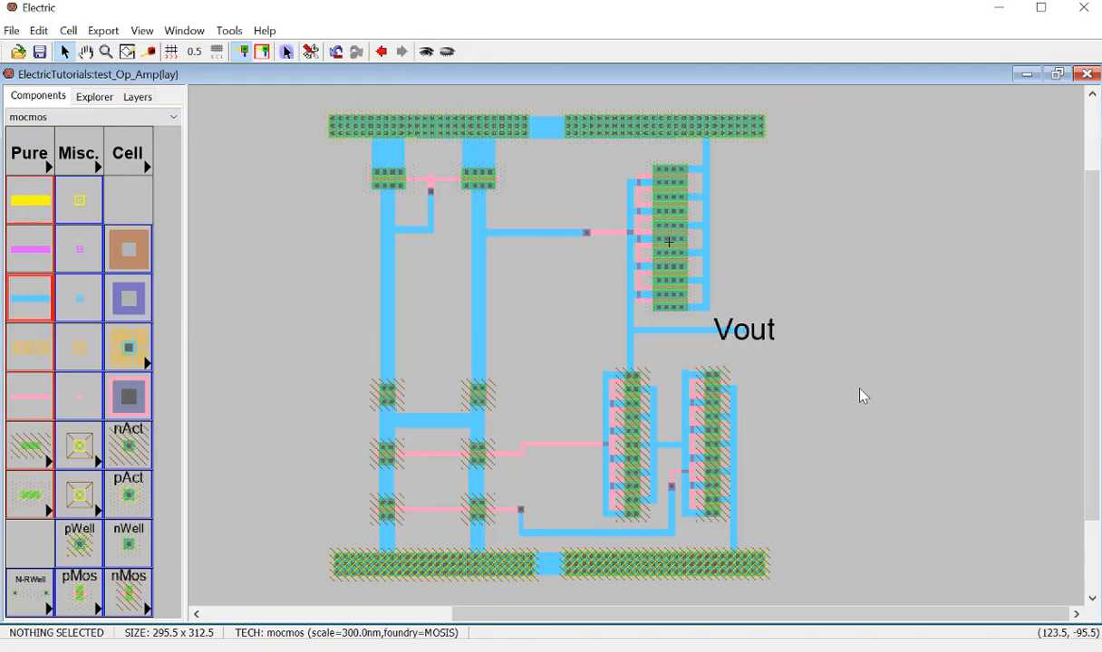
Step: Place the test_bias_circuit{lay} cell beside the two transistor columns of the op-amp layout and expand the instance to show its contents
scroll(974, 328, "down", 4, "ctrl")
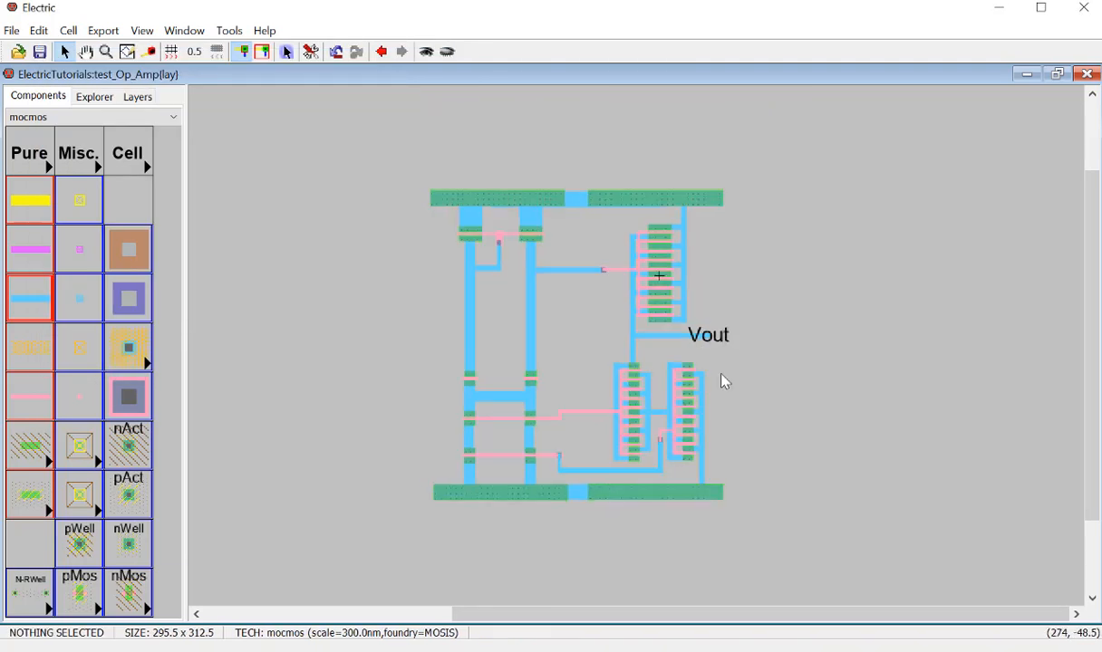
scroll(835, 388, "up", 3, "ctrl")
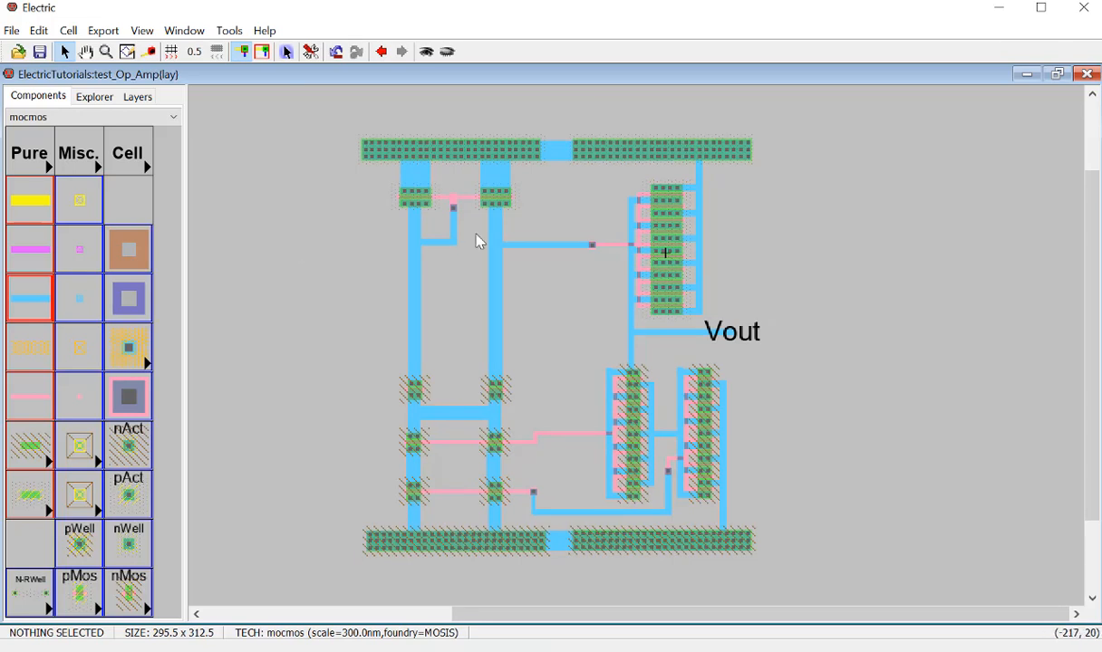
left_click(92, 98)
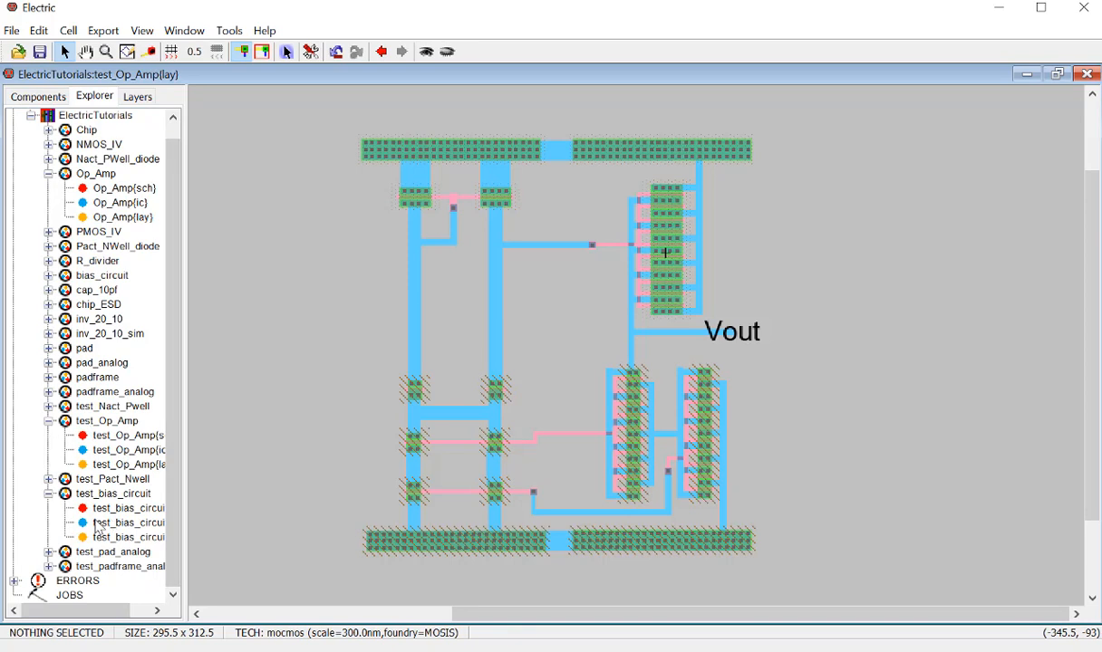
left_click_drag(108, 536, 248, 324)
scroll(880, 317, "down", 2, "ctrl")
left_click_drag(424, 399, 397, 426)
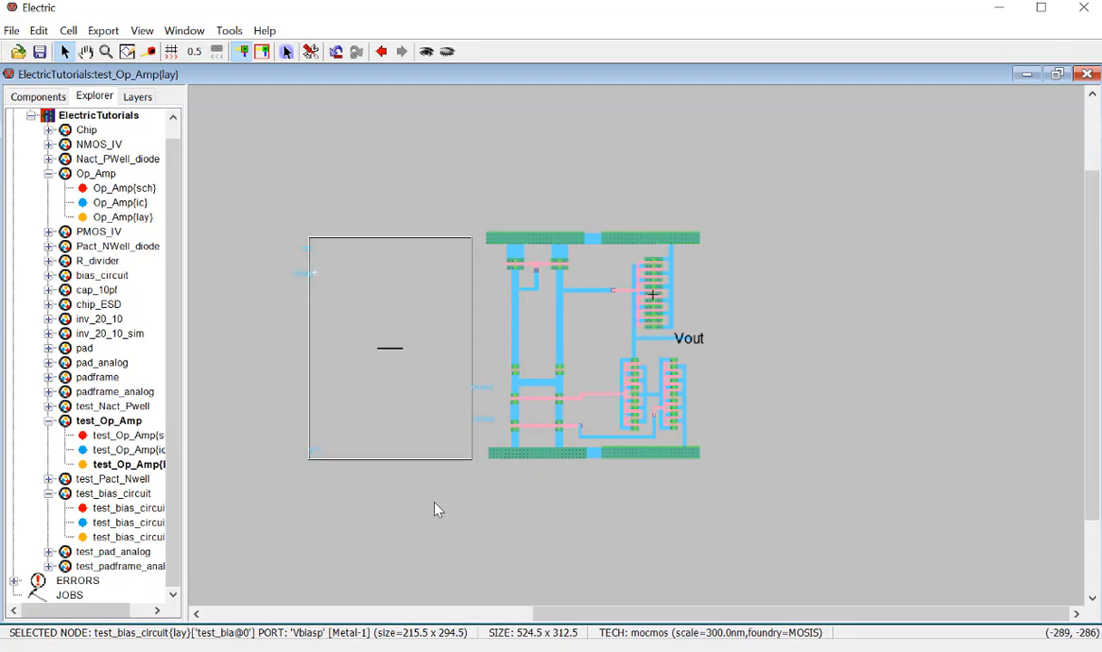
left_click(425, 53)
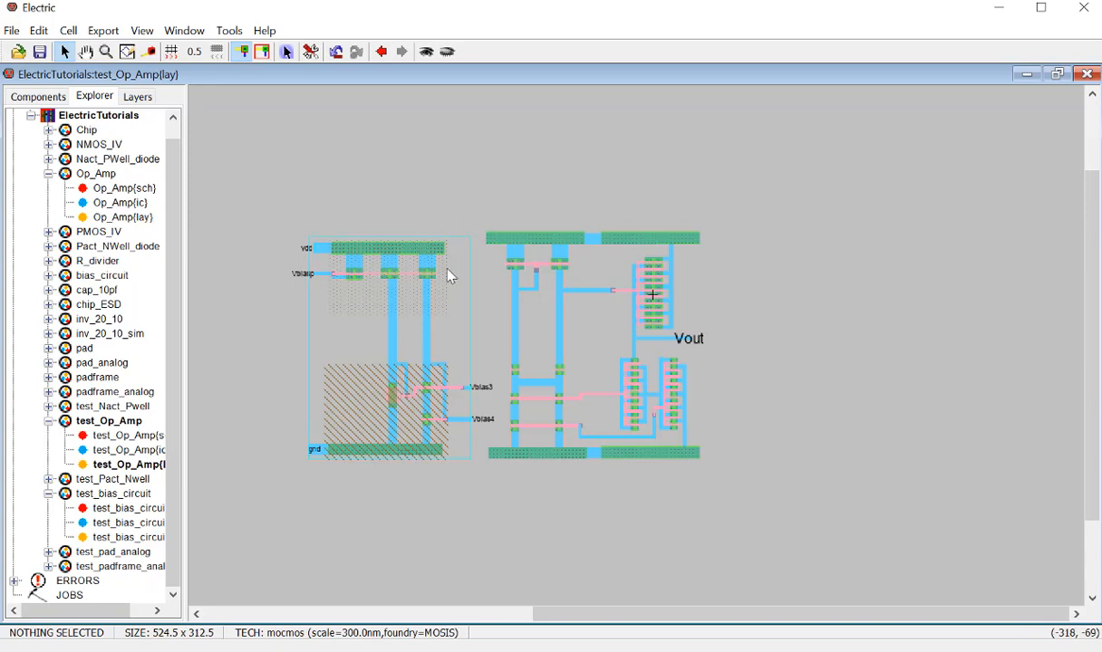
Step: Measure the vertical distance between the outer edges of the op-amp's upper and lower supply rails
scroll(537, 446, "up", 4, "ctrl")
left_click_drag(543, 616, 387, 617)
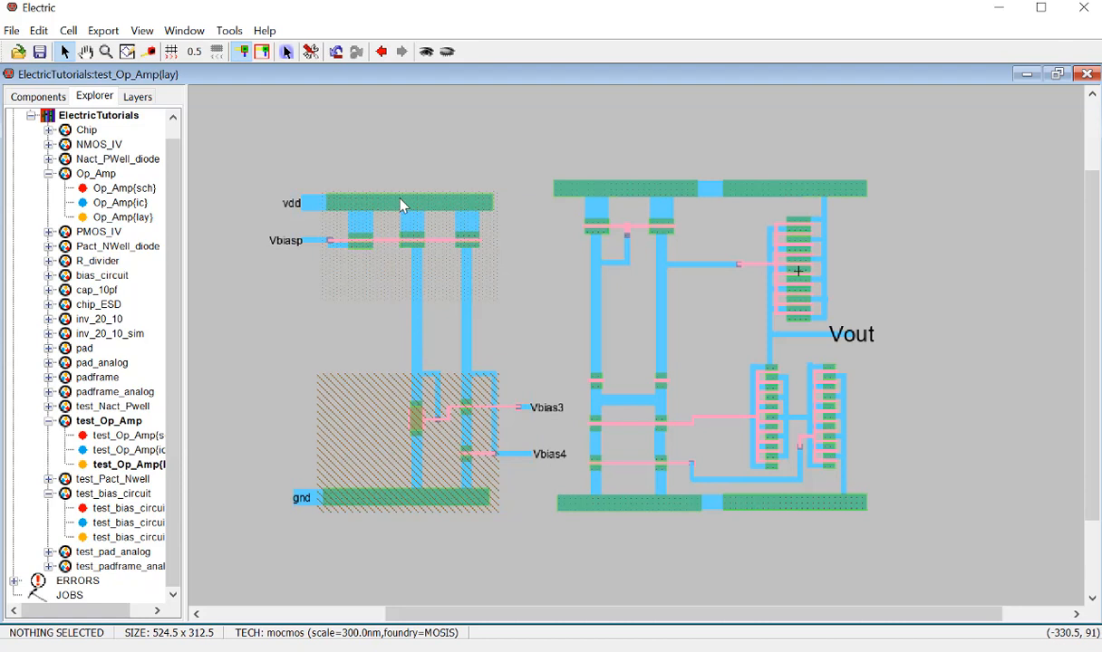
scroll(634, 431, "up", 3, "ctrl")
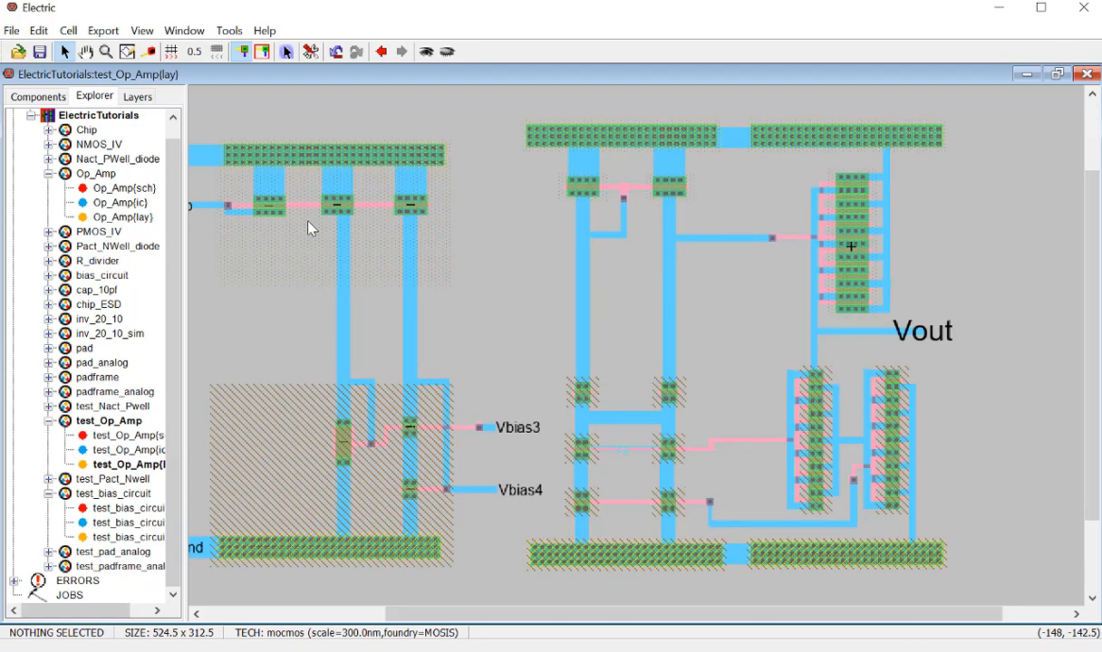
left_click(150, 52)
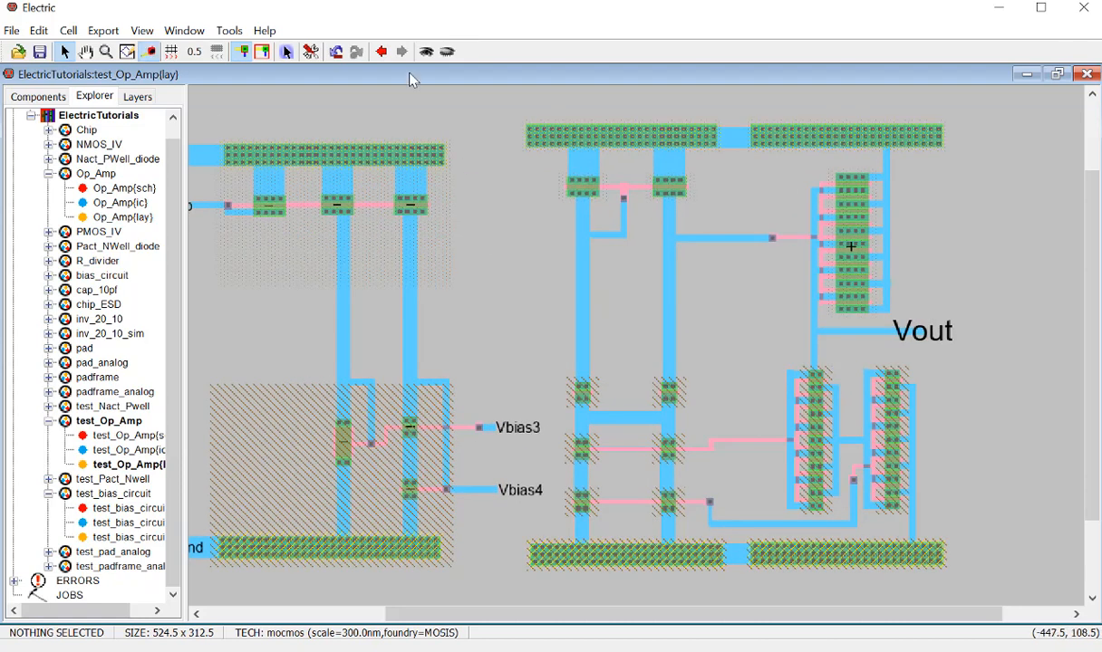
left_click_drag(530, 118, 526, 564)
left_click(65, 52)
Step: Open the test_bias_circuit{lay} cell and measure vertically from the gnd rail's outer corner to just beyond the vdd rail
left_click(360, 241)
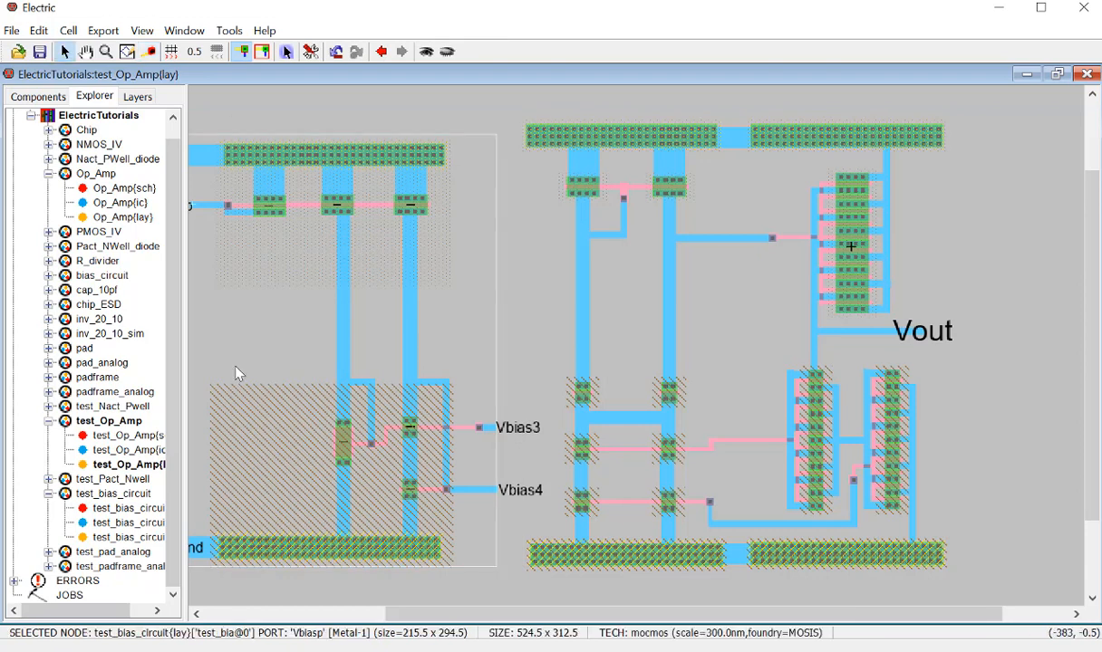
double_click(156, 537)
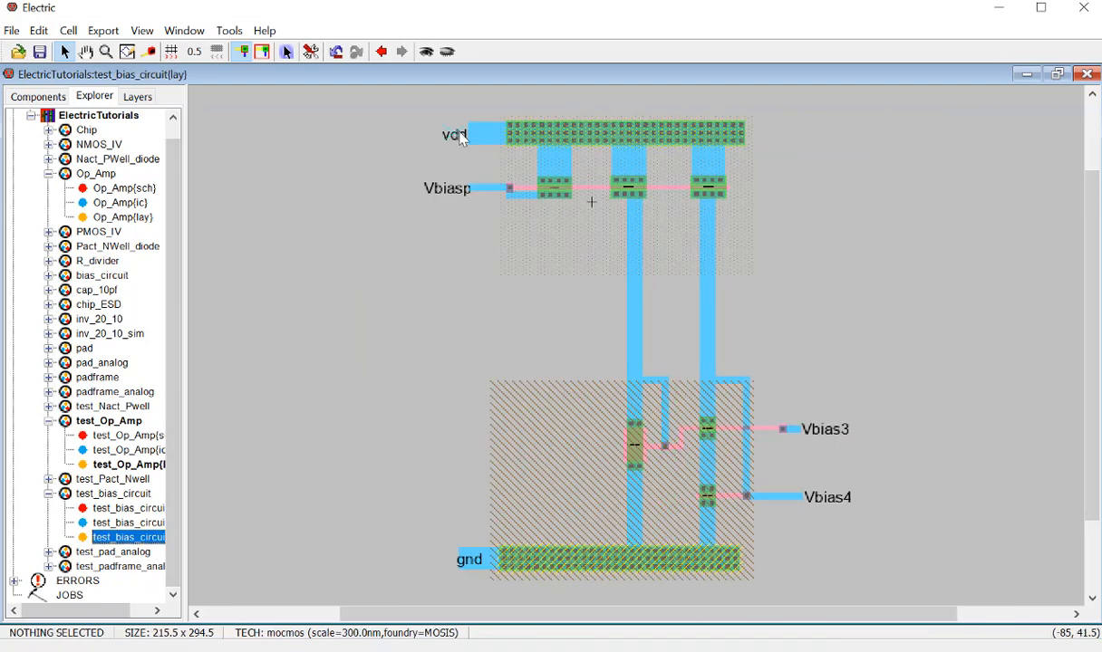
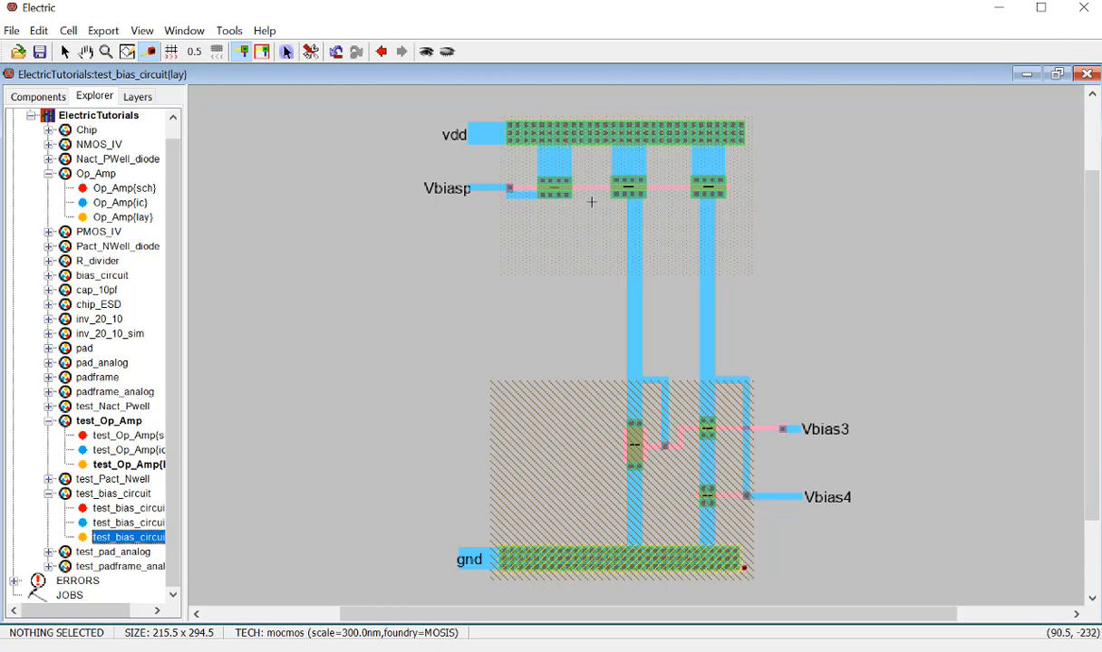
left_click_drag(741, 567, 746, 84)
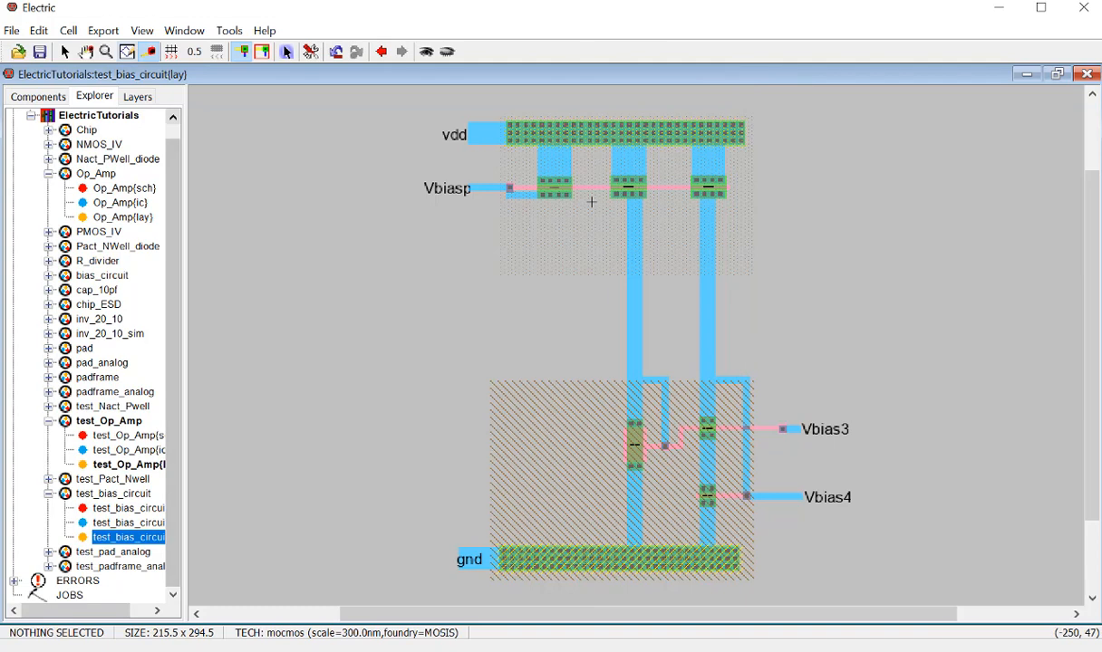
left_click(64, 52)
scroll(612, 361, "down", 1)
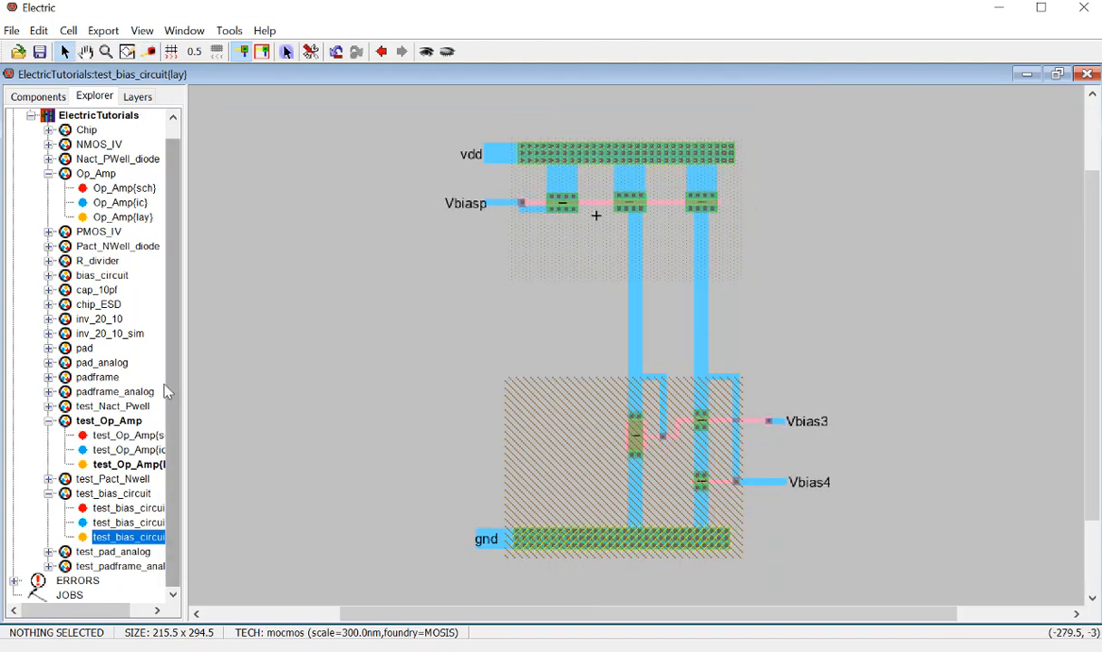
left_click(150, 51)
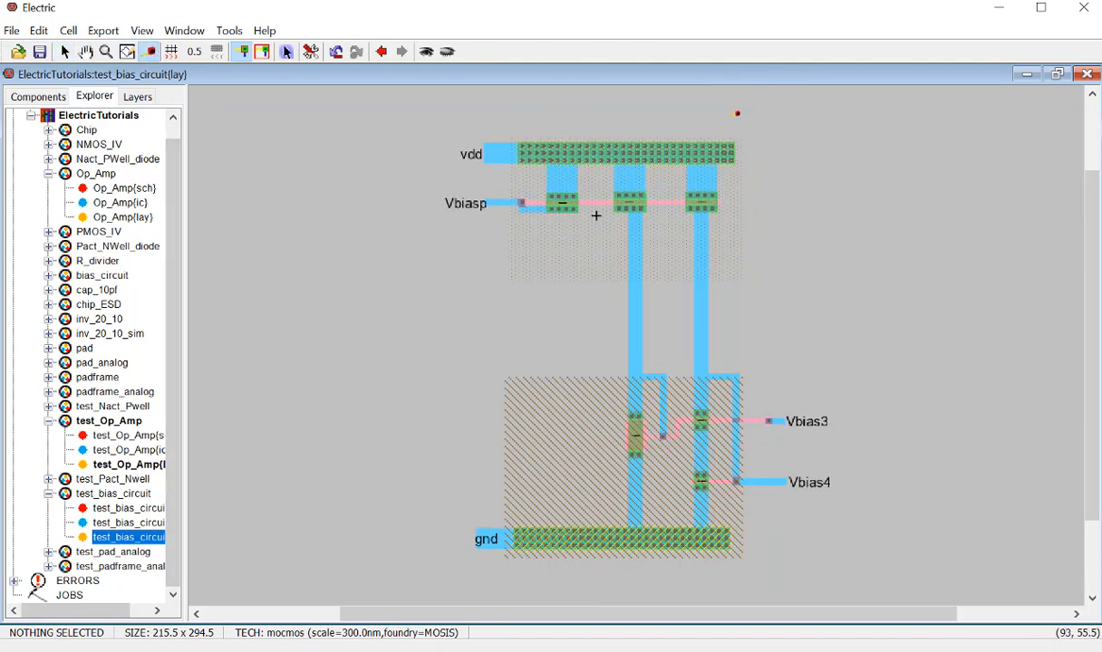
left_click_drag(737, 547, 741, 107)
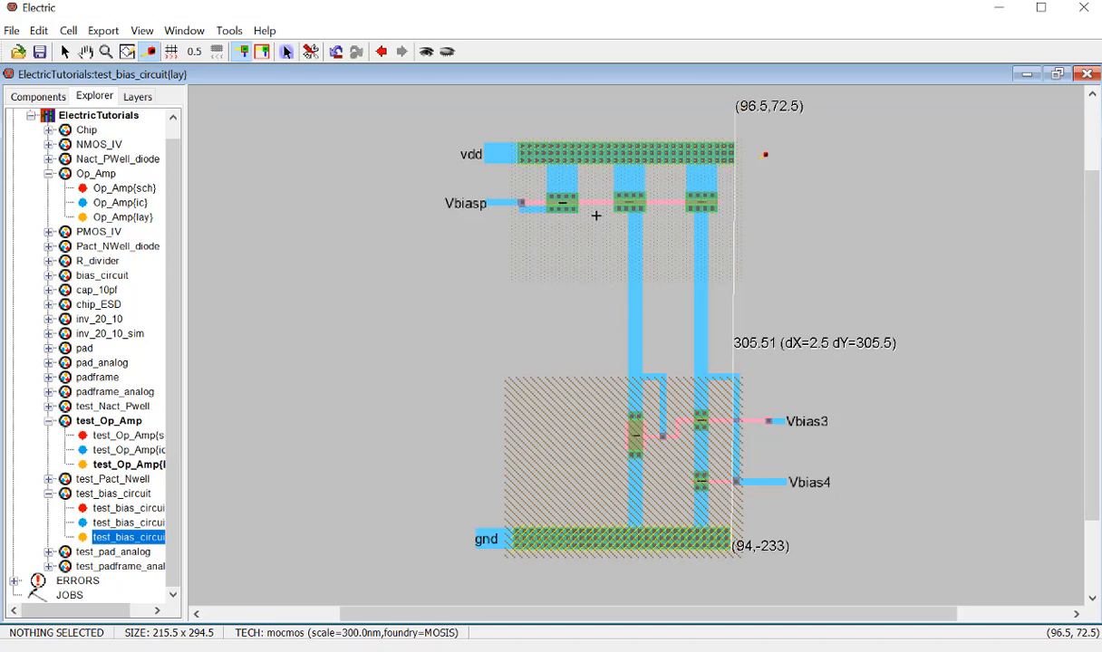
left_click(64, 52)
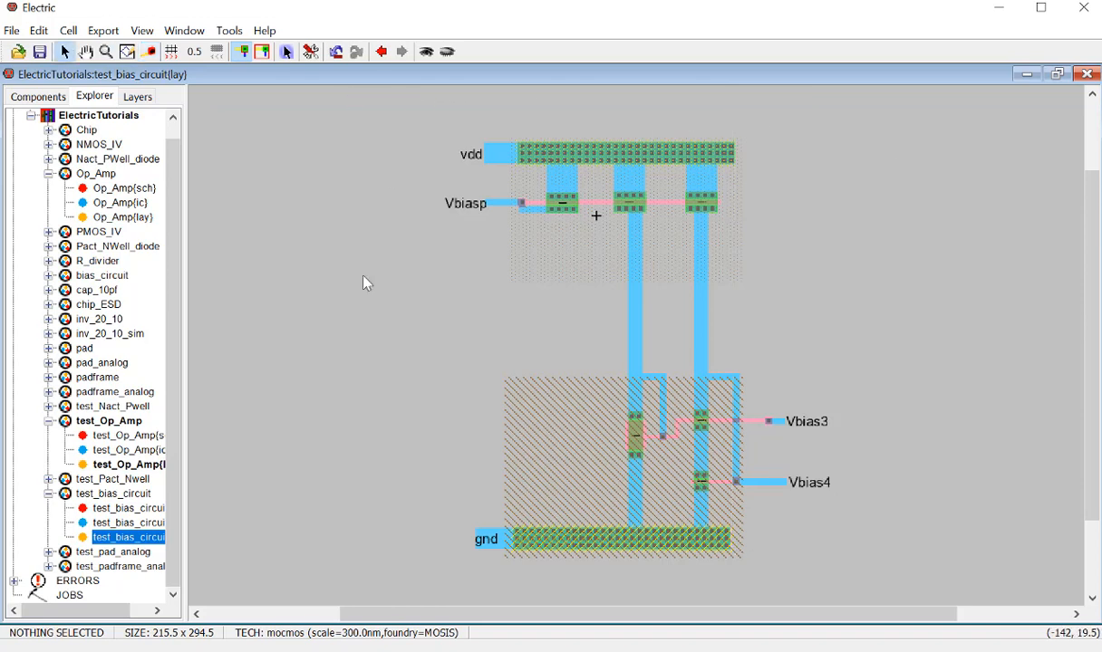
Step: Place a vertical measurement guide about 305.5 units tall from the gnd rail's outer corner to above the vdd rail
left_click_drag(412, 109, 761, 161)
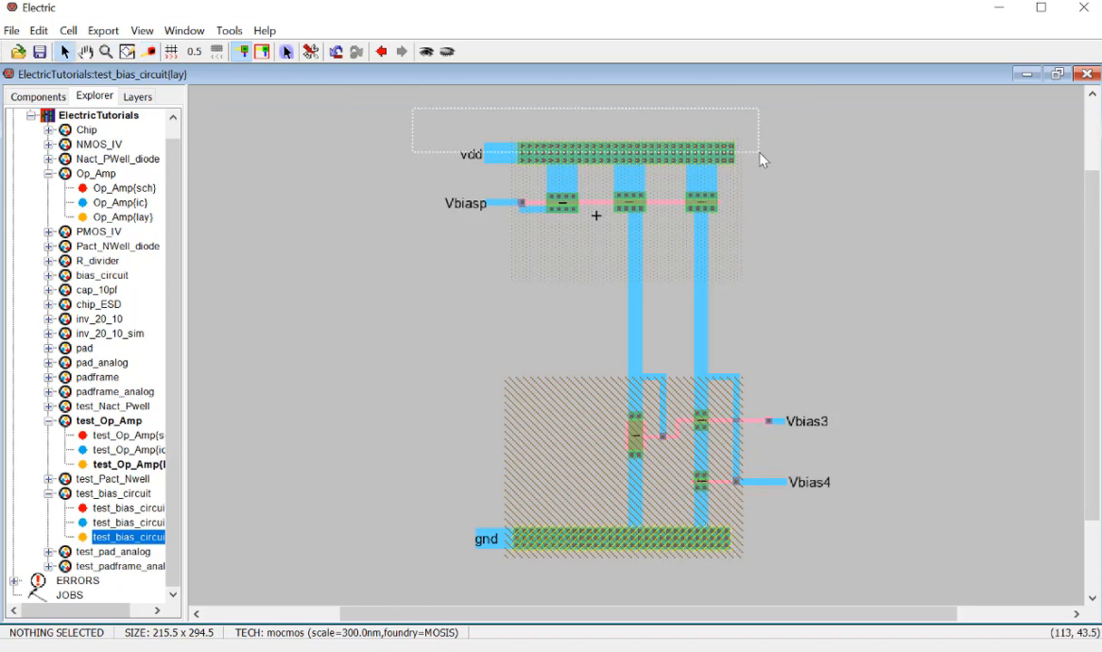
left_click_drag(589, 137, 424, 111)
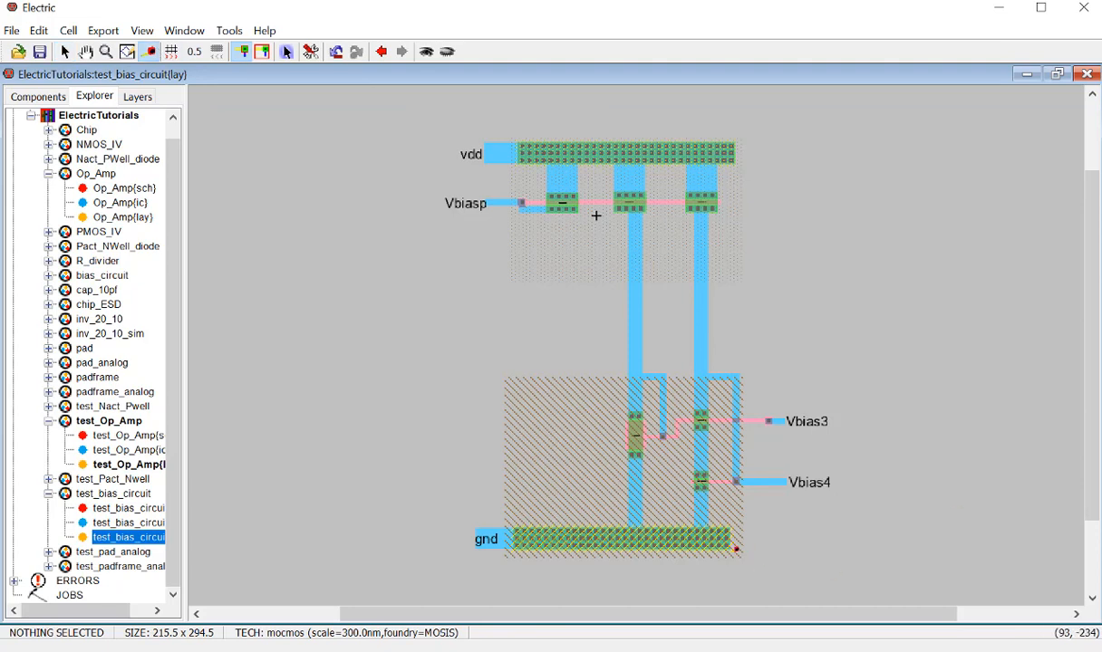
left_click_drag(736, 548, 740, 108)
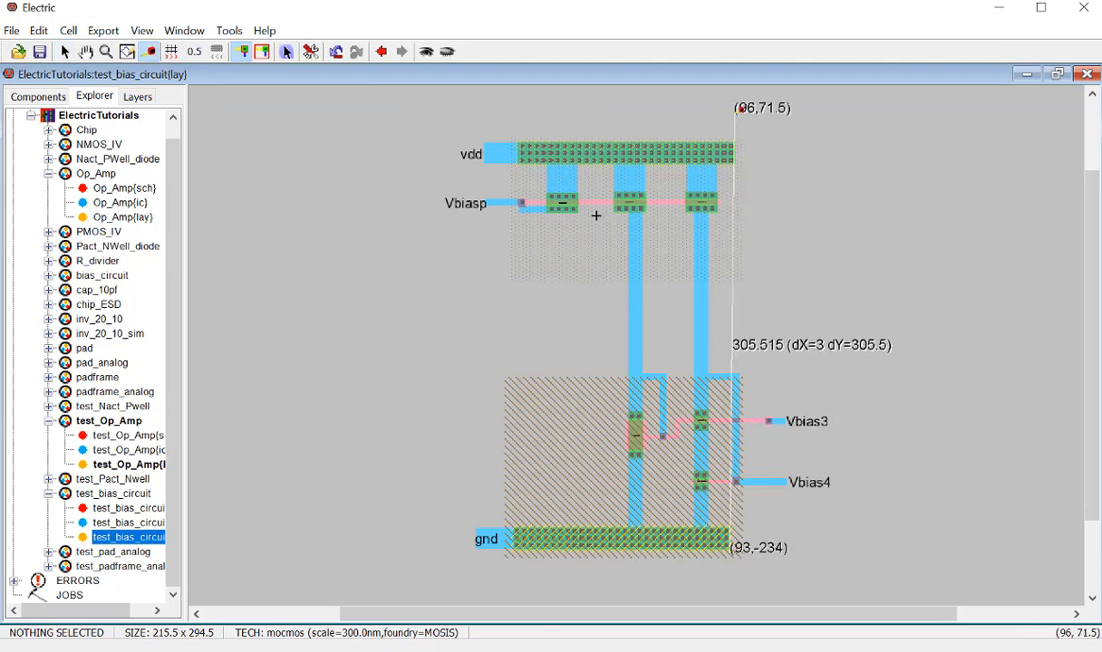
left_click(743, 111)
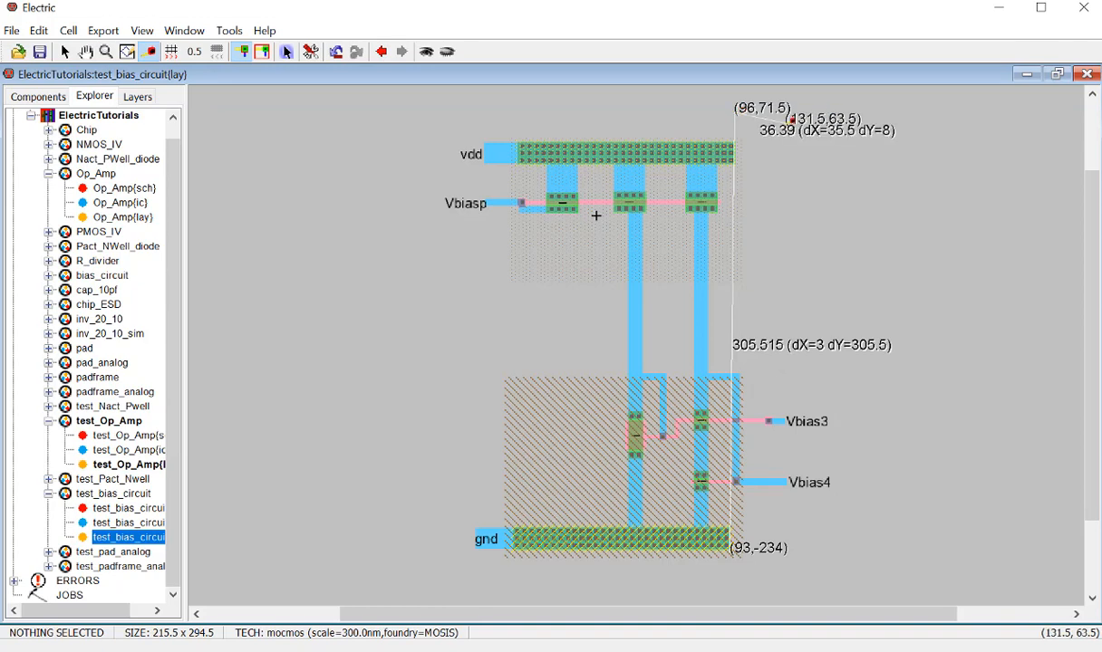
key("Escape")
left_click(67, 51)
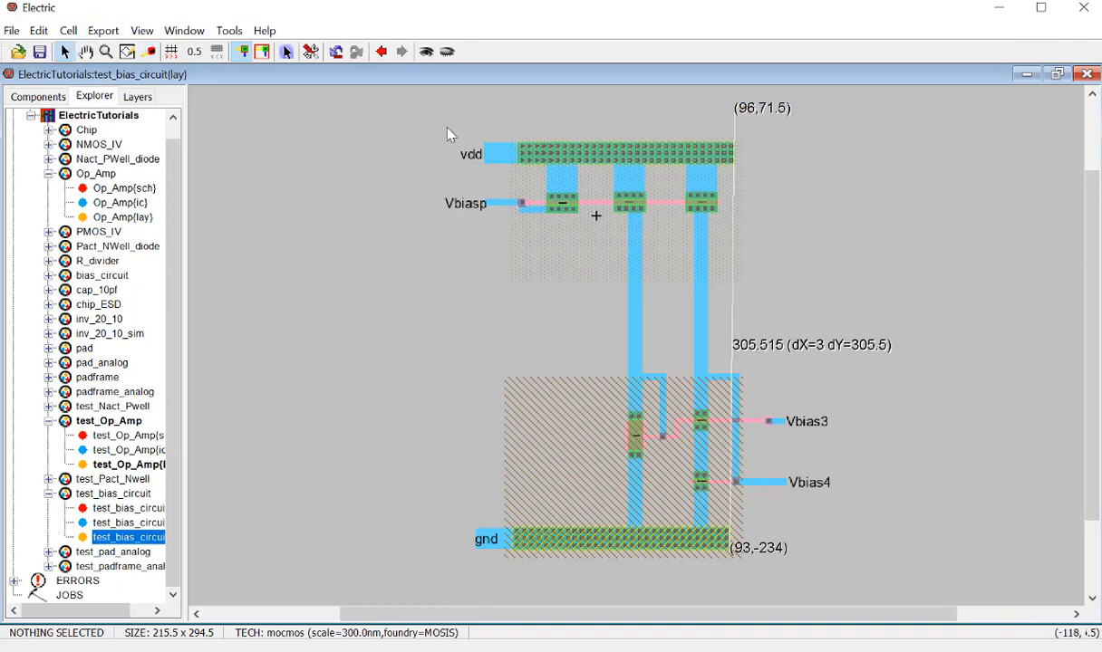
Step: Move the bias circuit's vdd rail with its Metal-1 arc and label upward by about 20.5 units, and clear the measurement guide
left_click_drag(424, 120, 713, 162)
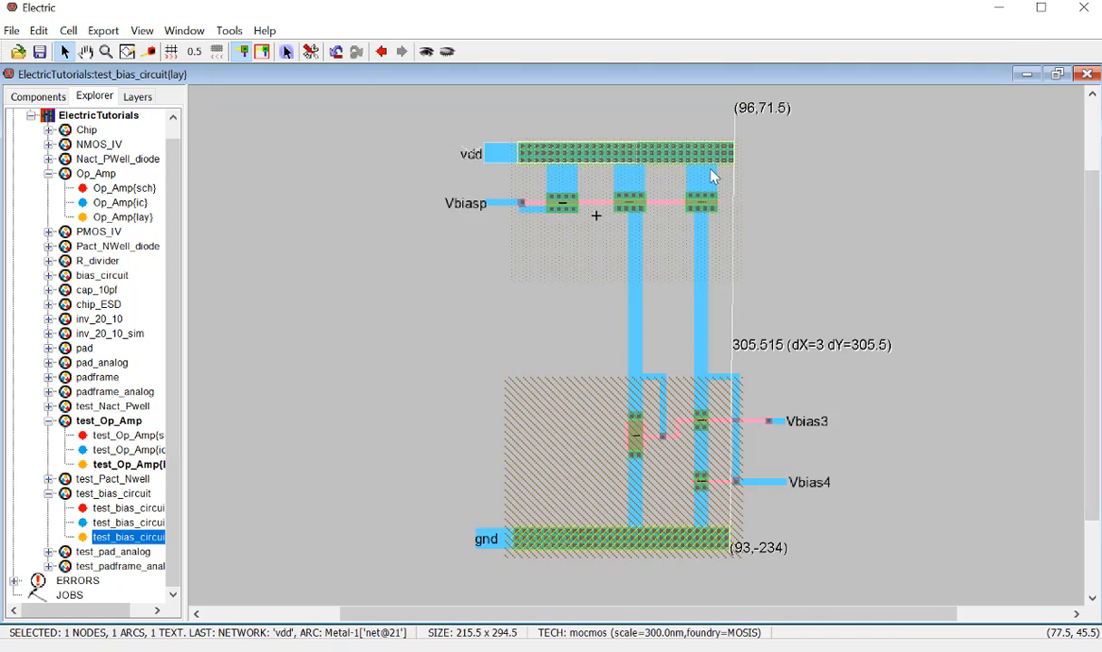
key("Up")
key("Up")
key("Up")
key("Up")
key("Up")
key("Up")
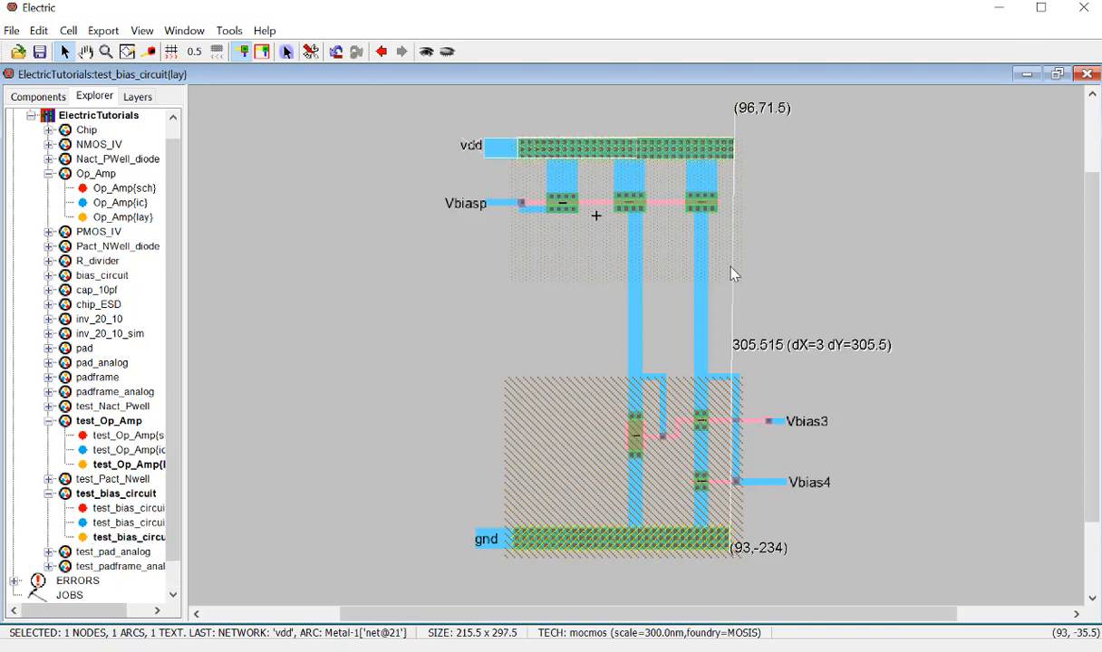
key("Up")
key("Up")
key("Up")
key("Up")
key("Up")
key("Up")
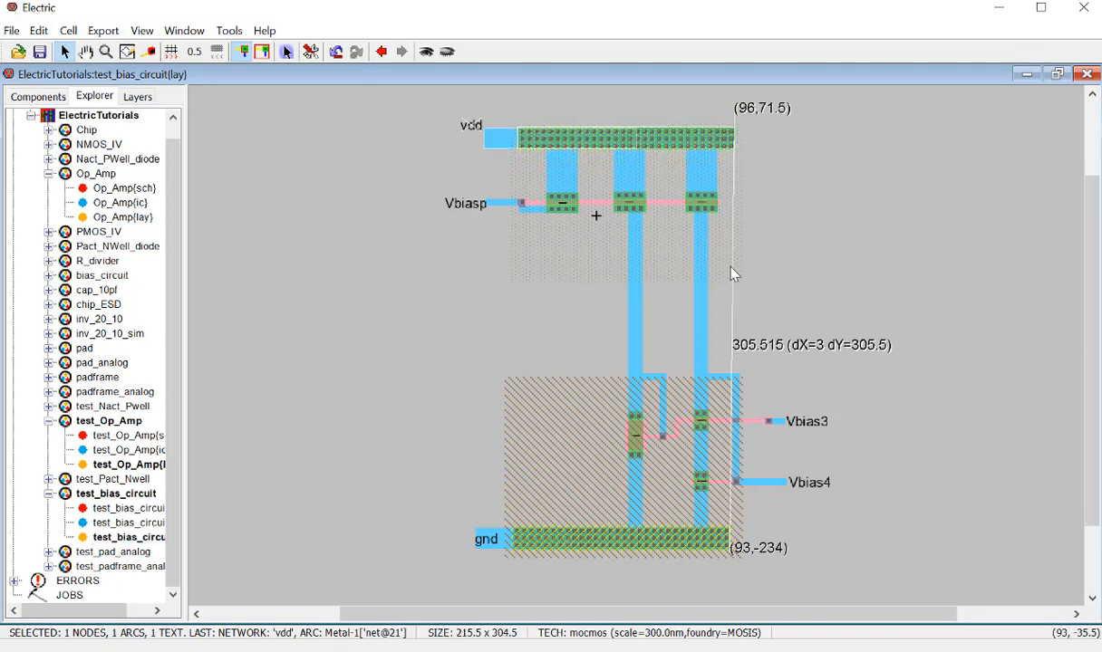
key("Up")
key("Up")
key("Up")
key("Up")
key("Up")
key("Up")
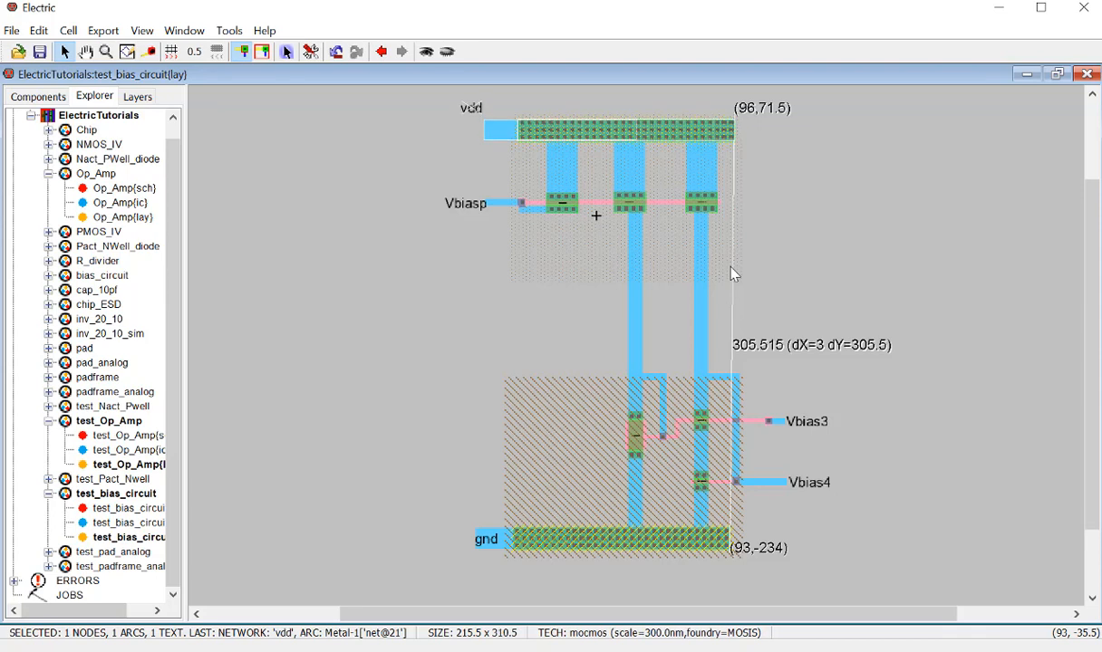
key("Up")
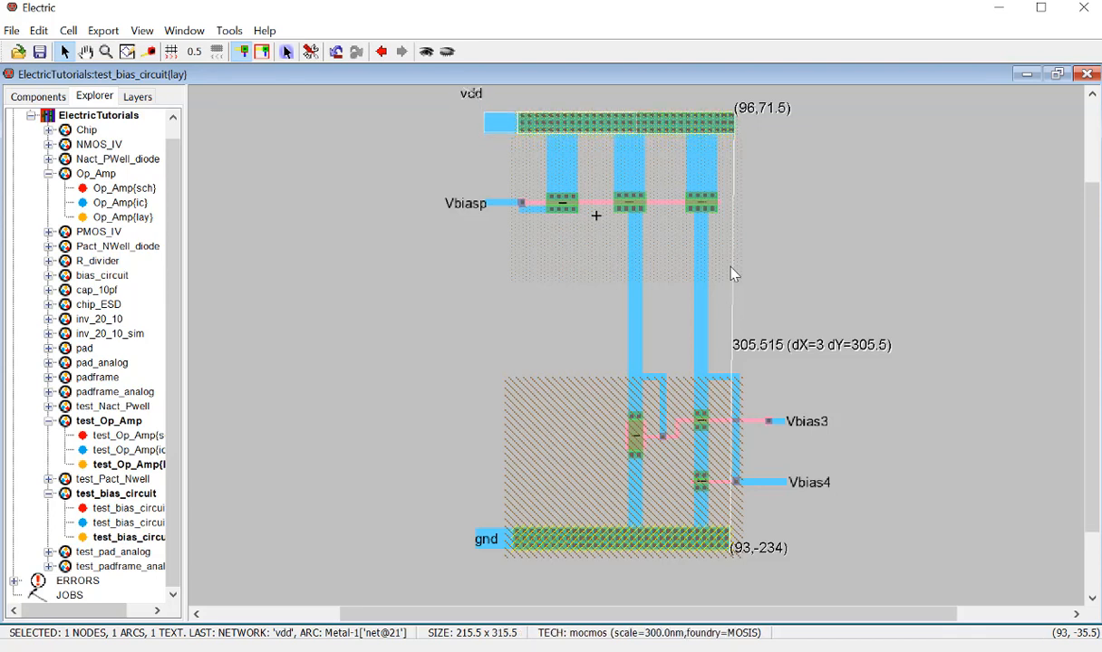
left_click(868, 212)
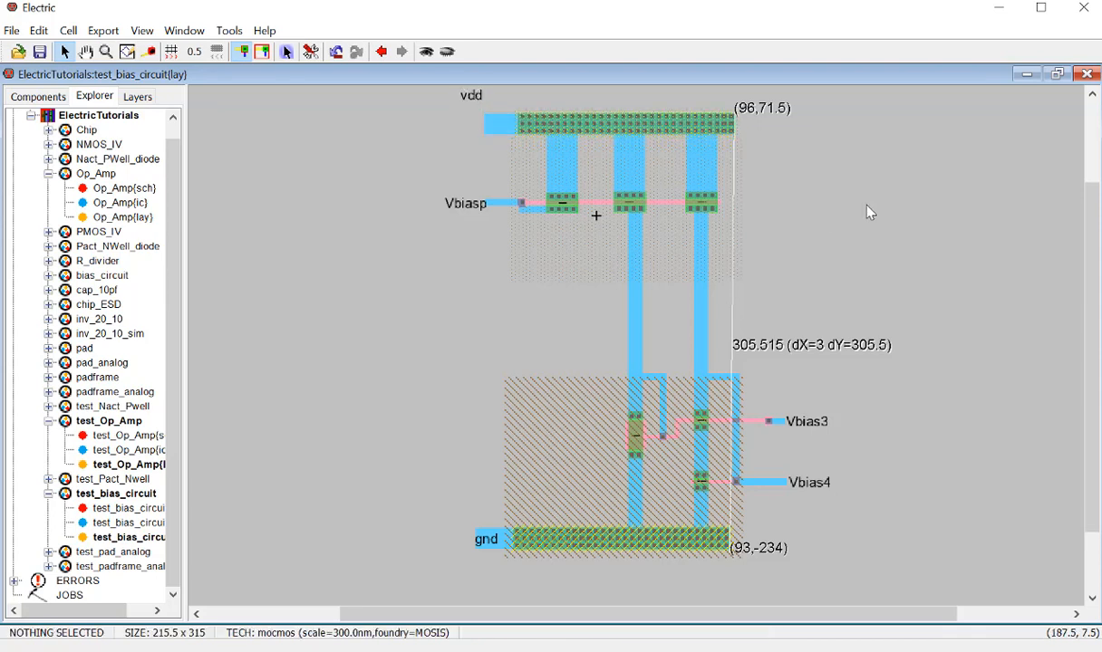
left_click(152, 52)
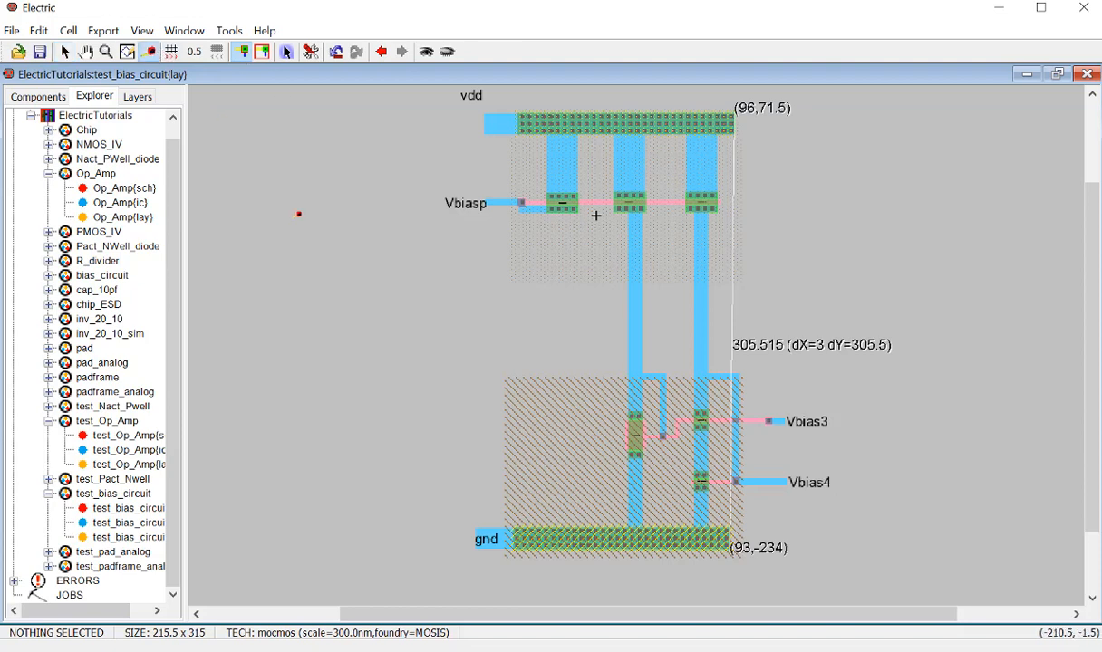
left_click(65, 52)
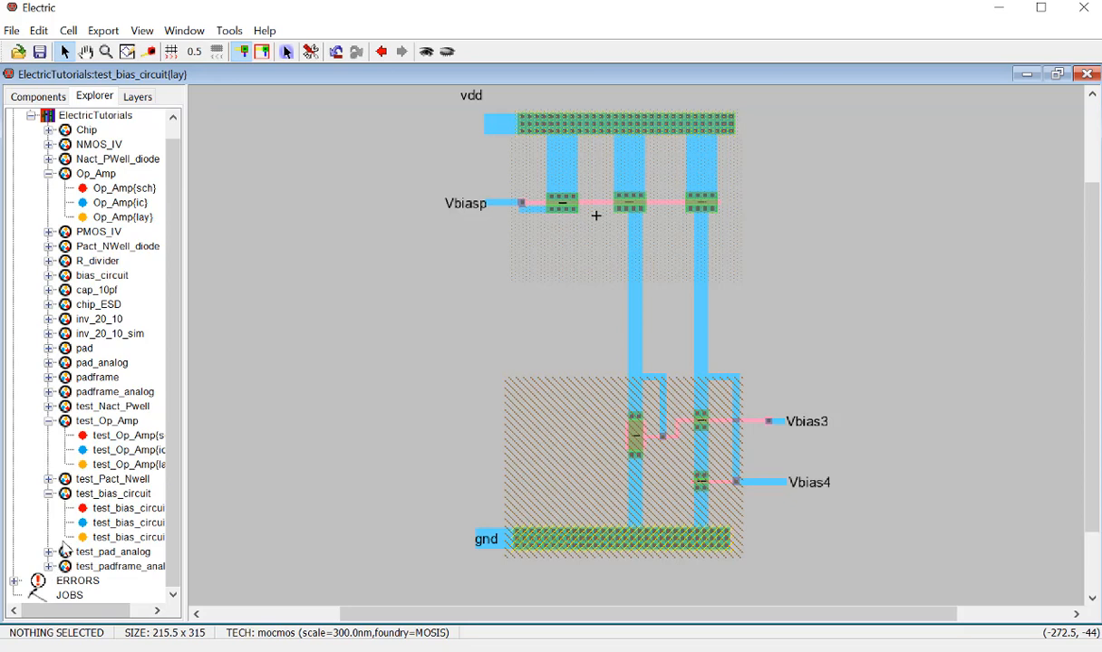
Step: Return to test_Op_Amp{lay} and move the bias circuit instance down until its vdd and gnd rails line up with the op-amp's rails
double_click(127, 464)
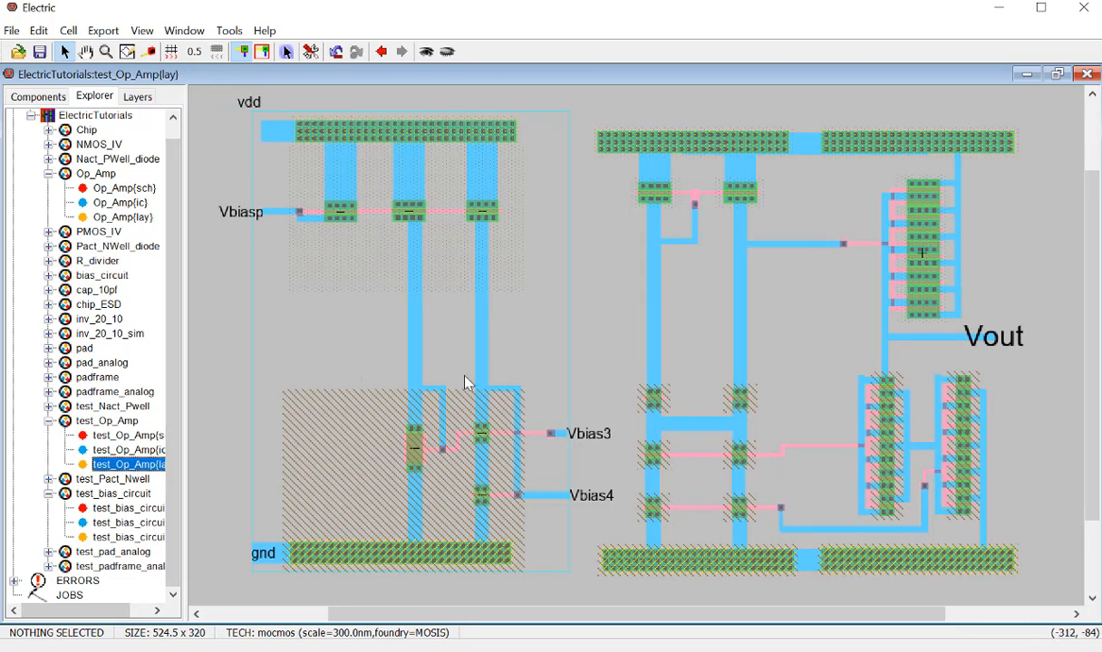
scroll(468, 382, "down", 1, "ctrl")
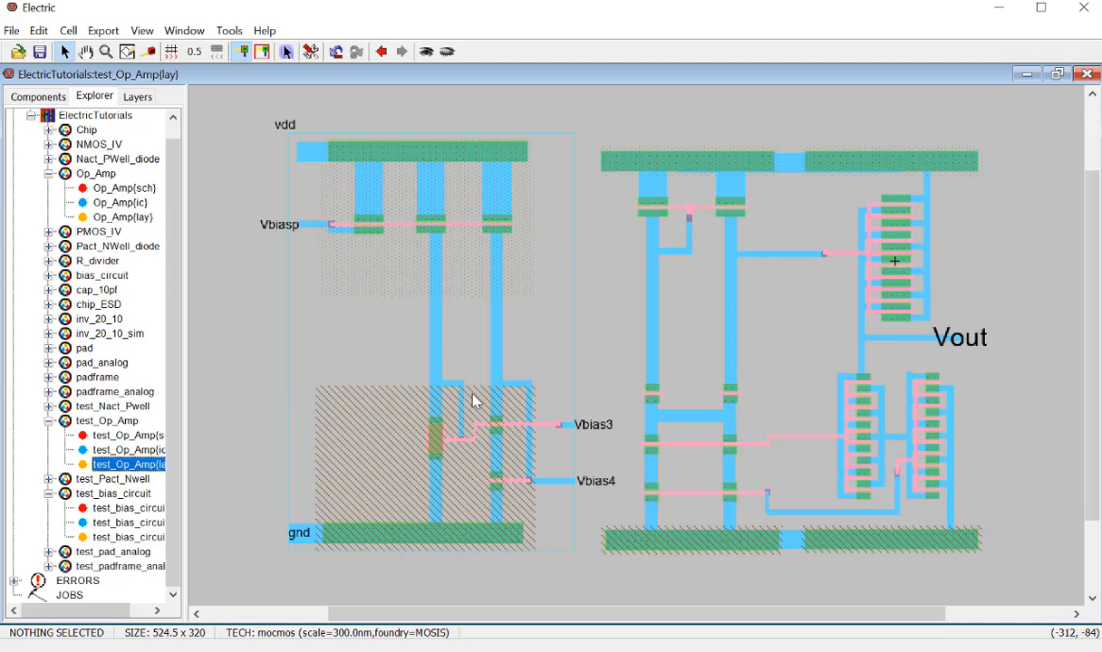
left_click(486, 525)
key("Down")
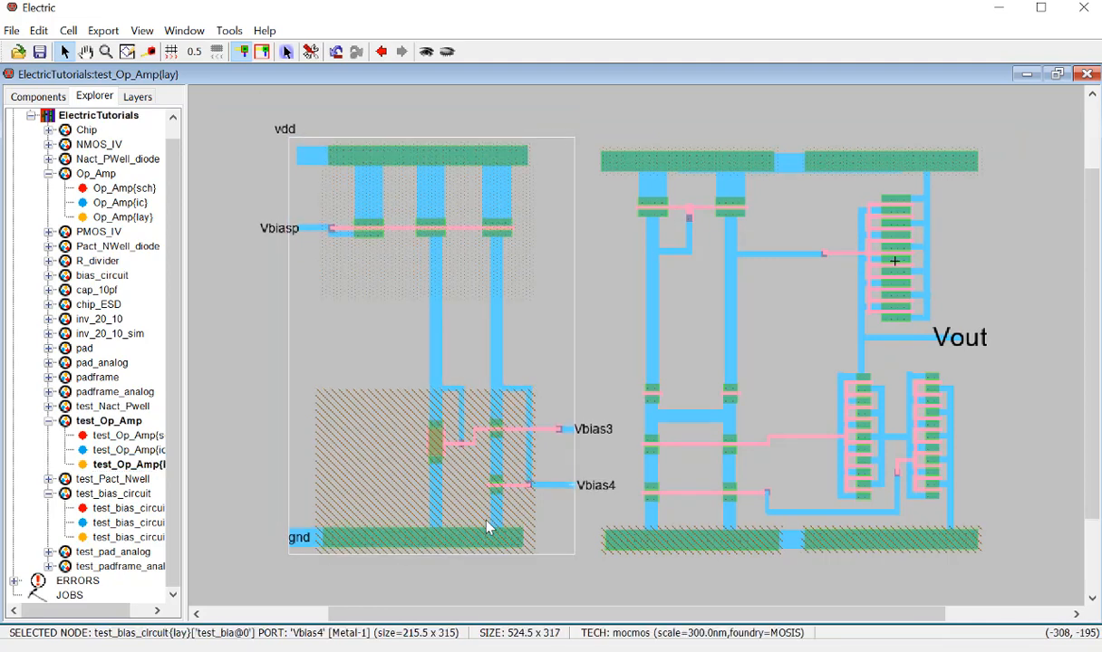
key("Down")
key("Down")
key("Down")
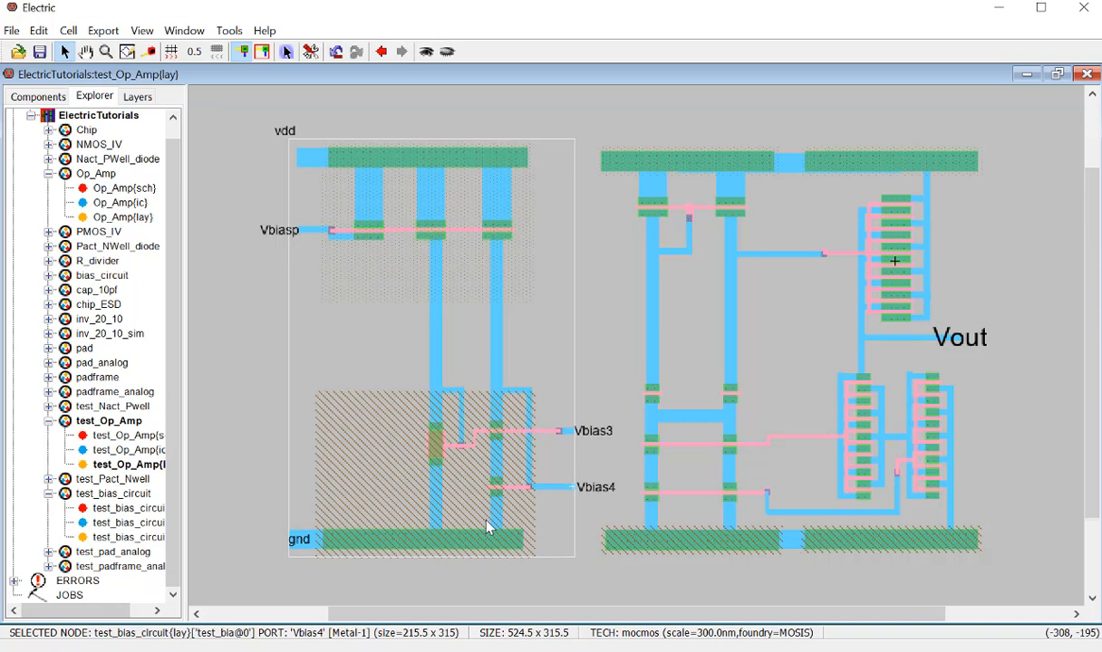
key("Down")
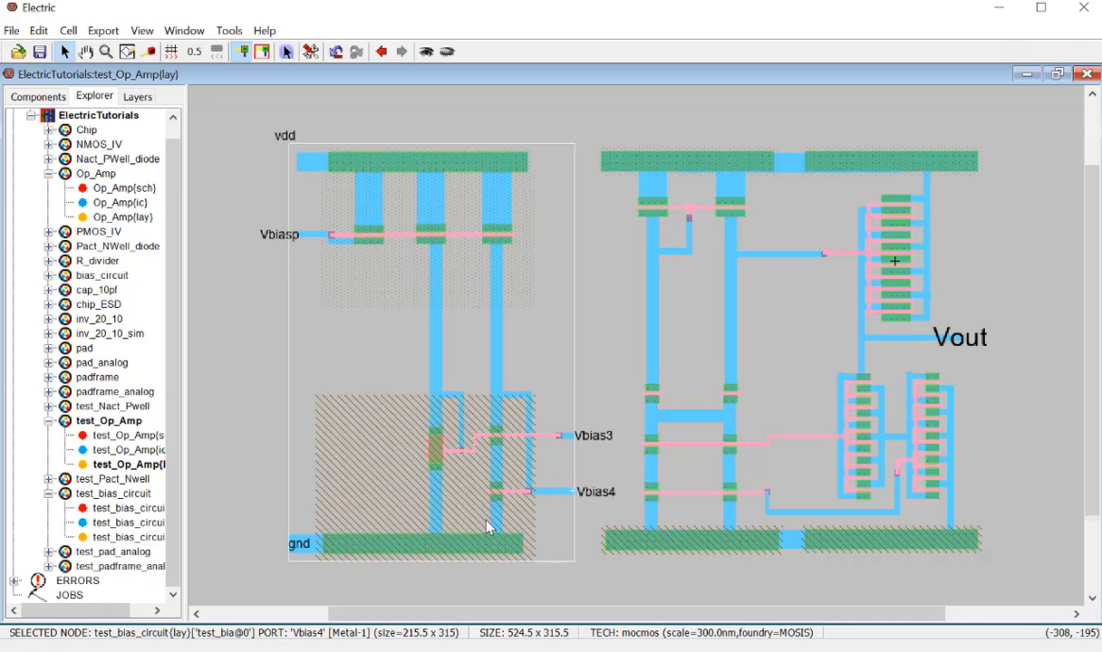
key("Up")
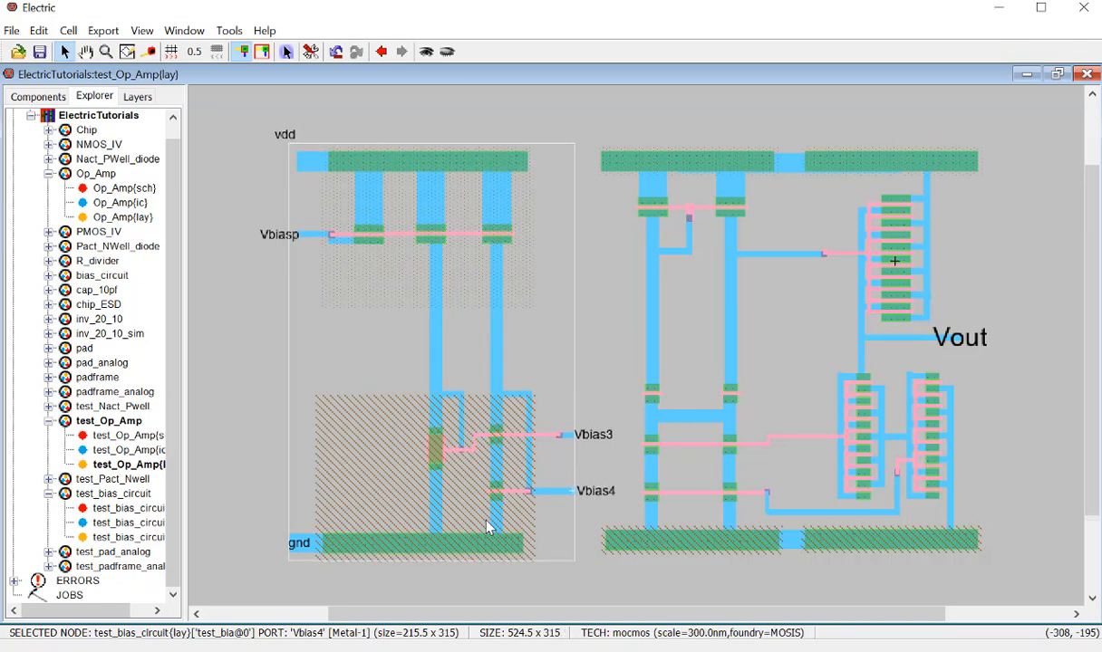
key("Down")
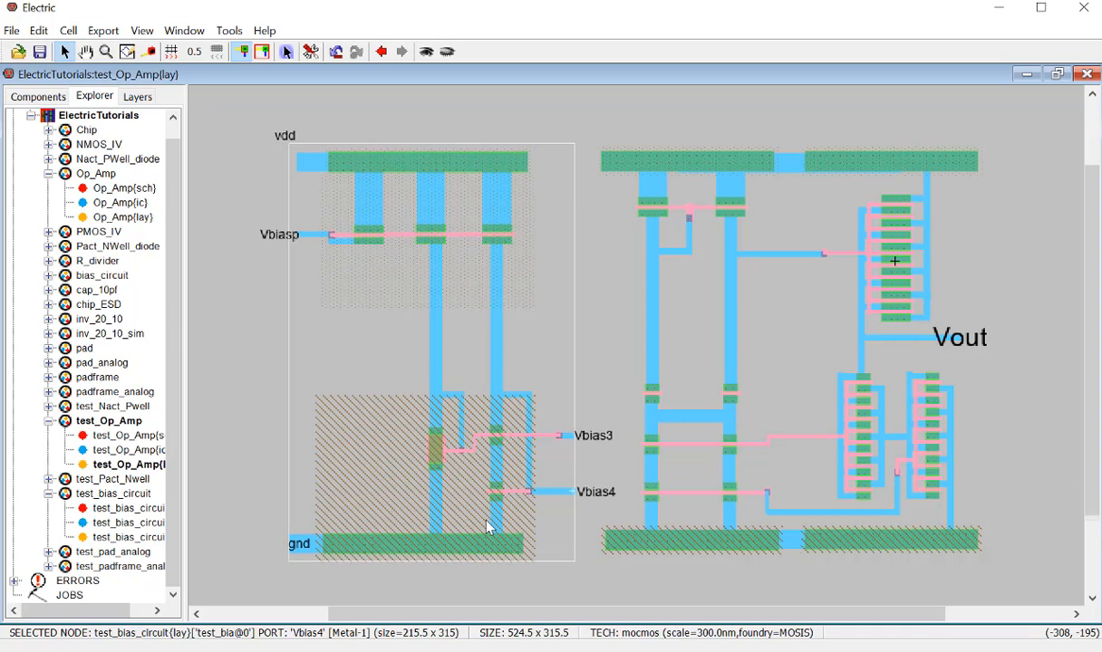
left_click(573, 592)
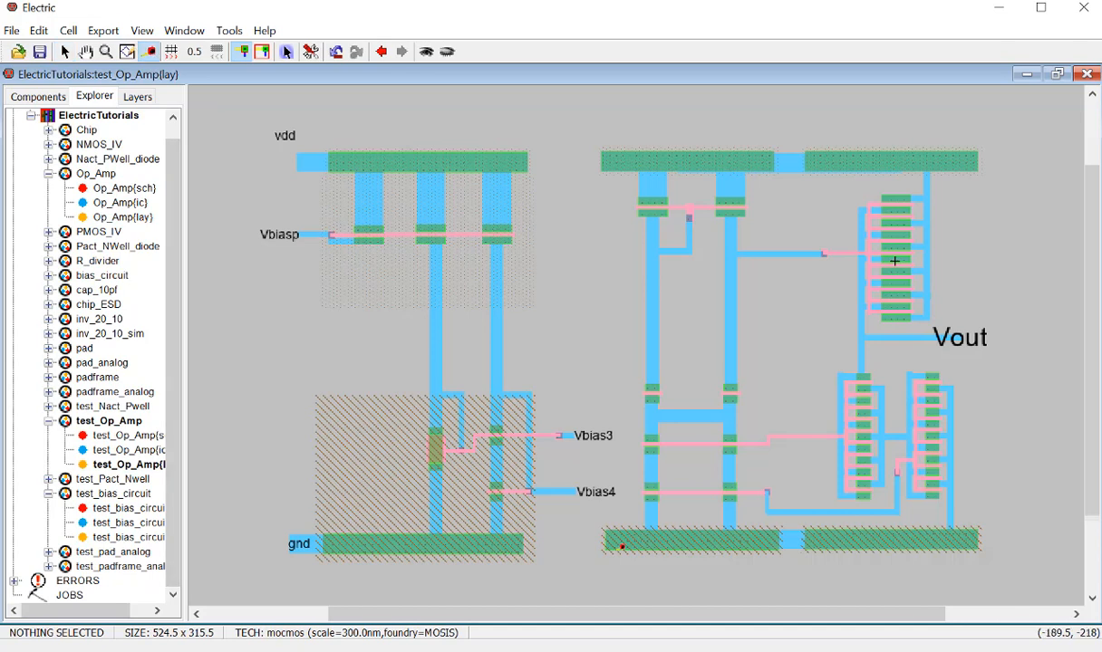
Step: Measure the op-amp block vertically from its lower rail to the upper rail's outer edge, and clear the measurement
left_click_drag(610, 546, 607, 148)
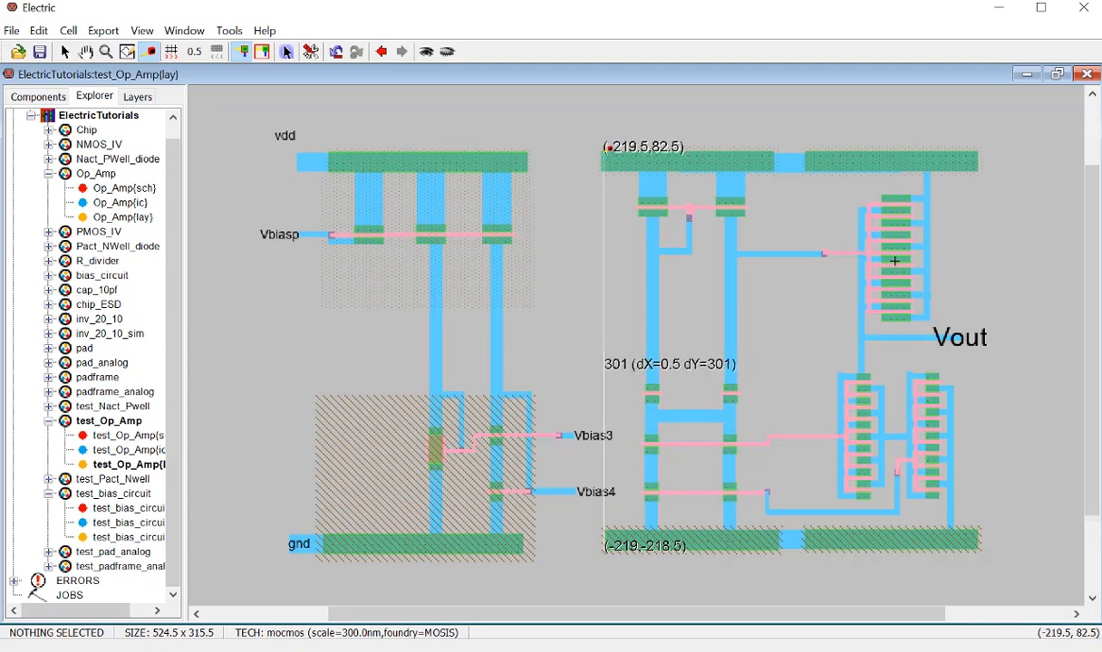
key("Escape")
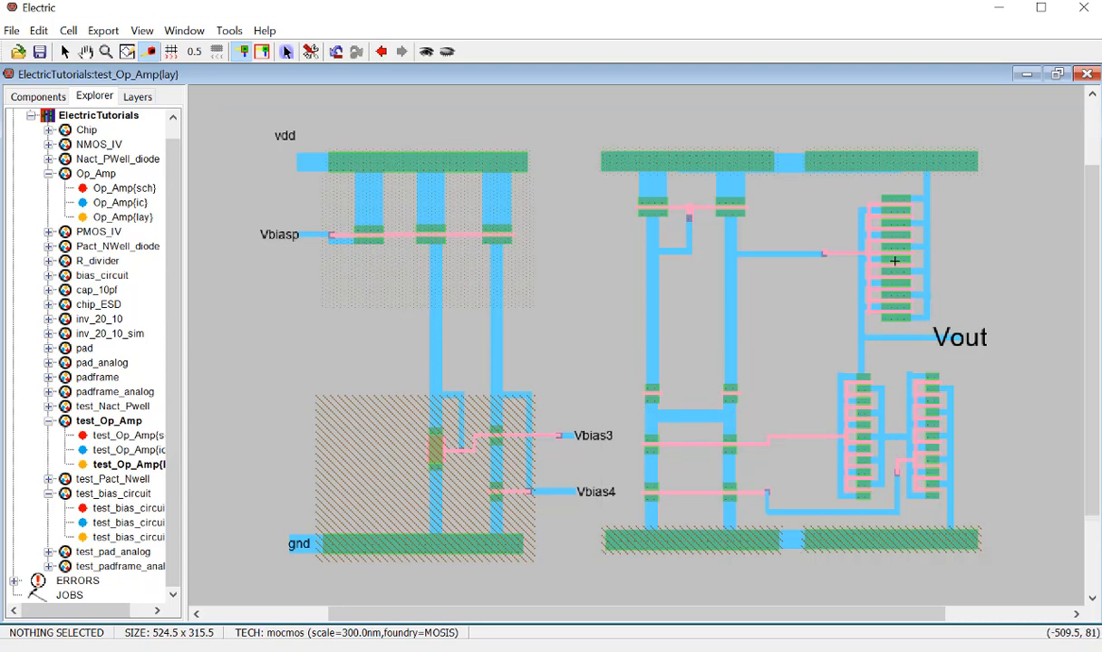
left_click(64, 52)
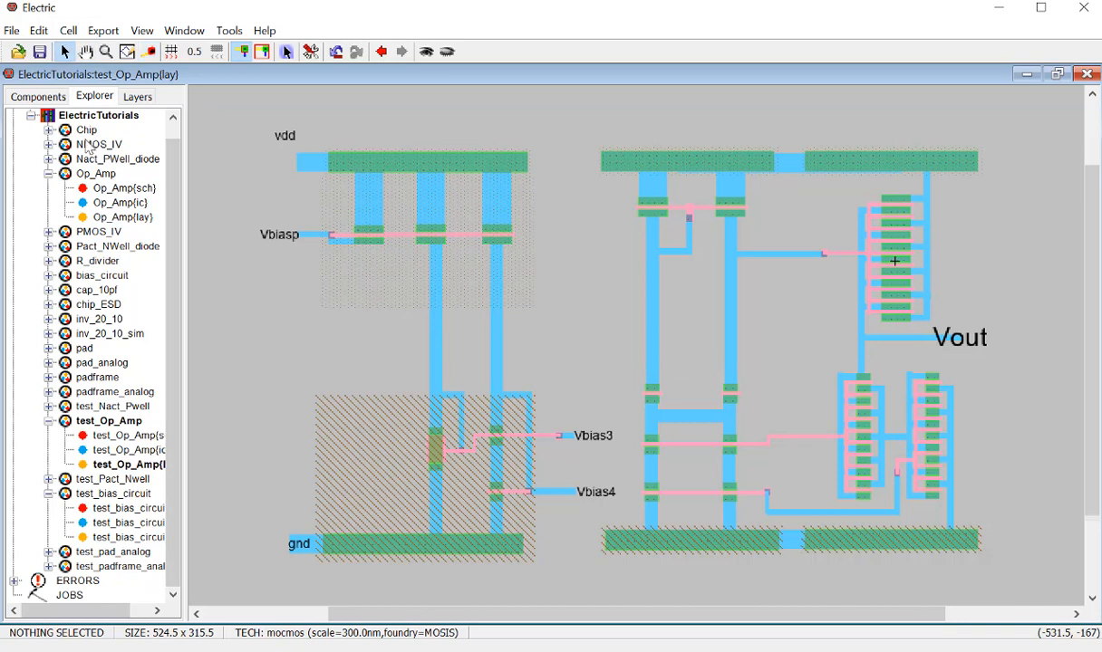
Step: Open test_bias_circuit{lay} and measure vertically from the gnd rail's lower edge to the vdd rail's upper edge
double_click(128, 539)
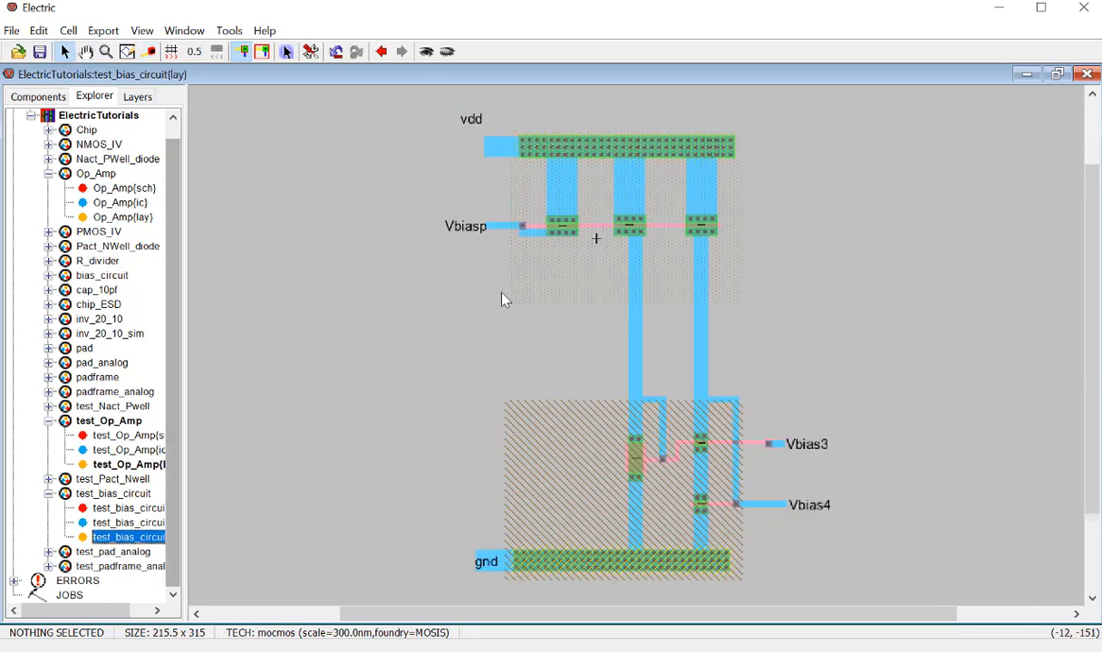
left_click(150, 51)
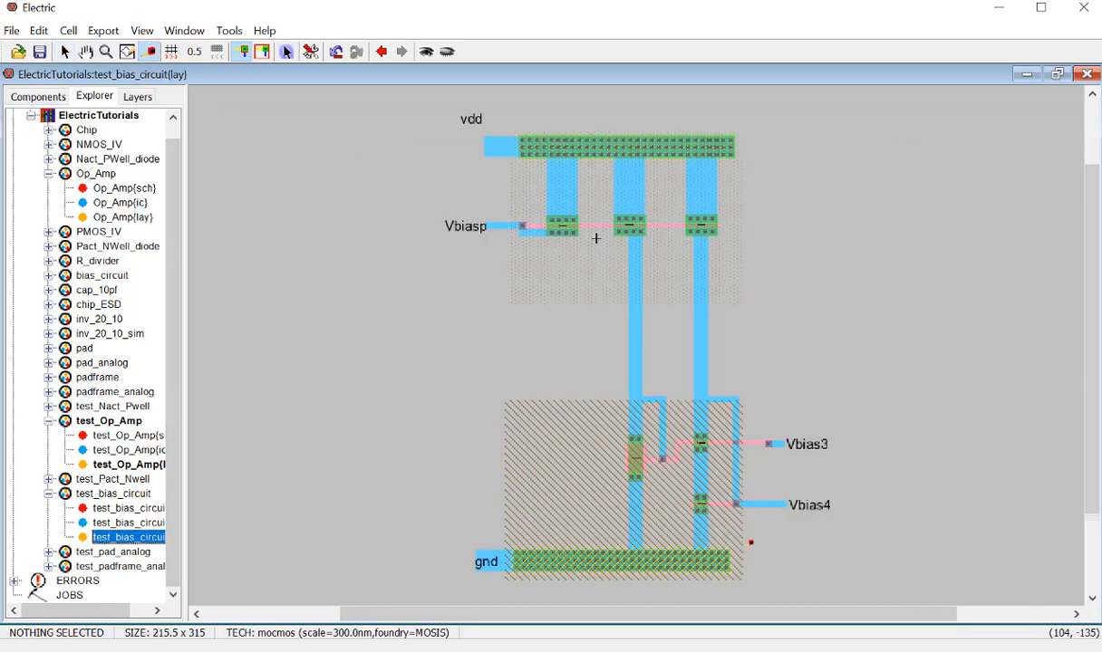
left_click_drag(731, 568, 735, 135)
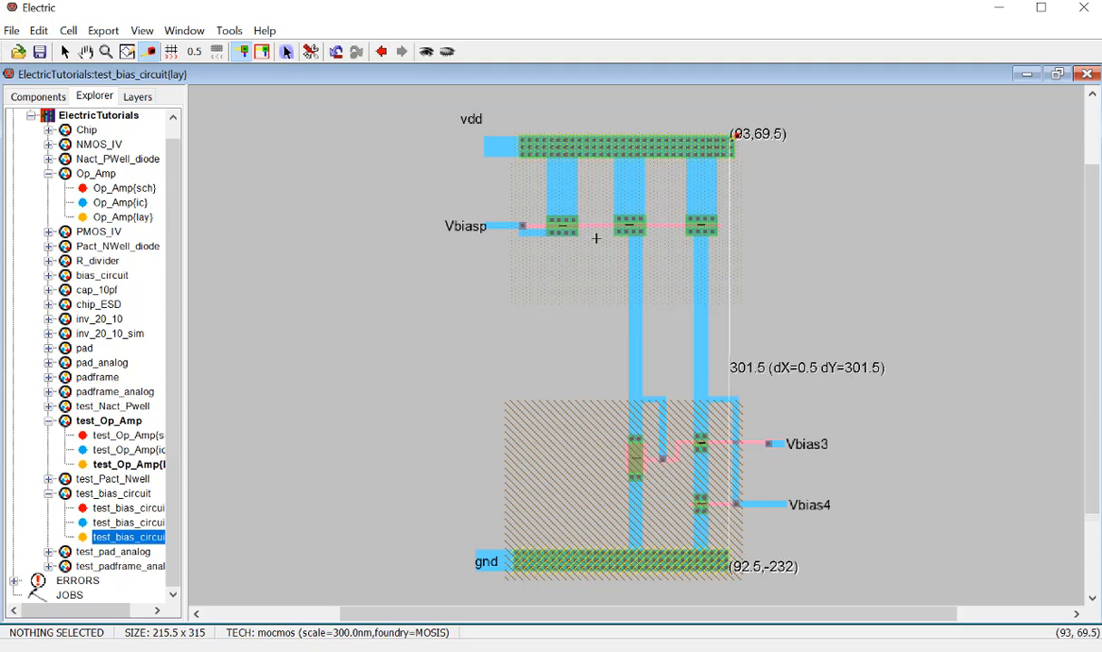
left_click(733, 138)
key("Escape")
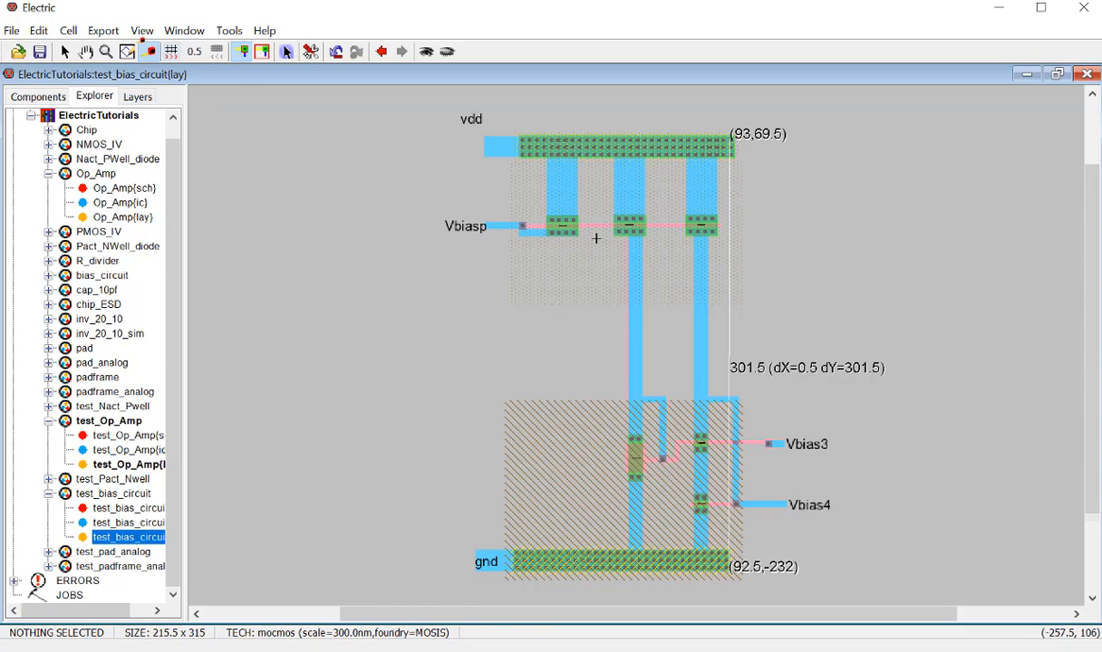
Step: Move the bias circuit's vdd rail with its Metal-1 arc and label down by 2.5 units, and clear the measurement
left_click(66, 52)
left_click_drag(438, 105, 698, 150)
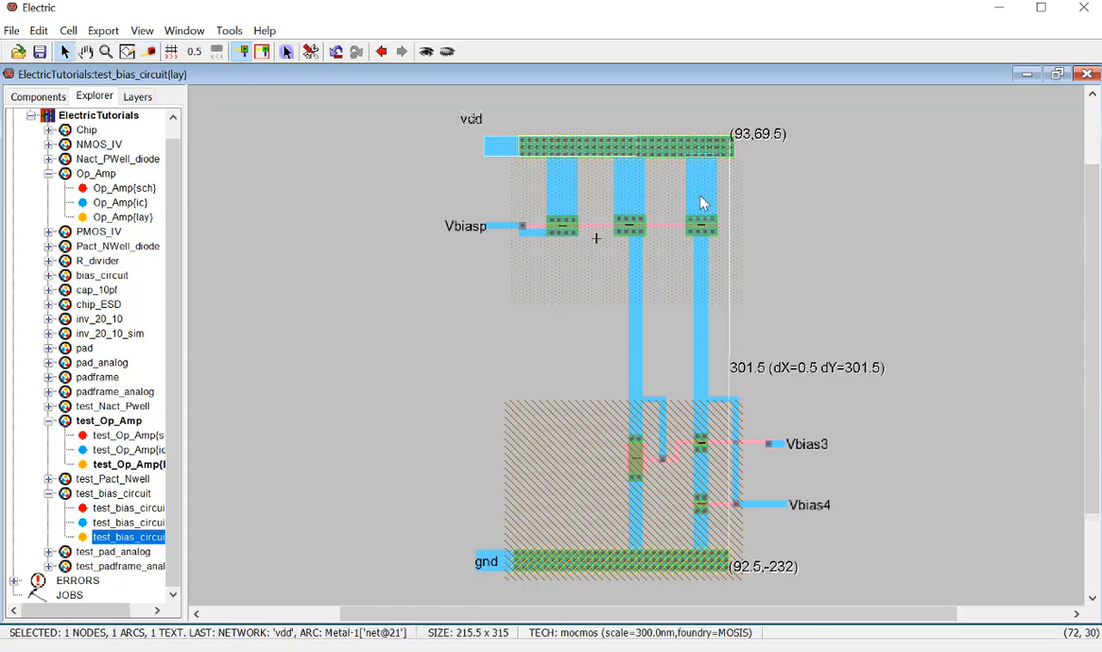
key("Down")
key("Down")
key("Down")
key("Down")
key("Down")
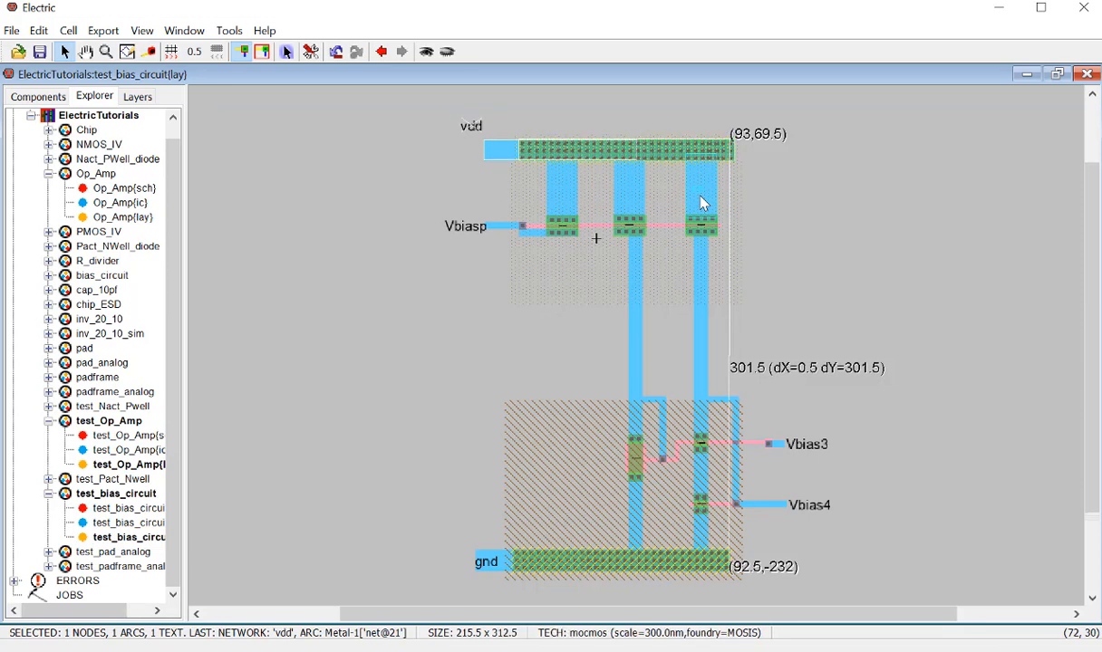
left_click(443, 110)
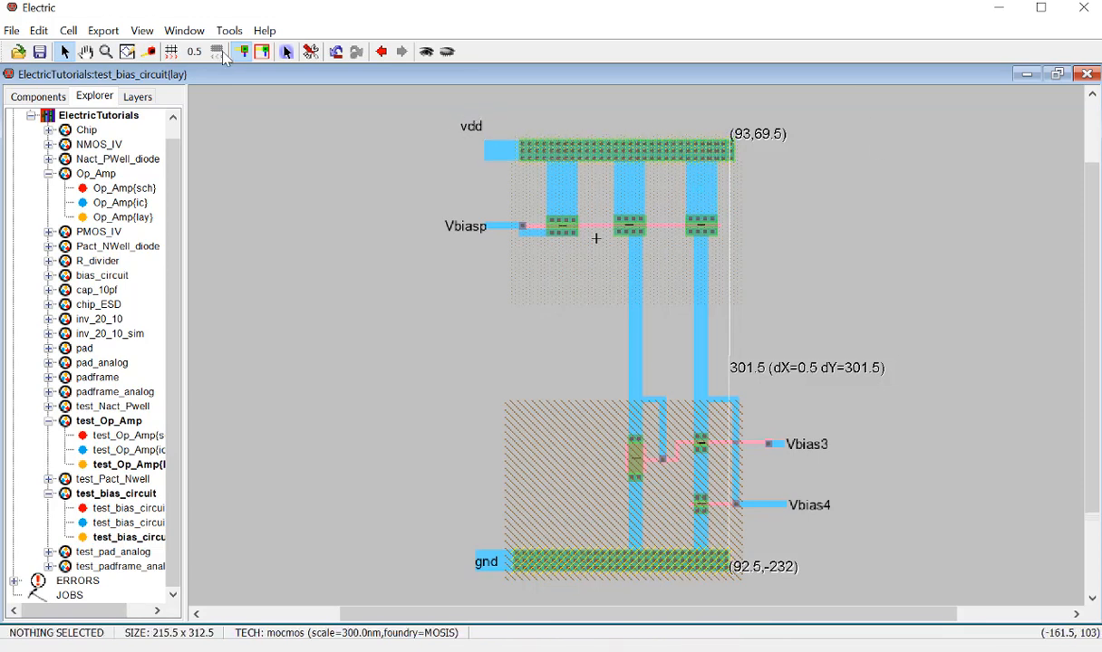
left_click(149, 51)
key("Escape")
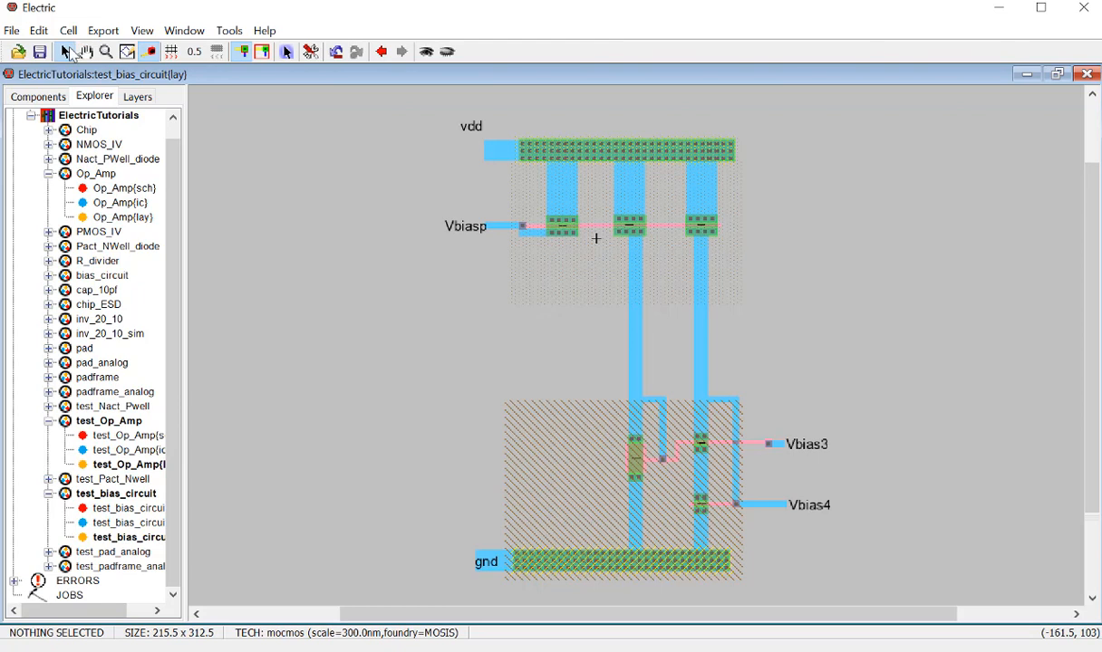
left_click(66, 48)
Step: Return to test_Op_Amp{lay} and move the bias circuit instance about 35 units right and slightly up until its rails line up with the op-amp's
double_click(126, 464)
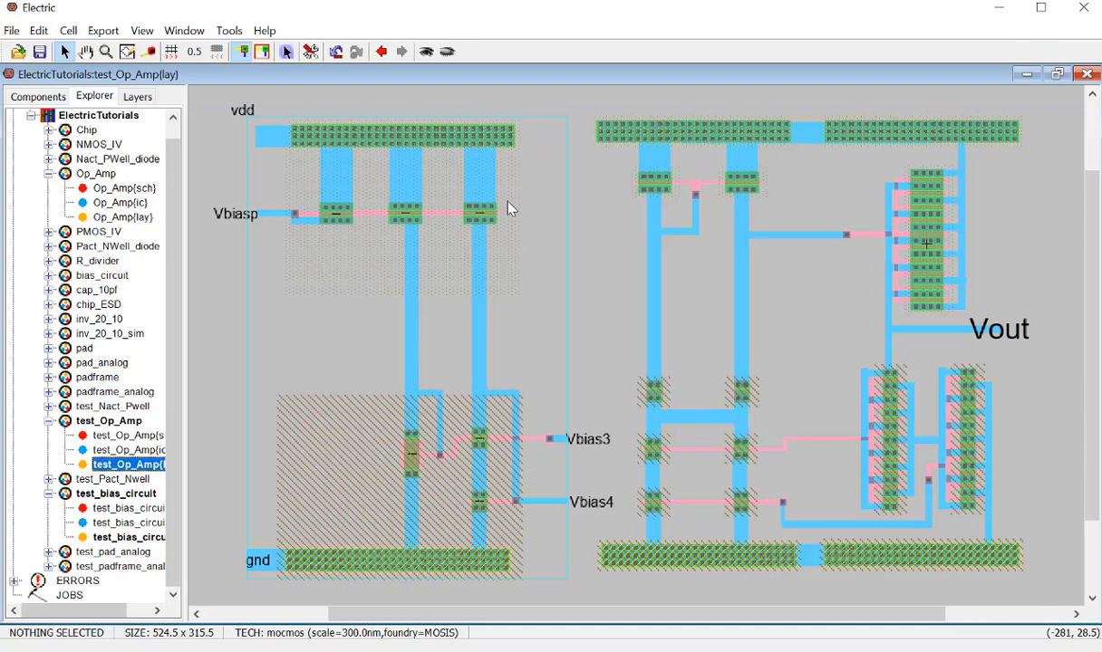
left_click(510, 209)
key("Up")
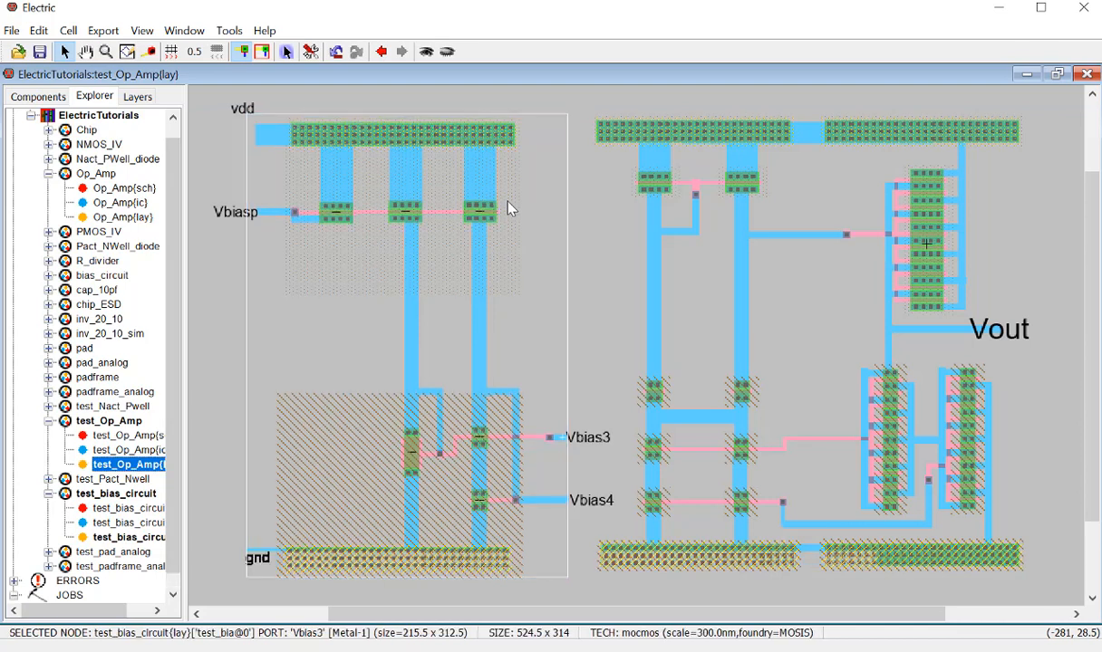
key("Right")
key("Right")
key("Right")
key("Right")
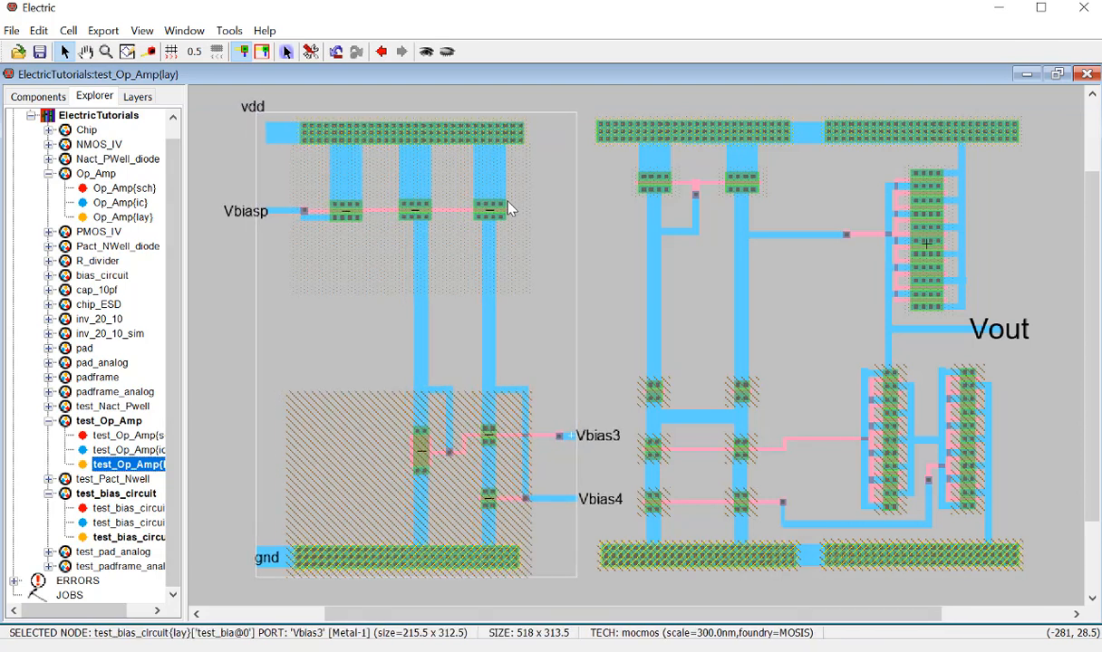
key("Right")
key("Right")
key("Right")
key("Right")
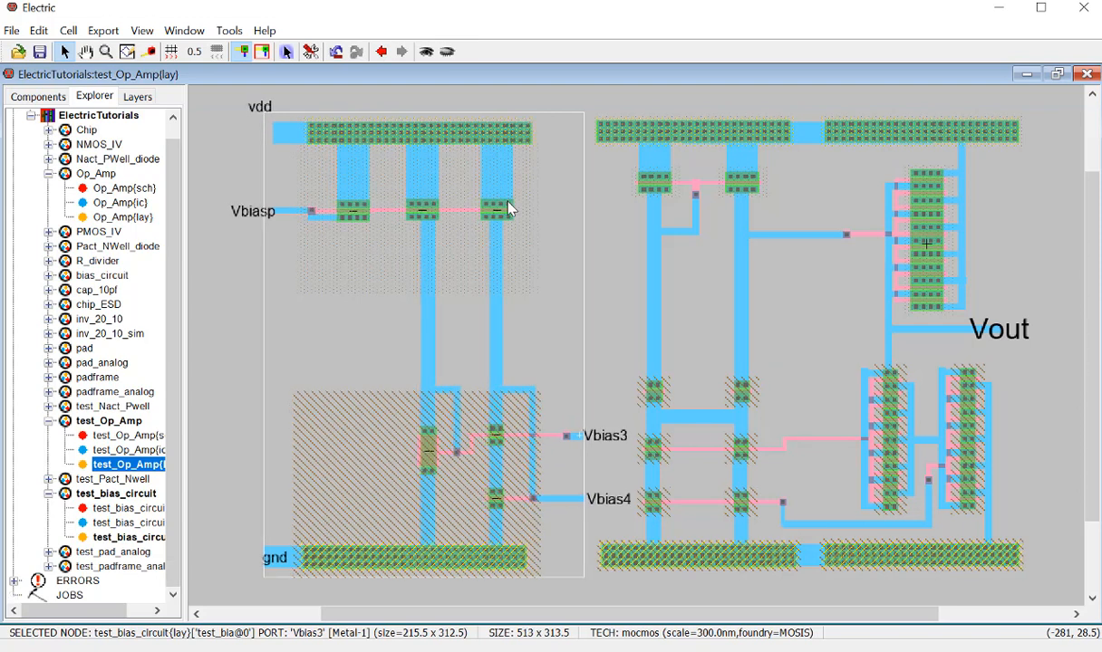
key("Right")
key("Right")
key("Right")
key("Right")
key("Right")
key("Right")
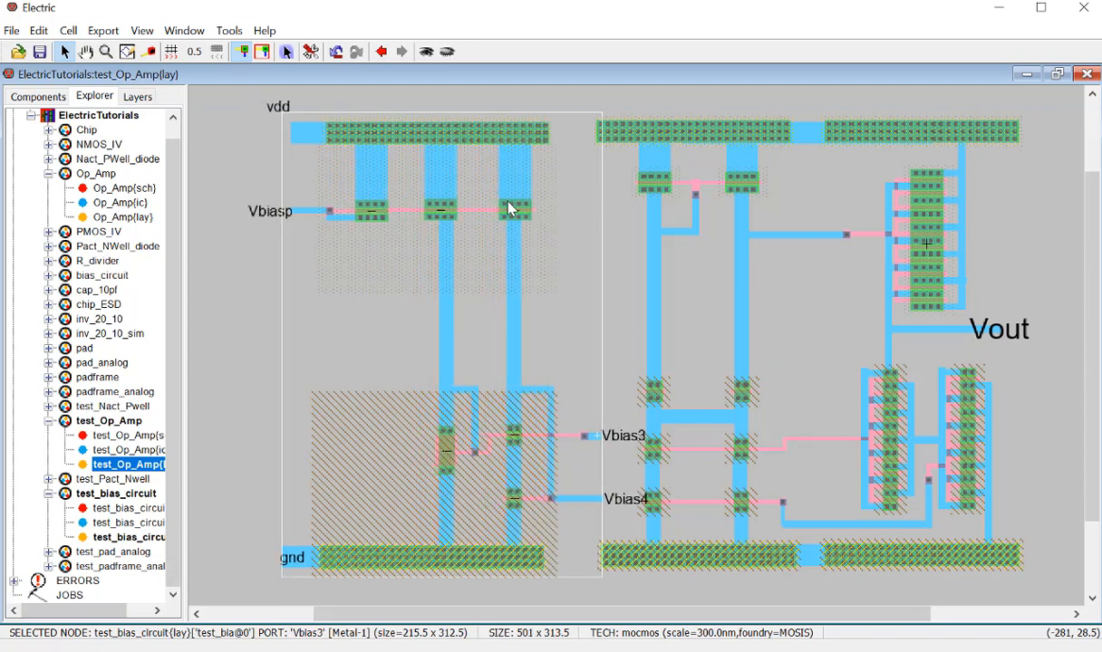
key("Right")
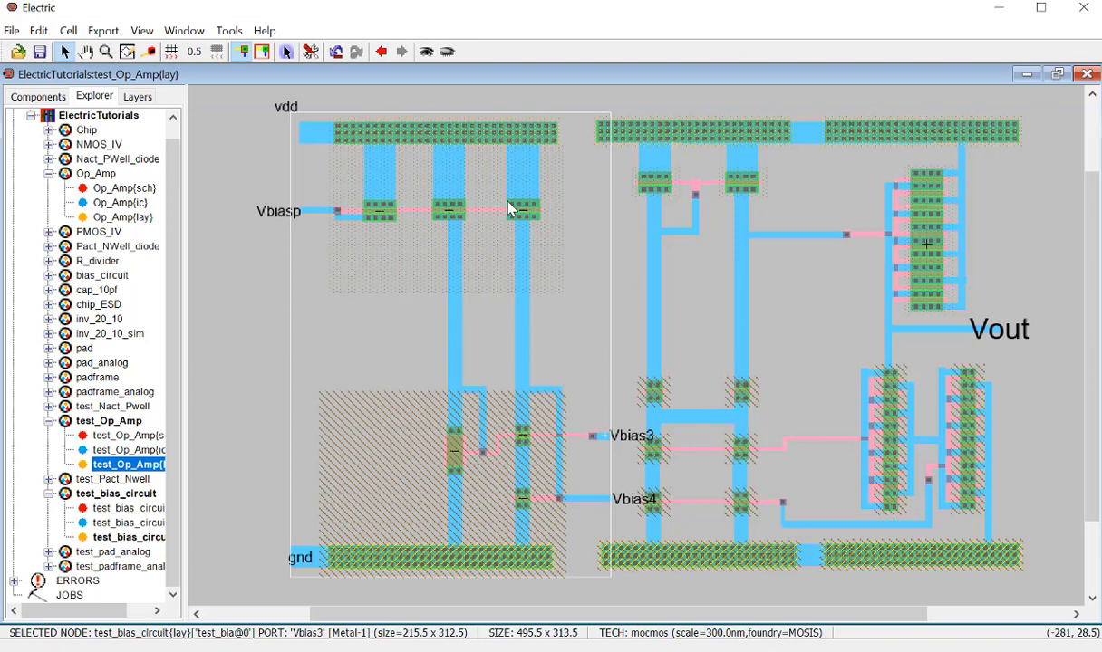
key("Up")
key("Up")
key("Up")
key("Right")
key("Right")
key("Right")
key("Right")
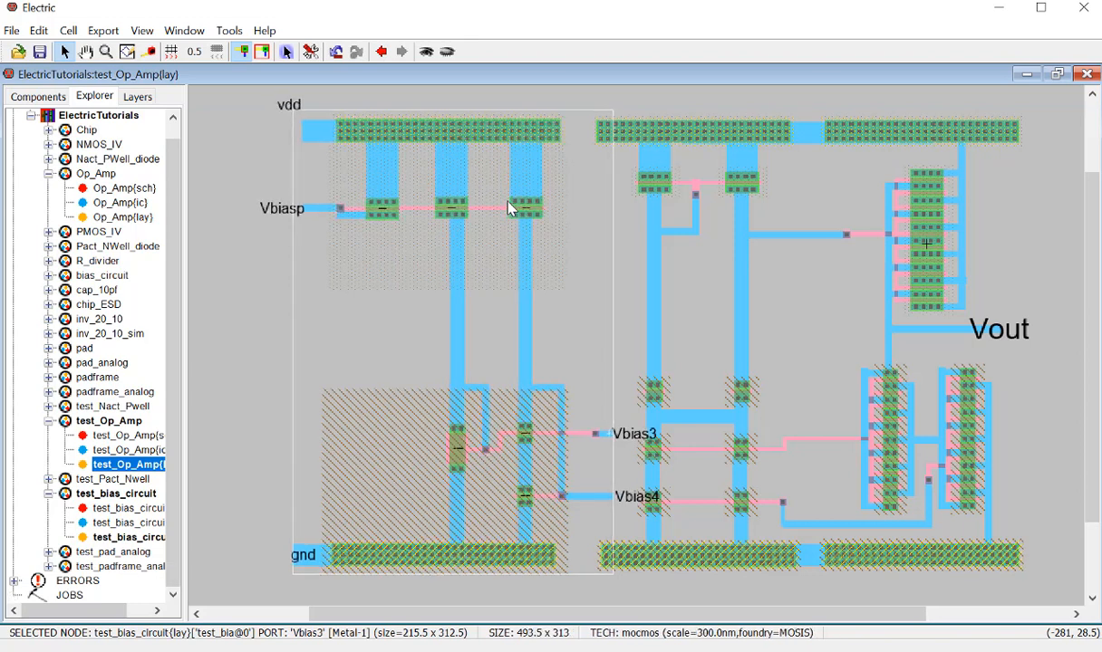
key("Right")
key("Right")
key("Right")
key("Right")
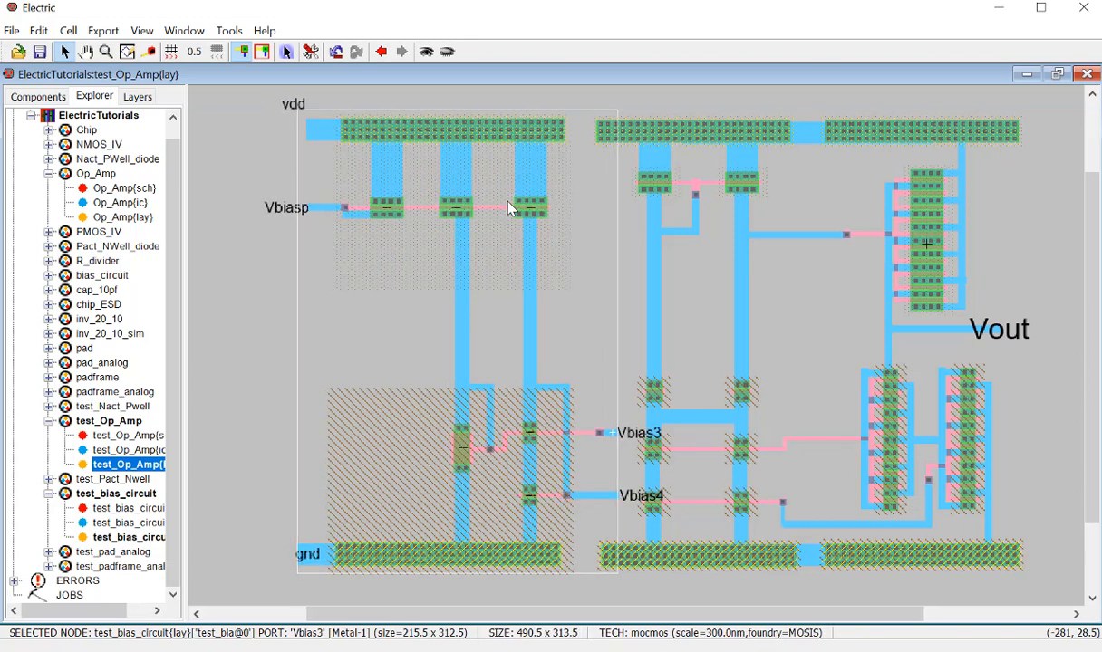
key("Right")
key("Right")
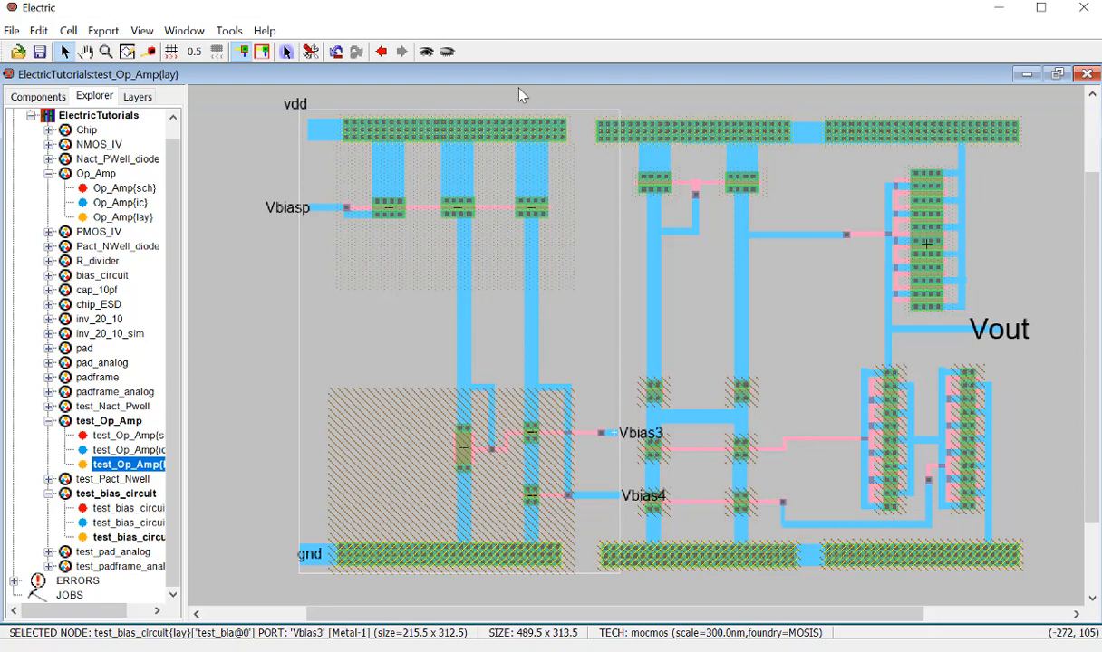
Step: Connect the bias circuit's gnd and vdd rails to the op-amp's matching rails with Metal-1 arcs
left_click(598, 381)
left_click(544, 560)
left_click(622, 567)
left_click(584, 594)
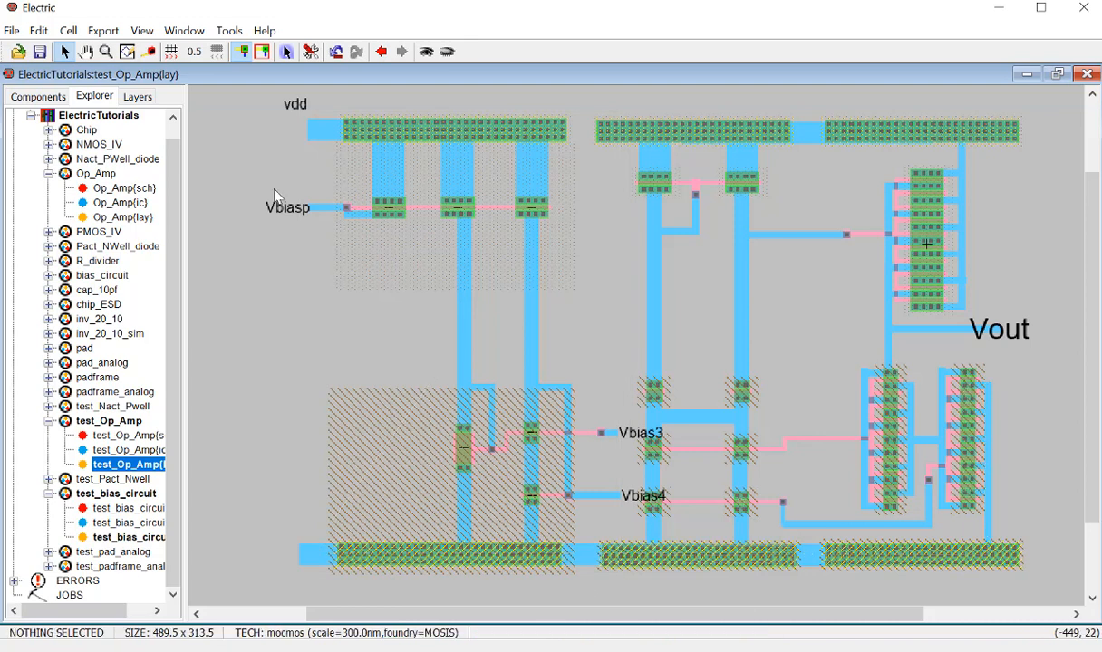
left_click(317, 136)
left_click(635, 128)
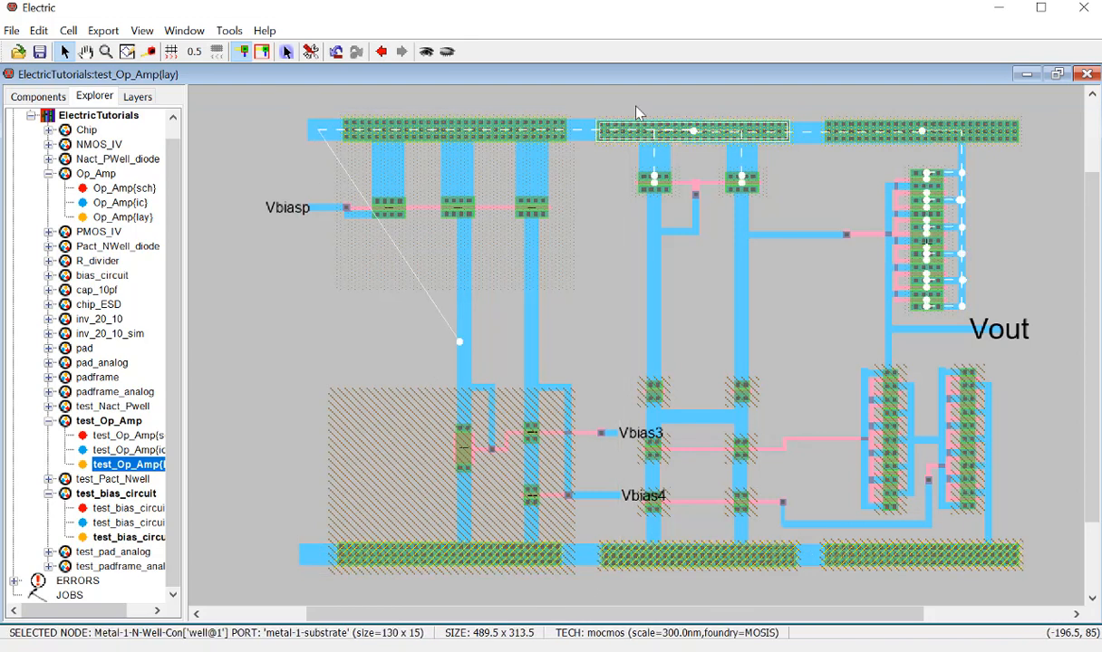
left_click(636, 111)
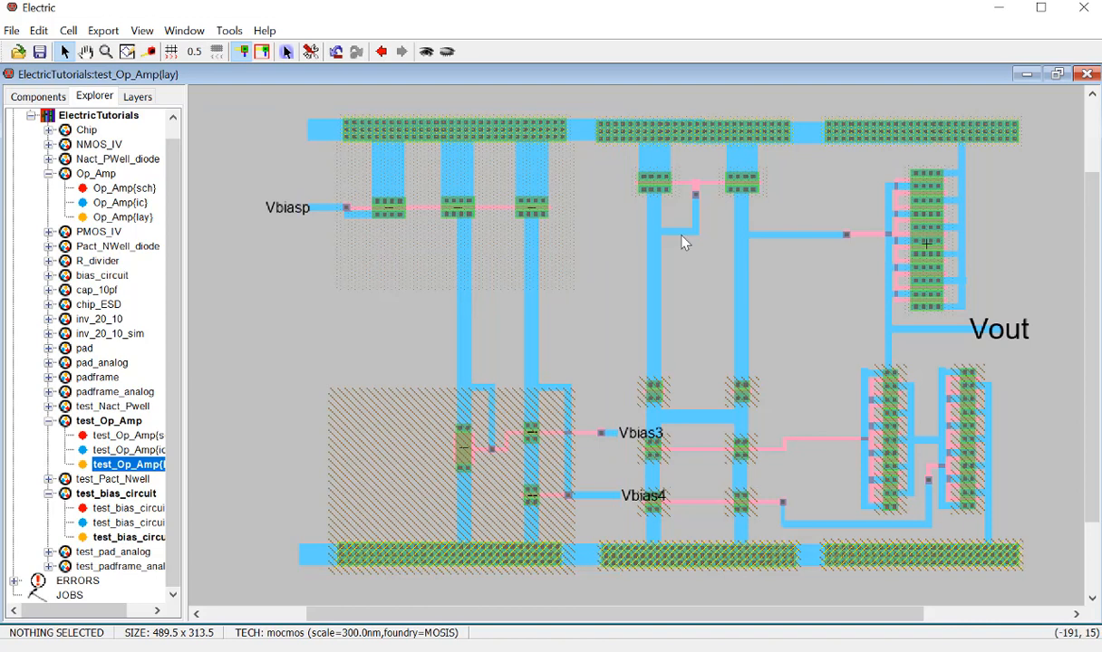
Step: Connect the bias circuit's Vbias3 port to the polysilicon gate of the op-amp's nearest N-transistor in the upper bias row
left_click(596, 426)
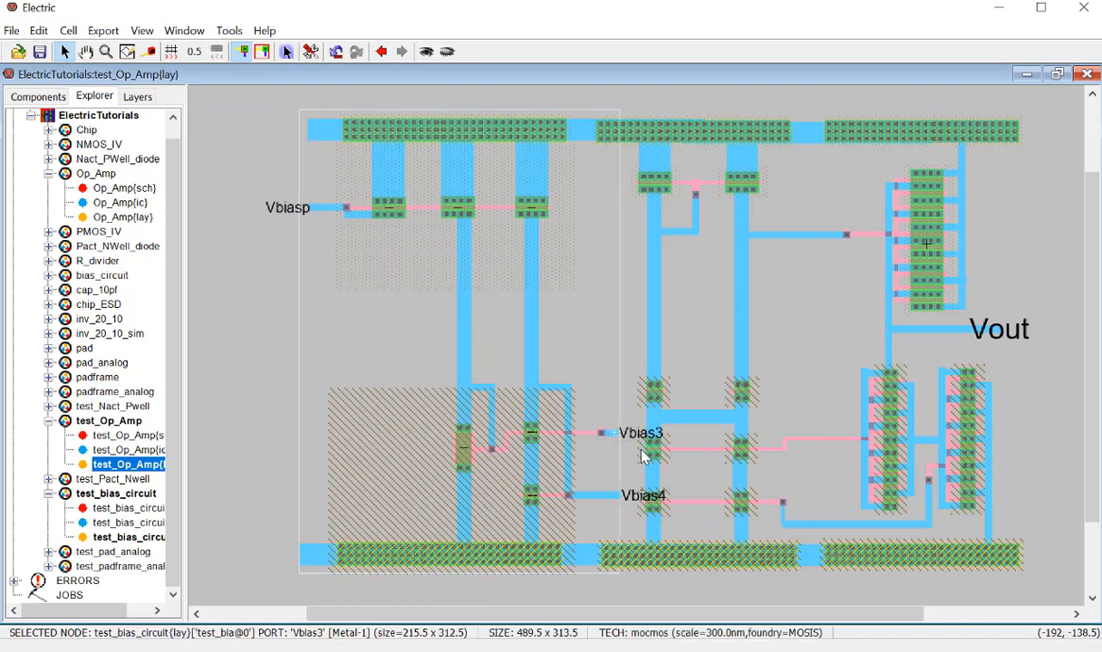
left_click(624, 456)
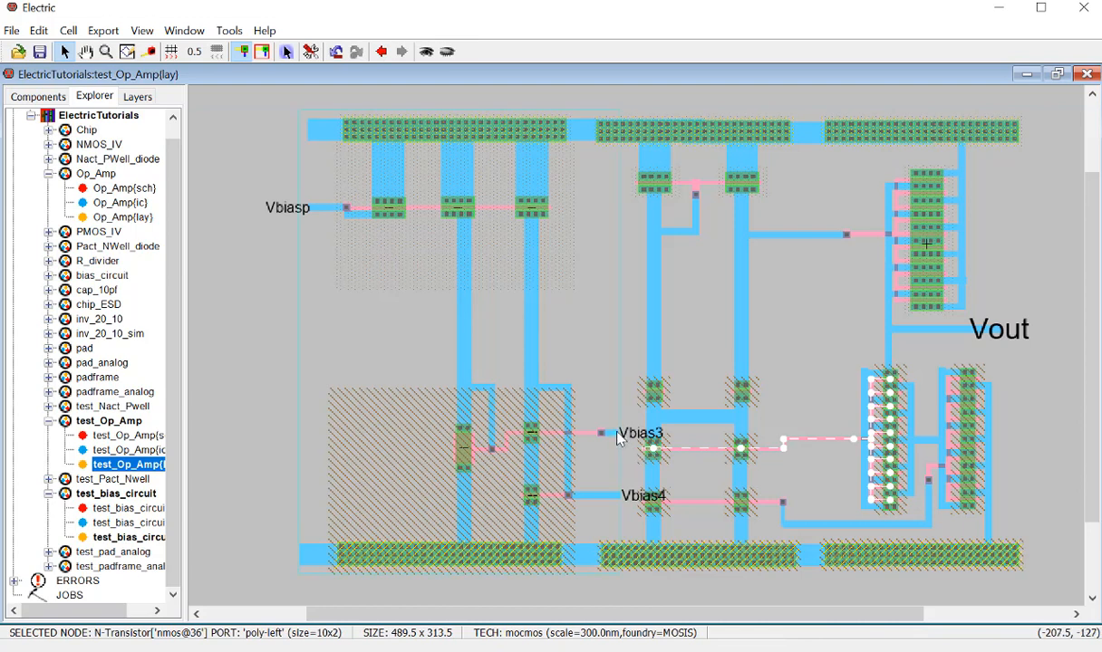
left_click(596, 430)
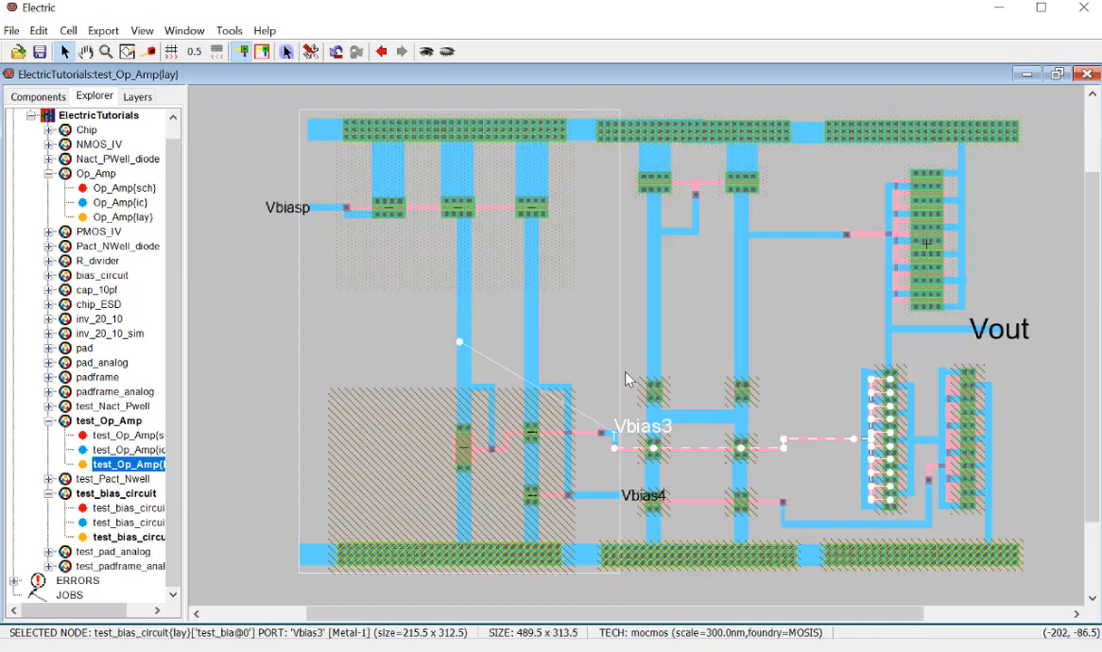
scroll(647, 512, "up", 2, "ctrl")
left_click(635, 514)
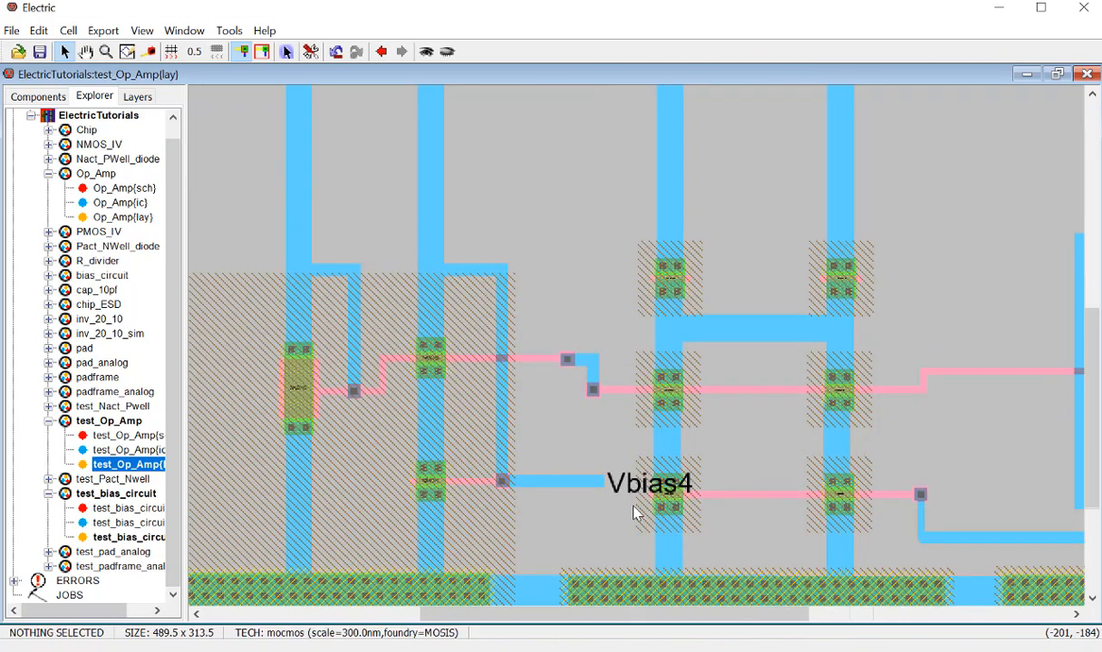
Step: Try to route the Vbias4 port directly to the polysilicon gate of the op-amp's lowest nearby N-transistor
left_click(647, 504)
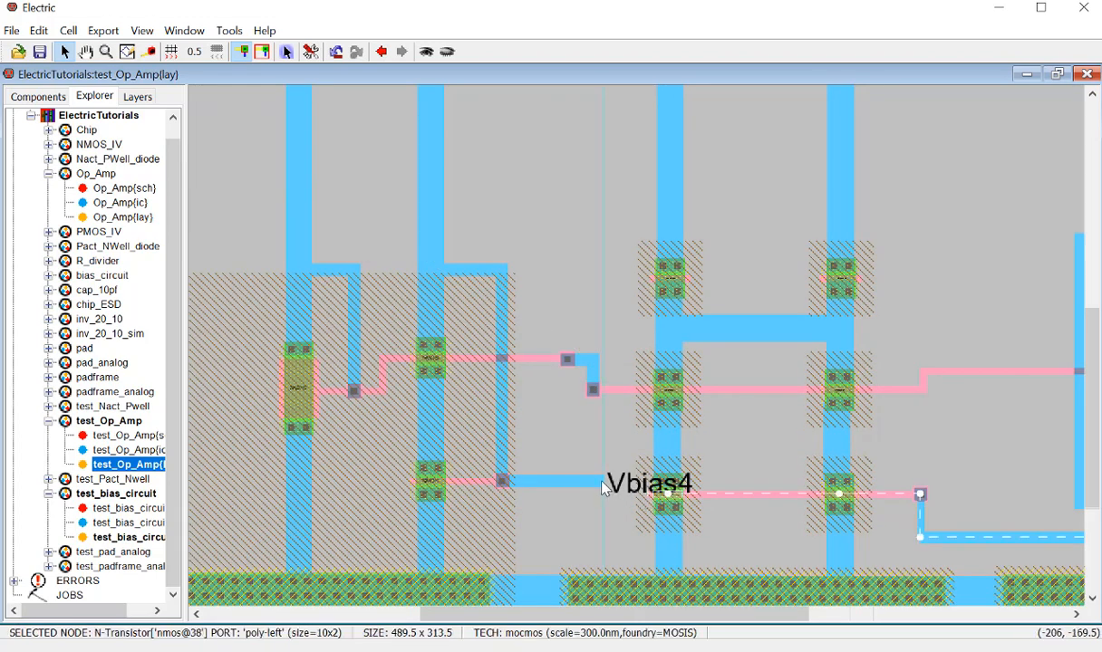
right_click(599, 482)
left_click(624, 528)
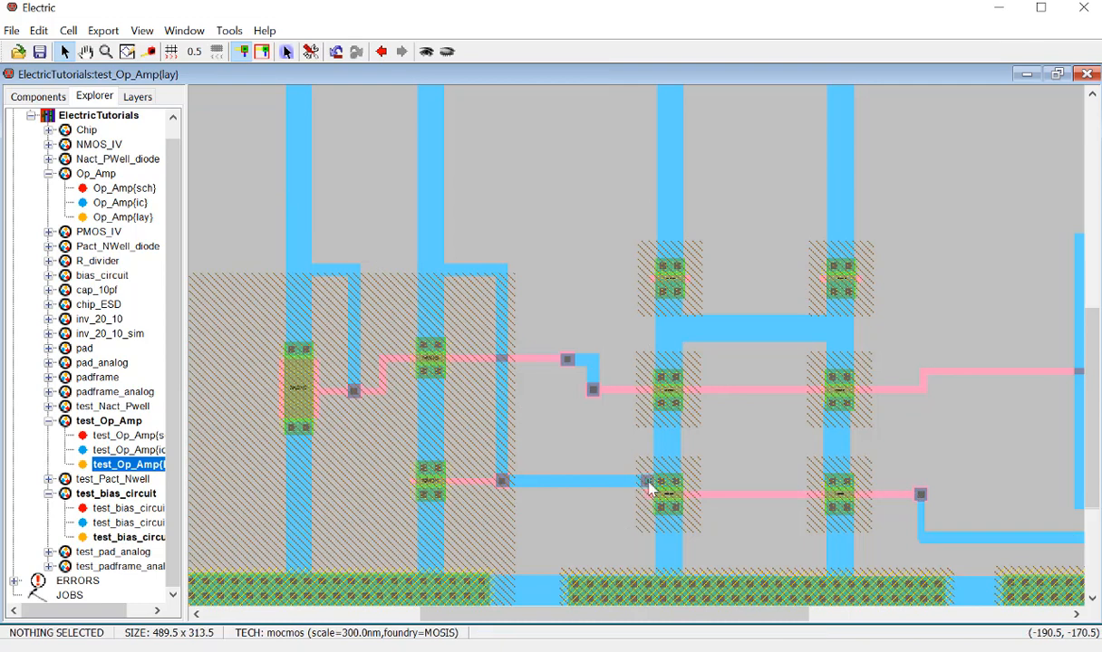
left_click(634, 519)
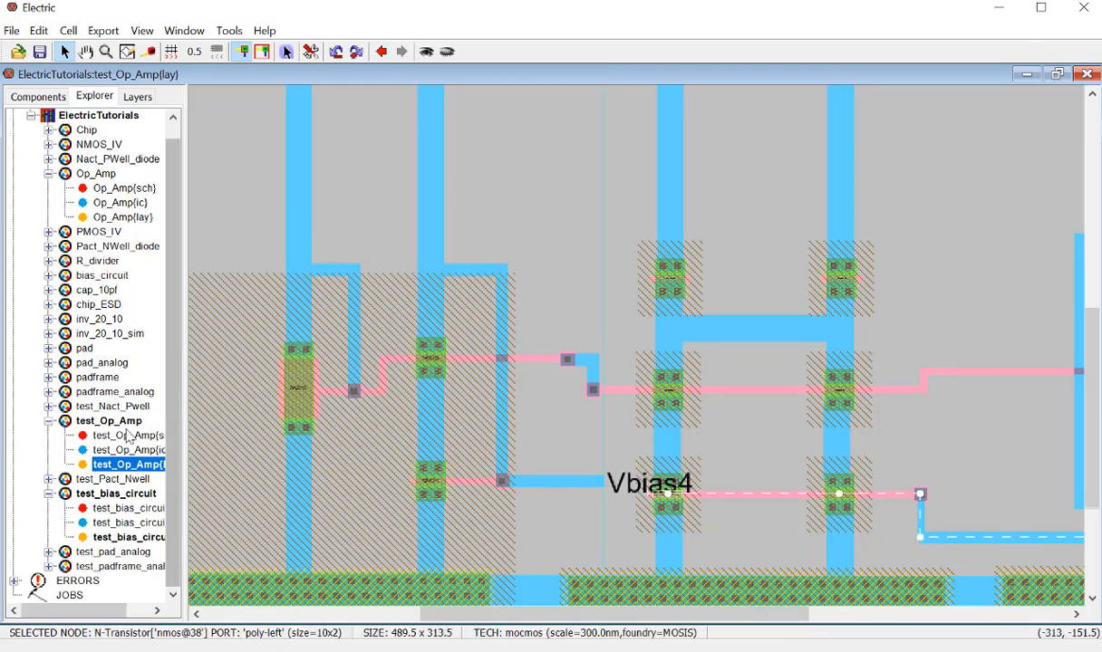
Step: Place a Metal-1-Polysilicon-1 contact between the end of the Vbias4 arc and the op-amp's lowest nearby N-transistor
left_click(38, 96)
left_click(129, 396)
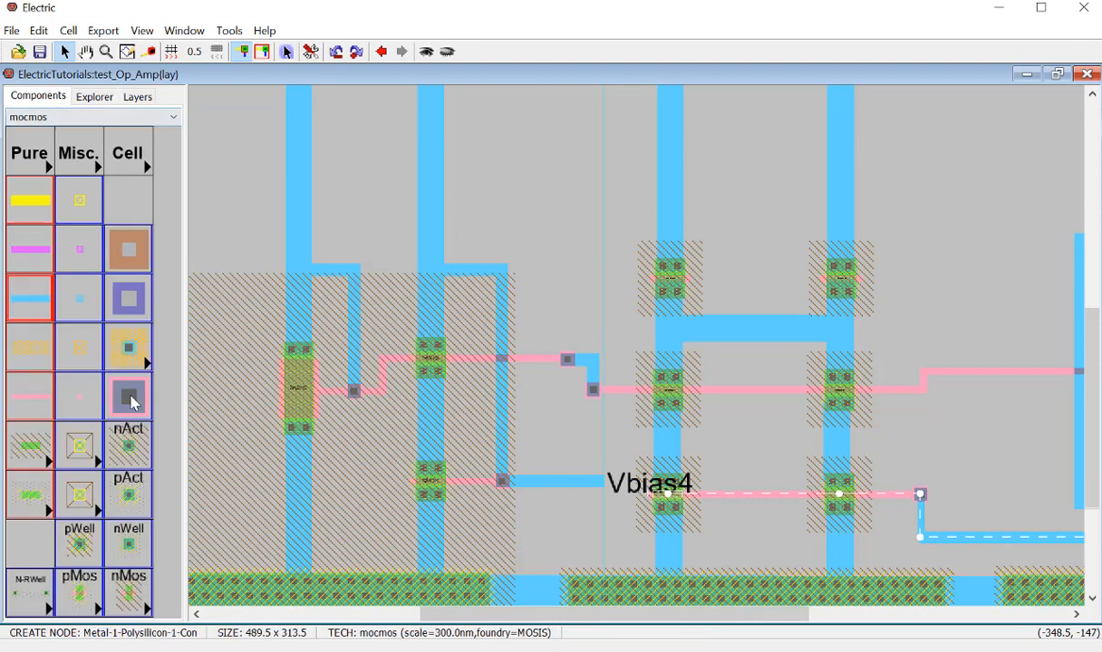
left_click(621, 497)
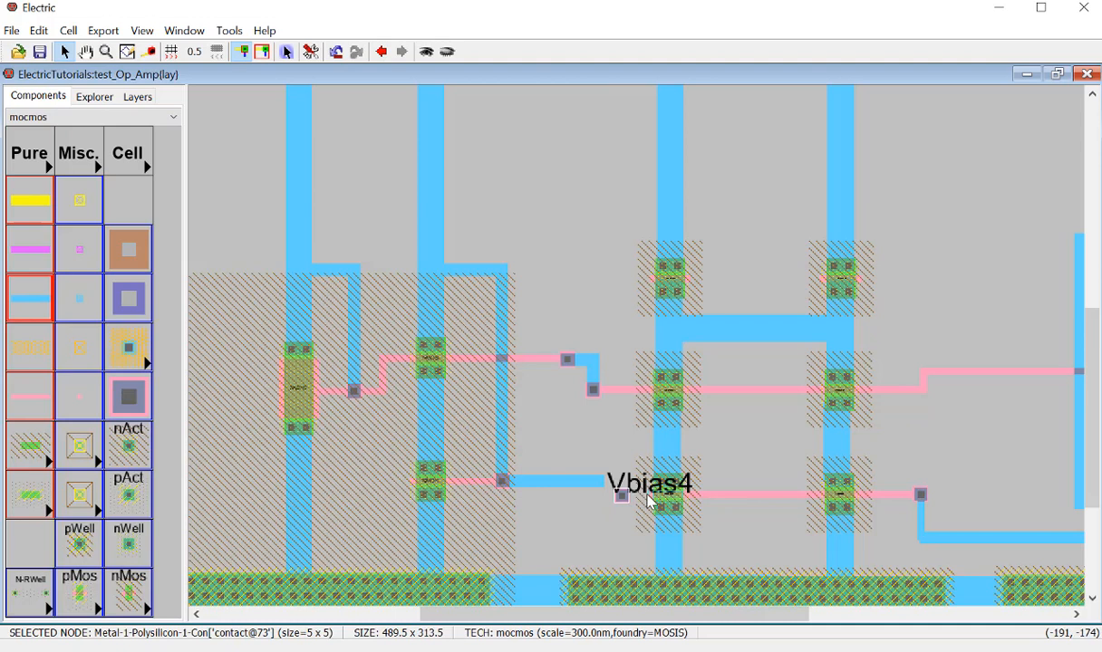
left_click(646, 496)
right_click(624, 496)
key("ctrl+z")
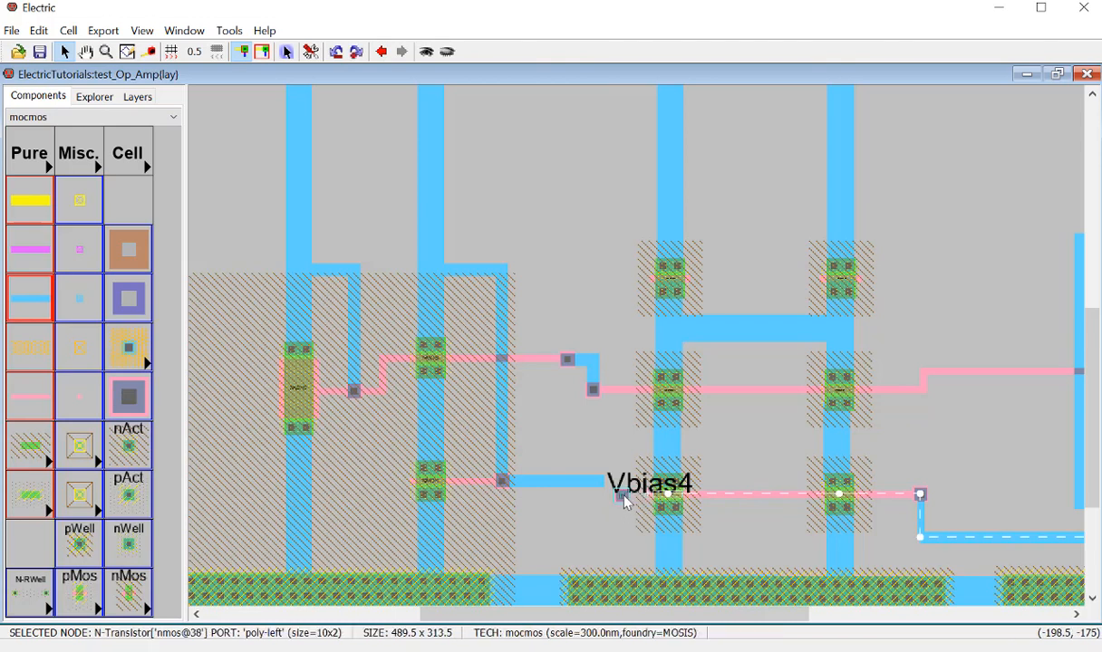
Step: Connect the new contact to the N-transistor's gate in polysilicon and to the bias circuit's Vbias4 port in Metal-1
left_click(624, 495)
right_click(648, 493)
left_click(626, 519)
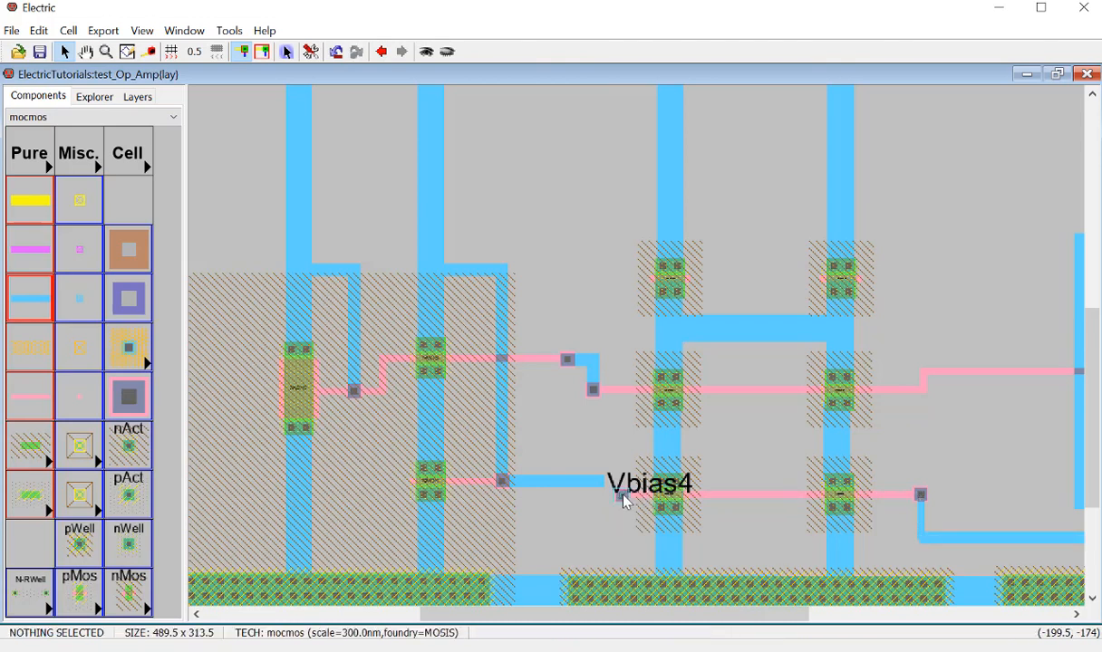
left_click(623, 497)
right_click(599, 485)
left_click(623, 514)
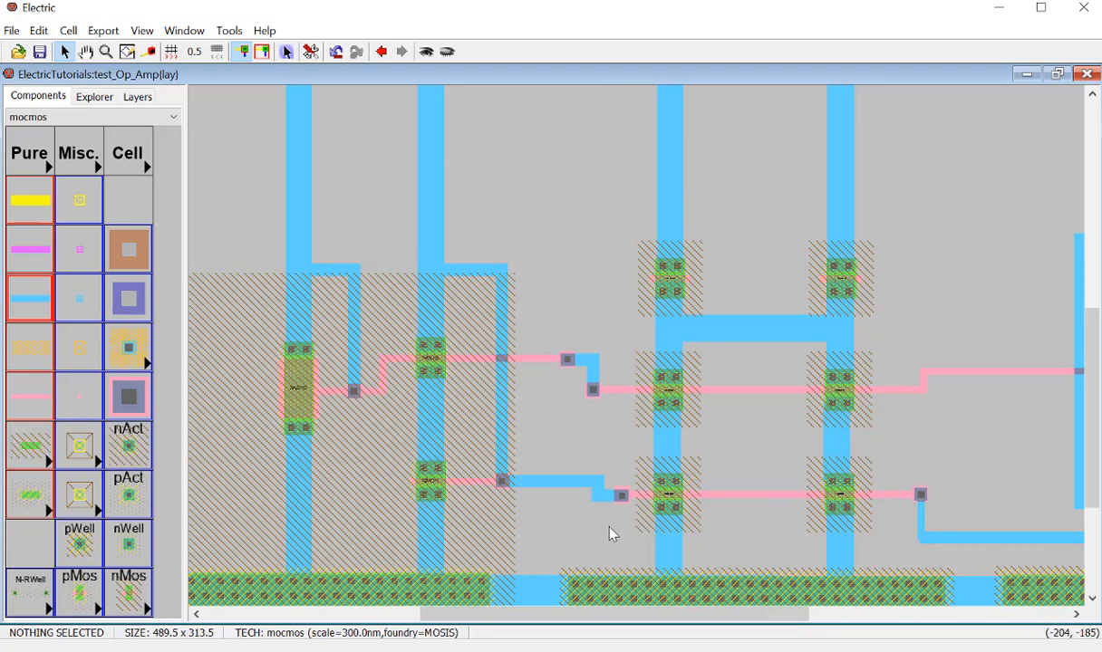
Step: Run the full layout DRC on test_Op_Amp{lay}, dismiss the report, and bring the whole layout into view
key("F5")
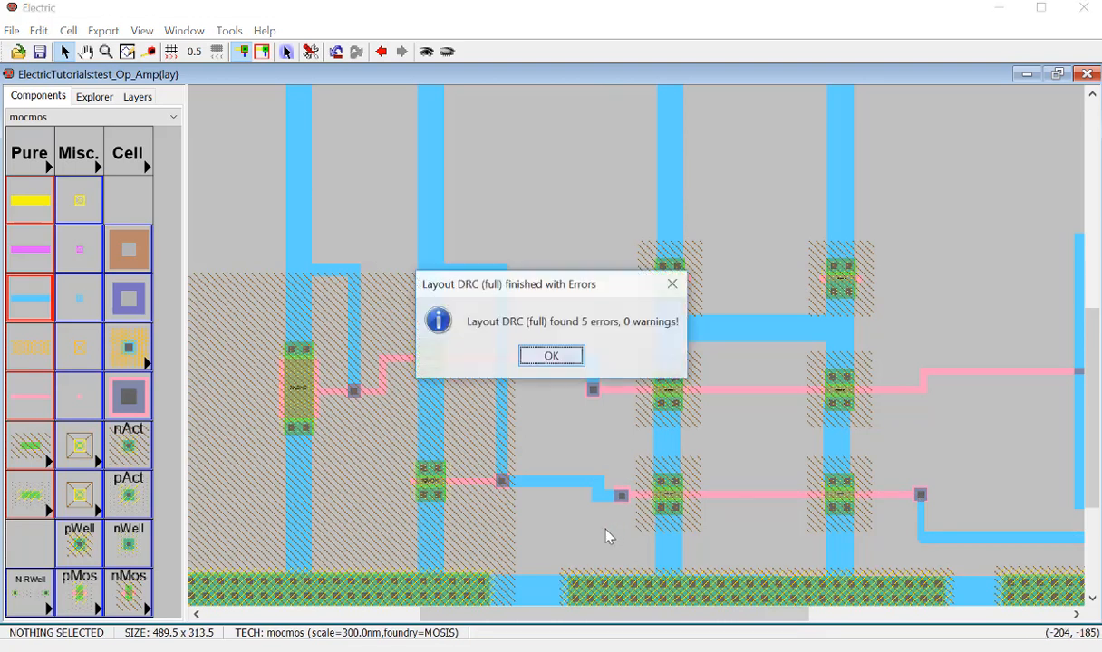
left_click(553, 355)
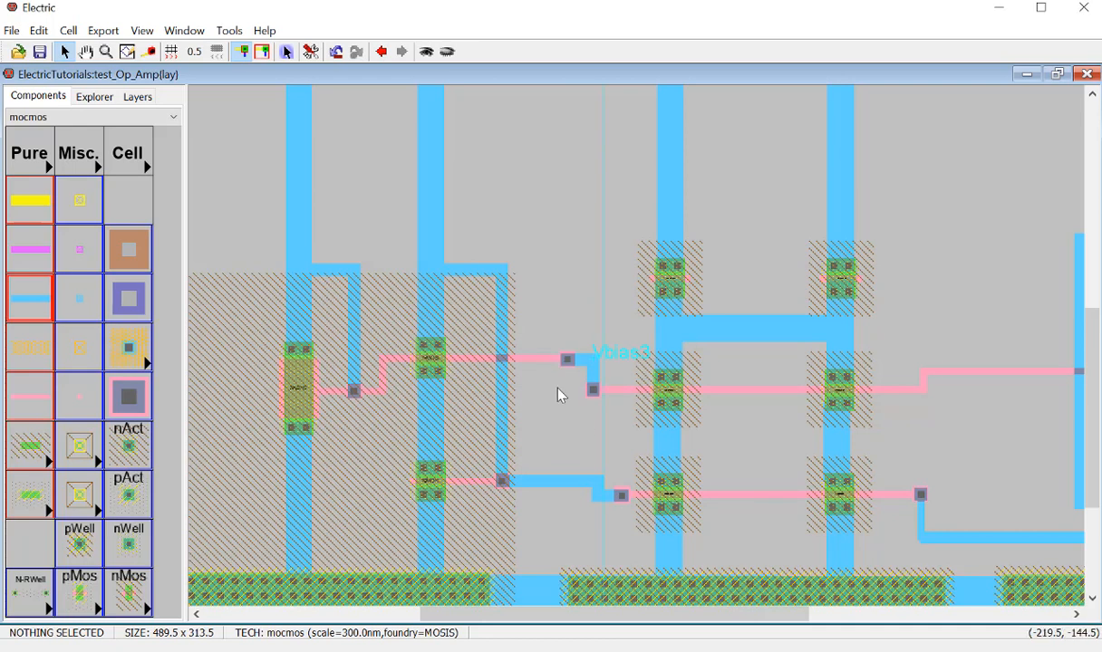
scroll(558, 389, "down", 8, "ctrl")
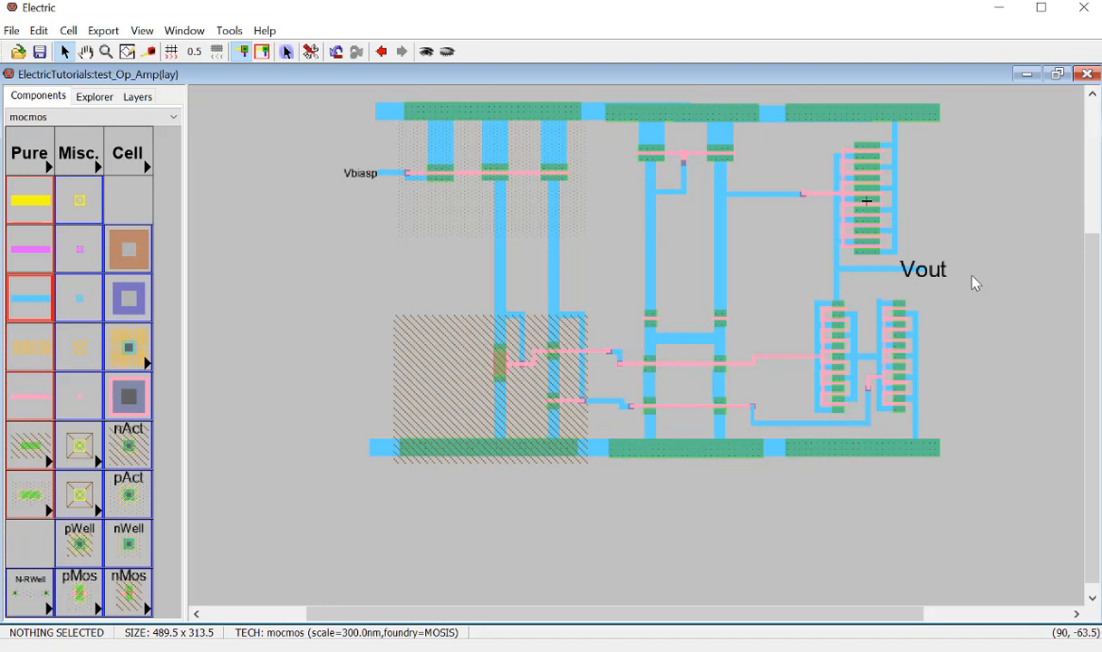
Step: Extend the bias circuit's Vbiasp port outward with a Metal-1 arc and export the arc's end pin as Vbiasp
scroll(972, 286, "up", 2, "ctrl")
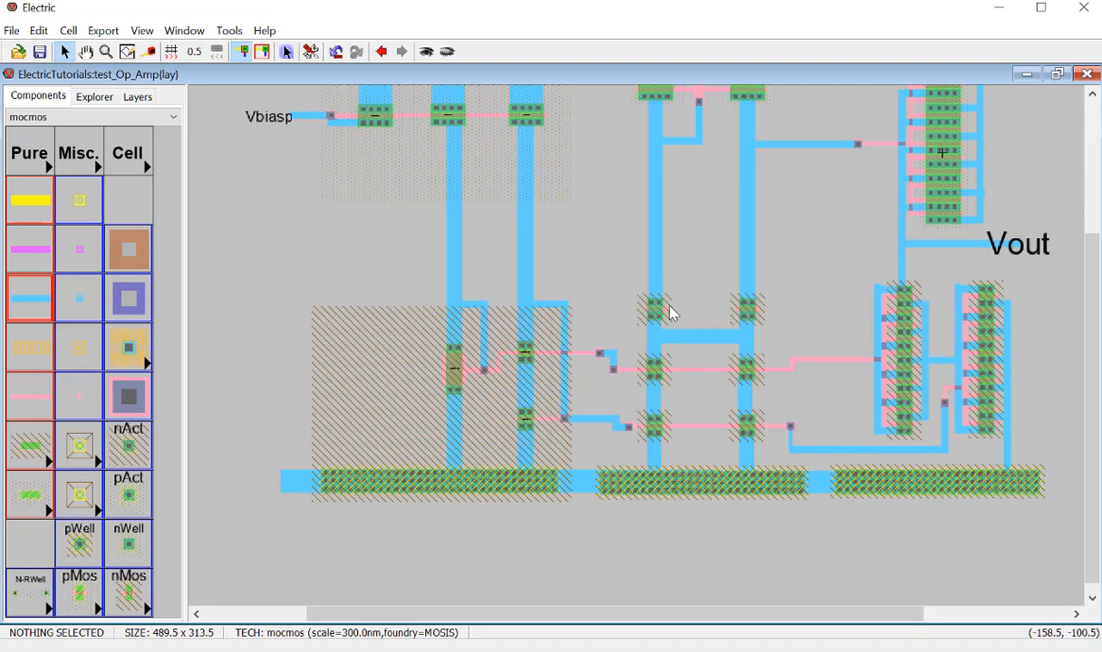
left_click(632, 314)
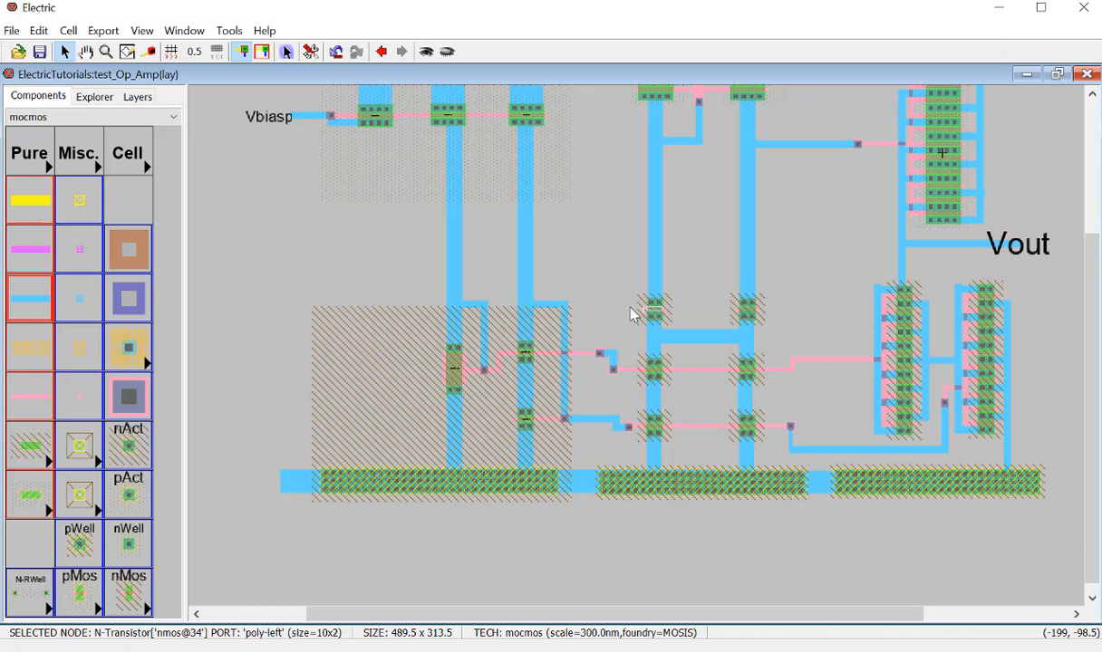
left_click(291, 116)
right_click(251, 116)
left_click(255, 177)
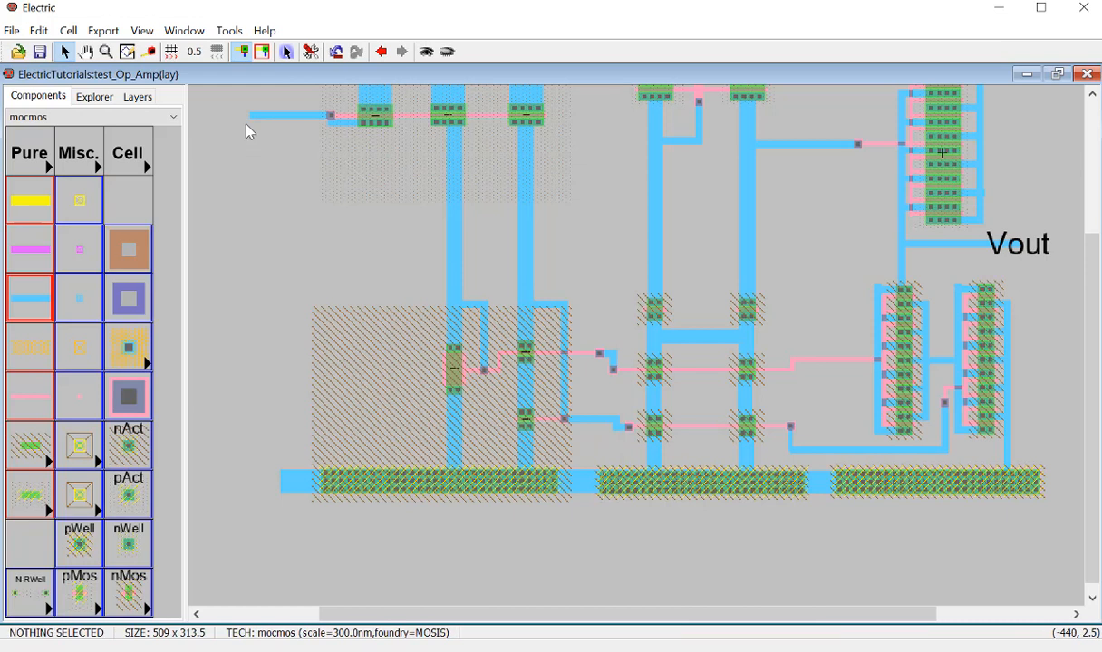
left_click(253, 116)
key("ctrl+e")
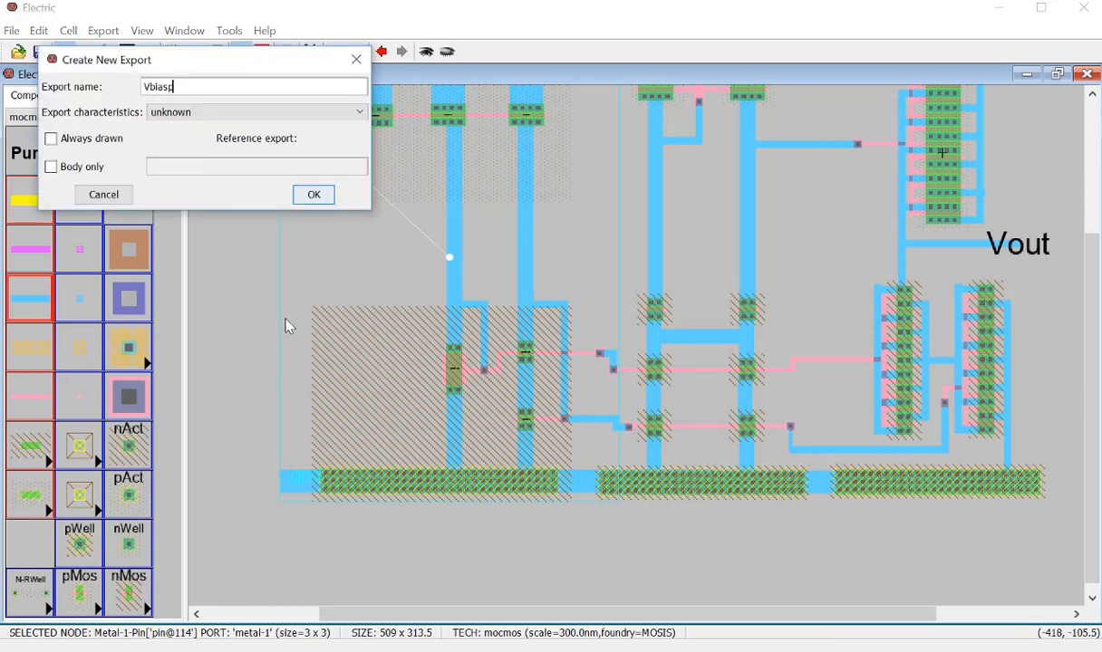
type("Vbiasp")
key("Return")
Step: Set the Vbiasp export's text size to 20 units and move its label outward beyond the end of the Metal-1 arc
left_click(259, 118)
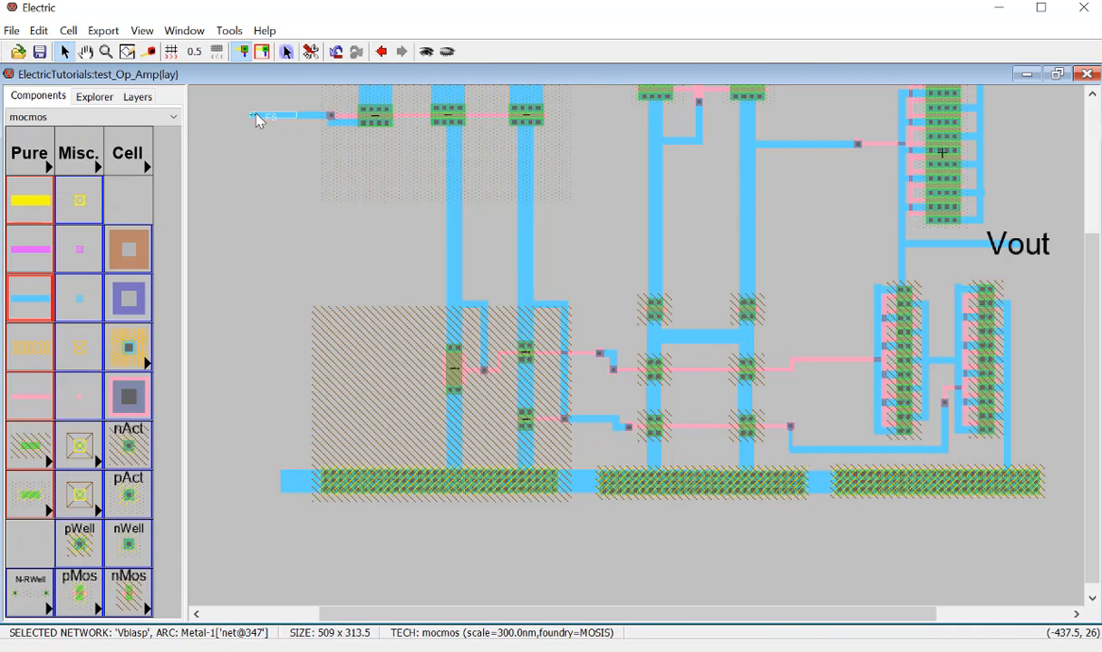
left_click(258, 116)
key("ctrl+i")
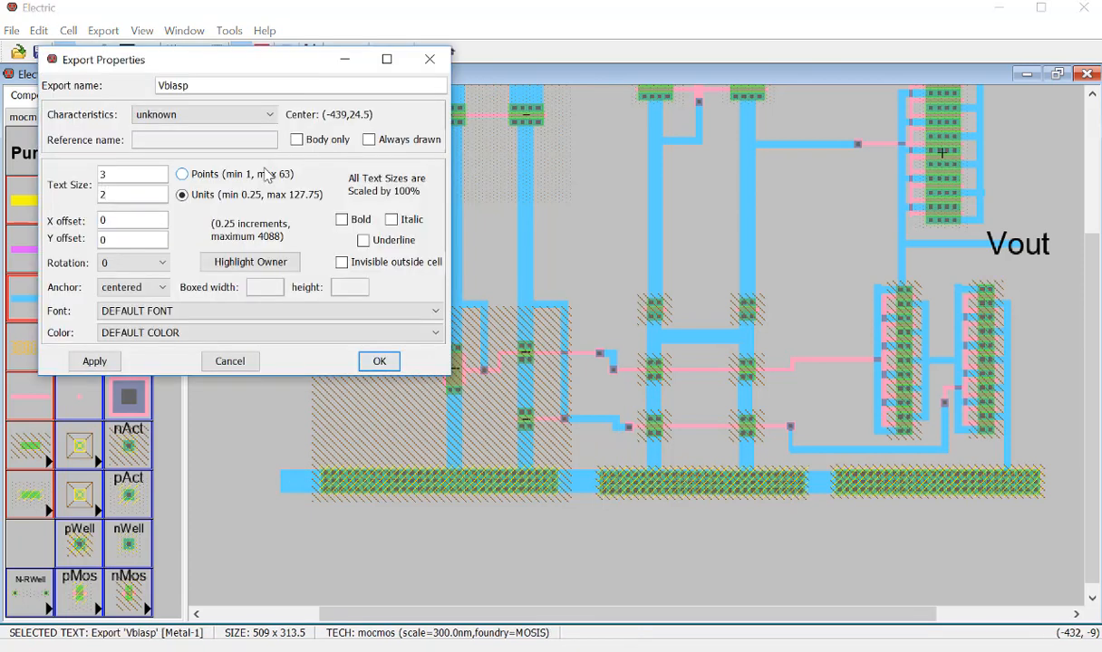
type("0")
key("Return")
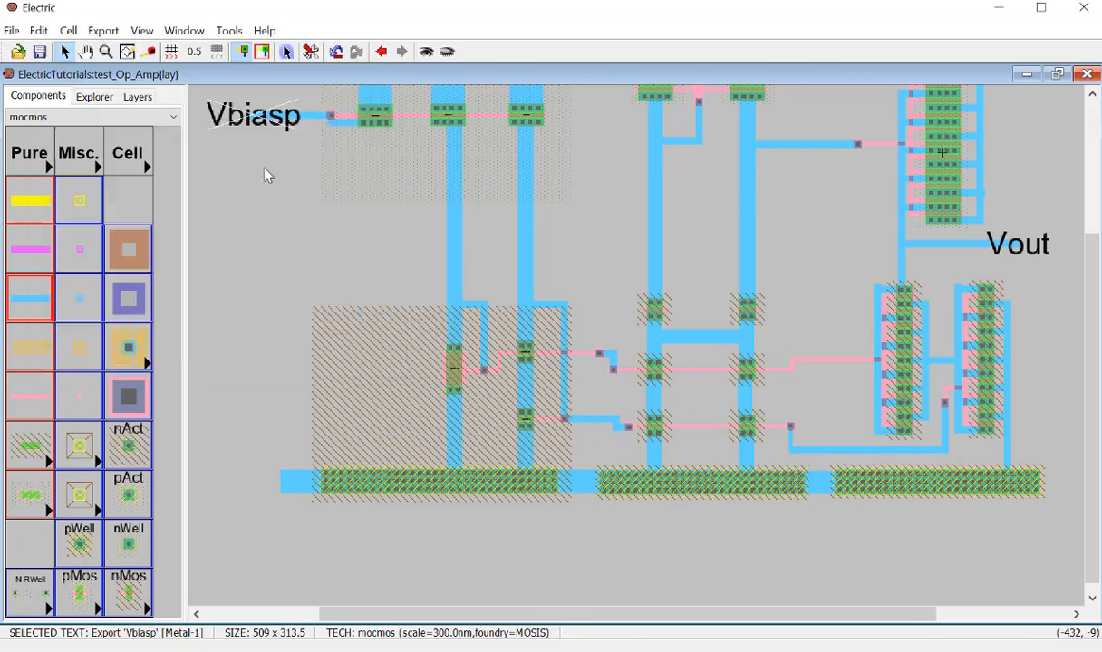
left_click_drag(232, 120, 202, 122)
left_click(239, 185)
left_click(228, 192)
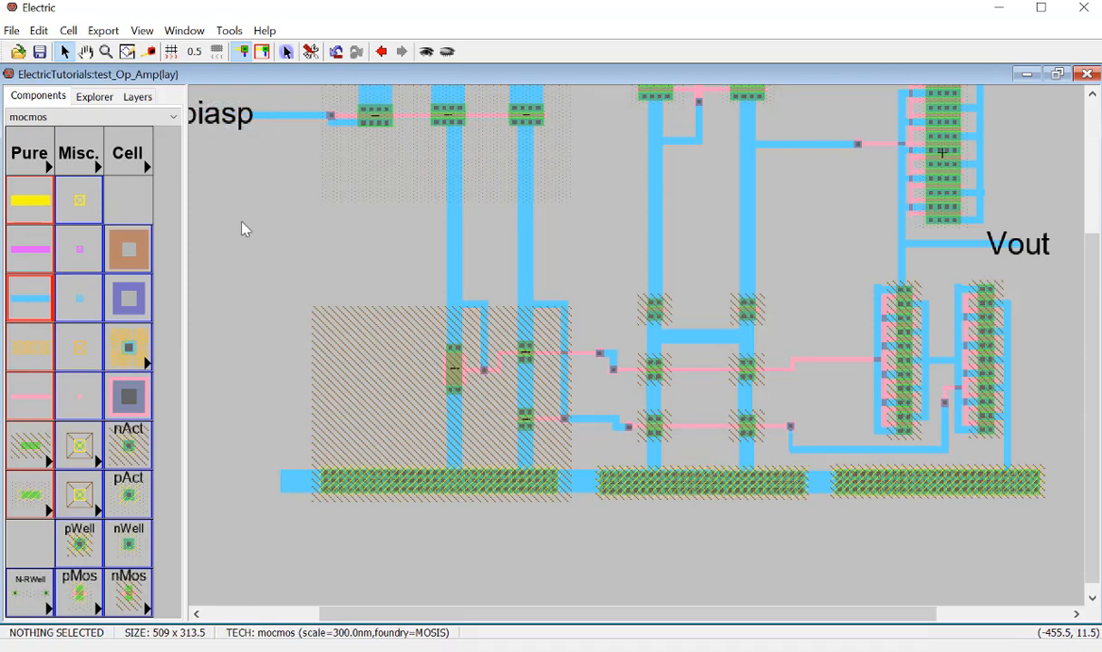
Step: Place a Metal-1-Polysilicon-1 contact beside the op-amp's upper-left N-transistor and connect it to the gate in polysilicon
left_click(645, 313)
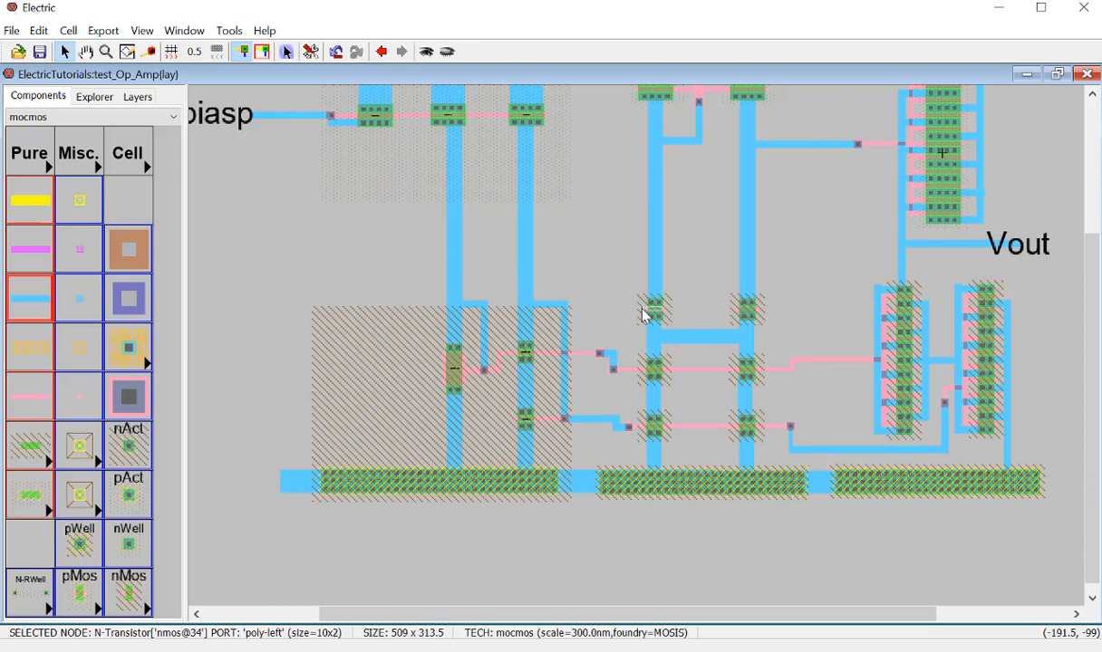
left_click(128, 391)
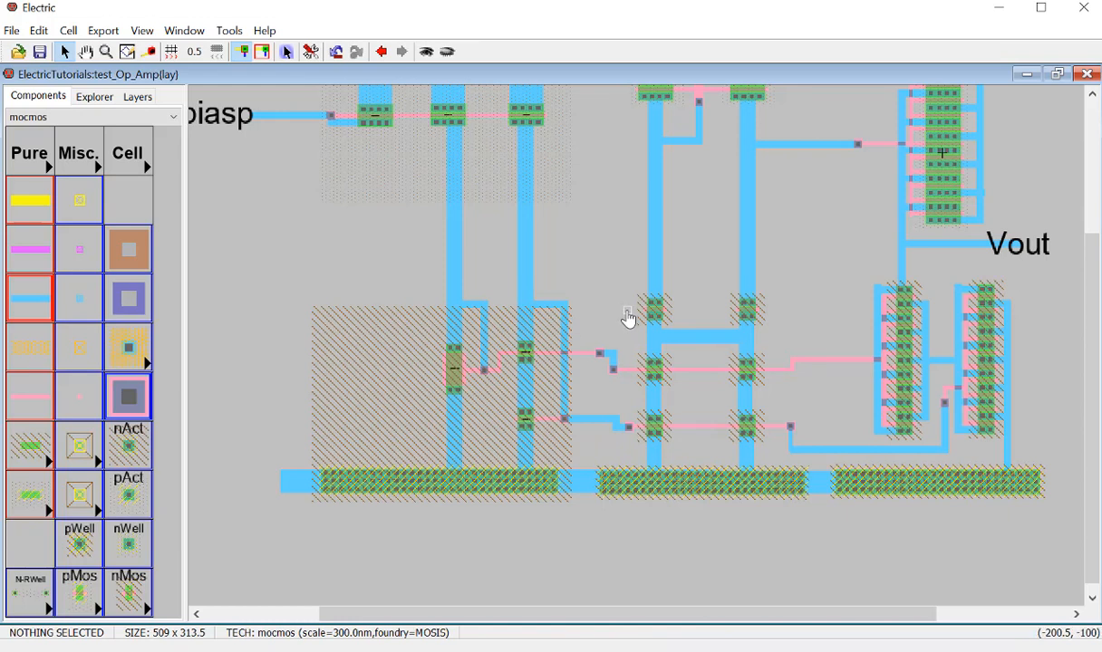
left_click(628, 311)
left_click(628, 311)
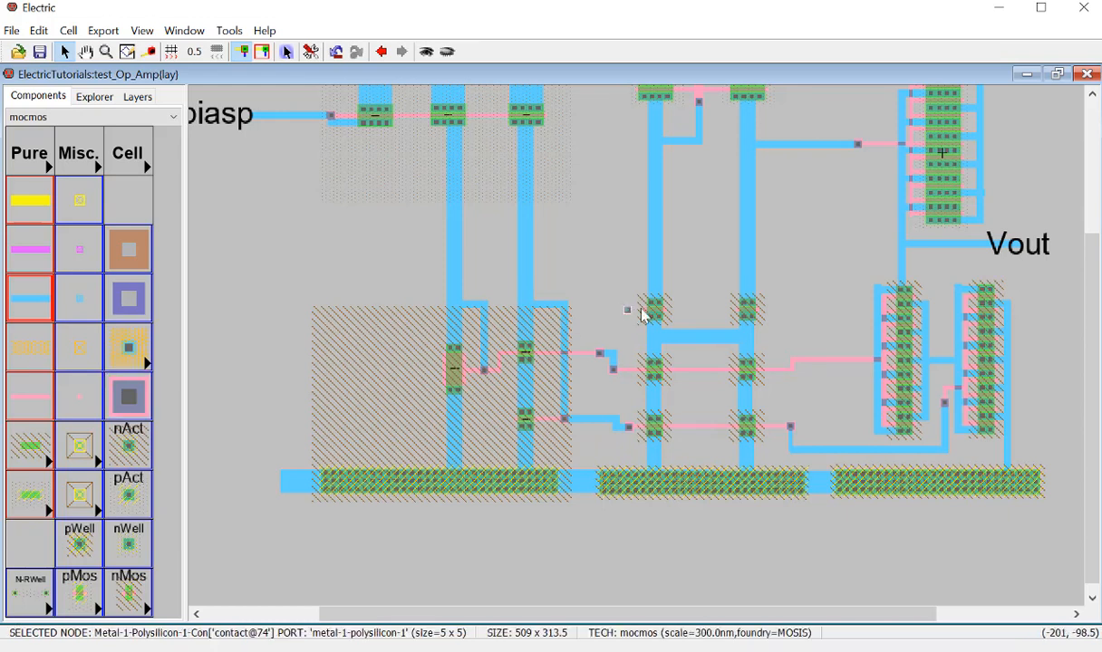
left_click(640, 311, "shift")
right_click(639, 311)
left_click(626, 314)
left_click(626, 332)
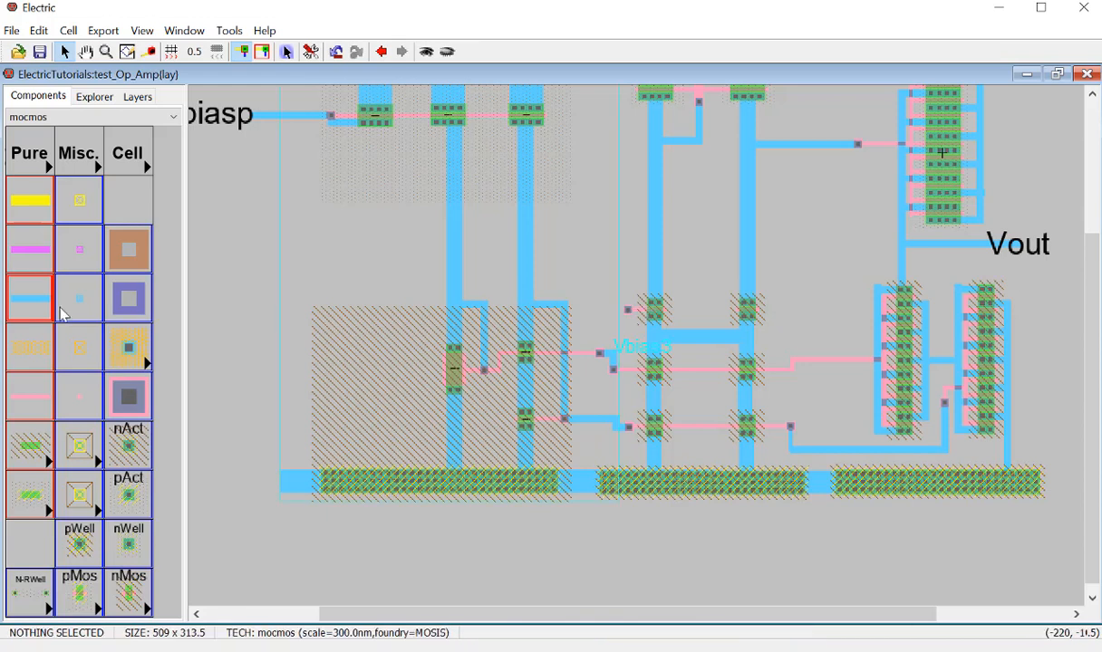
Step: Place a Metal-1-Metal-2 contact just above the new polysilicon contact and join the two with a Metal-1 arc
left_click(134, 249)
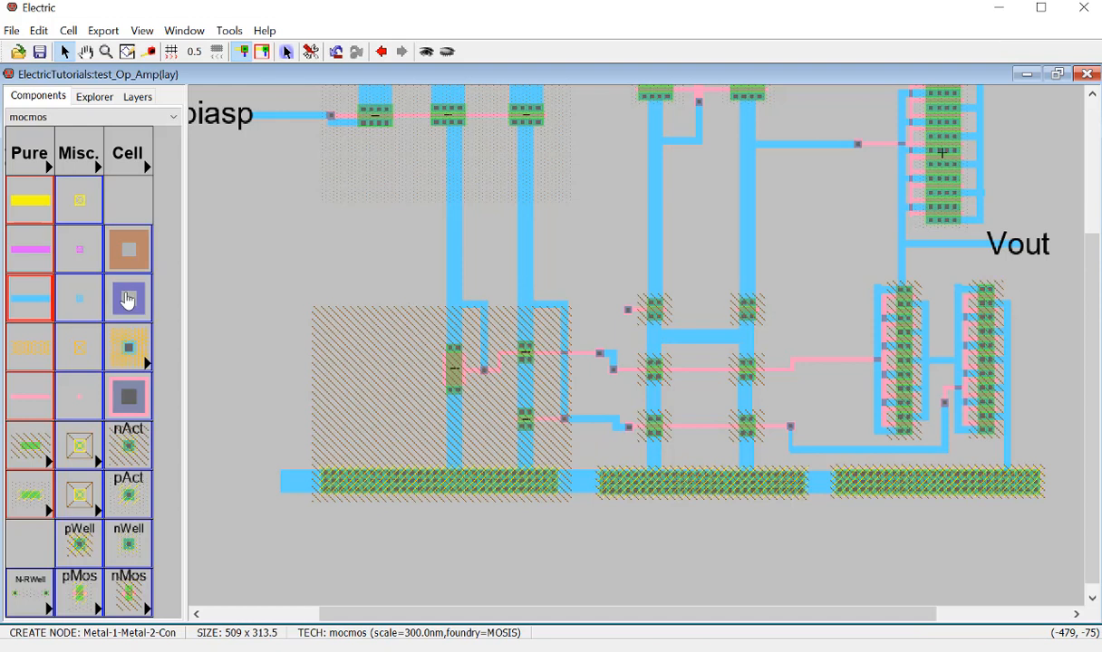
left_click(124, 304)
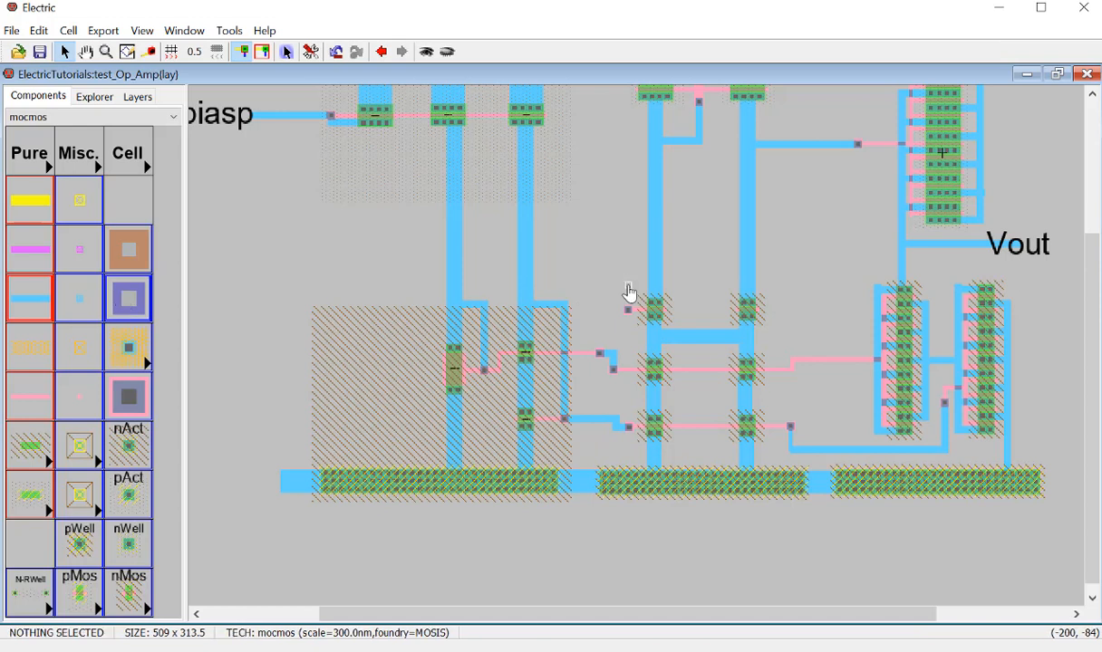
left_click(628, 288)
left_click(627, 309)
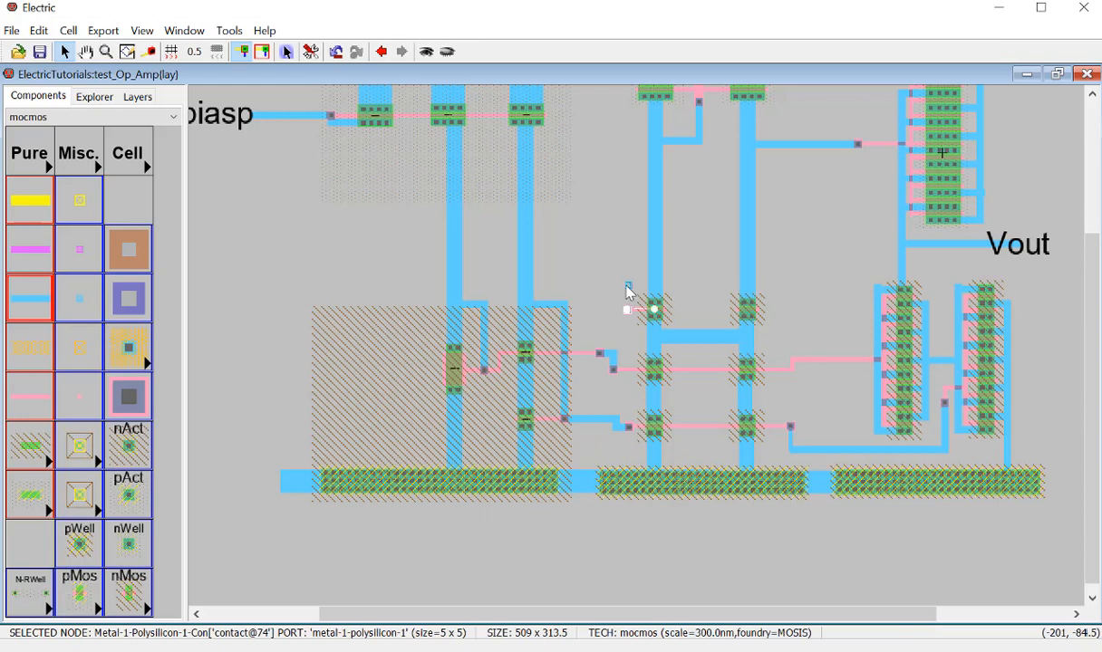
right_click(627, 286)
left_click(623, 259)
Step: Route a Metal-2 arc from the Metal-1-Metal-2 contact across the bias circuit to its outer side and export its end pin as Vm
left_click(626, 284)
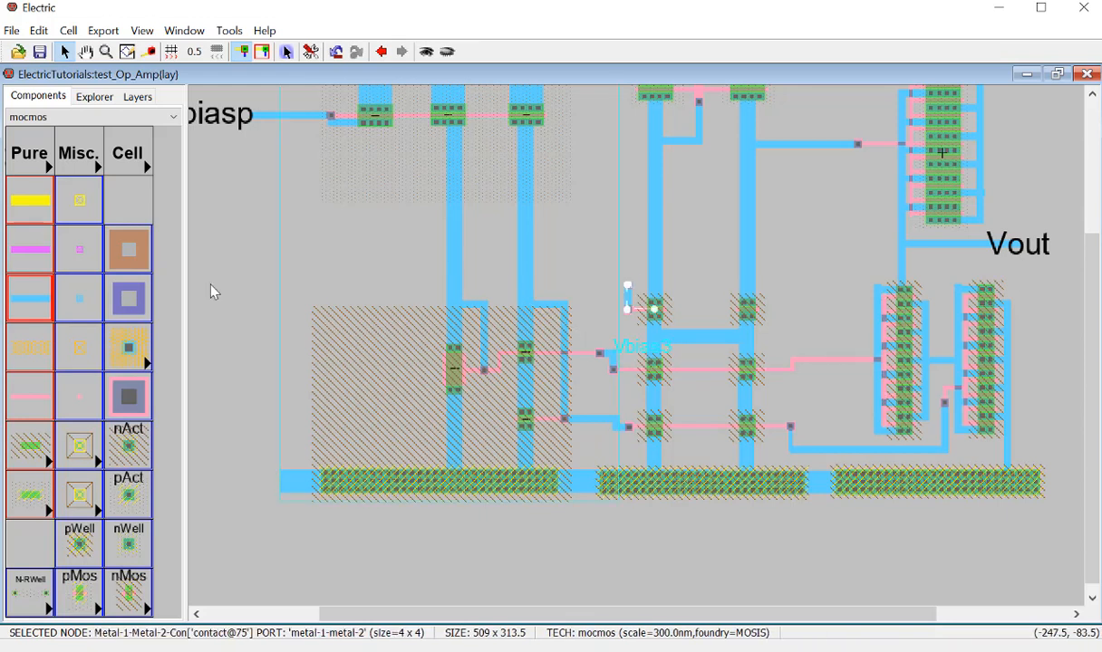
left_click(32, 262)
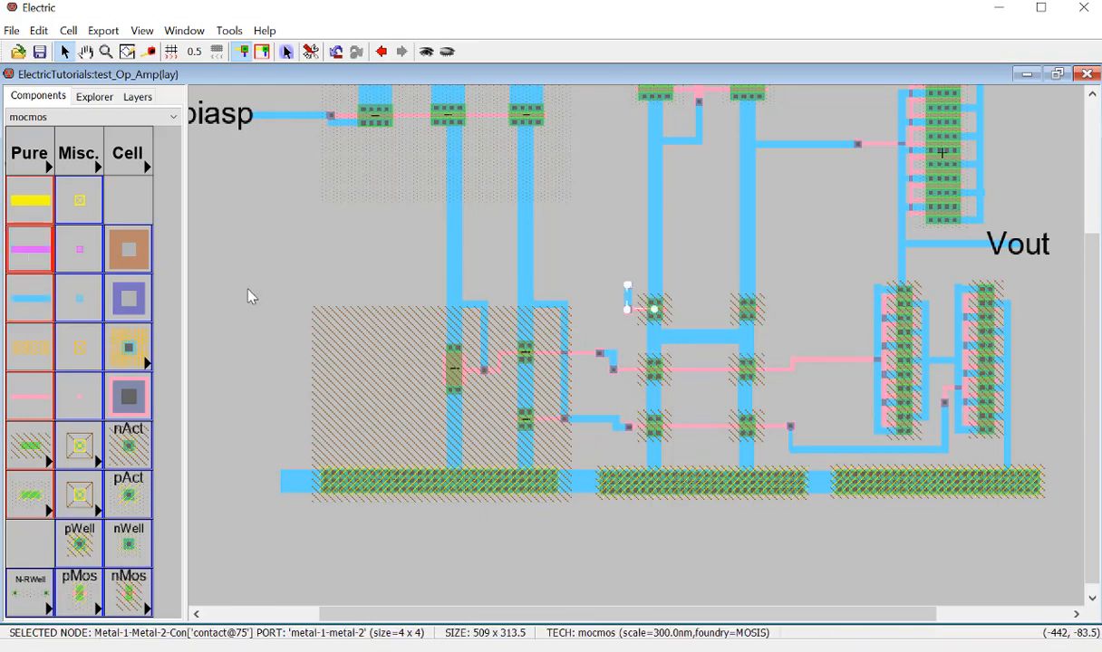
right_click_drag(248, 301, 245, 298)
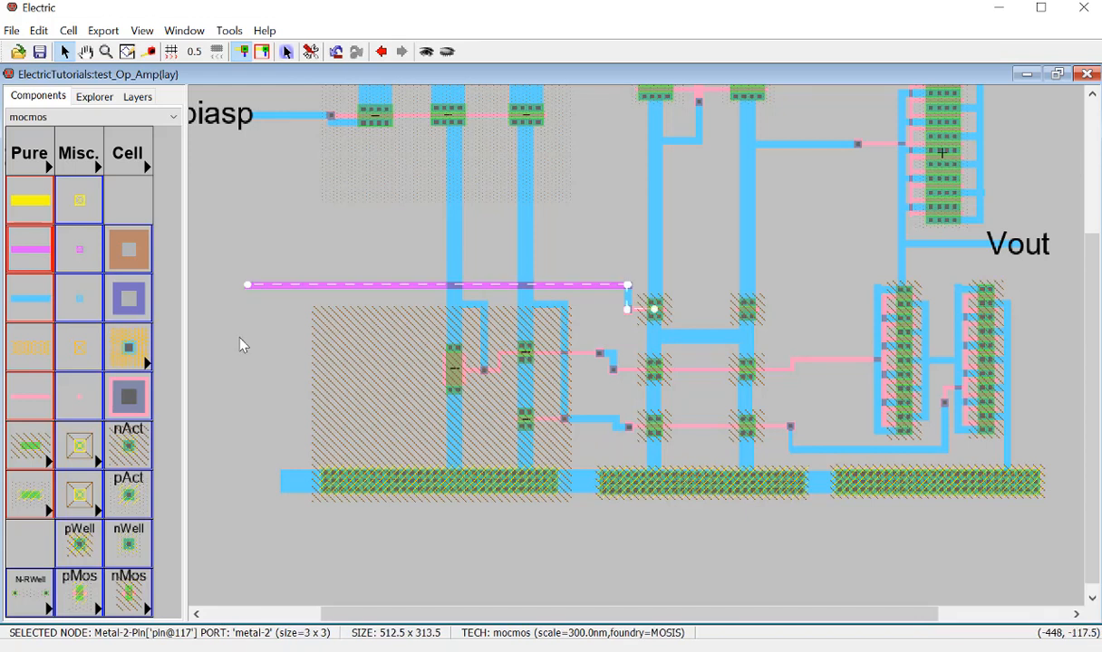
left_click(240, 335)
left_click(246, 286)
key("ctrl+e")
key("Return")
Step: Set the Vm export's text size to 20 units and move its label just beyond the end of the Metal-2 arc
left_click(249, 291)
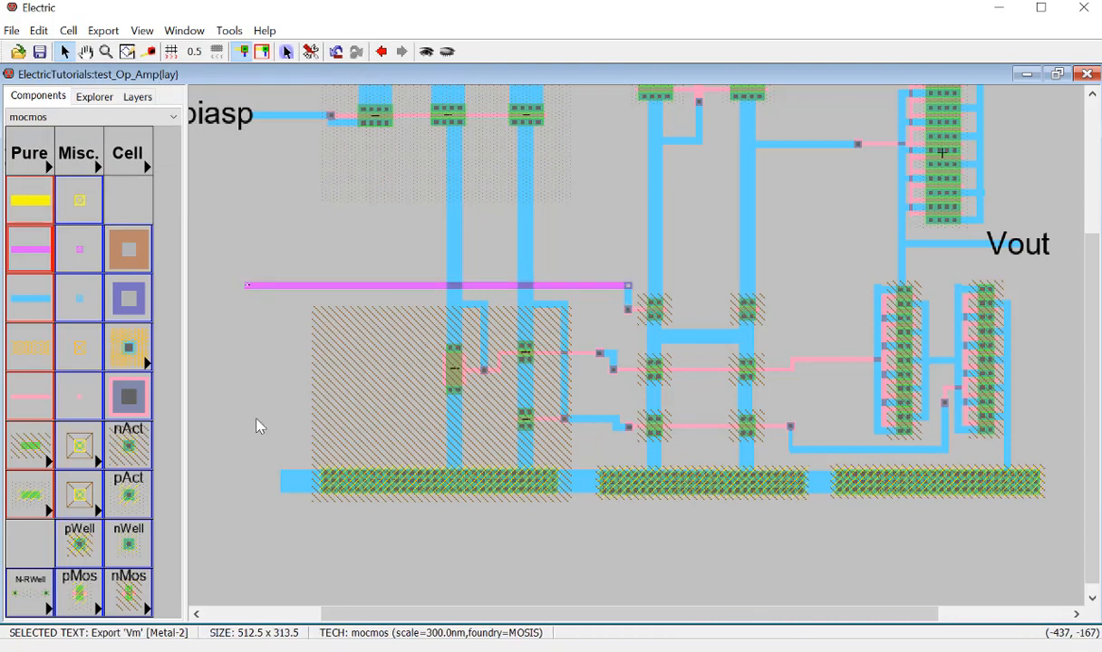
key("ctrl+i")
type("2")
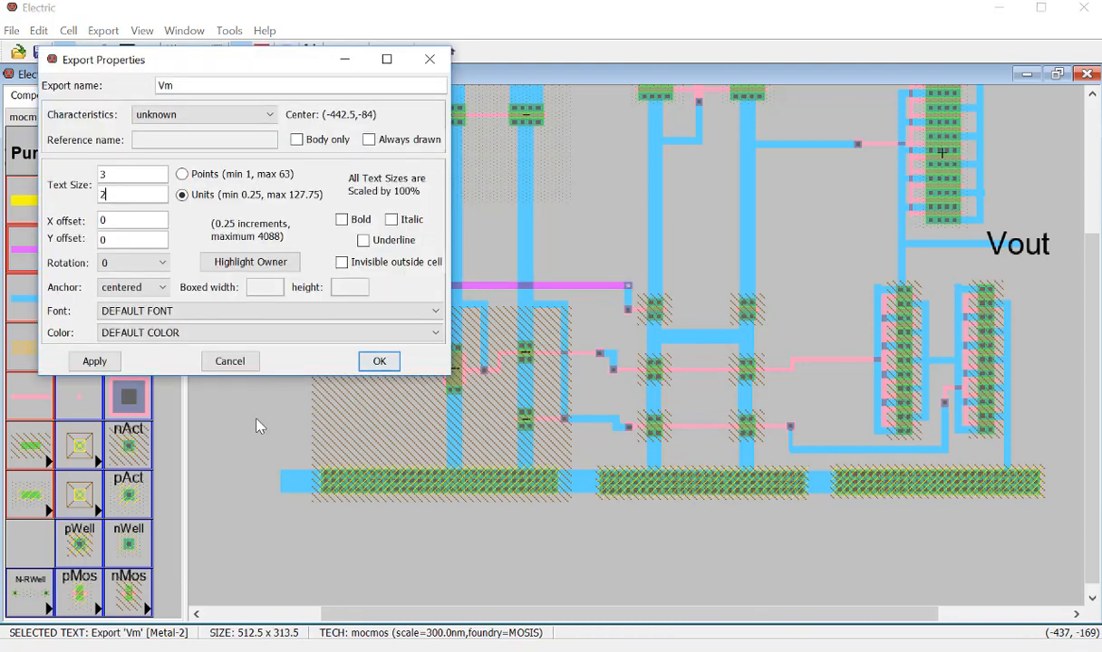
type("0")
key("Return")
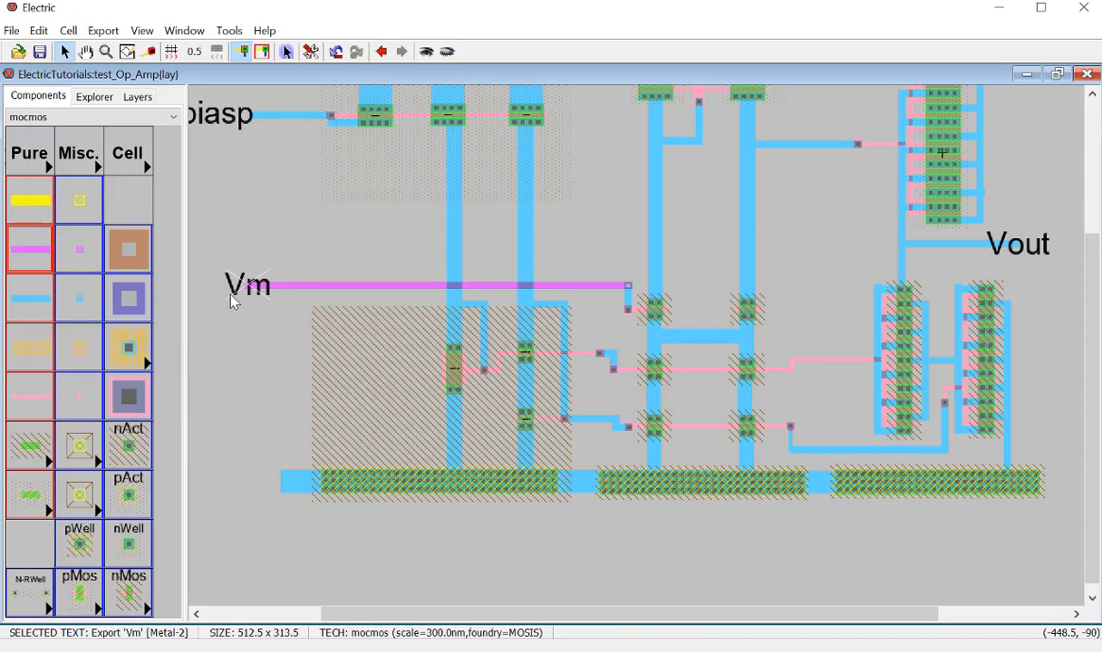
left_click_drag(233, 302, 211, 307)
left_click(233, 363)
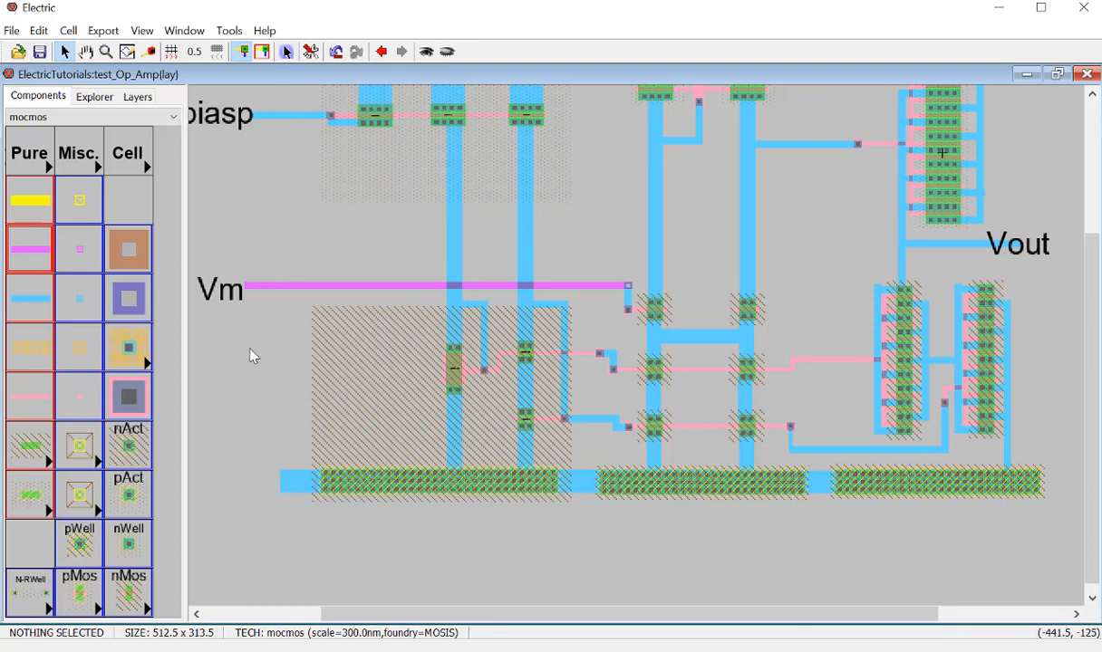
Step: Place a Metal-1-Polysilicon-1 contact beside the op-amp's upper-right N-transistor and connect it to the gate in polysilicon
left_click(738, 317)
left_click(129, 397)
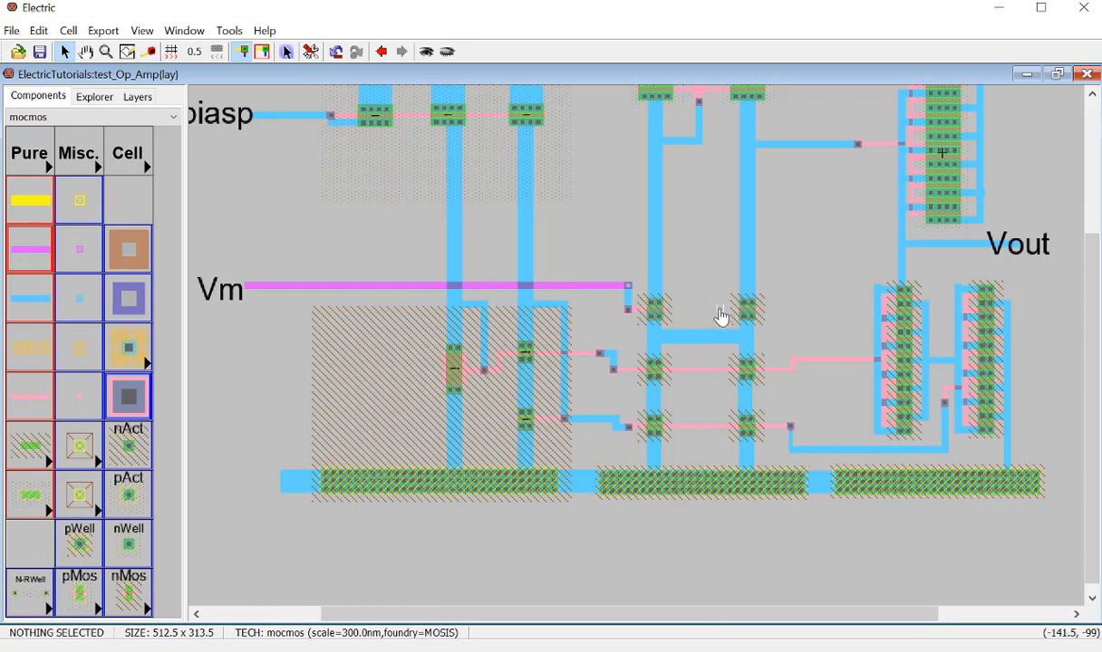
left_click(721, 316)
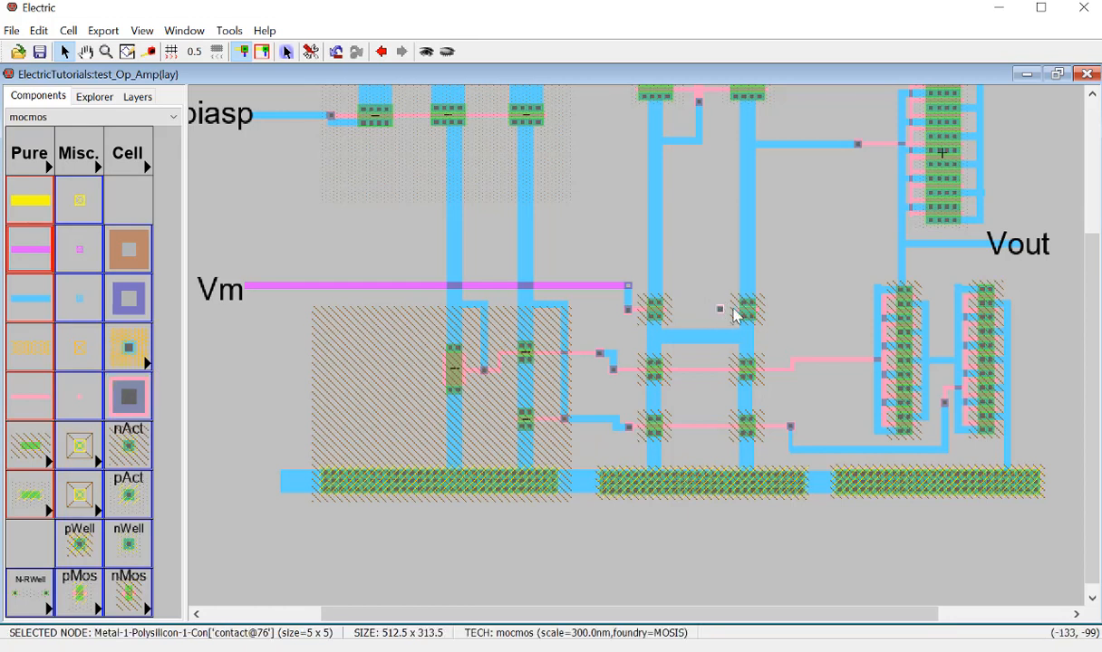
right_click(736, 310)
left_click(711, 276)
Step: Place a Metal-1-Metal-2 contact above the upper-right transistor's gate contact, higher than the Vm arc, and join the contacts in Metal-1
left_click(132, 300)
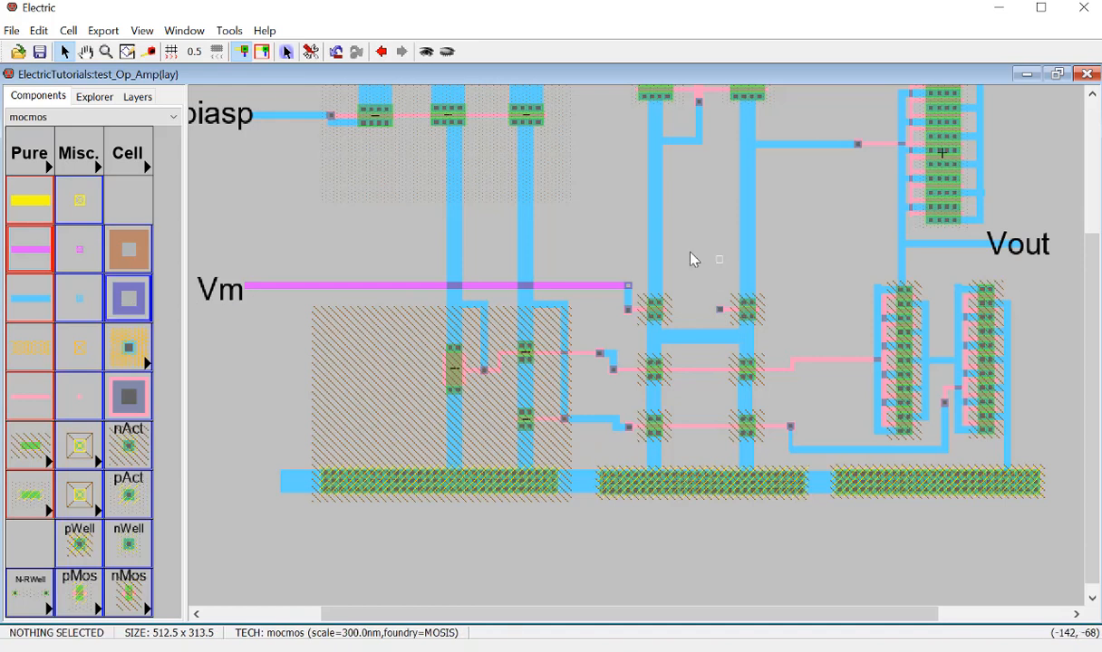
left_click(721, 306)
right_click(718, 260)
left_click(721, 240)
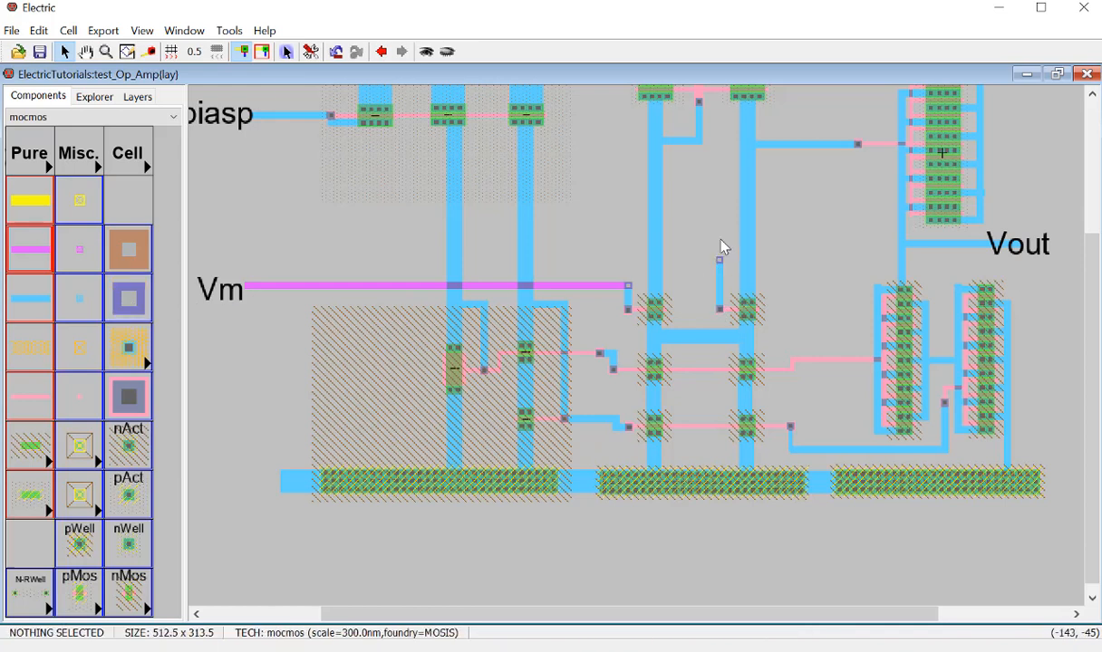
Step: Route a Metal-2 arc from the upper-right transistor's Metal-1-Metal-2 contact outward above the Vm arc and export its end pin as Vp
left_click(719, 259)
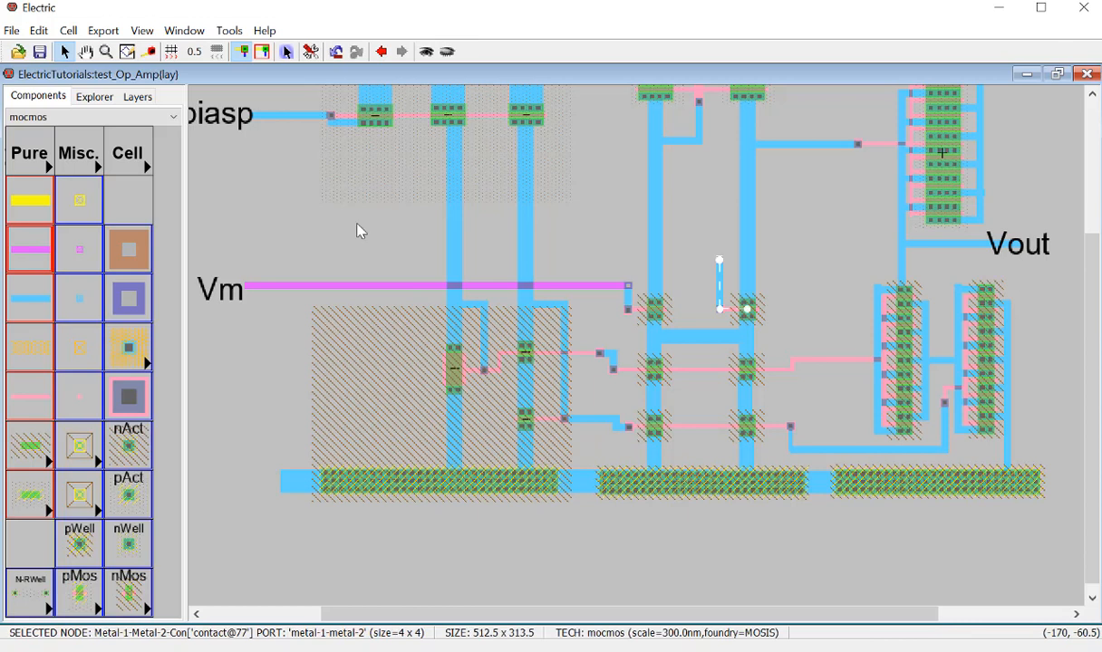
right_click(237, 259)
left_click(244, 243)
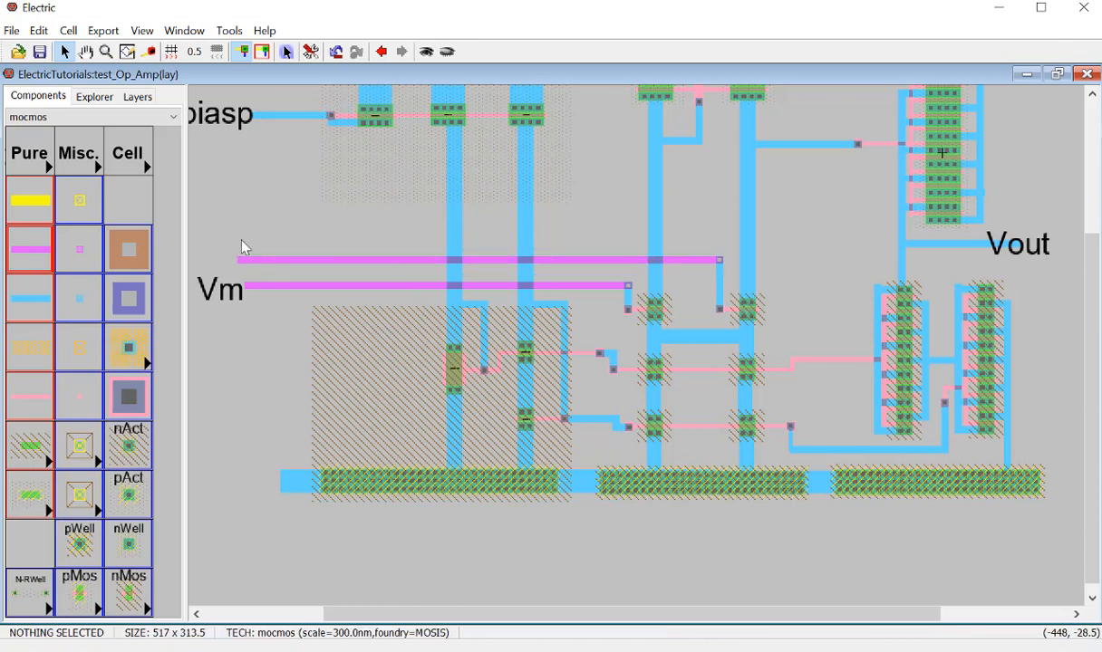
left_click(239, 261)
key("ctrl+e")
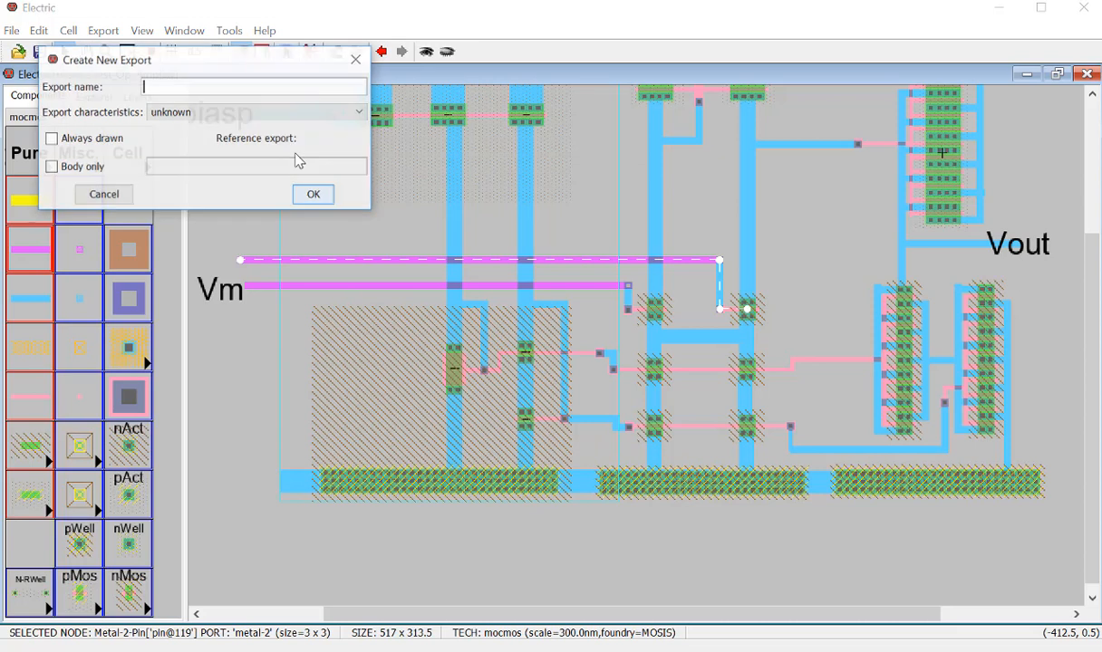
type("Vm")
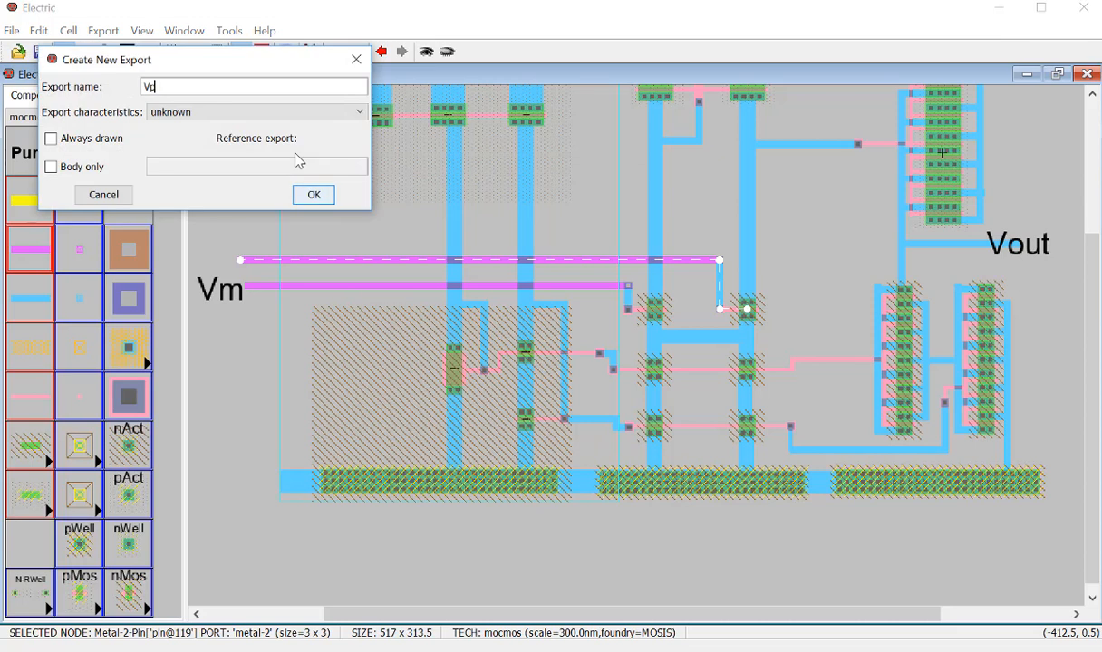
type("iasp")
key("Return")
left_click(246, 238)
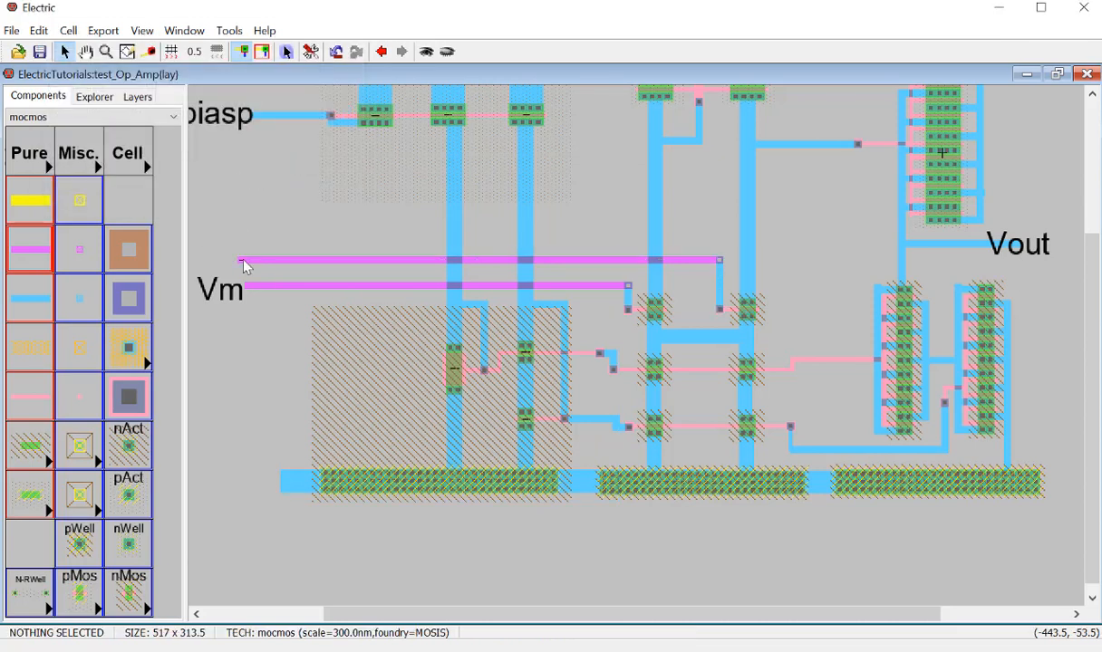
Step: Enlarge the Vp export's text to match the Vm label and move it just beyond the end of its Metal-2 arc
left_click(240, 256)
left_click(241, 259)
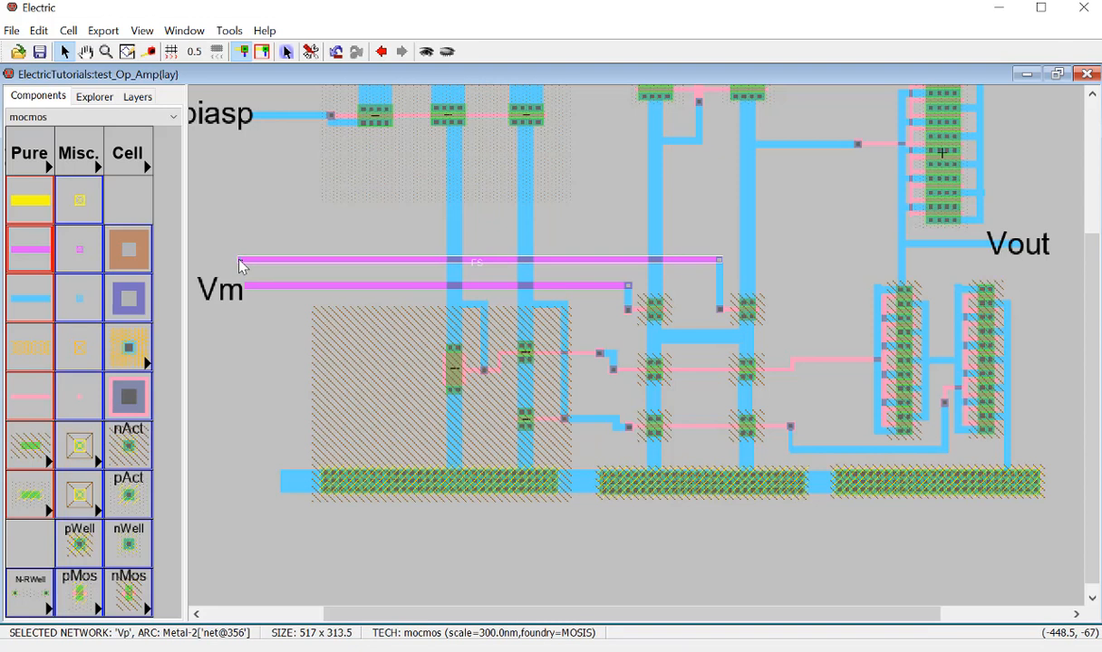
left_click(240, 261)
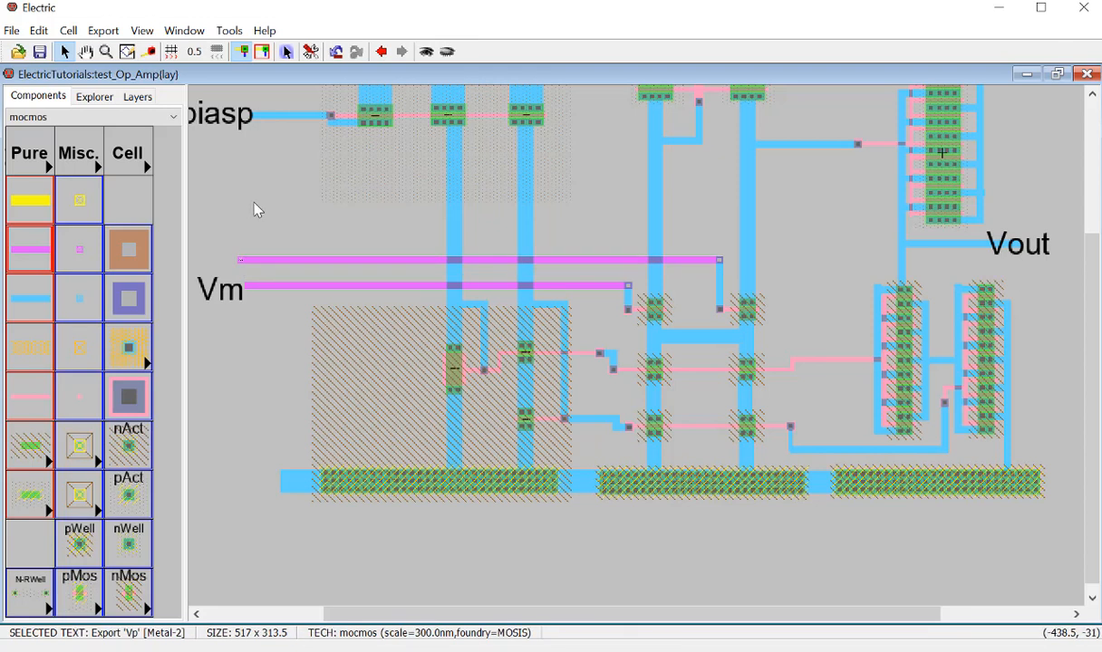
key("ctrl+i")
key("Return")
left_click(227, 263)
left_click_drag(227, 263, 205, 261)
left_click(252, 198)
left_click(288, 192)
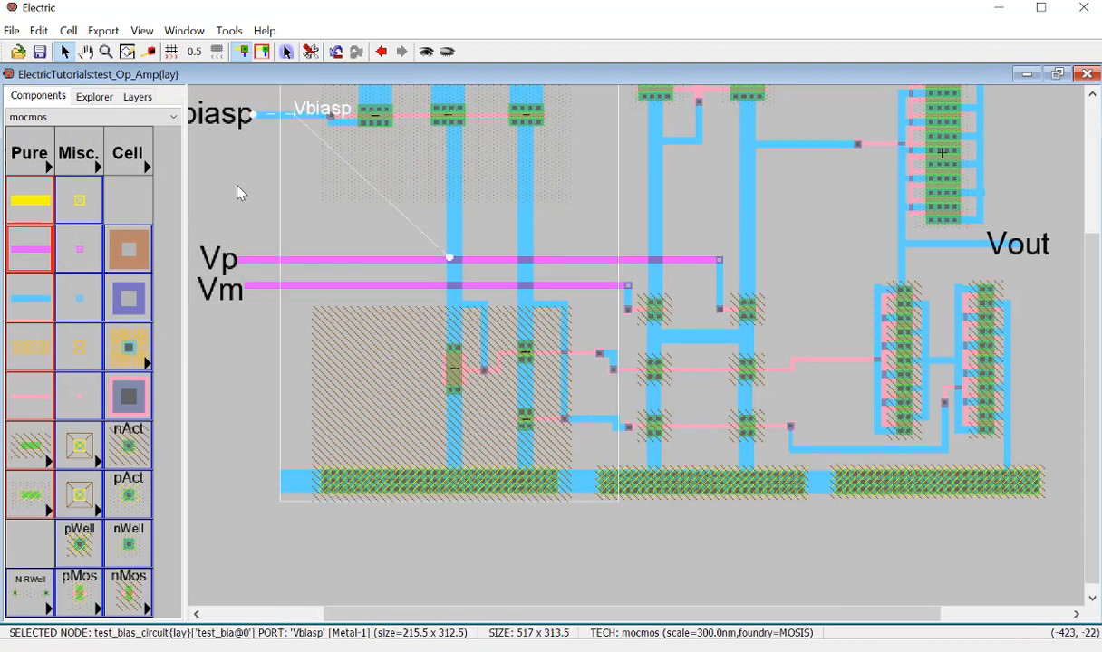
left_click(237, 186)
scroll(288, 330, "down", 2, "ctrl")
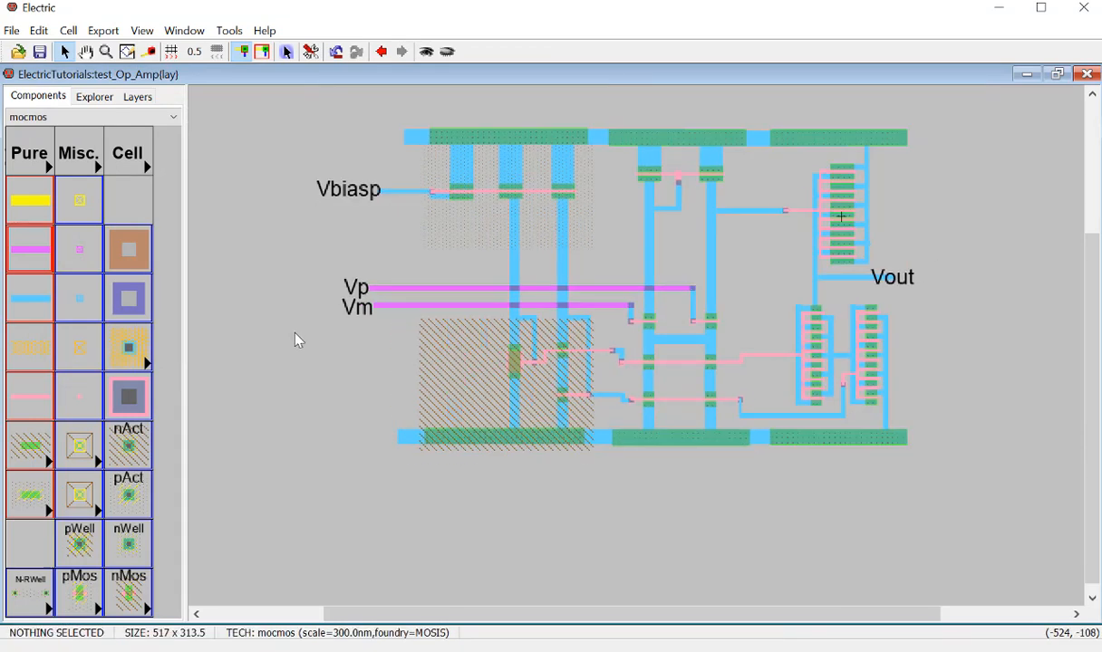
Step: Extend the gnd rail and the vdd rail outward from the bias circuit with Metal-1 arcs
left_click(411, 443)
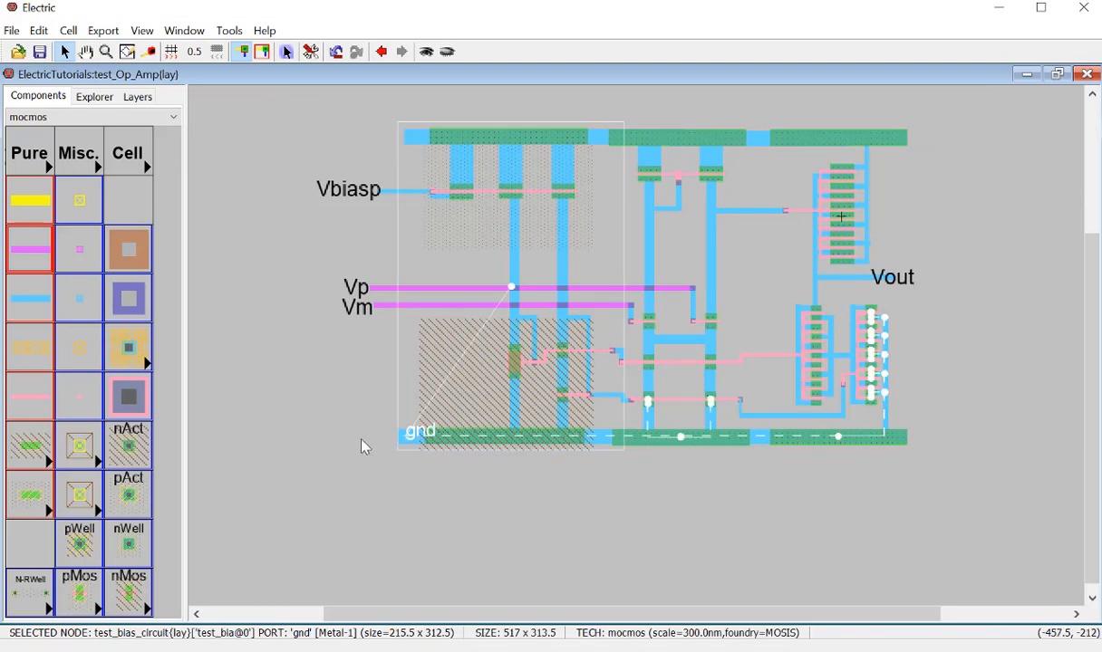
right_click(372, 446)
left_click(373, 456)
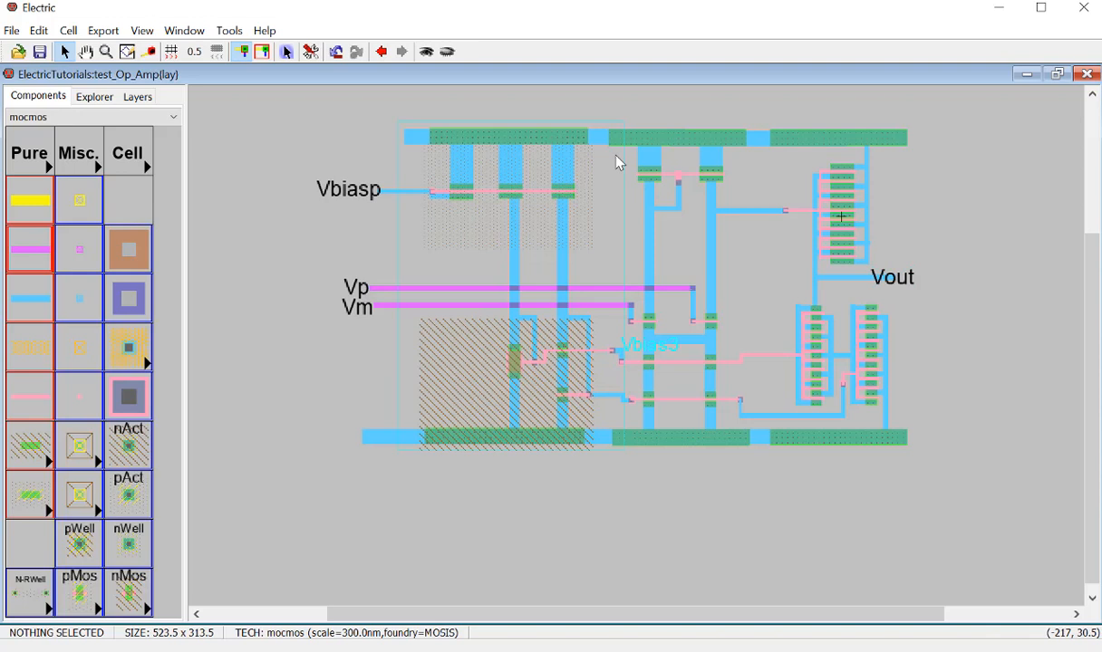
left_click(415, 141)
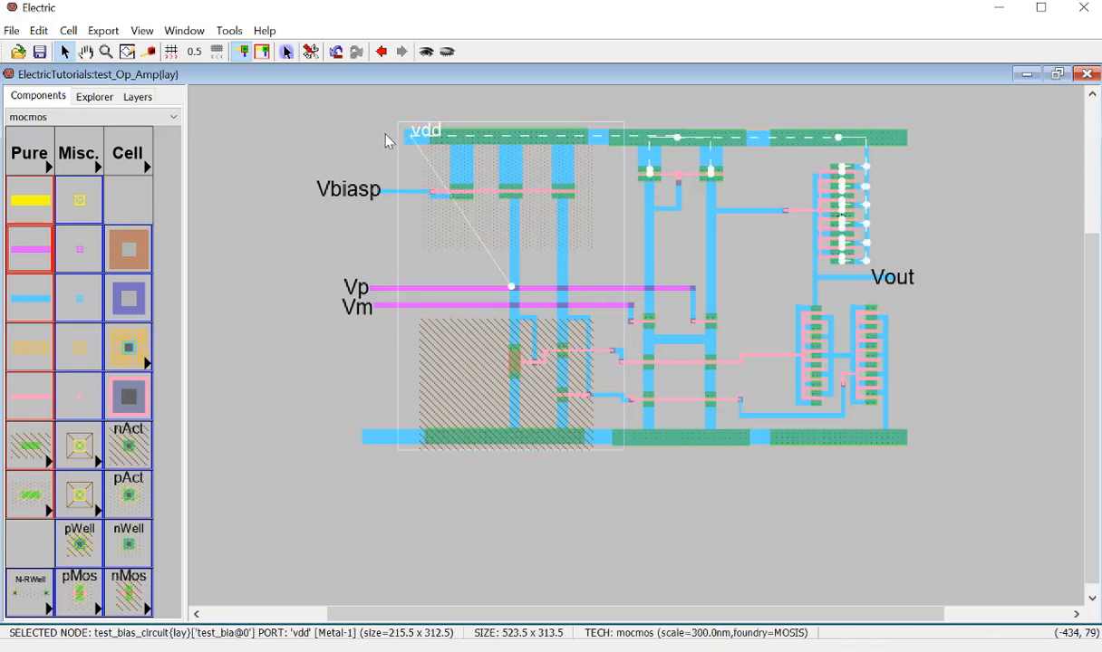
right_click(385, 135)
left_click(303, 129)
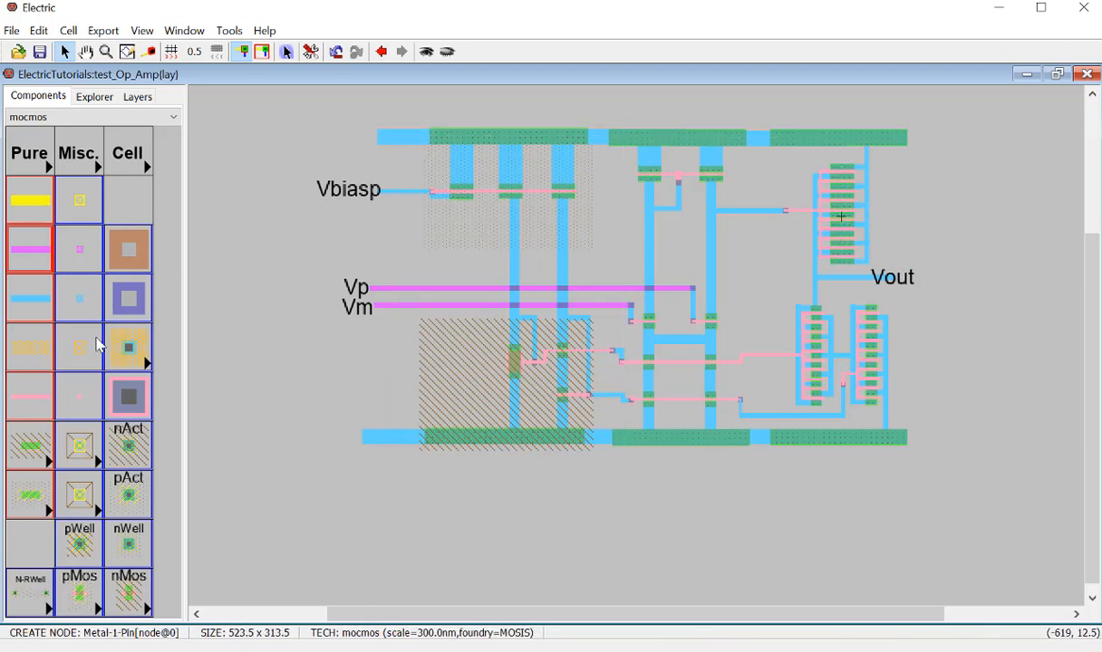
Step: Place a Metal-1-Metal-2 contact just beyond the vdd rail's outer end, try wiring it to the rail, and undo the connection
left_click(124, 288)
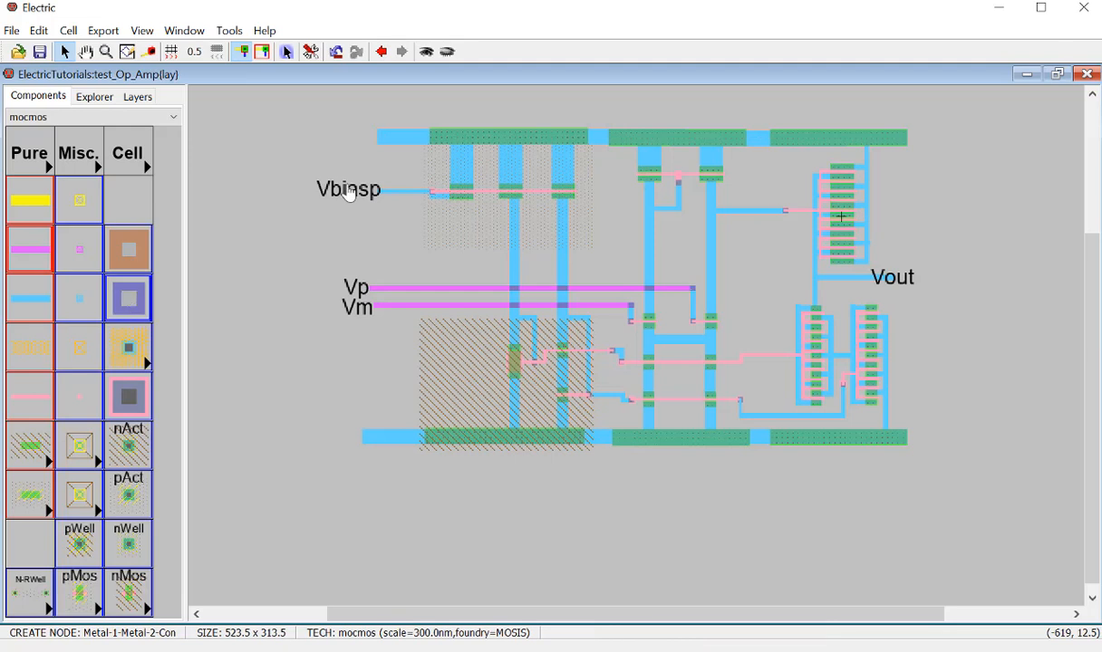
left_click(364, 140)
right_click(380, 139)
left_click(382, 162)
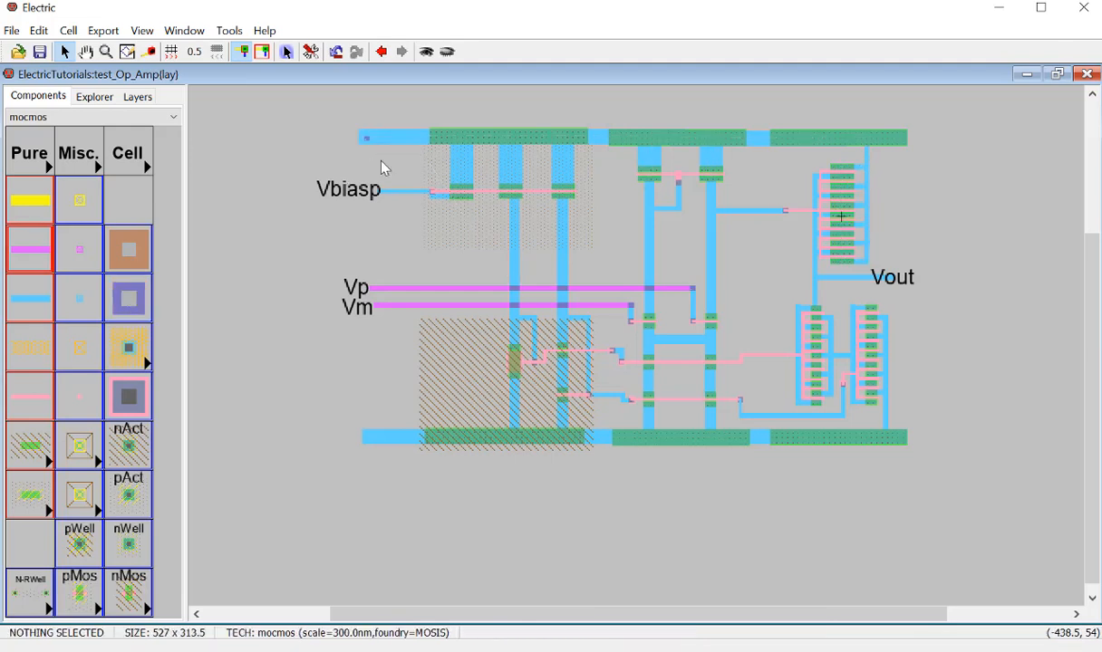
key("ctrl+z")
Step: Try to join the vdd rail's end to the Metal-1-Metal-2 contact in Metal-1 and with Metal-2 selected, undoing each arc
left_click(379, 138)
left_click(366, 139)
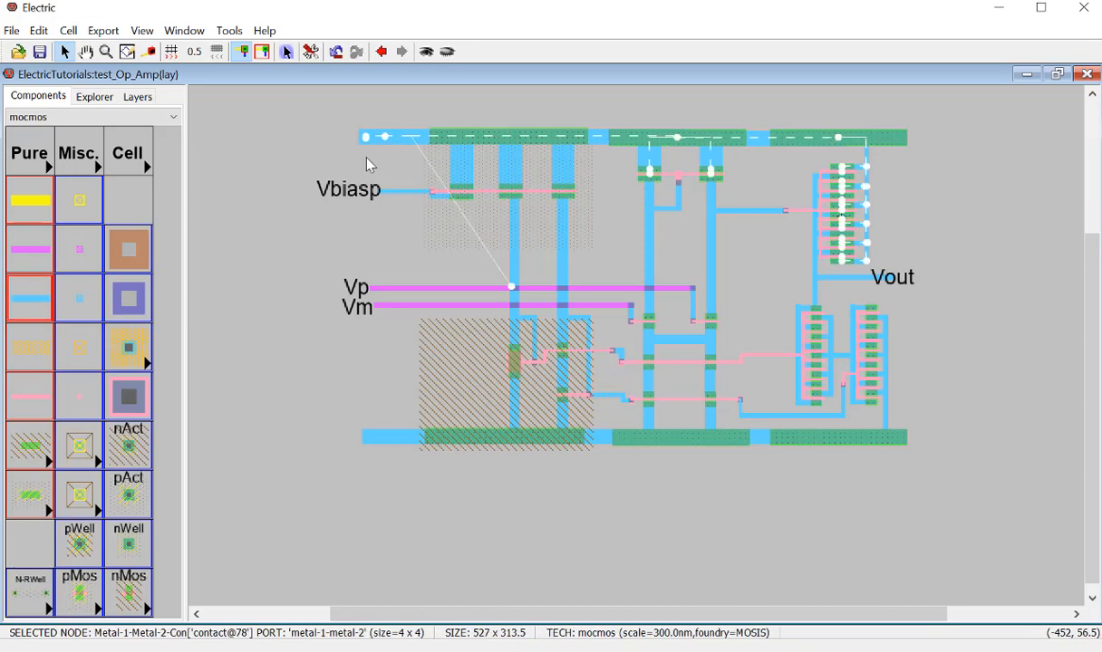
left_click(390, 138)
left_click(37, 249)
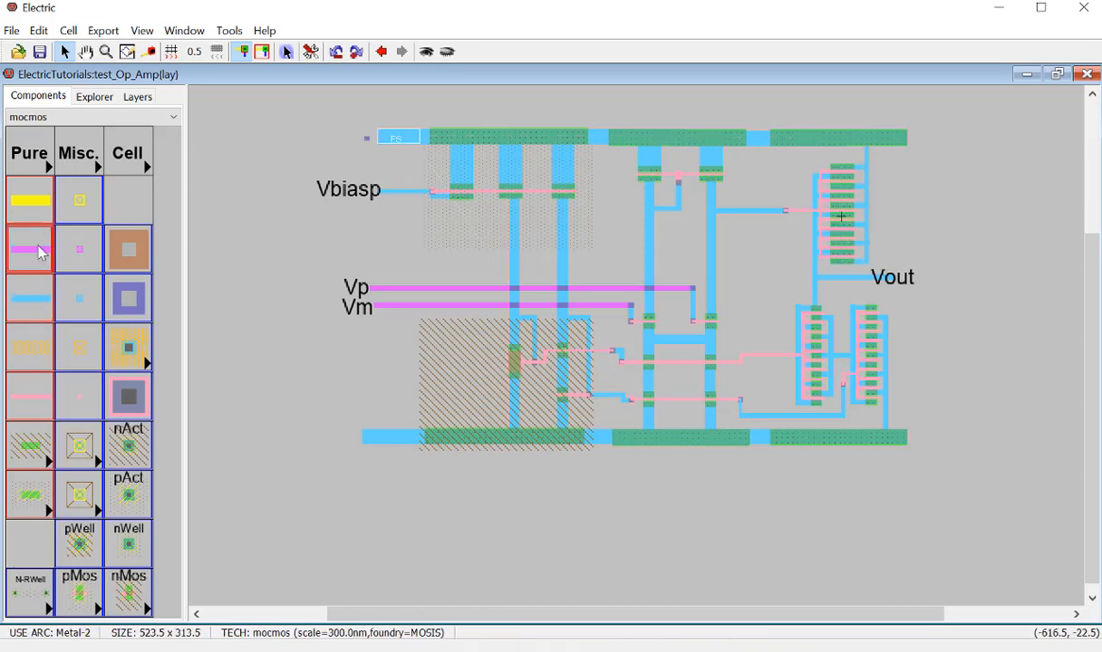
left_click(366, 138)
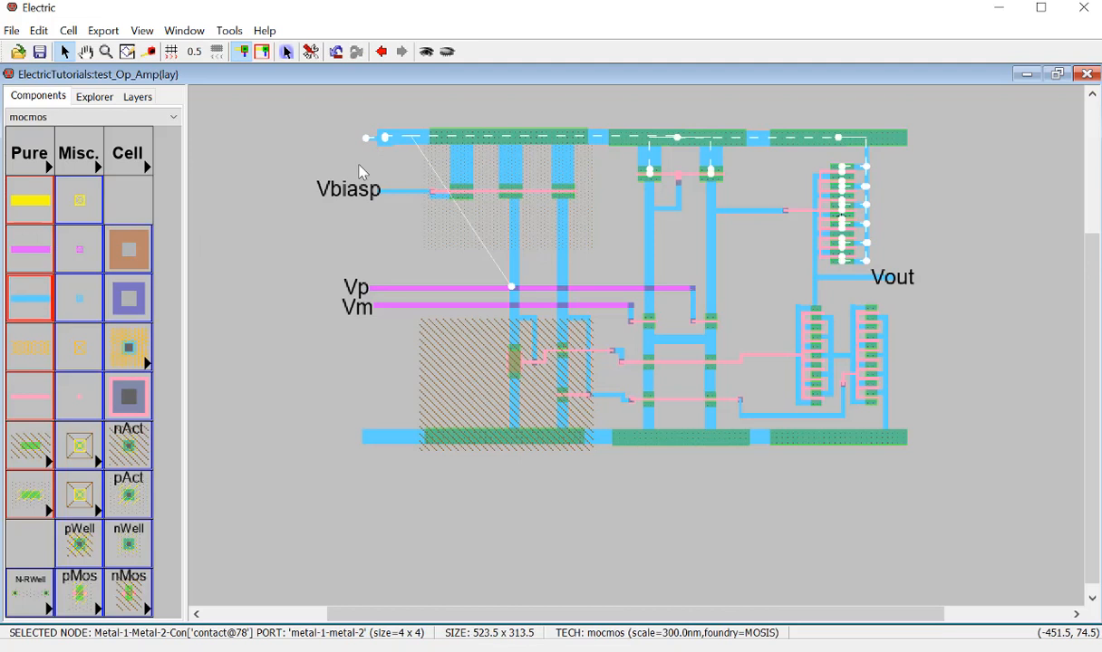
left_click(360, 172)
left_click(366, 145)
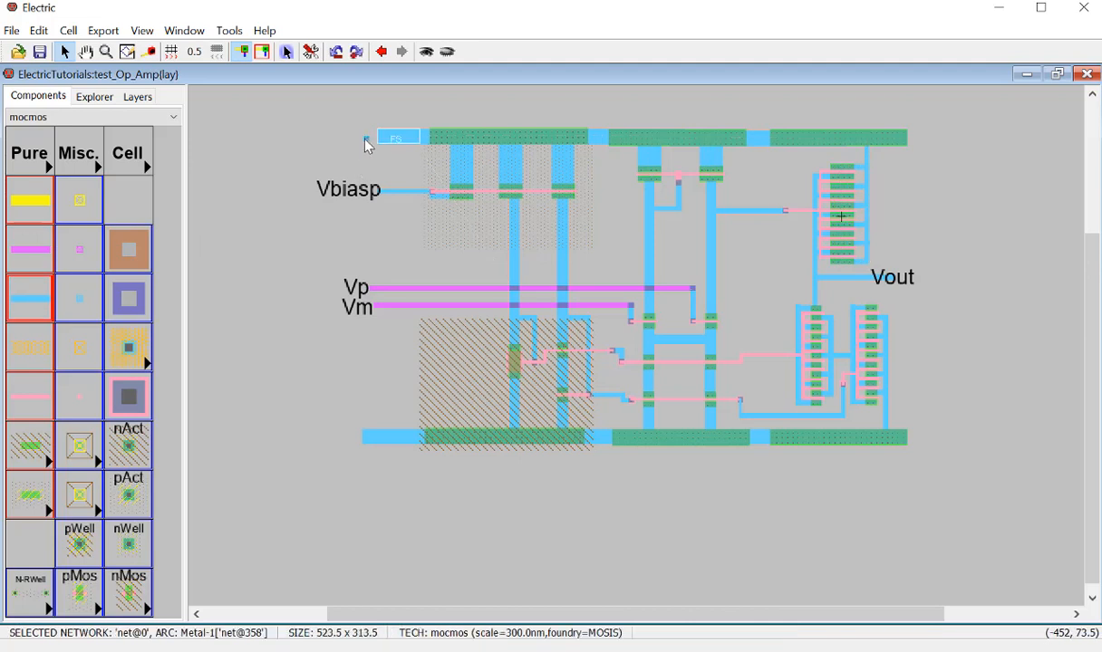
Step: Move the Metal-1-Metal-2 contact slightly farther from the vdd rail and retry connecting them with Metal-2, undoing each attempt
left_click_drag(366, 142, 355, 143)
left_click(37, 248)
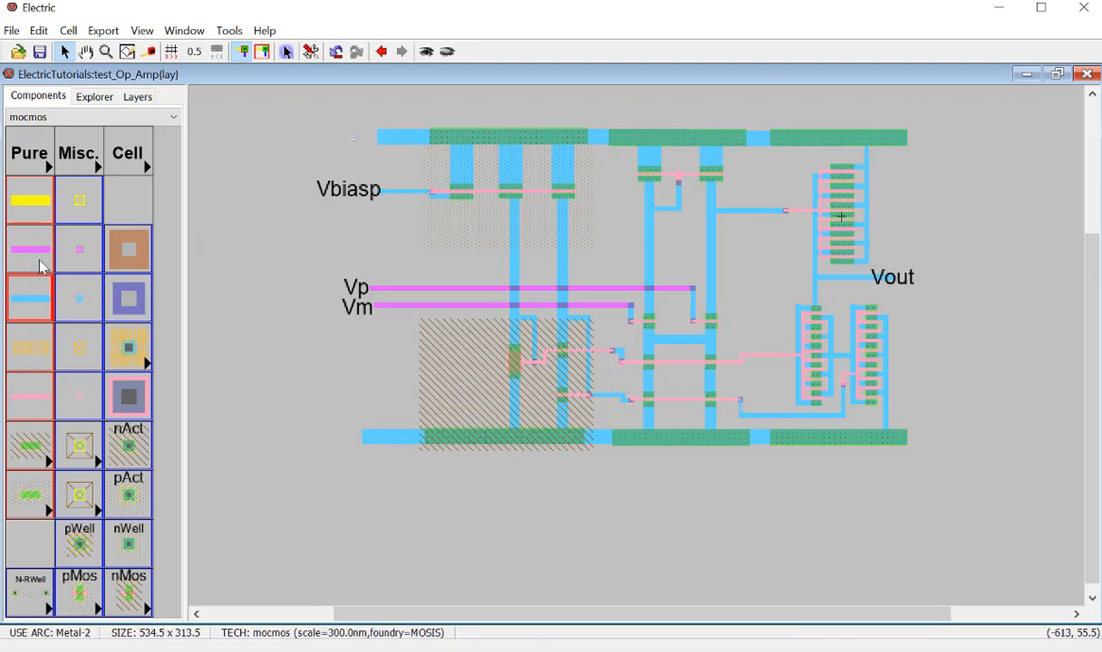
left_click(354, 139)
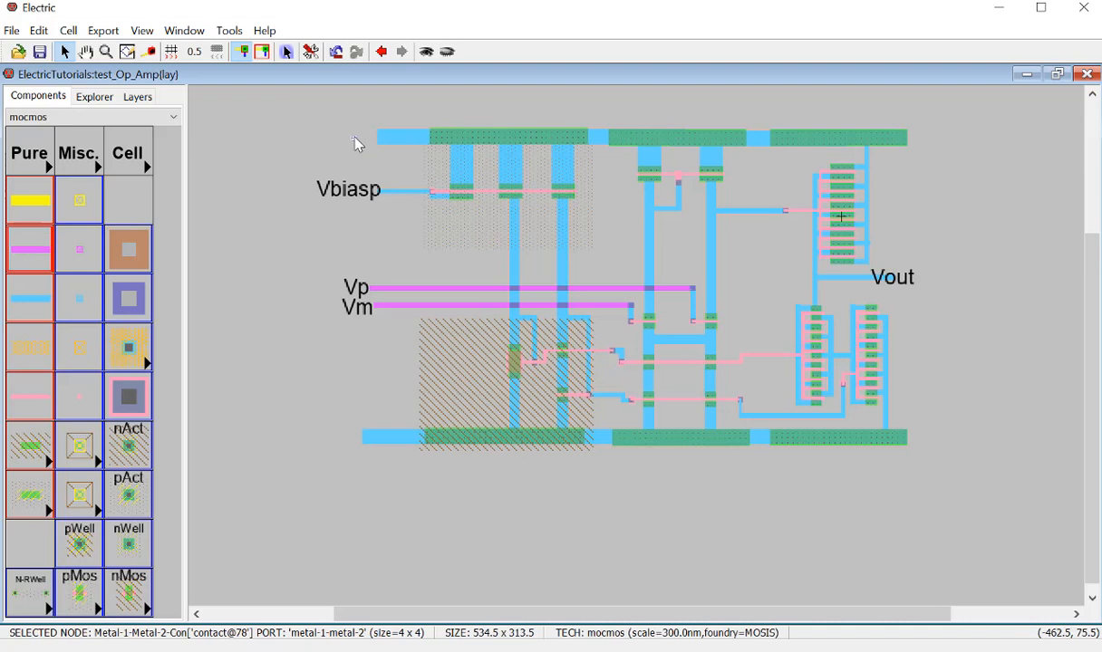
right_click(381, 140)
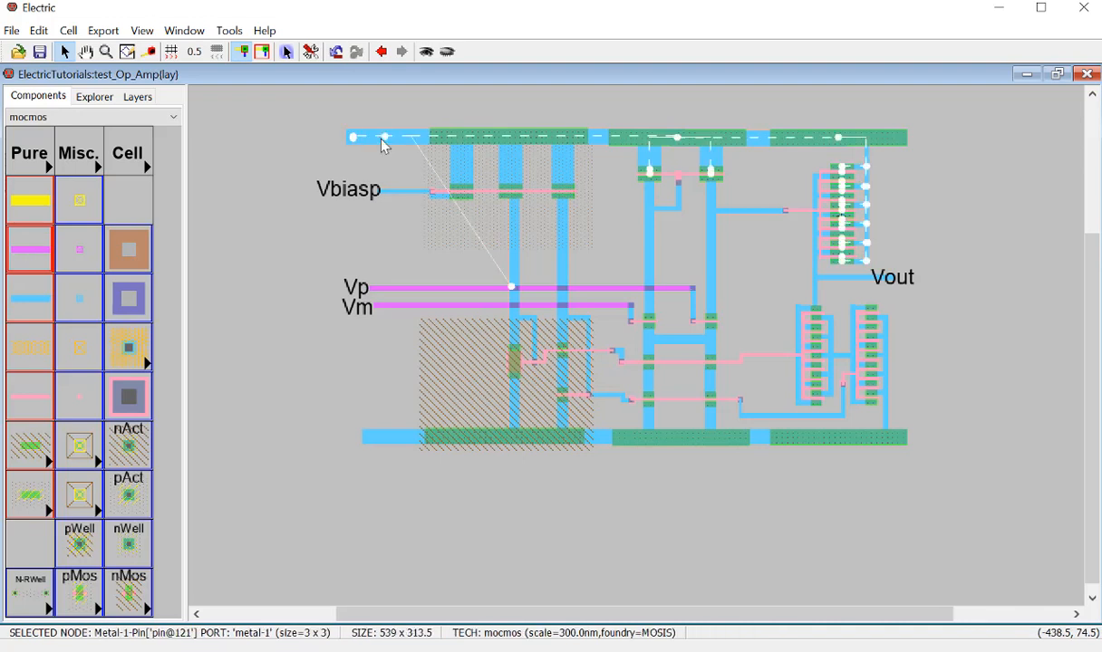
key("ctrl+z")
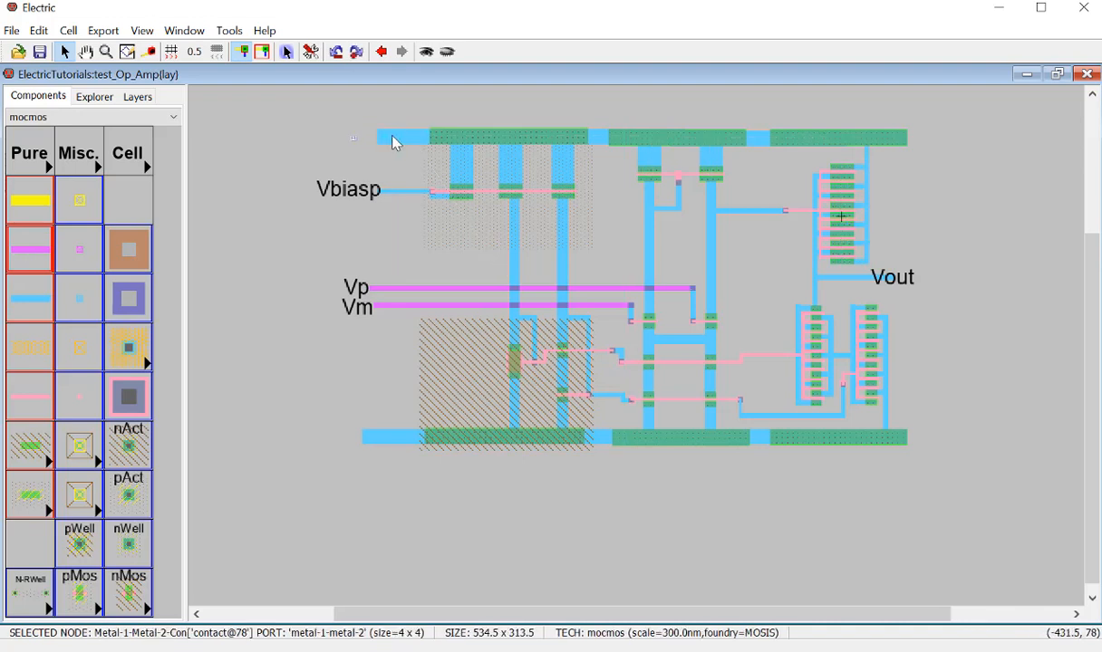
key("ctrl+y")
key("ctrl+z")
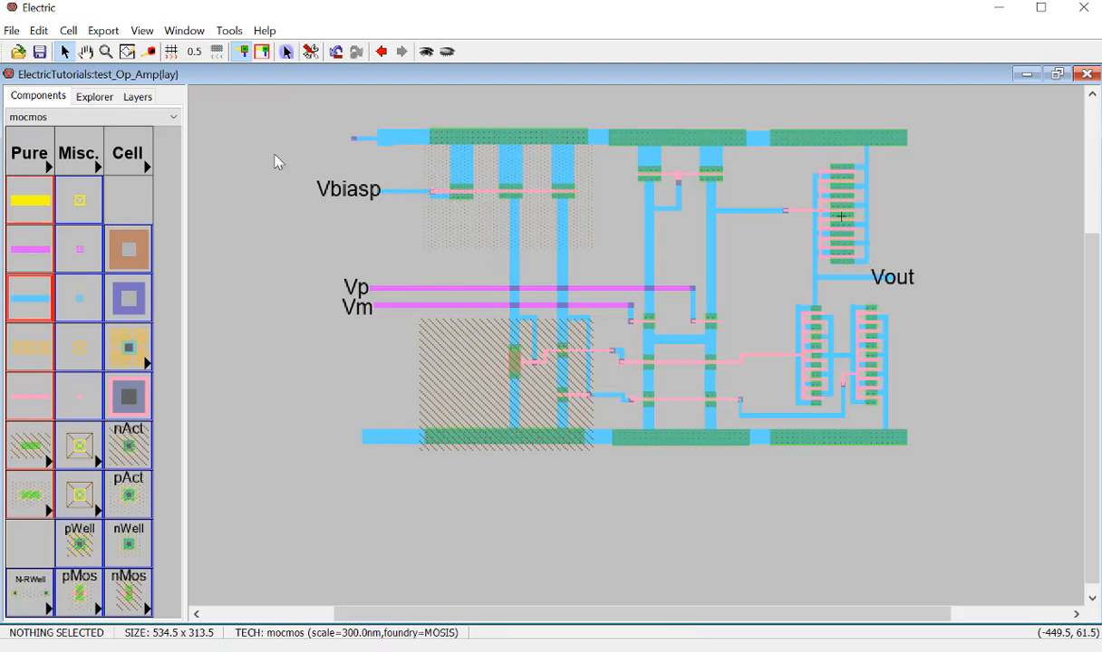
left_click(33, 257)
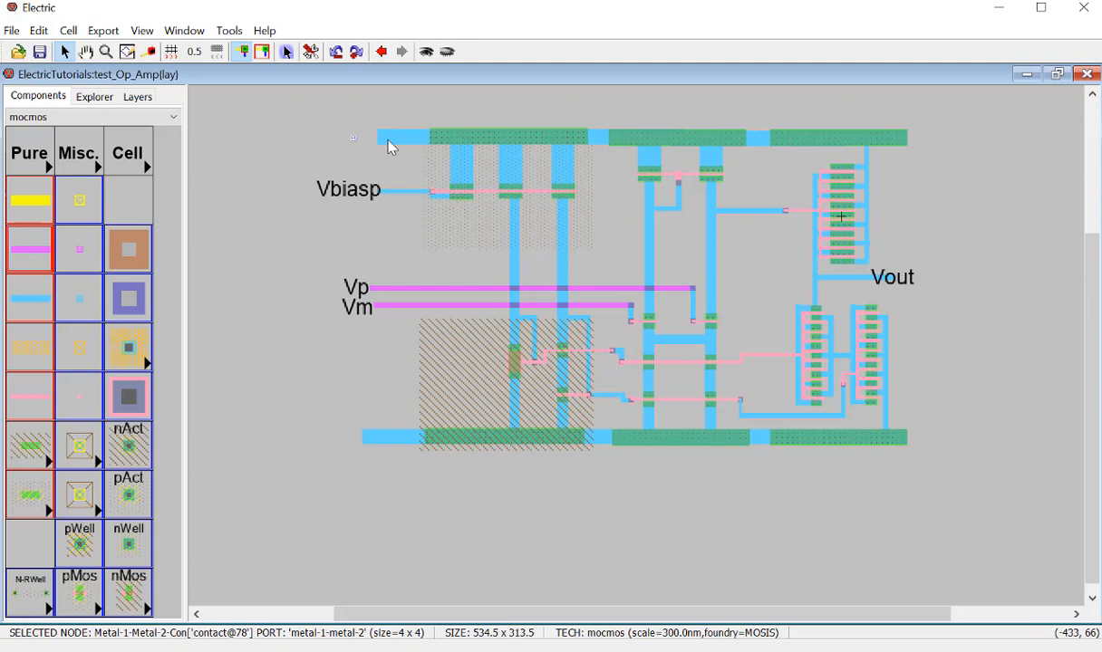
key("ctrl+y")
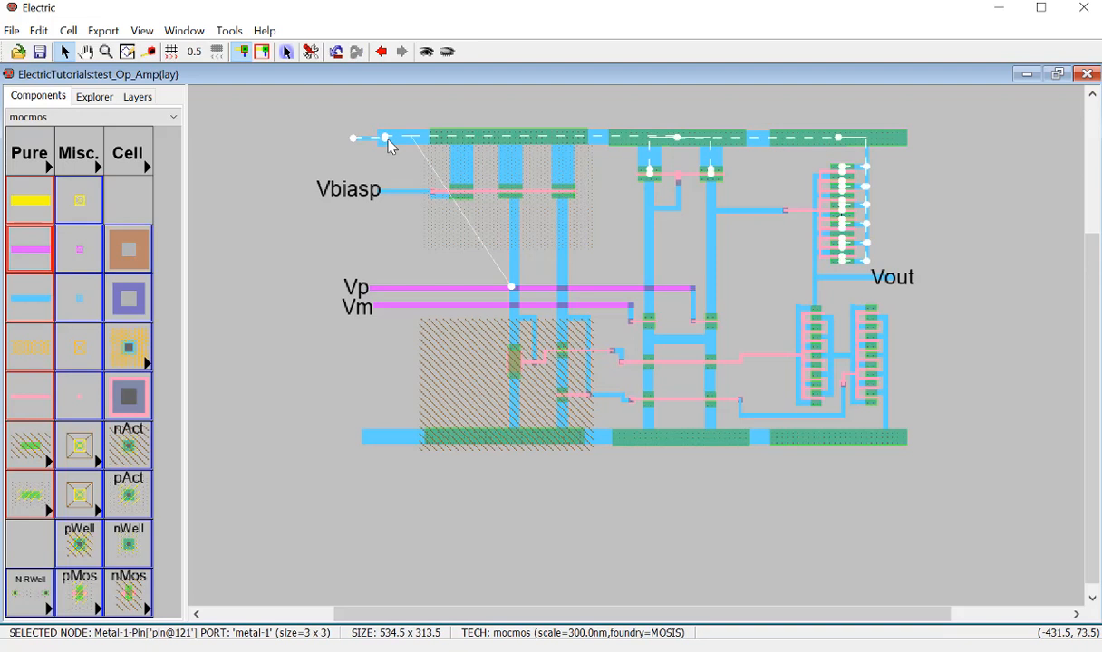
key("ctrl+z")
Step: Try to change the contact beyond the vdd rail into a Metal-2-Node and check its type in the node properties
left_click(364, 161)
scroll(358, 161, "up", 3, "ctrl")
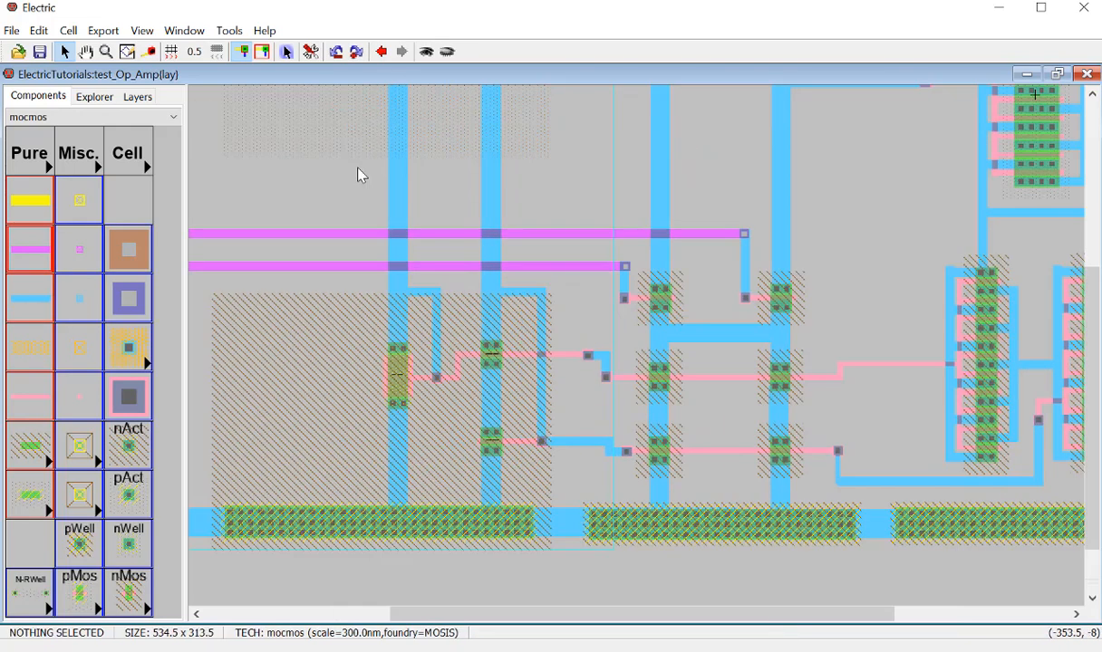
scroll(579, 494, "up", 2)
scroll(582, 501, "down", 1)
left_click_drag(552, 616, 367, 611)
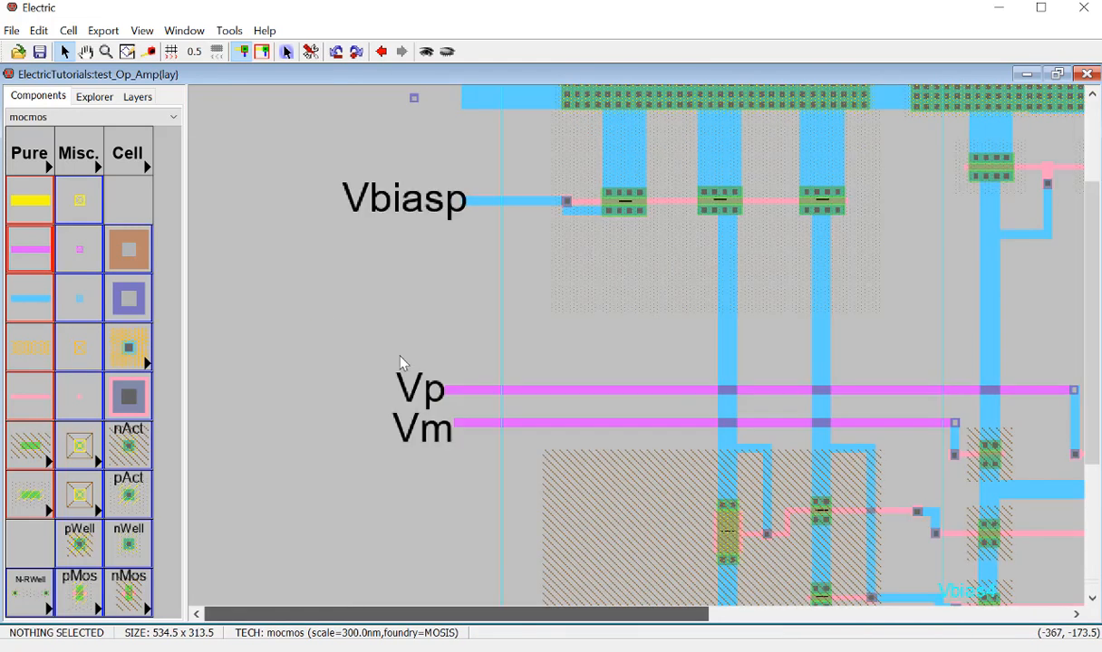
scroll(426, 133, "up", 2)
left_click(413, 254)
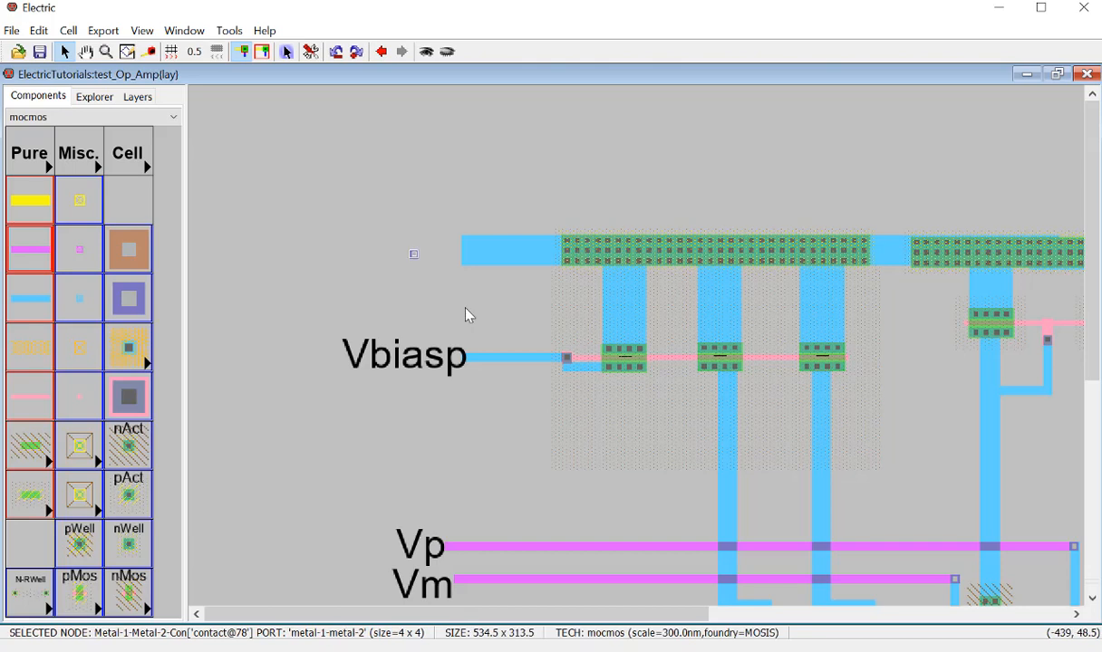
key("c")
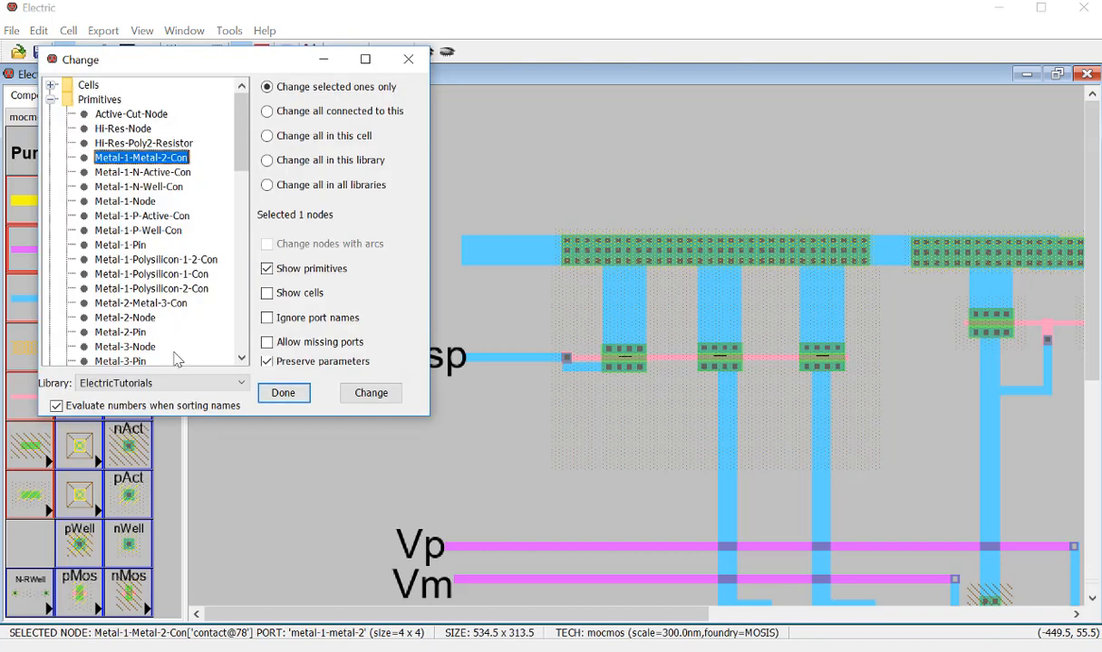
left_click(125, 317)
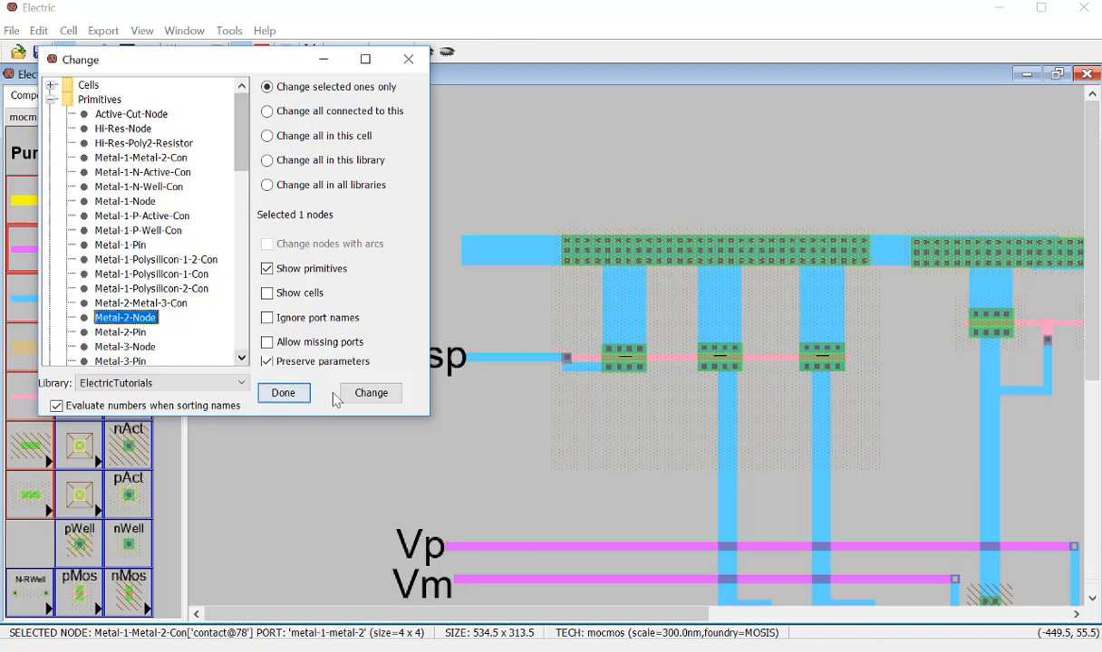
left_click(348, 393)
double_click(413, 257)
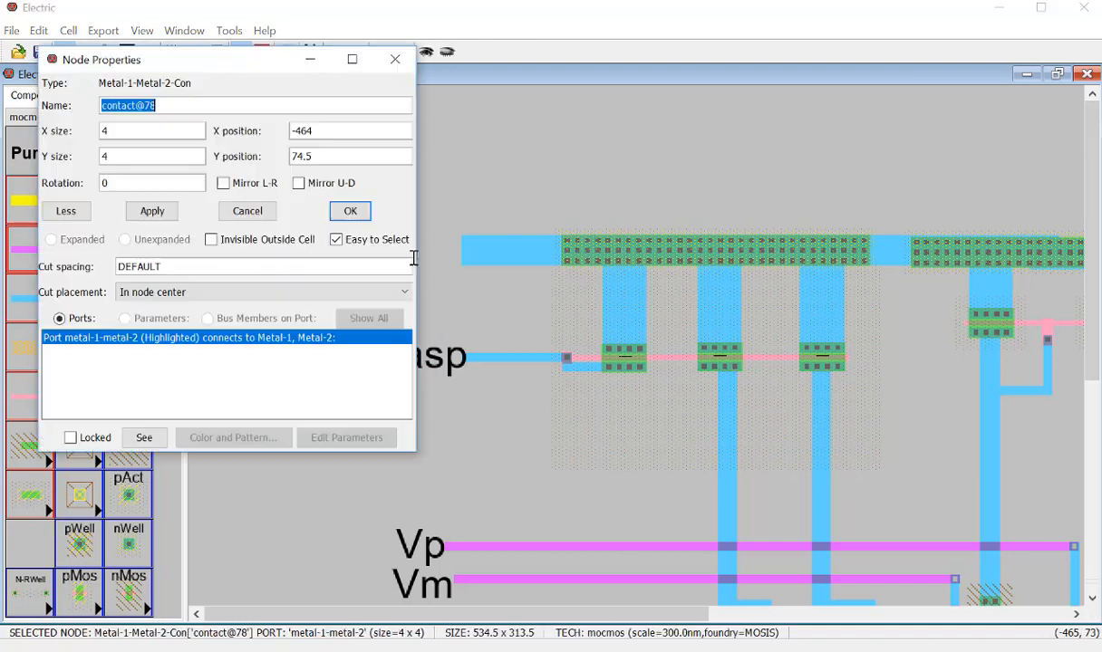
left_click(397, 57)
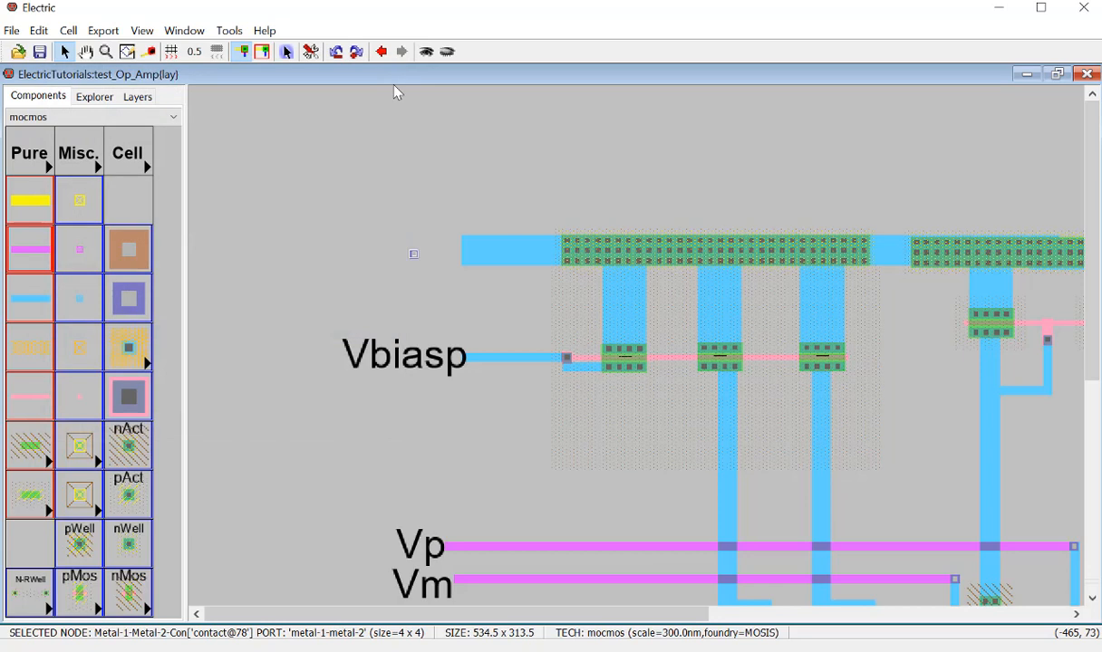
Step: Replace the selected Metal-1-Metal-2 contact beyond the vdd rail with a Metal-2-Node
key("c")
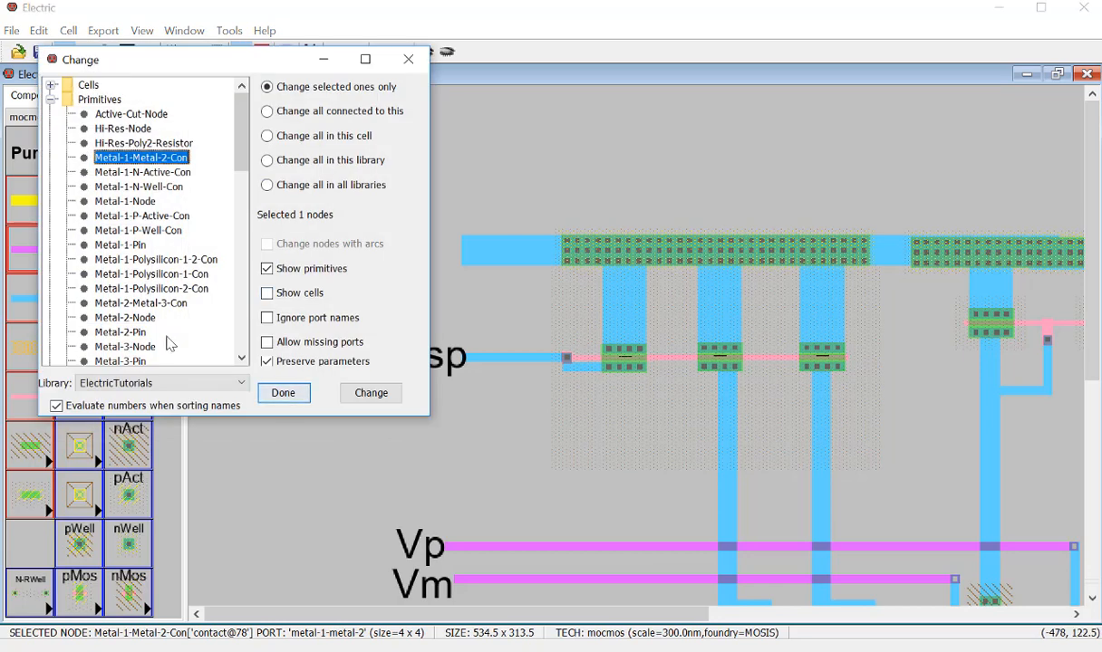
left_click(141, 318)
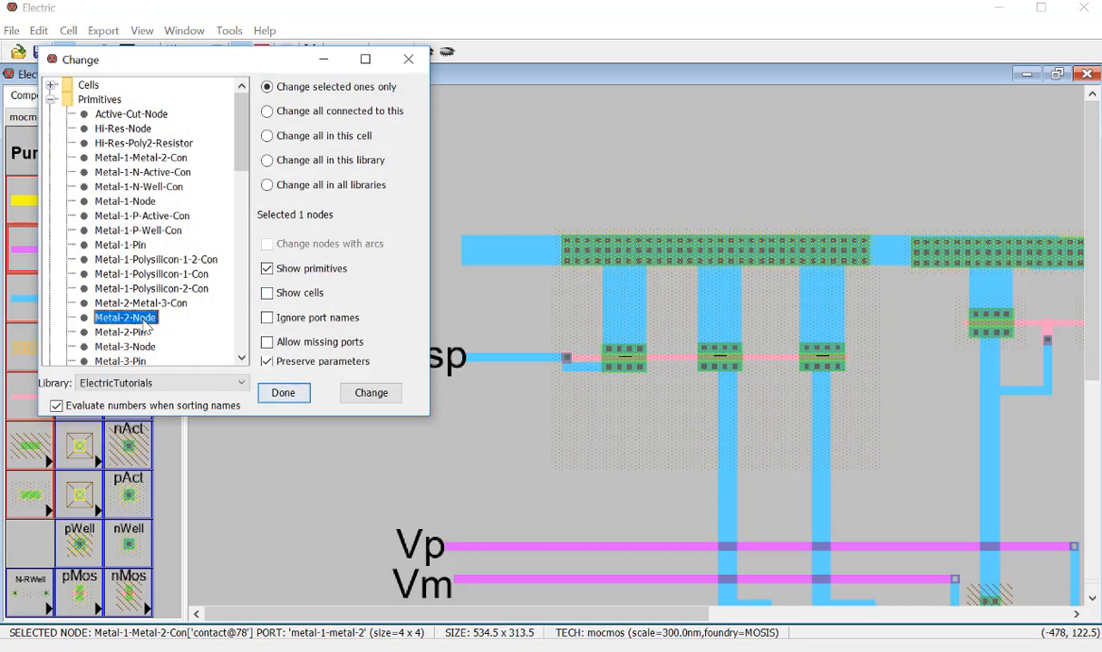
left_click(363, 392)
left_click(289, 394)
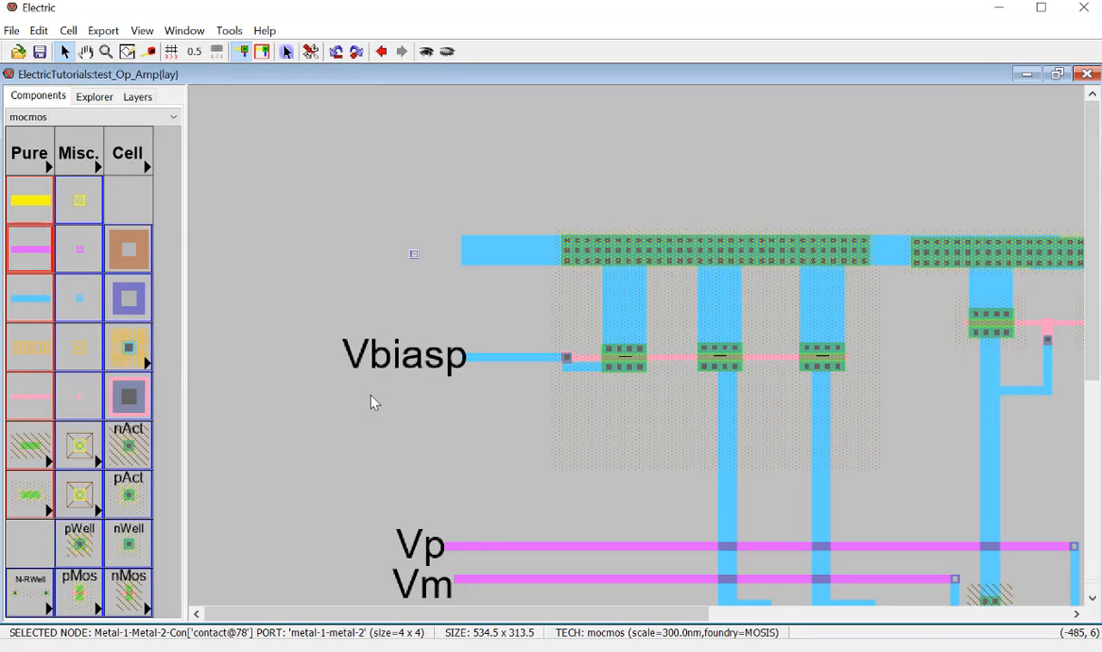
key("c")
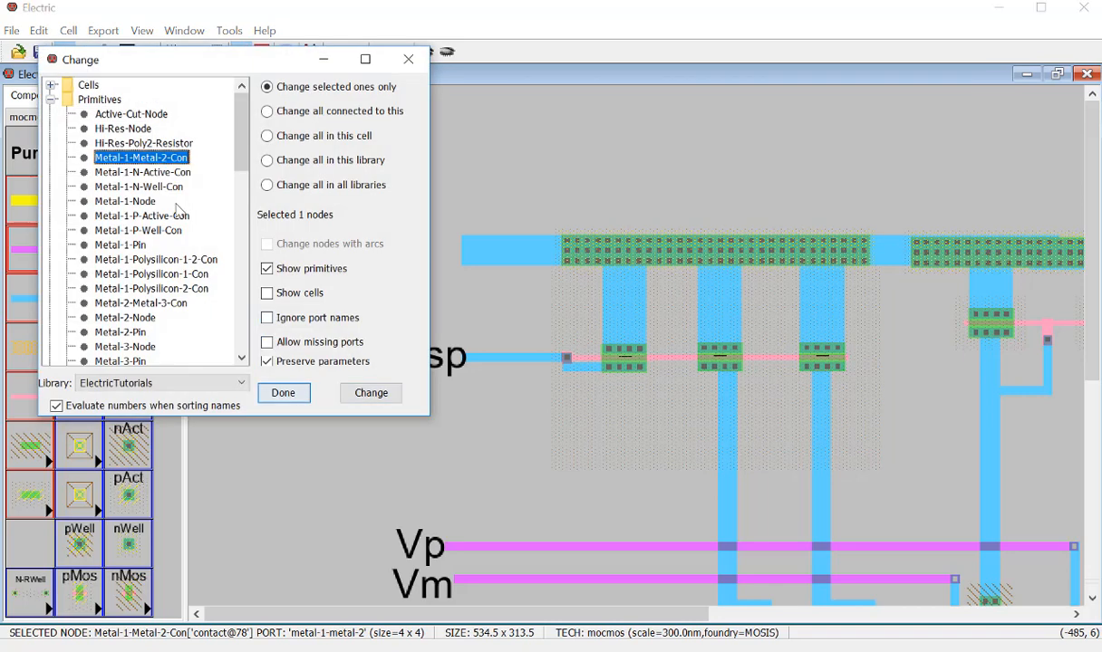
left_click(140, 316)
left_click(369, 392)
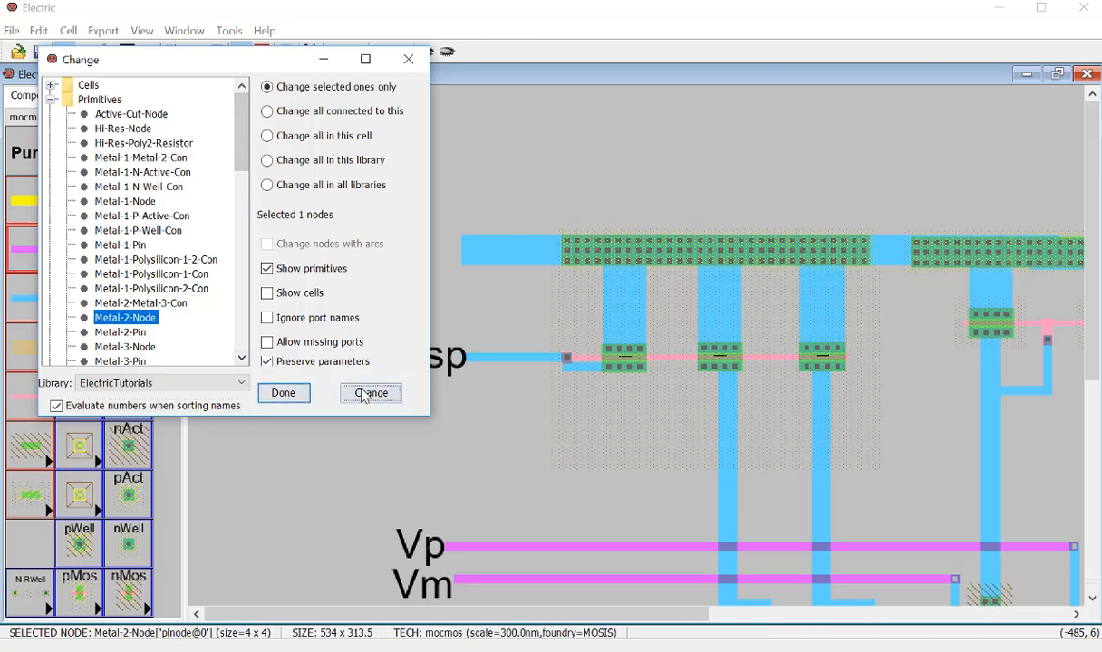
left_click(363, 390)
left_click_drag(285, 55, 320, 82)
left_click(383, 97)
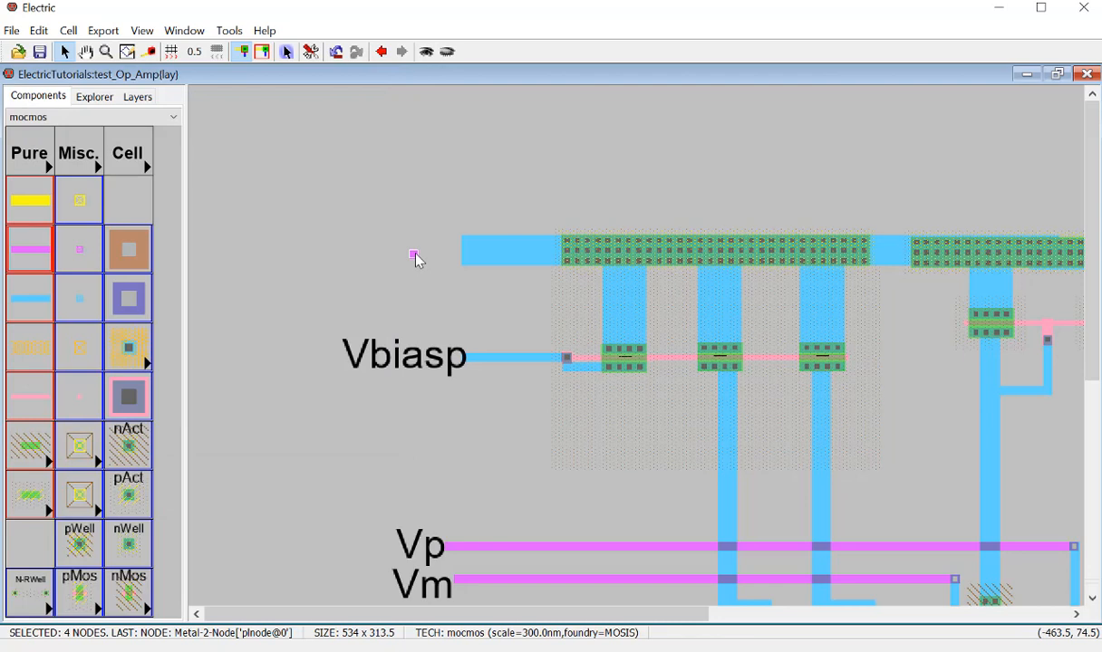
Step: Review the properties of the Metal-2 node and the width of the vdd rail's outer Metal-1 arc
left_click(414, 254)
key("ctrl+i")
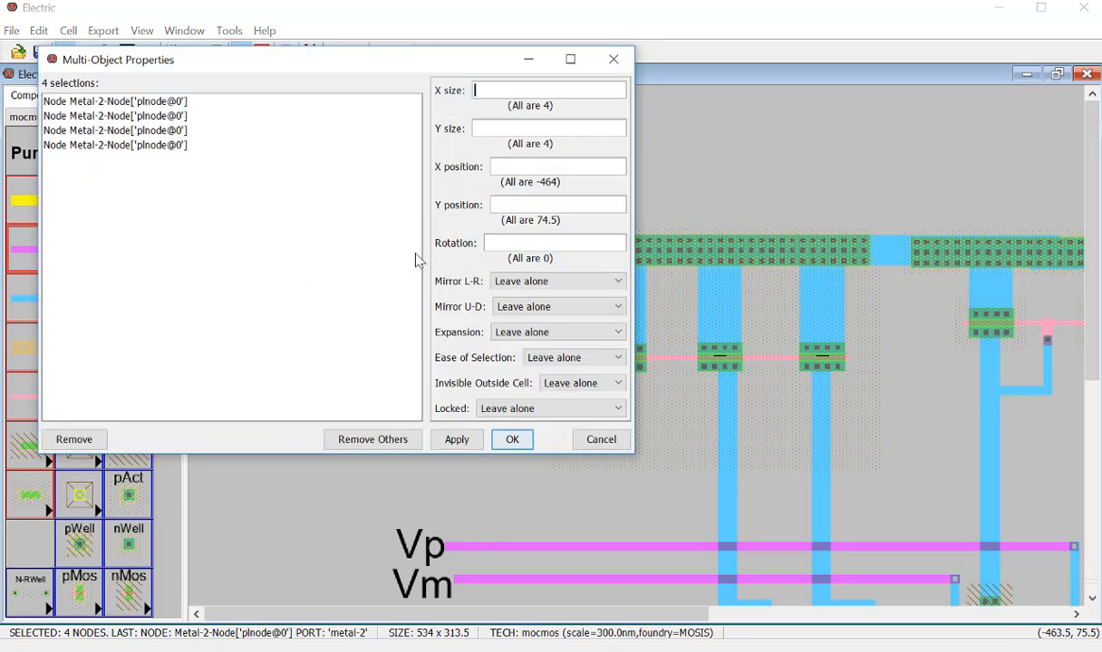
left_click(616, 55)
left_click(499, 247)
double_click(500, 247)
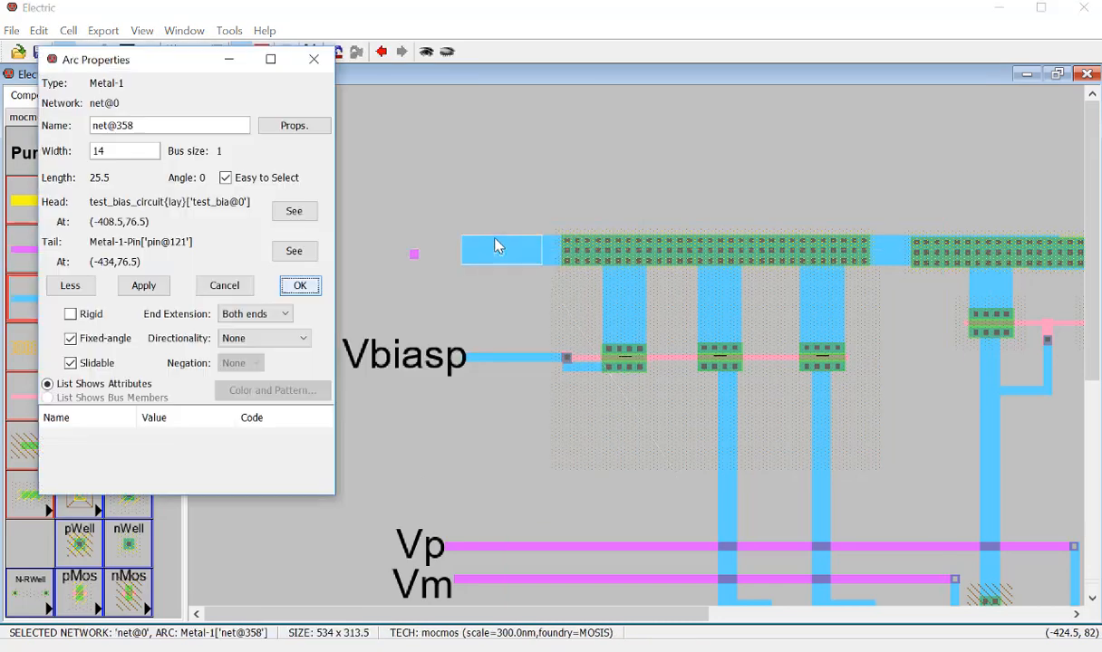
left_click(313, 58)
Step: Set the X size of the Metal-2 node beyond the vdd rail to 14
left_click(415, 254)
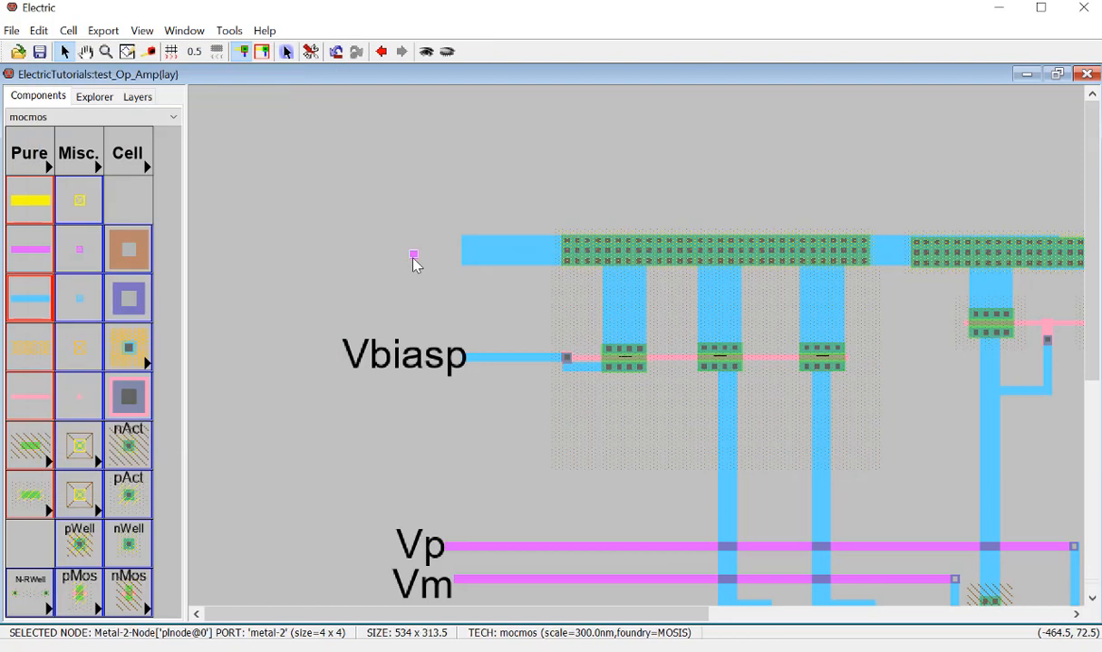
double_click(414, 253)
left_click(102, 131)
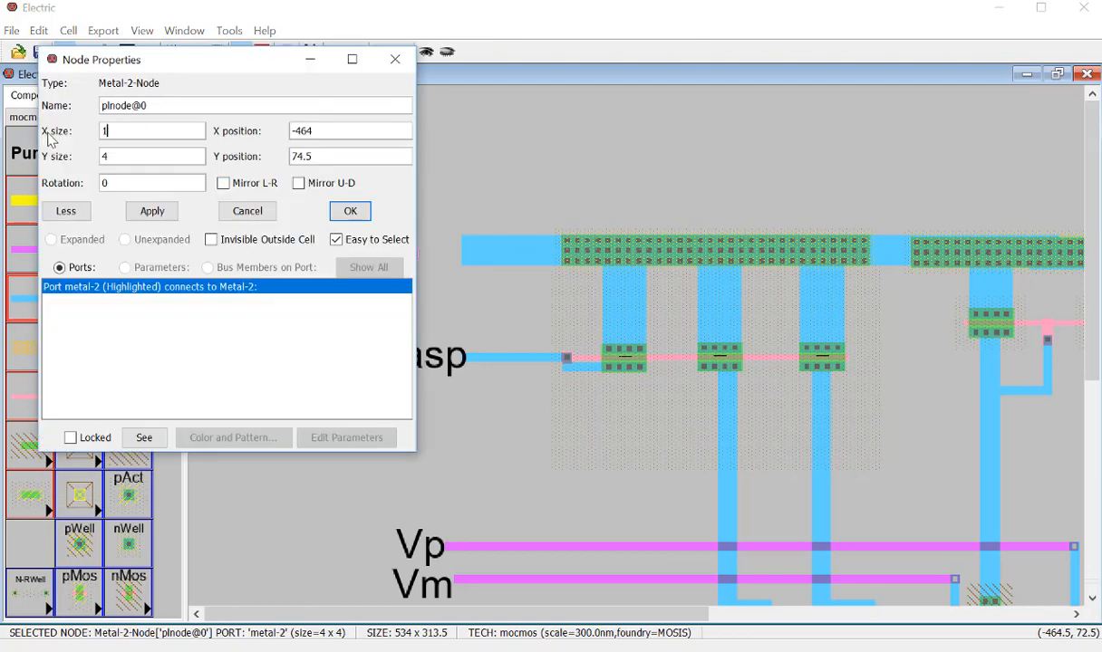
type("14")
left_click(349, 210)
left_click(401, 254)
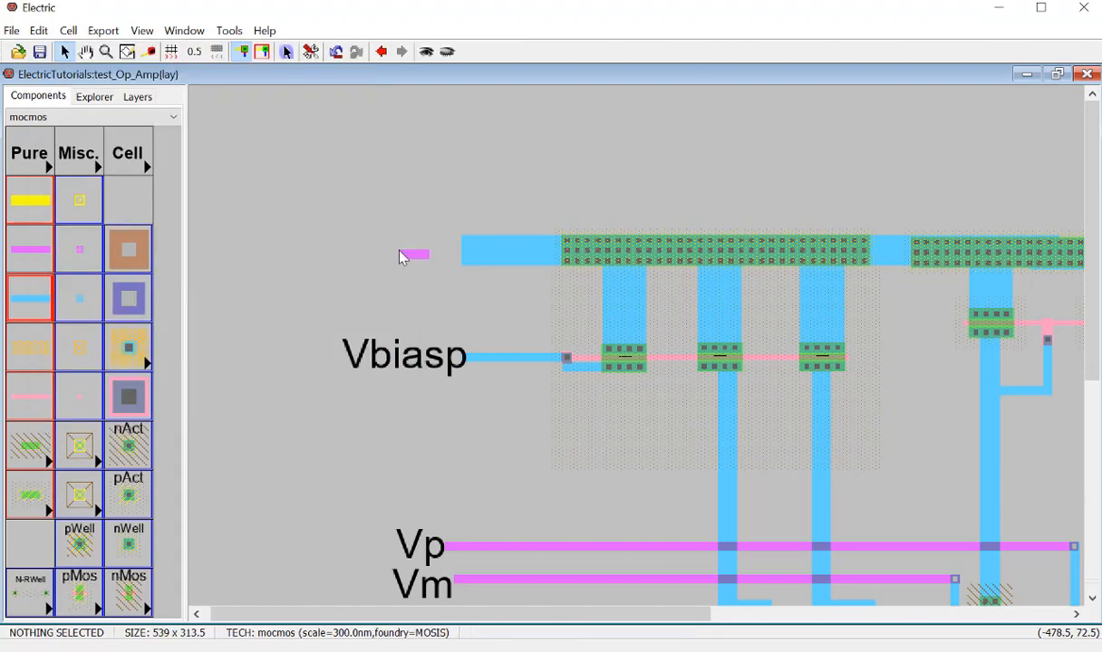
Step: Rotate the Metal-2 node beyond the vdd rail by 90 degrees and nudge it up into line with the rail
left_click(411, 259)
key("ctrl+j")
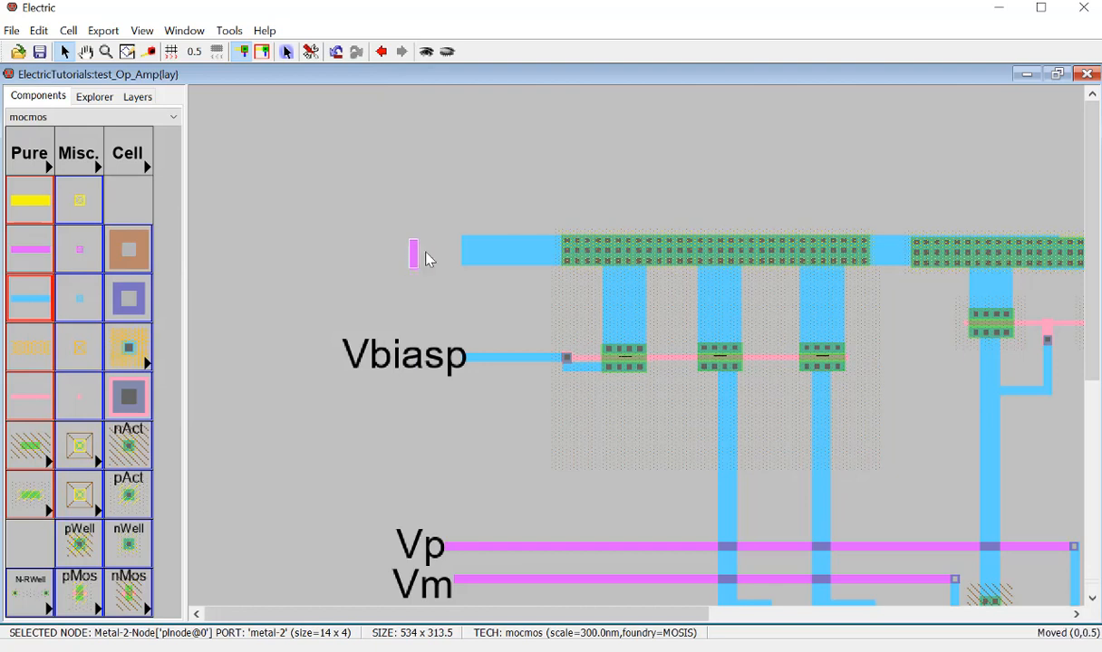
key("Up")
key("Up")
key("Up")
key("Up")
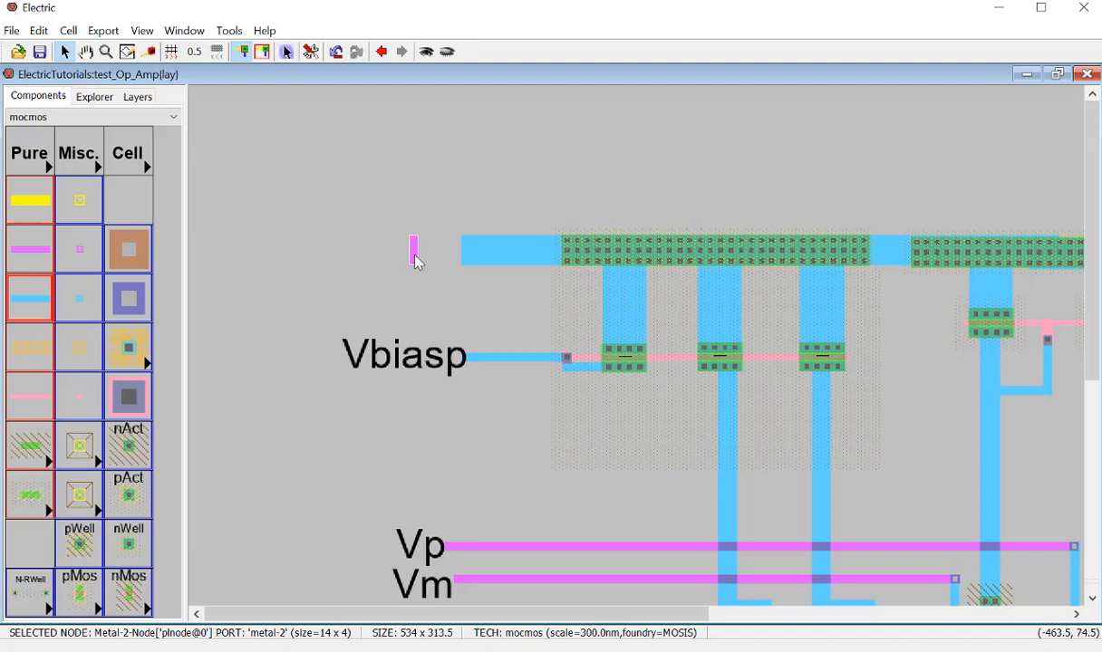
Step: Try to connect the Metal-2 node to the end of the vdd rail with a Metal-2 arc
left_click(44, 244)
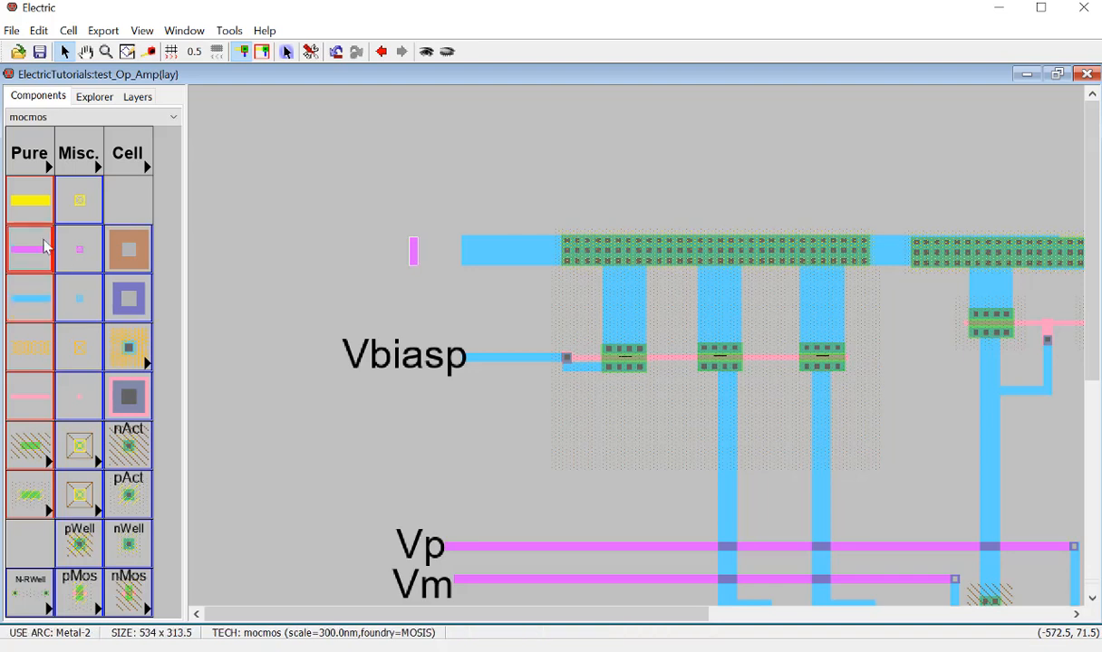
right_click(473, 255)
left_click(439, 279)
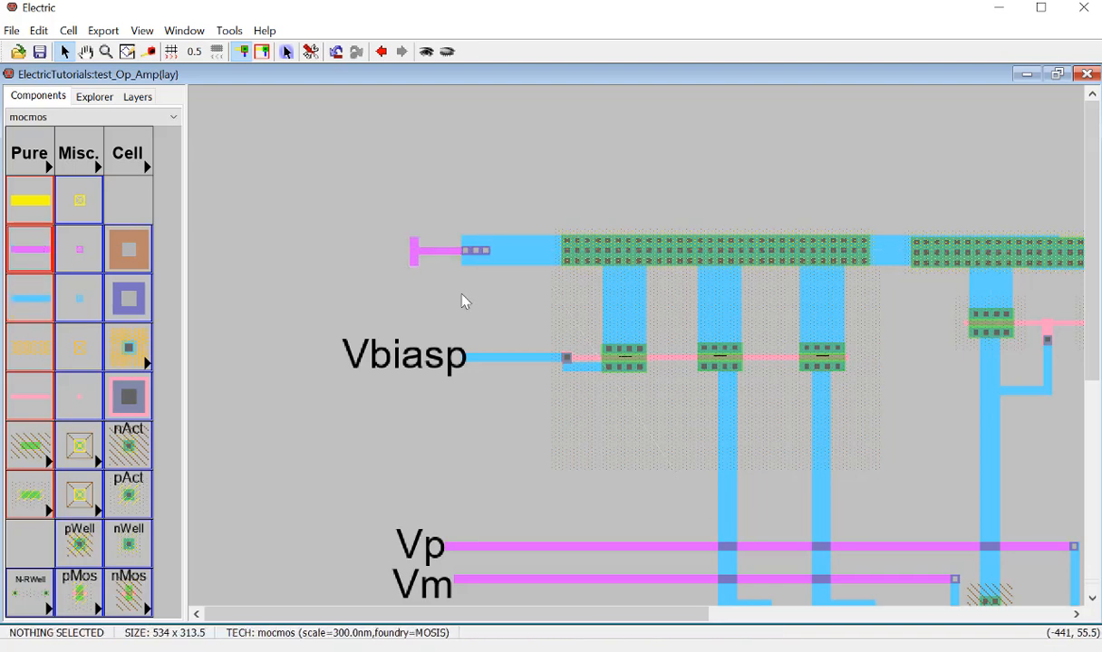
key("ctrl+z")
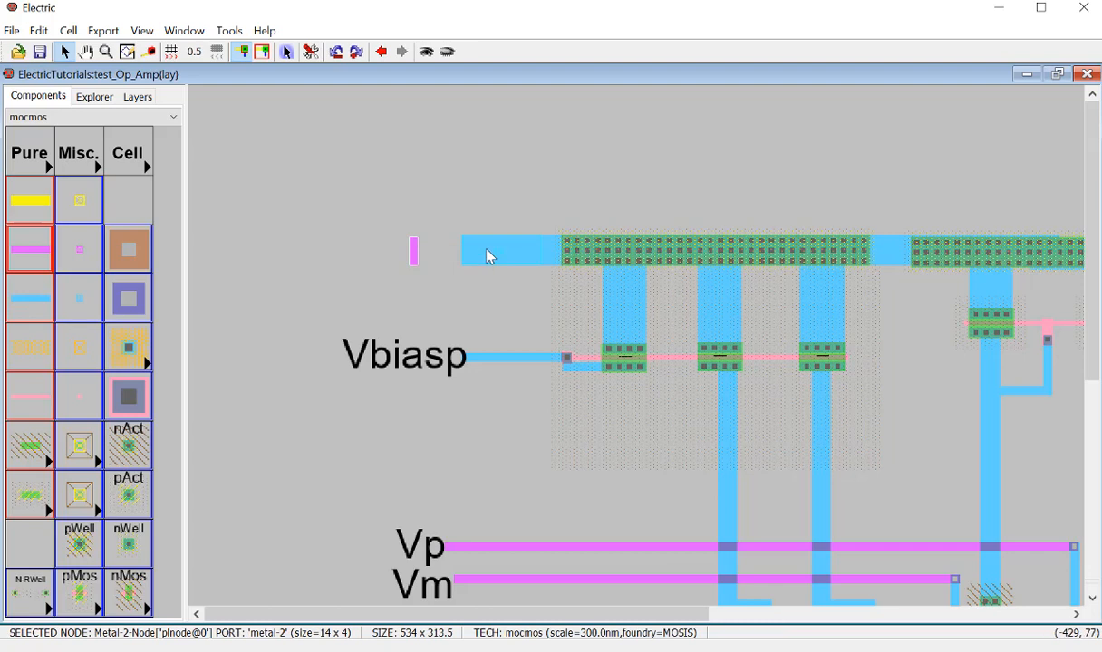
Step: Connect the Metal-2 node to the vdd rail at full rail width and export the node as vdd
right_click(488, 256)
left_click(475, 293)
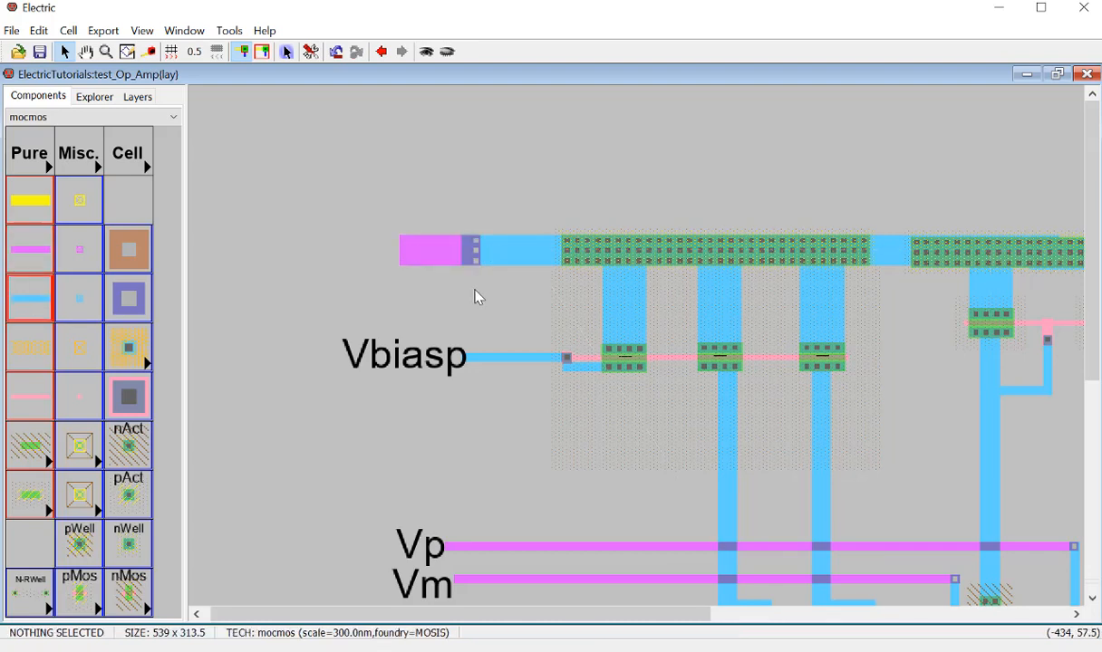
left_click(409, 261)
key("ctrl+e")
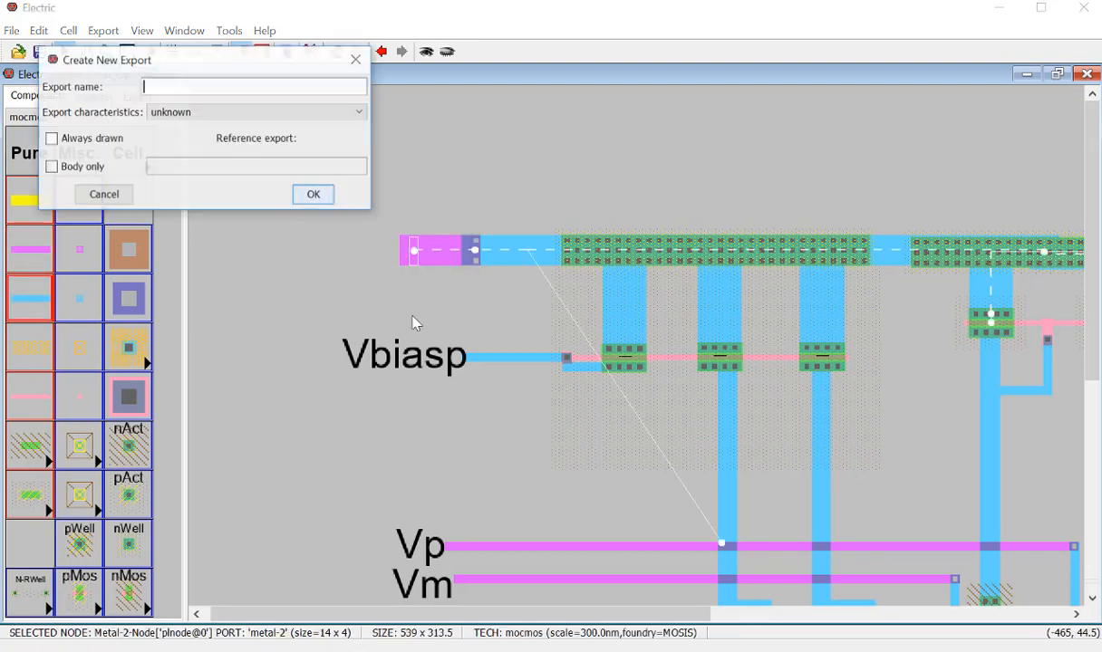
type("vdd")
key("Return")
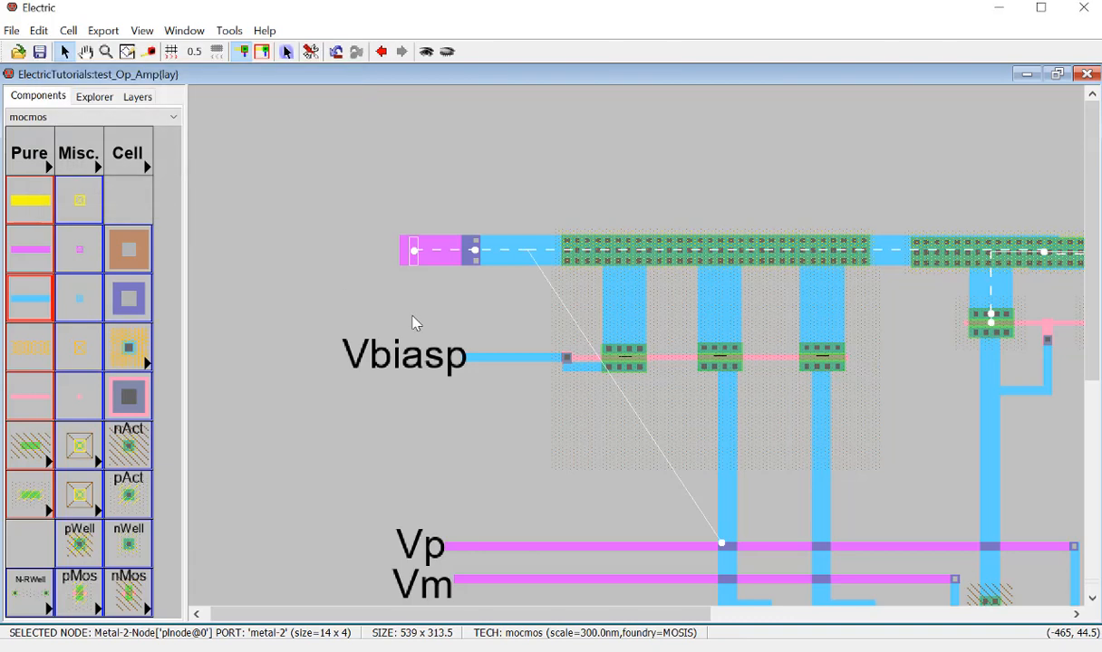
Step: Set the vdd export's text size to 20 units and move the label just outside the rail's end
left_click(416, 257)
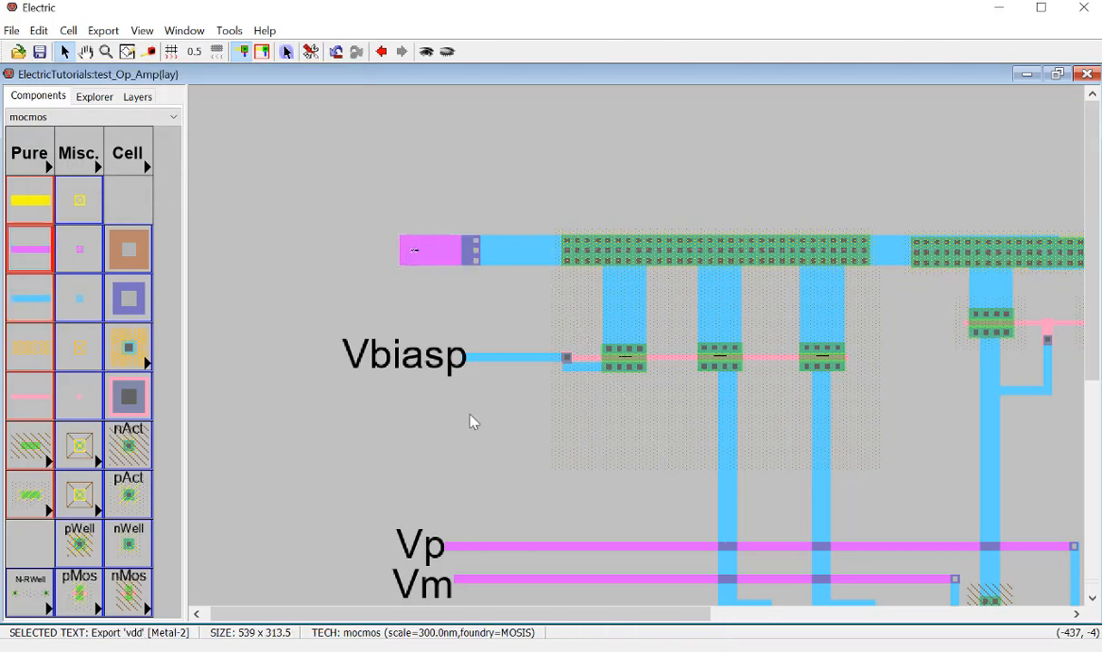
key("ctrl+i")
type("20")
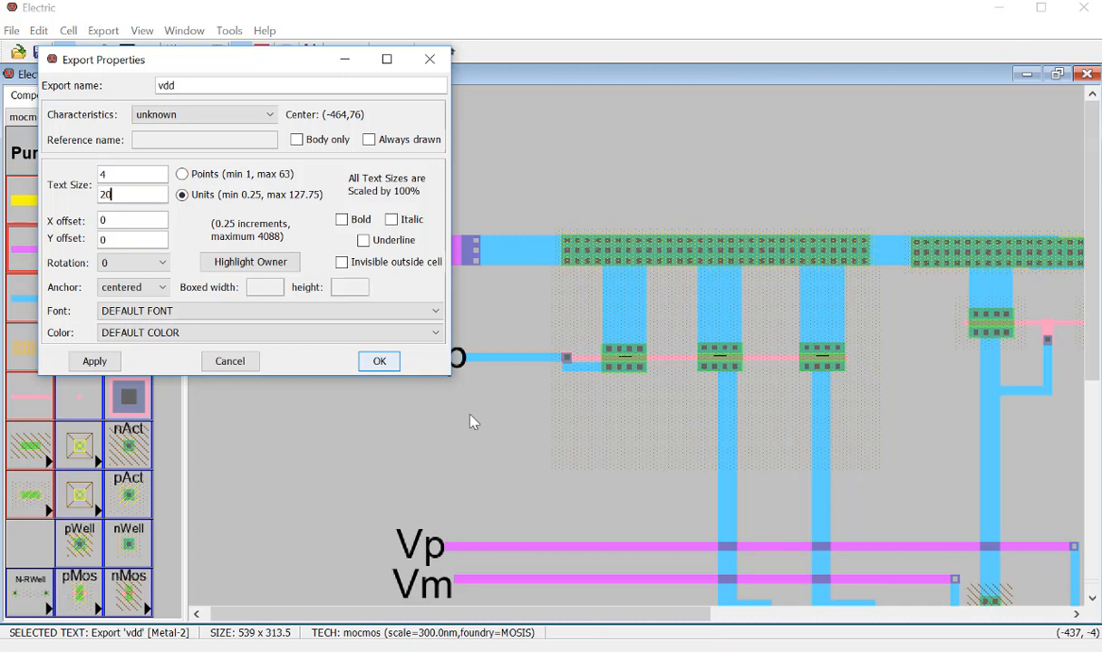
key("Return")
left_click_drag(406, 246, 357, 247)
left_click(337, 338)
Step: Delete the outer Metal-1 arc extending from the gnd rail
scroll(445, 278, "down", 6, "ctrl")
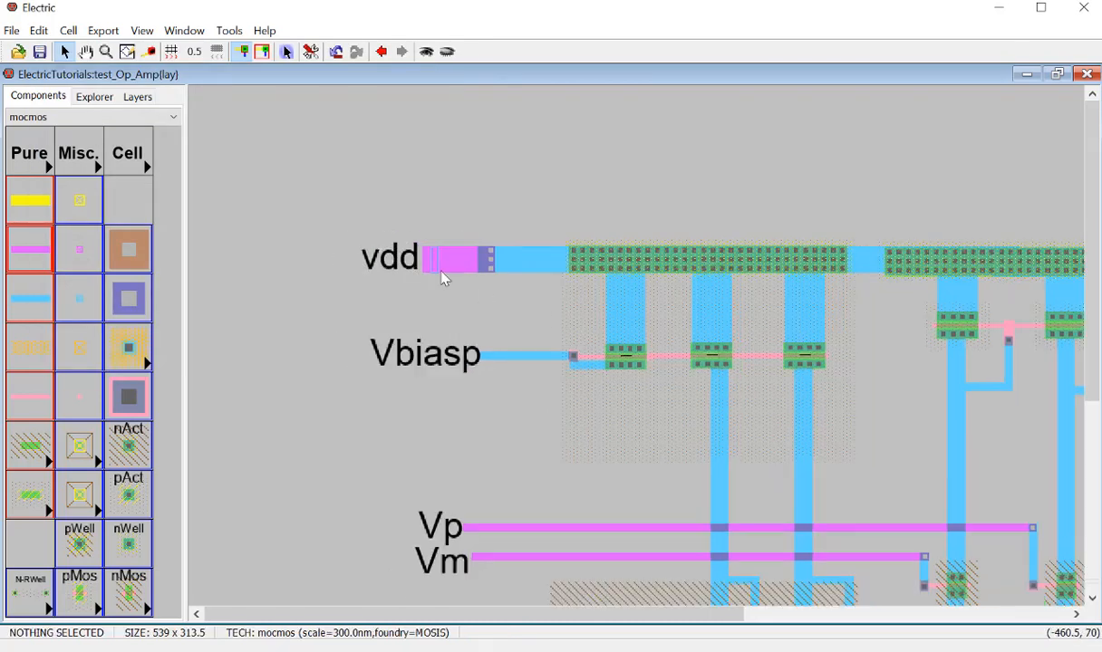
scroll(535, 435, "down", 3)
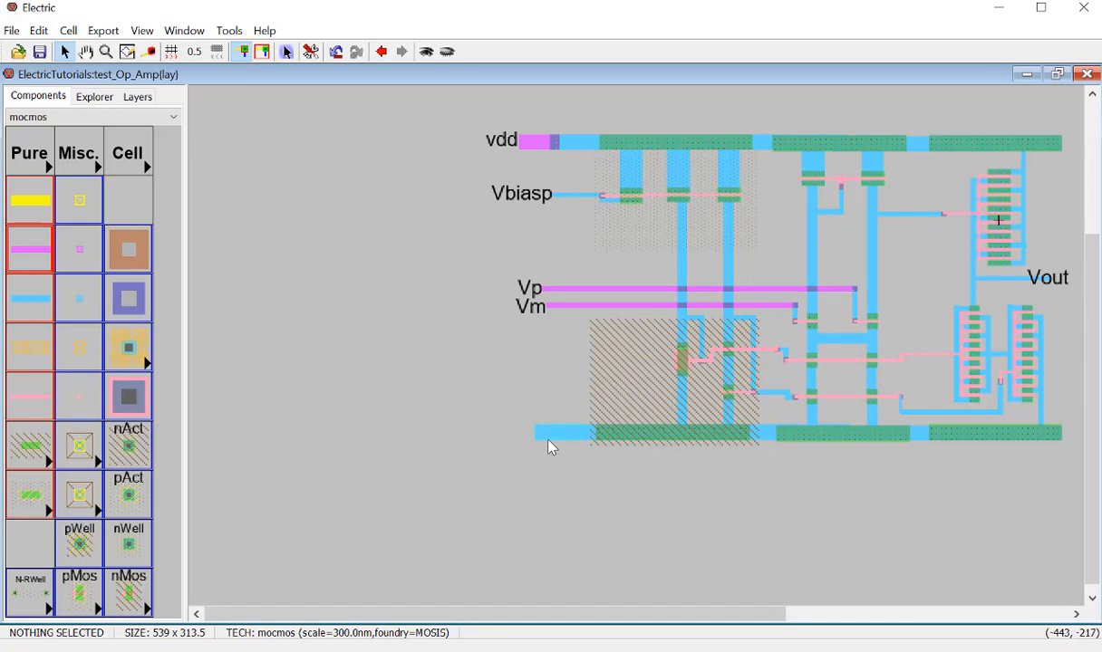
left_click(550, 436)
key("Delete")
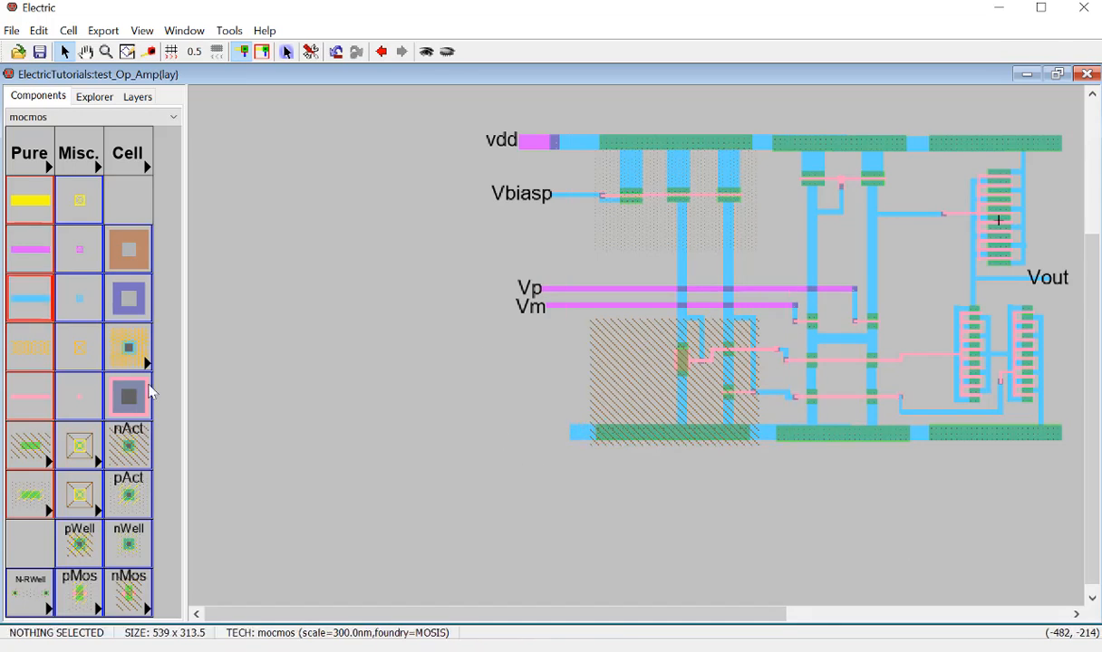
Step: Copy the vdd rail's Metal-2 node and place the duplicate beyond the end of the gnd rail
left_click(531, 145)
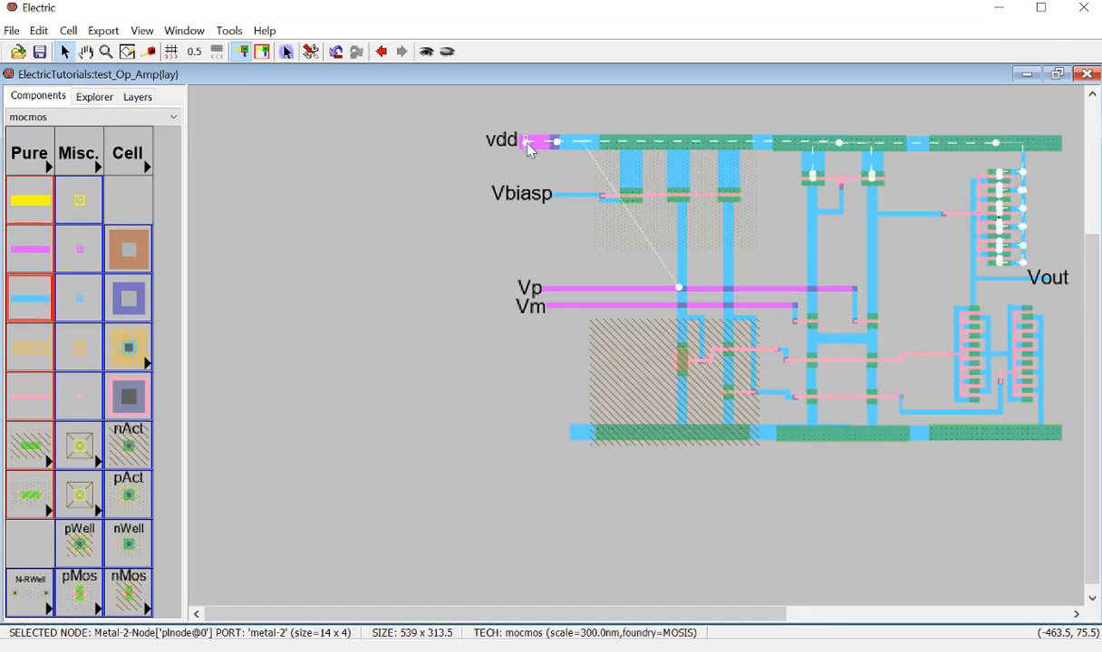
left_click(517, 444)
left_click_drag(529, 432, 533, 442)
left_click(530, 435)
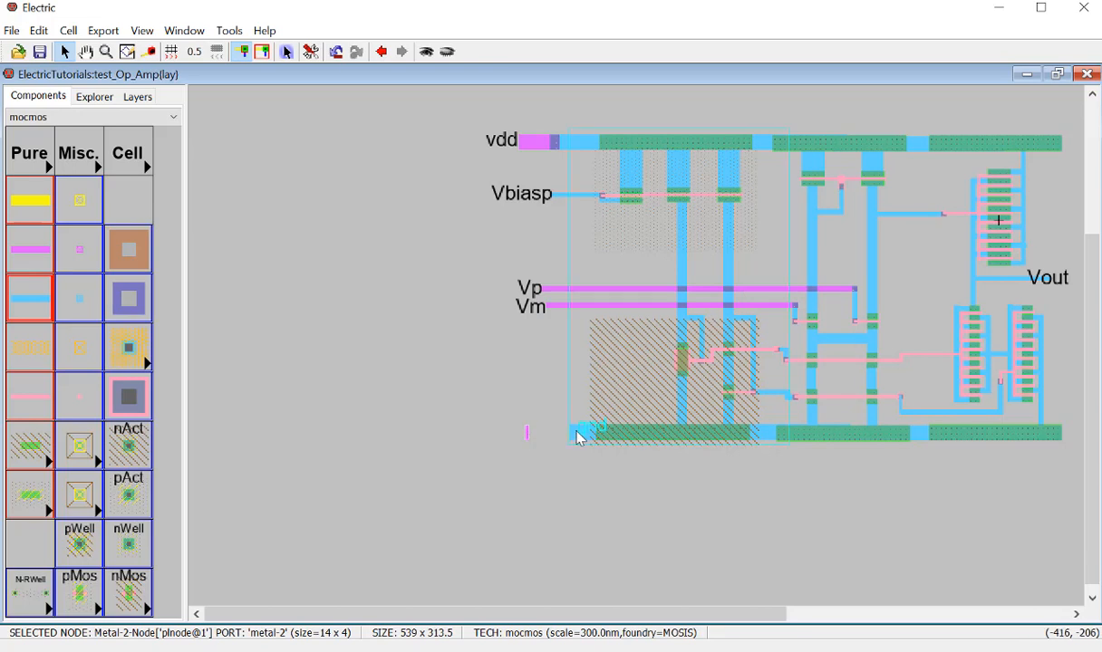
Step: Try to wire the copied Metal-2 node directly to the gnd port and check the new arc's properties
right_click(574, 433)
left_click(564, 465)
double_click(554, 432)
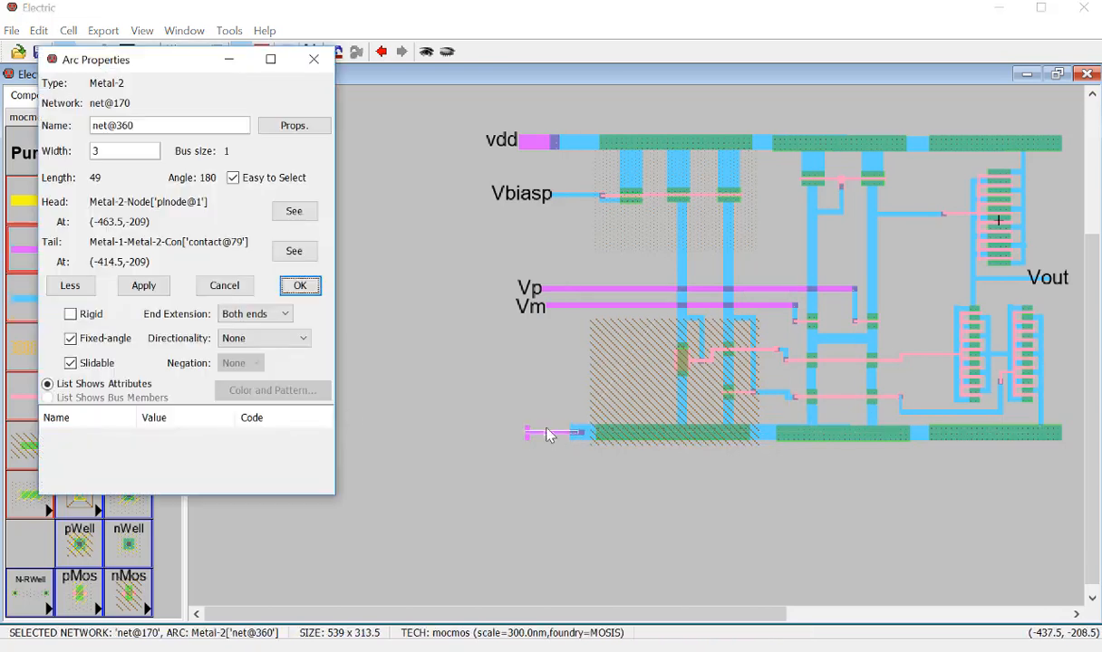
left_click(313, 61)
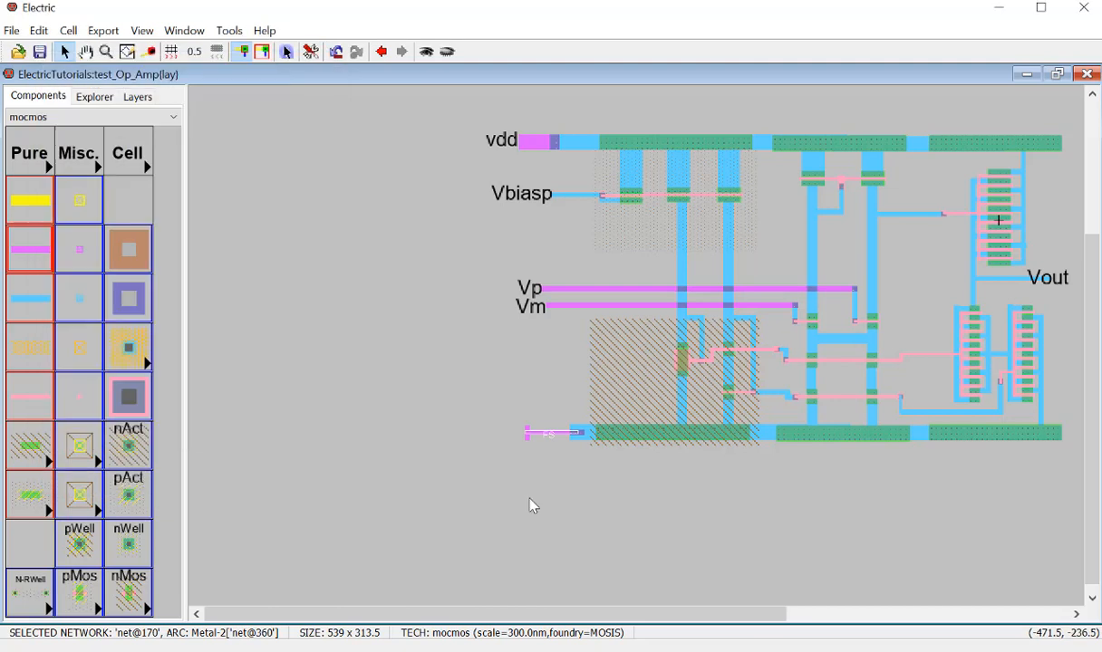
left_click(530, 500)
key("ctrl+z")
Step: Extend the gnd rail outward with Metal-1 and connect its end to the Metal-2 node at full rail width
left_click(574, 434)
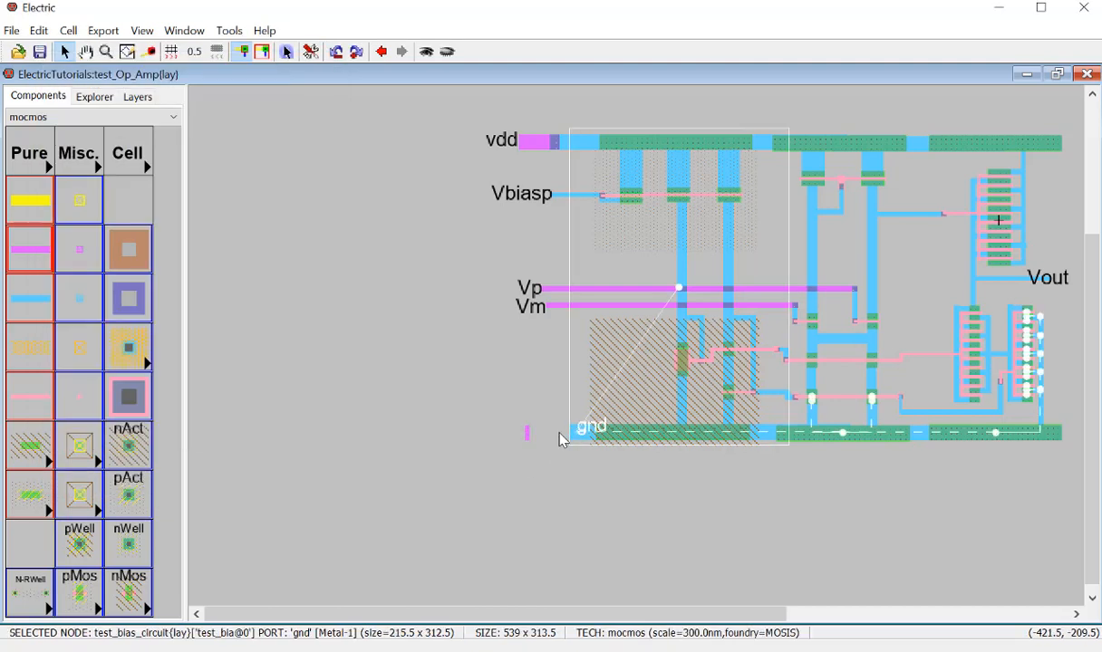
right_click(560, 434)
left_click(549, 447)
left_click(531, 434)
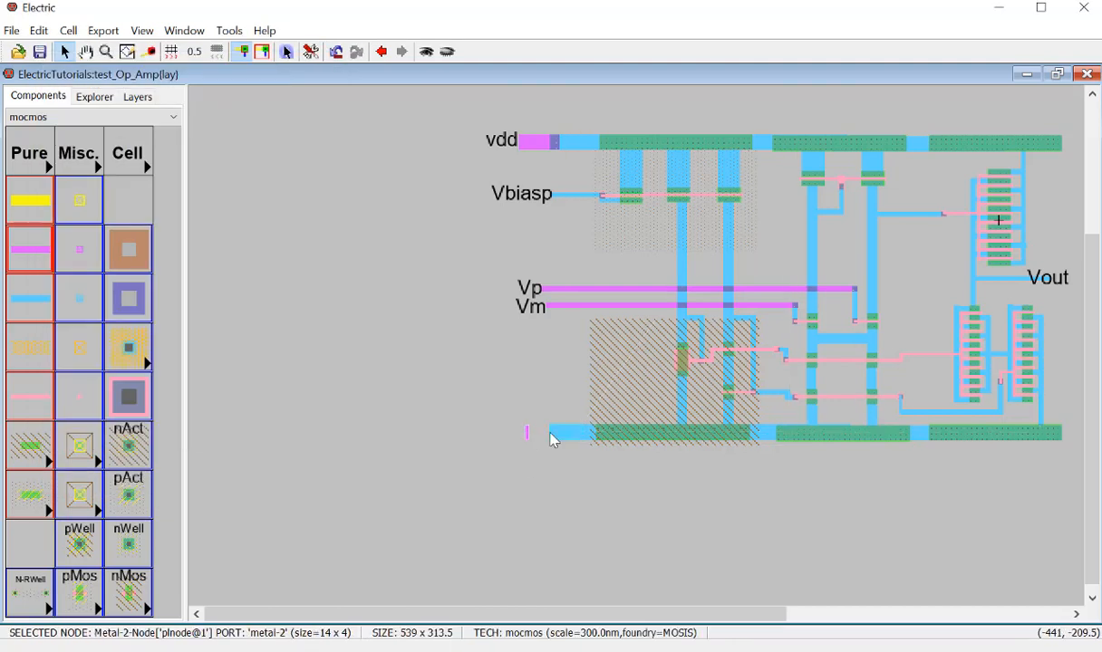
right_click(550, 432)
left_click(527, 450)
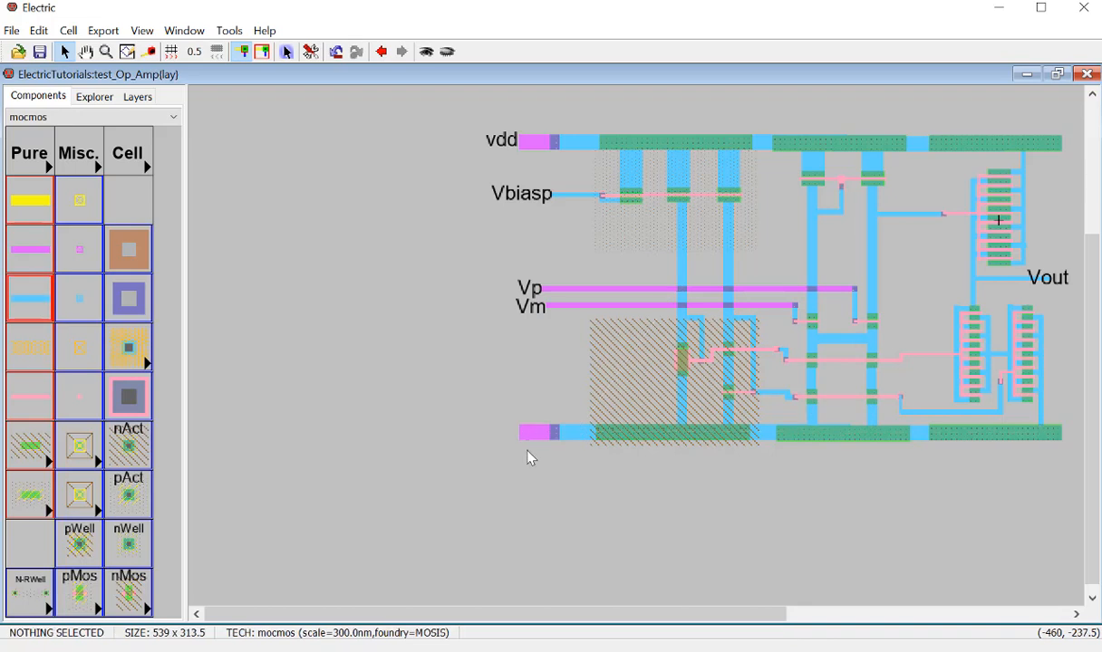
Step: Export the Metal-2 node at the end of the gnd rail as gnd
left_click(529, 439)
key("ctrl+e")
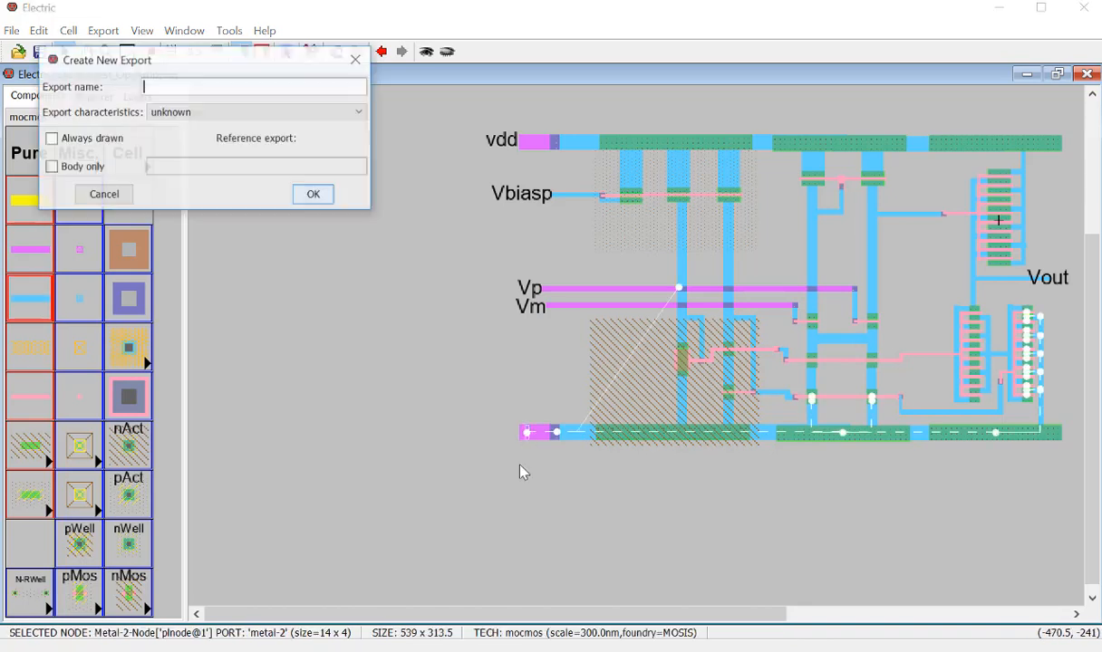
type("gnd")
key("Return")
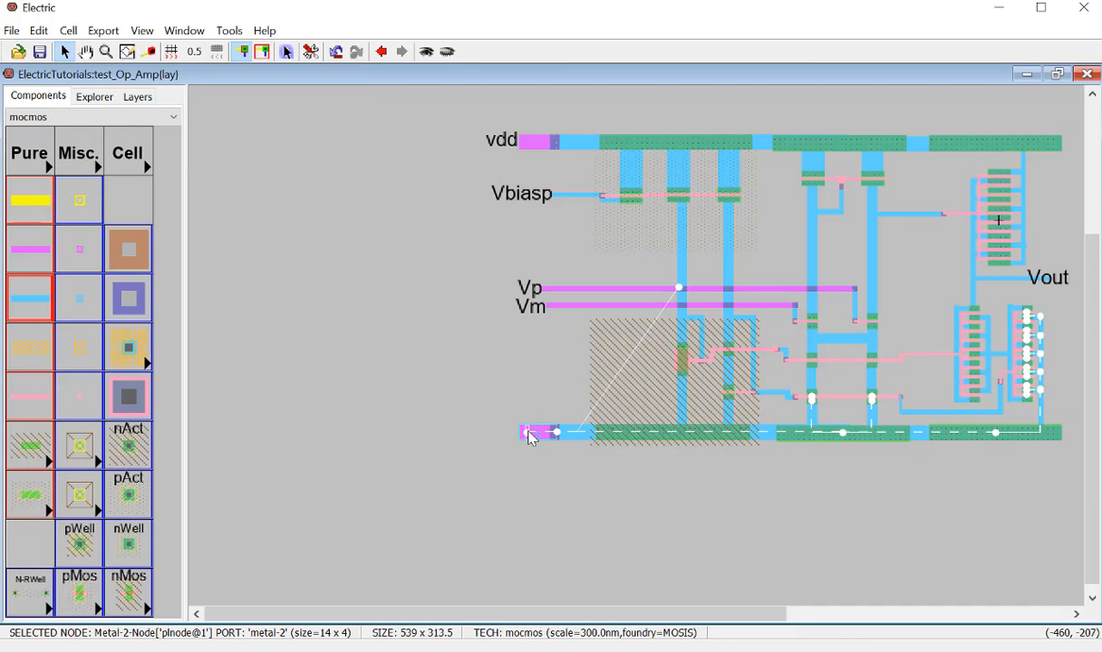
Step: Set the gnd export's text size to 20 units and move the label just outside the rail's end
left_click(524, 438)
left_click(524, 442)
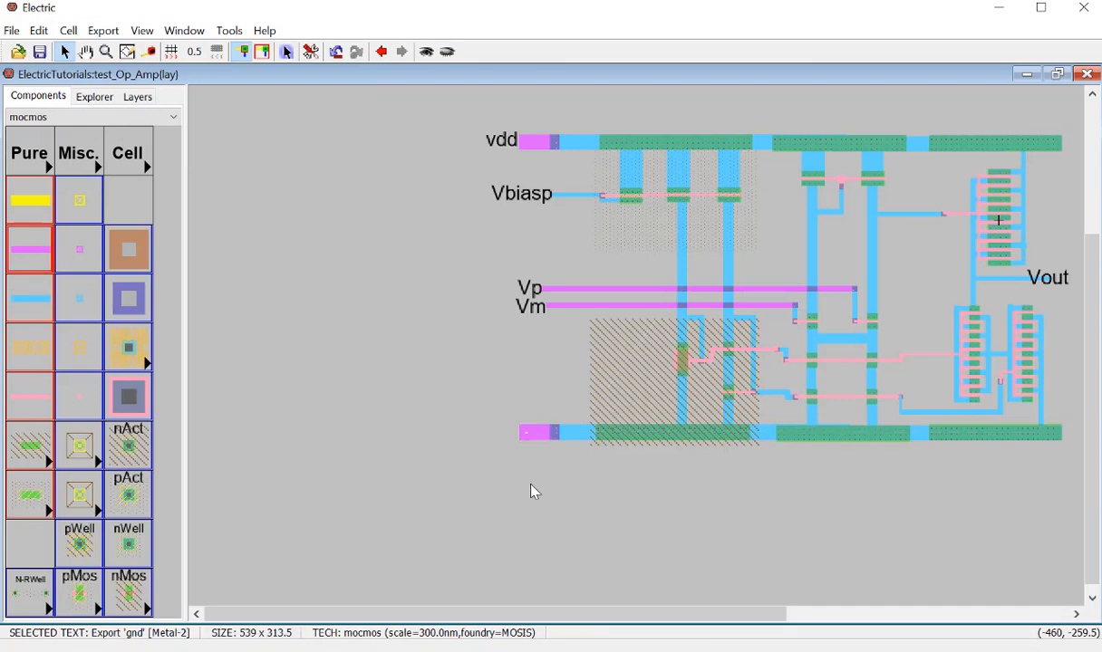
key("ctrl+i")
type("20")
key("Return")
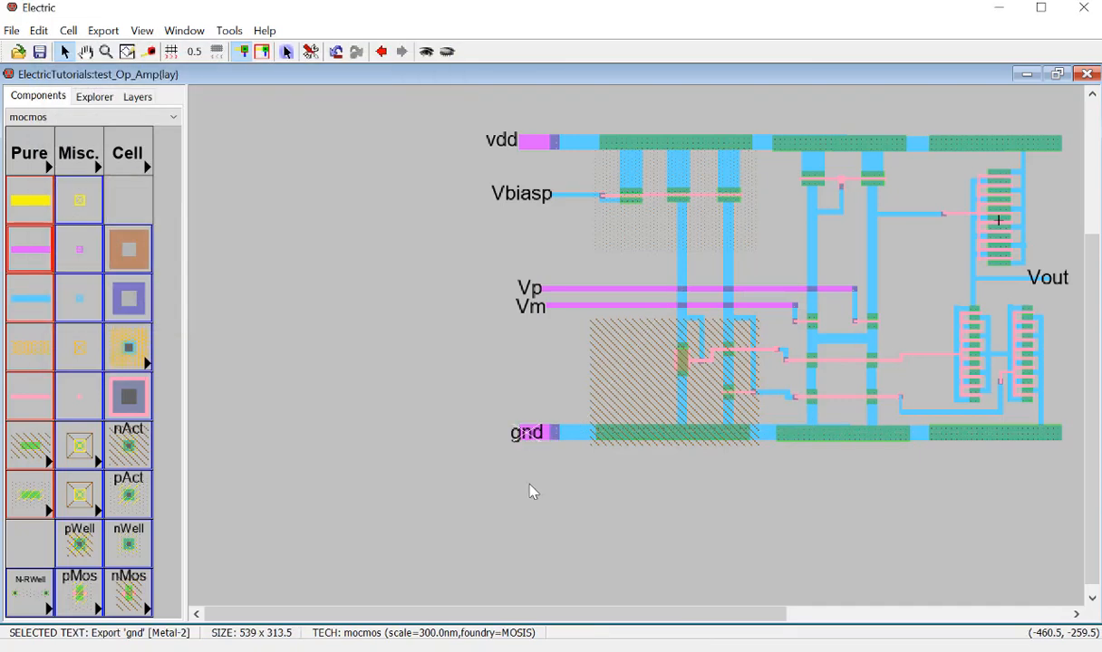
left_click(530, 485)
left_click_drag(517, 442, 498, 441)
left_click(492, 468)
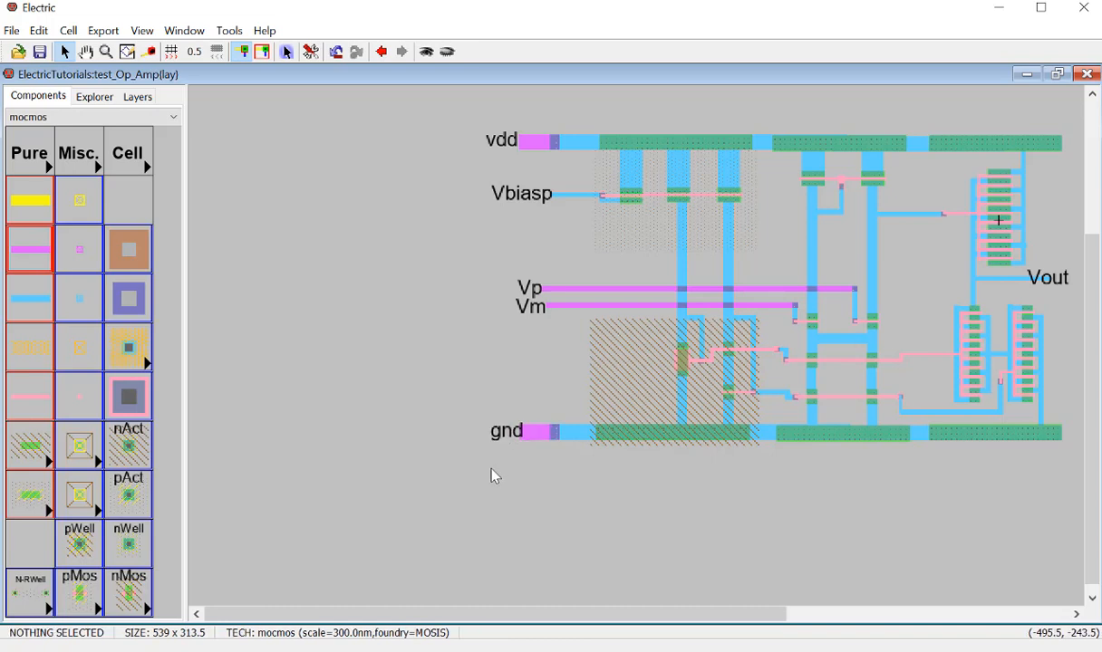
Step: Delete the Vbiasp export from the end of its Metal-1 arc
scroll(603, 512, "down", 3, "ctrl")
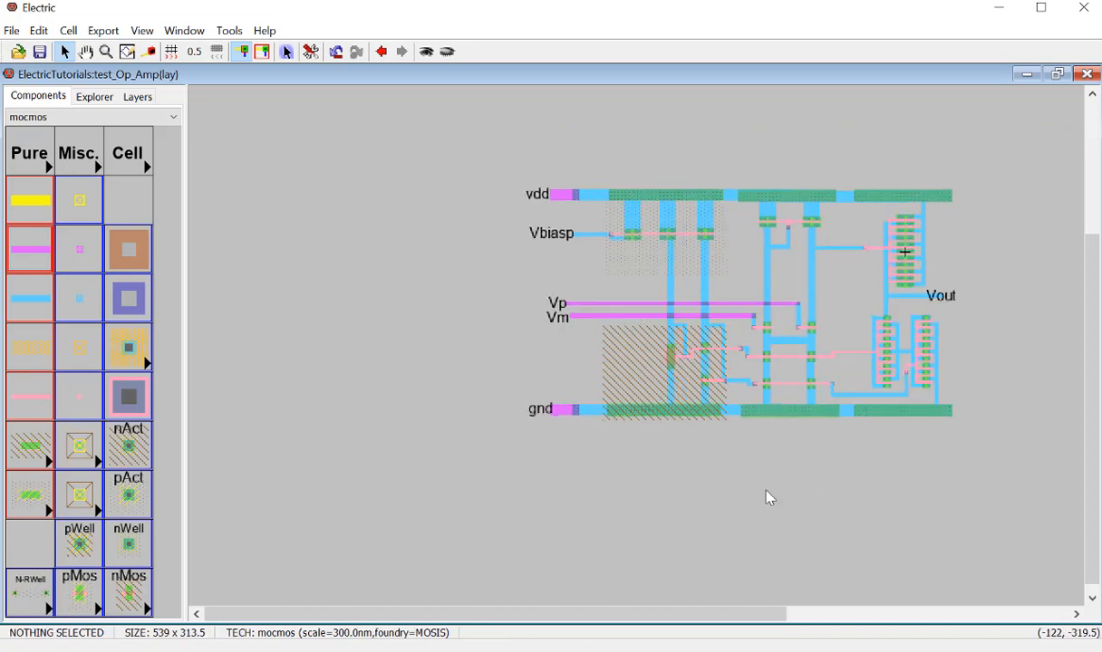
scroll(725, 462, "up", 1, "ctrl")
left_click(526, 197)
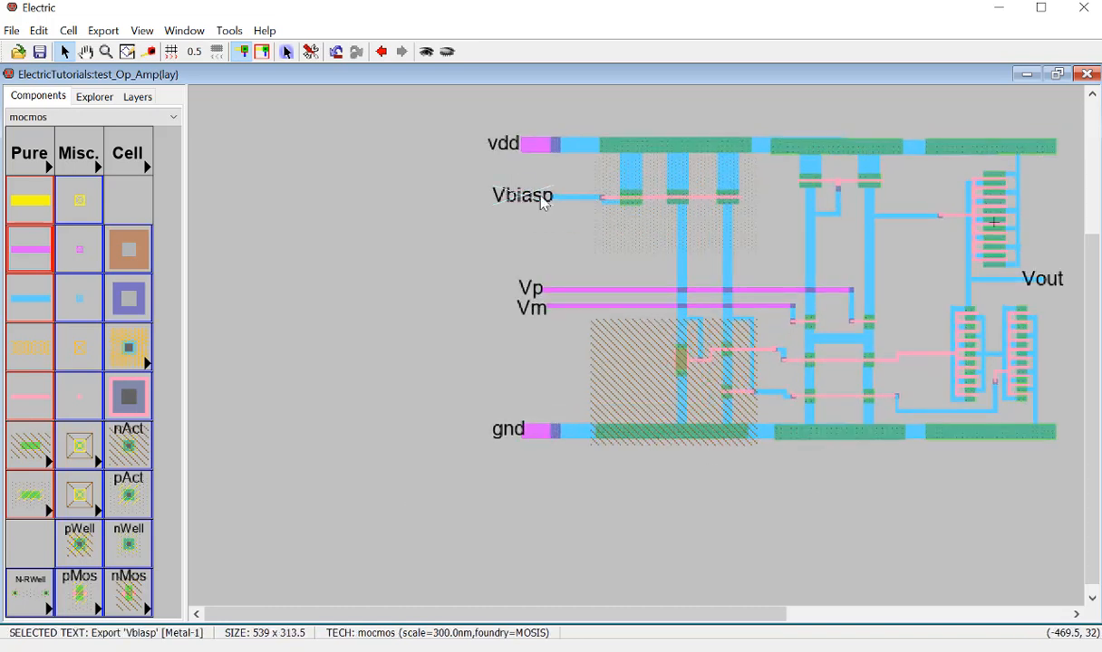
key("Delete")
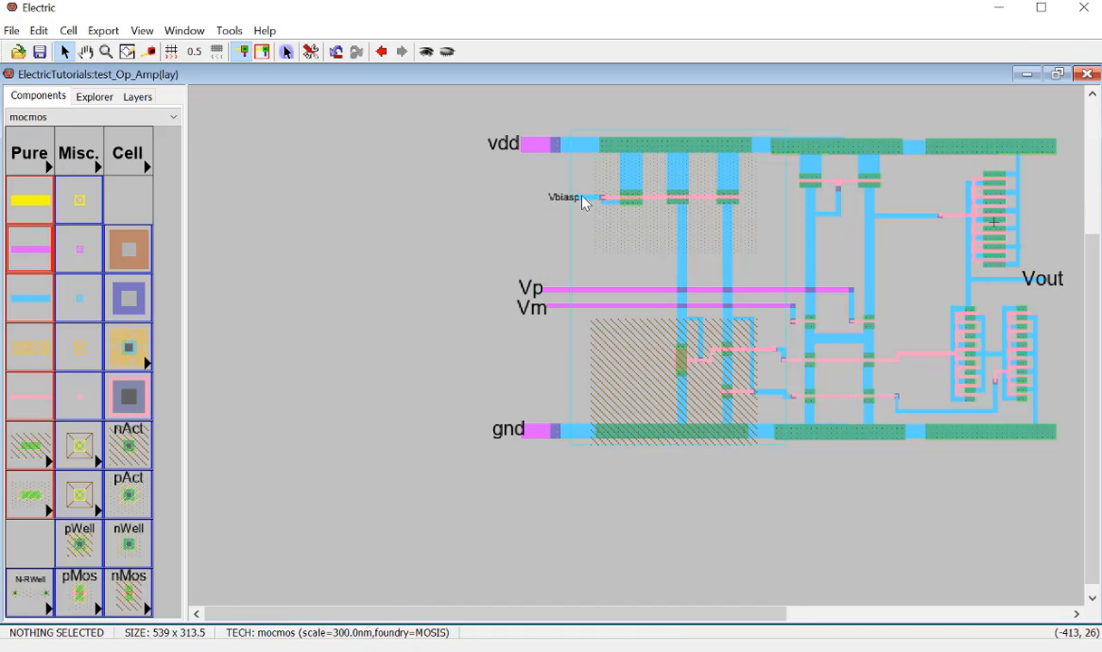
left_click(555, 206)
right_click(550, 200)
left_click(507, 215)
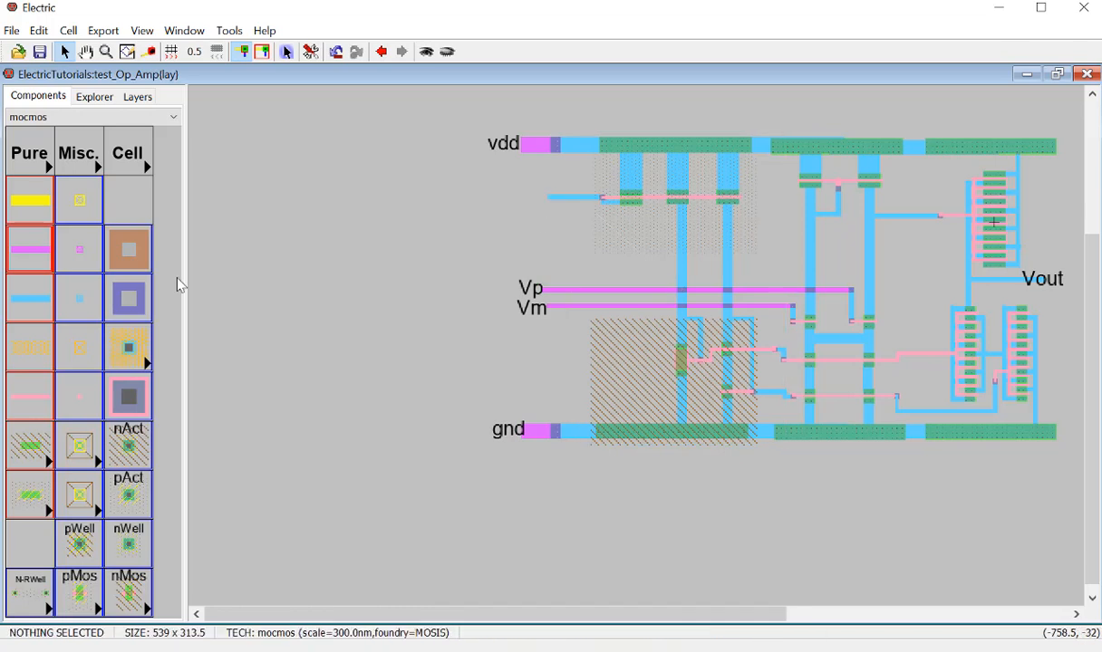
Step: Place a Metal-2 pin beyond the Vbiasp wire's open end and connect it to the Metal-1 arc
left_click(89, 253)
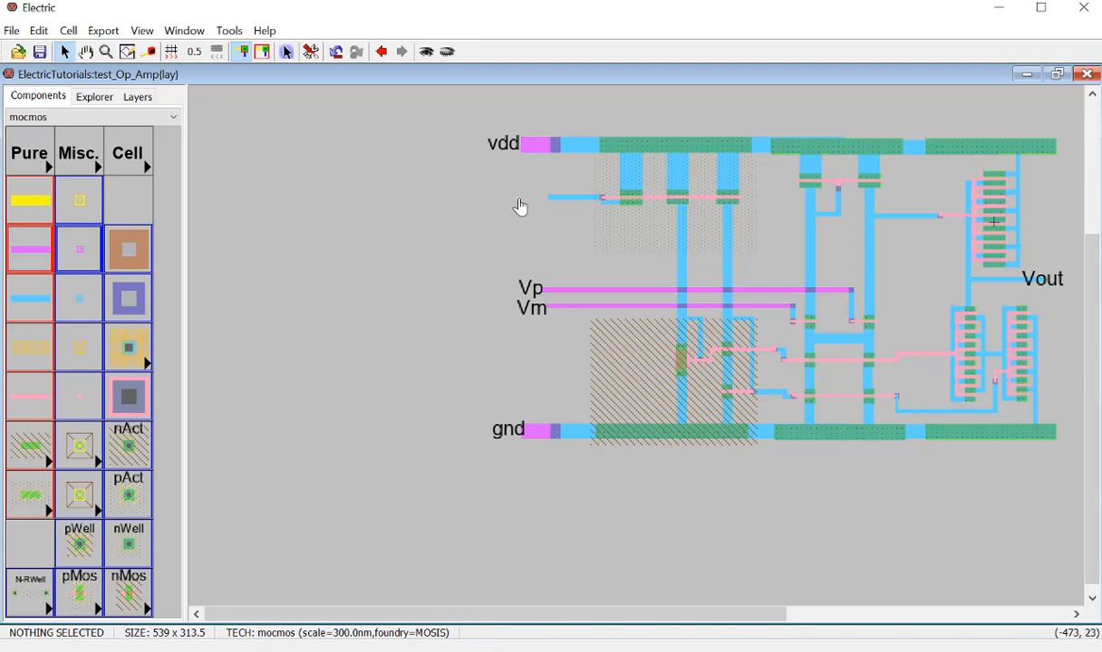
left_click(524, 198)
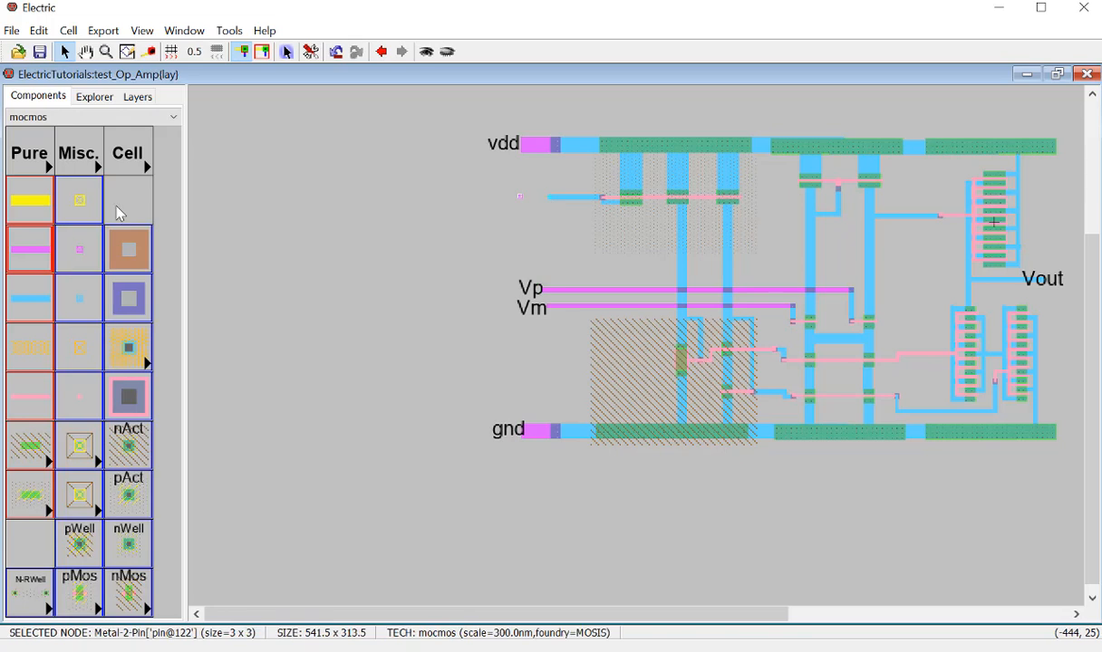
right_click(555, 202)
left_click(531, 218)
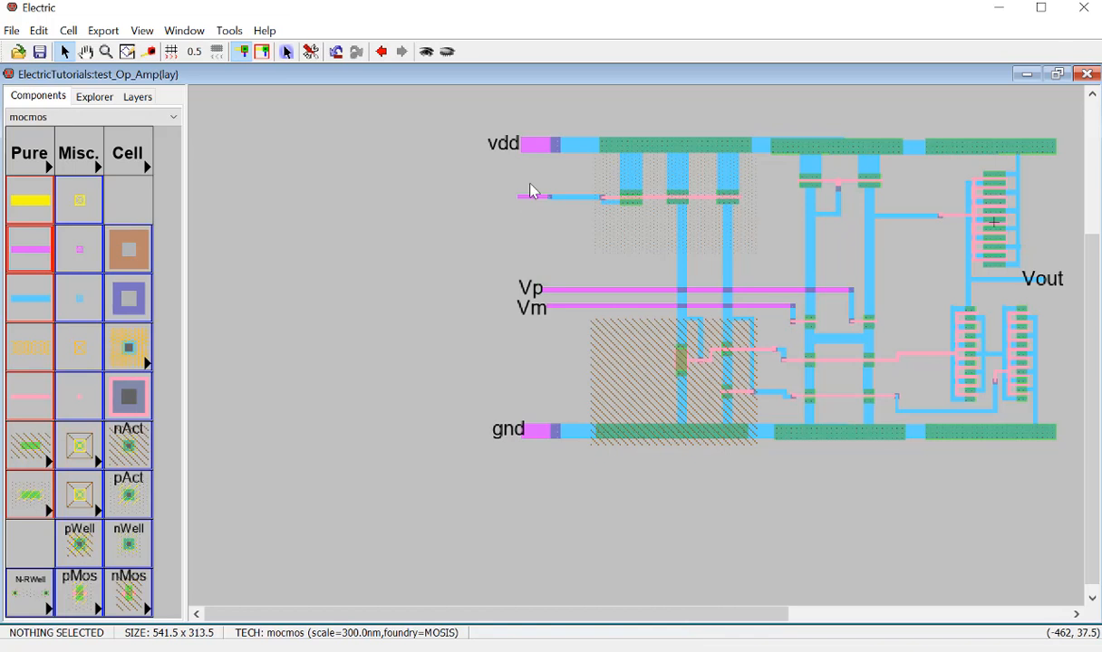
Step: Export the new Metal-2 pin at the end of the bias wire as Vbiasp
scroll(533, 190, "up", 2, "ctrl")
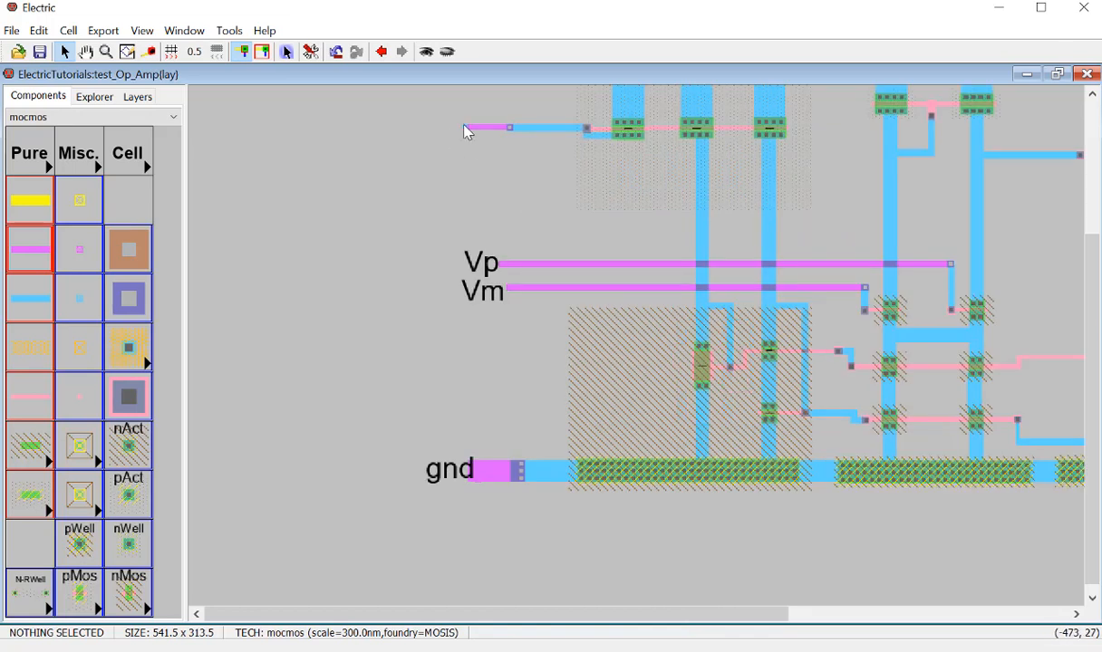
left_click(468, 128)
key("ctrl+e")
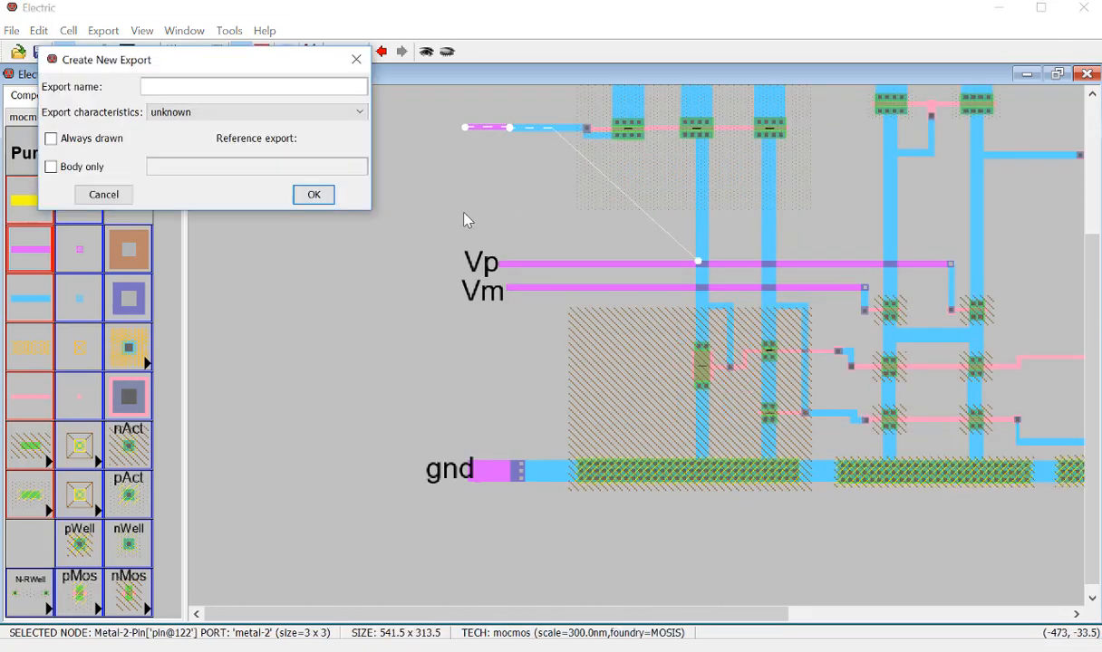
type("Vbio")
key("Return")
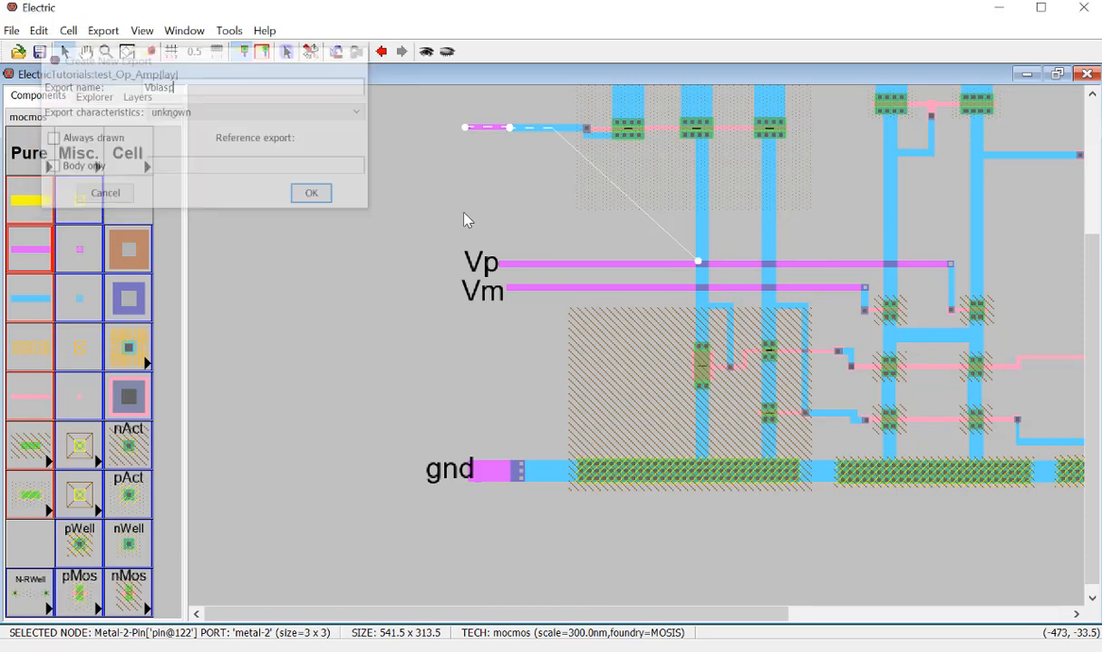
Step: Set the Vbiasp export's text size to 20 units and move the label just outside the wire's end
left_click(468, 132)
double_click(468, 133)
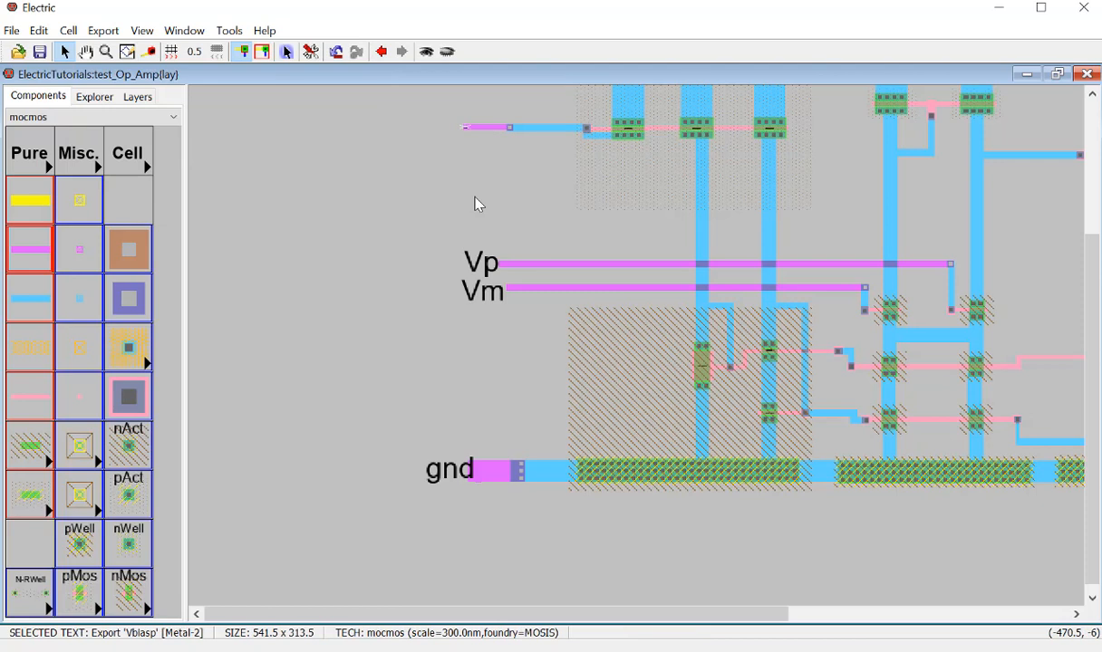
type("8")
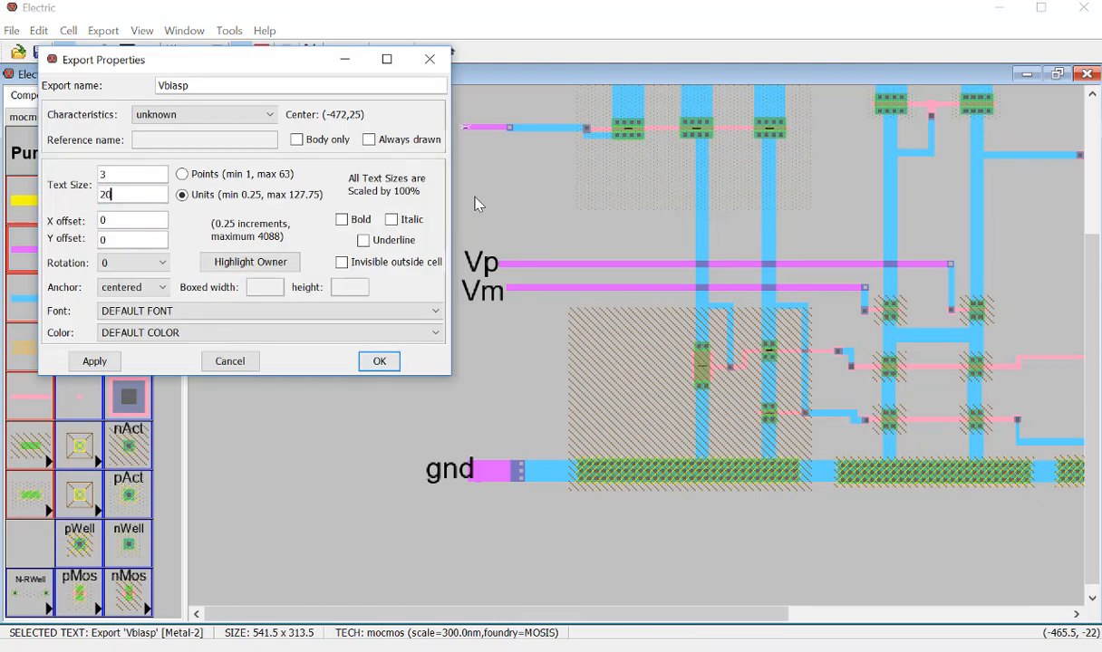
key("Return")
left_click_drag(440, 135, 412, 136)
left_click(397, 199)
Step: Delete the Vout export and the short horizontal Metal-1 arc it sits on
scroll(537, 278, "down", 3, "ctrl")
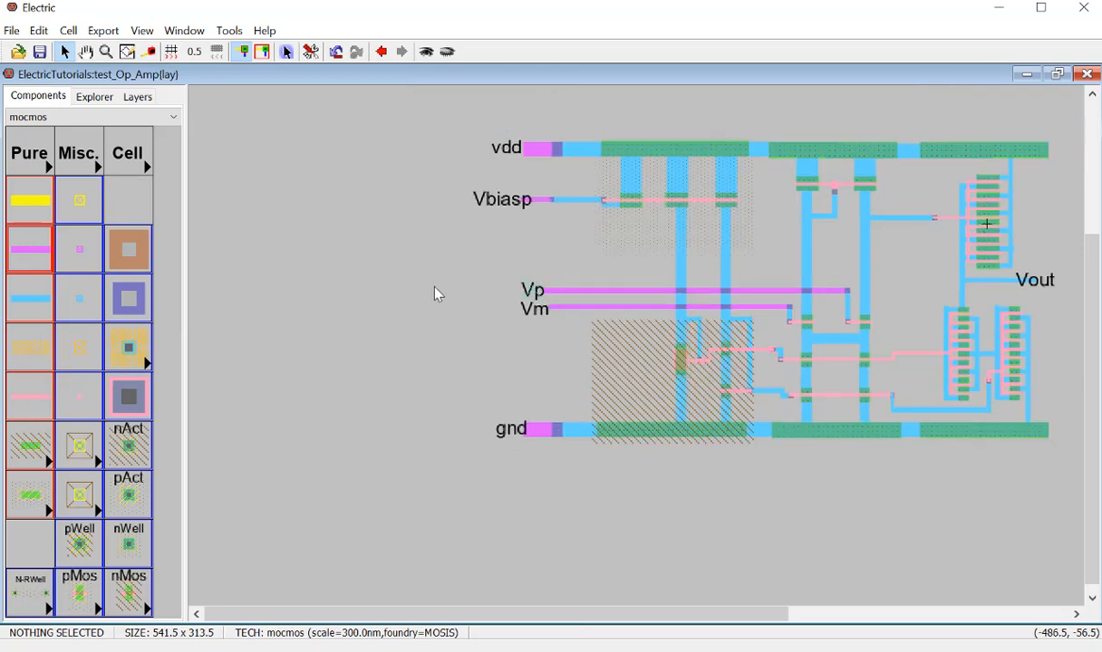
left_click_drag(823, 614, 965, 603)
left_click(847, 295)
key("Delete")
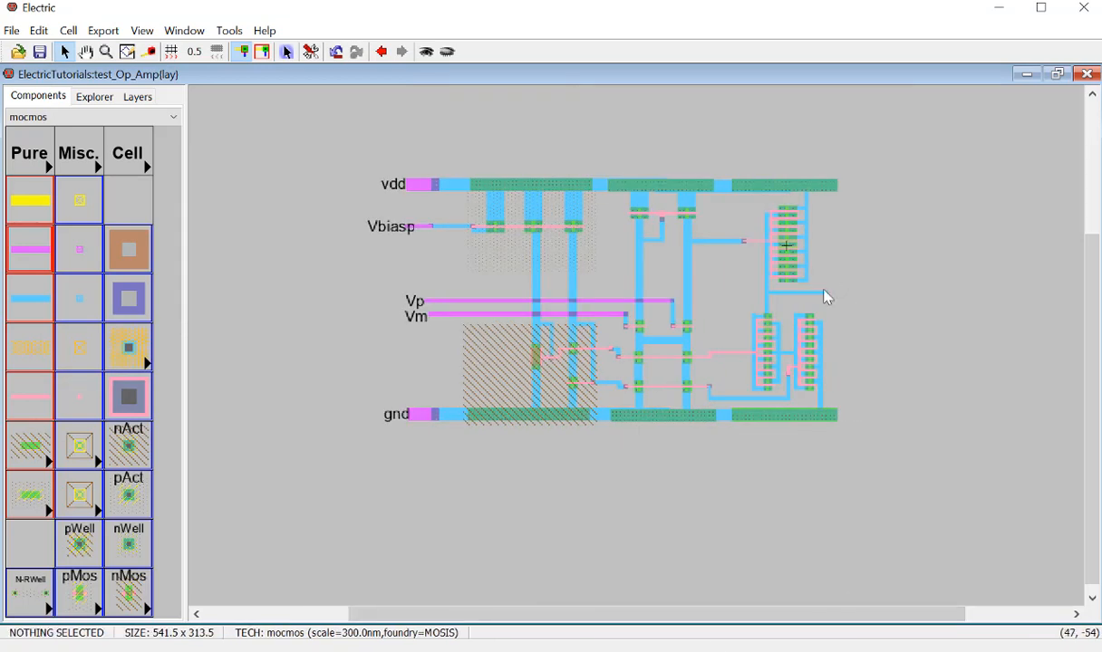
left_click(826, 293)
left_click(837, 302)
left_click(833, 299)
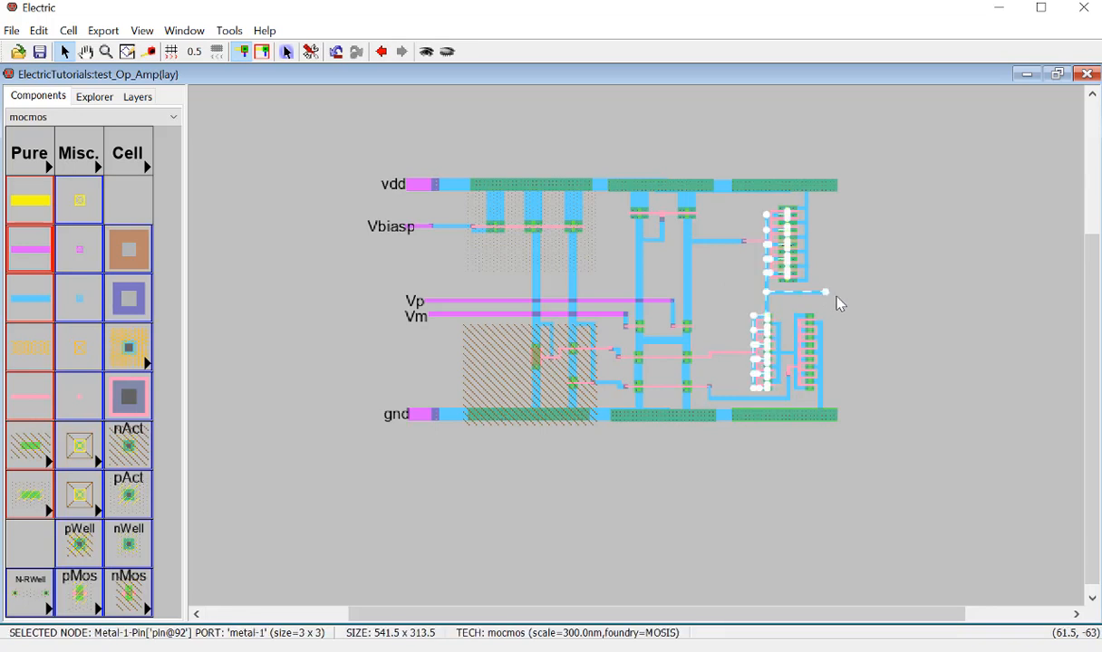
key("Delete")
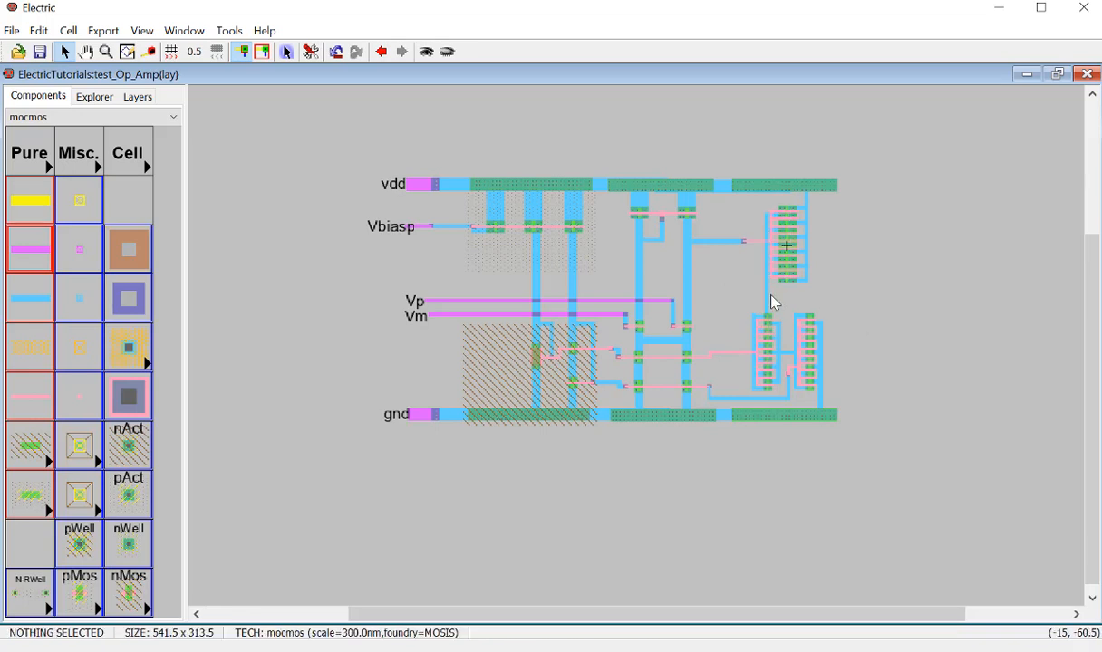
Step: Place a Metal-2 pin beside the output transistors and connect it to the vertical Metal-1 output arc
left_click(770, 297)
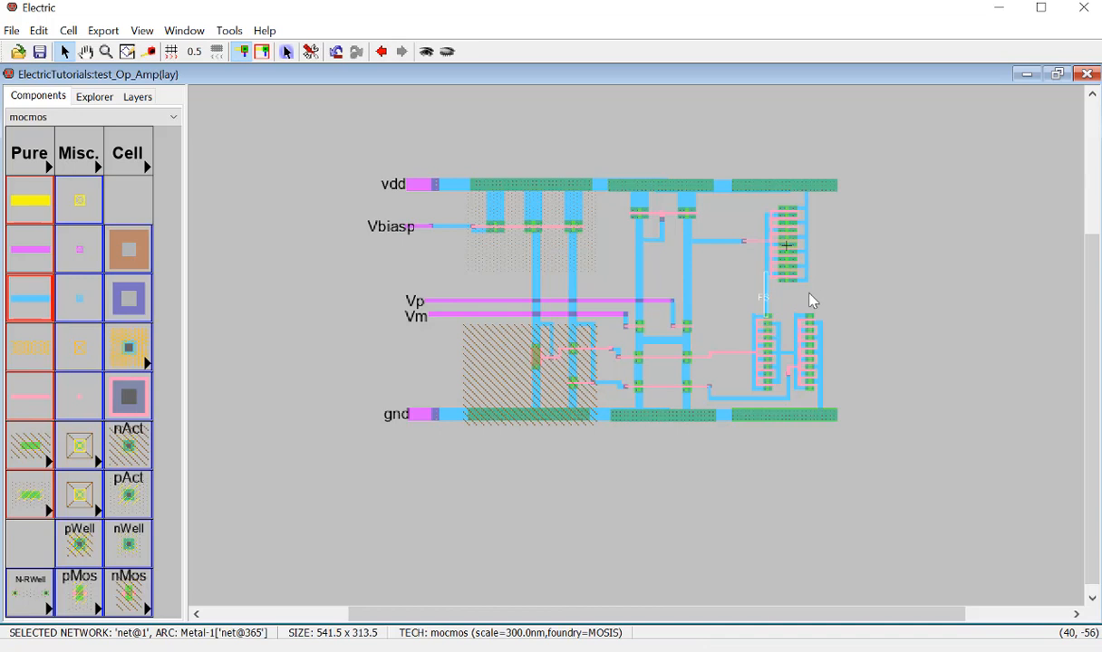
left_click(81, 250)
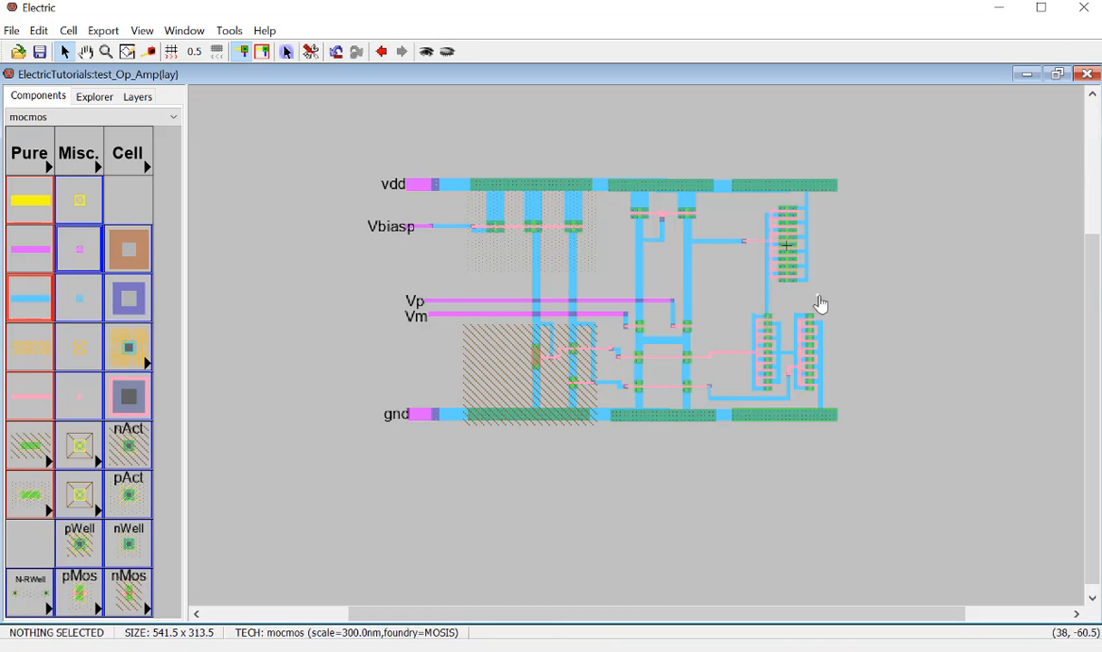
left_click(824, 298)
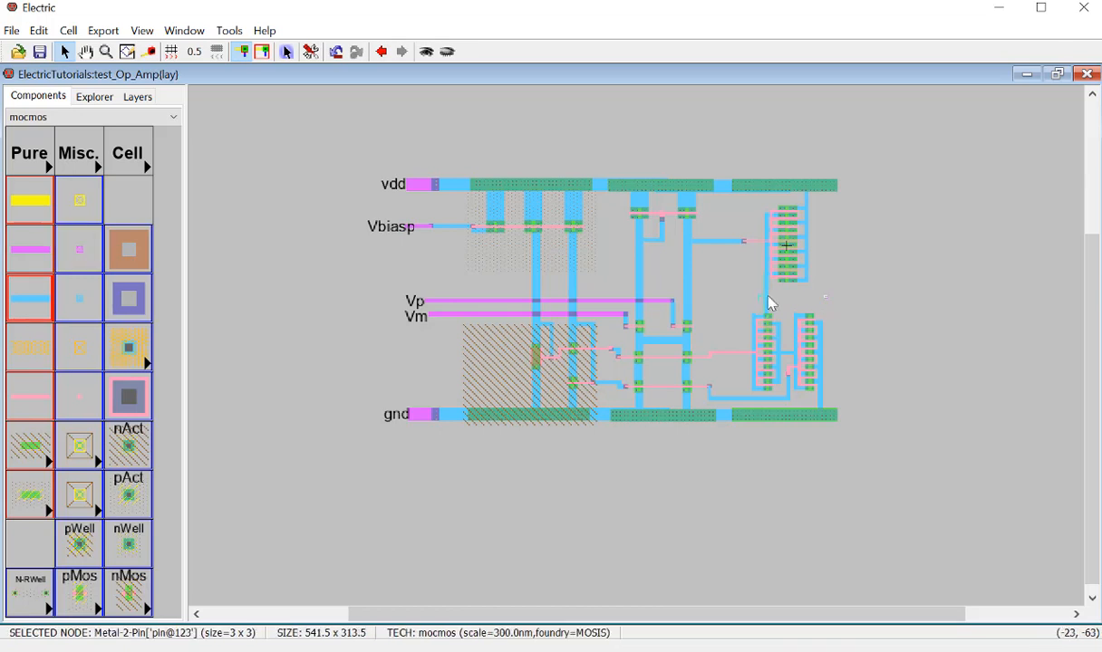
right_click(771, 304)
left_click(844, 308)
left_click(831, 302)
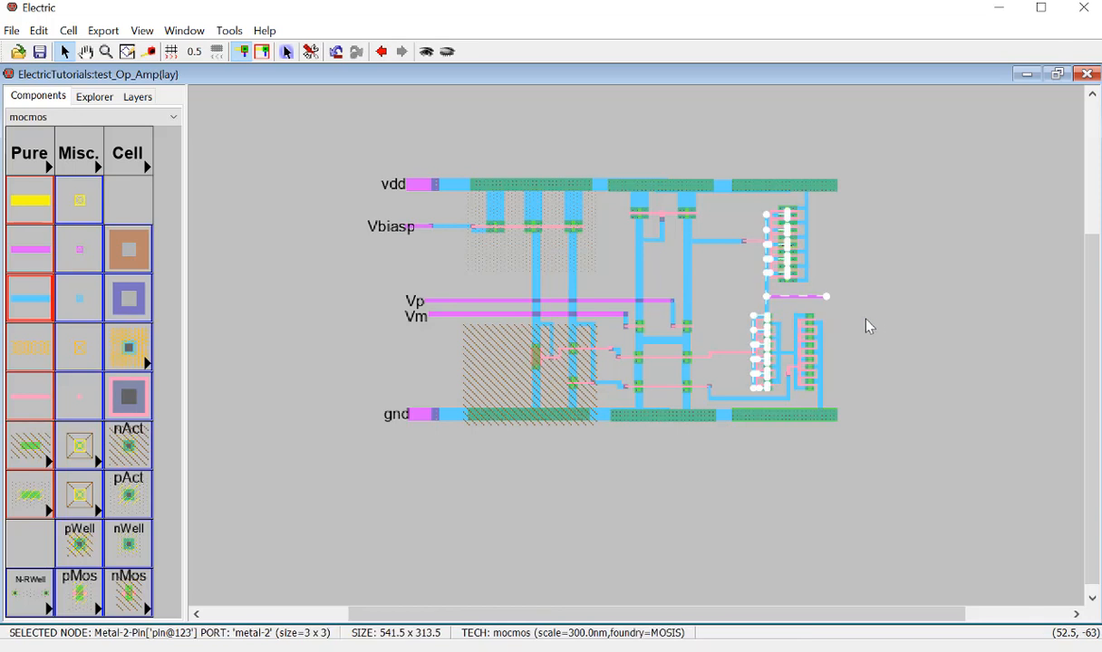
Step: Export the new Metal-2 pin at the end of the output wire as Vout
key("ctrl+e")
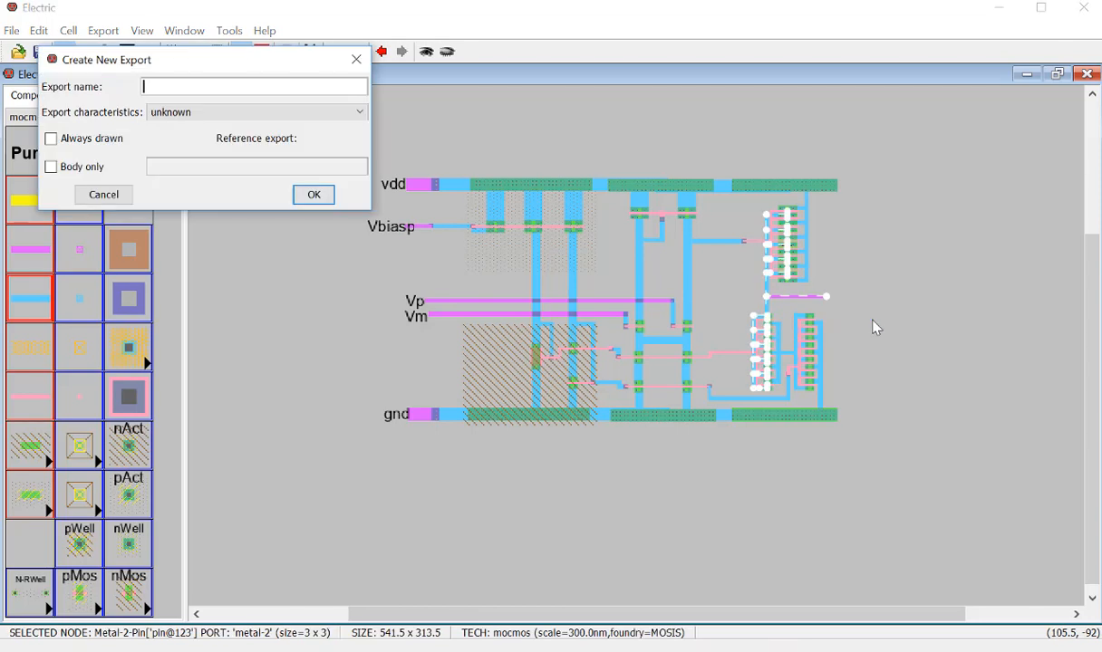
type("Vc")
key("Return")
left_click(878, 324)
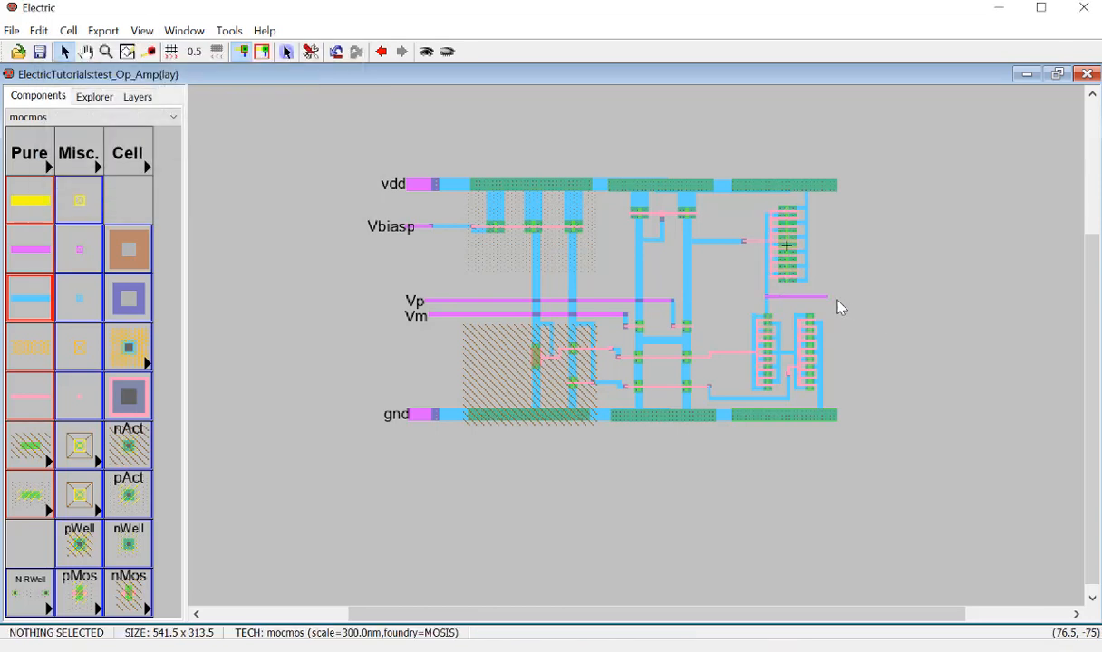
Step: Enlarge the Vout export's text to match the other labels and move the label just past the wire's end
left_click(829, 302)
left_click(831, 304)
left_click(832, 304)
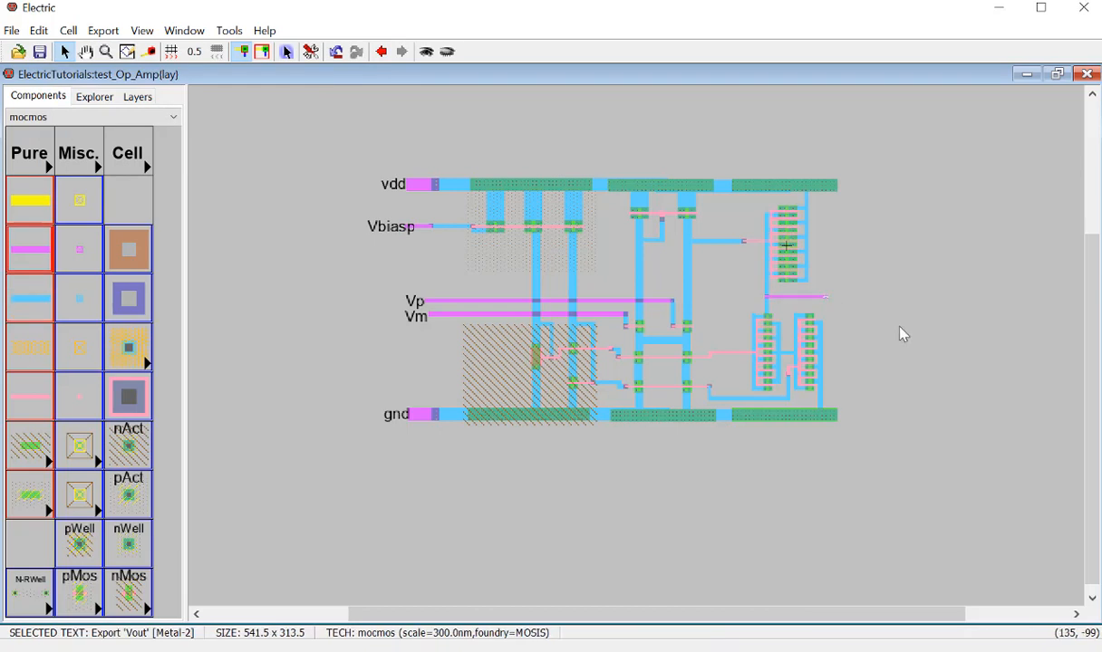
key("ctrl+i")
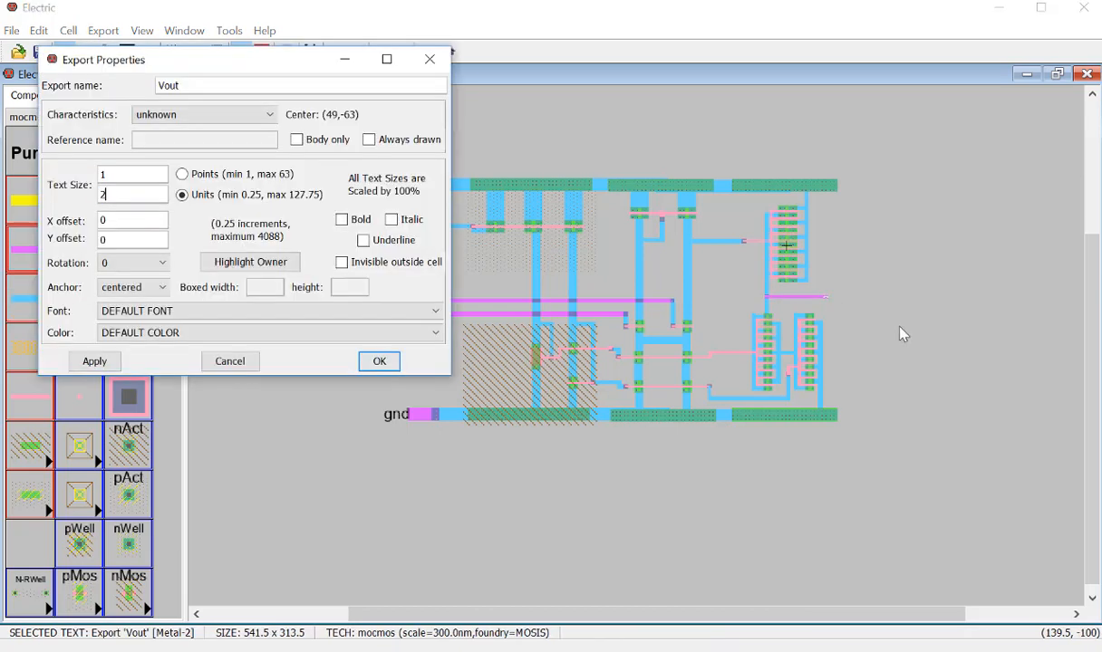
type("2")
key("Return")
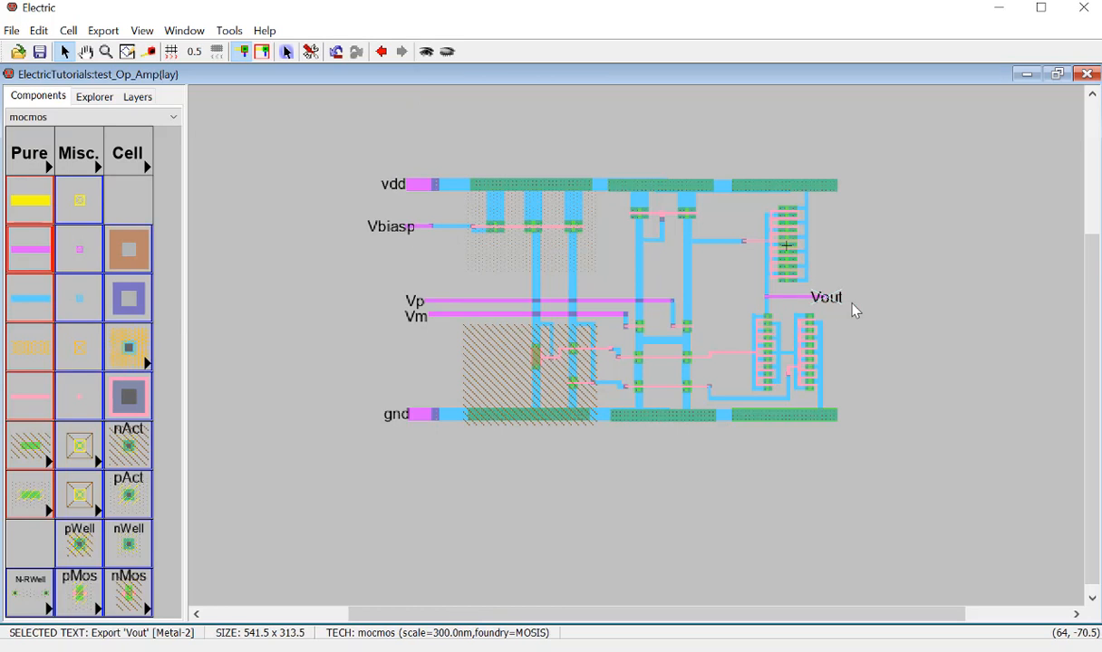
left_click(924, 348)
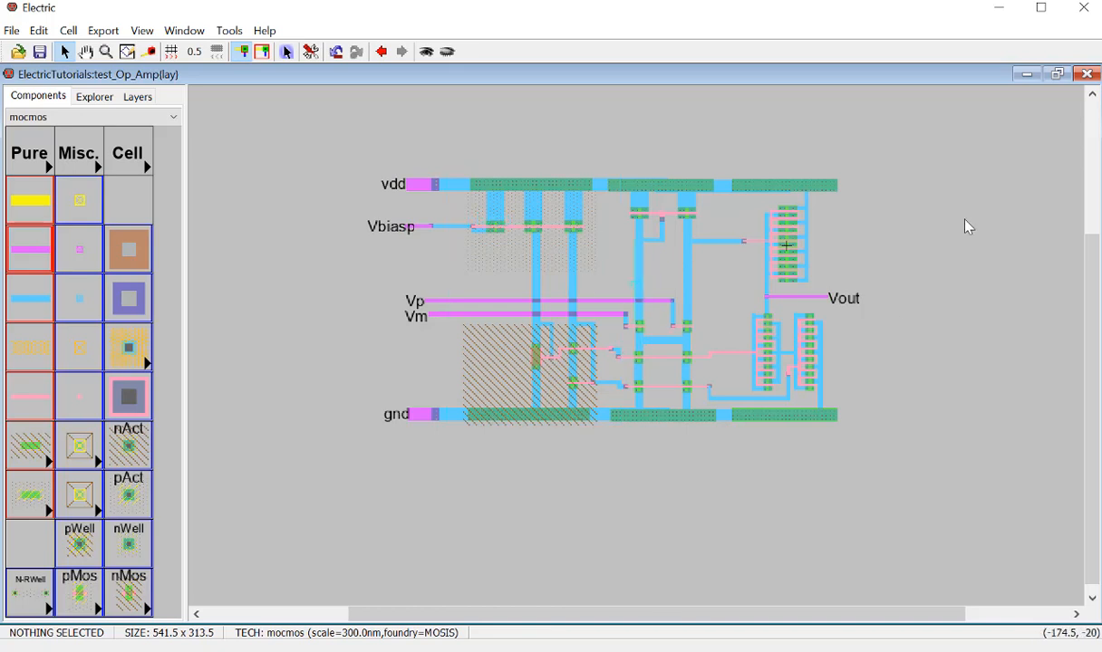
Step: Turn on special selection and measure the width of the leftmost contact block on the vdd rail
scroll(469, 266, "up", 6, "ctrl")
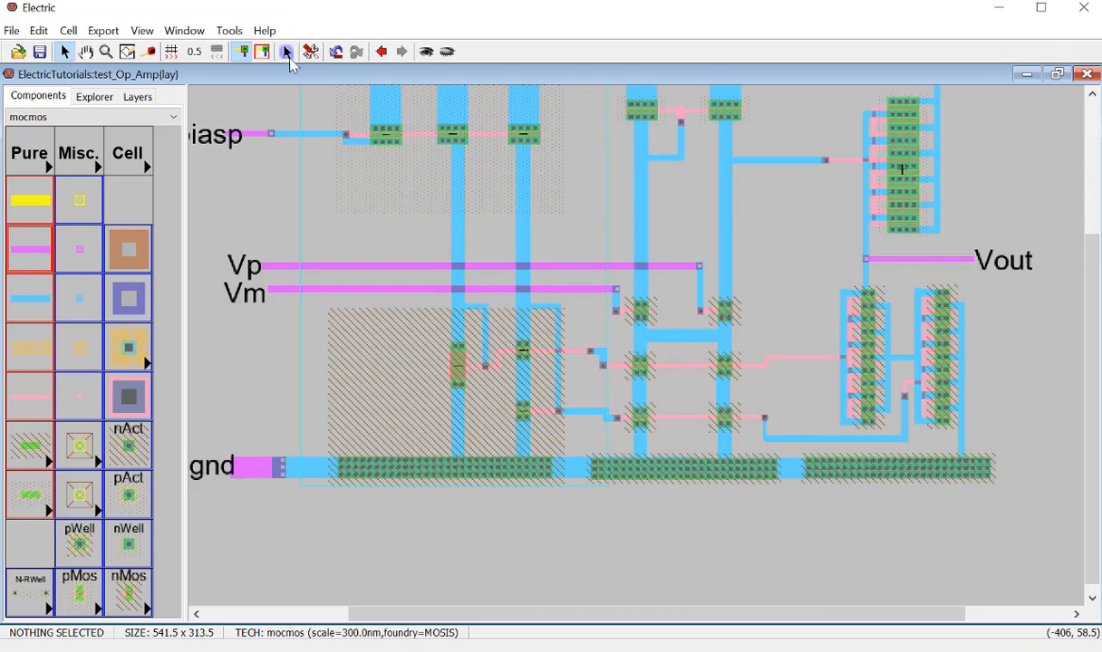
left_click(285, 50)
scroll(503, 258, "up", 3)
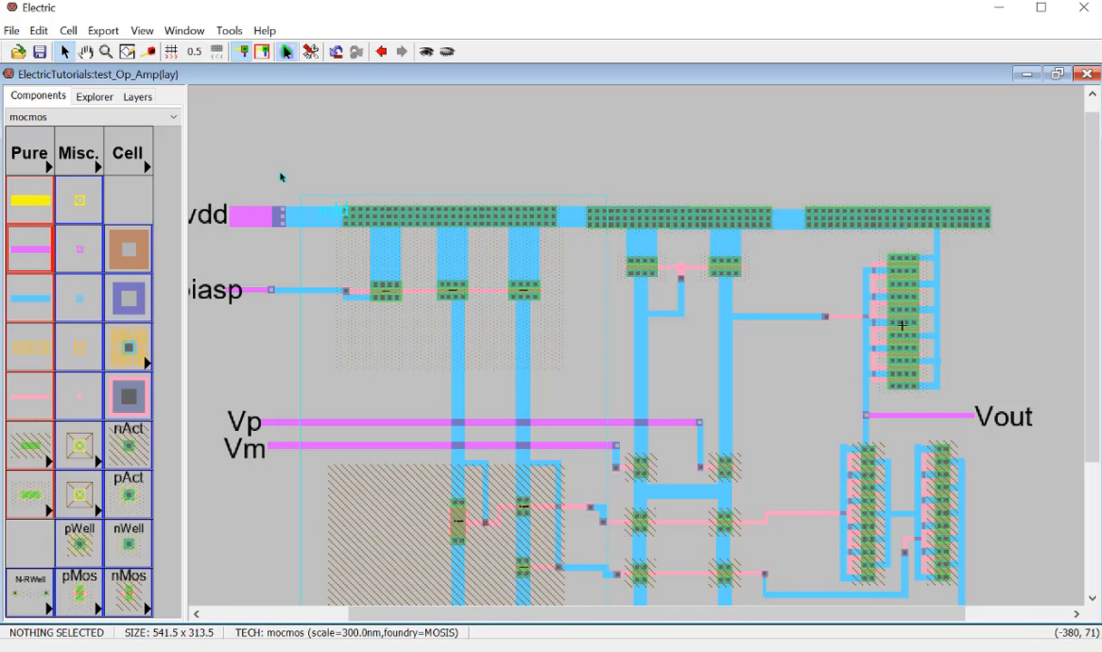
left_click(151, 52)
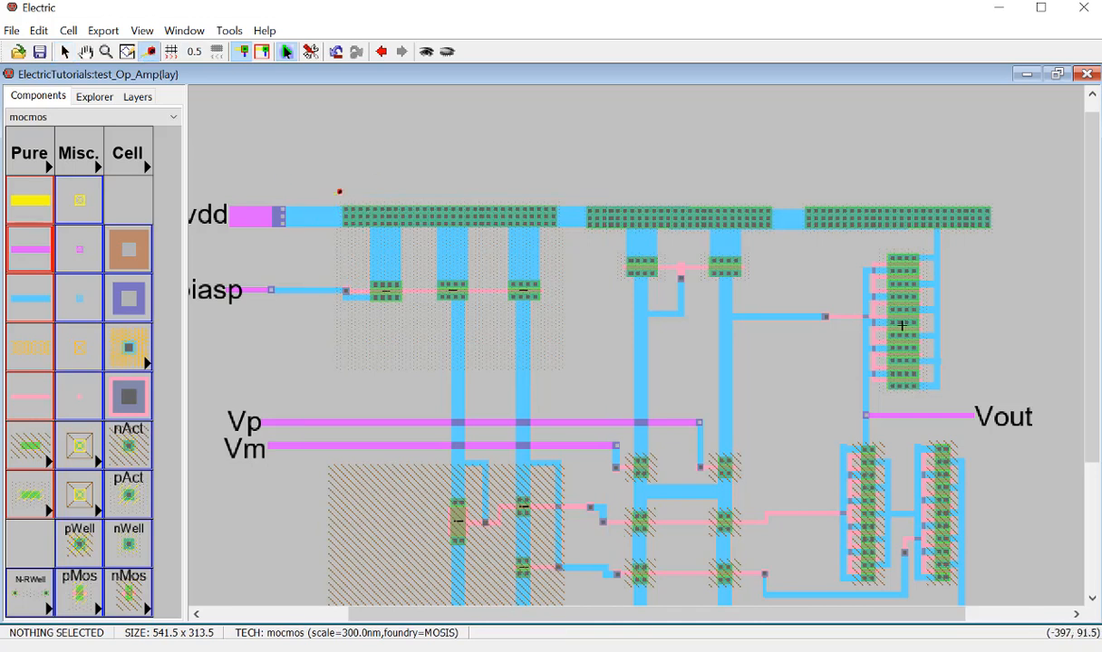
left_click_drag(347, 197, 565, 202)
left_click(67, 52)
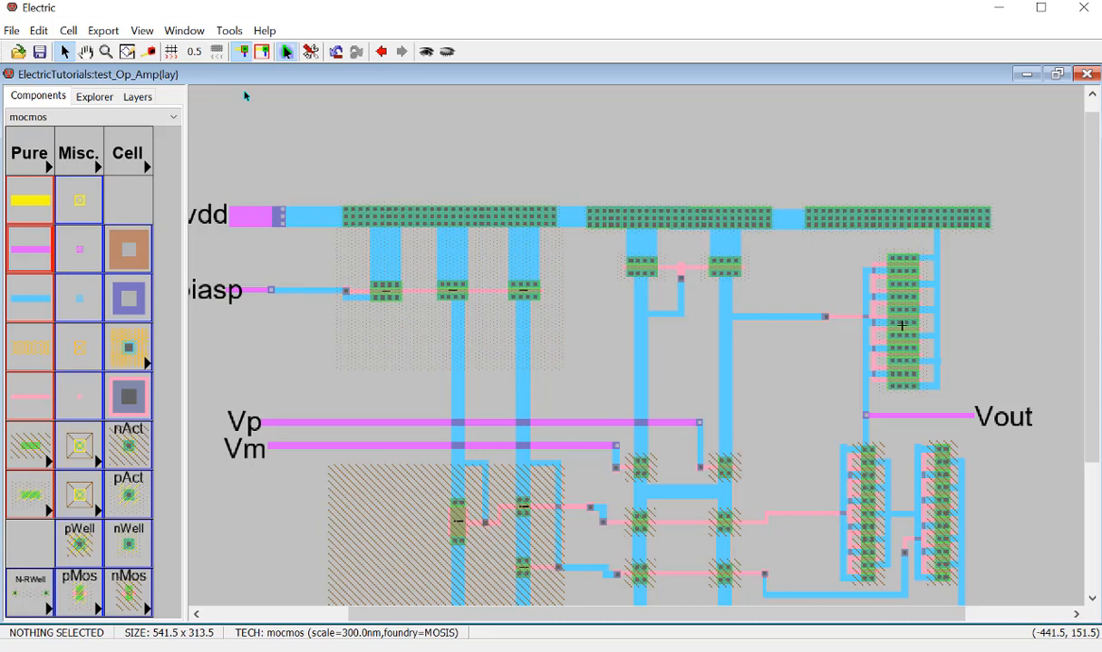
Step: Place a pure-layer N-Well-Node above the vdd rail's leftmost contact block
left_click(48, 168)
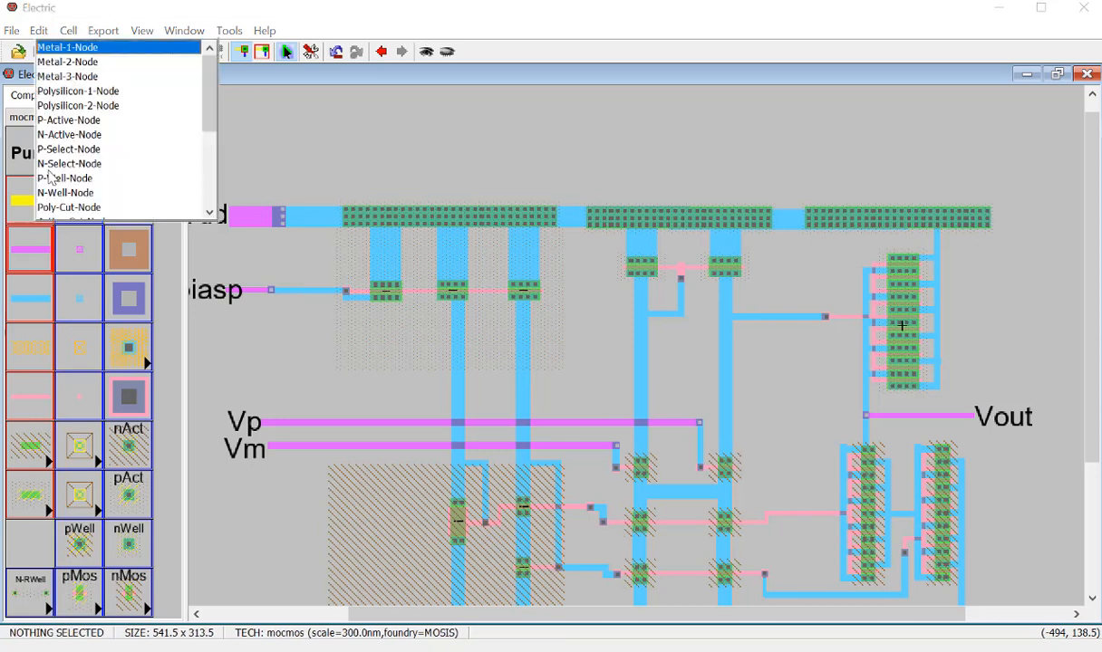
left_click(70, 202)
left_click(340, 156)
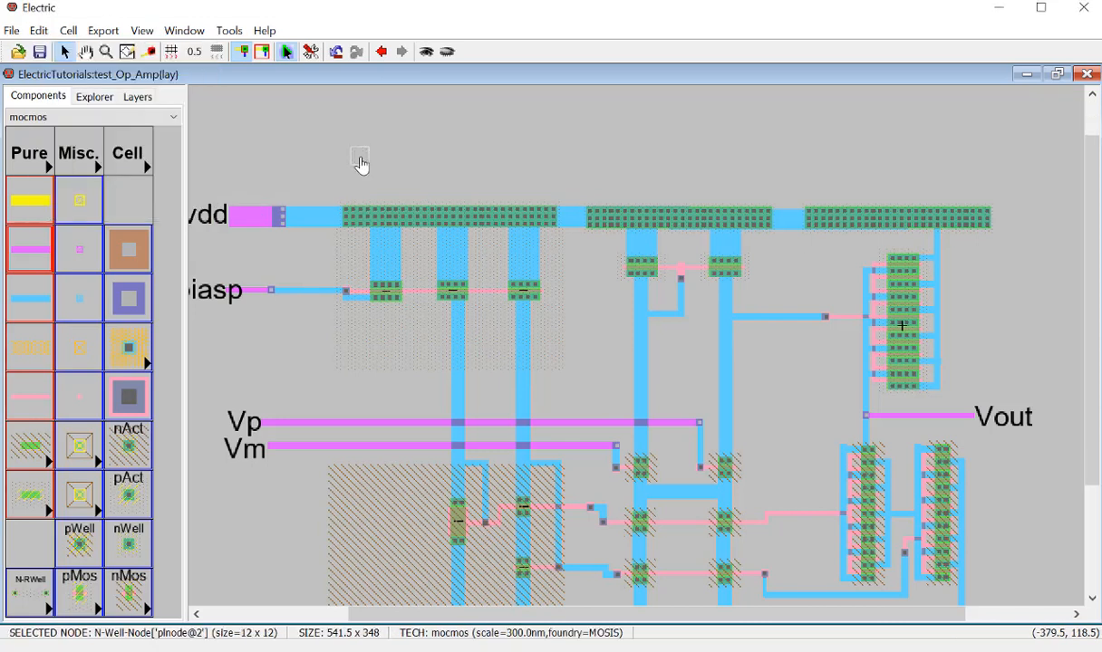
Step: Size the new N-Well-Node to 120 by 160 and rotate it 90 degrees
double_click(340, 156)
left_click(118, 130)
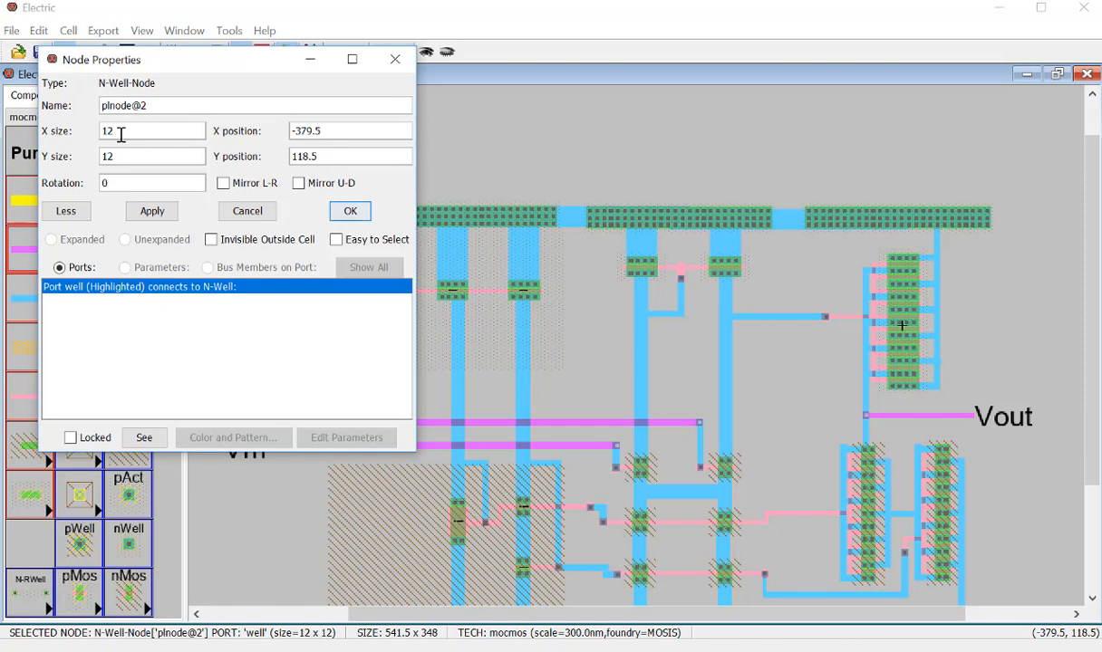
type("0")
left_click(136, 156)
type("0")
key("Return")
key("ctrl+9")
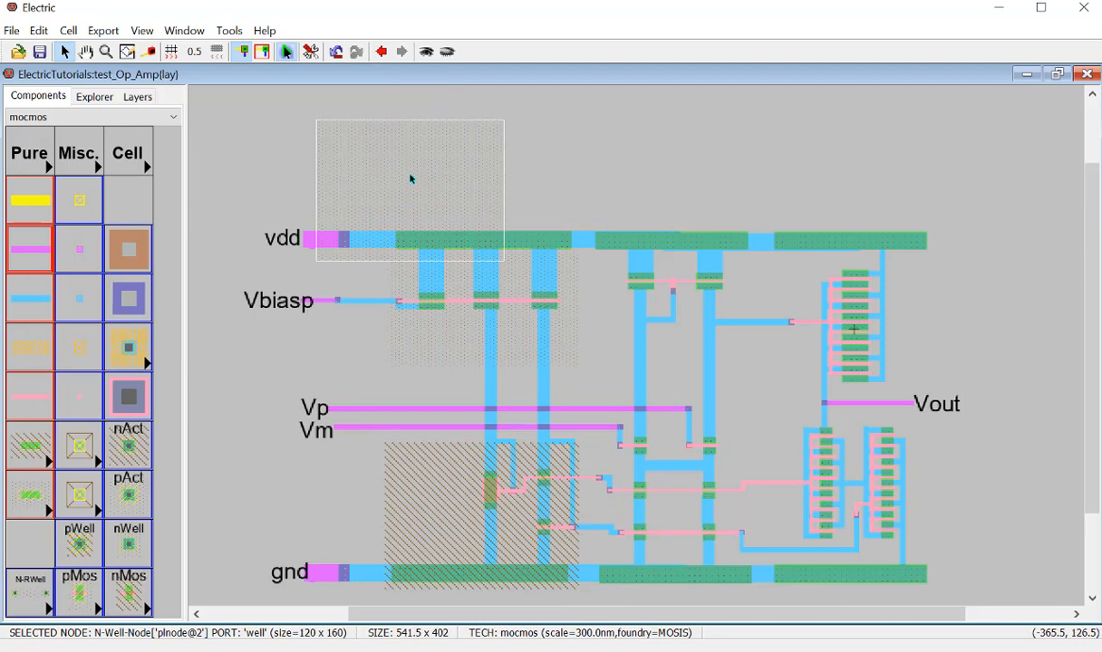
Step: Move the N-well over the leftmost pMOS transistors and vdd contacts and set its X size to 400
left_click_drag(411, 177, 414, 262)
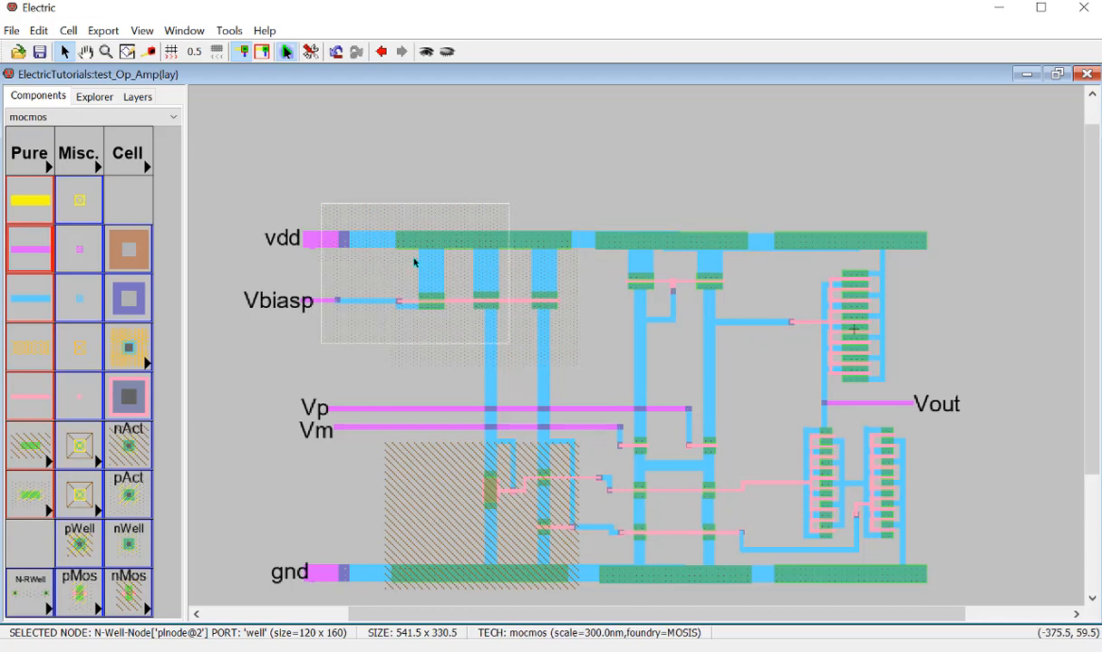
left_click_drag(443, 224, 461, 230)
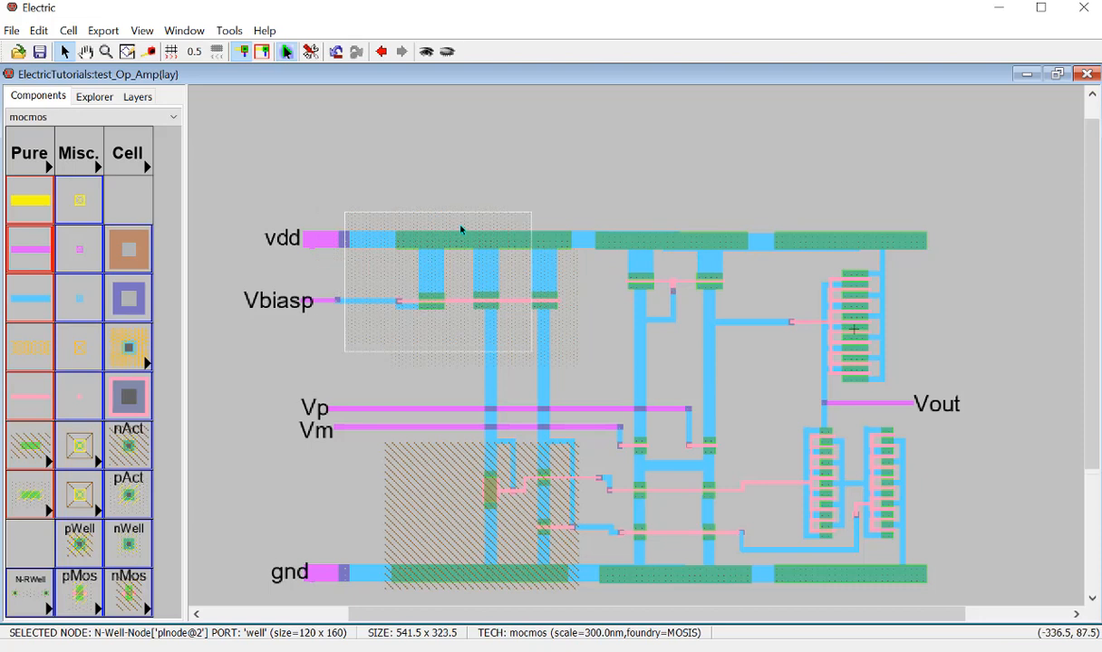
double_click(460, 230)
left_click(148, 130)
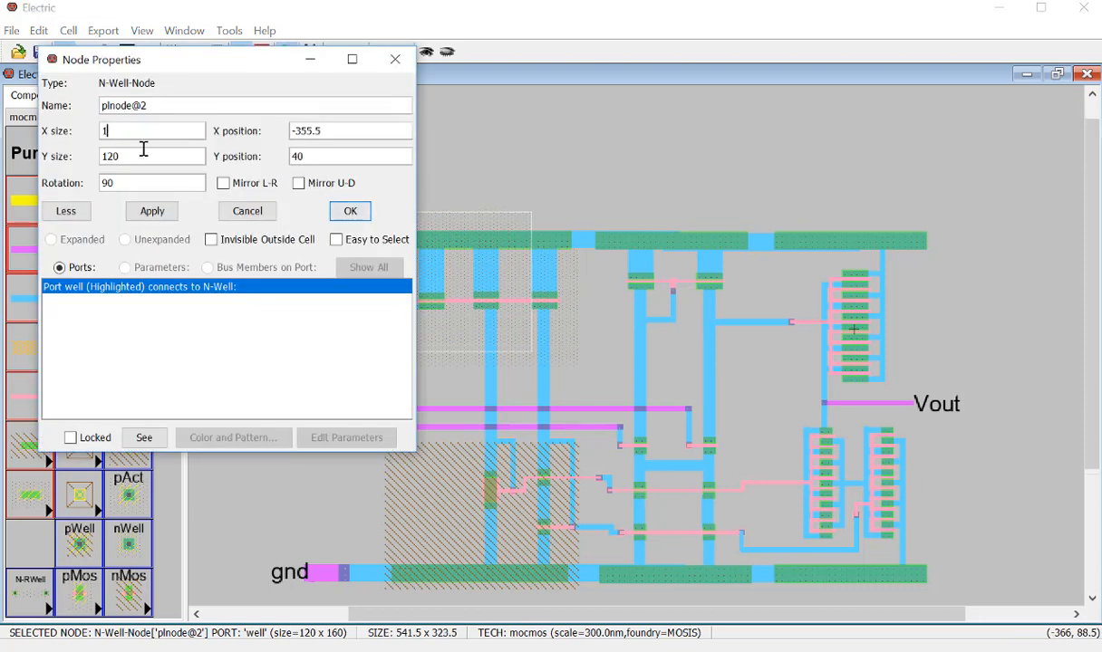
type("400")
key("Return")
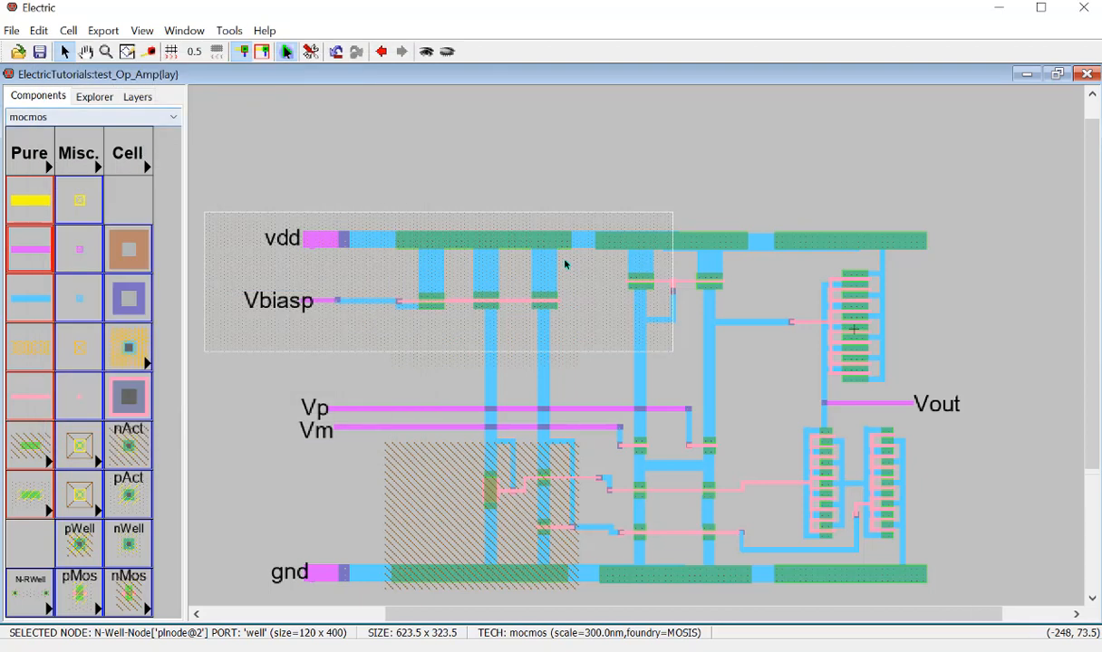
Step: Shift the N-well along the vdd rail towards the output stage and set its size to 600 by 200
left_click_drag(570, 224, 755, 234)
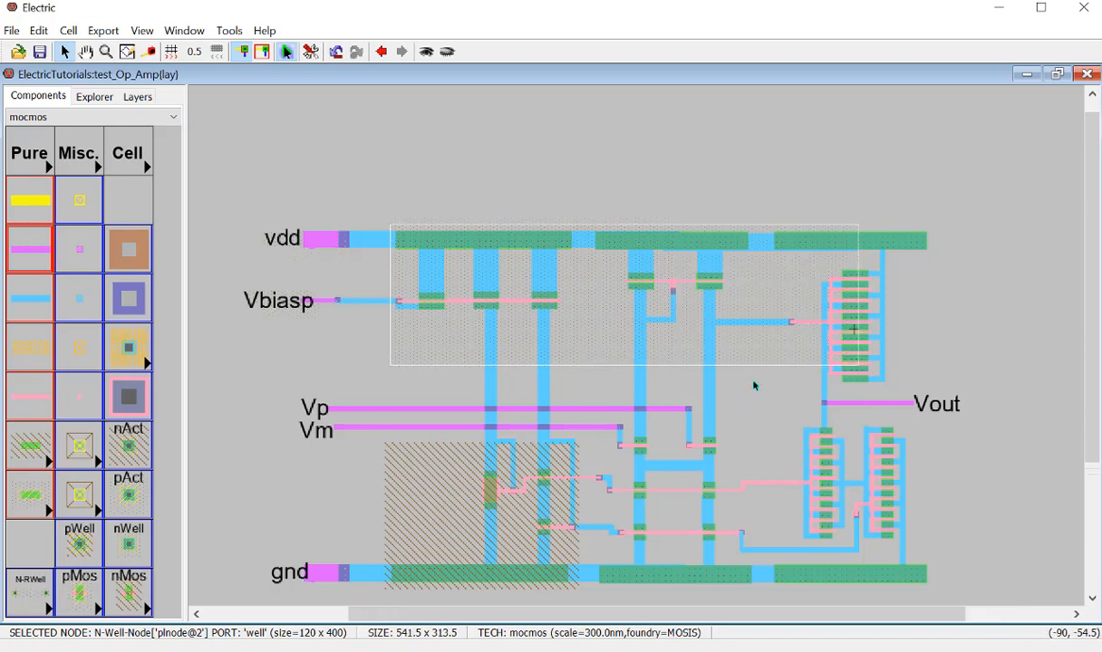
double_click(753, 341)
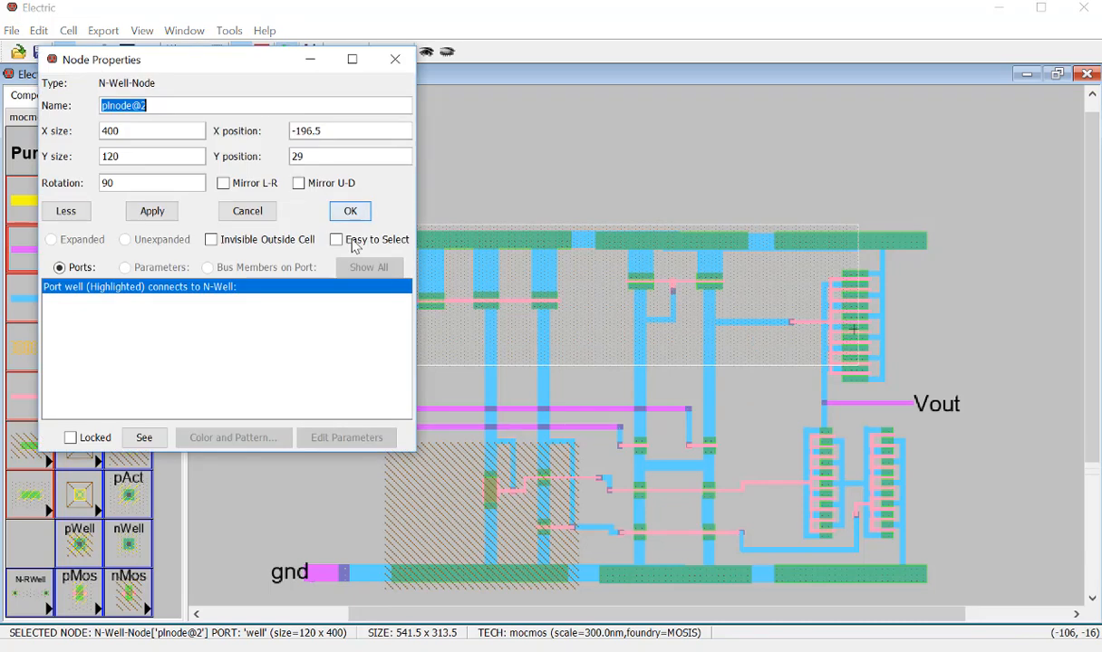
key("Tab")
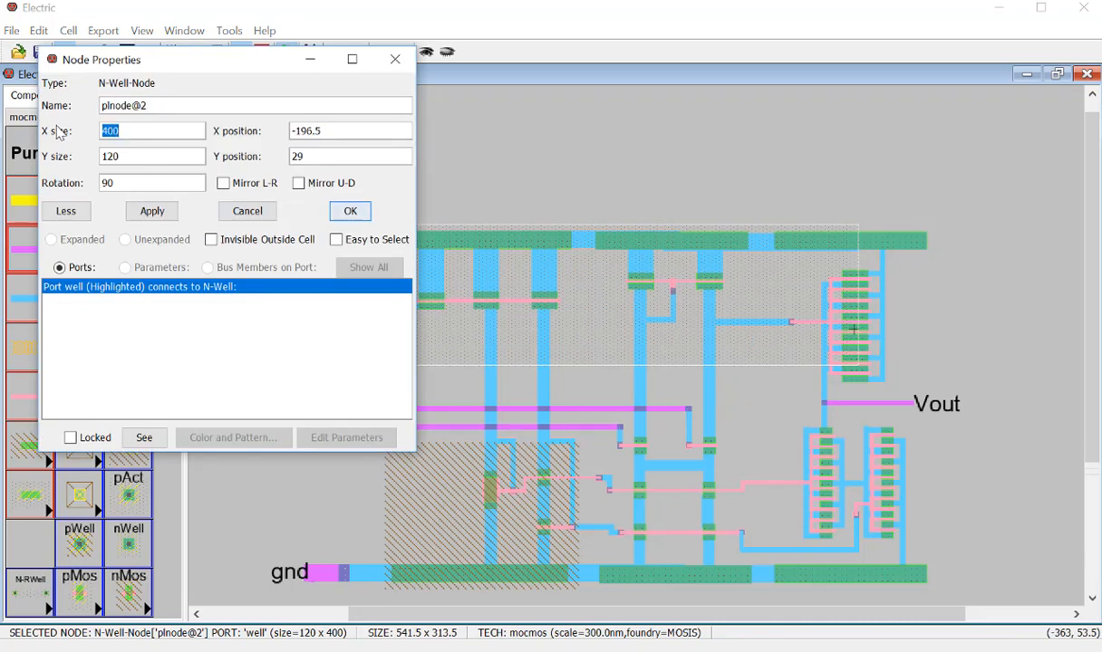
type("600")
key("Tab")
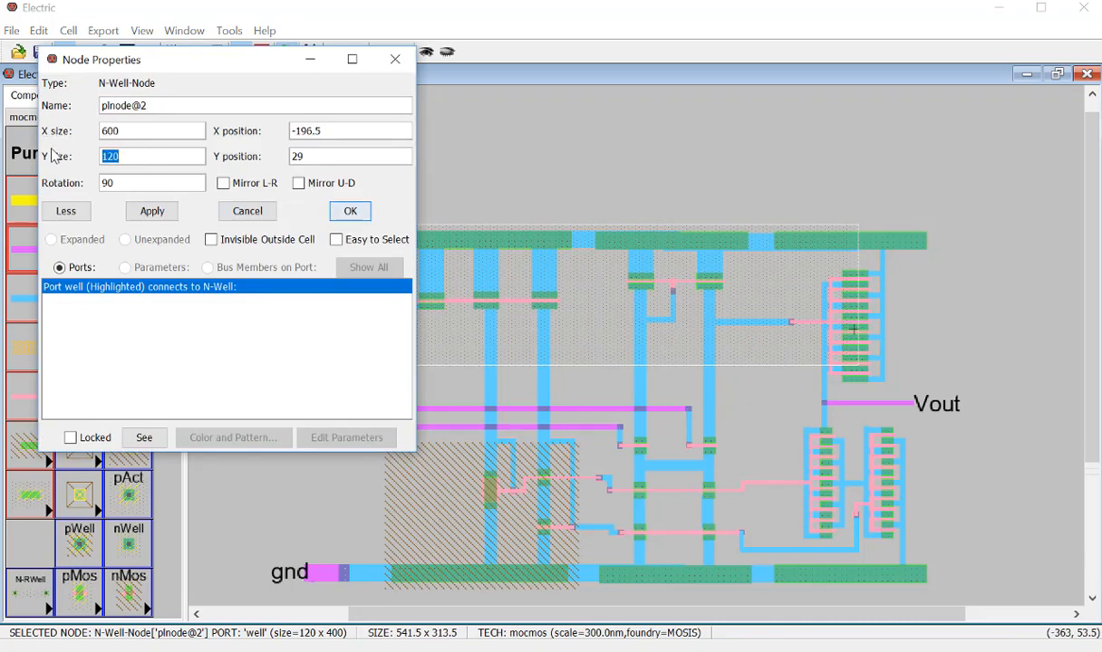
type("200")
key("Return")
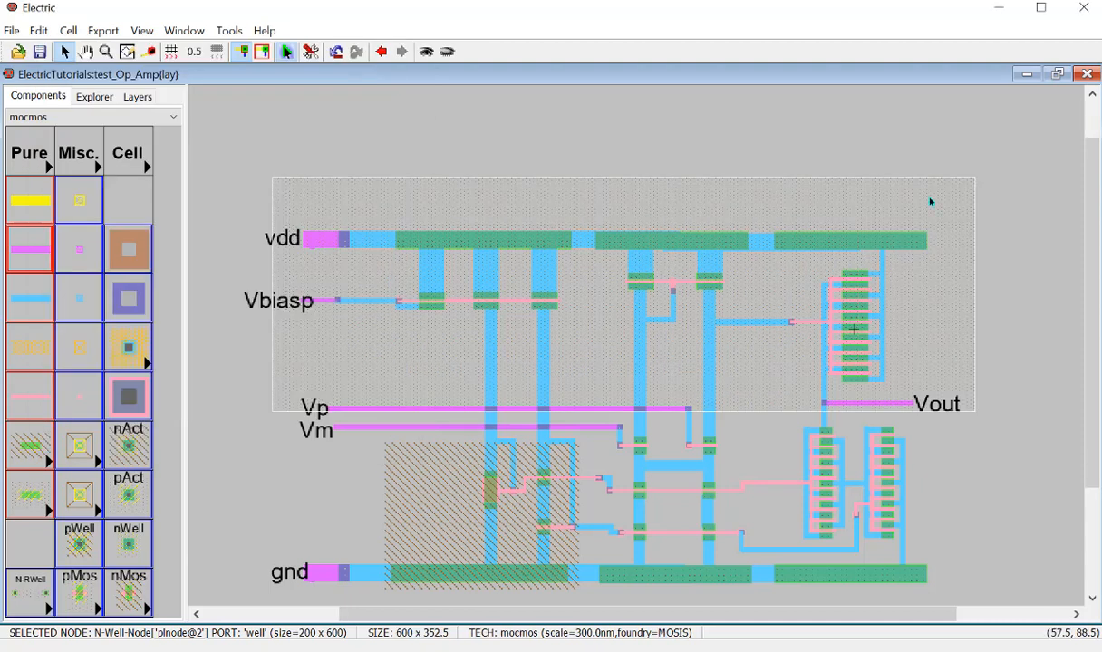
Step: Adjust the N-well's position so it covers the whole vdd rail and all pMOS transistors, ending above the Vp wire
mouse_move(931, 202)
left_mouse_down()
mouse_move(922, 216)
mouse_move(927, 188)
mouse_move(918, 189)
left_mouse_up()
left_click(996, 206)
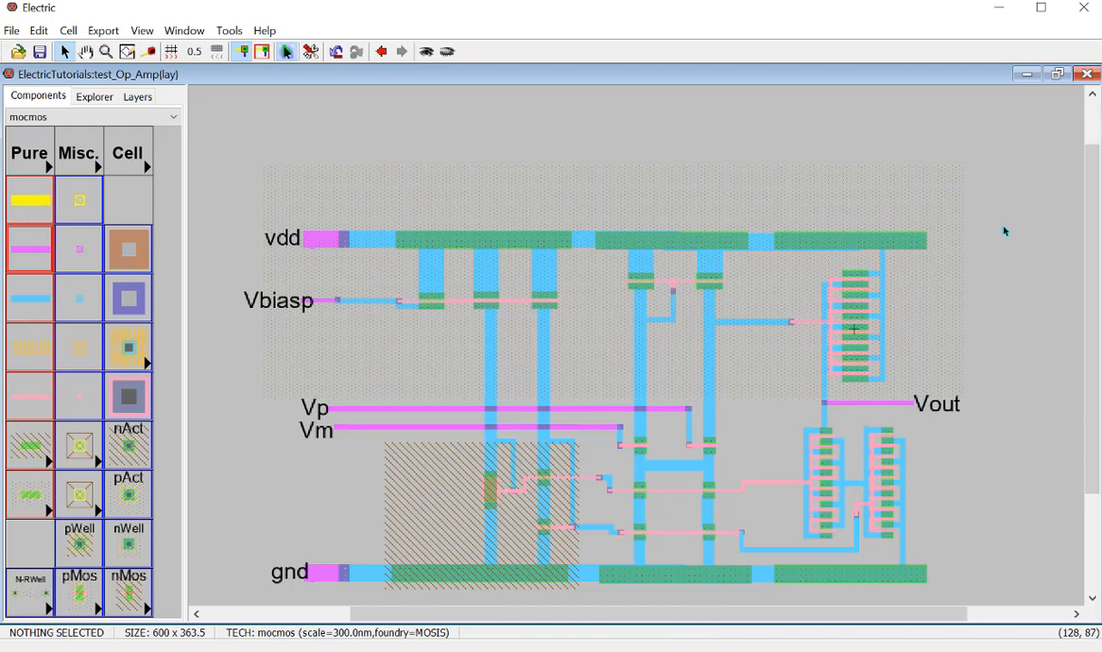
scroll(594, 372, "down", 3)
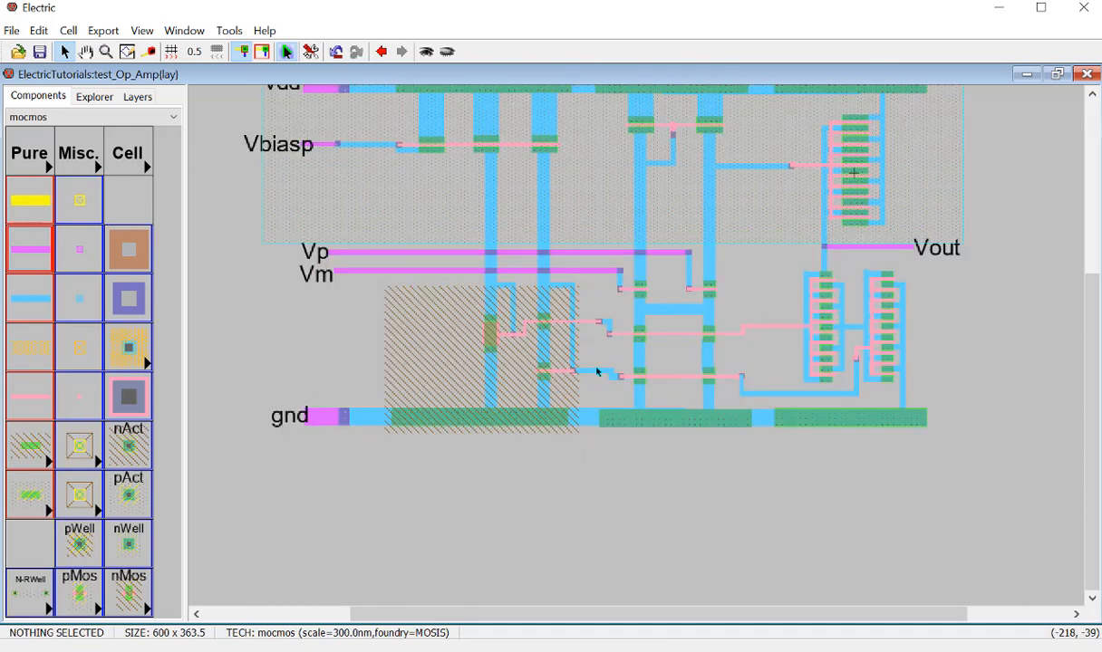
Step: Place a P-Well-Node below the gnd rail and look up the N-well's dimensions in its properties
left_click(45, 161)
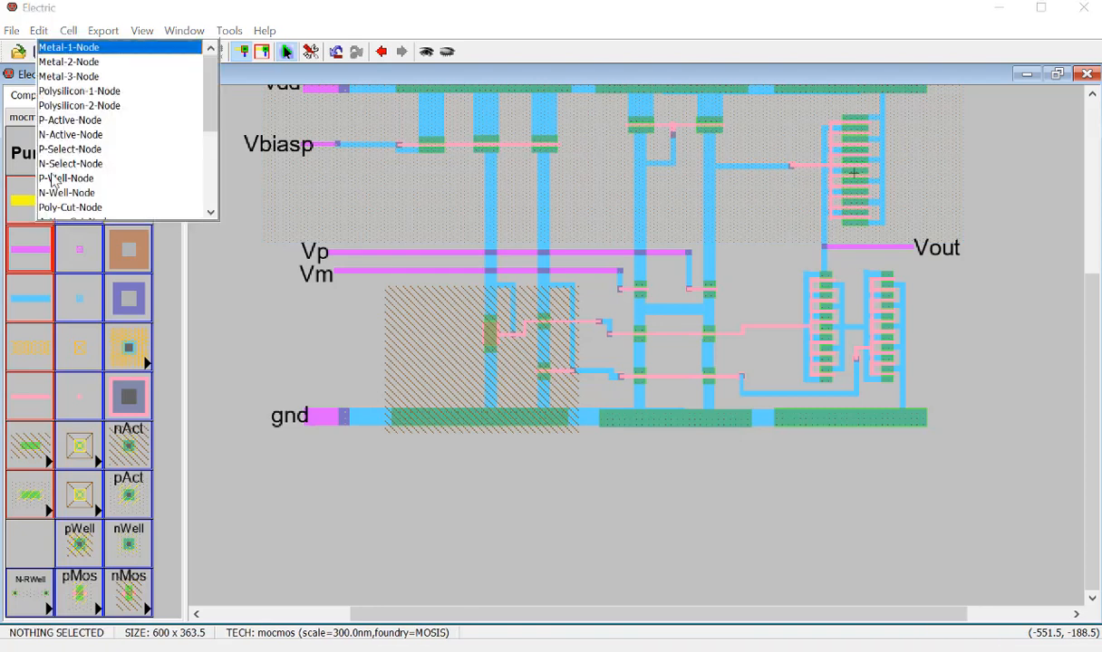
left_click(73, 180)
left_click(395, 490)
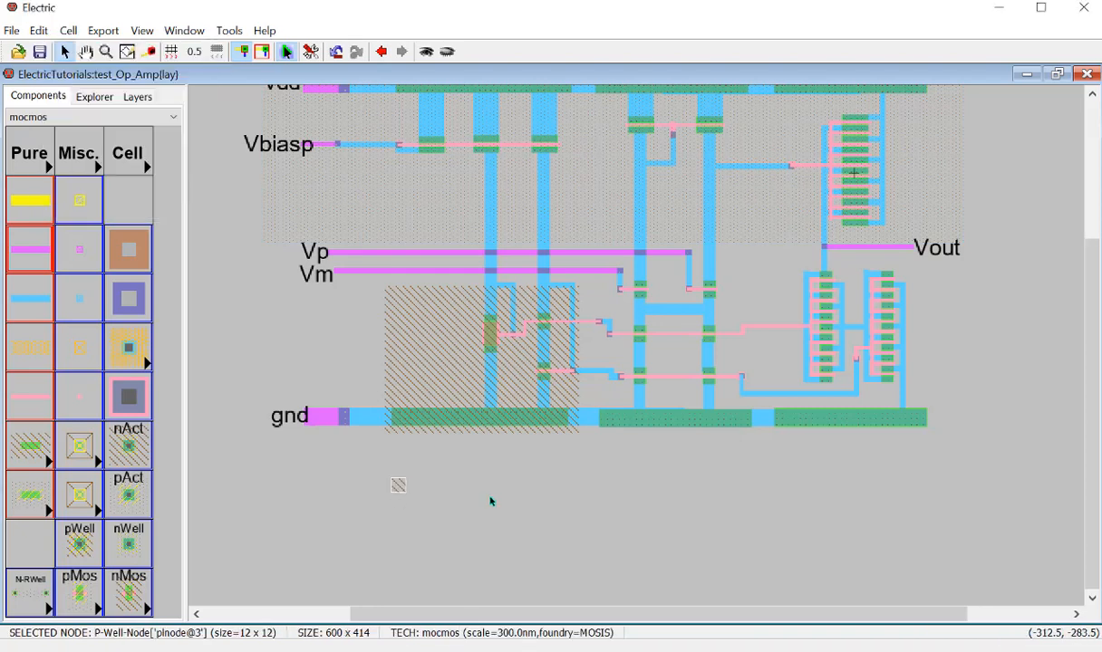
scroll(832, 267, "up", 3)
double_click(905, 204)
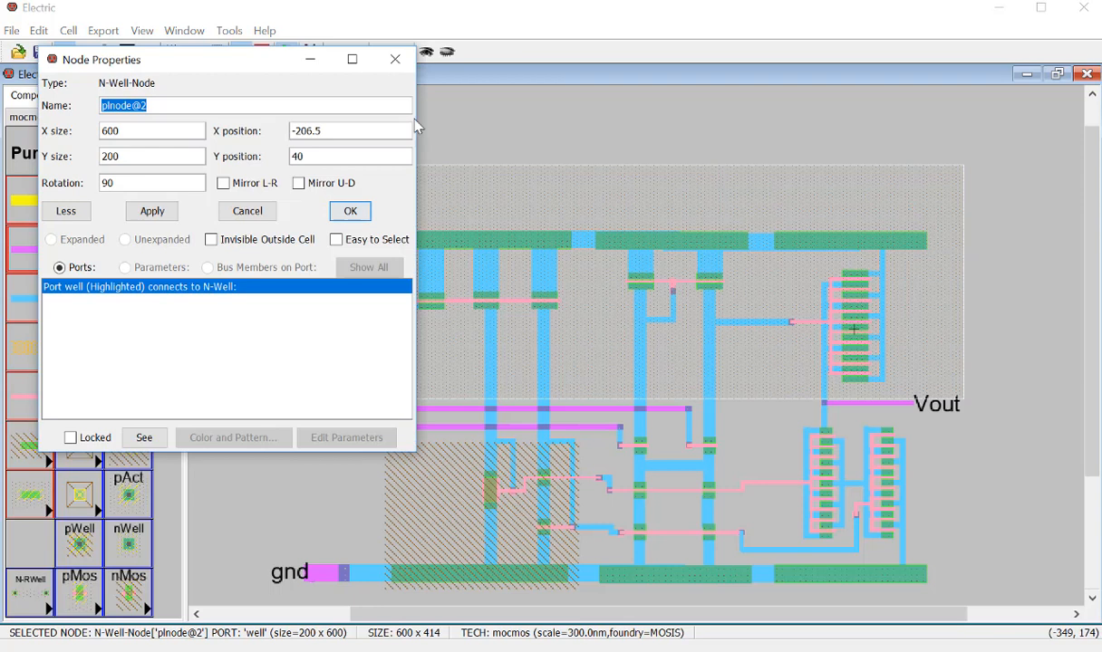
left_click(395, 59)
Step: Set the new P-Well-Node's X size to 600 and its Y size to 200
scroll(417, 341, "down", 5)
double_click(400, 335)
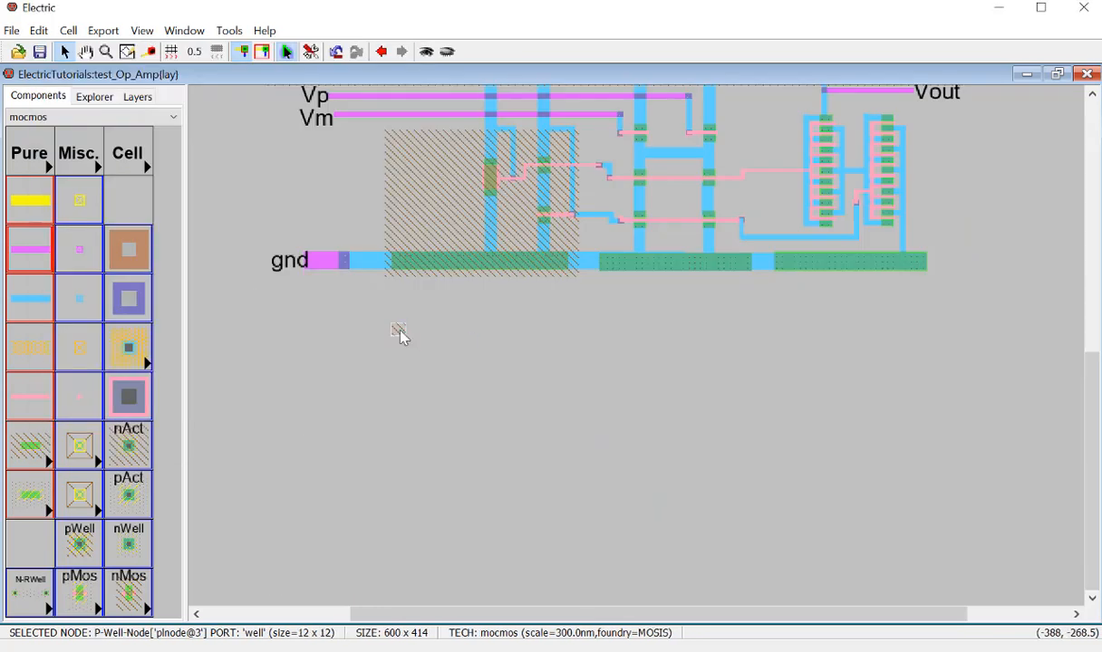
left_click(106, 130)
double_click(105, 130)
type("6")
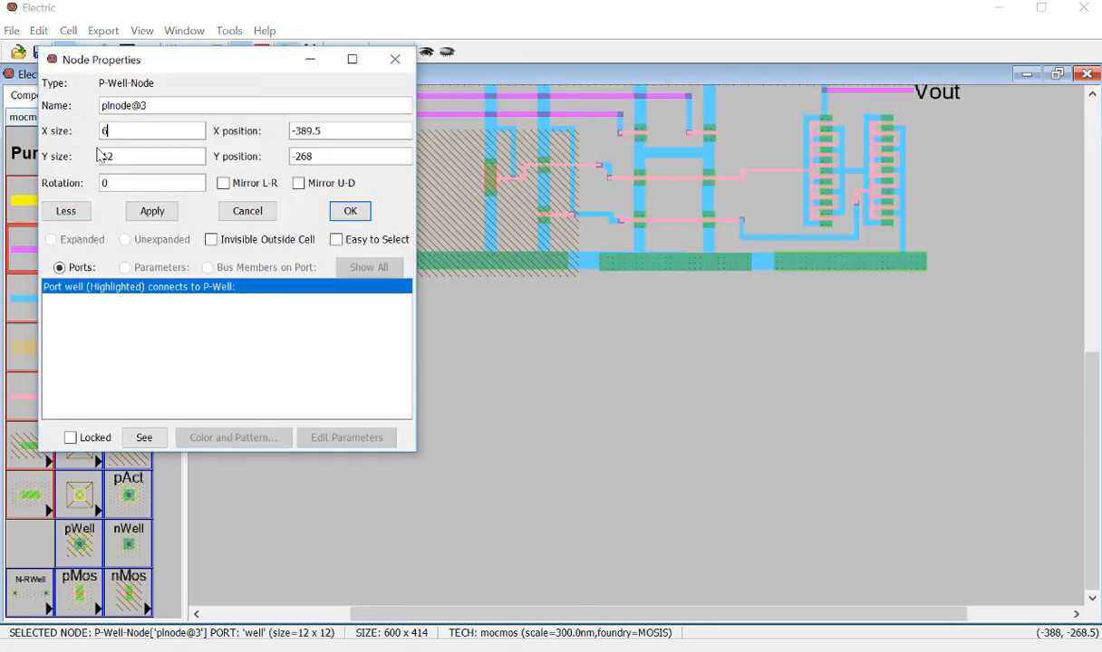
type("00")
key("Tab")
type("200")
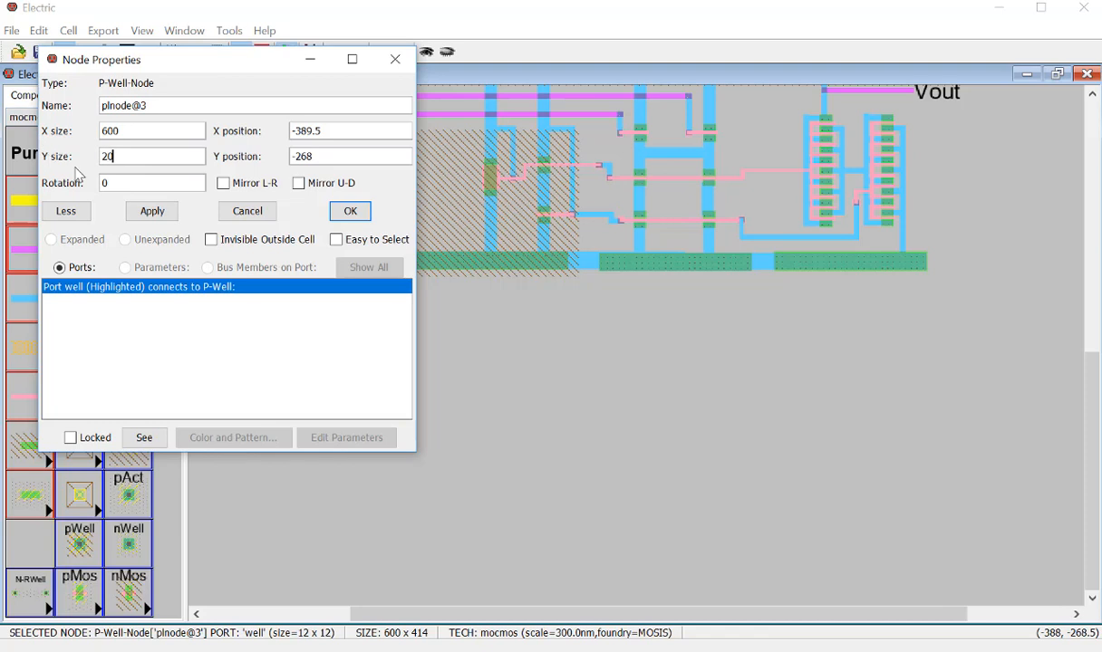
left_click(349, 211)
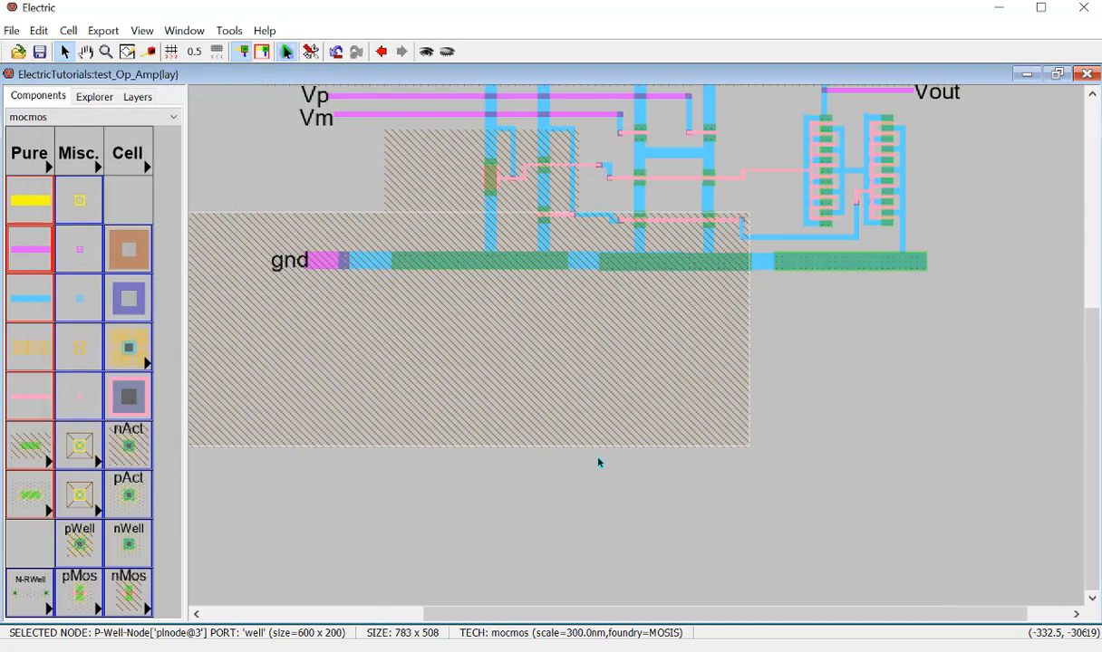
Step: Move the P-well over all nMOS transistors and the gnd rail, lining it up beneath the N-well
left_click_drag(662, 337, 706, 279)
scroll(733, 413, "up", 3)
left_click_drag(939, 300, 945, 303)
left_click(1011, 300)
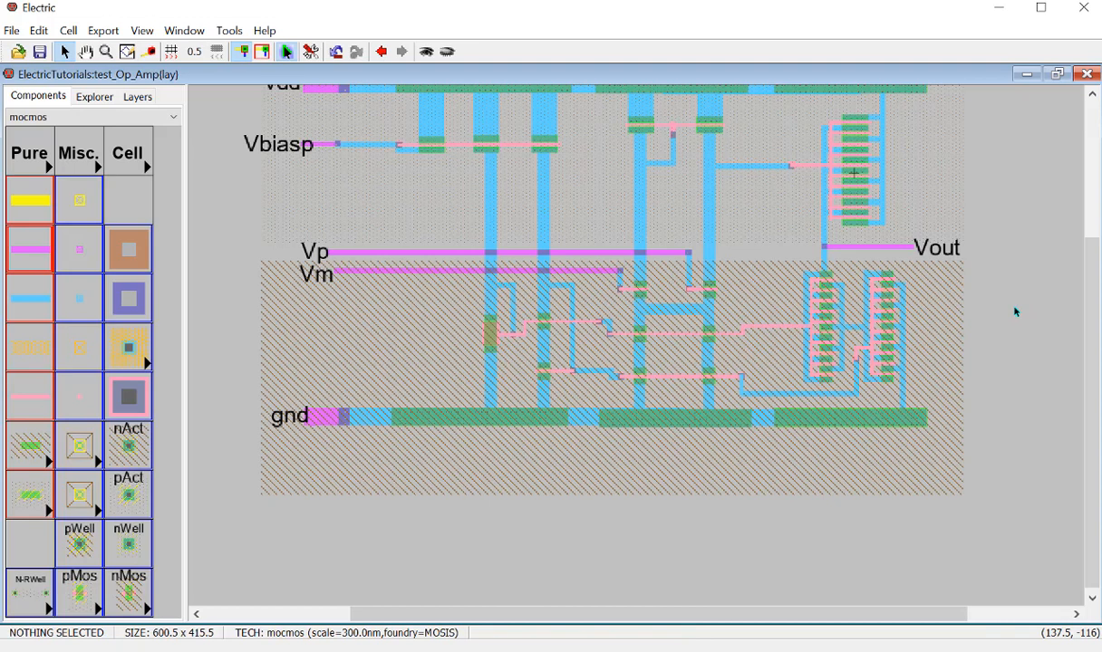
Step: Run DRC on the layout and step through the reported errors to locate each one
key("F5")
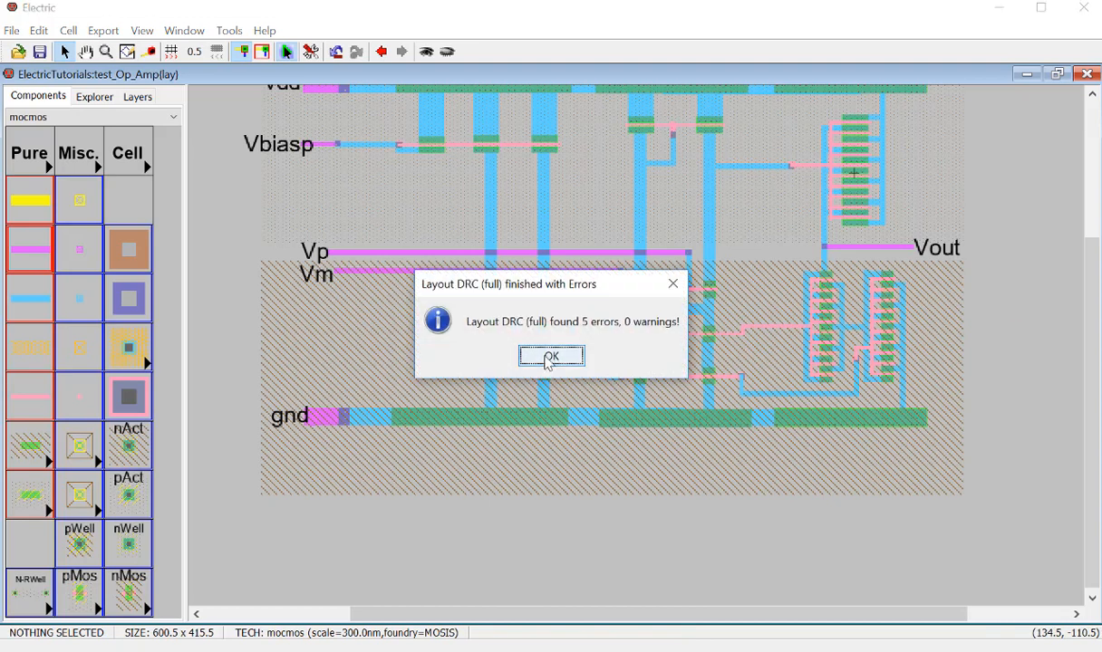
left_click(547, 359)
key("shift+period")
key("shift+period")
key("shift+period")
key("shift+period")
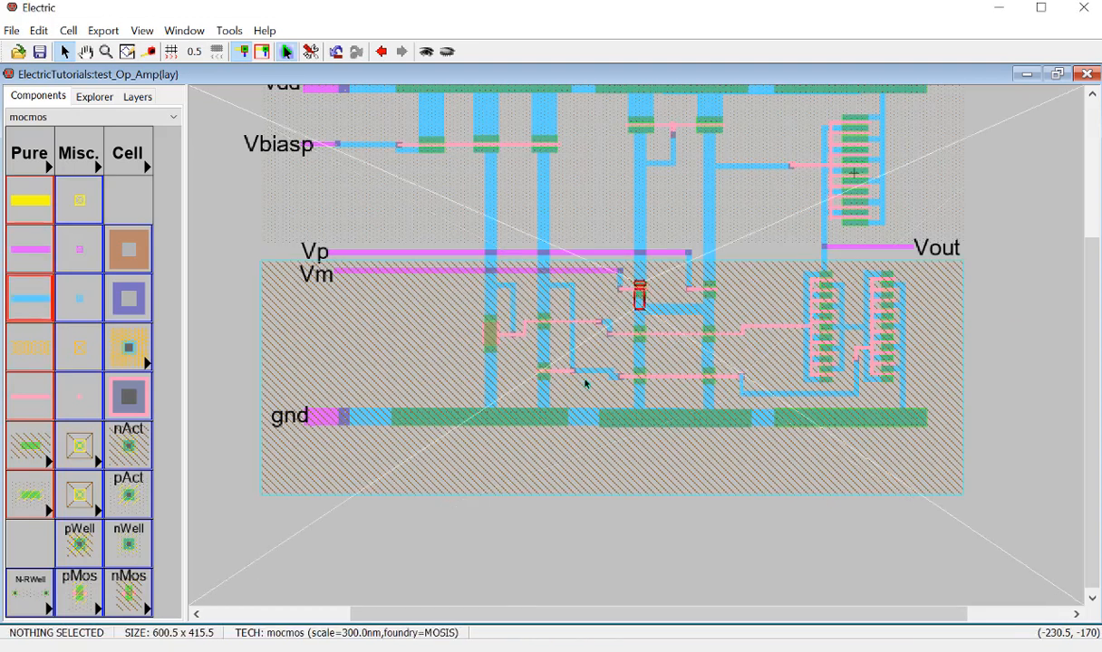
key("shift+period")
key("shift+period")
key("shift+period")
key("shift+period")
key("shift+period")
key("shift+period")
key("shift+period")
key("shift+period")
left_click(768, 531)
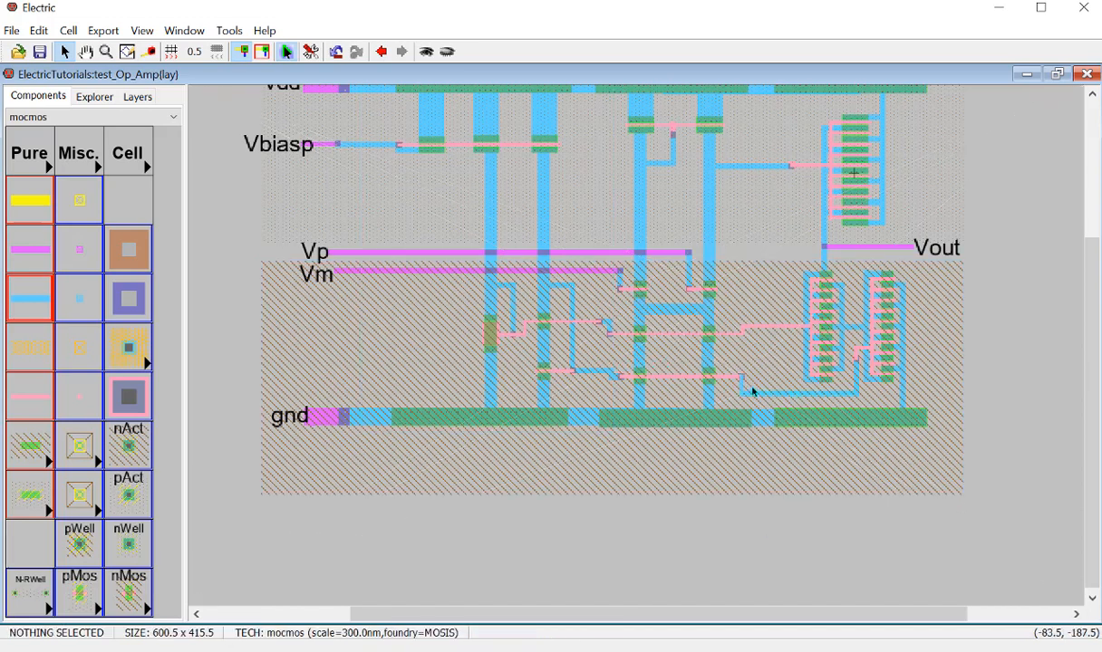
Step: Delete the short vertical Metal-1 arc beside the lower bias transistors and redraw it from the corner pin to the Metal-1-Polysilicon-1 contact
scroll(757, 392, "up", 3, "ctrl")
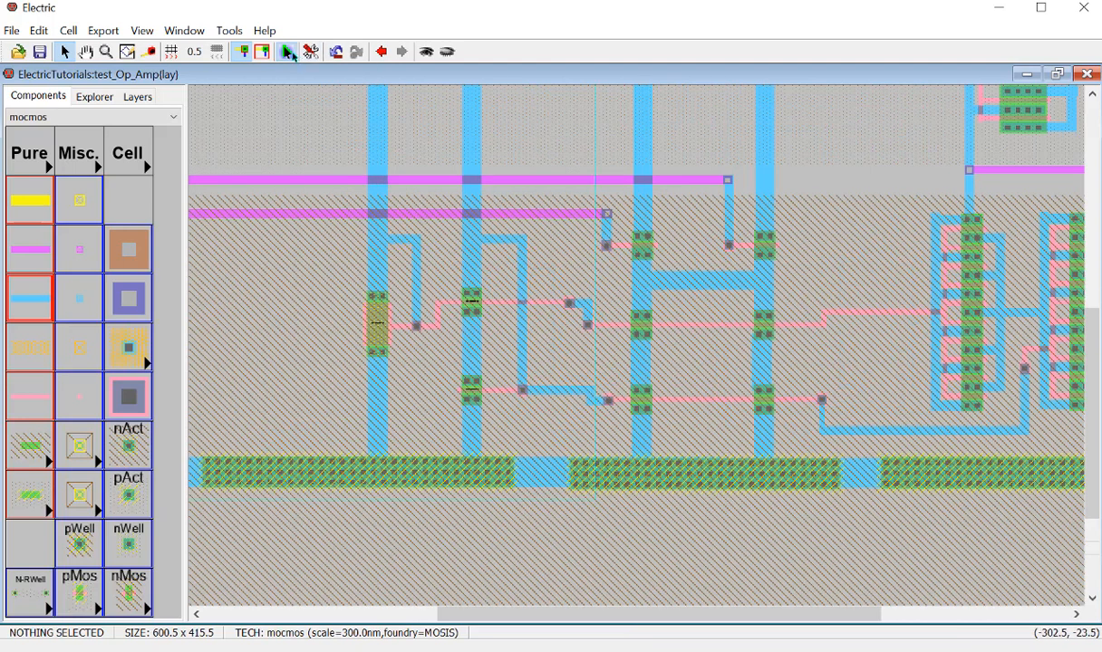
left_click(826, 422)
left_click(827, 439)
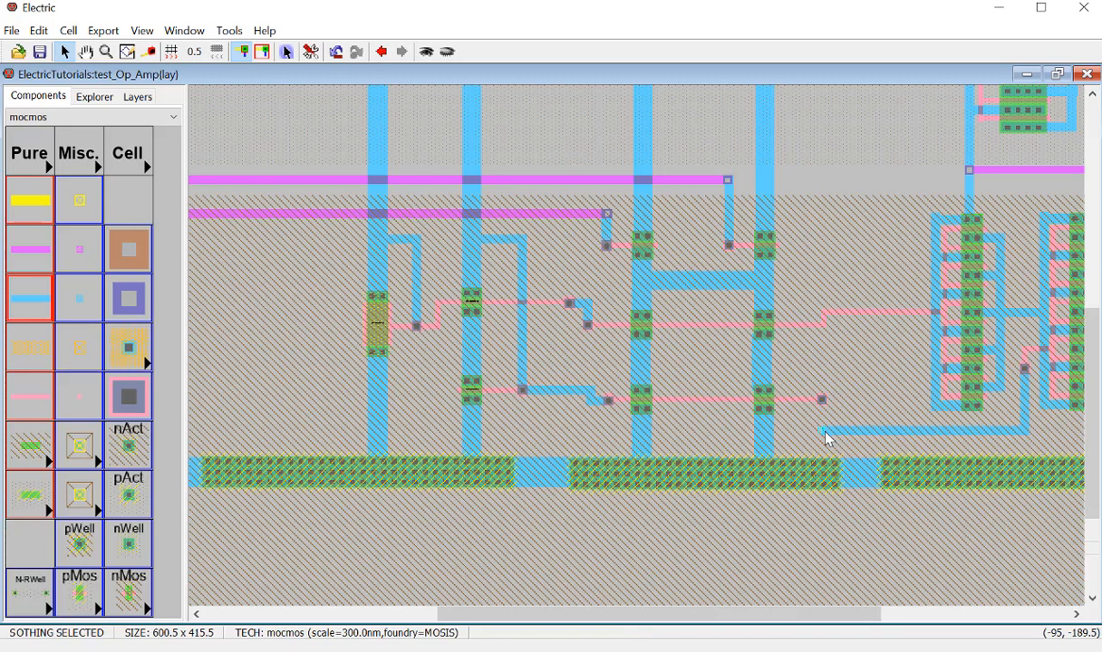
left_click(824, 433)
right_click(823, 401)
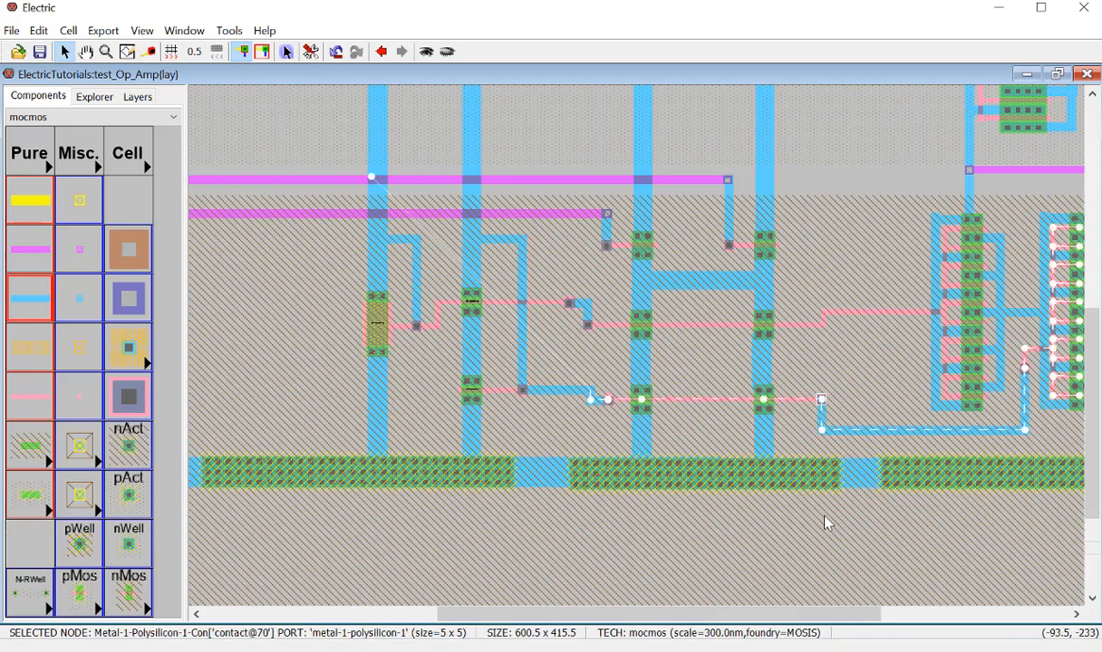
Step: Rerun DRC and step through the remaining errors around the input transistors
key("F5")
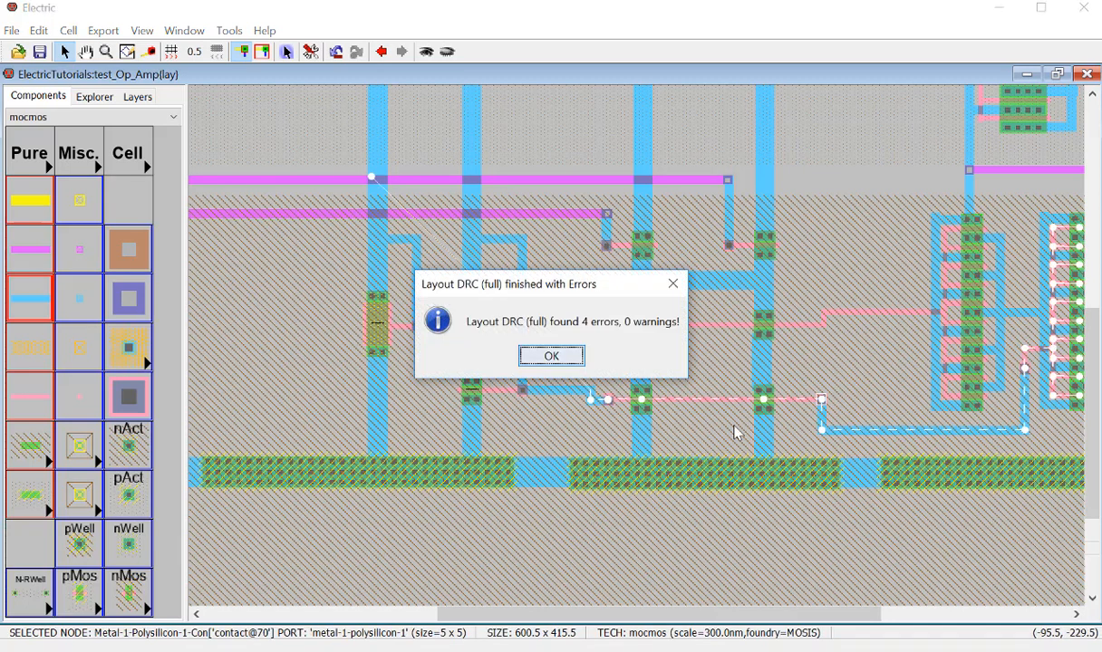
left_click(677, 283)
scroll(735, 403, "down", 2, "ctrl")
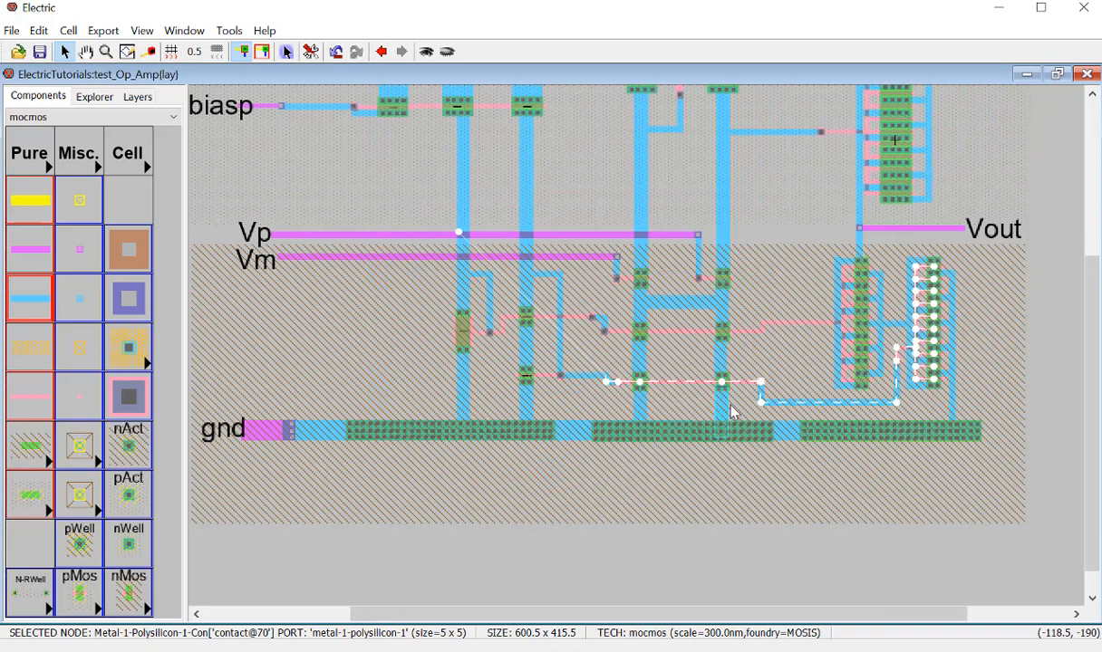
key("shift+period")
key("shift+period")
key("shift+period")
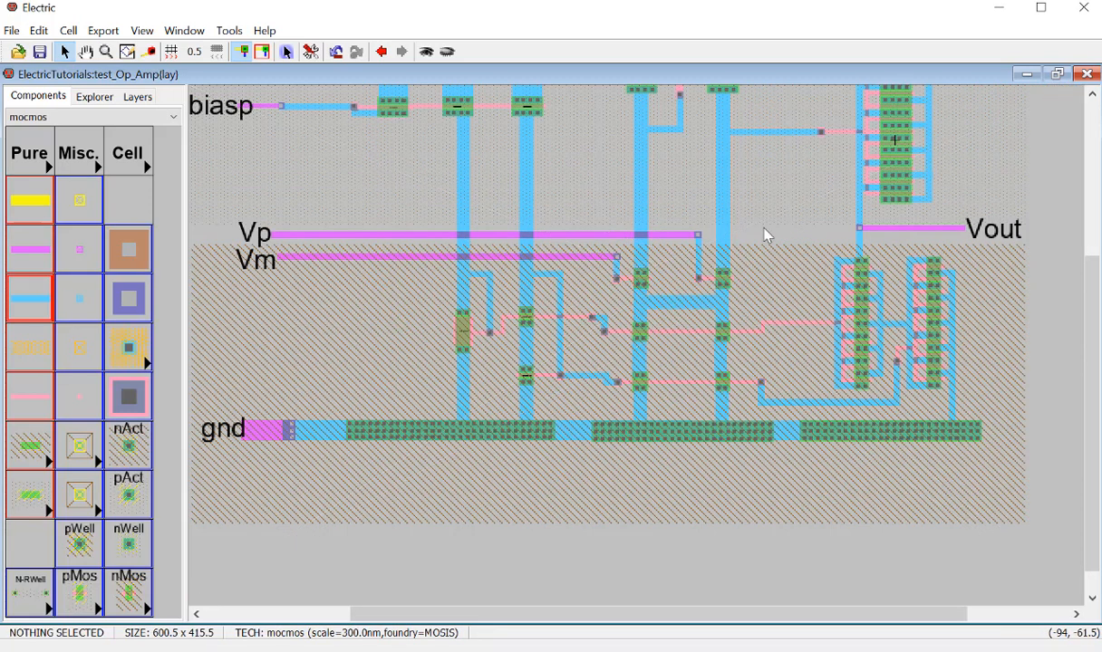
Step: Set the end extension of the Metal-1 arc below the Vm input transistor to Neither end
scroll(802, 310, "up", 2, "ctrl")
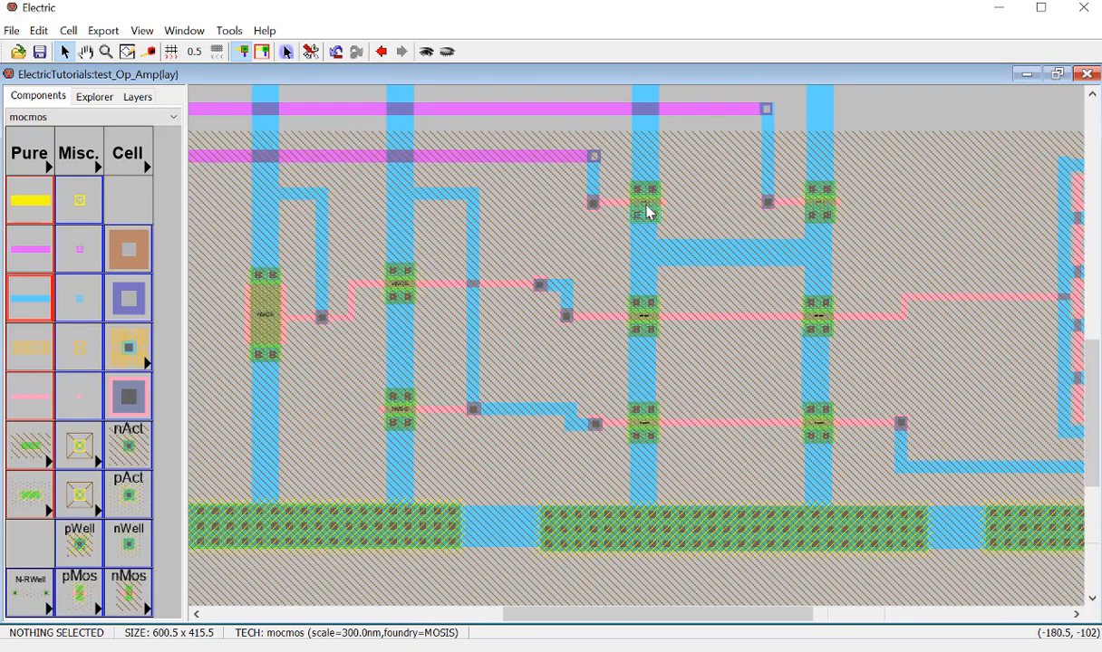
double_click(644, 234)
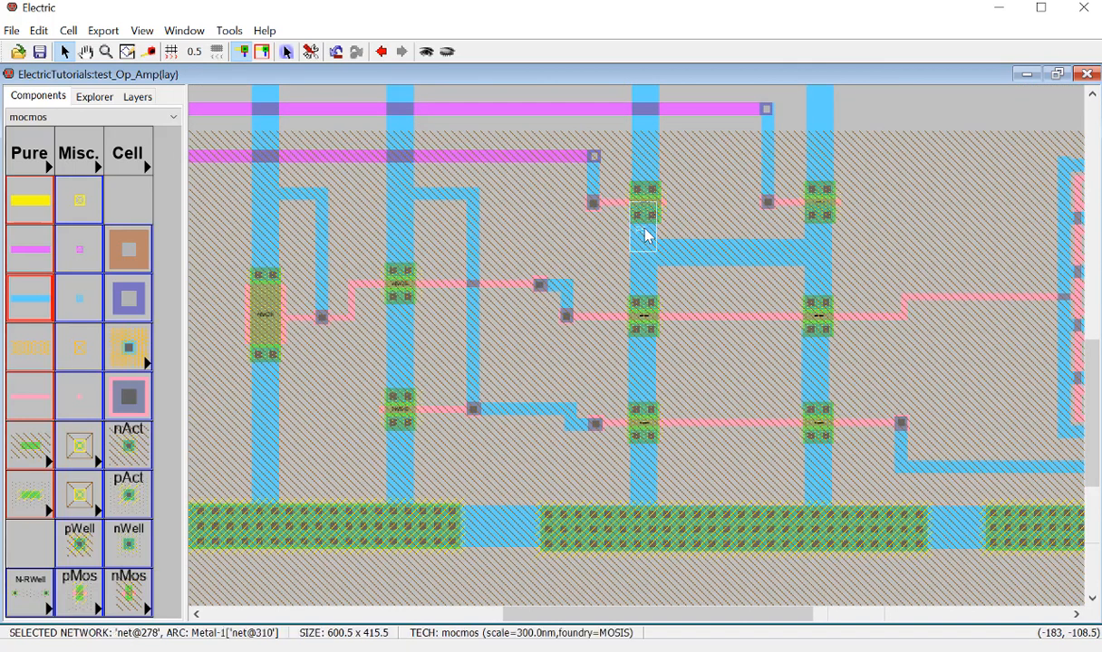
left_click(247, 313)
left_click(258, 343)
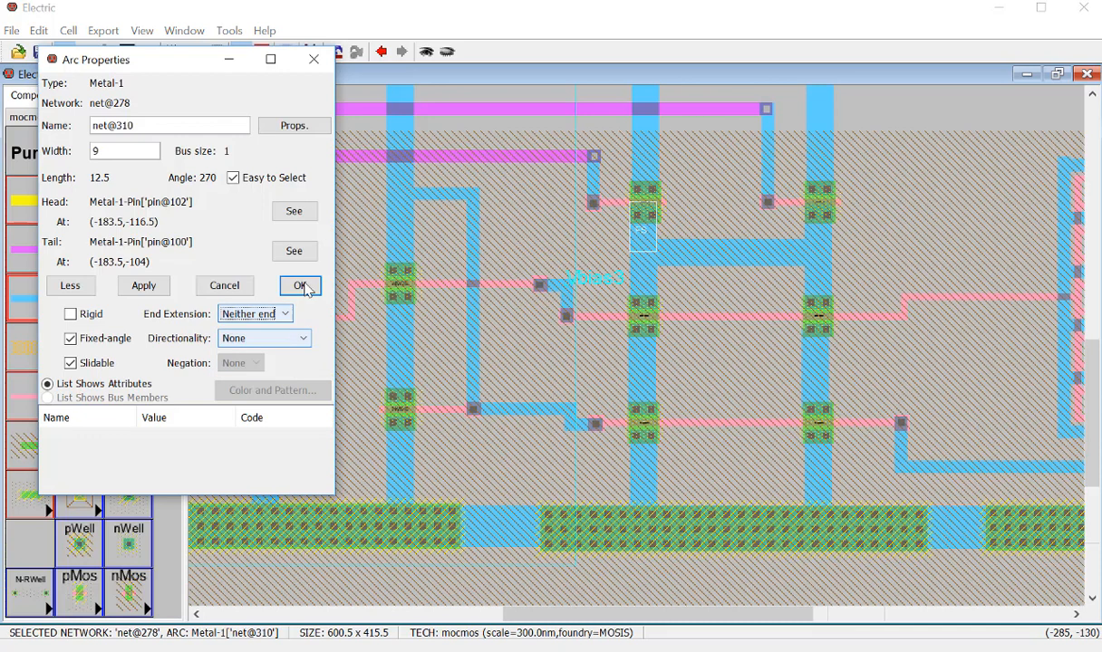
left_click(300, 285)
Step: Set the end extension of the Metal-1 arc below the Vp input transistor to Neither end
left_click(825, 234)
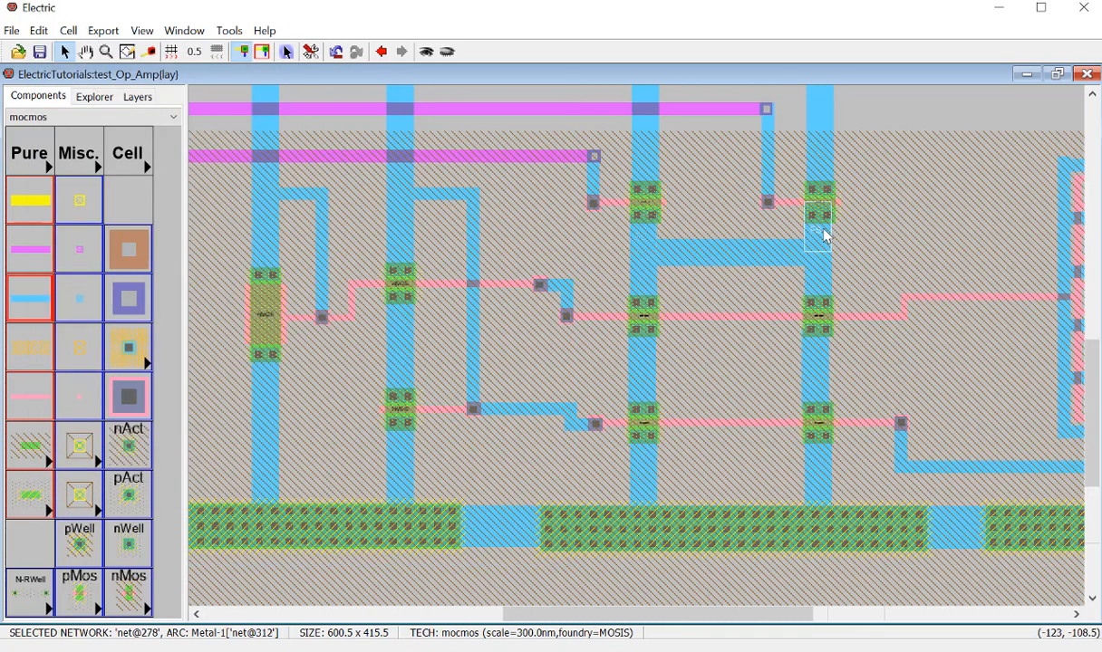
double_click(825, 234)
left_click(255, 314)
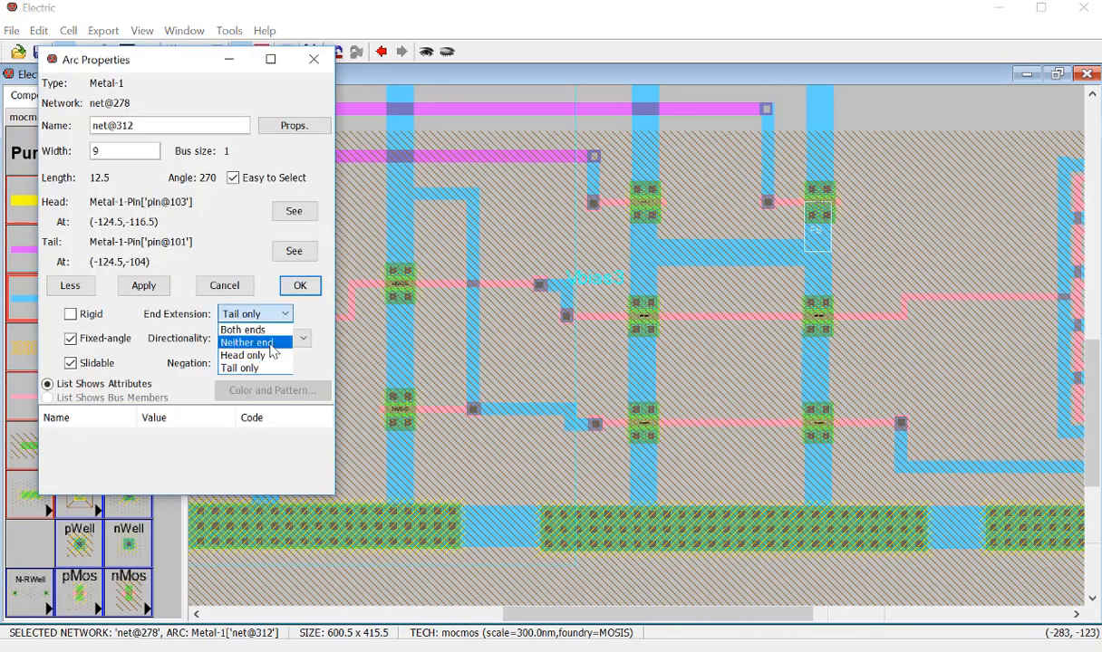
left_click(269, 345)
left_click(295, 286)
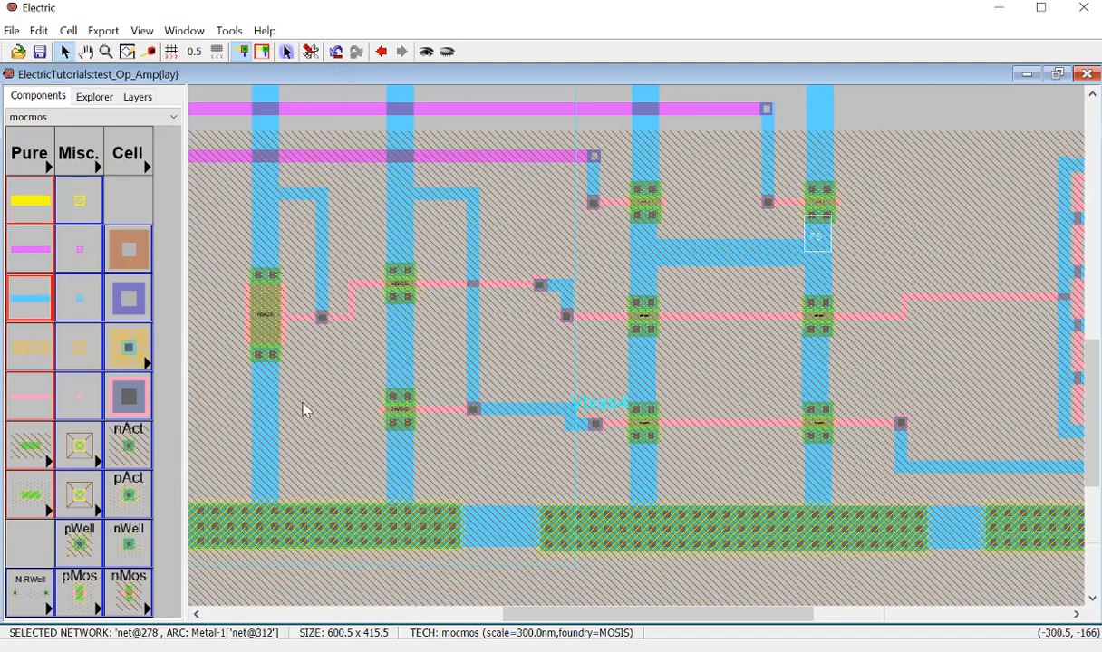
left_click(566, 582)
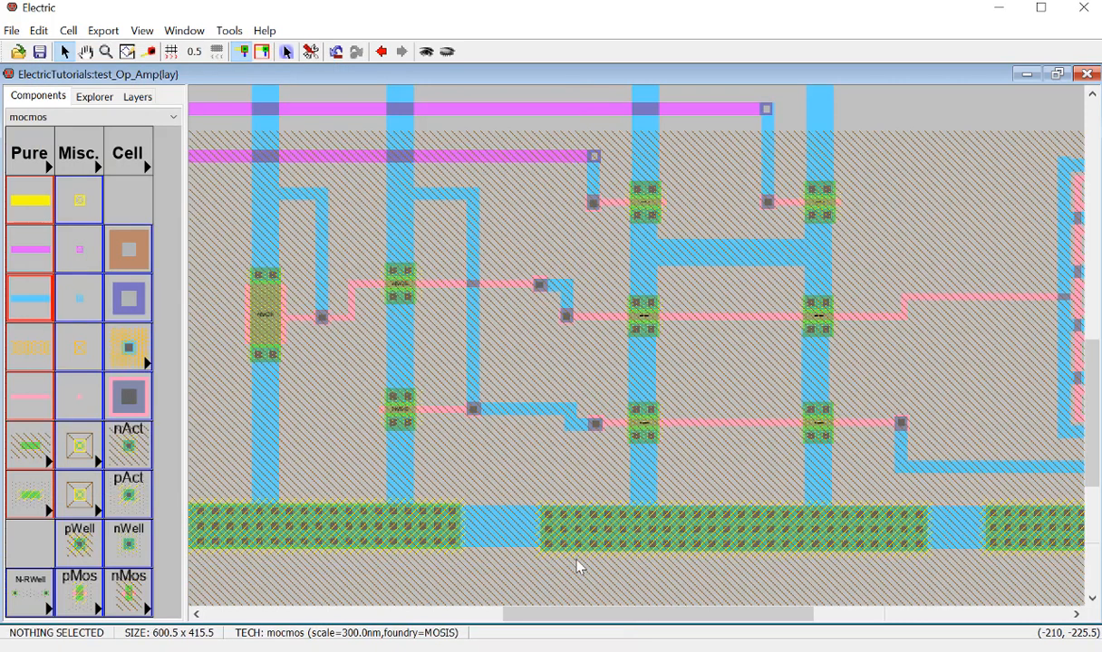
Step: Restore the layout window to a smaller size, run NCC against the schematic, and read the result in the messages
scroll(805, 387, "down", 5, "ctrl")
scroll(805, 387, "down", 5)
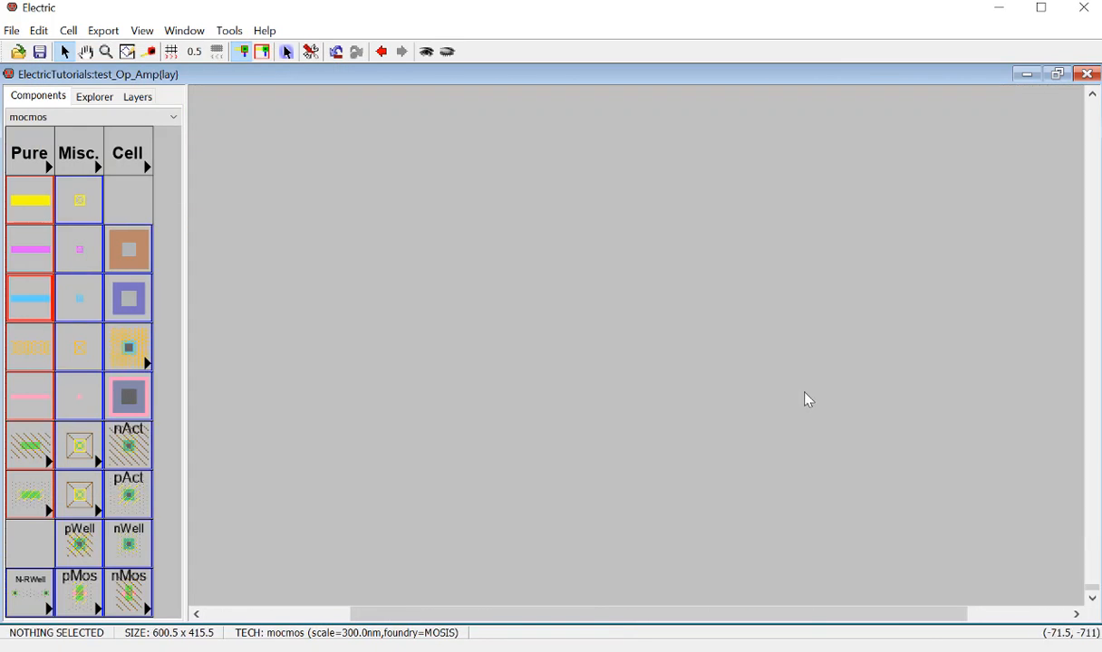
scroll(806, 398, "up", 5)
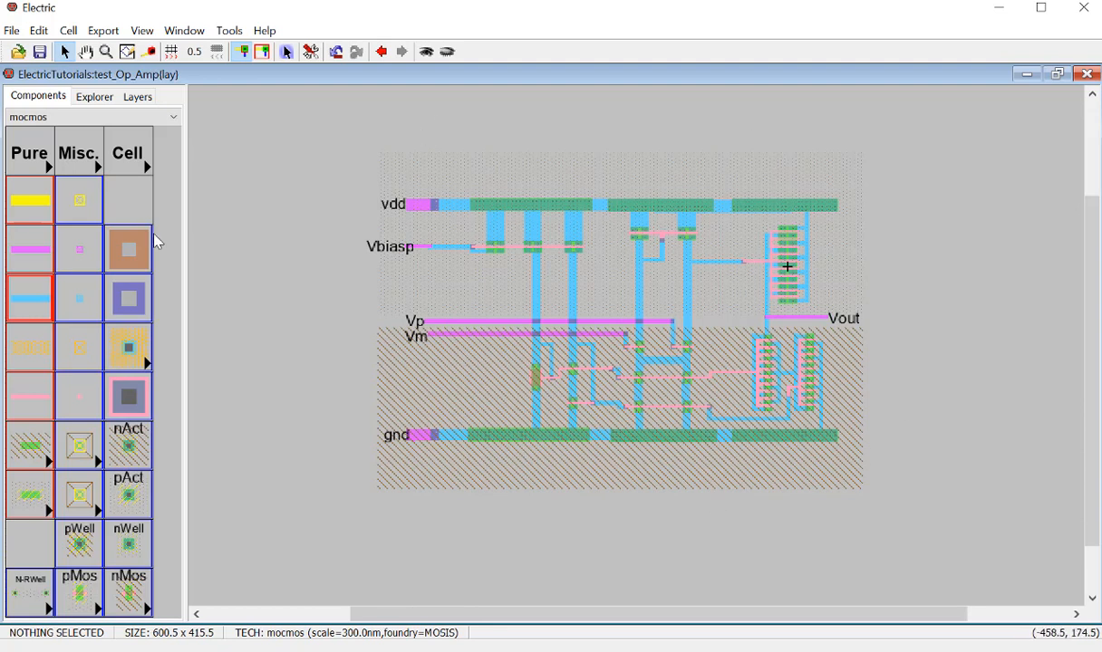
left_click(91, 96)
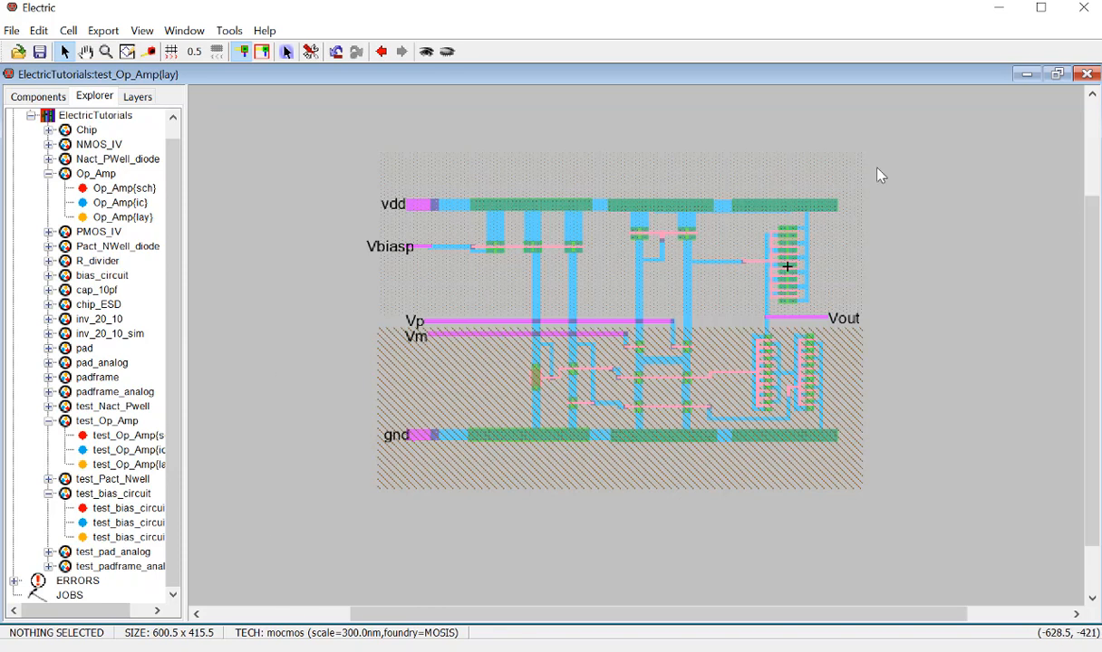
left_click(1057, 74)
left_click(394, 570)
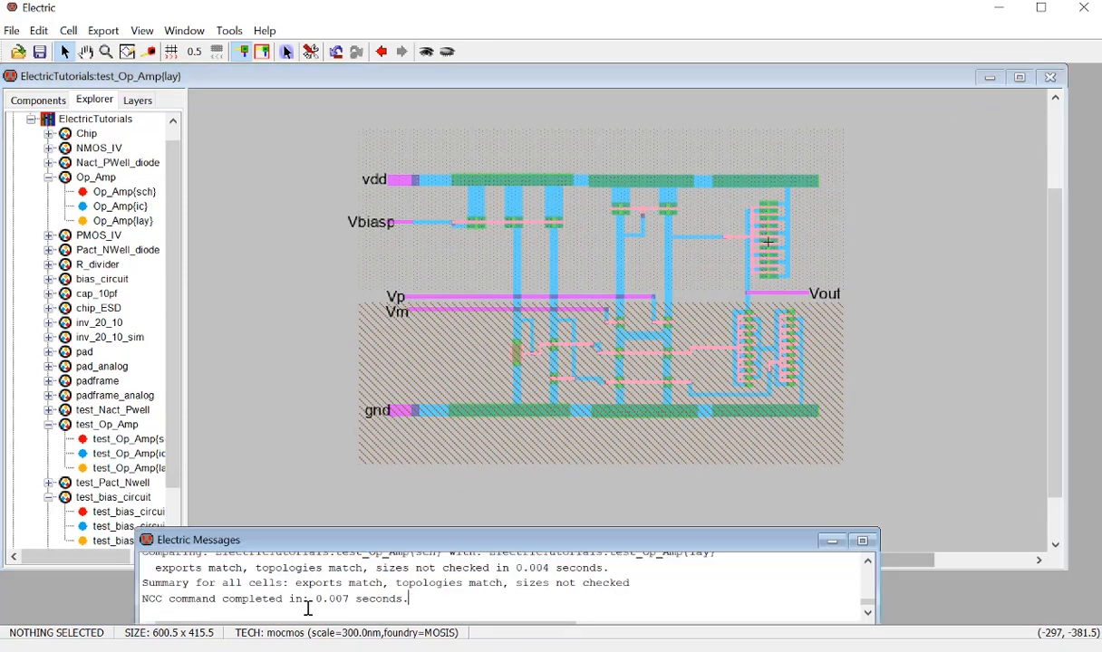
left_click_drag(210, 586, 512, 570)
left_click(519, 582)
left_click(275, 470)
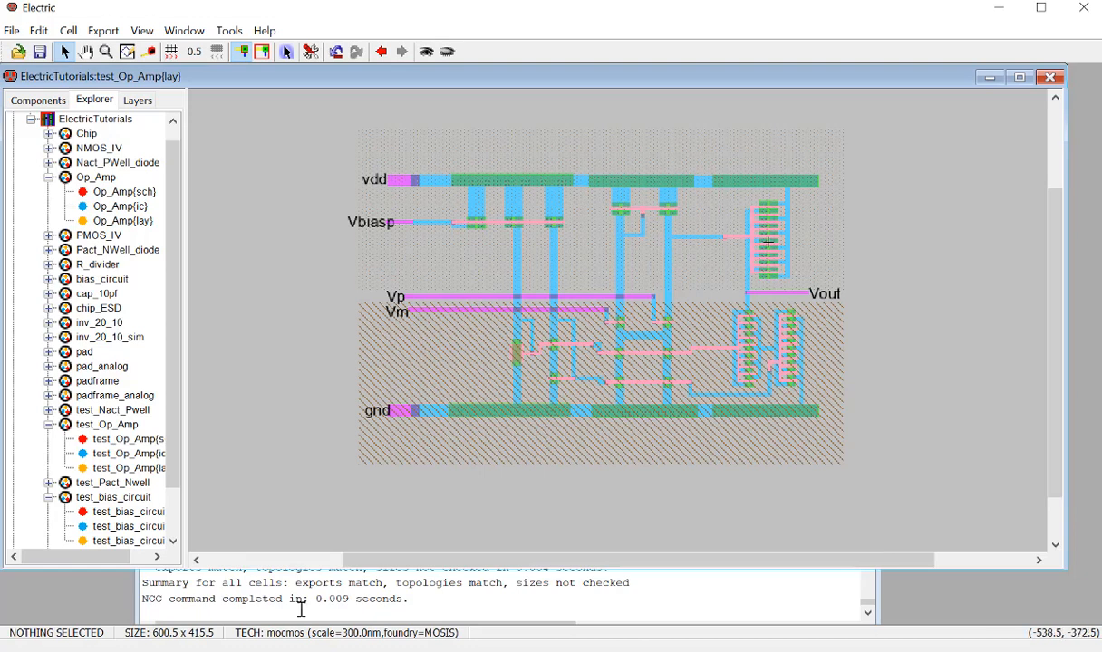
Step: Run DRC followed by NCC on the edited layout and read both results in the messages
left_click(301, 607)
left_click(299, 498)
key("F5")
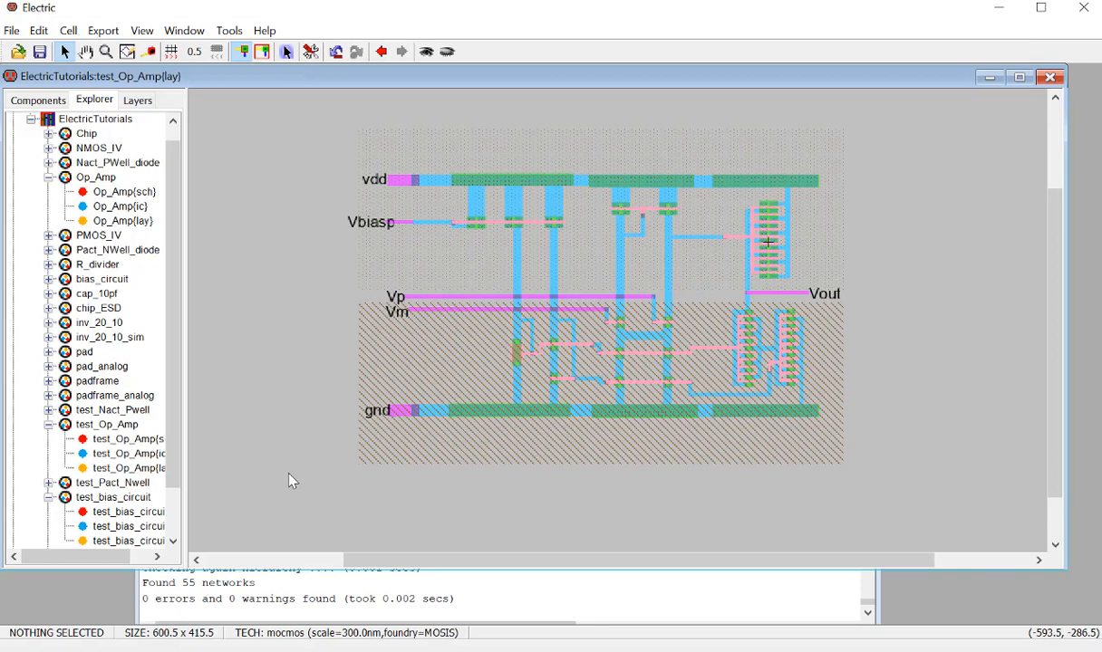
key("l")
left_click_drag(289, 584, 535, 583)
left_click(272, 426)
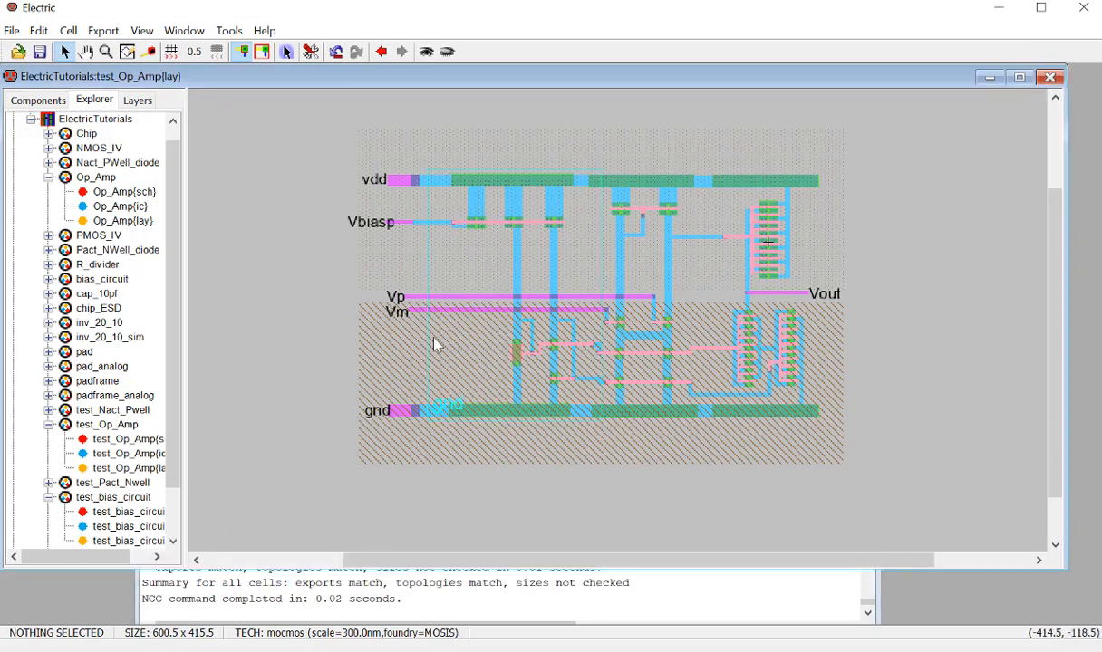
Step: Widen the cell explorer so the full names of the test_Op_Amp views can be read
scroll(434, 338, "up", 3, "ctrl")
scroll(434, 338, "down", 1, "ctrl")
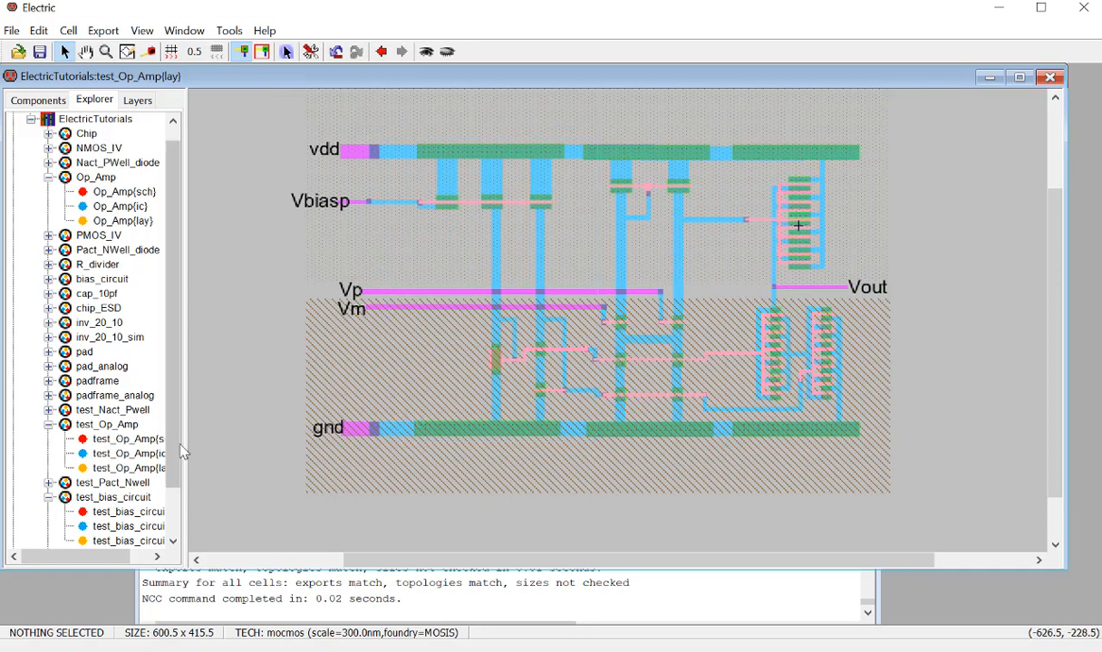
left_click_drag(185, 445, 222, 448)
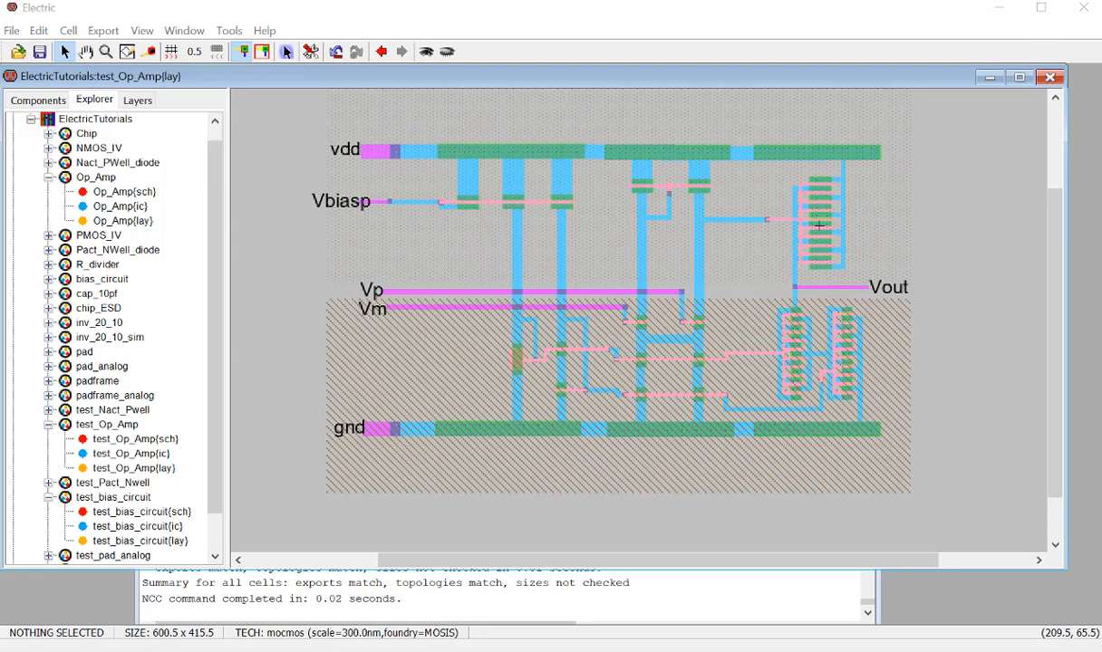
Step: Switch to the browser and find the part of ElectricVLSI Tutorial 6 on fitting the capacitor into the Op_Amp layout
left_click_drag(819, 225, 713, 3)
scroll(634, 421, "down", 15)
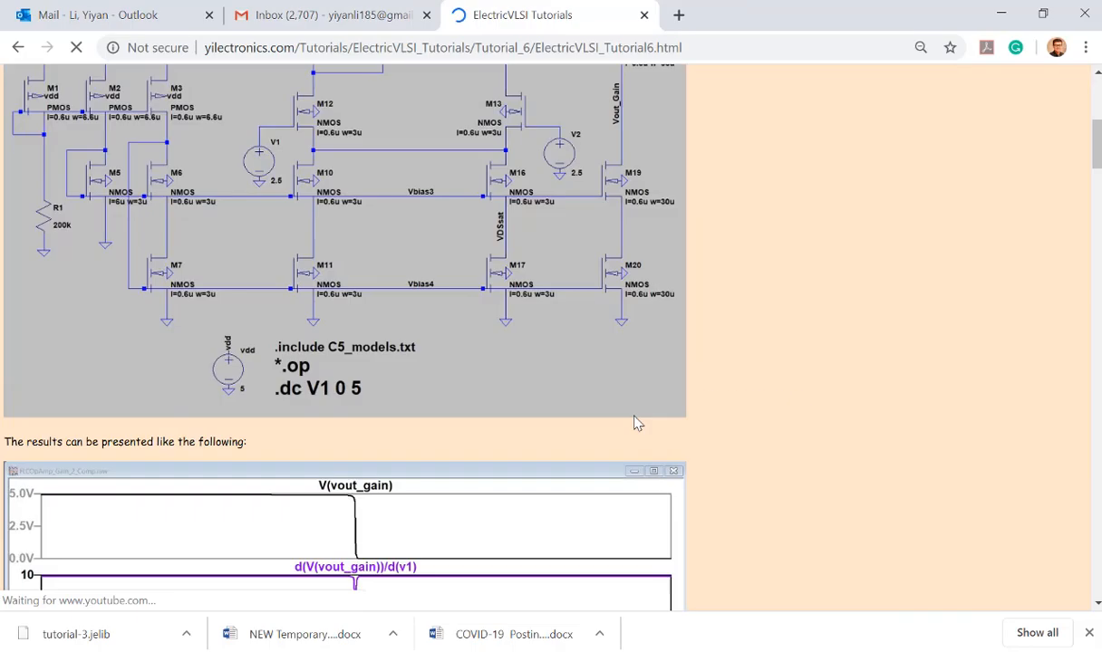
scroll(629, 407, "down", 10)
scroll(630, 406, "up", 3)
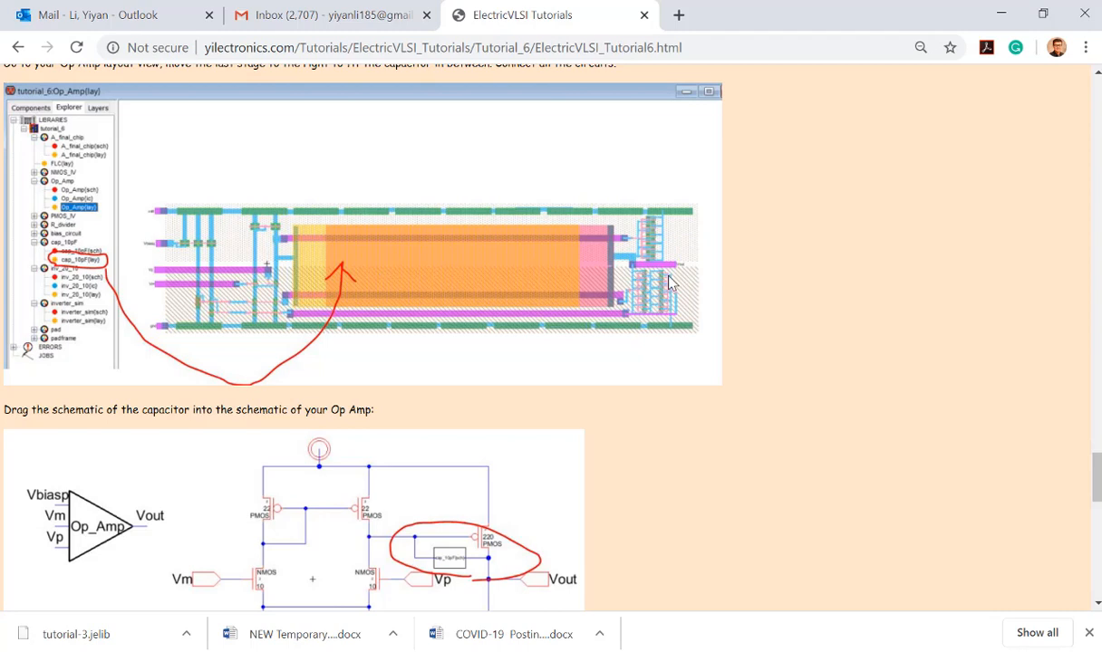
Step: Return to the lab homepage in the browser, open the ENGR337 lectures and homework schedule, and go to its final weeks
left_click(1002, 13)
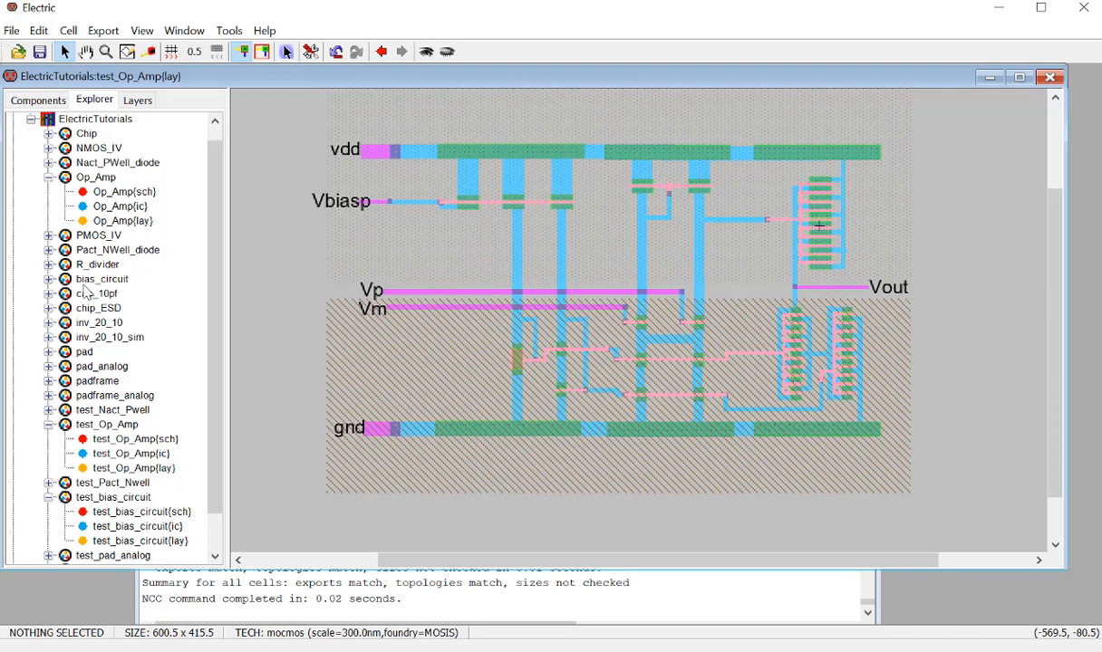
key("alt+Tab")
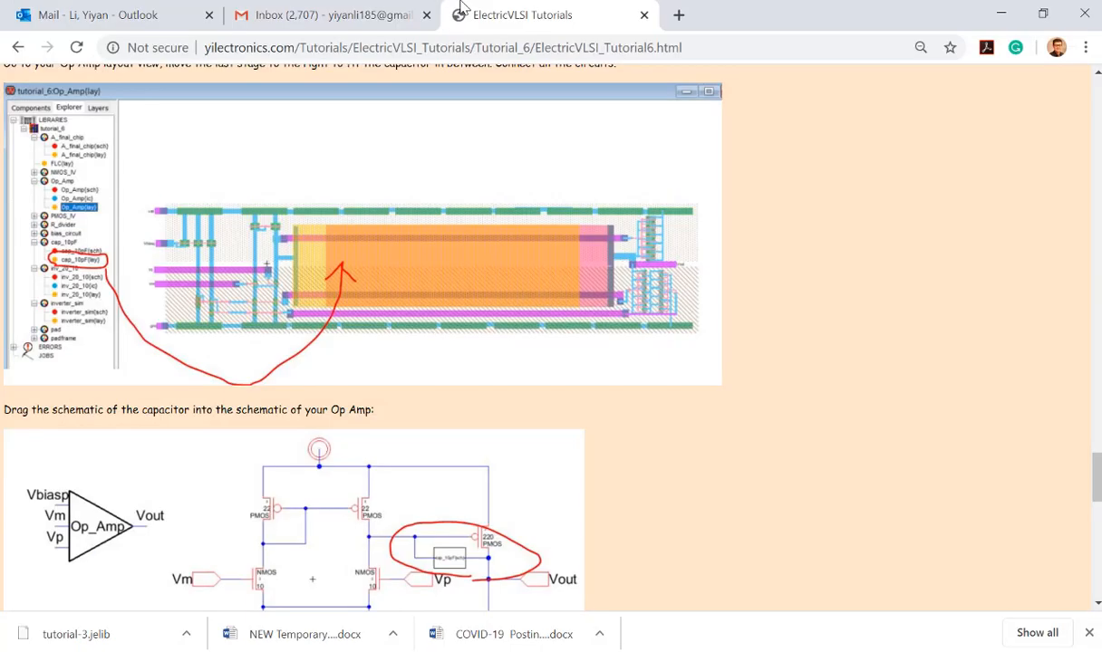
left_click(18, 48)
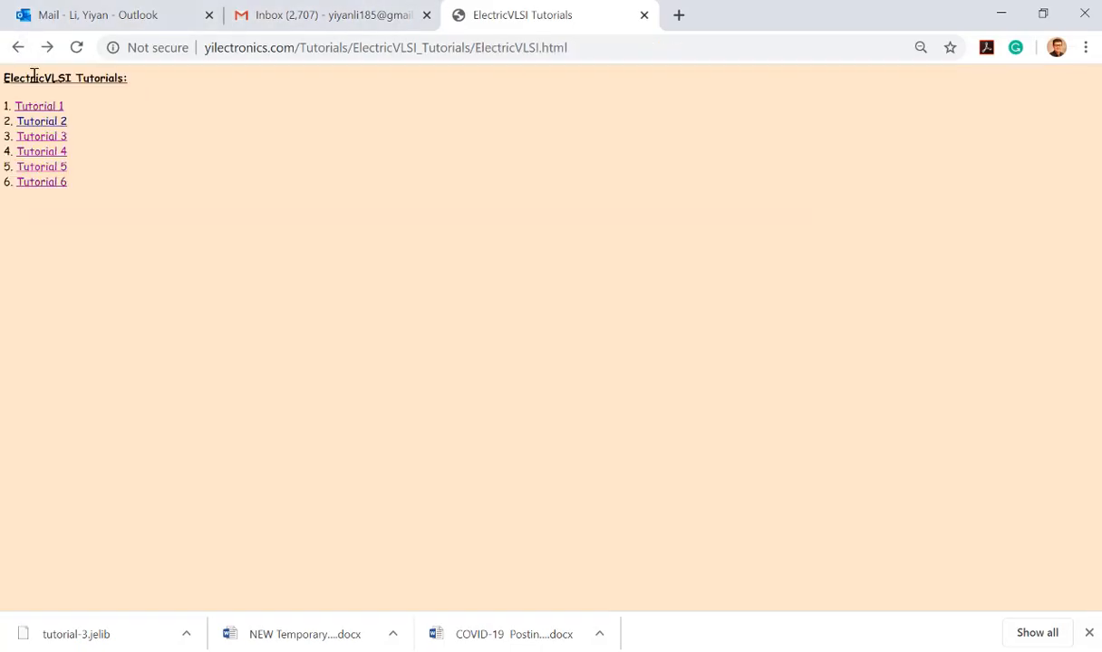
left_click(18, 48)
left_click(18, 48)
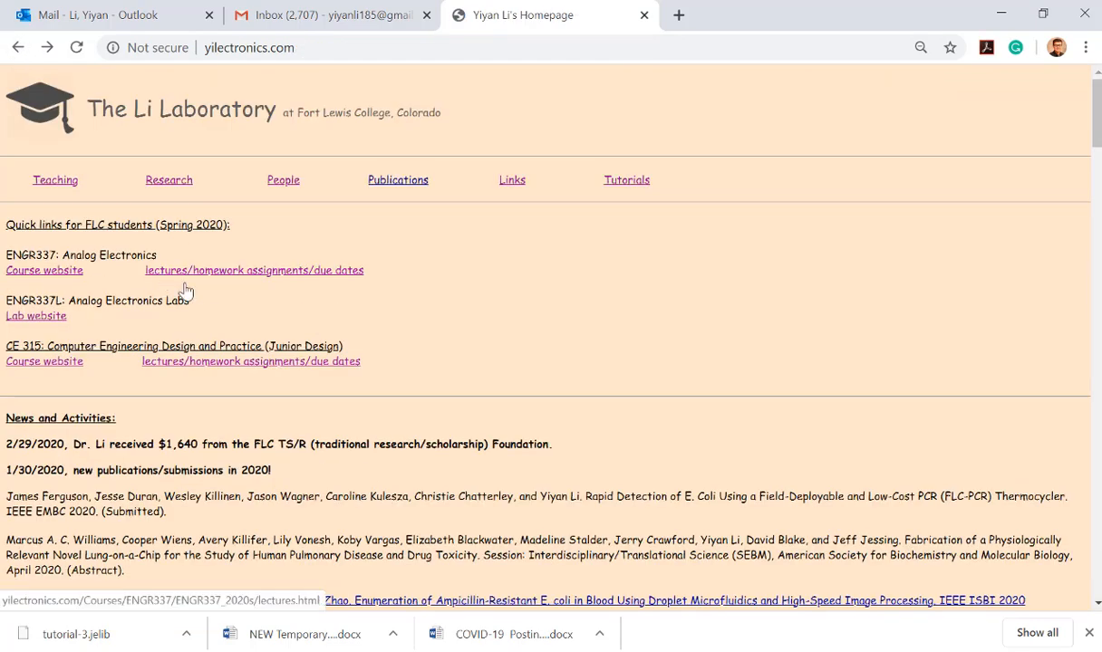
left_click(163, 271)
scroll(335, 421, "down", 20)
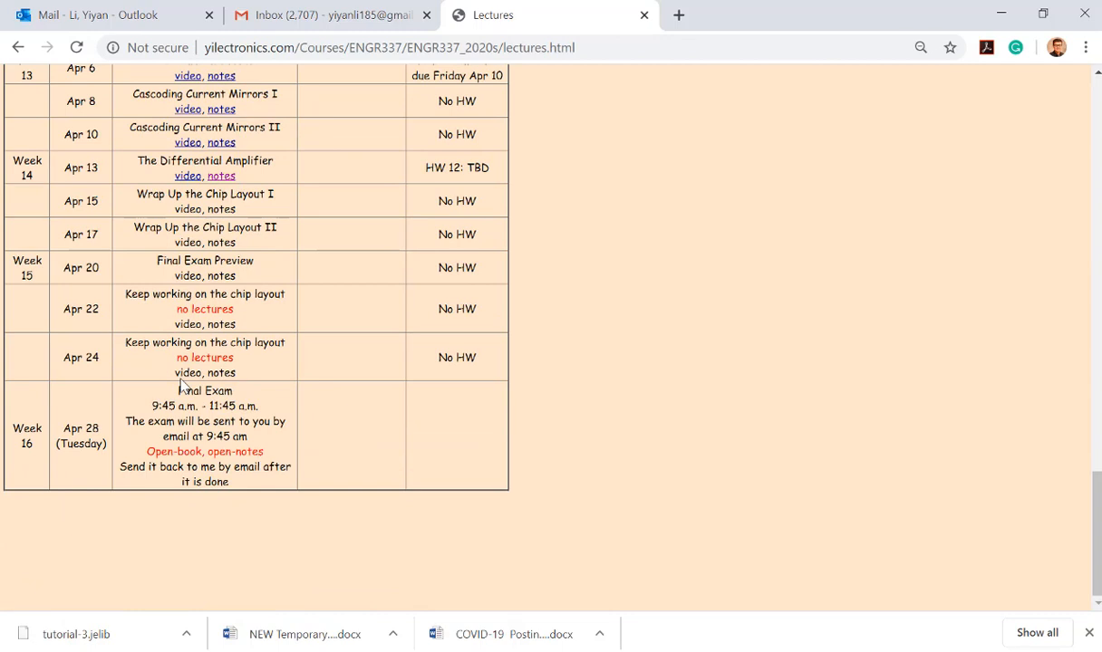
Step: Highlight the Apr 22 and Apr 24 schedule entries on continuing the chip layout without lectures
scroll(106, 356, "up", 2)
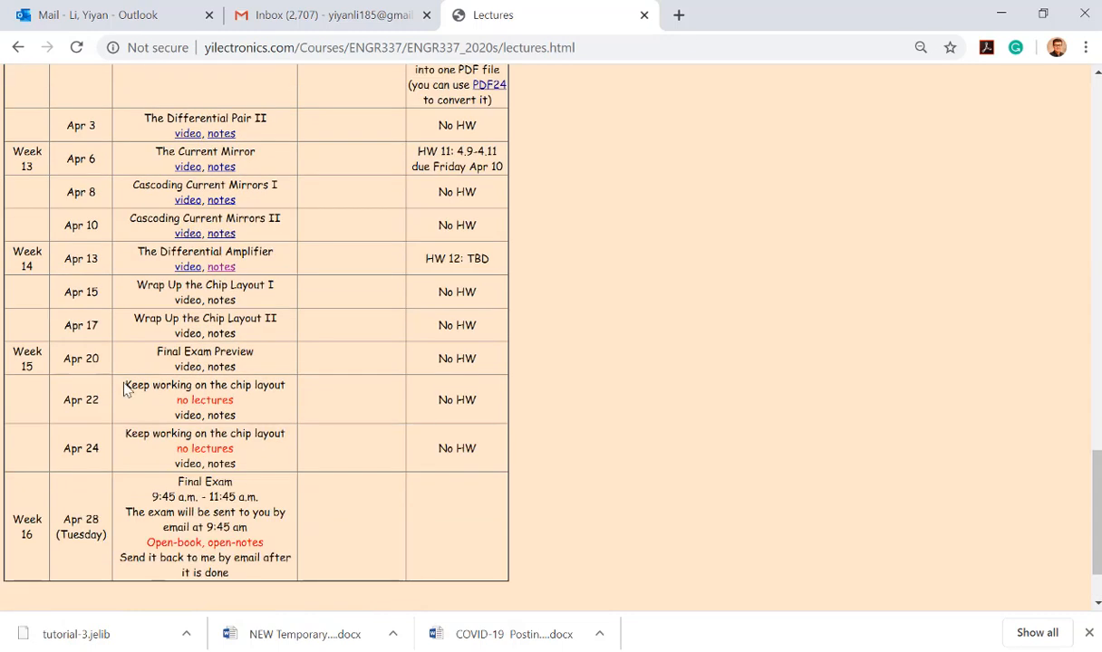
left_click_drag(123, 386, 258, 464)
left_click(257, 463)
left_click_drag(125, 386, 304, 458)
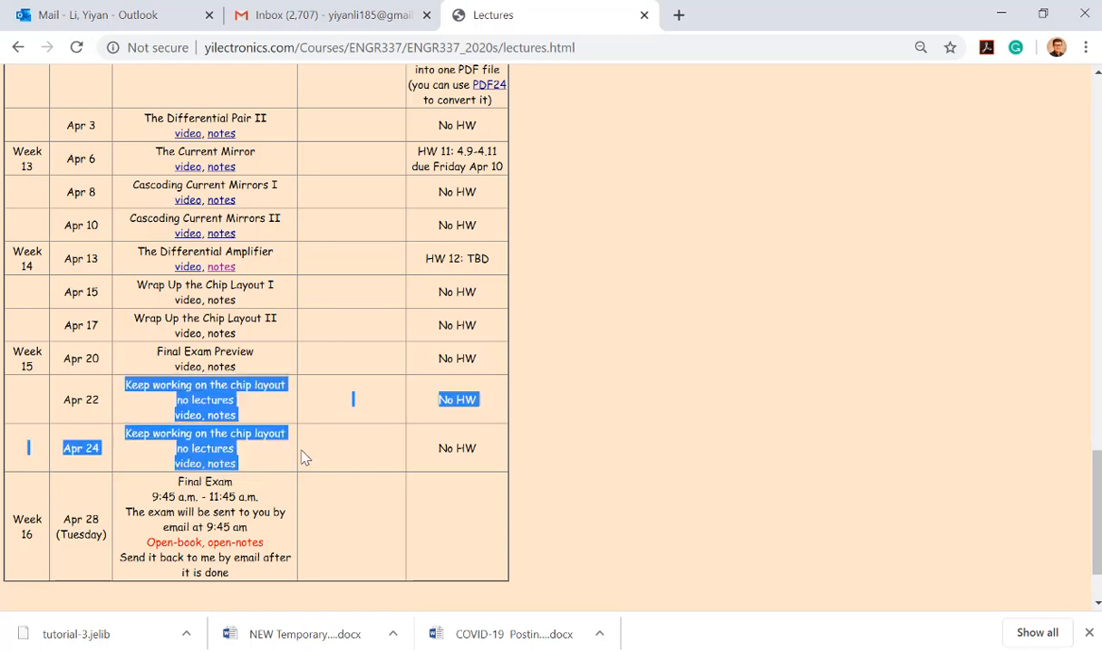
left_click(241, 447)
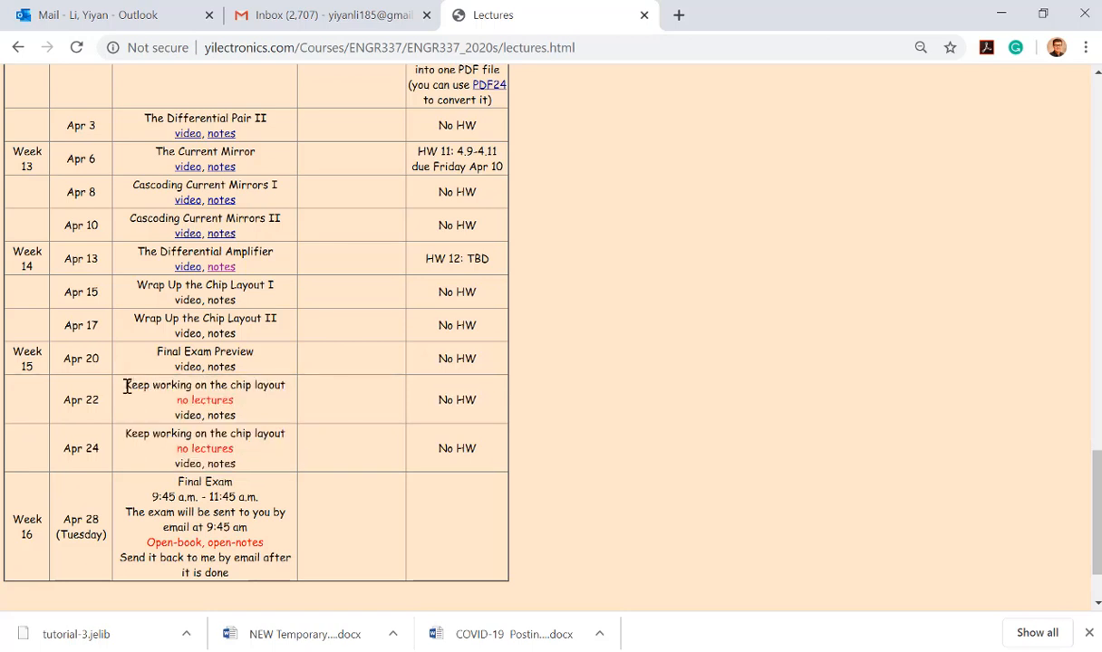
left_click_drag(134, 386, 288, 456)
left_click(288, 455)
Step: Highlight the Apr 20 exam preview topic, followed by the Apr 15 and Apr 17 Wrap Up the Chip Layout topics
left_click_drag(156, 356, 287, 355)
left_click(288, 354)
scroll(303, 396, "up", 1)
left_click_drag(156, 448, 260, 449)
left_click(263, 447)
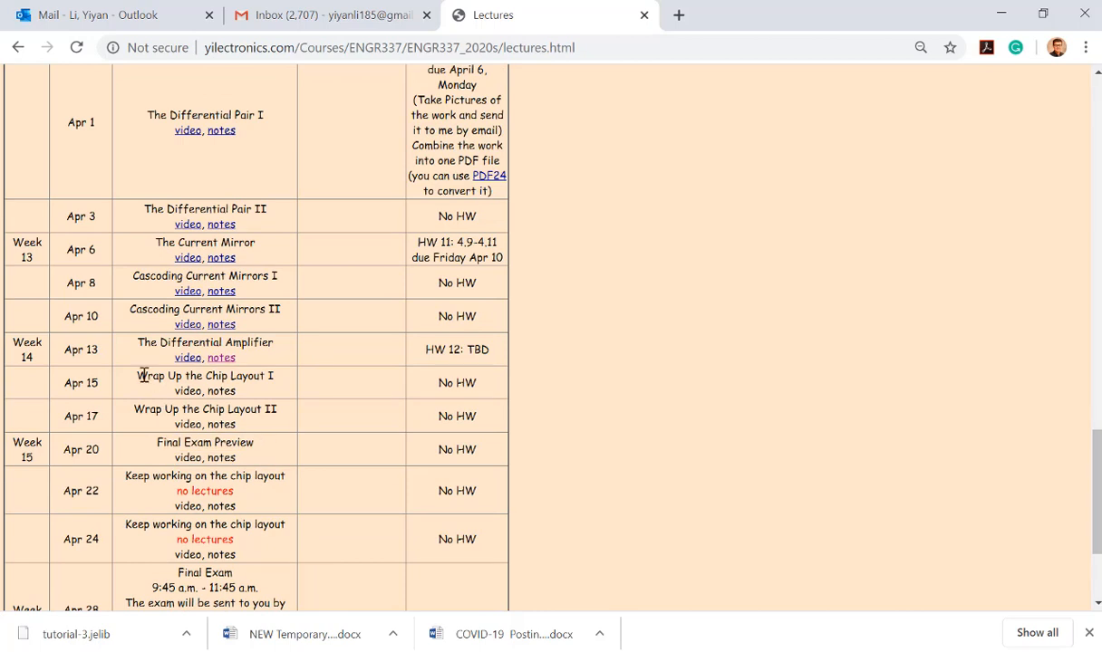
left_click_drag(139, 376, 297, 376)
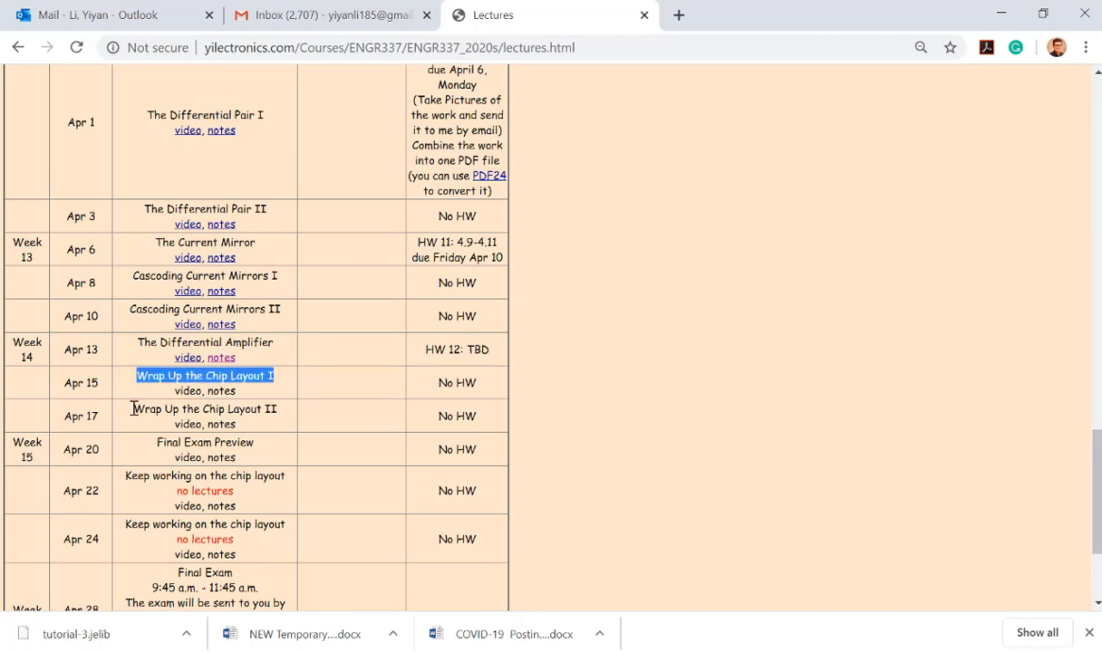
left_click_drag(135, 409, 278, 409)
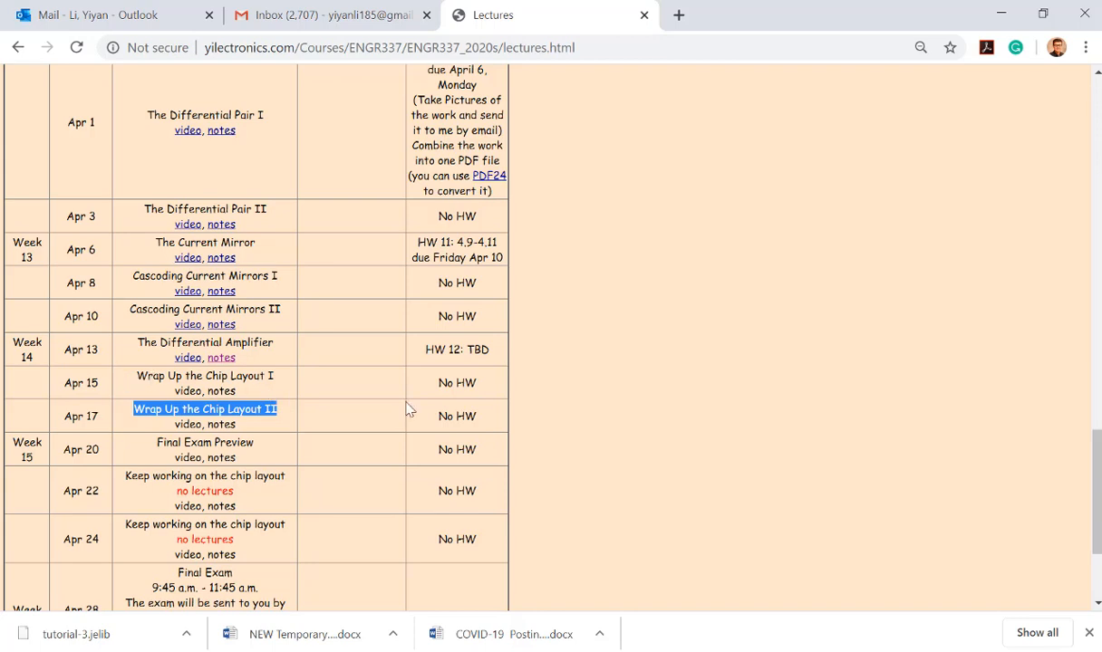
Step: Highlight the HW 12 entry for Apr 13 and look over the remaining schedule down to the final exam
left_click_drag(426, 351, 514, 349)
left_click(421, 348)
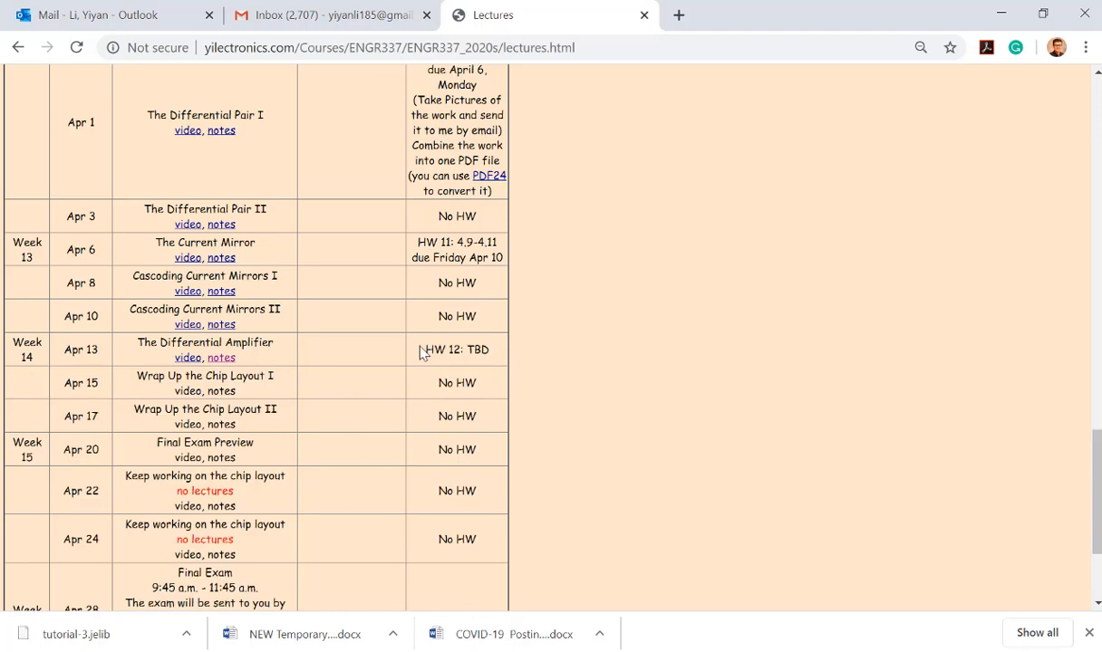
left_click_drag(426, 351, 470, 354)
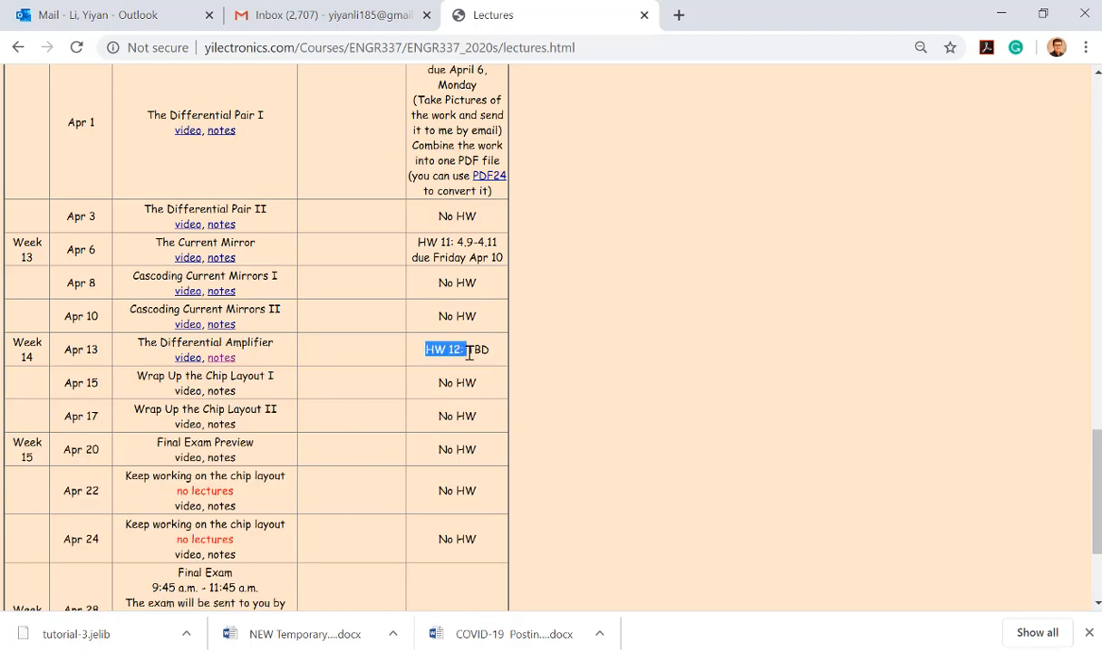
left_click(362, 417)
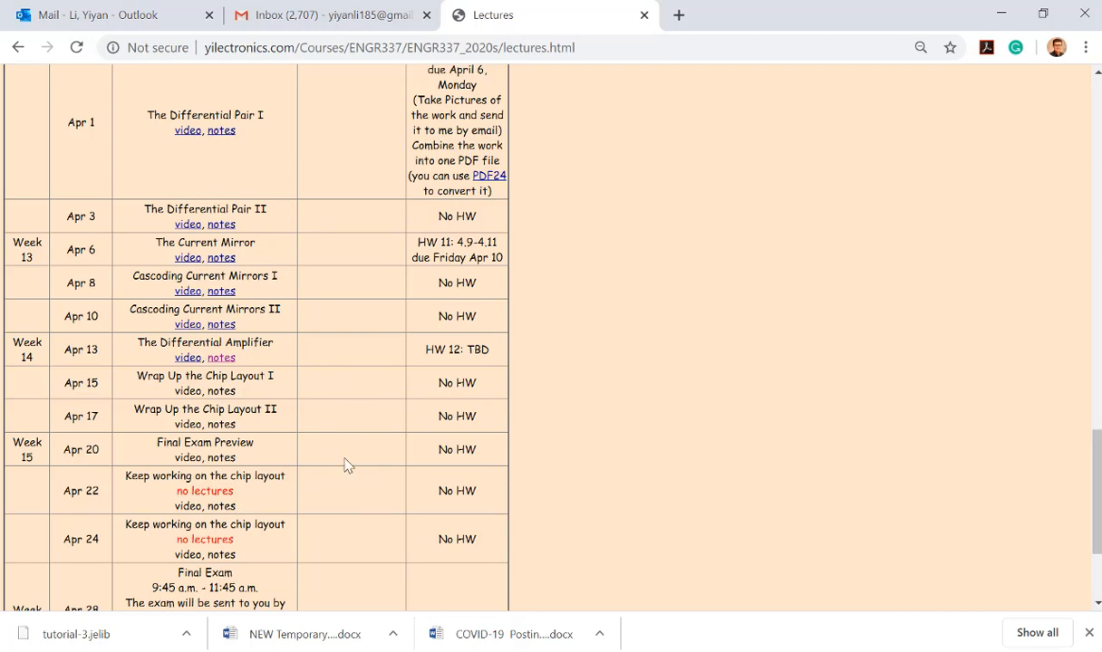
scroll(344, 462, "down", 1)
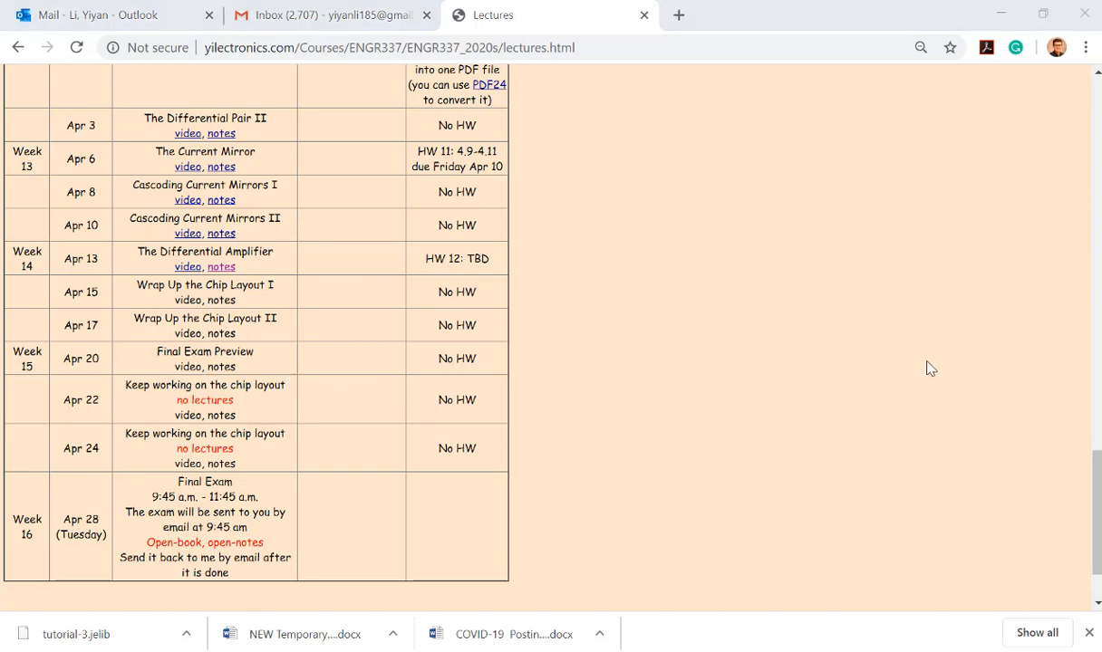
left_click(467, 444)
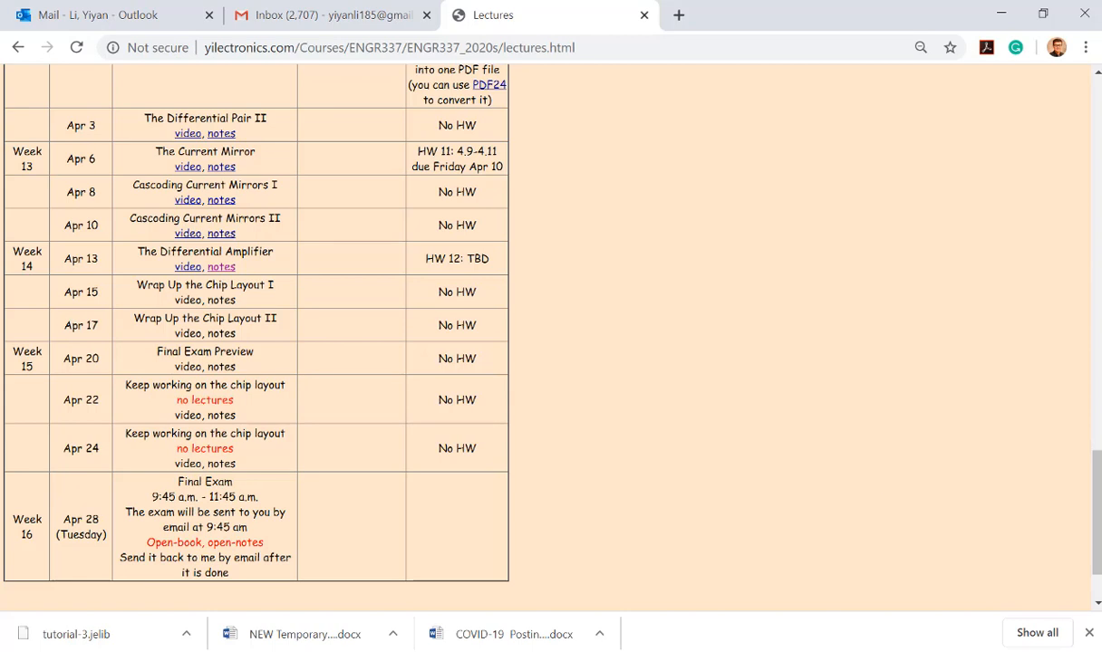